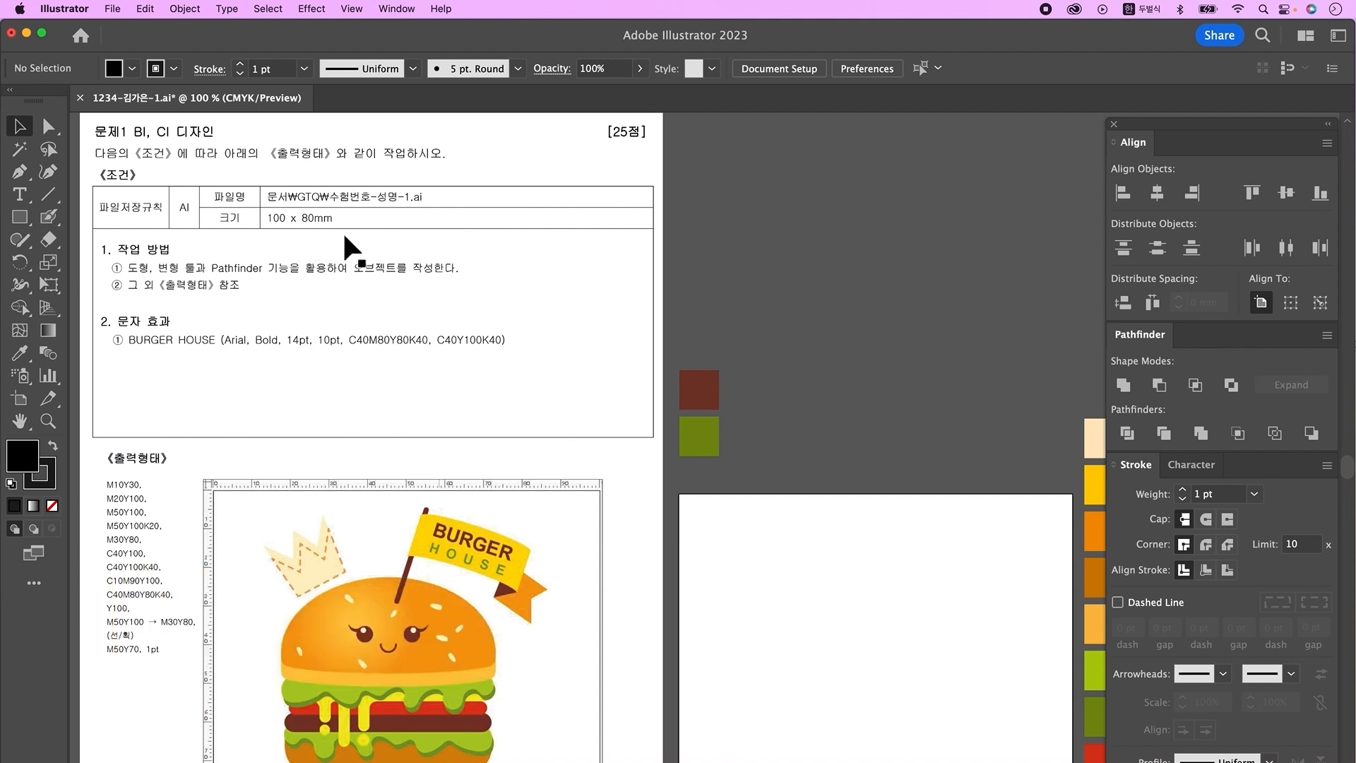
Show the video rulers along the edges of the blank artboard.
{"action": "scroll", "coordinate": [565, 416], "scroll_direction": "down", "scroll_amount": 1}
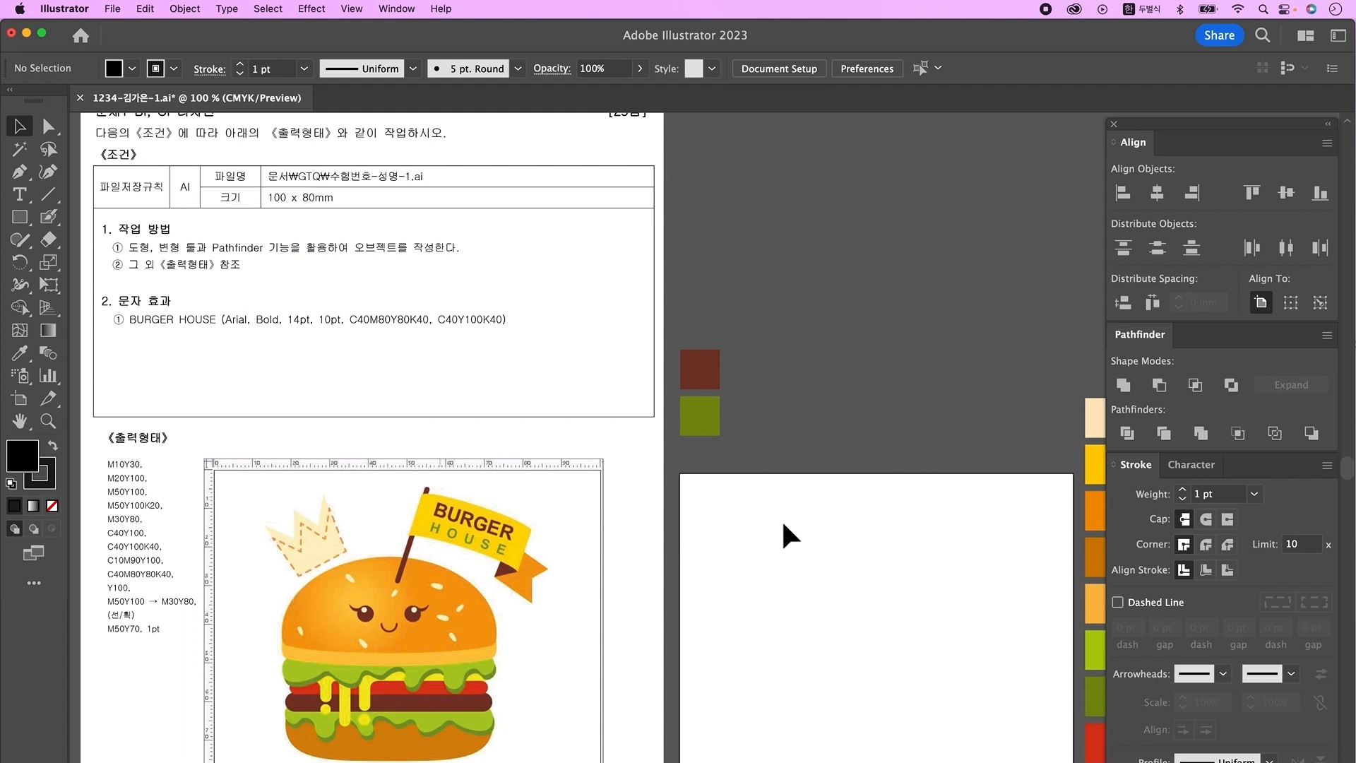
{"action": "left_click_drag", "start_coordinate": [1013, 633], "coordinate": [914, 561]}
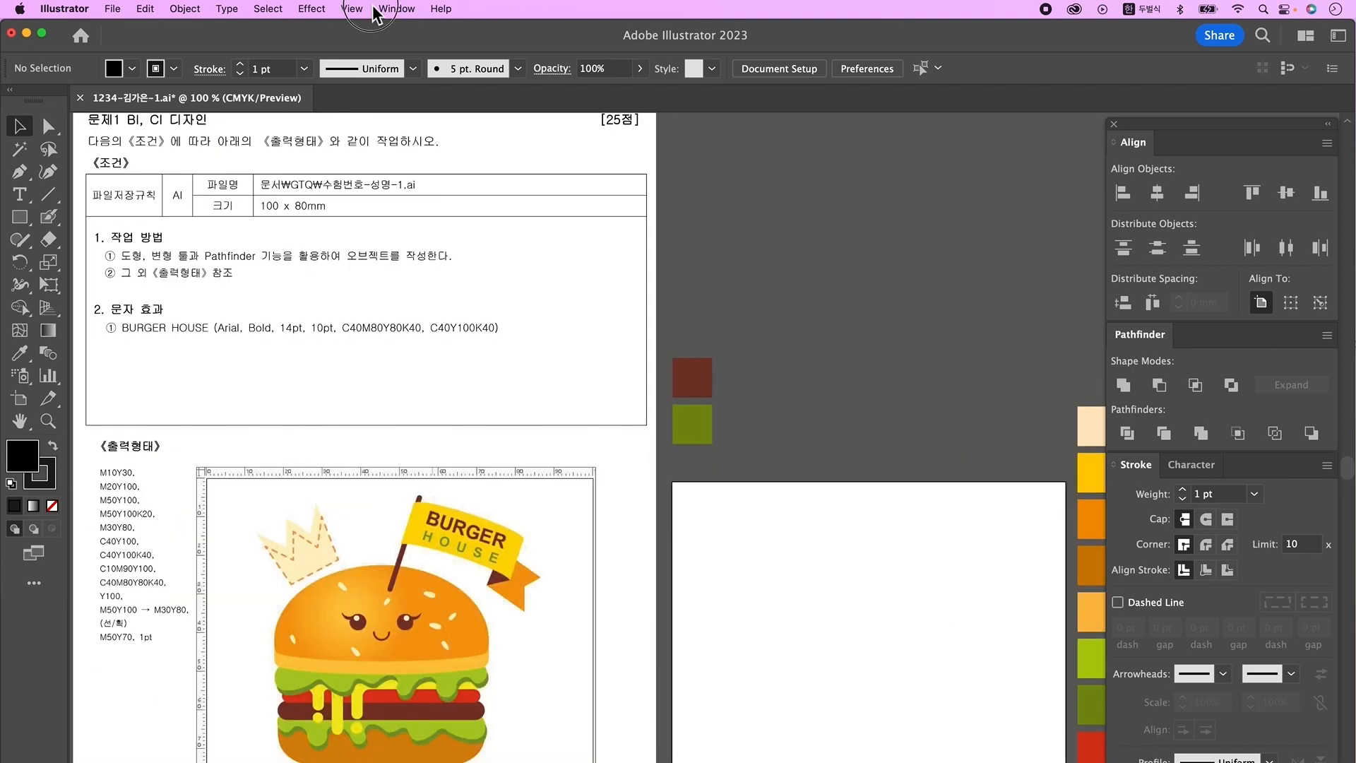
{"action": "left_click", "coordinate": [351, 8]}
{"action": "mouse_move", "coordinate": [424, 631]}
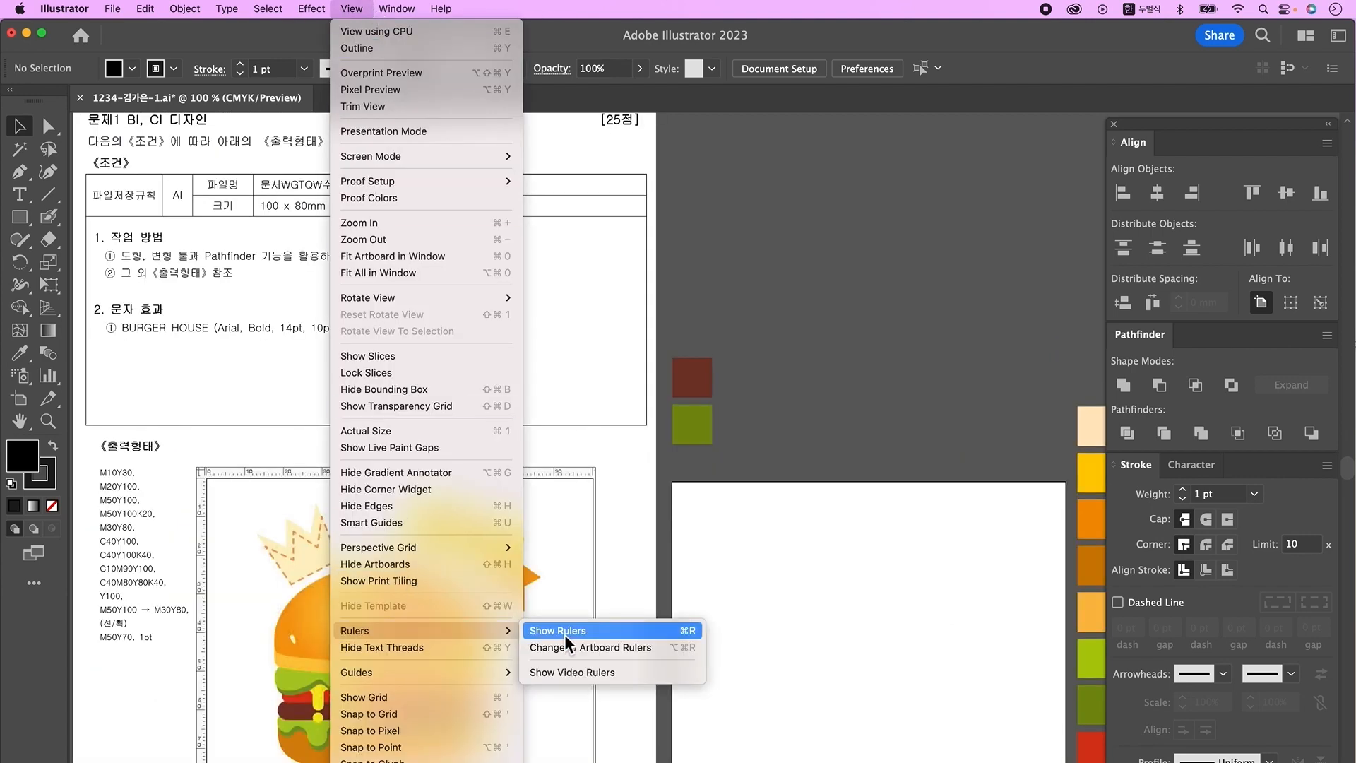
{"action": "left_click", "coordinate": [588, 671]}
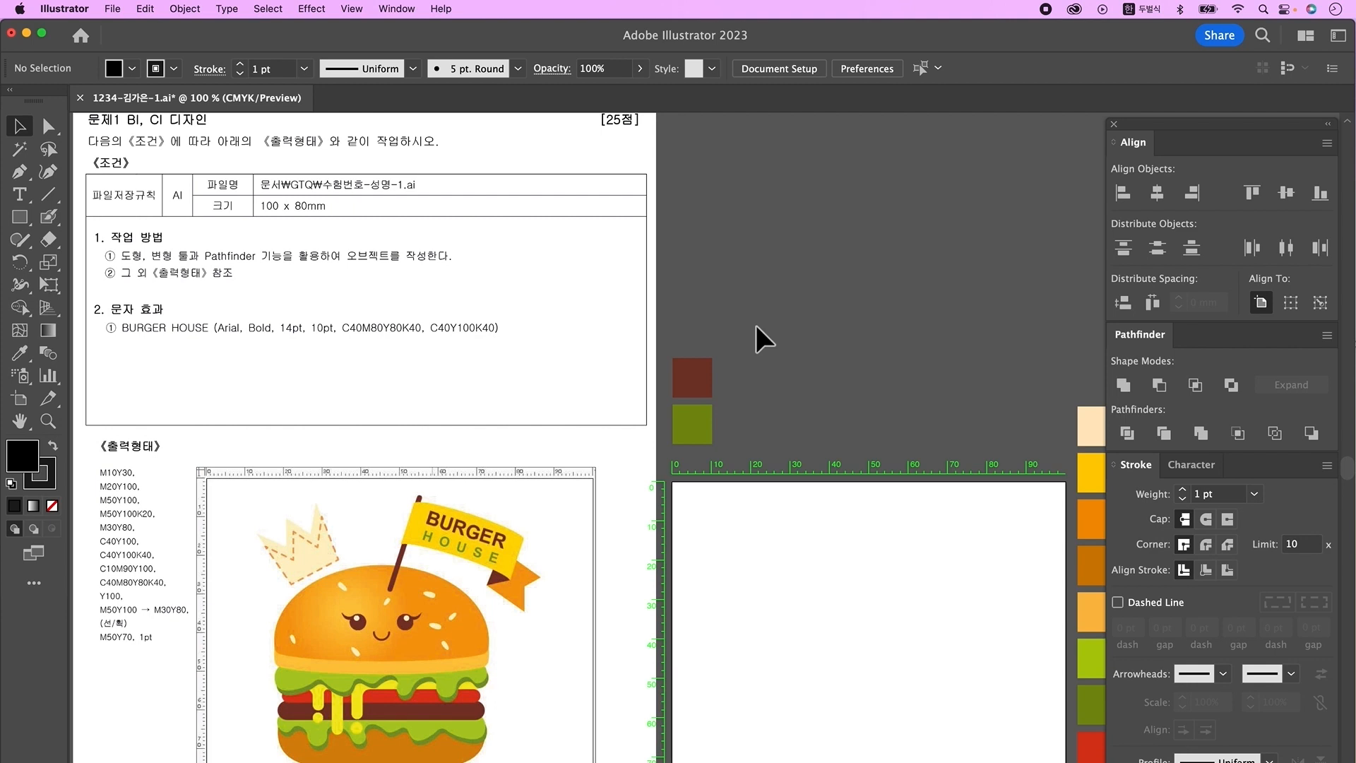
Add a two-line point text reading BURGER and HOUSE in the empty area above the artboard.
{"action": "key", "text": "t"}
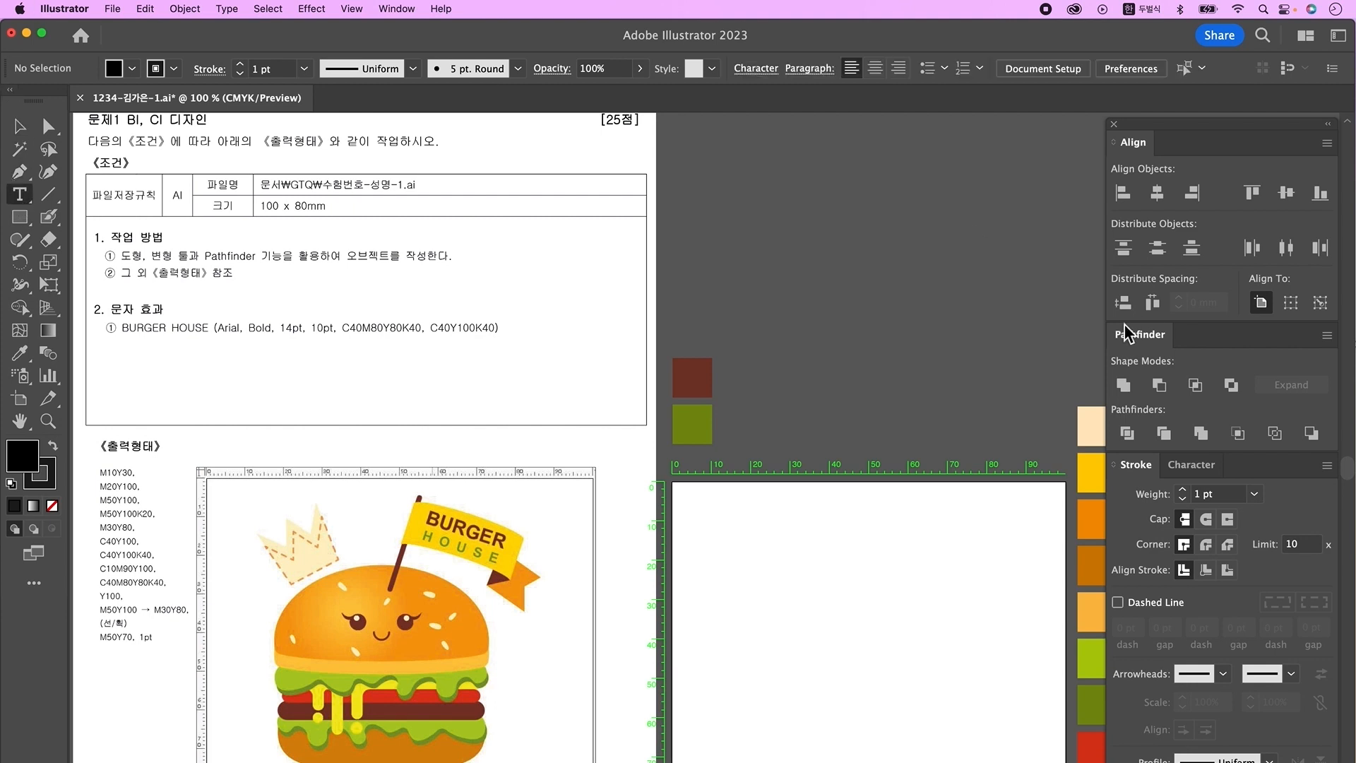
{"action": "left_click", "coordinate": [767, 328]}
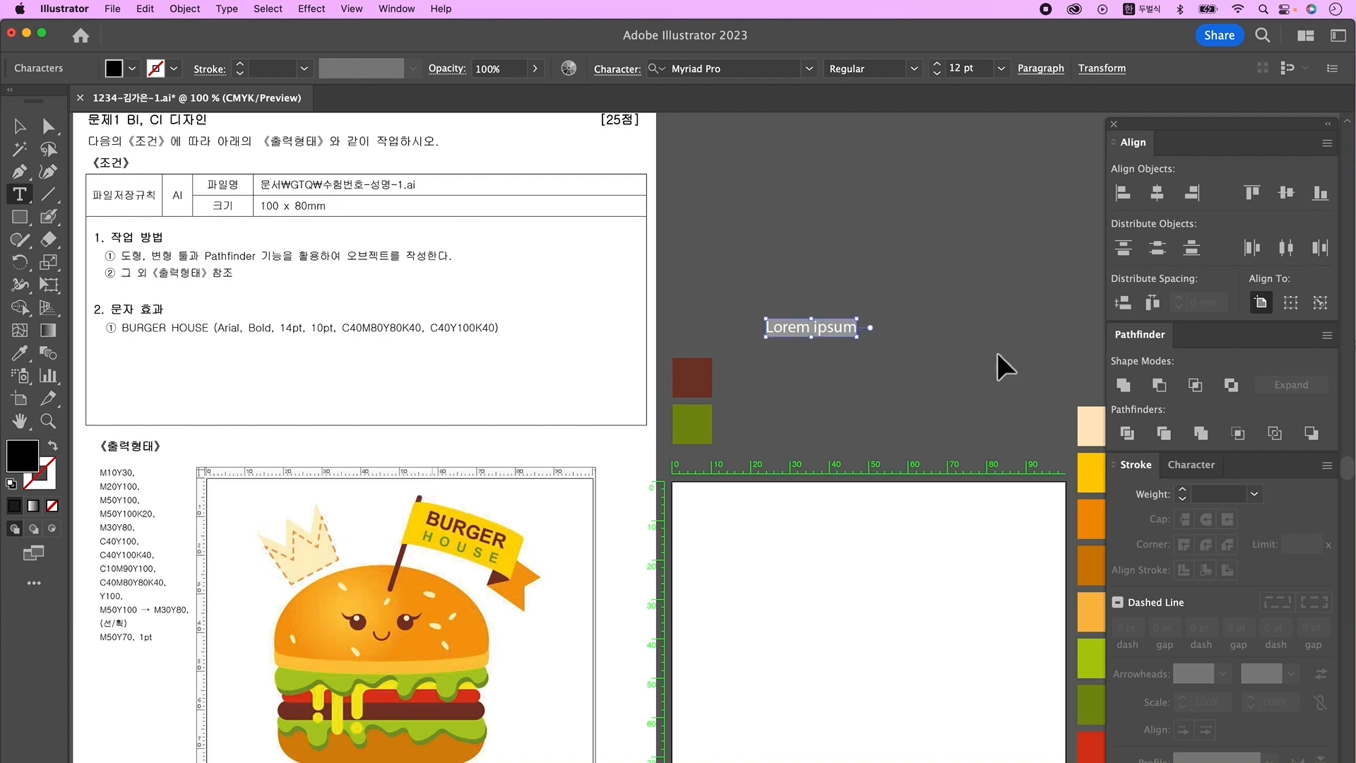
{"action": "key", "text": "ctrl+space"}
{"action": "type", "text": "BURGER"}
{"action": "key", "text": "Return"}
{"action": "type", "text": "HOUSE"}
{"action": "key", "text": "Escape"}
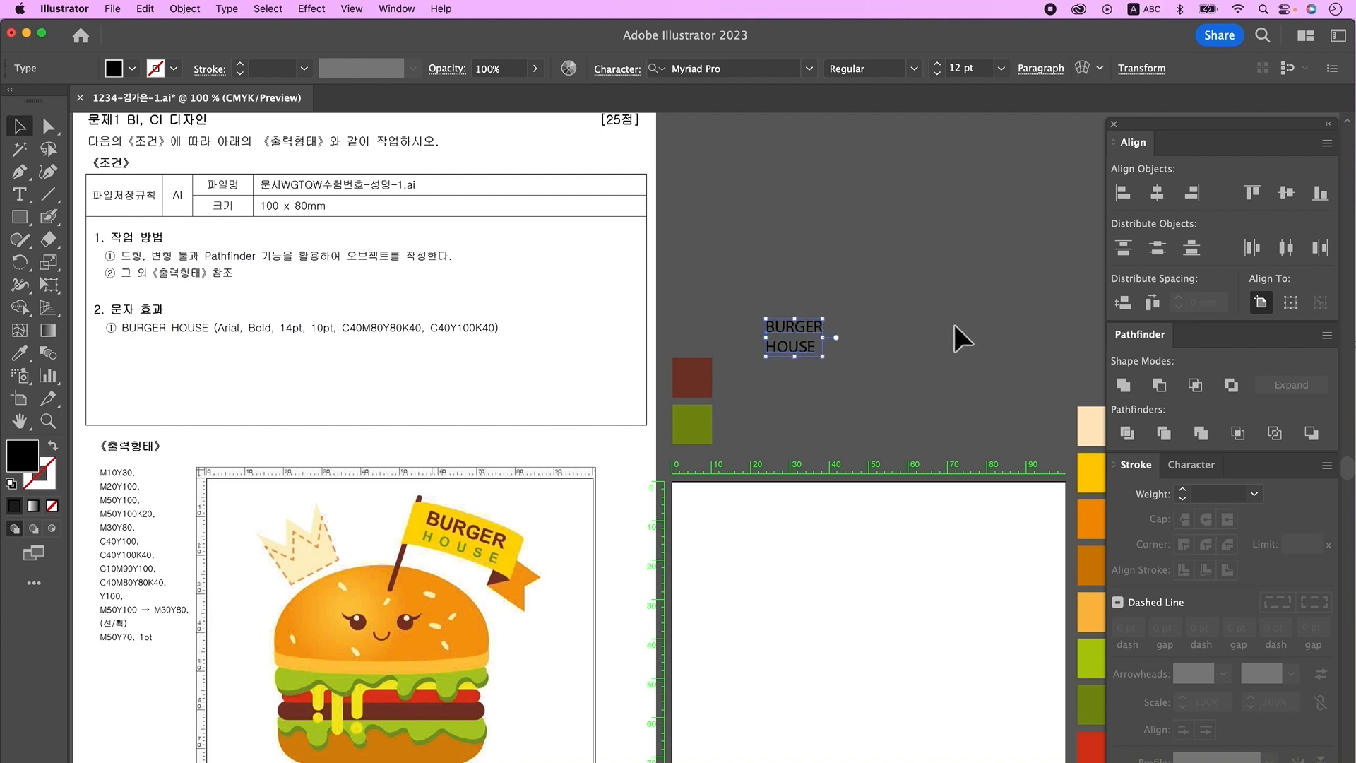
Set the BURGER HOUSE text to Arial Bold at 14 pt.
{"action": "left_click", "coordinate": [1192, 470]}
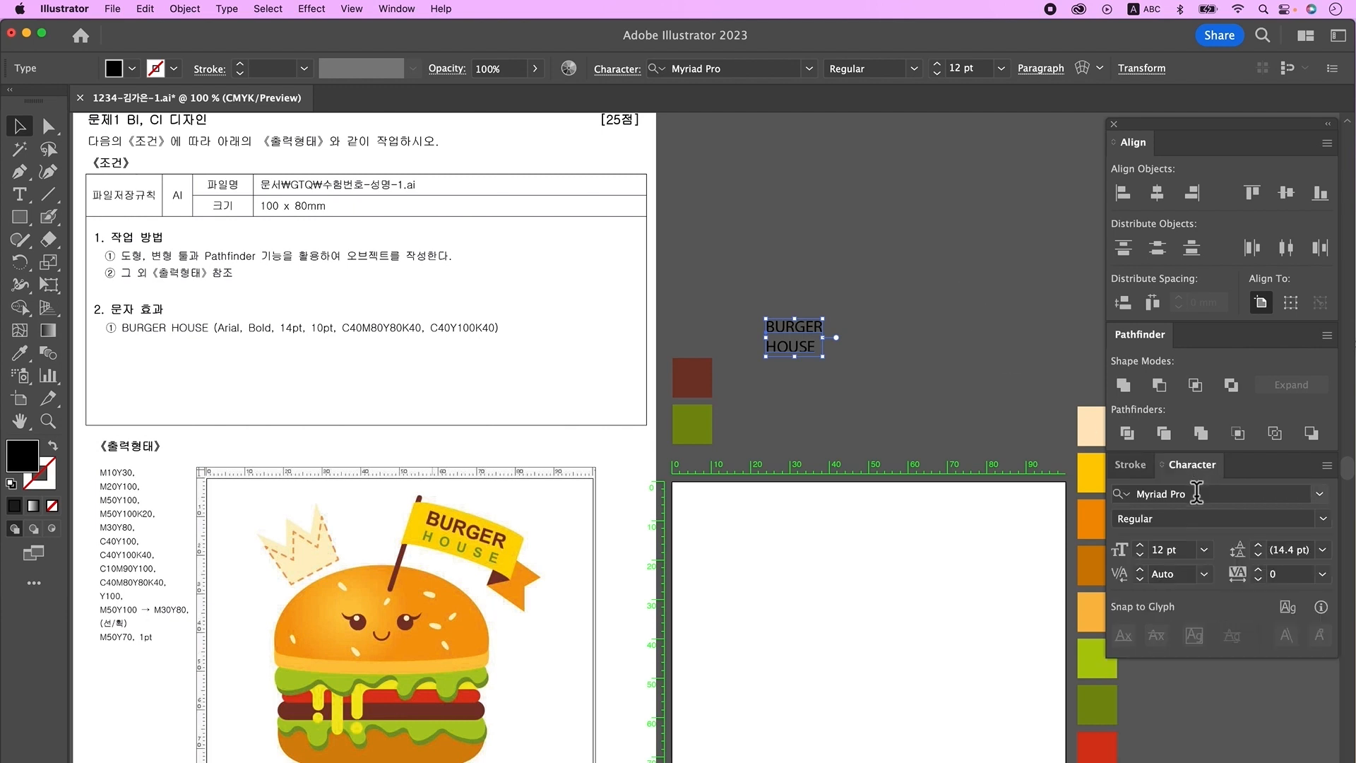
{"action": "left_click", "coordinate": [1237, 494]}
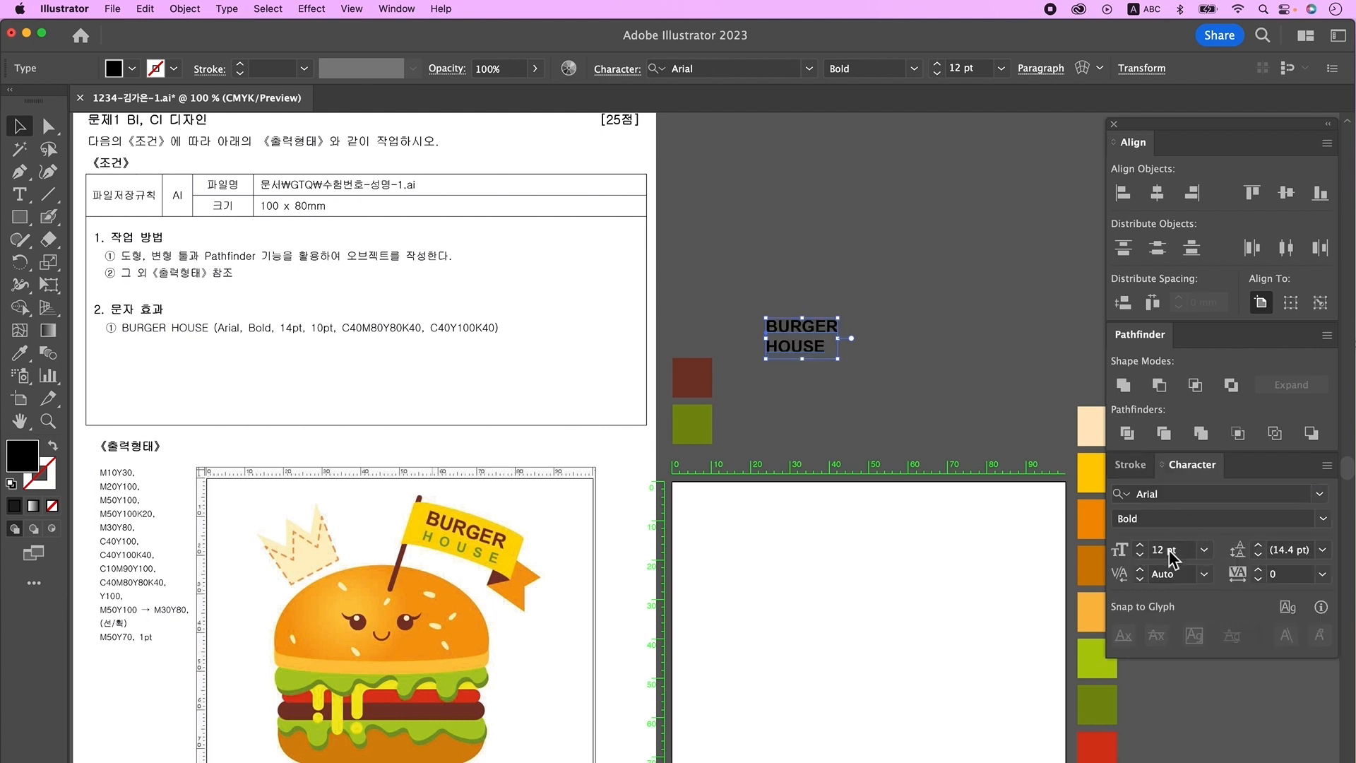
{"action": "left_click", "coordinate": [1168, 549]}
{"action": "type", "text": "14"}
{"action": "key", "text": "Return"}
Reduce only the word HOUSE to a font size of 10 pt.
{"action": "double_click", "coordinate": [833, 349]}
{"action": "left_click_drag", "start_coordinate": [835, 350], "coordinate": [766, 352]}
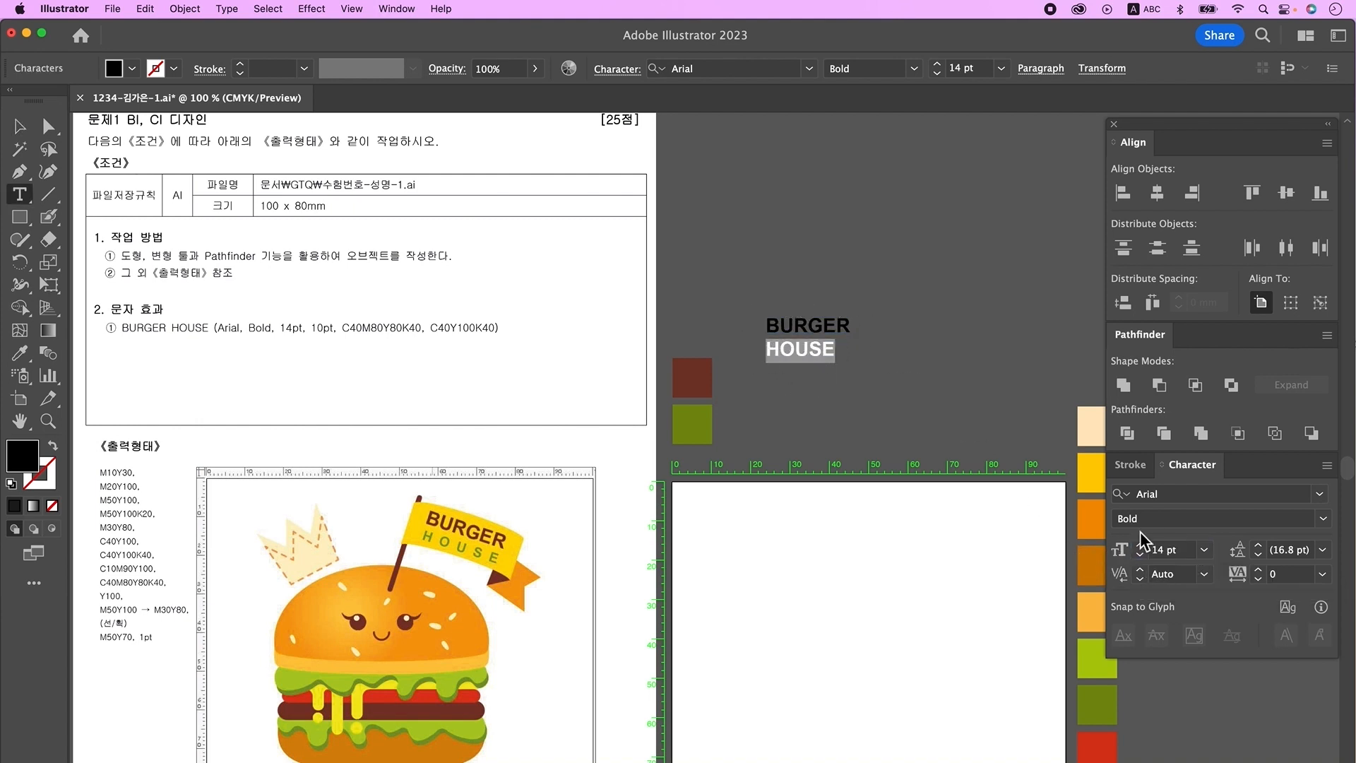
{"action": "left_click", "coordinate": [1180, 551]}
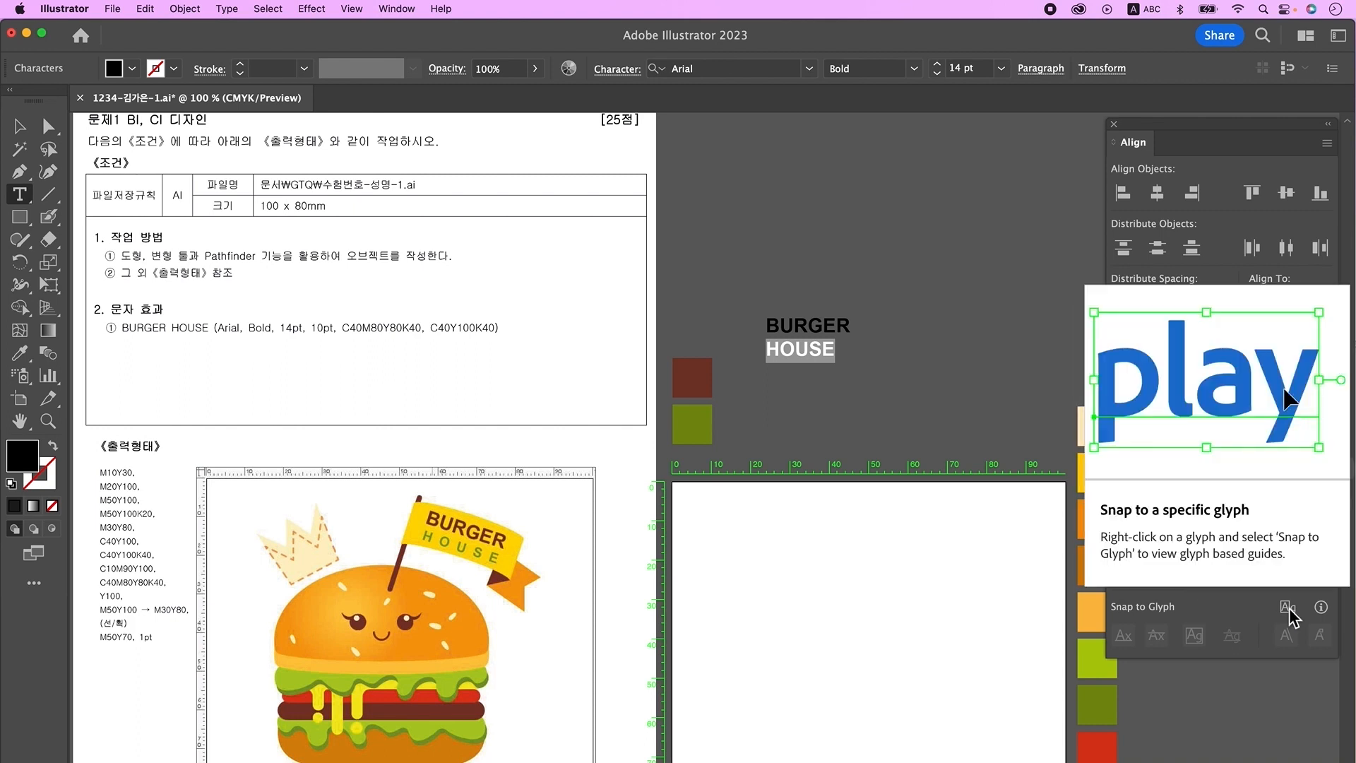
{"action": "type", "text": "10"}
{"action": "key", "text": "Return"}
{"action": "key", "text": "Escape"}
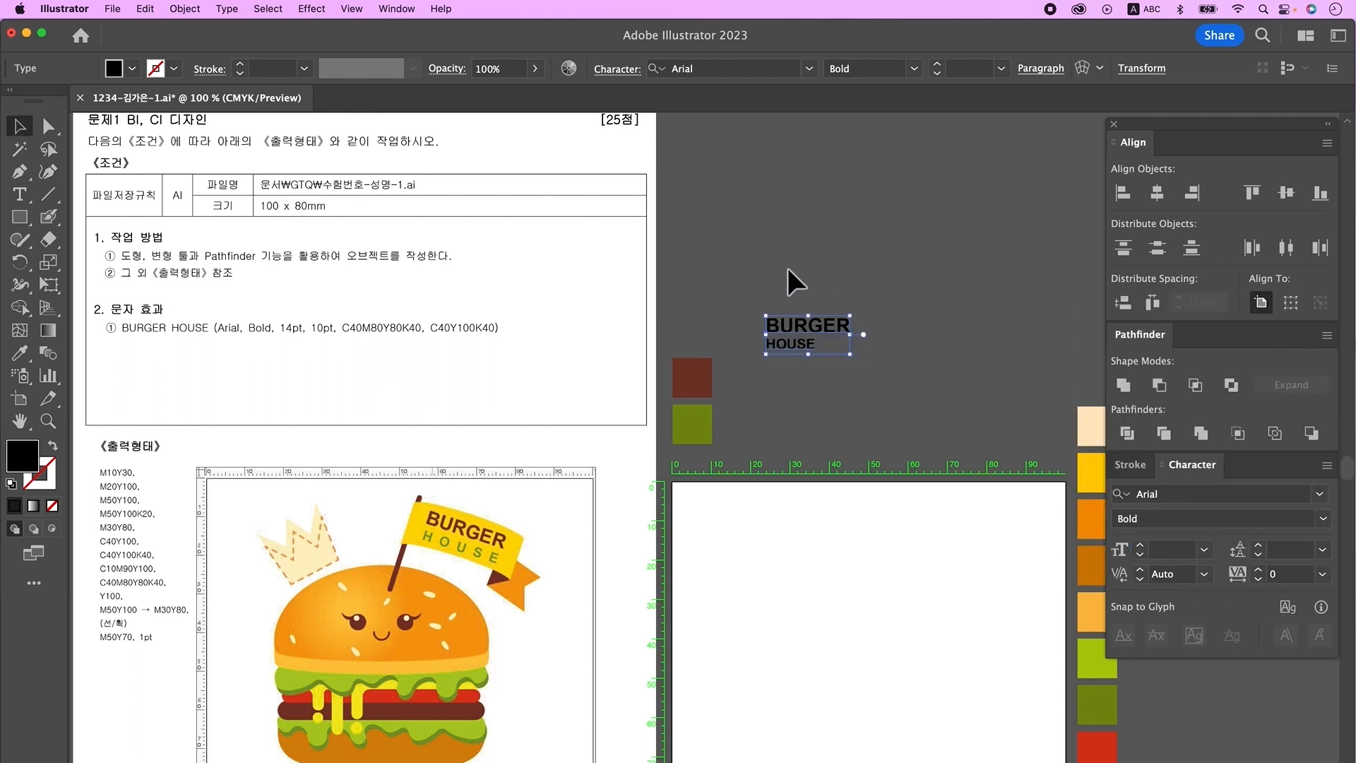
Center-align the two text lines and set the tracking of HOUSE to 600.
{"action": "left_click", "coordinate": [1041, 69]}
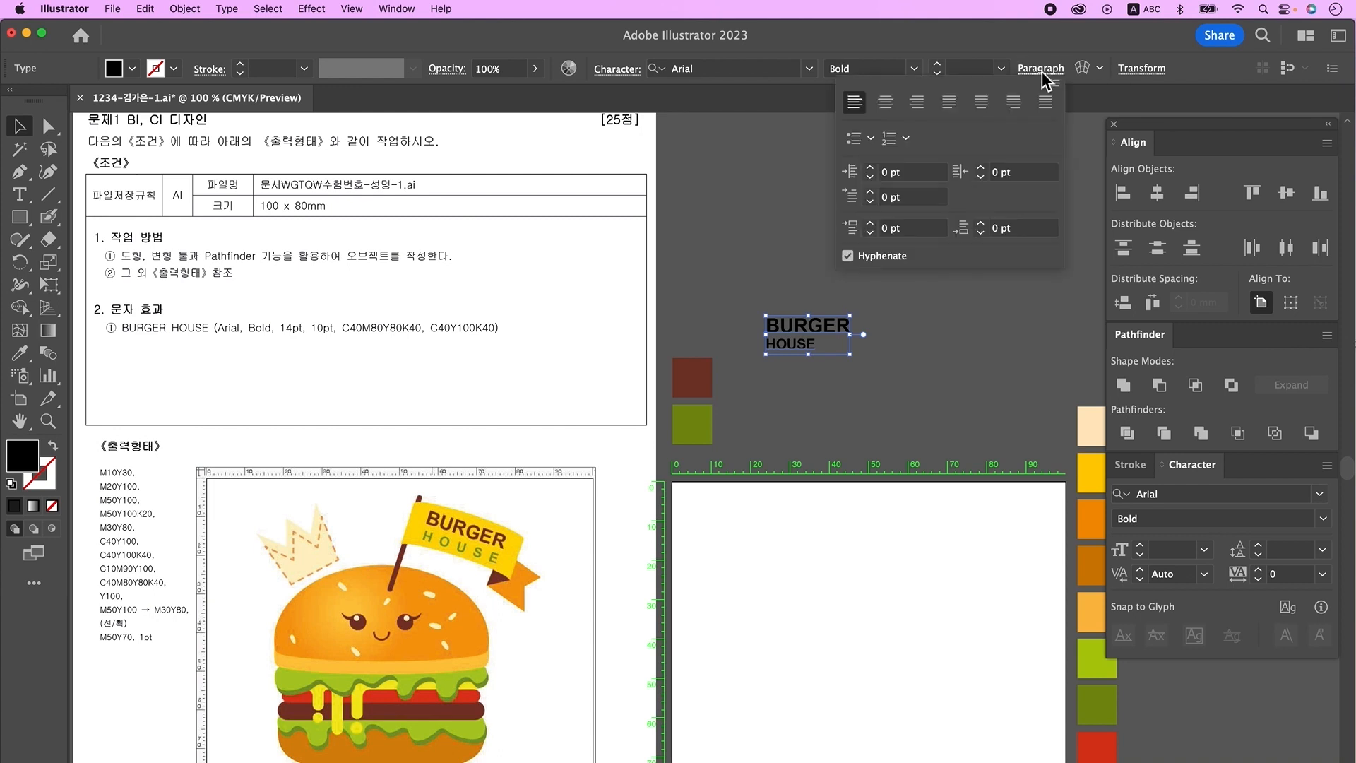
{"action": "left_click", "coordinate": [889, 104]}
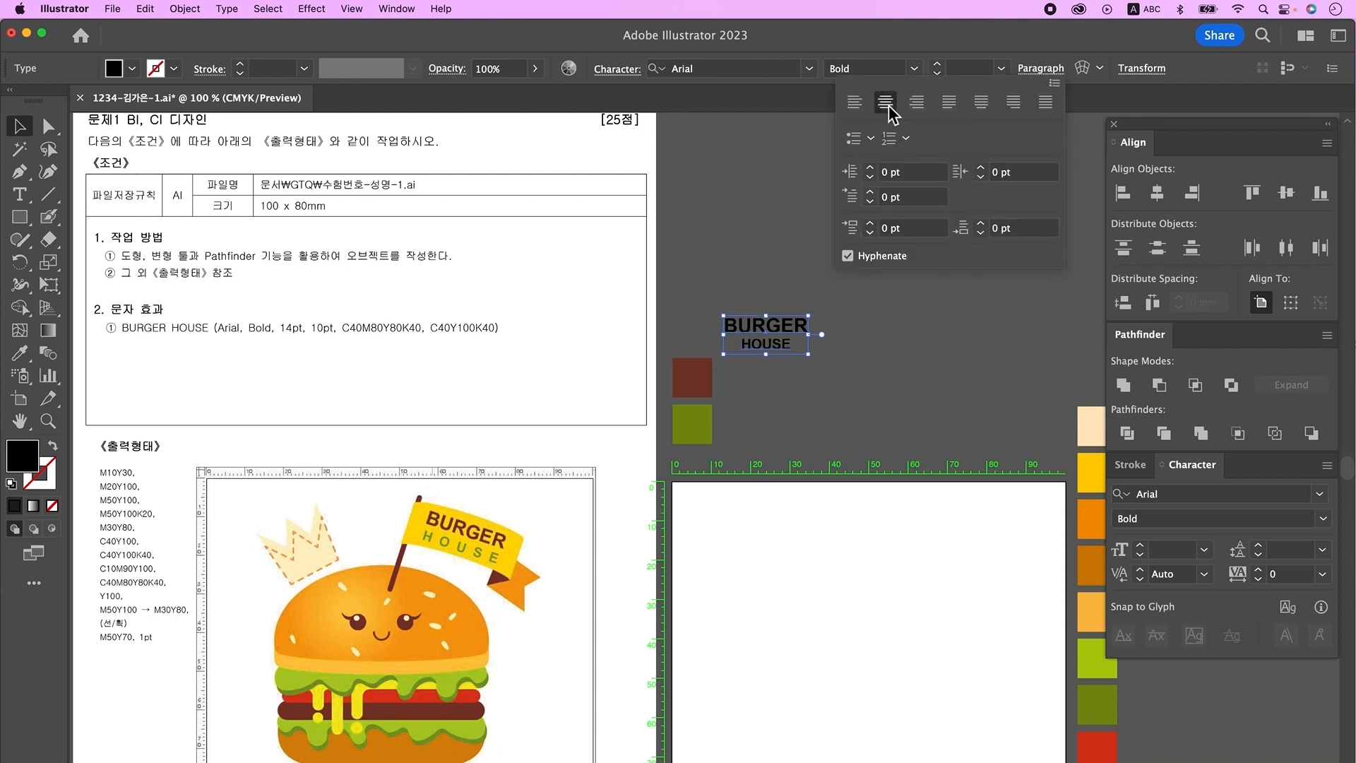
{"action": "double_click", "coordinate": [759, 344]}
{"action": "double_click", "coordinate": [760, 345]}
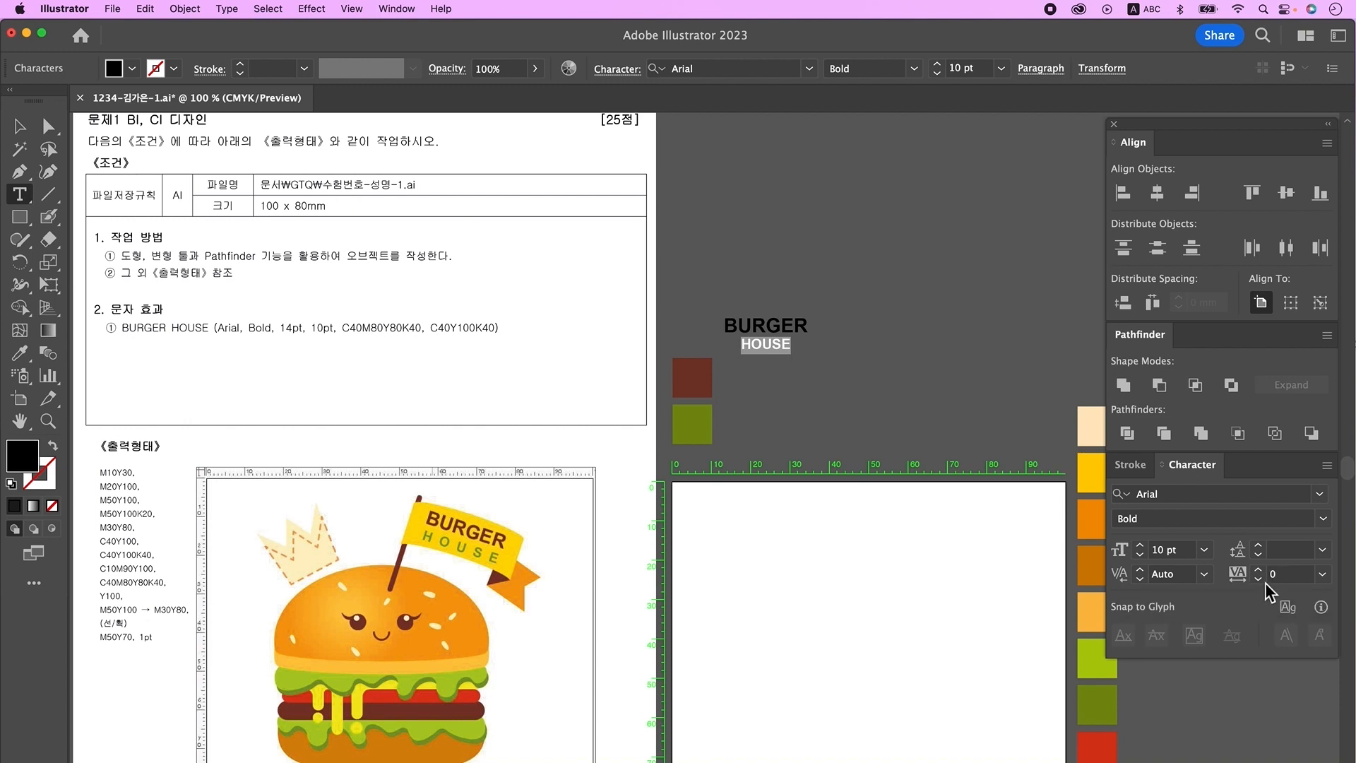
{"action": "left_click", "coordinate": [1322, 573]}
{"action": "type", "text": "30"}
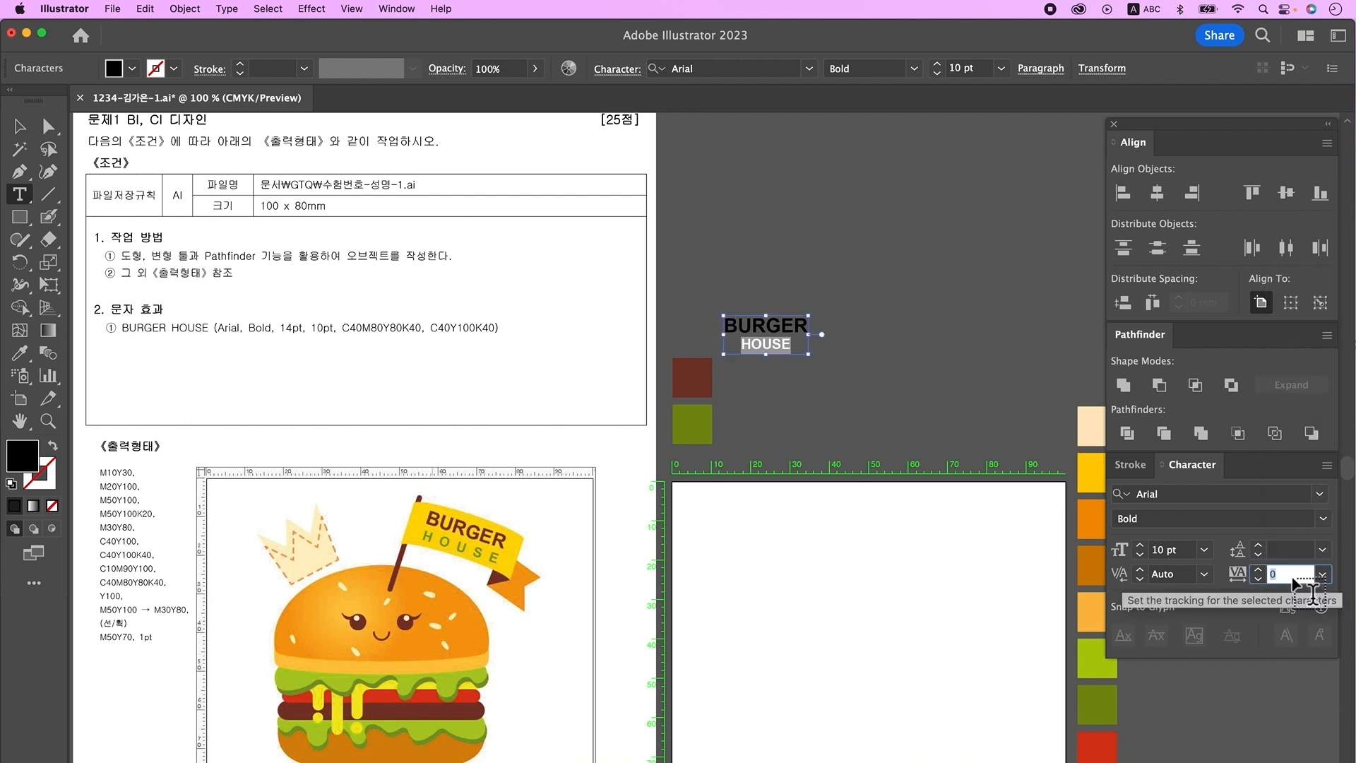
{"action": "type", "text": "0"}
{"action": "key", "text": "Return"}
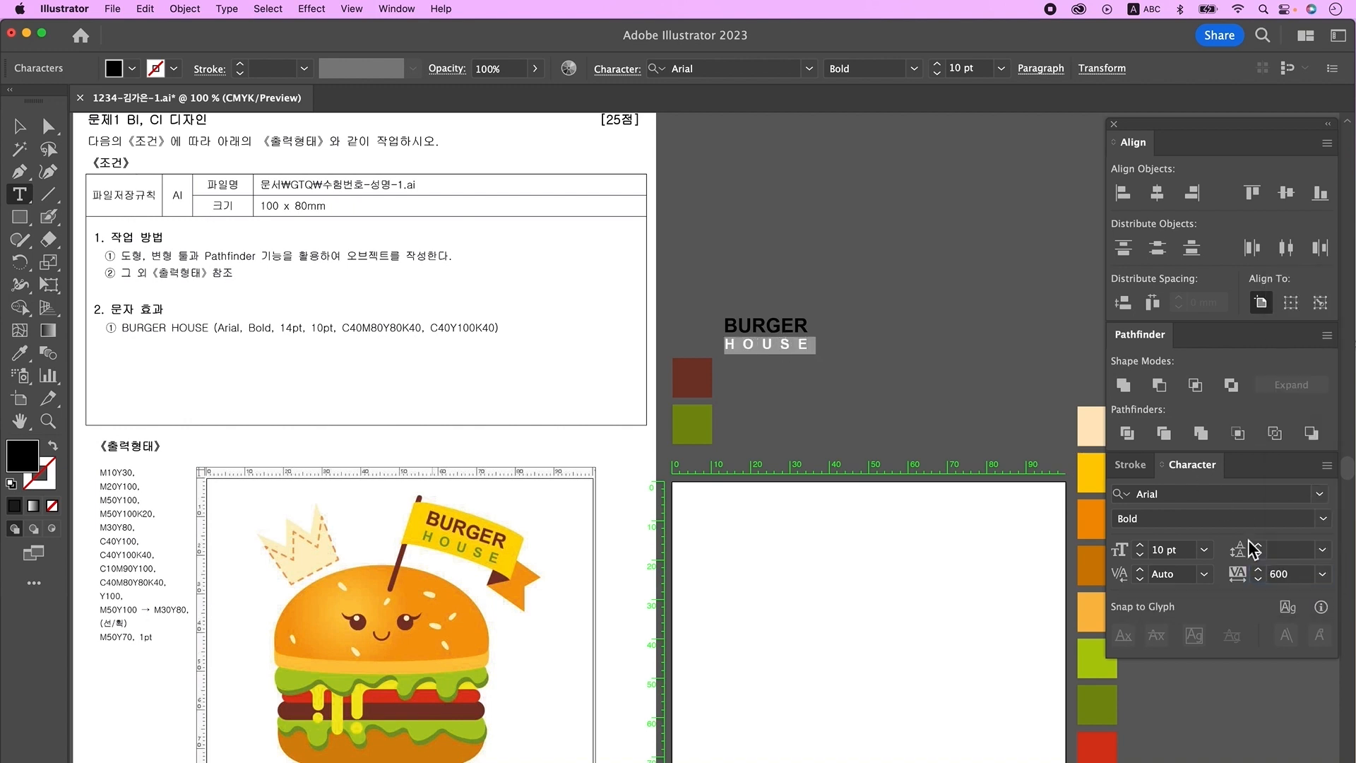
{"action": "left_click", "coordinate": [803, 343]}
{"action": "key", "text": "Escape"}
Color the text with the dark brown swatch using the Eyedropper, and recolor HOUSE with the olive green swatch.
{"action": "left_click", "coordinate": [30, 359]}
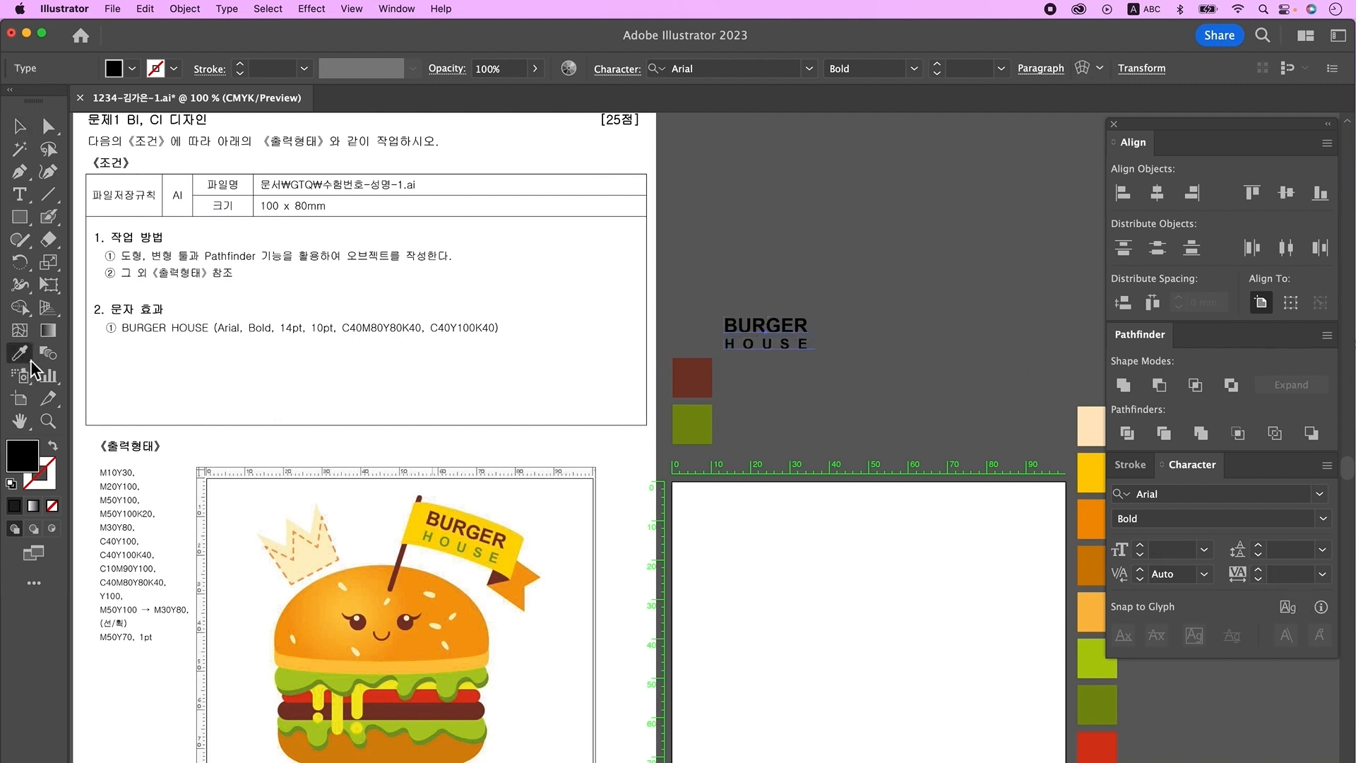
{"action": "left_click", "coordinate": [700, 390]}
{"action": "key", "text": "t"}
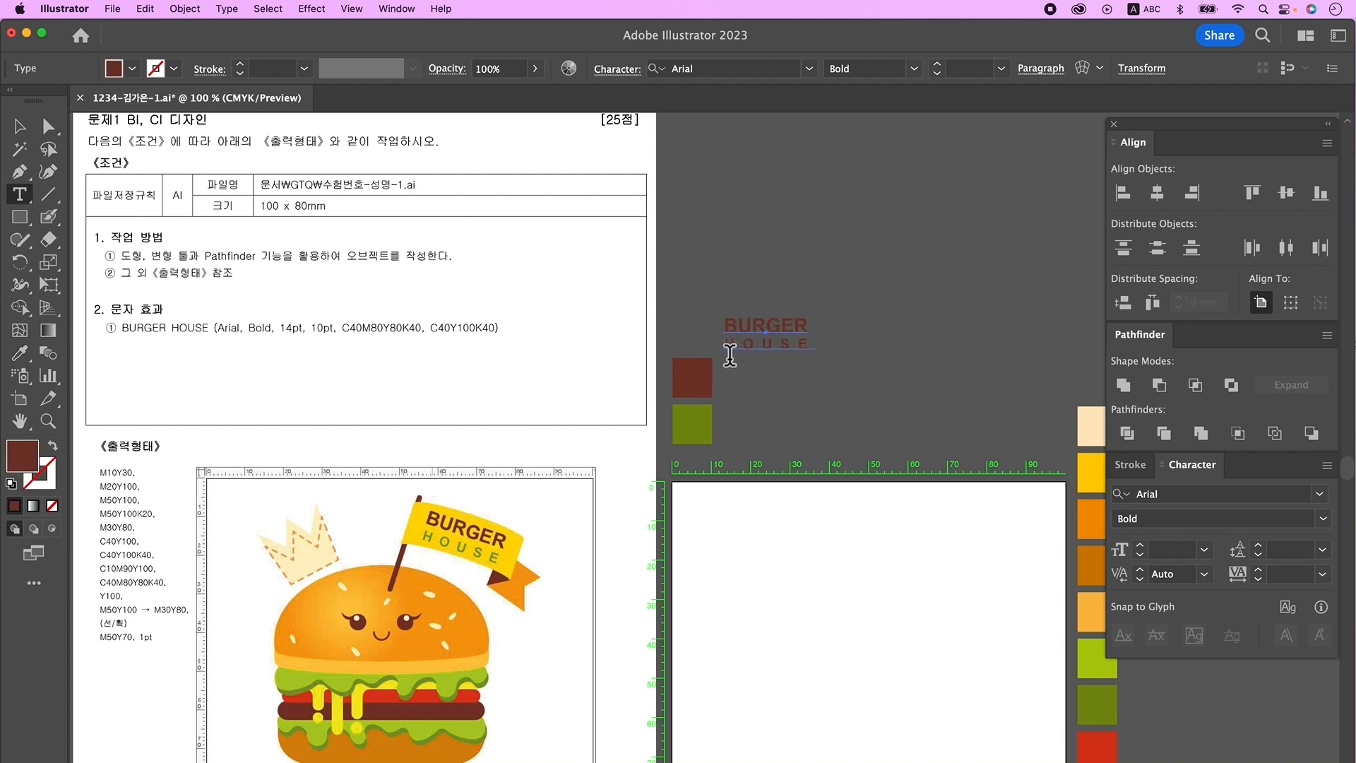
{"action": "left_click_drag", "start_coordinate": [727, 353], "coordinate": [812, 348]}
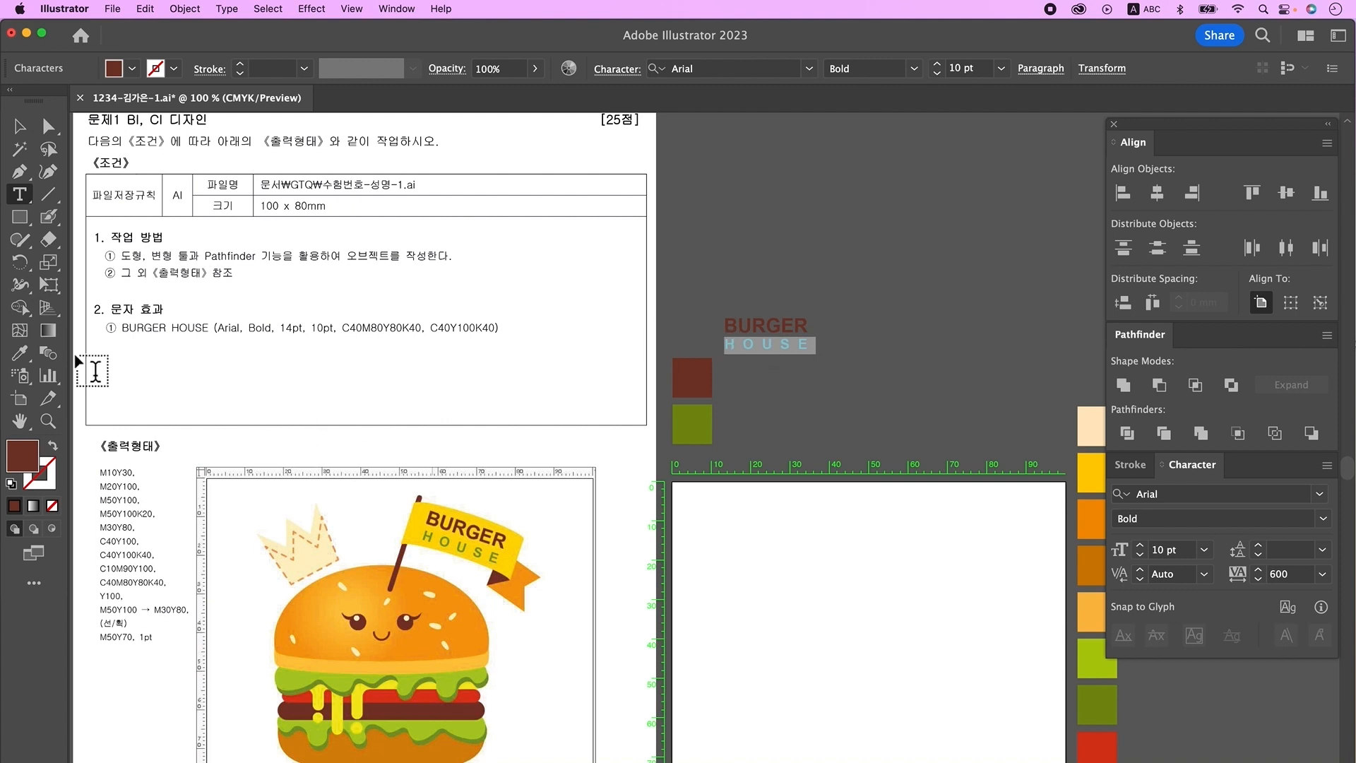
{"action": "left_click", "coordinate": [29, 355]}
{"action": "left_click", "coordinate": [702, 424]}
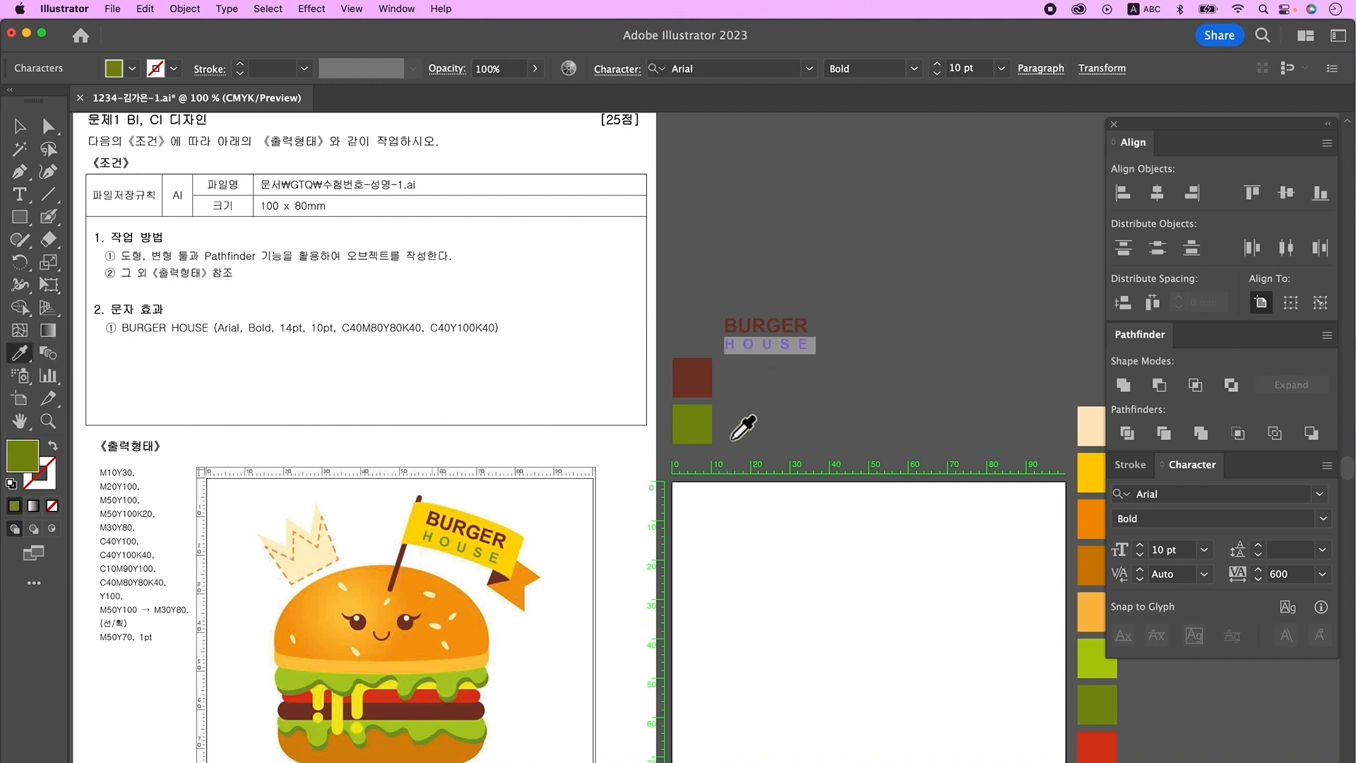
{"action": "left_click", "coordinate": [19, 130]}
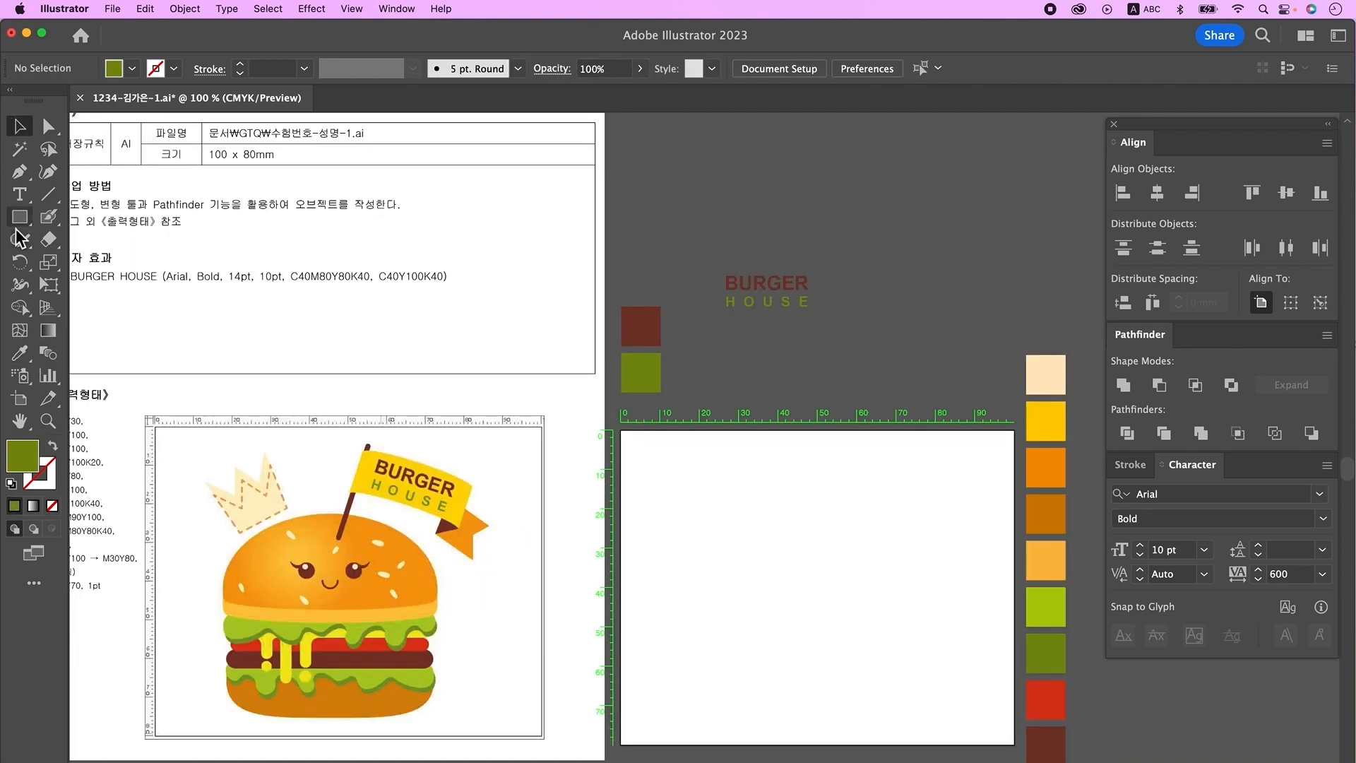
With default white fill and black stroke, draw a wide rectangle, a shorter rectangle and a square in a row above the artboard.
{"action": "left_click", "coordinate": [19, 219]}
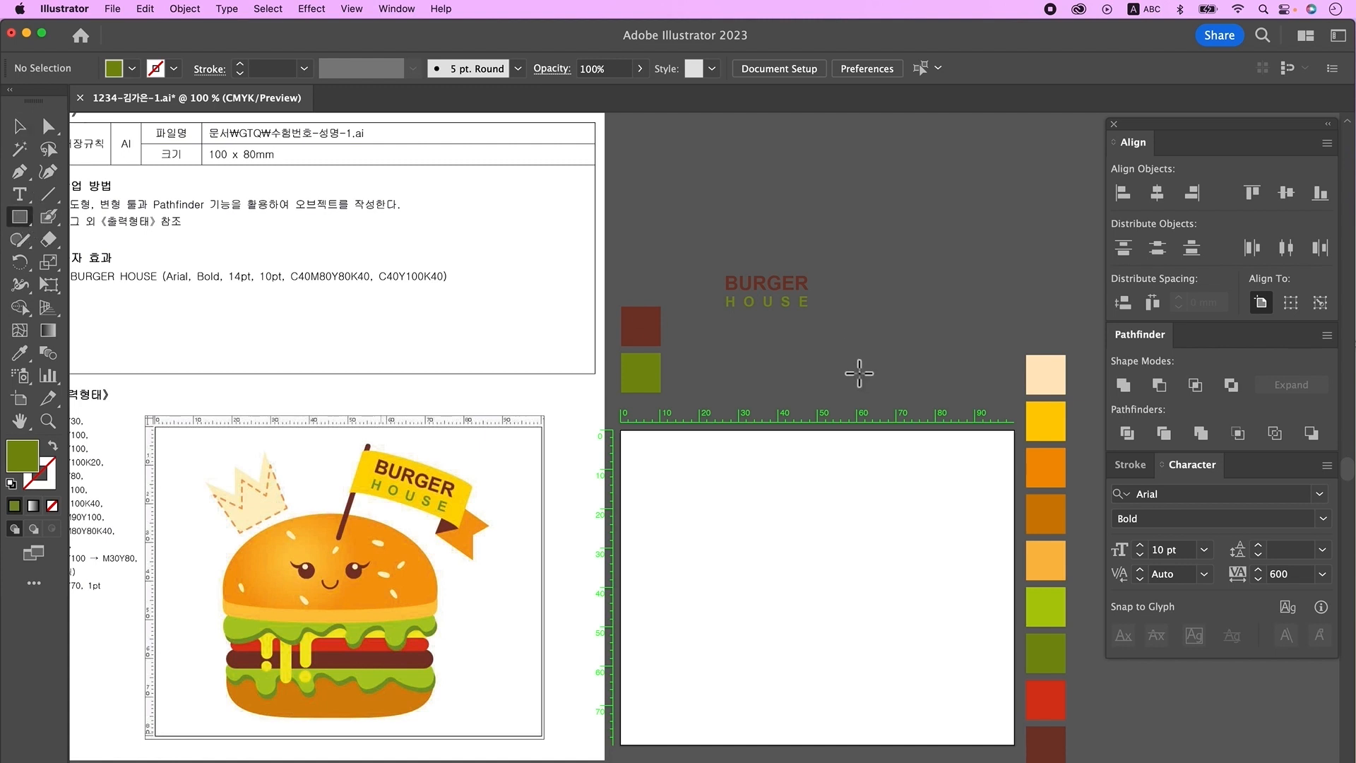
{"action": "key", "text": "d"}
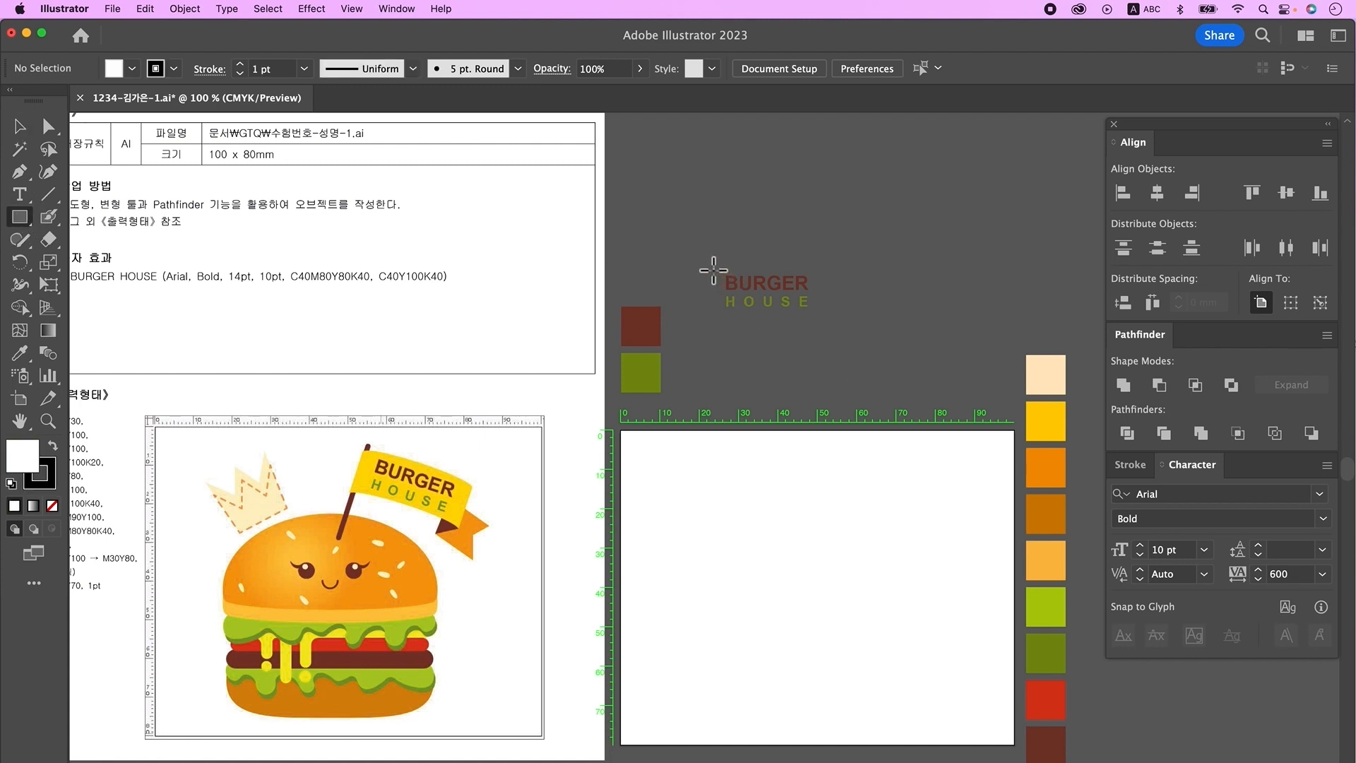
{"action": "left_click_drag", "start_coordinate": [706, 266], "coordinate": [1004, 311]}
{"action": "left_click", "coordinate": [21, 128]}
{"action": "key", "text": "m"}
{"action": "left_click", "coordinate": [25, 128]}
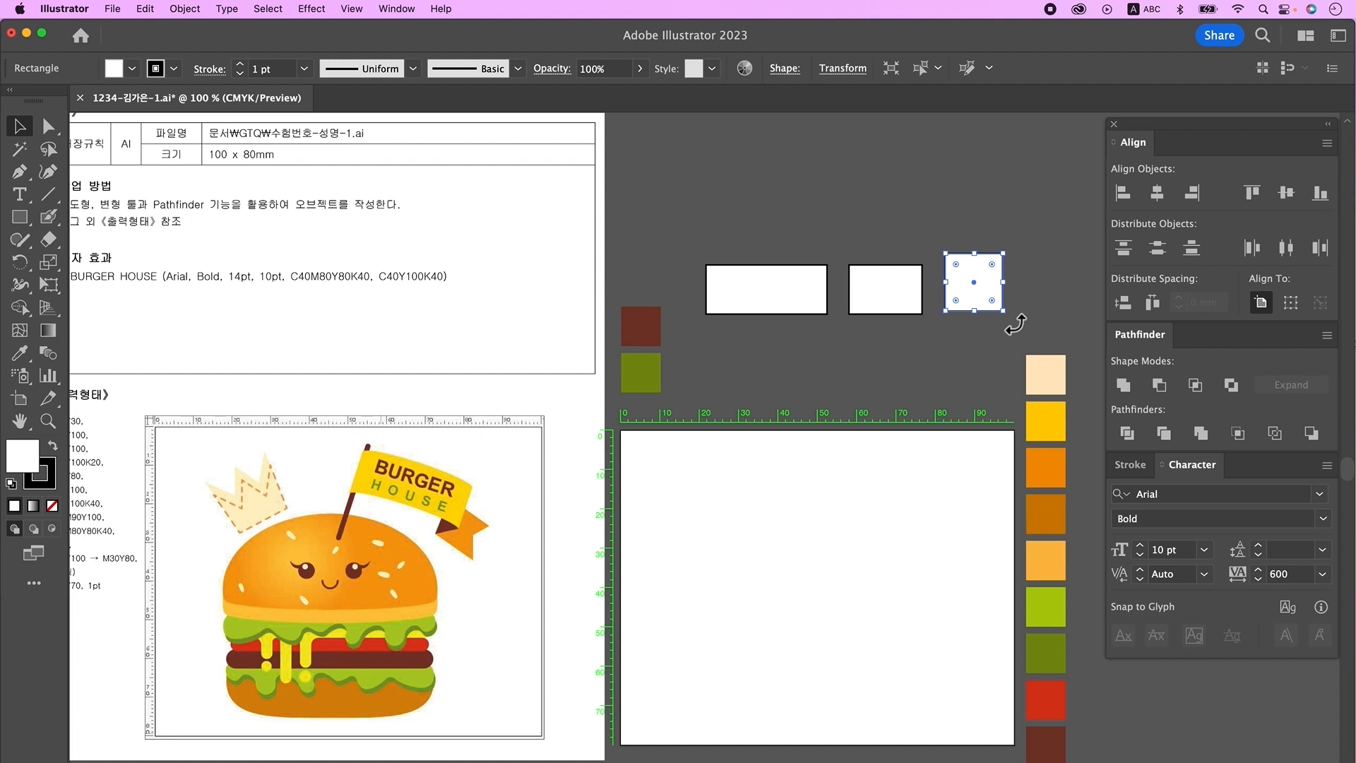
Rotate the square 45° into a diamond overlapping the shorter rectangle's right end, and align both on their vertical centers.
{"action": "left_click_drag", "start_coordinate": [1016, 324], "coordinate": [897, 249]}
{"action": "key", "text": "super+z"}
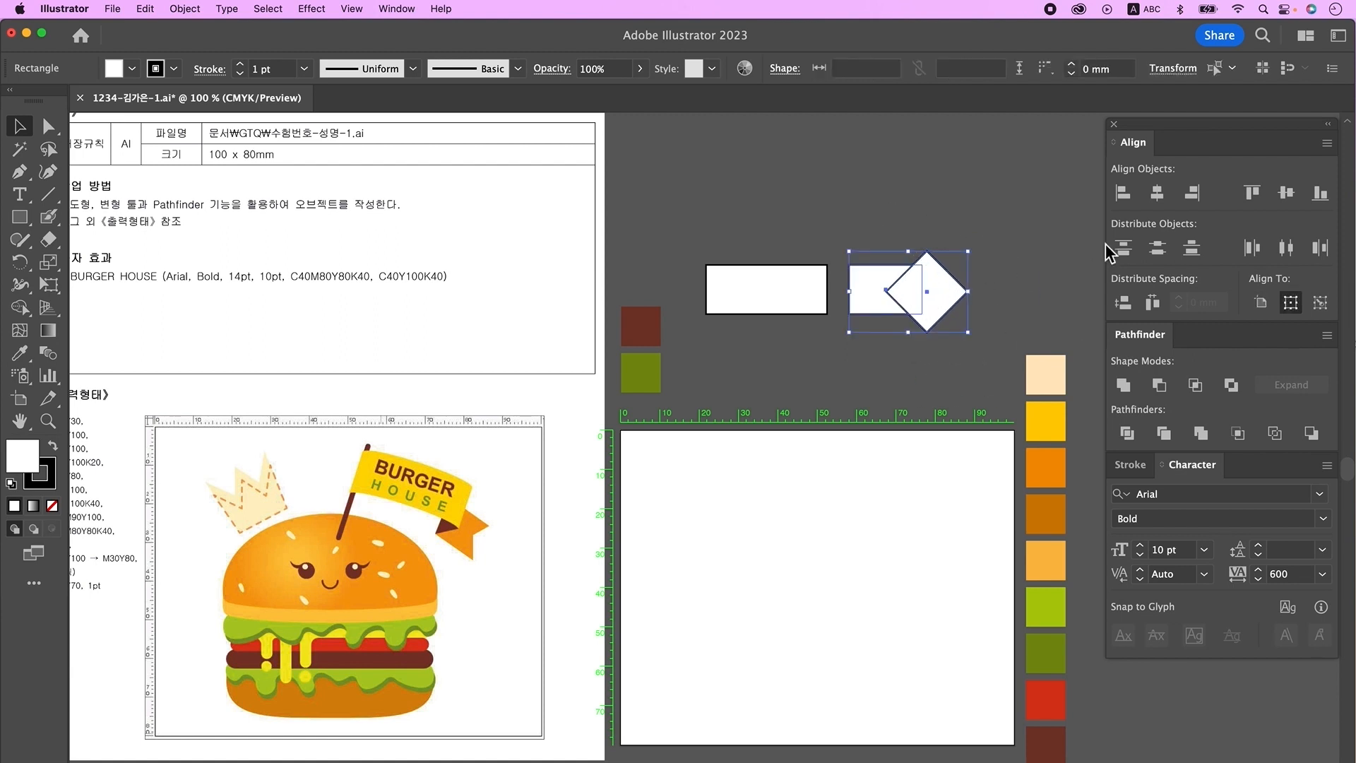
{"action": "left_click", "coordinate": [1294, 198]}
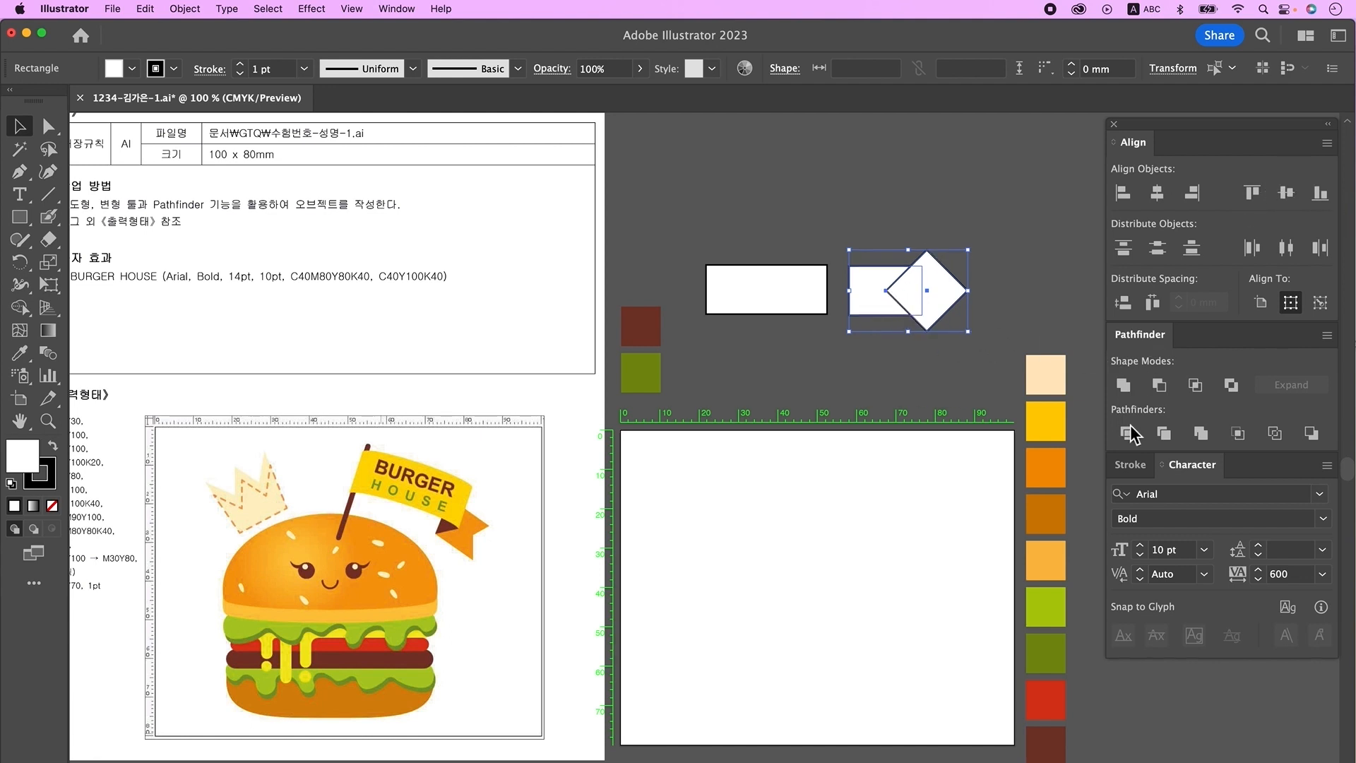
Divide the overlapping rectangle and diamond with Pathfinder and ungroup the resulting pieces.
{"action": "left_click", "coordinate": [1128, 438]}
{"action": "right_click", "coordinate": [922, 298]}
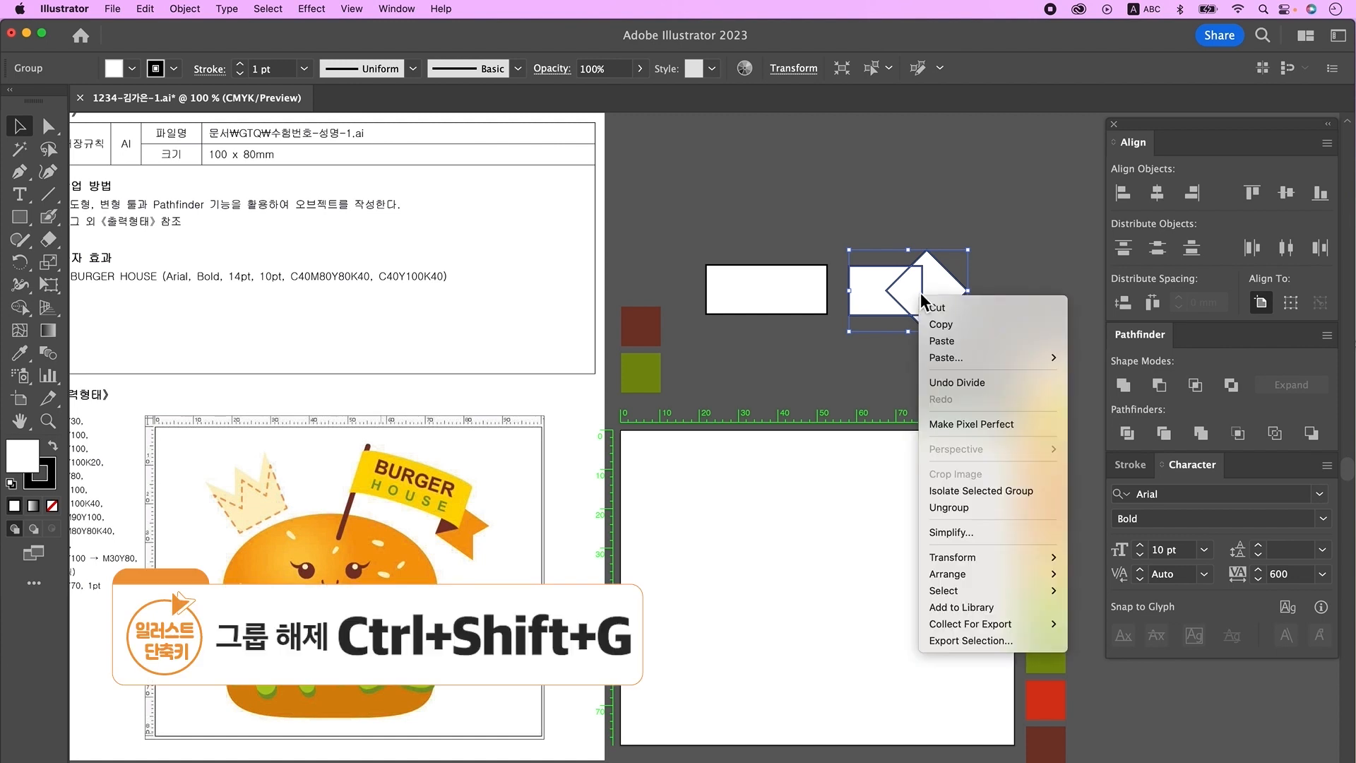
{"action": "left_click", "coordinate": [950, 507]}
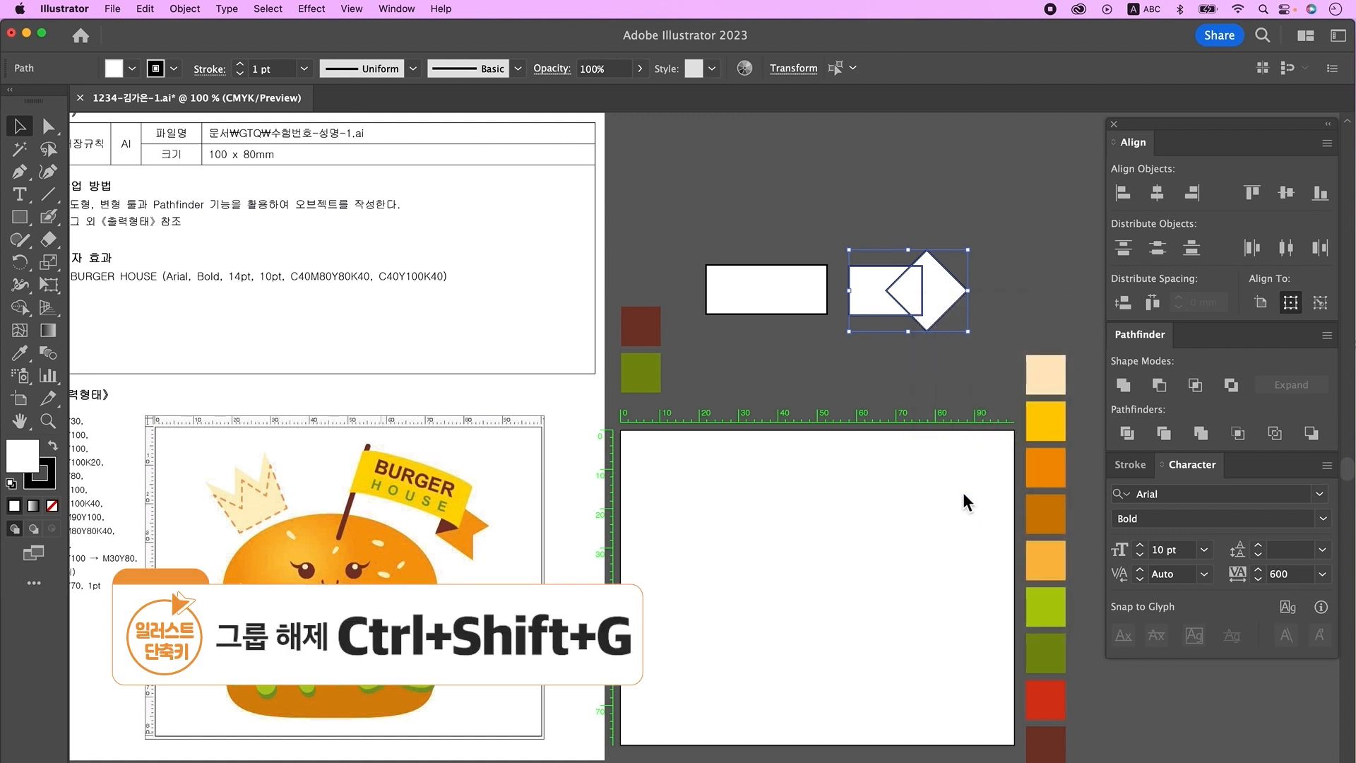
Move the notched ribbon piece away from the diamond and delete the leftover diamond pieces.
{"action": "left_click", "coordinate": [897, 363]}
{"action": "left_click_drag", "start_coordinate": [873, 304], "coordinate": [859, 293]}
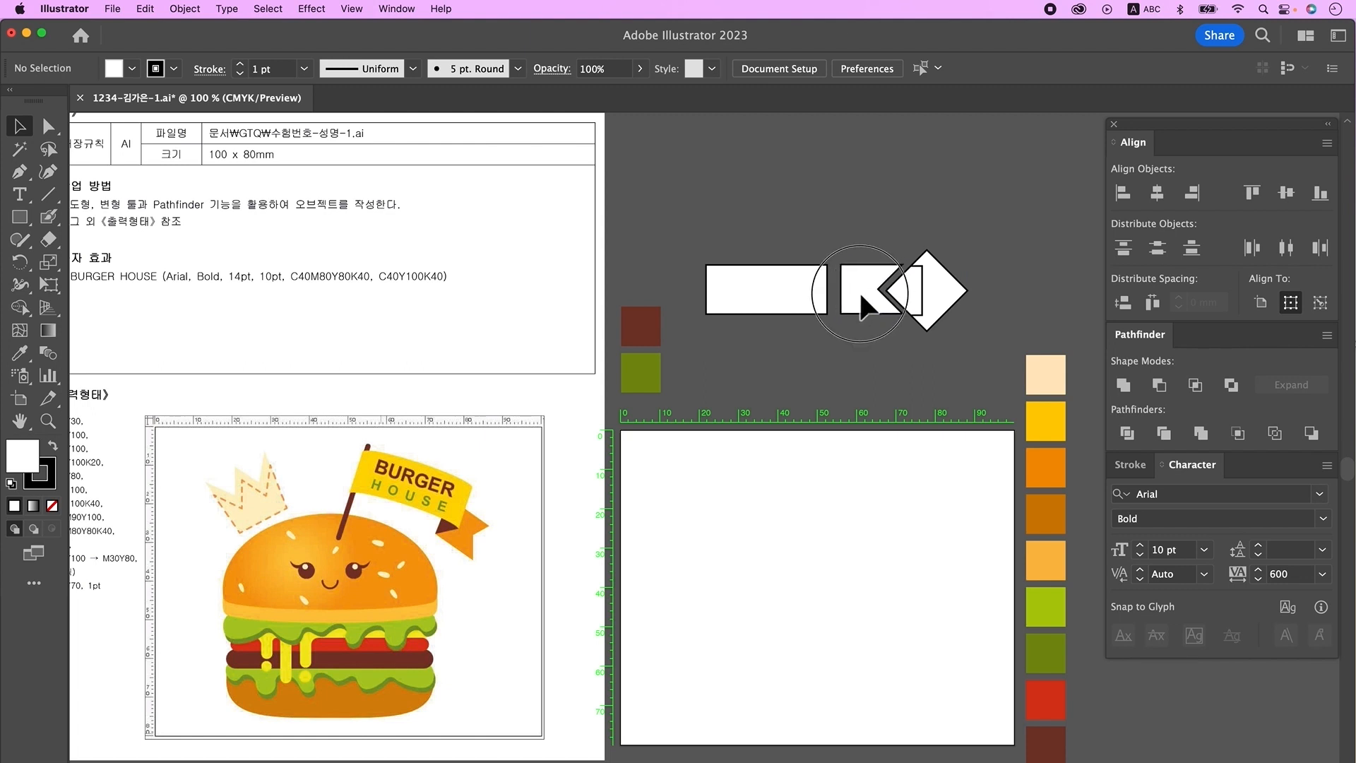
{"action": "left_click", "coordinate": [939, 356]}
{"action": "left_click_drag", "start_coordinate": [974, 318], "coordinate": [909, 281]}
{"action": "key", "text": "Delete"}
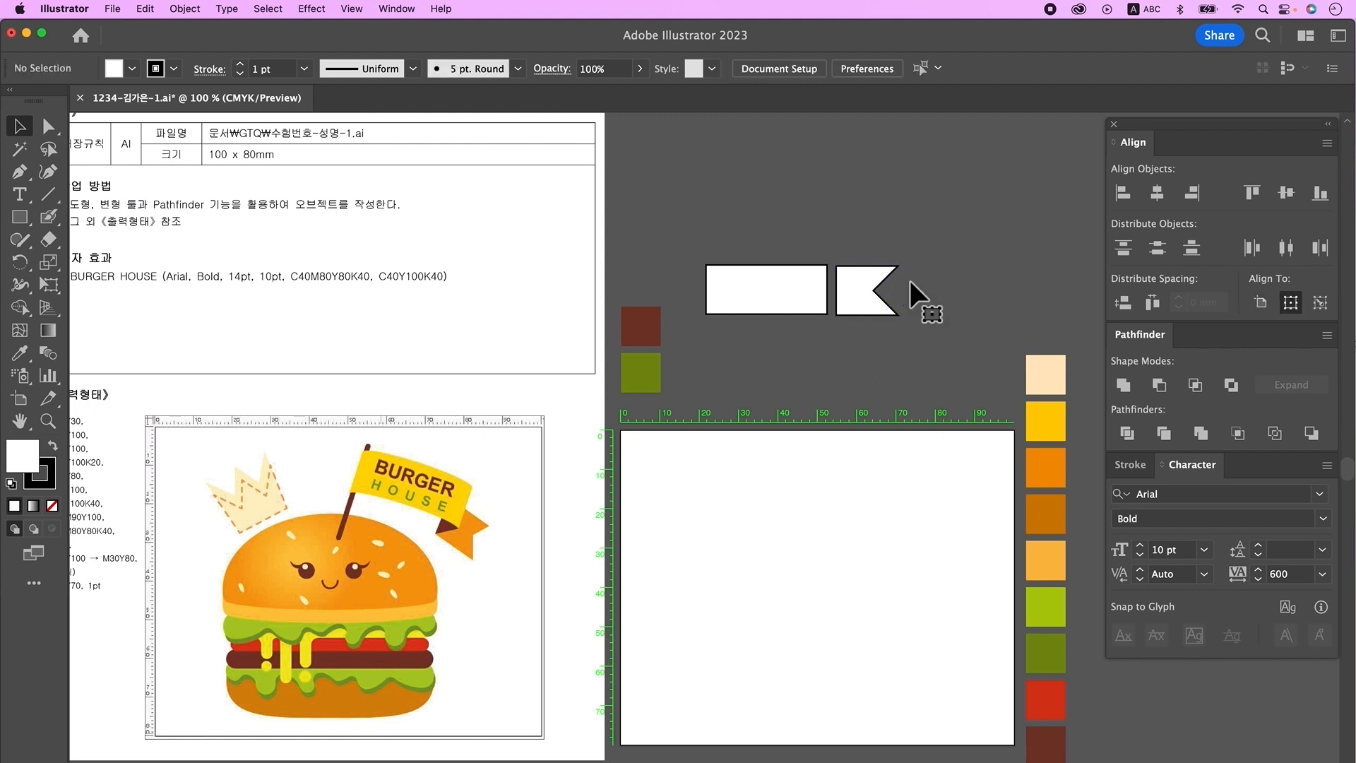
Move the ribbon notch's inner anchor point slightly outward to make the notch shallower.
{"action": "left_click", "coordinate": [46, 128]}
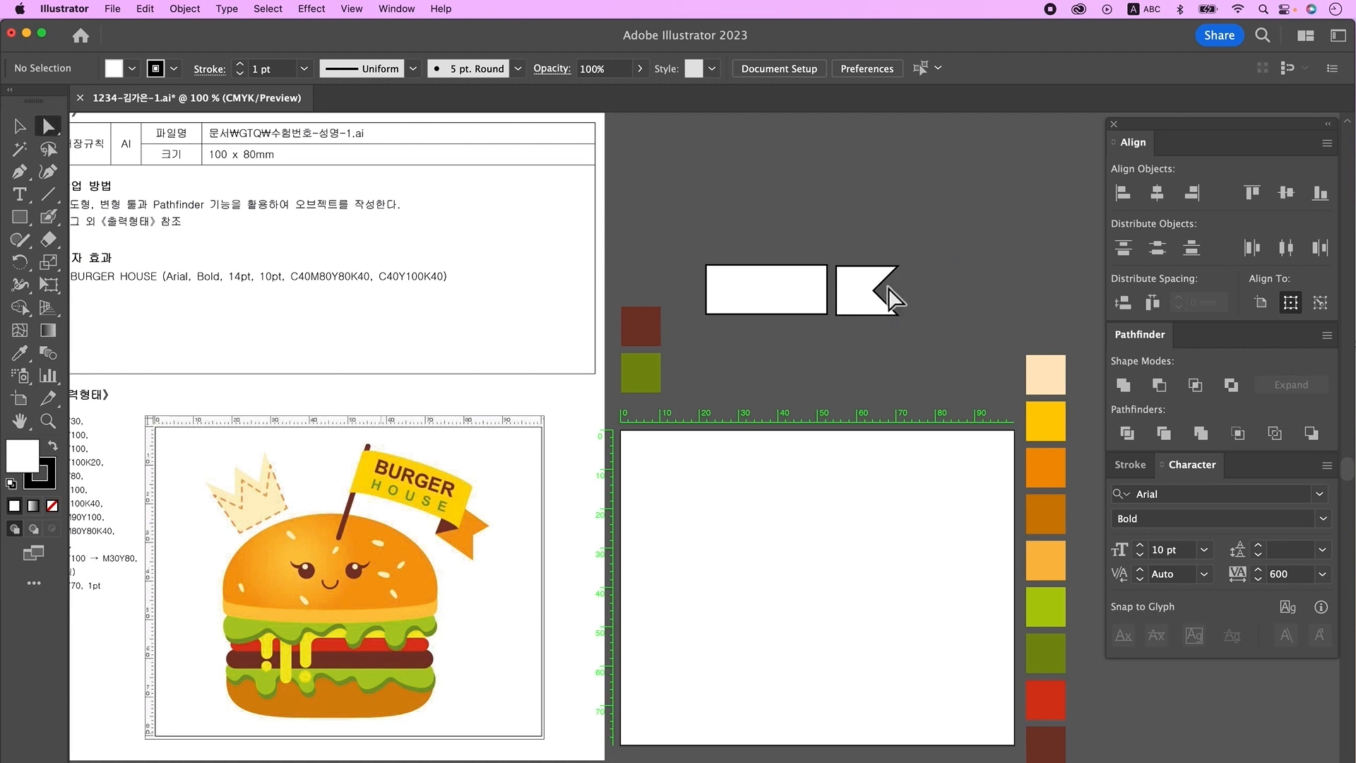
{"action": "left_click_drag", "start_coordinate": [901, 296], "coordinate": [863, 284]}
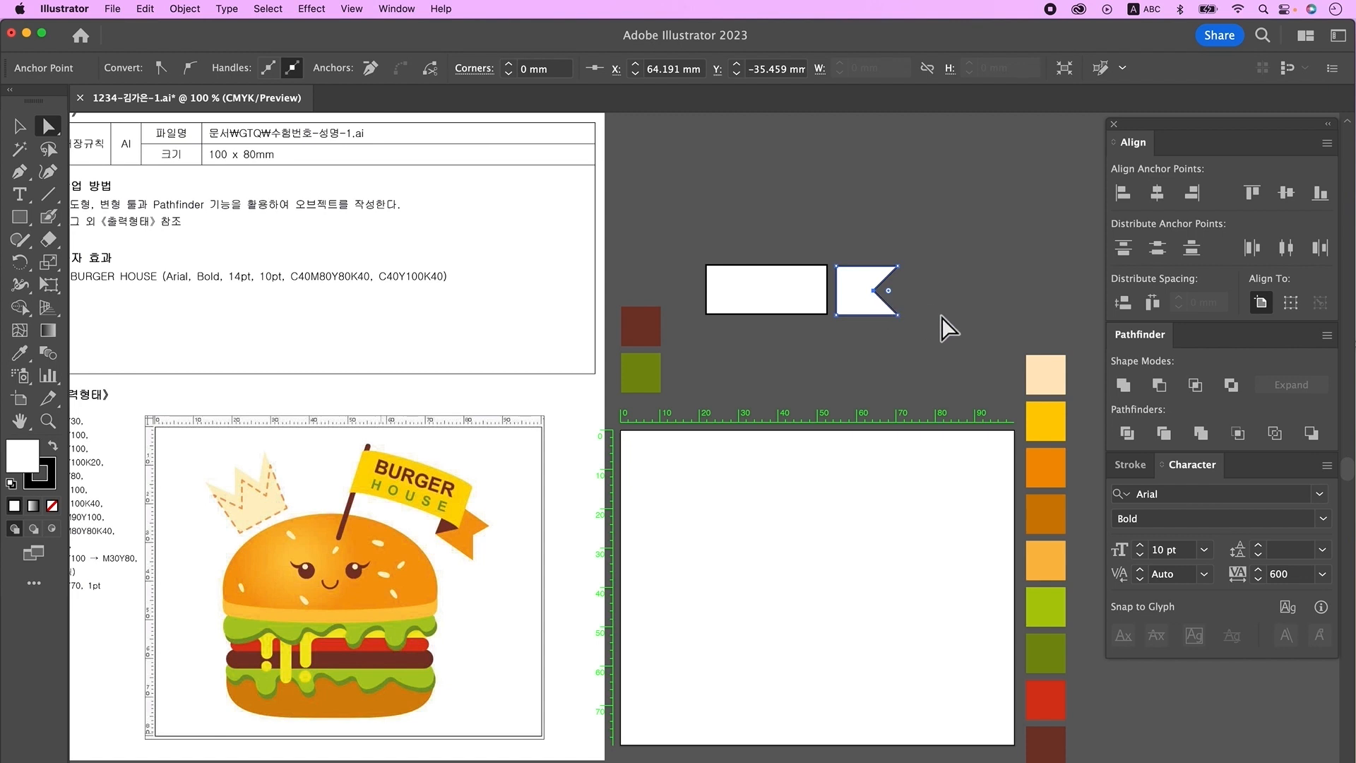
{"action": "left_click_drag", "start_coordinate": [874, 290], "coordinate": [881, 290]}
{"action": "left_click", "coordinate": [878, 357]}
Warp the white rectangle with a horizontal Arch envelope at 10% bend.
{"action": "key", "text": "v"}
{"action": "left_click", "coordinate": [780, 304]}
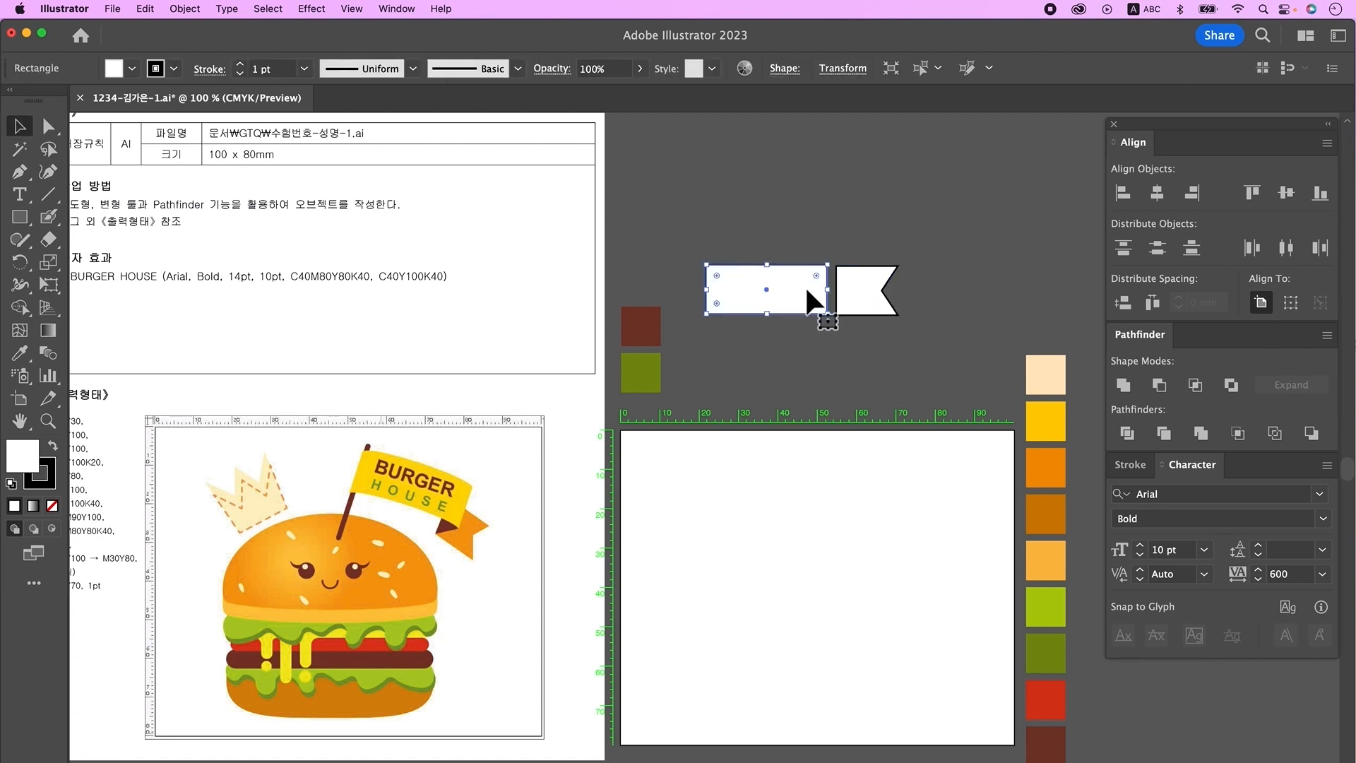
{"action": "left_click", "coordinate": [185, 9]}
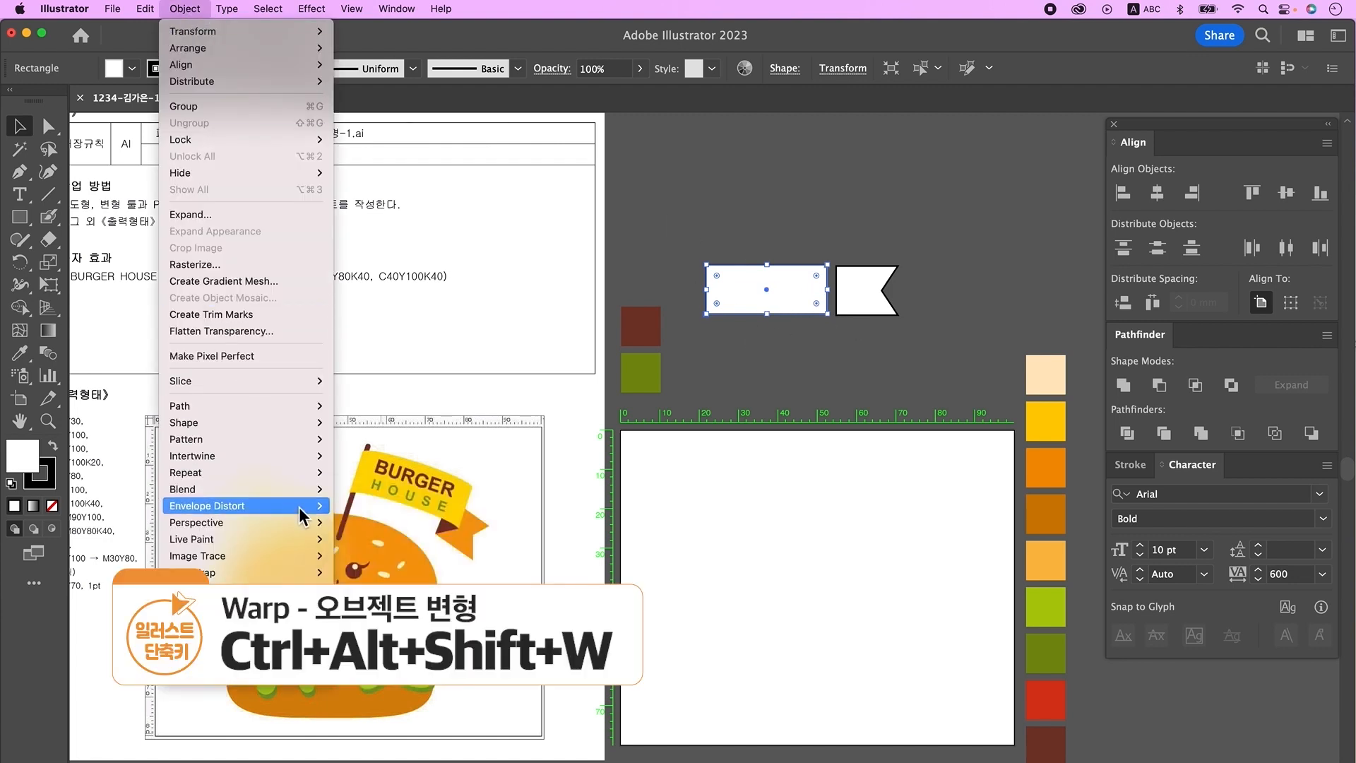
{"action": "mouse_move", "coordinate": [303, 506]}
{"action": "left_click", "coordinate": [378, 508]}
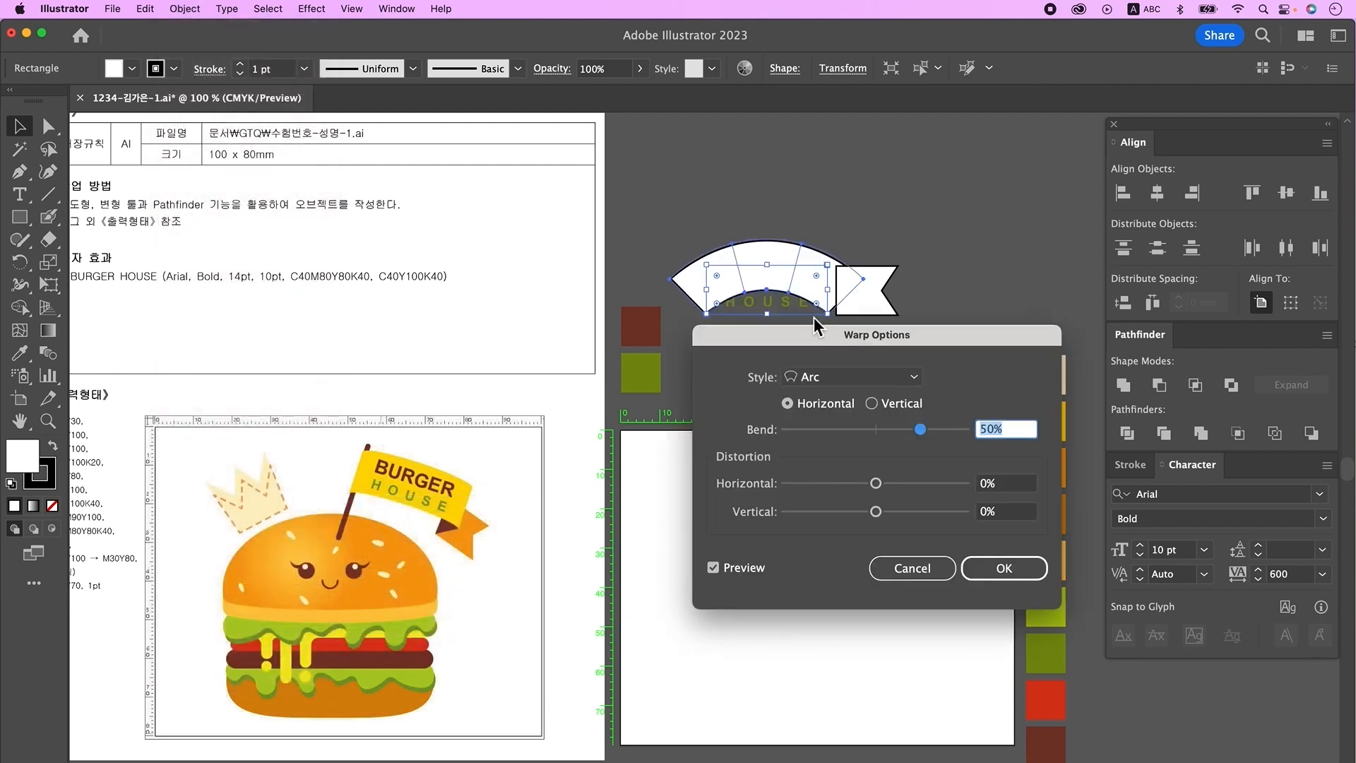
{"action": "left_click", "coordinate": [812, 378]}
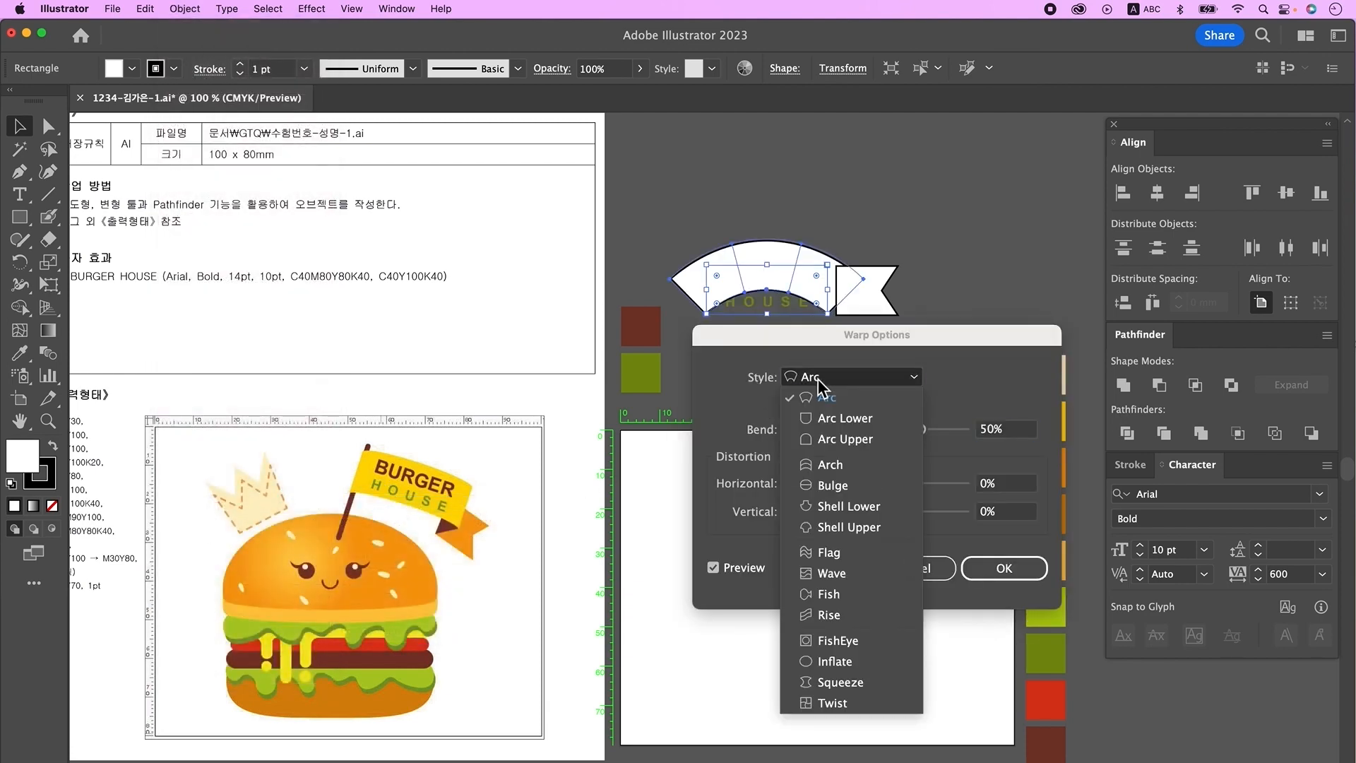
{"action": "left_click", "coordinate": [832, 467]}
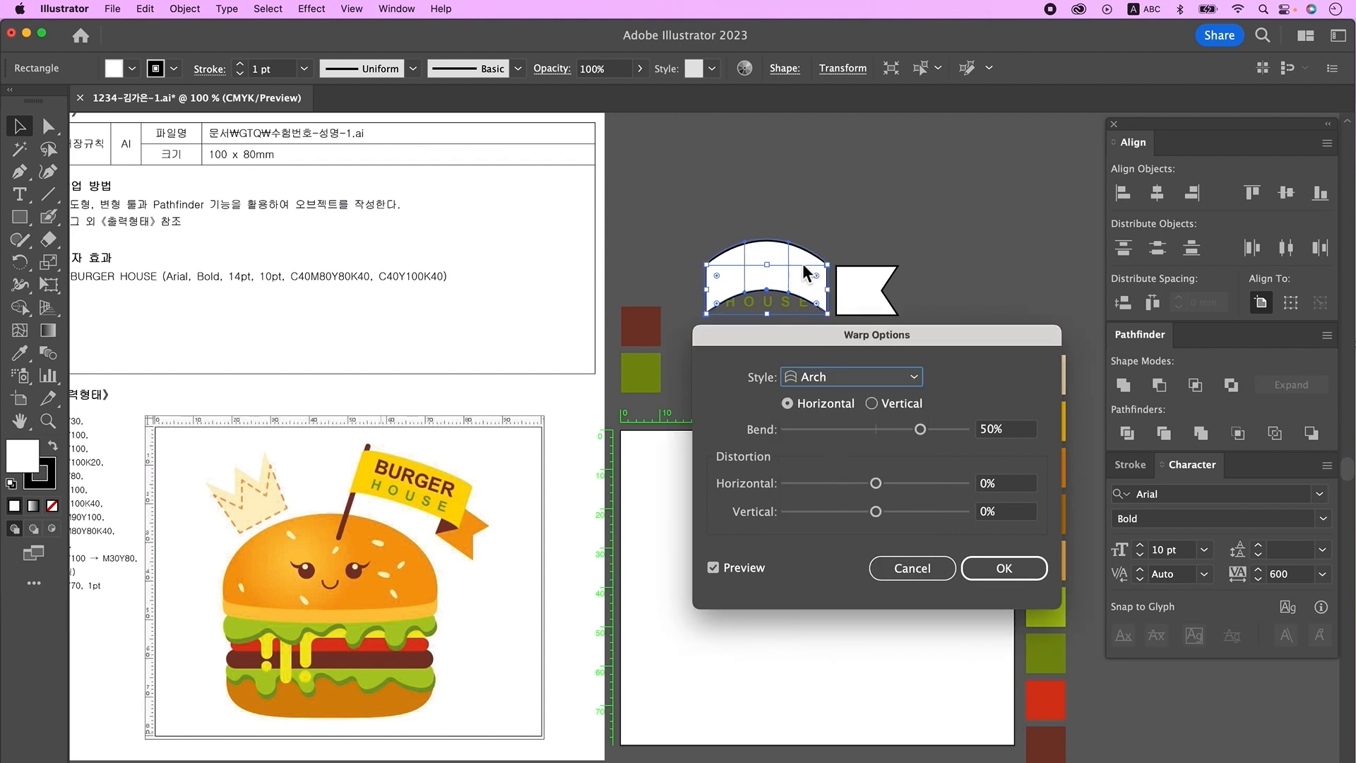
{"action": "left_click", "coordinate": [1009, 424]}
{"action": "type", "text": "10"}
{"action": "key", "text": "Tab"}
{"action": "key", "text": "Return"}
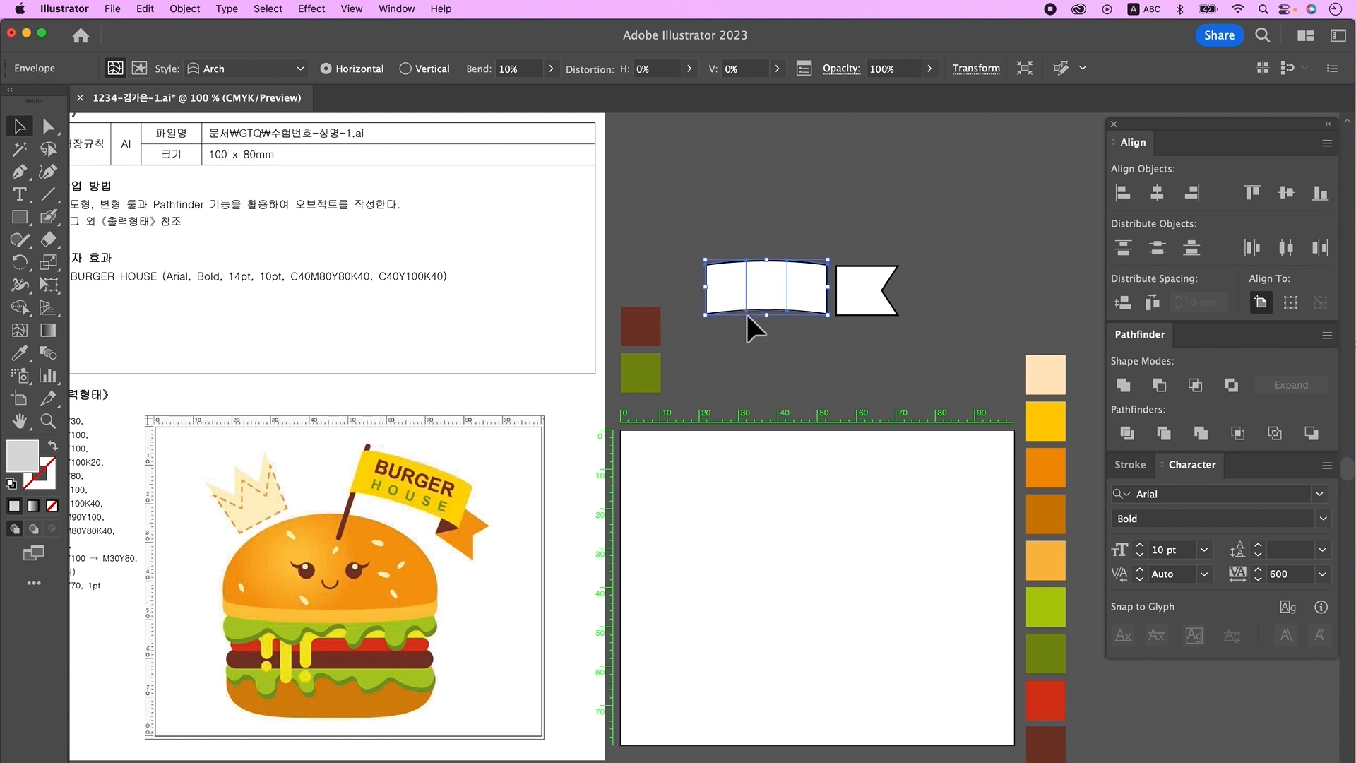
Expand the arched rectangle's envelope into a plain path, with Object and Fill included.
{"action": "left_click", "coordinate": [184, 9]}
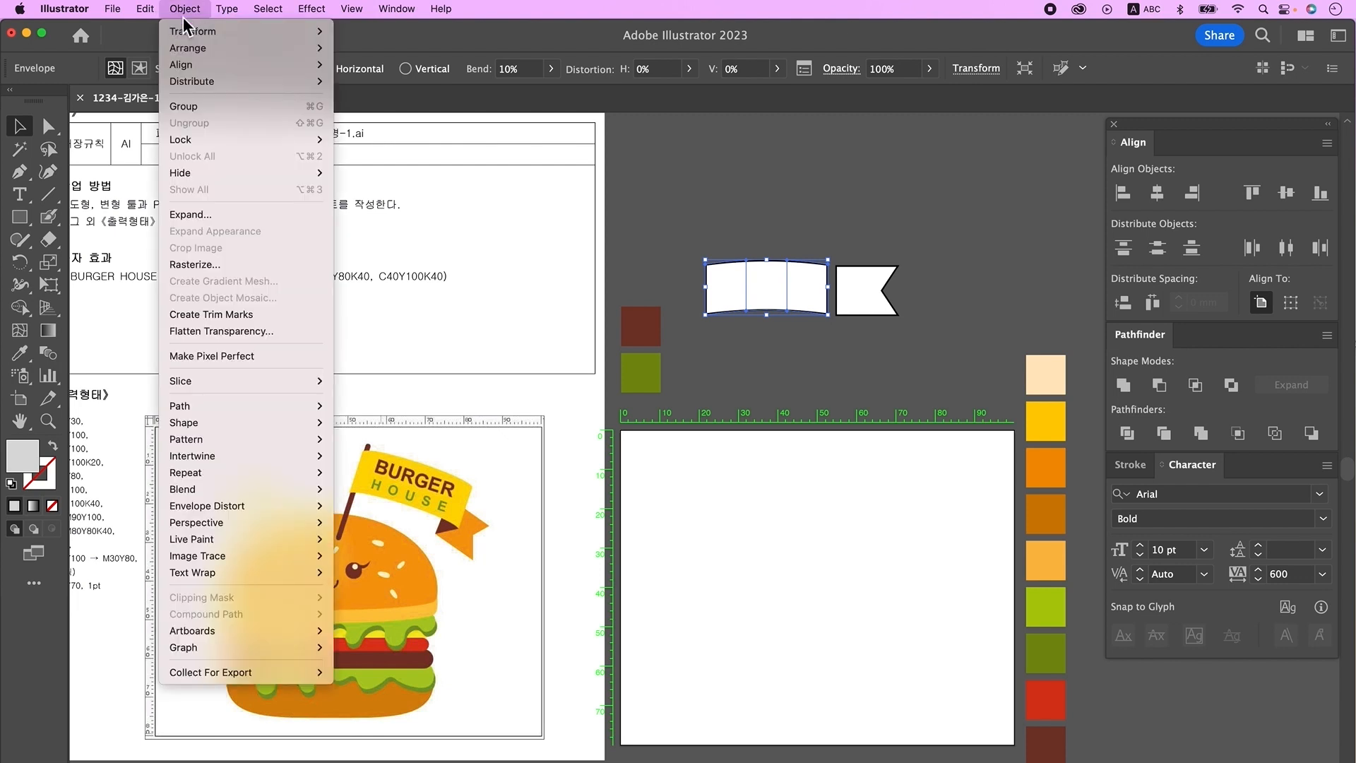
{"action": "left_click", "coordinate": [215, 211]}
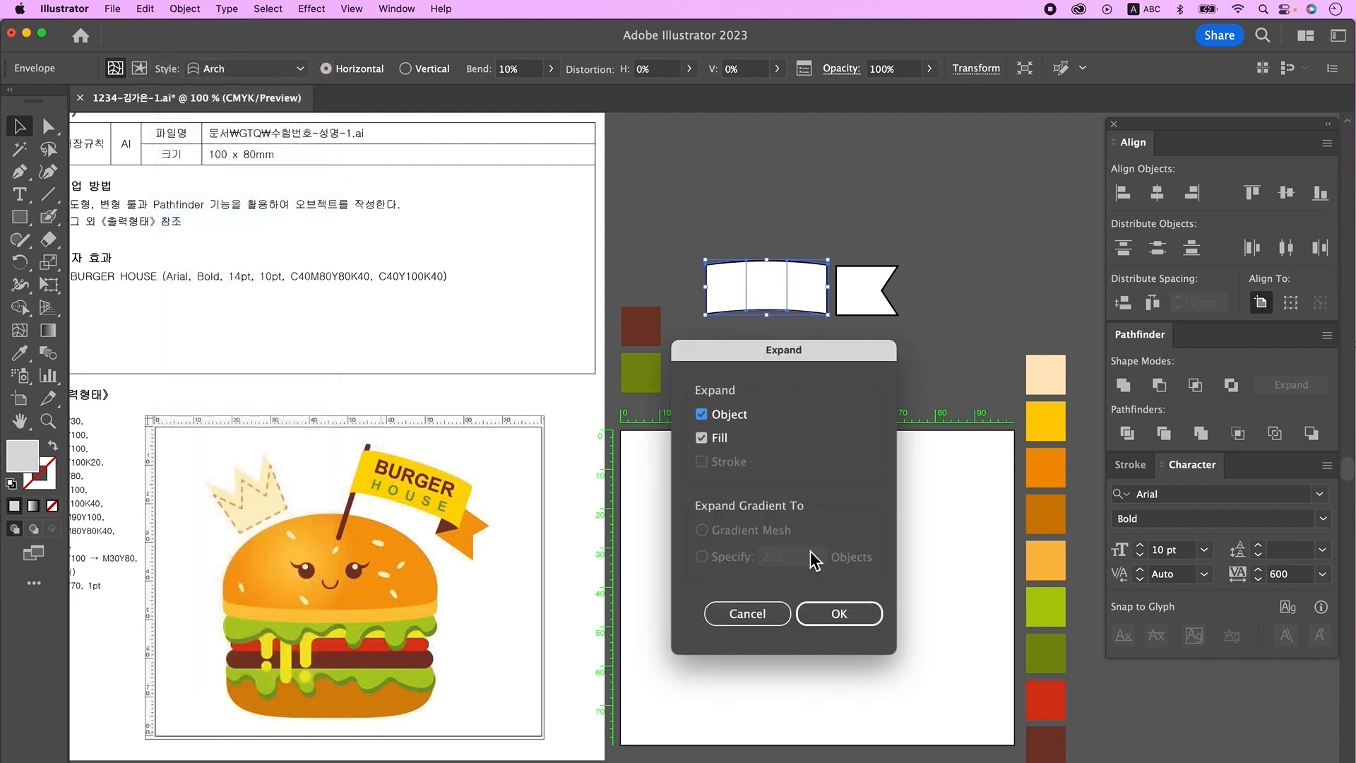
{"action": "left_click", "coordinate": [837, 616]}
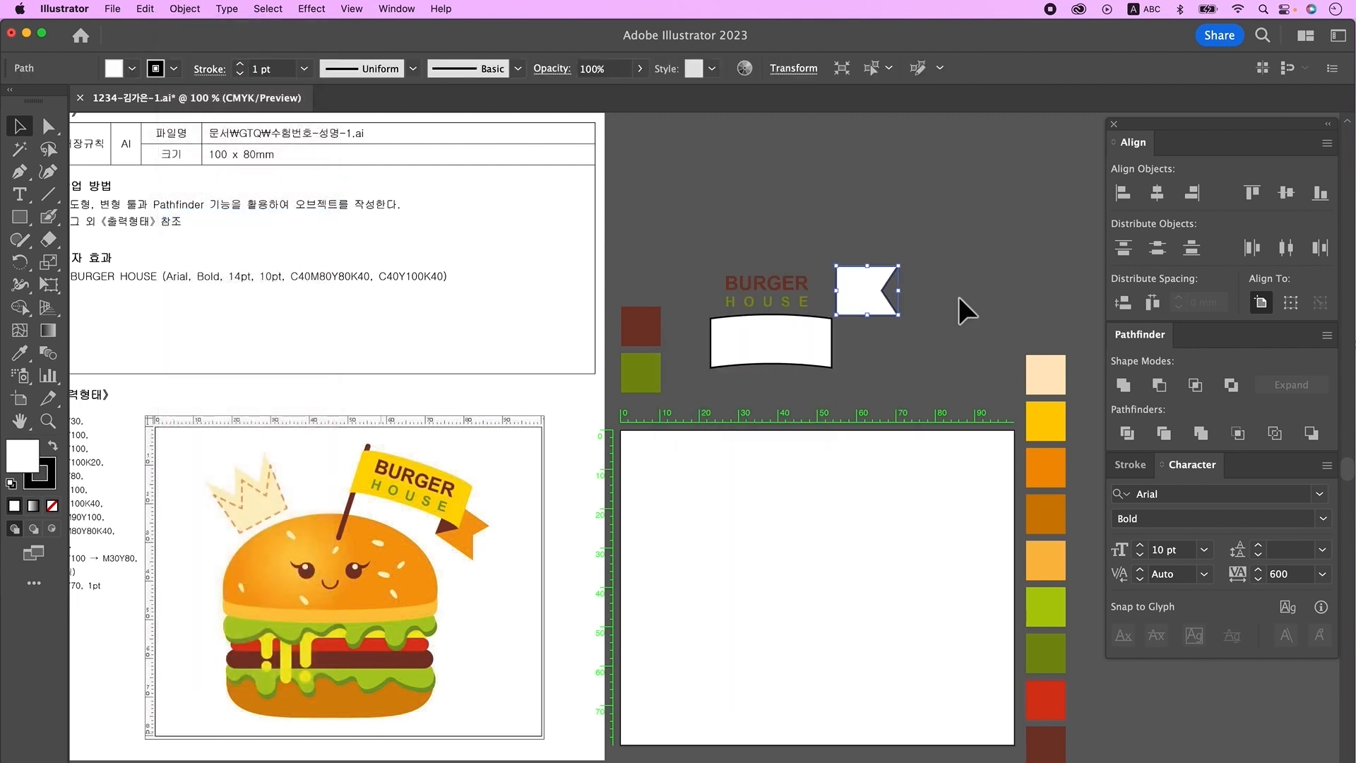
Move the notched tail so it overlaps the arched banner's lower right corner, and send it to the back.
{"action": "left_click", "coordinate": [959, 297]}
{"action": "left_click_drag", "start_coordinate": [884, 297], "coordinate": [858, 367]}
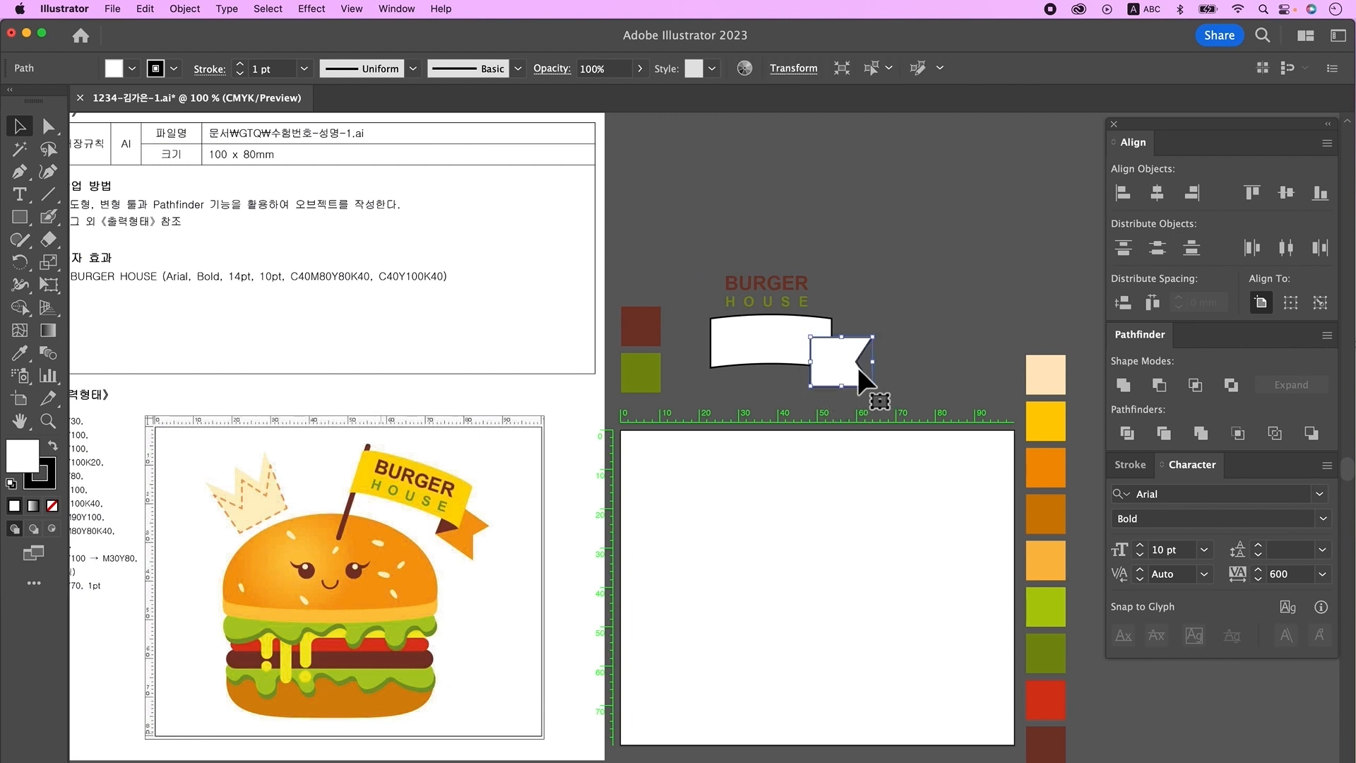
{"action": "right_click", "coordinate": [838, 340]}
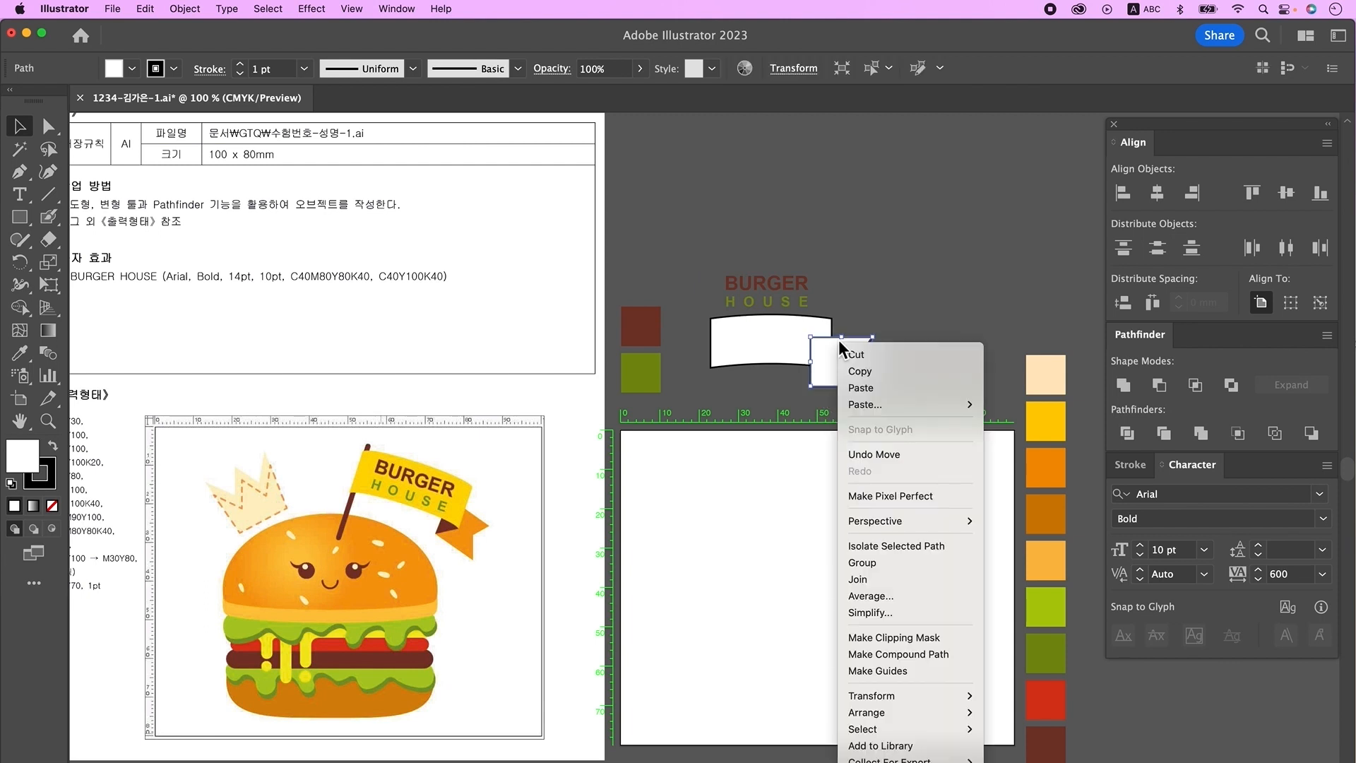
{"action": "mouse_move", "coordinate": [954, 722]}
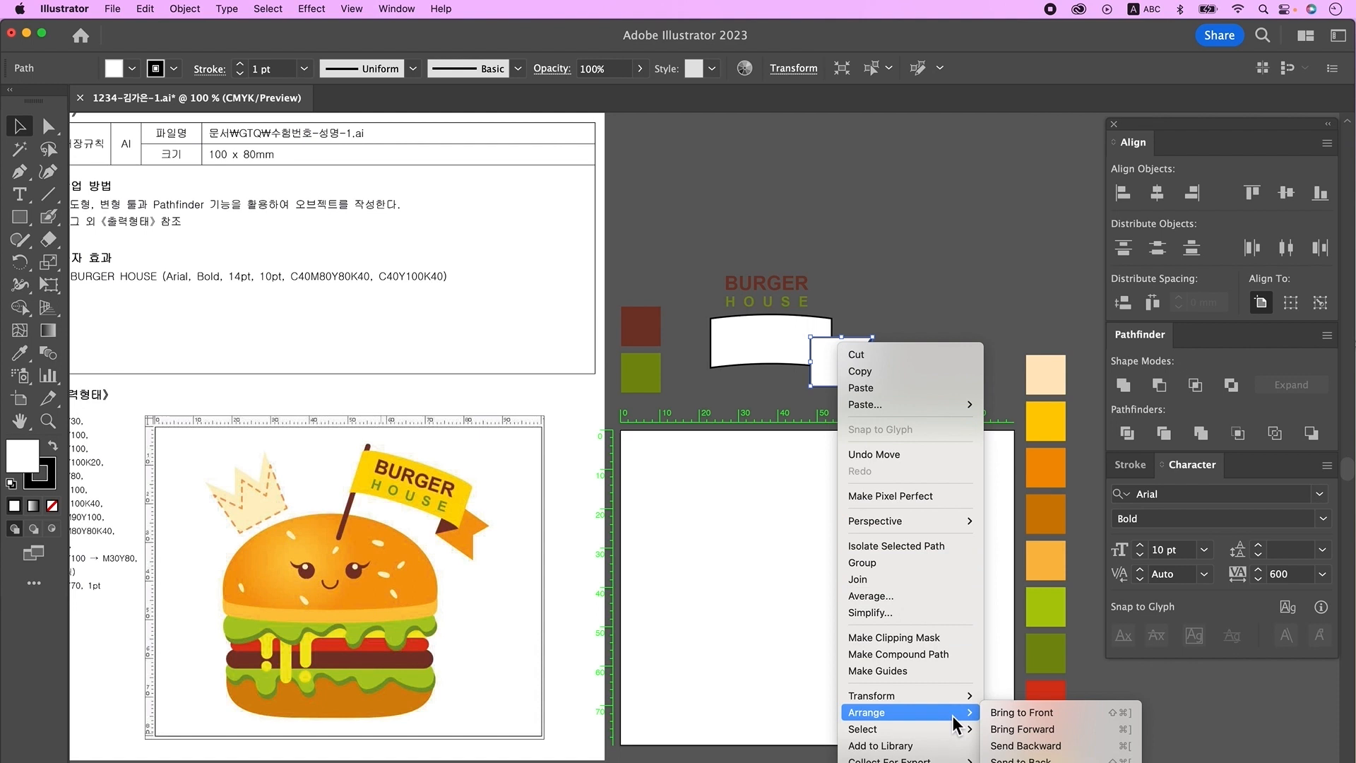
{"action": "left_click", "coordinate": [1021, 759]}
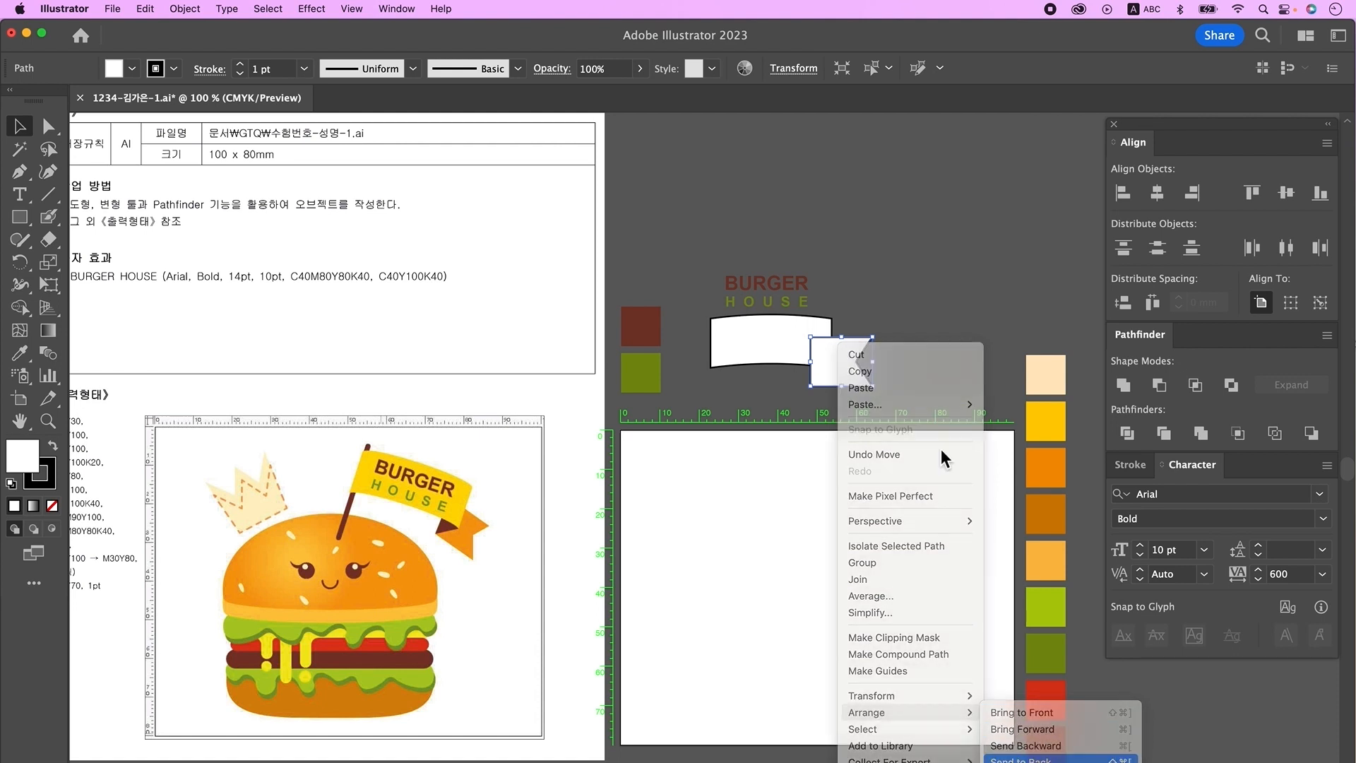
{"action": "left_click", "coordinate": [917, 321]}
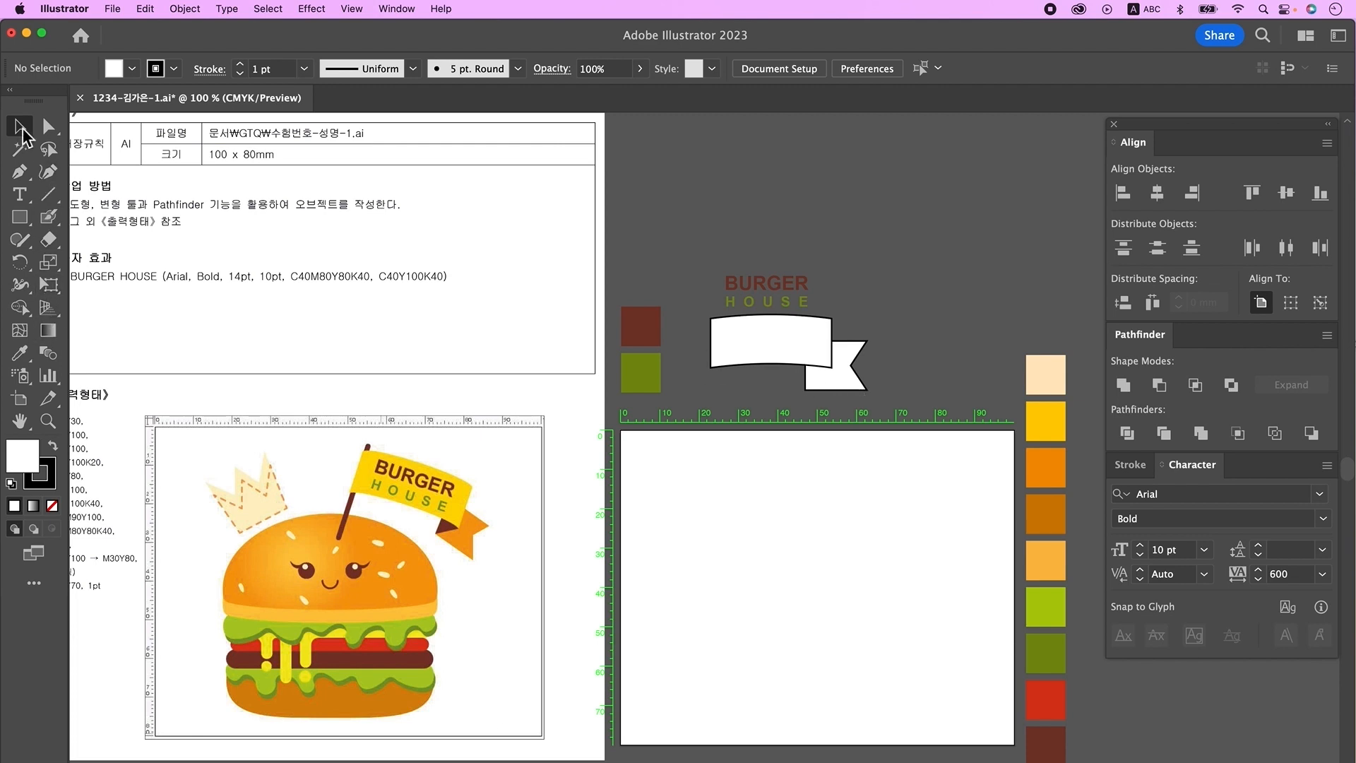
Draw a triangular ribbon fold with the Pen tool from the banner's lower right corner to the tail's lower left corner and up behind the banner.
{"action": "left_click", "coordinate": [28, 174]}
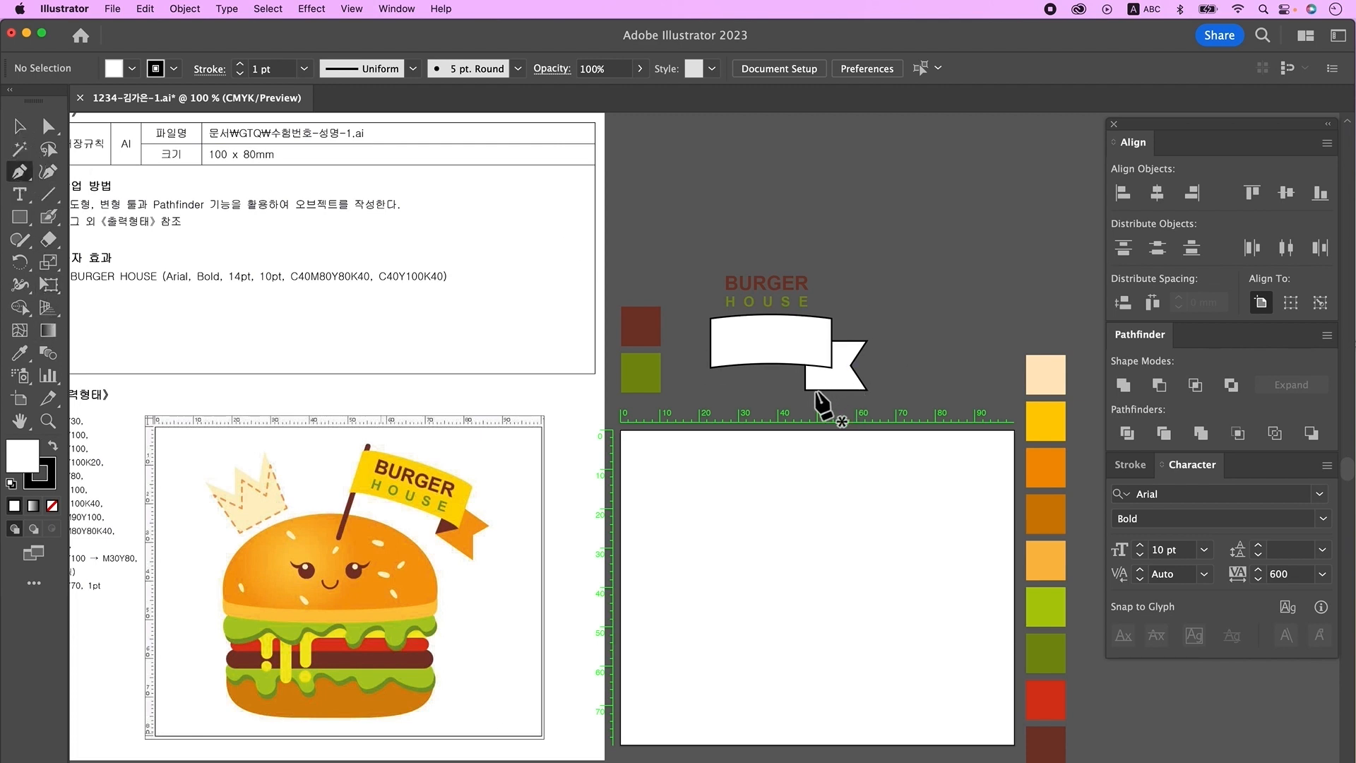
{"action": "left_click", "coordinate": [831, 368]}
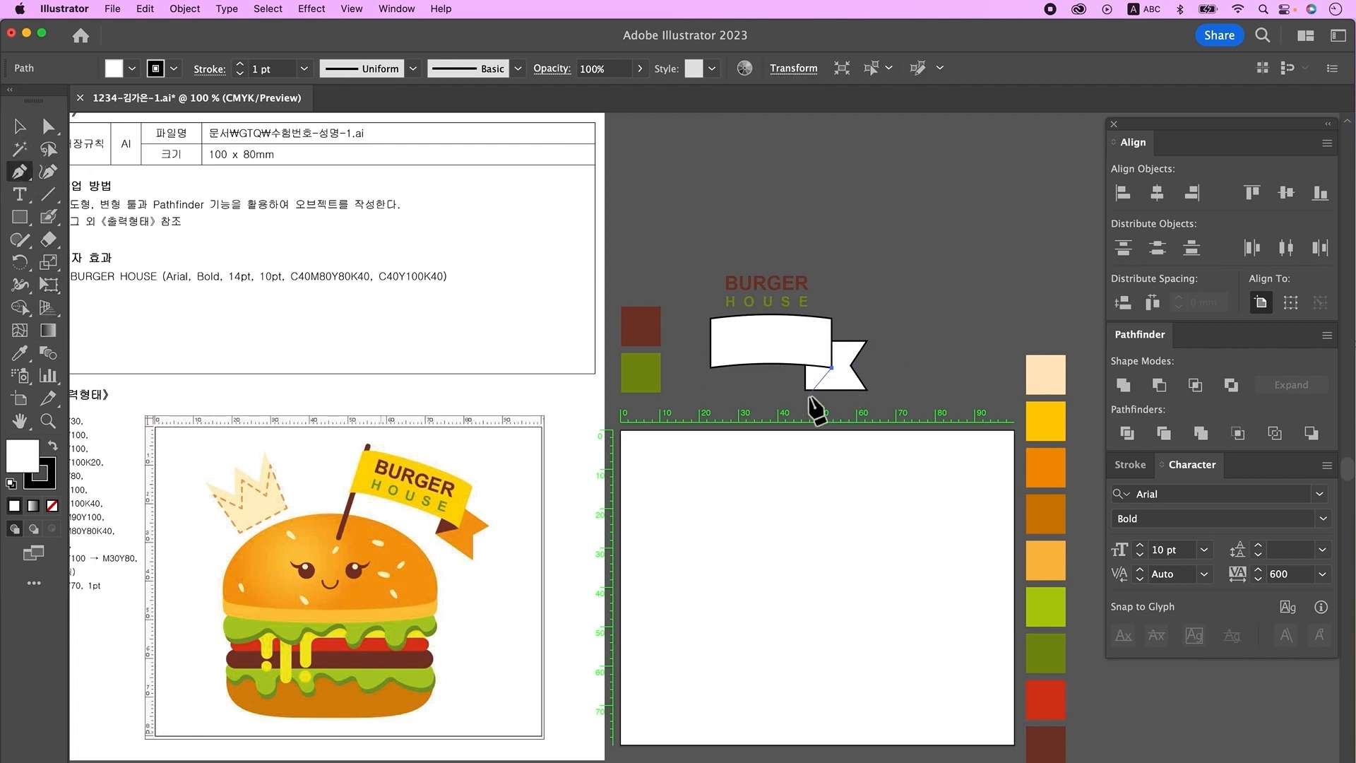
{"action": "left_click", "coordinate": [806, 390]}
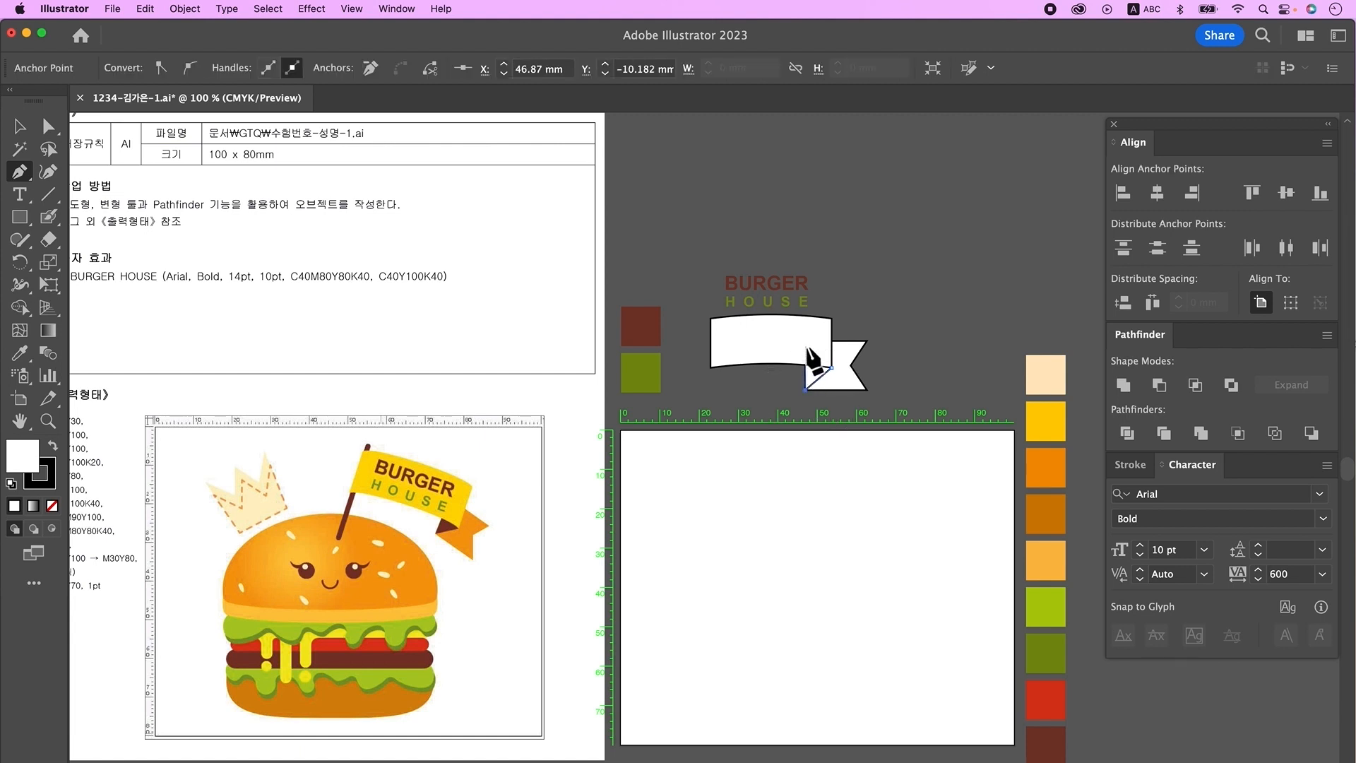
{"action": "left_click", "coordinate": [806, 346]}
Color the banner yellow, the fold dark brown and the notched tail orange by sampling the palette swatches with the Eyedropper.
{"action": "left_click", "coordinate": [20, 353]}
{"action": "left_click", "coordinate": [777, 342], "text": "super"}
{"action": "left_click", "coordinate": [1045, 422]}
{"action": "left_click", "coordinate": [816, 370], "text": "super"}
{"action": "left_click", "coordinate": [1052, 751]}
{"action": "left_click", "coordinate": [850, 379], "text": "super"}
{"action": "left_click", "coordinate": [1045, 481]}
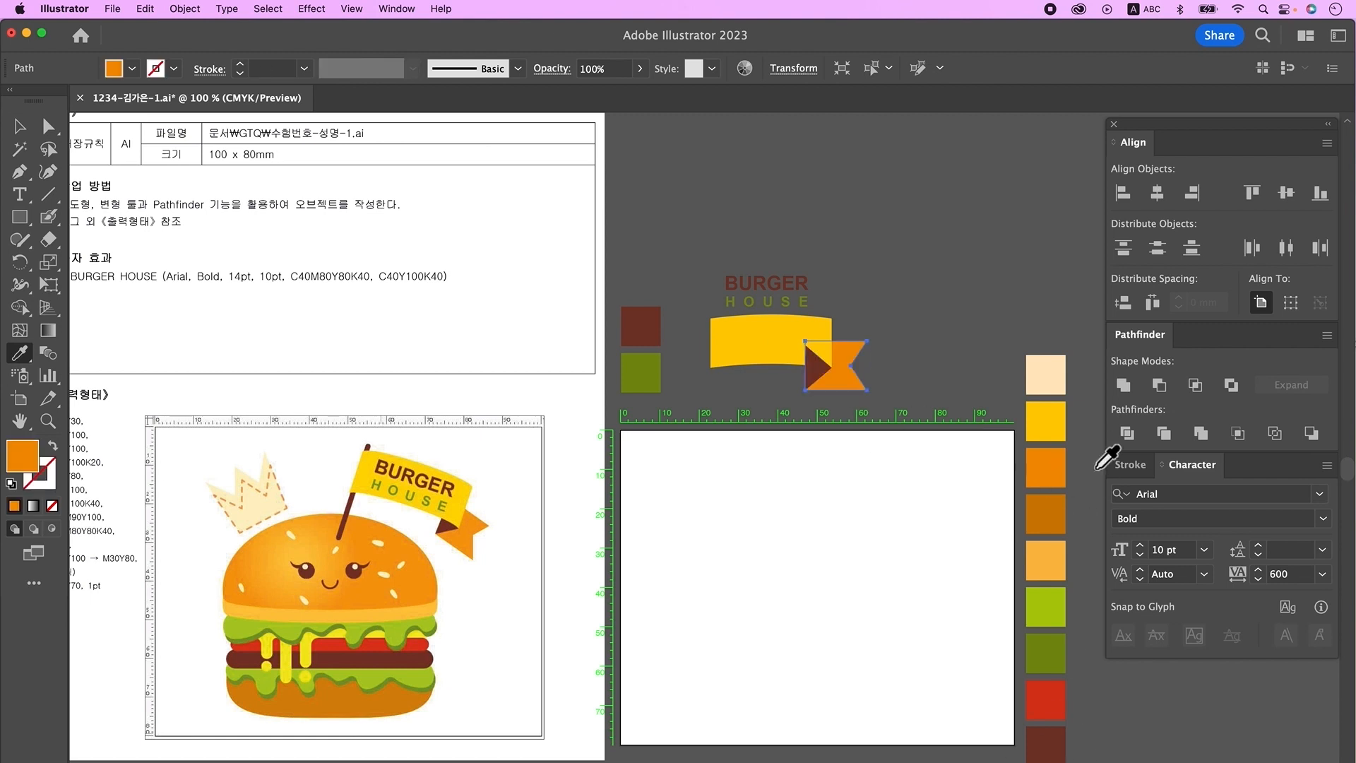
Bring the yellow banner to the front and group it with the fold and the tail.
{"action": "key", "text": "v"}
{"action": "left_click", "coordinate": [784, 341]}
{"action": "left_click_drag", "start_coordinate": [951, 367], "coordinate": [821, 360]}
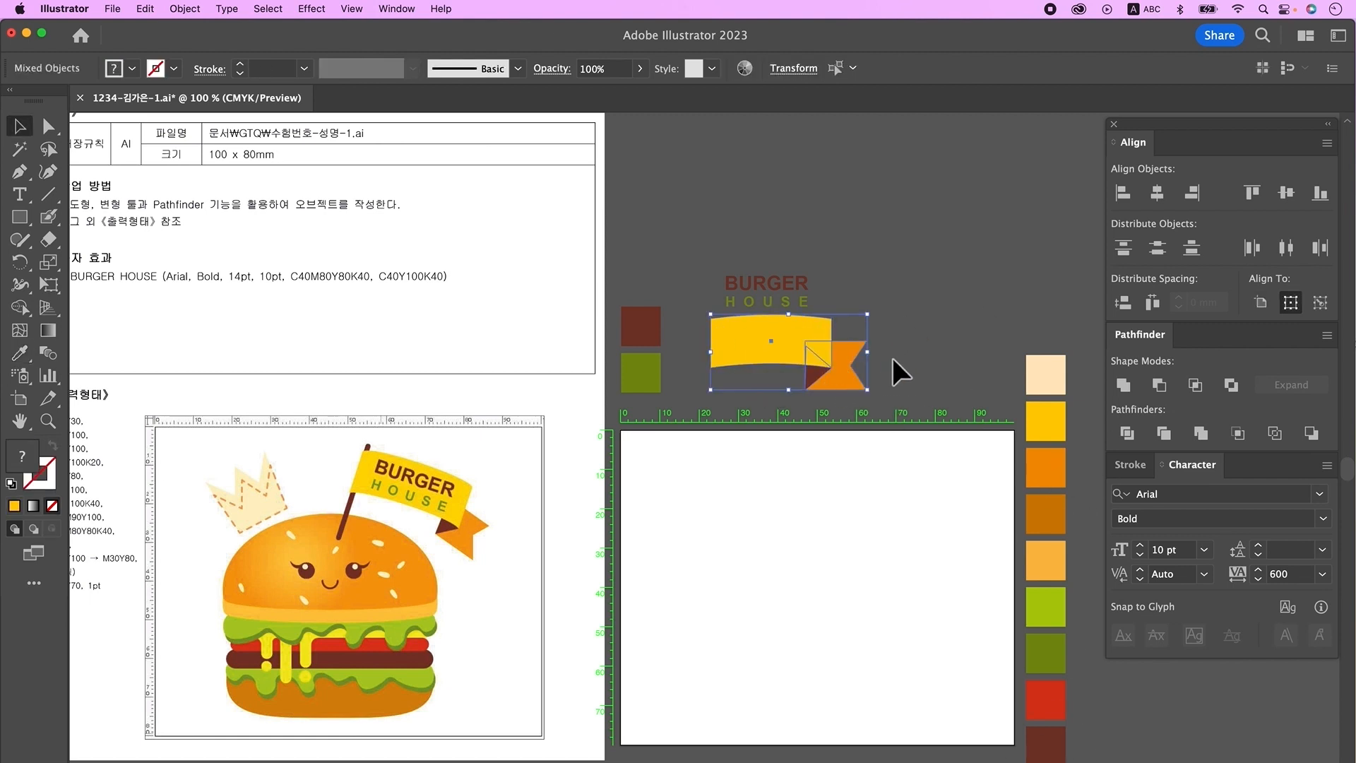
{"action": "right_click", "coordinate": [819, 358]}
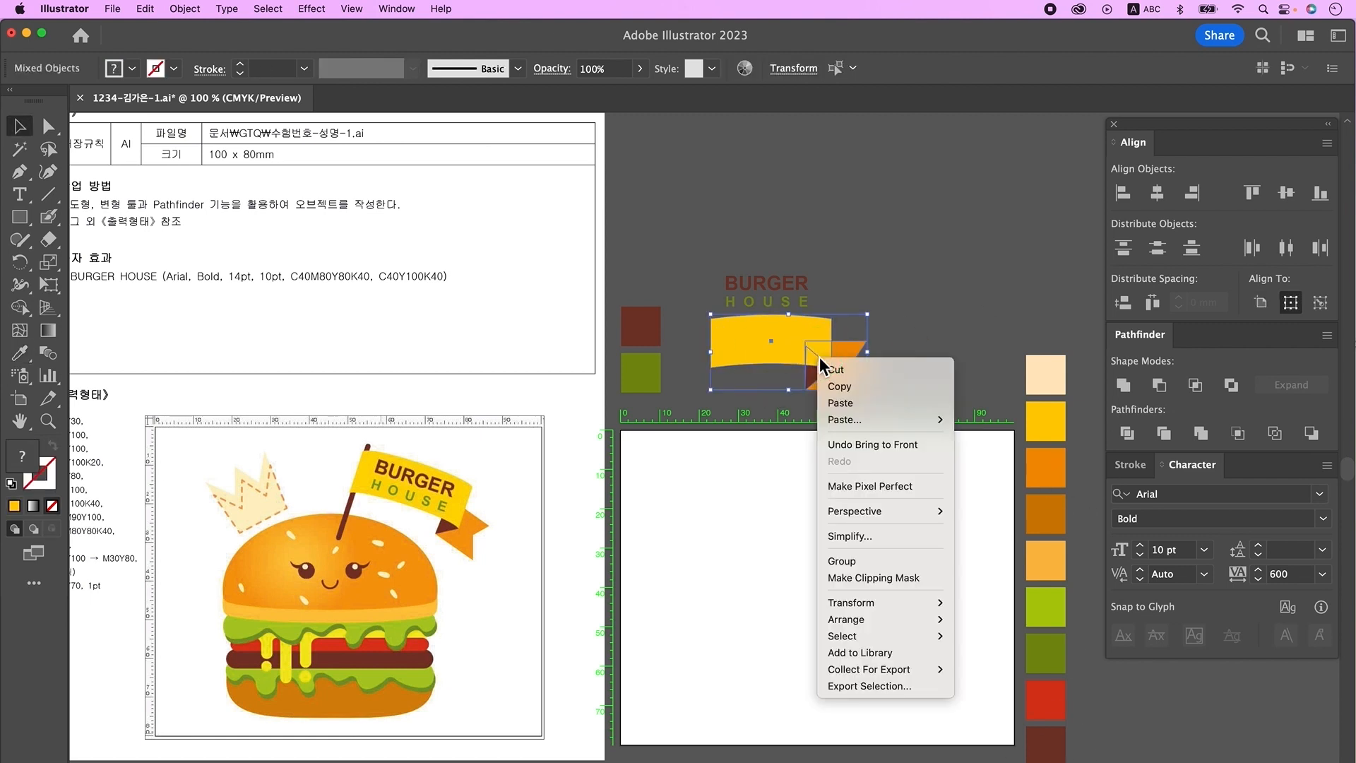
{"action": "left_click", "coordinate": [842, 560]}
{"action": "left_click", "coordinate": [916, 341]}
Place the BURGER HOUSE lettering on the yellow banner and scale the ribbon down slightly around it.
{"action": "left_click", "coordinate": [788, 298]}
{"action": "left_click_drag", "start_coordinate": [784, 291], "coordinate": [792, 327]}
{"action": "left_click", "coordinate": [850, 379], "text": "shift"}
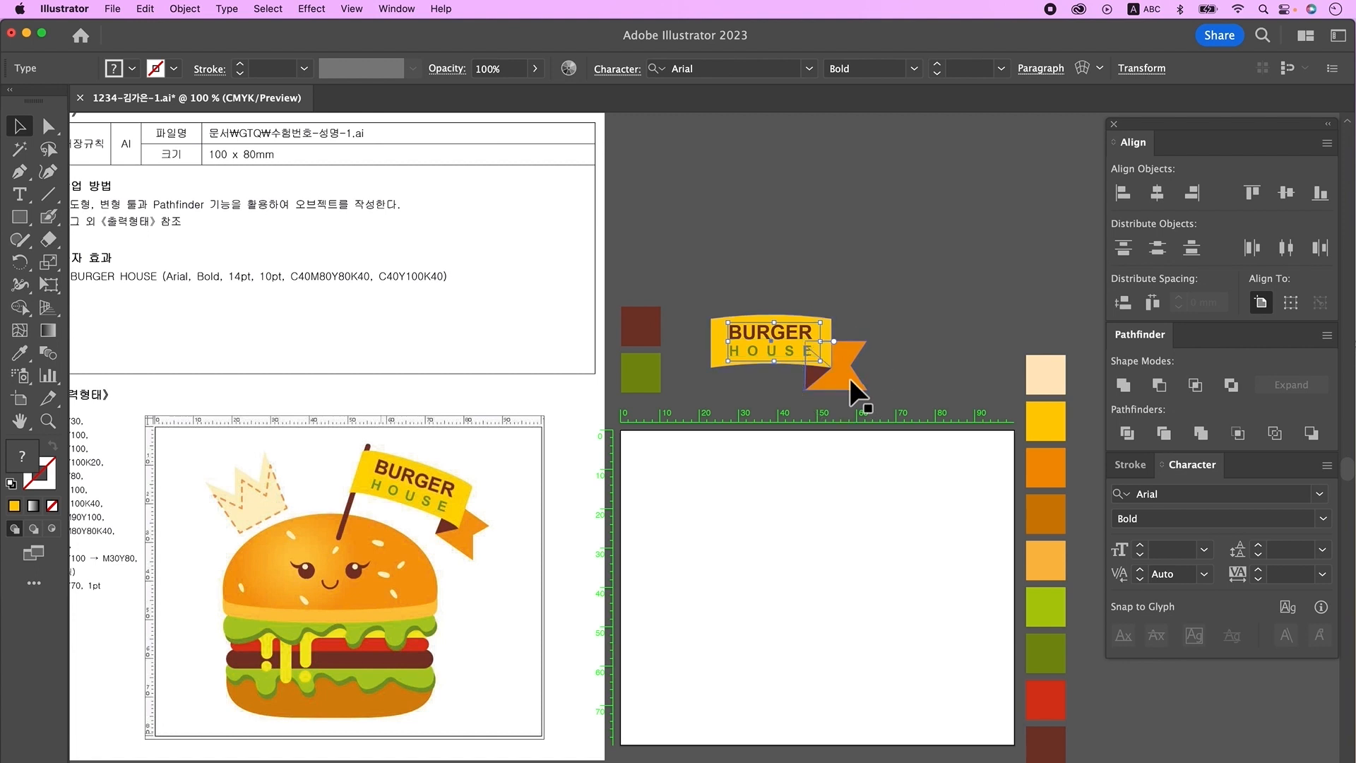
{"action": "key", "text": "ctrl+g"}
{"action": "left_click_drag", "start_coordinate": [869, 390], "coordinate": [862, 389]}
{"action": "left_click", "coordinate": [747, 299]}
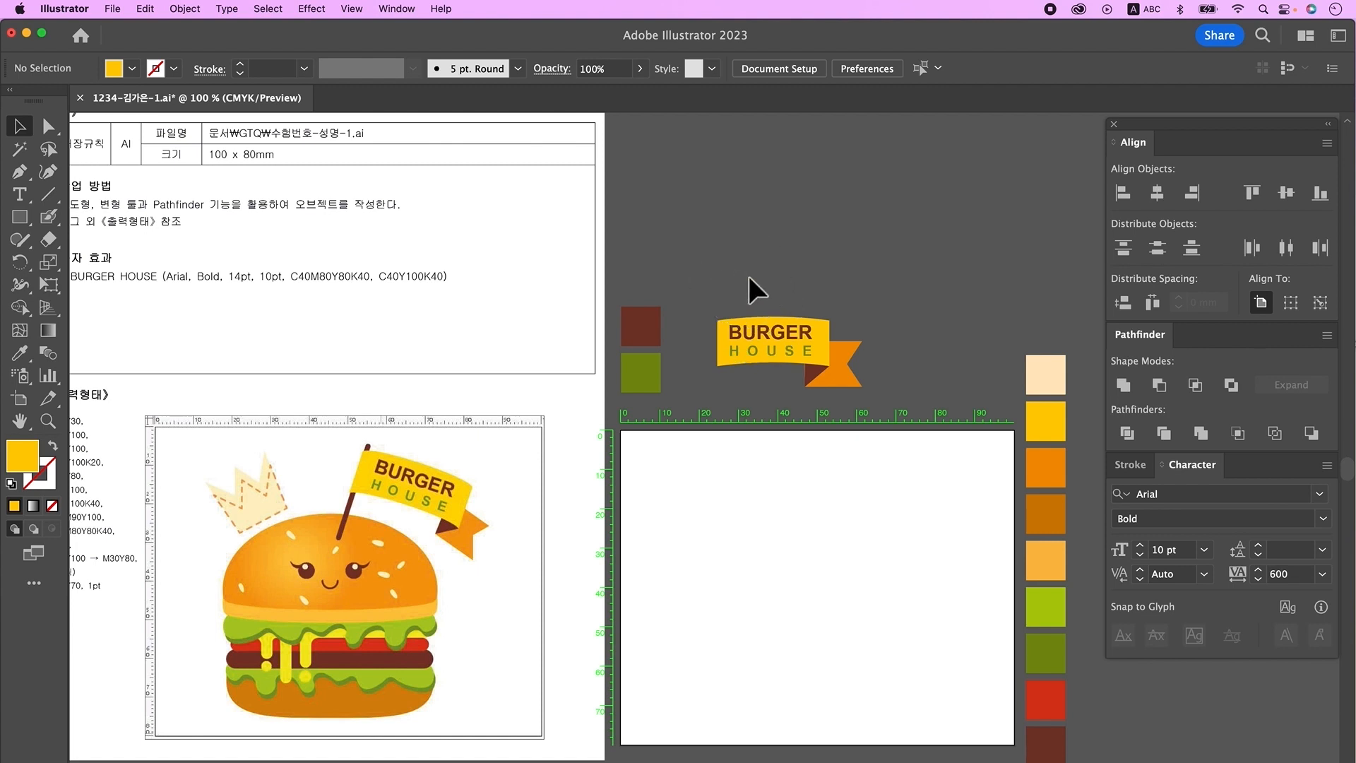
Ungroup the ribbon pieces and select the dark brown fold's upper anchor point.
{"action": "left_click", "coordinate": [851, 373]}
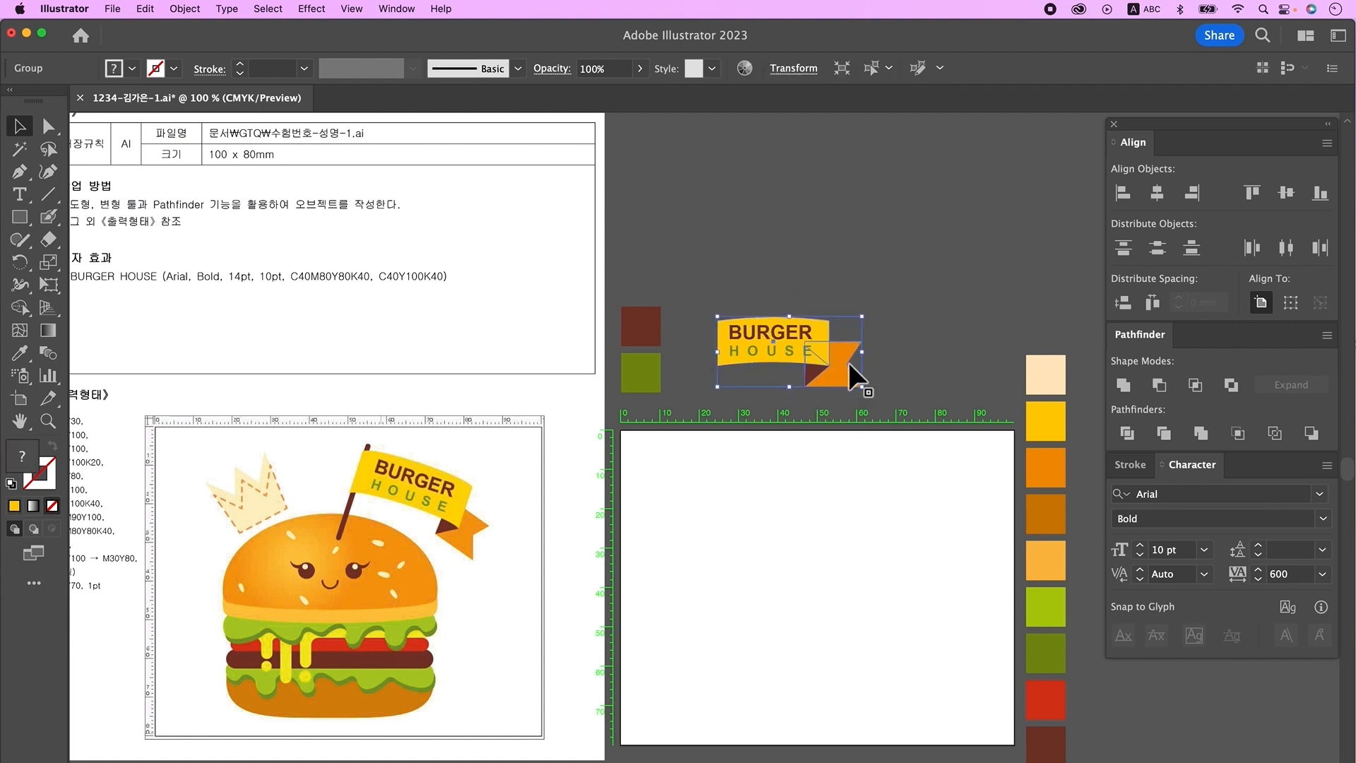
{"action": "left_click", "coordinate": [832, 382]}
{"action": "left_click", "coordinate": [855, 380]}
{"action": "right_click", "coordinate": [846, 377]}
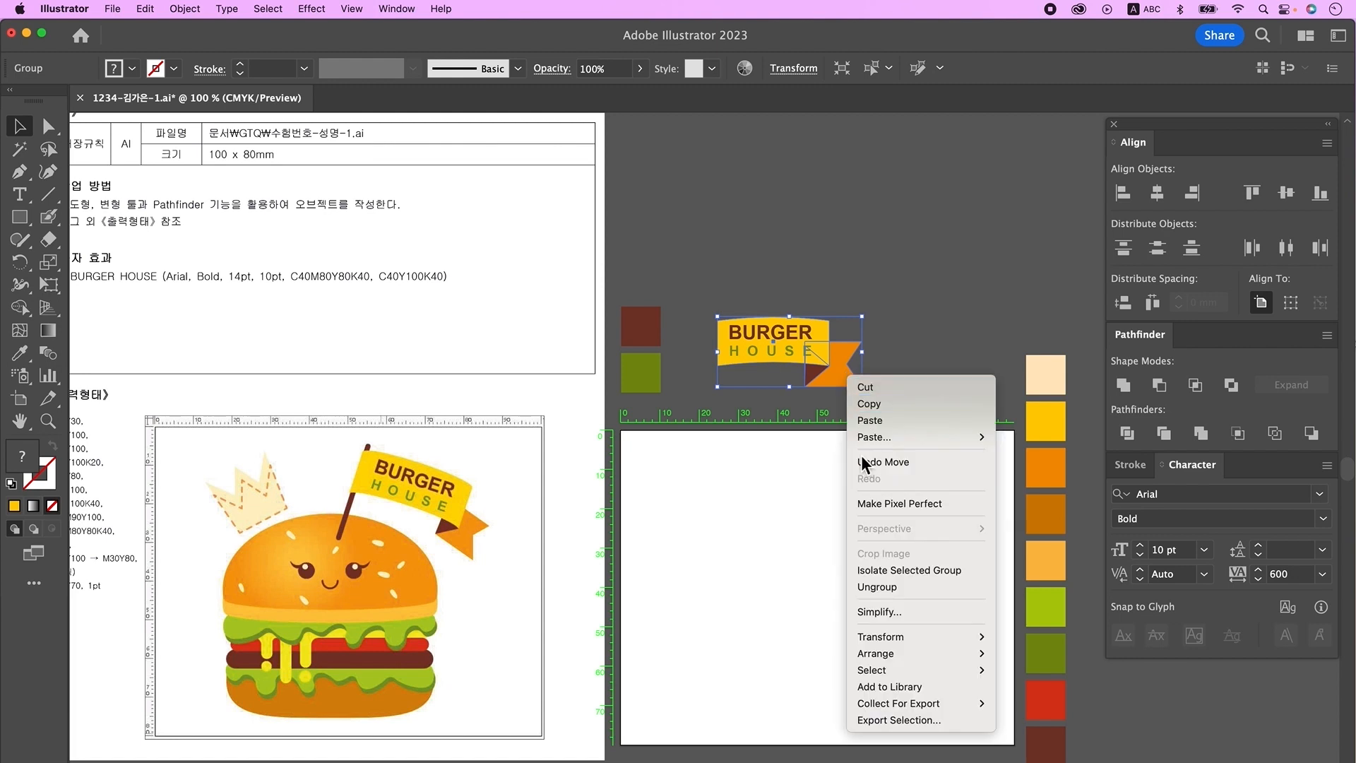
{"action": "left_click", "coordinate": [896, 586]}
{"action": "key", "text": "a"}
{"action": "left_click", "coordinate": [811, 361]}
{"action": "left_click", "coordinate": [807, 348]}
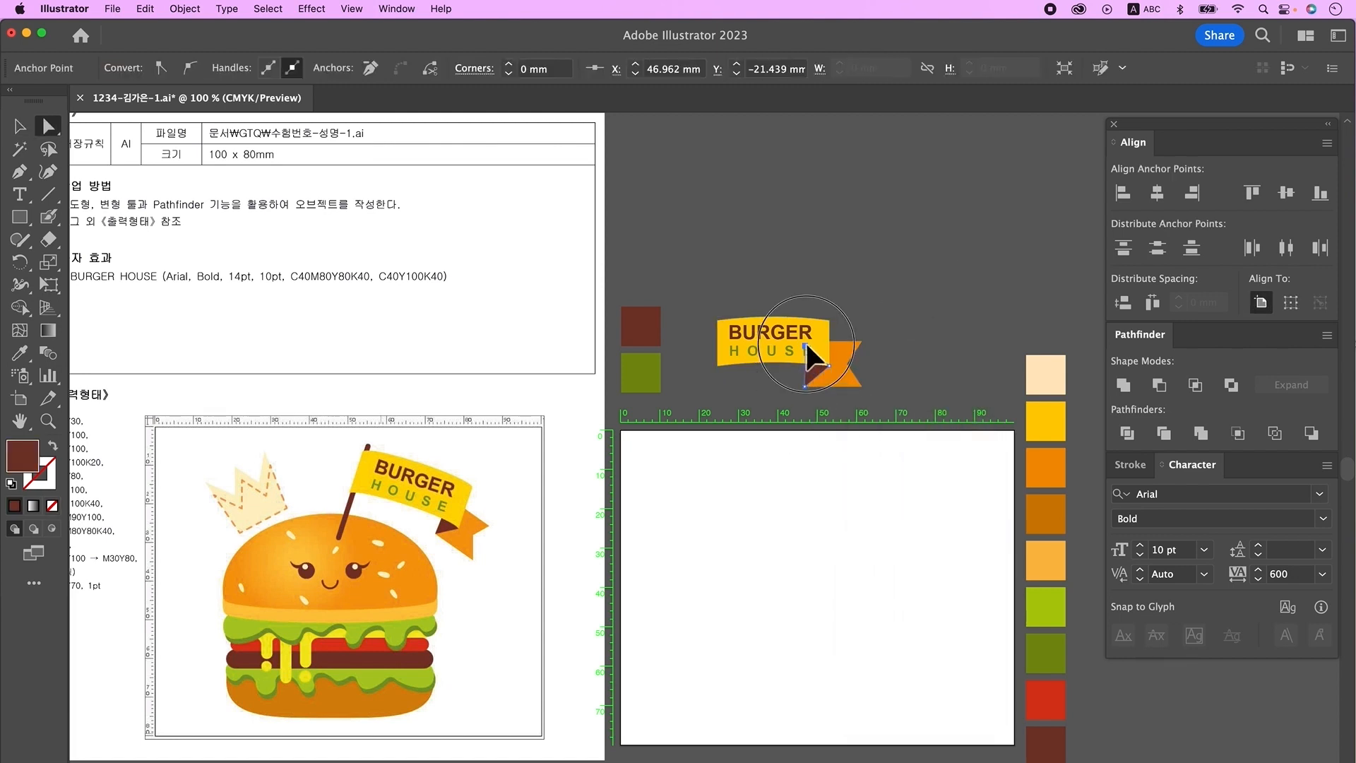
{"action": "left_click", "coordinate": [713, 296]}
Scale the orange ribbon tail down slightly and group all the ribbon pieces with the lettering.
{"action": "left_click", "coordinate": [24, 127]}
{"action": "left_click", "coordinate": [848, 349]}
{"action": "left_click_drag", "start_coordinate": [834, 342], "coordinate": [835, 344]}
{"action": "left_click_drag", "start_coordinate": [709, 303], "coordinate": [873, 387]}
{"action": "right_click", "coordinate": [838, 350]}
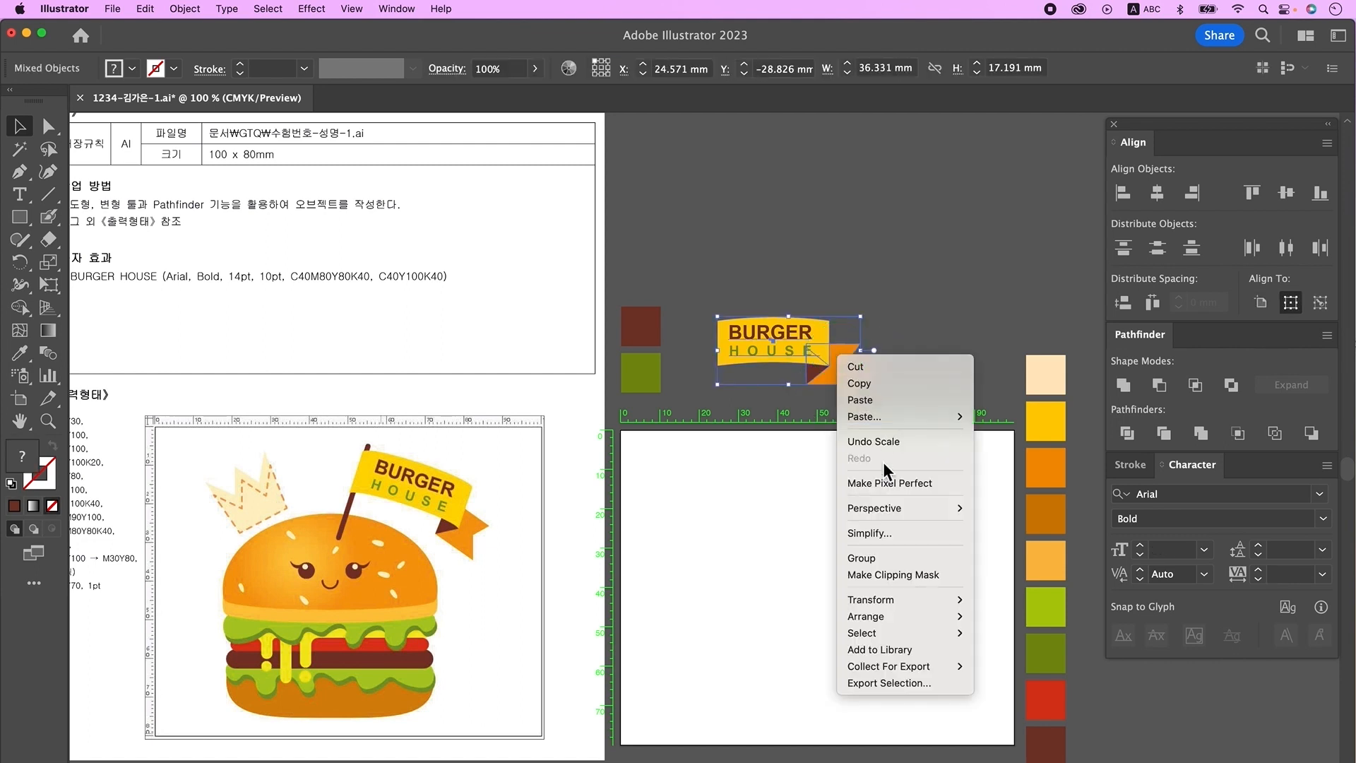
{"action": "left_click", "coordinate": [886, 556]}
{"action": "left_click", "coordinate": [933, 283]}
Draw an ellipse about 55 mm wide and 38 mm high on the artboard with the default white fill and black stroke.
{"action": "scroll", "coordinate": [611, 596], "scroll_direction": "down", "scroll_amount": 3}
{"action": "scroll", "coordinate": [612, 596], "scroll_direction": "right", "scroll_amount": 1}
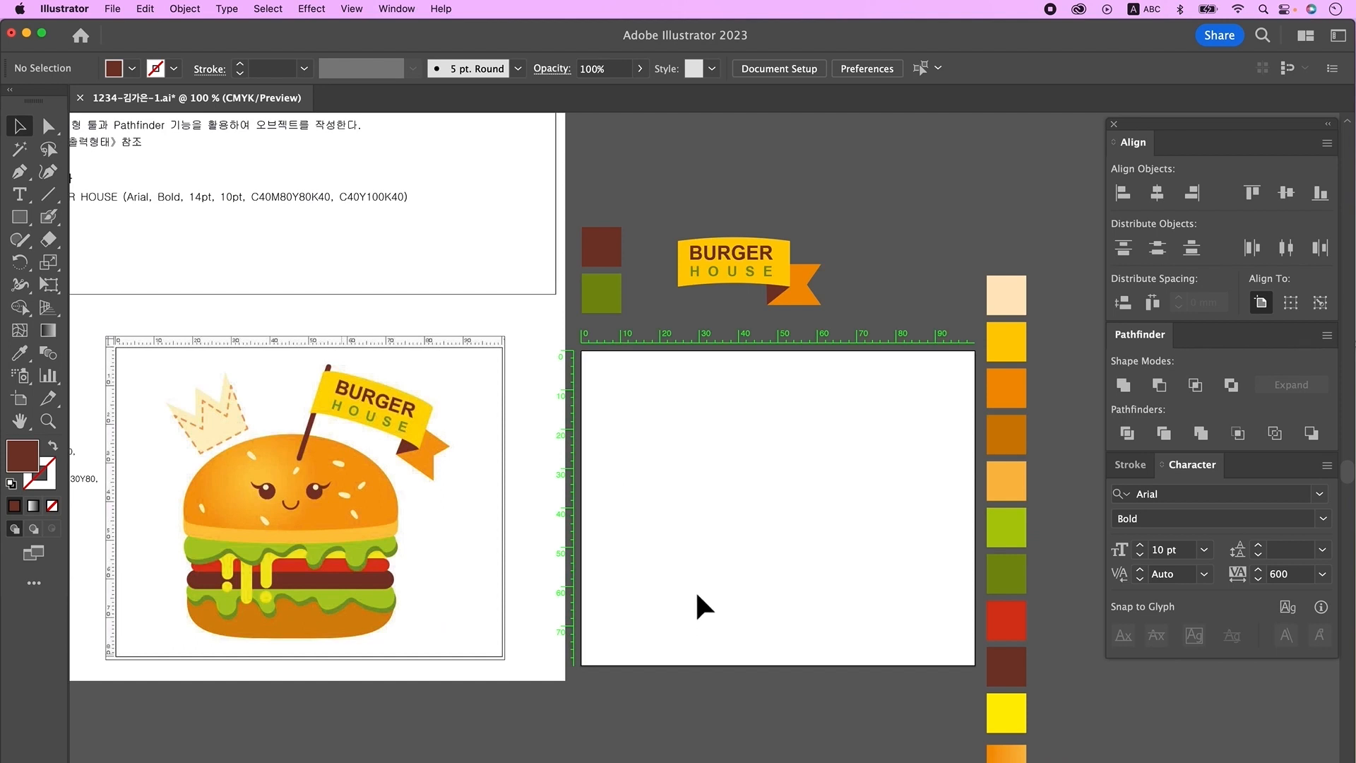
{"action": "left_click", "coordinate": [20, 217]}
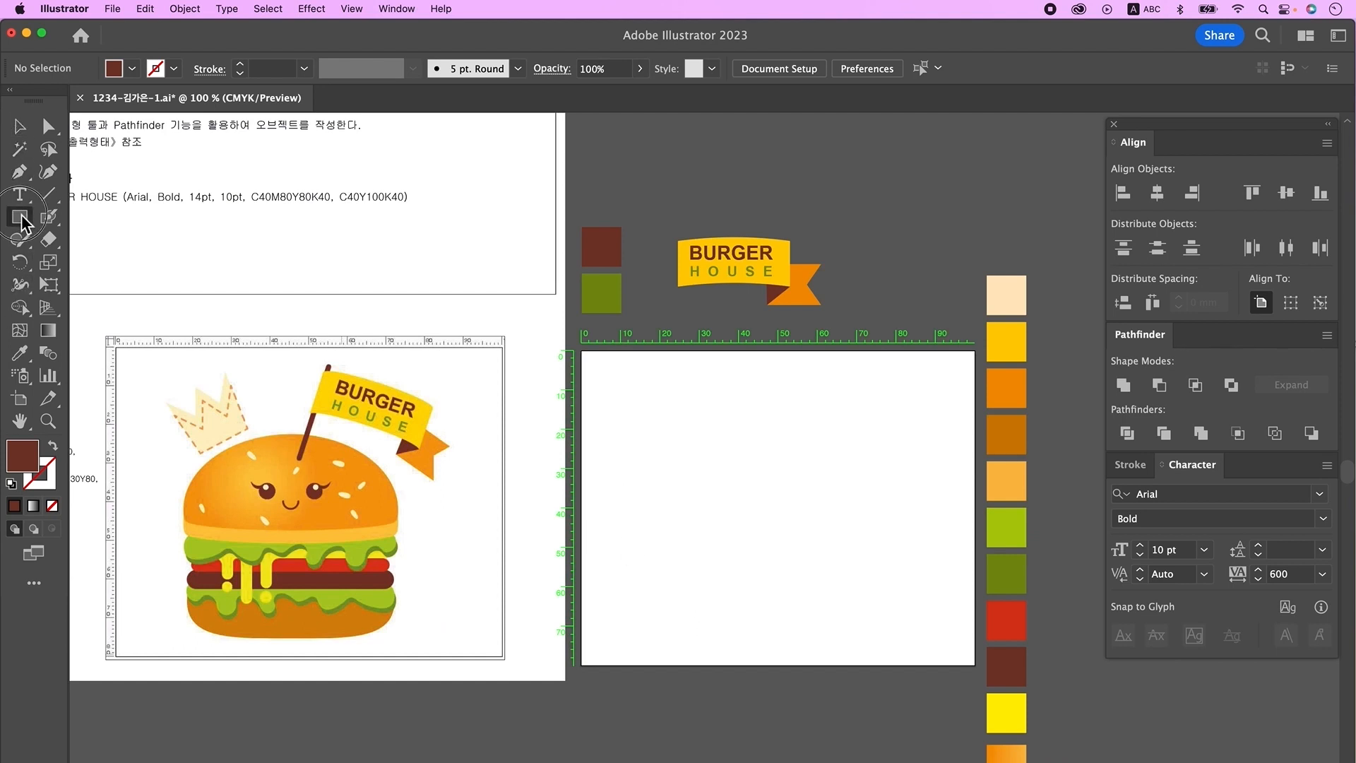
{"action": "left_click", "coordinate": [125, 261]}
{"action": "key", "text": "d"}
{"action": "left_click_drag", "start_coordinate": [673, 387], "coordinate": [890, 539]}
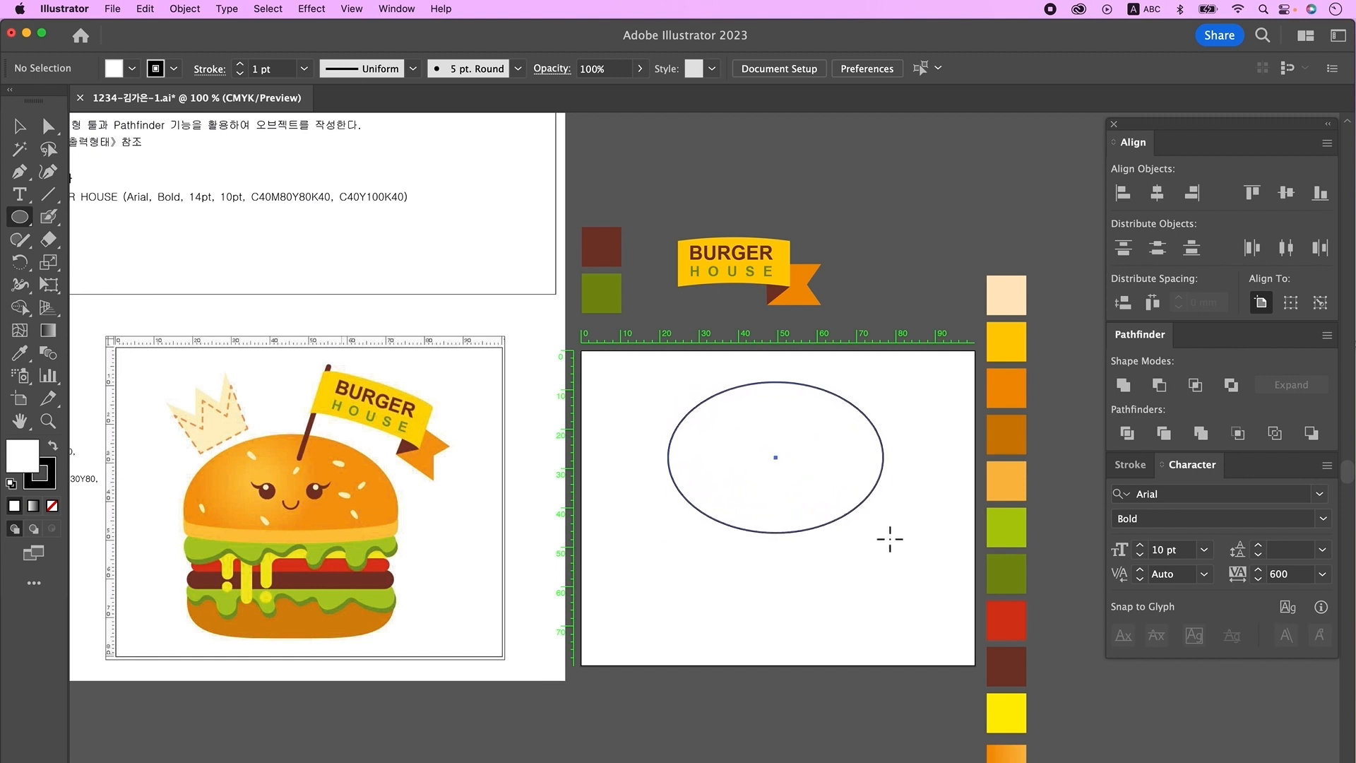
Nudge the ellipse's top anchor point down about 1.4 mm to flatten the bun shape.
{"action": "key", "text": "a"}
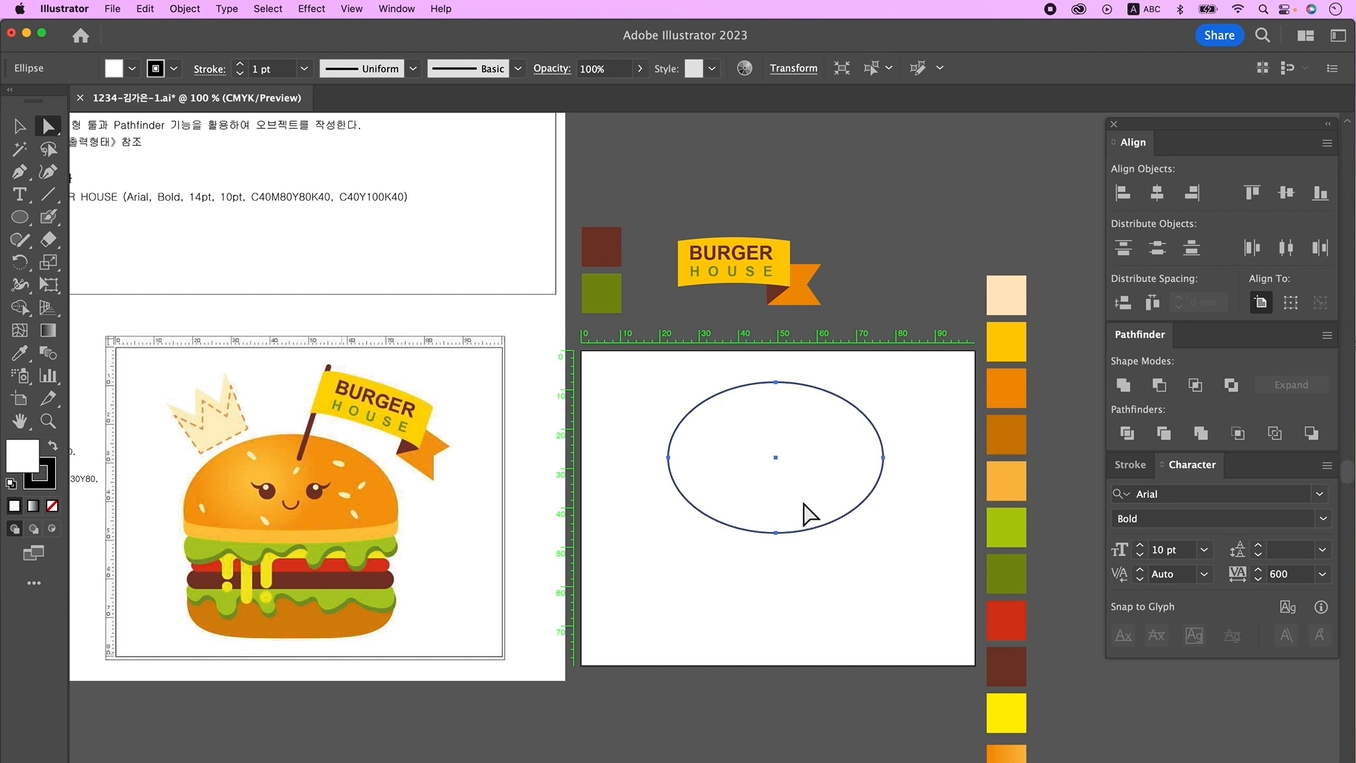
{"action": "left_click", "coordinate": [775, 383]}
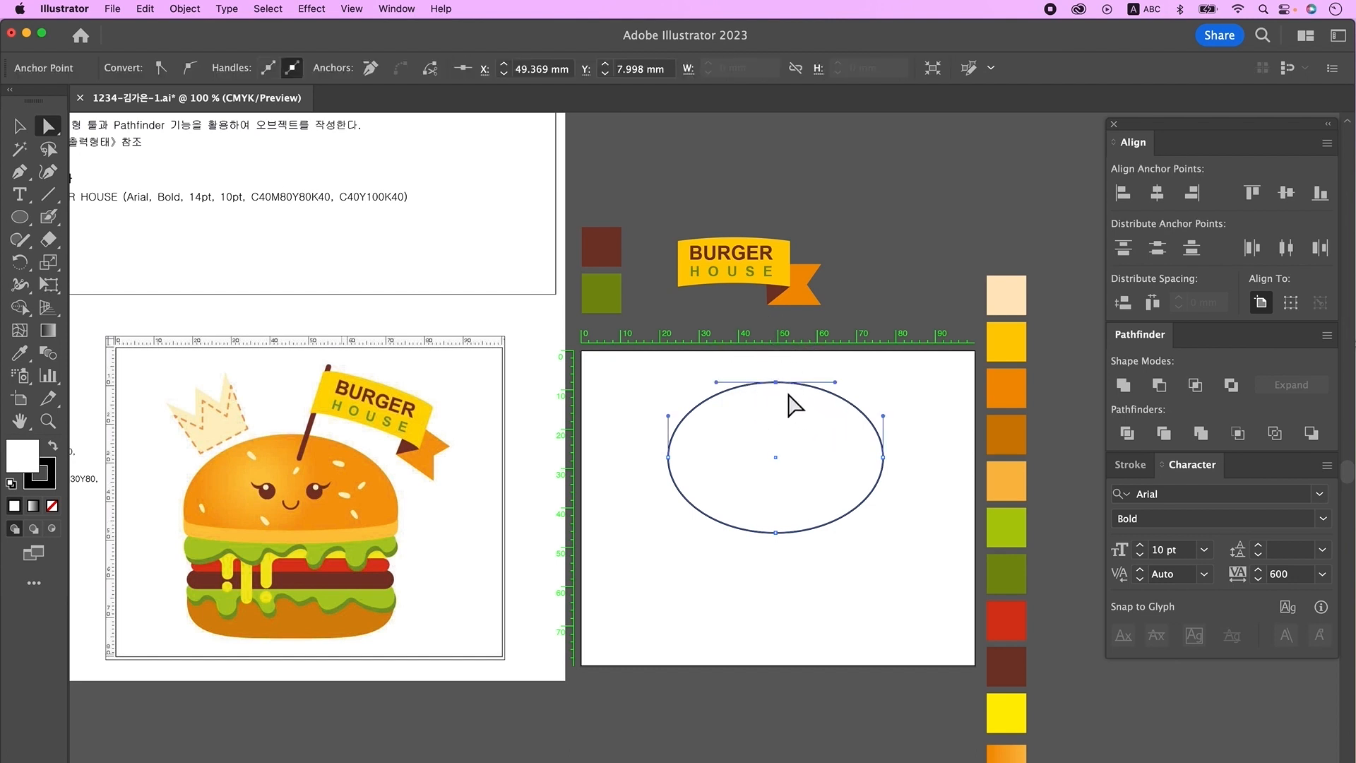
{"action": "key", "text": "Down"}
{"action": "key", "text": "Down"}
{"action": "key", "text": "Down"}
{"action": "key", "text": "Down"}
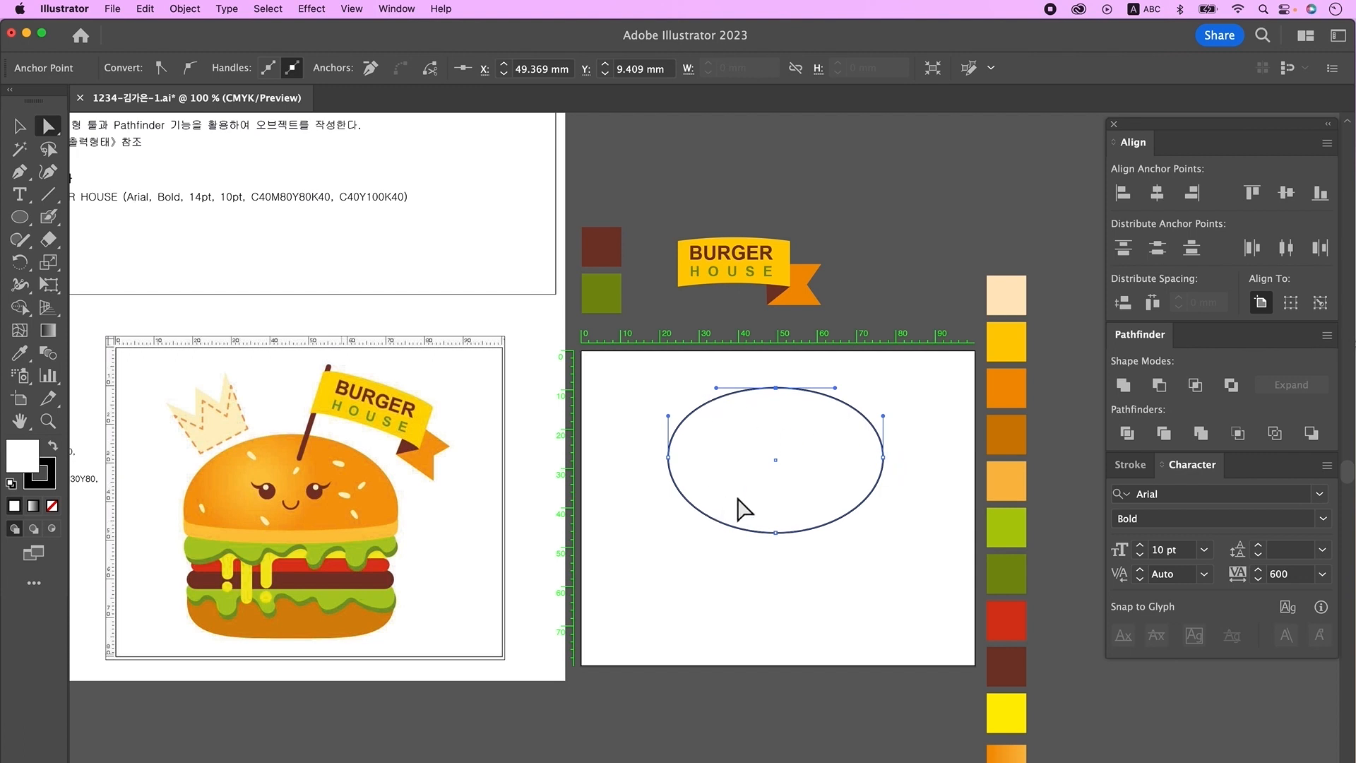
Duplicate the ellipse straight down so the copy overlaps the original's lower edge, and set the copy's fill to none.
{"action": "key", "text": "v"}
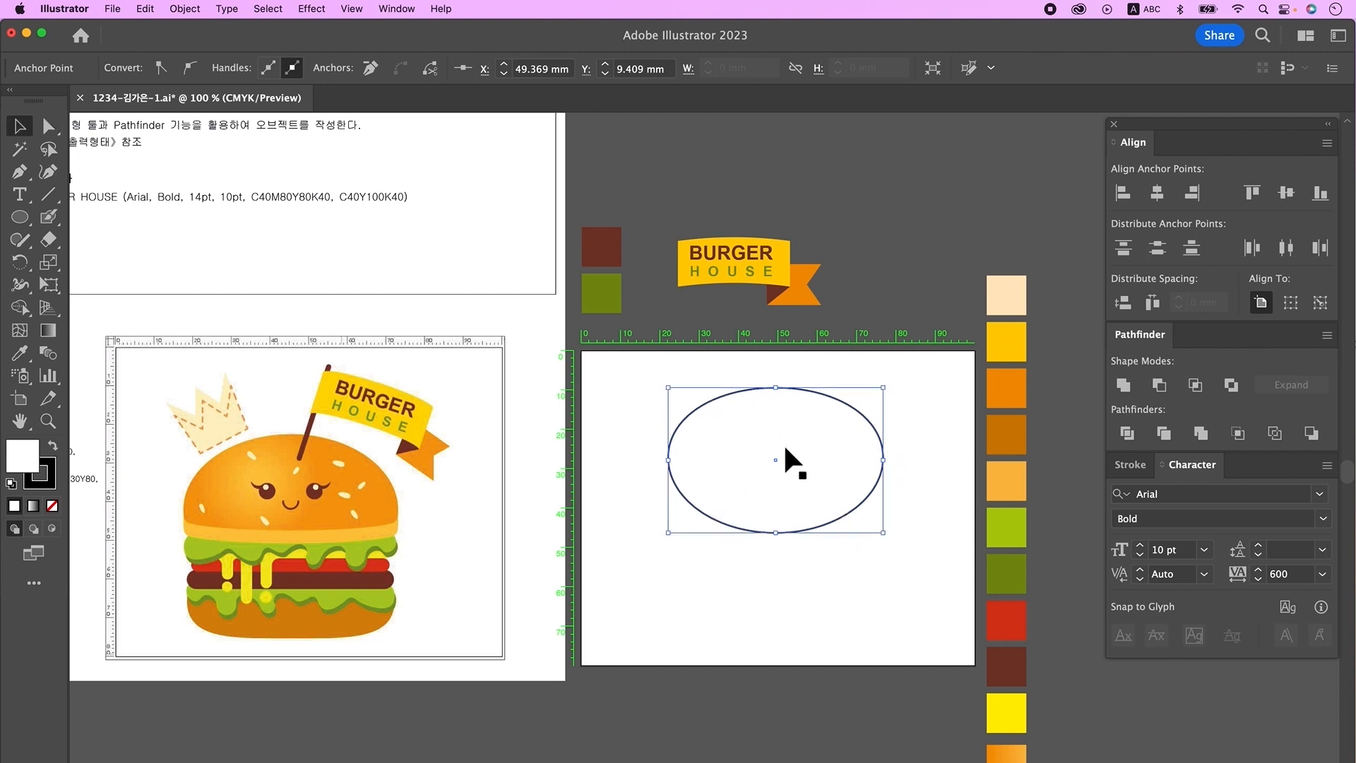
{"action": "left_click_drag", "start_coordinate": [807, 448], "coordinate": [807, 563]}
{"action": "left_click", "coordinate": [56, 506]}
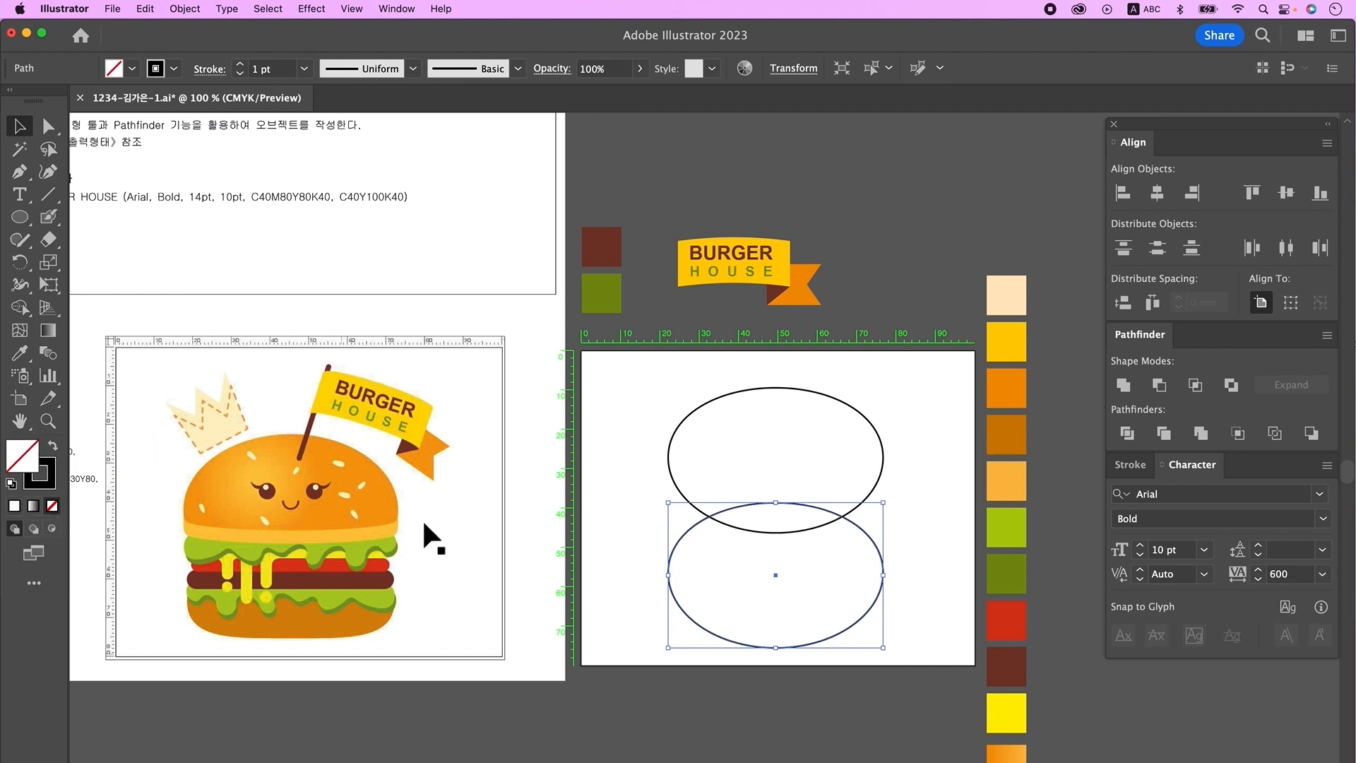
{"action": "left_click", "coordinate": [49, 126]}
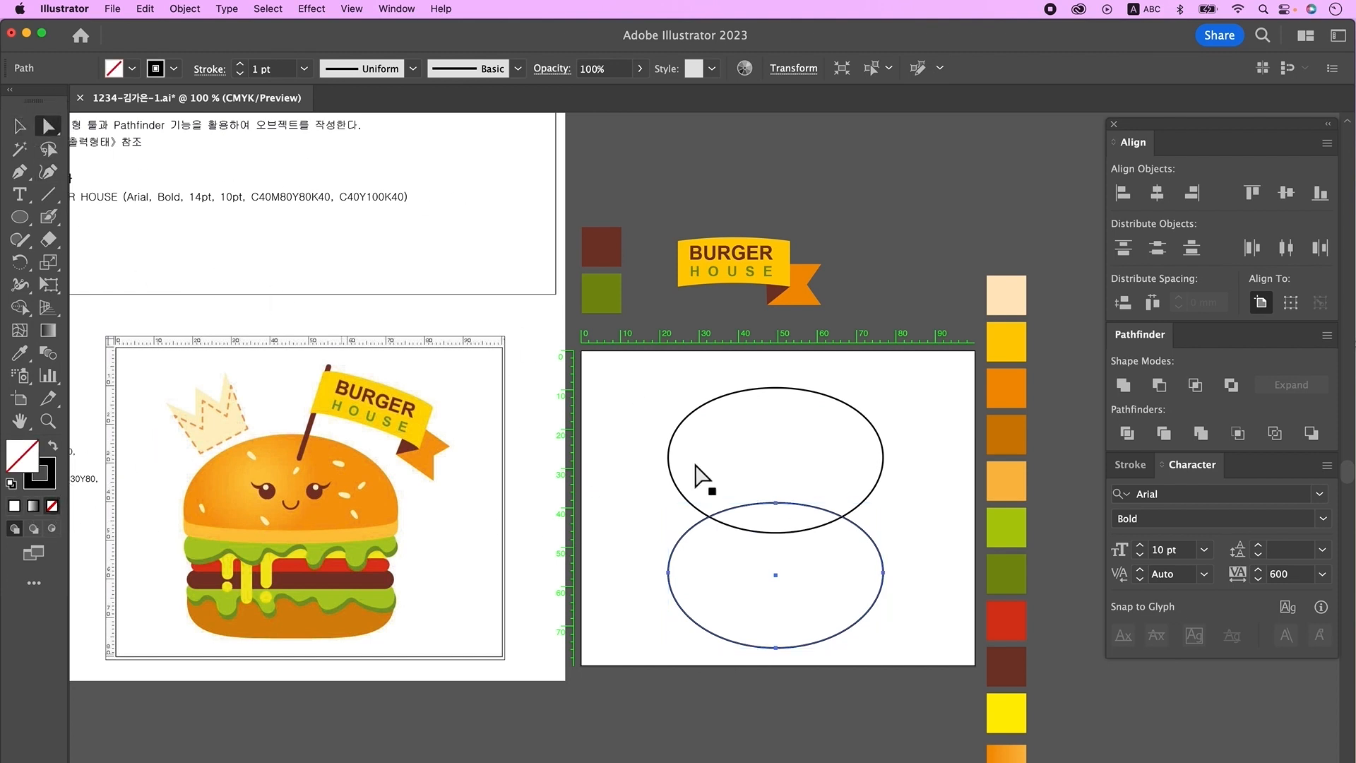
Delete the lower ellipse's top anchor point and place the remaining arc across the upper ellipse, flattened and extending past both sides.
{"action": "left_click", "coordinate": [777, 503]}
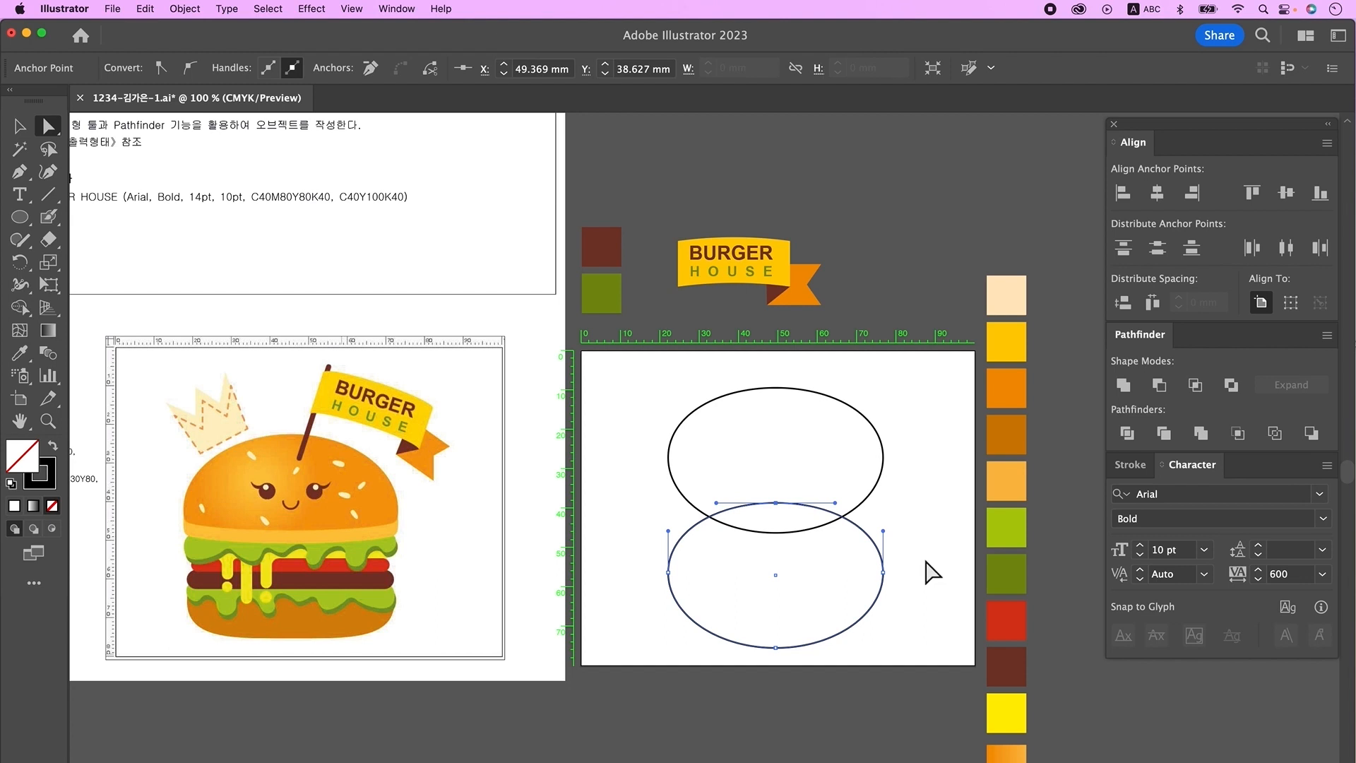
{"action": "key", "text": "Delete"}
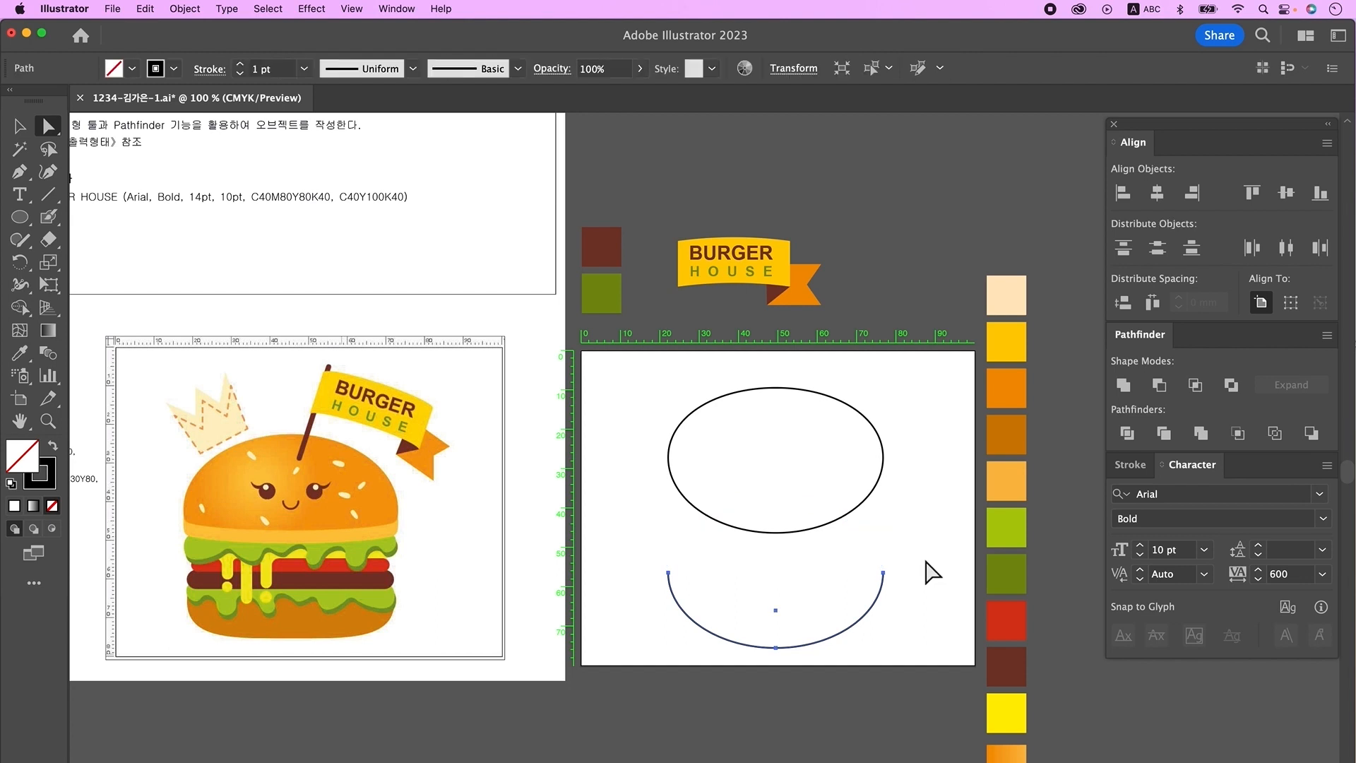
{"action": "key", "text": "v"}
{"action": "left_click_drag", "start_coordinate": [844, 630], "coordinate": [847, 455]}
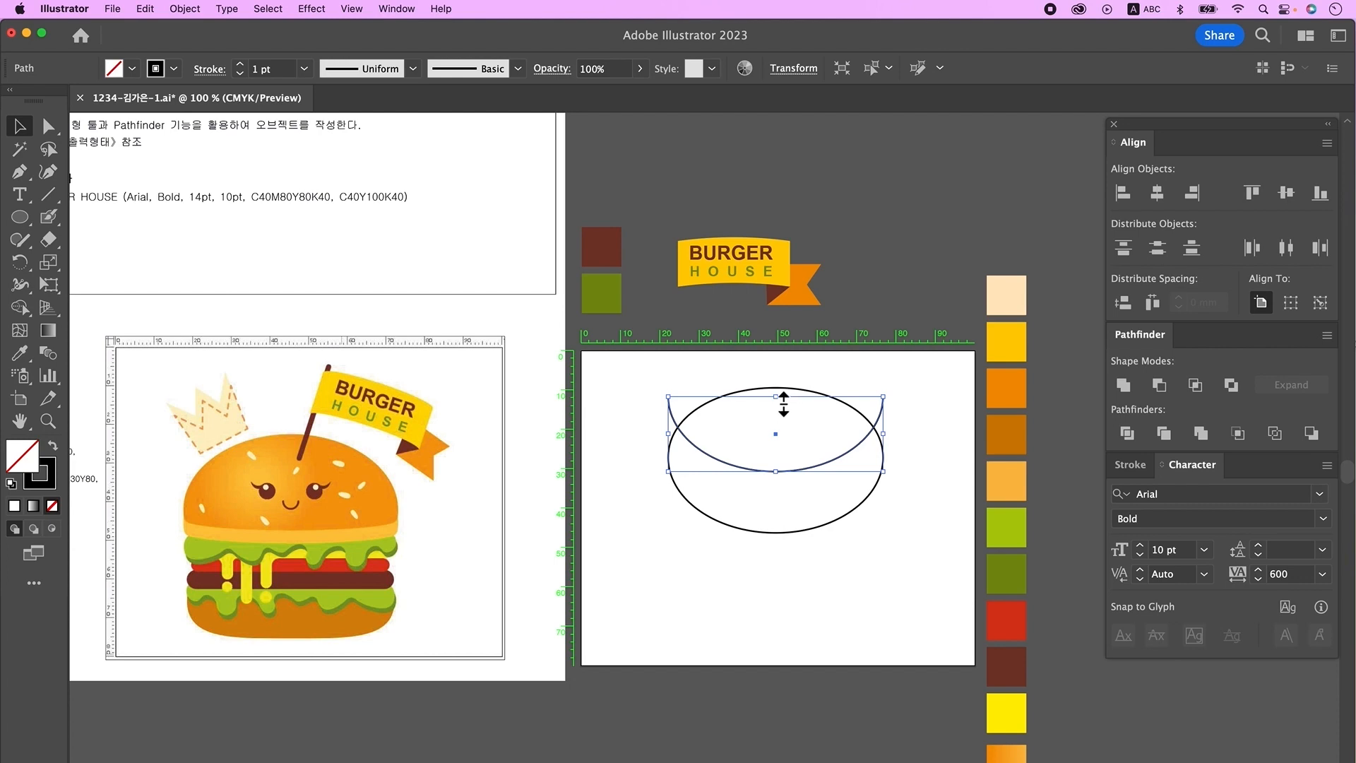
{"action": "left_click_drag", "start_coordinate": [782, 402], "coordinate": [778, 455]}
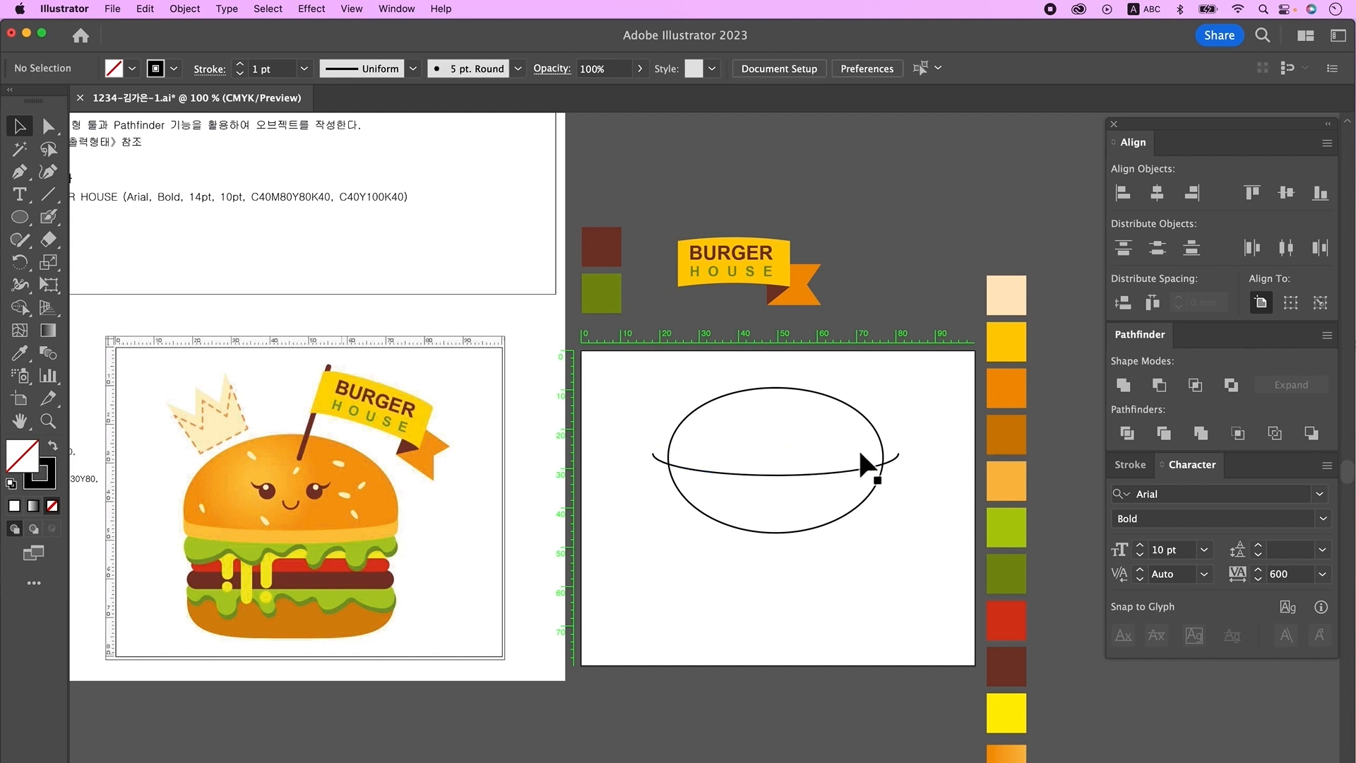
Duplicate the arc slightly lower and divide the ellipse along both arcs with Pathfinder Divide.
{"action": "left_click", "coordinate": [890, 457]}
{"action": "left_click_drag", "start_coordinate": [891, 465], "coordinate": [893, 476]}
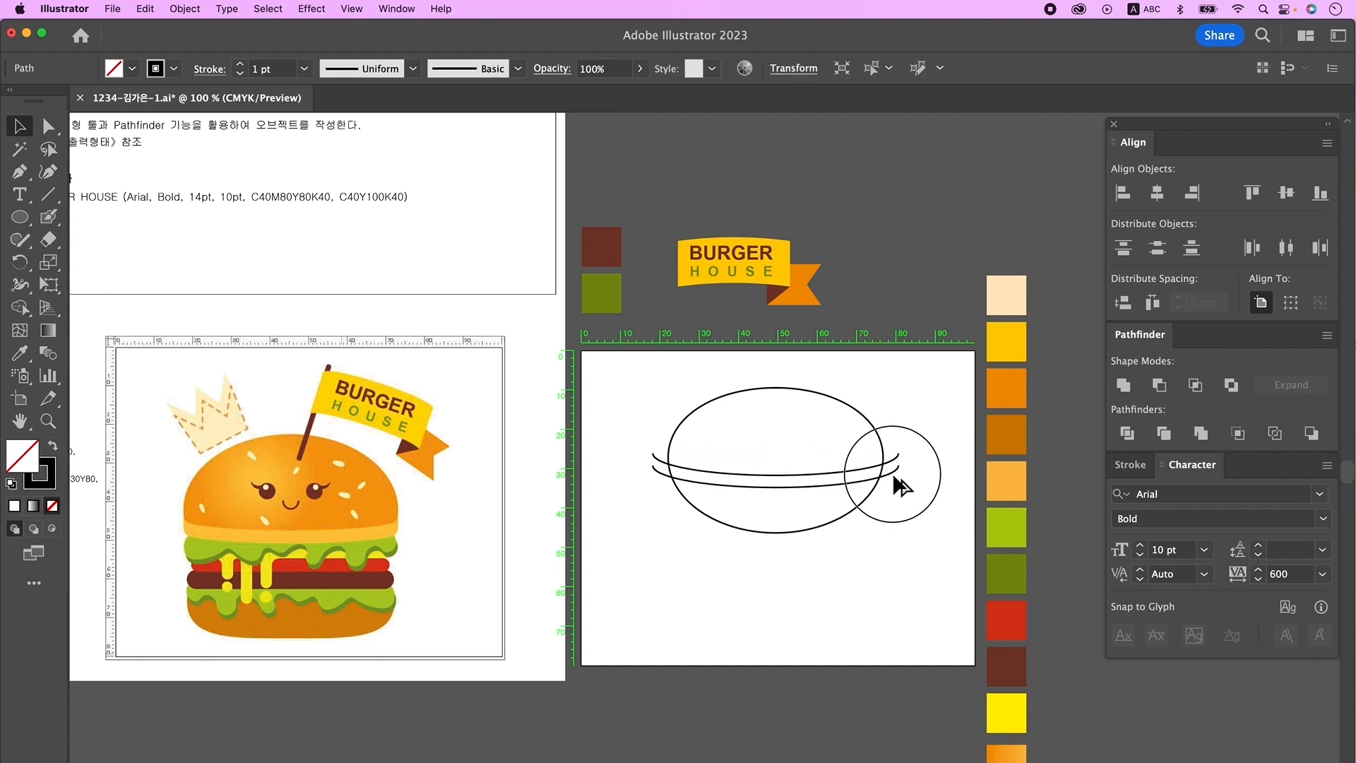
{"action": "left_click", "coordinate": [898, 528]}
{"action": "left_click_drag", "start_coordinate": [899, 529], "coordinate": [725, 417]}
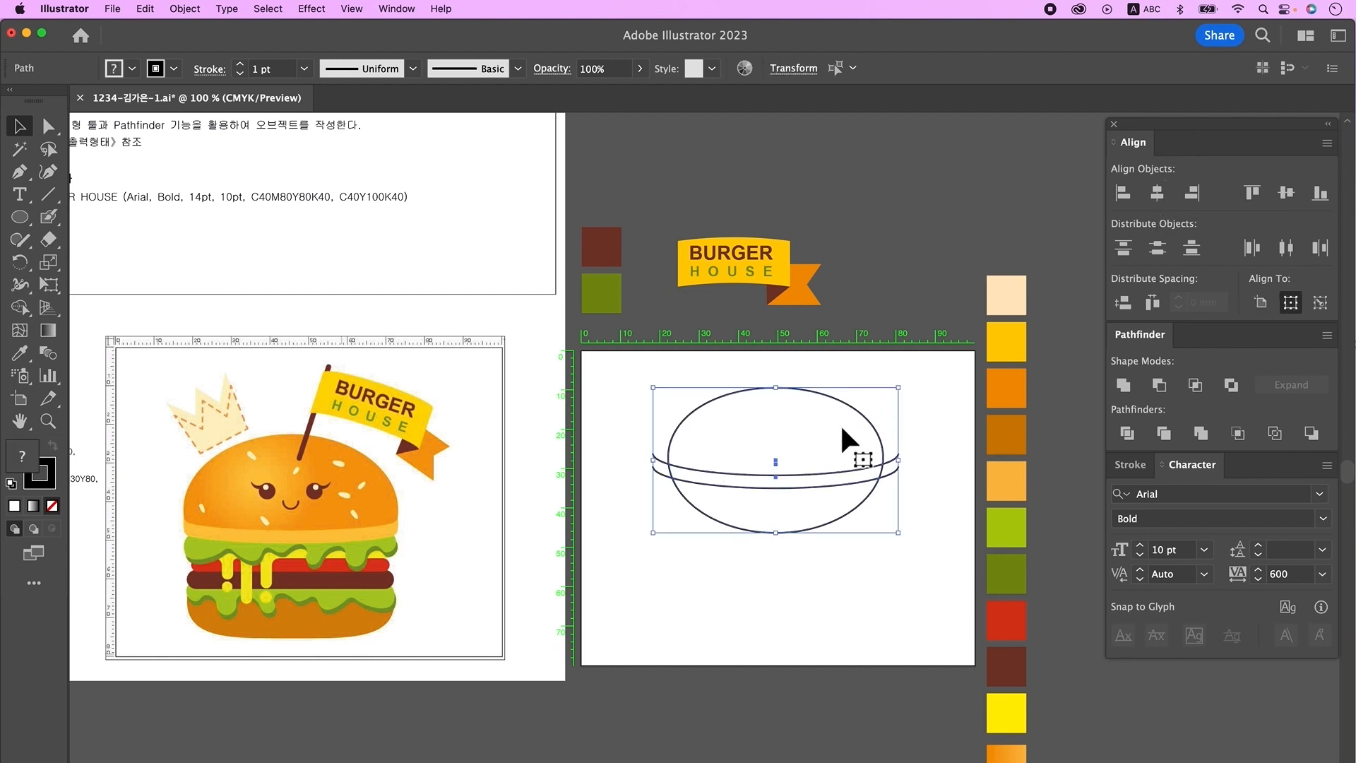
{"action": "left_click", "coordinate": [1127, 433]}
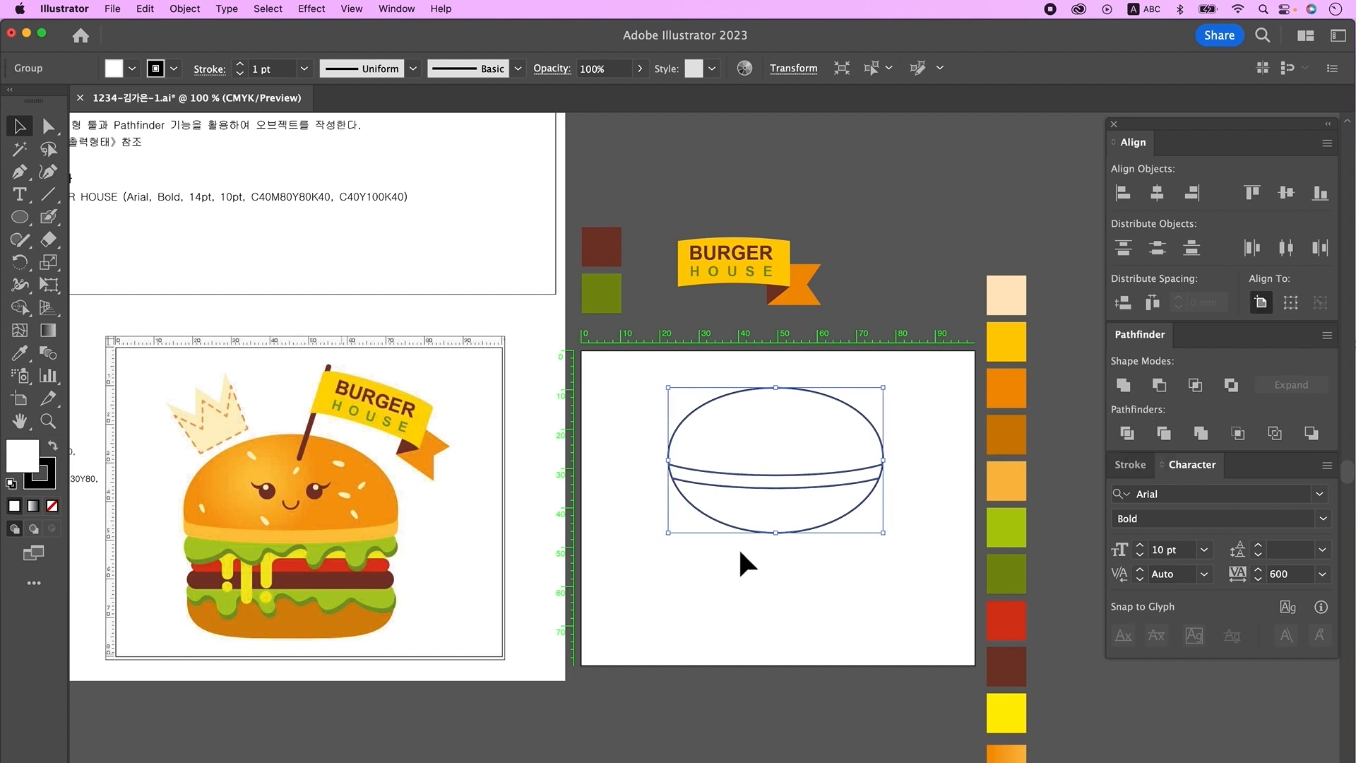
Ungroup the divided shape, delete its lowest piece and stretch the two remaining bun pieces slightly downward.
{"action": "right_click", "coordinate": [768, 455]}
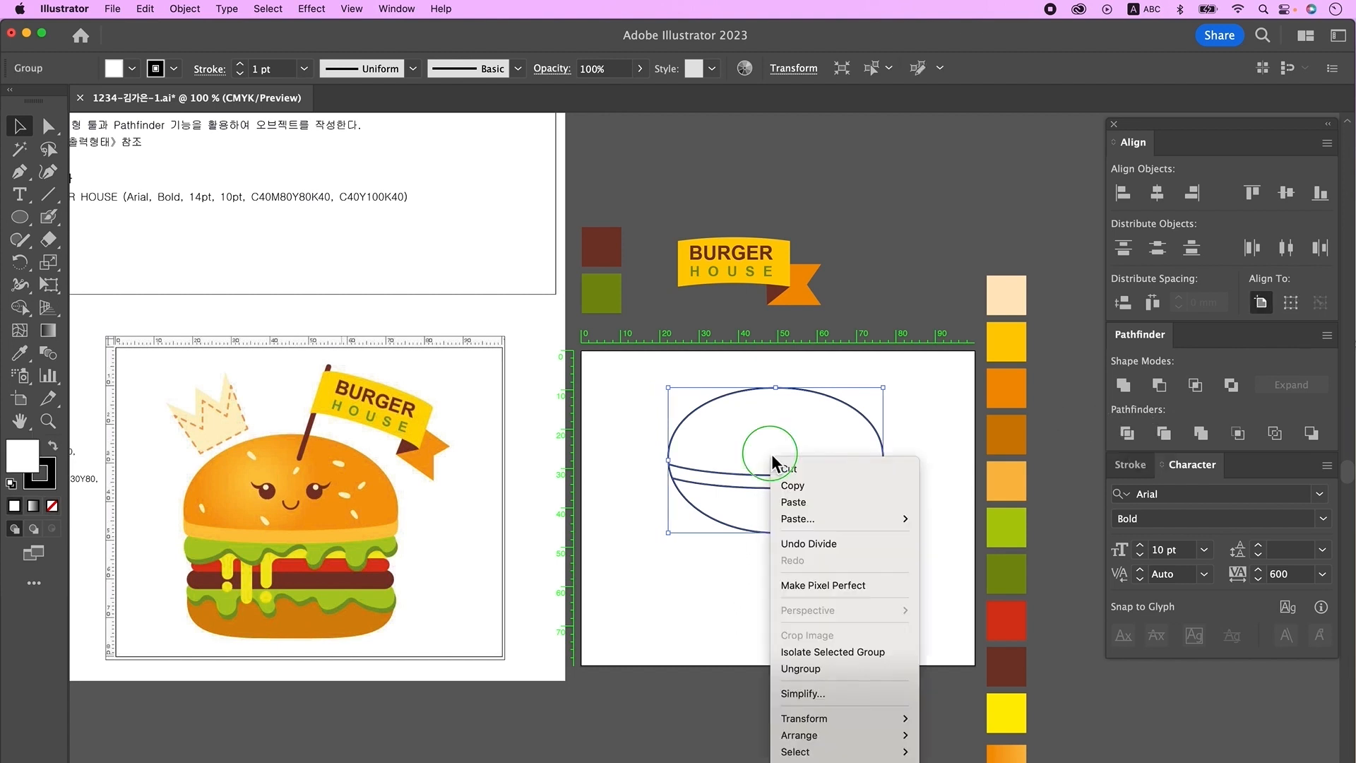
{"action": "left_click", "coordinate": [821, 668]}
{"action": "left_click", "coordinate": [739, 575]}
{"action": "left_click_drag", "start_coordinate": [776, 524], "coordinate": [791, 563]}
{"action": "key", "text": "Delete"}
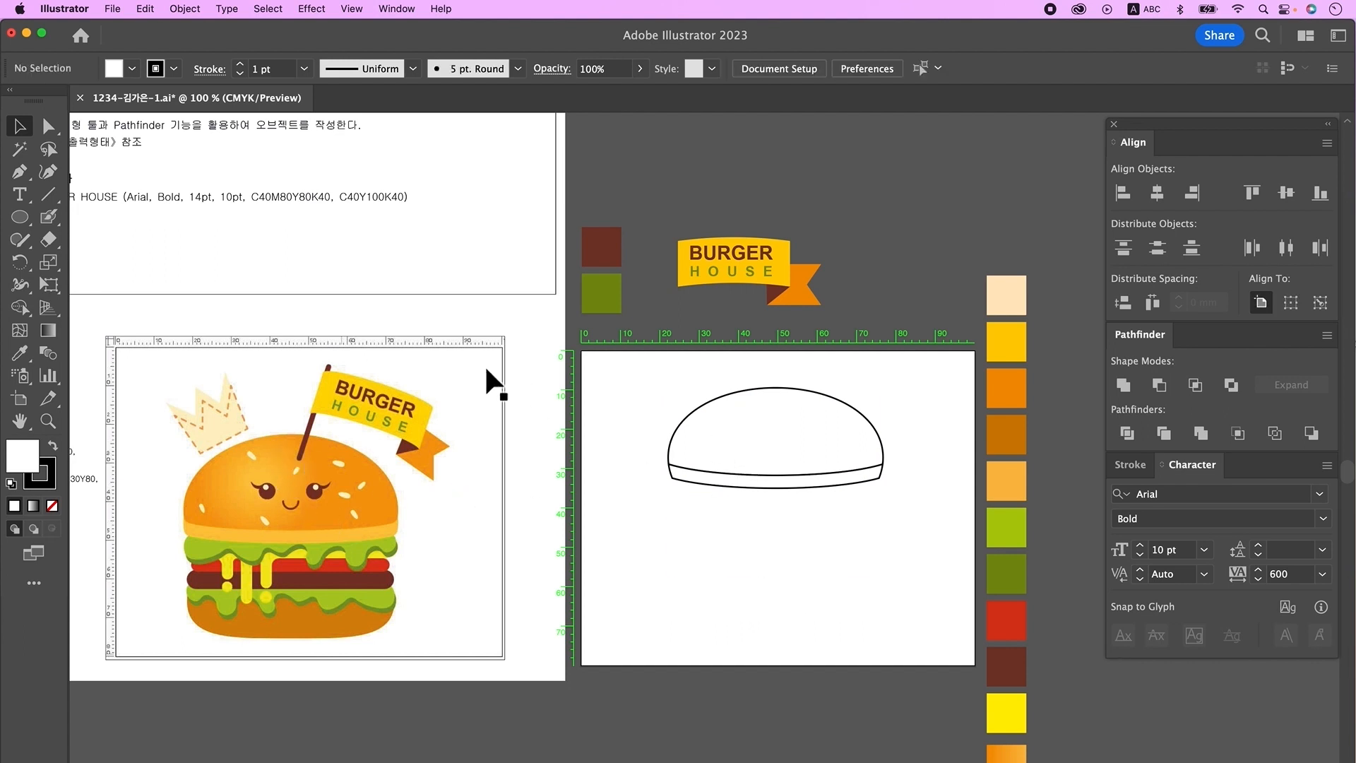
{"action": "left_click_drag", "start_coordinate": [804, 485], "coordinate": [706, 472]}
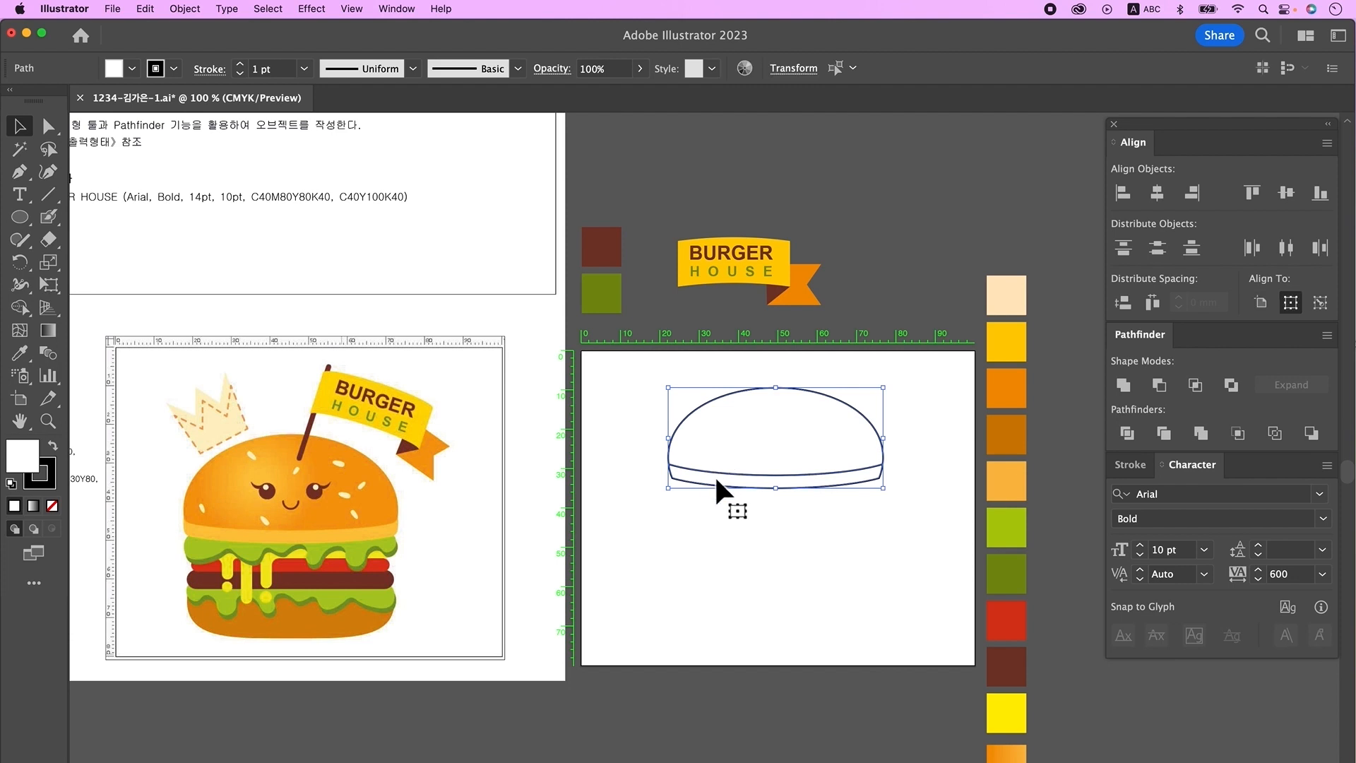
{"action": "left_click_drag", "start_coordinate": [786, 496], "coordinate": [786, 508]}
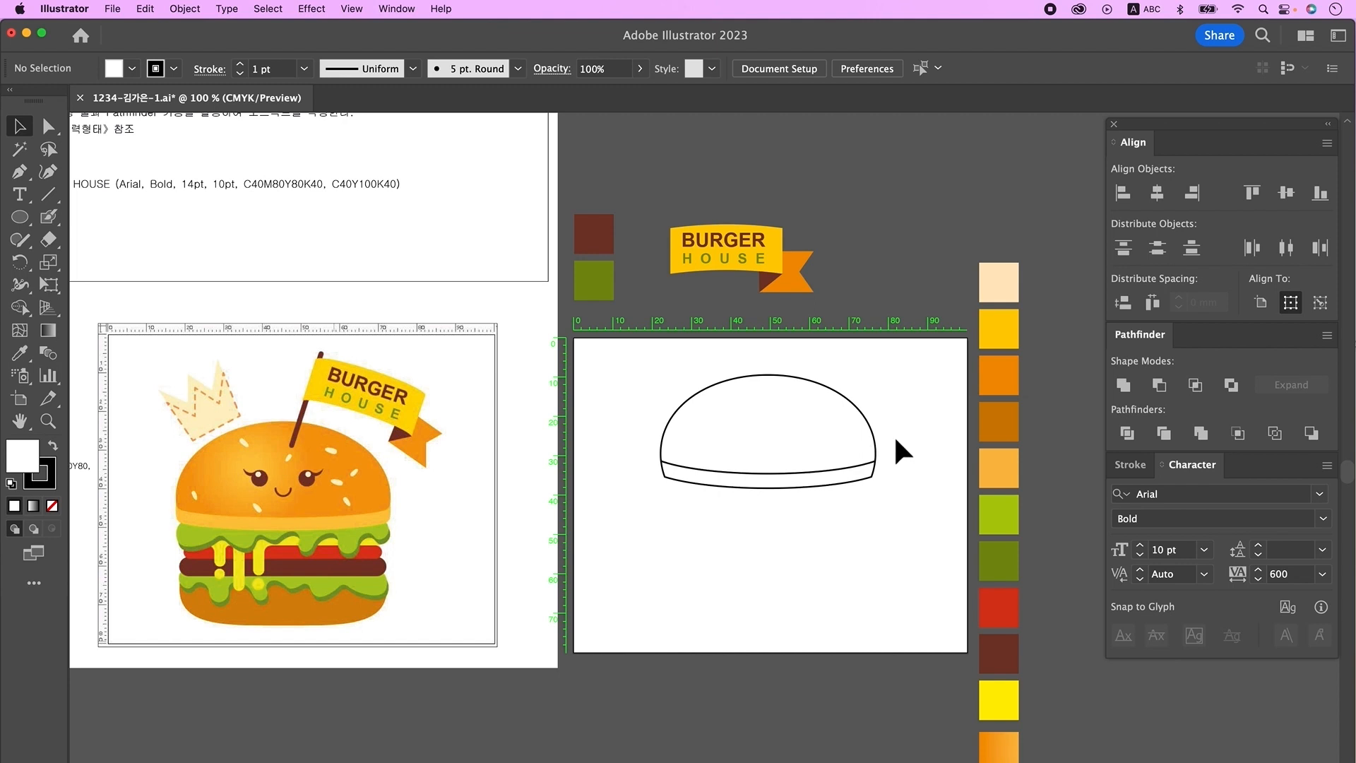
Color the bun dome with the orange gradient swatch and the rim strip with the light orange swatch.
{"action": "left_click", "coordinate": [846, 433]}
{"action": "key", "text": "i"}
{"action": "left_click", "coordinate": [989, 753]}
{"action": "left_click", "coordinate": [789, 481], "text": "super"}
{"action": "left_click", "coordinate": [998, 468]}
{"action": "key", "text": "v"}
{"action": "left_click", "coordinate": [830, 452]}
{"action": "left_click", "coordinate": [840, 514]}
Change the bun dome's gradient to radial and reverse it so the light orange is at the center.
{"action": "left_click", "coordinate": [812, 434]}
{"action": "left_click", "coordinate": [407, 9]}
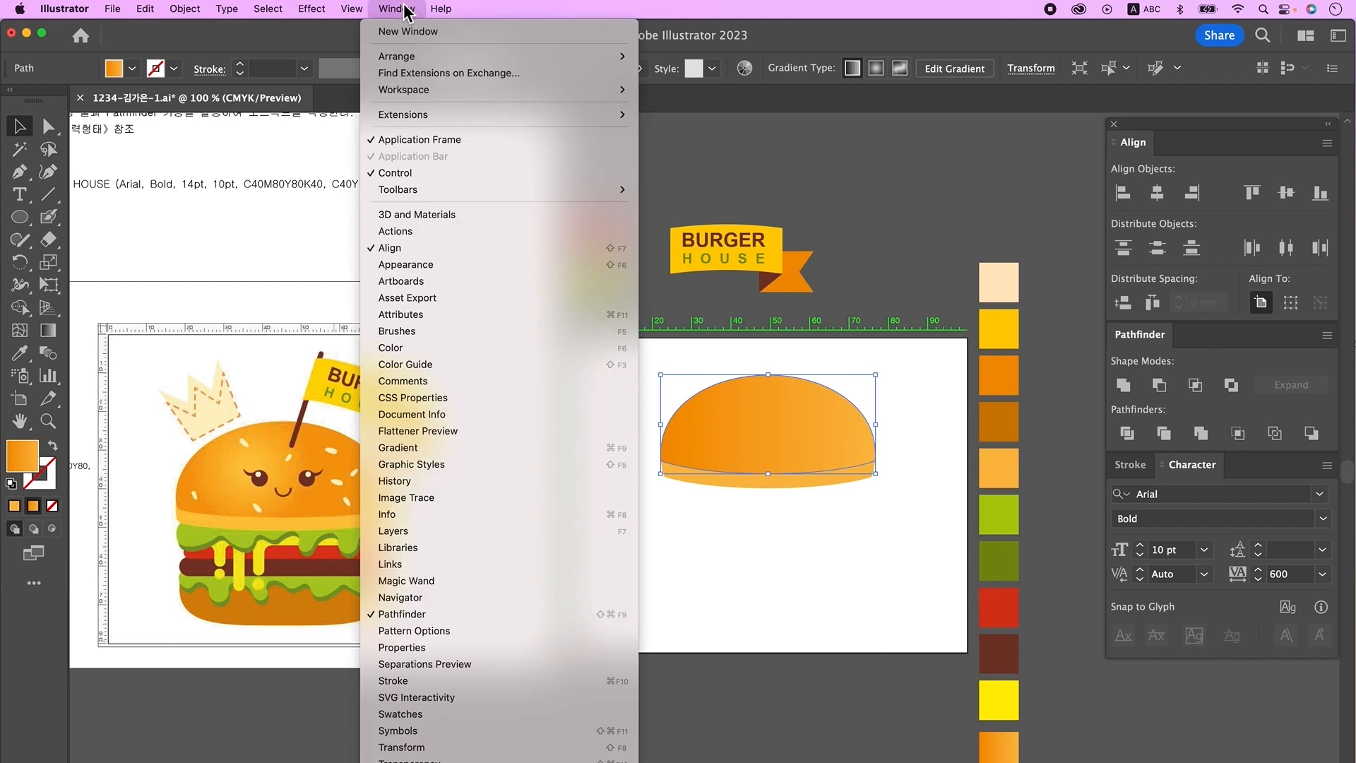
{"action": "left_click", "coordinate": [398, 448]}
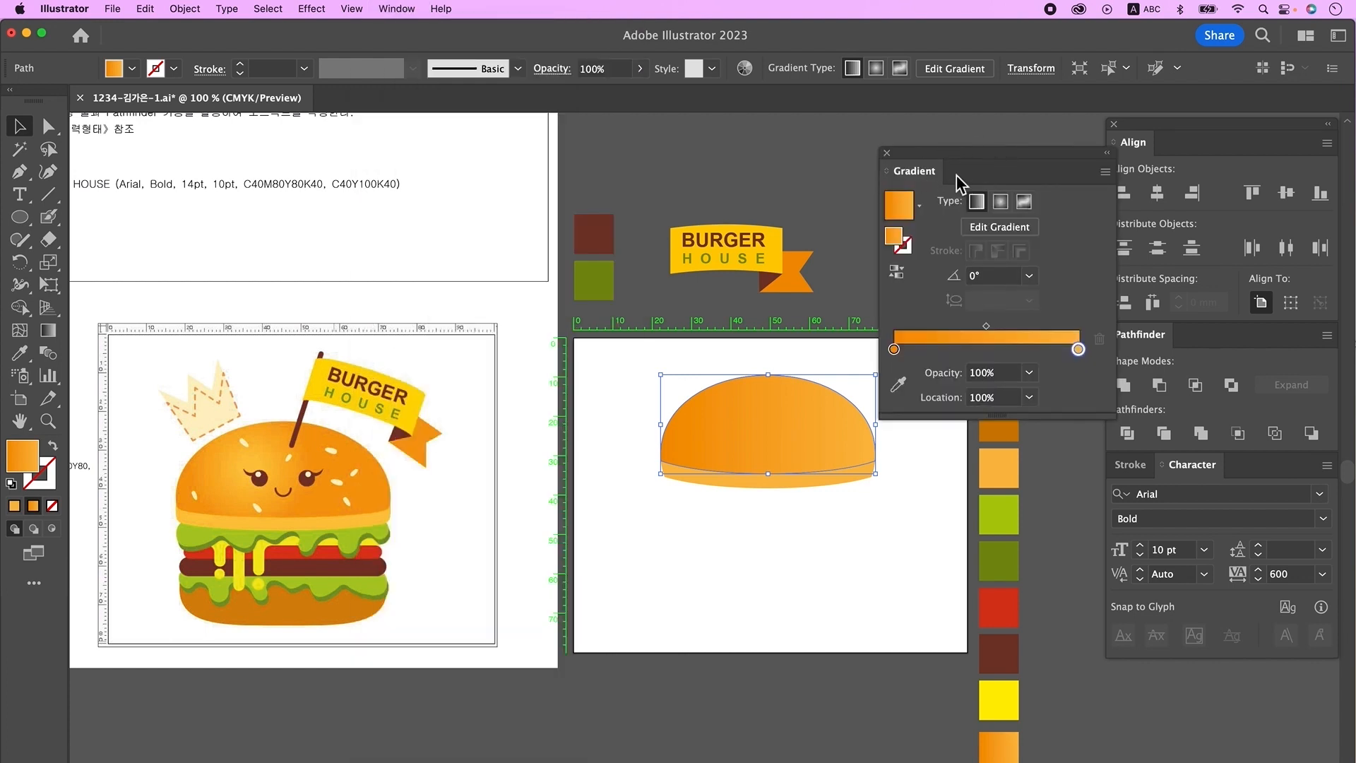
{"action": "left_click", "coordinate": [1001, 202]}
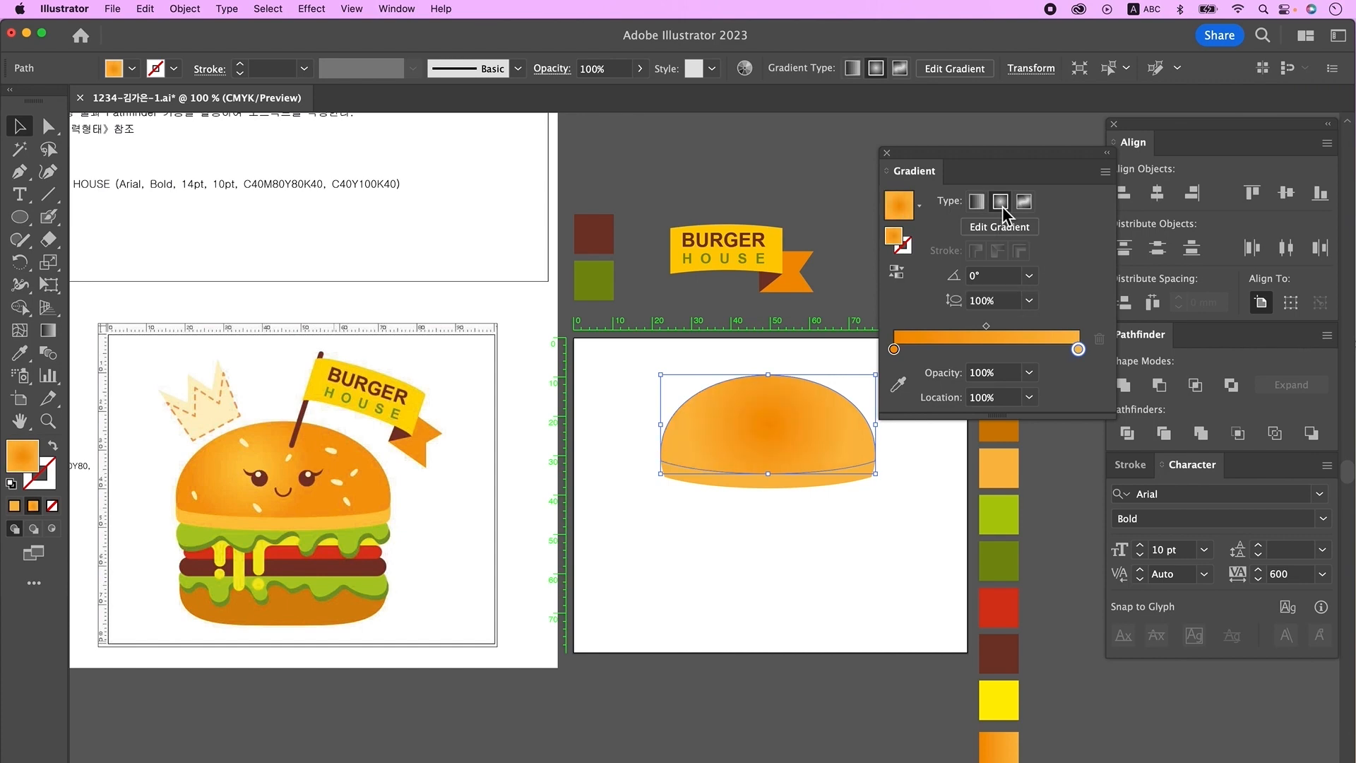
{"action": "left_click", "coordinate": [904, 277]}
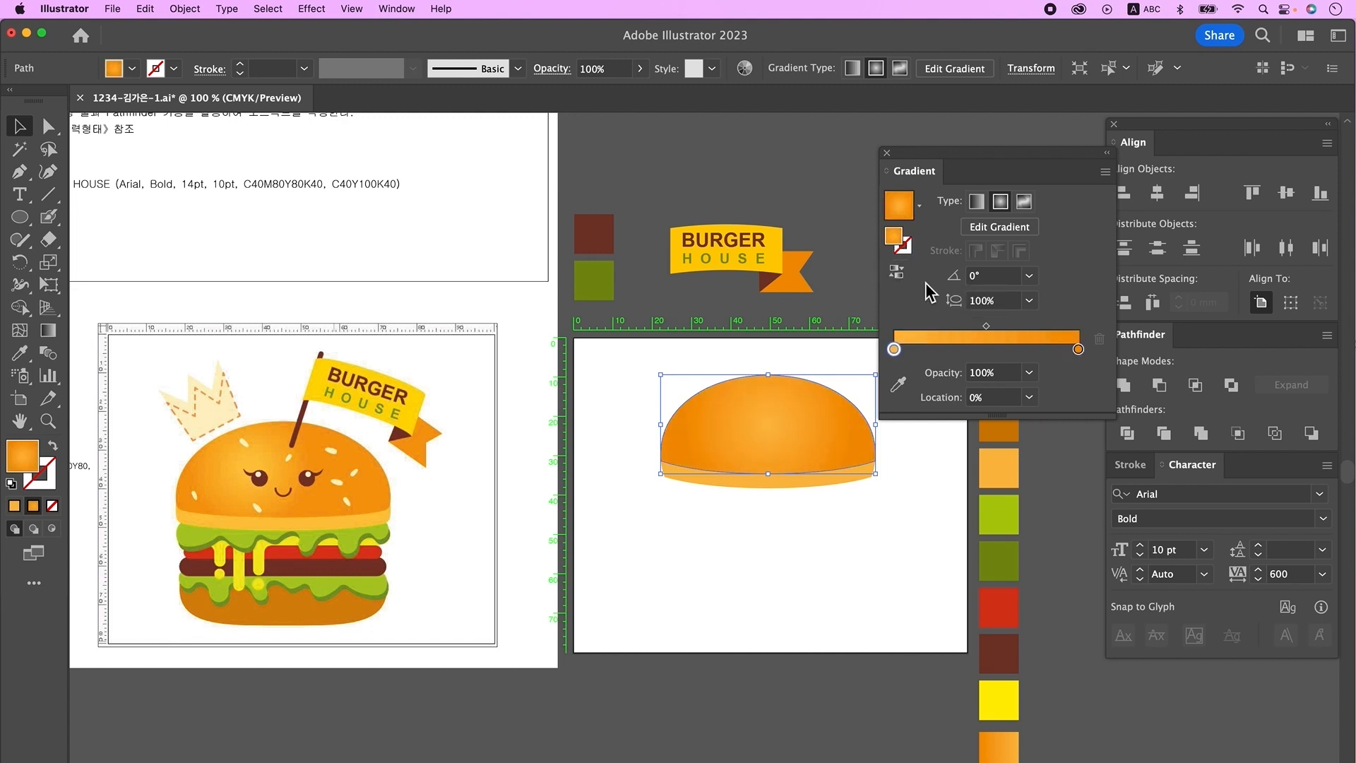
Redraw the bun dome's radial gradient so its light center sits slightly left of the middle.
{"action": "left_click", "coordinate": [48, 330]}
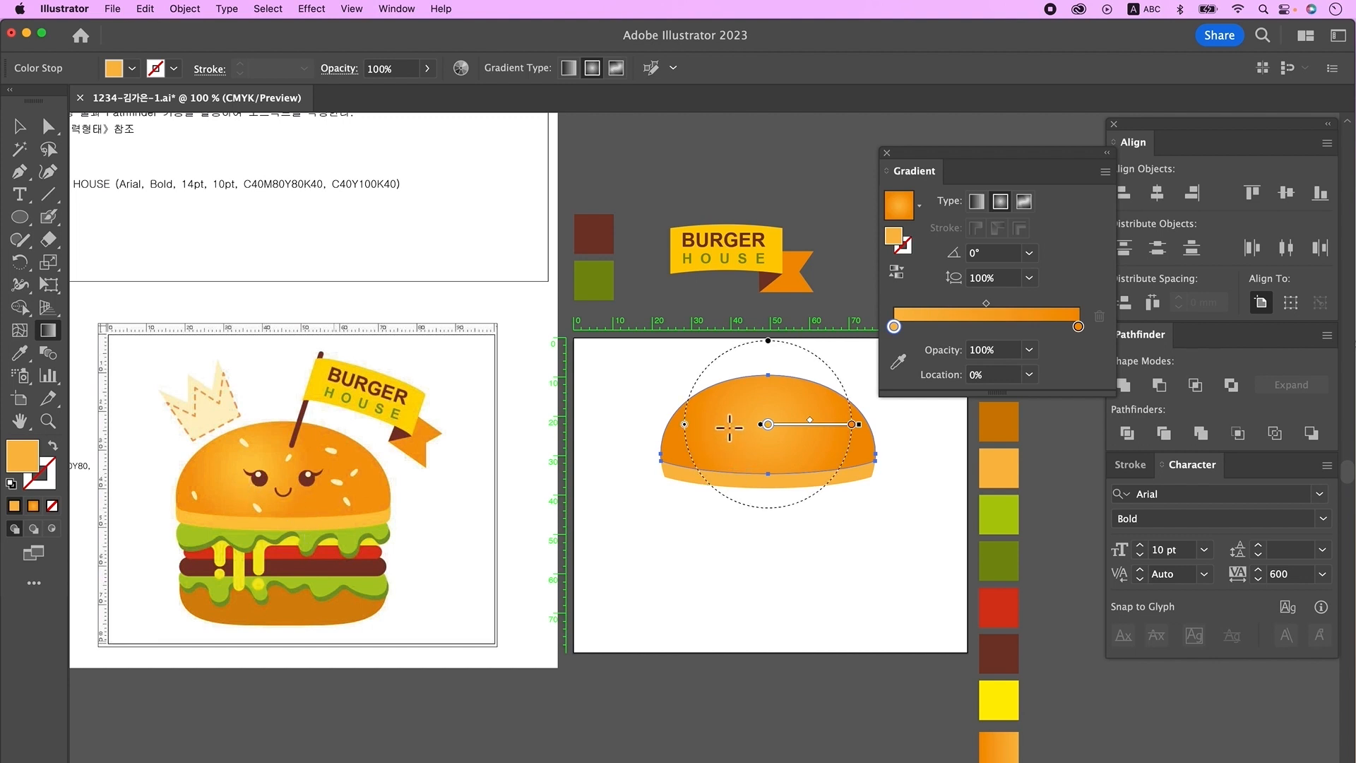
{"action": "left_click_drag", "start_coordinate": [721, 416], "coordinate": [794, 443]}
{"action": "left_click_drag", "start_coordinate": [749, 429], "coordinate": [767, 443]}
{"action": "key", "text": "v"}
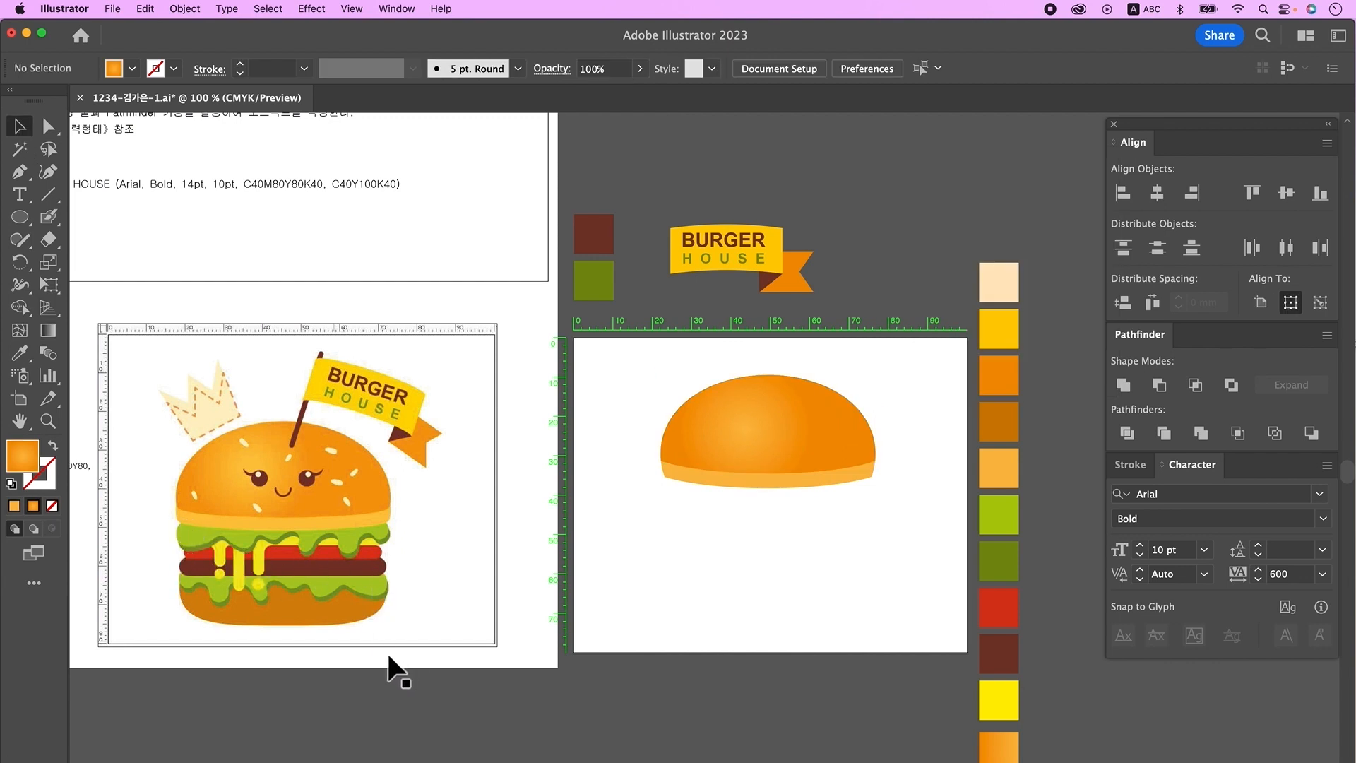
Set the Pencil tool's fidelity to the maximum Smooth setting.
{"action": "left_click_drag", "start_coordinate": [20, 240], "coordinate": [109, 265]}
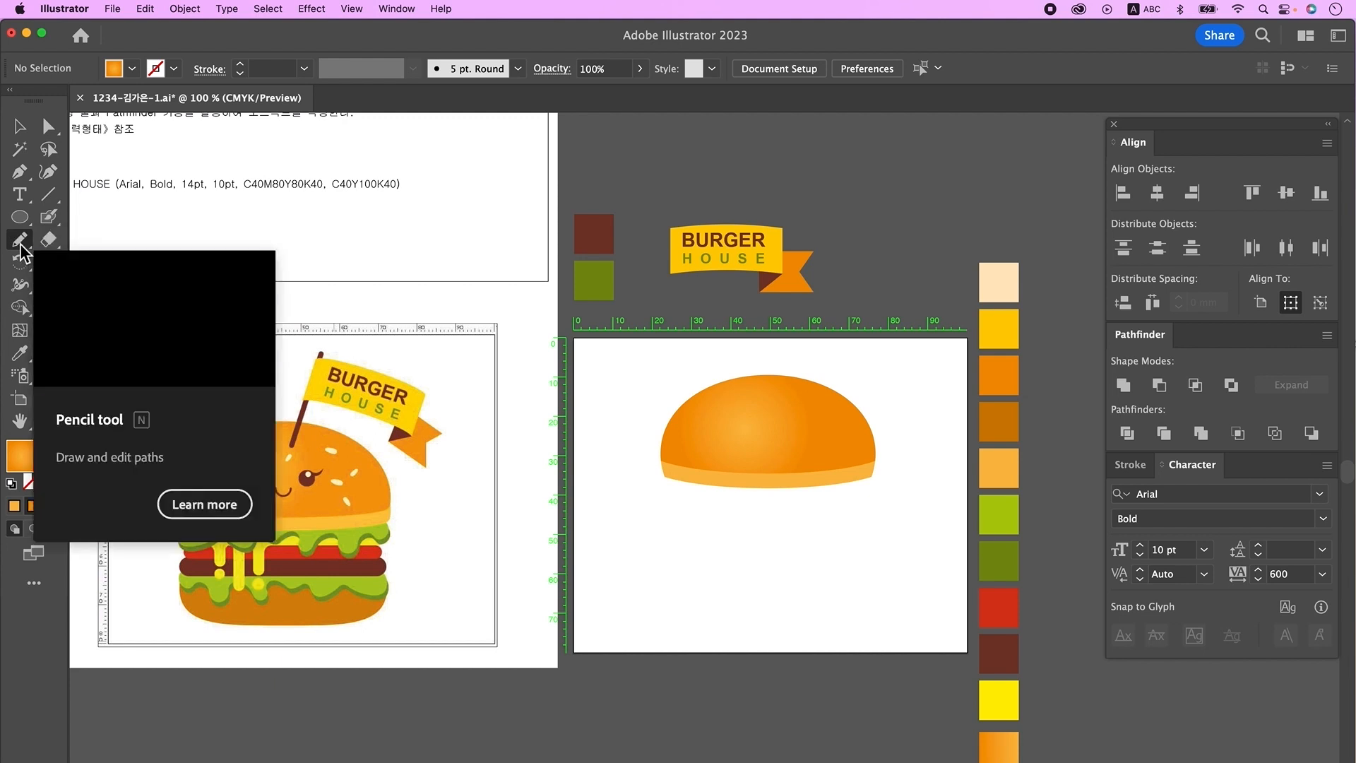
{"action": "double_click", "coordinate": [21, 244]}
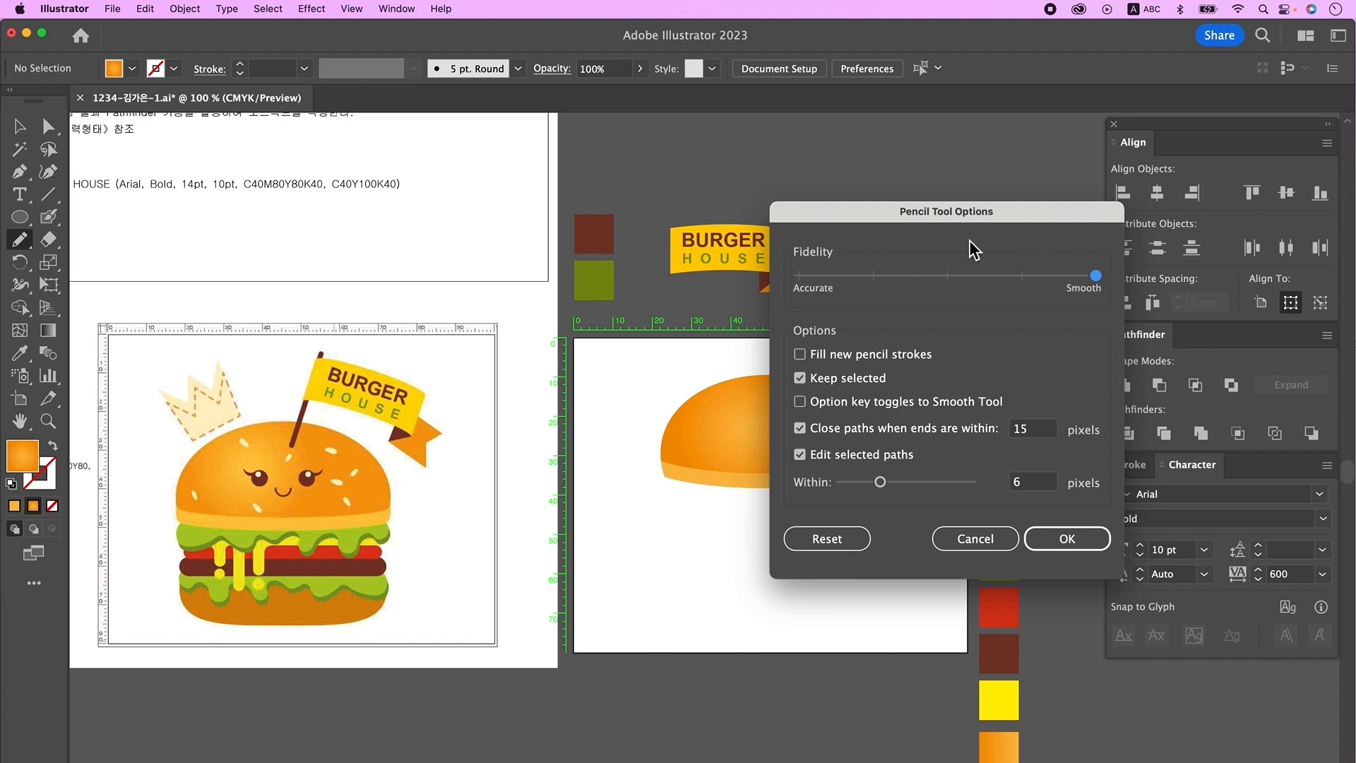
{"action": "left_click", "coordinate": [1100, 277]}
{"action": "left_click", "coordinate": [1063, 539]}
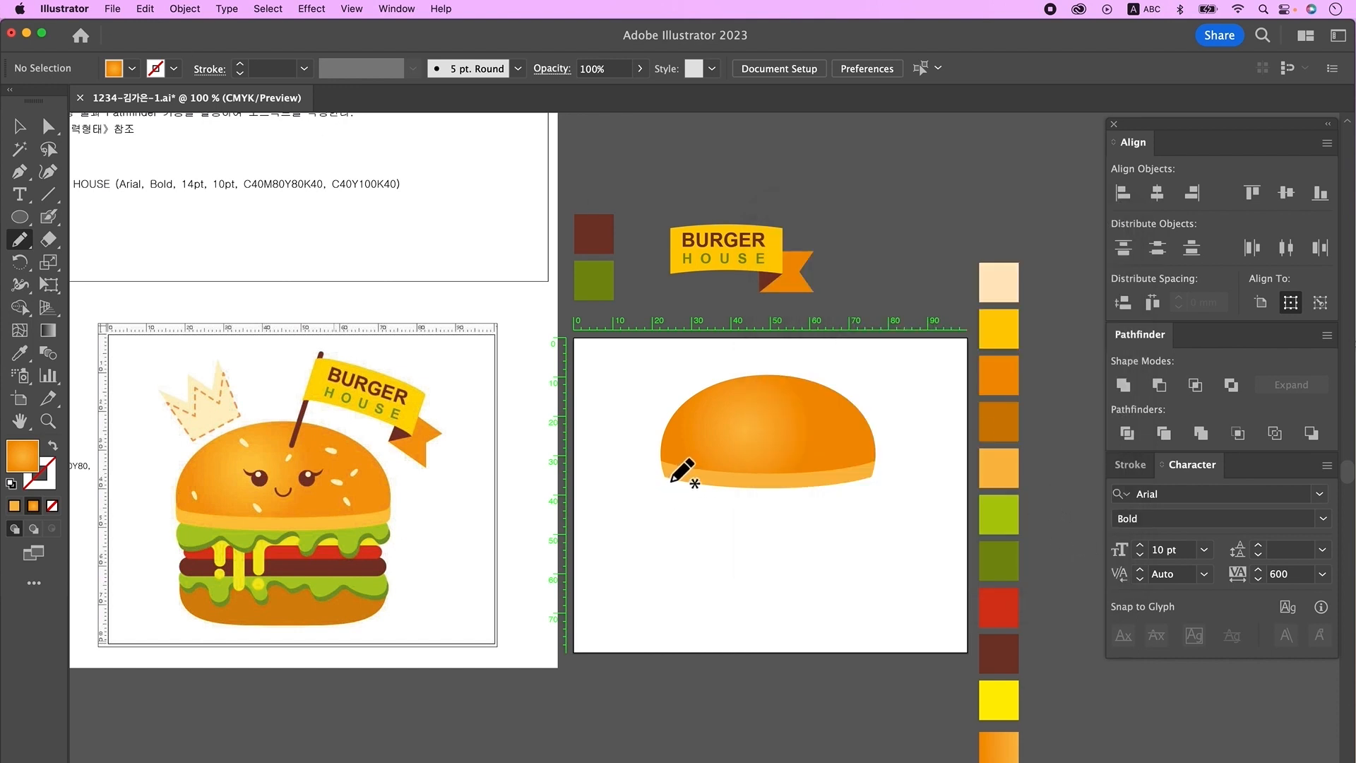
Draw a closed lettuce shape over the bun's lower rim with the Pencil tool and redraw its wavy, dripping lower edge.
{"action": "mouse_move", "coordinate": [661, 480]}
{"action": "left_mouse_down"}
{"action": "mouse_move", "coordinate": [782, 515]}
{"action": "mouse_move", "coordinate": [868, 499]}
{"action": "mouse_move", "coordinate": [854, 469]}
{"action": "mouse_move", "coordinate": [670, 473]}
{"action": "left_mouse_up"}
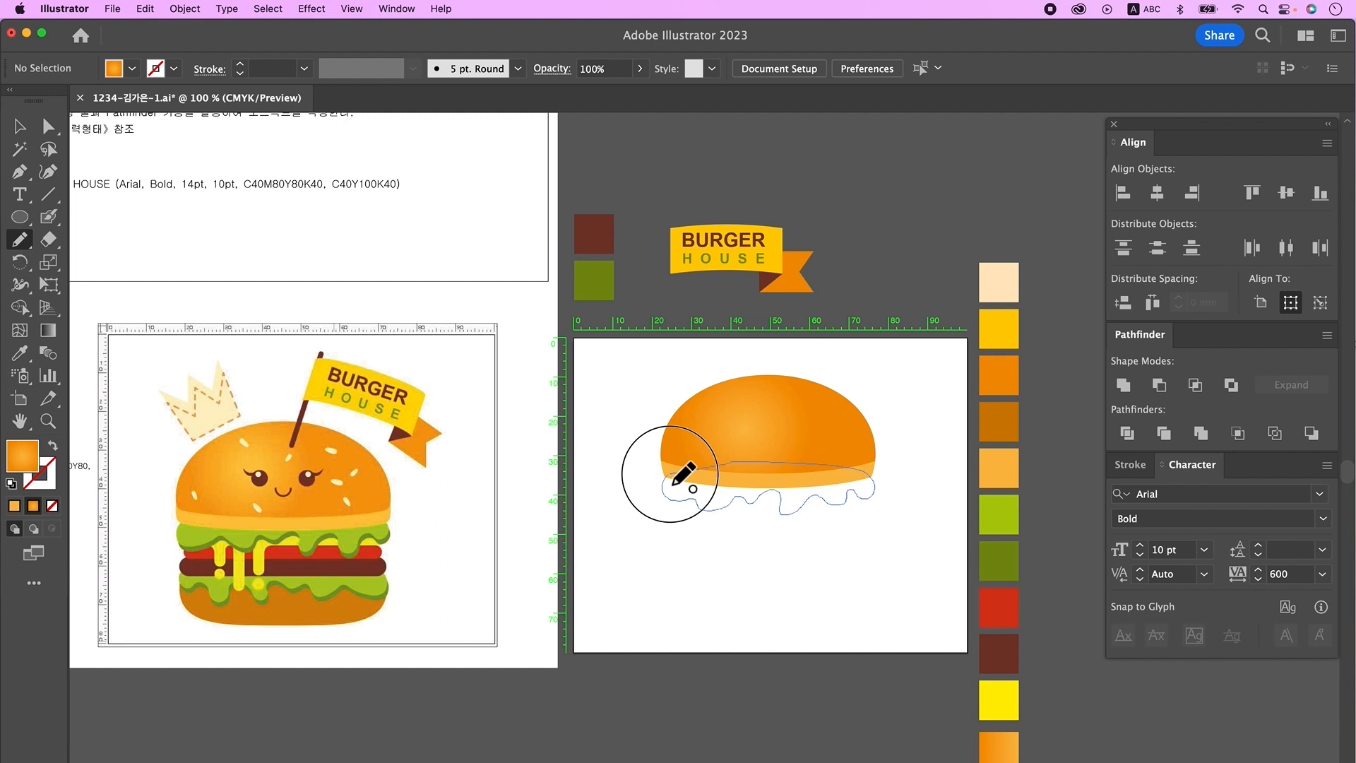
{"action": "left_click_drag", "start_coordinate": [672, 484], "coordinate": [671, 485]}
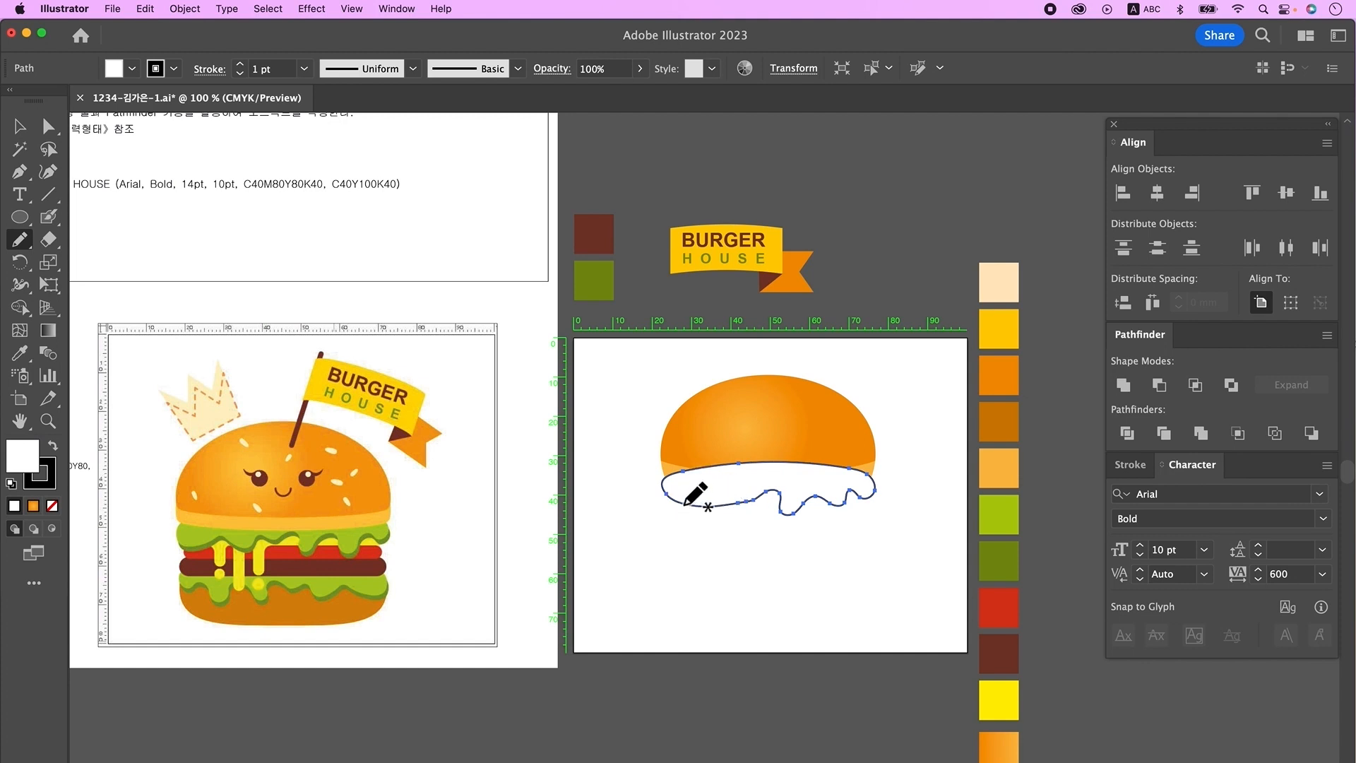
{"action": "mouse_move", "coordinate": [683, 472]}
{"action": "left_mouse_down"}
{"action": "mouse_move", "coordinate": [674, 510]}
{"action": "mouse_move", "coordinate": [742, 494]}
{"action": "mouse_move", "coordinate": [840, 506]}
{"action": "left_mouse_up"}
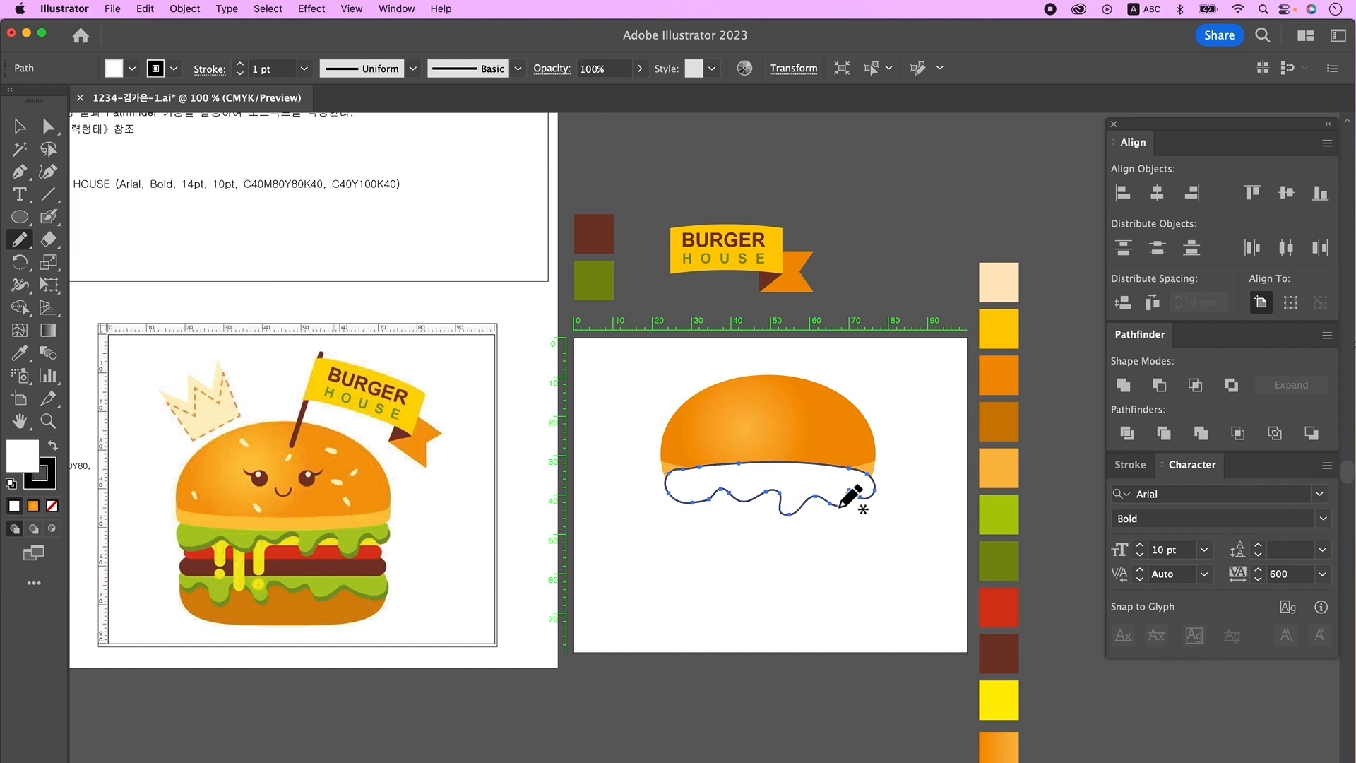
{"action": "left_click_drag", "start_coordinate": [729, 493], "coordinate": [851, 499]}
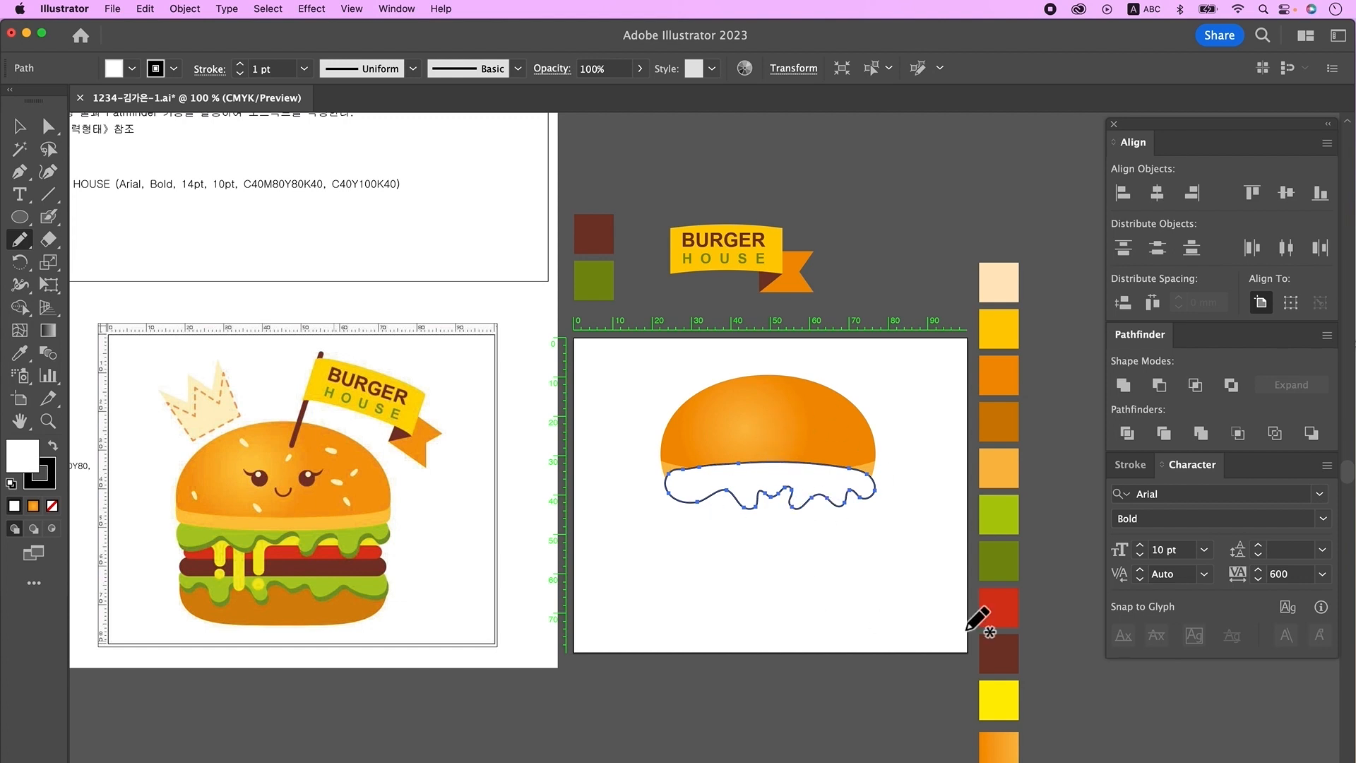
Fill the lettuce shape with the dark green swatch color and no stroke.
{"action": "key", "text": "i"}
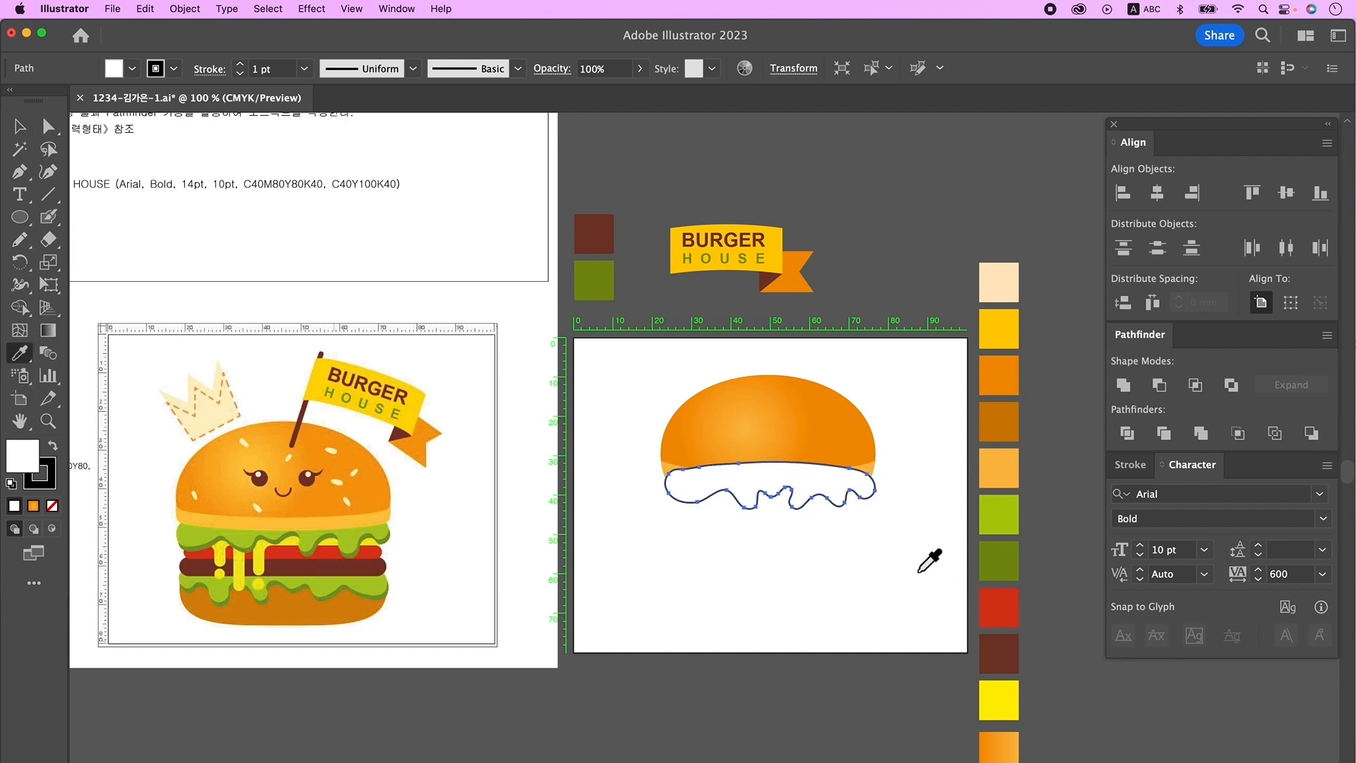
{"action": "left_click", "coordinate": [1010, 567]}
{"action": "key", "text": "v"}
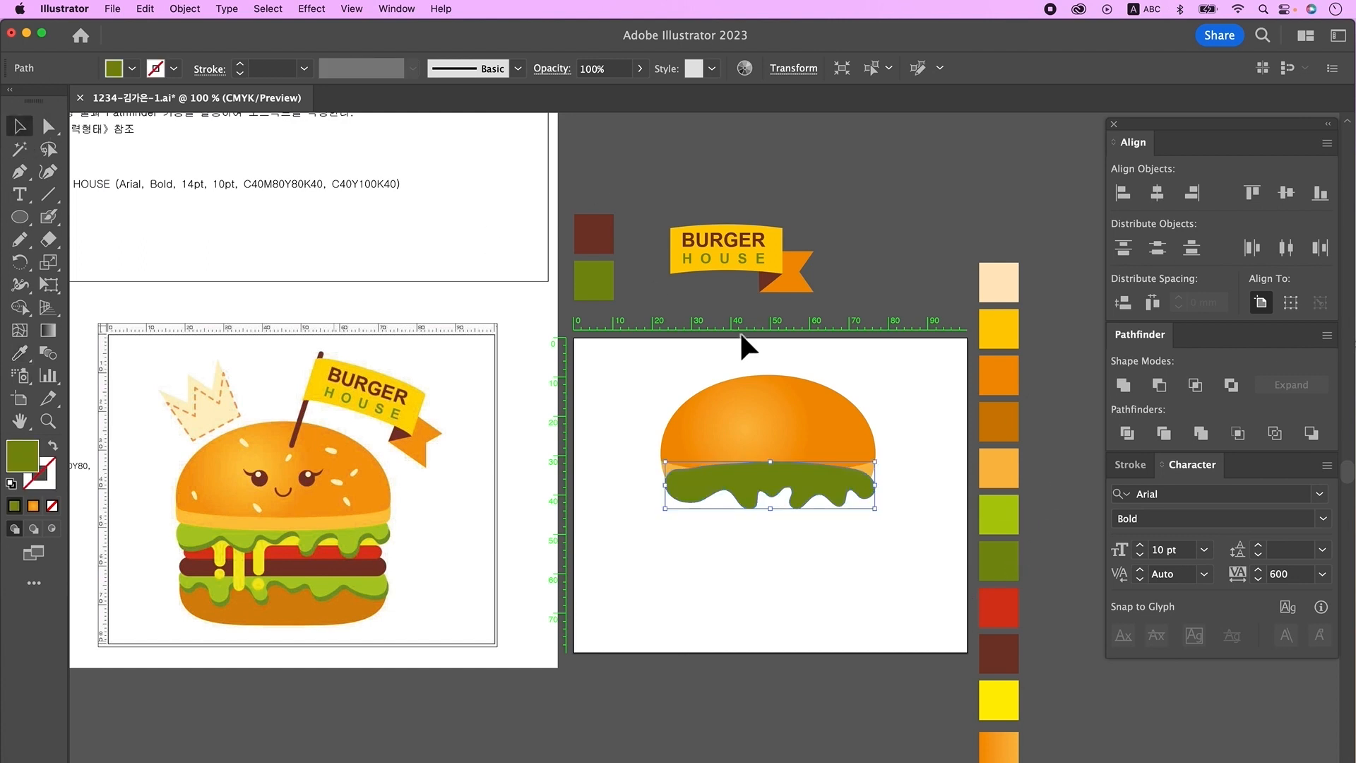
Duplicate the lettuce slightly higher, fill the copy with the light green swatch color and adjust its offset over the dark one.
{"action": "left_click", "coordinate": [829, 479]}
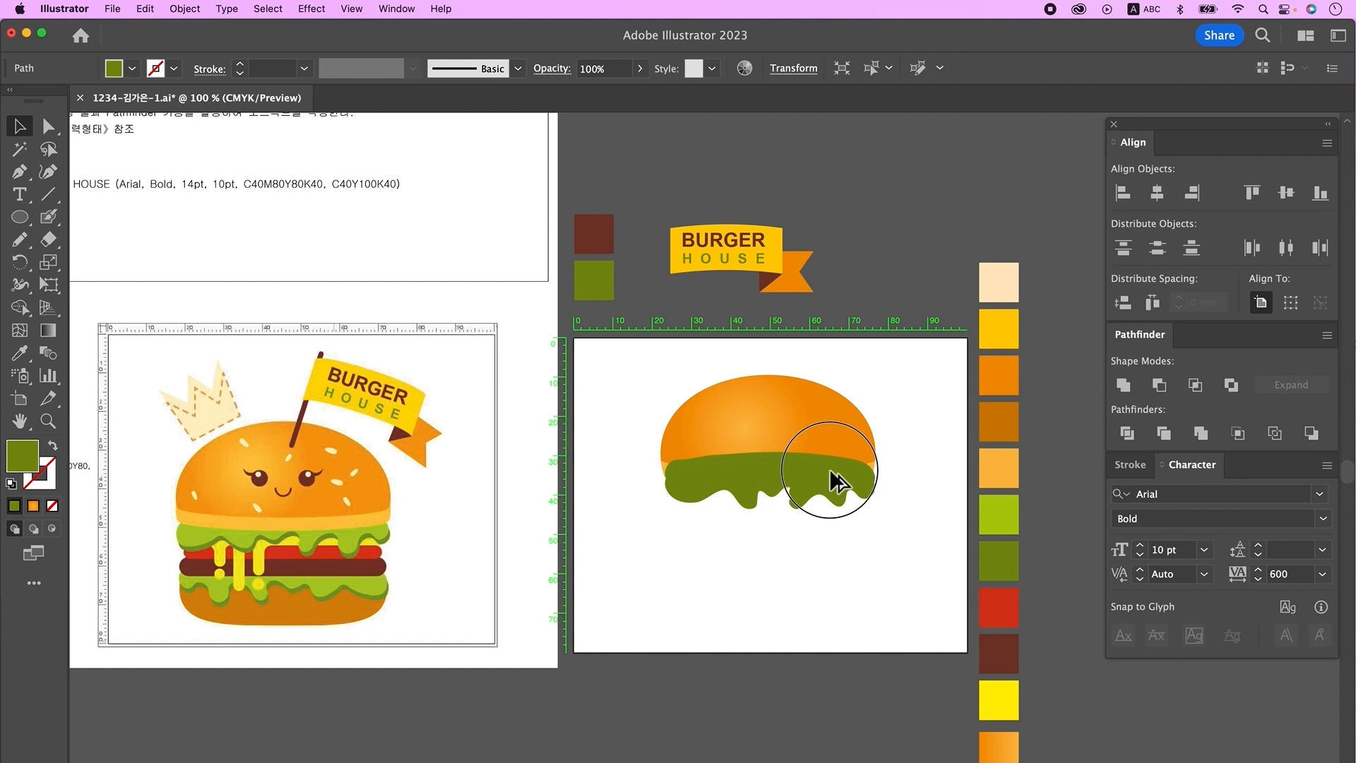
{"action": "left_click", "coordinate": [20, 353]}
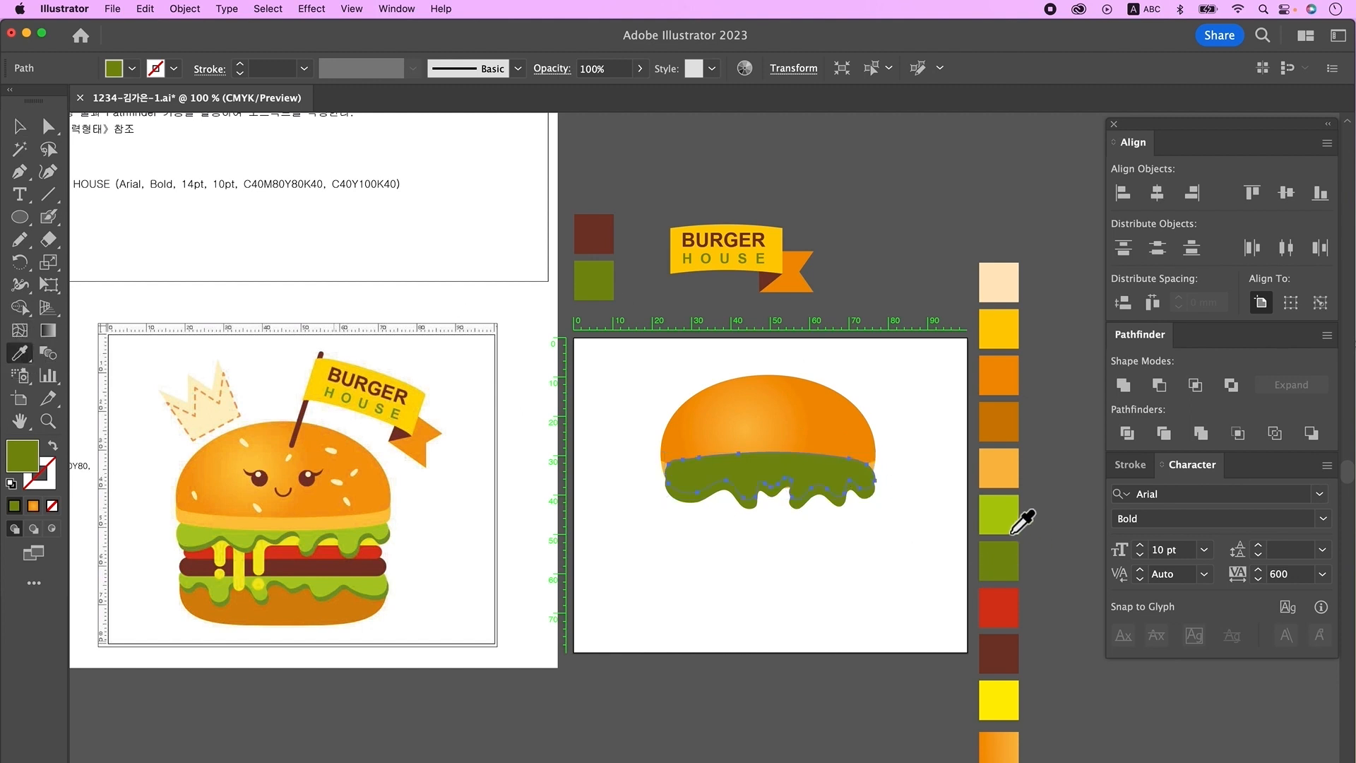
{"action": "left_click", "coordinate": [1011, 530]}
{"action": "left_click", "coordinate": [20, 127]}
{"action": "left_click_drag", "start_coordinate": [833, 477], "coordinate": [833, 480]}
{"action": "left_click", "coordinate": [839, 525]}
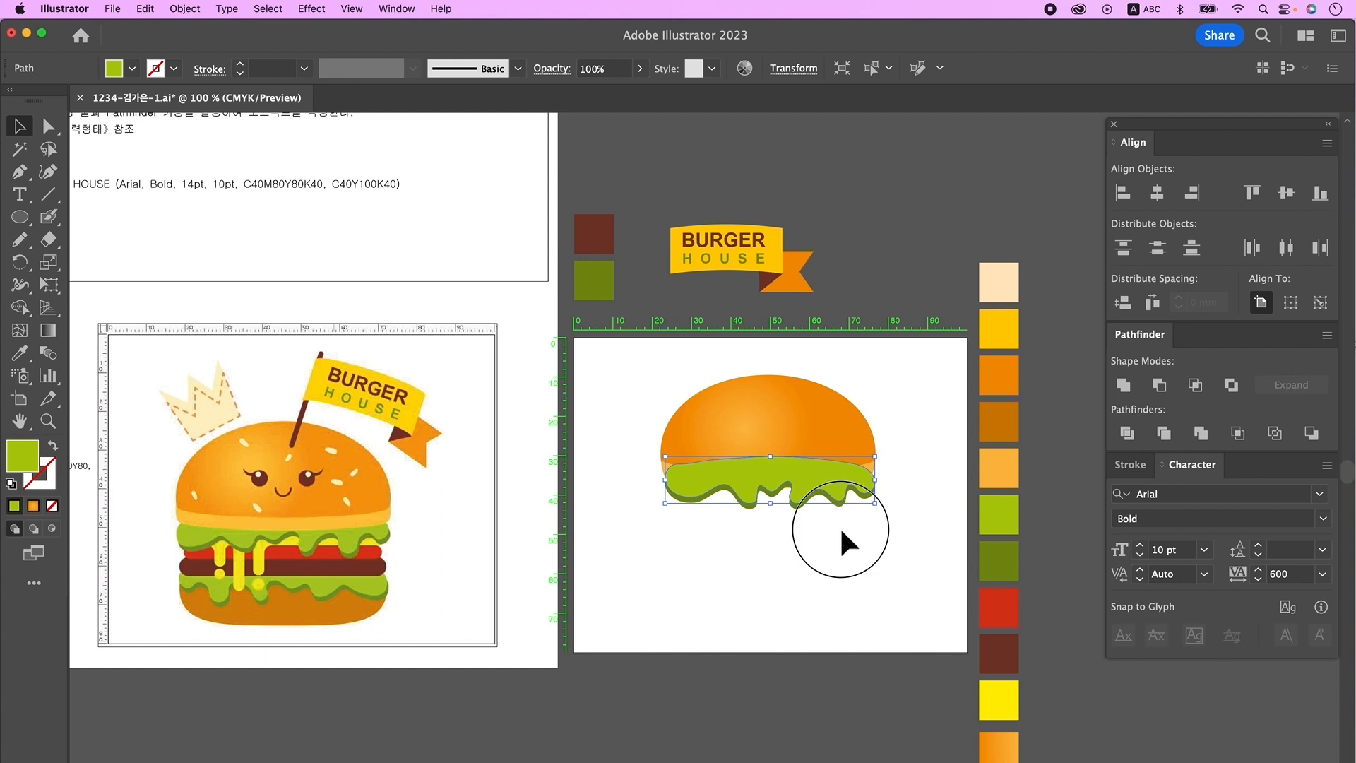
Group the two lettuce shapes, shift the group slightly down and send it behind the bun.
{"action": "left_click", "coordinate": [794, 497]}
{"action": "right_click", "coordinate": [803, 493]}
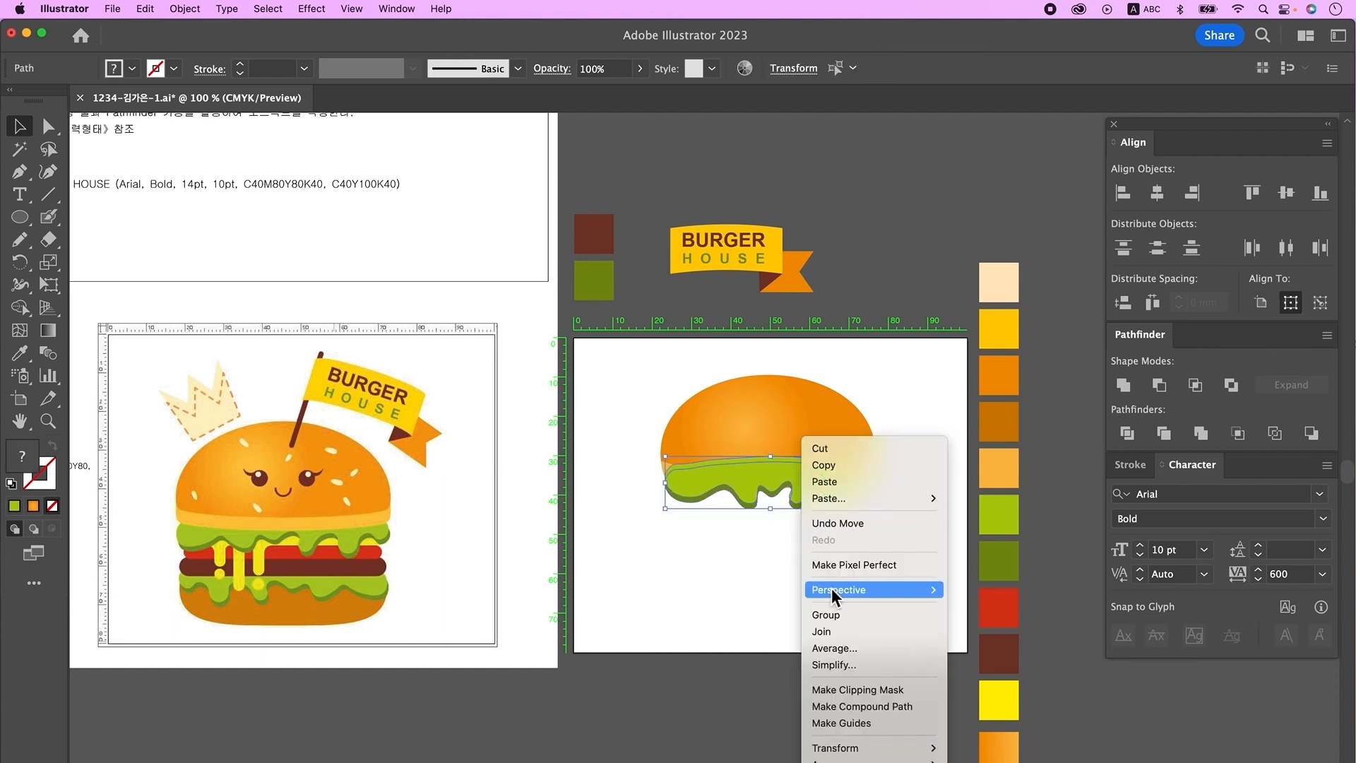
{"action": "left_click", "coordinate": [840, 613]}
{"action": "left_click", "coordinate": [791, 489]}
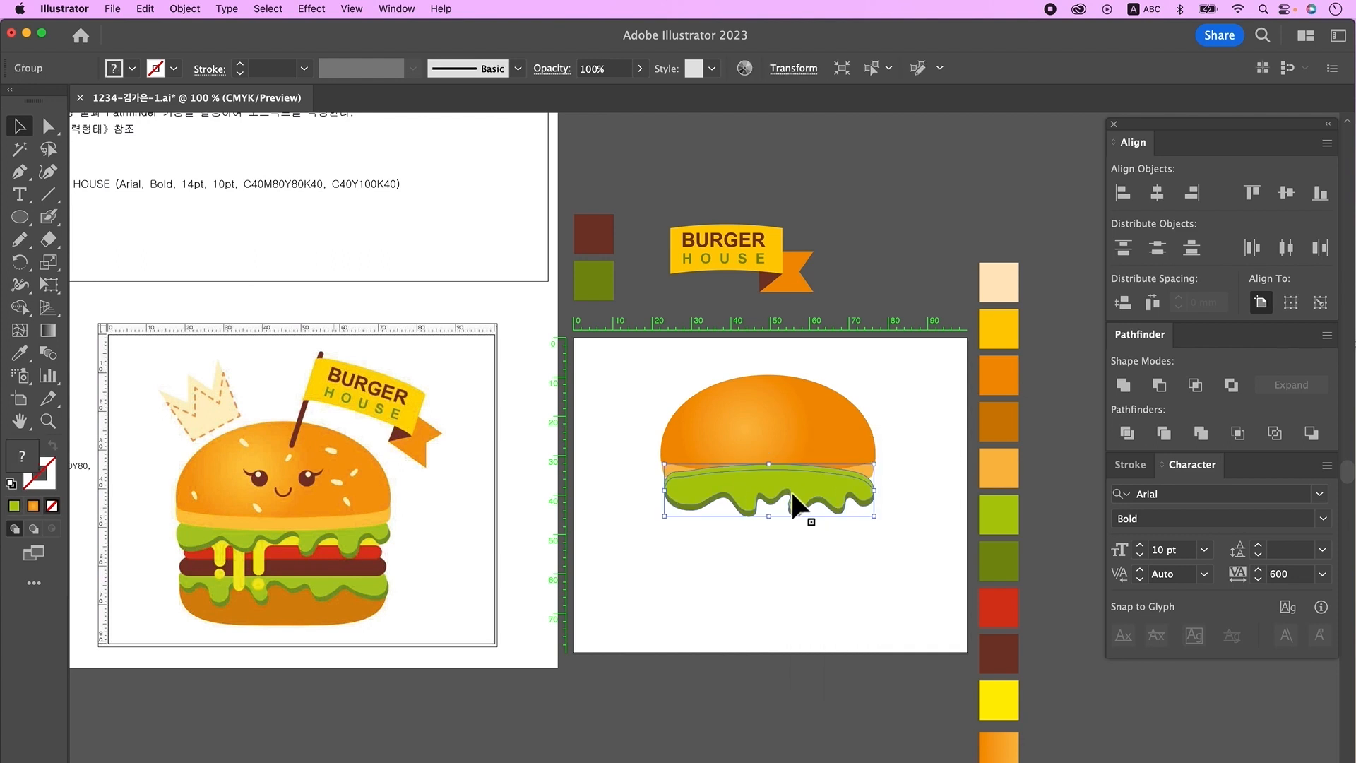
{"action": "key", "text": "super+shift+bracketleft"}
Draw a rounded rectangle about 40 mm wide and 6 mm high under the bun, fill it yellow and send it behind the lettuce.
{"action": "left_click_drag", "start_coordinate": [20, 220], "coordinate": [130, 248]}
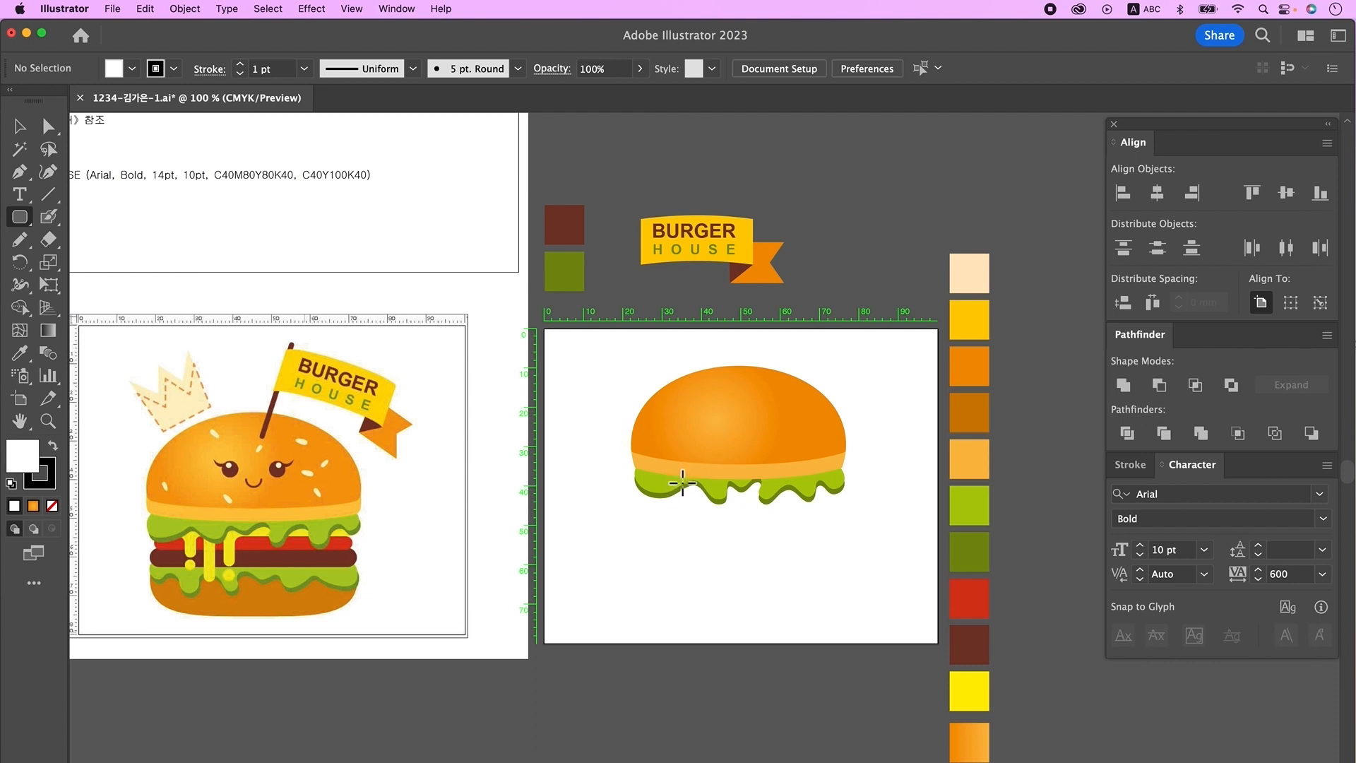
{"action": "mouse_move", "coordinate": [679, 482]}
{"action": "left_mouse_down"}
{"action": "mouse_move", "coordinate": [727, 503]}
{"action": "mouse_move", "coordinate": [834, 508]}
{"action": "left_mouse_up"}
{"action": "key", "text": "i"}
{"action": "left_click", "coordinate": [977, 703]}
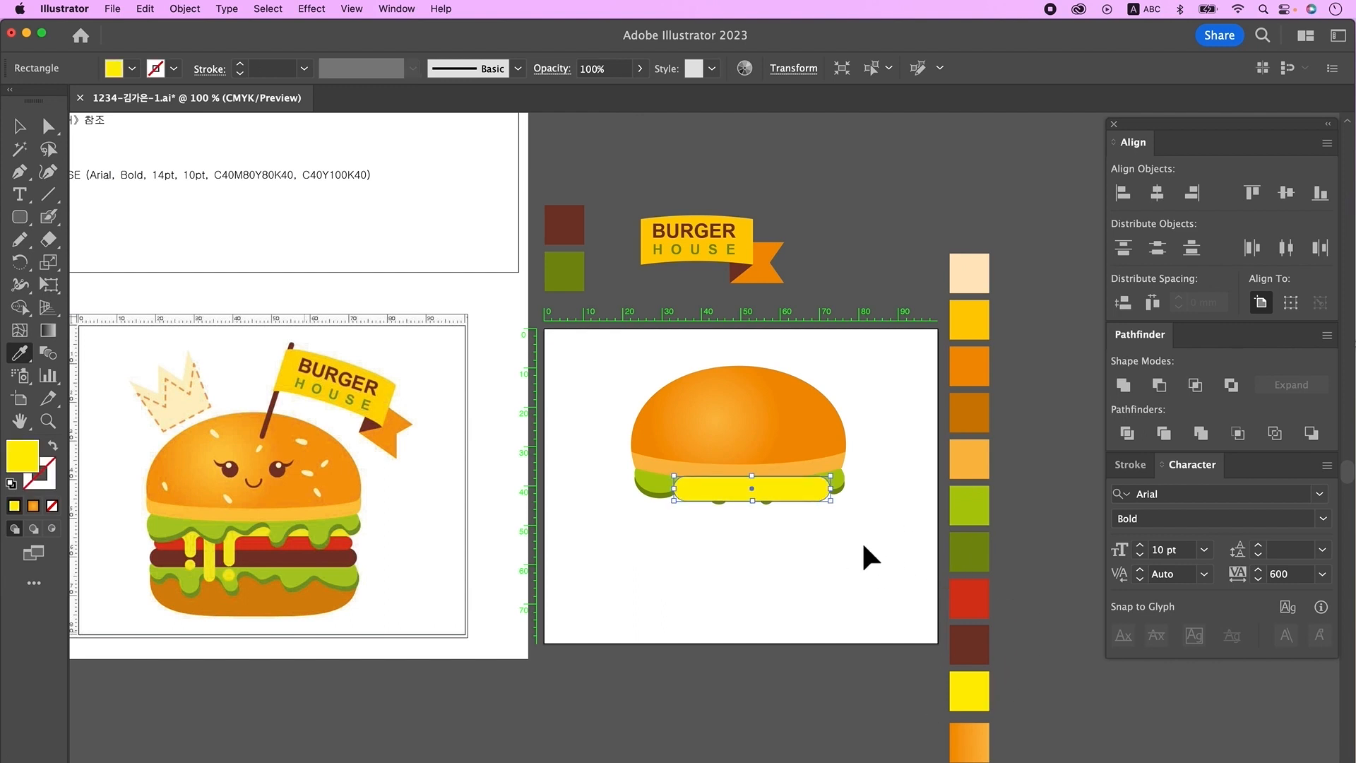
{"action": "key", "text": "super+bracketleft"}
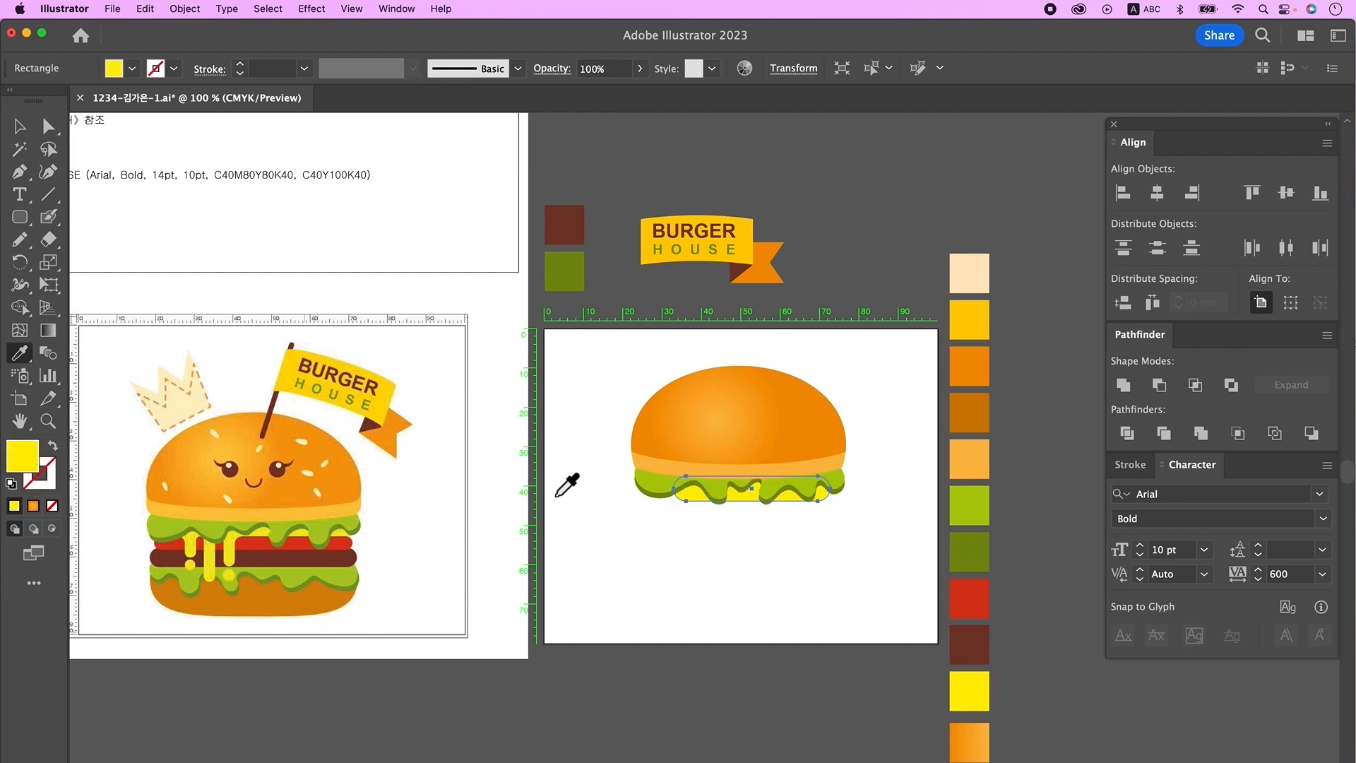
Draw a rounded rectangle about 46 mm wide and 4 mm high below the yellow bar, fill it with the red swatch color and send it behind.
{"action": "left_click", "coordinate": [20, 217]}
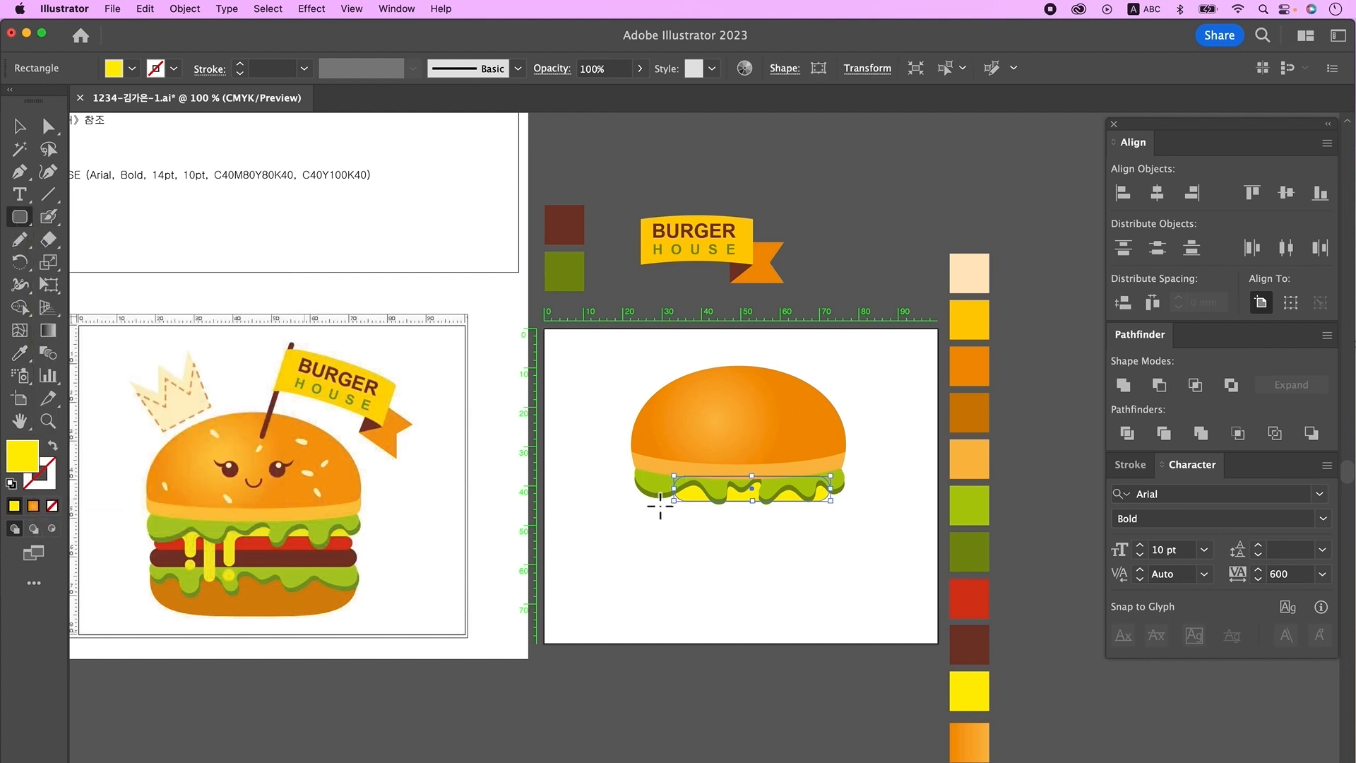
{"action": "mouse_move", "coordinate": [661, 503]}
{"action": "left_mouse_down"}
{"action": "mouse_move", "coordinate": [671, 515]}
{"action": "mouse_move", "coordinate": [839, 518]}
{"action": "left_mouse_up"}
{"action": "left_click", "coordinate": [19, 352]}
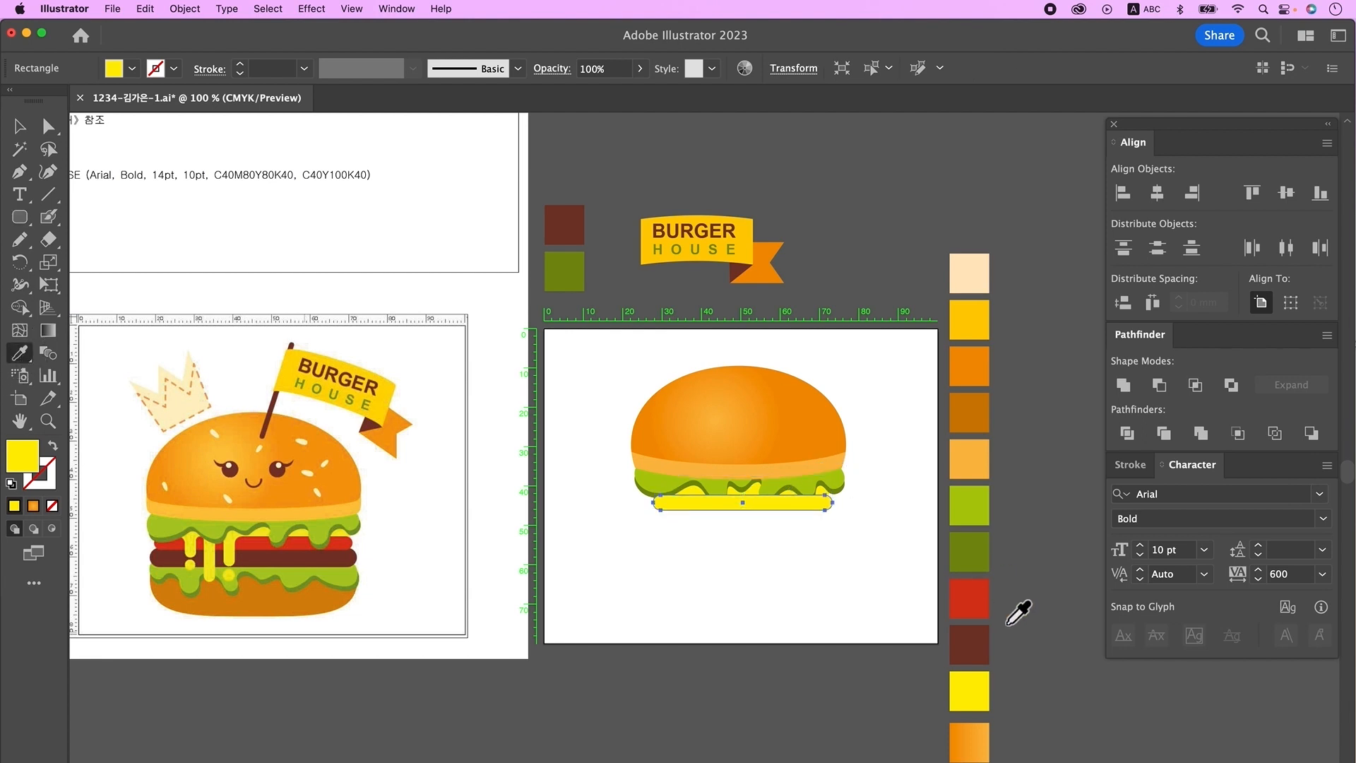
{"action": "left_click", "coordinate": [977, 605]}
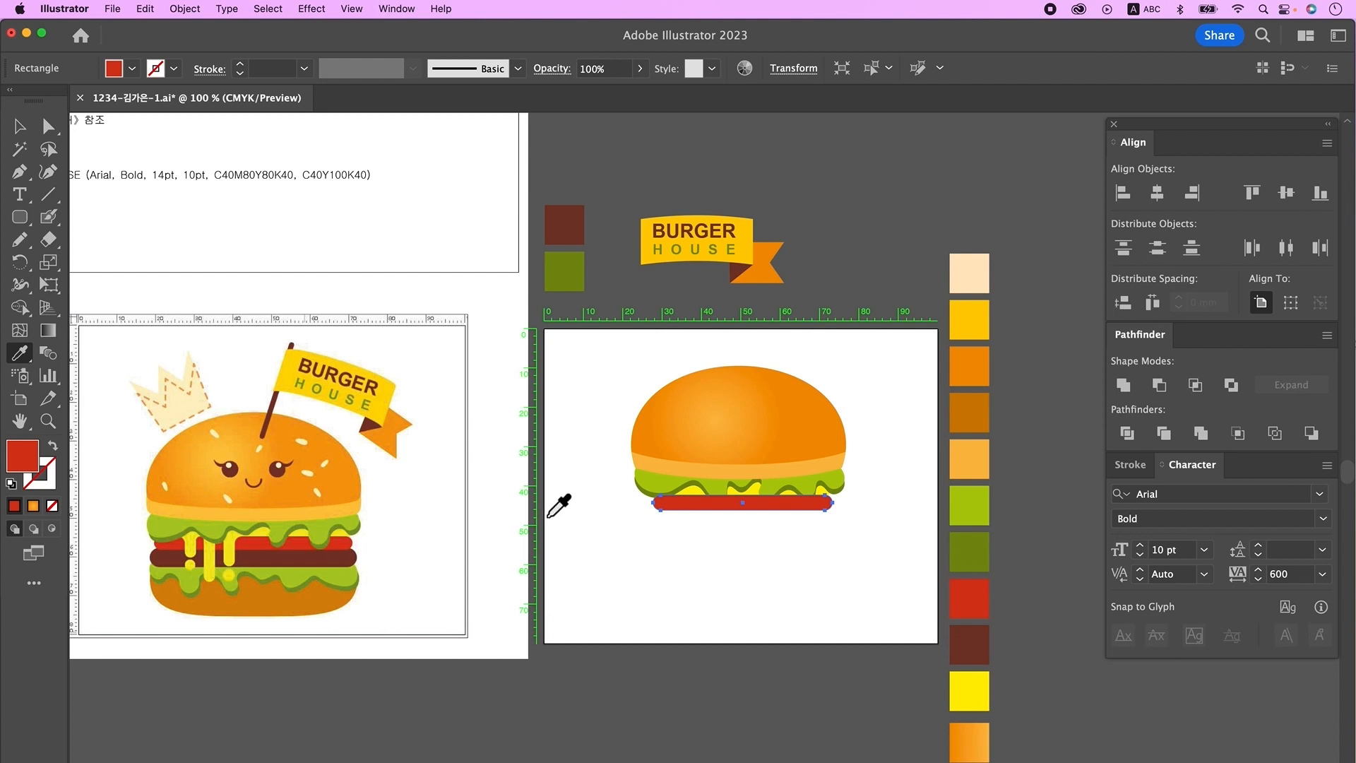
{"action": "key", "text": "super+bracketleft"}
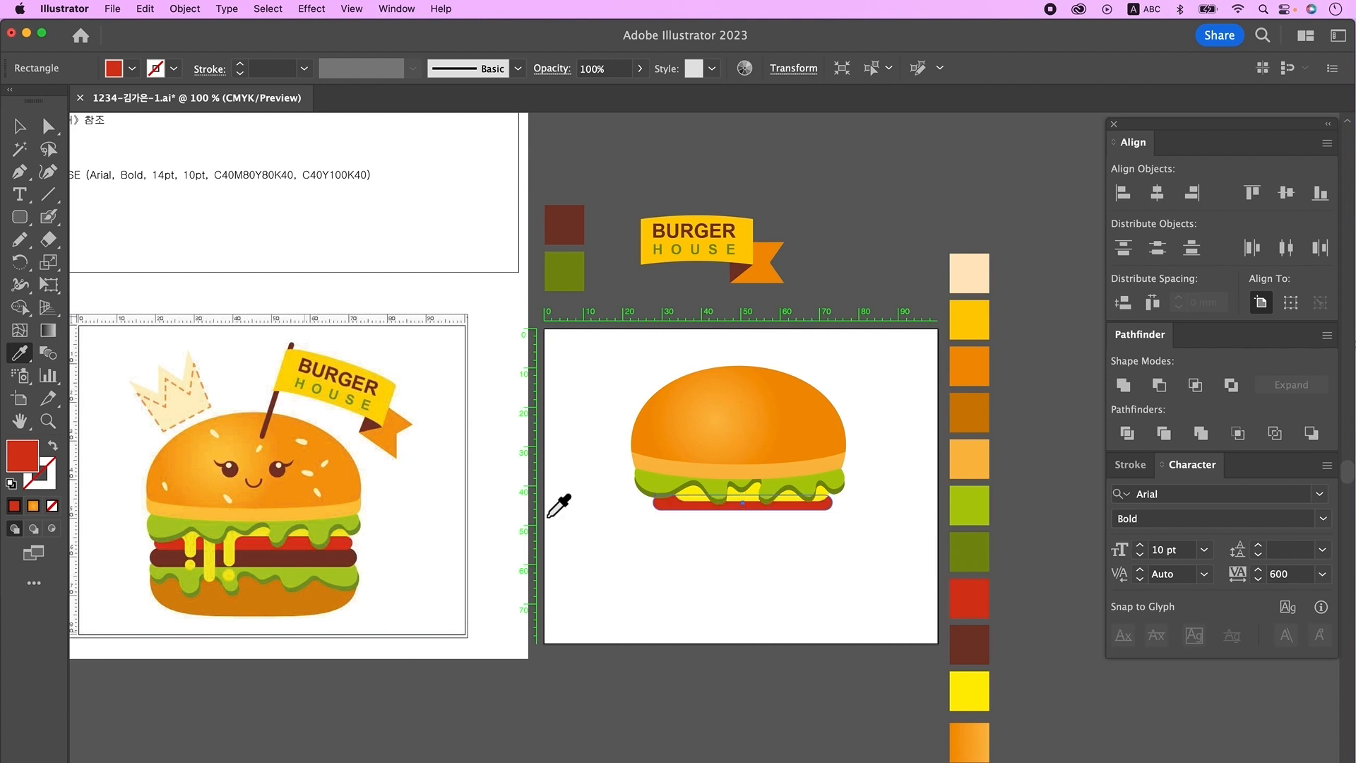
Duplicate the red bar directly below it, widen the copy on both sides to about 50 mm and color it dark brown.
{"action": "key", "text": "v"}
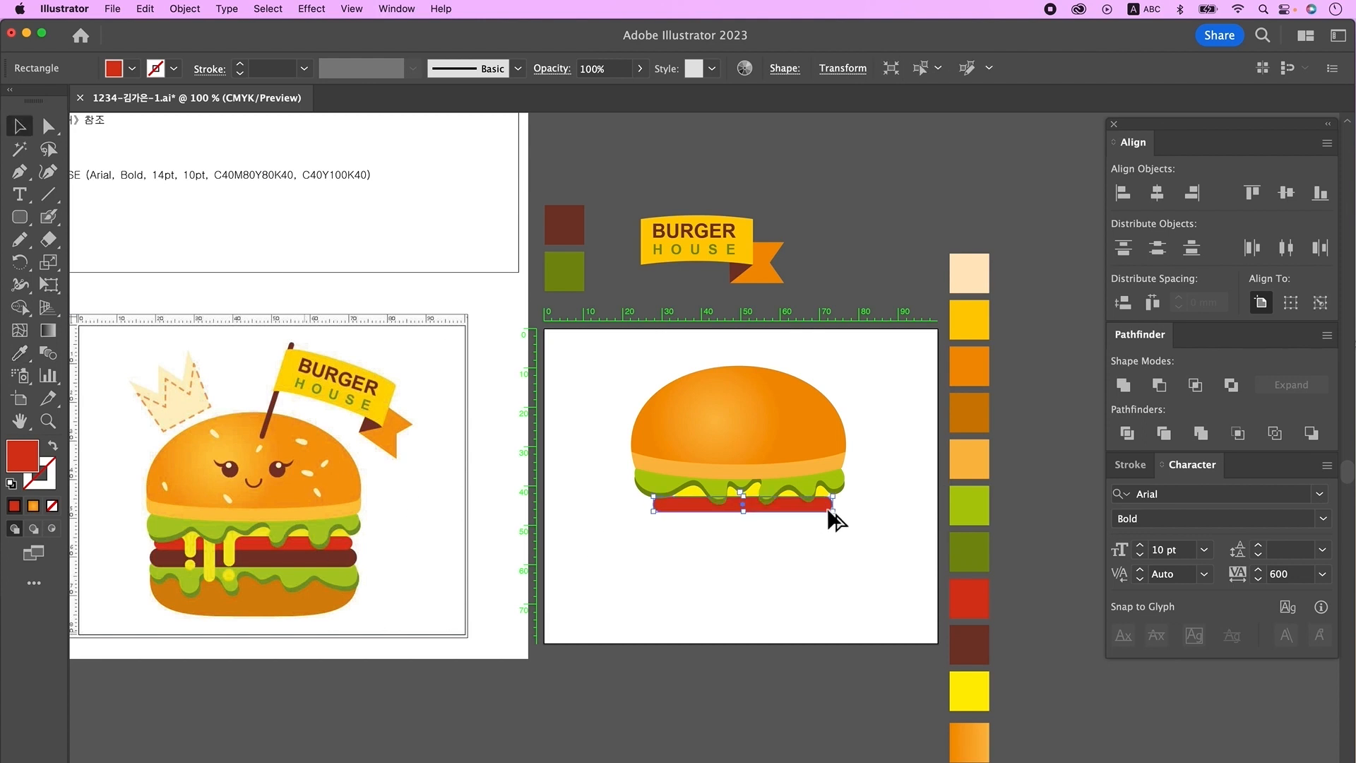
{"action": "left_click_drag", "start_coordinate": [823, 510], "coordinate": [819, 521]}
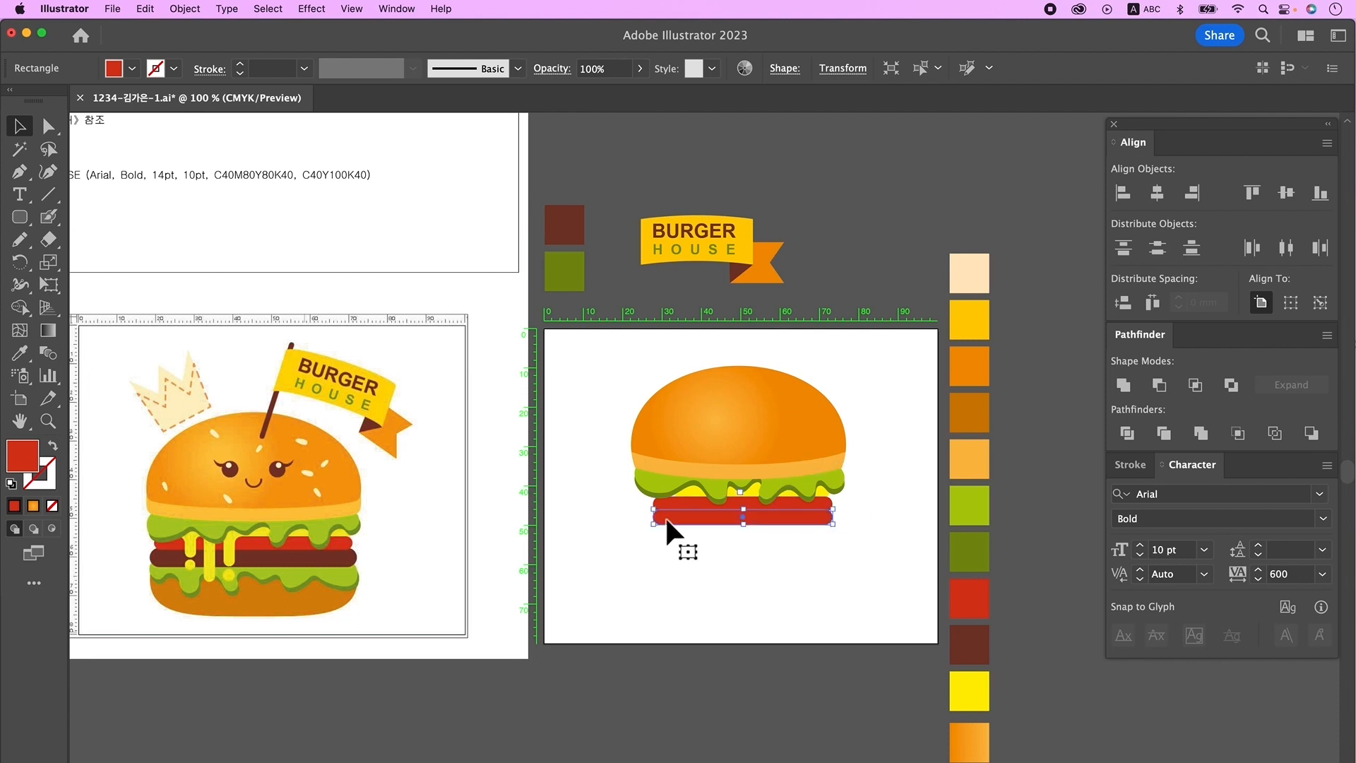
{"action": "left_click_drag", "start_coordinate": [667, 529], "coordinate": [784, 563]}
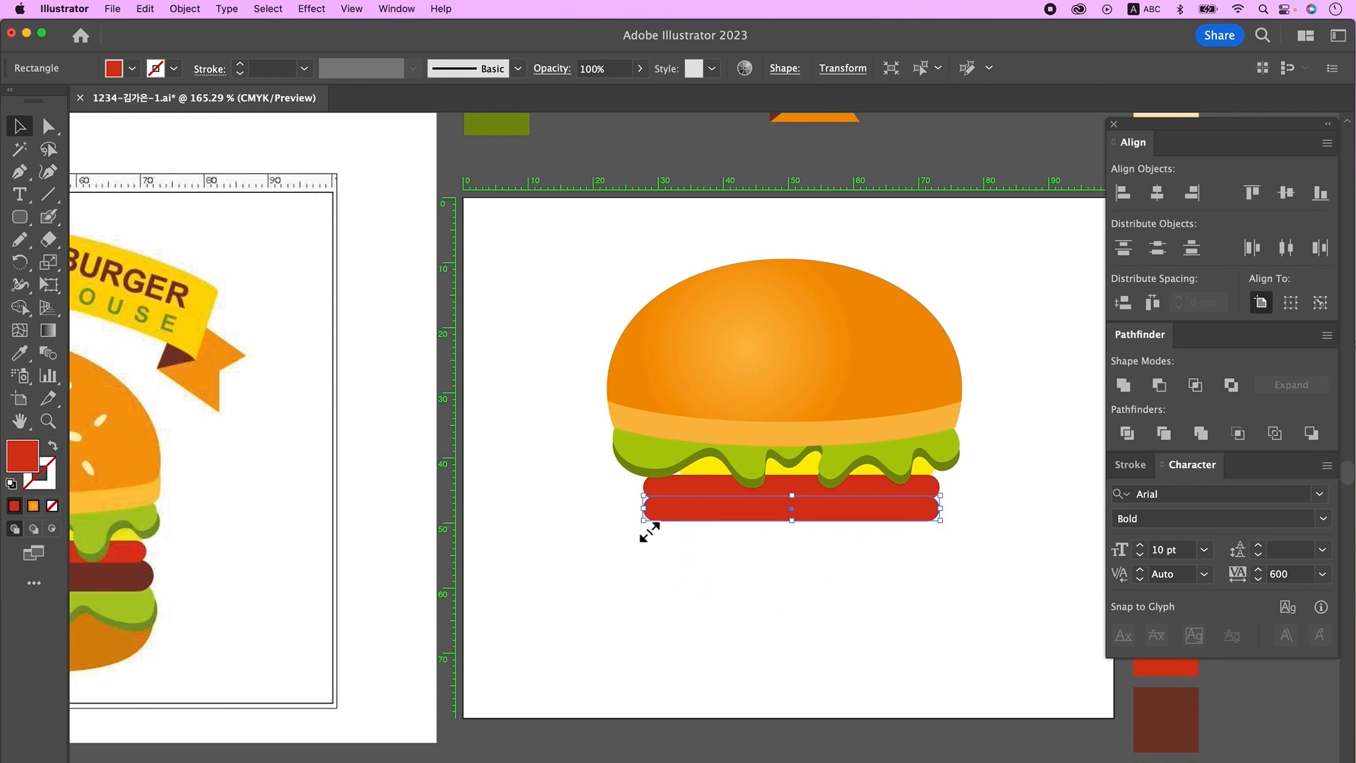
{"action": "left_click_drag", "start_coordinate": [653, 527], "coordinate": [621, 535]}
{"action": "mouse_move", "coordinate": [940, 514]}
{"action": "left_mouse_down"}
{"action": "mouse_move", "coordinate": [948, 500]}
{"action": "mouse_move", "coordinate": [956, 515]}
{"action": "left_mouse_up"}
{"action": "key", "text": "super+shift+a"}
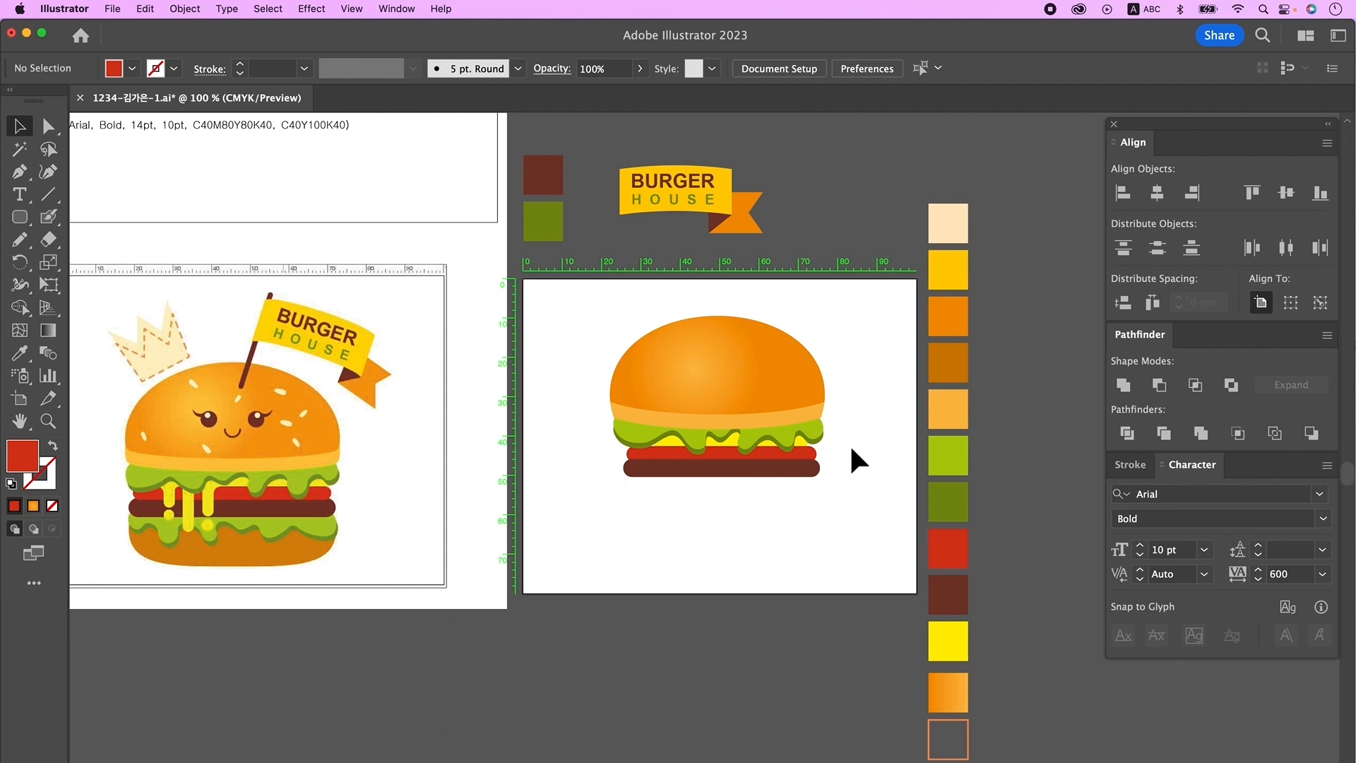
Place a copy of the lettuce group under the brown patty, reflected across the vertical axis and sent to the back.
{"action": "left_click", "coordinate": [822, 441]}
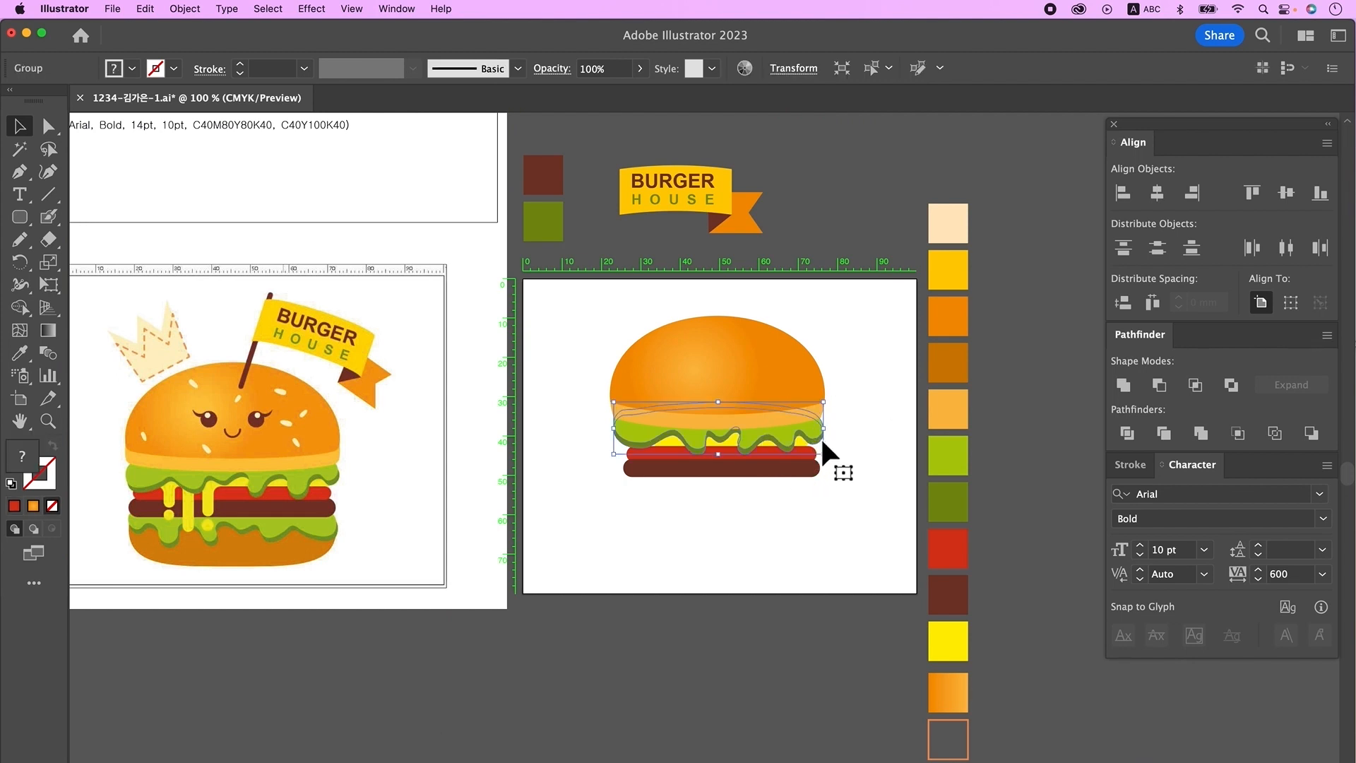
{"action": "left_click_drag", "start_coordinate": [818, 438], "coordinate": [824, 493]}
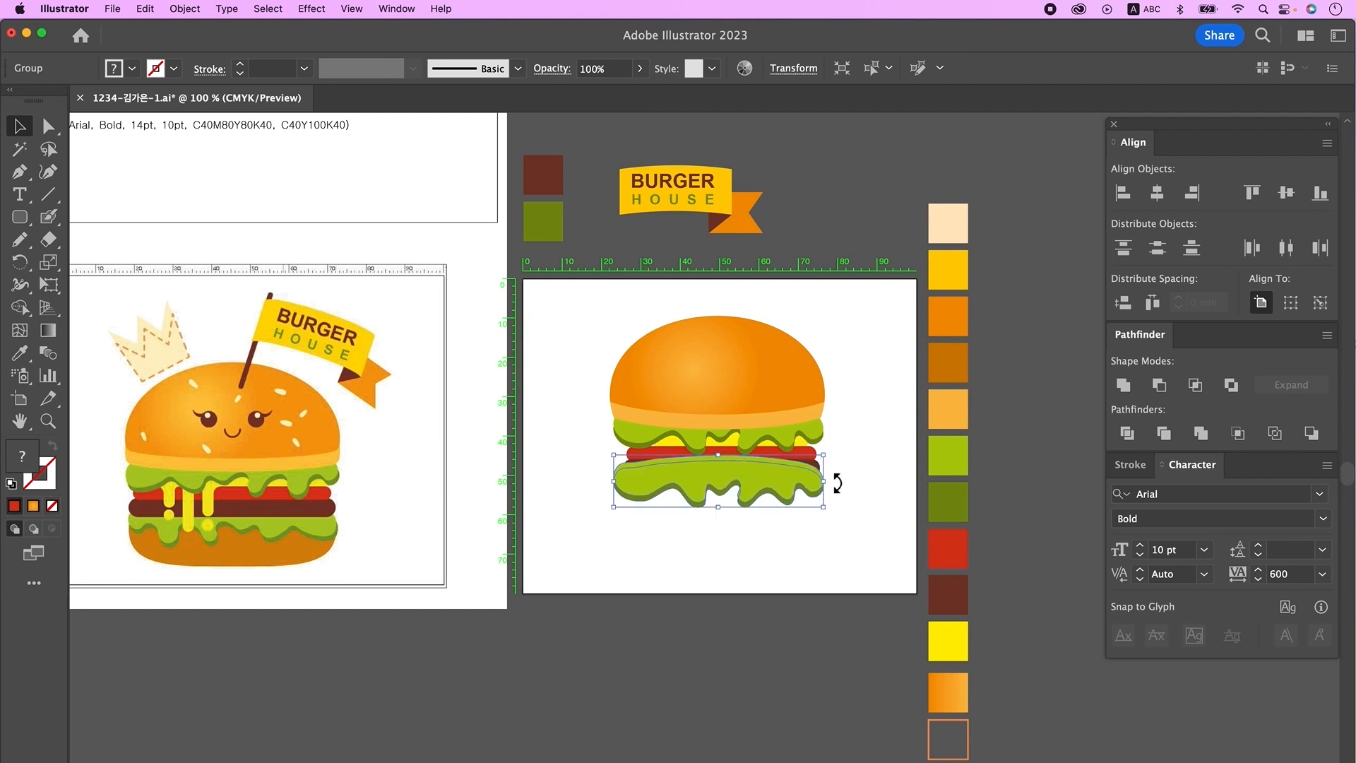
{"action": "left_click", "coordinate": [18, 262]}
{"action": "left_click_drag", "start_coordinate": [18, 265], "coordinate": [90, 293]}
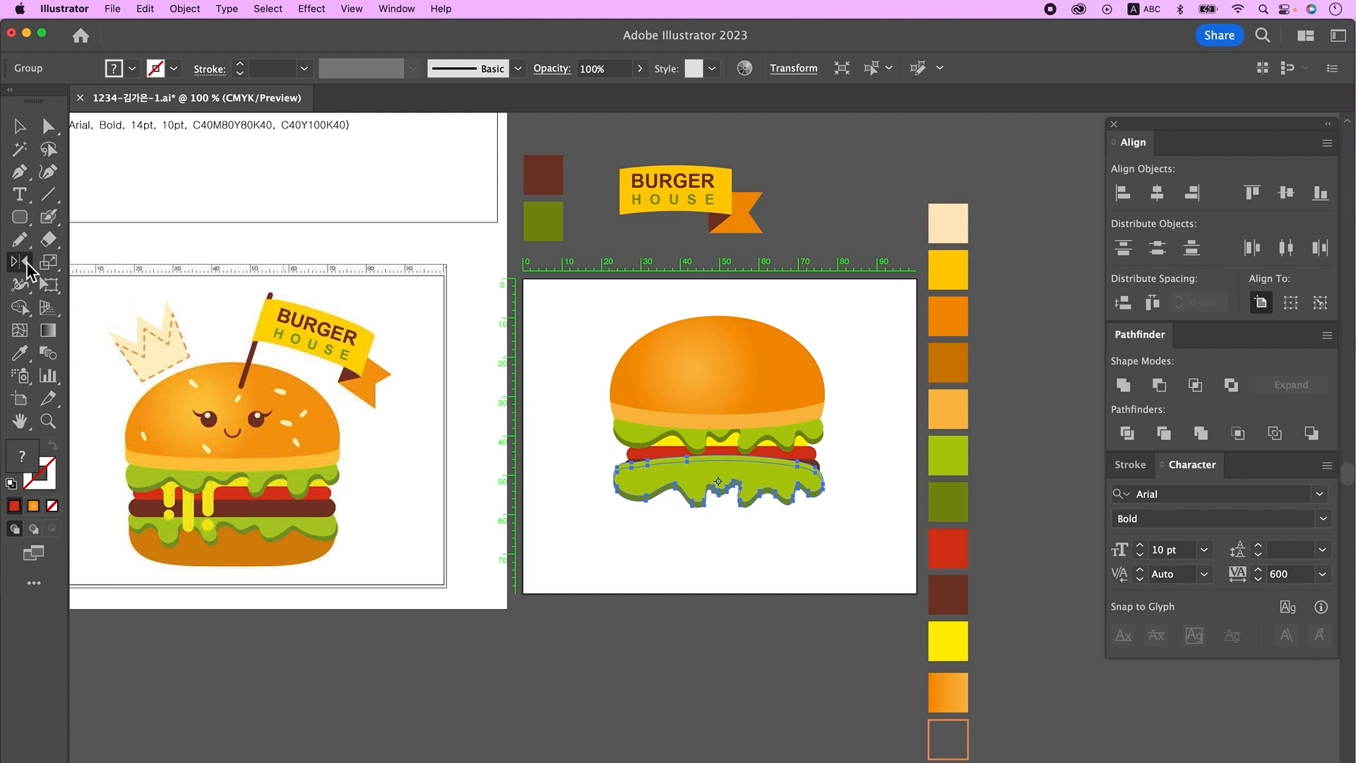
{"action": "double_click", "coordinate": [21, 264]}
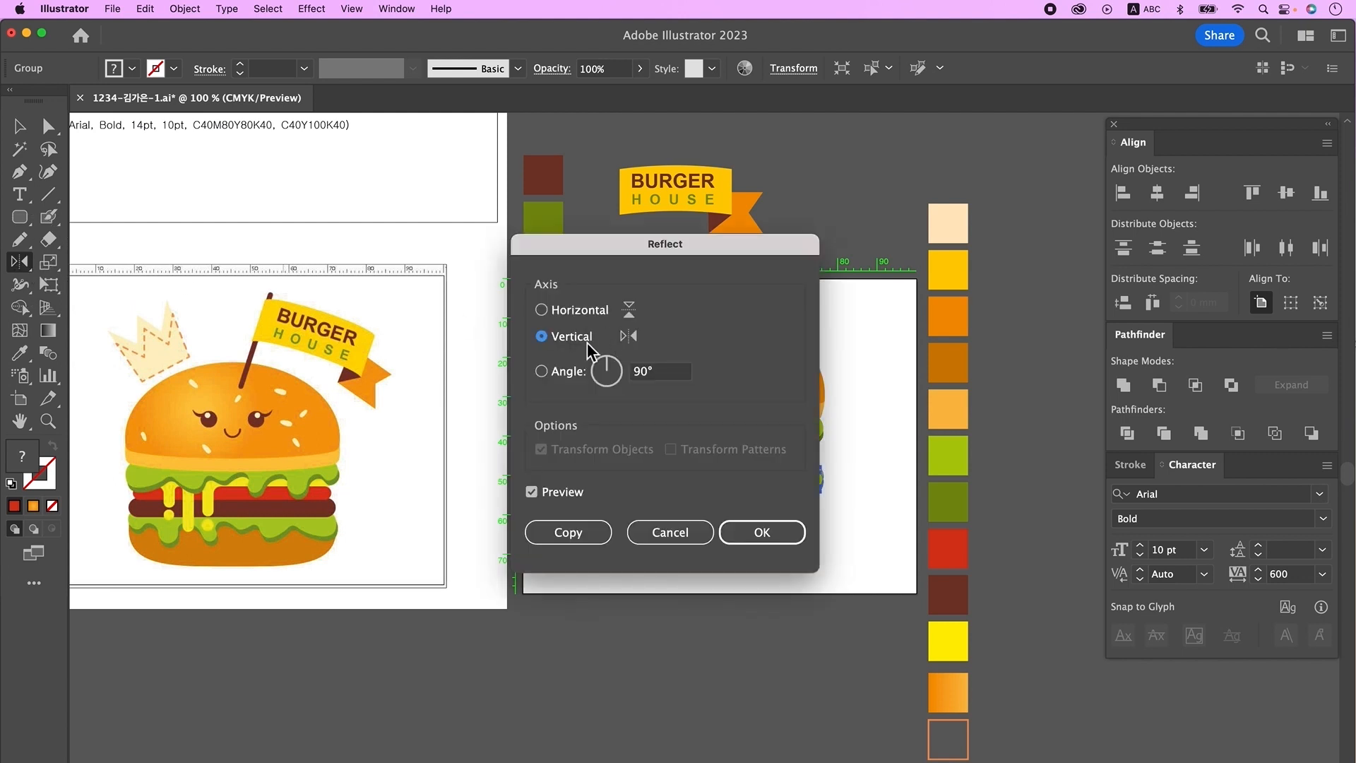
{"action": "left_click", "coordinate": [784, 535]}
{"action": "left_click", "coordinate": [20, 126]}
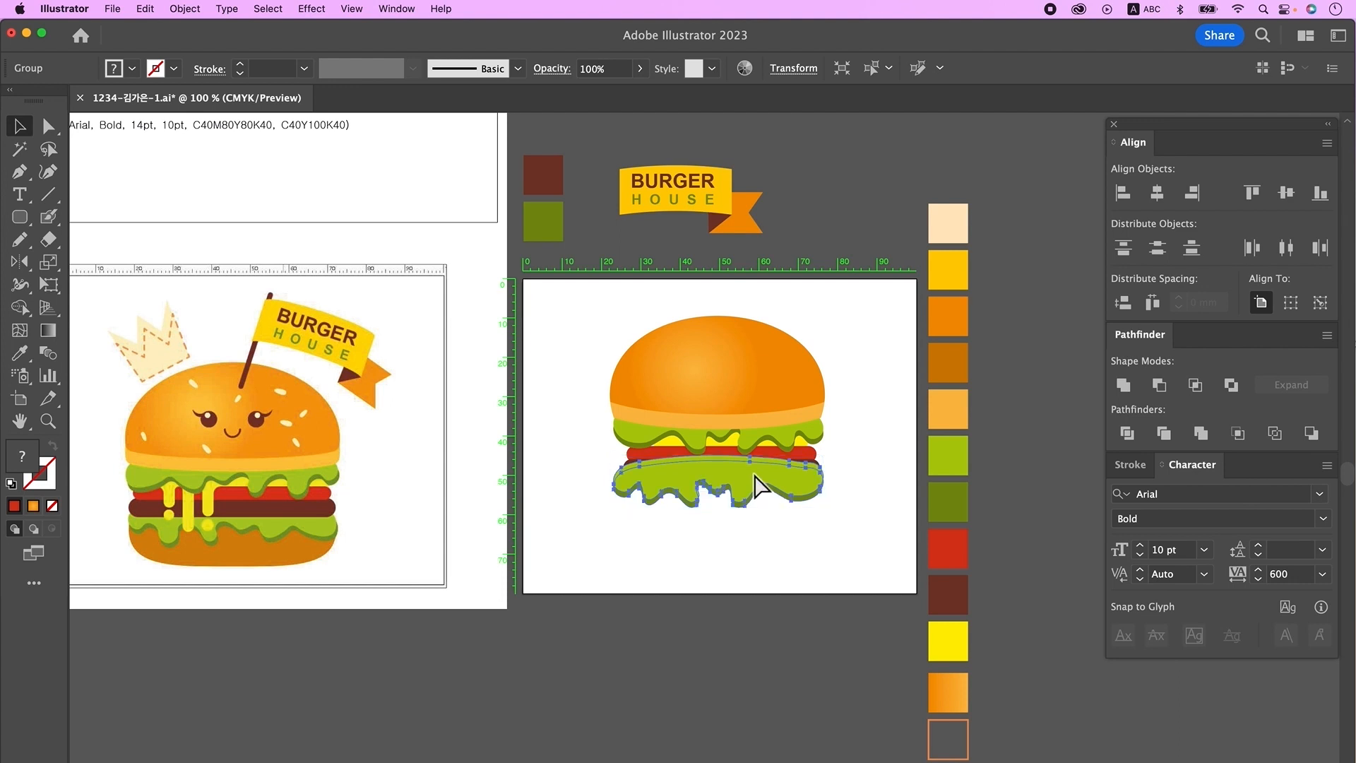
{"action": "key", "text": "super+shift+["}
Draw an ellipse about 51 mm wide and 19 mm high below the lower lettuce with the default fill and stroke.
{"action": "left_click", "coordinate": [30, 216]}
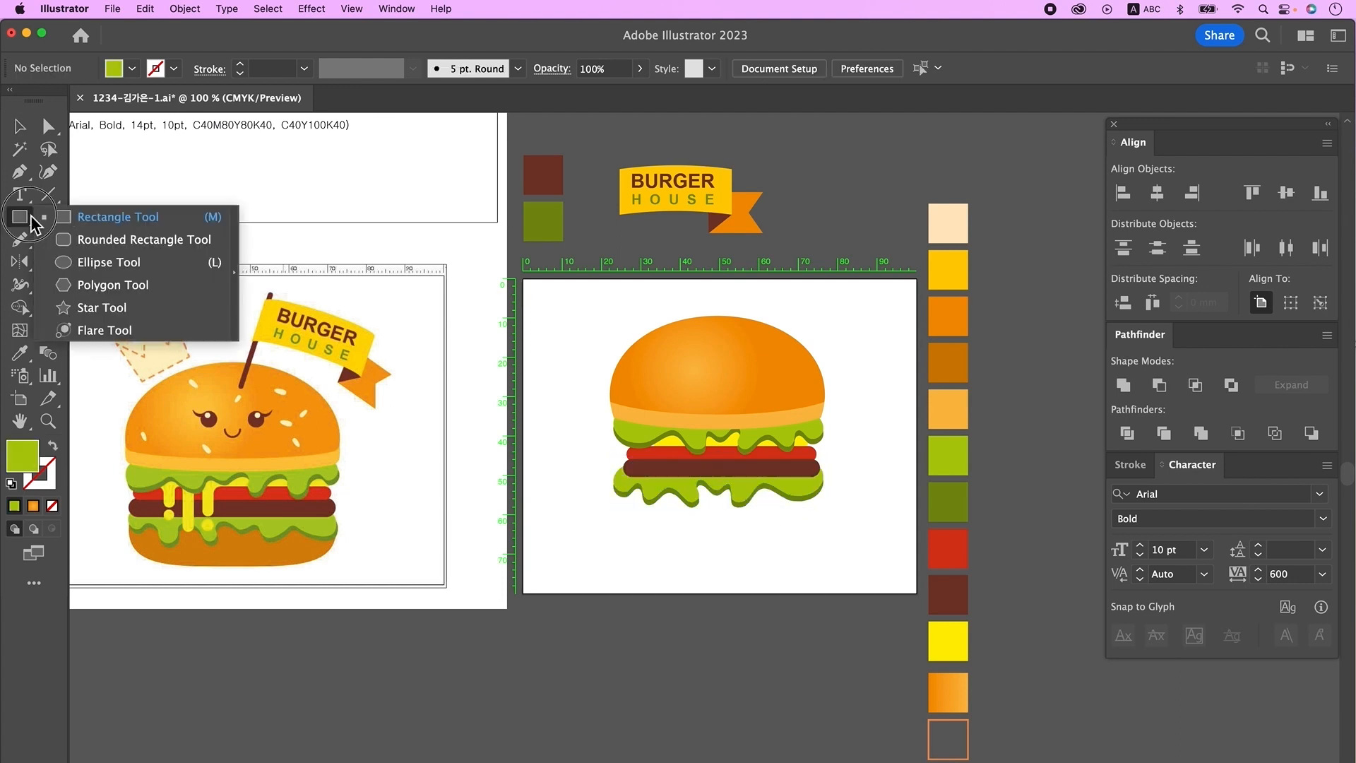
{"action": "left_click", "coordinate": [106, 262]}
{"action": "key", "text": "d"}
{"action": "mouse_move", "coordinate": [629, 512]}
{"action": "left_mouse_down"}
{"action": "mouse_move", "coordinate": [666, 563]}
{"action": "mouse_move", "coordinate": [830, 587]}
{"action": "left_mouse_up"}
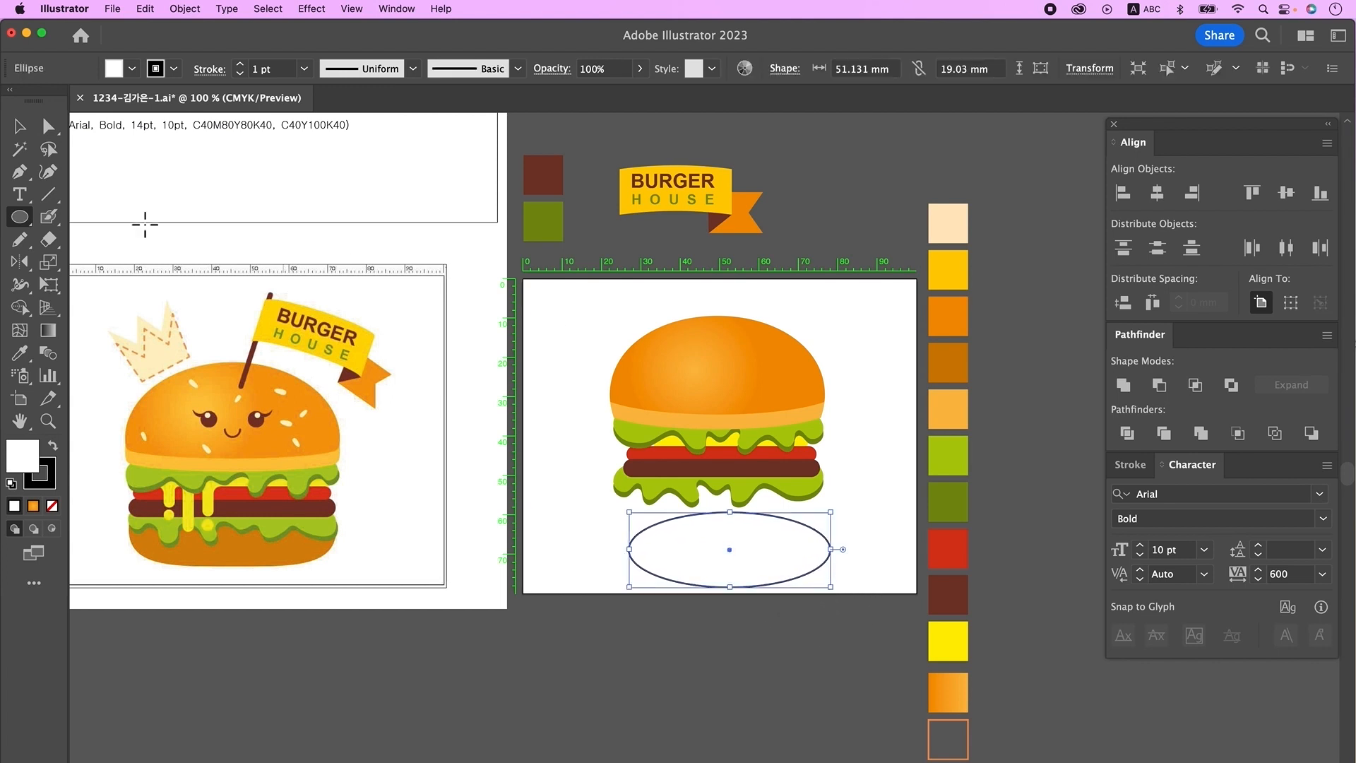
Flatten the ellipse's underside by moving its bottom anchor point up about 2 mm.
{"action": "left_click", "coordinate": [49, 126]}
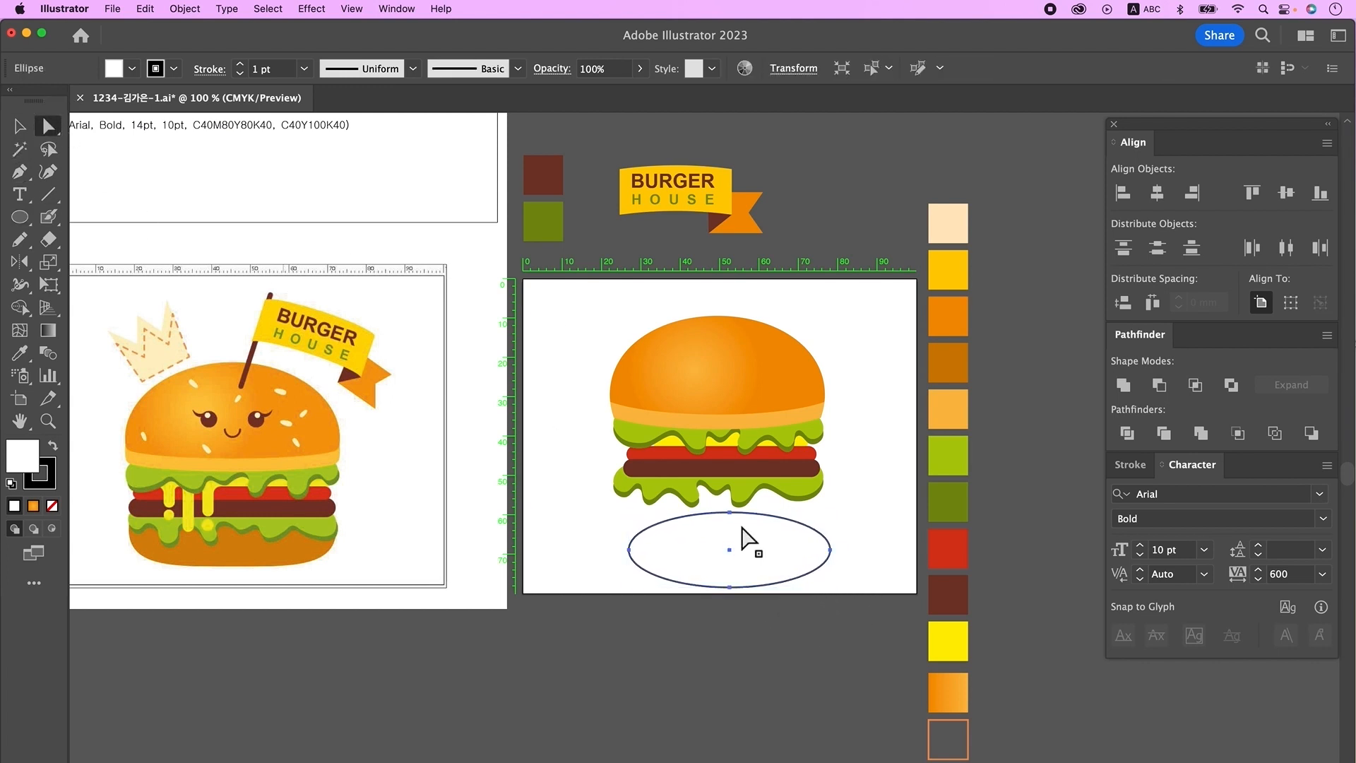
{"action": "left_click", "coordinate": [705, 591]}
{"action": "left_click", "coordinate": [729, 588]}
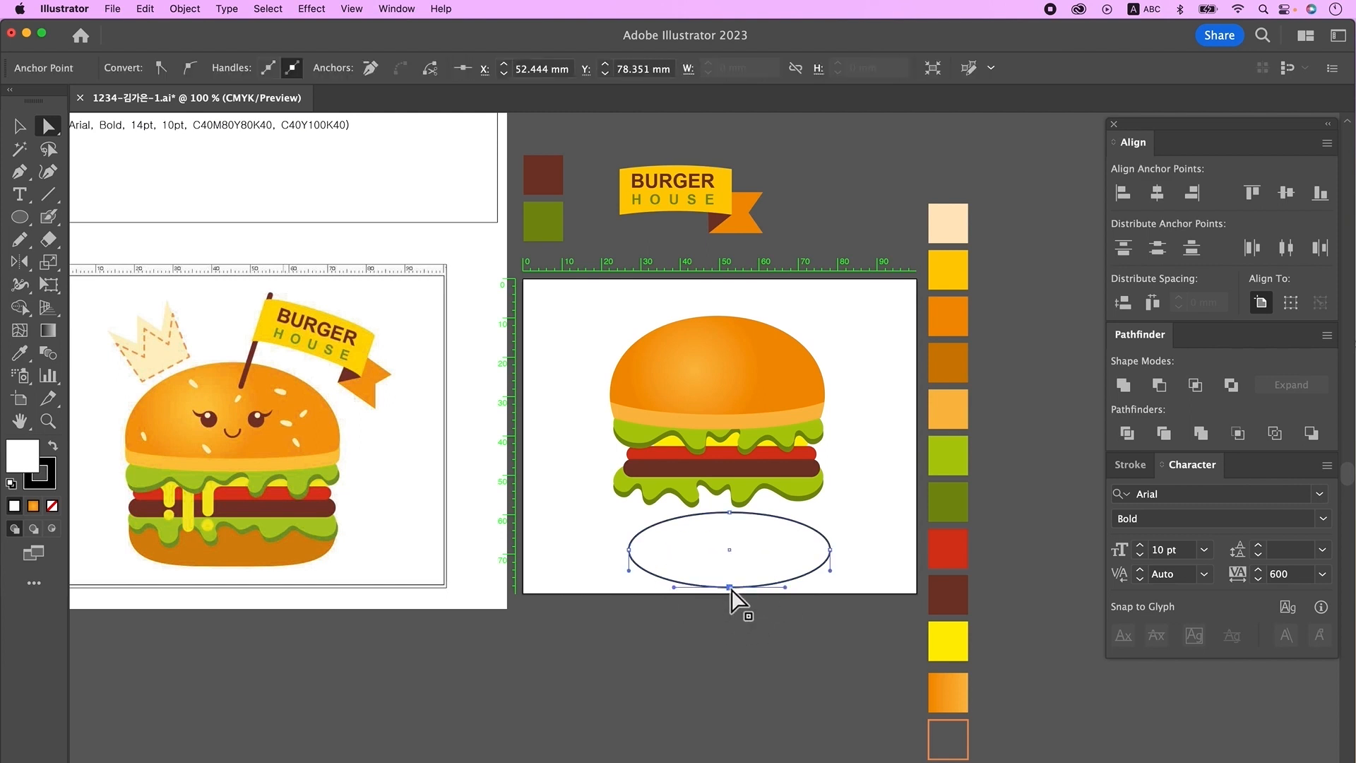
{"action": "key", "text": "Up"}
{"action": "key", "text": "Up"}
{"action": "key", "text": "Up"}
{"action": "key", "text": "Up"}
{"action": "key", "text": "Up"}
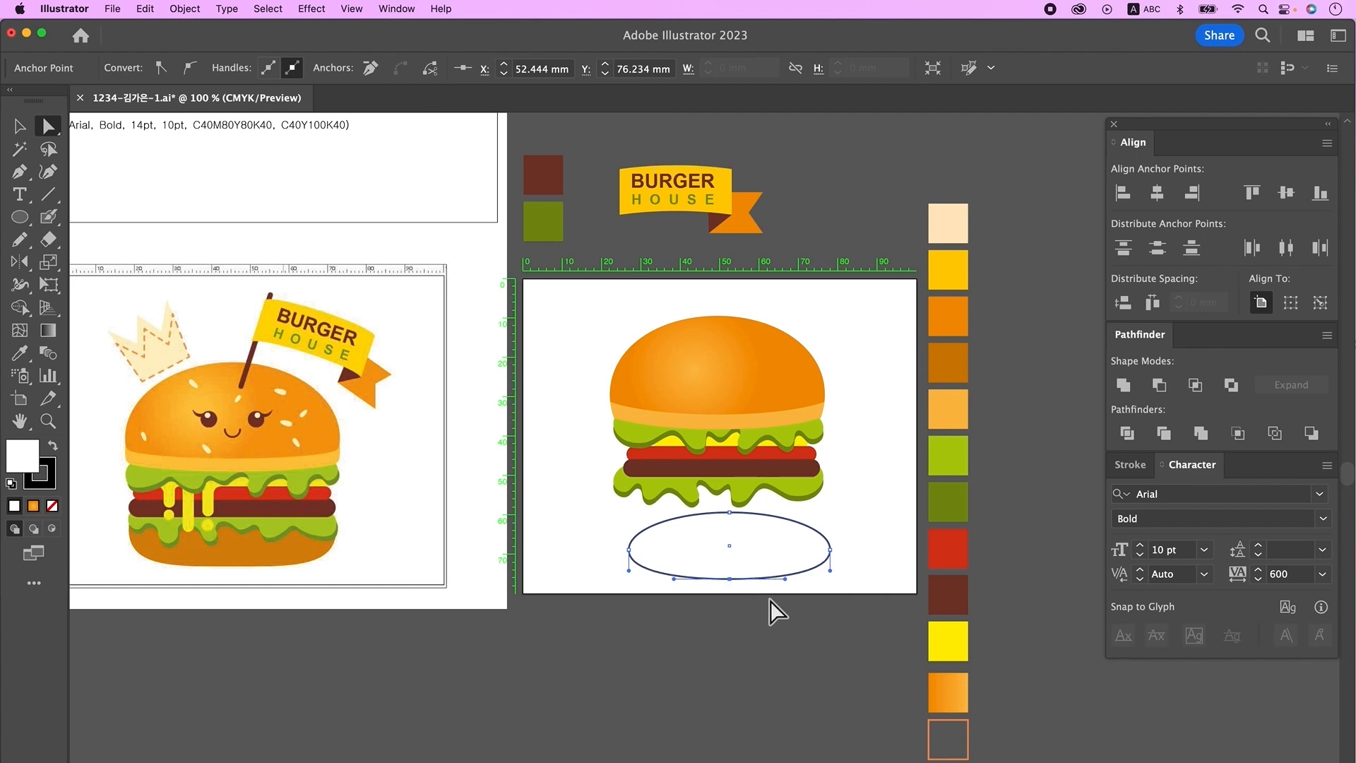
Nudge the ellipse's left and right anchor points inward by about 1.8 mm each.
{"action": "left_click_drag", "start_coordinate": [606, 527], "coordinate": [646, 568]}
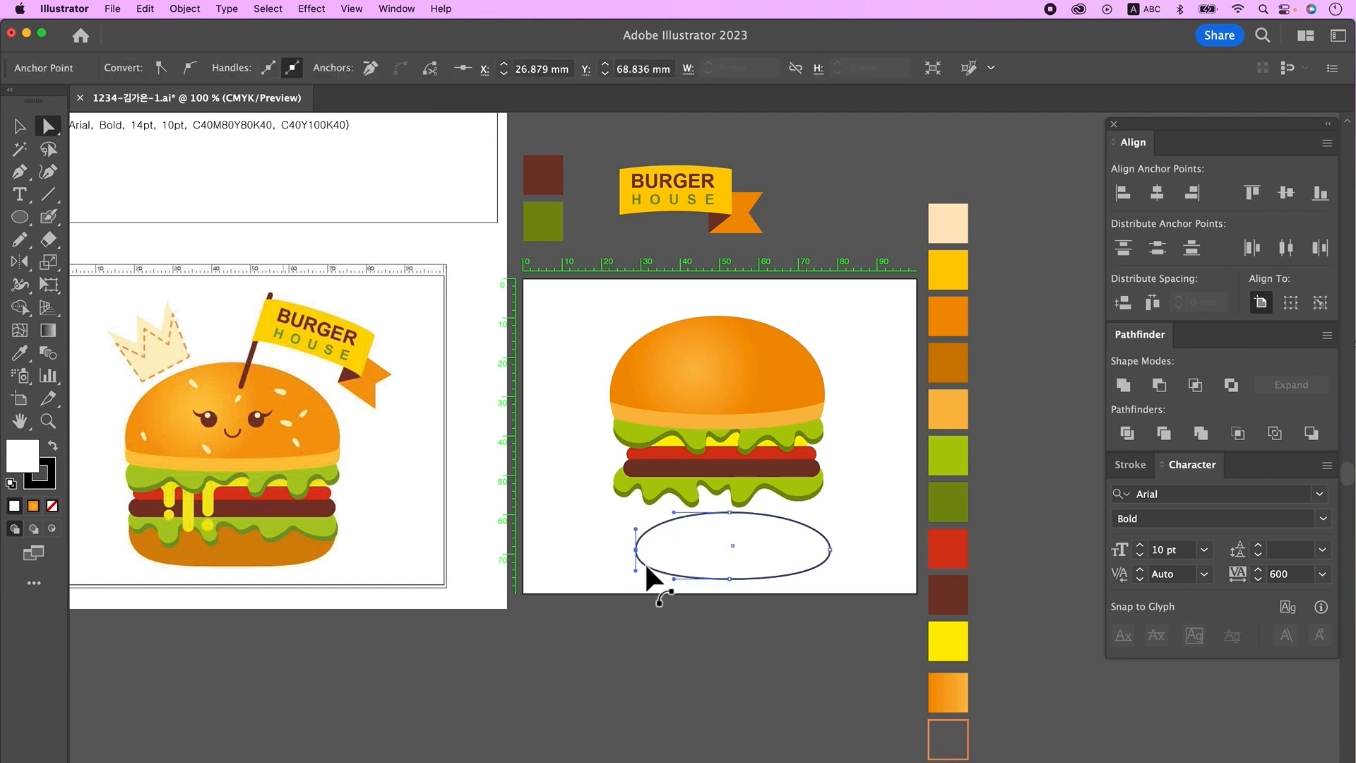
{"action": "left_click_drag", "start_coordinate": [856, 578], "coordinate": [809, 531]}
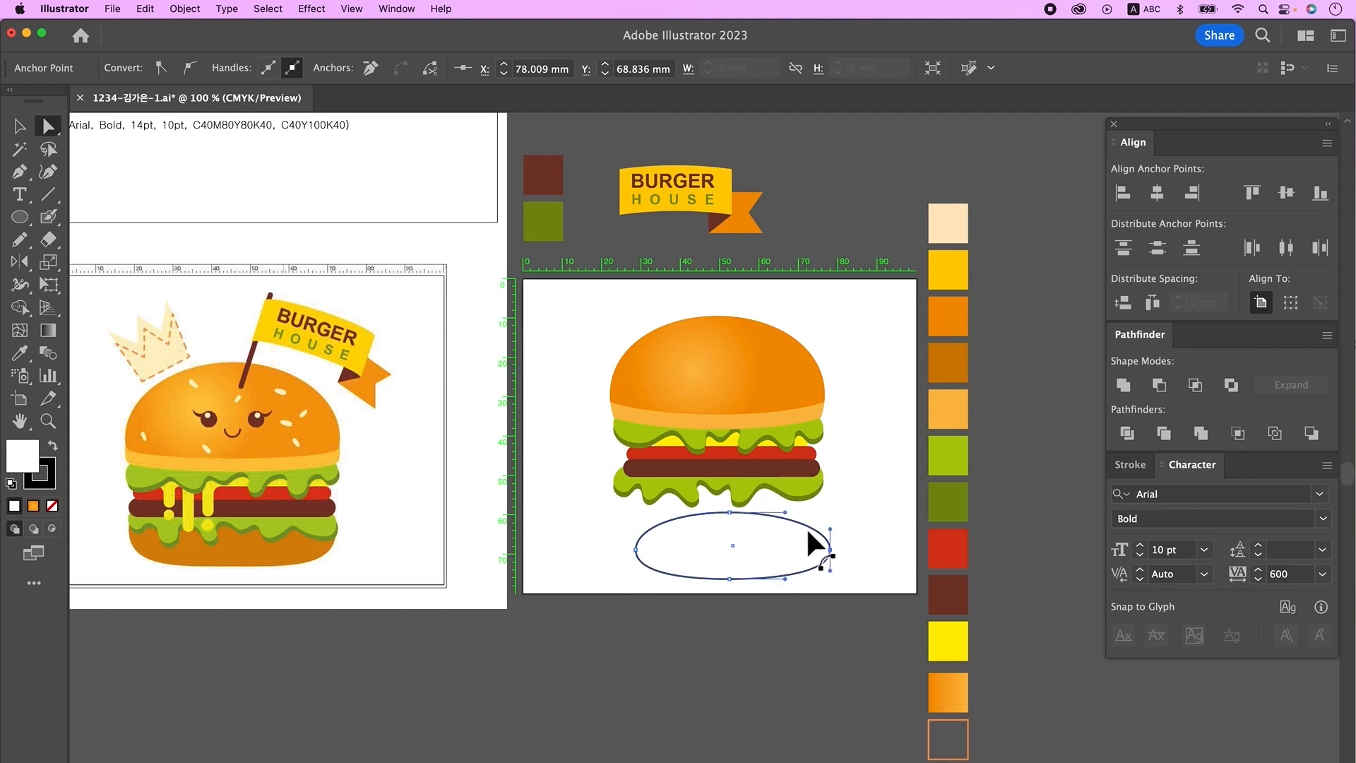
{"action": "key", "text": "Left"}
{"action": "key", "text": "Left"}
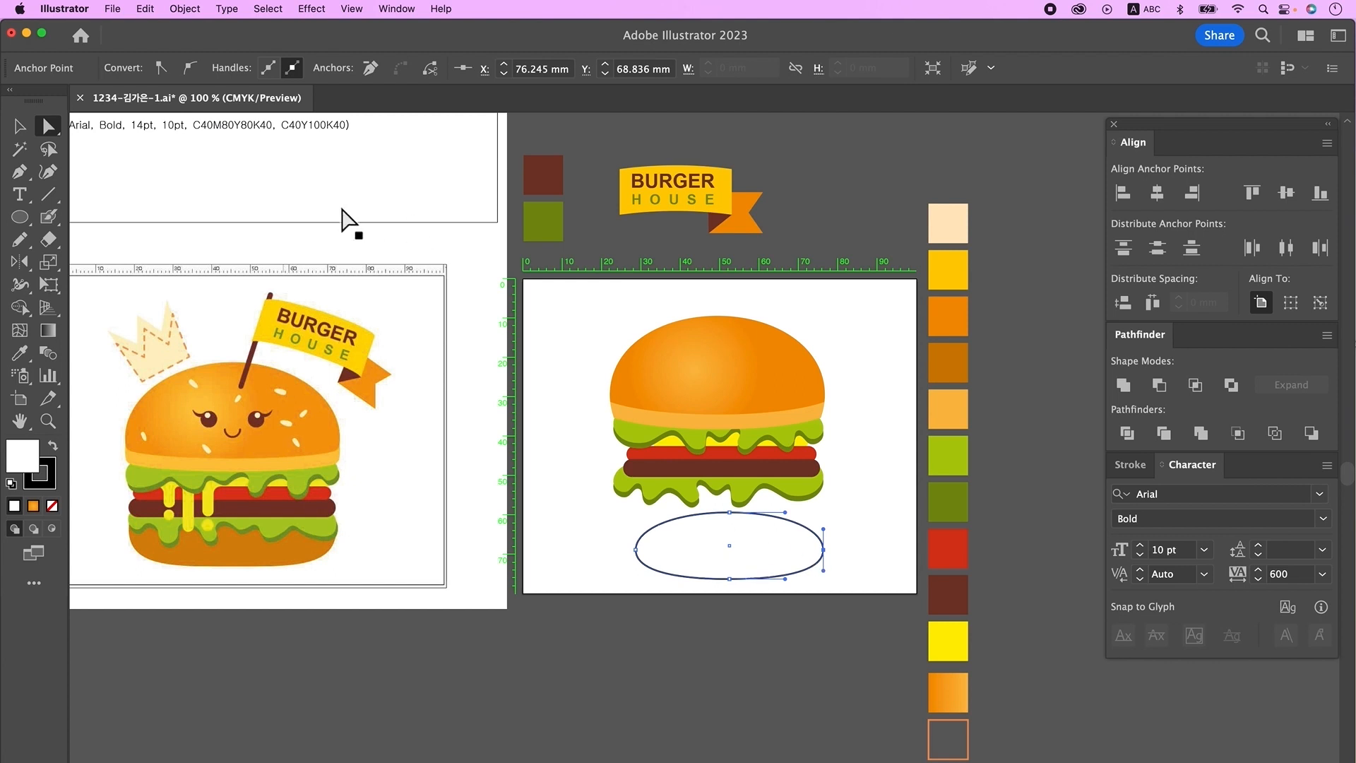
Fill the ellipse with the dark orange-brown swatch color, fit it behind the lower lettuce as the bottom bun and widen it to about 53 mm.
{"action": "left_click", "coordinate": [25, 352]}
{"action": "left_click", "coordinate": [954, 374]}
{"action": "left_click", "coordinate": [19, 126]}
{"action": "left_click_drag", "start_coordinate": [779, 563], "coordinate": [777, 532]}
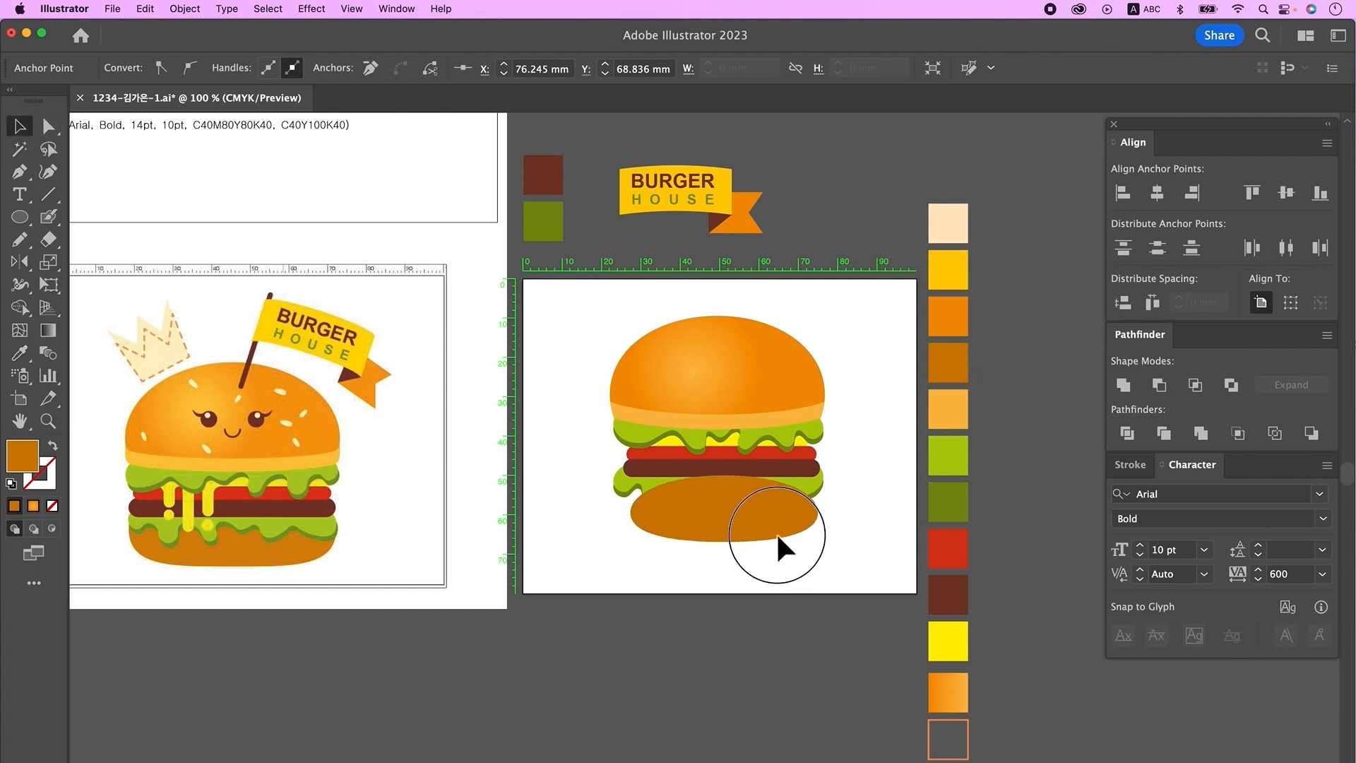
{"action": "key", "text": "super+bracketleft"}
{"action": "key", "text": "super+bracketleft"}
{"action": "left_click_drag", "start_coordinate": [616, 500], "coordinate": [616, 501]}
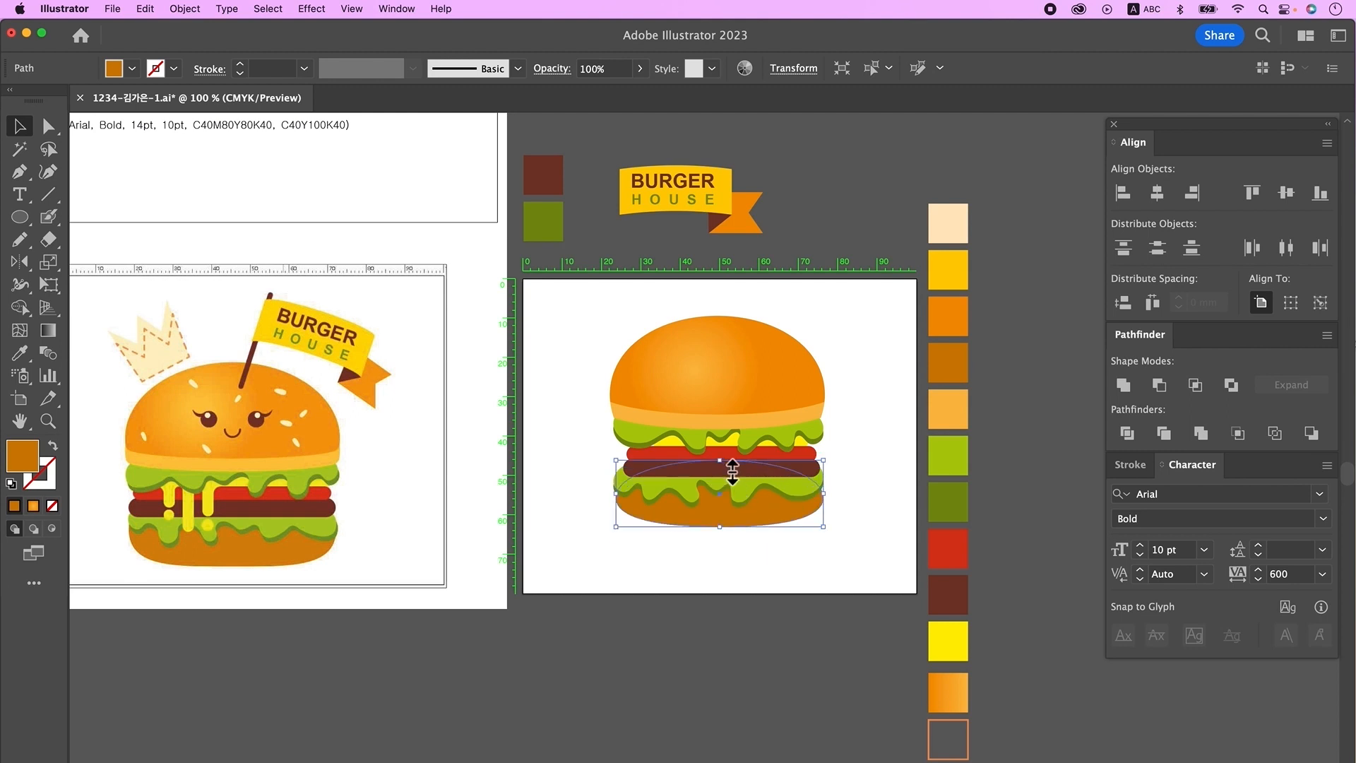
{"action": "left_click", "coordinate": [783, 650]}
Paint yellow sauce drips with round dots over the fillings using the Paintbrush with the 5 pt. Round brush and a 1 pt stroke.
{"action": "scroll", "coordinate": [696, 513], "scroll_direction": "up", "scroll_amount": 1}
{"action": "left_click", "coordinate": [48, 217]}
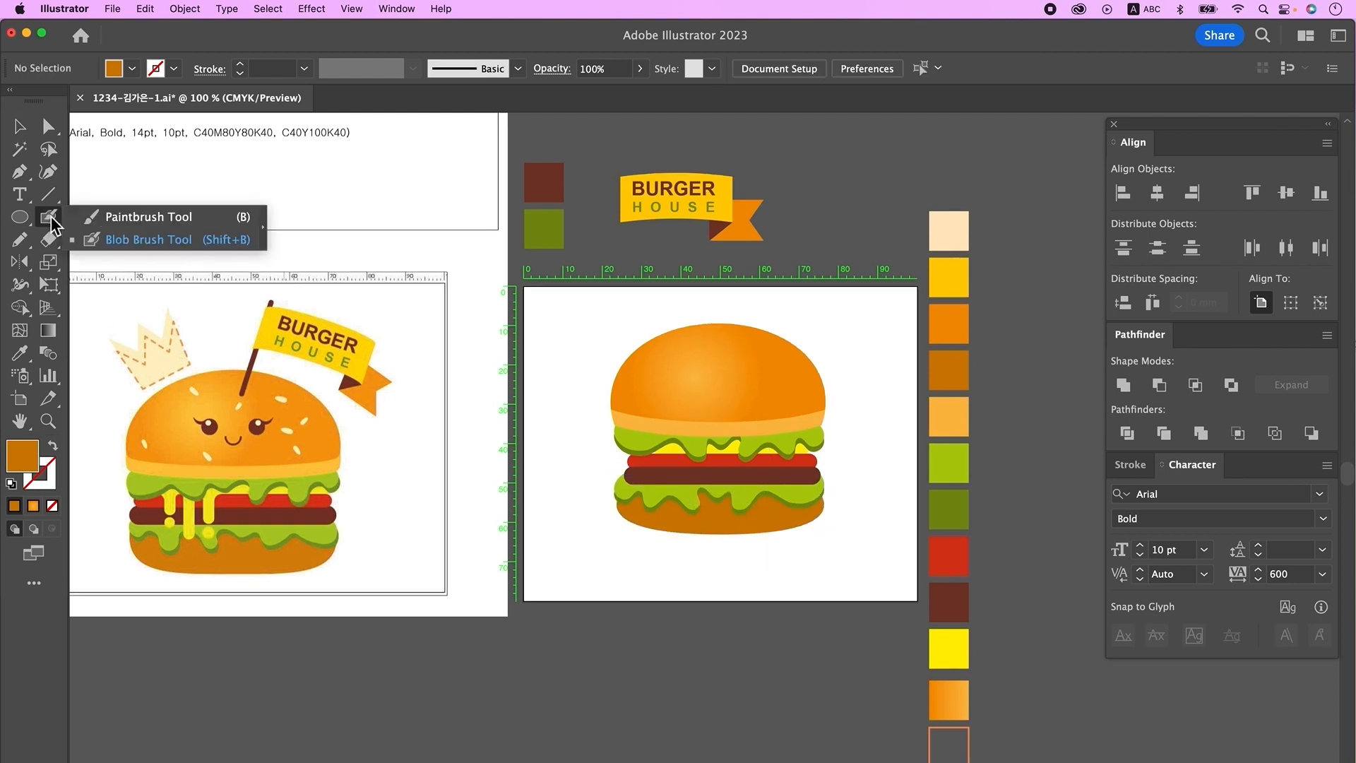
{"action": "left_click", "coordinate": [100, 219]}
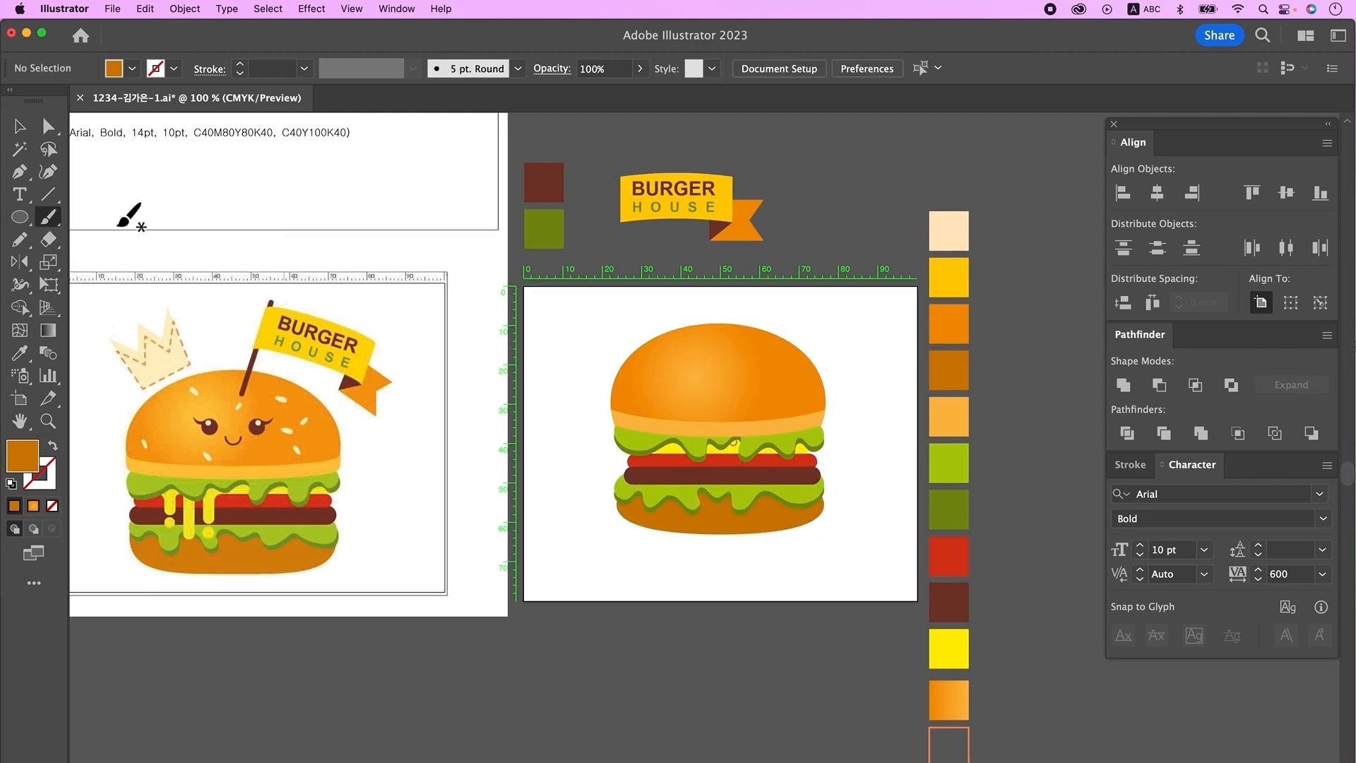
{"action": "left_click", "coordinate": [953, 279], "text": "super"}
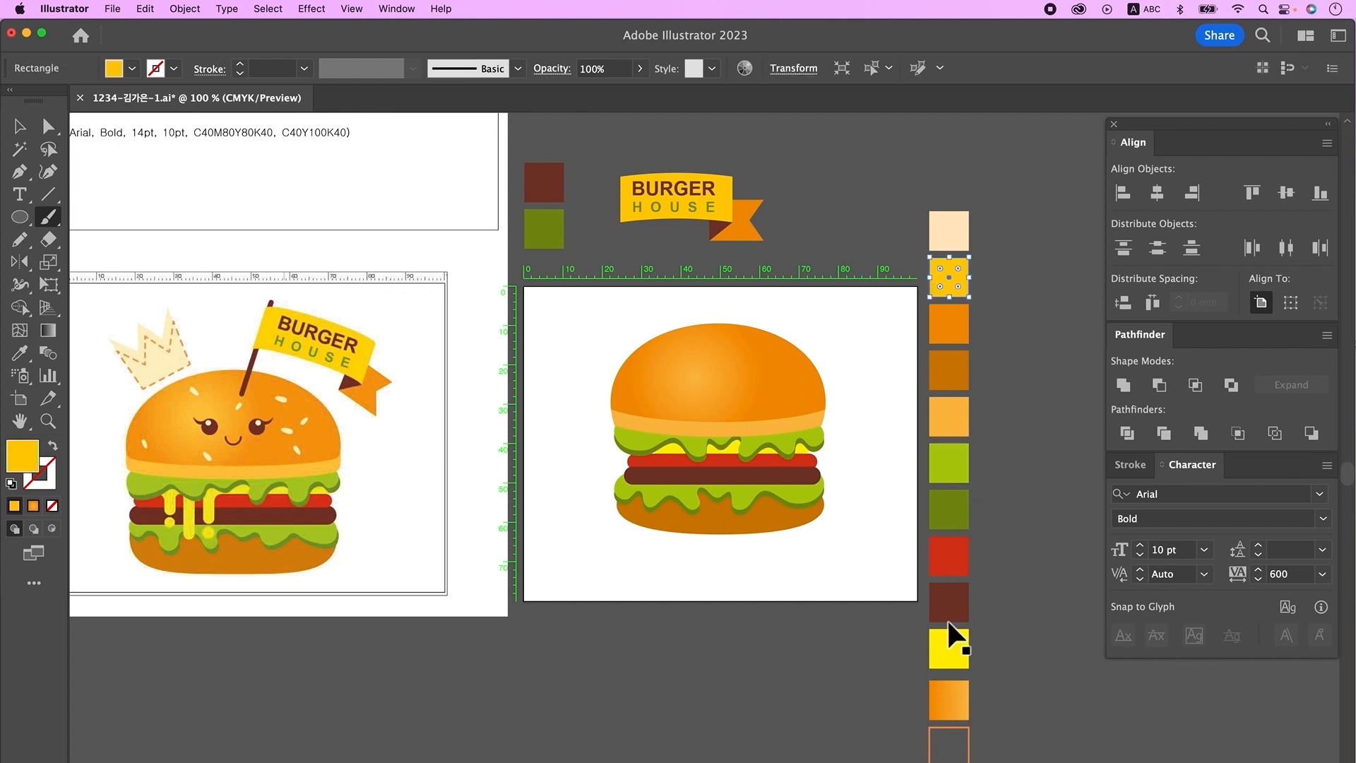
{"action": "left_click", "coordinate": [949, 647], "text": "super"}
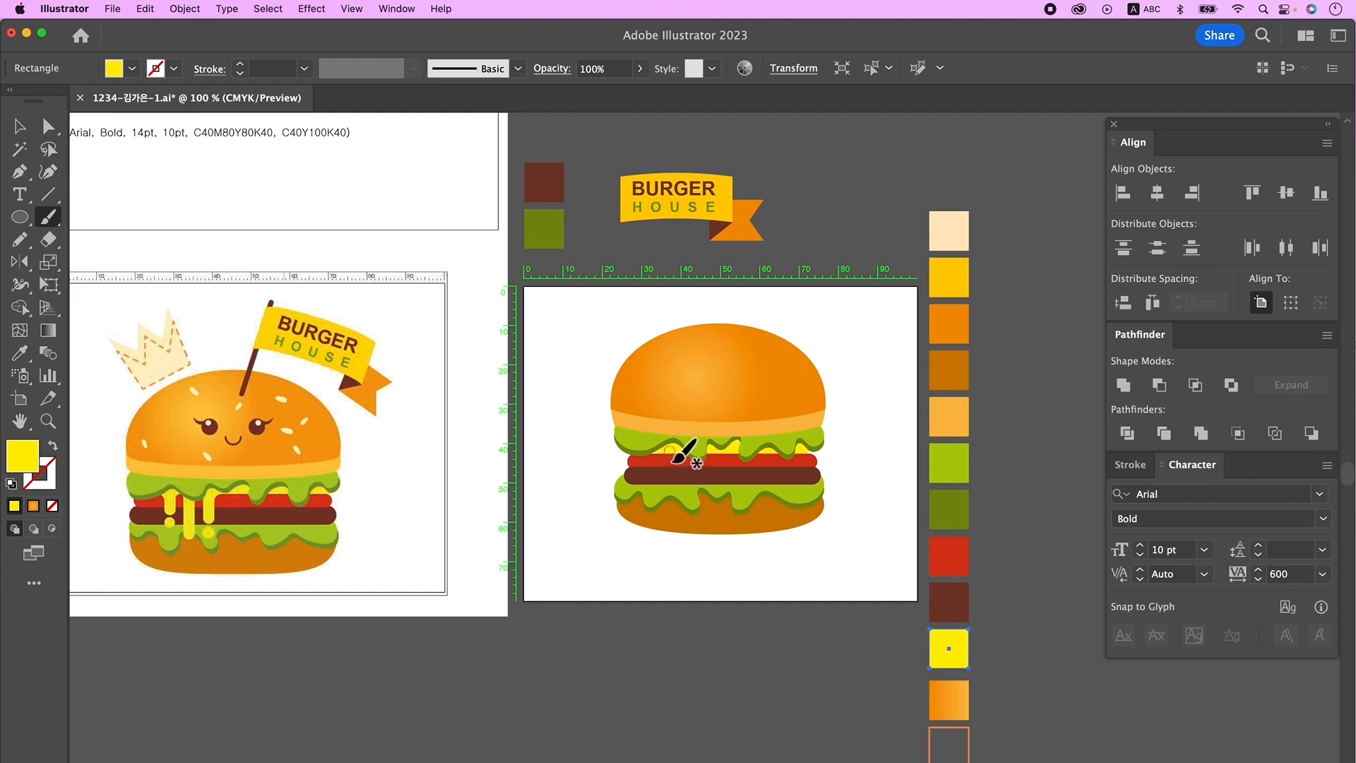
{"action": "left_click_drag", "start_coordinate": [670, 452], "coordinate": [671, 471]}
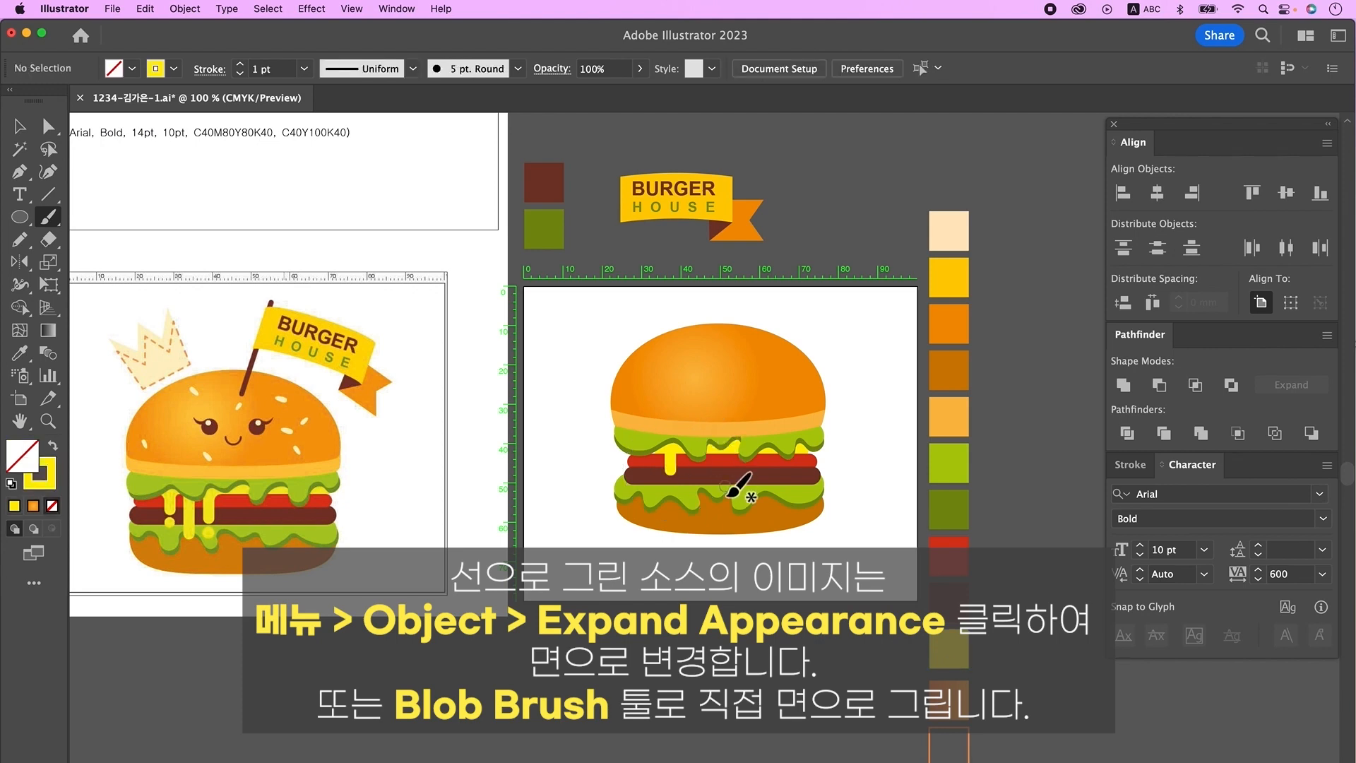
{"action": "mouse_move", "coordinate": [692, 456]}
{"action": "left_mouse_down"}
{"action": "mouse_move", "coordinate": [692, 492]}
{"action": "mouse_move", "coordinate": [710, 482]}
{"action": "mouse_move", "coordinate": [680, 450]}
{"action": "left_mouse_up"}
{"action": "left_click", "coordinate": [669, 488]}
{"action": "left_click", "coordinate": [712, 498]}
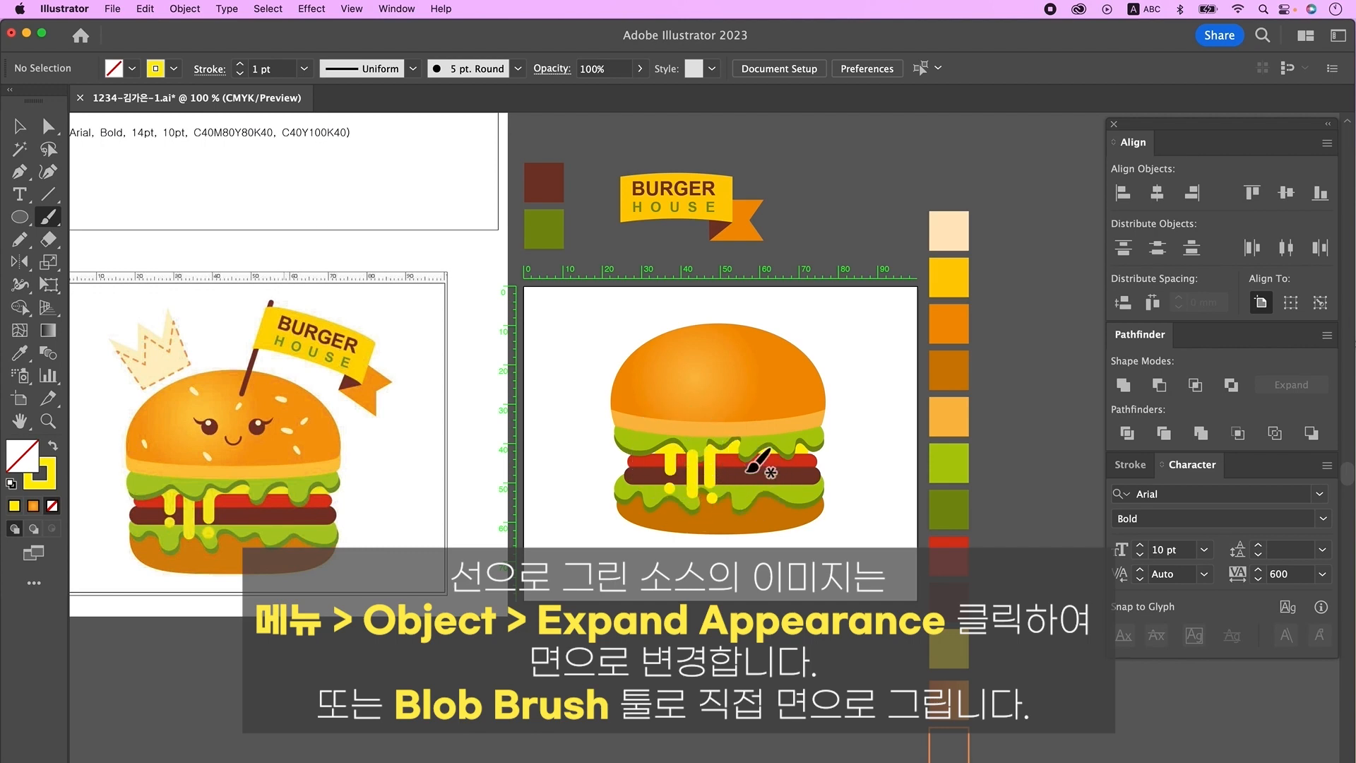
Group all the burger parts and move the group down about 10 mm on the artboard.
{"action": "left_click", "coordinate": [19, 127]}
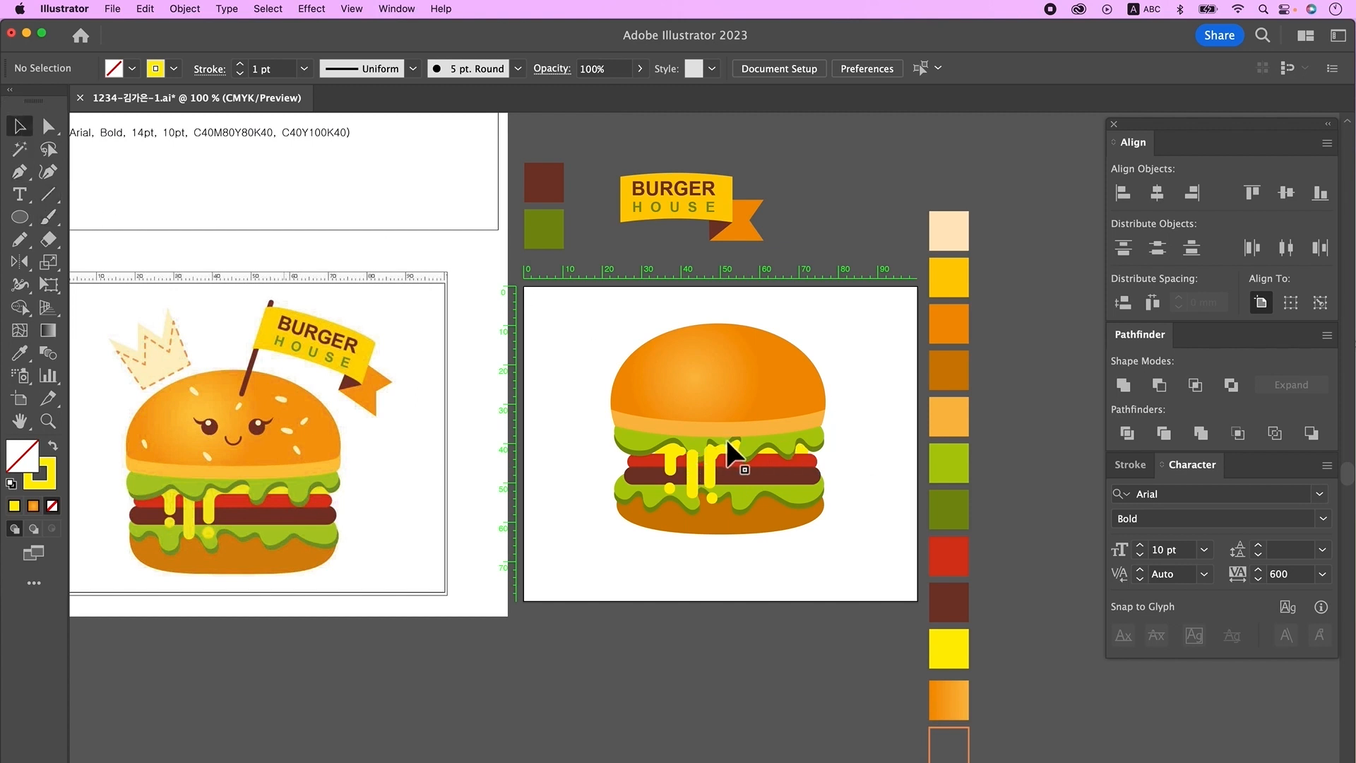
{"action": "scroll", "coordinate": [790, 406], "scroll_direction": "left", "scroll_amount": 2}
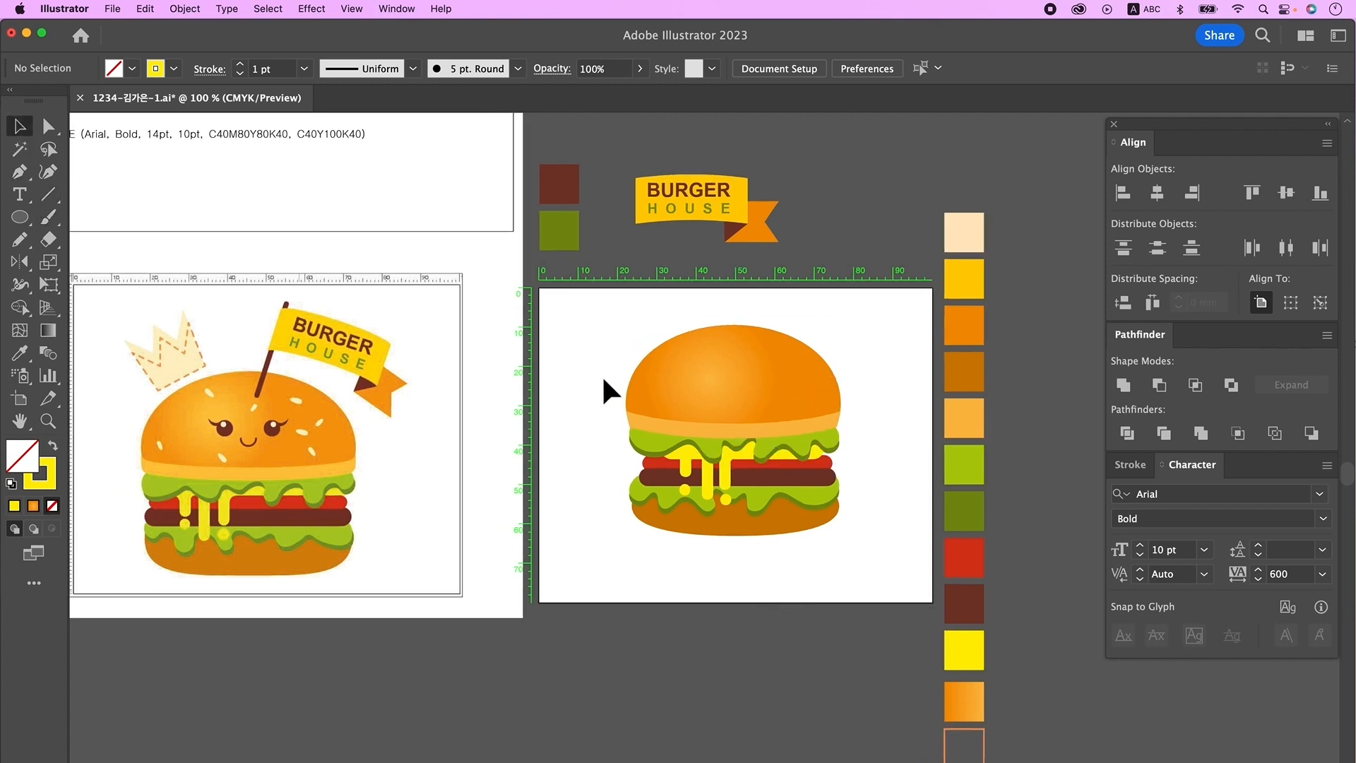
{"action": "left_click_drag", "start_coordinate": [594, 338], "coordinate": [846, 539]}
{"action": "right_click", "coordinate": [770, 476]}
{"action": "left_click_drag", "start_coordinate": [763, 495], "coordinate": [760, 529]}
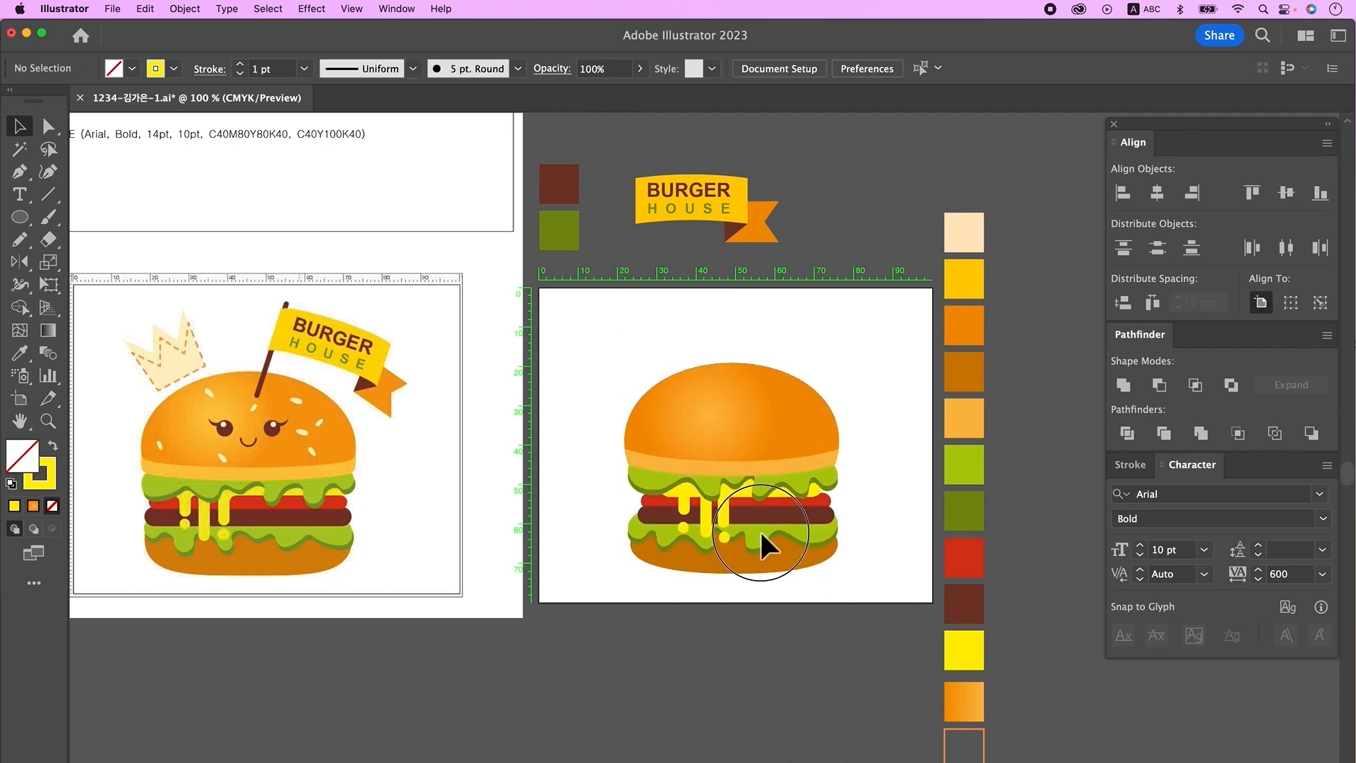
Stretch the burger group slightly outward on both sides to a width of about 57 mm.
{"action": "scroll", "coordinate": [766, 397], "scroll_direction": "left", "scroll_amount": 3}
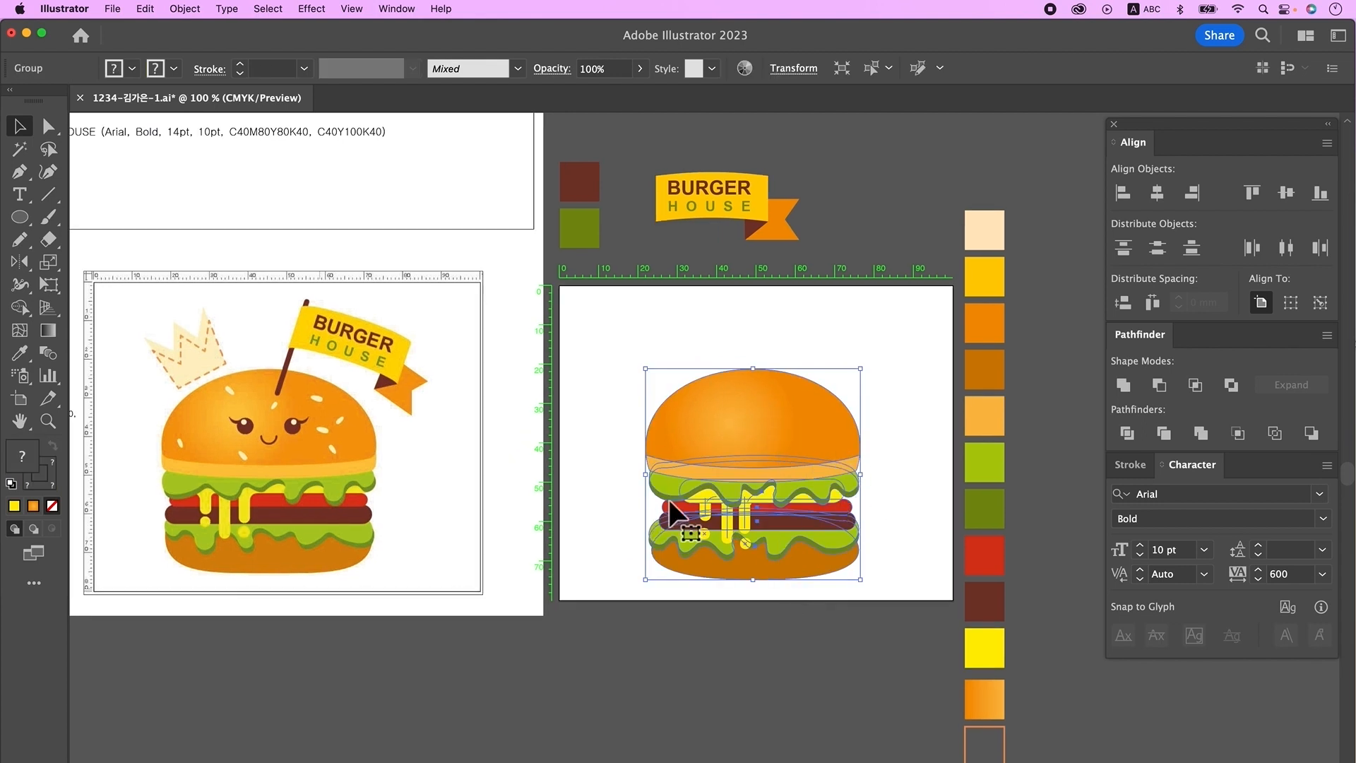
{"action": "left_click_drag", "start_coordinate": [656, 488], "coordinate": [649, 487]}
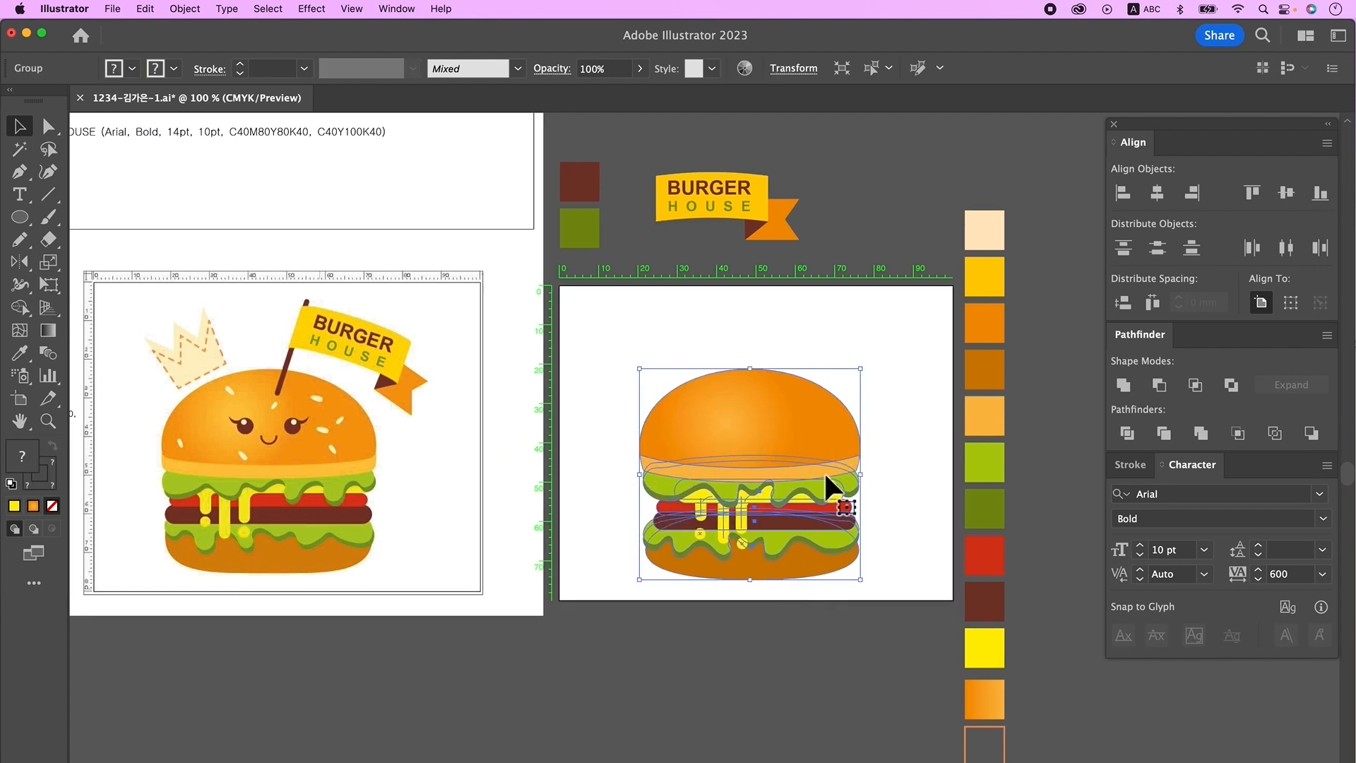
{"action": "left_click_drag", "start_coordinate": [856, 472], "coordinate": [865, 474]}
{"action": "left_click", "coordinate": [773, 633]}
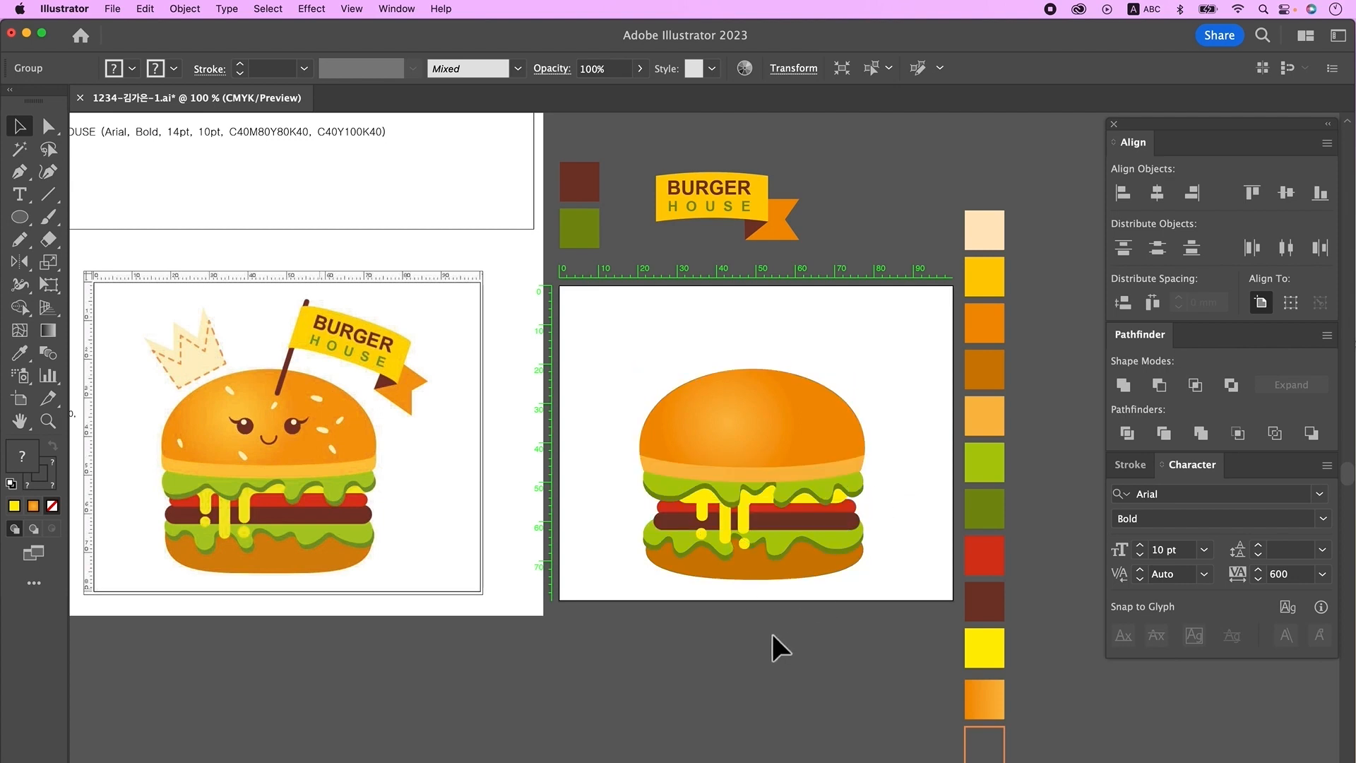
Draw a small upright ellipse, about 5 mm wide, in the artboard's upper-left area and pull its top anchor up into a seed shape.
{"action": "left_click_drag", "start_coordinate": [841, 627], "coordinate": [831, 627]}
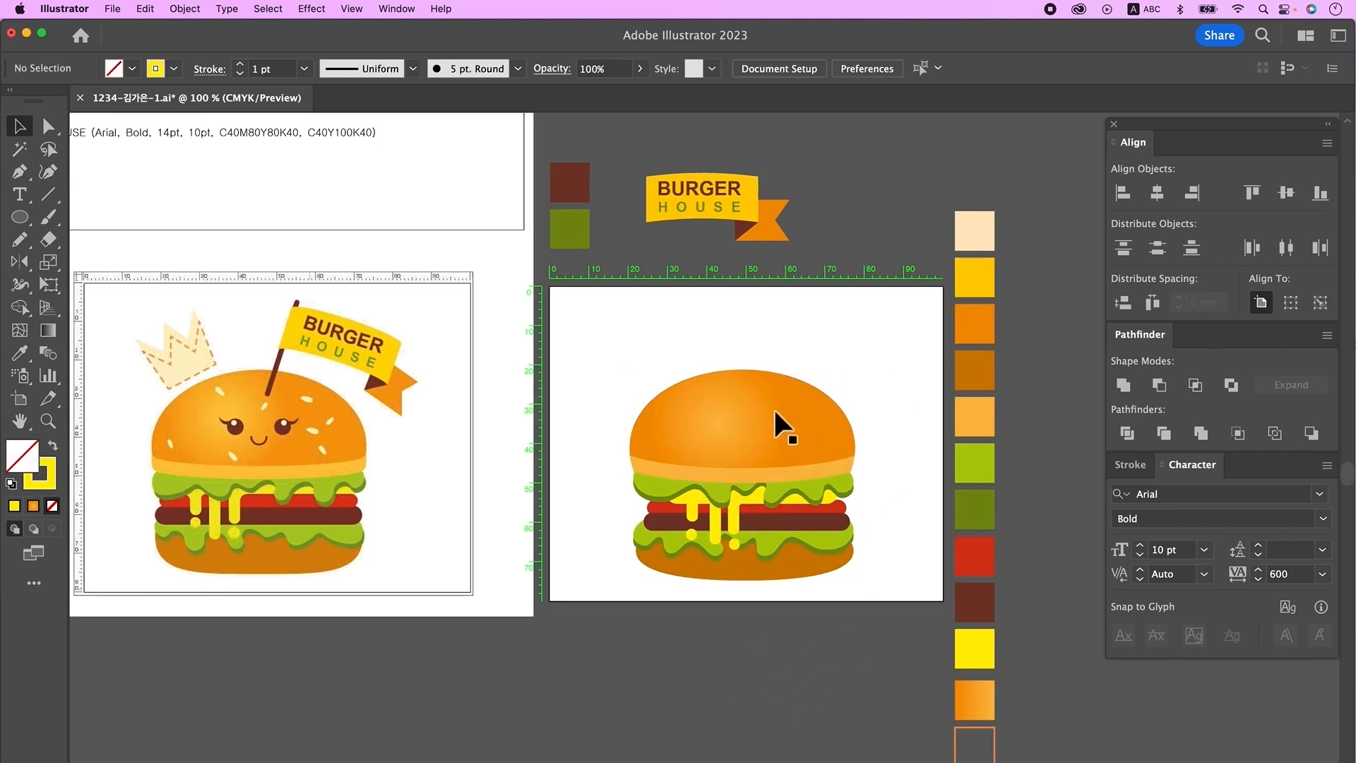
{"action": "left_click", "coordinate": [20, 217]}
{"action": "key", "text": "d"}
{"action": "left_click_drag", "start_coordinate": [586, 337], "coordinate": [613, 369]}
{"action": "left_click", "coordinate": [50, 126]}
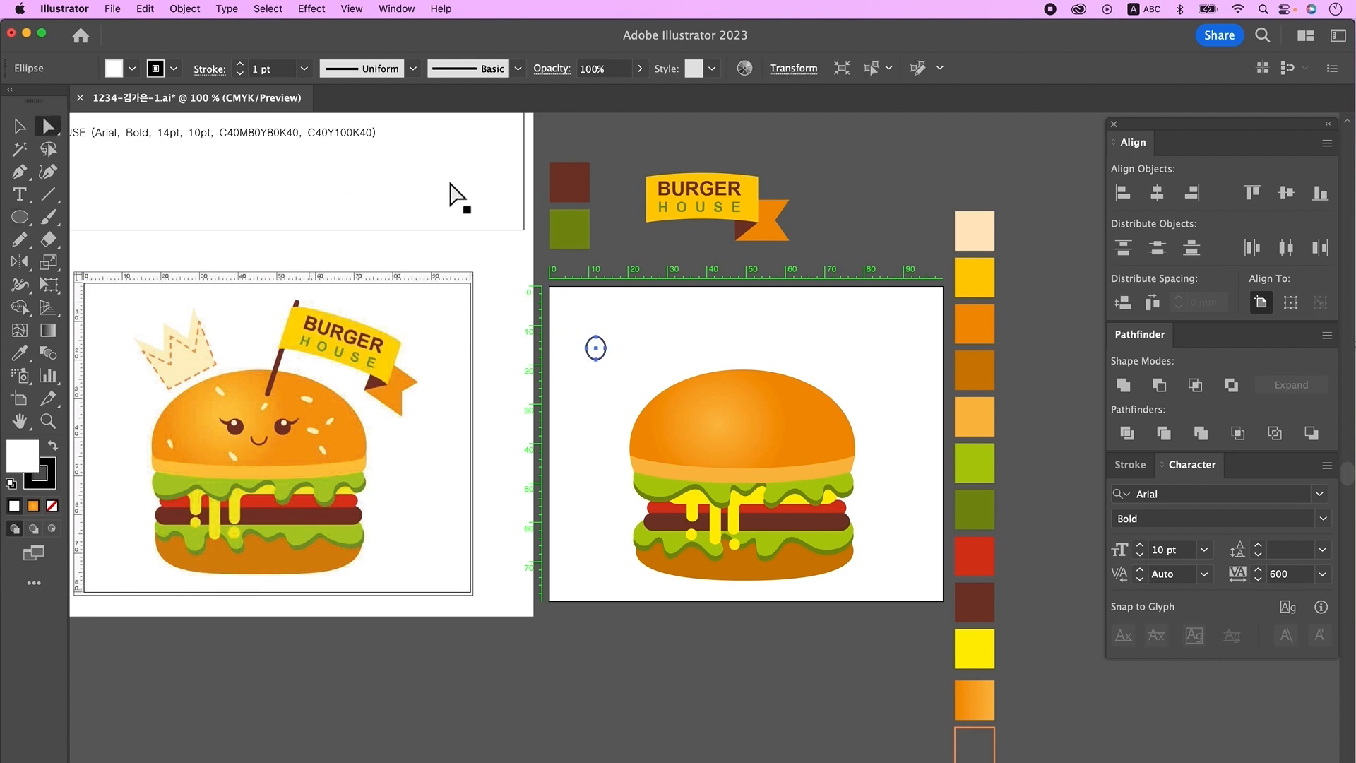
{"action": "left_click", "coordinate": [592, 345]}
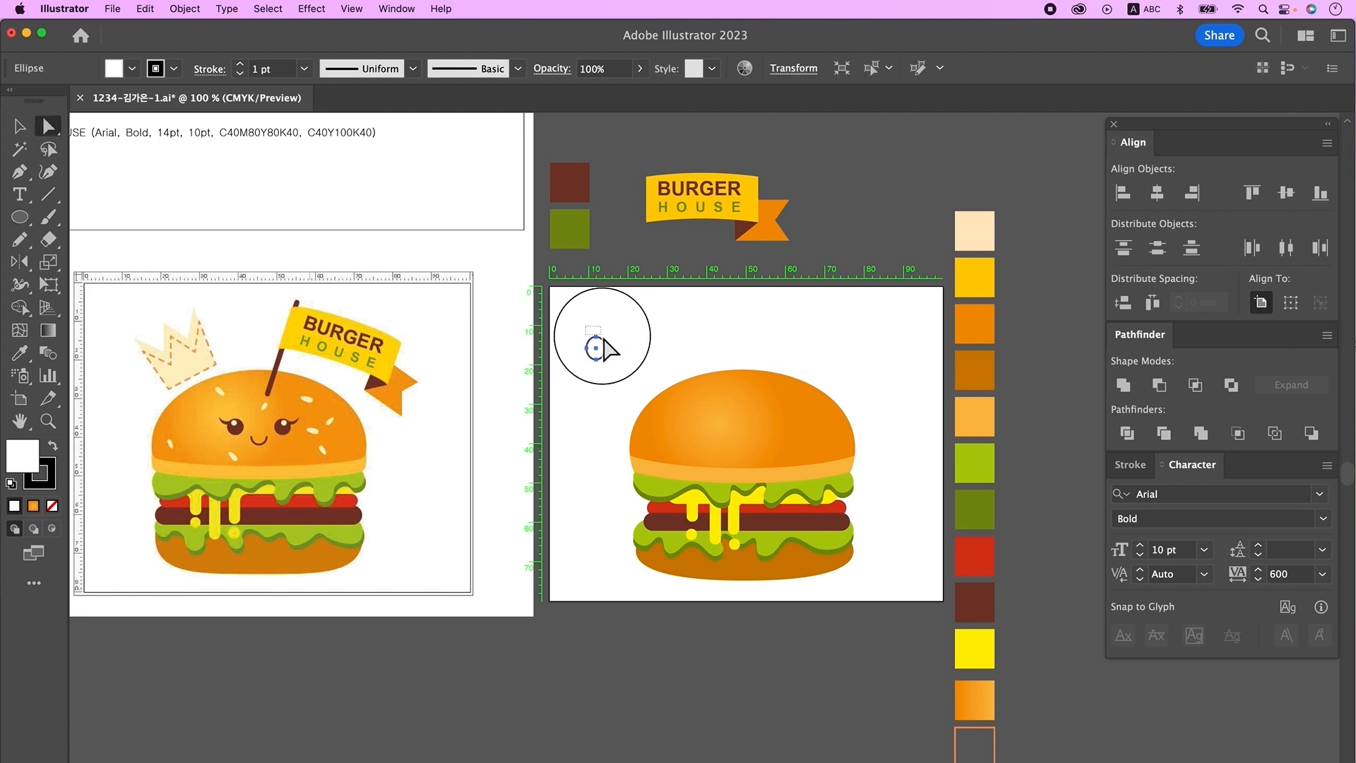
{"action": "left_click", "coordinate": [596, 330]}
{"action": "left_click_drag", "start_coordinate": [597, 330], "coordinate": [597, 325]}
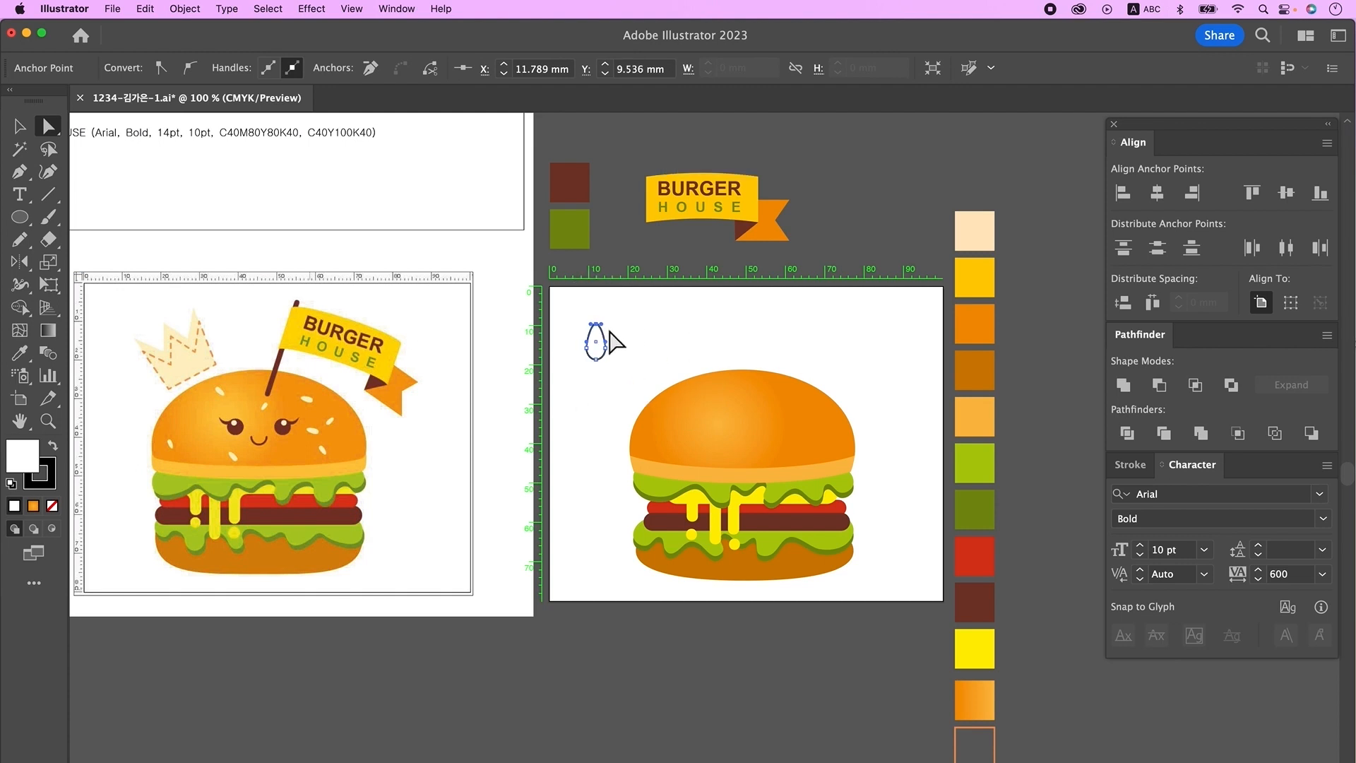
Give the seed shape the pale cream swatch's fill with no stroke.
{"action": "left_click", "coordinate": [19, 353]}
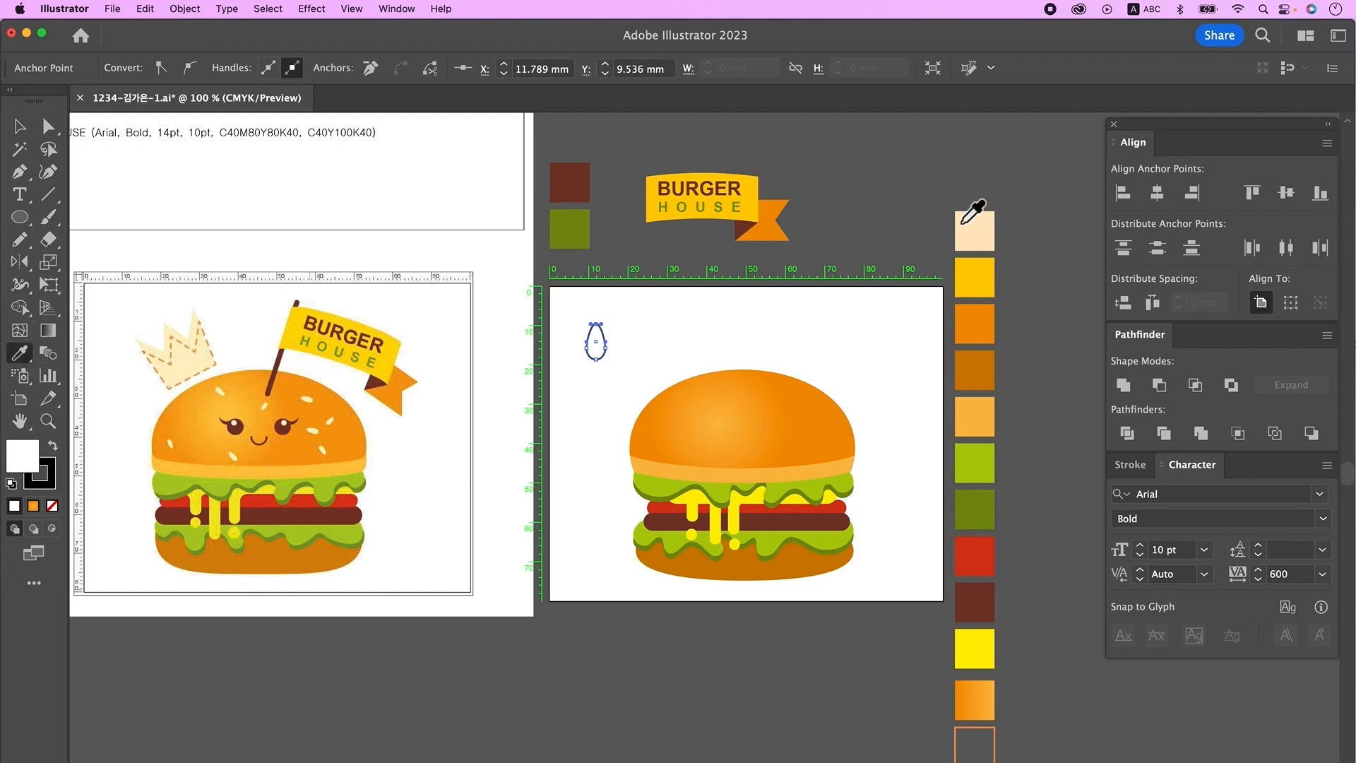
{"action": "left_click", "coordinate": [973, 238]}
{"action": "left_click", "coordinate": [20, 126]}
{"action": "left_click", "coordinate": [645, 360]}
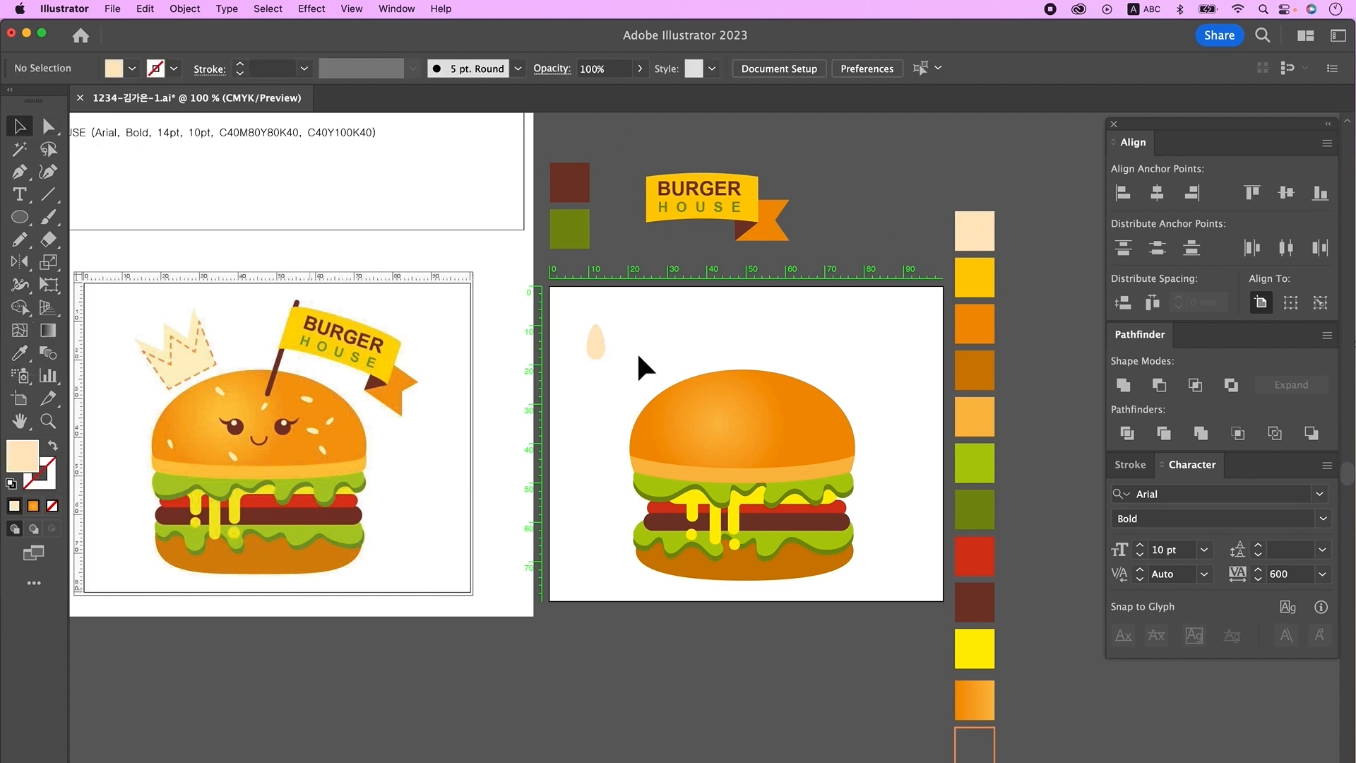
Shrink the cream seed and place it on the upper part of the top bun.
{"action": "left_click", "coordinate": [597, 342]}
{"action": "left_click_drag", "start_coordinate": [597, 342], "coordinate": [703, 403]}
{"action": "left_click", "coordinate": [727, 334]}
{"action": "left_click", "coordinate": [708, 400]}
{"action": "key", "text": "super+equal"}
Scatter rotated copies of the seed over the top bun until it has eight seeds, varying their angles and sizes.
{"action": "left_click_drag", "start_coordinate": [670, 457], "coordinate": [1018, 334]}
{"action": "left_click", "coordinate": [892, 379]}
{"action": "left_click_drag", "start_coordinate": [1034, 351], "coordinate": [1021, 375]}
{"action": "left_click", "coordinate": [1066, 291]}
{"action": "left_click_drag", "start_coordinate": [1042, 387], "coordinate": [1054, 357]}
{"action": "mouse_move", "coordinate": [1068, 373]}
{"action": "left_mouse_down"}
{"action": "mouse_move", "coordinate": [1053, 346]}
{"action": "mouse_move", "coordinate": [1039, 405]}
{"action": "mouse_move", "coordinate": [1066, 353]}
{"action": "left_mouse_up"}
{"action": "left_click", "coordinate": [1048, 395]}
{"action": "left_click", "coordinate": [1054, 357]}
{"action": "scroll", "coordinate": [1060, 353], "scroll_direction": "left", "scroll_amount": 1}
{"action": "left_click_drag", "start_coordinate": [967, 337], "coordinate": [941, 408]}
{"action": "left_click_drag", "start_coordinate": [941, 408], "coordinate": [858, 390]}
{"action": "left_click", "coordinate": [907, 389]}
{"action": "left_click", "coordinate": [941, 334]}
{"action": "key", "text": "super+equal"}
{"action": "left_click_drag", "start_coordinate": [699, 473], "coordinate": [691, 461]}
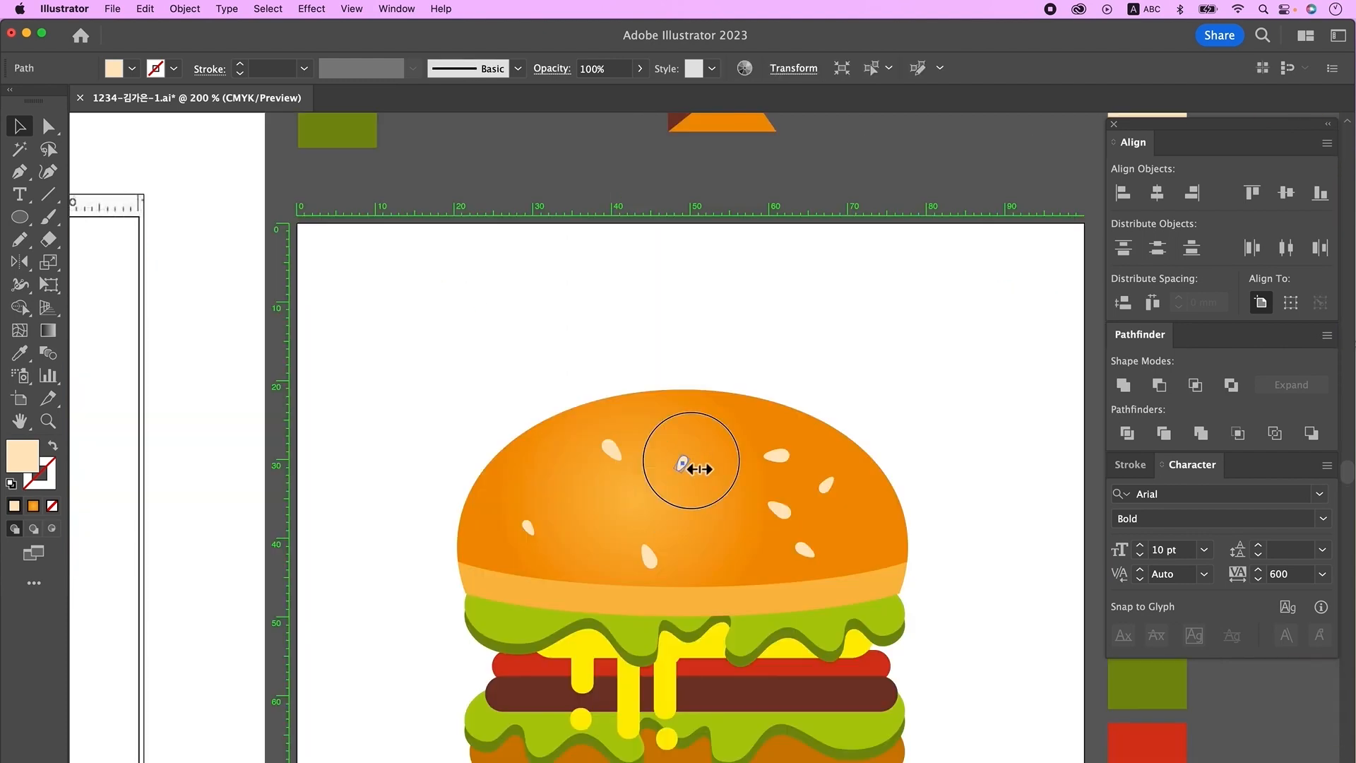
{"action": "left_click", "coordinate": [763, 424]}
Nudge the three lower seeds on the bun's right side slightly to the right.
{"action": "key", "text": "super+minus"}
{"action": "key", "text": "super+minus"}
{"action": "left_click", "coordinate": [853, 386]}
{"action": "left_click", "coordinate": [841, 368], "text": "shift"}
{"action": "left_click", "coordinate": [865, 355], "text": "shift"}
{"action": "key", "text": "Right"}
{"action": "key", "text": "Right"}
{"action": "key", "text": "Right"}
{"action": "key", "text": "Right"}
{"action": "key", "text": "Right"}
{"action": "left_click", "coordinate": [948, 366]}
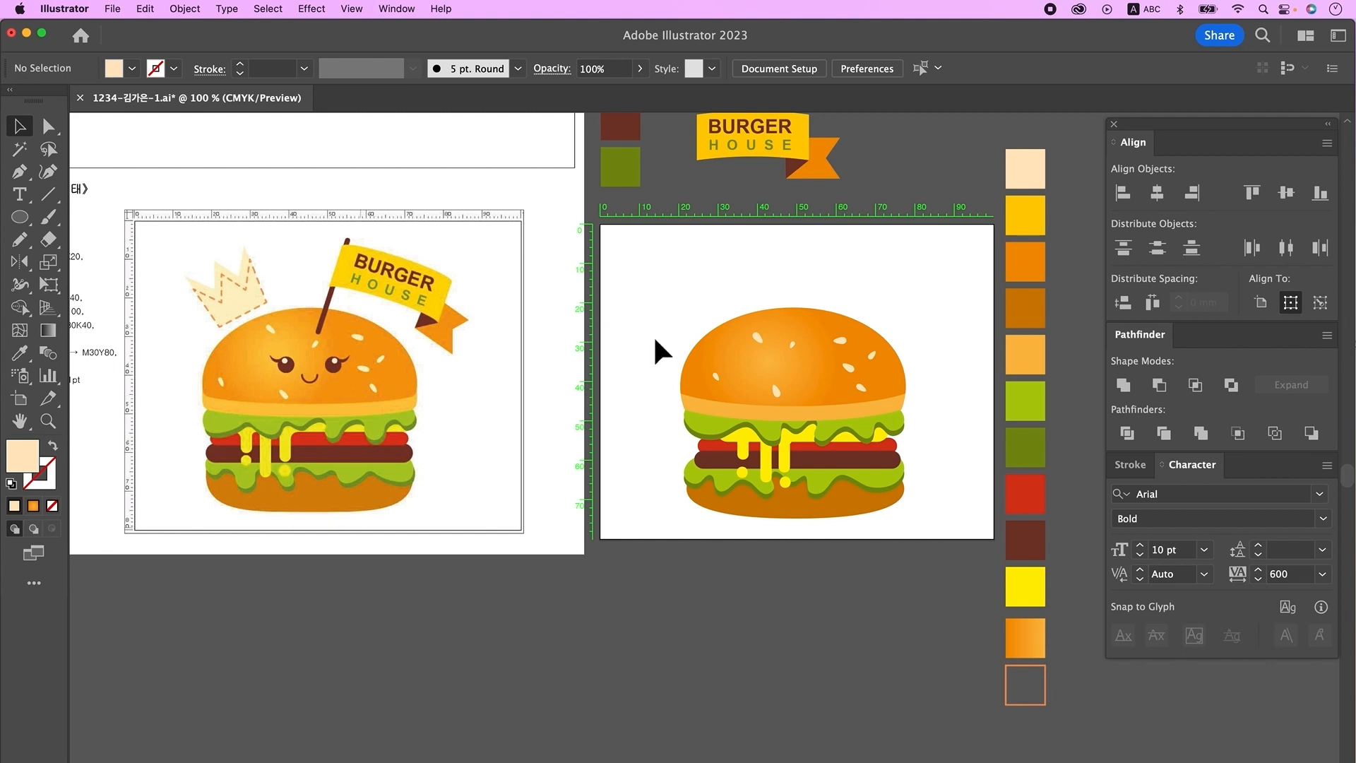
Draw a circle of about 6.15 mm with default fill and stroke beside the bun, and add two overlapping copies above it.
{"action": "key", "text": "l"}
{"action": "mouse_move", "coordinate": [642, 294]}
{"action": "left_mouse_down"}
{"action": "mouse_move", "coordinate": [669, 321]}
{"action": "mouse_move", "coordinate": [684, 270]}
{"action": "mouse_move", "coordinate": [696, 279]}
{"action": "mouse_move", "coordinate": [684, 257]}
{"action": "left_mouse_up"}
{"action": "key", "text": "d"}
{"action": "key", "text": "v"}
{"action": "left_click", "coordinate": [653, 298]}
{"action": "left_click", "coordinate": [704, 297]}
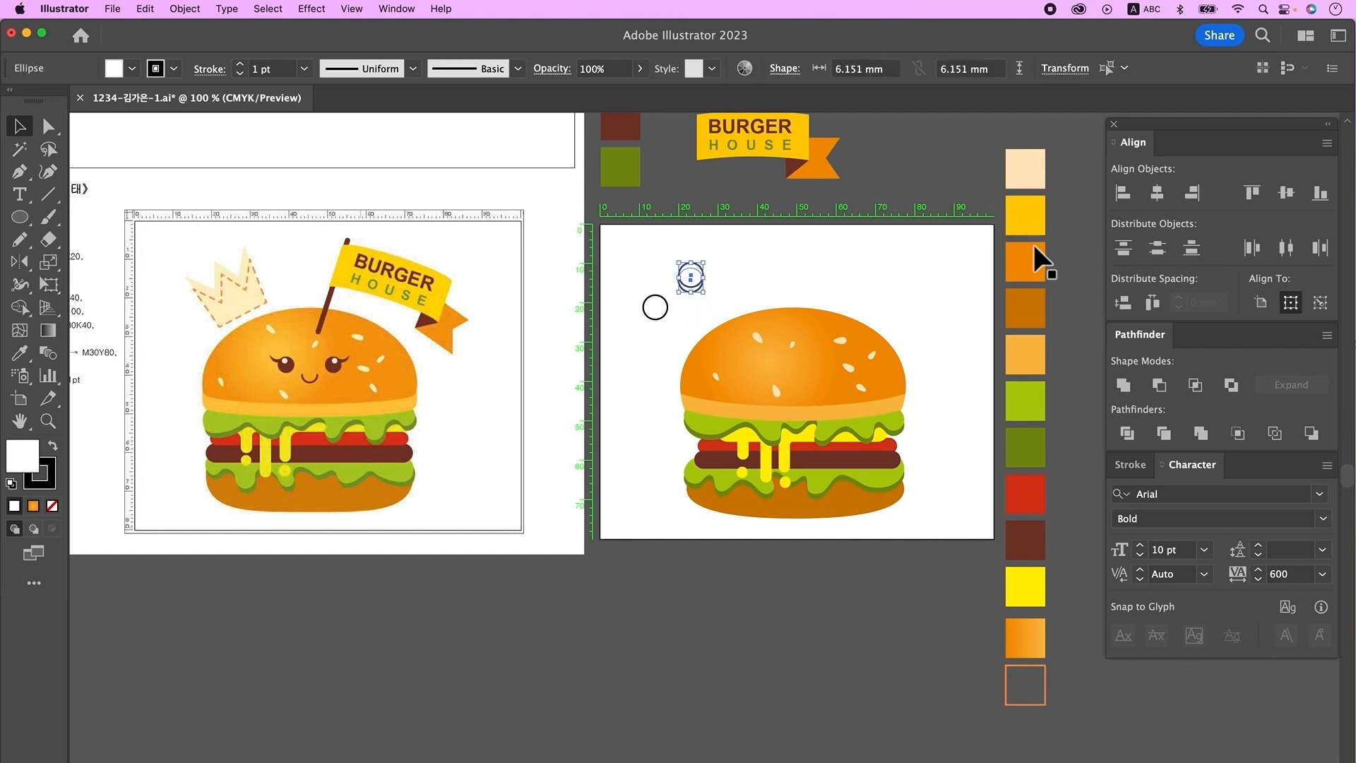
Divide the two overlapping circles, ungroup the pieces, keep only the lower crescent and place it against the single circle.
{"action": "left_click", "coordinate": [1128, 433]}
{"action": "right_click", "coordinate": [696, 270]}
{"action": "left_click", "coordinate": [739, 486]}
{"action": "left_click", "coordinate": [745, 268]}
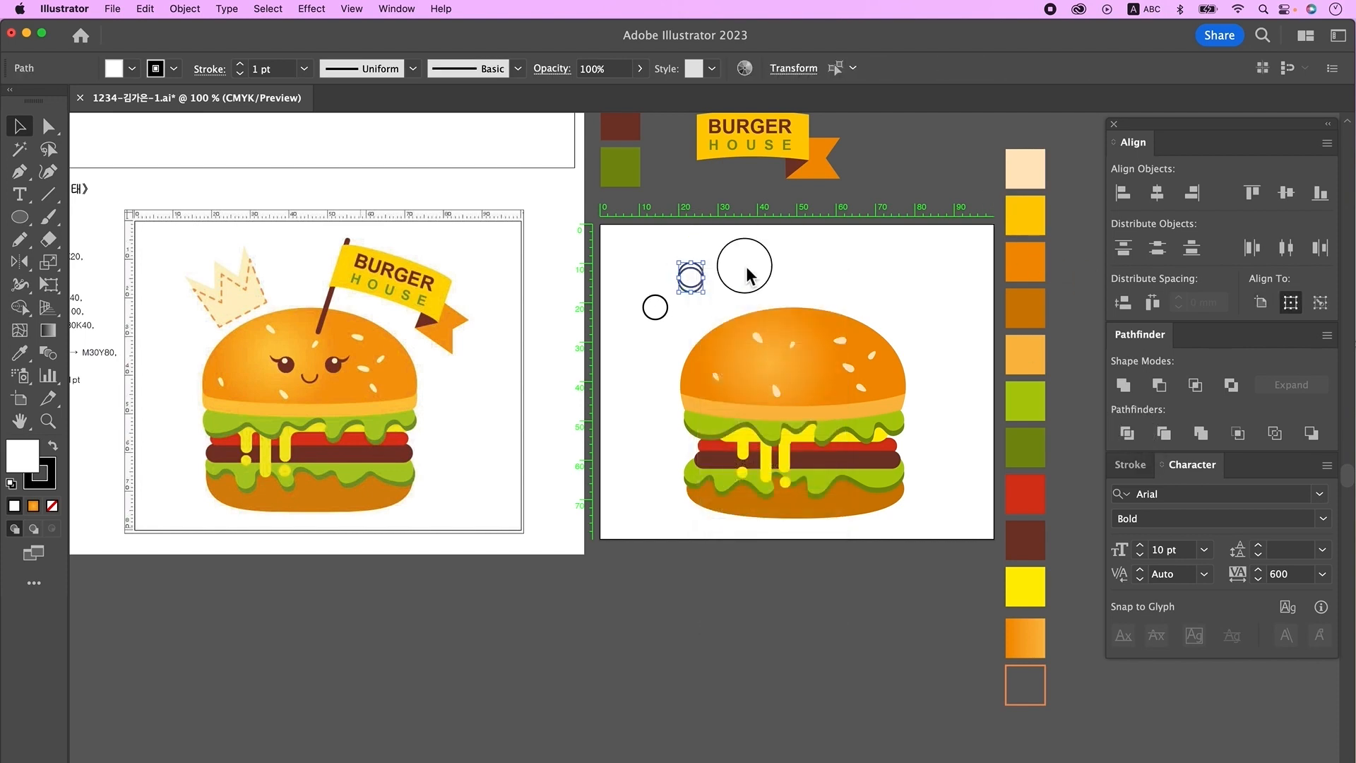
{"action": "mouse_move", "coordinate": [691, 287]}
{"action": "left_mouse_down"}
{"action": "mouse_move", "coordinate": [685, 311]}
{"action": "mouse_move", "coordinate": [710, 287]}
{"action": "mouse_move", "coordinate": [637, 306]}
{"action": "mouse_move", "coordinate": [609, 277]}
{"action": "left_mouse_up"}
{"action": "key", "text": "Delete"}
{"action": "key", "text": "Delete"}
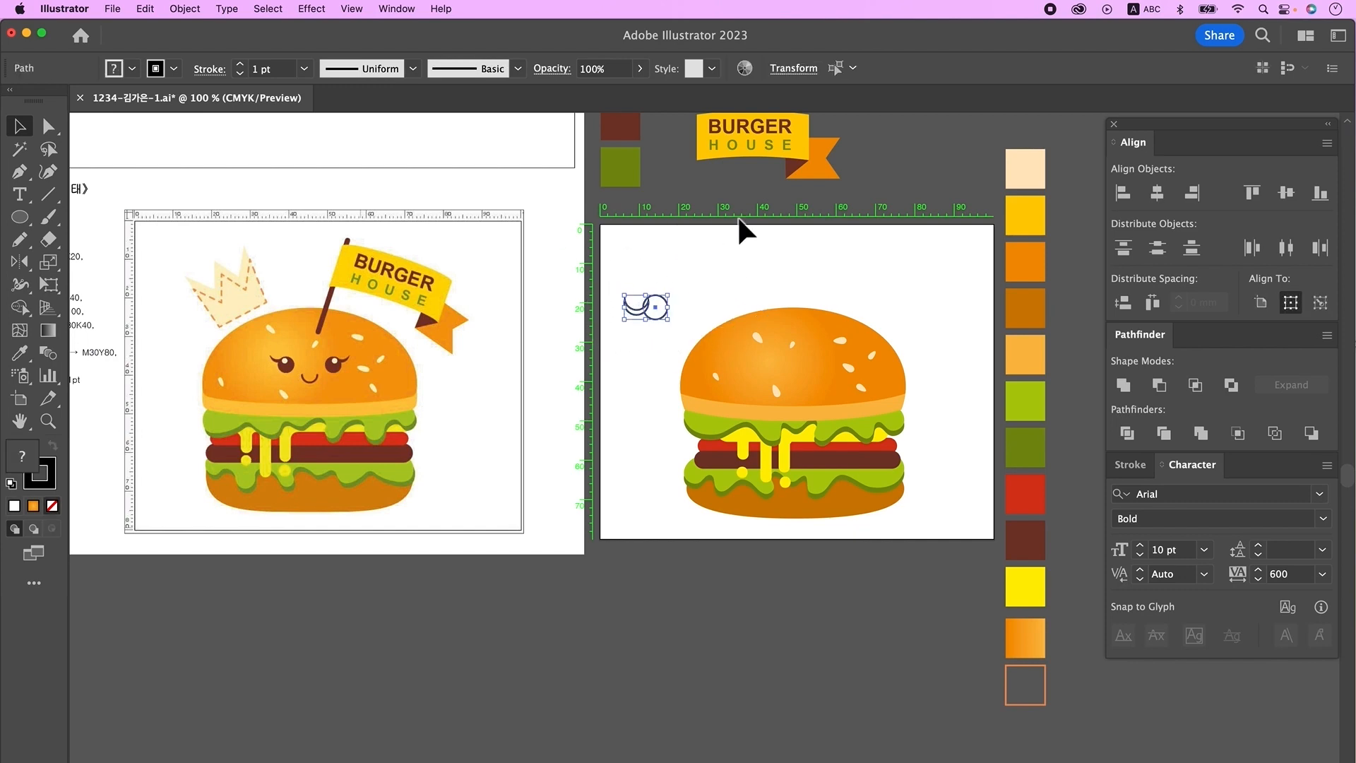
Apply the dark brown swatch color to the circle and crescent and fit the crescent on as the eye's lash.
{"action": "key", "text": "i"}
{"action": "left_click", "coordinate": [1023, 538]}
{"action": "left_click", "coordinate": [19, 126]}
{"action": "left_click", "coordinate": [643, 346]}
{"action": "left_click_drag", "start_coordinate": [635, 309], "coordinate": [663, 309]}
{"action": "left_click", "coordinate": [641, 349]}
Add a cream highlight circle of about 2.5 mm inside the brown eye and group the eye parts.
{"action": "key", "text": "l"}
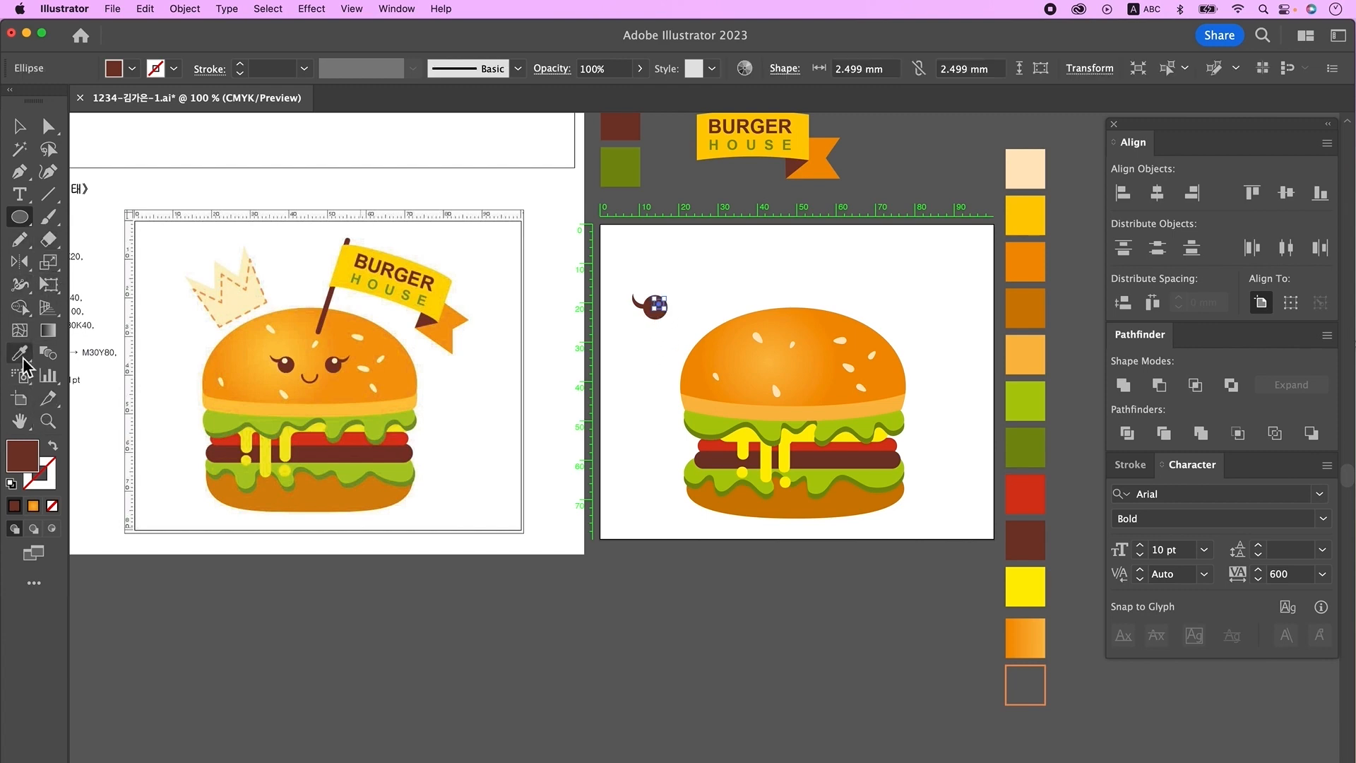
{"action": "left_click", "coordinate": [23, 358]}
{"action": "left_click", "coordinate": [1030, 174]}
{"action": "key", "text": "v"}
{"action": "mouse_move", "coordinate": [626, 288]}
{"action": "left_mouse_down"}
{"action": "mouse_move", "coordinate": [666, 332]}
{"action": "mouse_move", "coordinate": [633, 302]}
{"action": "left_mouse_up"}
{"action": "key", "text": "super+g"}
{"action": "left_click", "coordinate": [688, 256]}
Duplicate the eye to its right, mirror the copy horizontally and place both eyes on the top bun.
{"action": "left_click_drag", "start_coordinate": [649, 302], "coordinate": [685, 303]}
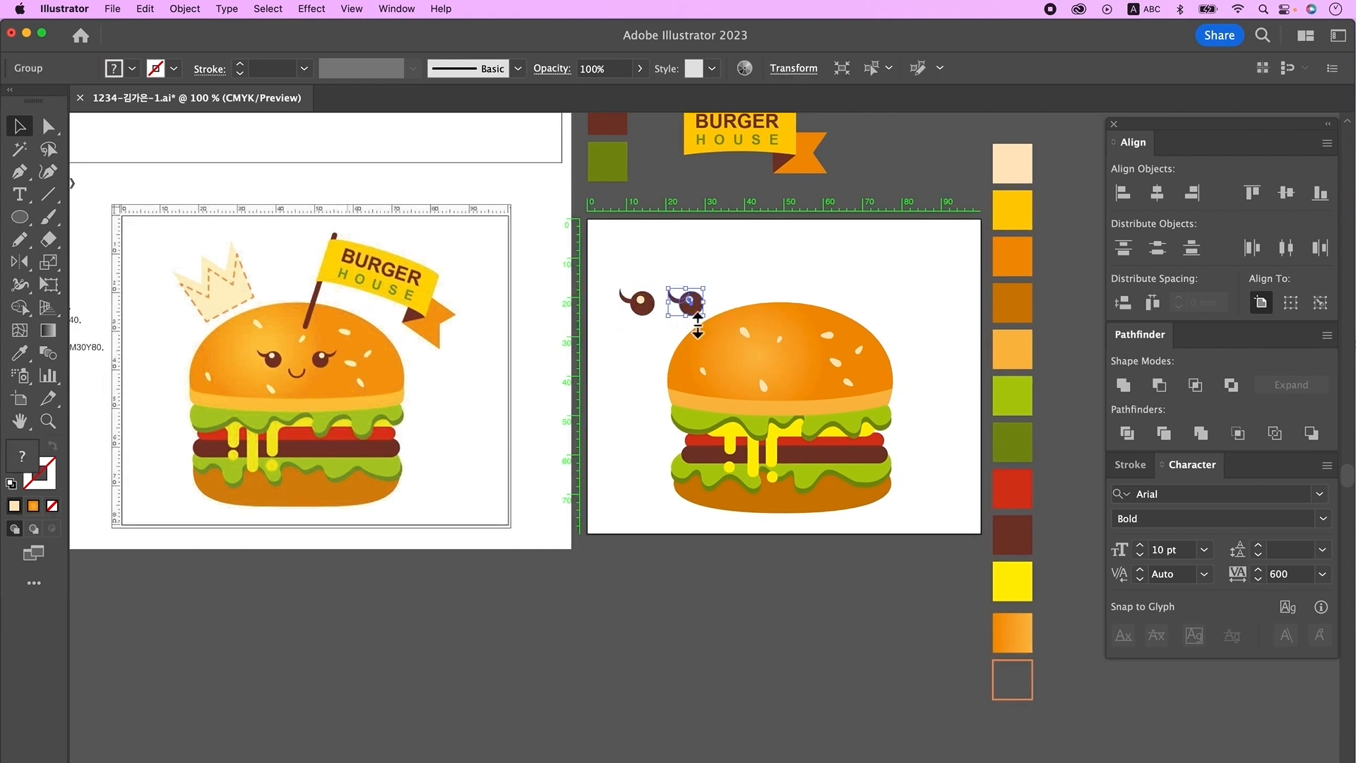
{"action": "double_click", "coordinate": [19, 263]}
{"action": "left_click", "coordinate": [776, 537]}
{"action": "key", "text": "v"}
{"action": "left_click_drag", "start_coordinate": [705, 303], "coordinate": [785, 350]}
{"action": "left_click", "coordinate": [849, 272]}
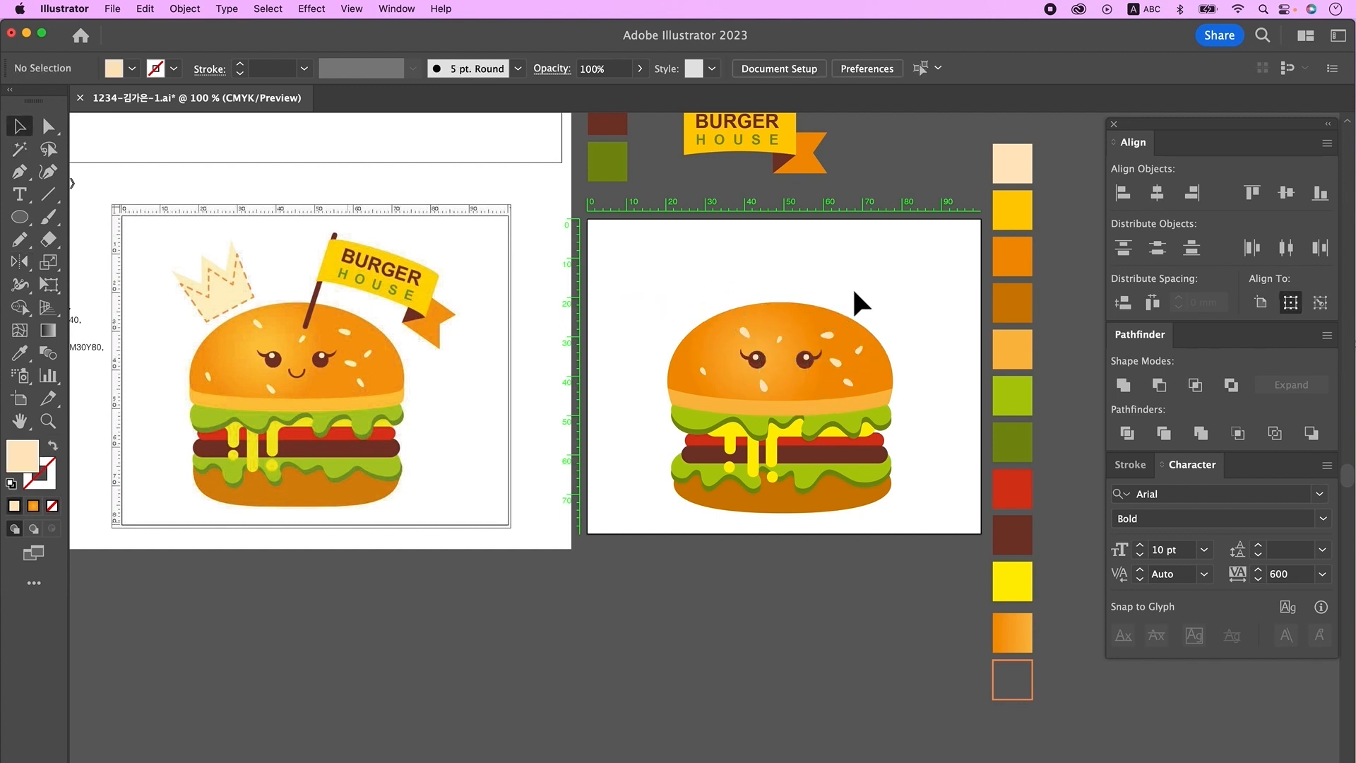
Draw a circle of about 6.34 mm above the bun with a dark brown 1 pt stroke and no fill.
{"action": "left_click", "coordinate": [19, 217]}
{"action": "key", "text": "d"}
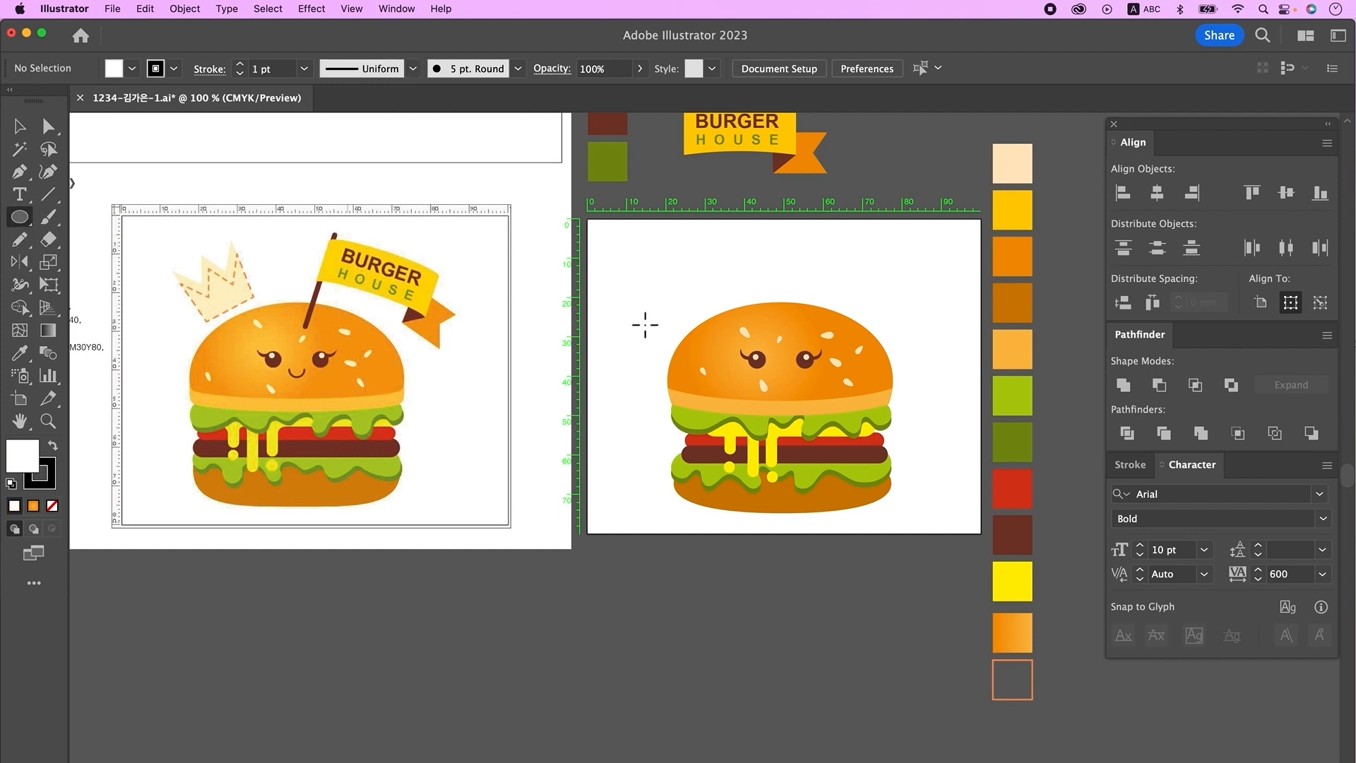
{"action": "left_click", "coordinate": [1013, 535]}
{"action": "left_click_drag", "start_coordinate": [621, 267], "coordinate": [646, 292]}
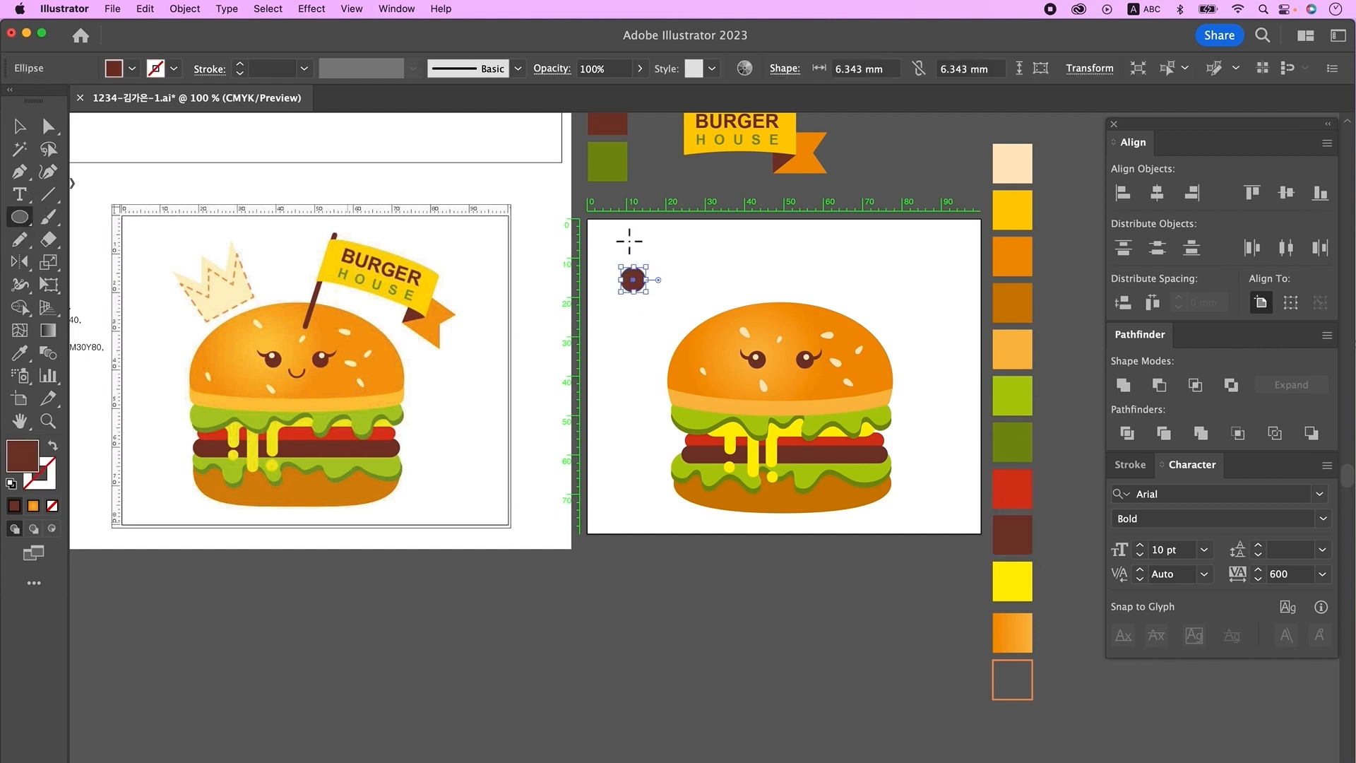
{"action": "left_click", "coordinate": [53, 448]}
{"action": "left_click", "coordinate": [43, 485]}
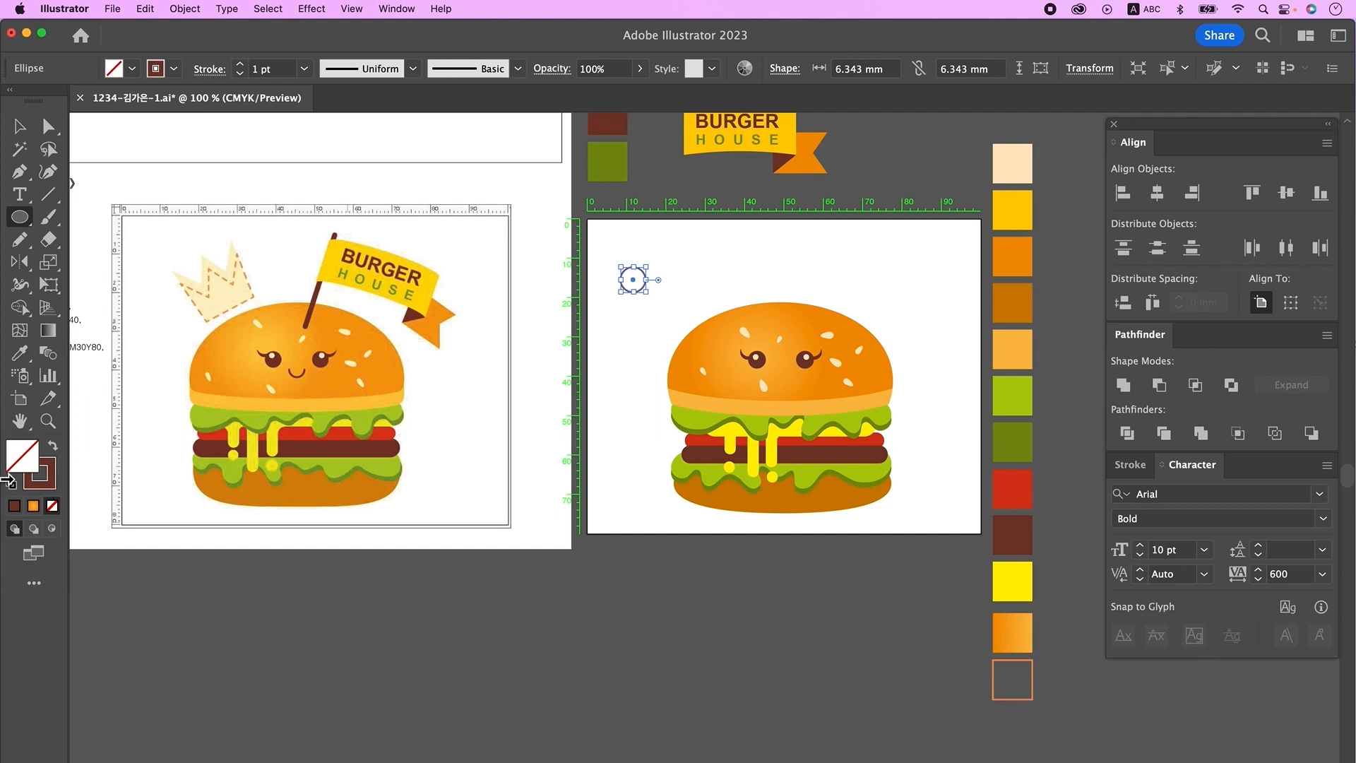
Delete the circle's upper half to leave a smile arc and set its stroke weight to 2 pt.
{"action": "key", "text": "a"}
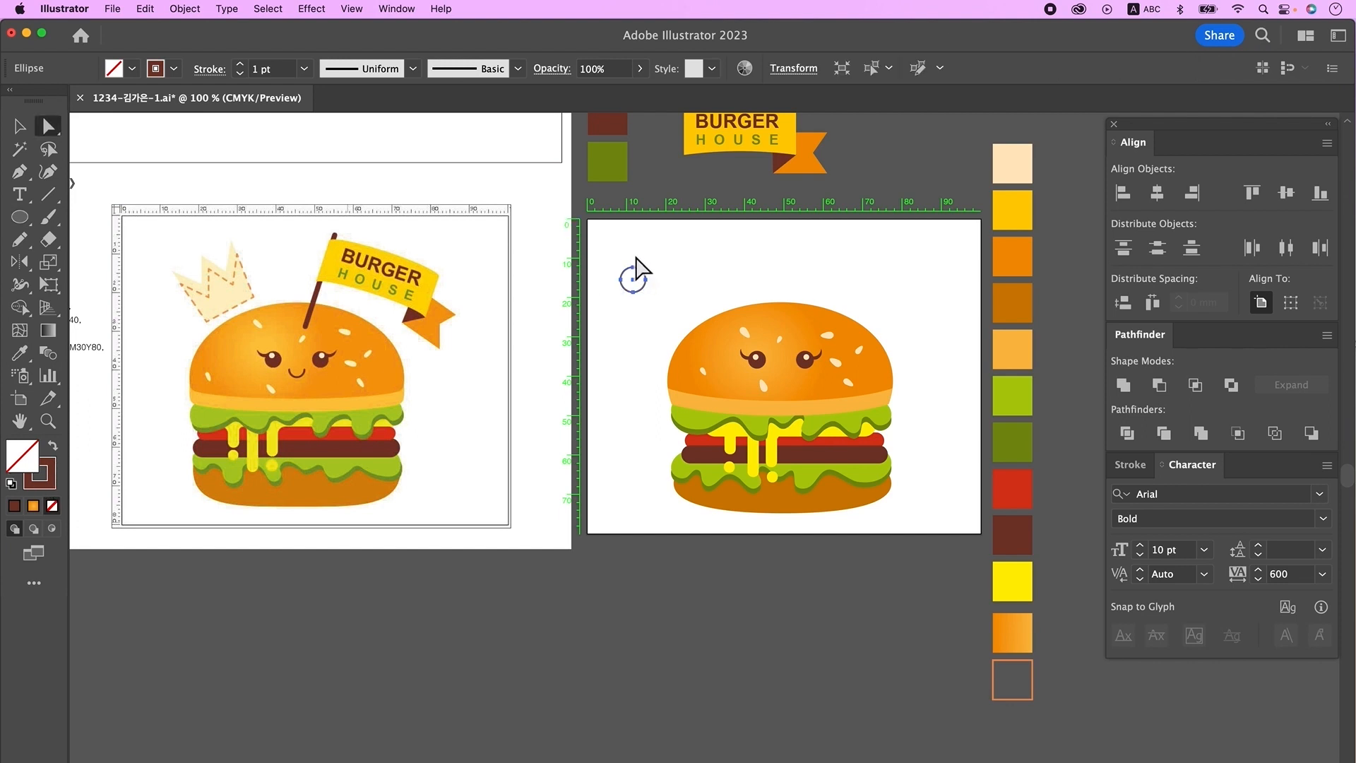
{"action": "left_click", "coordinate": [646, 280]}
{"action": "key", "text": "Delete"}
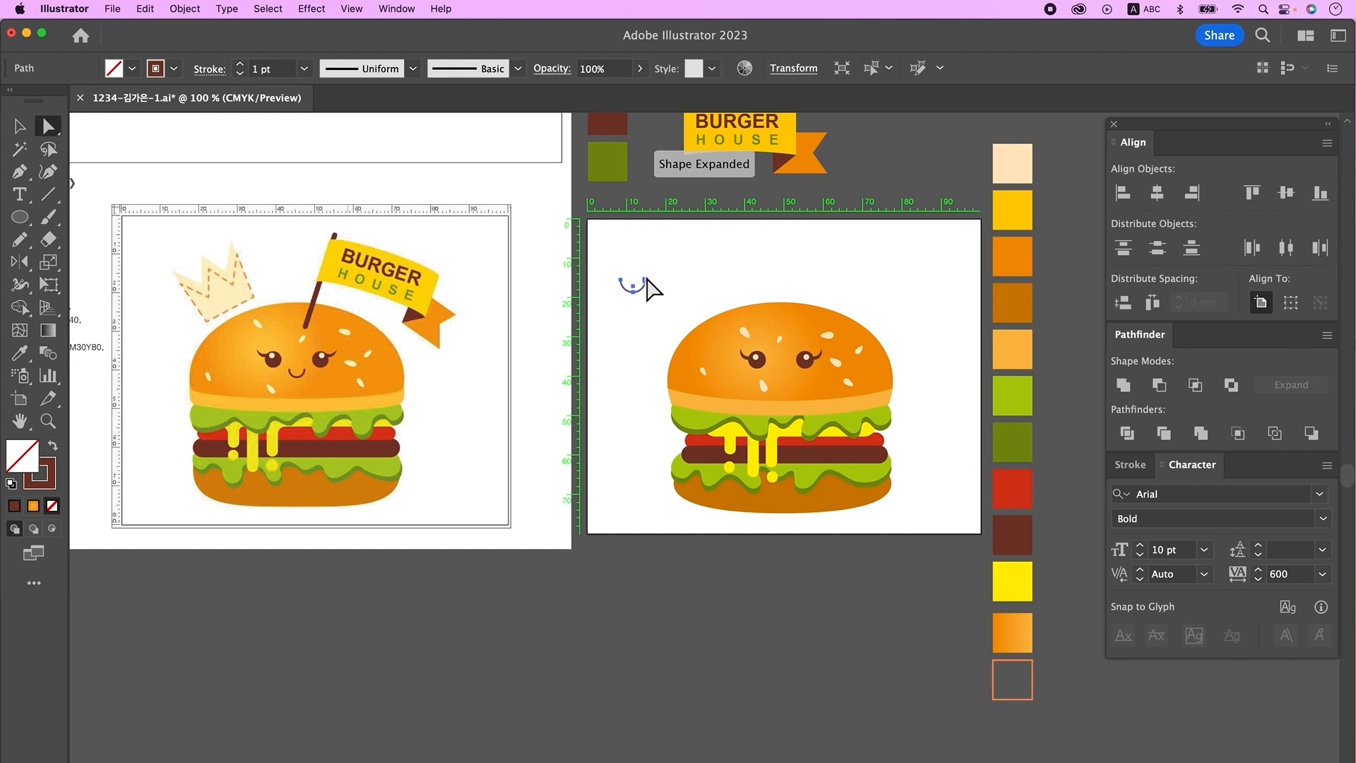
{"action": "left_click", "coordinate": [240, 63]}
{"action": "left_click", "coordinate": [9, 129]}
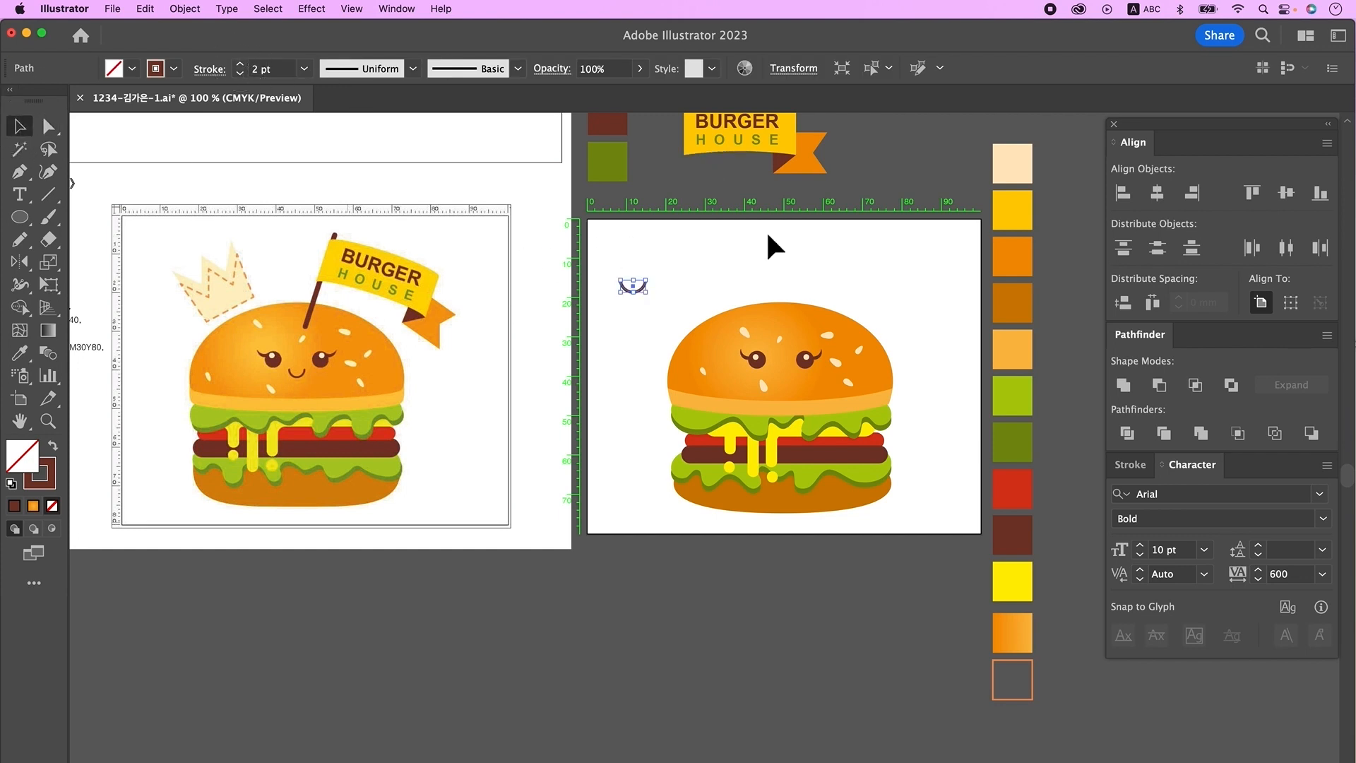
Center the smile between and below the eyes on the bun and expand its fill and stroke.
{"action": "left_click", "coordinate": [816, 236]}
{"action": "left_click_drag", "start_coordinate": [640, 286], "coordinate": [791, 382]}
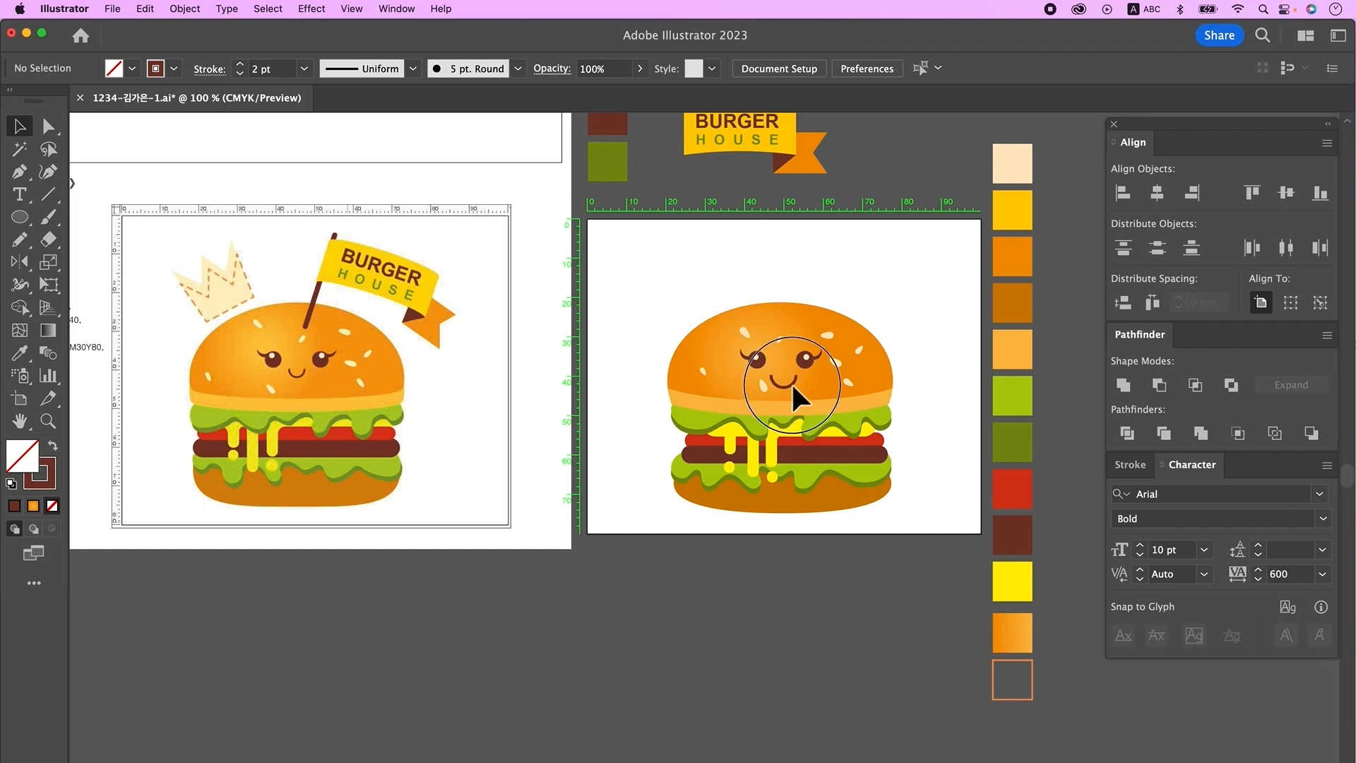
{"action": "left_click", "coordinate": [791, 381]}
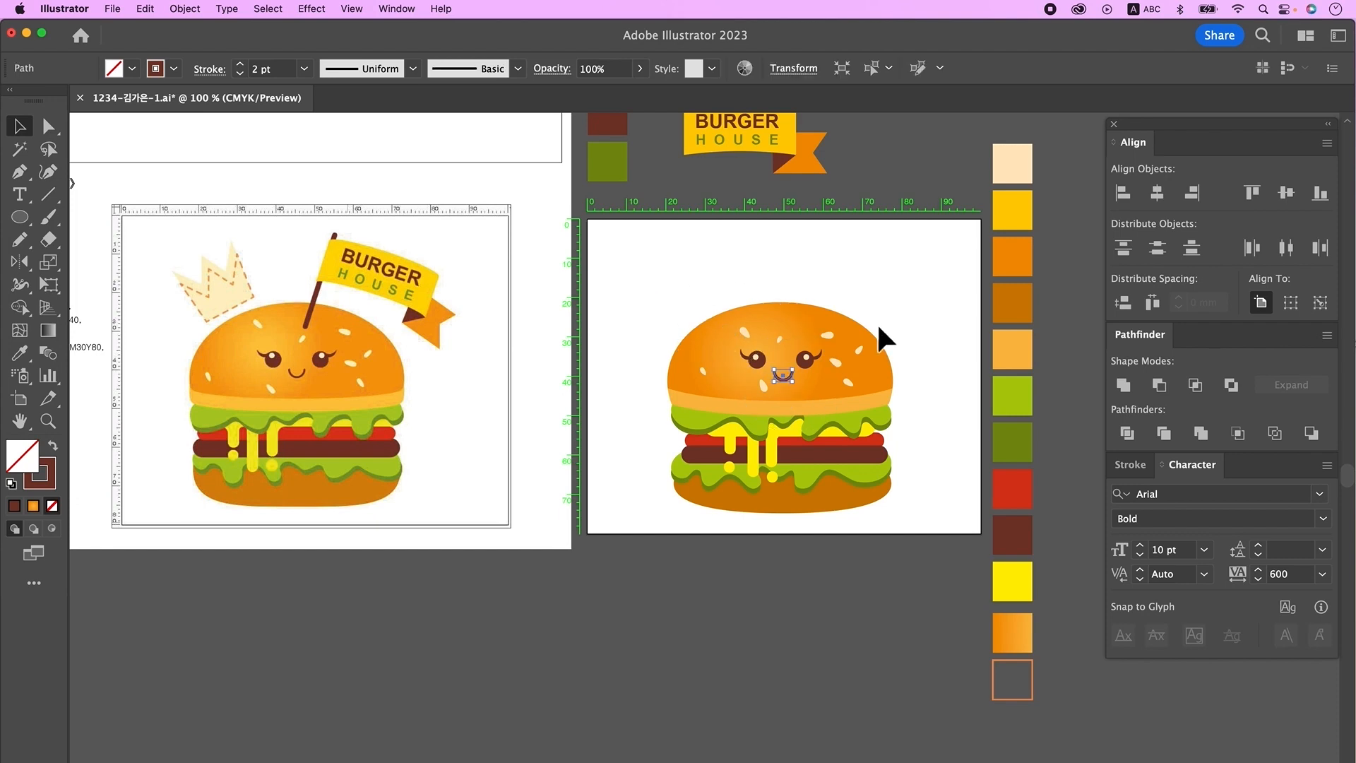
{"action": "left_click", "coordinate": [185, 9]}
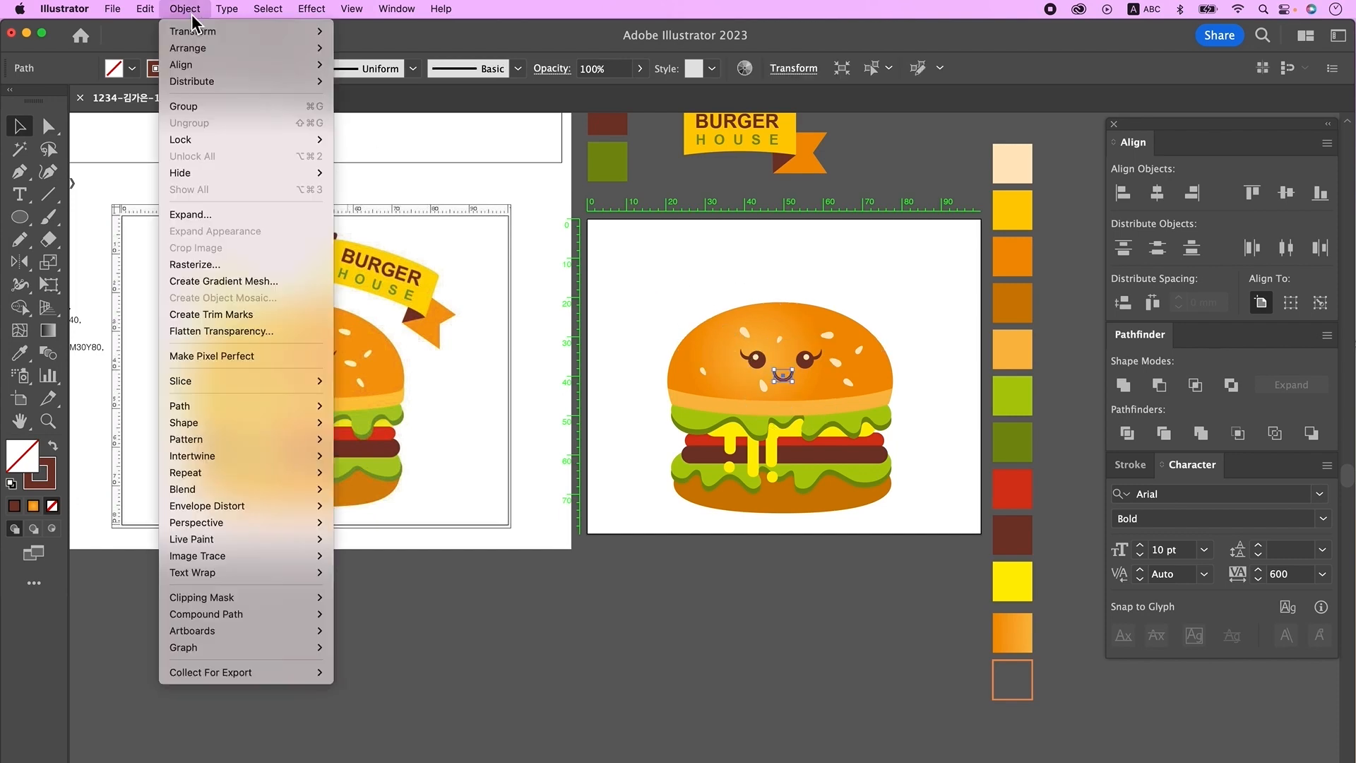
{"action": "left_click", "coordinate": [228, 215]}
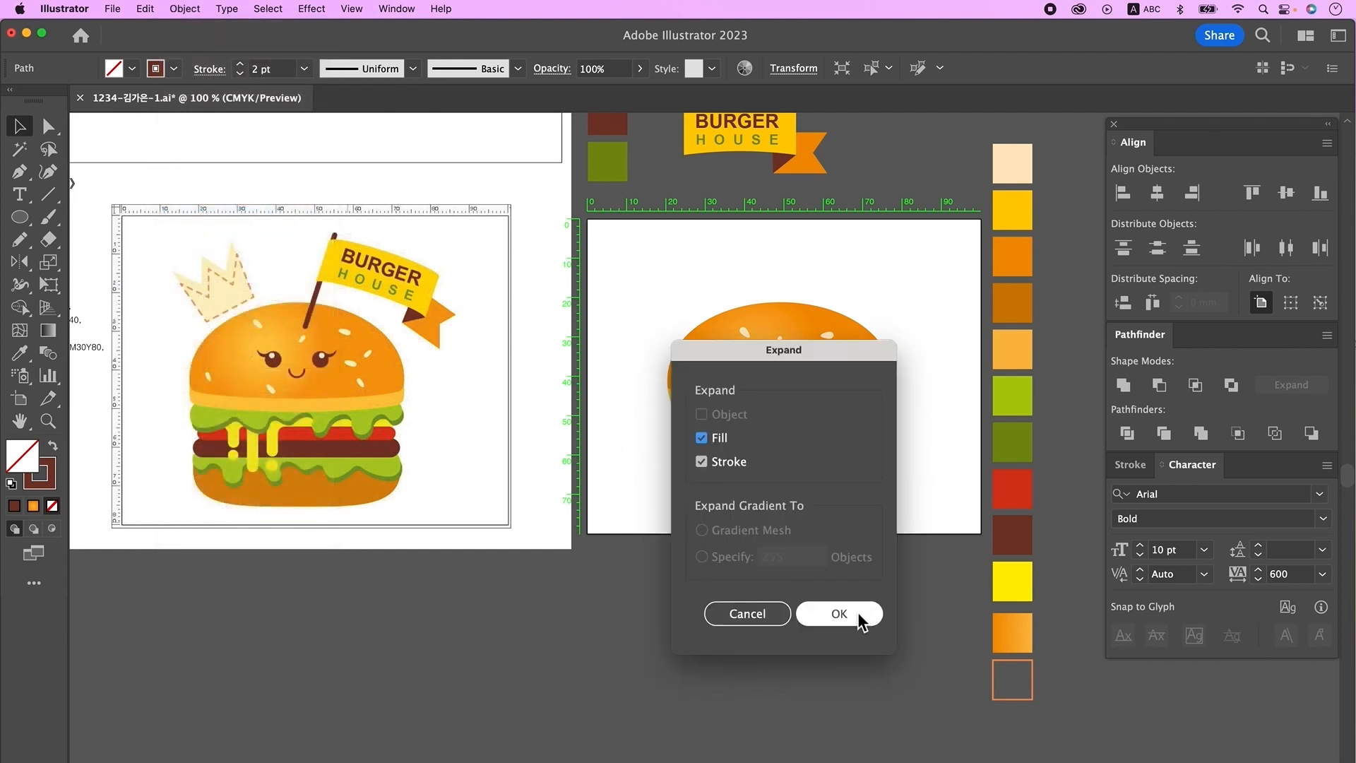
{"action": "left_click", "coordinate": [861, 611]}
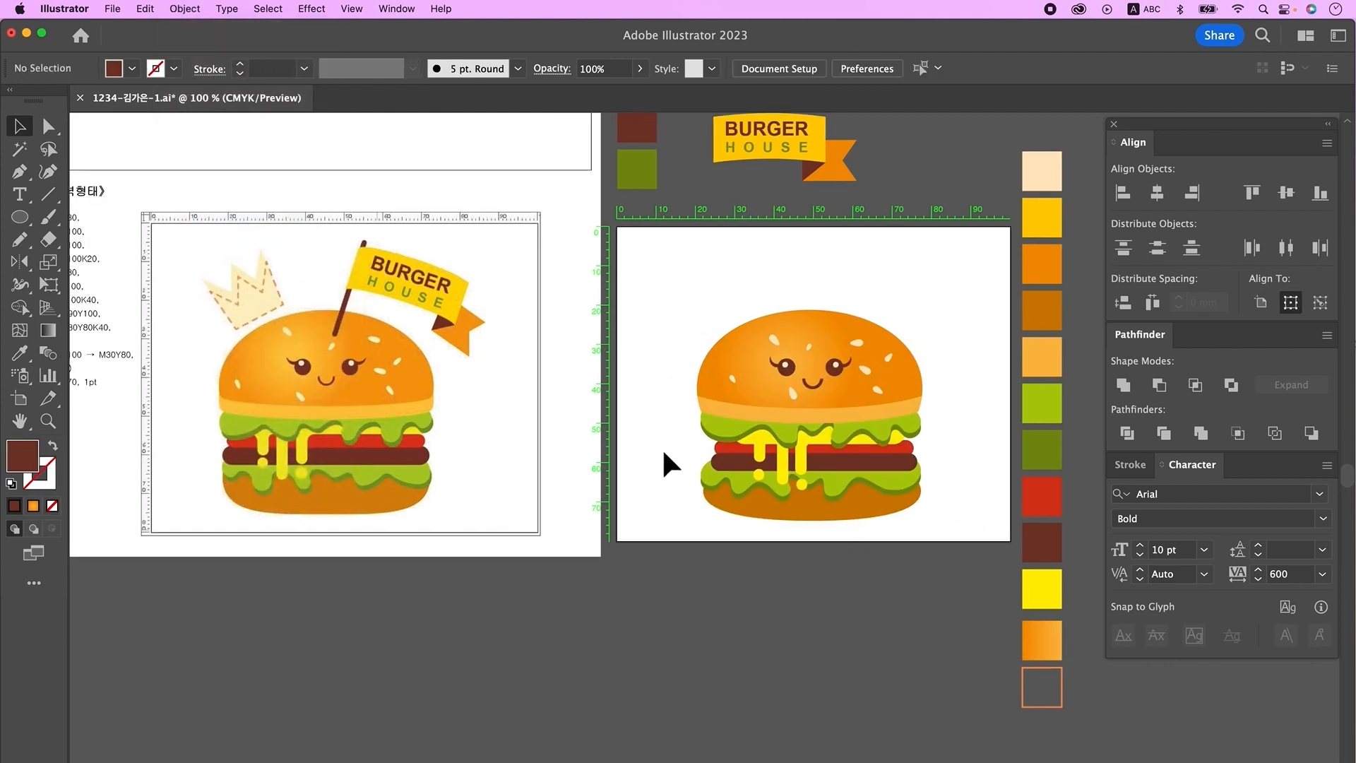
{"action": "left_click_drag", "start_coordinate": [705, 446], "coordinate": [786, 459]}
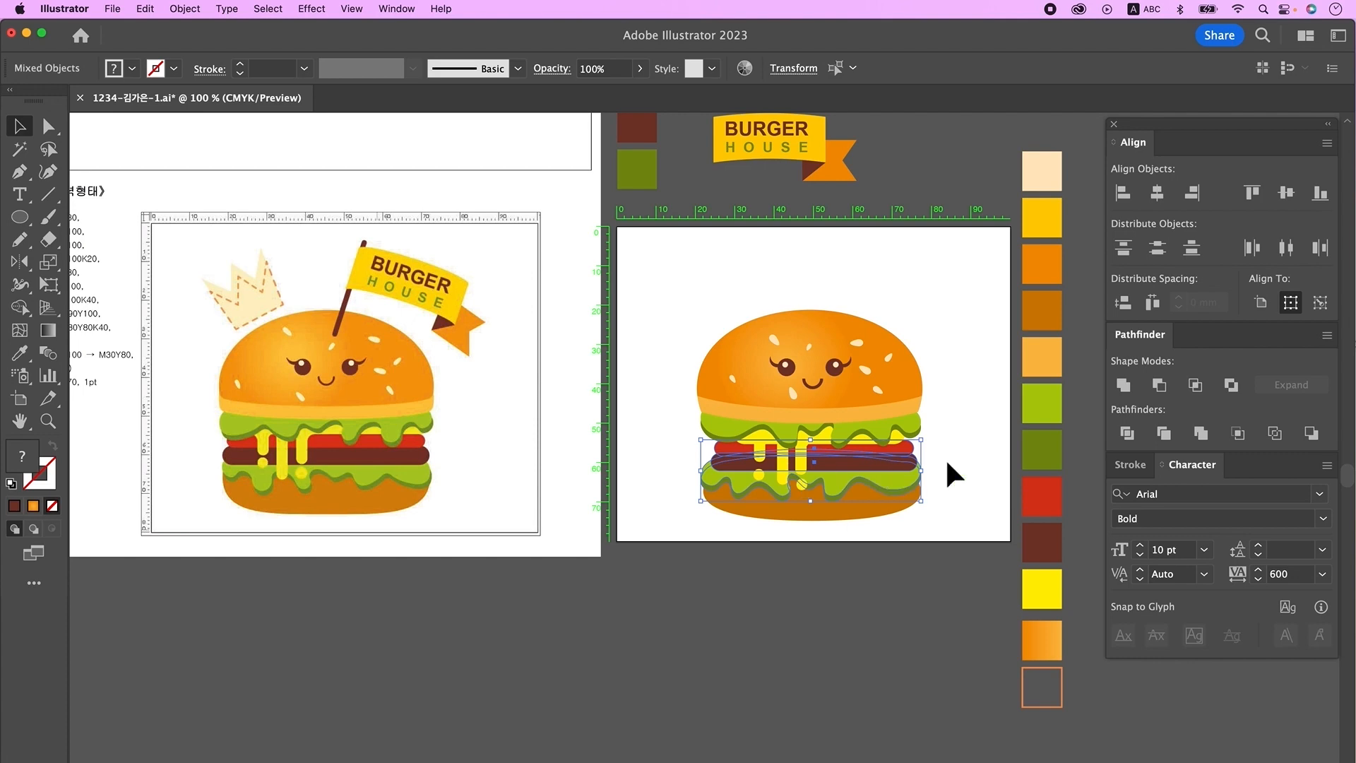
{"action": "left_click", "coordinate": [913, 462]}
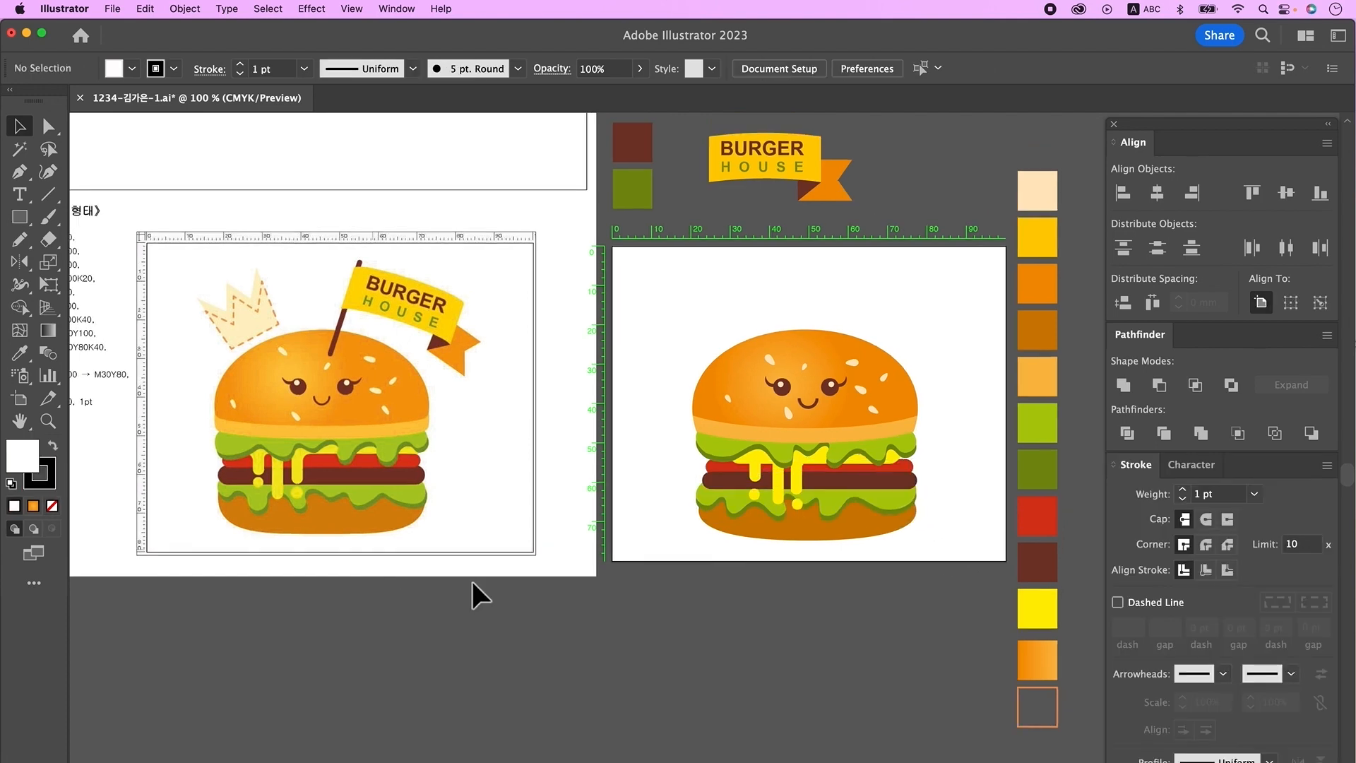
Create a triangle about 19 mm wide with the Polygon tool above the bun and place a copy directly to its right.
{"action": "left_click", "coordinate": [25, 225]}
{"action": "left_click_drag", "start_coordinate": [26, 224], "coordinate": [142, 287]}
{"action": "left_click", "coordinate": [669, 308]}
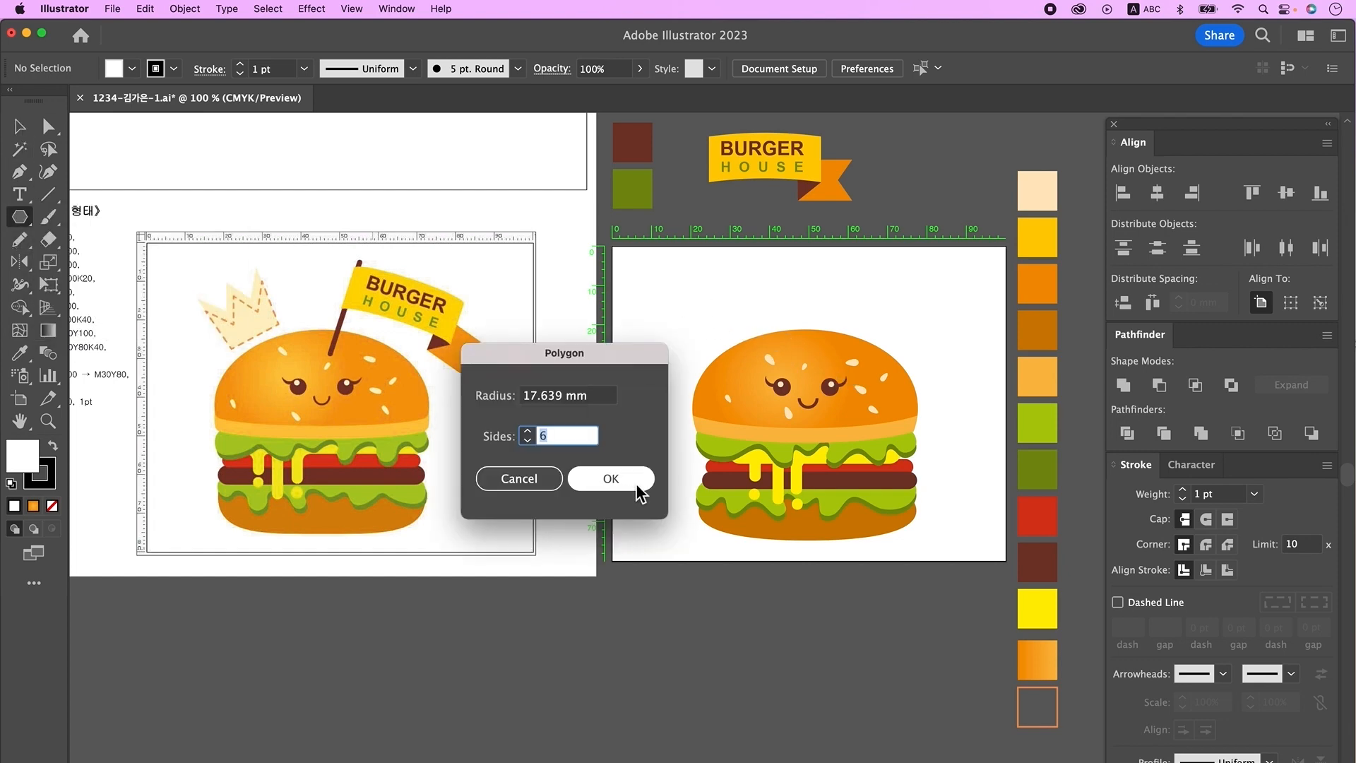
{"action": "key", "text": "Return"}
{"action": "key", "text": "v"}
{"action": "left_click_drag", "start_coordinate": [667, 246], "coordinate": [667, 276]}
{"action": "left_click_drag", "start_coordinate": [687, 328], "coordinate": [767, 327]}
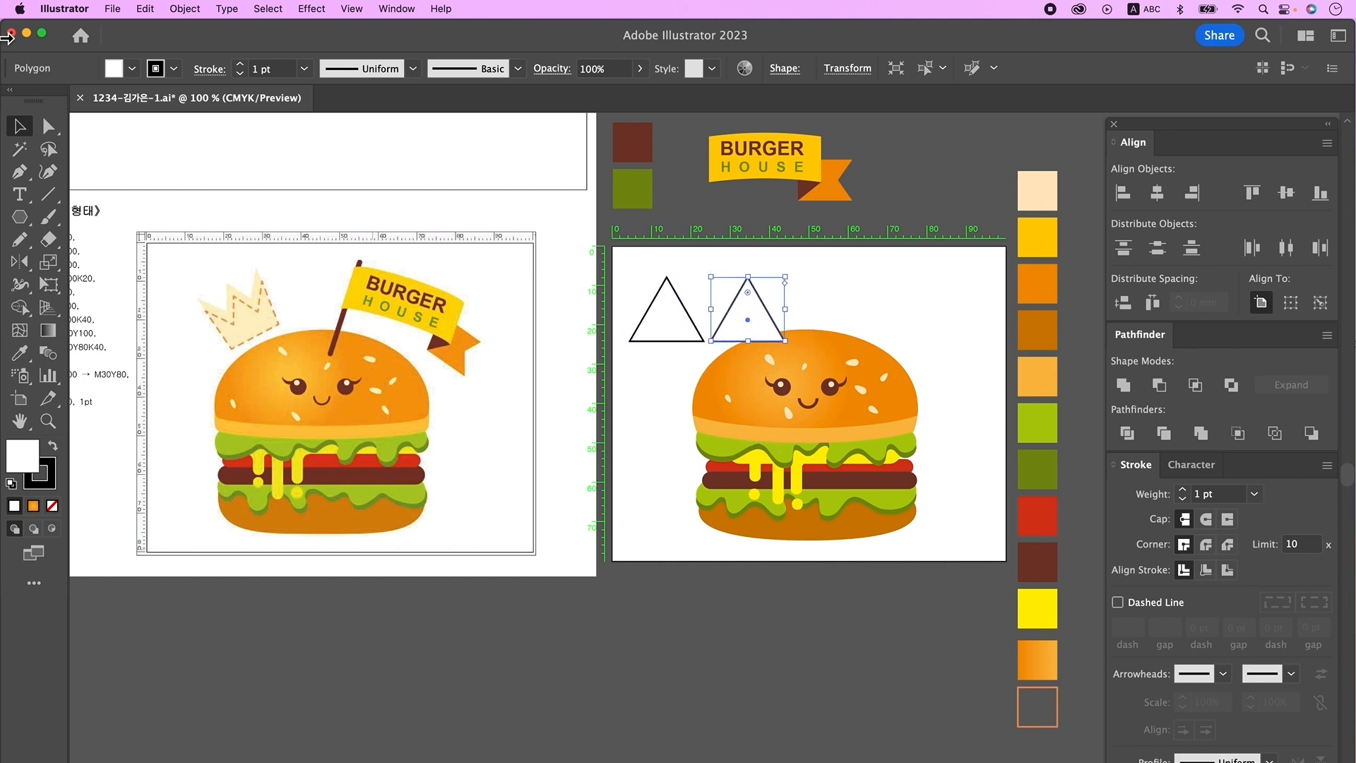
Draw a vertical line through the right triangle and align the two by their horizontal centers.
{"action": "left_click", "coordinate": [49, 197]}
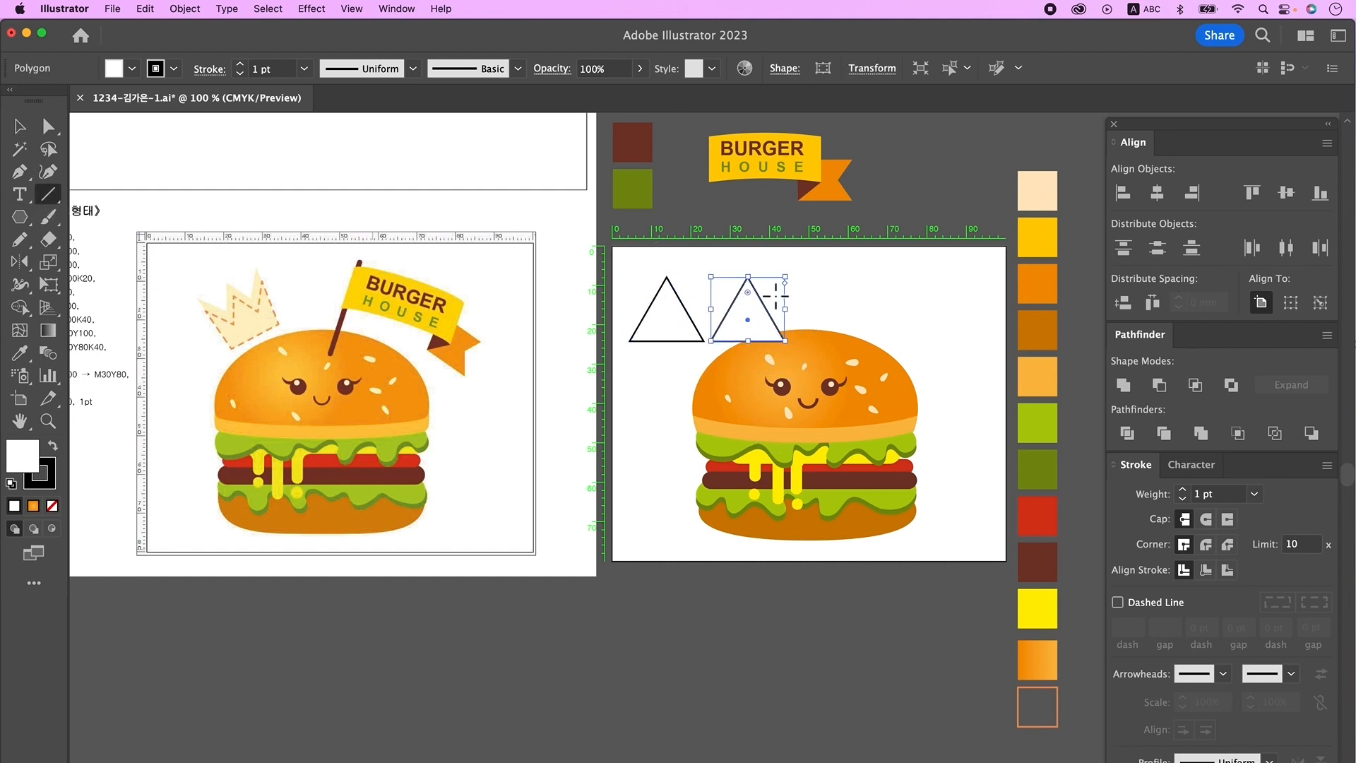
{"action": "mouse_move", "coordinate": [749, 256]}
{"action": "left_mouse_down"}
{"action": "mouse_move", "coordinate": [749, 396]}
{"action": "mouse_move", "coordinate": [749, 363]}
{"action": "left_mouse_up"}
{"action": "key", "text": "v"}
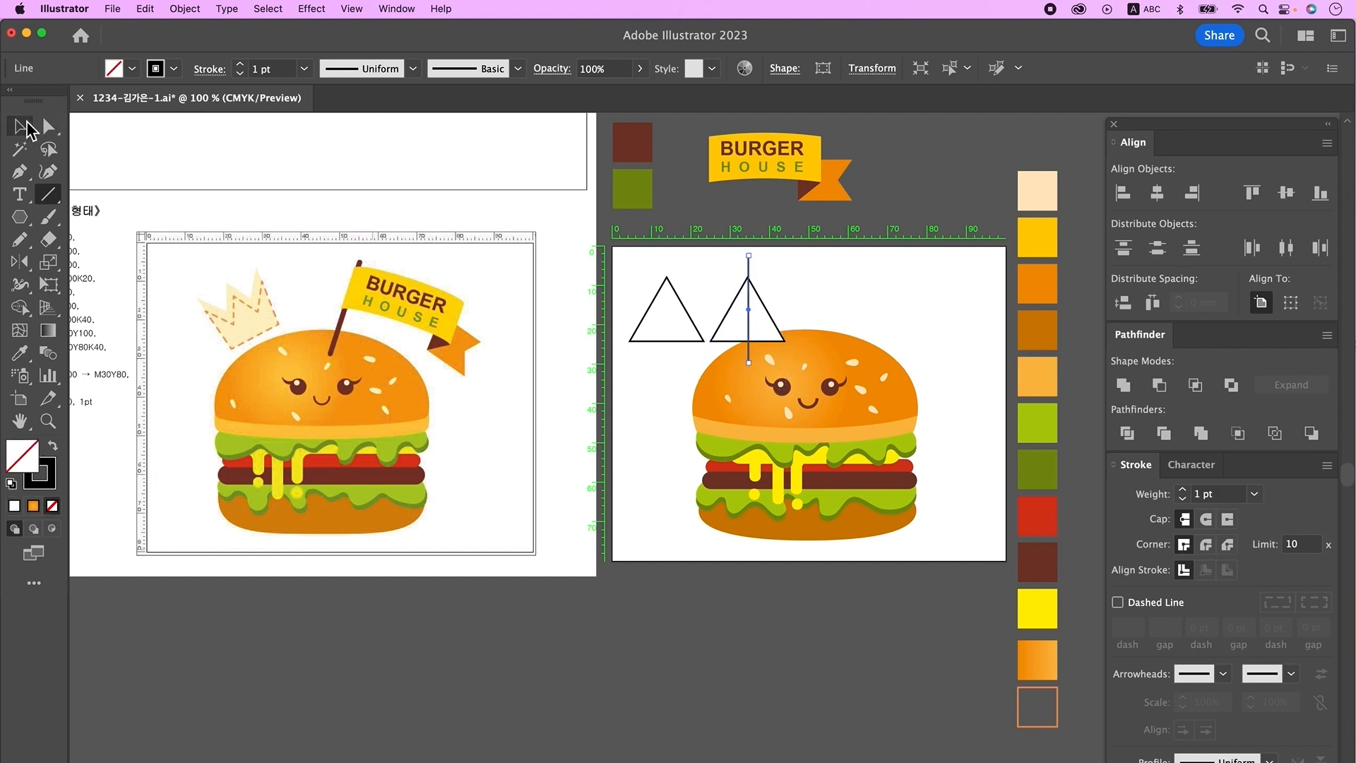
{"action": "left_click", "coordinate": [757, 294], "text": "shift"}
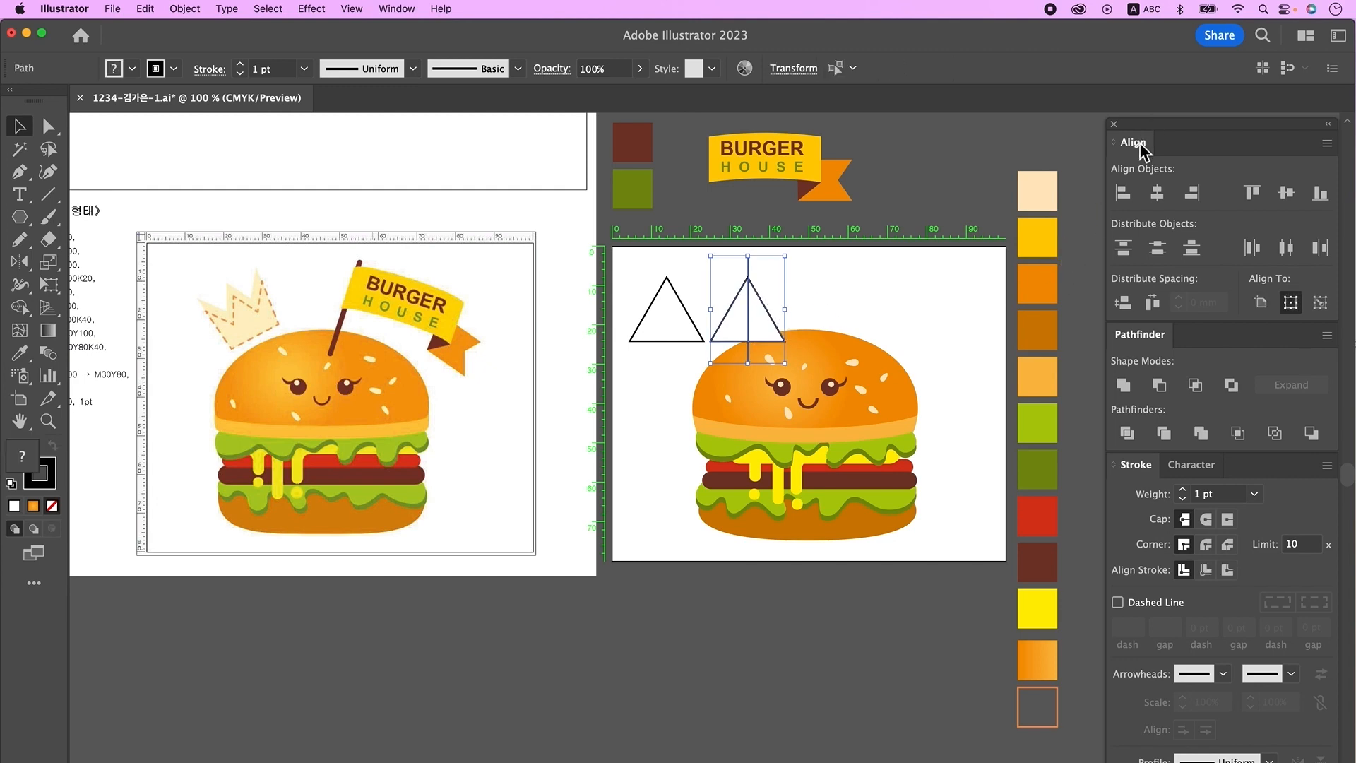
{"action": "left_click", "coordinate": [1159, 196]}
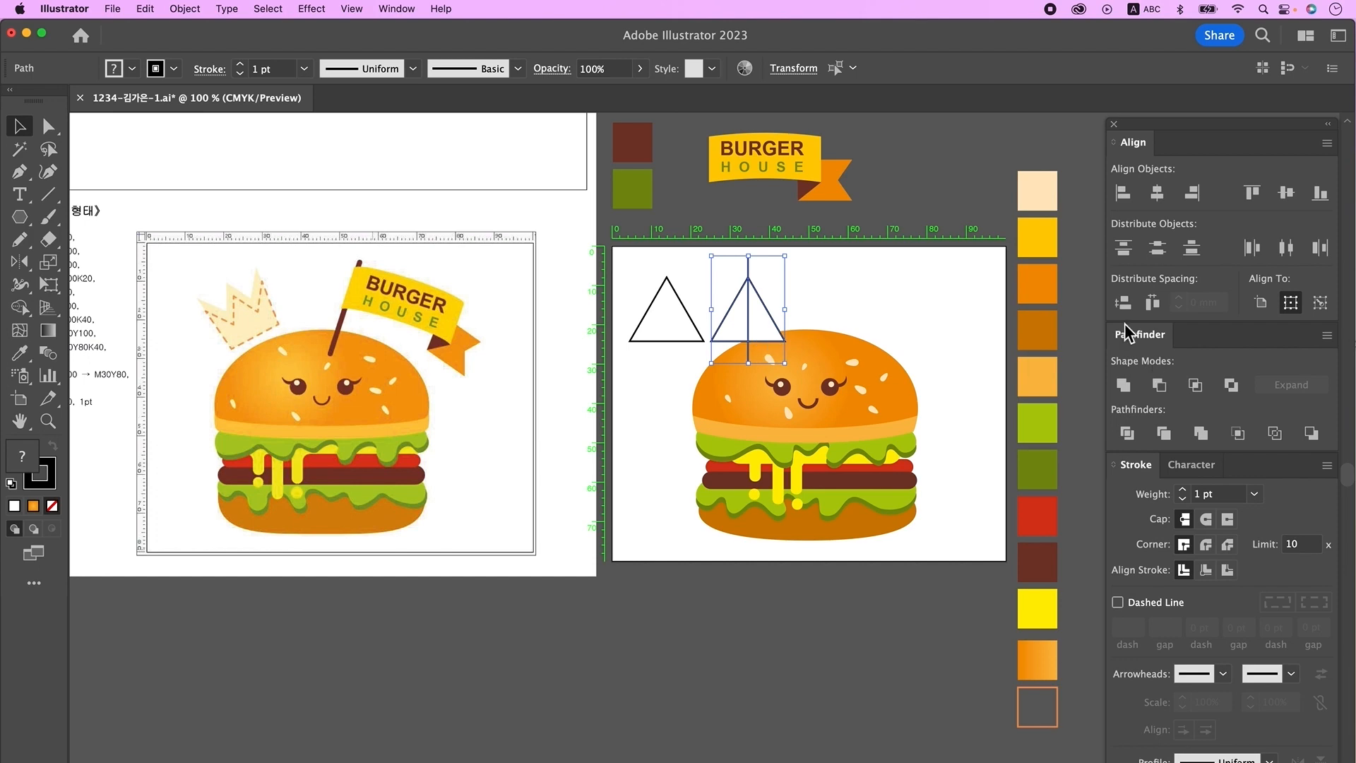
Divide the right triangle along the vertical line and ungroup the two halves.
{"action": "left_click", "coordinate": [1128, 433]}
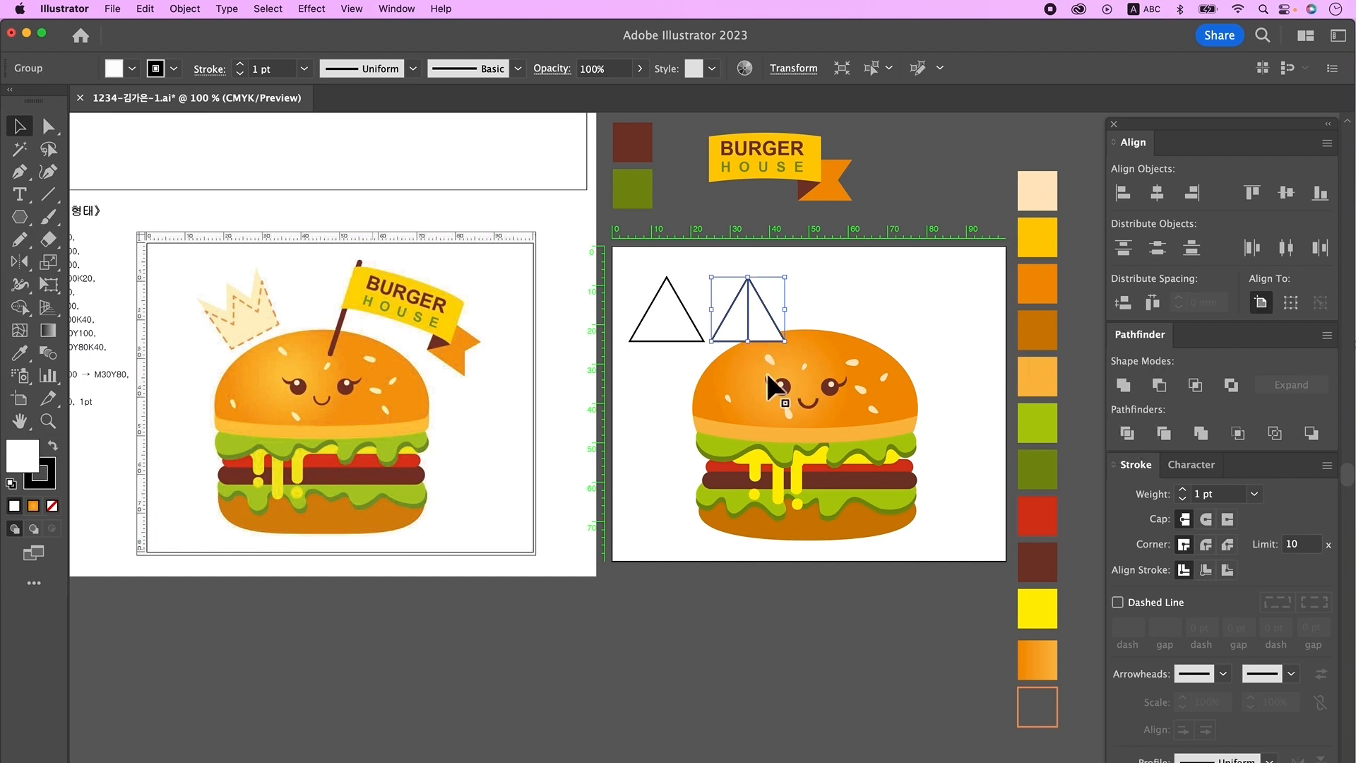
{"action": "right_click", "coordinate": [741, 322]}
{"action": "left_click", "coordinate": [777, 537]}
{"action": "left_click", "coordinate": [862, 267]}
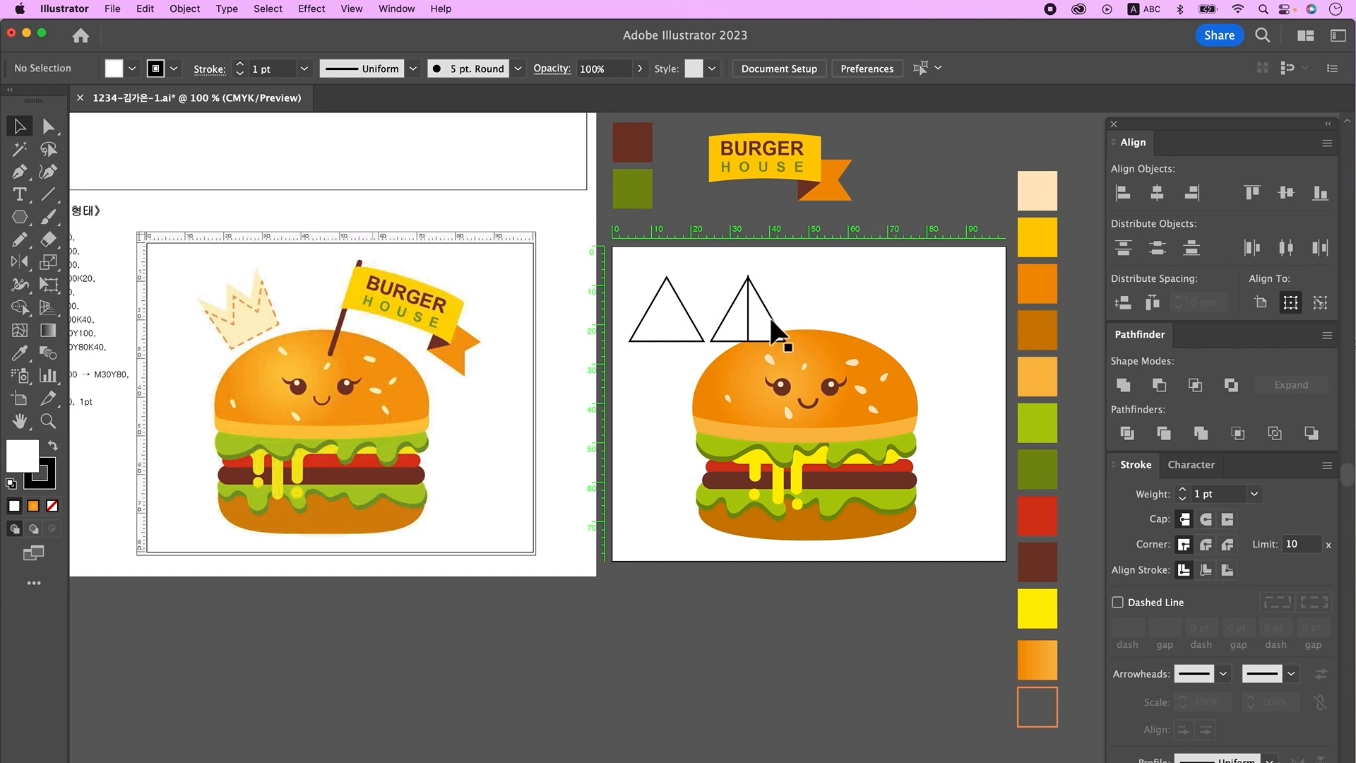
Move the two half triangles to opposite sides of the full triangle so they overlap it, and group the halves.
{"action": "left_click_drag", "start_coordinate": [766, 305], "coordinate": [638, 313]}
{"action": "left_click", "coordinate": [748, 288]}
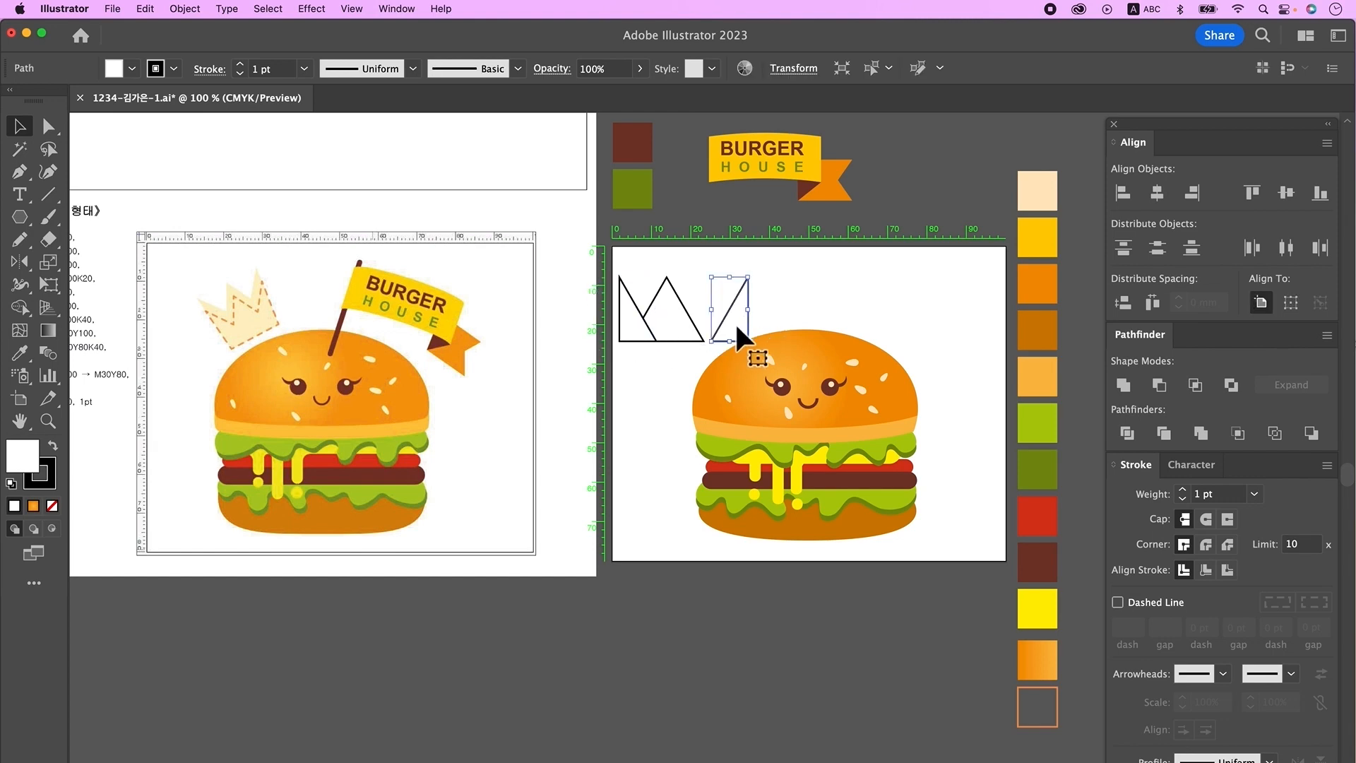
{"action": "left_click_drag", "start_coordinate": [738, 322], "coordinate": [697, 325]}
{"action": "left_click", "coordinate": [663, 391]}
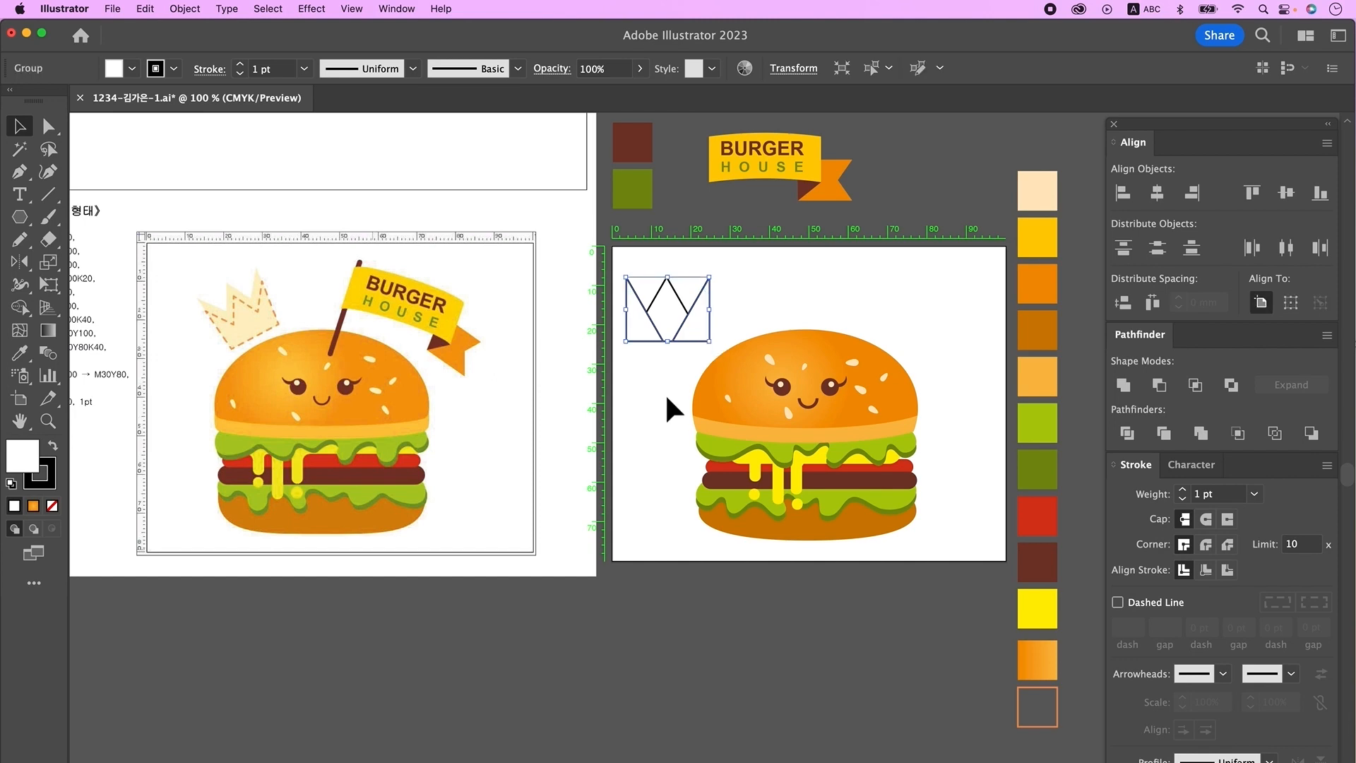
Align the half triangles and the full triangle by their horizontal centers and unite them into one crown shape.
{"action": "left_click_drag", "start_coordinate": [636, 337], "coordinate": [735, 364]}
{"action": "left_click", "coordinate": [1159, 193]}
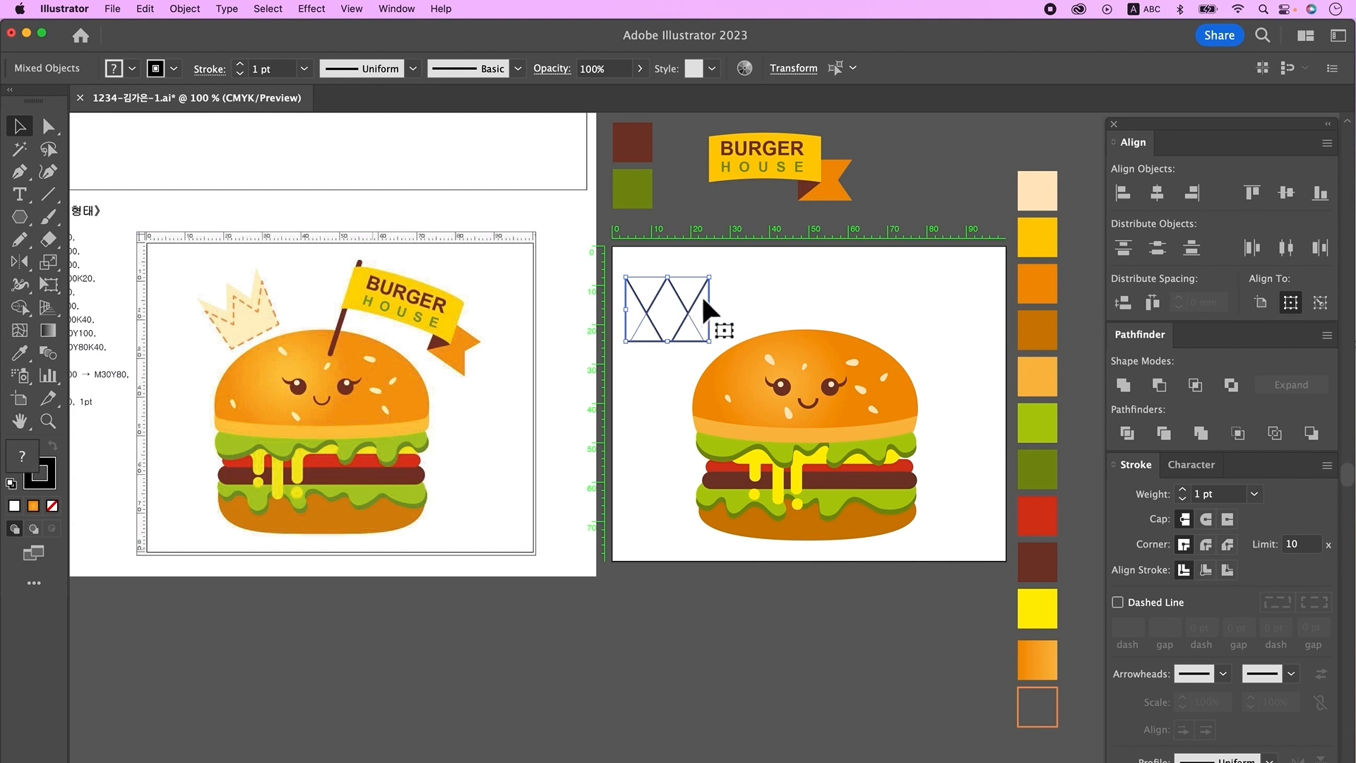
{"action": "left_click", "coordinate": [1126, 386]}
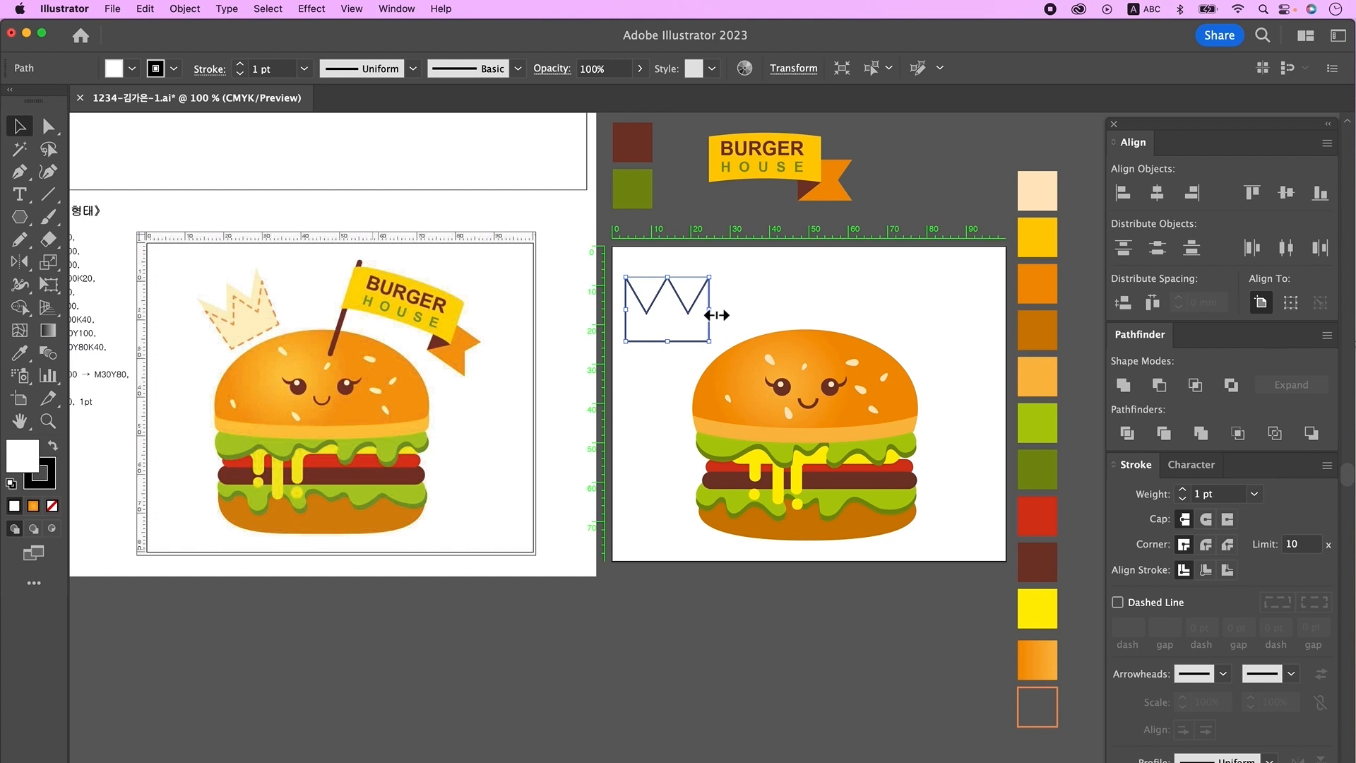
Narrow the crown shape to about 16 mm wide and place a copy directly below it.
{"action": "left_click_drag", "start_coordinate": [709, 311], "coordinate": [688, 311]}
{"action": "left_click", "coordinate": [651, 355]}
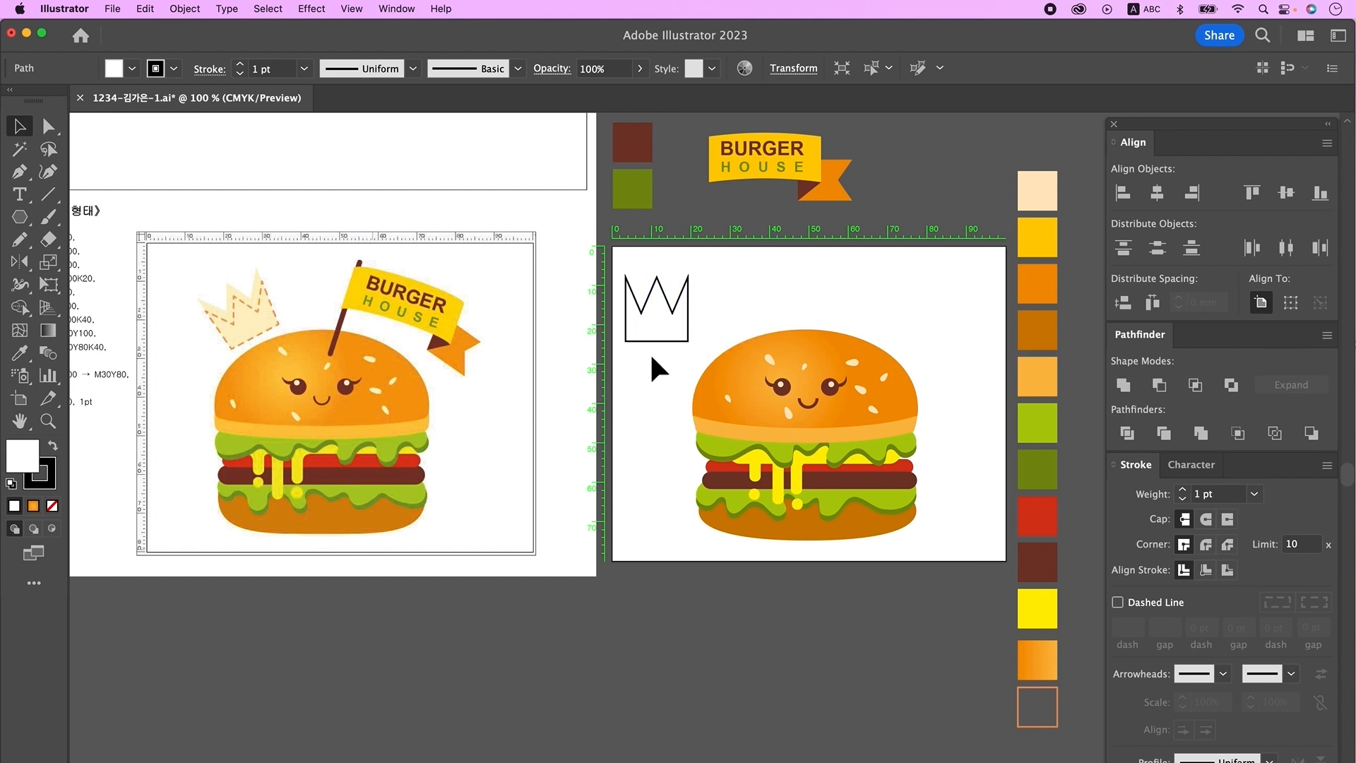
{"action": "left_click", "coordinate": [667, 320]}
{"action": "left_click_drag", "start_coordinate": [667, 320], "coordinate": [665, 398]}
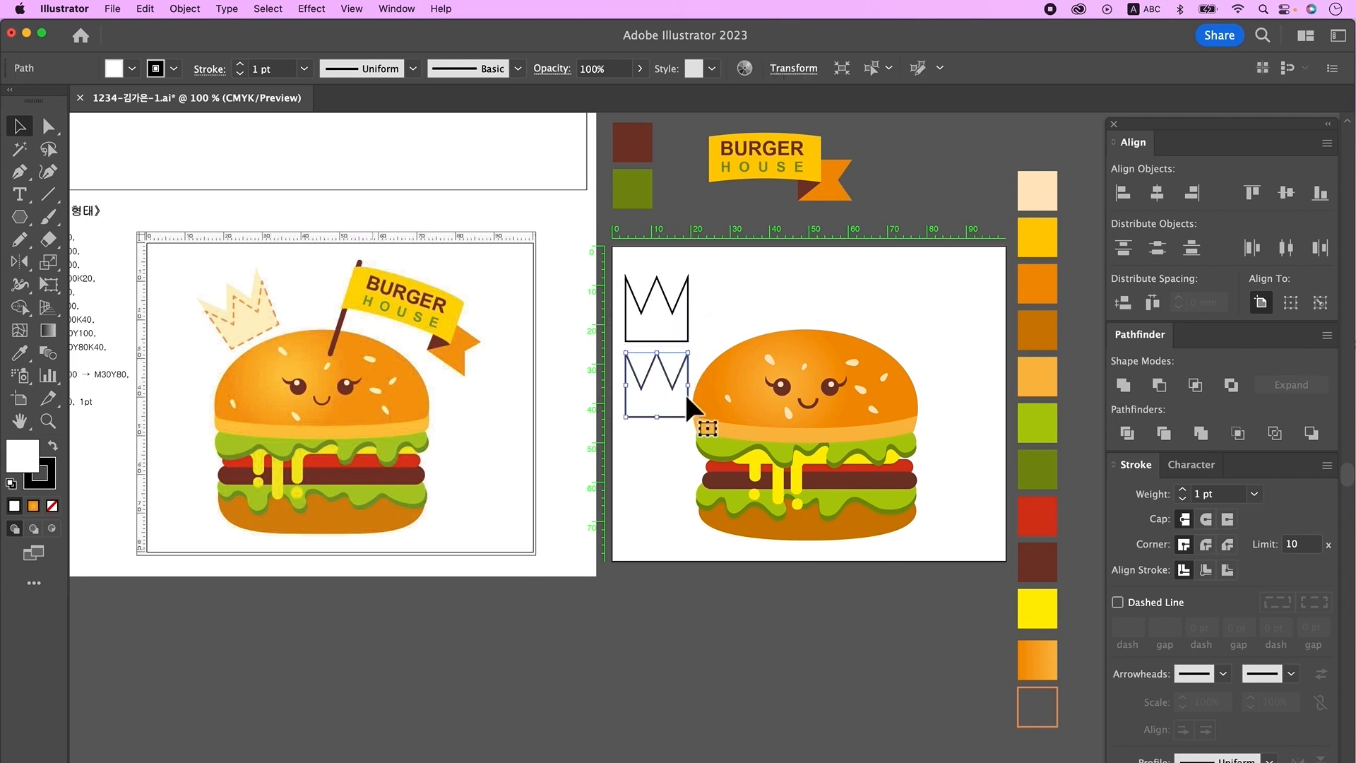
Raise the bottom anchor points of the lower crown copy to make it about 13.4 mm tall.
{"action": "left_click", "coordinate": [48, 125]}
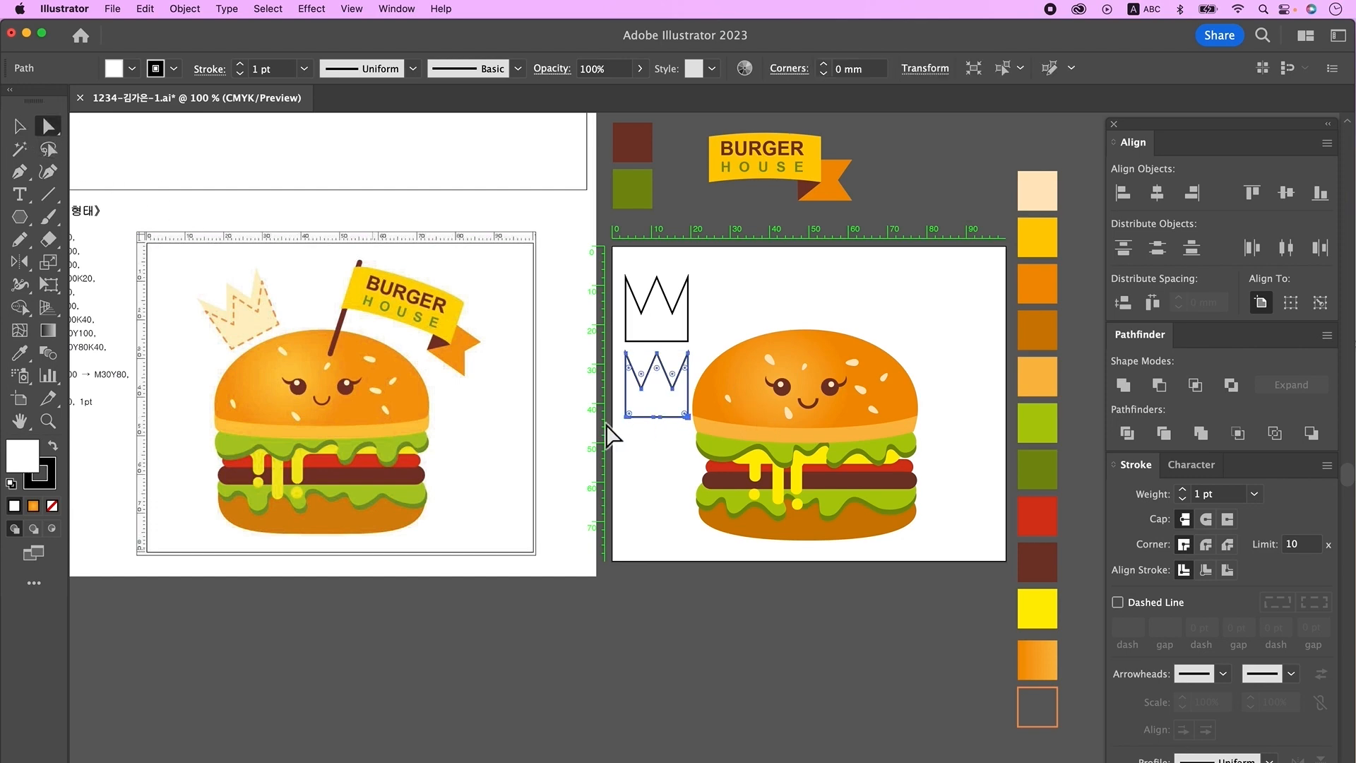
{"action": "left_click_drag", "start_coordinate": [616, 409], "coordinate": [693, 439]}
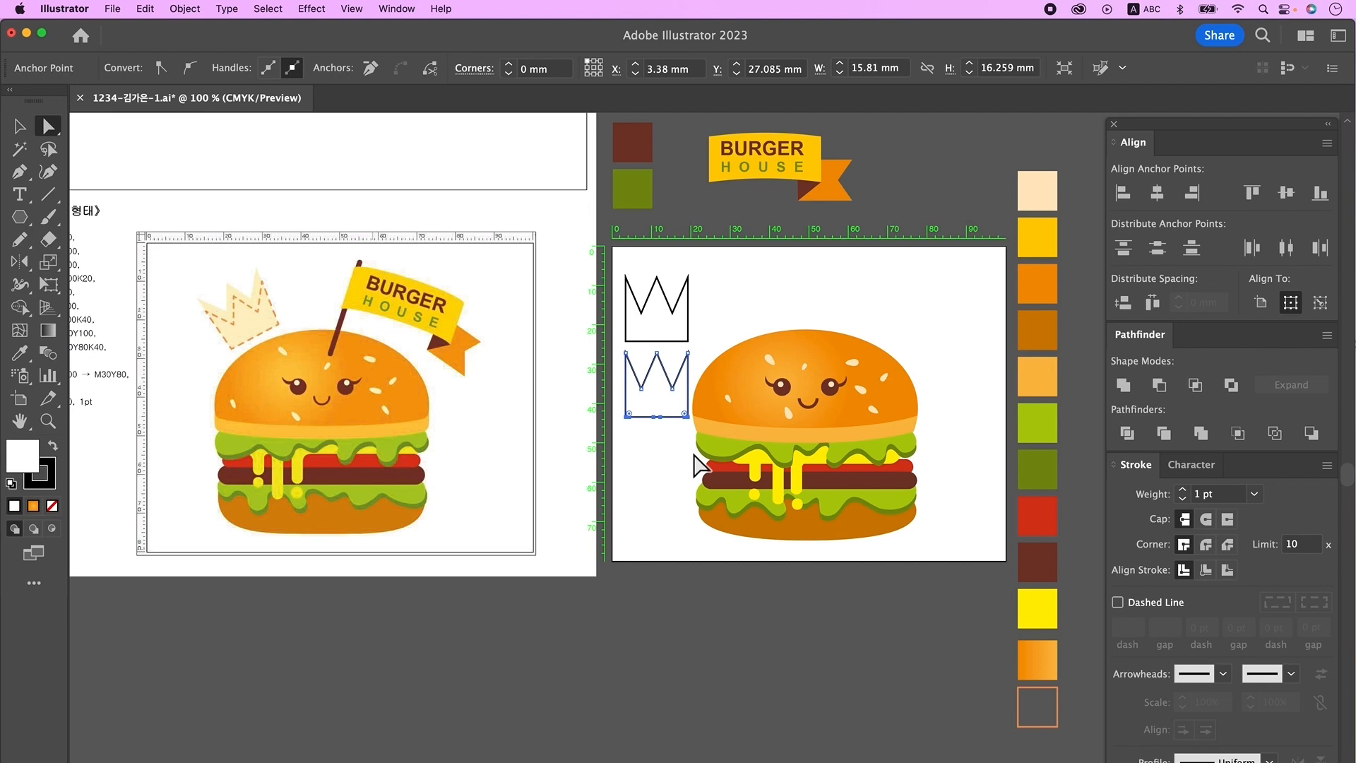
{"action": "key", "text": "shift+Up"}
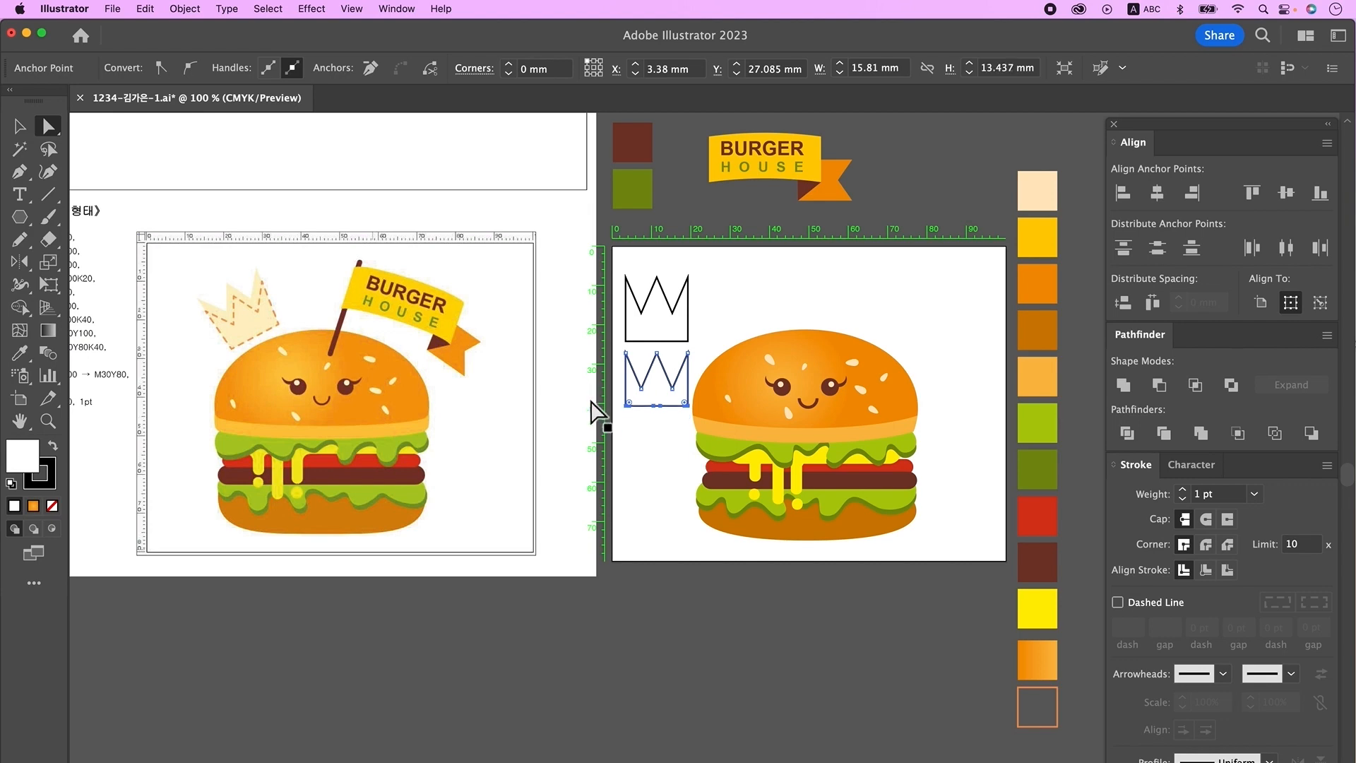
{"action": "left_click", "coordinate": [28, 134]}
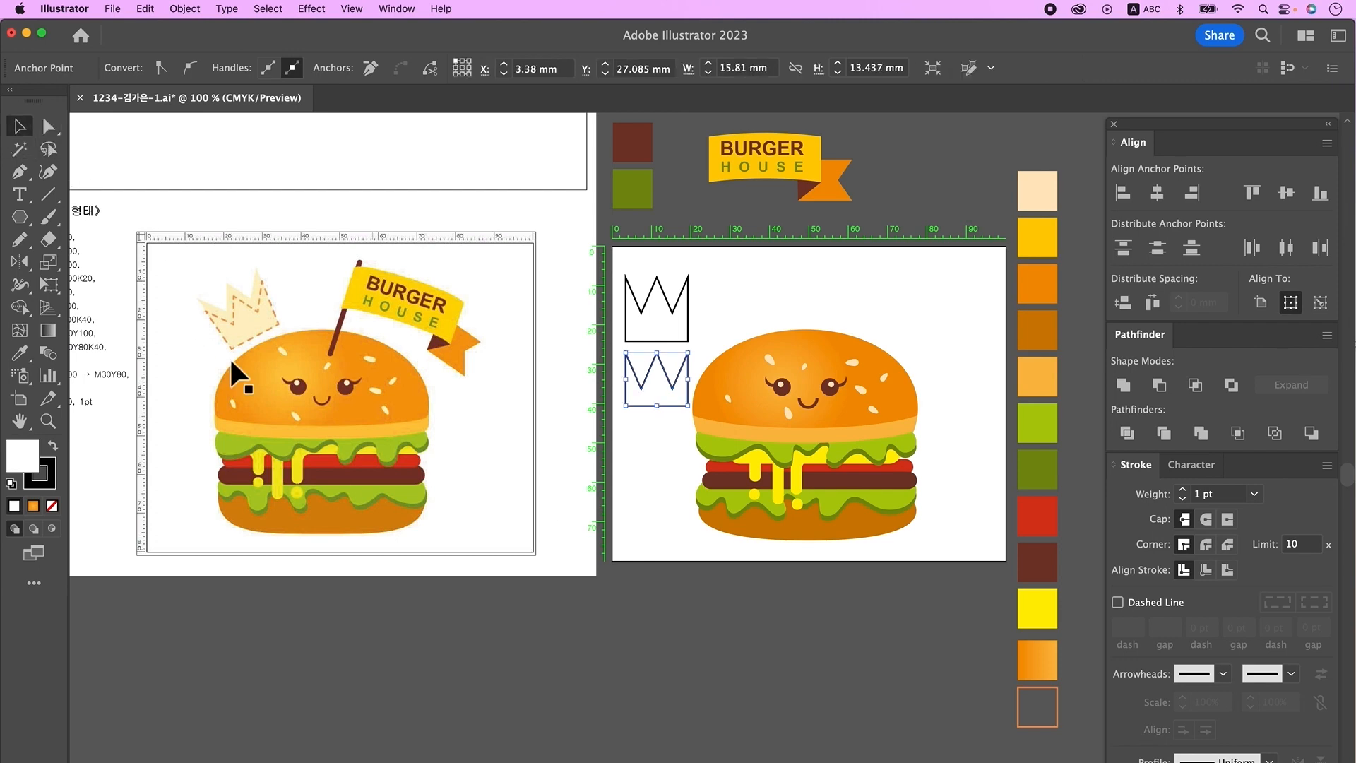
Apply the orange outline swatch's appearance to the lower crown copy and make its stroke a dashed line with 4 pt dashes.
{"action": "left_click", "coordinate": [20, 353]}
{"action": "left_click", "coordinate": [1037, 737]}
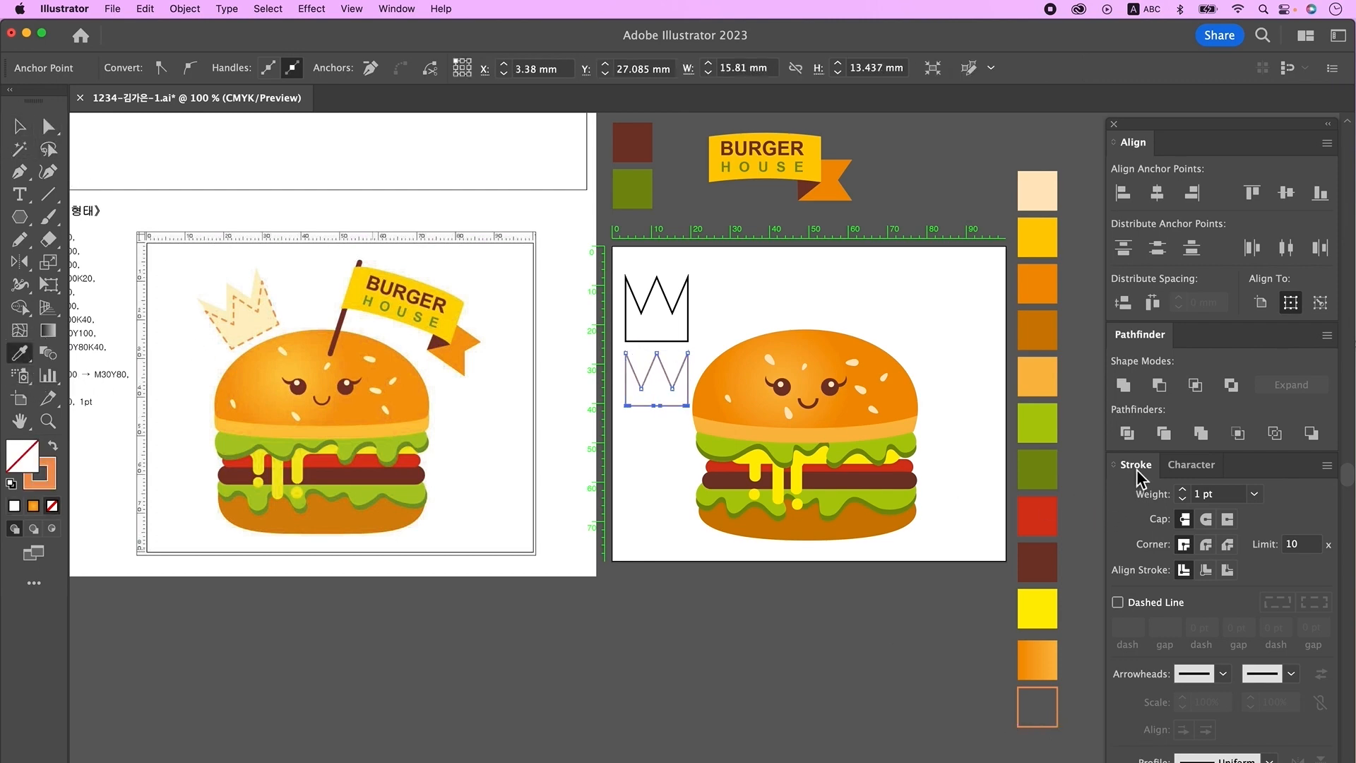
{"action": "left_click", "coordinate": [1146, 606]}
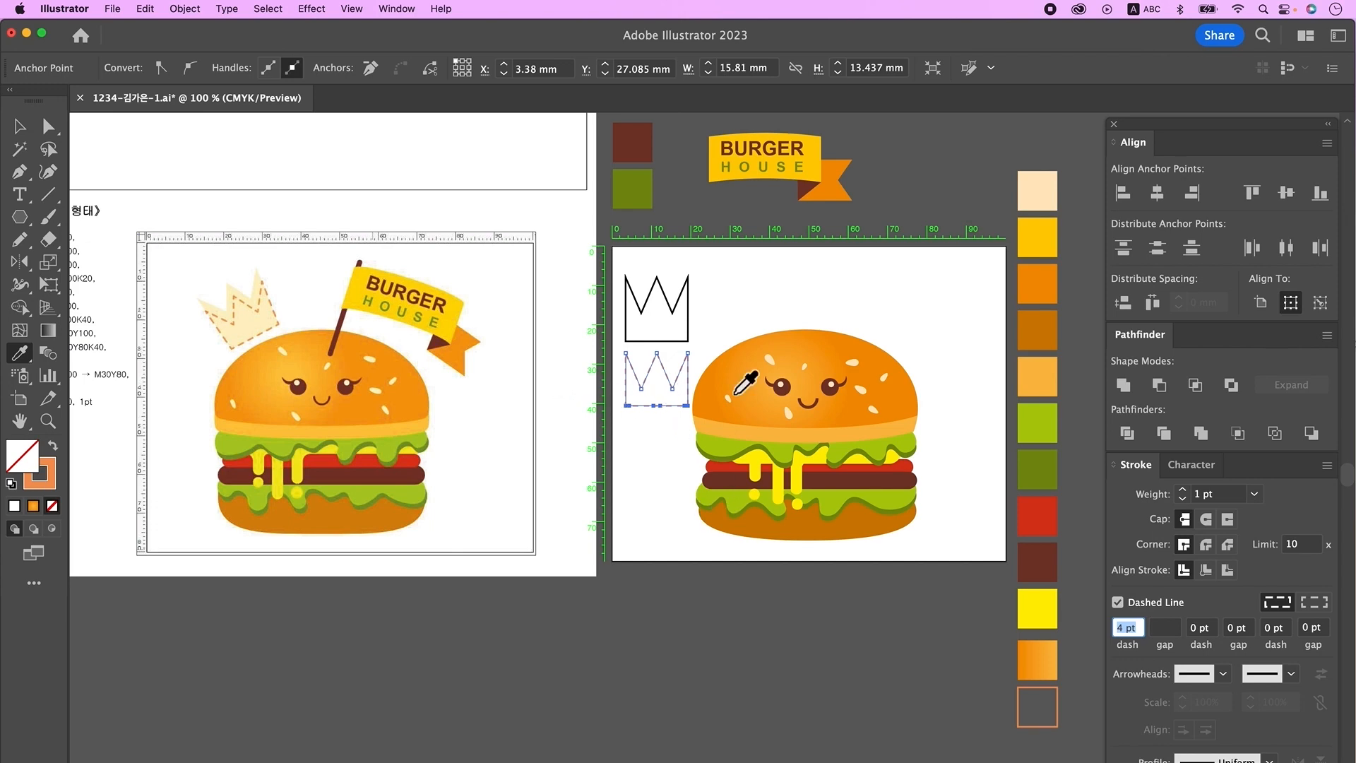
{"action": "left_click", "coordinate": [20, 126]}
Fill the upper crown with the pale peach swatch and place the dashed crown outline on top of it.
{"action": "left_click", "coordinate": [664, 292]}
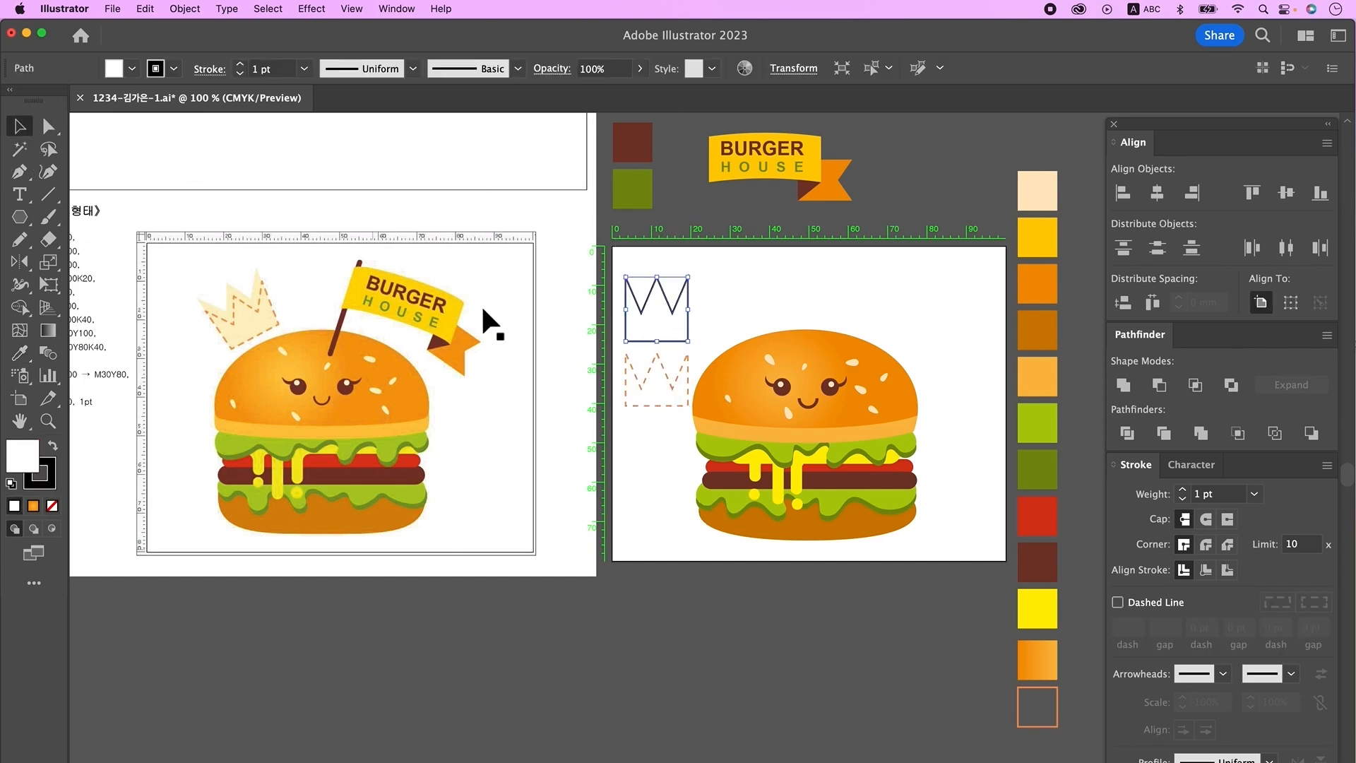
{"action": "left_click", "coordinate": [21, 359]}
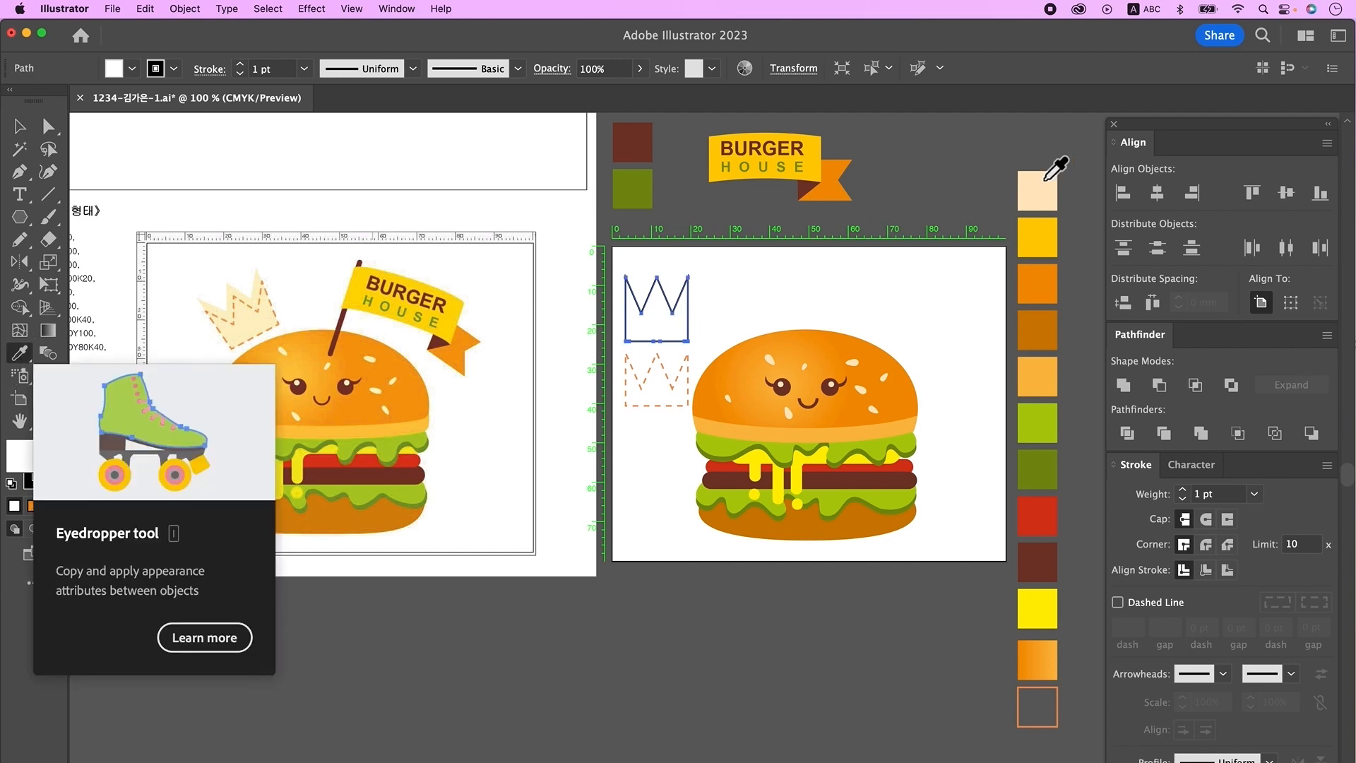
{"action": "left_click", "coordinate": [1041, 200]}
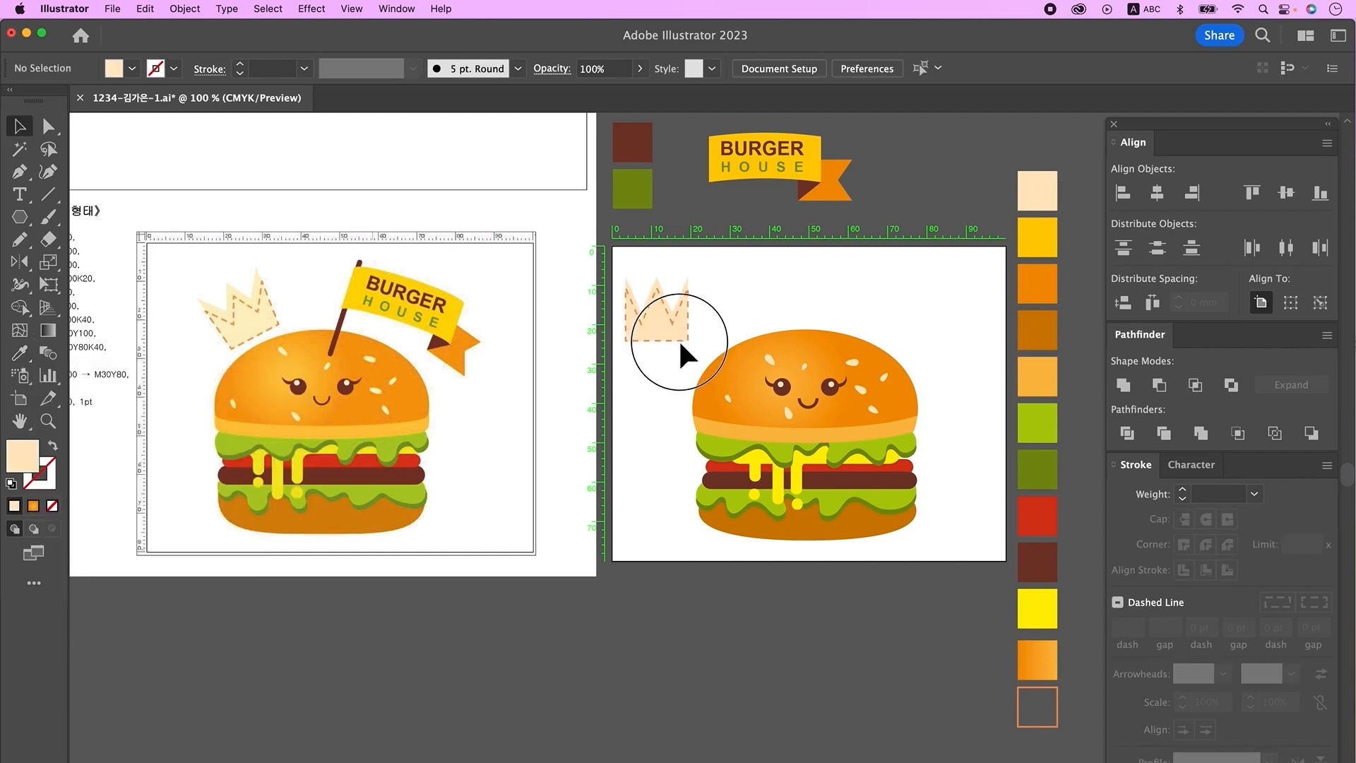
Move the dashed outline up off the crown and lower the filled crown's bottom anchor points to make it about 18 mm tall.
{"action": "left_click", "coordinate": [664, 293]}
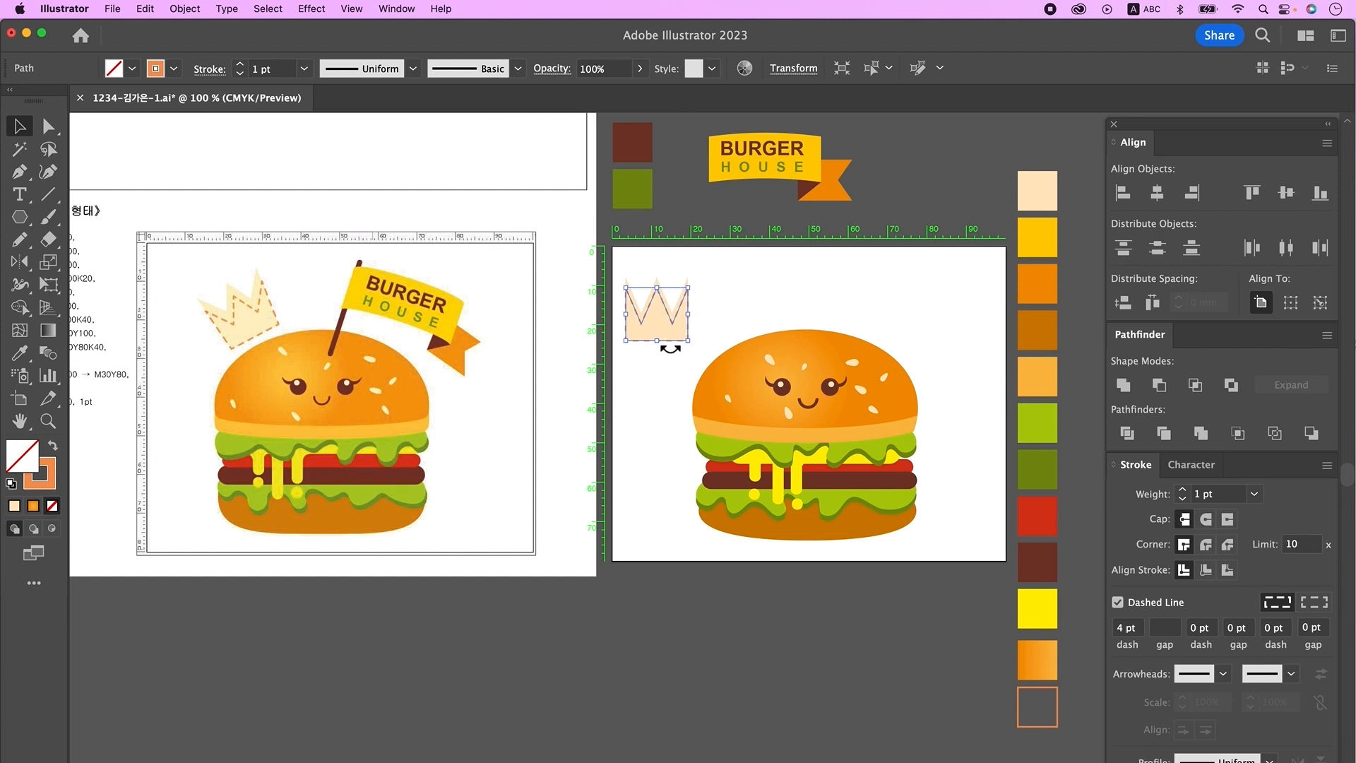
{"action": "left_click_drag", "start_coordinate": [674, 336], "coordinate": [677, 290]}
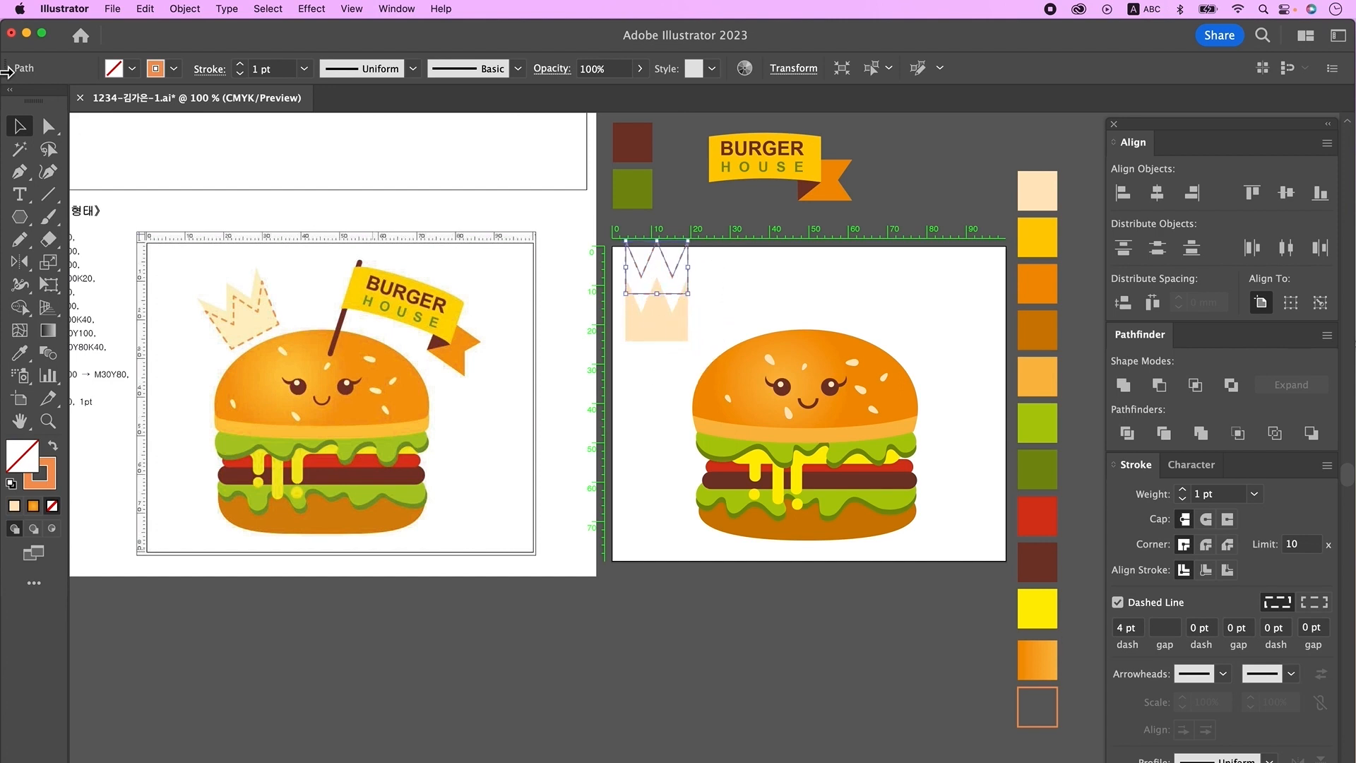
{"action": "left_click", "coordinate": [57, 126]}
{"action": "left_click", "coordinate": [636, 365]}
{"action": "left_click", "coordinate": [653, 342]}
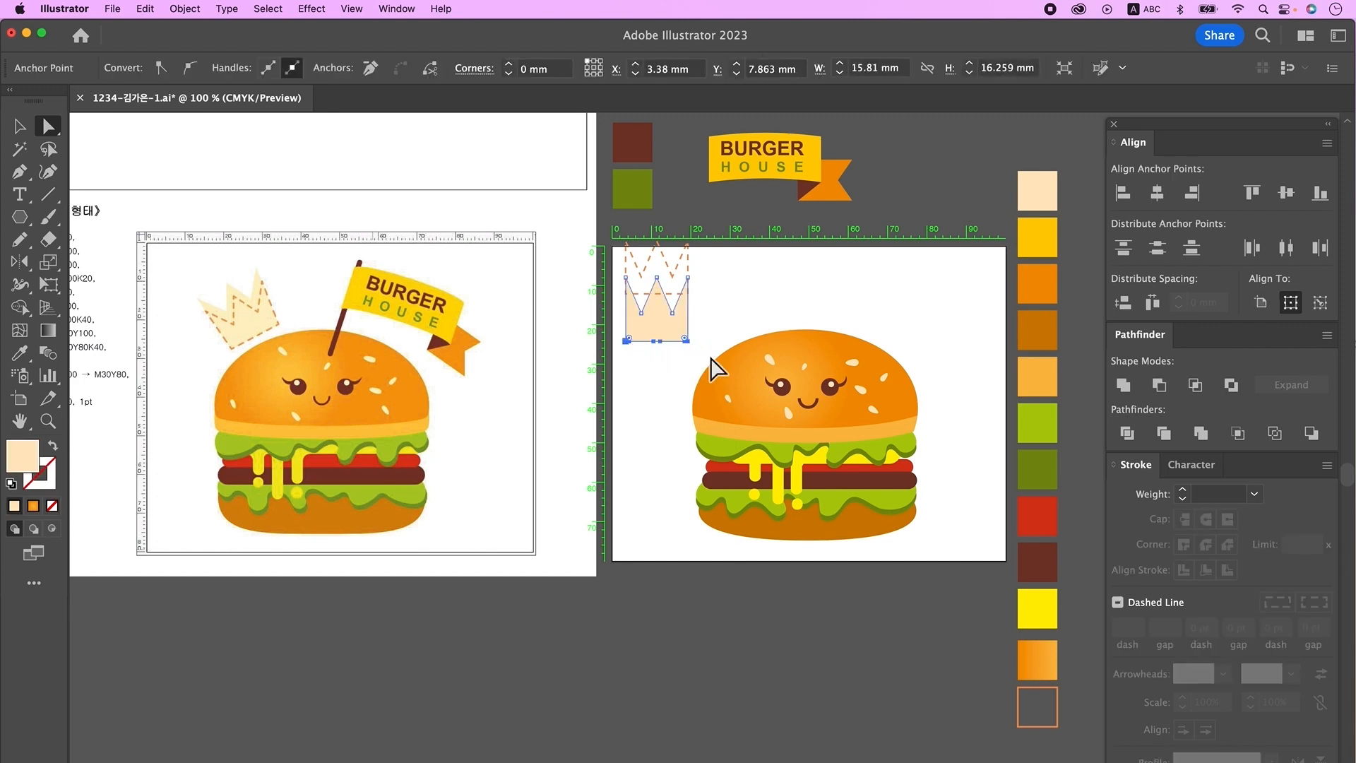
{"action": "key", "text": "Down"}
{"action": "key", "text": "Down"}
{"action": "key", "text": "Down"}
{"action": "key", "text": "Down"}
{"action": "key", "text": "Down"}
{"action": "key", "text": "Down"}
{"action": "key", "text": "Down"}
{"action": "key", "text": "Down"}
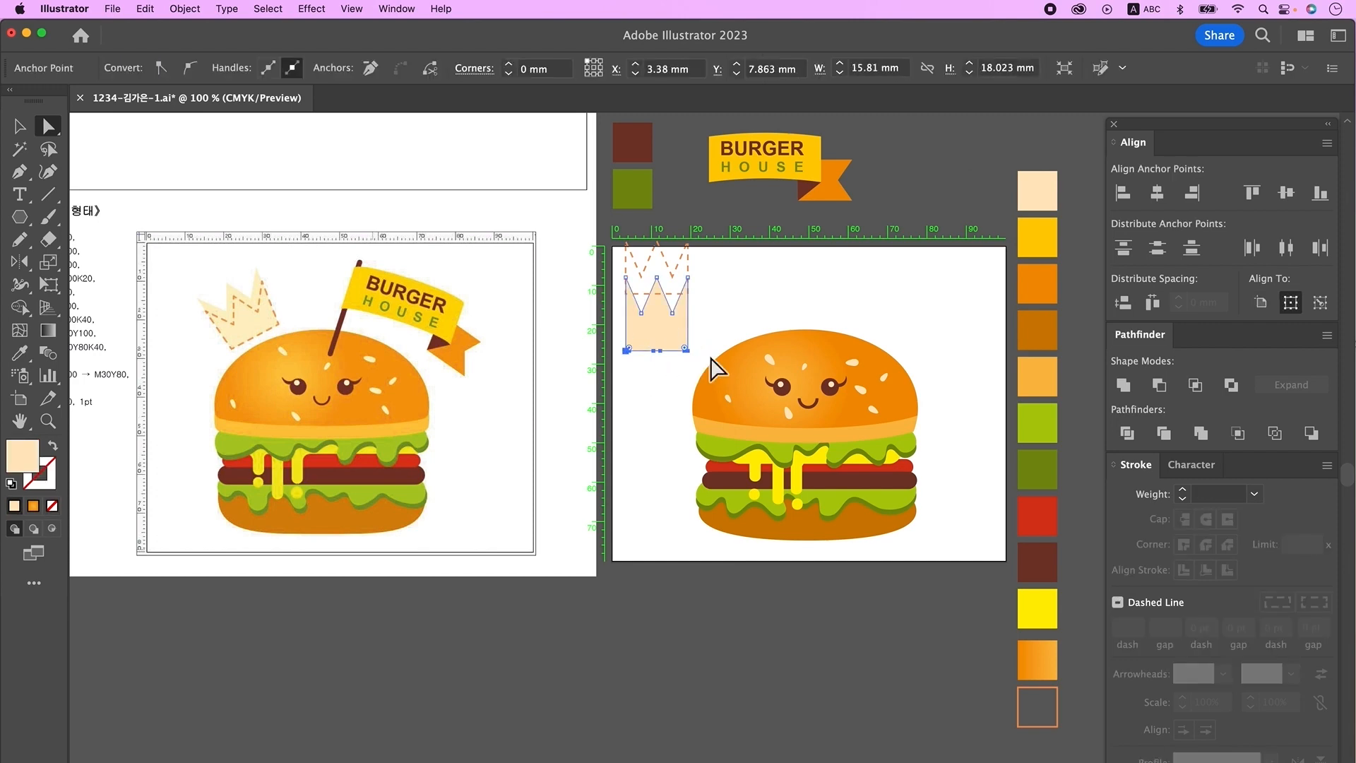
Align the dashed outline and the filled crown by their bottom edges.
{"action": "key", "text": "v"}
{"action": "left_click_drag", "start_coordinate": [719, 274], "coordinate": [657, 305]}
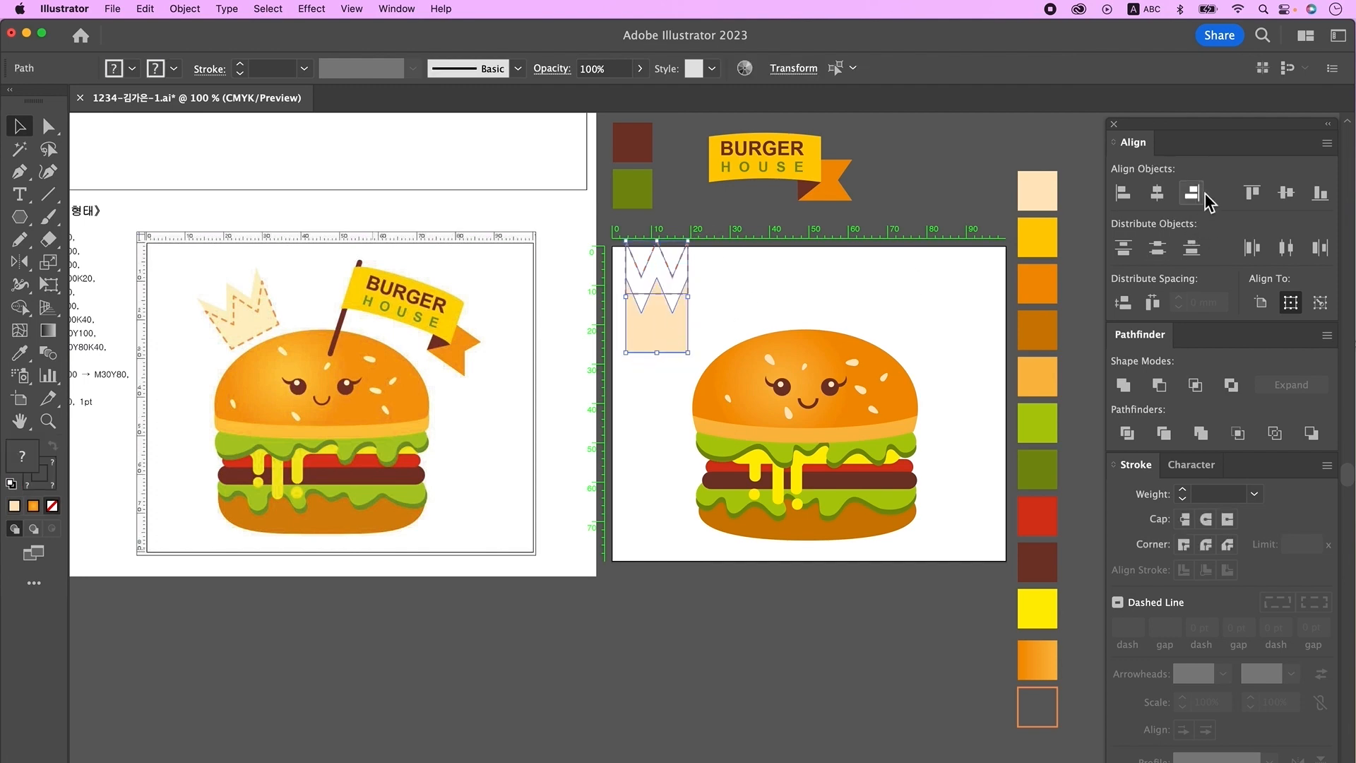
{"action": "left_click", "coordinate": [1320, 192]}
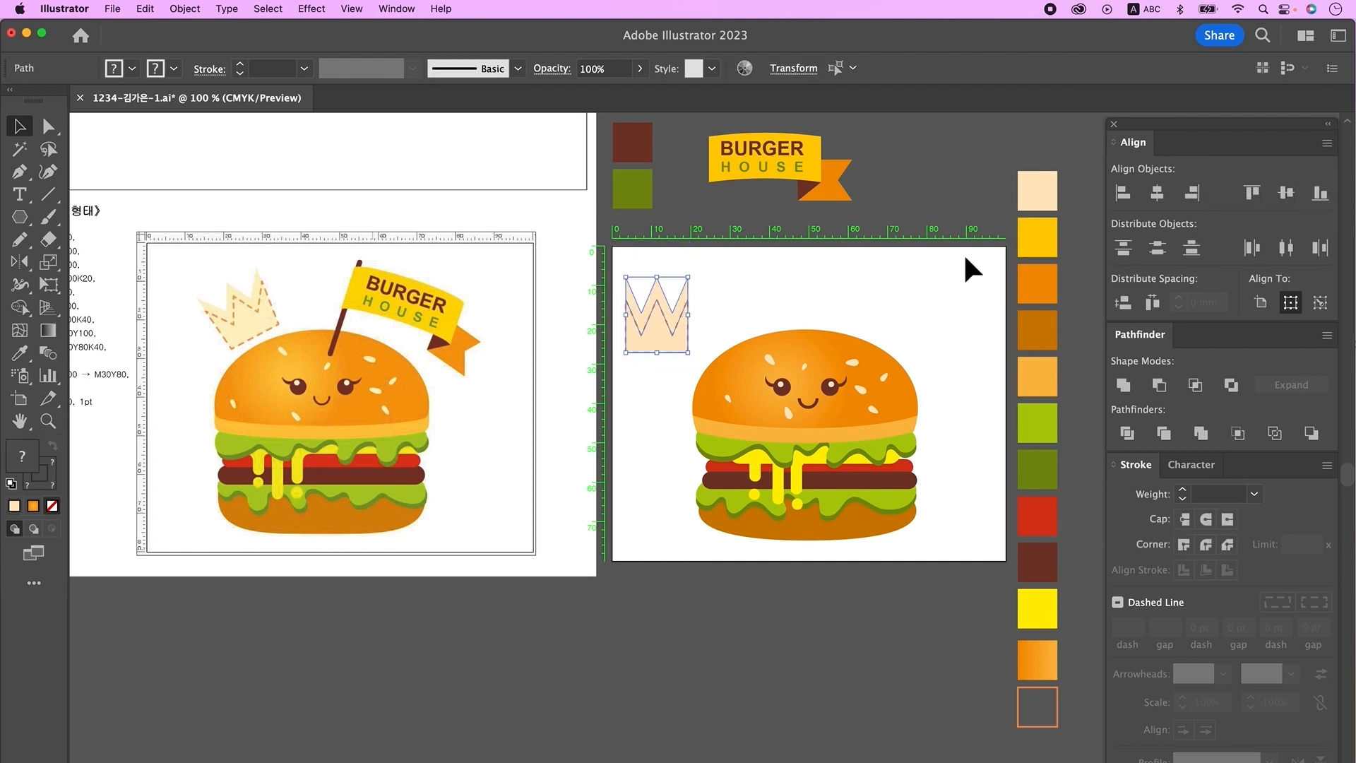
{"action": "left_click", "coordinate": [845, 269]}
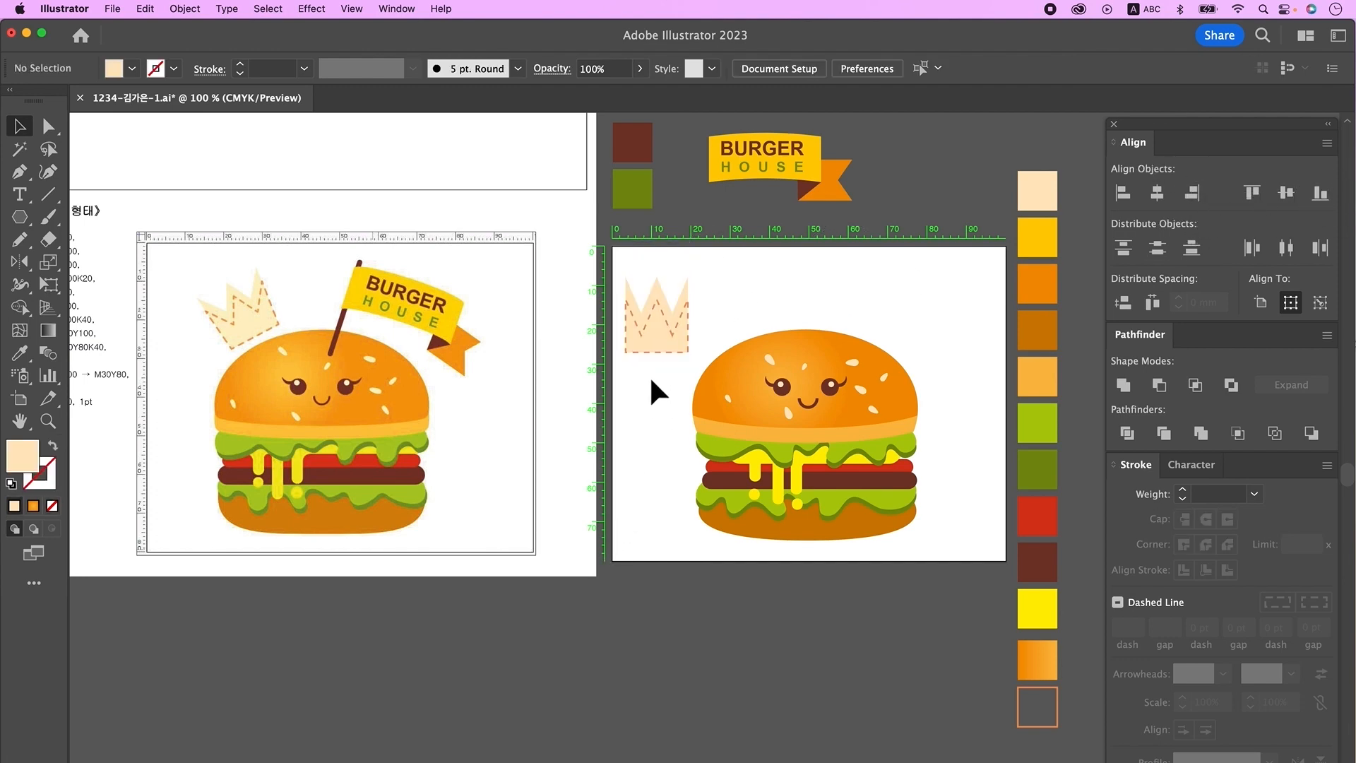
Group the crown with its dashed outline, and slightly shorten and tilt the group counterclockwise.
{"action": "left_click", "coordinate": [639, 282]}
{"action": "key", "text": "super+g"}
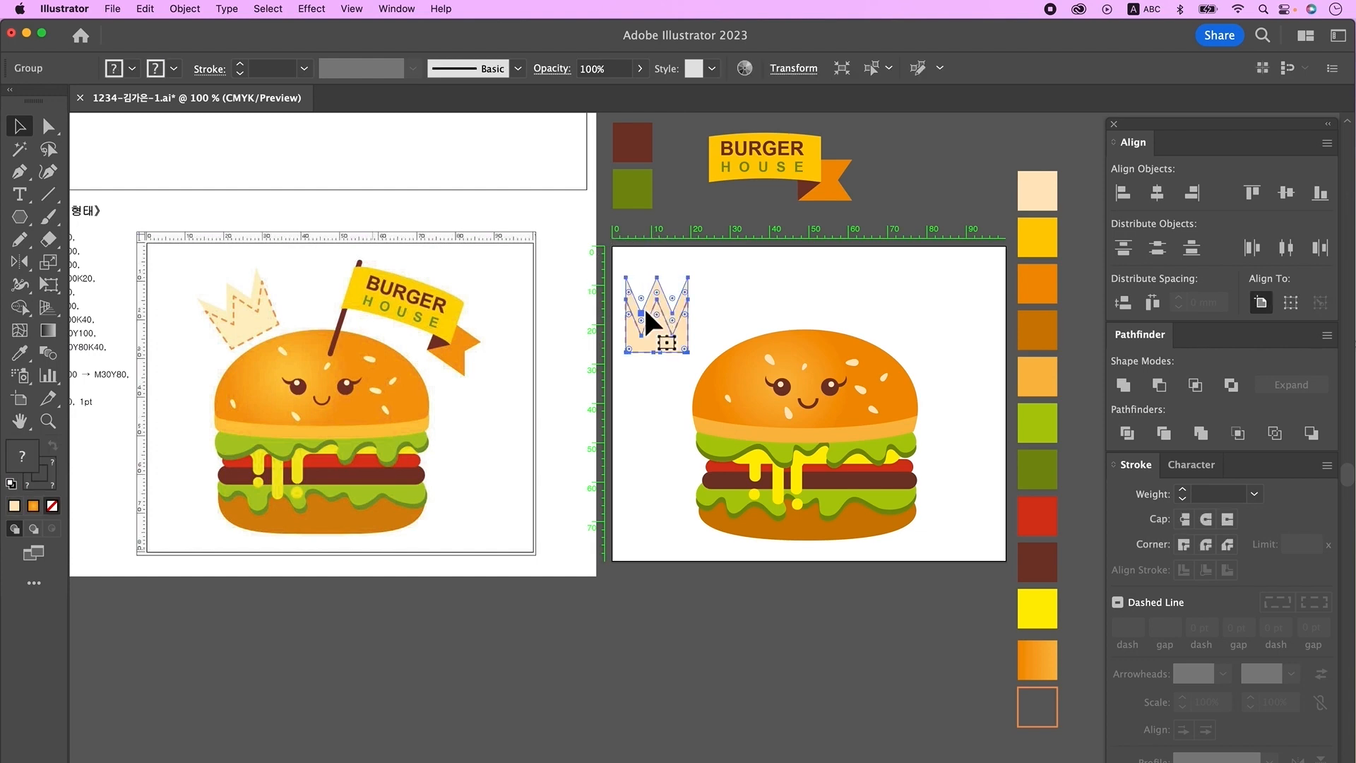
{"action": "left_click_drag", "start_coordinate": [657, 277], "coordinate": [657, 288]}
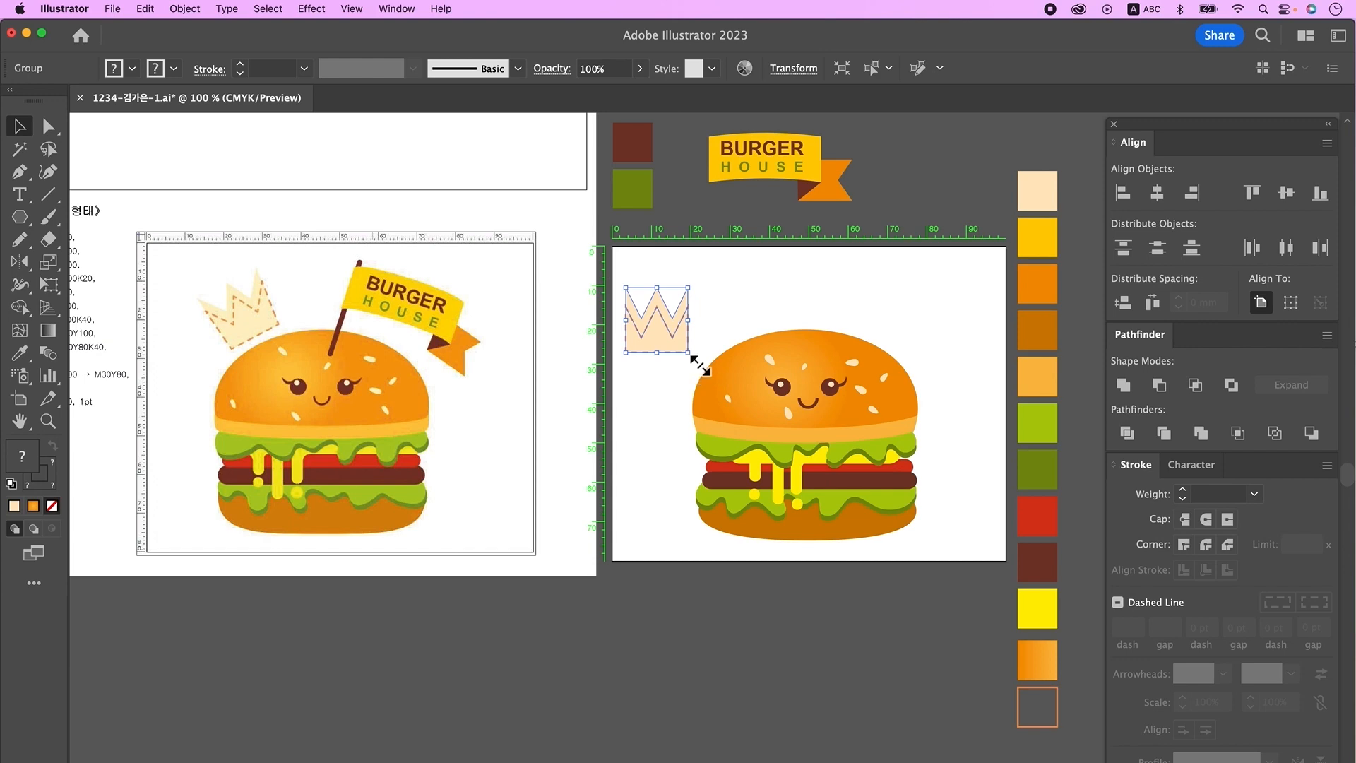
{"action": "left_click_drag", "start_coordinate": [698, 362], "coordinate": [712, 332]}
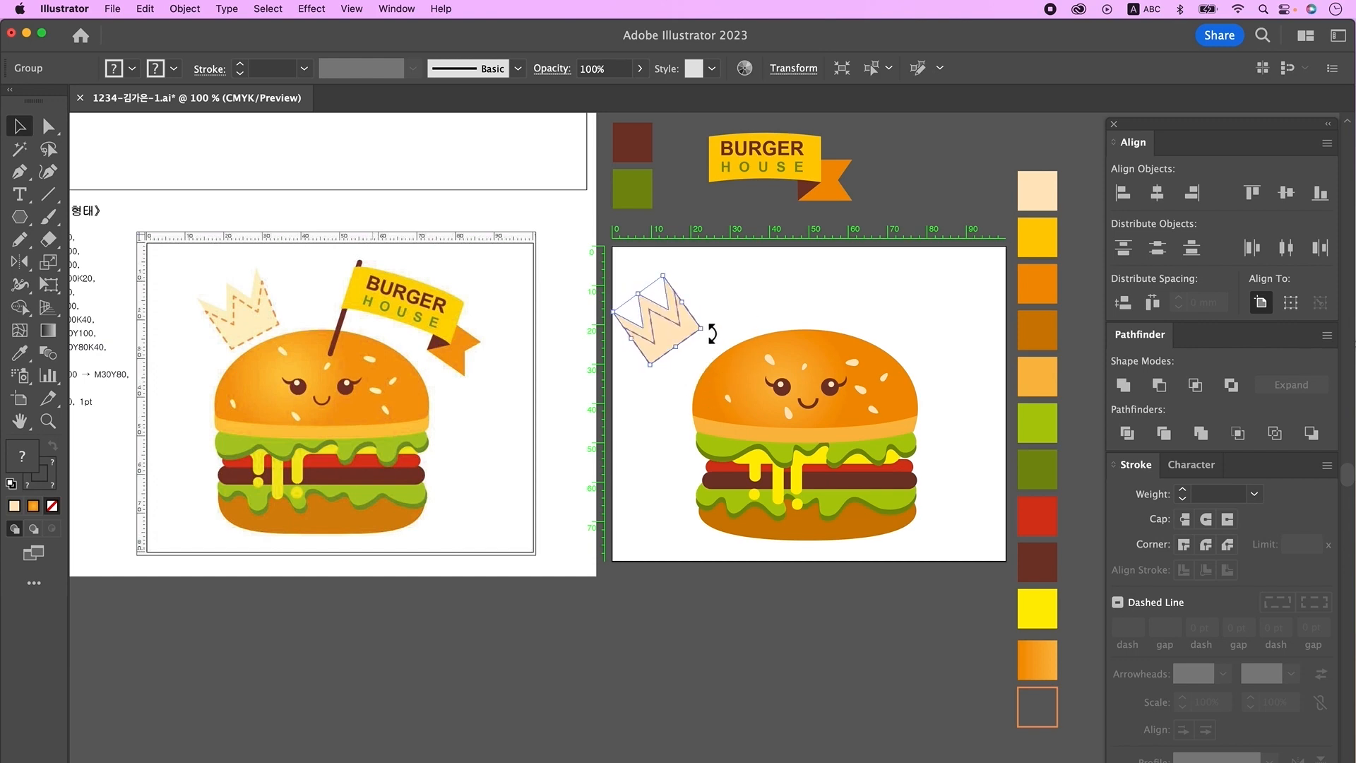
Draw a thin vertical flagpole about 25 mm tall with the Rounded Rectangle tool on the bun and fill it dark brown.
{"action": "left_click", "coordinate": [20, 219]}
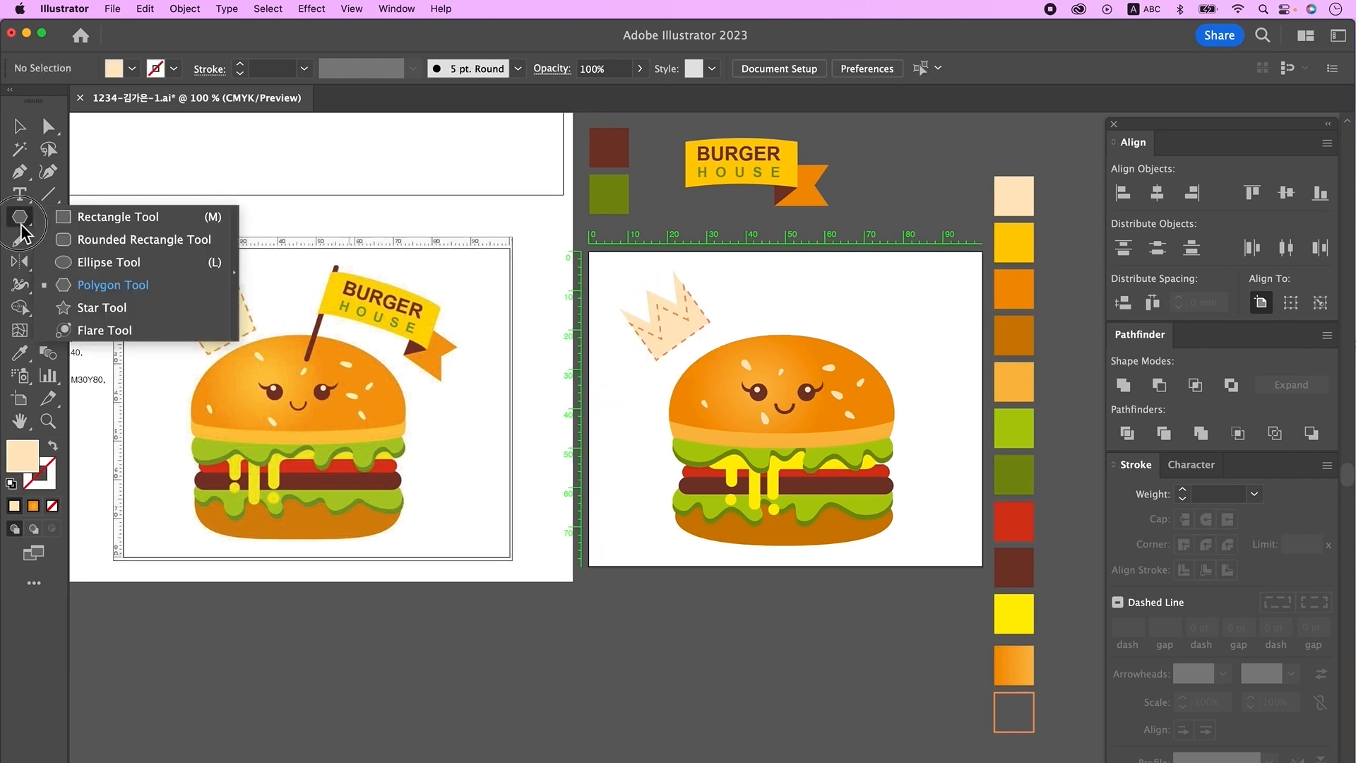
{"action": "left_click", "coordinate": [122, 240]}
{"action": "left_click_drag", "start_coordinate": [734, 277], "coordinate": [744, 367]}
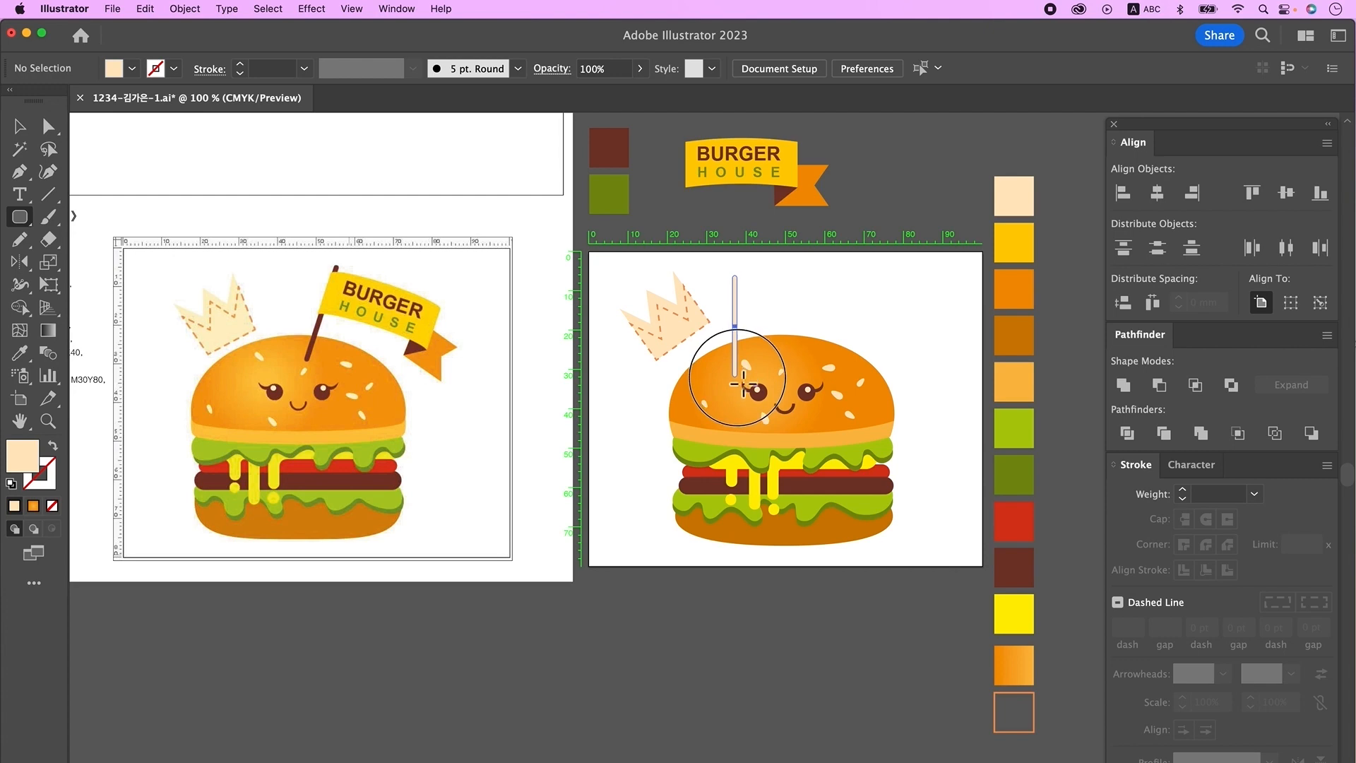
{"action": "left_click_drag", "start_coordinate": [738, 376], "coordinate": [737, 376]}
{"action": "left_click", "coordinate": [20, 353]}
{"action": "left_click", "coordinate": [1019, 563]}
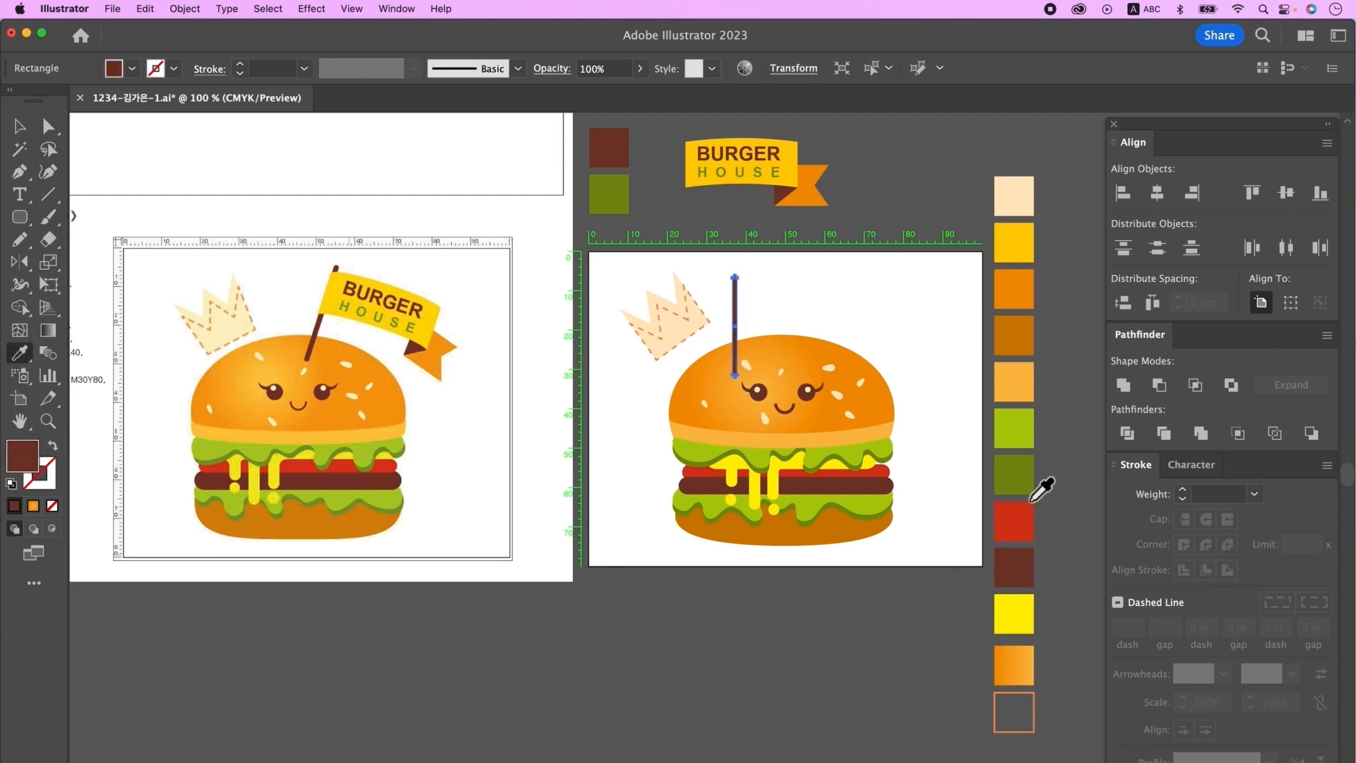
Place the BURGER HOUSE banner against the flagpole above the bun and fine-tune the fit of pole and banner.
{"action": "left_click", "coordinate": [19, 127]}
{"action": "left_click_drag", "start_coordinate": [682, 127], "coordinate": [835, 199]}
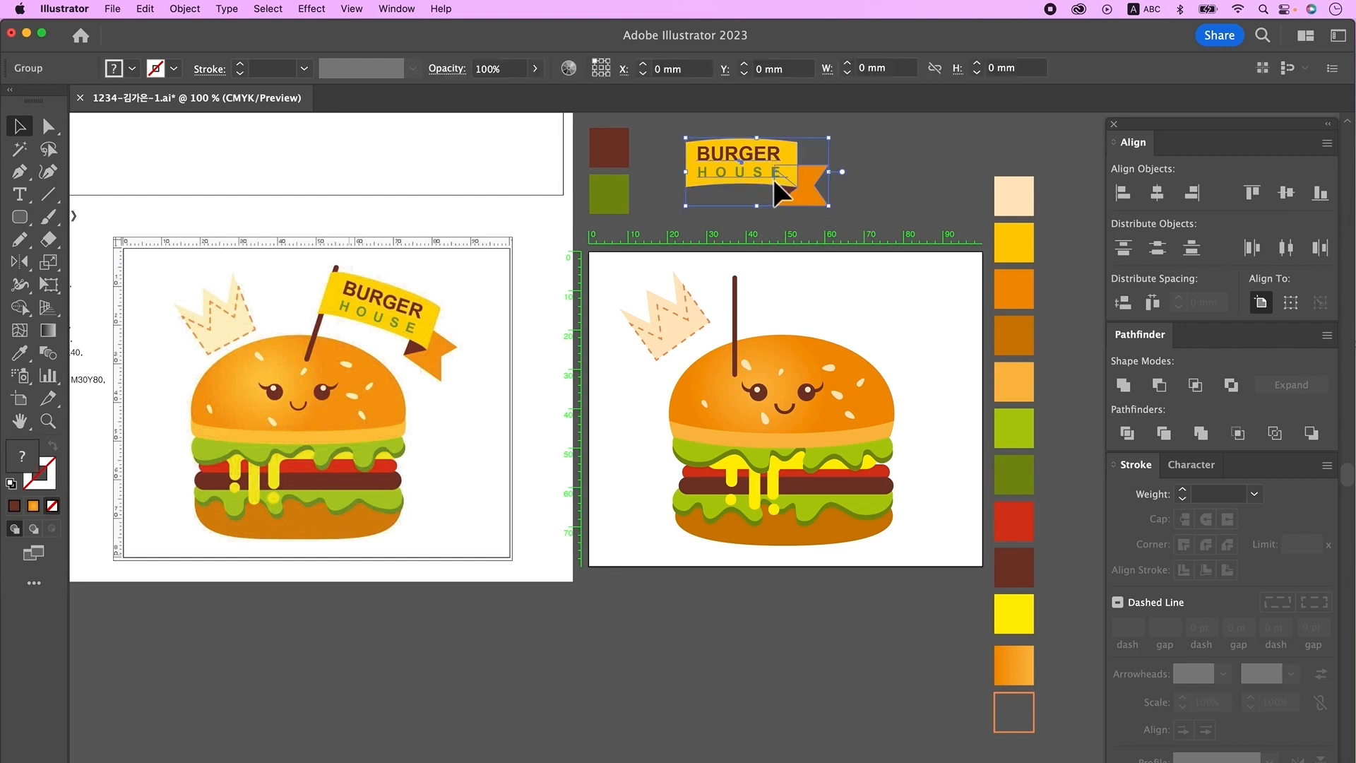
{"action": "left_click_drag", "start_coordinate": [751, 158], "coordinate": [799, 285]}
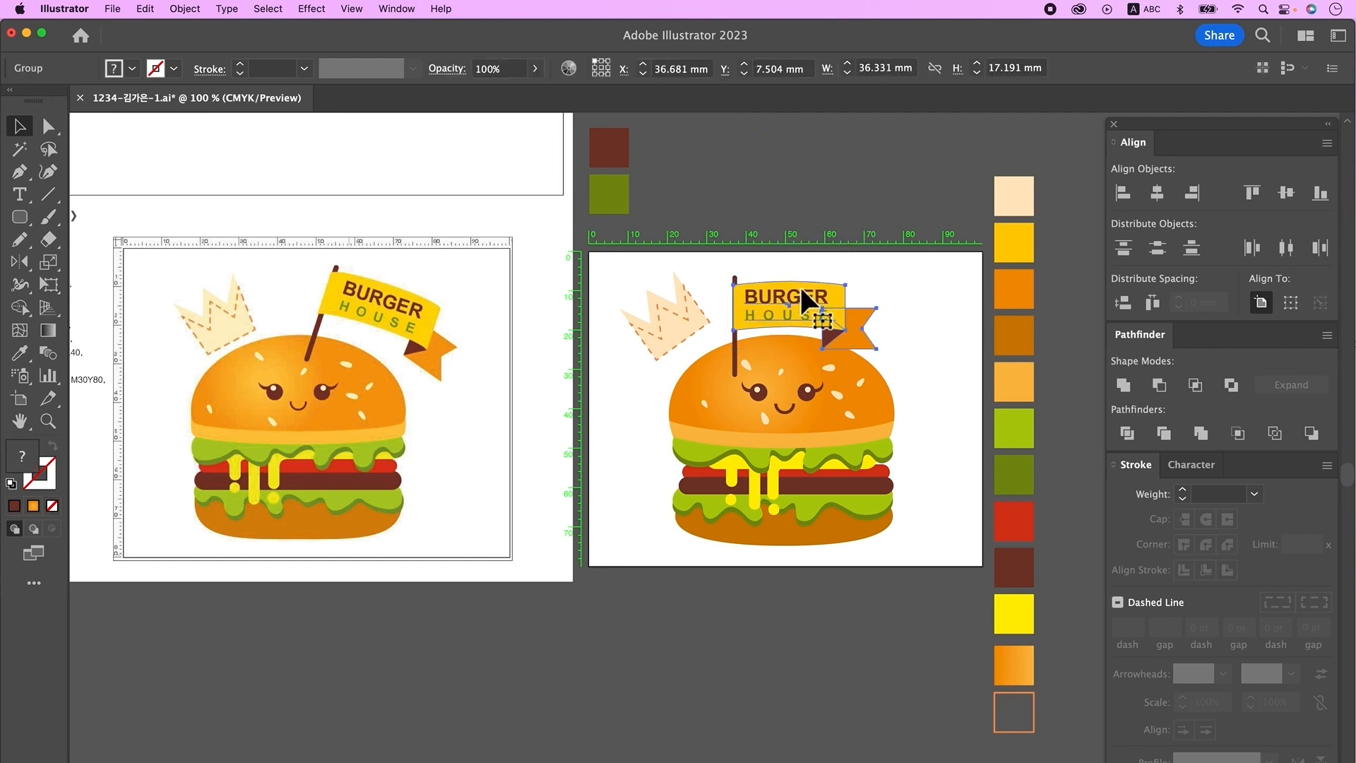
{"action": "left_click", "coordinate": [736, 368]}
{"action": "scroll", "coordinate": [738, 369], "scroll_direction": "up", "scroll_amount": 3}
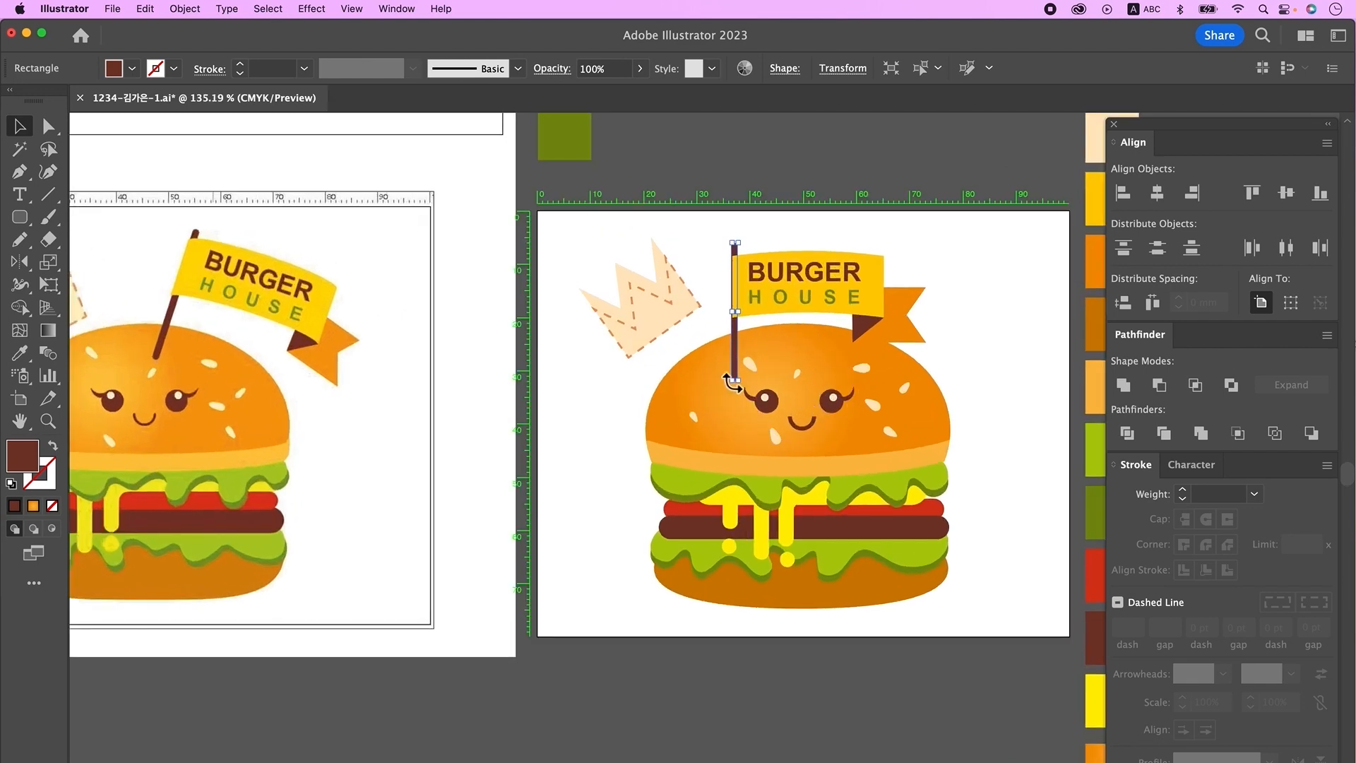
{"action": "scroll", "coordinate": [731, 382], "scroll_direction": "up", "scroll_amount": 2}
{"action": "left_click_drag", "start_coordinate": [741, 390], "coordinate": [752, 403]}
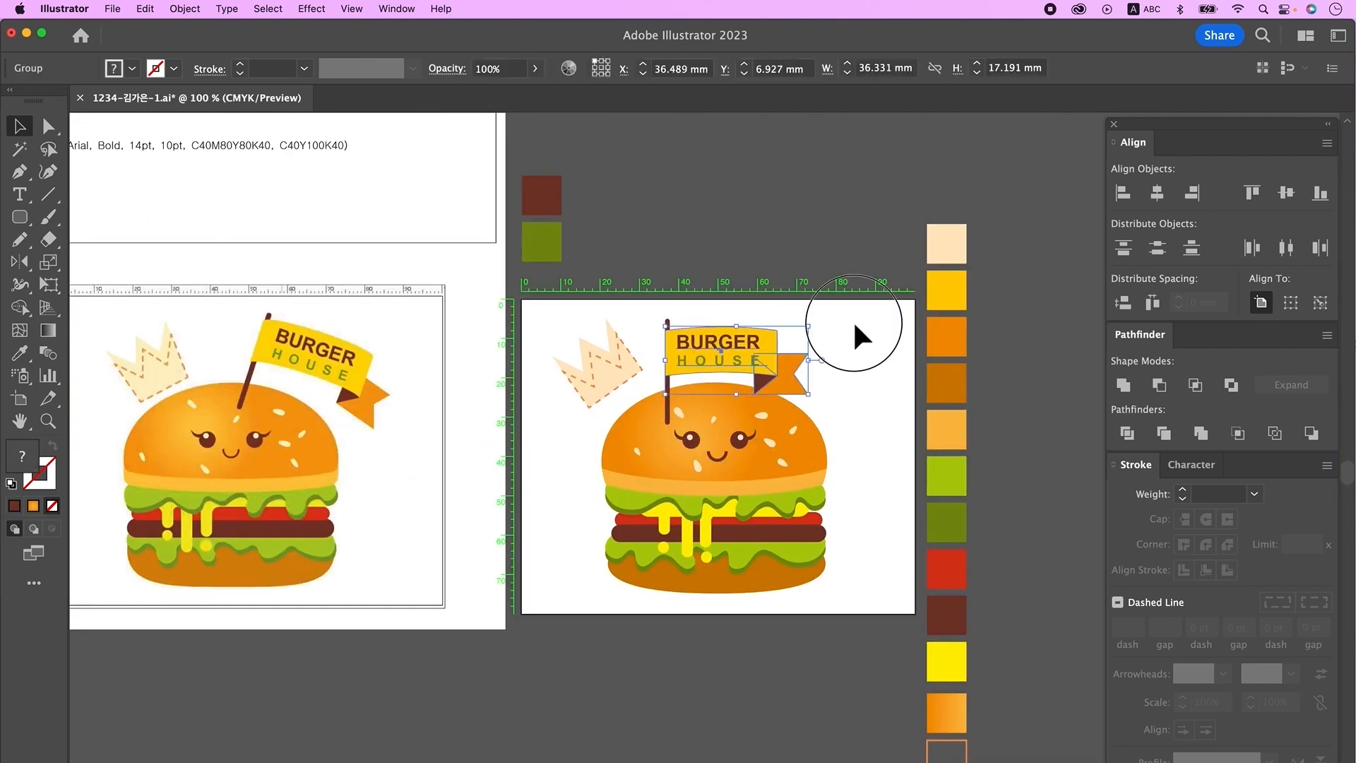
Group the banner with the flagpole and tilt the flag clockwise above the bun to match the reference.
{"action": "left_click_drag", "start_coordinate": [853, 319], "coordinate": [664, 328]}
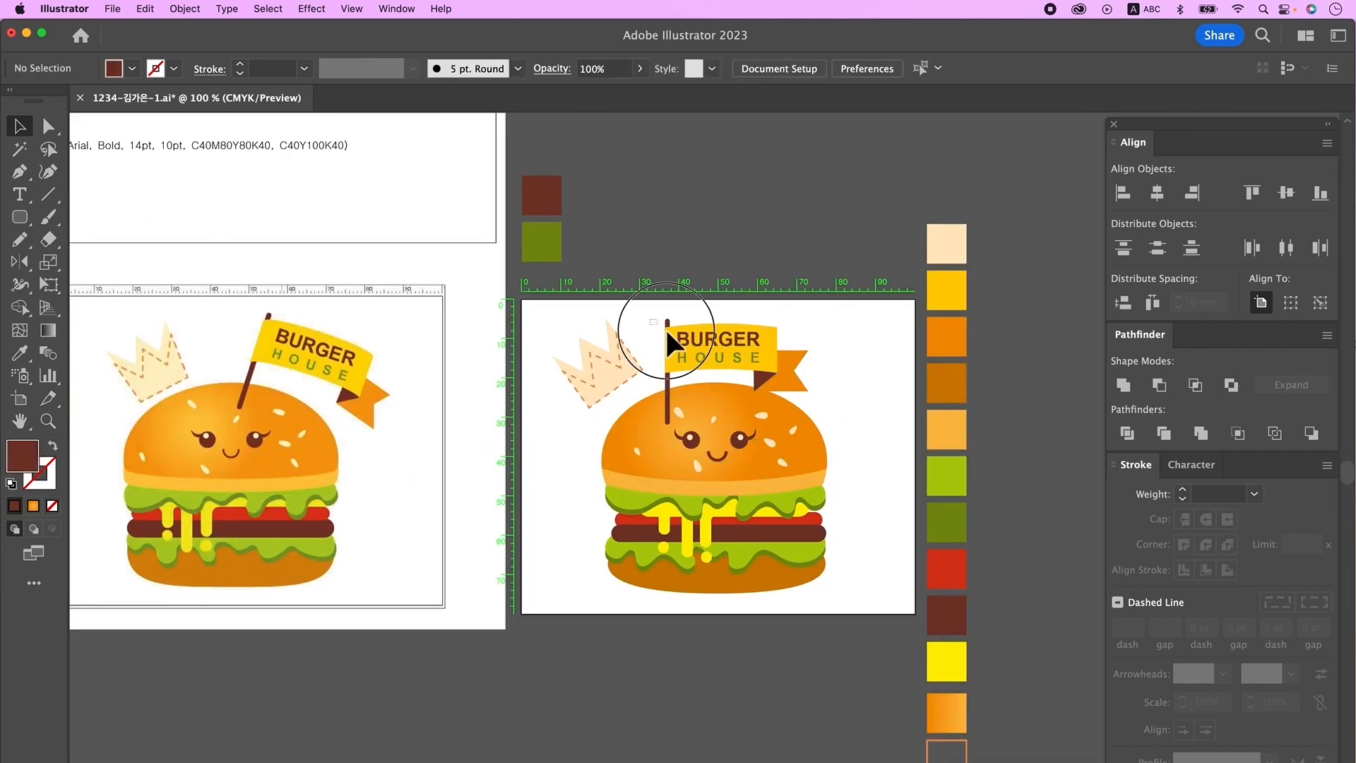
{"action": "right_click", "coordinate": [735, 346]}
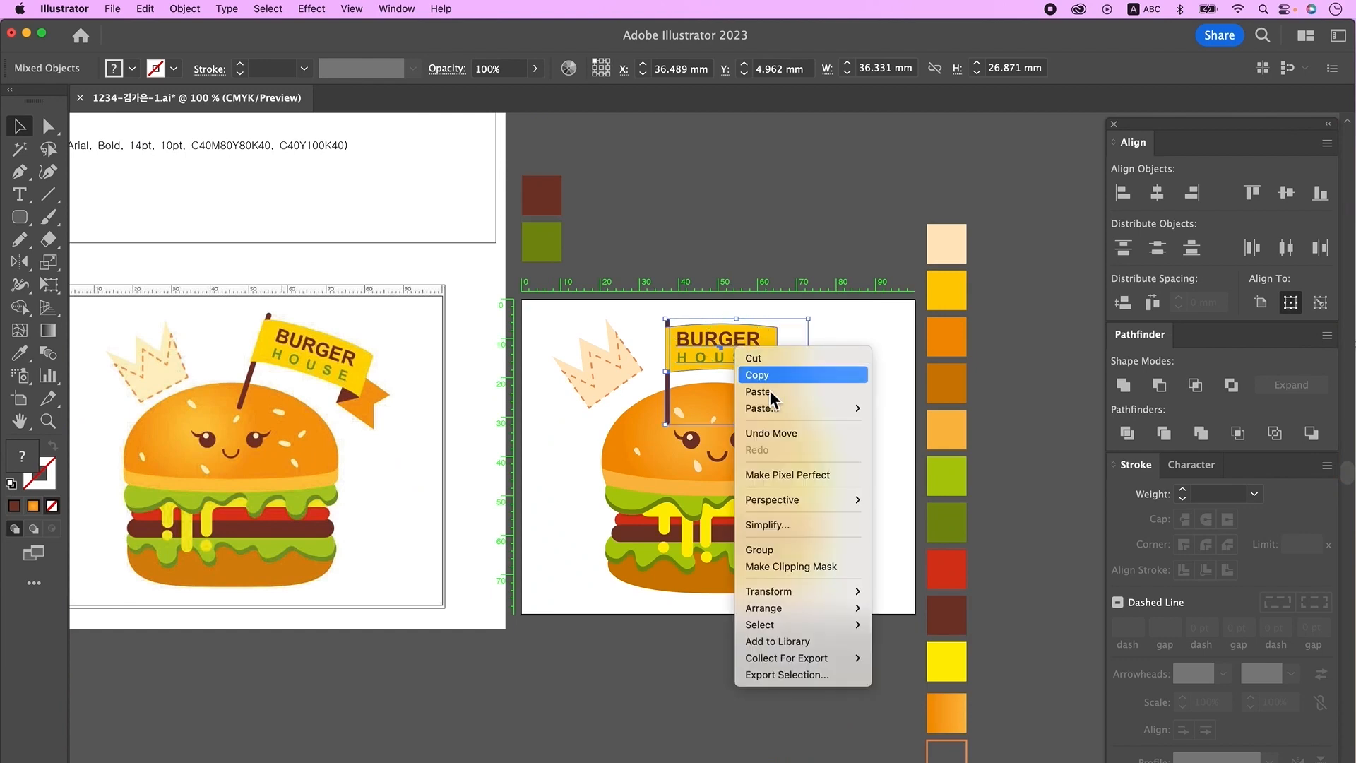
{"action": "left_click", "coordinate": [775, 548]}
{"action": "left_click_drag", "start_coordinate": [740, 353], "coordinate": [831, 319]}
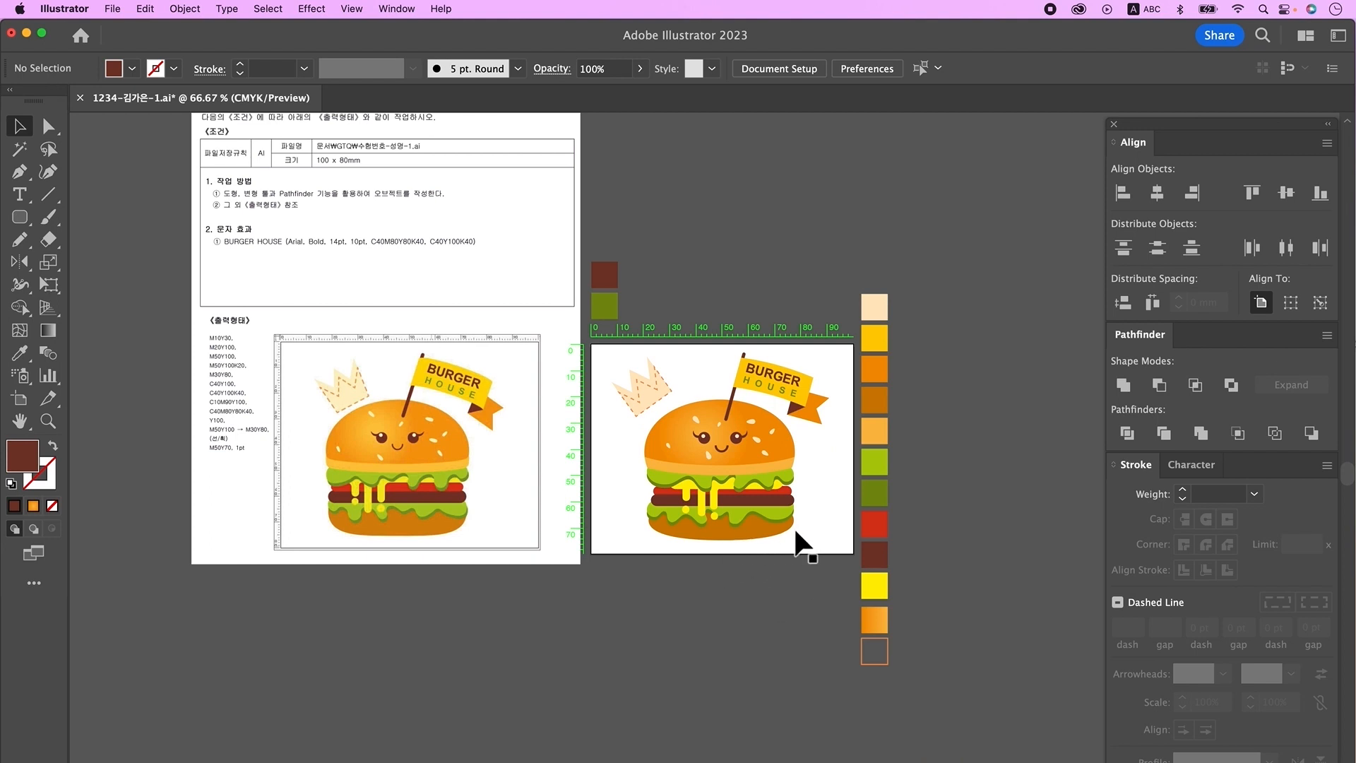
Move the crown closer to the bun and rotate the flag slightly more clockwise to match the reference.
{"action": "left_click", "coordinate": [731, 308]}
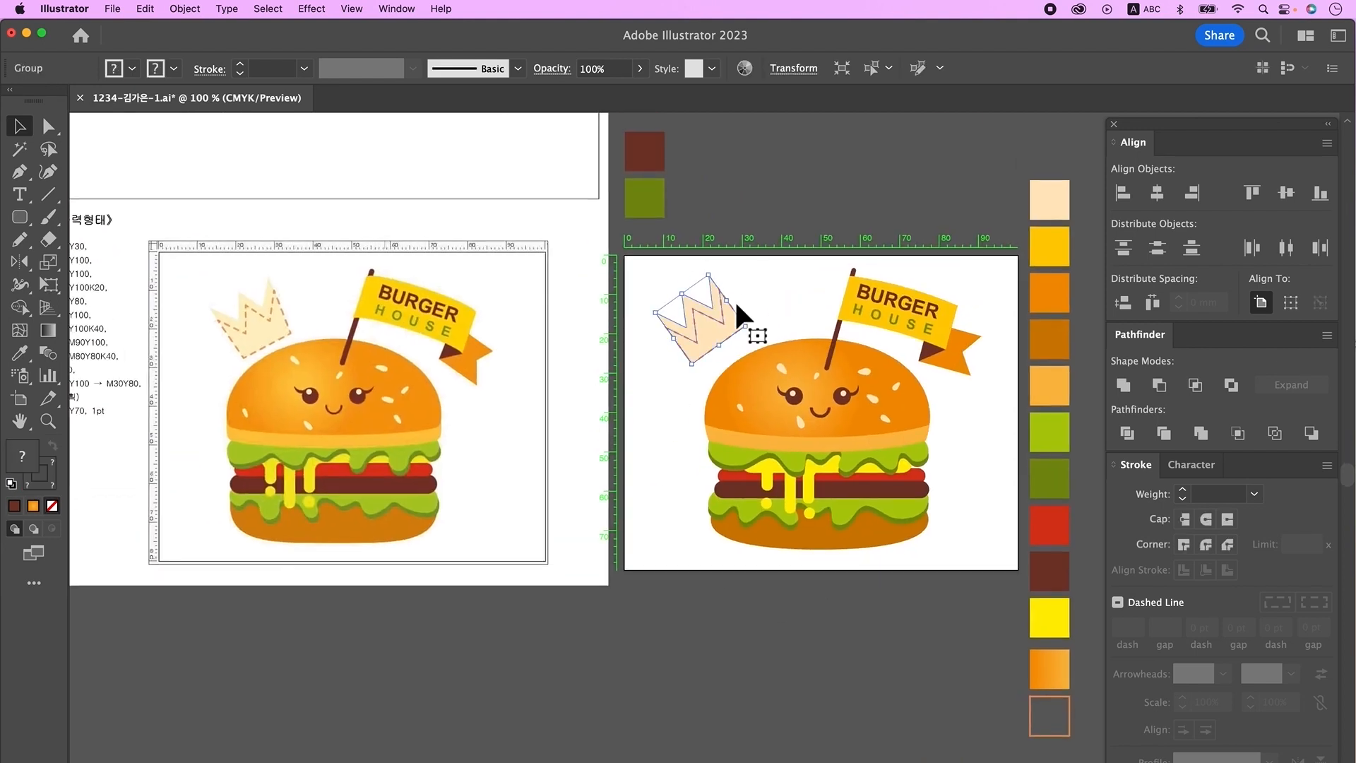
{"action": "left_click_drag", "start_coordinate": [711, 318], "coordinate": [719, 323]}
{"action": "left_click_drag", "start_coordinate": [721, 327], "coordinate": [723, 330]}
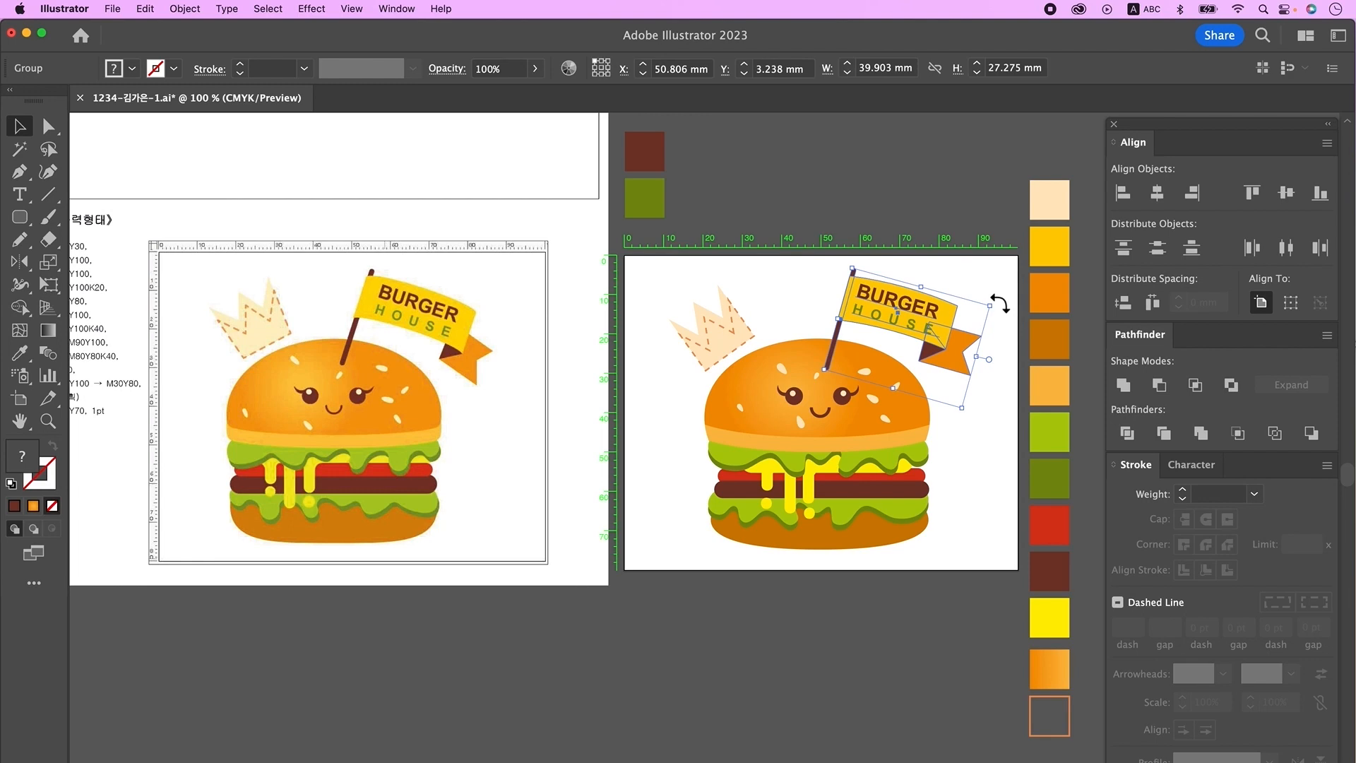
{"action": "left_click_drag", "start_coordinate": [999, 304], "coordinate": [968, 358]}
Nudge the whole burger group slightly to the left beneath the crown and flag.
{"action": "left_click", "coordinate": [917, 535]}
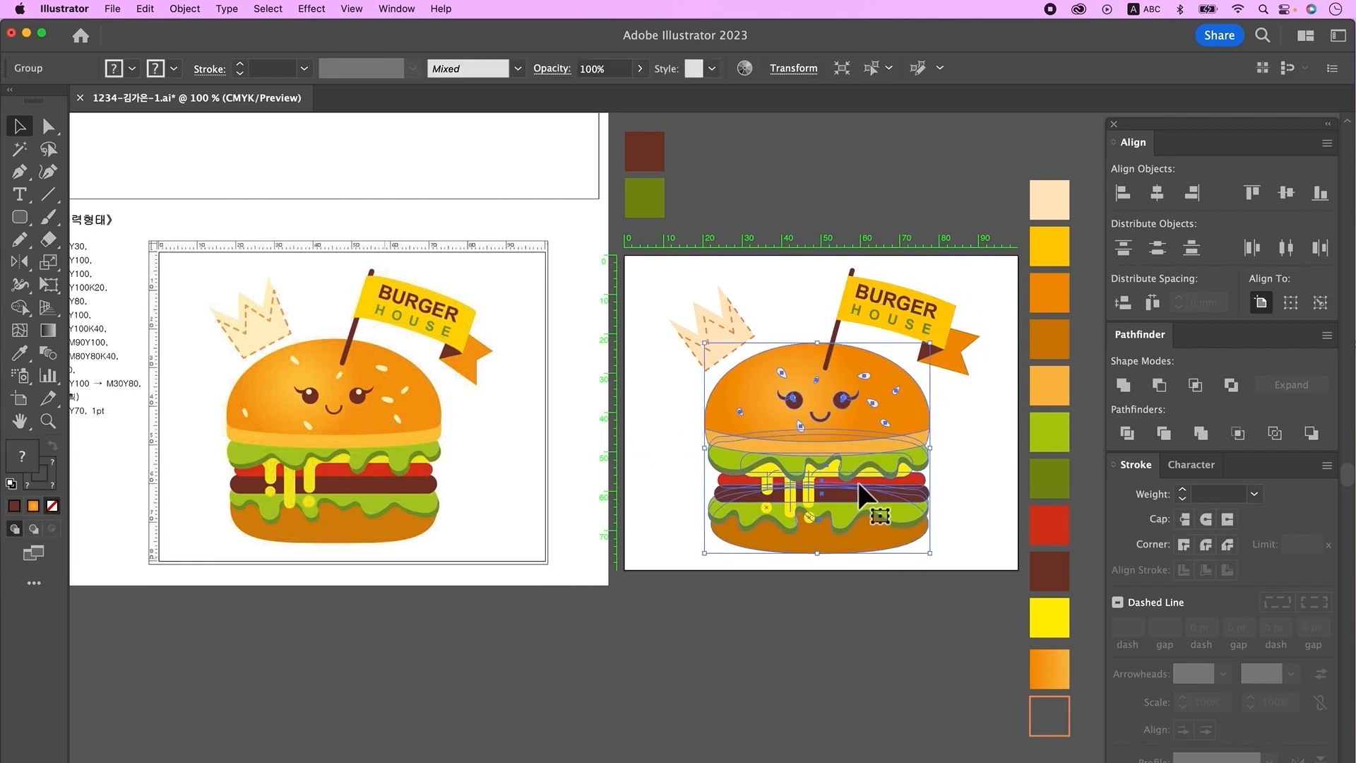
{"action": "key", "text": "Left"}
{"action": "key", "text": "Left"}
{"action": "key", "text": "Left"}
{"action": "key", "text": "Left"}
{"action": "left_click", "coordinate": [937, 340]}
{"action": "left_click", "coordinate": [594, 613]}
Delete the color swatches placed beside and above the burger artboard.
{"action": "key", "text": "super+minus"}
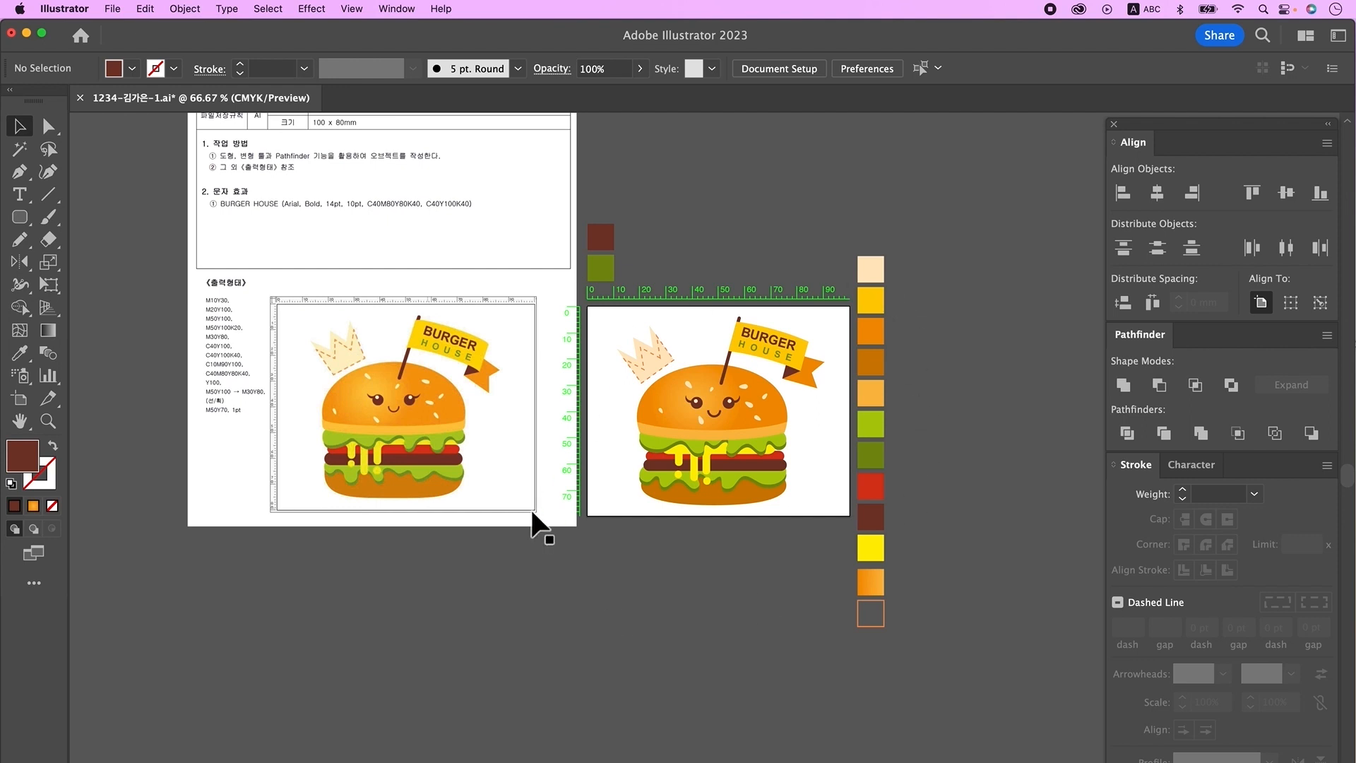
{"action": "left_click_drag", "start_coordinate": [900, 423], "coordinate": [922, 635]}
{"action": "key", "text": "Delete"}
{"action": "left_click_drag", "start_coordinate": [626, 261], "coordinate": [571, 232]}
{"action": "key", "text": "Delete"}
Save the finished burger logo document under its current file name.
{"action": "key", "text": "super+plus"}
{"action": "key", "text": "super+plus"}
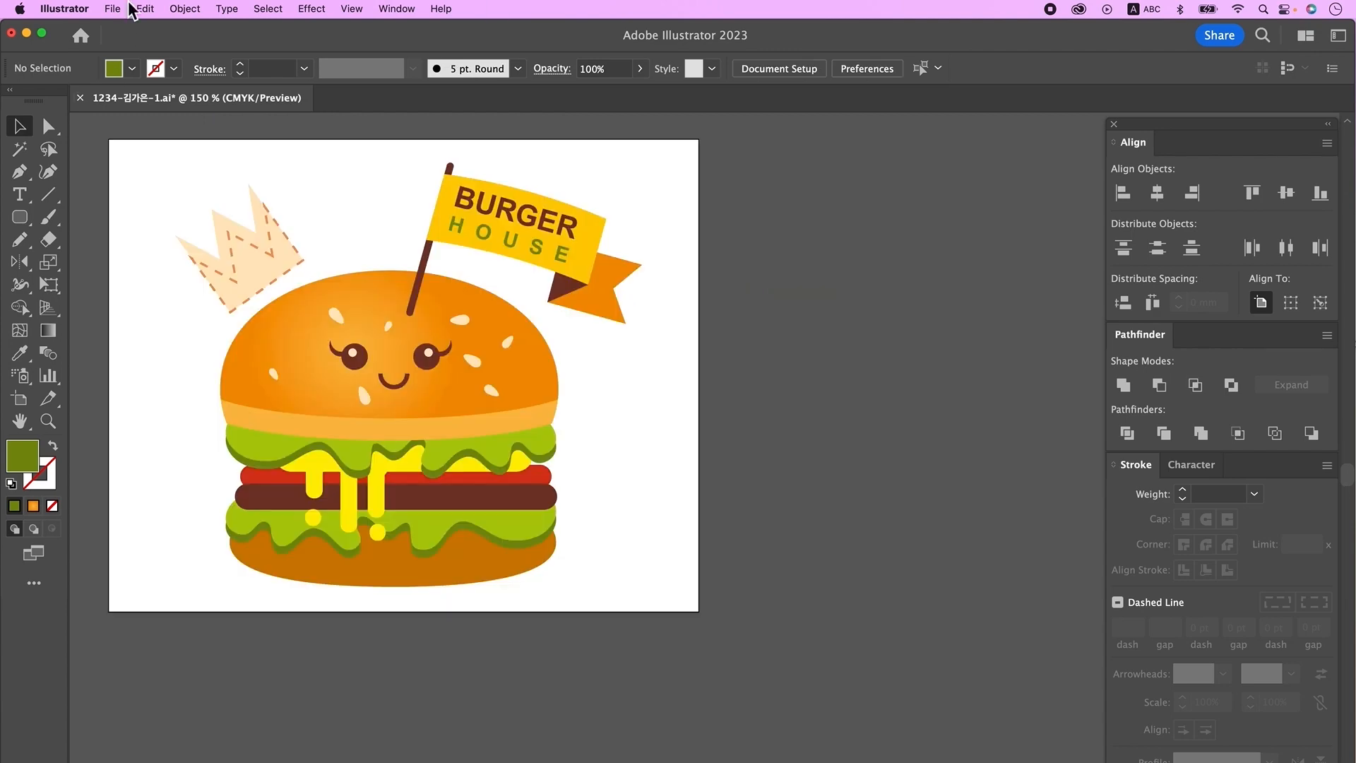
{"action": "left_click", "coordinate": [113, 9]}
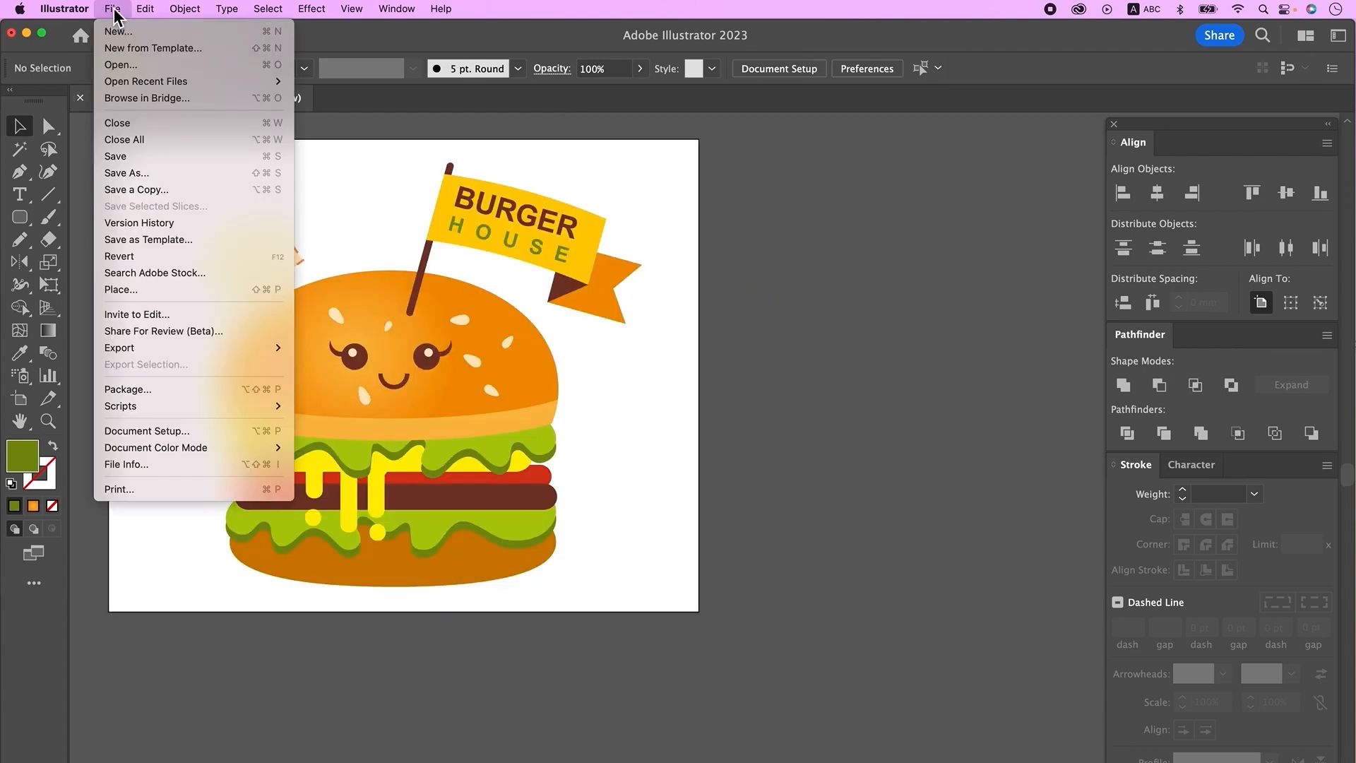
{"action": "left_click", "coordinate": [125, 155]}
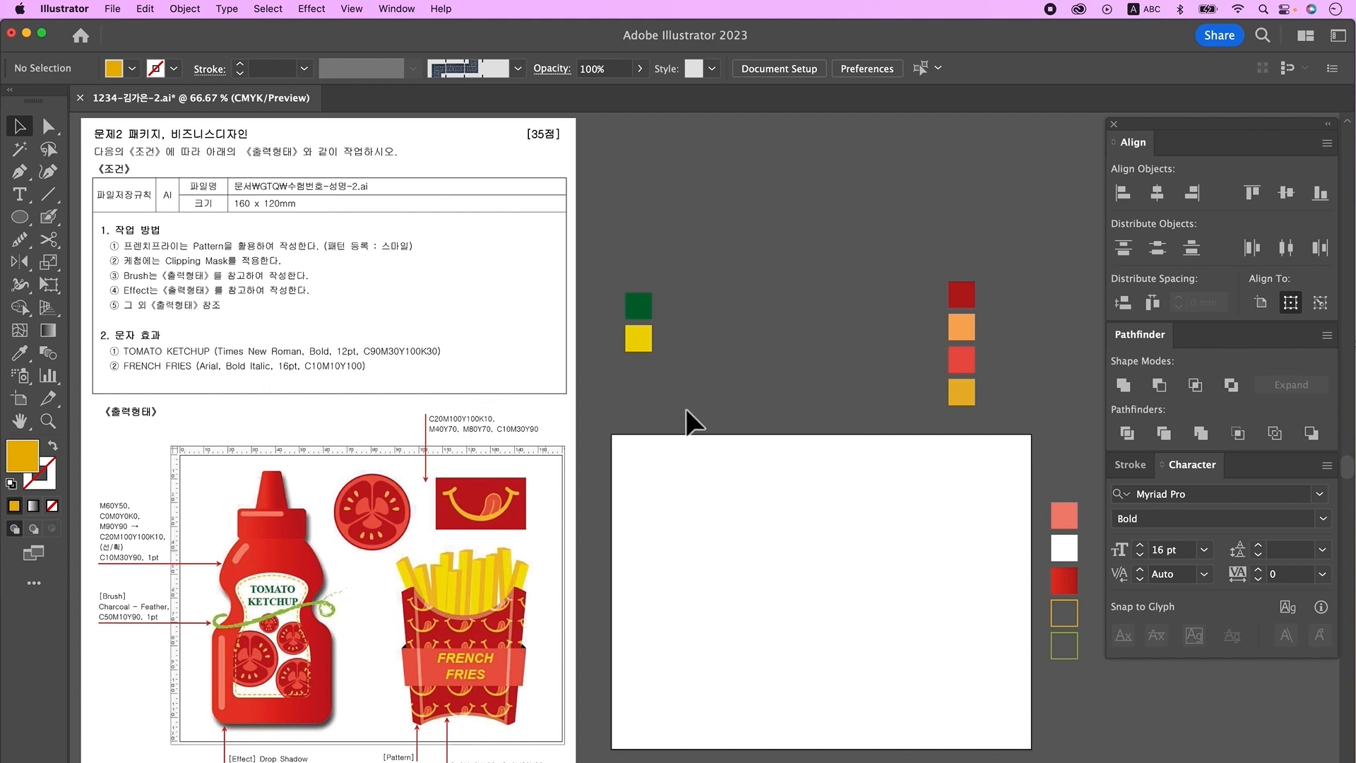
Add the two-line text TOMATO / KETCHUP beside the dark green swatch above the empty artboard.
{"action": "left_click", "coordinate": [20, 194]}
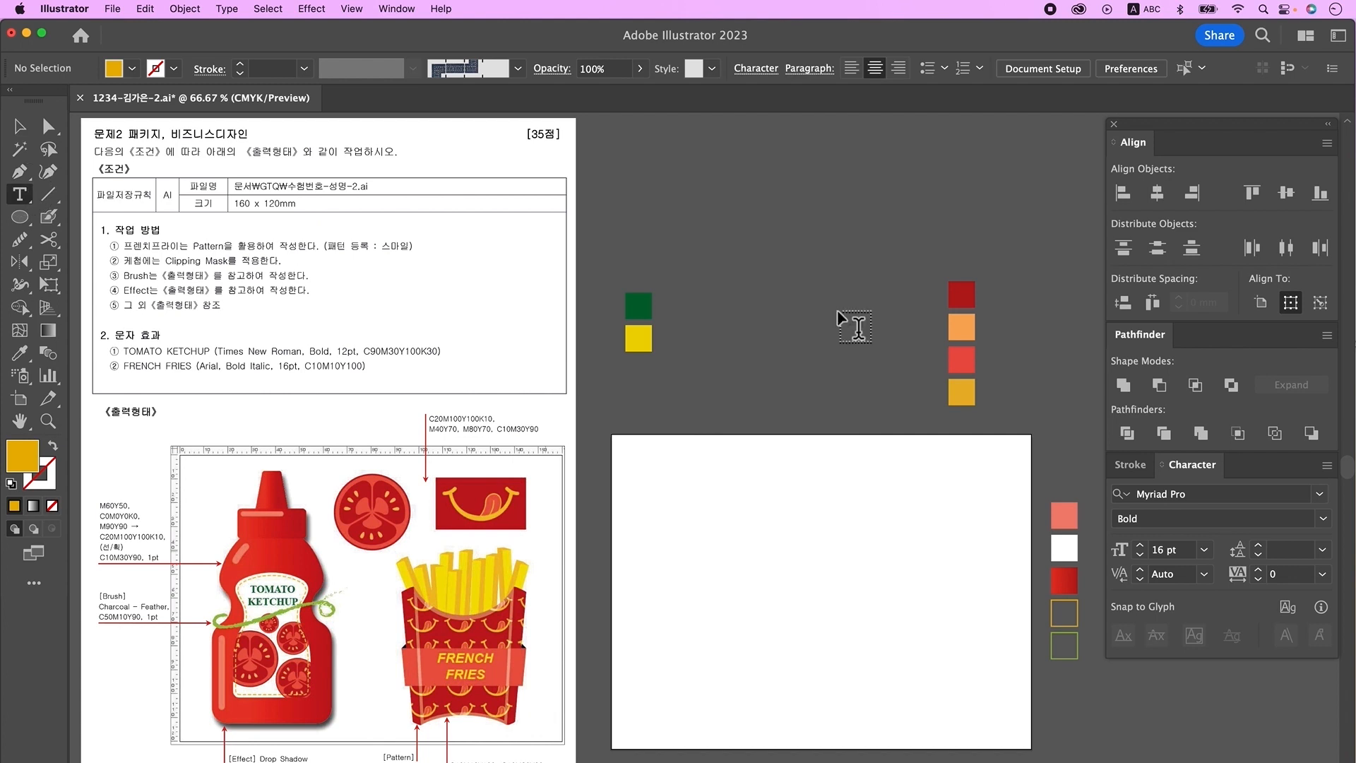
{"action": "left_click", "coordinate": [692, 308]}
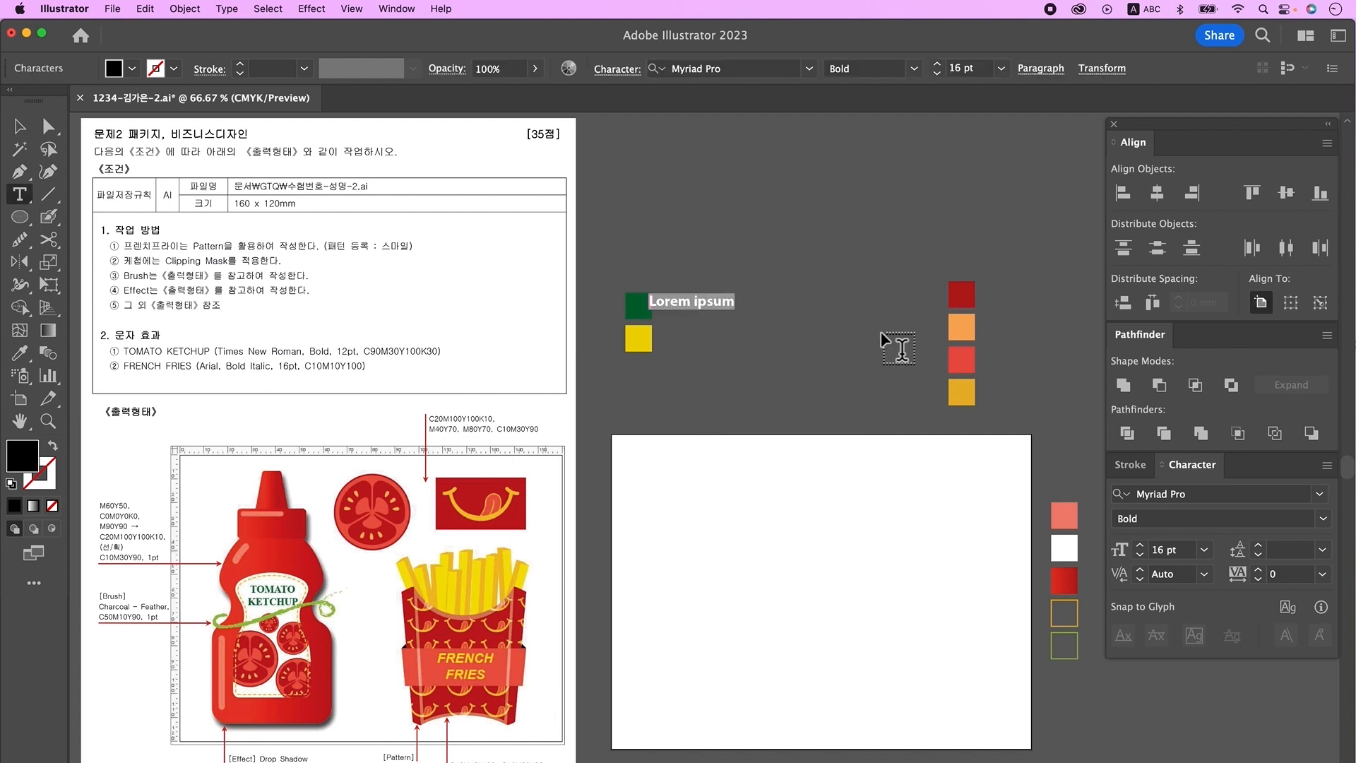
{"action": "type", "text": "TOMATO"}
{"action": "key", "text": "Return"}
{"action": "type", "text": "KETCHUP"}
{"action": "key", "text": "Escape"}
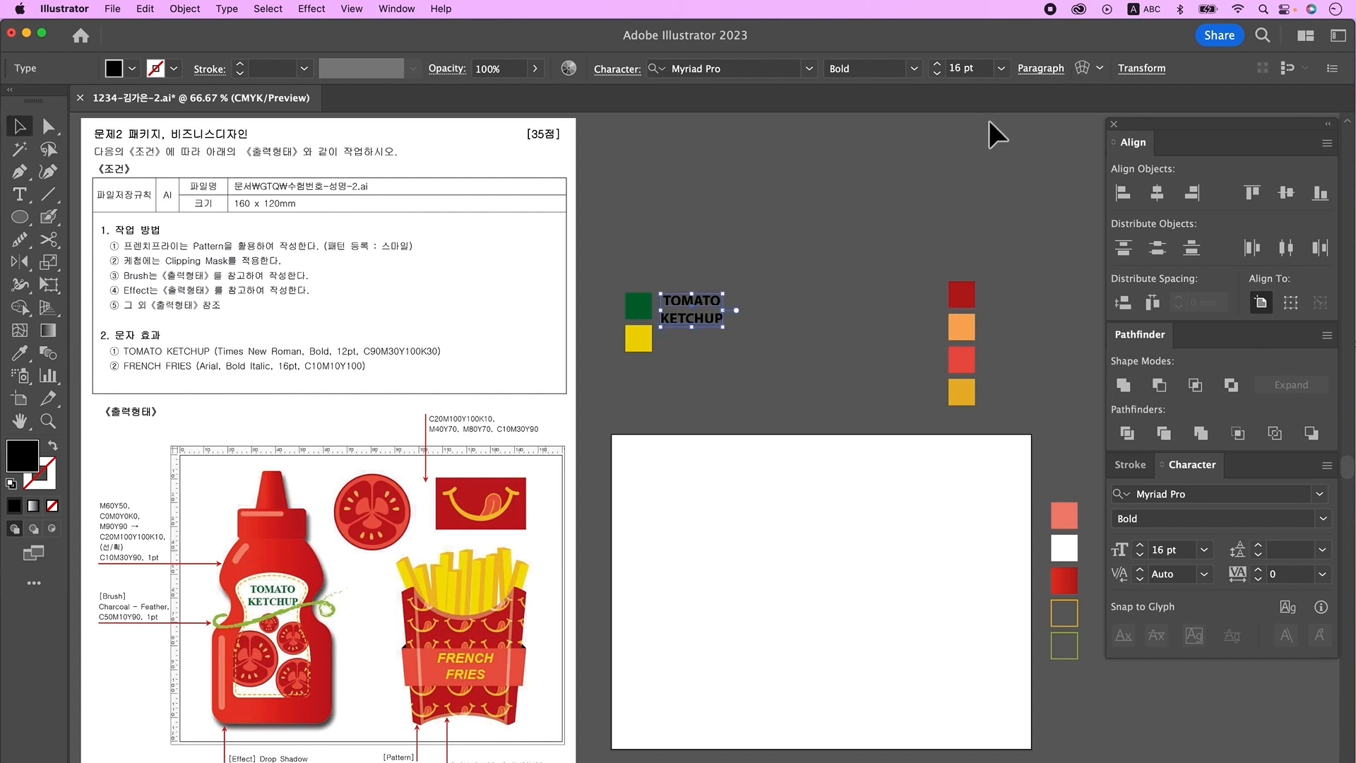
Format the TOMATO KETCHUP text in Times New Roman Bold, 12 pt, and color it with the dark green swatch.
{"action": "left_click", "coordinate": [1042, 71]}
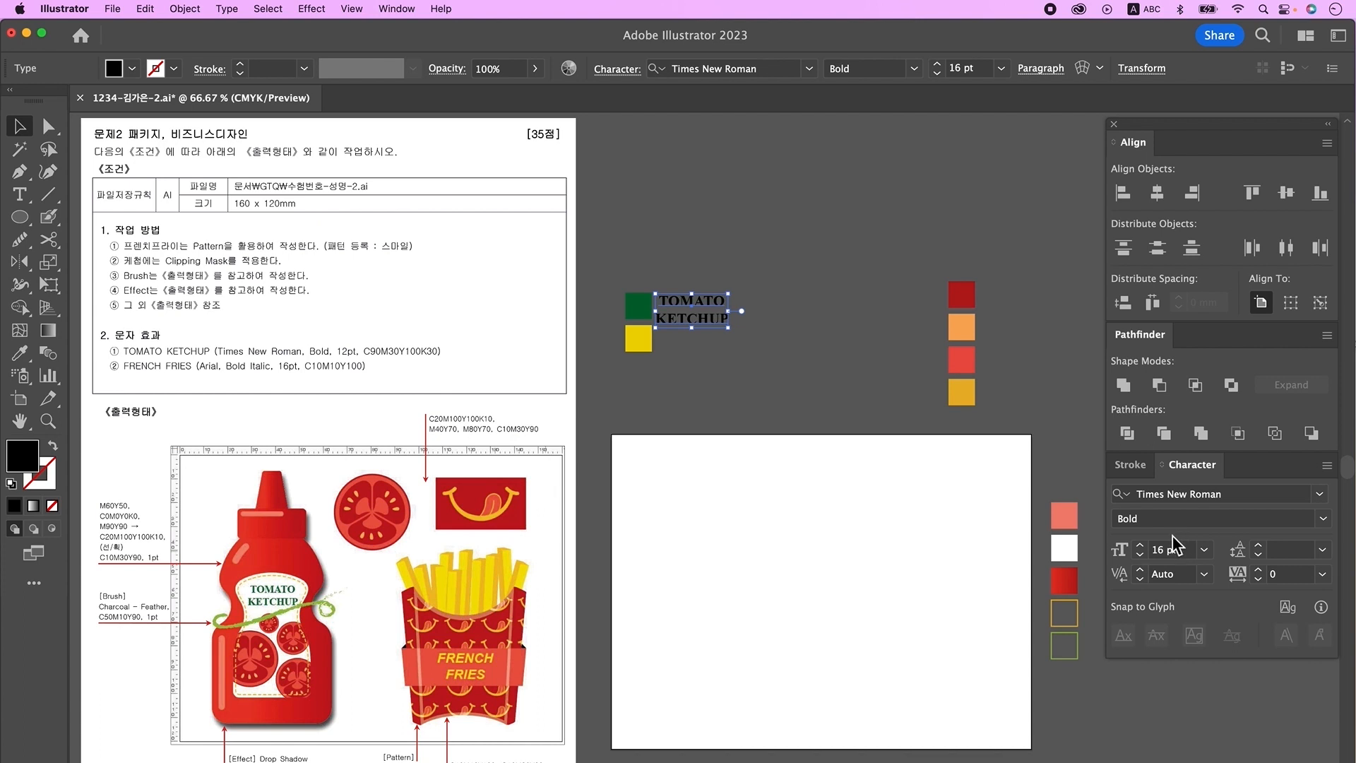
{"action": "type", "text": "12"}
{"action": "key", "text": "Return"}
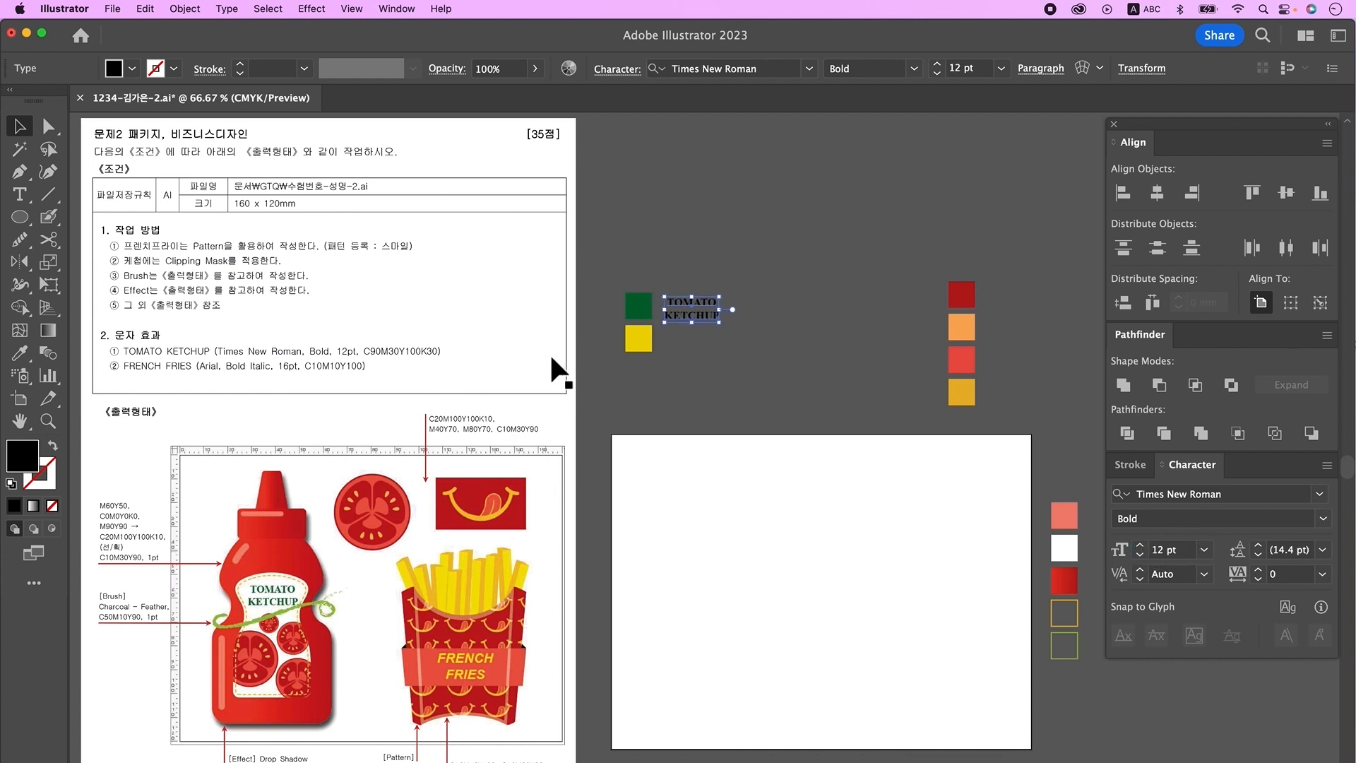
{"action": "left_click", "coordinate": [20, 353]}
{"action": "left_click", "coordinate": [639, 306]}
Add the two-line text FRENCH / FRIES beside the yellow swatch below TOMATO KETCHUP.
{"action": "left_click", "coordinate": [20, 194]}
{"action": "left_click", "coordinate": [687, 353]}
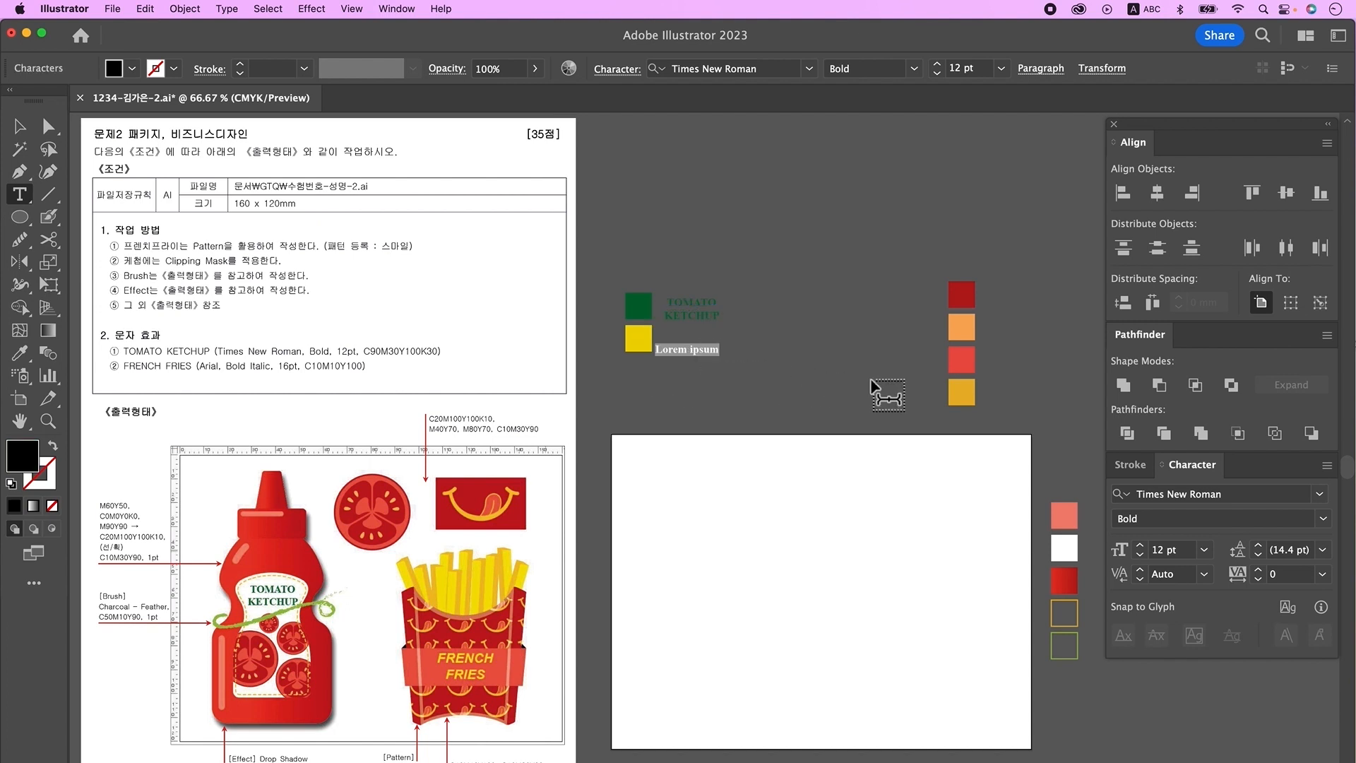
{"action": "type", "text": "FRENCH"}
{"action": "key", "text": "Return"}
{"action": "type", "text": "FRIES"}
{"action": "key", "text": "Escape"}
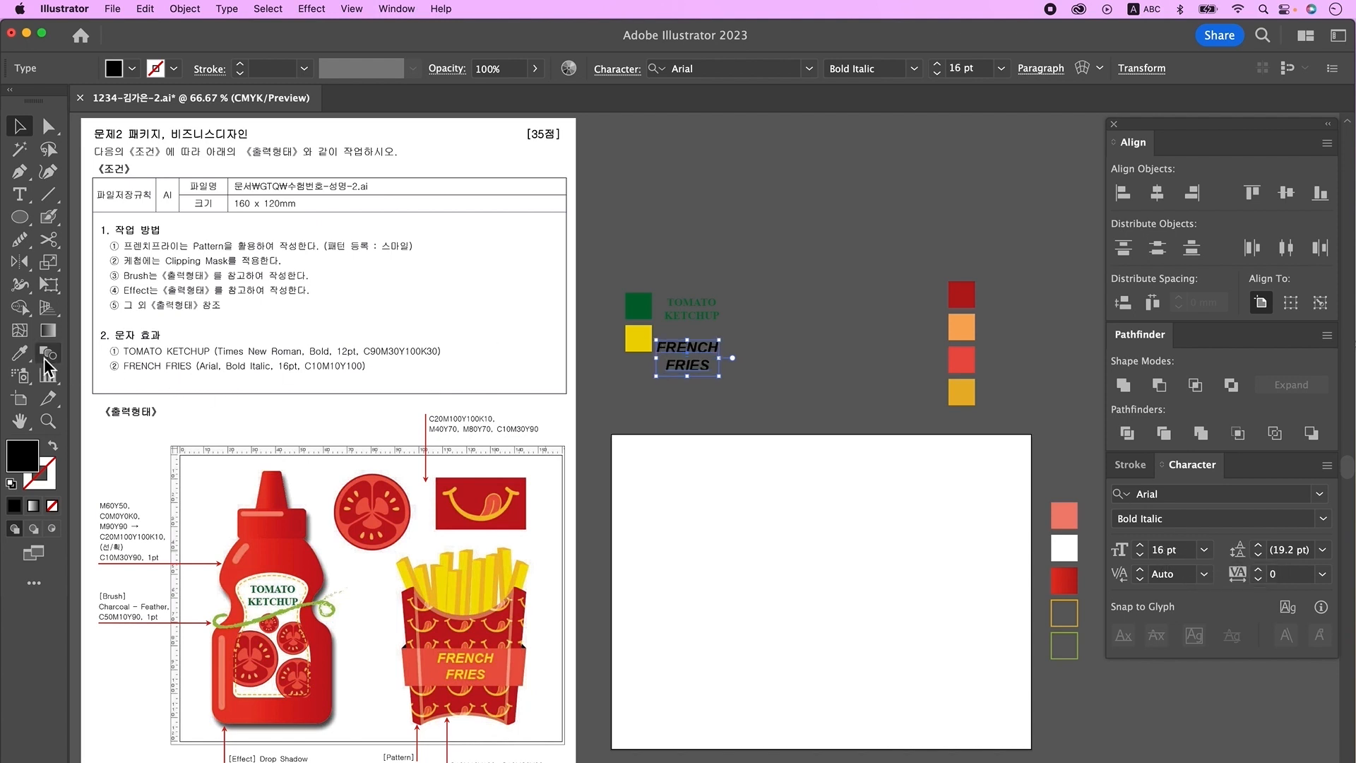
Format the FRENCH FRIES text in Arial Bold Italic, 16 pt, and color it with the yellow swatch.
{"action": "left_click", "coordinate": [20, 352]}
{"action": "left_click", "coordinate": [640, 349]}
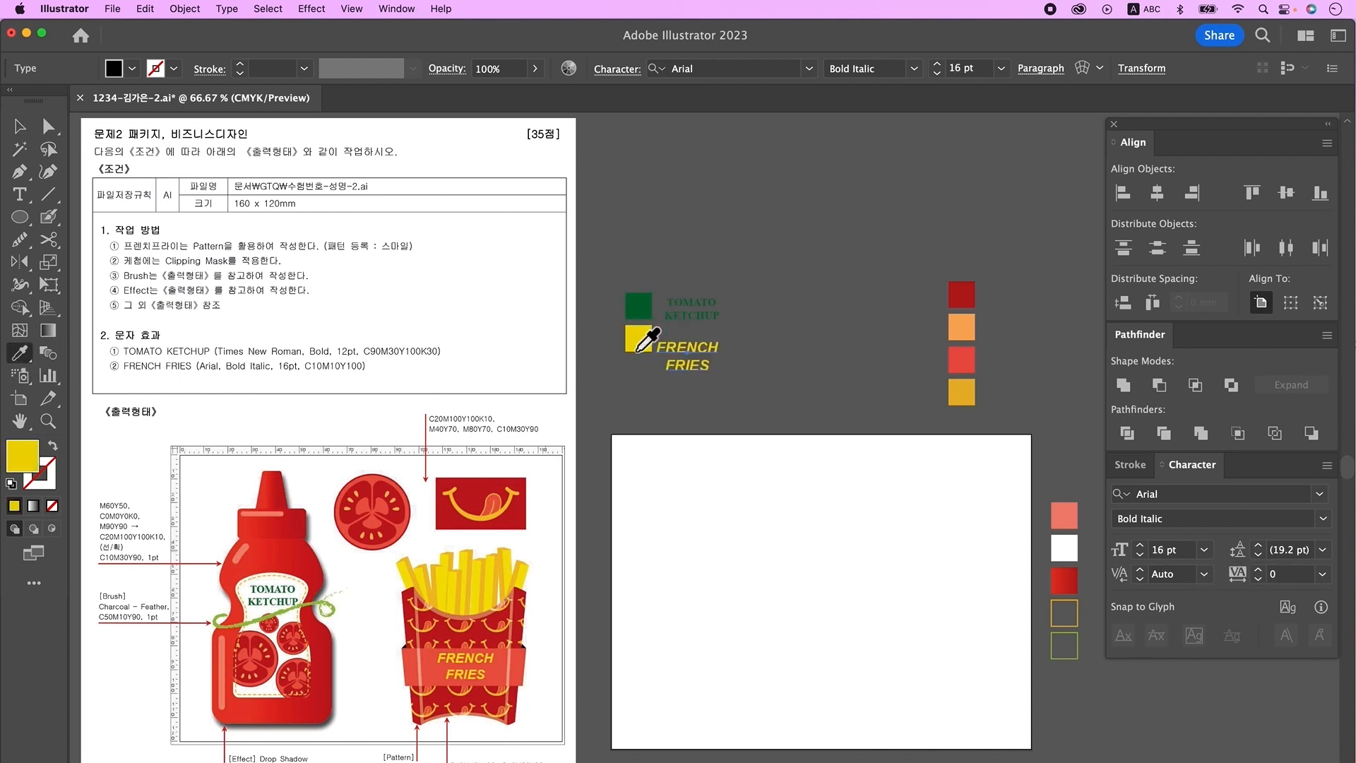
{"action": "key", "text": "v"}
{"action": "left_click", "coordinate": [858, 517]}
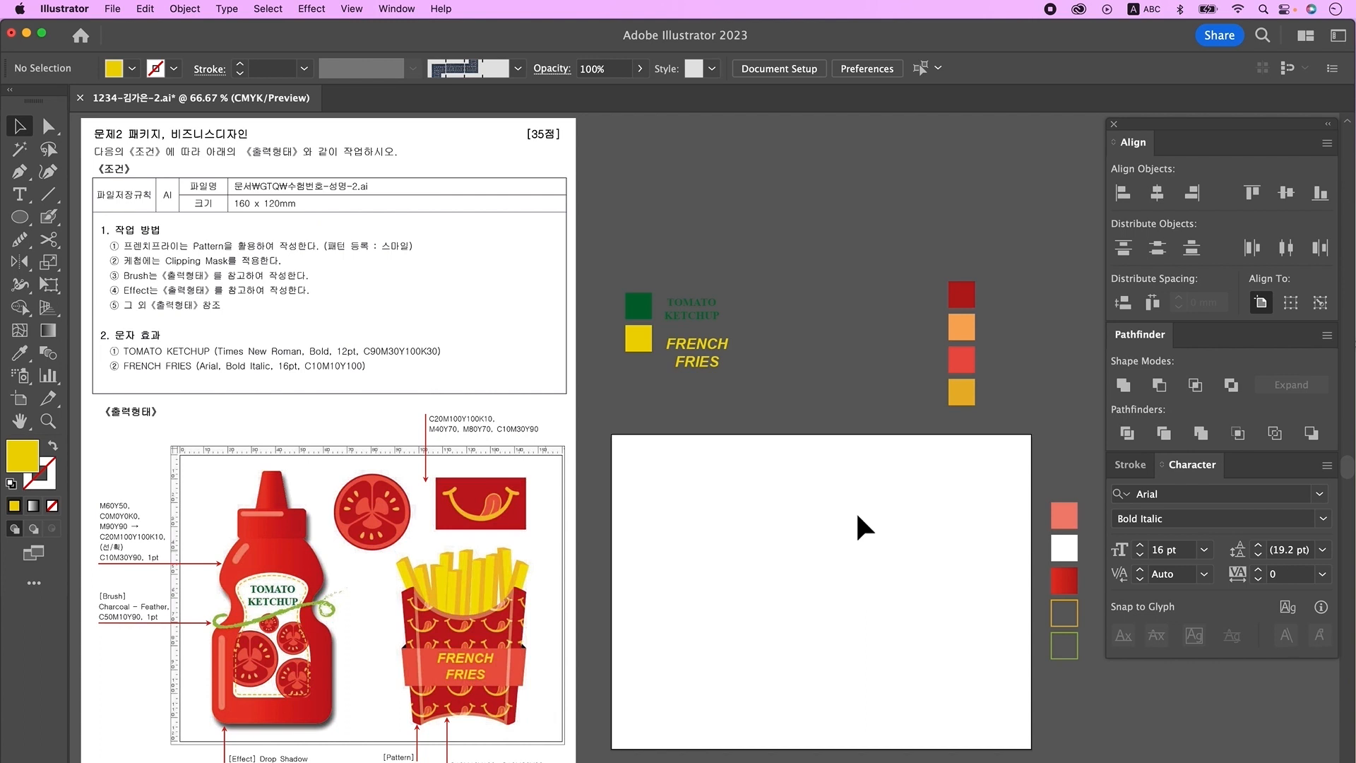
Draw a slightly wide ellipse on the artboard and delete its top anchor point, leaving the lower arc as the smile.
{"action": "left_click_drag", "start_coordinate": [857, 516], "coordinate": [858, 421]}
{"action": "key", "text": "super+plus"}
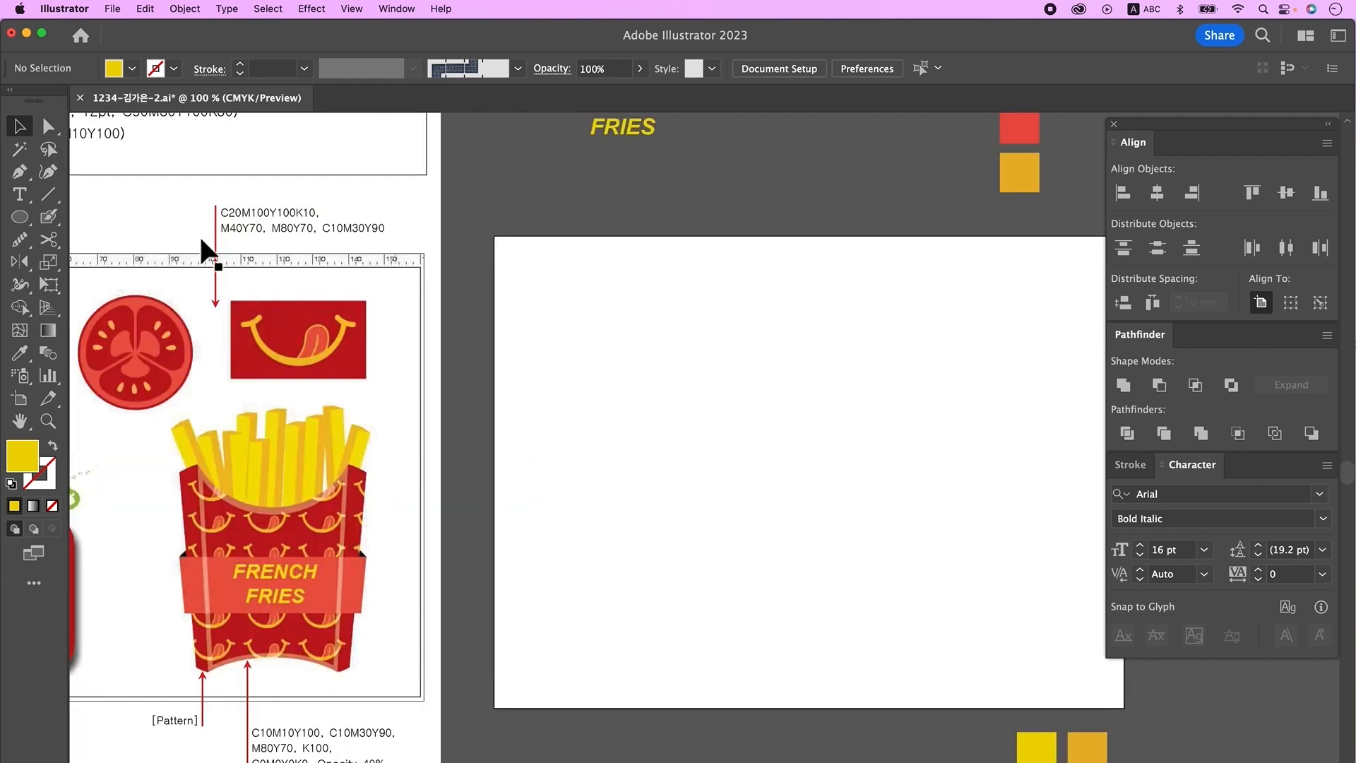
{"action": "left_click", "coordinate": [30, 217]}
{"action": "key", "text": "d"}
{"action": "left_click_drag", "start_coordinate": [613, 322], "coordinate": [746, 446]}
{"action": "key", "text": "a"}
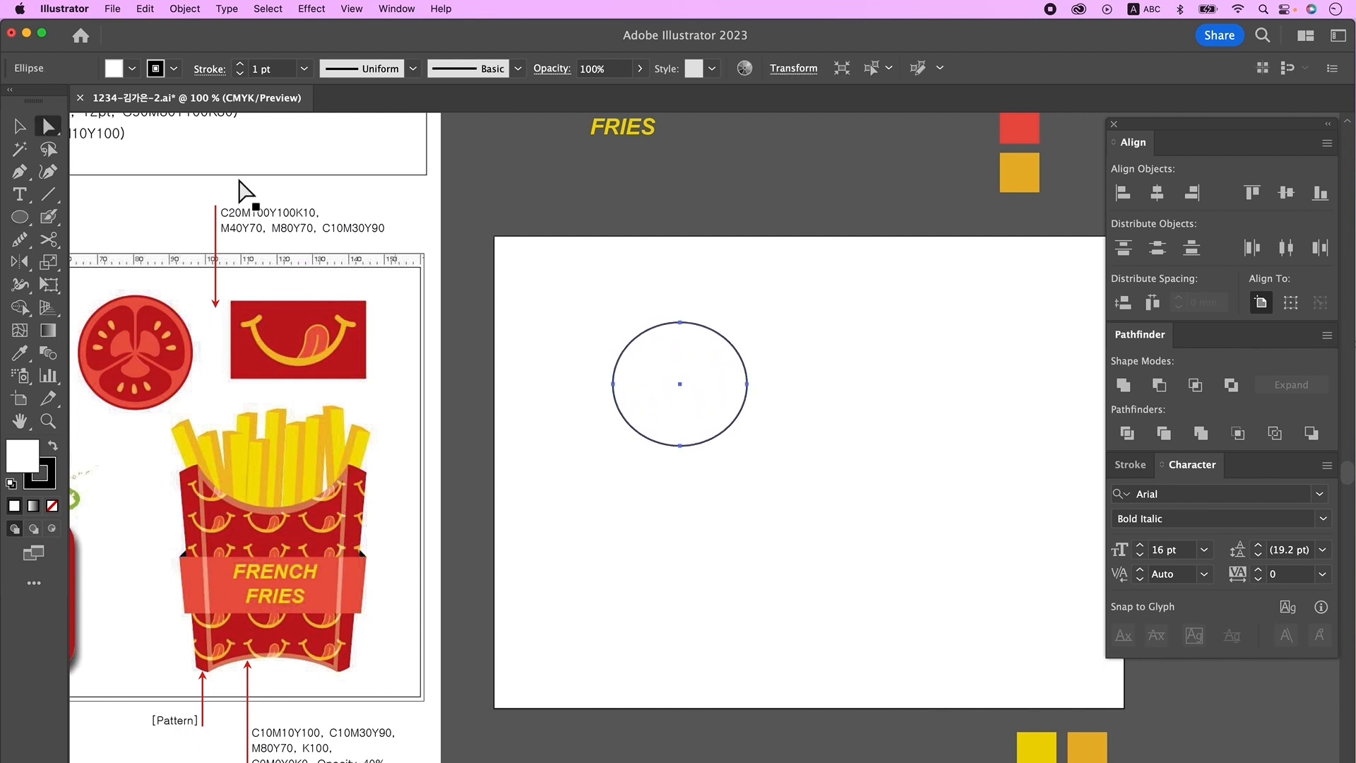
{"action": "left_click_drag", "start_coordinate": [661, 303], "coordinate": [697, 343]}
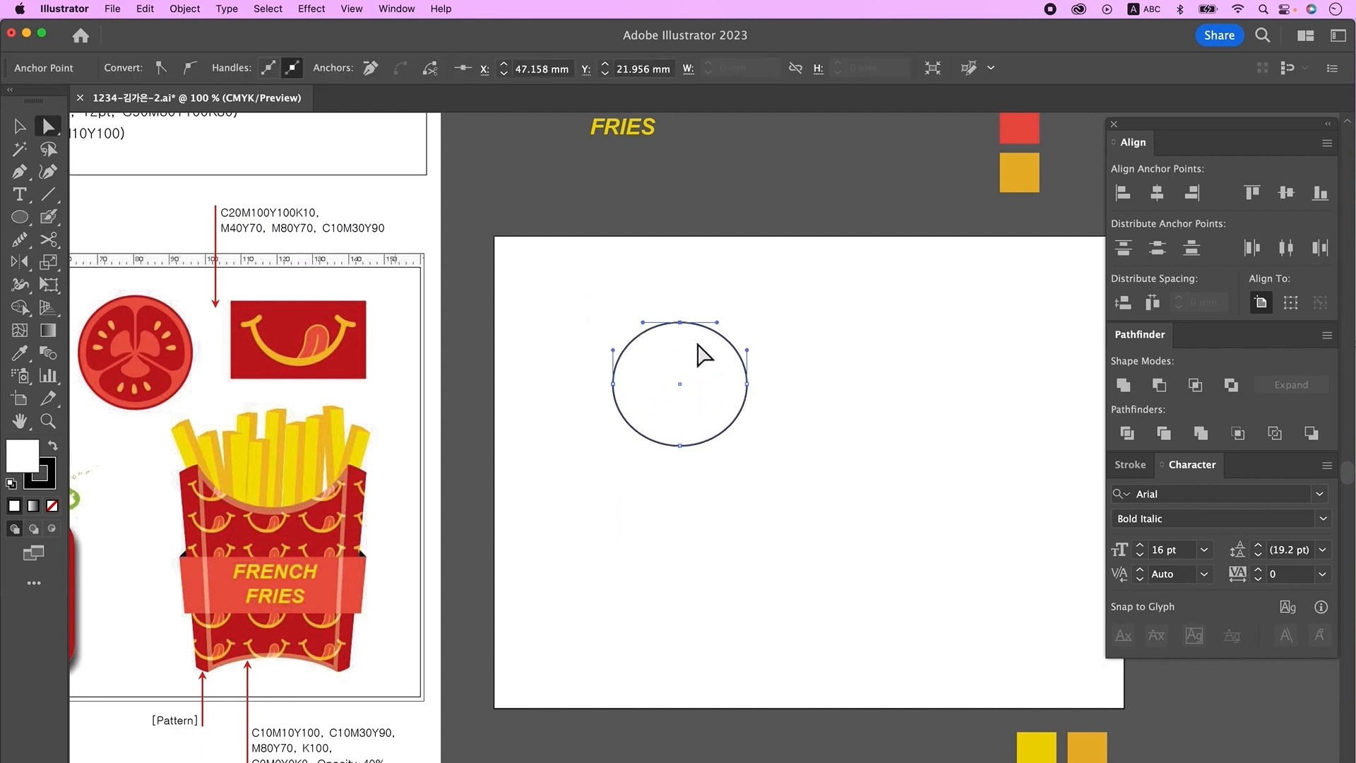
{"action": "key", "text": "Delete"}
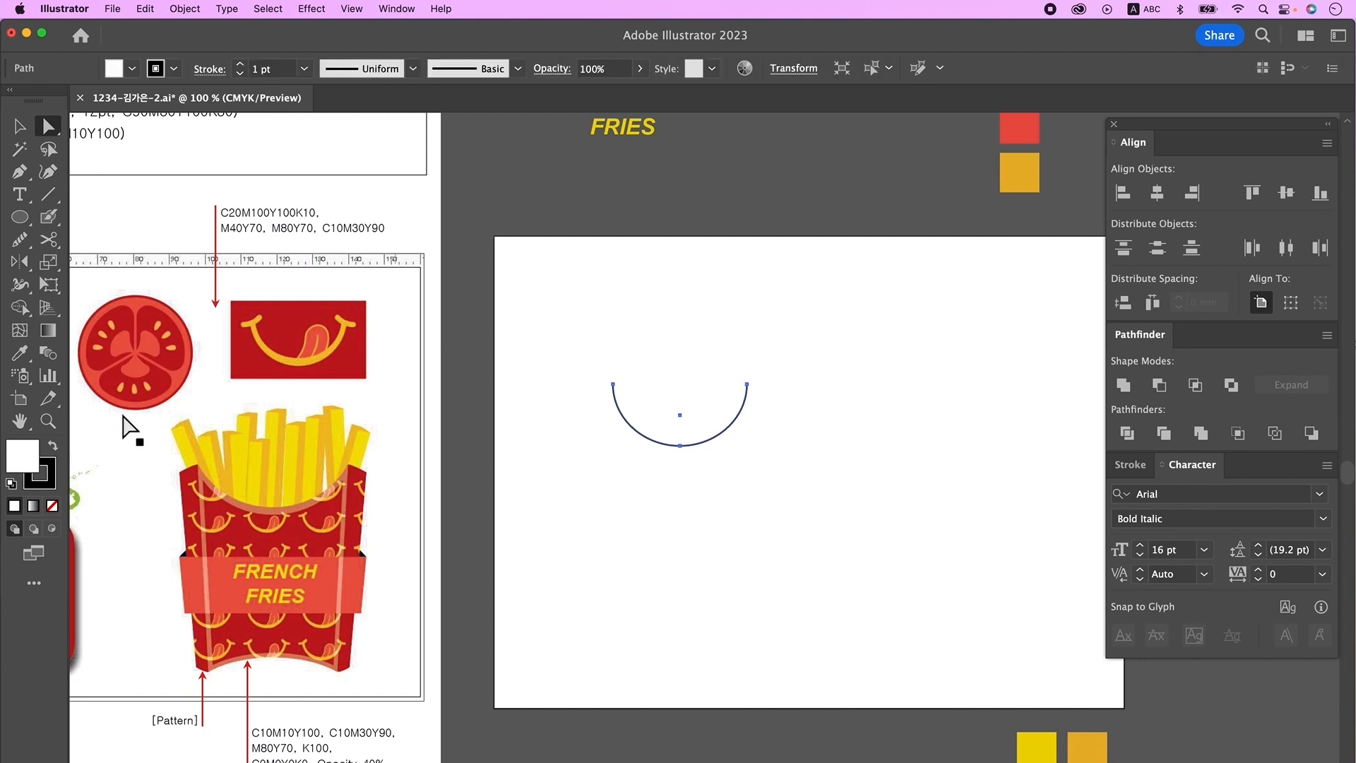
Give the smile arc the orange-yellow swatch color as its stroke, with no fill.
{"action": "left_click", "coordinate": [20, 352]}
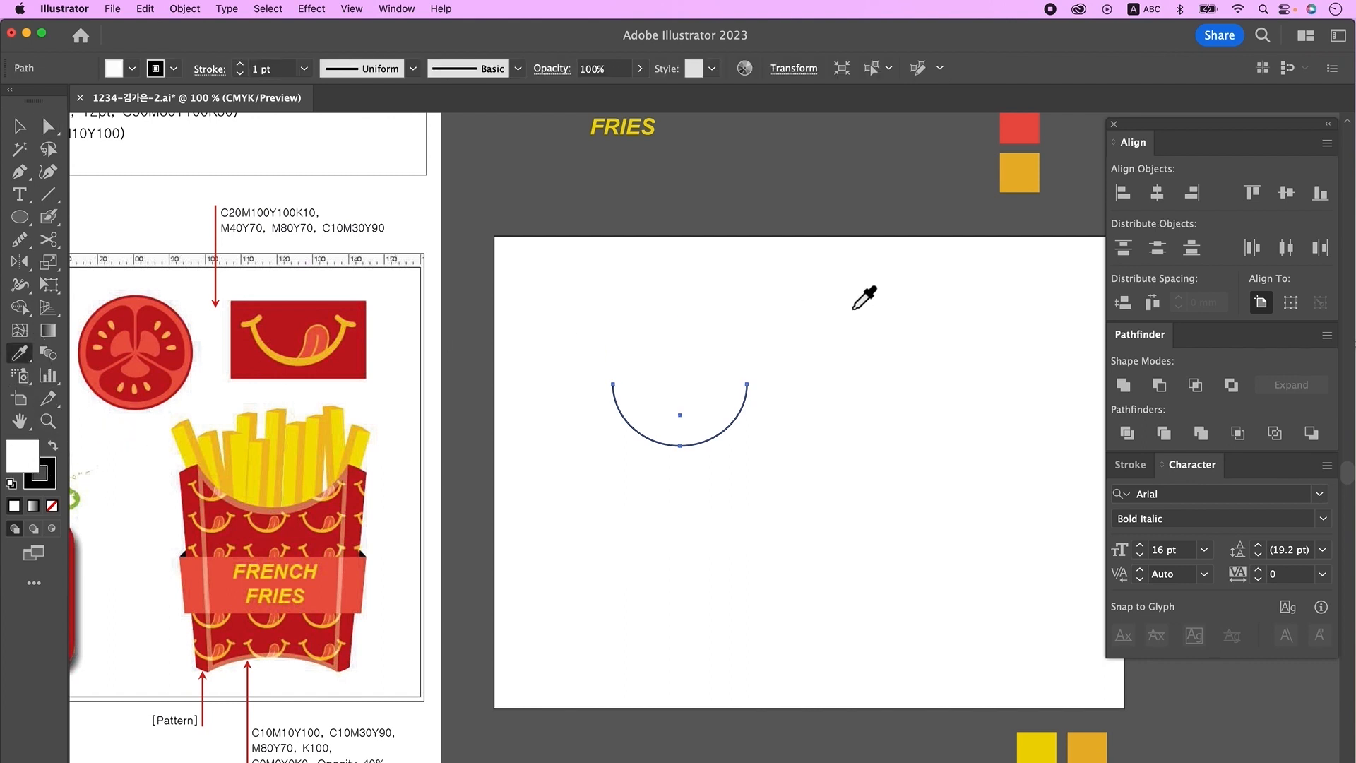
{"action": "left_click", "coordinate": [1028, 190]}
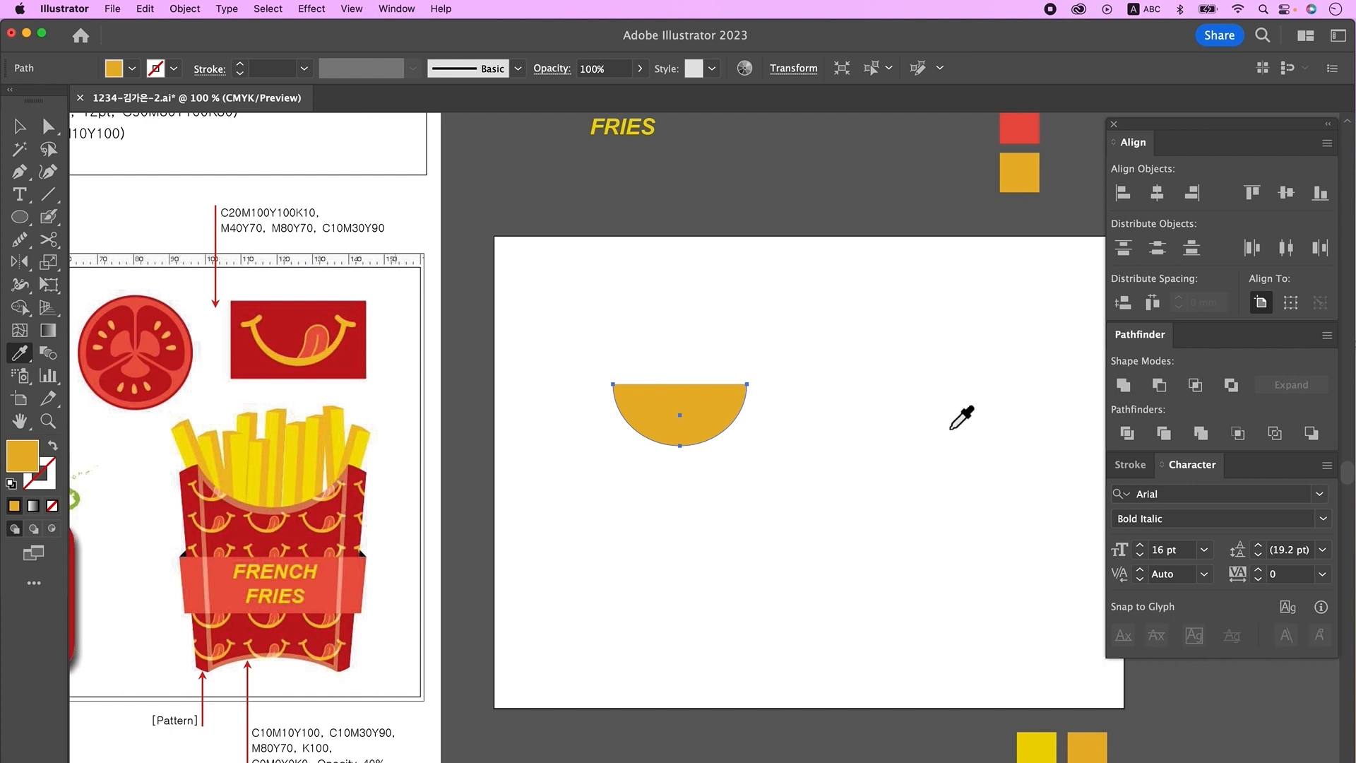
{"action": "left_click", "coordinate": [54, 447]}
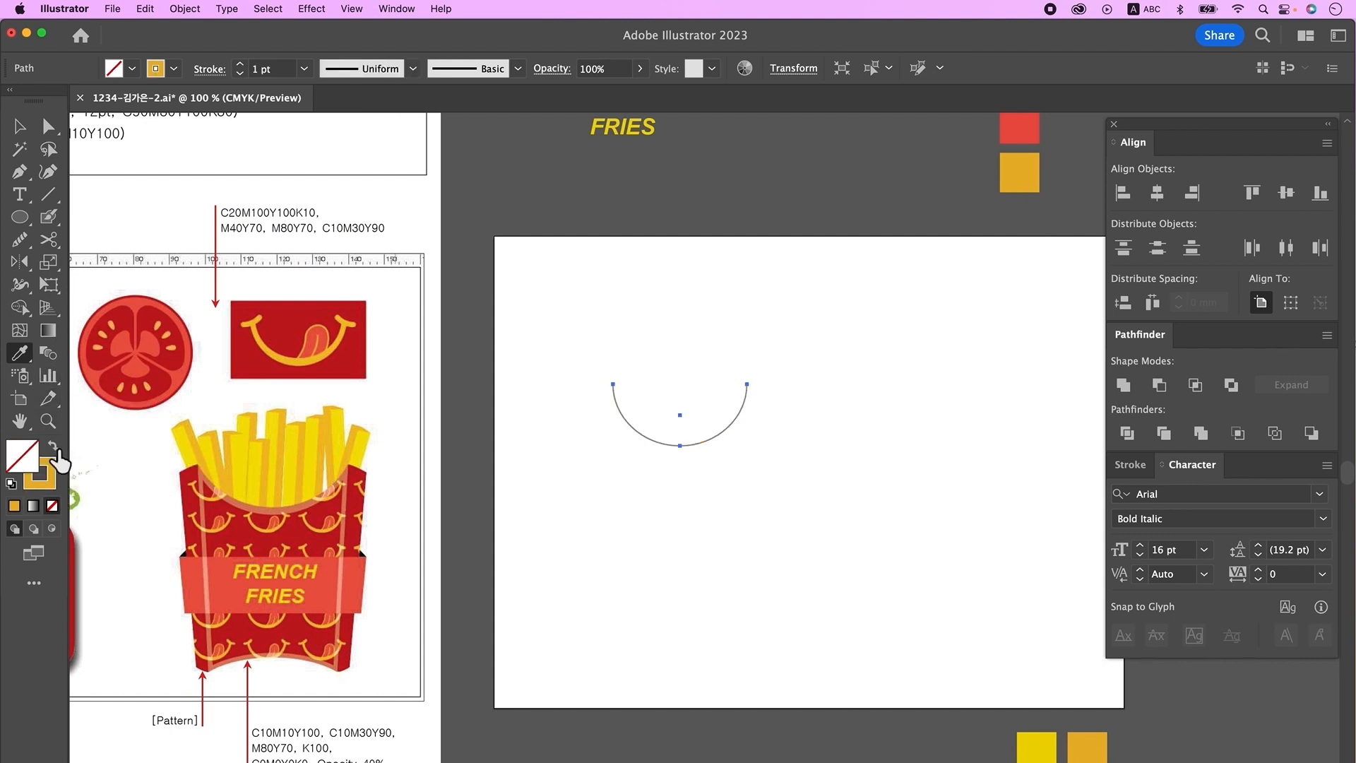
Taper the smile arc with a thicker Width Profile 1 stroke and expand its appearance into a filled shape.
{"action": "left_click", "coordinate": [393, 77]}
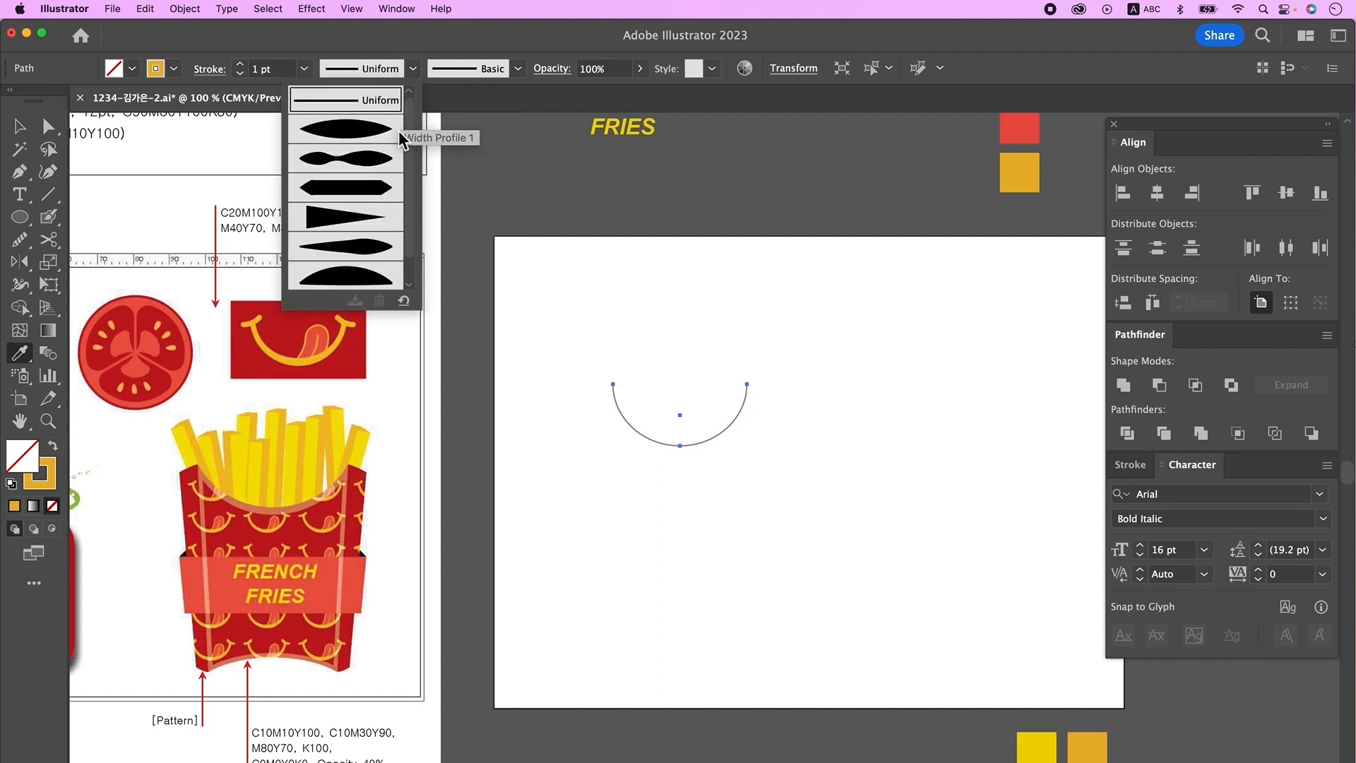
{"action": "left_click", "coordinate": [361, 141]}
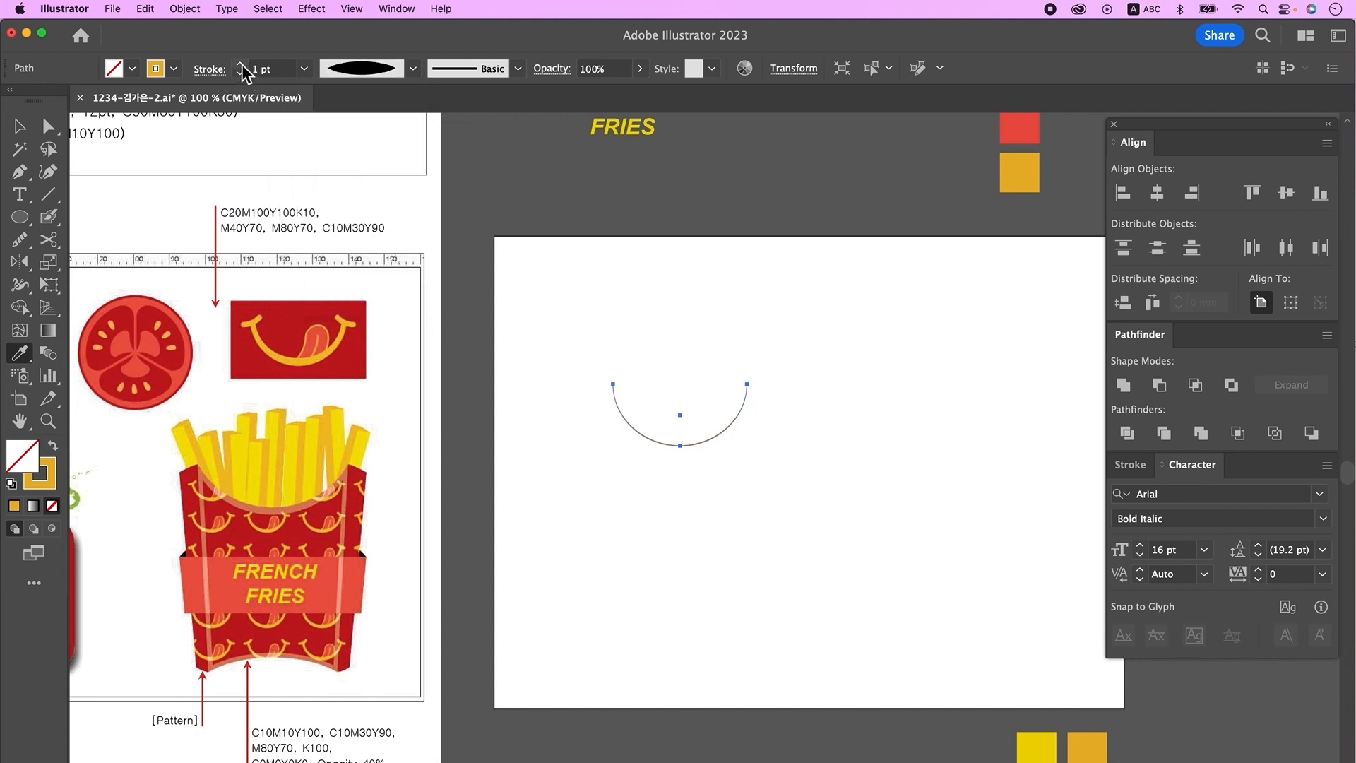
{"action": "left_click", "coordinate": [241, 65]}
{"action": "left_click", "coordinate": [240, 65]}
{"action": "left_click", "coordinate": [185, 10]}
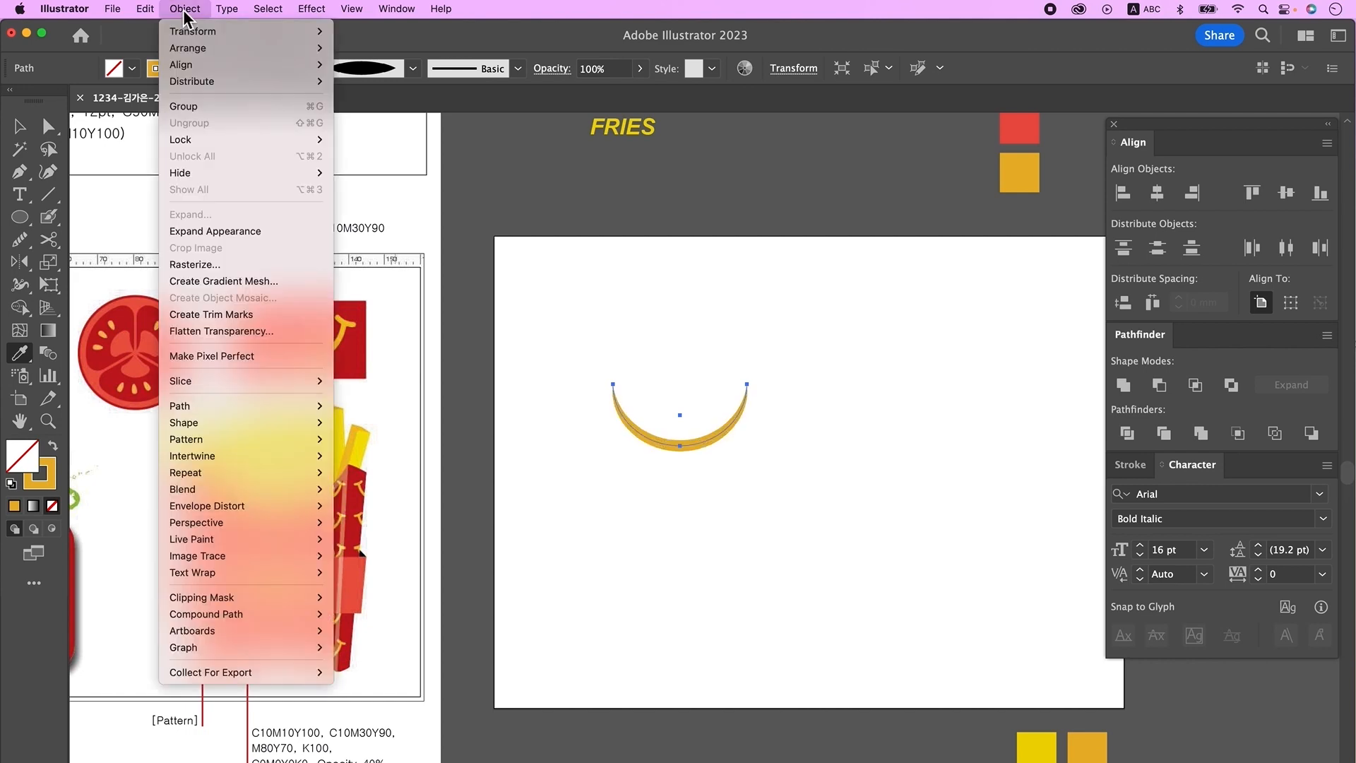
{"action": "left_click", "coordinate": [256, 233]}
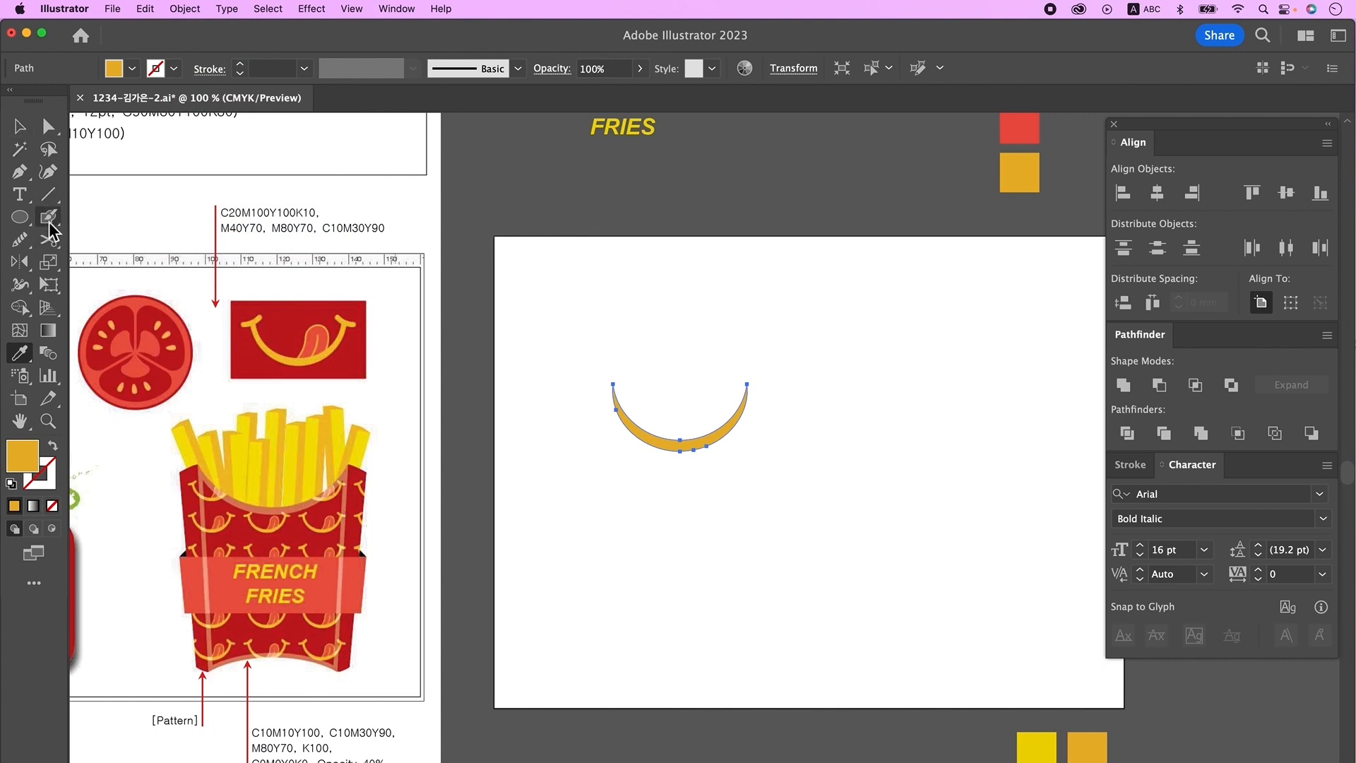
Paint a short curved cheek mark with a small Blob Brush above the left end of the smile.
{"action": "left_click_drag", "start_coordinate": [52, 229], "coordinate": [106, 239]}
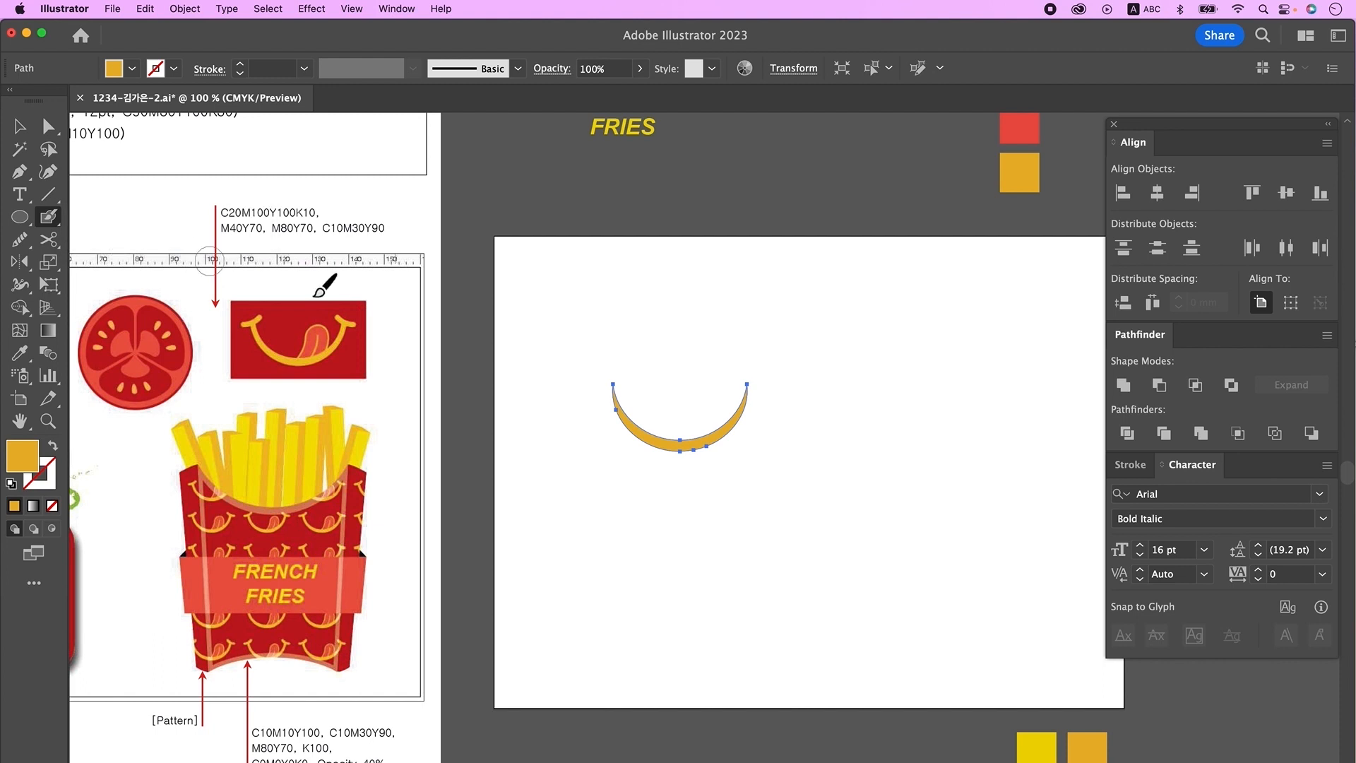
{"action": "key", "text": "["}
{"action": "key", "text": "["}
{"action": "key", "text": "["}
{"action": "key", "text": "["}
{"action": "key", "text": "["}
{"action": "key", "text": "["}
{"action": "key", "text": "["}
{"action": "key", "text": "["}
{"action": "key", "text": "["}
{"action": "key", "text": "["}
{"action": "key", "text": "["}
{"action": "key", "text": "["}
{"action": "left_click_drag", "start_coordinate": [591, 346], "coordinate": [607, 330]}
{"action": "key", "text": "v"}
Duplicate the cheek mark to the right side and reflect the copy across the vertical axis.
{"action": "left_click", "coordinate": [605, 339]}
{"action": "left_click_drag", "start_coordinate": [605, 339], "coordinate": [728, 338]}
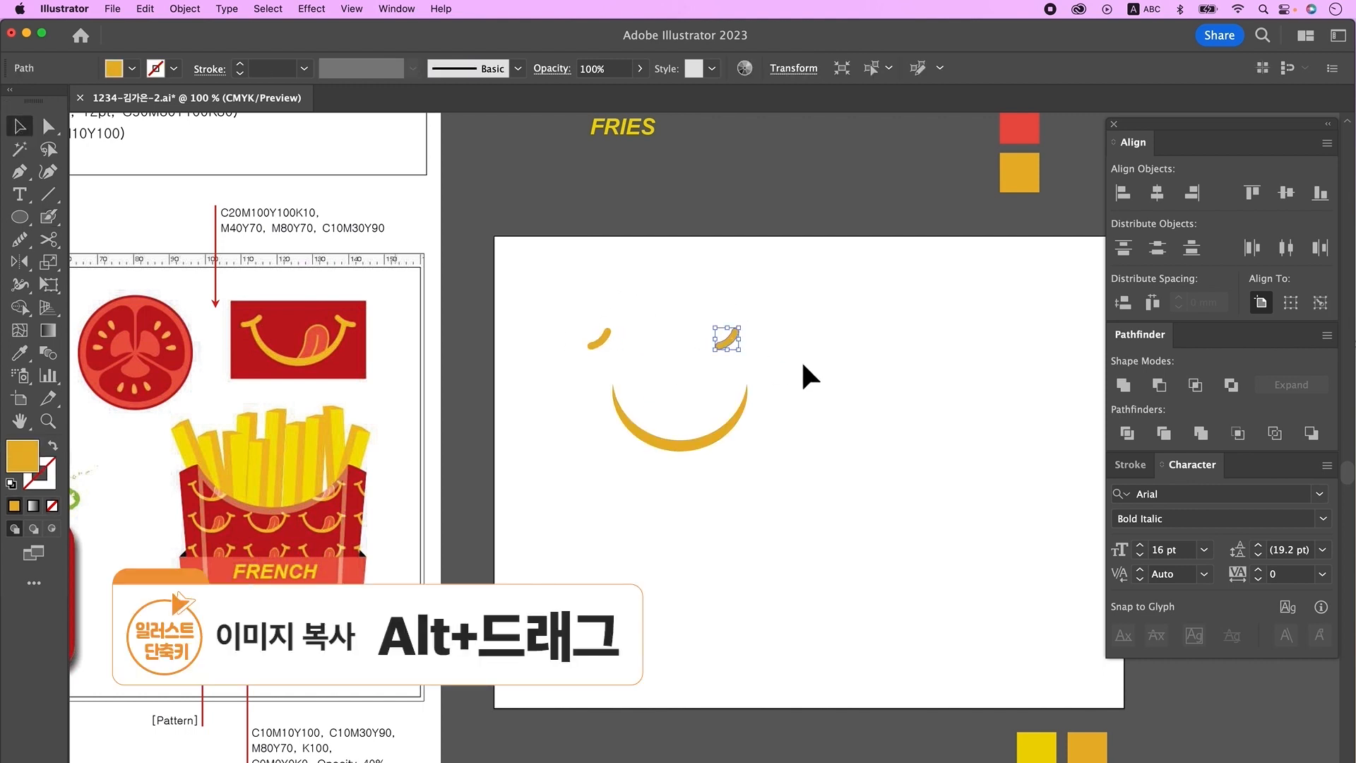
{"action": "double_click", "coordinate": [19, 263]}
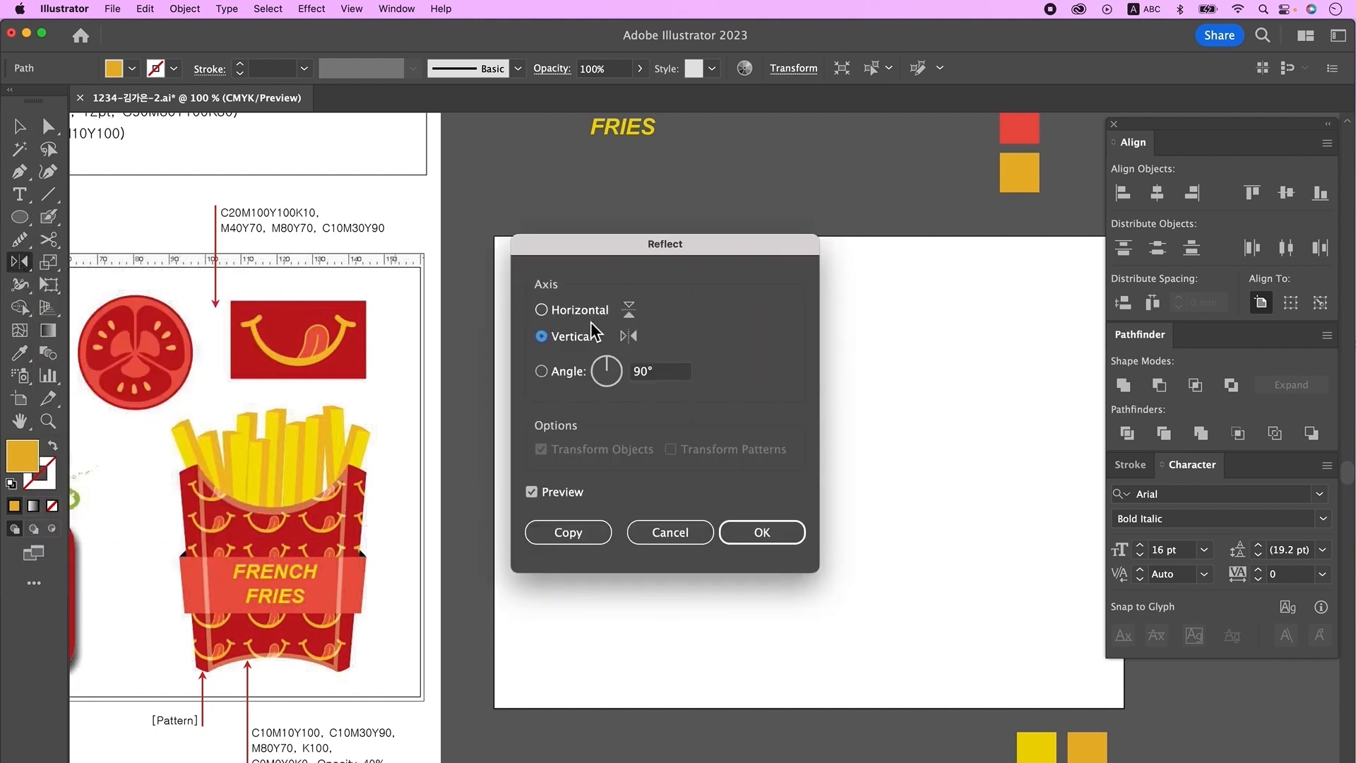
{"action": "left_click", "coordinate": [773, 532]}
Place the two cheek marks onto the left and right ends of the smile.
{"action": "left_click", "coordinate": [20, 127]}
{"action": "left_click_drag", "start_coordinate": [601, 335], "coordinate": [611, 385]}
{"action": "left_click_drag", "start_coordinate": [735, 344], "coordinate": [758, 393]}
{"action": "left_click", "coordinate": [700, 339]}
Paint a thick curved tongue with the Blob Brush and place it across the right half of the smile.
{"action": "left_click", "coordinate": [51, 219]}
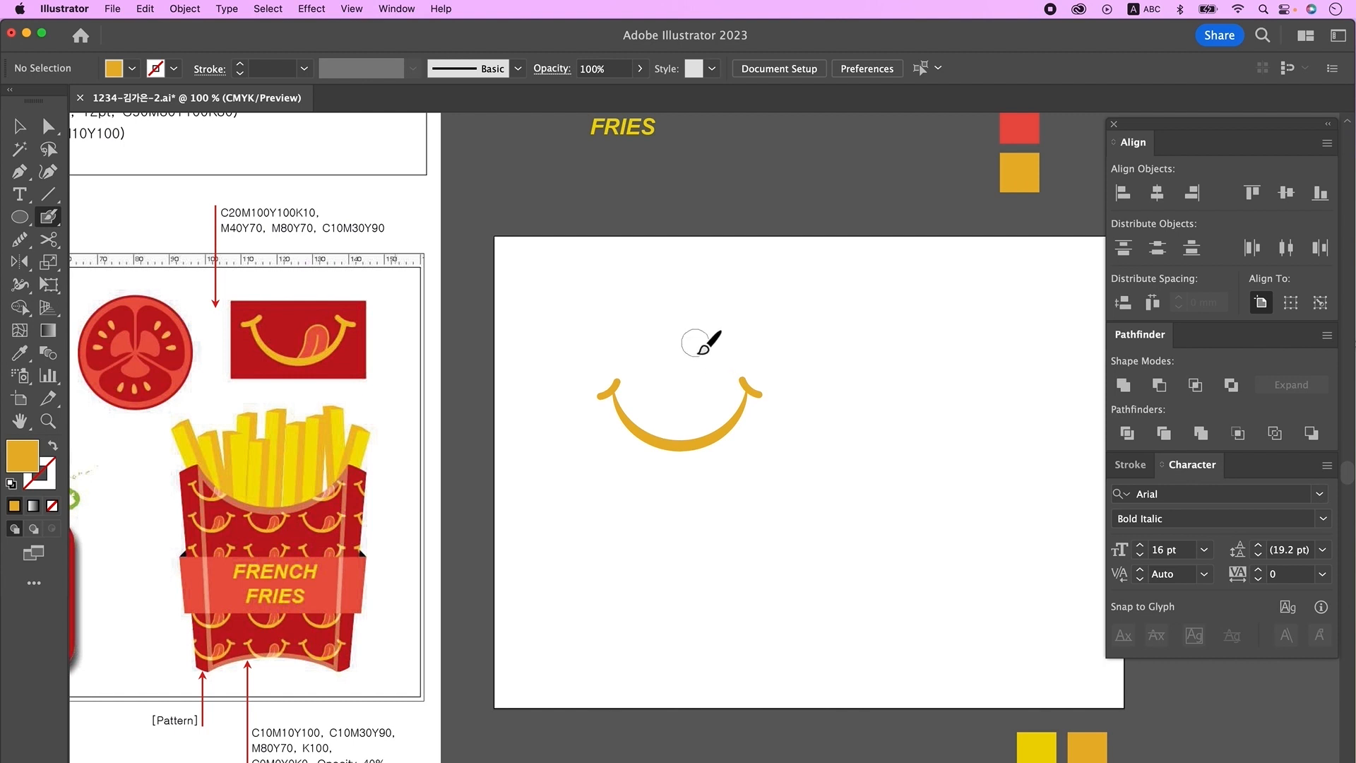
{"action": "left_click_drag", "start_coordinate": [693, 326], "coordinate": [682, 368]}
{"action": "key", "text": "v"}
{"action": "left_click", "coordinate": [762, 333]}
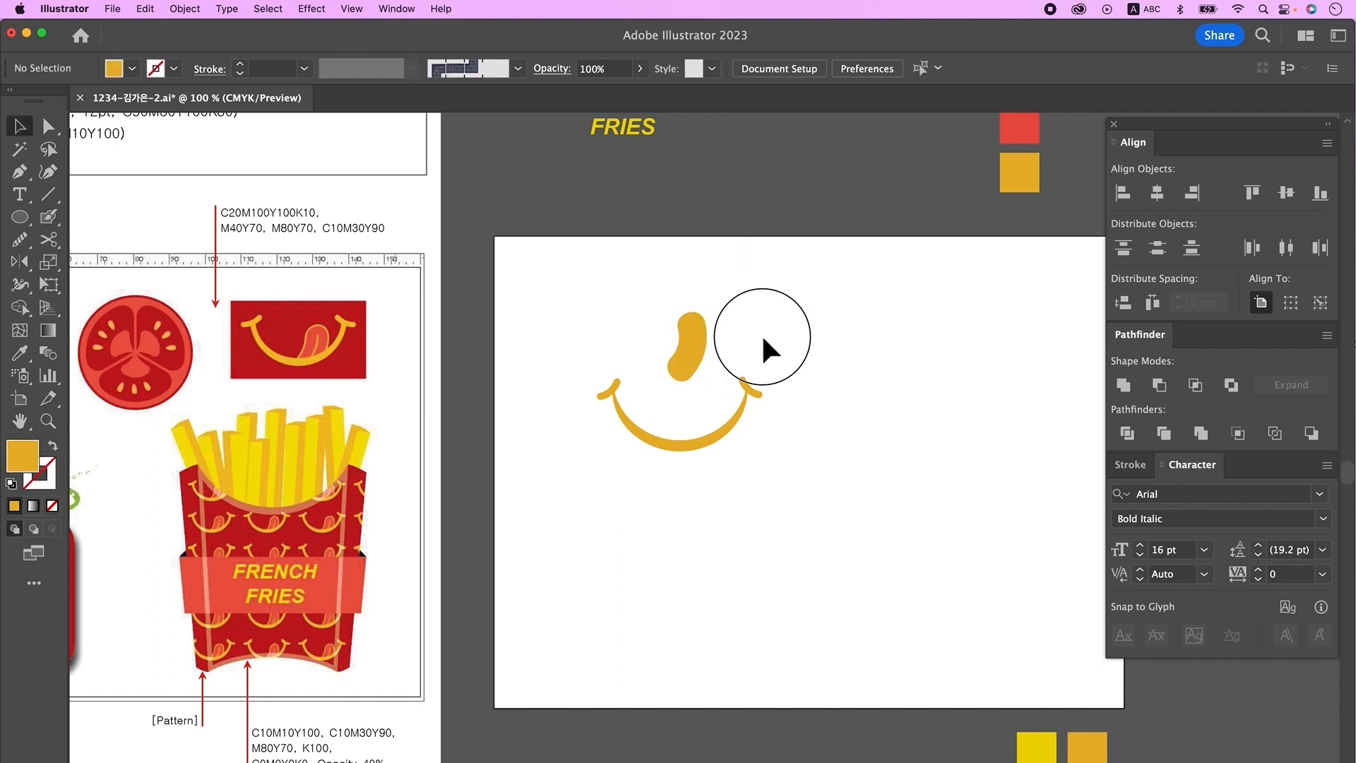
{"action": "left_click_drag", "start_coordinate": [689, 330], "coordinate": [704, 470]}
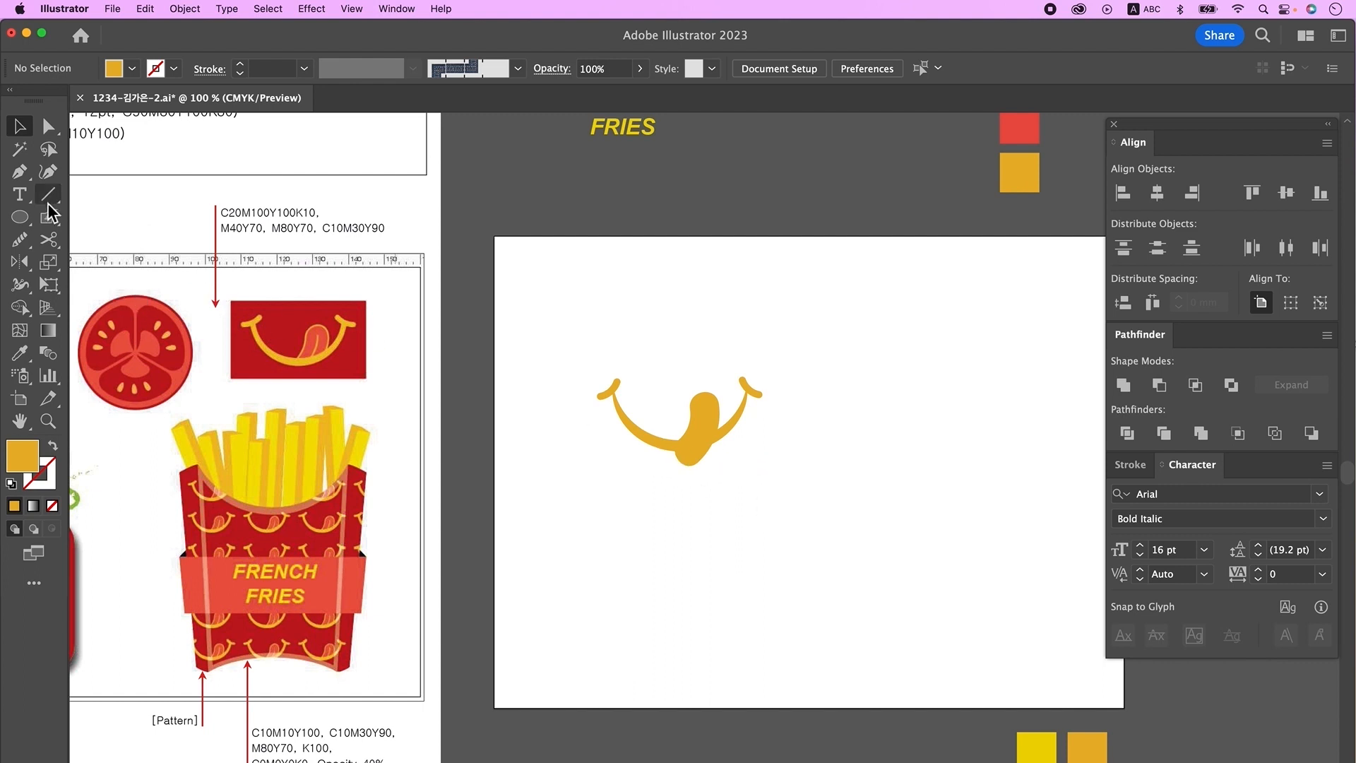
Draw an unfilled curved Pen path across the tongue, following the curve of the smile.
{"action": "key", "text": "p"}
{"action": "key", "text": "d"}
{"action": "left_click", "coordinate": [51, 504]}
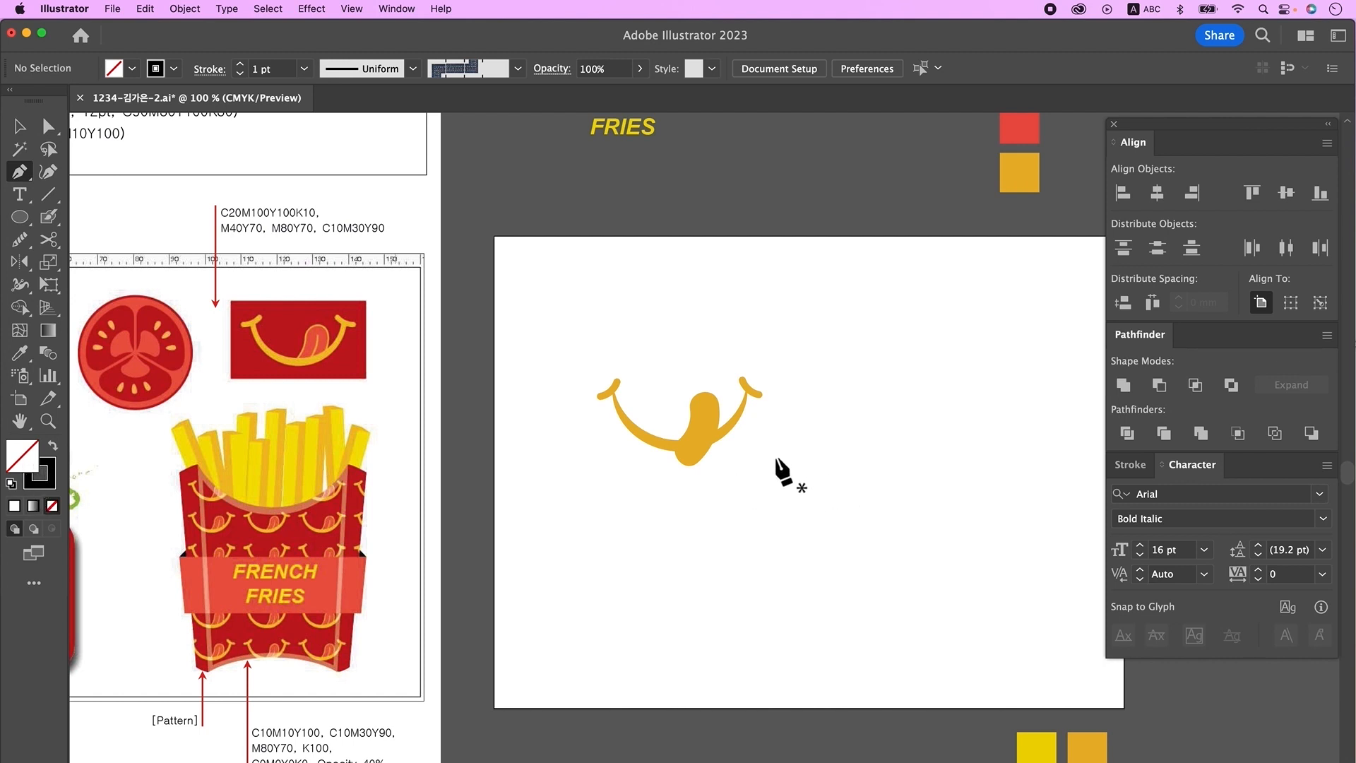
{"action": "left_click", "coordinate": [697, 453]}
{"action": "left_click", "coordinate": [726, 432]}
{"action": "left_click", "coordinate": [755, 409]}
{"action": "left_click", "coordinate": [852, 397], "text": "super"}
{"action": "key", "text": "v"}
{"action": "left_click", "coordinate": [721, 436]}
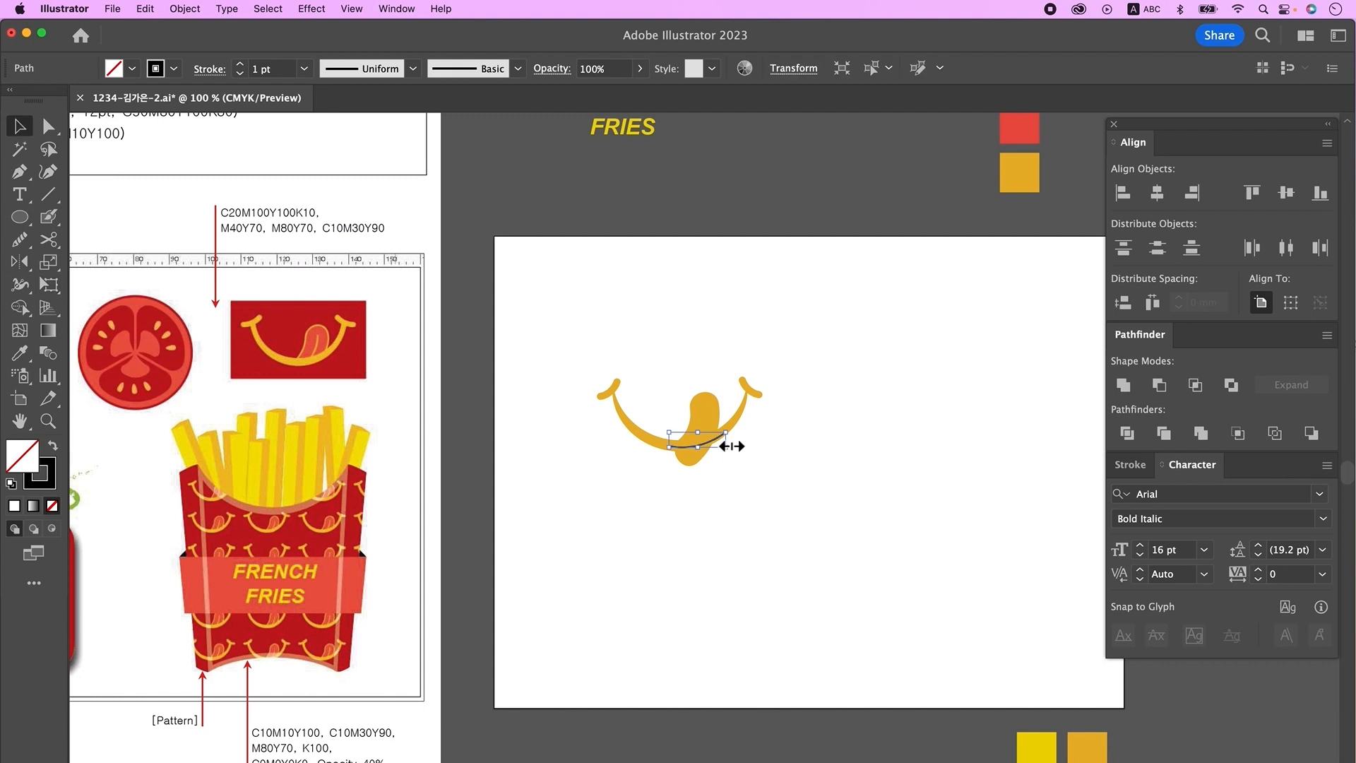
Move the tongue and its curved path beside the smile, divide the tongue along the path and delete the lower piece.
{"action": "left_click", "coordinate": [704, 404], "text": "shift"}
{"action": "left_click_drag", "start_coordinate": [706, 410], "coordinate": [800, 413]}
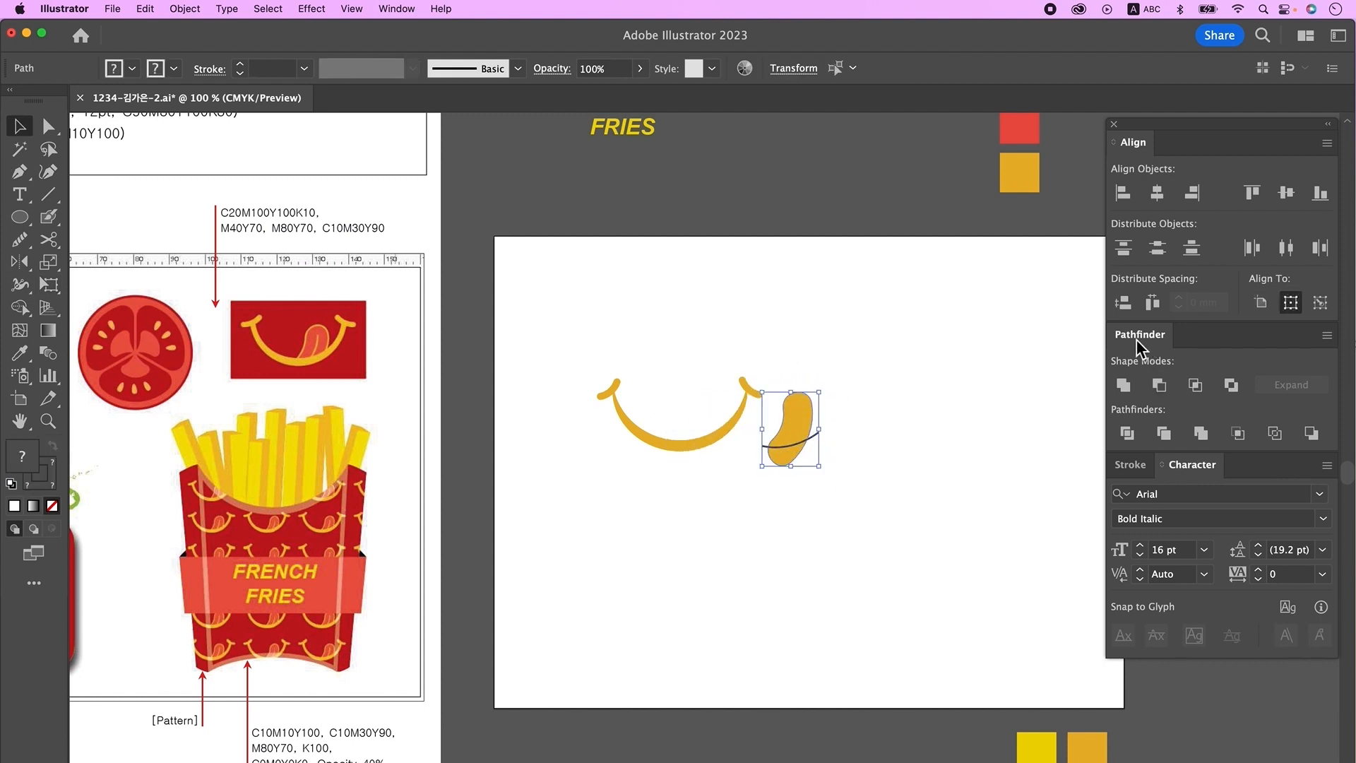
{"action": "left_click", "coordinate": [1127, 433]}
{"action": "right_click", "coordinate": [797, 451]}
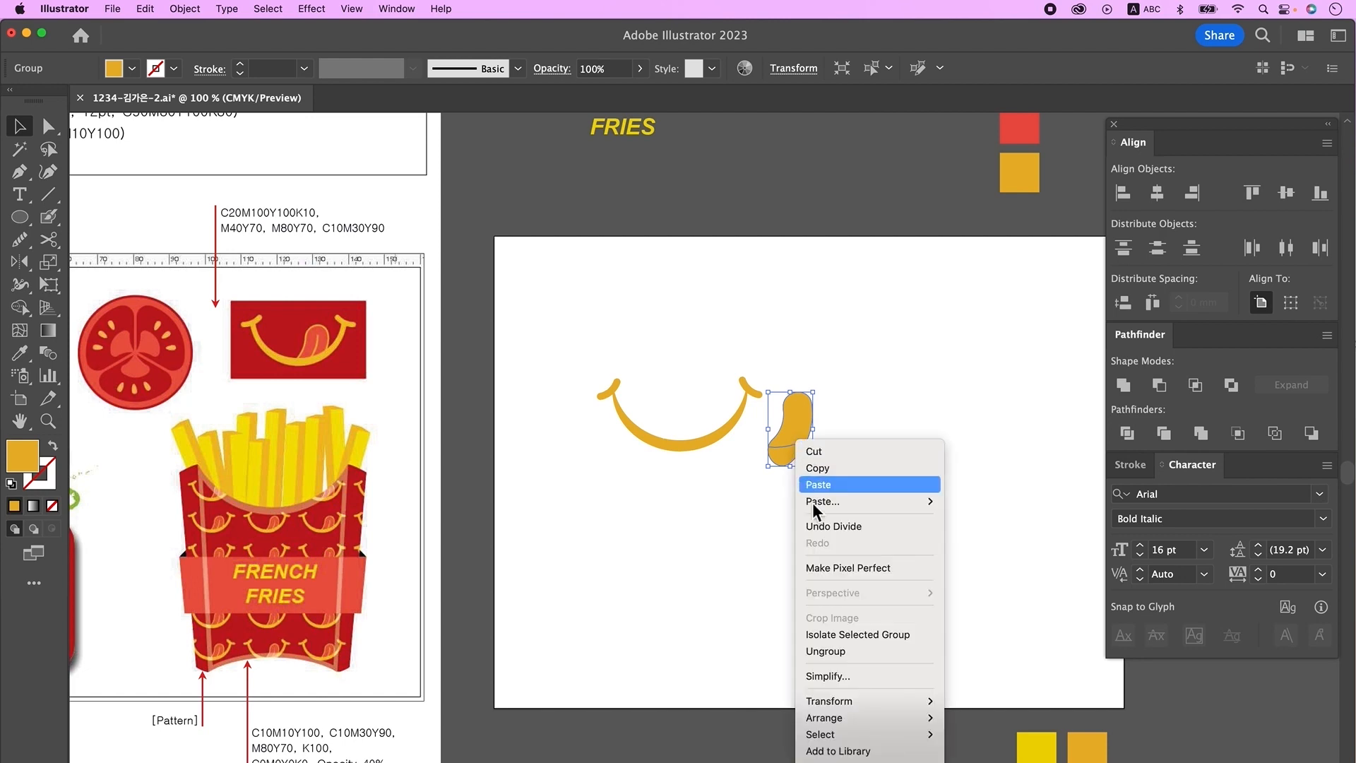
{"action": "left_click", "coordinate": [849, 653]}
{"action": "left_click", "coordinate": [896, 416]}
{"action": "left_click_drag", "start_coordinate": [789, 452], "coordinate": [773, 480]}
{"action": "key", "text": "Delete"}
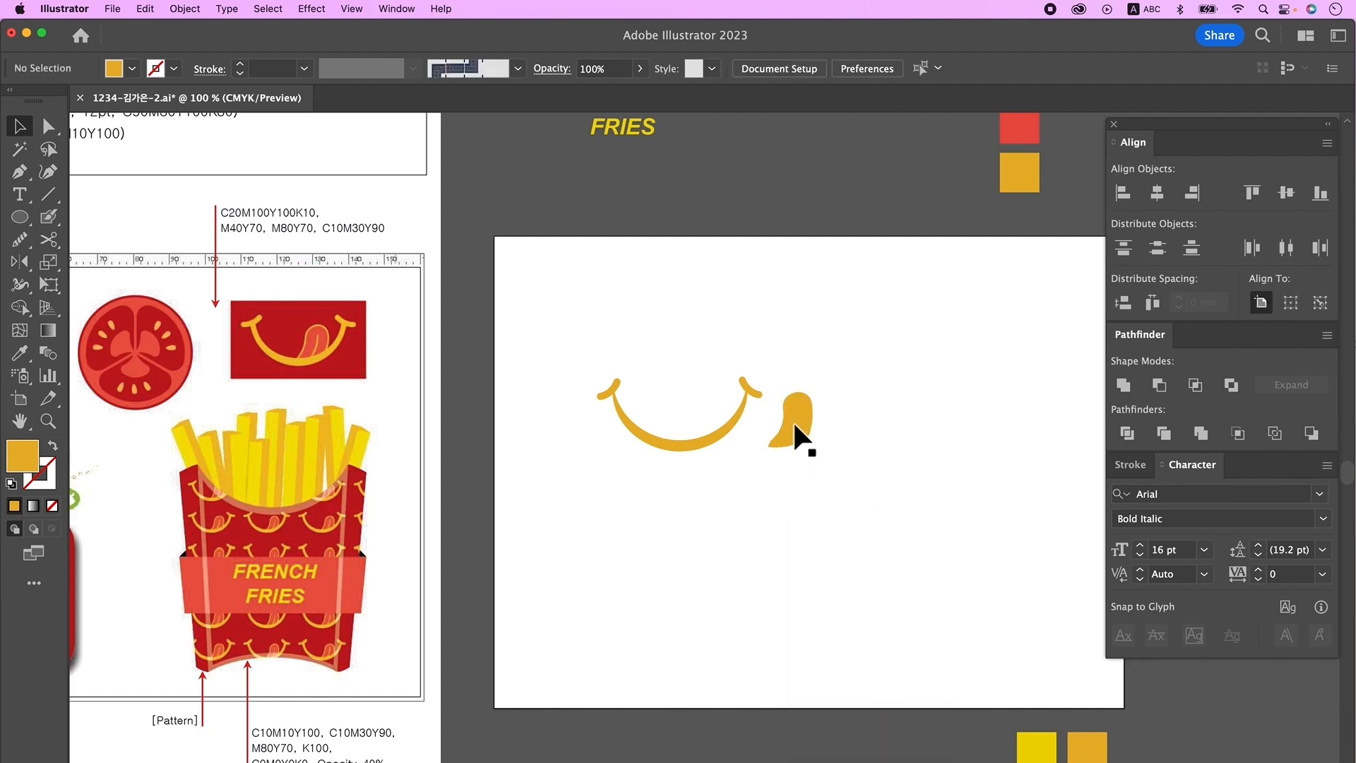
Shift the trimmed tongue slightly and create an inner copy with Offset Path at -1 mm and miter joins.
{"action": "left_click", "coordinate": [790, 412]}
{"action": "left_click_drag", "start_coordinate": [791, 413], "coordinate": [801, 413]}
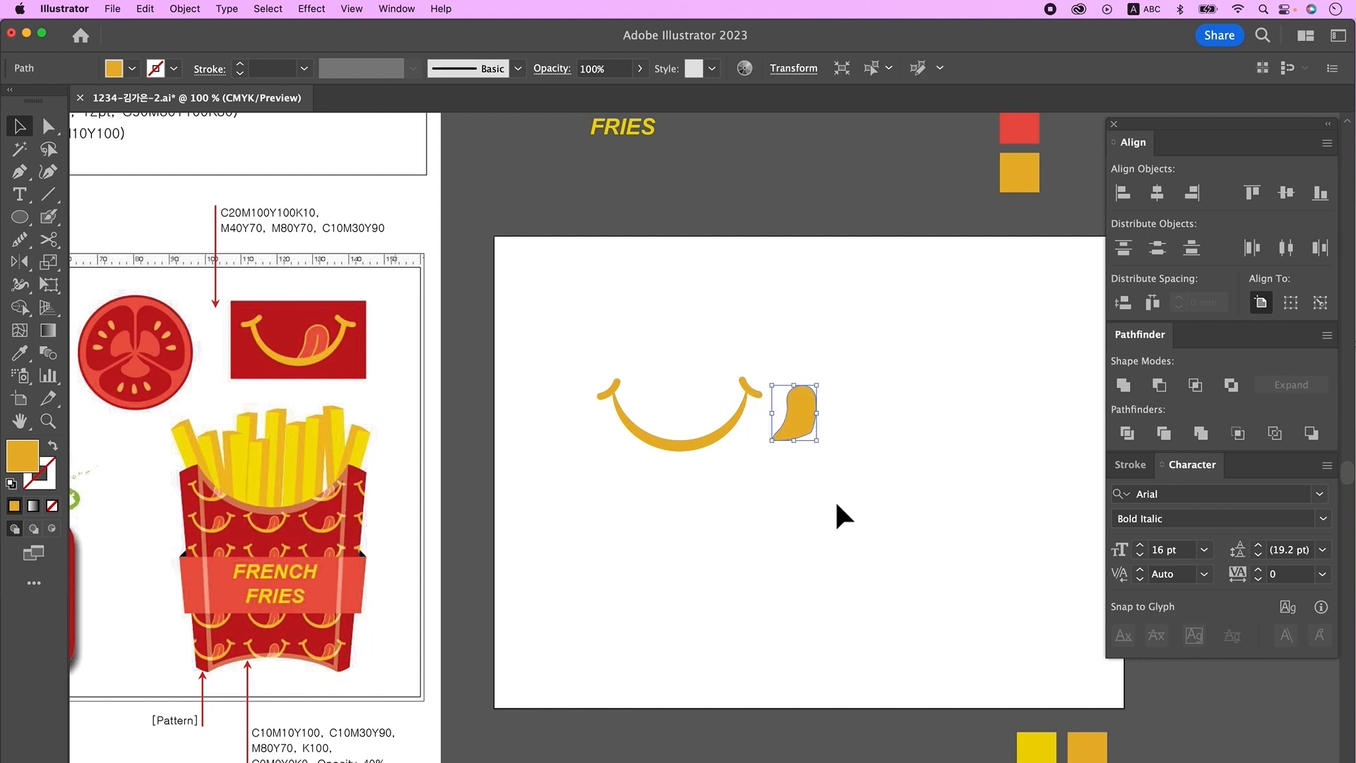
{"action": "left_click", "coordinate": [186, 10]}
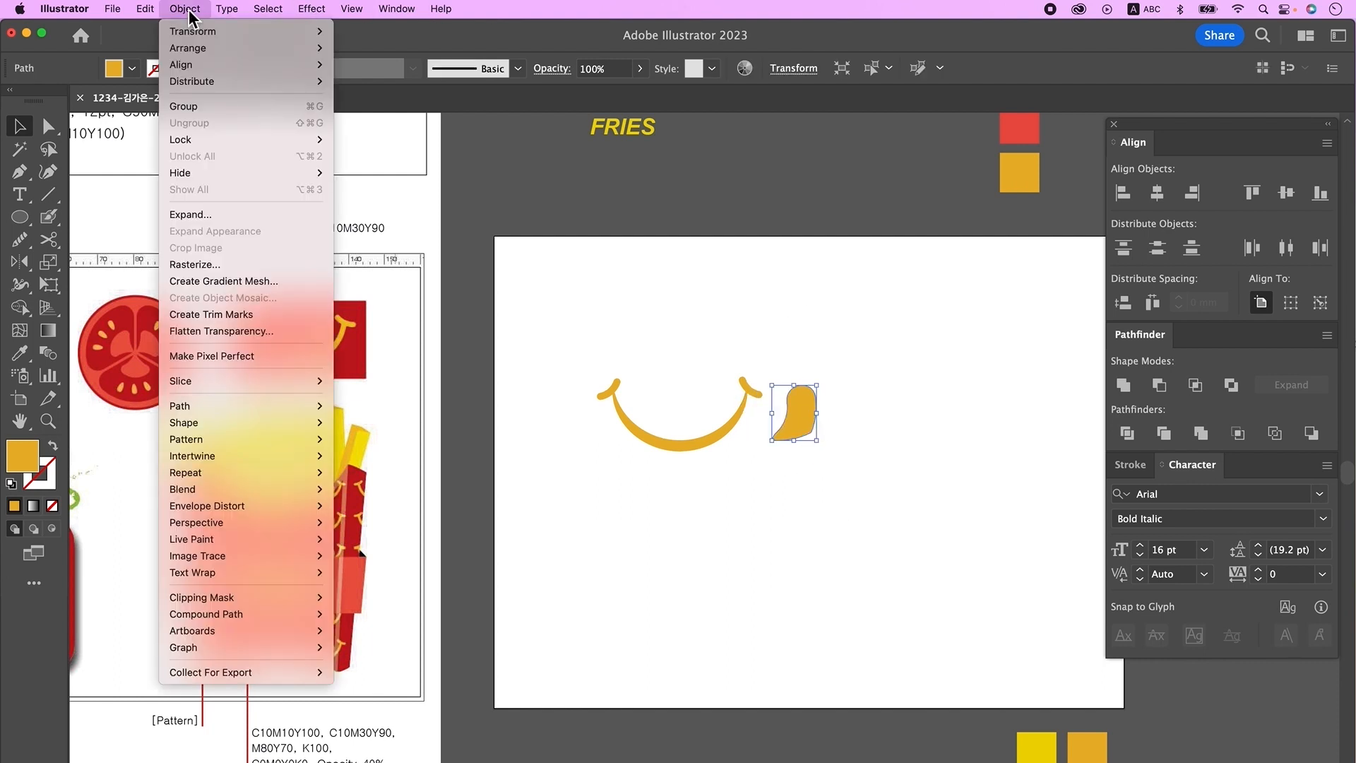
{"action": "mouse_move", "coordinate": [232, 406]}
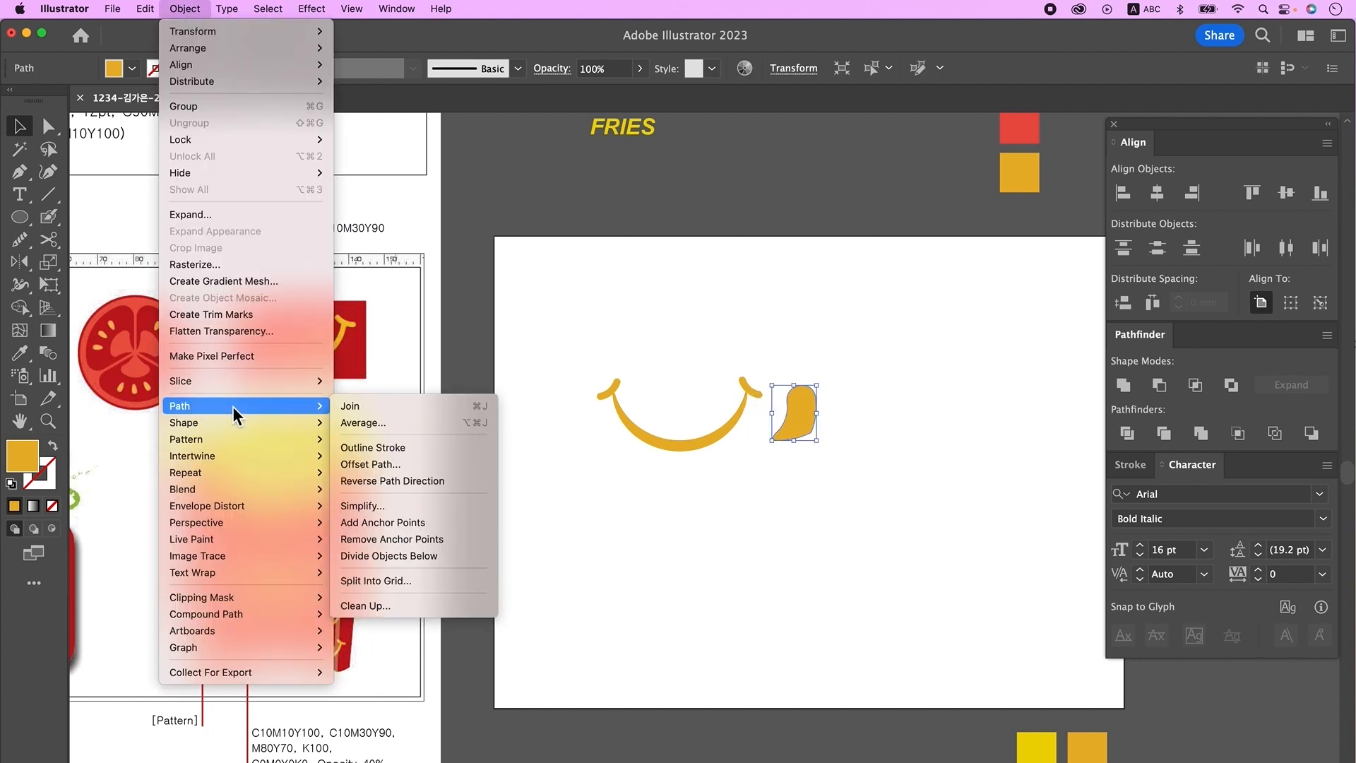
{"action": "left_click", "coordinate": [373, 467]}
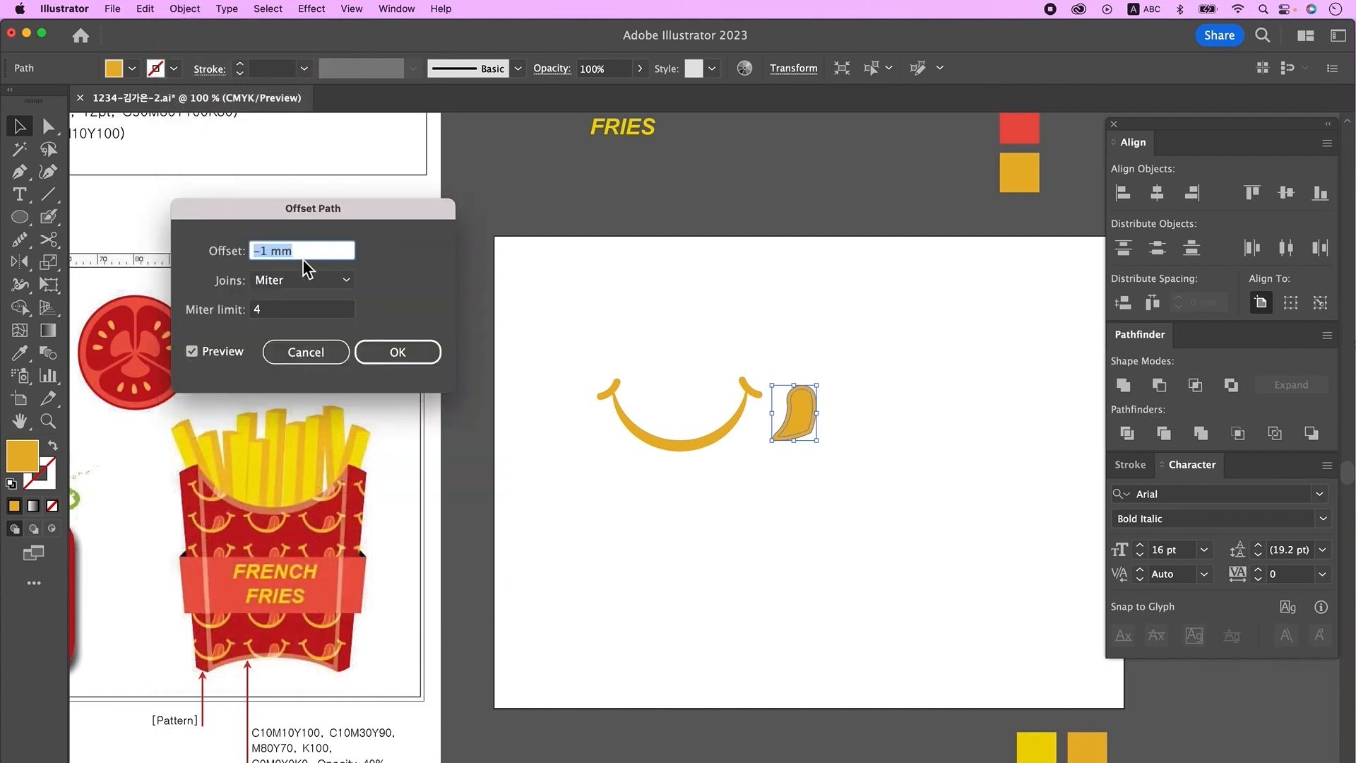
{"action": "left_click", "coordinate": [419, 353]}
Fill the inner offset shape of the tongue with the light red of the colour swatch above the artboard.
{"action": "left_click", "coordinate": [834, 545]}
{"action": "left_click", "coordinate": [803, 420]}
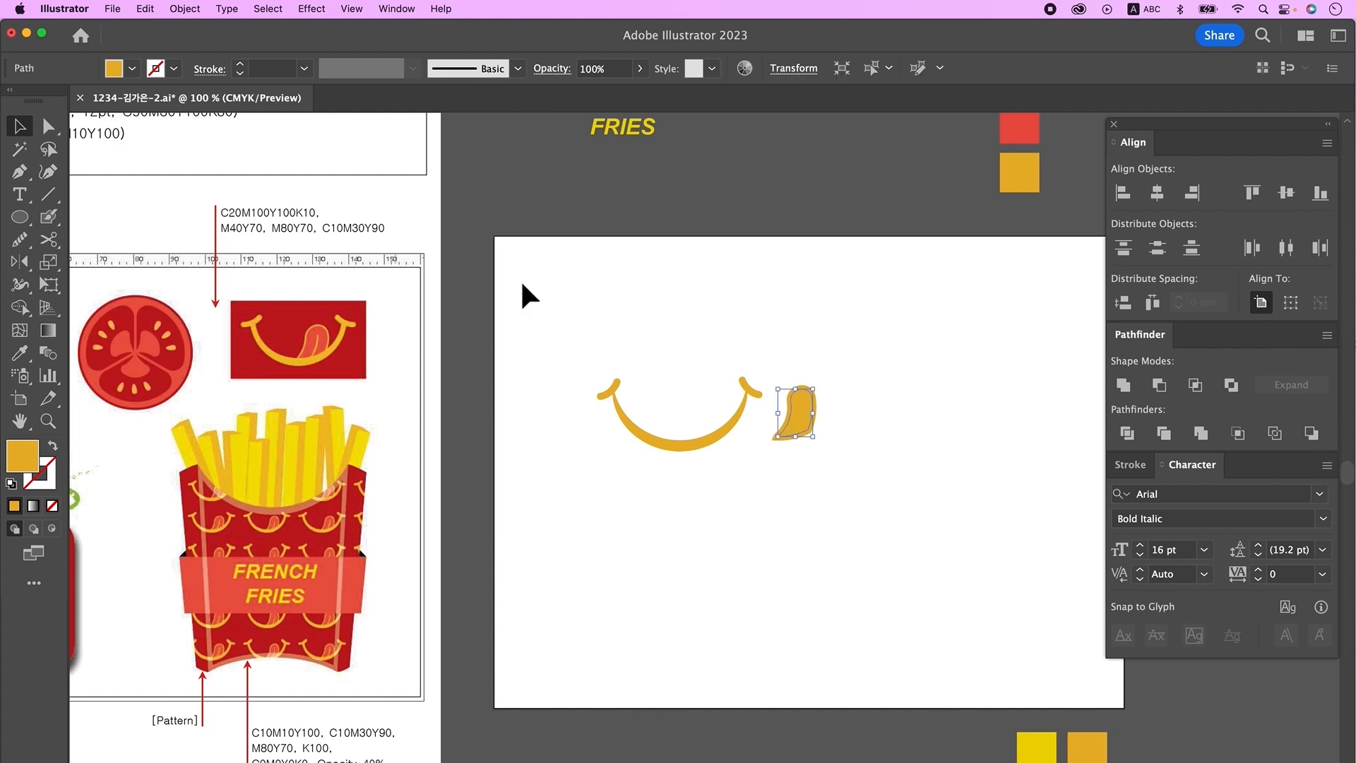
{"action": "left_click", "coordinate": [20, 353]}
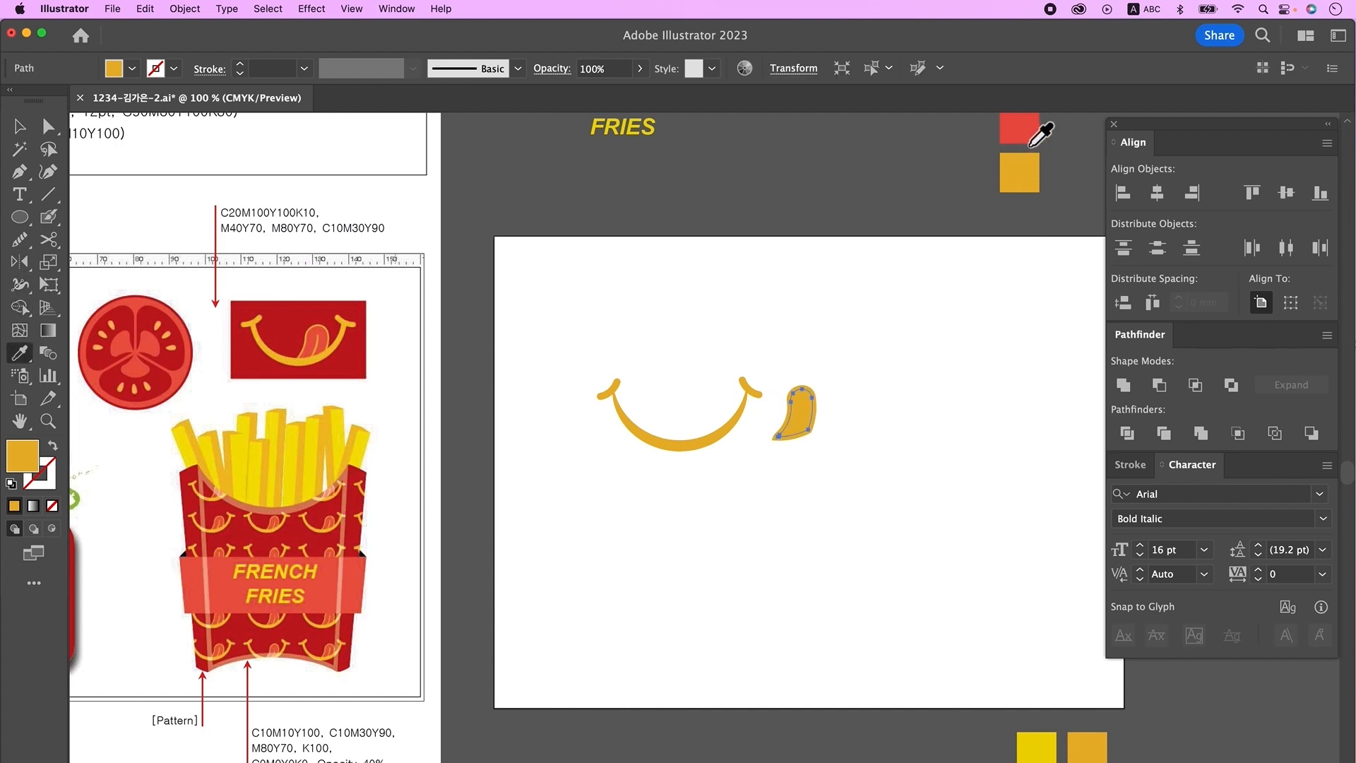
{"action": "left_click", "coordinate": [1023, 133]}
{"action": "left_click", "coordinate": [27, 129]}
{"action": "left_click", "coordinate": [152, 236]}
Draw an unfilled curved Pen line down the middle of the tongue and set its stroke to 2 pt.
{"action": "key", "text": "p"}
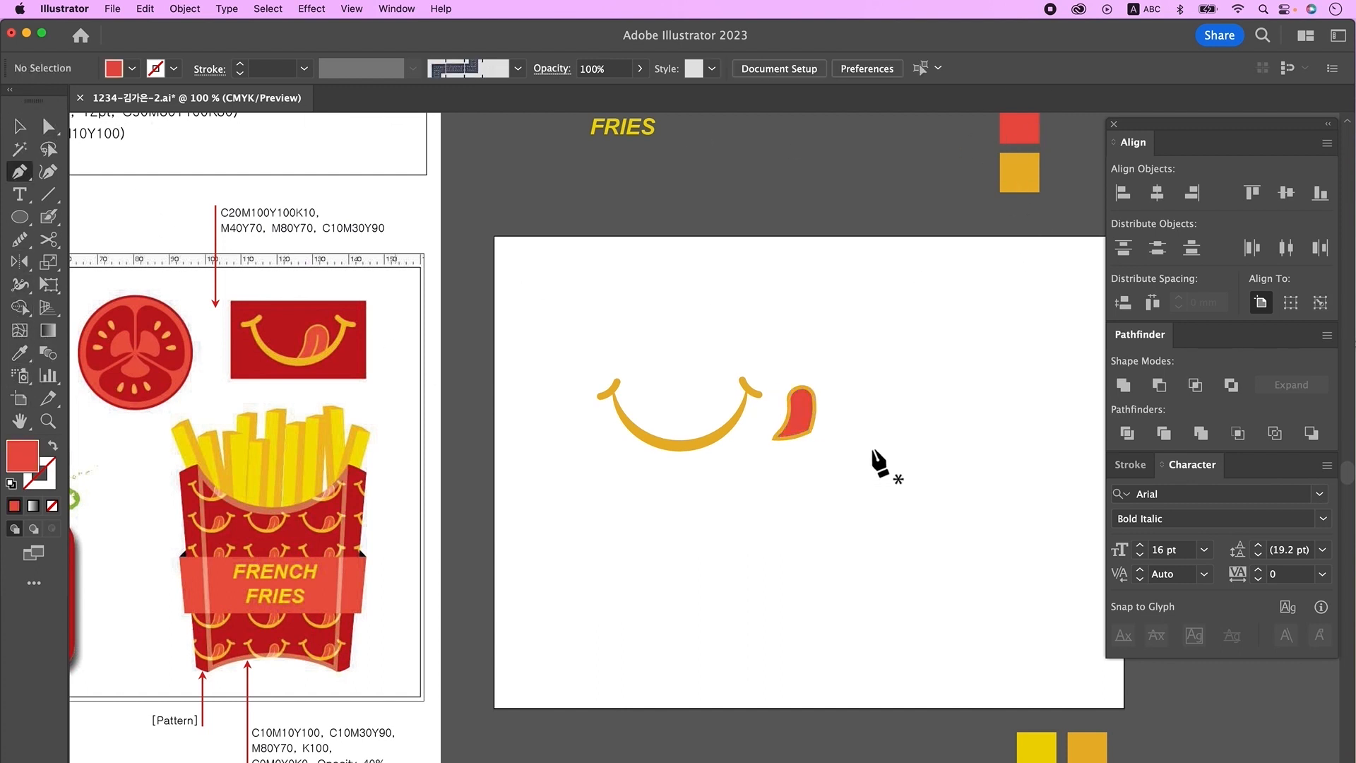
{"action": "key", "text": "d"}
{"action": "key", "text": "slash"}
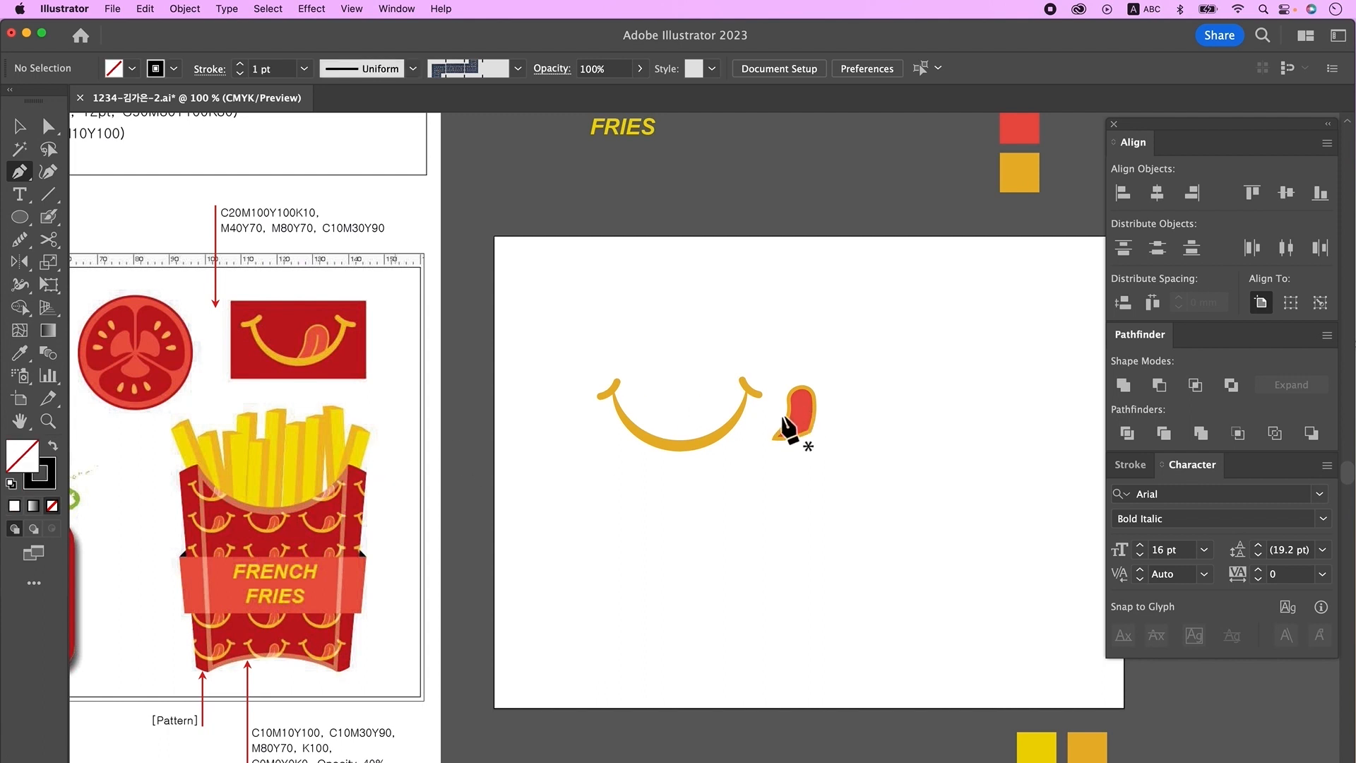
{"action": "left_click", "coordinate": [802, 405]}
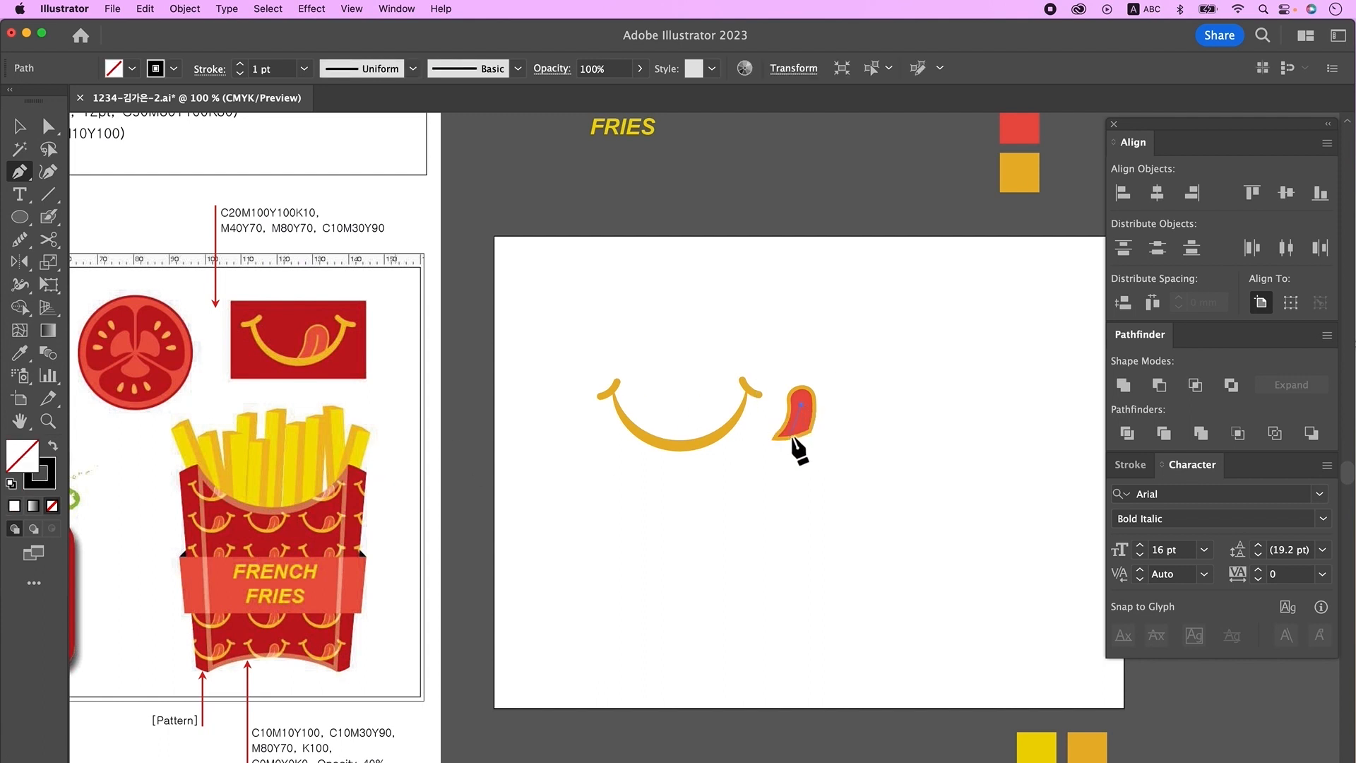
{"action": "left_click", "coordinate": [793, 437]}
{"action": "key", "text": "v"}
{"action": "left_click", "coordinate": [242, 63]}
{"action": "left_click", "coordinate": [767, 361]}
{"action": "key", "text": "super+z"}
Expand the tongue's centre line, including fill and stroke, into a shape and colour it with the mustard swatch.
{"action": "left_click", "coordinate": [187, 10]}
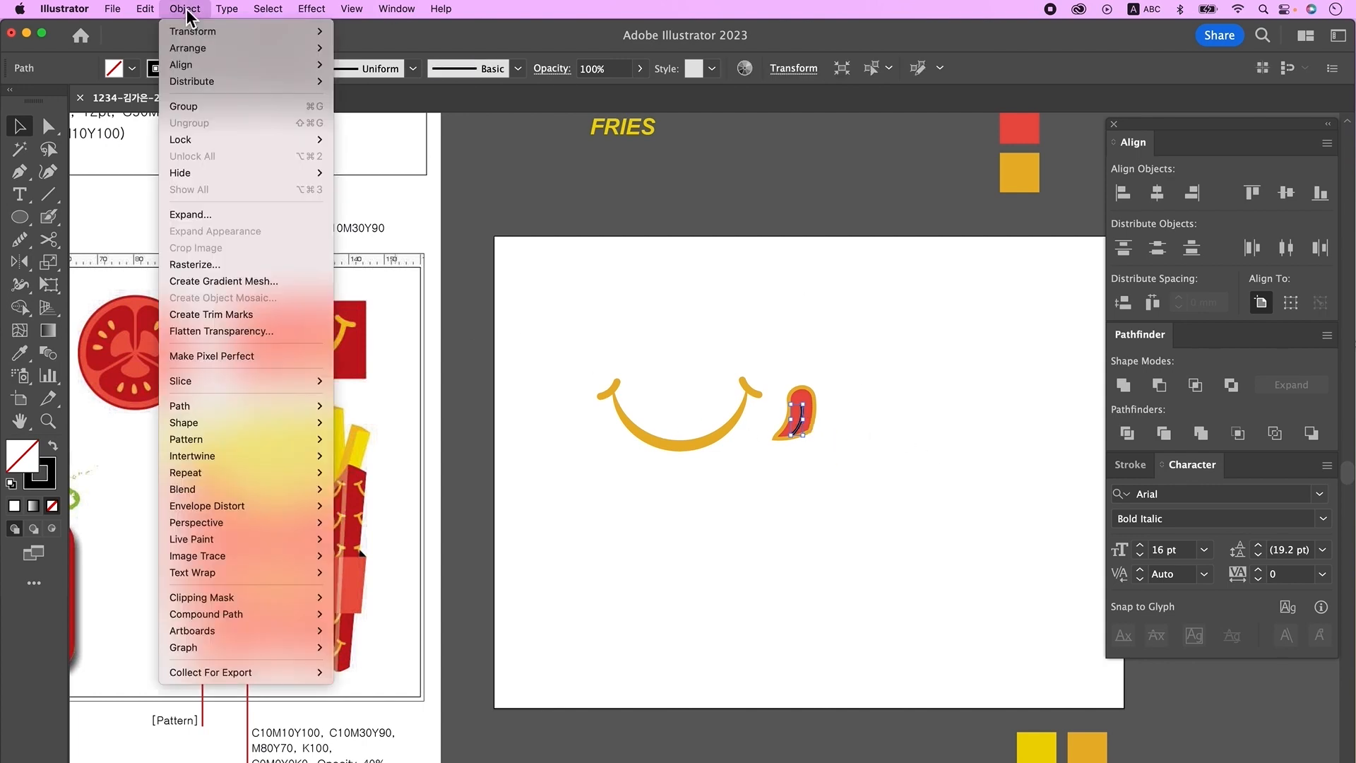
{"action": "left_click", "coordinate": [207, 217]}
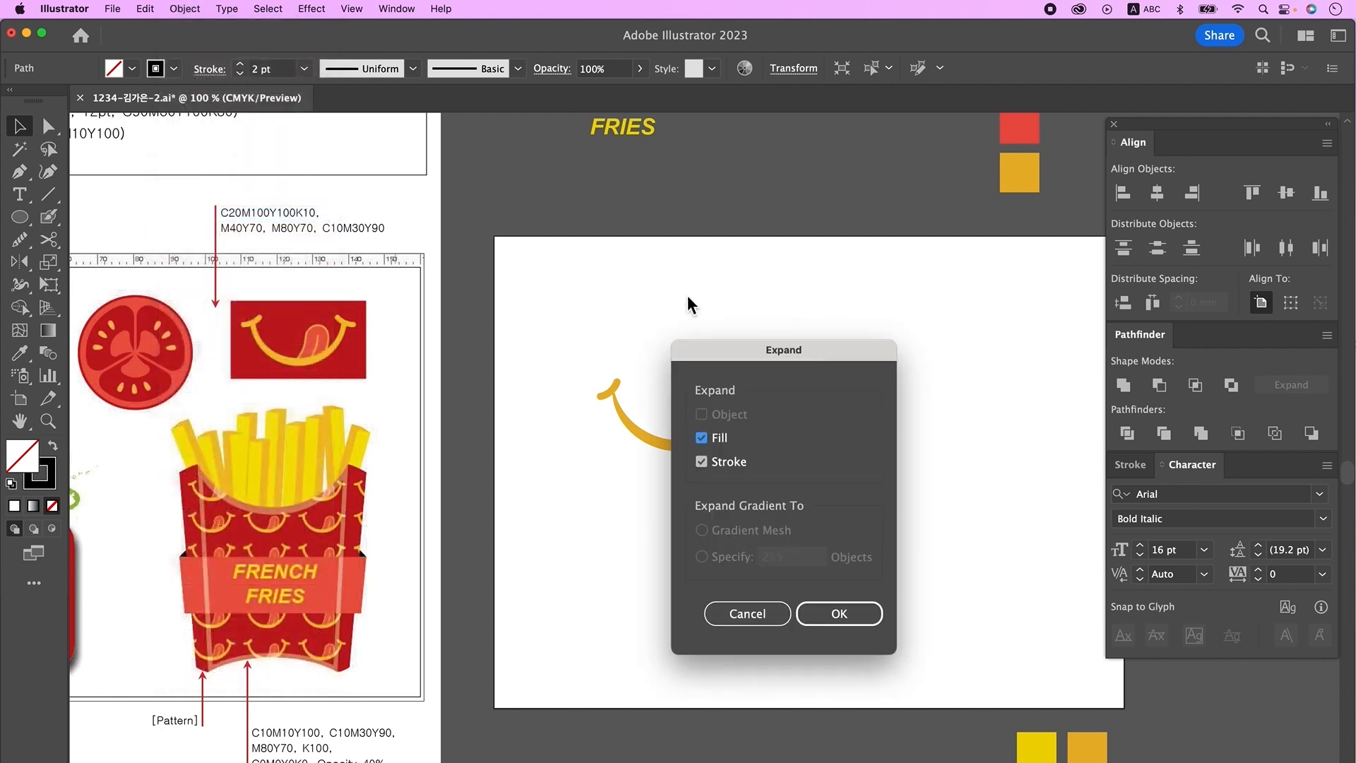
{"action": "left_click", "coordinate": [863, 623]}
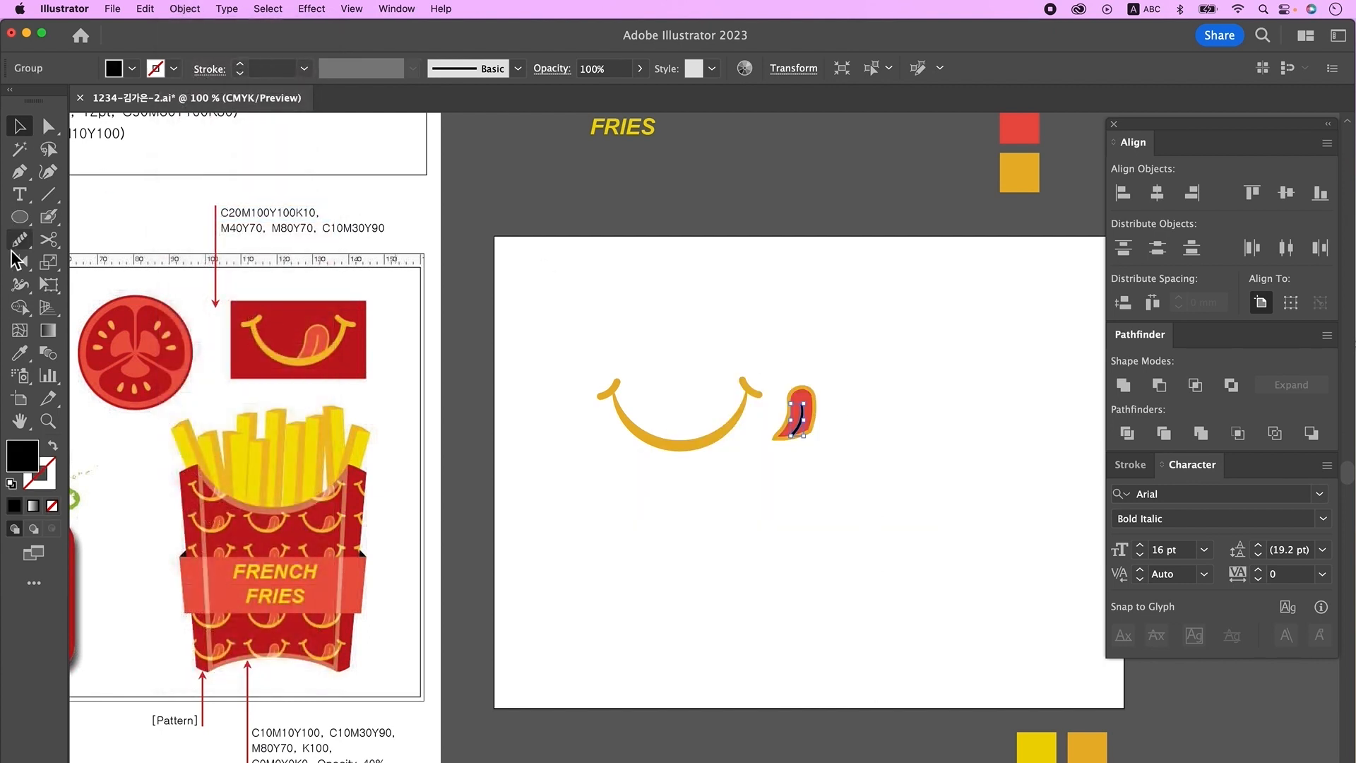
{"action": "left_click", "coordinate": [20, 352]}
{"action": "left_click", "coordinate": [1013, 189]}
Group all the tongue pieces and place the group on the right half of the smile.
{"action": "key", "text": "v"}
{"action": "left_click_drag", "start_coordinate": [822, 451], "coordinate": [797, 383]}
{"action": "right_click", "coordinate": [805, 410]}
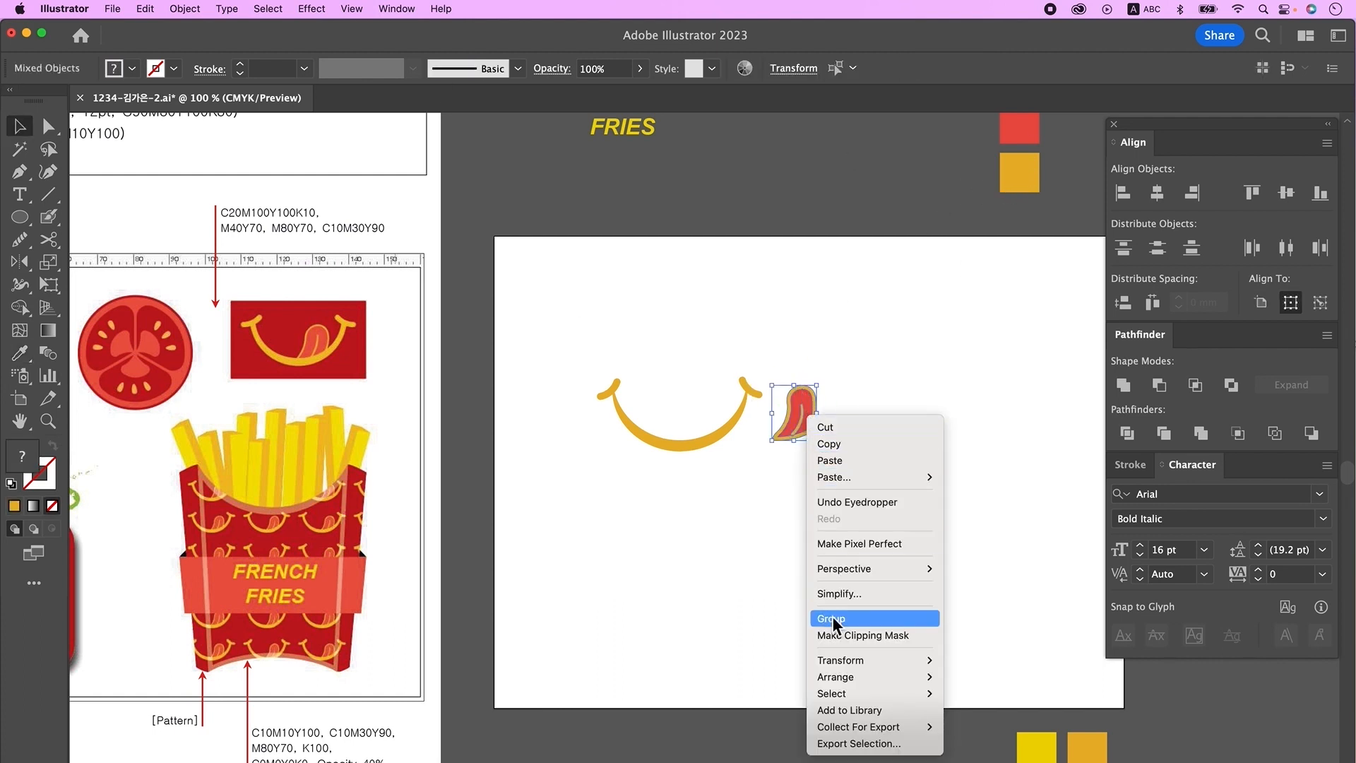
{"action": "left_click", "coordinate": [833, 530]}
{"action": "left_click_drag", "start_coordinate": [795, 422], "coordinate": [705, 429]}
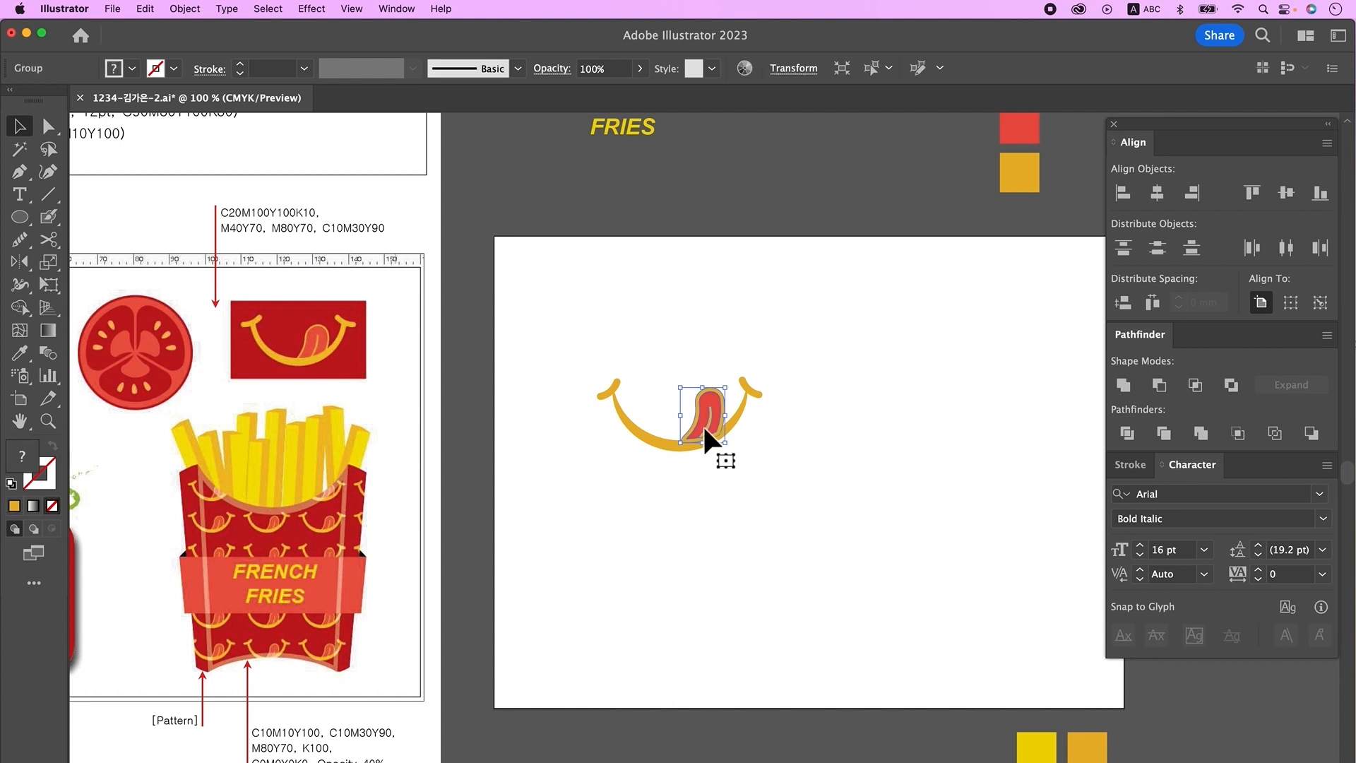
Send the tongue to the back behind the mouth curve and group all parts of the smile.
{"action": "right_click", "coordinate": [712, 416]}
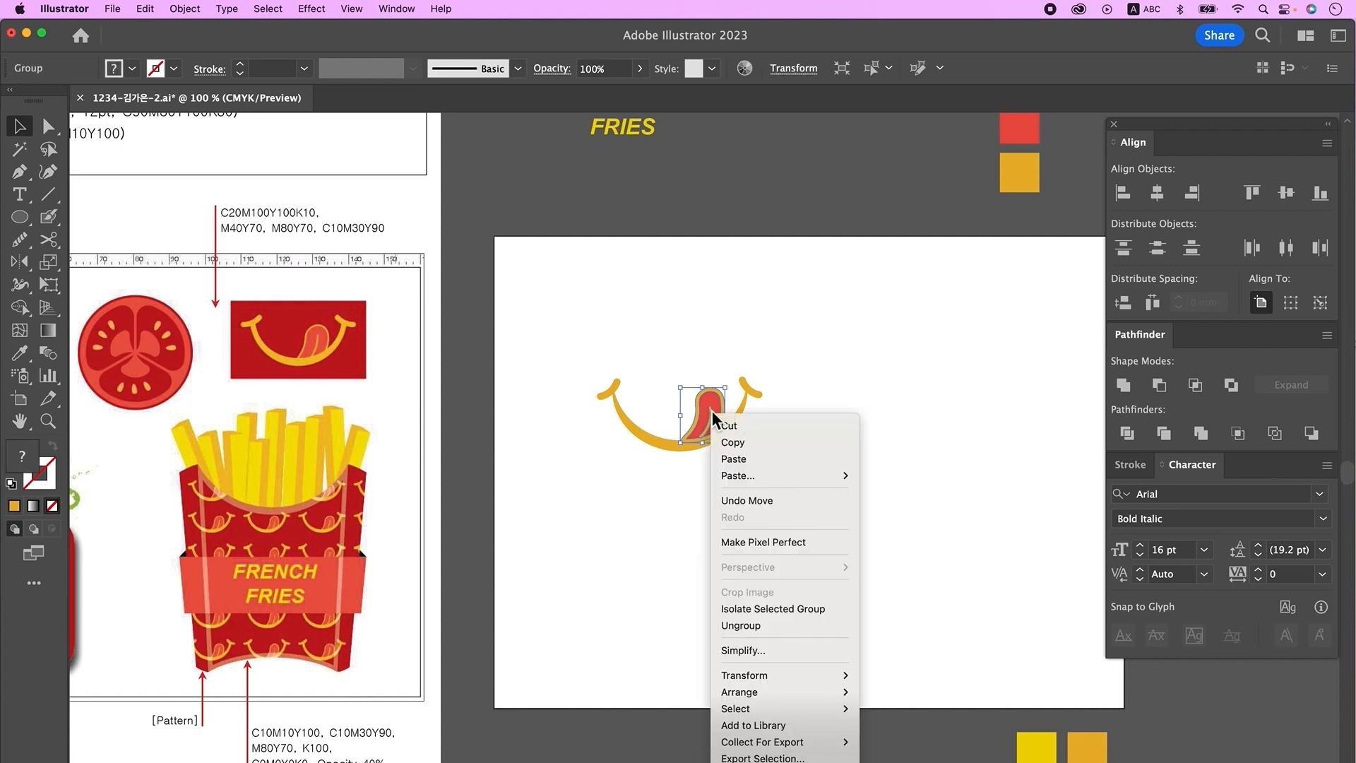
{"action": "mouse_move", "coordinate": [827, 694]}
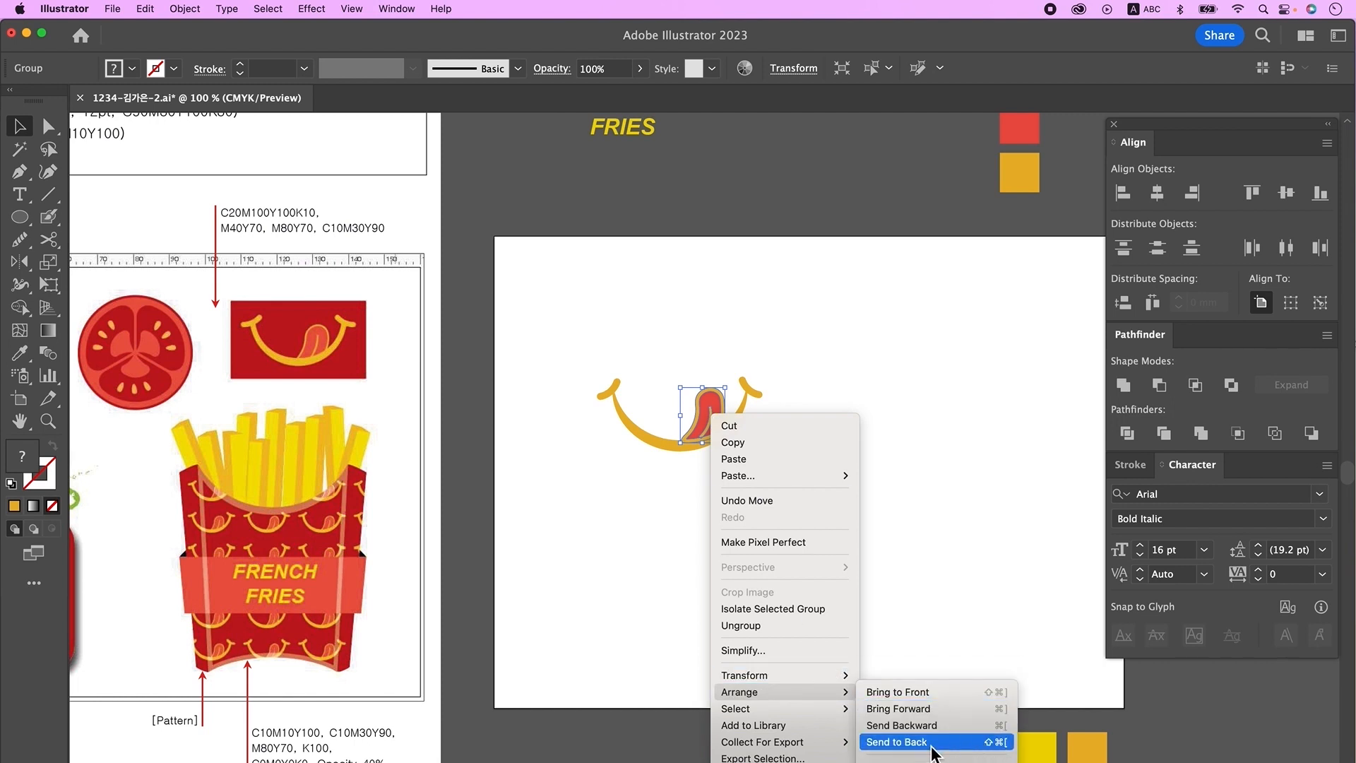
{"action": "left_click", "coordinate": [897, 742]}
{"action": "left_click", "coordinate": [582, 357]}
{"action": "left_click_drag", "start_coordinate": [571, 328], "coordinate": [821, 464]}
{"action": "right_click", "coordinate": [693, 433]}
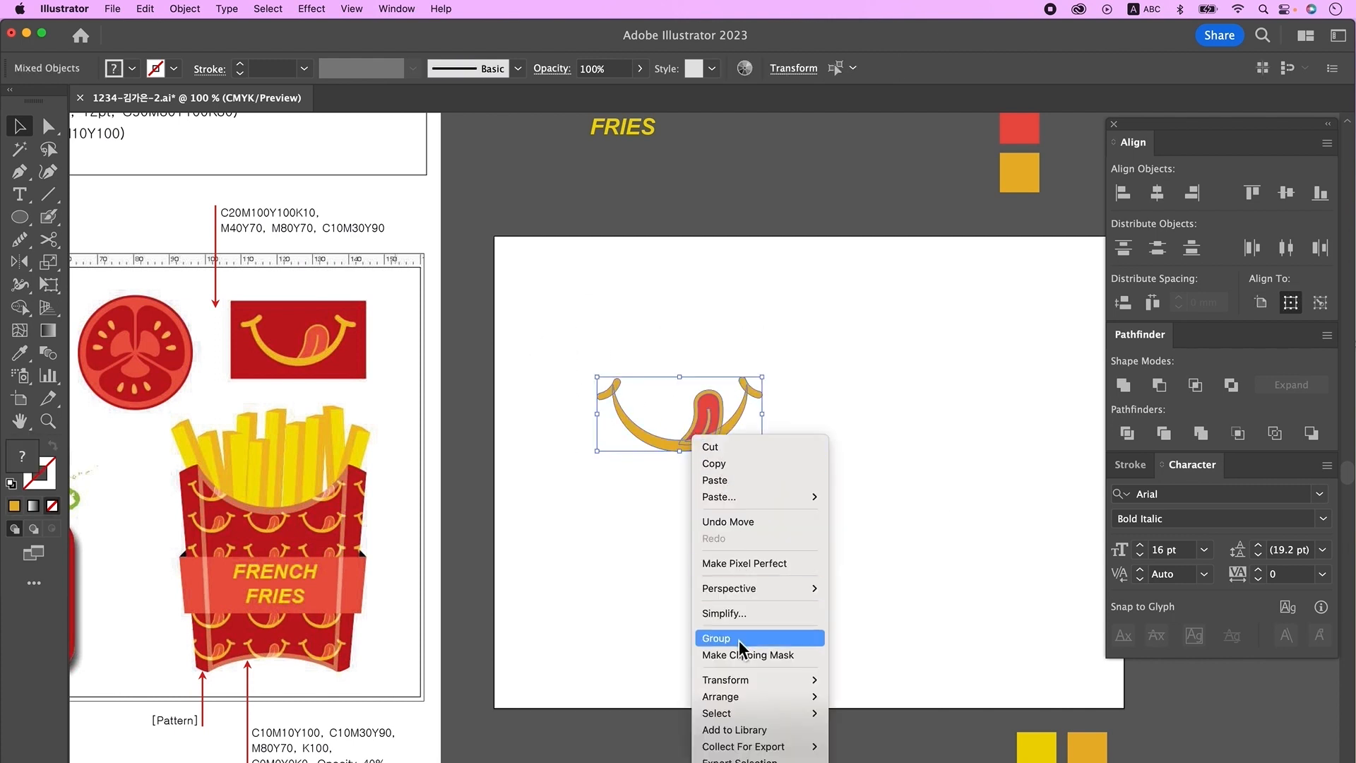
{"action": "left_click", "coordinate": [938, 403]}
Display the video rulers around the artboard.
{"action": "scroll", "coordinate": [523, 234], "scroll_direction": "right", "scroll_amount": 2}
{"action": "left_click", "coordinate": [360, 10]}
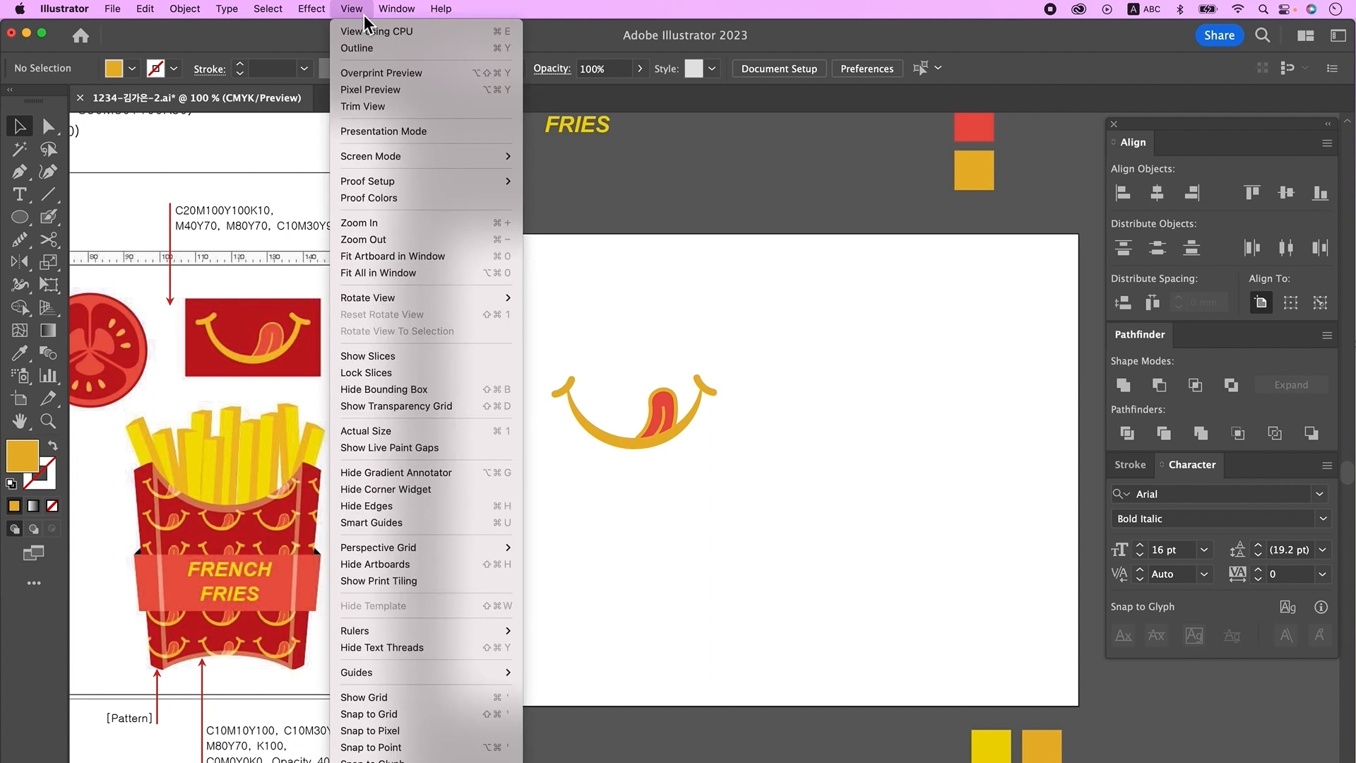
{"action": "mouse_move", "coordinate": [424, 630]}
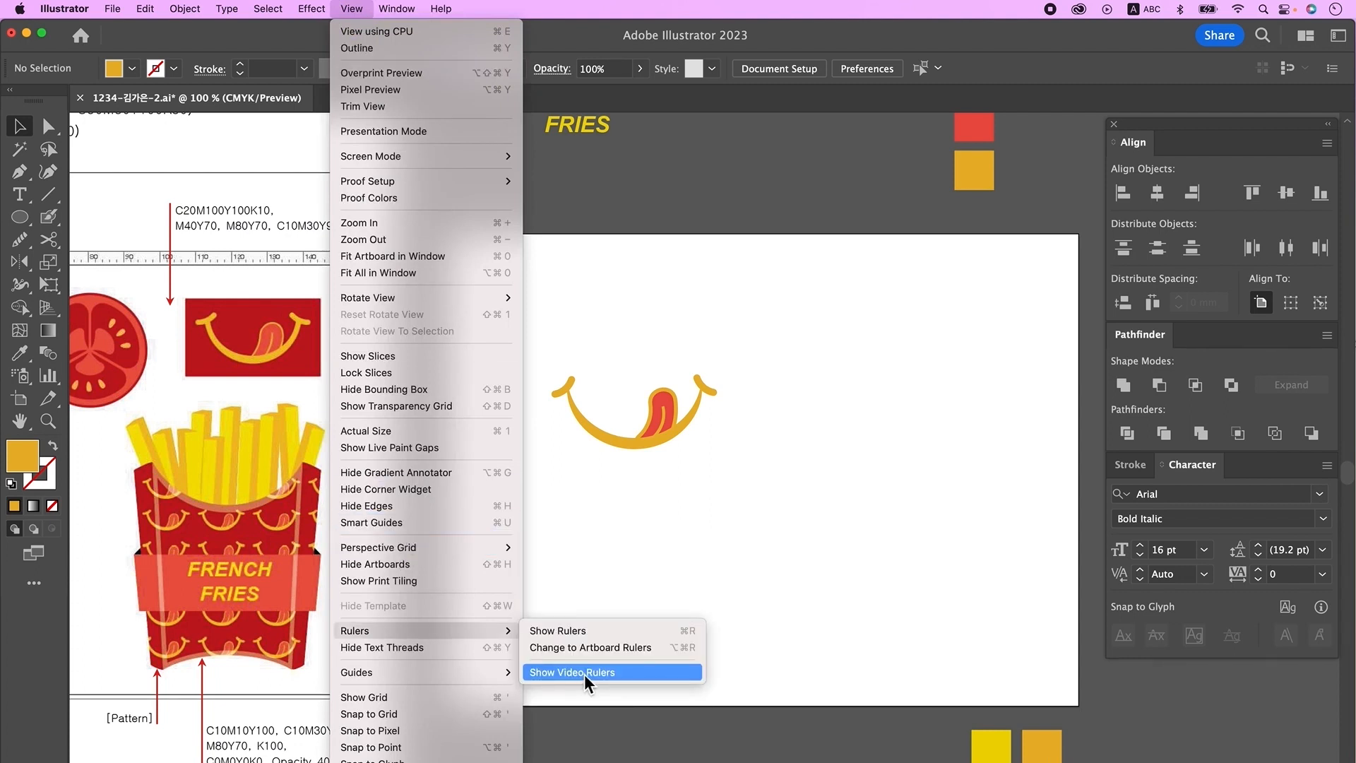
{"action": "left_click", "coordinate": [585, 673]}
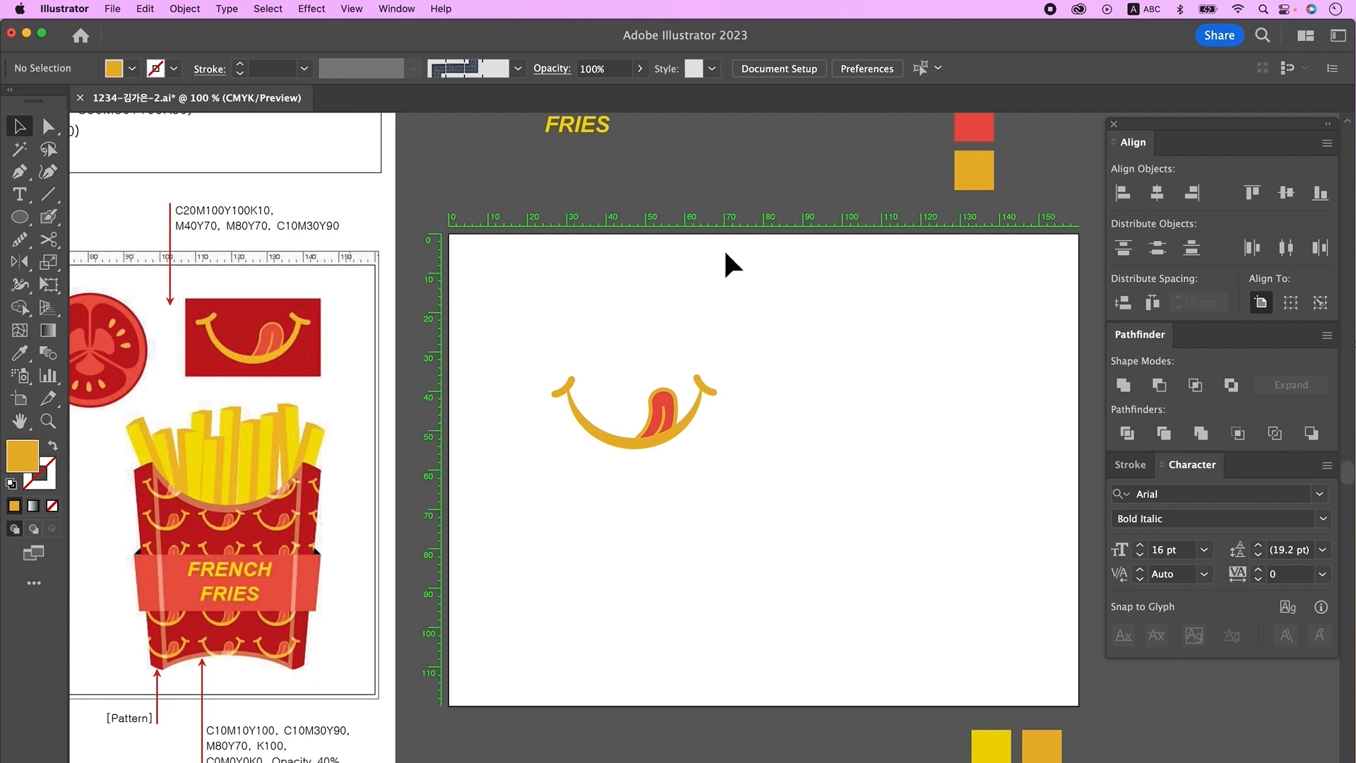
Draw a rectangle about 49 × 25 mm over the smile and fill it with the dark red swatch's colour.
{"action": "left_click_drag", "start_coordinate": [19, 216], "coordinate": [113, 223]}
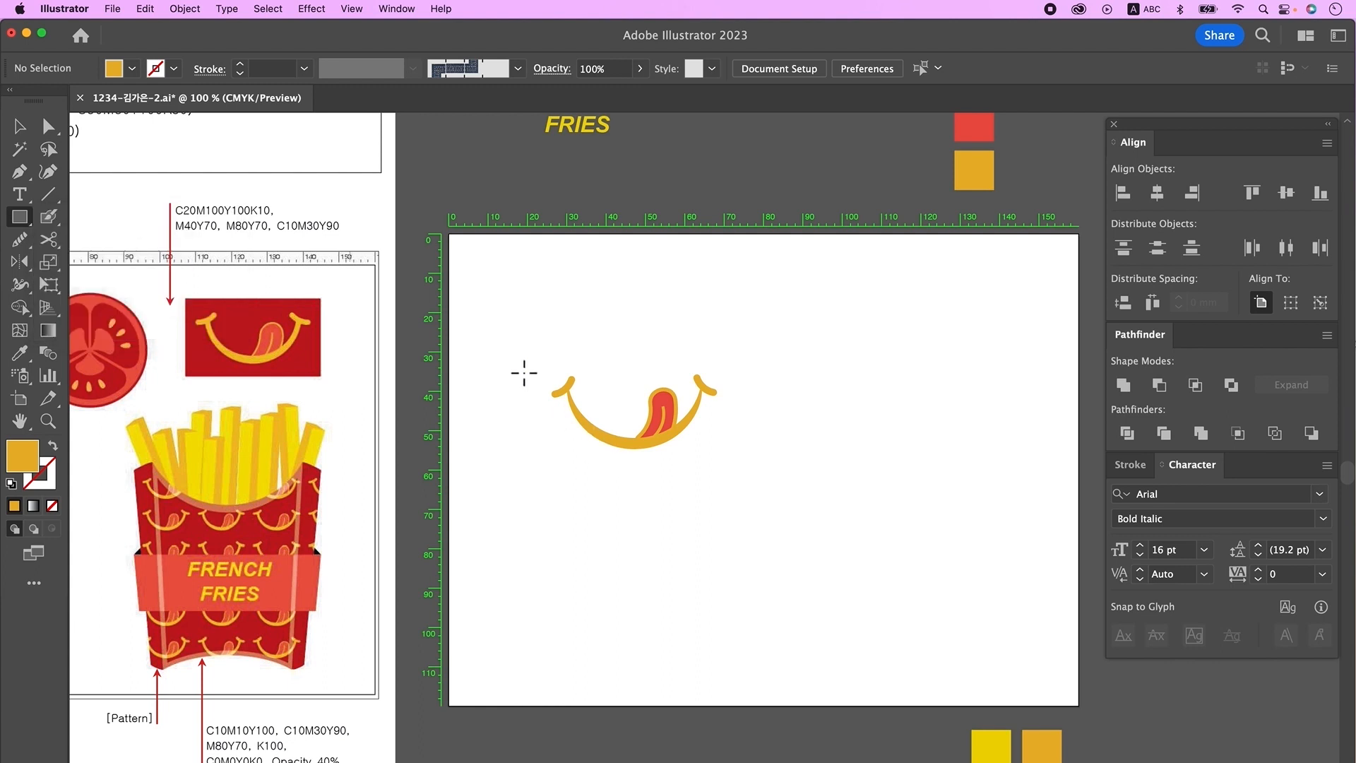
{"action": "left_click_drag", "start_coordinate": [537, 363], "coordinate": [730, 462]}
{"action": "left_click_drag", "start_coordinate": [830, 369], "coordinate": [827, 541]}
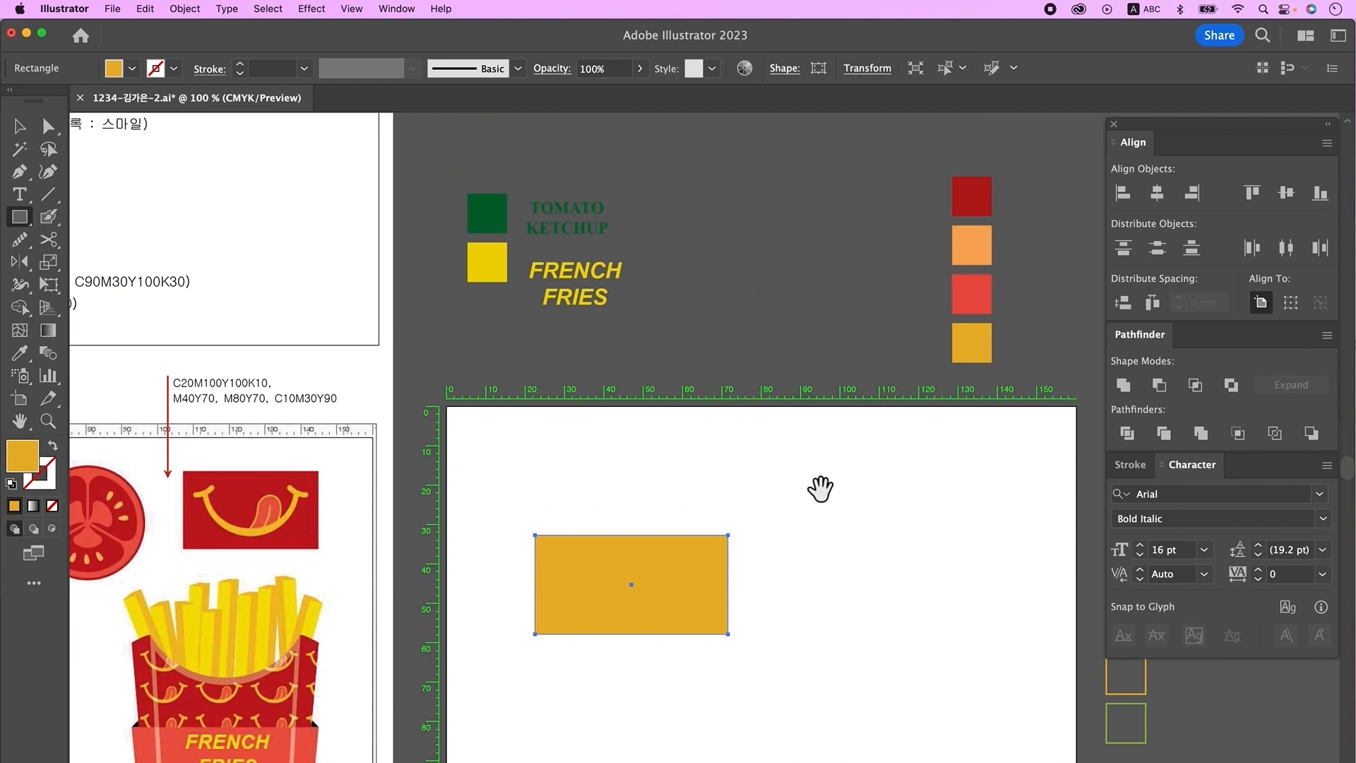
{"action": "key", "text": "i"}
{"action": "left_click", "coordinate": [974, 201]}
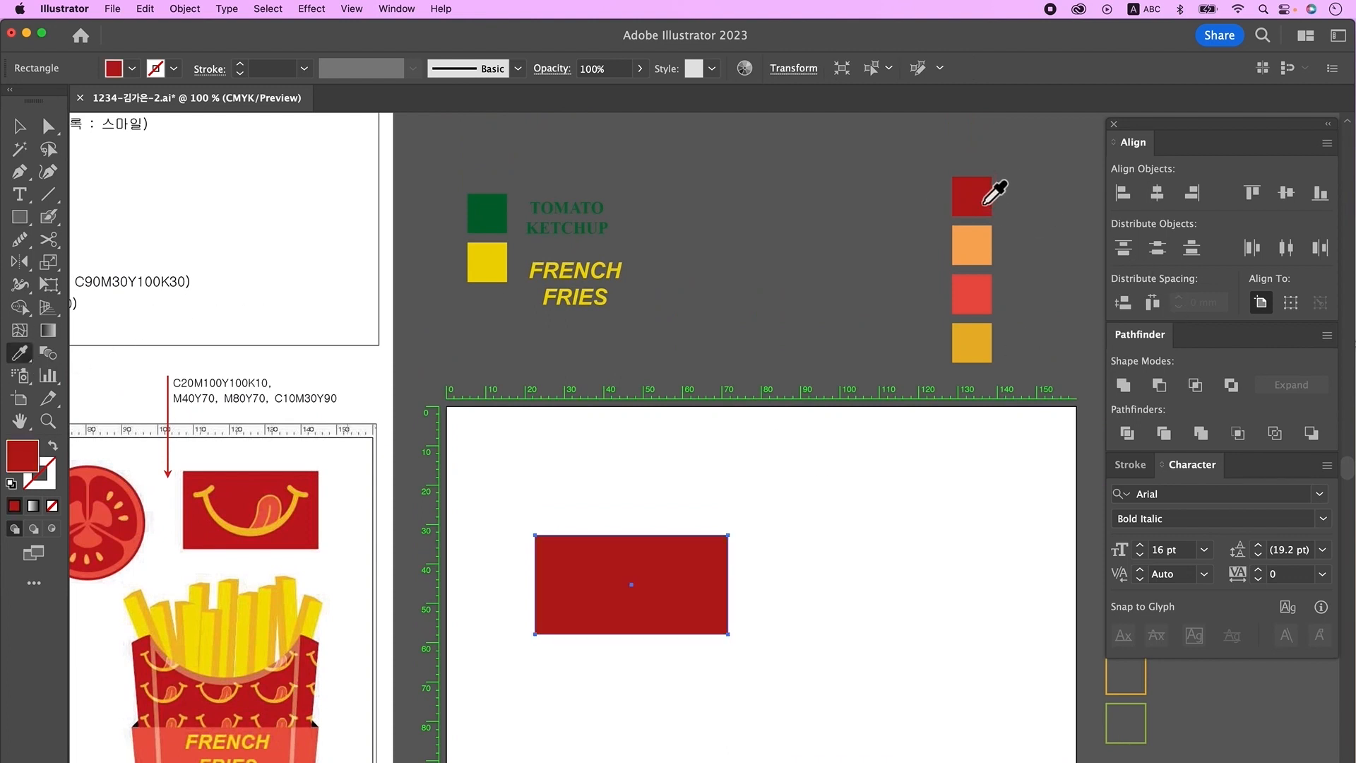
Send the red rectangle behind the smile and move both, scaled down, to the artboard's upper-right area.
{"action": "left_click", "coordinate": [18, 128]}
{"action": "key", "text": "super+shift+bracketleft"}
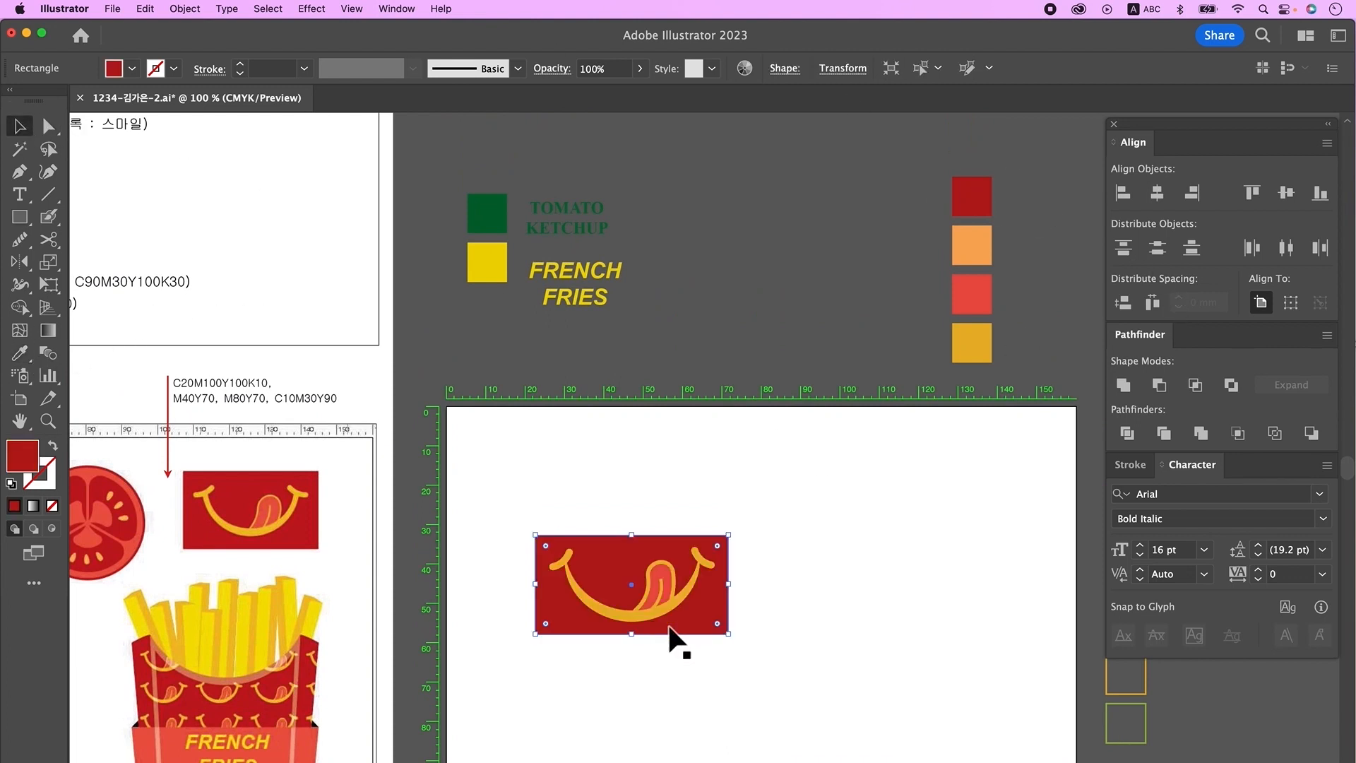
{"action": "left_click_drag", "start_coordinate": [717, 645], "coordinate": [958, 487]}
{"action": "left_click", "coordinate": [856, 489]}
{"action": "left_click_drag", "start_coordinate": [856, 489], "coordinate": [879, 489]}
{"action": "left_click", "coordinate": [1038, 566]}
{"action": "left_click", "coordinate": [1040, 522]}
{"action": "left_click_drag", "start_coordinate": [1049, 488], "coordinate": [1007, 488]}
Refine the smile's size and position inside the red rectangle.
{"action": "left_click", "coordinate": [1037, 551]}
{"action": "left_click", "coordinate": [1001, 509]}
{"action": "left_click_drag", "start_coordinate": [967, 502], "coordinate": [947, 523]}
{"action": "left_click", "coordinate": [950, 525]}
{"action": "left_click", "coordinate": [954, 542]}
{"action": "left_click", "coordinate": [994, 505]}
{"action": "left_click", "coordinate": [958, 509]}
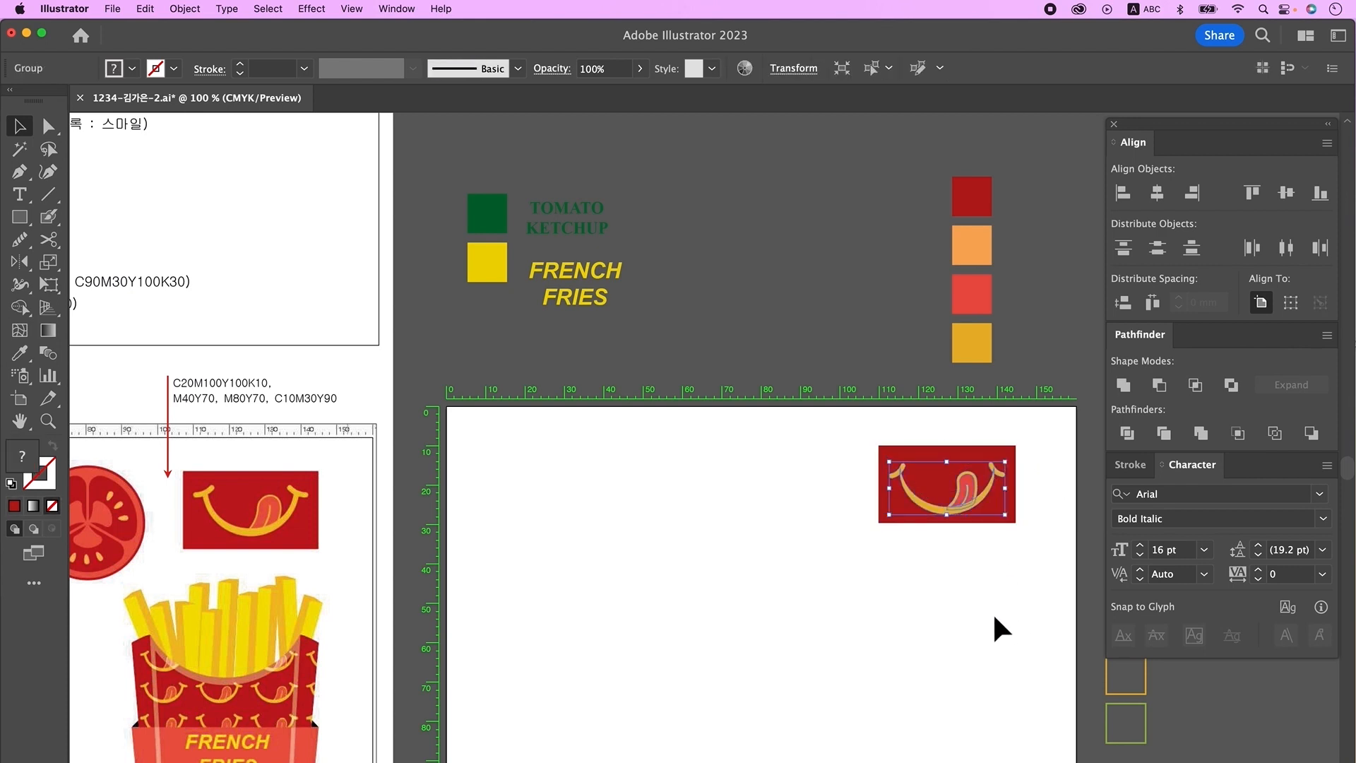
Centre the smile and the red rectangle on each other horizontally and vertically, and group them.
{"action": "left_click_drag", "start_coordinate": [993, 571], "coordinate": [908, 460]}
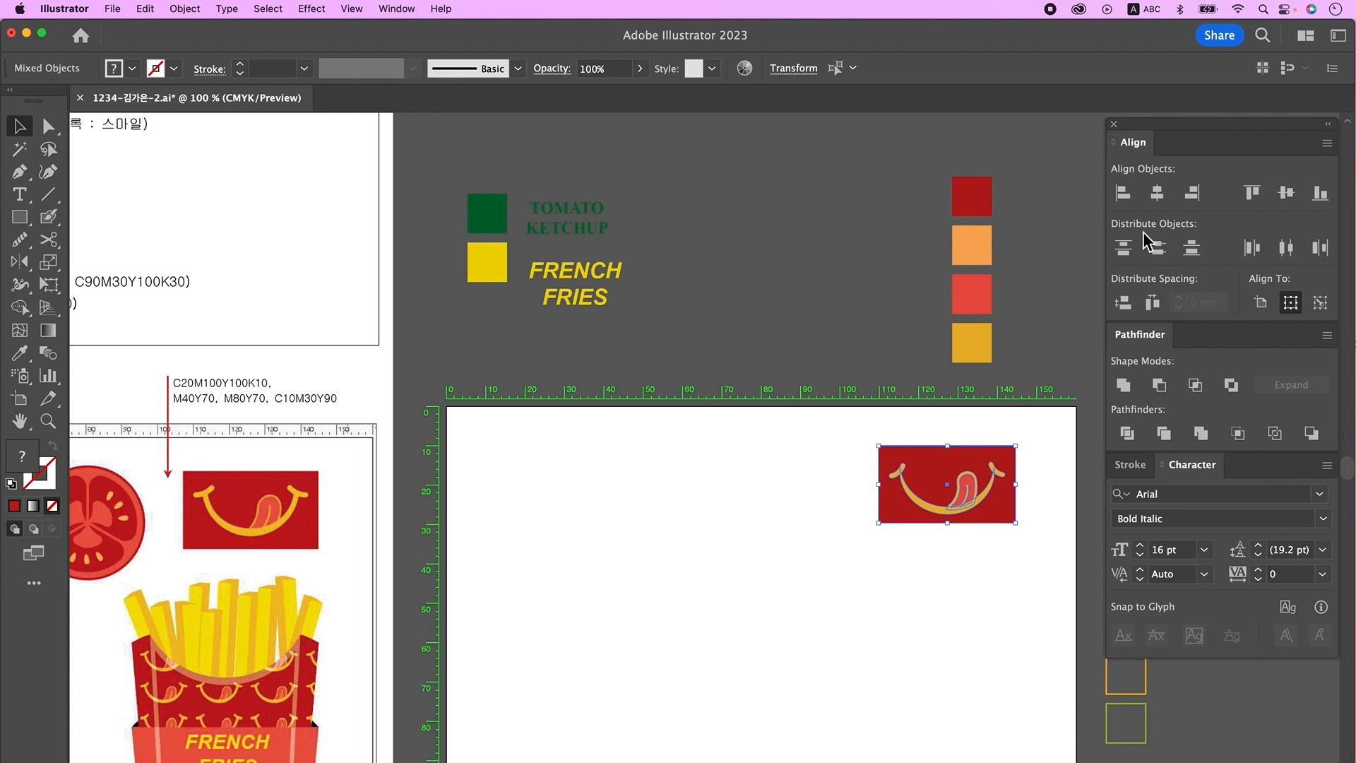
{"action": "left_click", "coordinate": [1158, 196]}
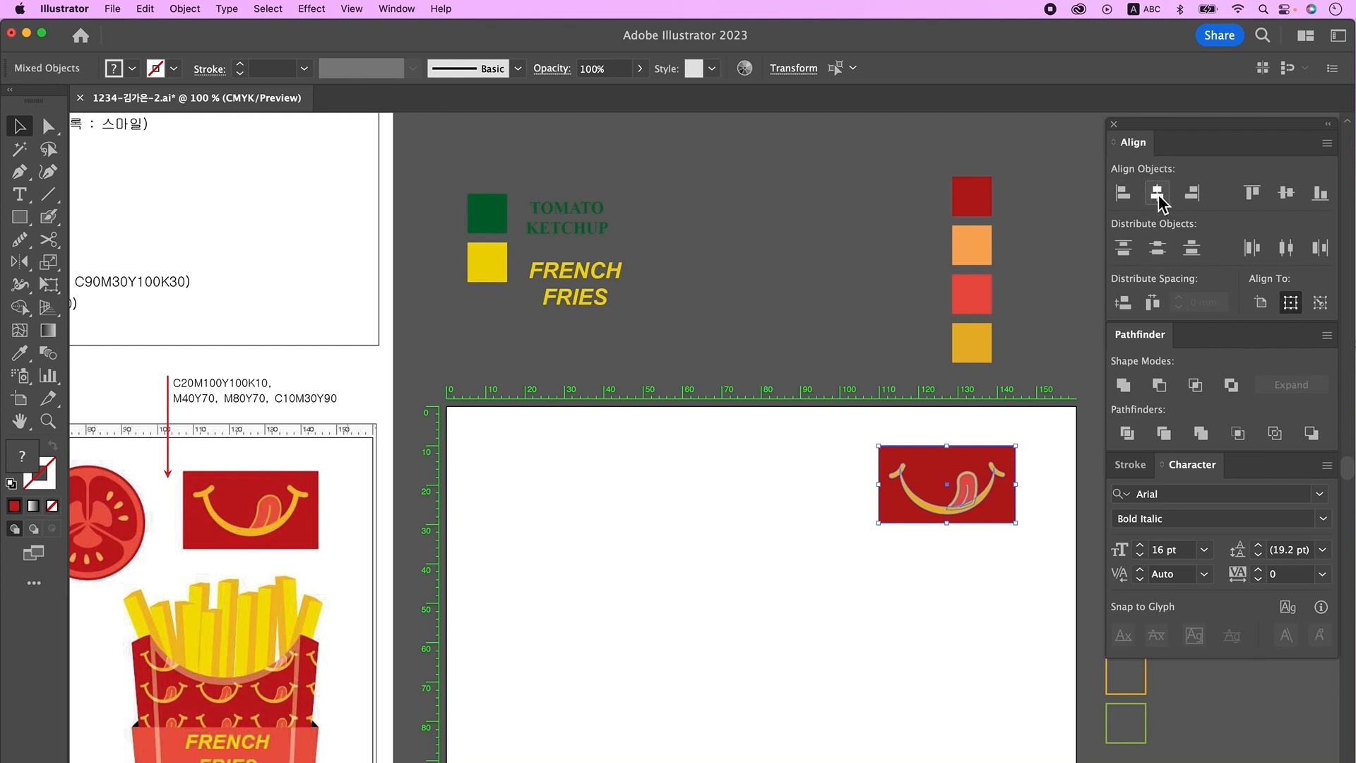
{"action": "left_click", "coordinate": [1284, 197]}
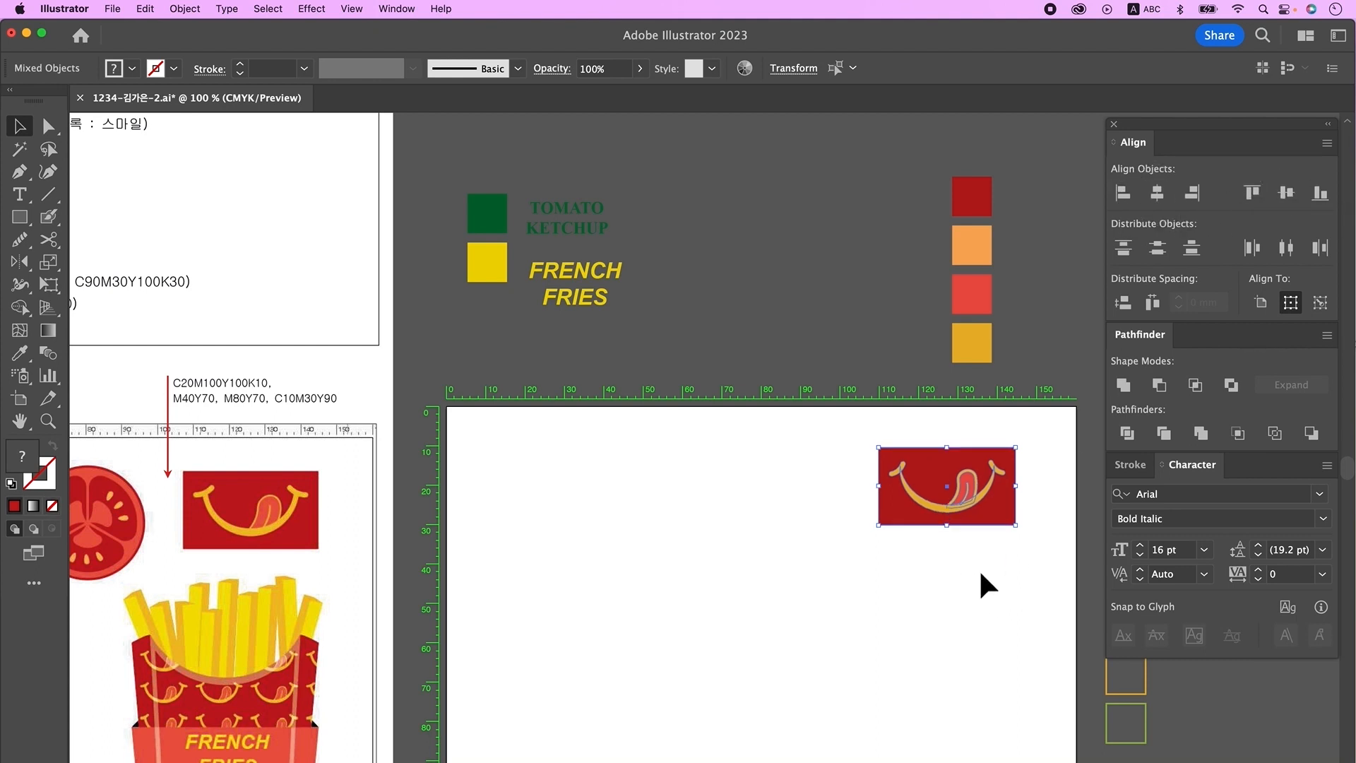
{"action": "right_click", "coordinate": [955, 476]}
{"action": "left_click", "coordinate": [988, 698]}
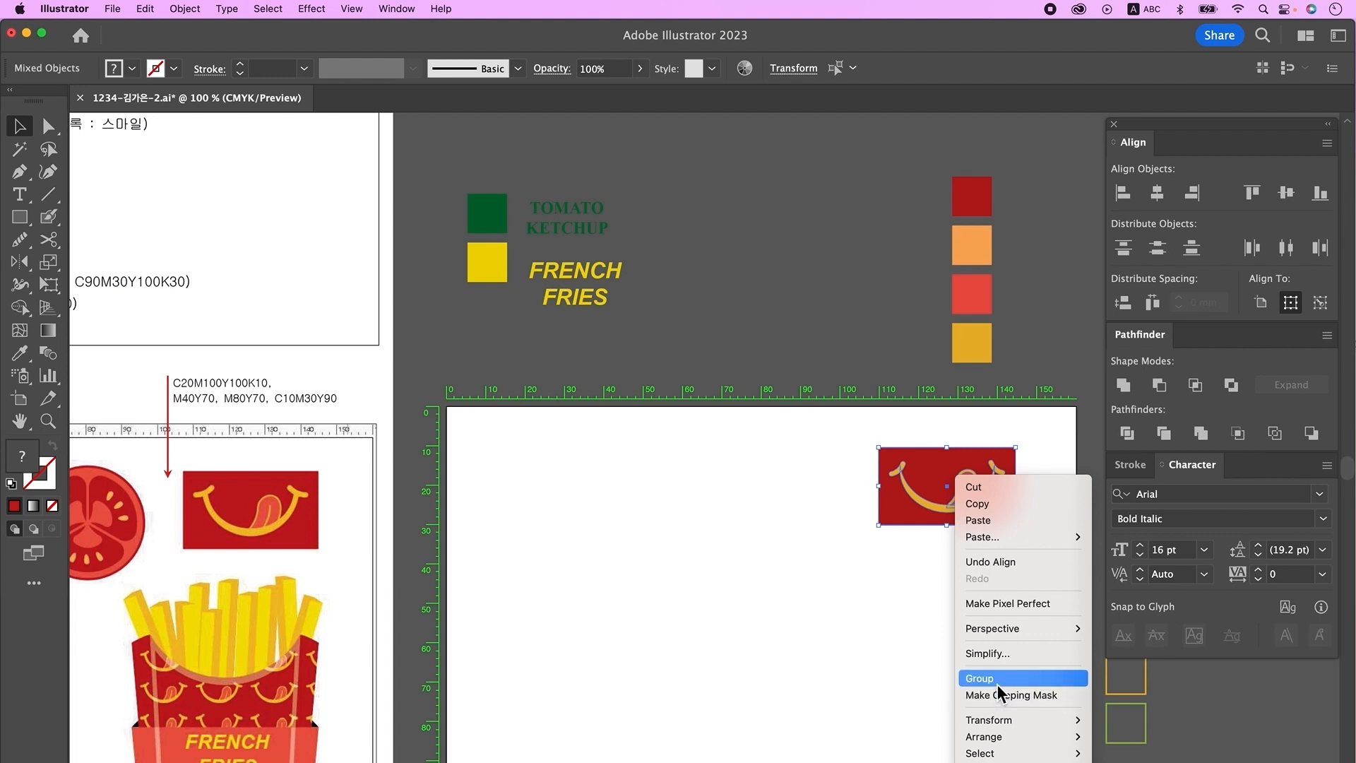
{"action": "left_click", "coordinate": [862, 668]}
Show the Swatches and duplicate the grouped smile artwork onto the empty area below the original.
{"action": "key", "text": "super+minus"}
{"action": "left_click", "coordinate": [396, 9]}
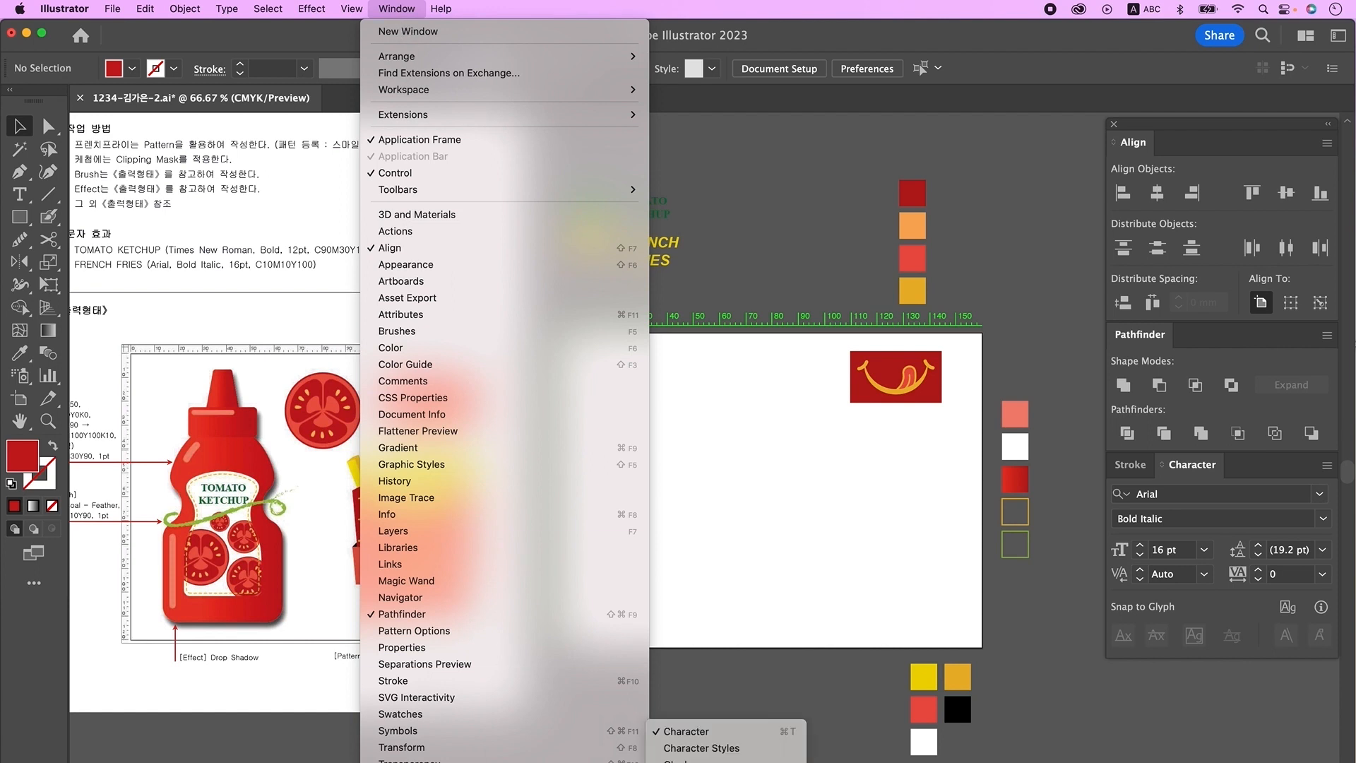
{"action": "left_click", "coordinate": [401, 713]}
{"action": "left_click", "coordinate": [906, 396]}
{"action": "left_click_drag", "start_coordinate": [910, 382], "coordinate": [869, 483]}
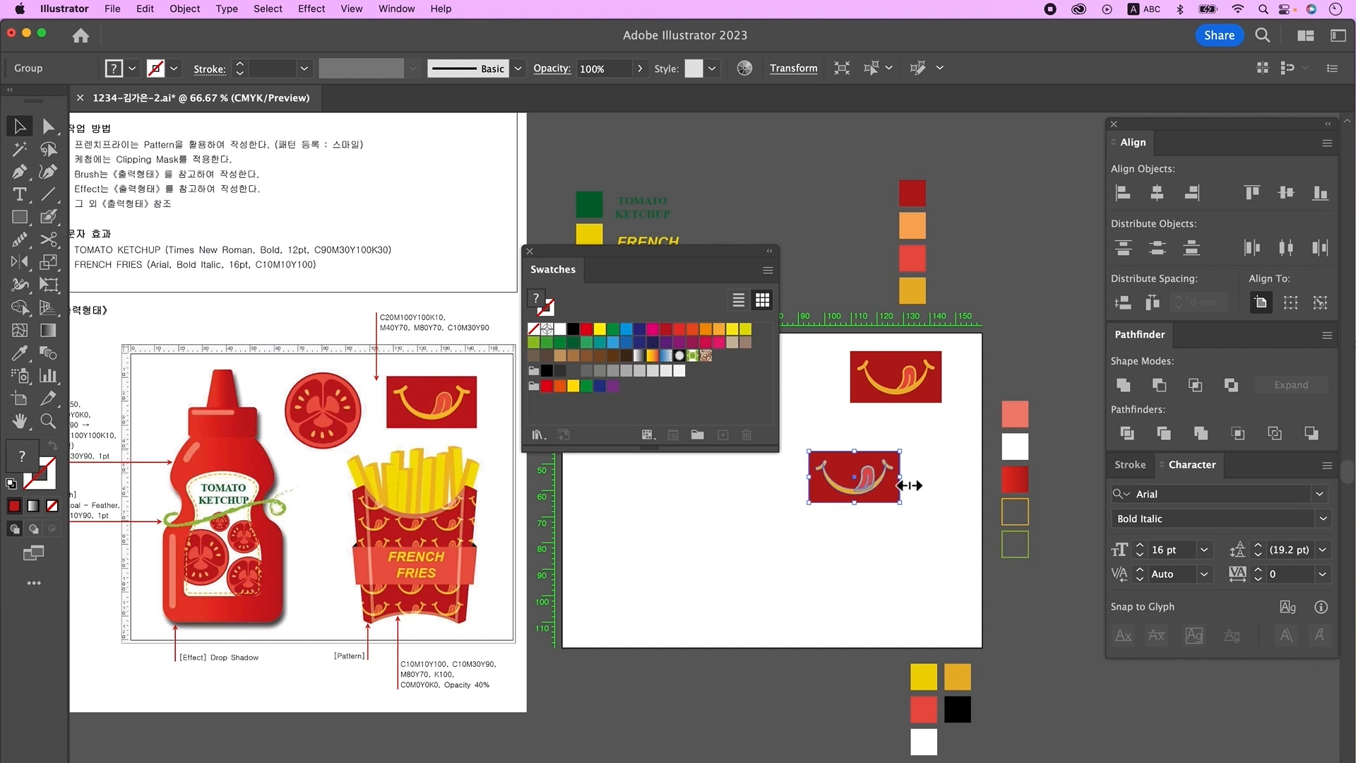
Scale the duplicated smile artwork down to about 20 x 11.3 mm and add it to the Swatches as a pattern.
{"action": "left_click_drag", "start_coordinate": [911, 485], "coordinate": [731, 397]}
{"action": "left_click", "coordinate": [864, 483]}
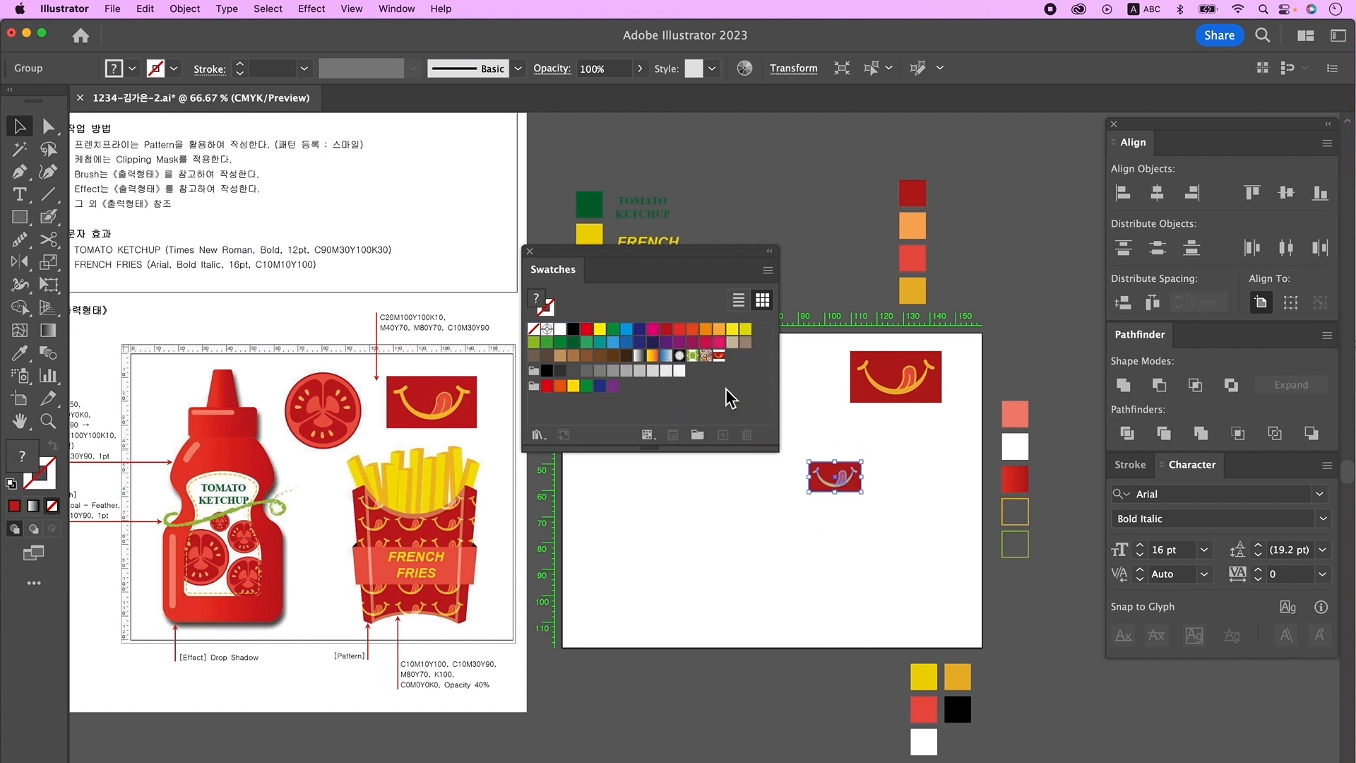
{"action": "left_click", "coordinate": [816, 574]}
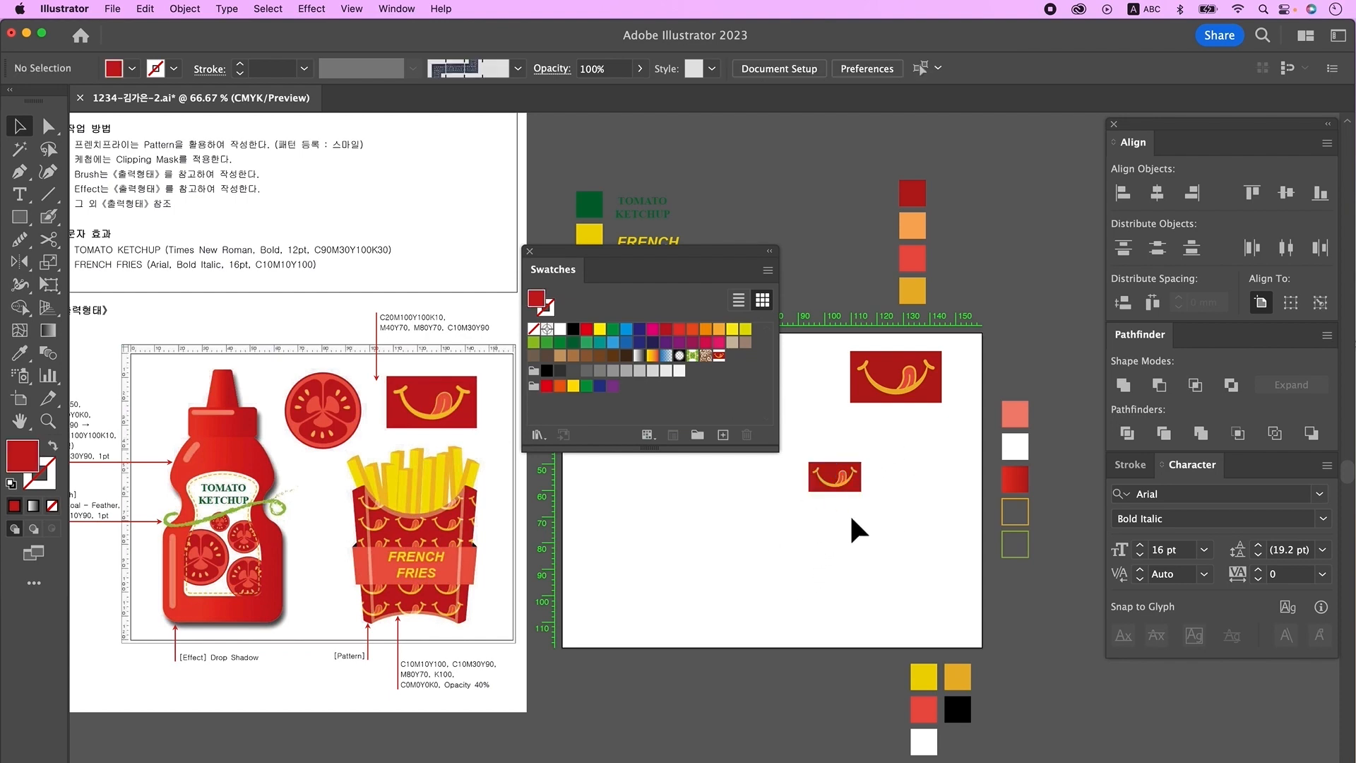
Rename the new smile pattern swatch as 스마일 and exit pattern editing.
{"action": "left_click_drag", "start_coordinate": [712, 534], "coordinate": [739, 597]}
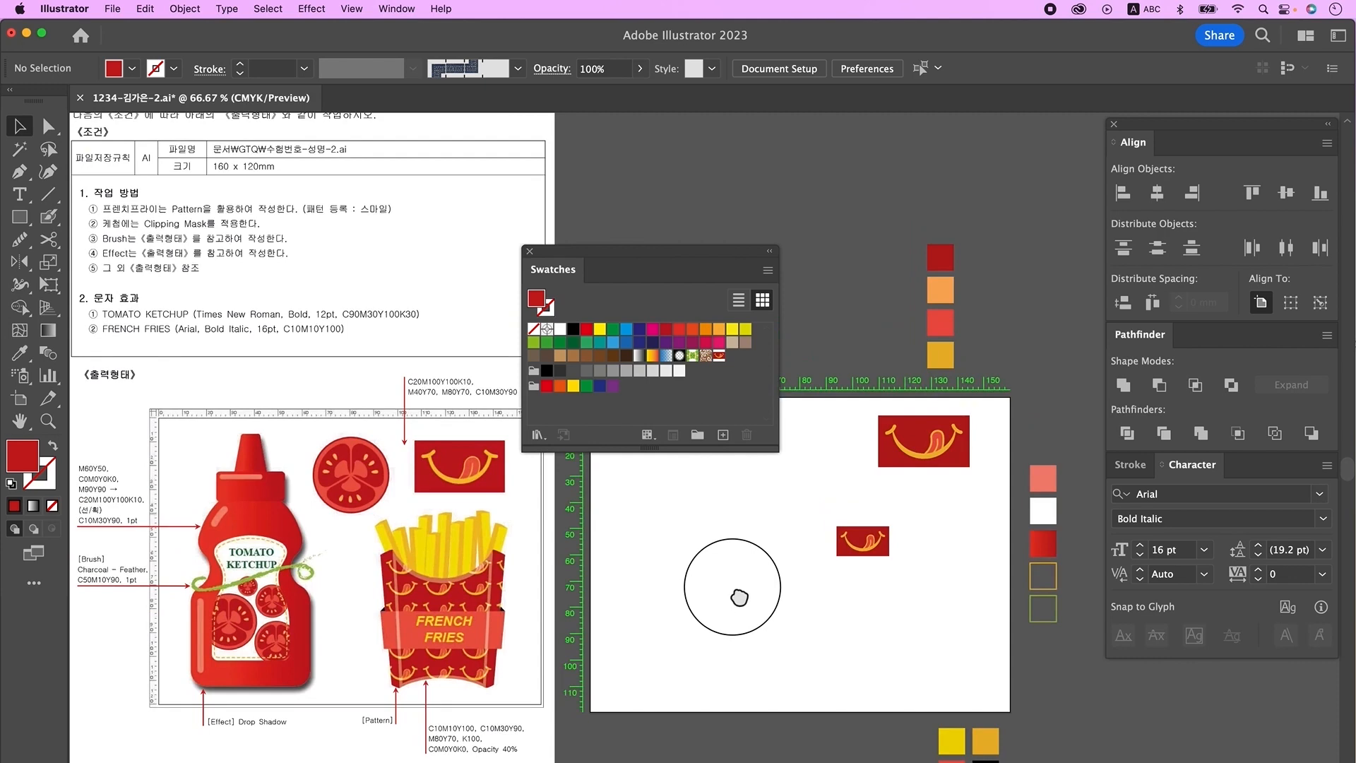
{"action": "double_click", "coordinate": [719, 355]}
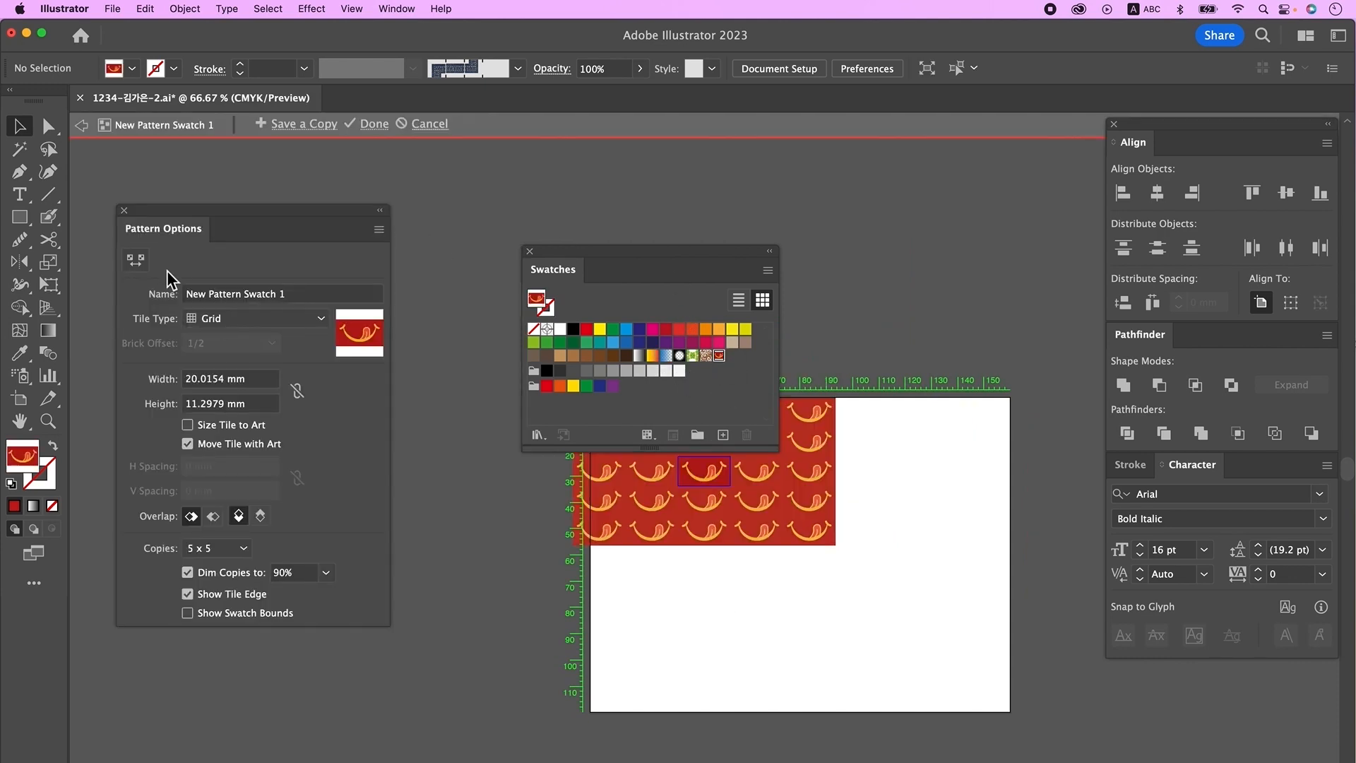
{"action": "left_click_drag", "start_coordinate": [304, 295], "coordinate": [162, 290]}
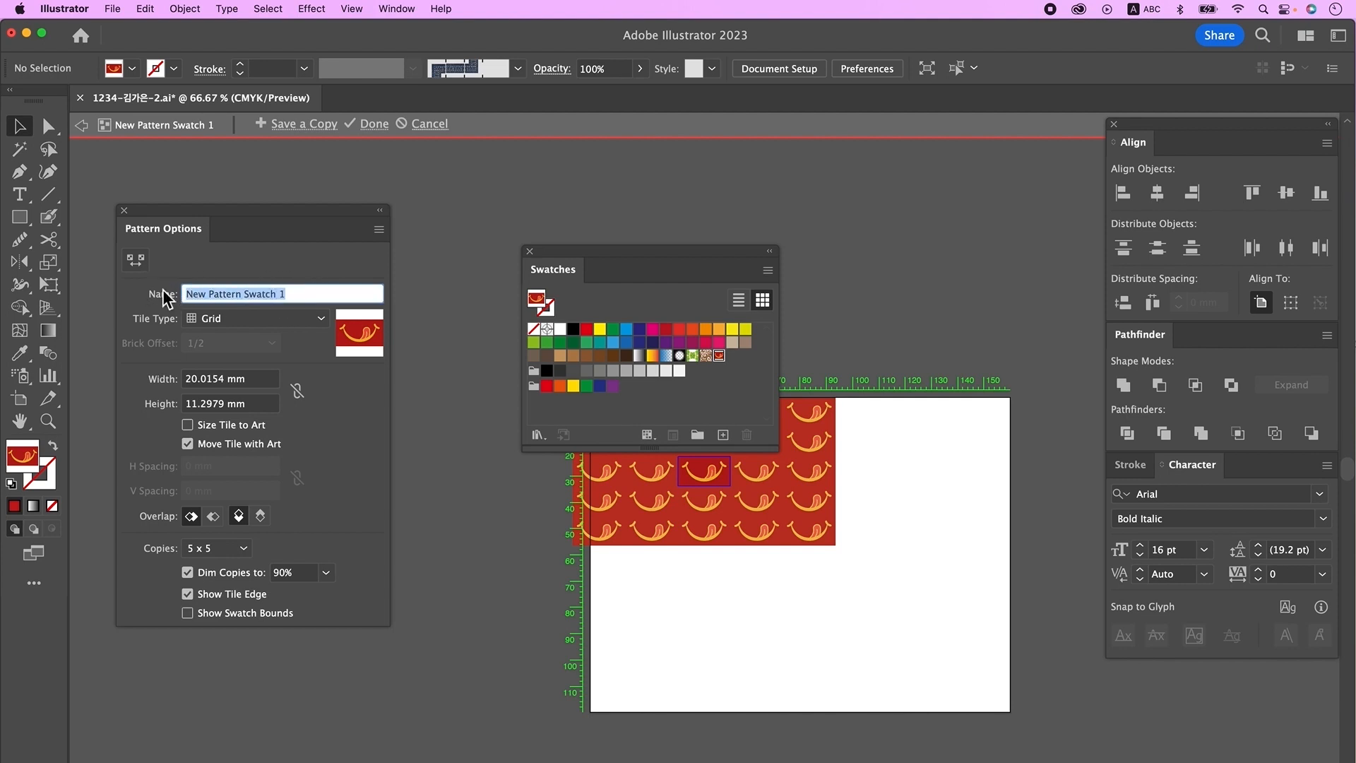
{"action": "key", "text": "ctrl+space"}
{"action": "type", "text": "스마일"}
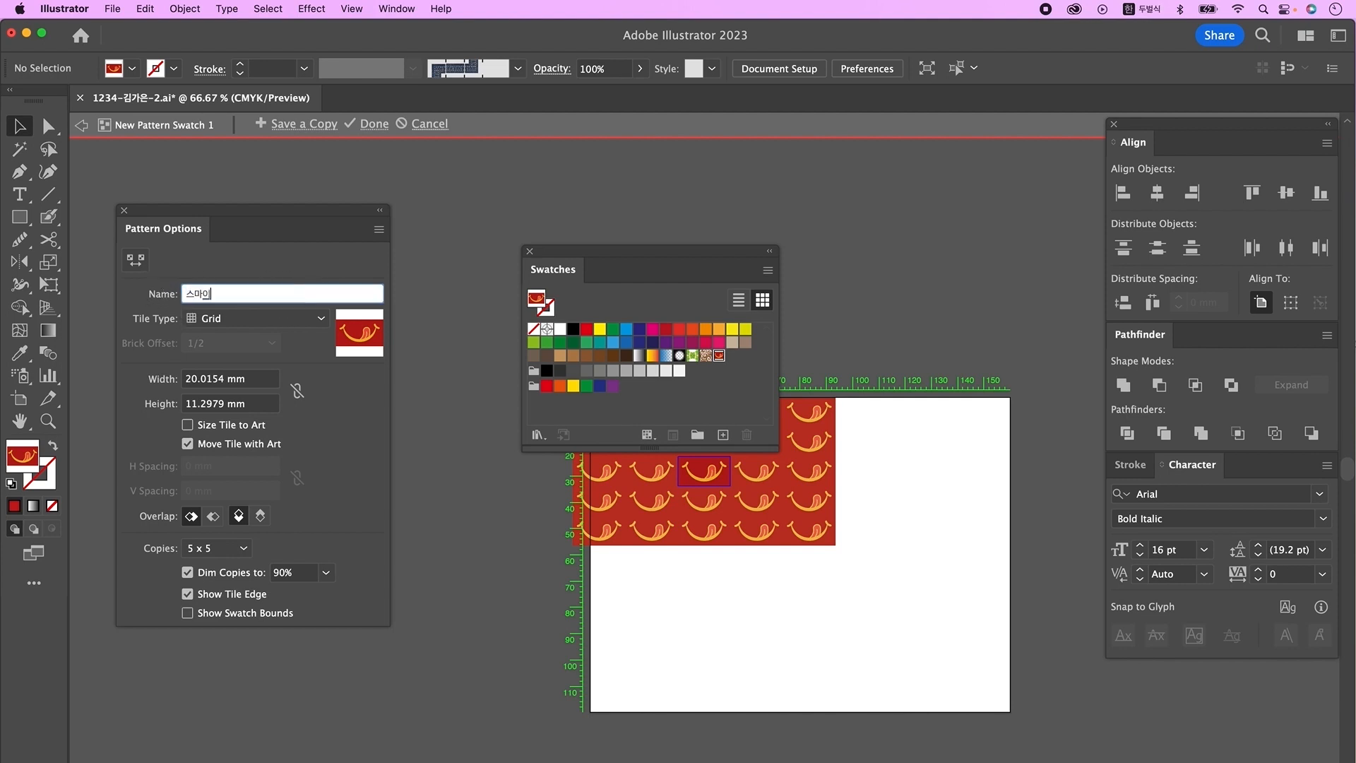
{"action": "key", "text": "Return"}
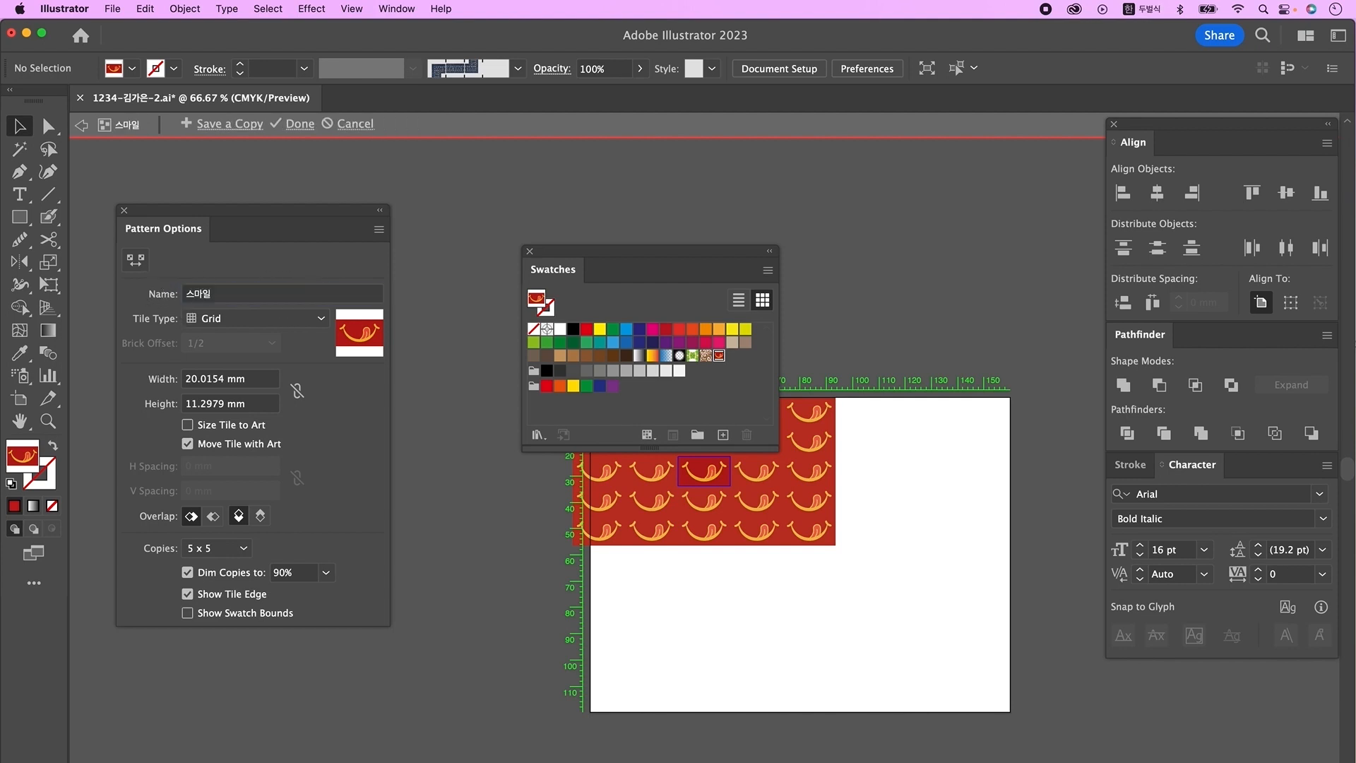
{"action": "key", "text": "Escape"}
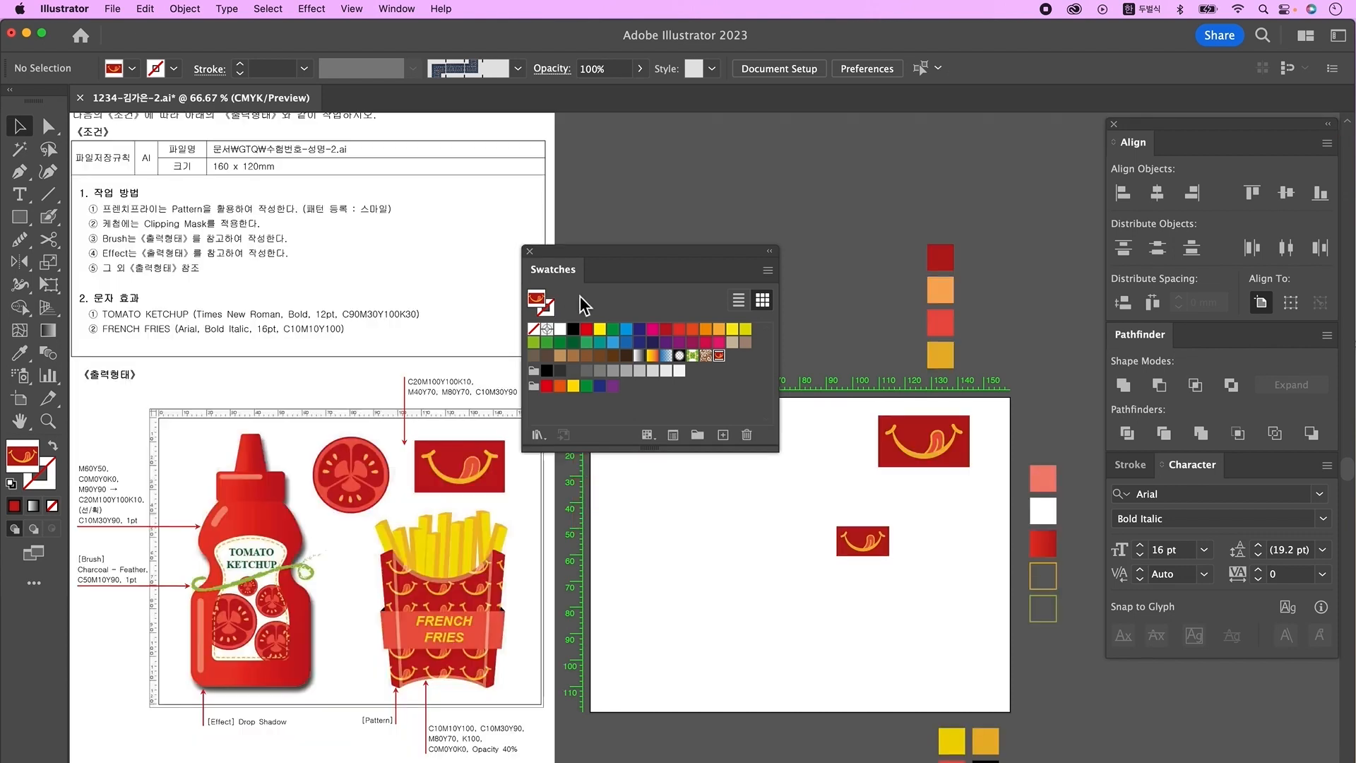
Close the Swatches and delete the small smile copy from the artboard.
{"action": "left_click", "coordinate": [530, 252]}
{"action": "left_click", "coordinate": [842, 542]}
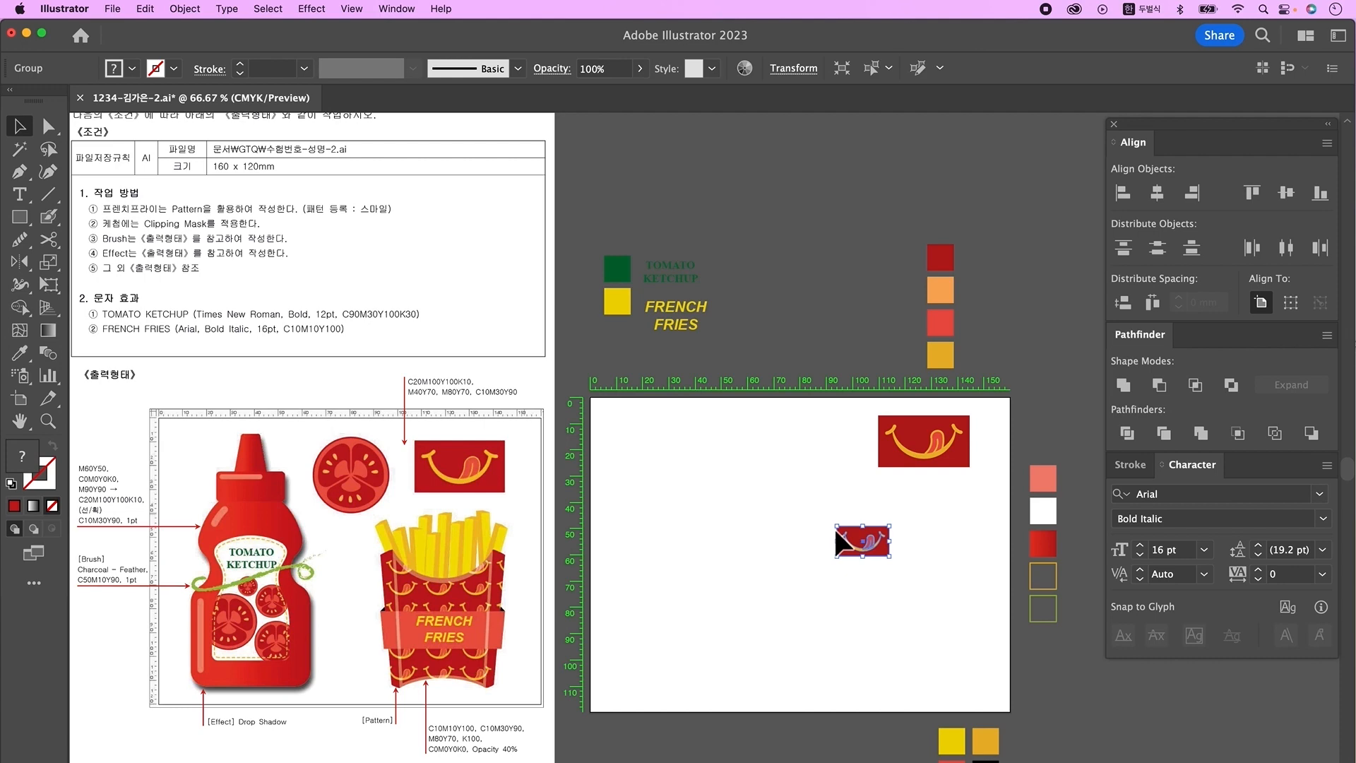
{"action": "key", "text": "Delete"}
Draw an ellipse about 27 x 26 mm on the artboard and convert its bottom anchor point to a corner.
{"action": "key", "text": "super+1"}
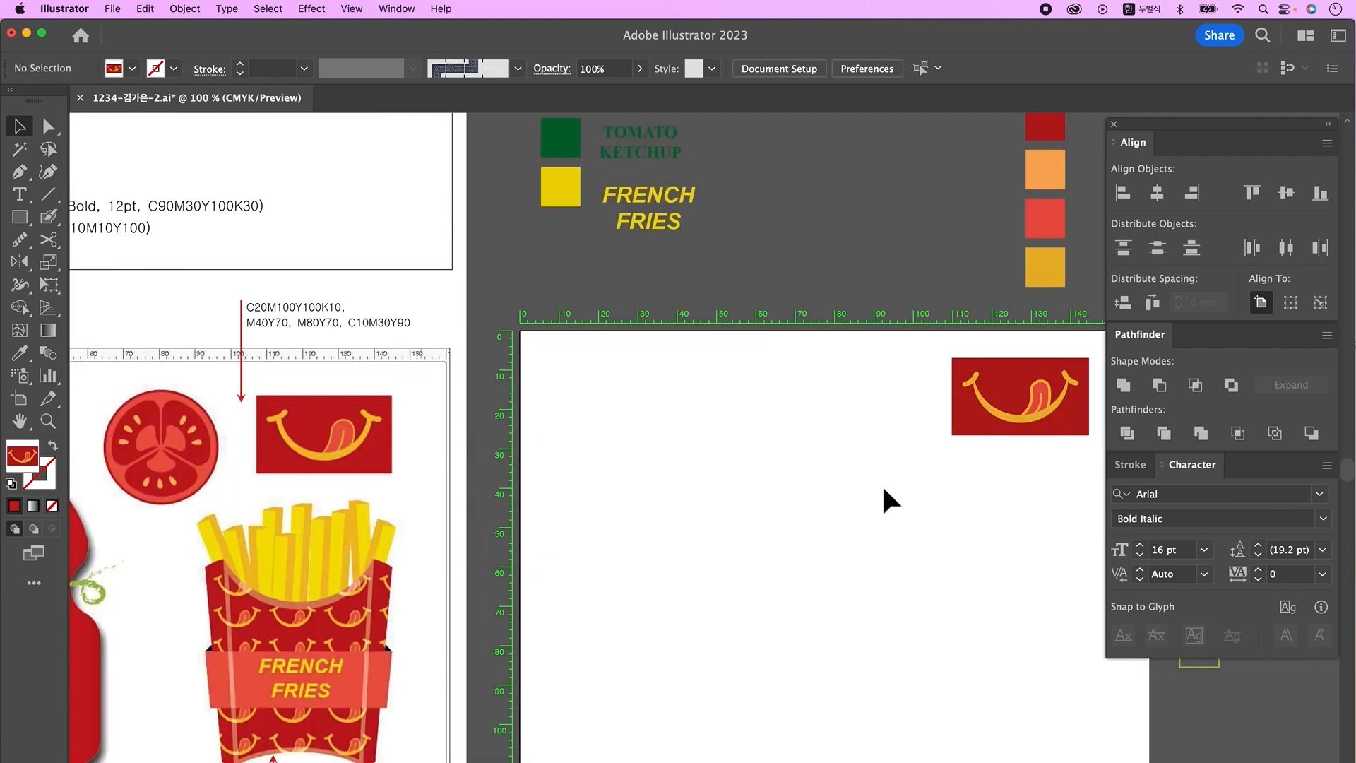
{"action": "left_click_drag", "start_coordinate": [26, 221], "coordinate": [125, 264]}
{"action": "left_click_drag", "start_coordinate": [792, 495], "coordinate": [799, 499]}
{"action": "key", "text": "a"}
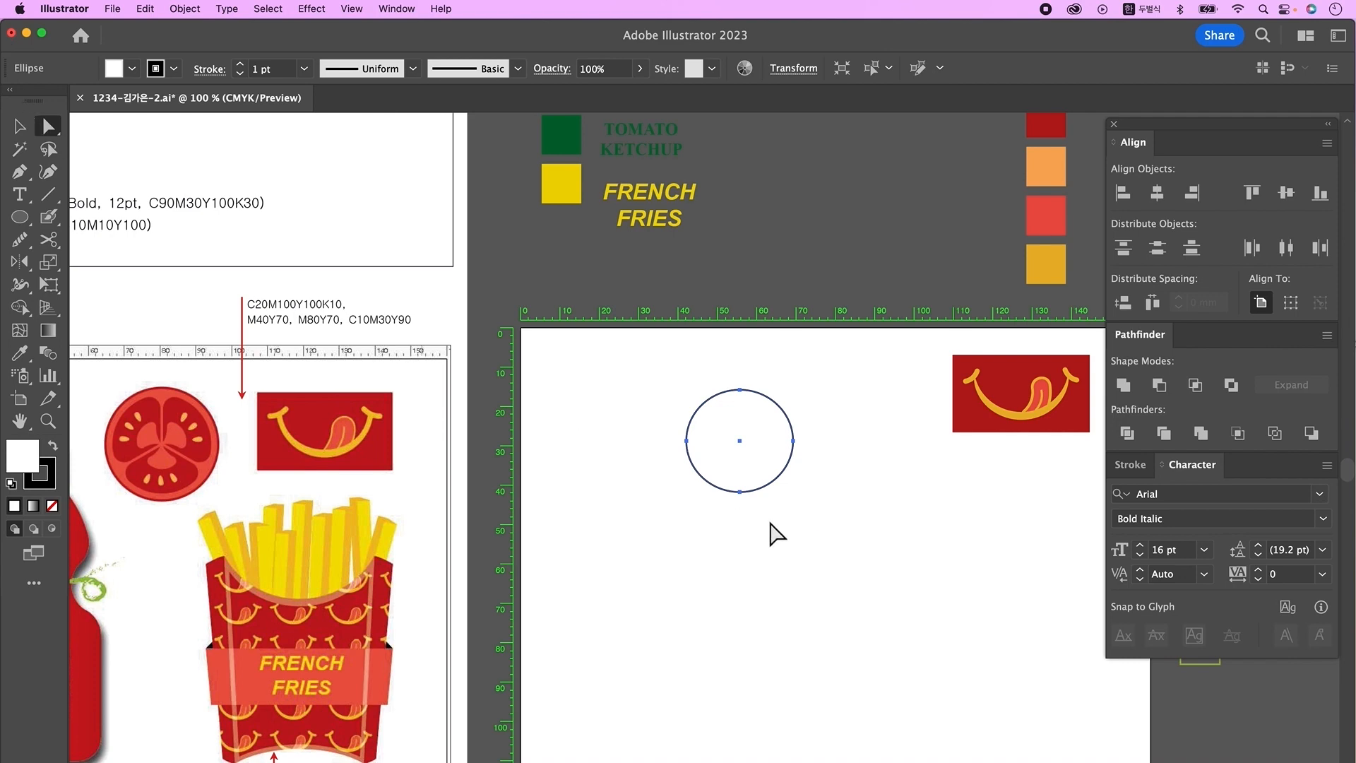
{"action": "left_click_drag", "start_coordinate": [765, 523], "coordinate": [706, 478]}
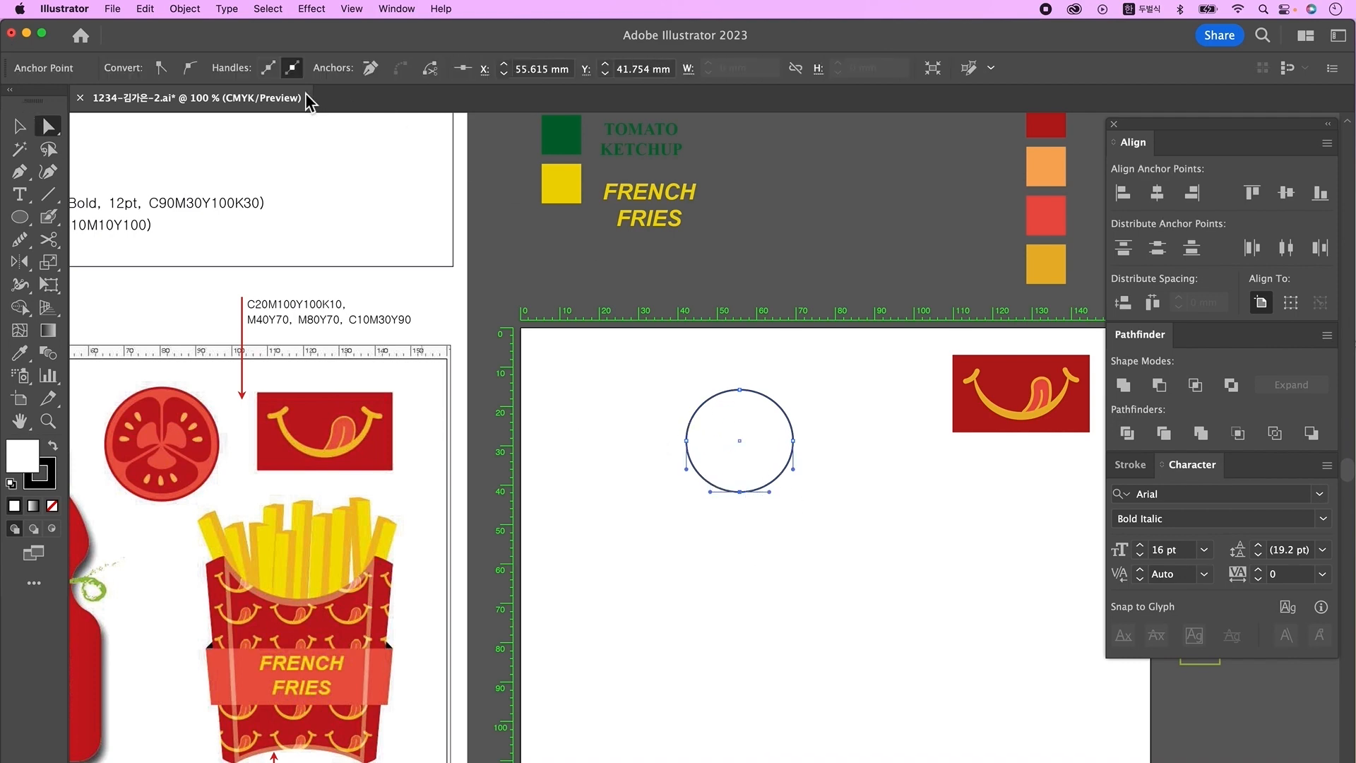
{"action": "left_click", "coordinate": [161, 68]}
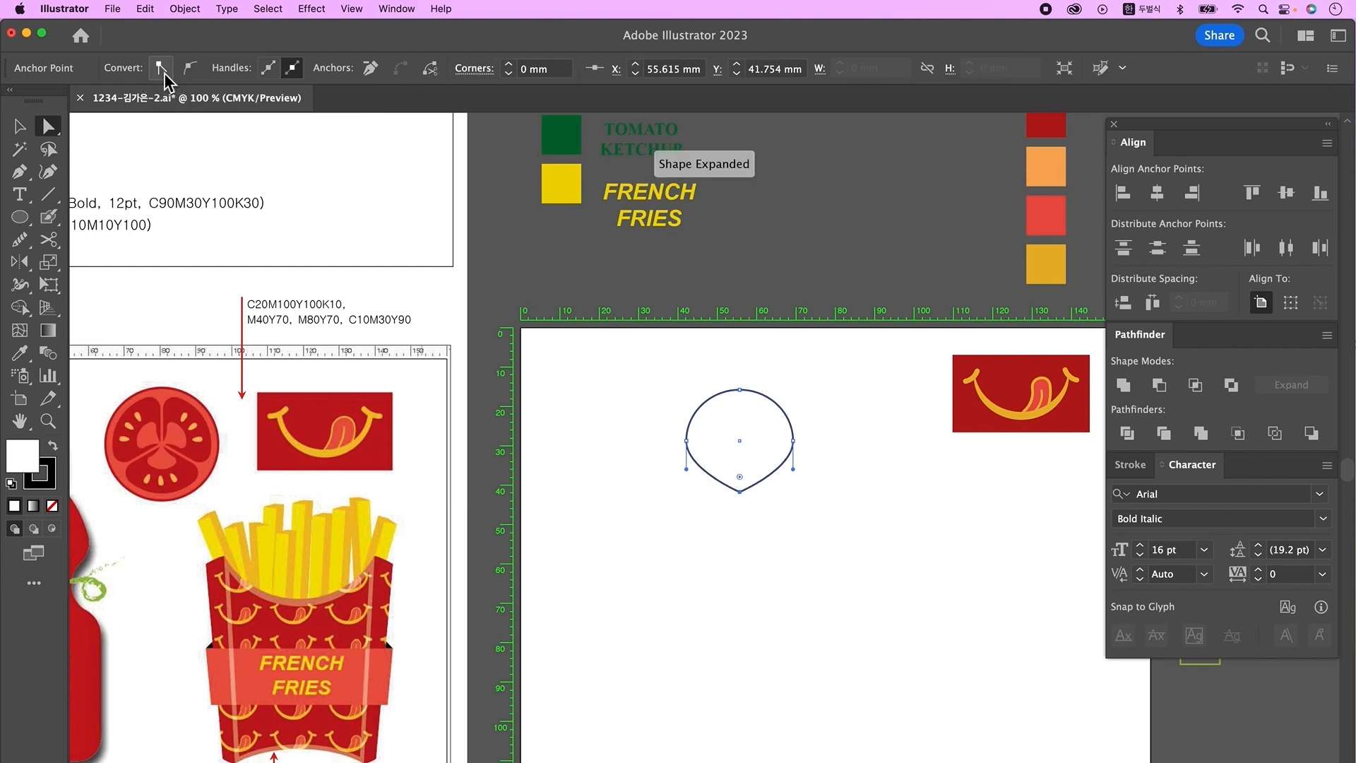
{"action": "left_click", "coordinate": [456, 330]}
Nudge the pointed ellipse's two side anchors upward, and resize the shape into a wider, flatter tomato segment.
{"action": "left_click_drag", "start_coordinate": [657, 424], "coordinate": [829, 453]}
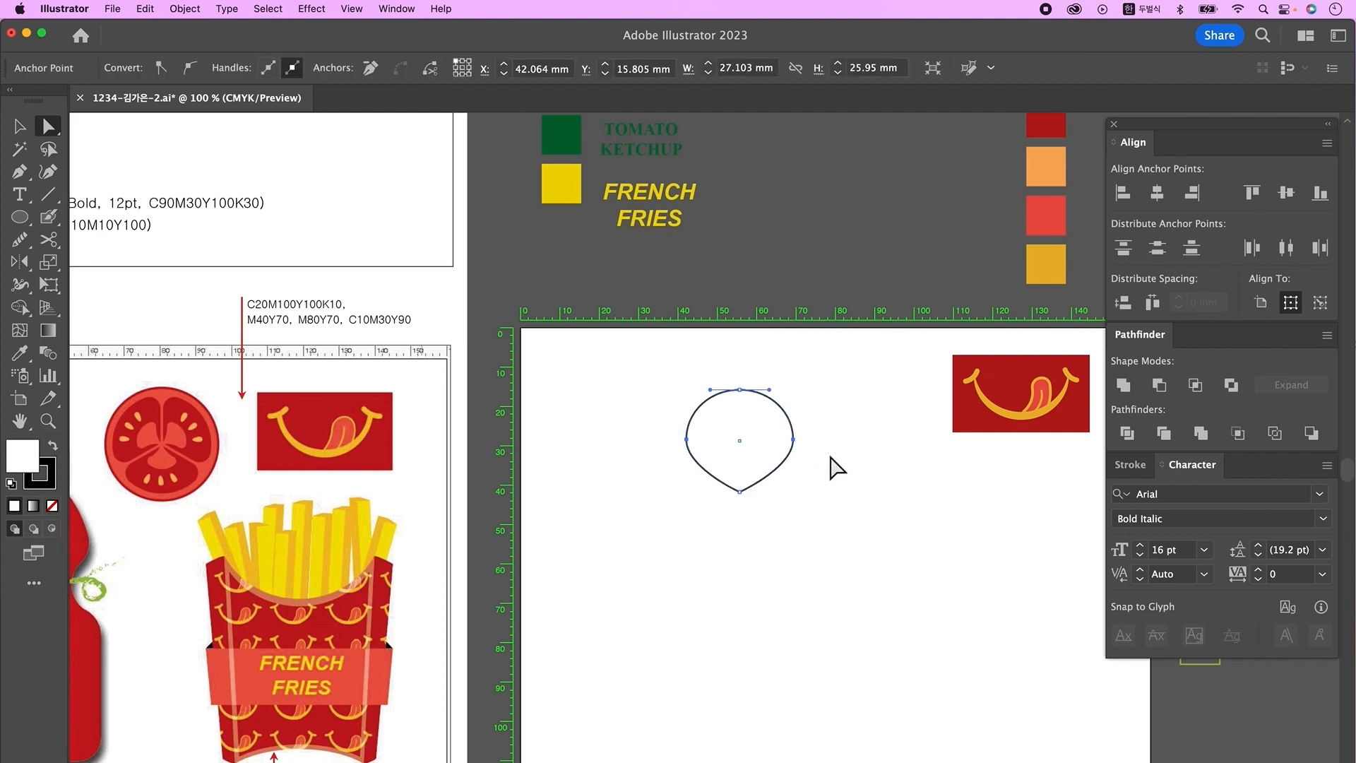
{"action": "key", "text": "Up"}
{"action": "key", "text": "Up"}
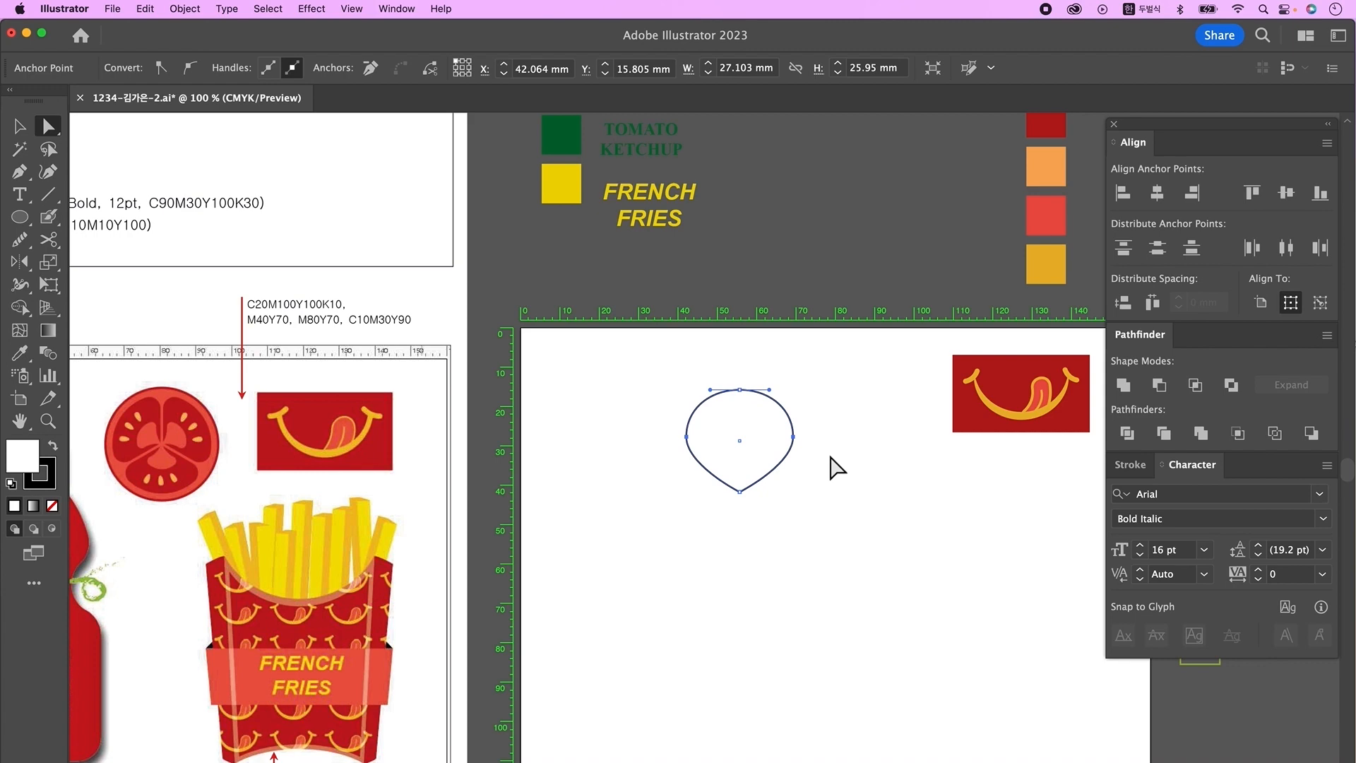
{"action": "key", "text": "v"}
{"action": "left_click_drag", "start_coordinate": [748, 399], "coordinate": [767, 421]}
{"action": "left_click", "coordinate": [856, 538]}
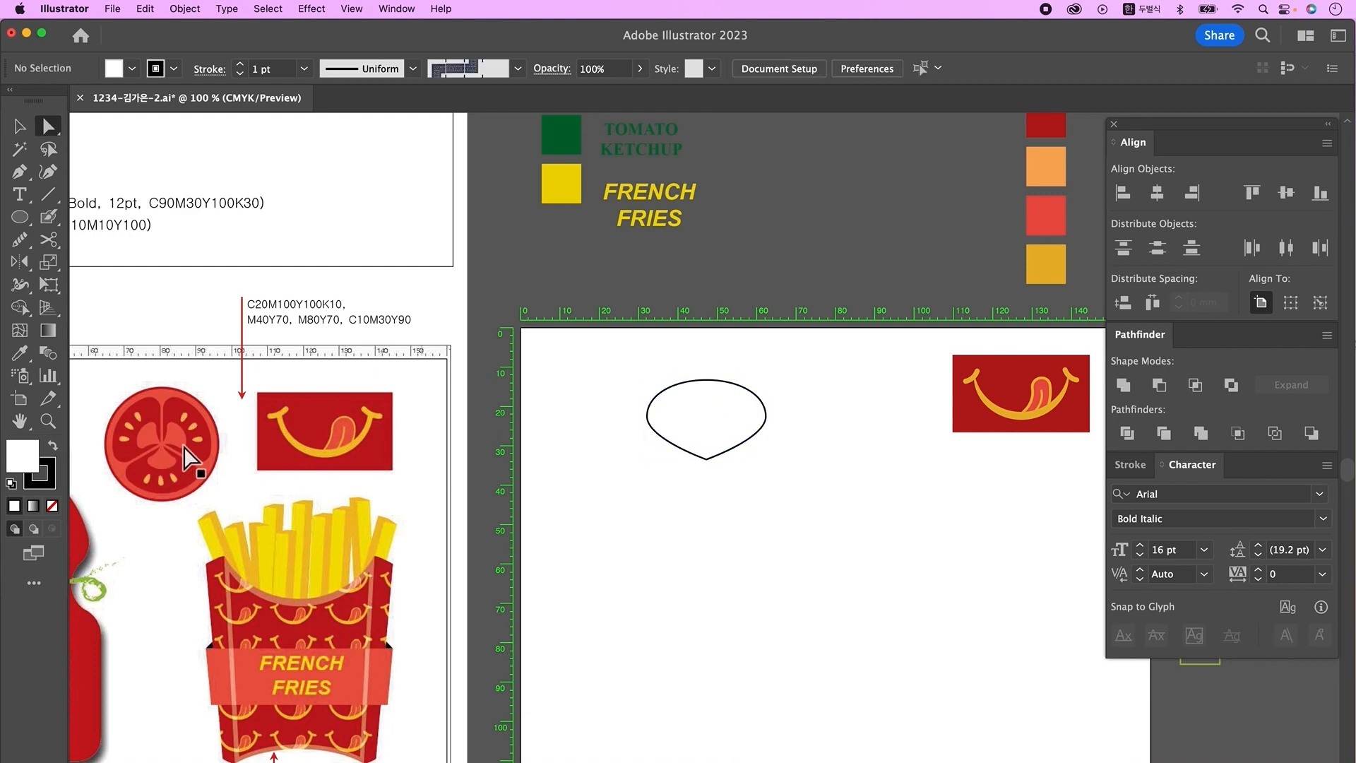
Draw an ellipse about 18.6 x 13.3 mm beside the segment and bend both bottom handles upward to form a point.
{"action": "left_click", "coordinate": [19, 126]}
{"action": "left_click", "coordinate": [19, 217]}
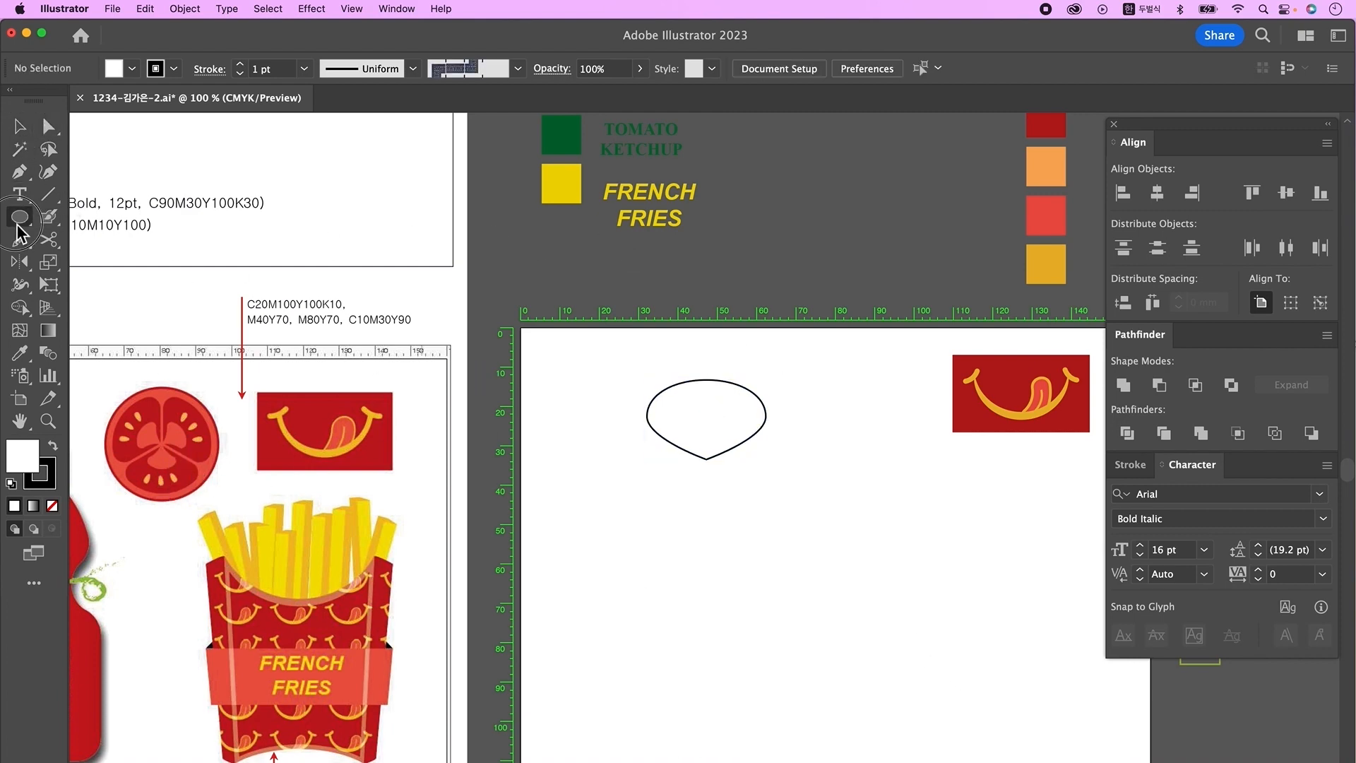
{"action": "left_click_drag", "start_coordinate": [822, 414], "coordinate": [897, 467]}
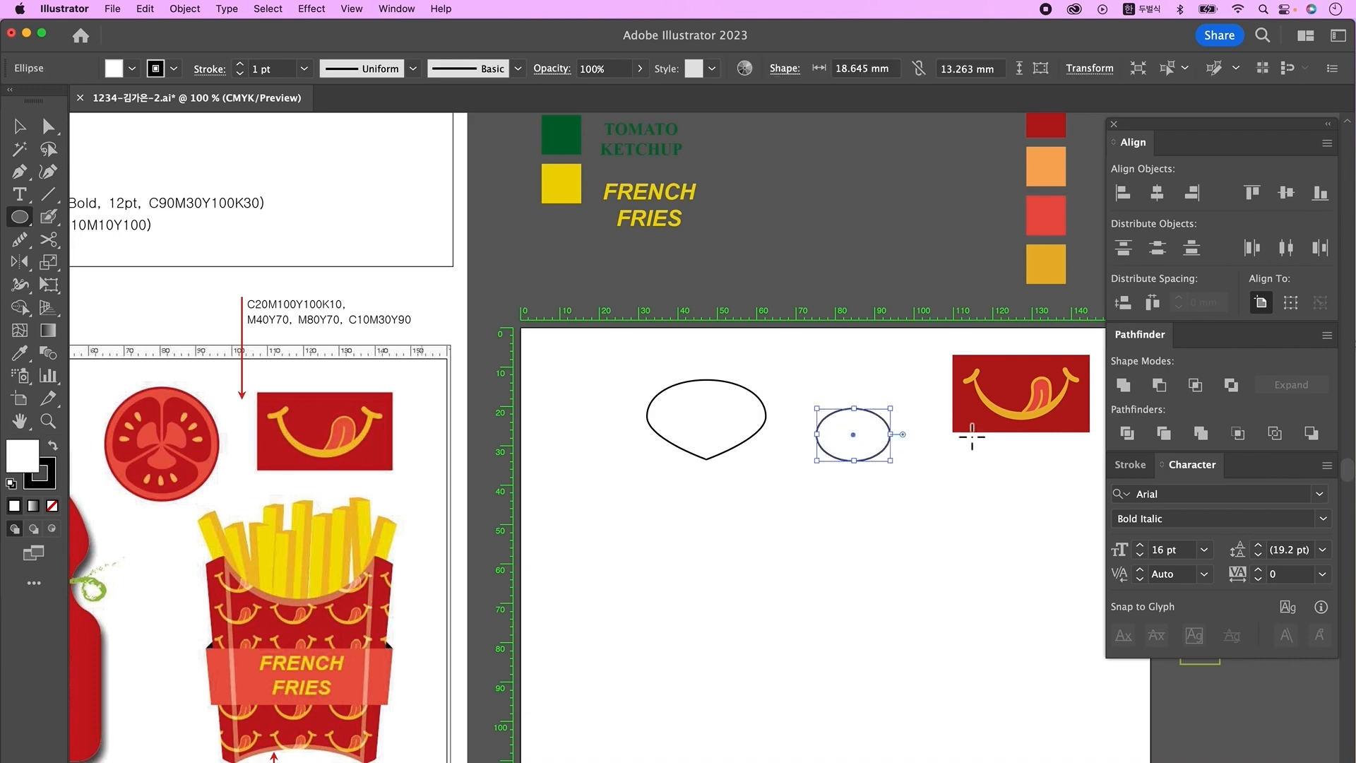
{"action": "left_click", "coordinate": [48, 126]}
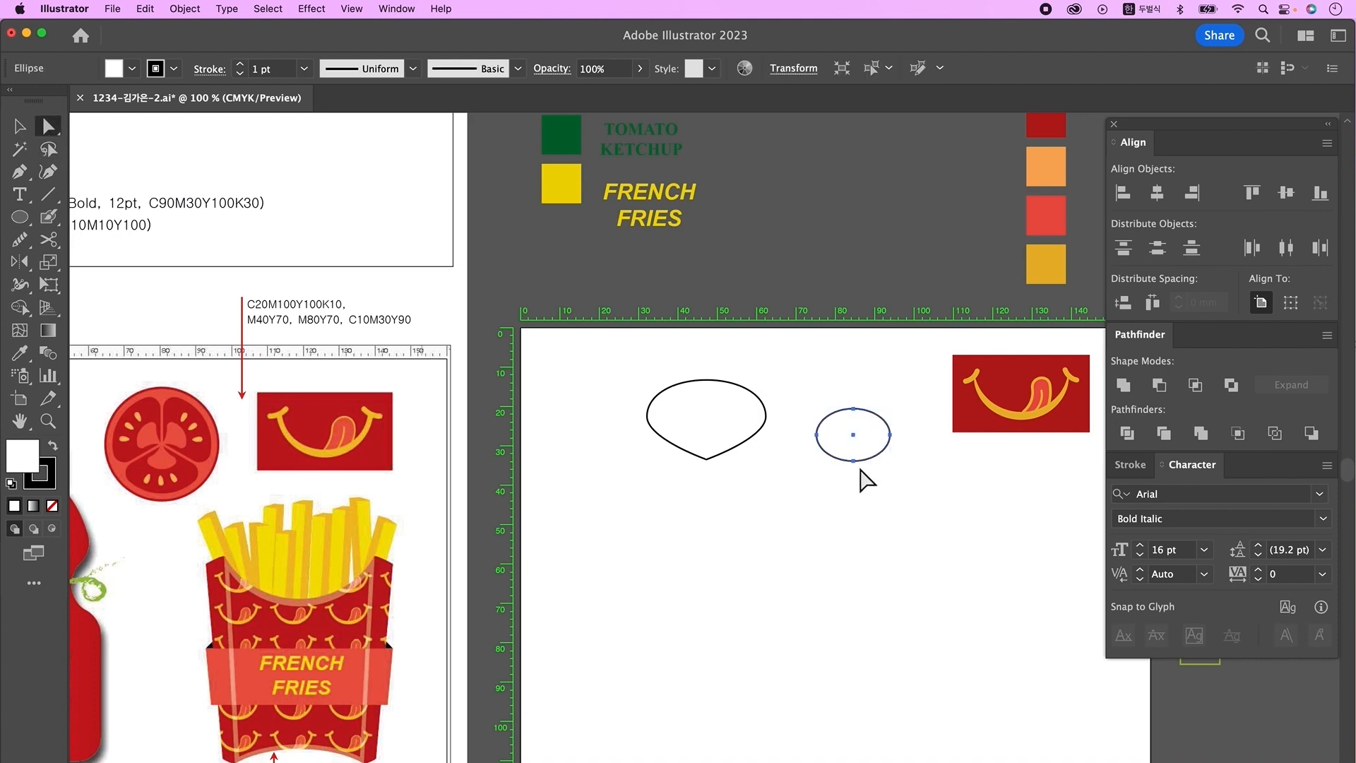
{"action": "left_click_drag", "start_coordinate": [870, 473], "coordinate": [830, 452]}
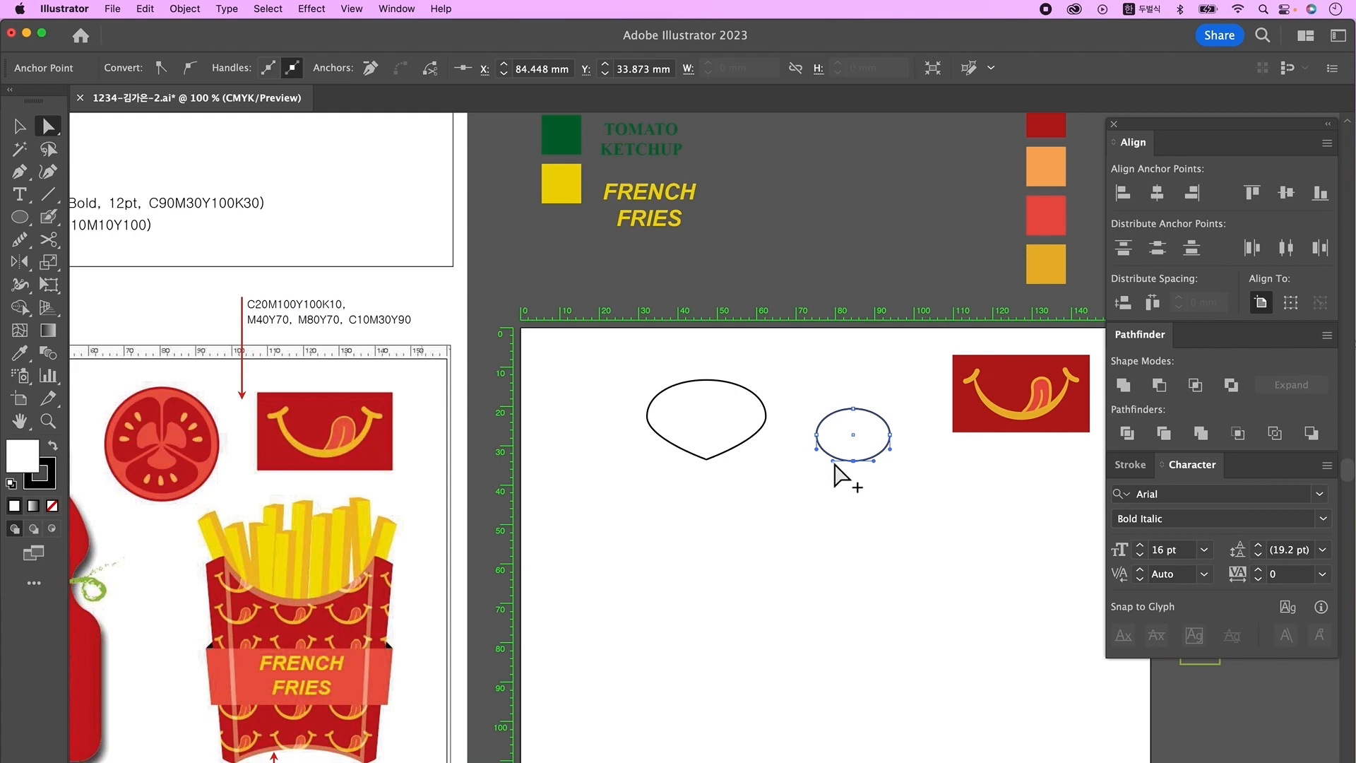
{"action": "left_click_drag", "start_coordinate": [834, 465], "coordinate": [838, 444]}
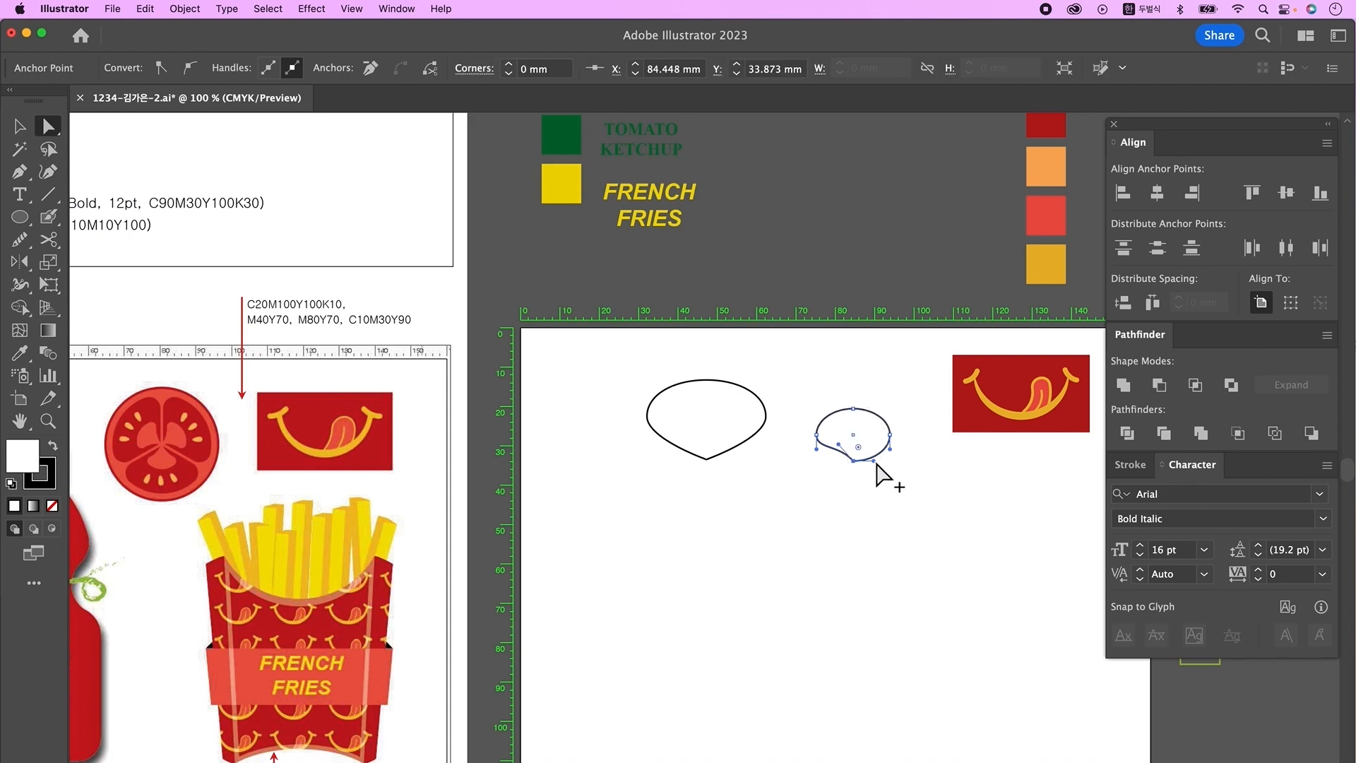
{"action": "left_click_drag", "start_coordinate": [874, 461], "coordinate": [865, 442]}
Scale down the second pointed shape and place it inside the lower tip of the larger segment.
{"action": "left_click", "coordinate": [19, 126]}
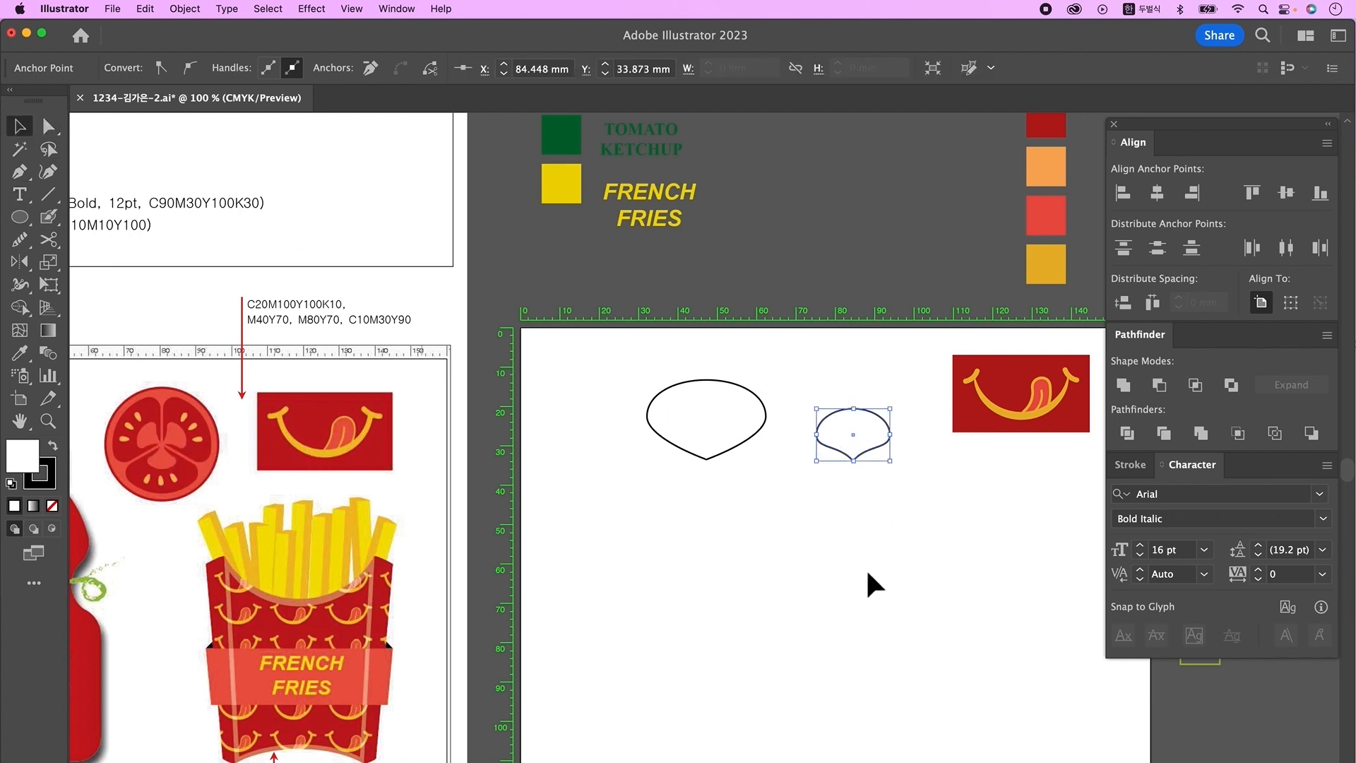
{"action": "left_click", "coordinate": [863, 567]}
{"action": "left_click_drag", "start_coordinate": [867, 444], "coordinate": [710, 408]}
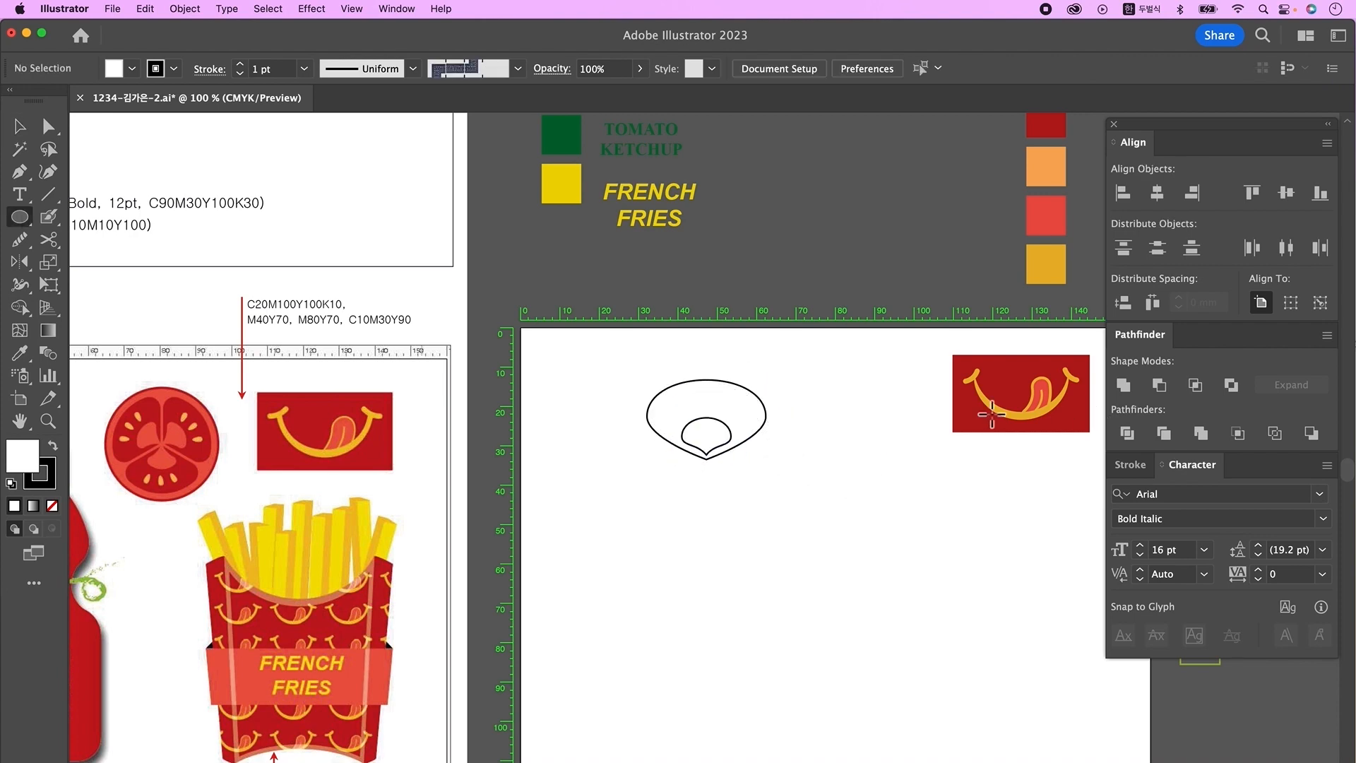
Draw a small ellipse about 6.3 x 6 mm beside the segment and pull its bottom anchor down into a seed shape.
{"action": "mouse_move", "coordinate": [834, 392]}
{"action": "left_mouse_down"}
{"action": "mouse_move", "coordinate": [857, 415]}
{"action": "mouse_move", "coordinate": [851, 403]}
{"action": "left_mouse_up"}
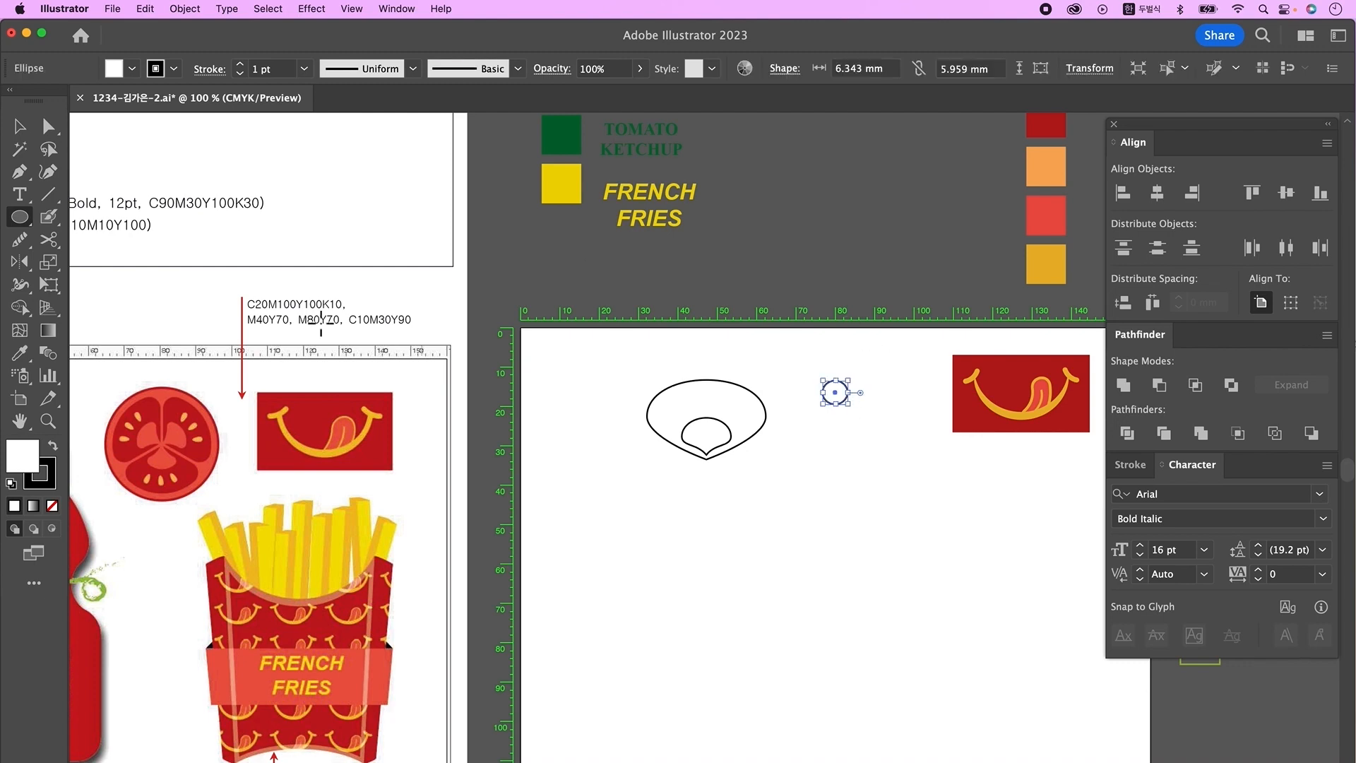
{"action": "key", "text": "a"}
{"action": "mouse_move", "coordinate": [844, 418]}
{"action": "left_mouse_down"}
{"action": "mouse_move", "coordinate": [828, 401]}
{"action": "mouse_move", "coordinate": [834, 414]}
{"action": "left_mouse_up"}
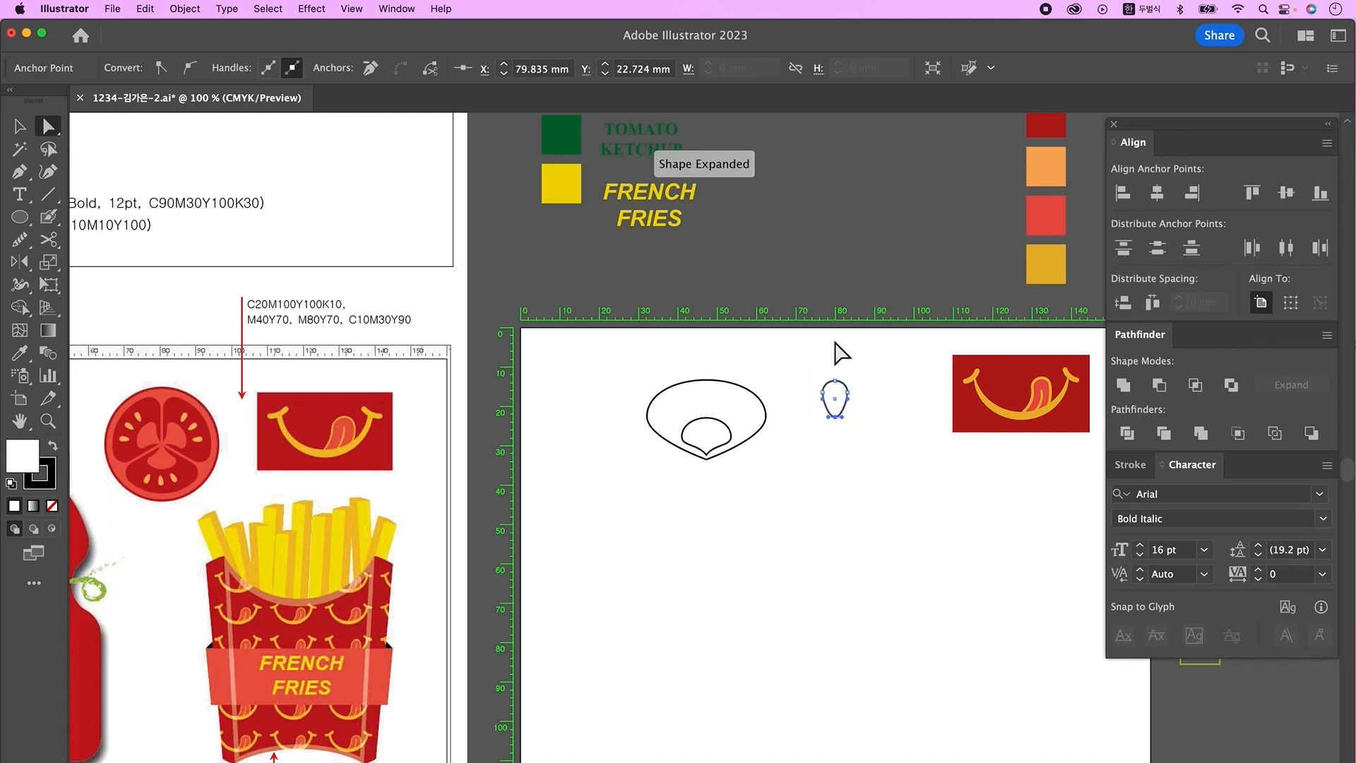
{"action": "left_click", "coordinate": [19, 126]}
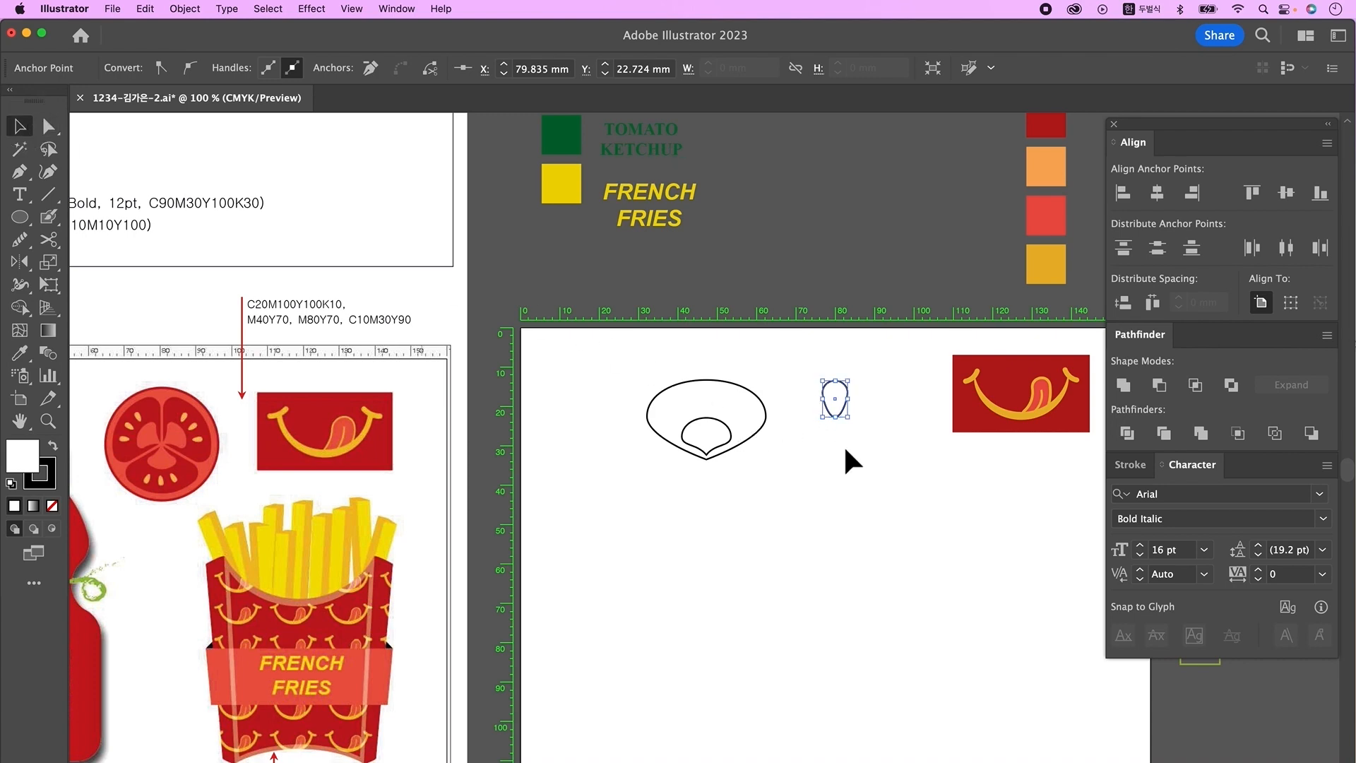
Fill the seed with the golden-yellow swatch colour, shrink it and place it in the left part of the tomato segment.
{"action": "left_click", "coordinate": [20, 352]}
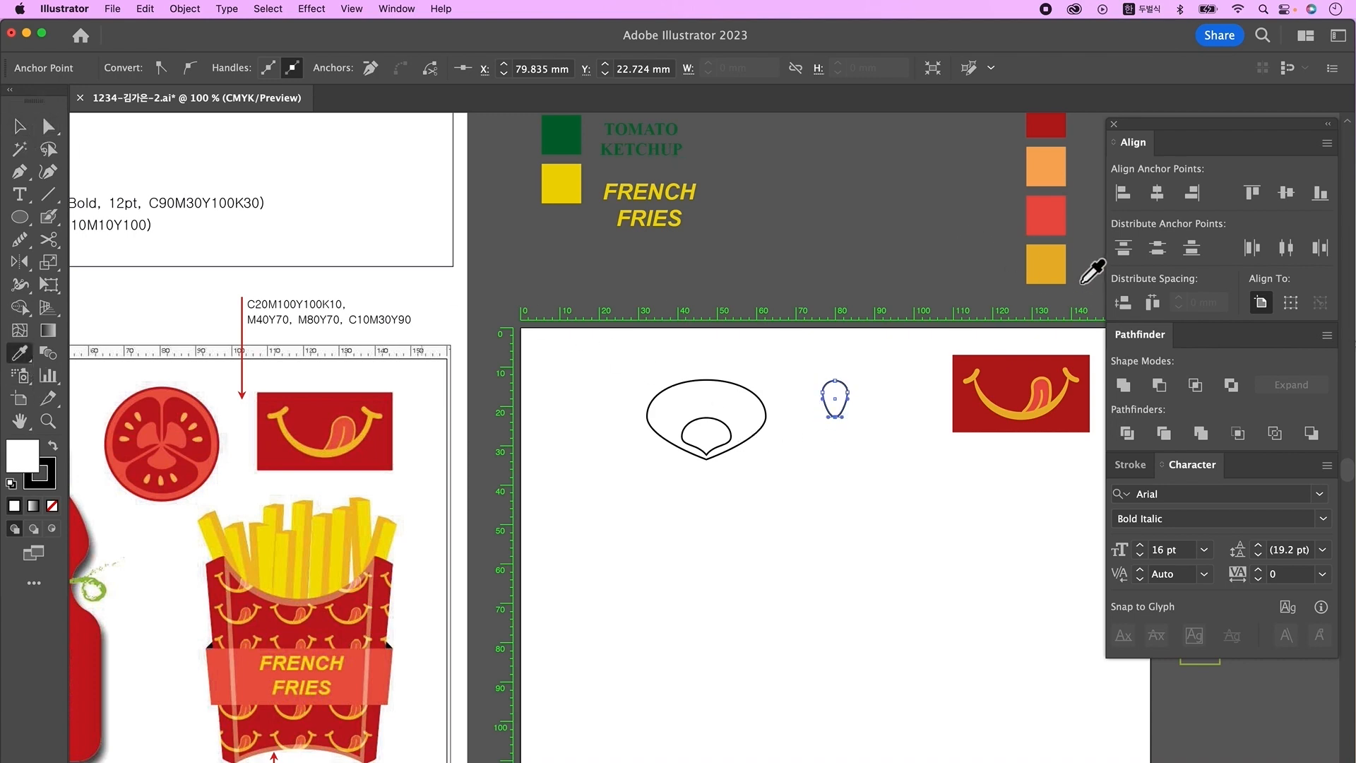
{"action": "left_click", "coordinate": [1069, 265]}
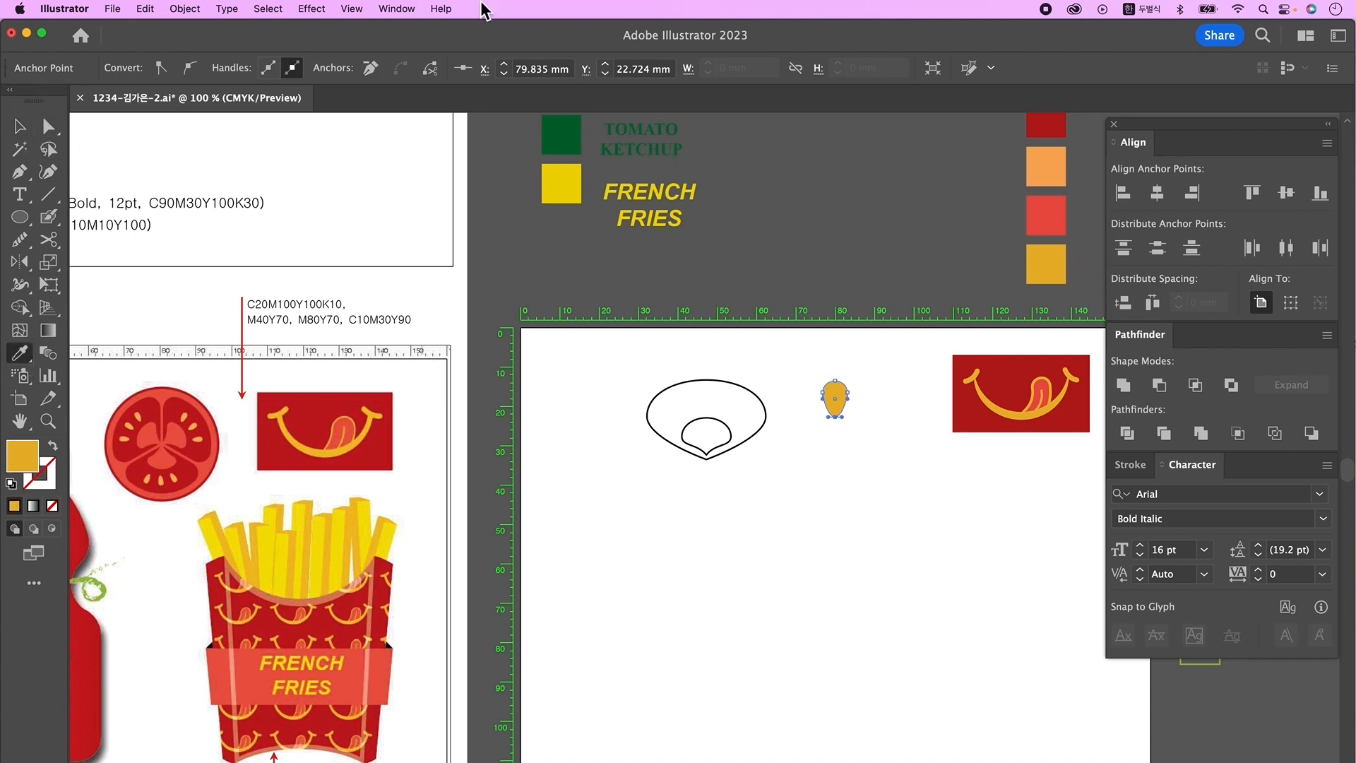
{"action": "left_click", "coordinate": [20, 126]}
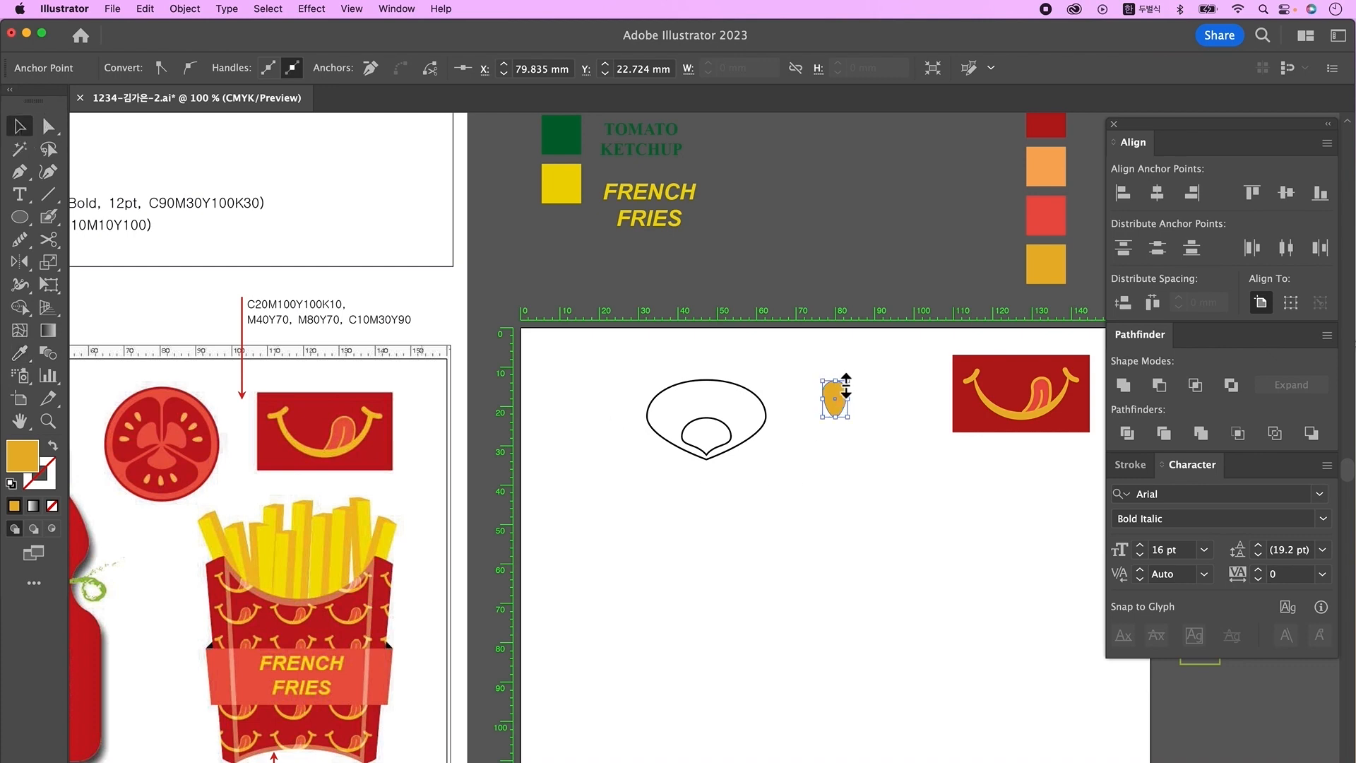
{"action": "left_click_drag", "start_coordinate": [837, 380], "coordinate": [676, 408]}
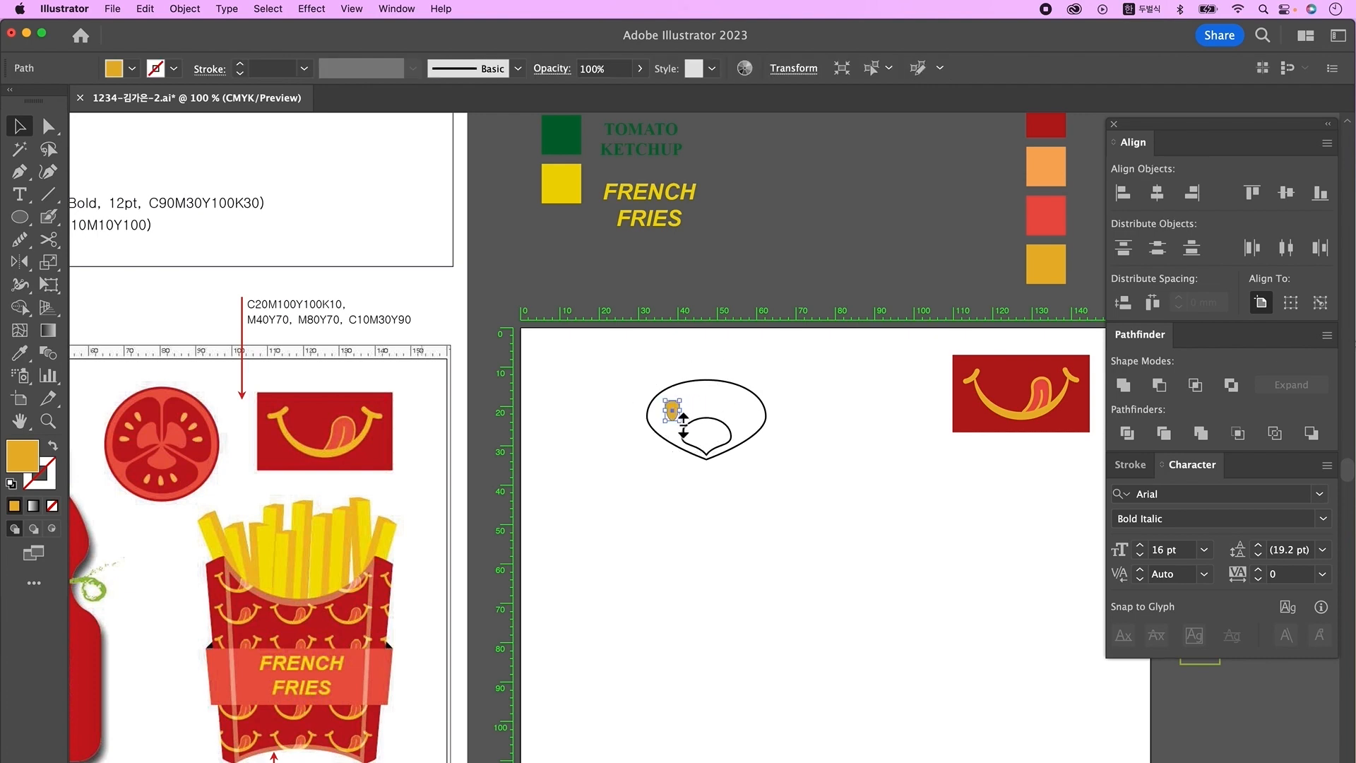
{"action": "mouse_move", "coordinate": [672, 422]}
{"action": "left_mouse_down"}
{"action": "mouse_move", "coordinate": [705, 424]}
{"action": "mouse_move", "coordinate": [684, 406]}
{"action": "left_mouse_up"}
Arrange copies of the seed as a fan of three above the small inner shape of the segment.
{"action": "key", "text": "super+equal"}
{"action": "left_click_drag", "start_coordinate": [865, 411], "coordinate": [903, 390]}
{"action": "left_click", "coordinate": [911, 408]}
{"action": "key", "text": "super+minus"}
{"action": "left_click", "coordinate": [806, 530]}
{"action": "left_click", "coordinate": [776, 520]}
Fill the inner shape with the light red swatch and the outer segment with dark red, and group the segment artwork.
{"action": "key", "text": "i"}
{"action": "left_click", "coordinate": [1063, 212]}
{"action": "left_click", "coordinate": [735, 524], "text": "super"}
{"action": "left_click", "coordinate": [1074, 304]}
{"action": "left_click", "coordinate": [23, 133]}
{"action": "left_click_drag", "start_coordinate": [661, 455], "coordinate": [805, 565]}
{"action": "left_click", "coordinate": [20, 285]}
{"action": "left_click", "coordinate": [735, 519]}
{"action": "left_click", "coordinate": [20, 127]}
{"action": "left_click", "coordinate": [832, 532]}
{"action": "scroll", "coordinate": [831, 532], "scroll_direction": "down", "scroll_amount": 3}
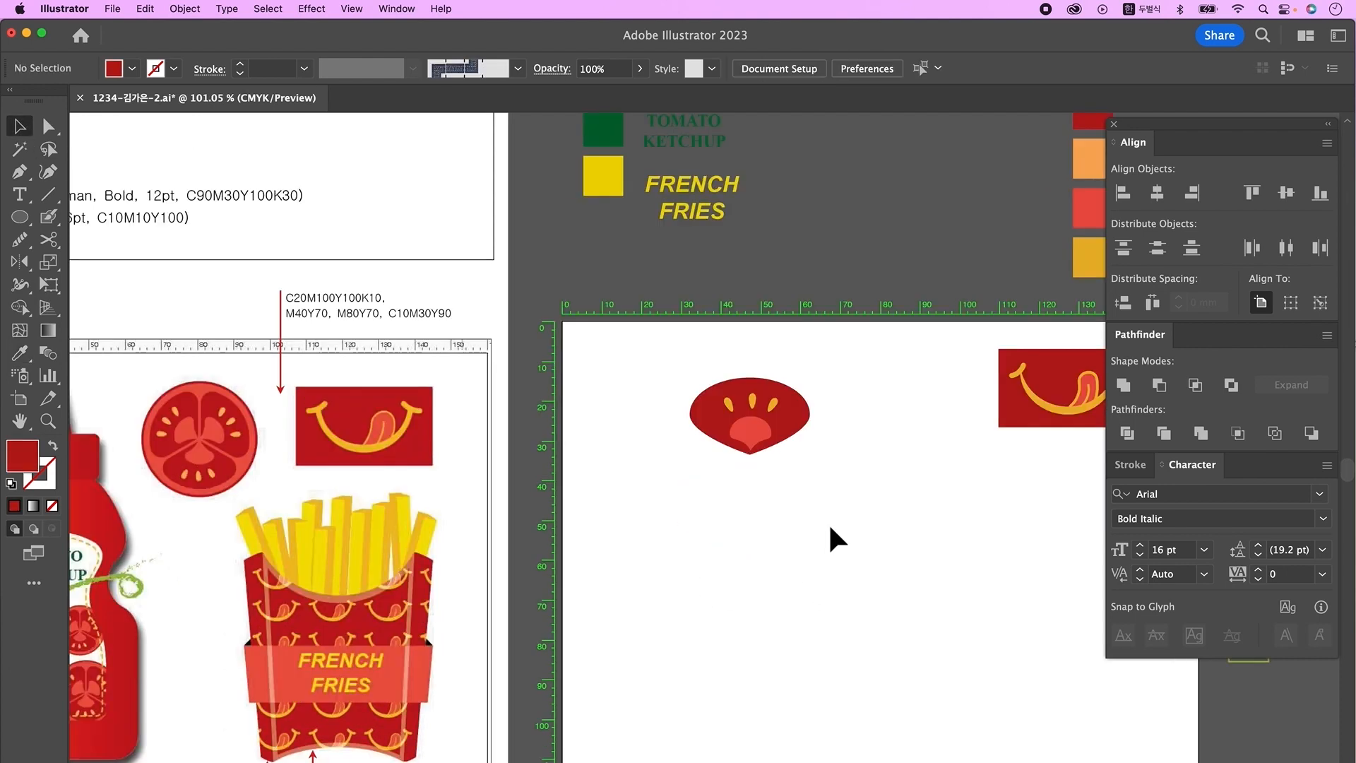
Make two copies of the tomato segment rotated by 360/3 degrees around a point just below its tip.
{"action": "left_click", "coordinate": [763, 426]}
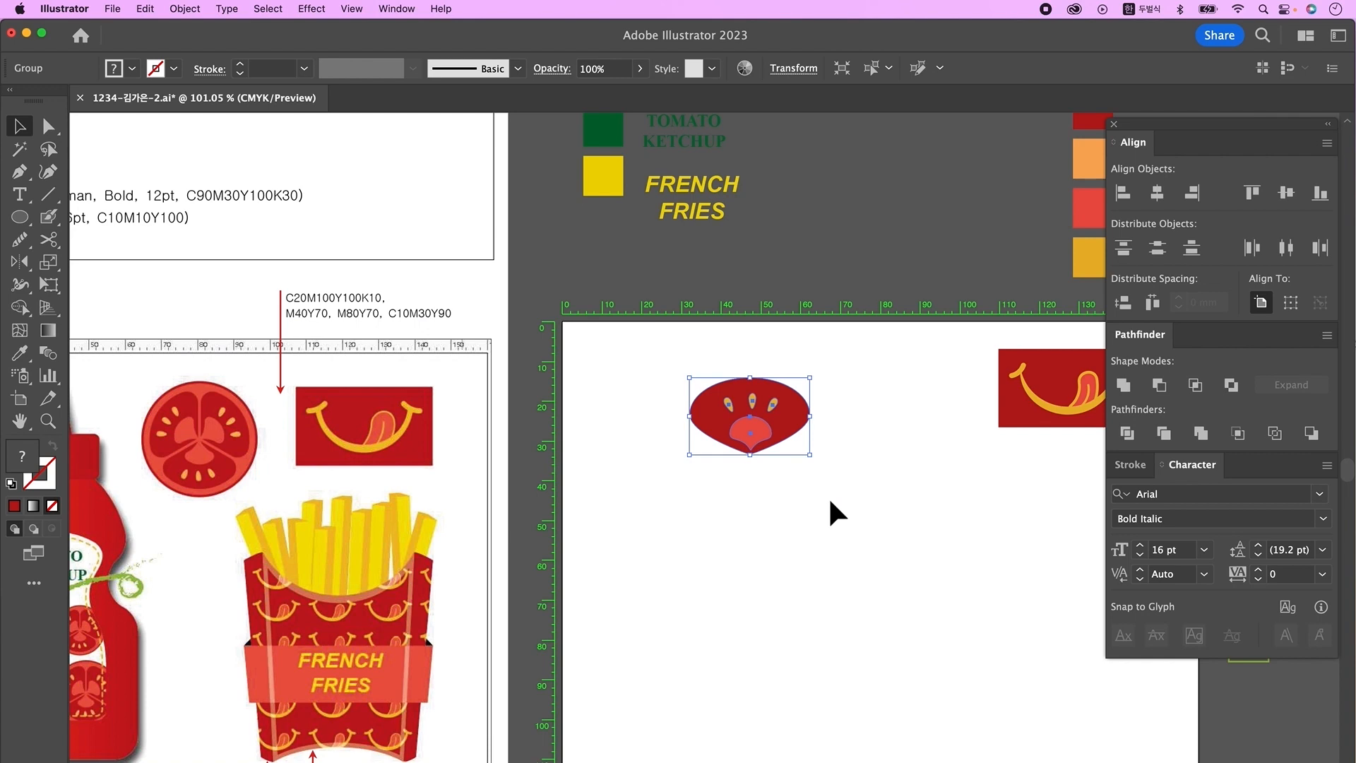
{"action": "left_click", "coordinate": [21, 263]}
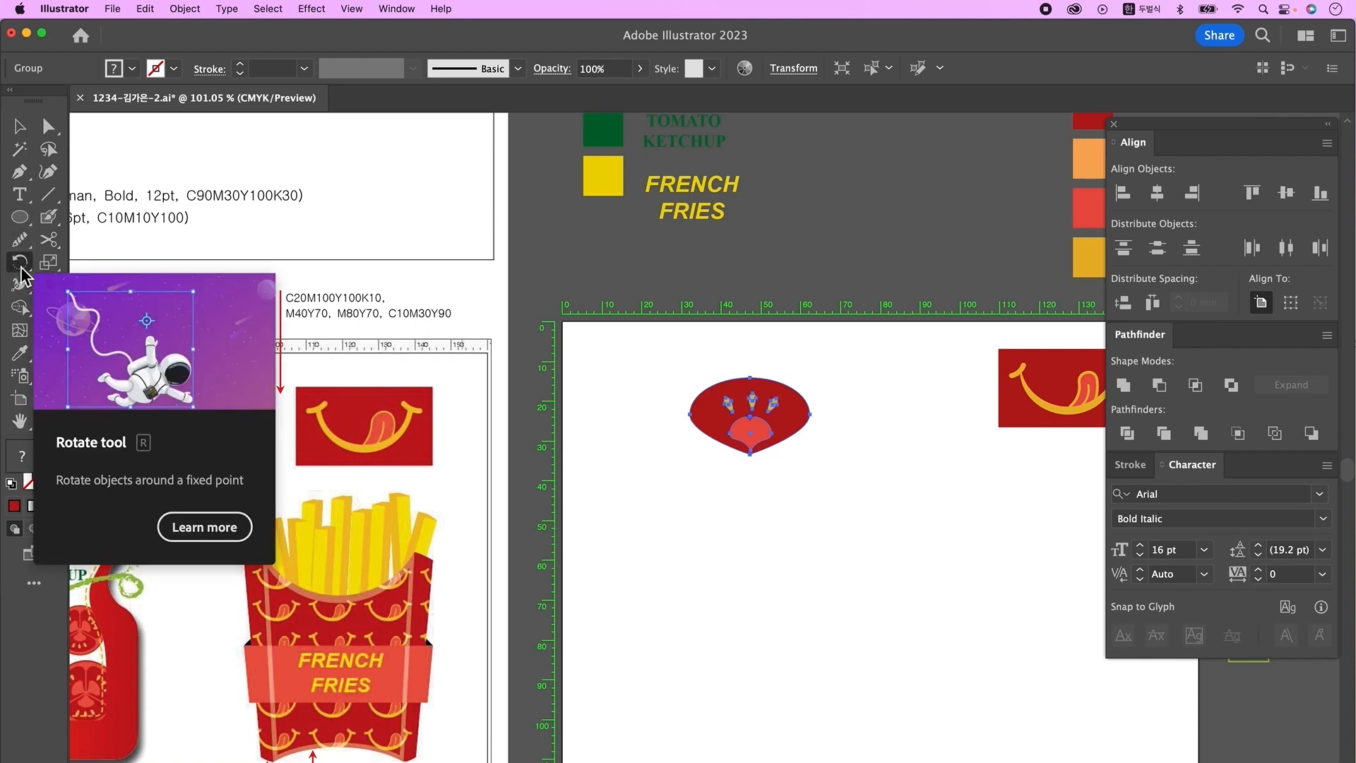
{"action": "left_click", "coordinate": [755, 468], "text": "alt"}
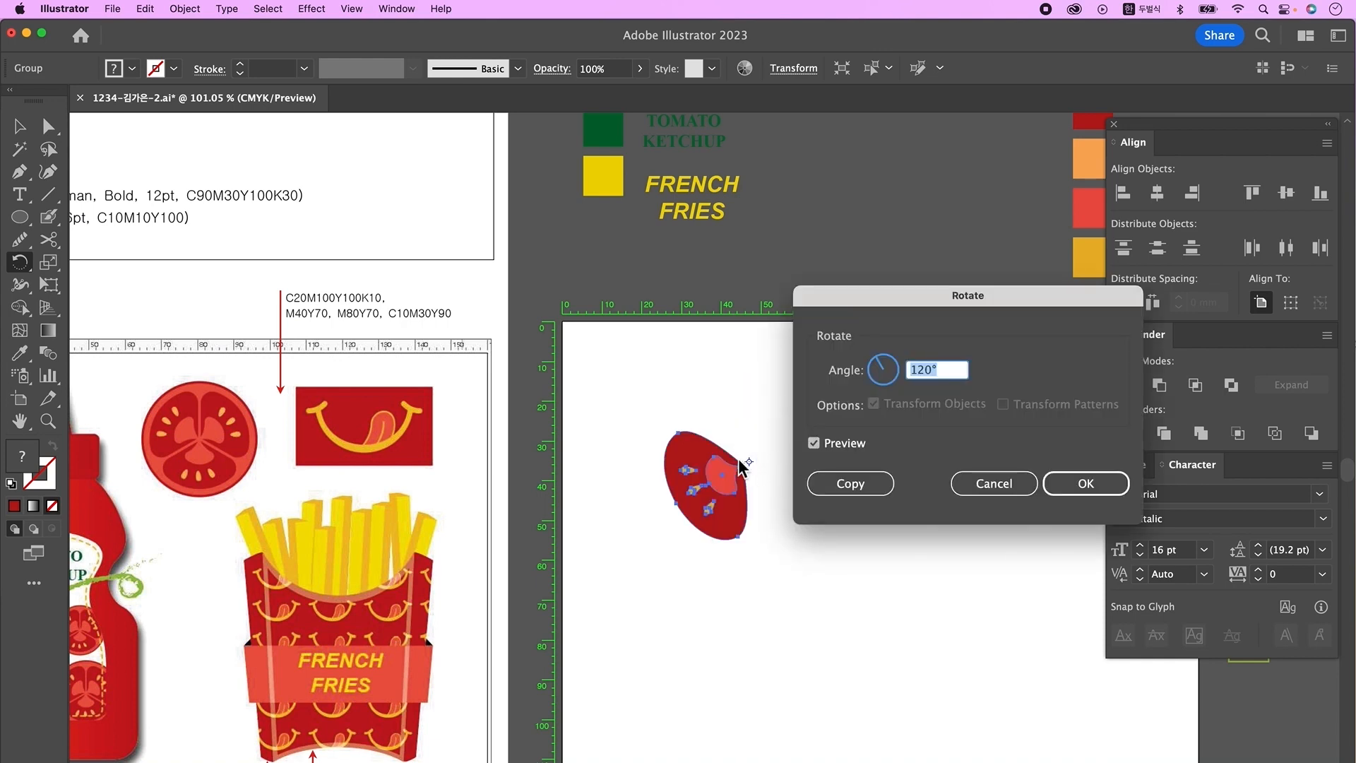
{"action": "type", "text": "360/3"}
{"action": "left_click", "coordinate": [866, 488]}
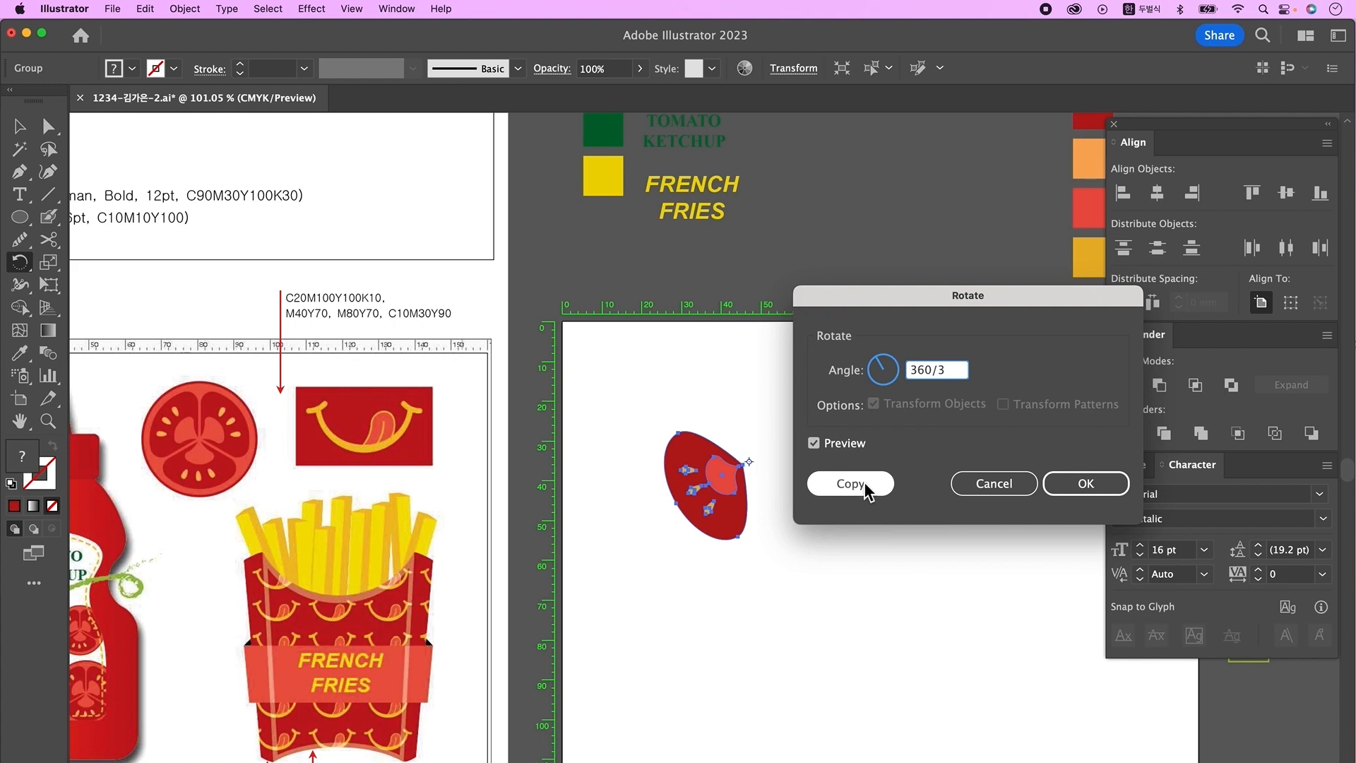
{"action": "key", "text": "ctrl+d"}
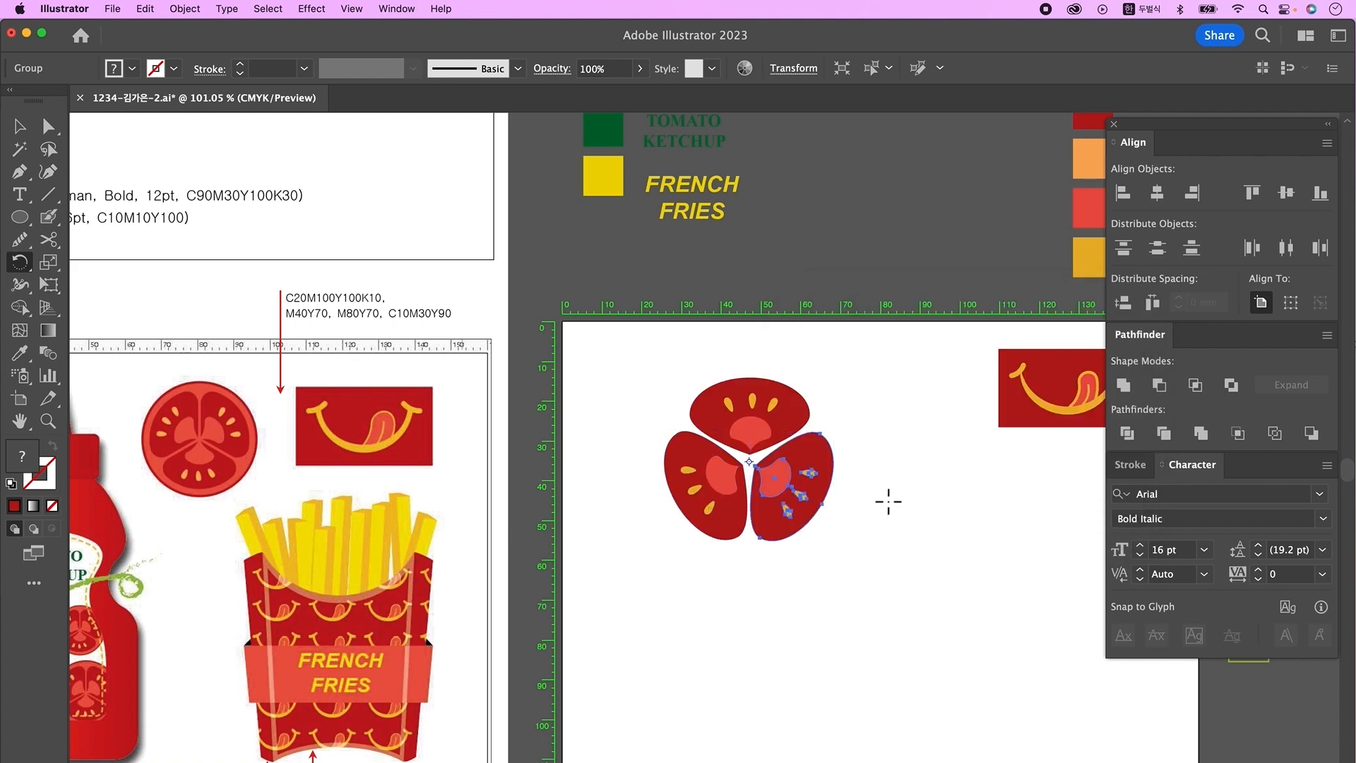
Group the three rotated tomato segments into one object.
{"action": "key", "text": "v"}
{"action": "left_click_drag", "start_coordinate": [650, 388], "coordinate": [852, 566]}
{"action": "right_click", "coordinate": [790, 477]}
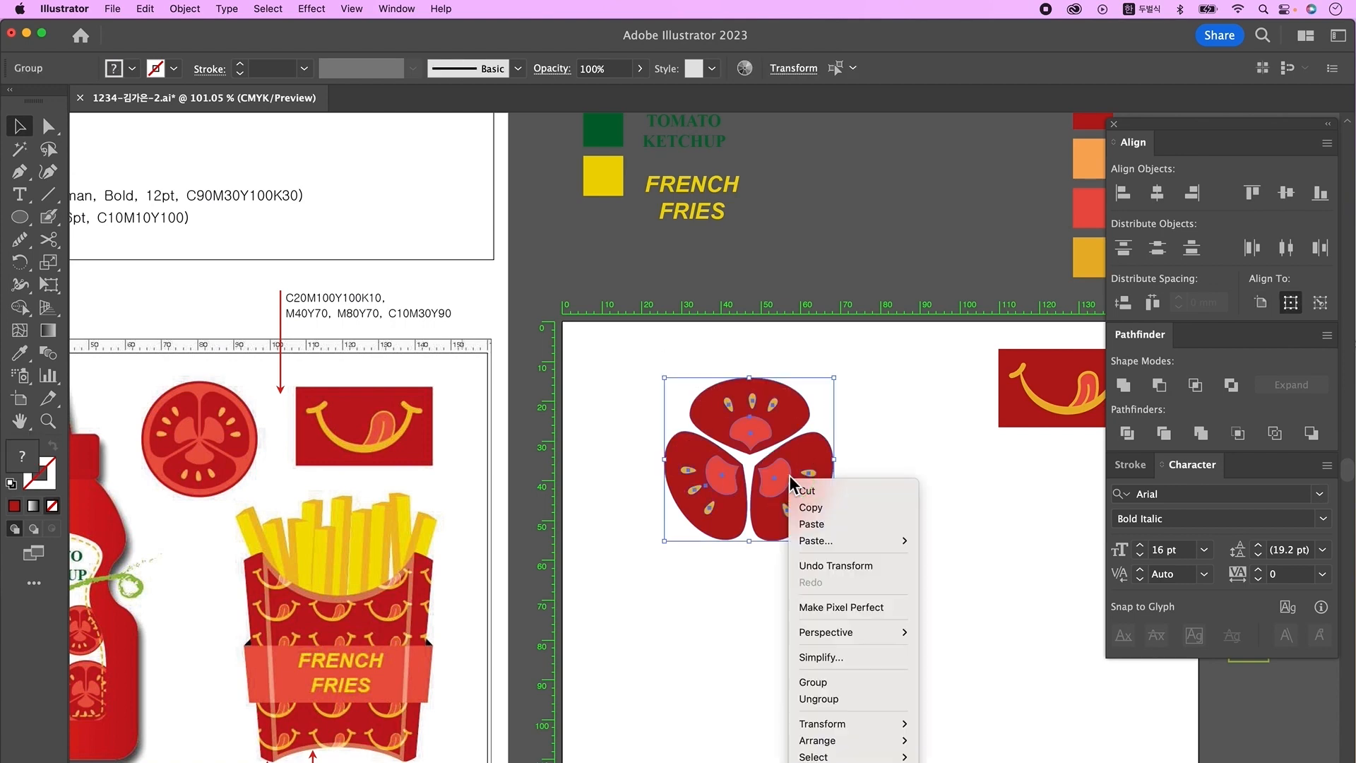
{"action": "left_click", "coordinate": [823, 683]}
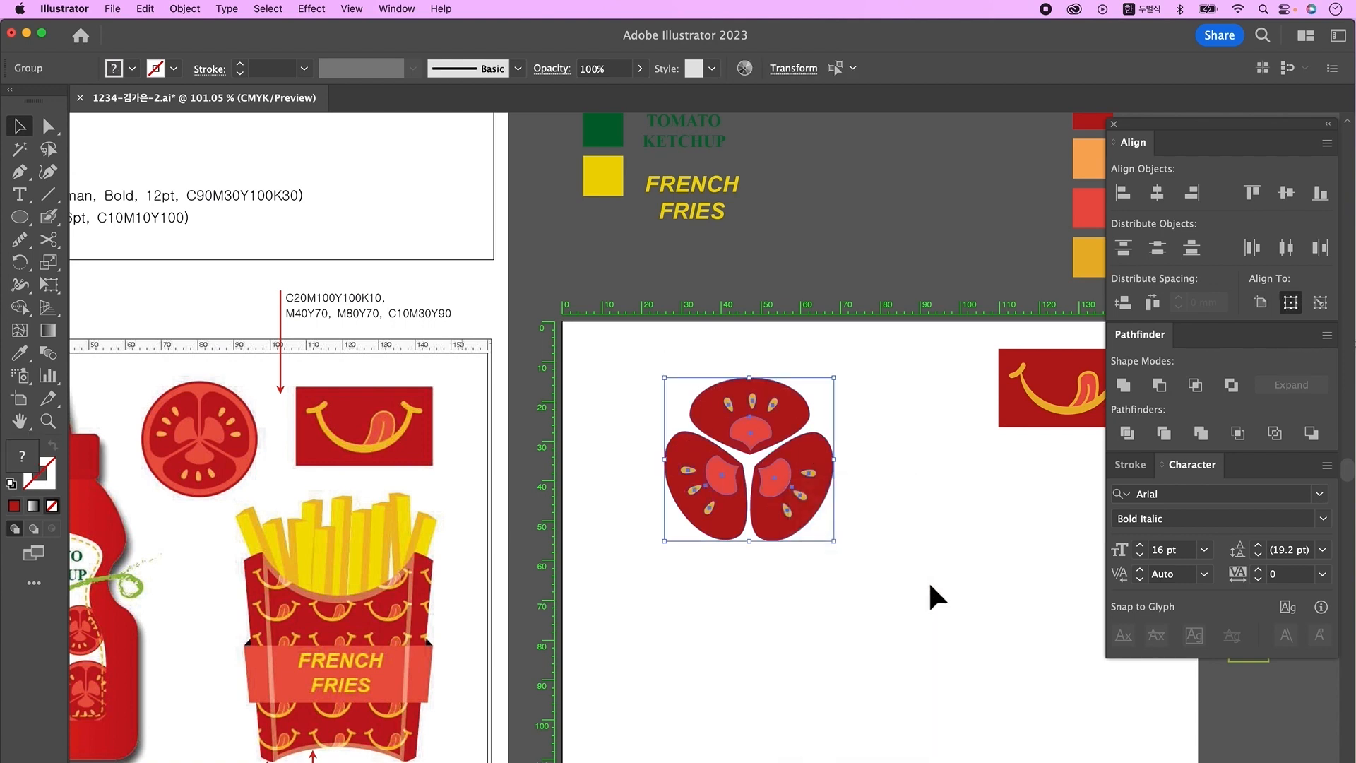
{"action": "left_click", "coordinate": [679, 639]}
Draw a circle about 47 mm across behind the three segments and fill it with the light red swatch colour.
{"action": "key", "text": "l"}
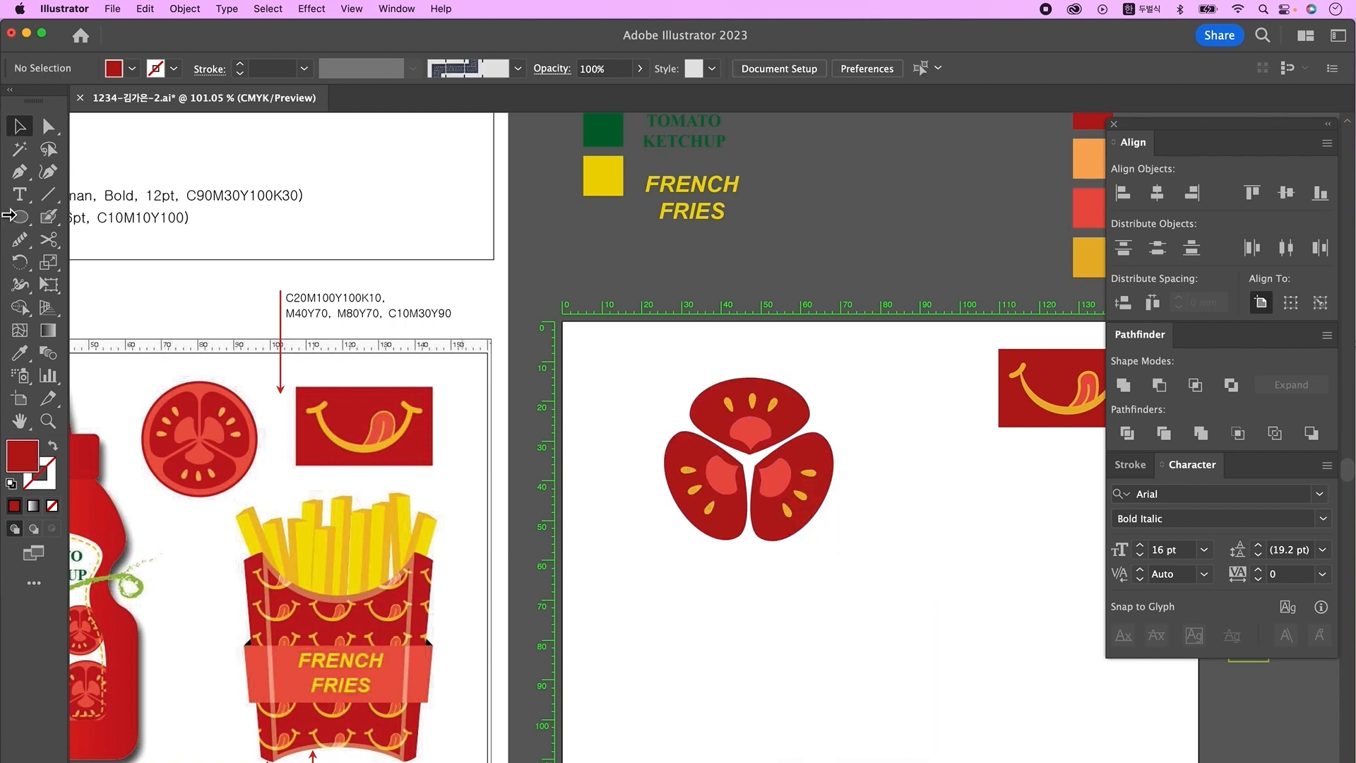
{"action": "key", "text": "d"}
{"action": "left_click_drag", "start_coordinate": [664, 365], "coordinate": [852, 552]}
{"action": "key", "text": "i"}
{"action": "left_click", "coordinate": [1087, 225]}
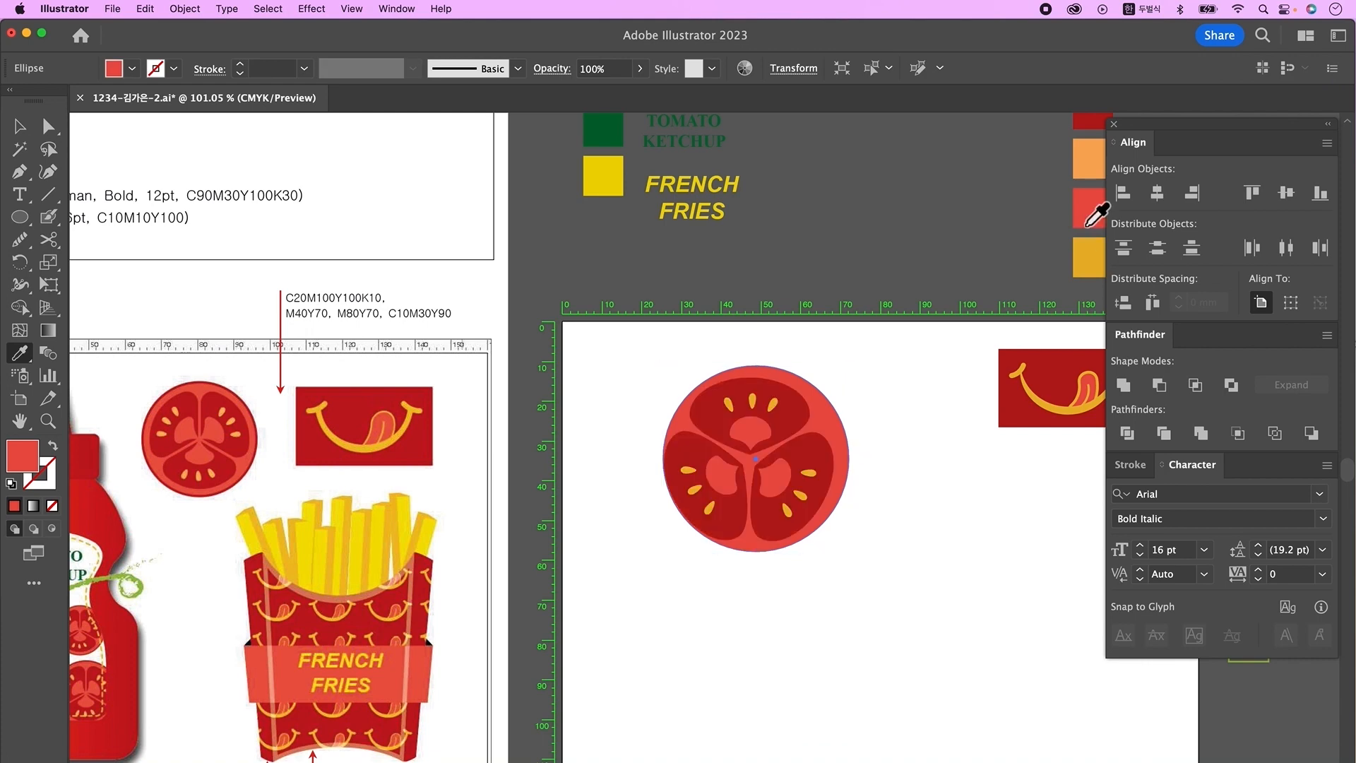
Align the circle and the grouped segments to their shared horizontal and vertical centres.
{"action": "left_click", "coordinate": [20, 127]}
{"action": "left_click_drag", "start_coordinate": [647, 351], "coordinate": [854, 535]}
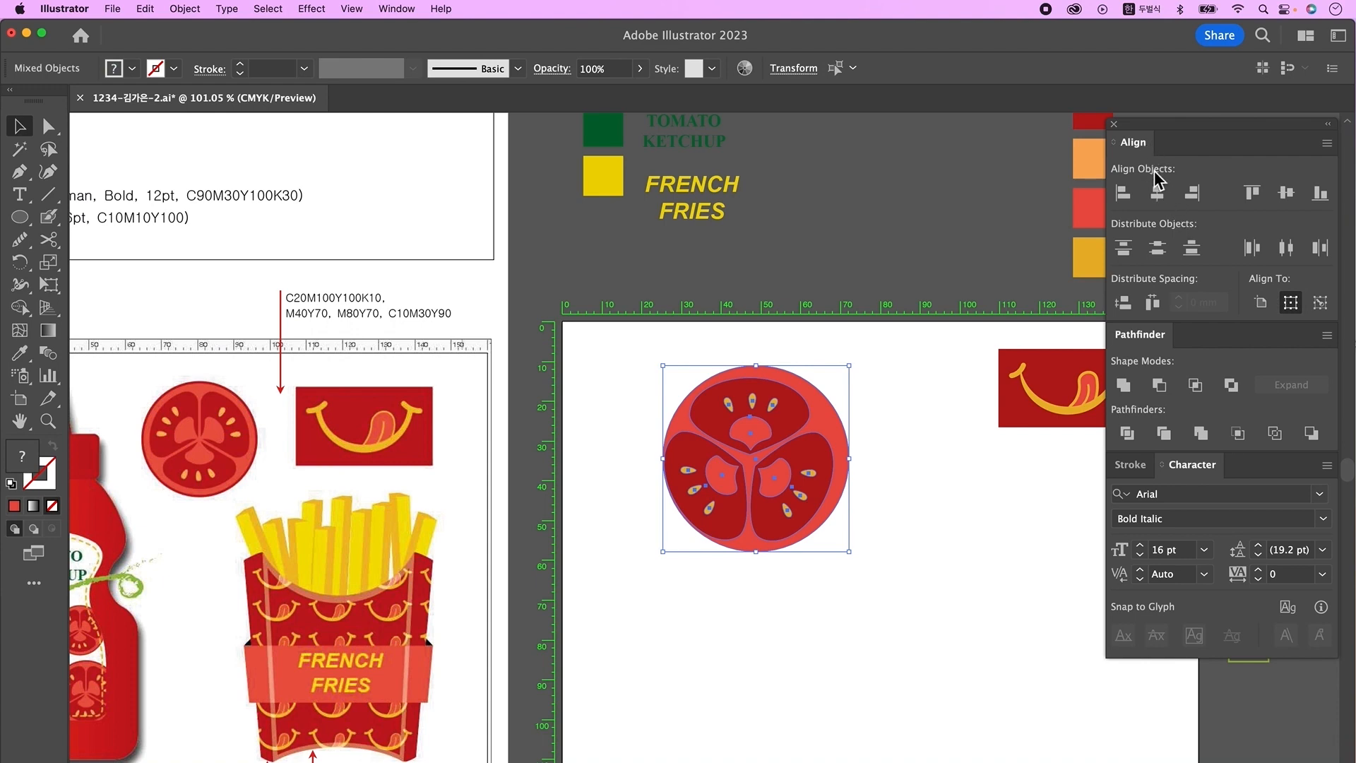
{"action": "left_click", "coordinate": [1157, 191]}
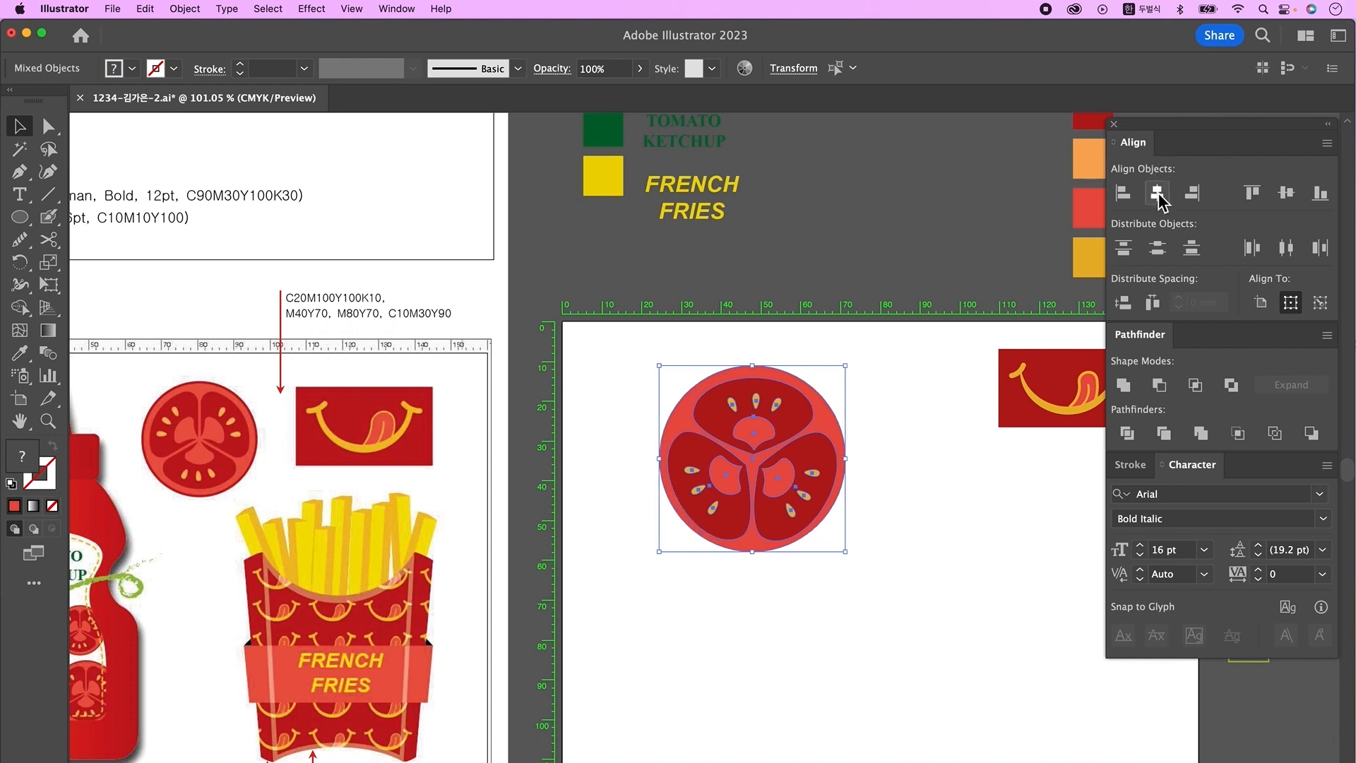
{"action": "left_click", "coordinate": [1286, 193]}
{"action": "key", "text": "super+g"}
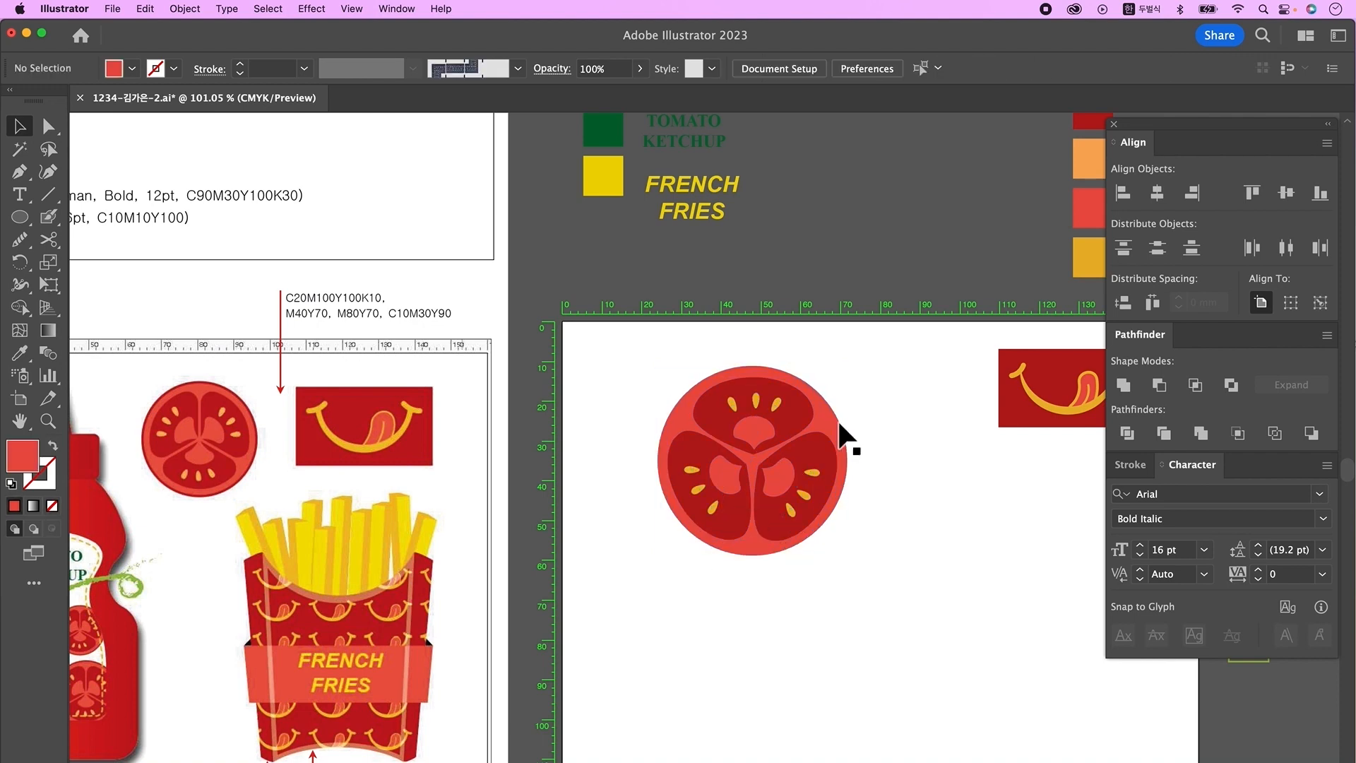
Place a copy of the circle behind the original, fill it dark red and enlarge it slightly to form an outer rim.
{"action": "left_click", "coordinate": [839, 424]}
{"action": "key", "text": "a"}
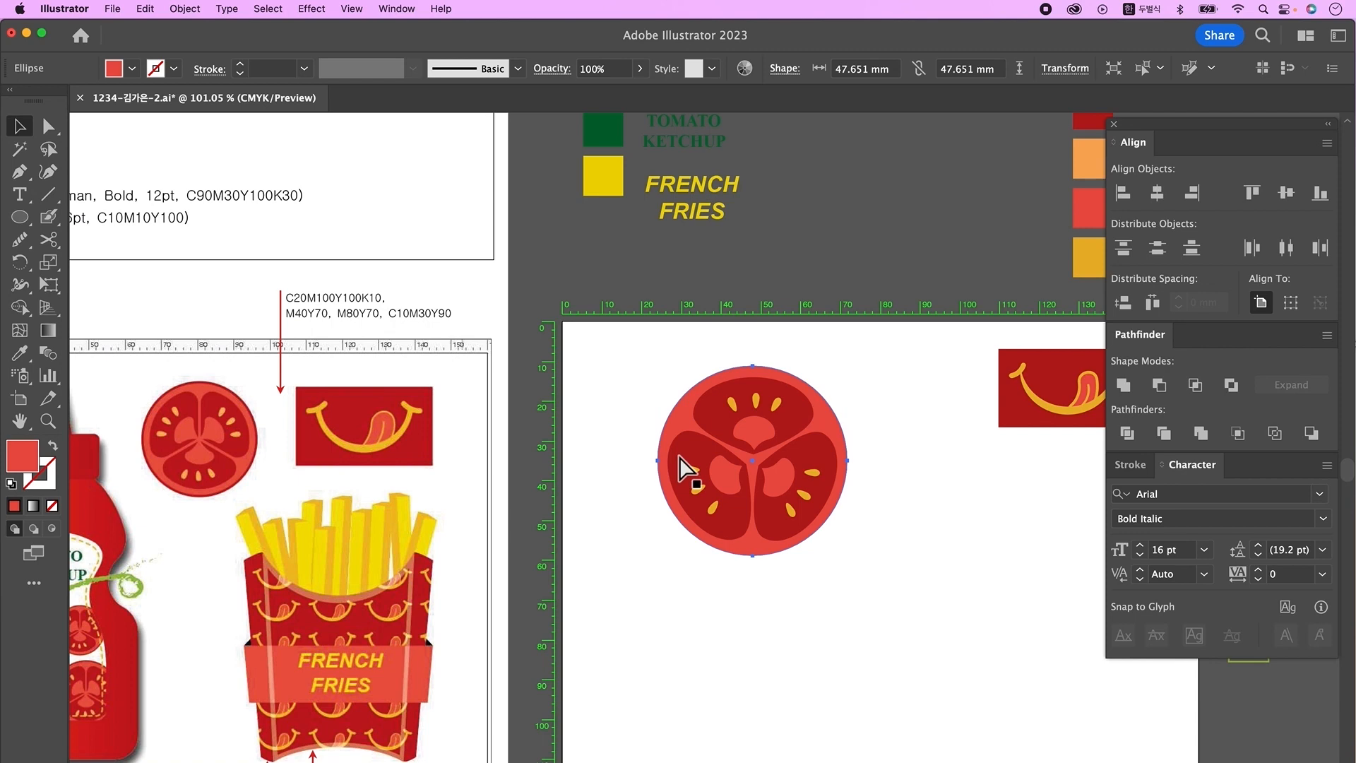
{"action": "key", "text": "v"}
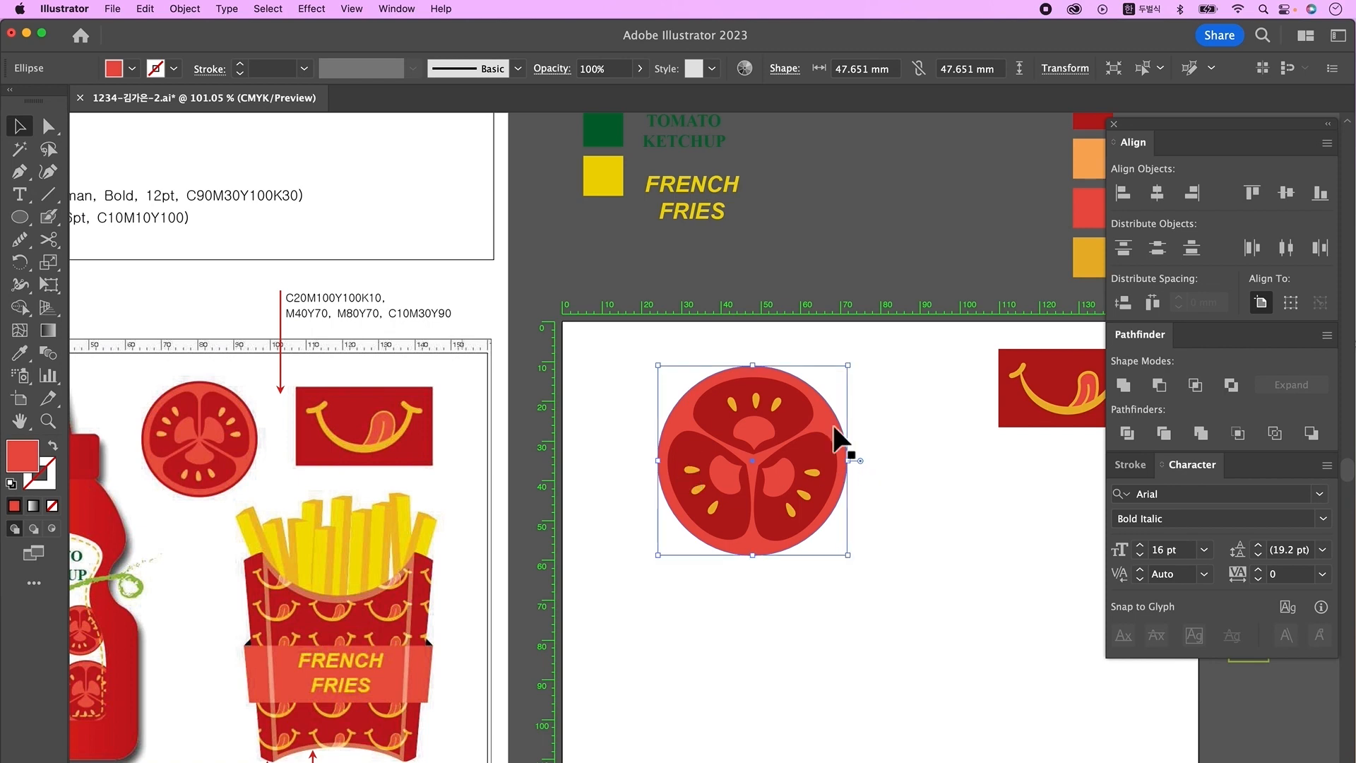
{"action": "key", "text": "i"}
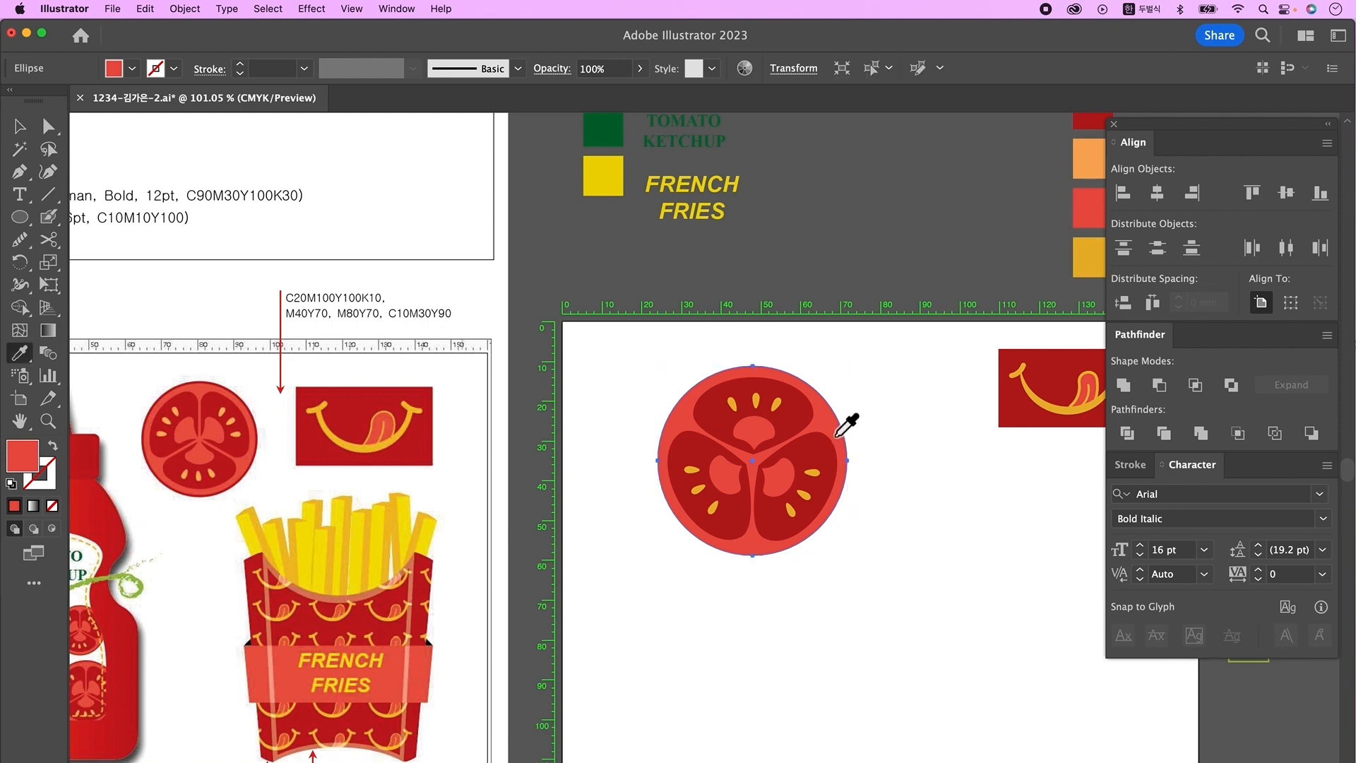
{"action": "left_click", "coordinate": [1089, 129]}
{"action": "left_click", "coordinate": [14, 132]}
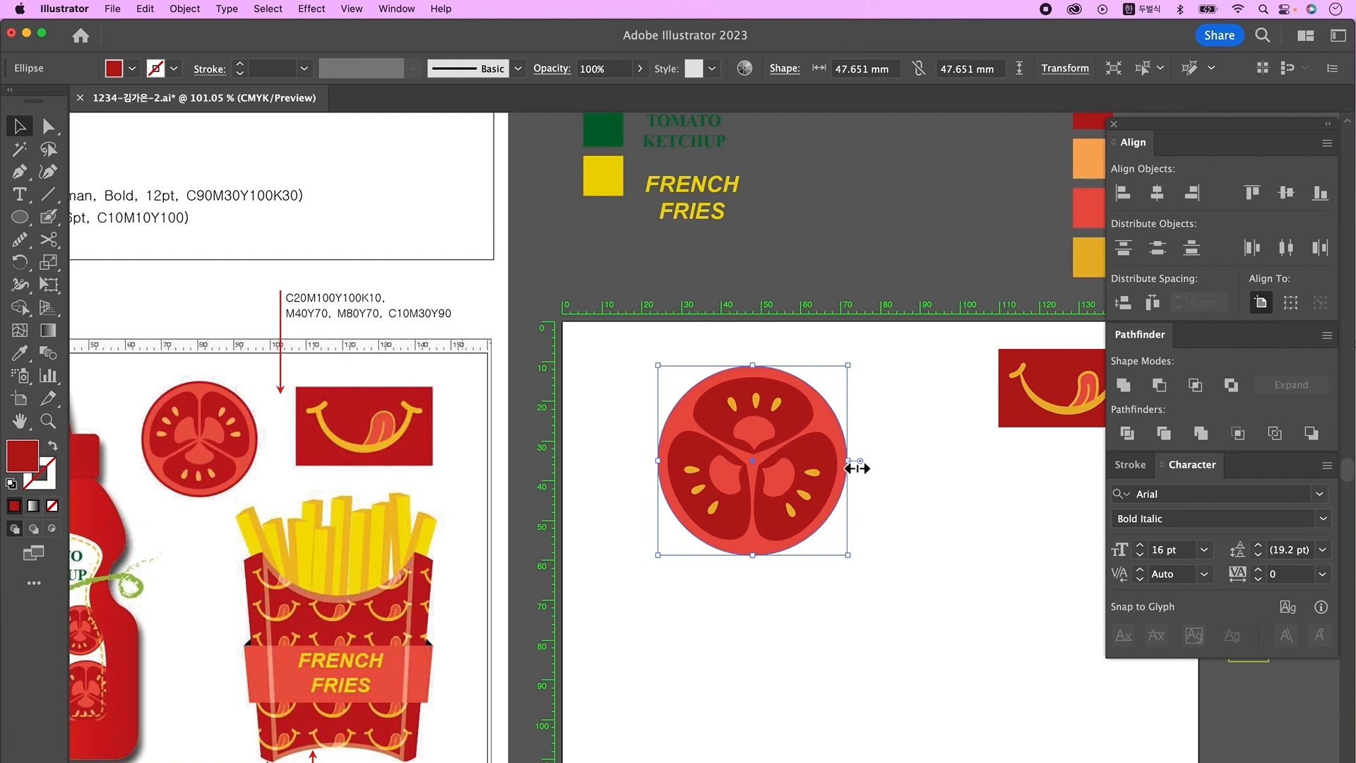
{"action": "left_click_drag", "start_coordinate": [855, 469], "coordinate": [860, 469]}
Group the whole tomato slice, scale it down to about 30 mm across and move it closer to the smile artwork.
{"action": "left_click_drag", "start_coordinate": [587, 353], "coordinate": [881, 600]}
{"action": "right_click", "coordinate": [803, 458]}
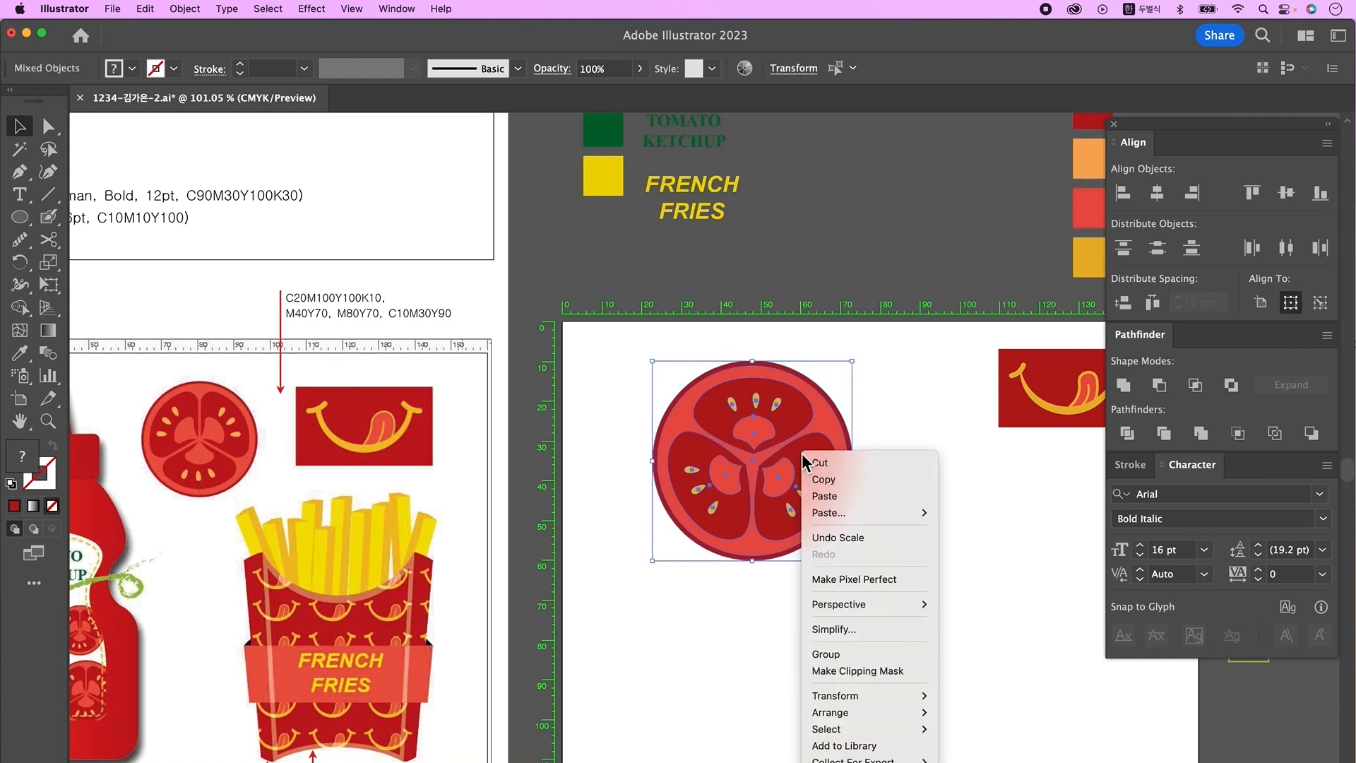
{"action": "left_click", "coordinate": [825, 654]}
{"action": "left_click_drag", "start_coordinate": [752, 560], "coordinate": [764, 490]}
{"action": "left_click", "coordinate": [930, 549]}
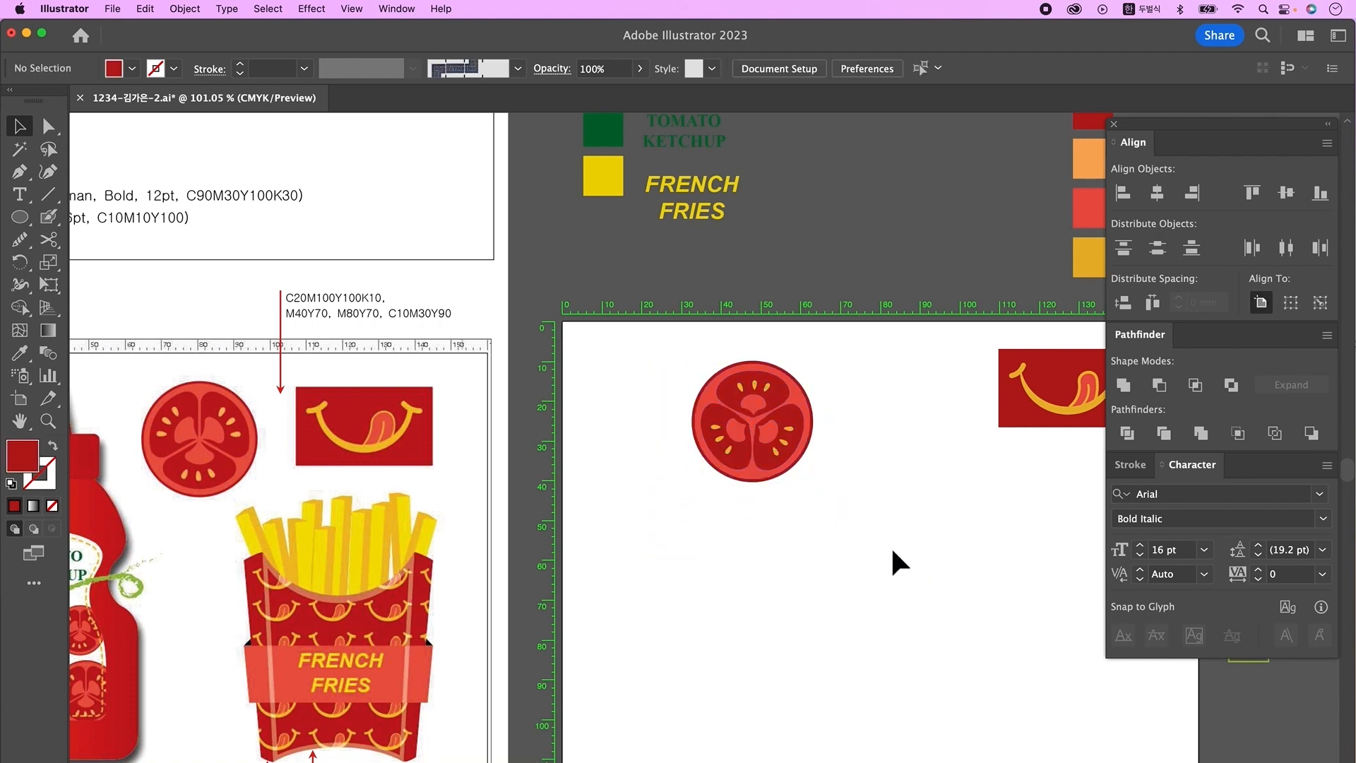
{"action": "left_click_drag", "start_coordinate": [761, 401], "coordinate": [909, 395]}
{"action": "left_click", "coordinate": [825, 496]}
Draw a rounded rectangle about 46 x 39 mm with default fill and stroke in the artboard's lower left for the bottle base.
{"action": "scroll", "coordinate": [825, 495], "scroll_direction": "left", "scroll_amount": 4}
{"action": "scroll", "coordinate": [825, 496], "scroll_direction": "down", "scroll_amount": 2}
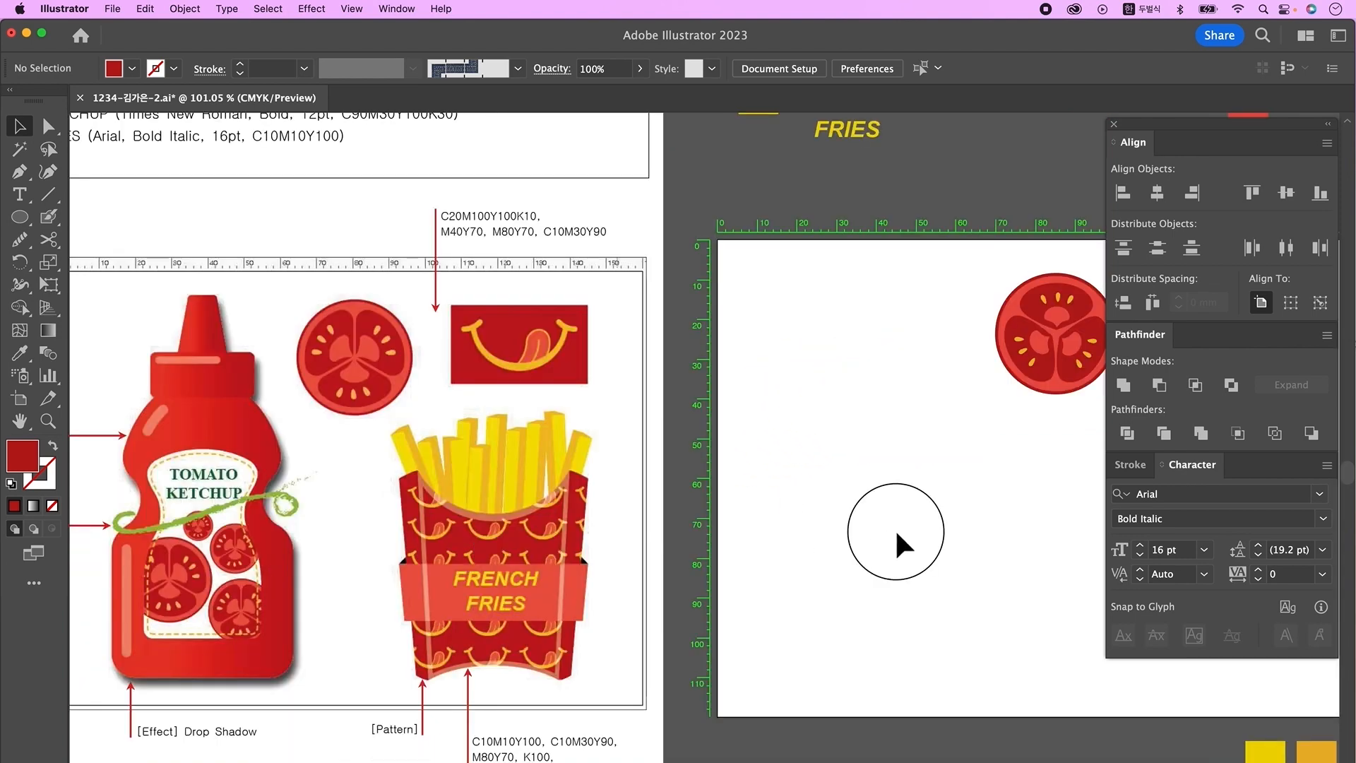
{"action": "key", "text": "d"}
{"action": "left_click", "coordinate": [24, 222]}
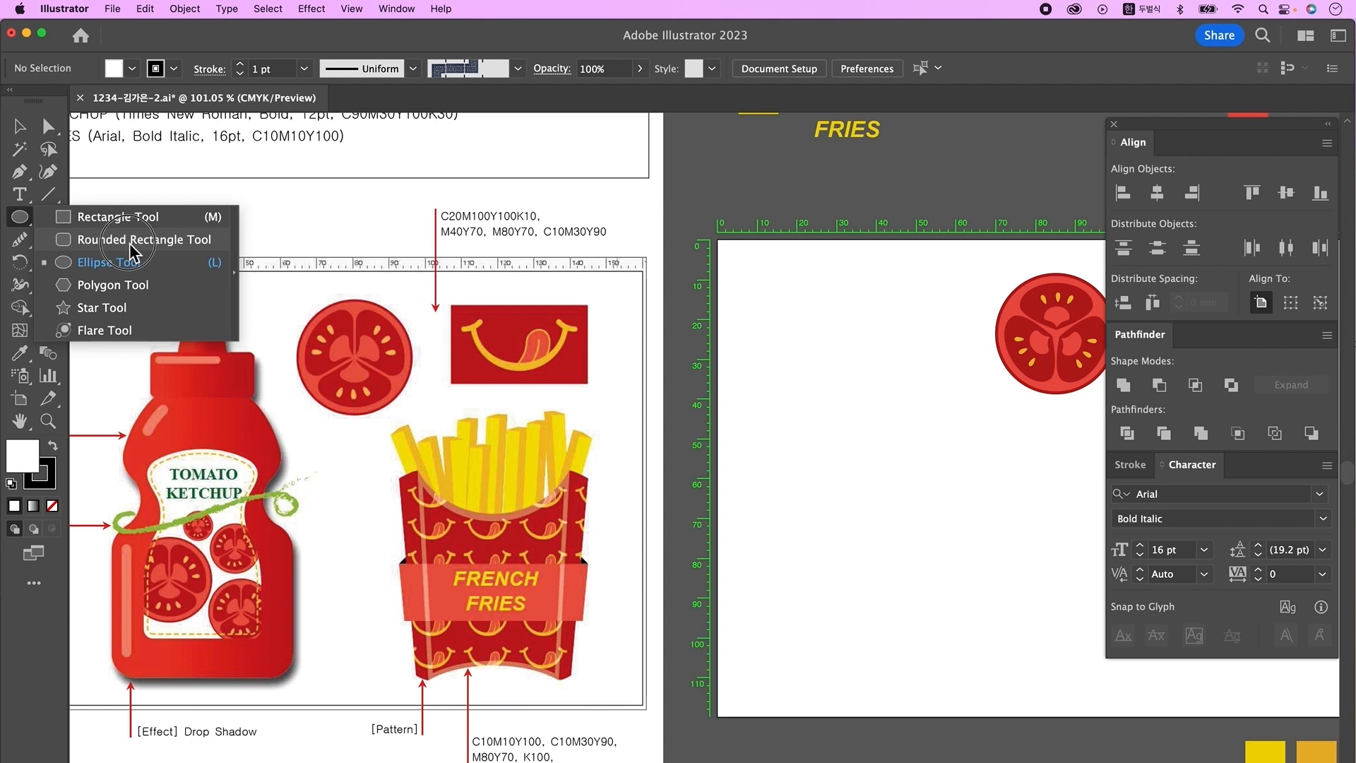
{"action": "left_click", "coordinate": [132, 241]}
{"action": "left_click_drag", "start_coordinate": [785, 503], "coordinate": [969, 664]}
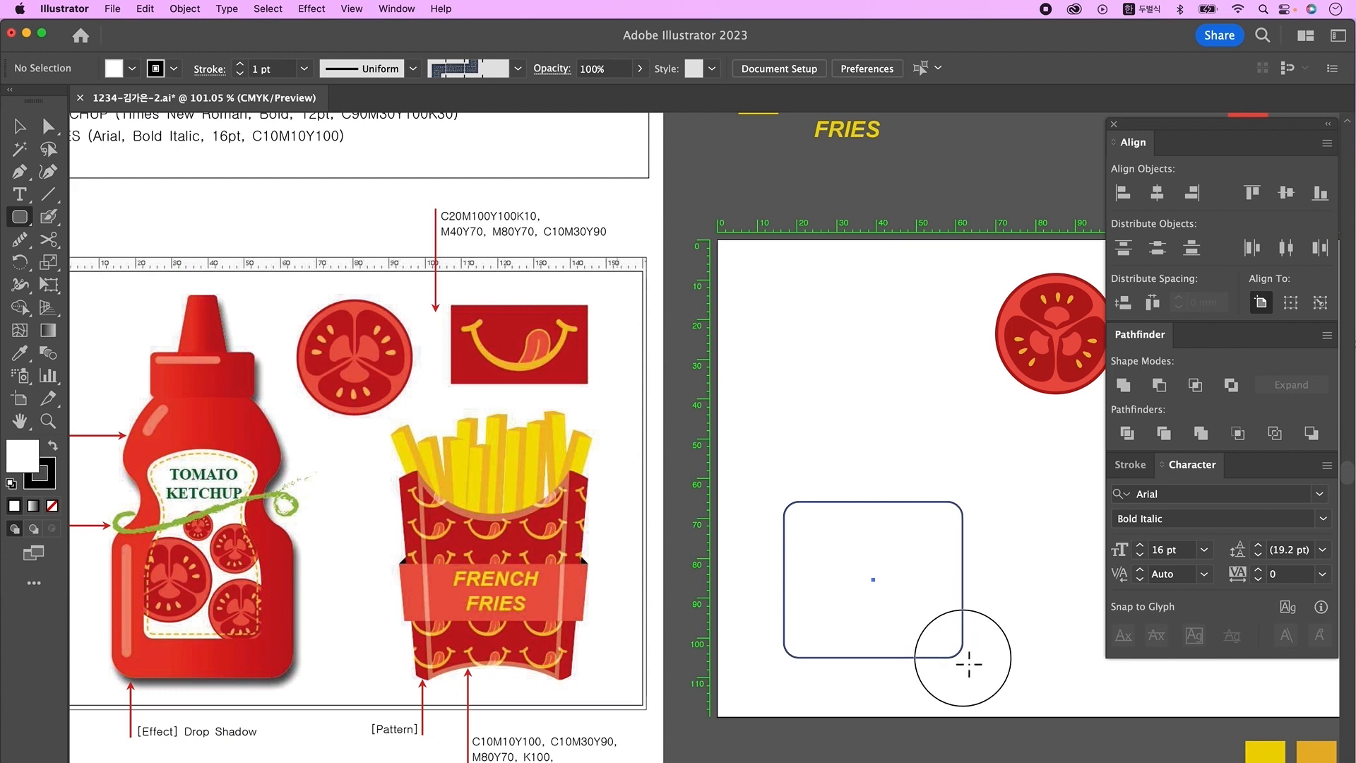
{"action": "left_click_drag", "start_coordinate": [969, 664], "coordinate": [969, 660]}
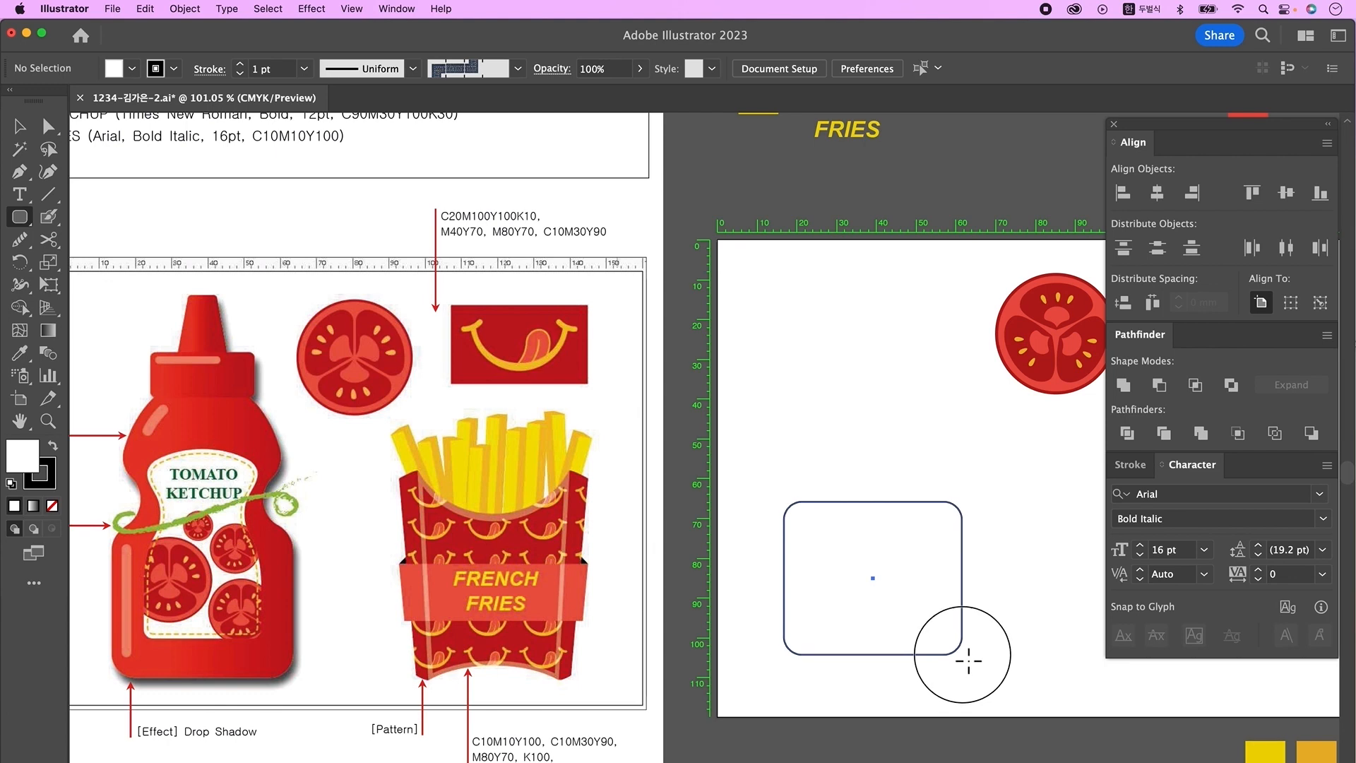
{"action": "left_click_drag", "start_coordinate": [970, 661], "coordinate": [969, 662]}
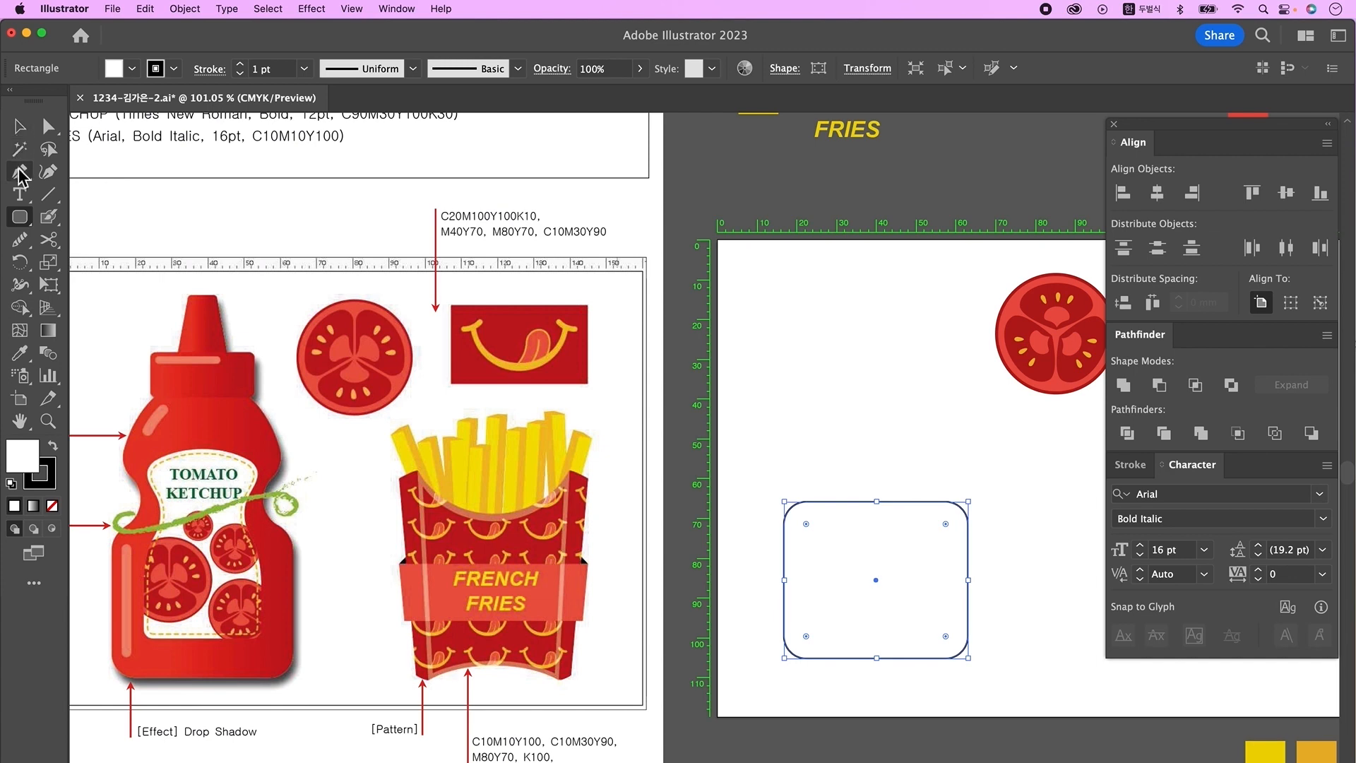
Draw the left half of the bottle's curved upper body above the base as a closed path with the Pen tool.
{"action": "left_click", "coordinate": [20, 171]}
{"action": "left_click", "coordinate": [862, 430], "text": "super"}
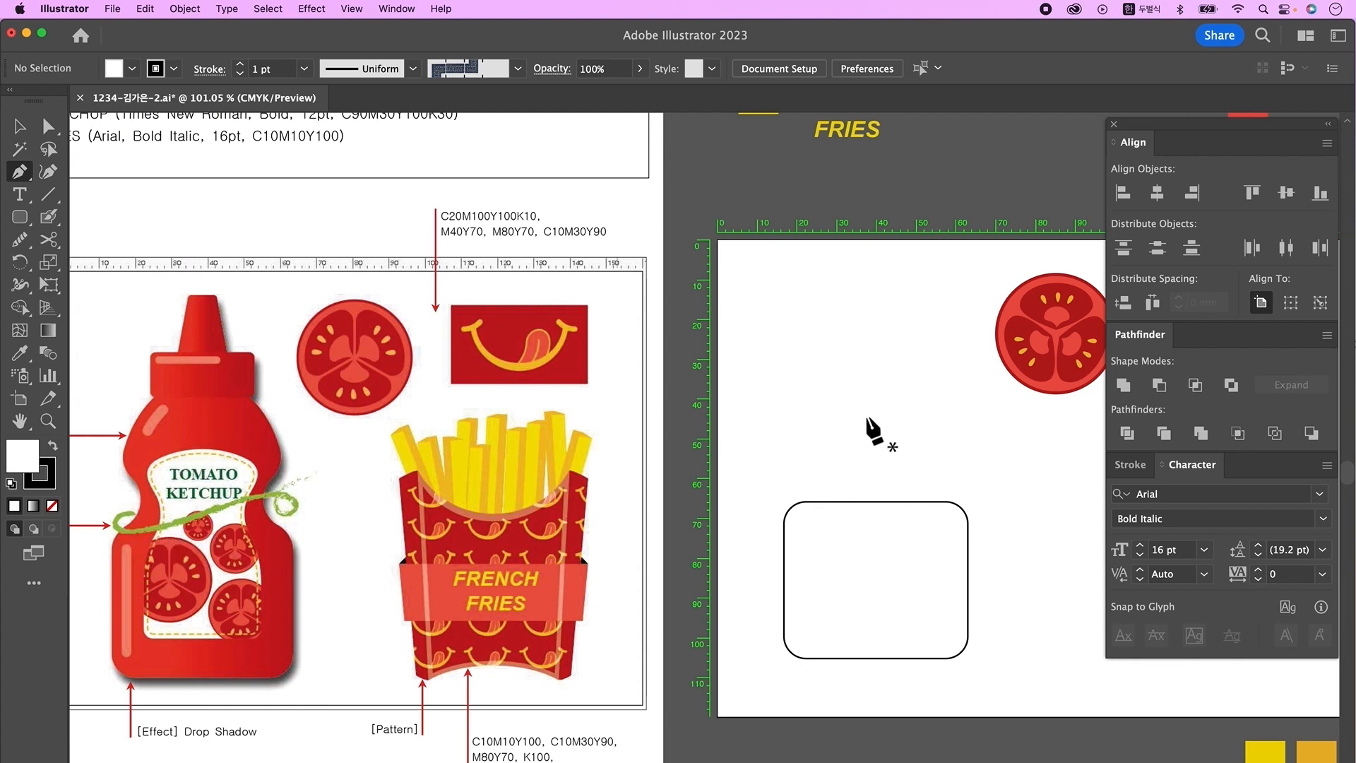
{"action": "left_click", "coordinate": [834, 351]}
{"action": "left_click_drag", "start_coordinate": [786, 426], "coordinate": [791, 583]}
{"action": "left_click", "coordinate": [809, 467]}
{"action": "left_click", "coordinate": [796, 486]}
{"action": "left_click", "coordinate": [785, 536]}
{"action": "left_click", "coordinate": [879, 536]}
{"action": "left_click", "coordinate": [879, 348]}
{"action": "left_click", "coordinate": [835, 351]}
Nudge the half body's shoulder and waist anchors to the right to narrow it, and smooth the corners along its curved edge.
{"action": "left_click", "coordinate": [48, 127]}
{"action": "left_click", "coordinate": [919, 439]}
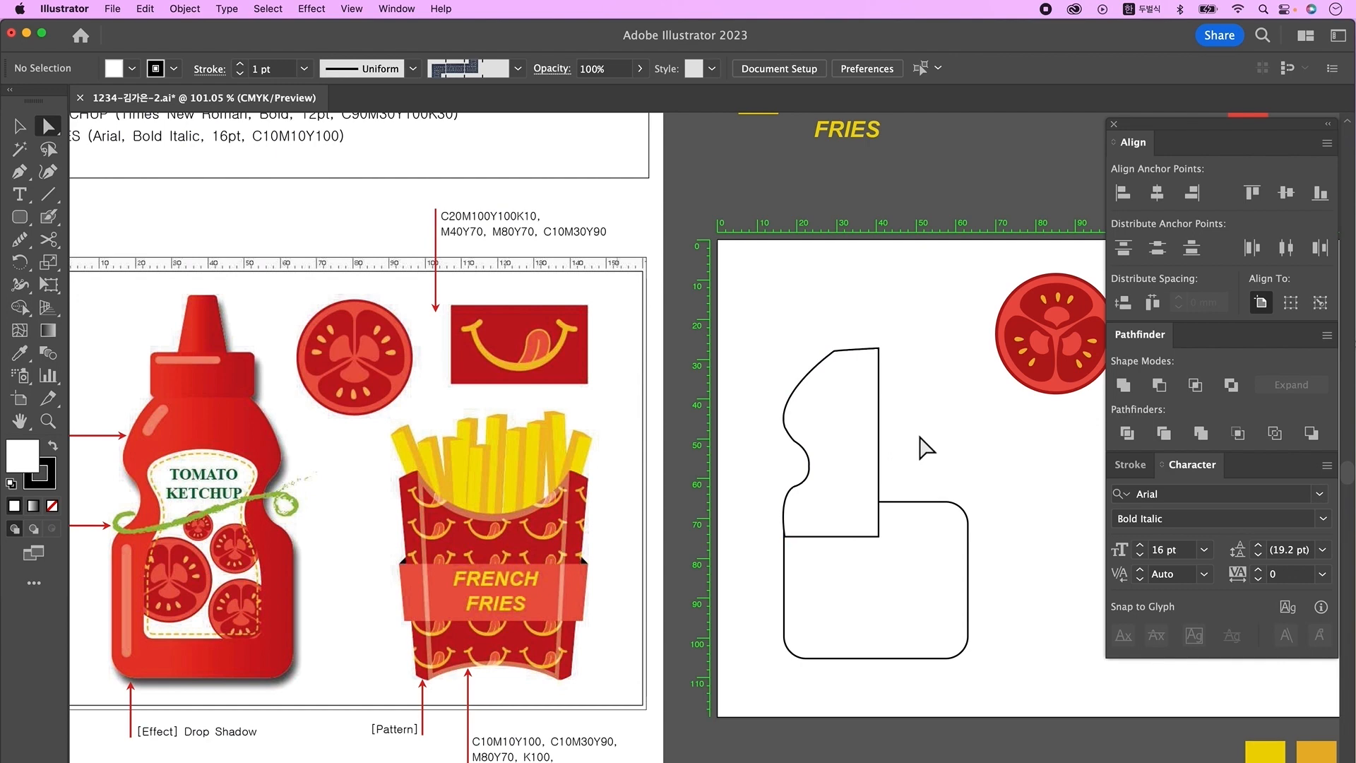
{"action": "left_click_drag", "start_coordinate": [755, 370], "coordinate": [827, 467]}
{"action": "key", "text": "Right"}
{"action": "key", "text": "Right"}
{"action": "key", "text": "Right"}
{"action": "key", "text": "Right"}
{"action": "key", "text": "Right"}
{"action": "key", "text": "Right"}
{"action": "key", "text": "Right"}
{"action": "key", "text": "Right"}
{"action": "key", "text": "Right"}
{"action": "left_click", "coordinate": [934, 470]}
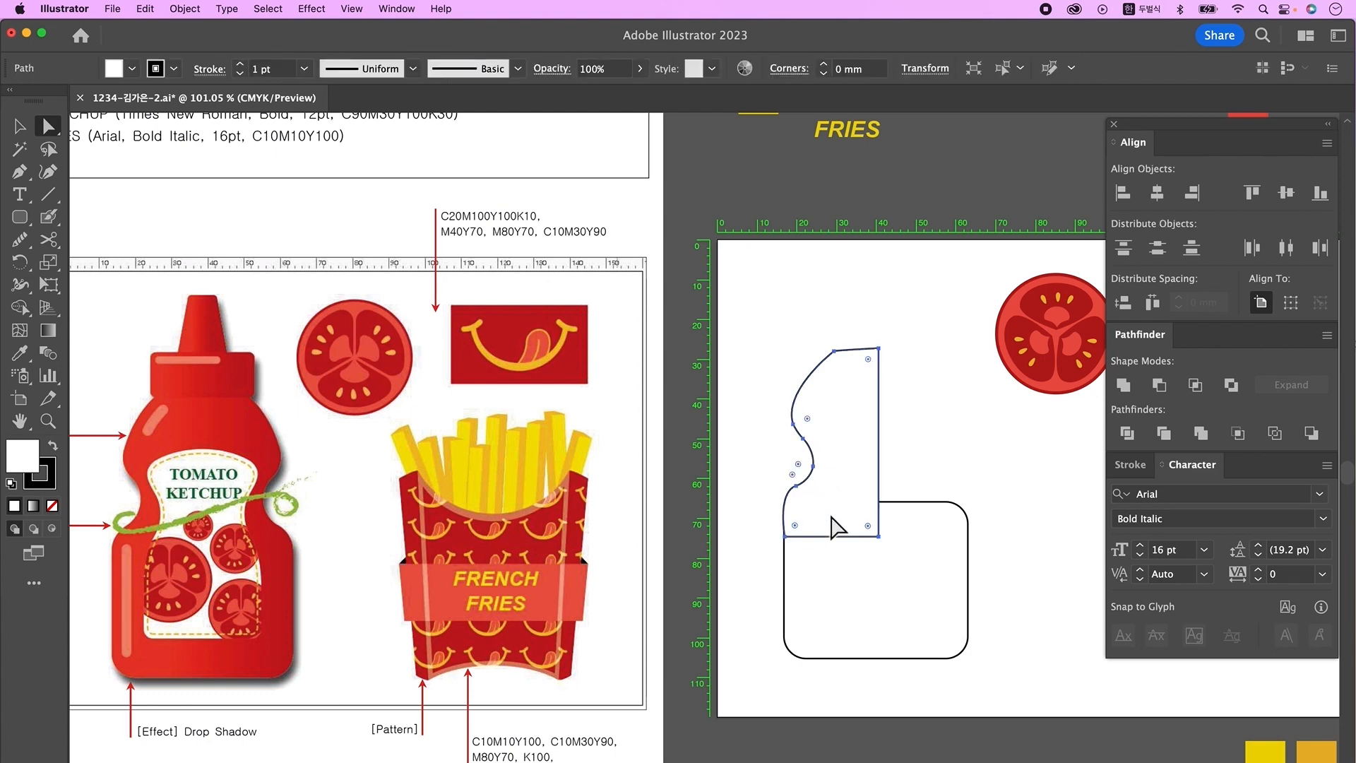
{"action": "left_click", "coordinate": [814, 470]}
{"action": "left_click", "coordinate": [957, 443]}
Create a mirrored copy of the half bottle body reflected across the vertical axis.
{"action": "left_click_drag", "start_coordinate": [20, 262], "coordinate": [131, 300]}
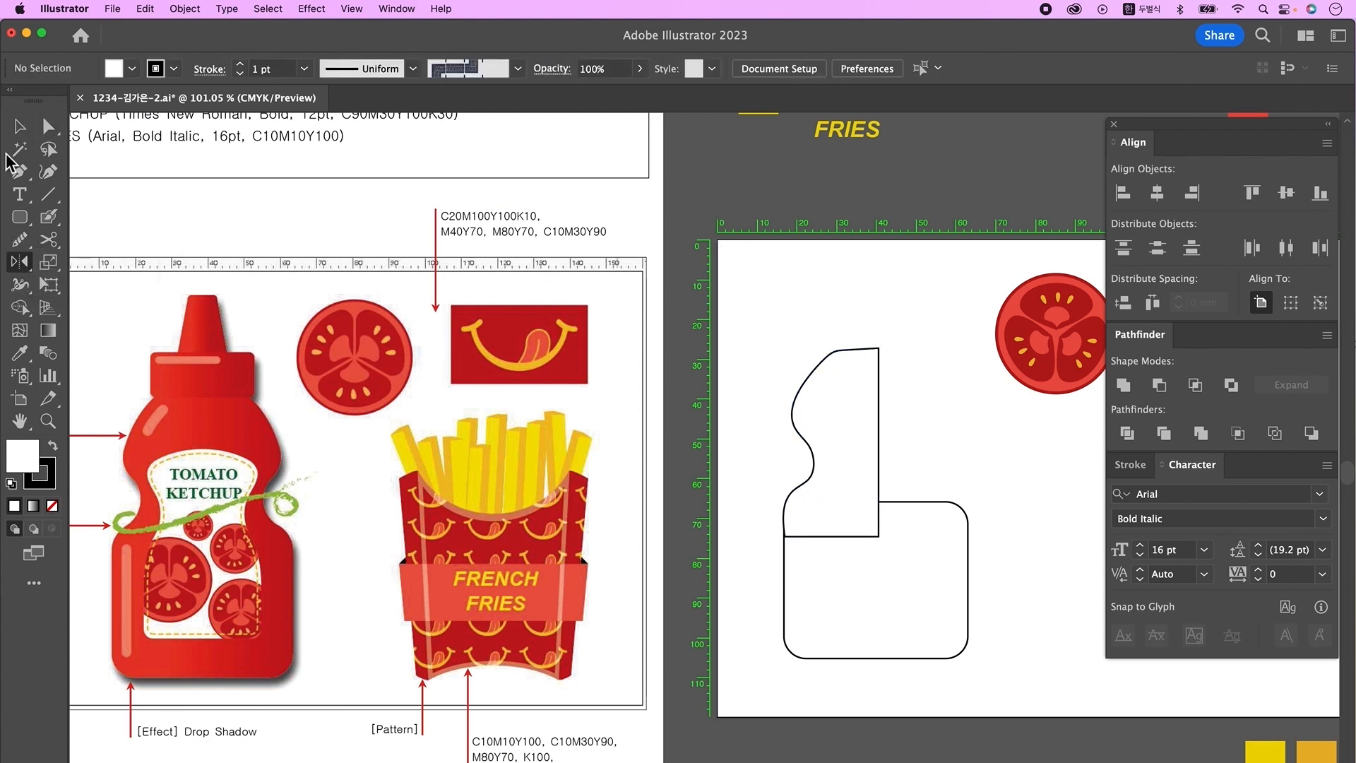
{"action": "left_click", "coordinate": [863, 514]}
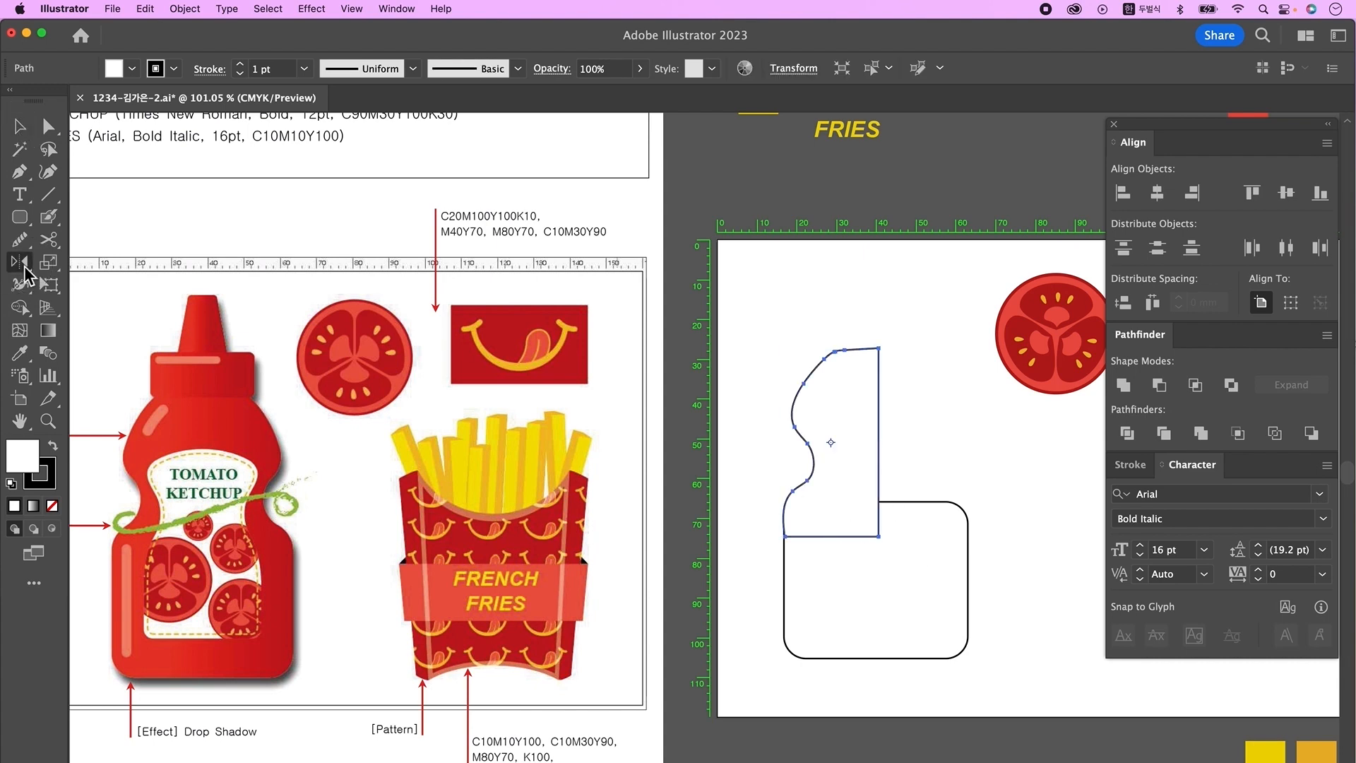
{"action": "double_click", "coordinate": [21, 264]}
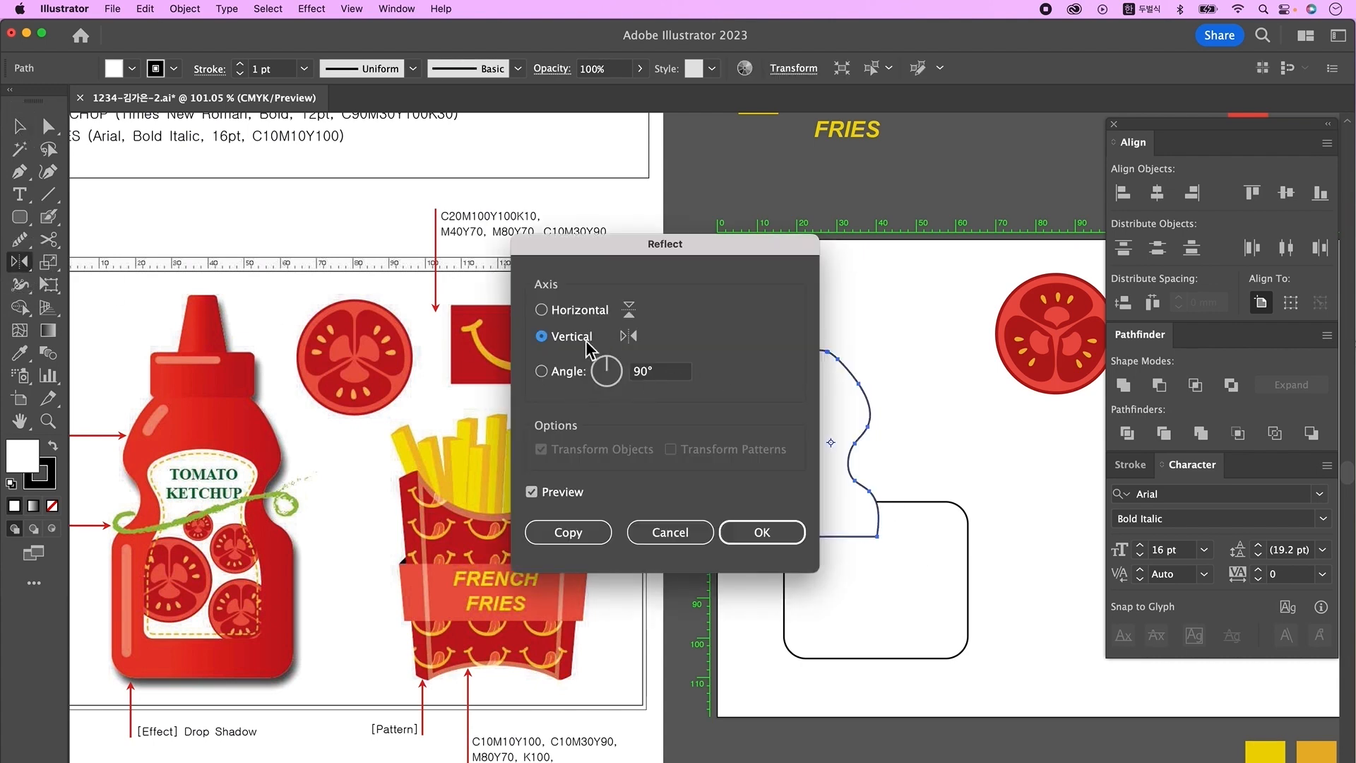
{"action": "left_click", "coordinate": [592, 537]}
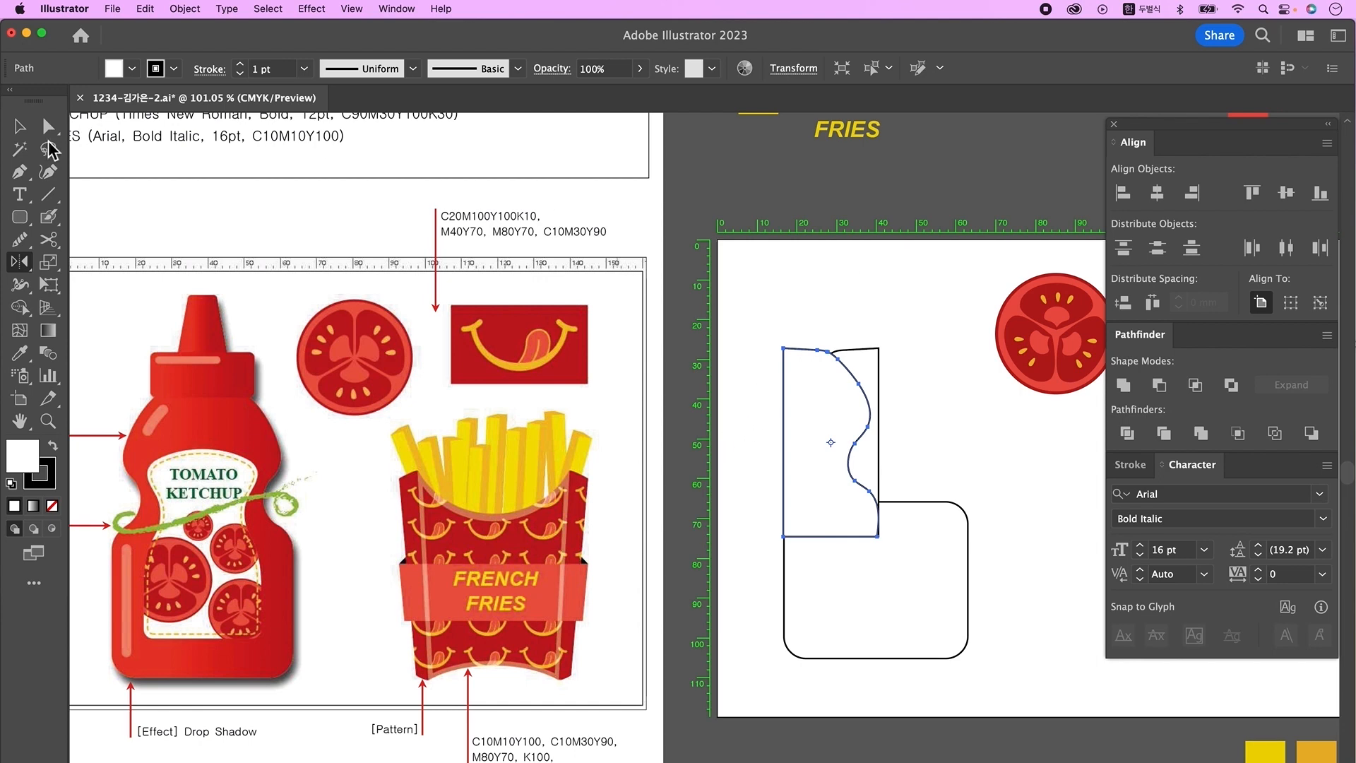
Align the mirrored body half to the right edge of the rounded rectangle base.
{"action": "left_click", "coordinate": [20, 125]}
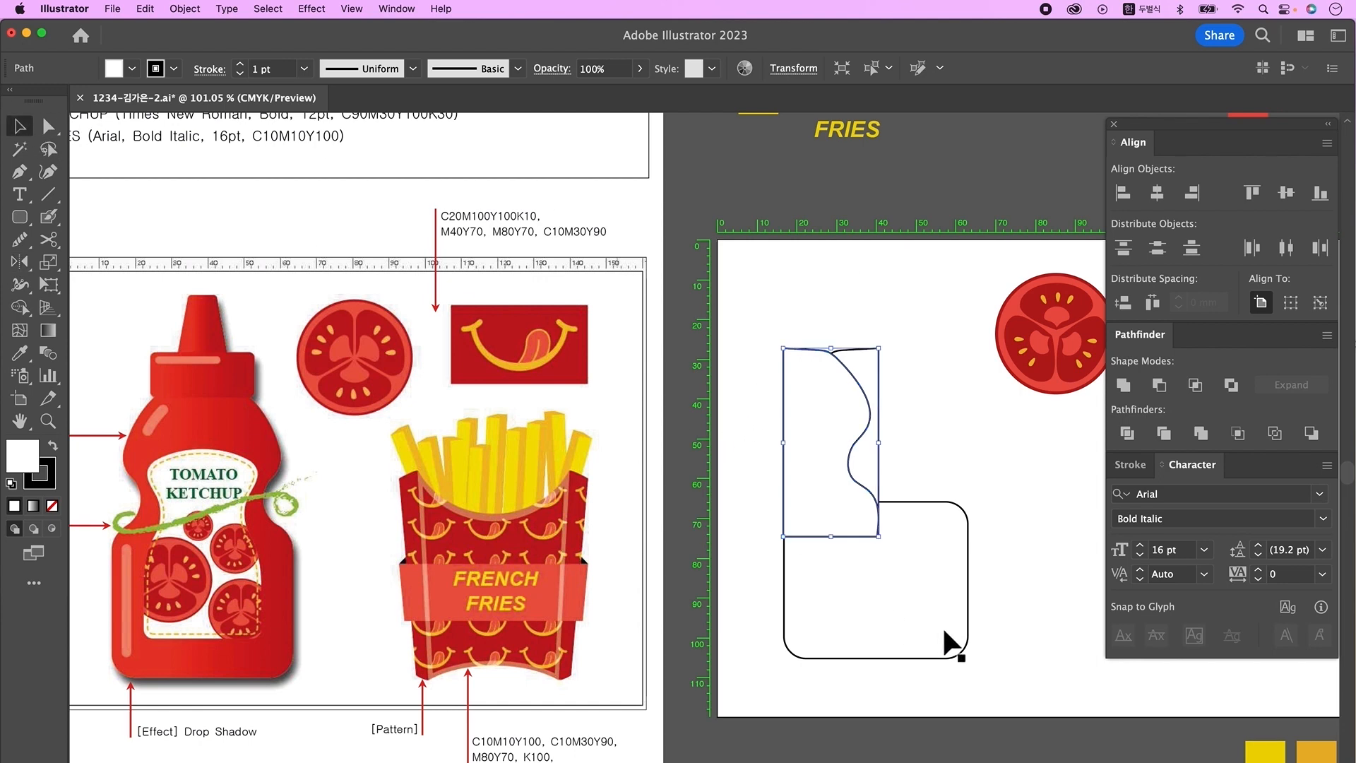
{"action": "left_click", "coordinate": [949, 605], "text": "shift"}
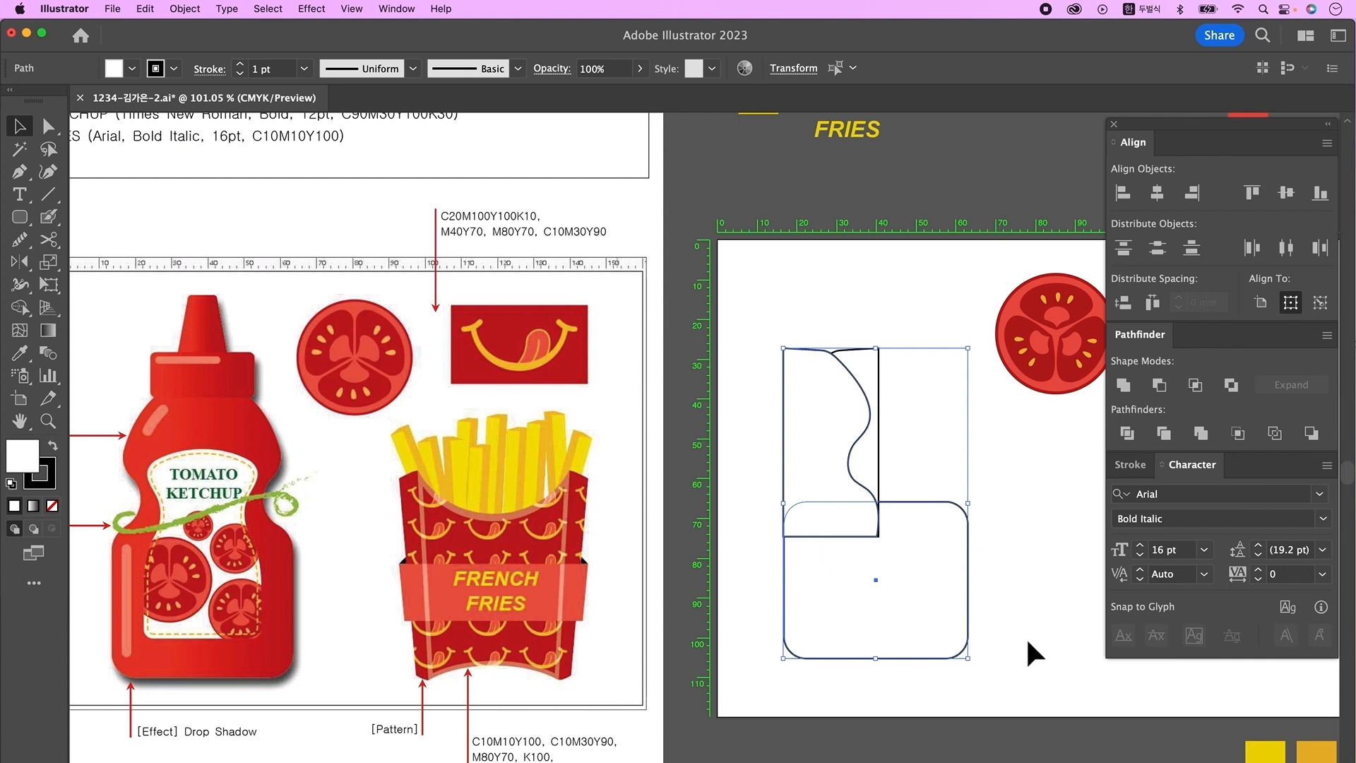
{"action": "left_click", "coordinate": [1194, 194]}
{"action": "left_click", "coordinate": [1032, 582]}
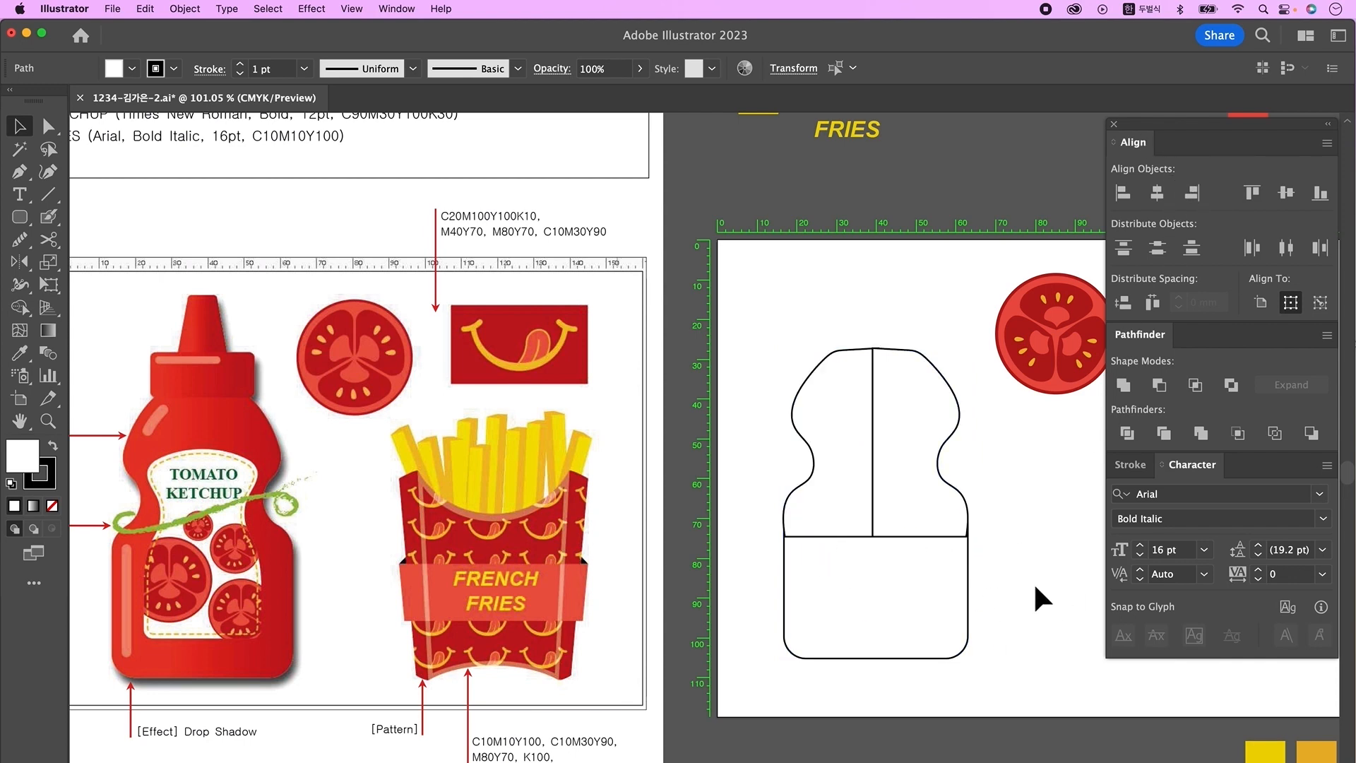
Unite the two body halves and the rounded rectangle base into a single bottle body outline.
{"action": "left_click_drag", "start_coordinate": [779, 322], "coordinate": [962, 584]}
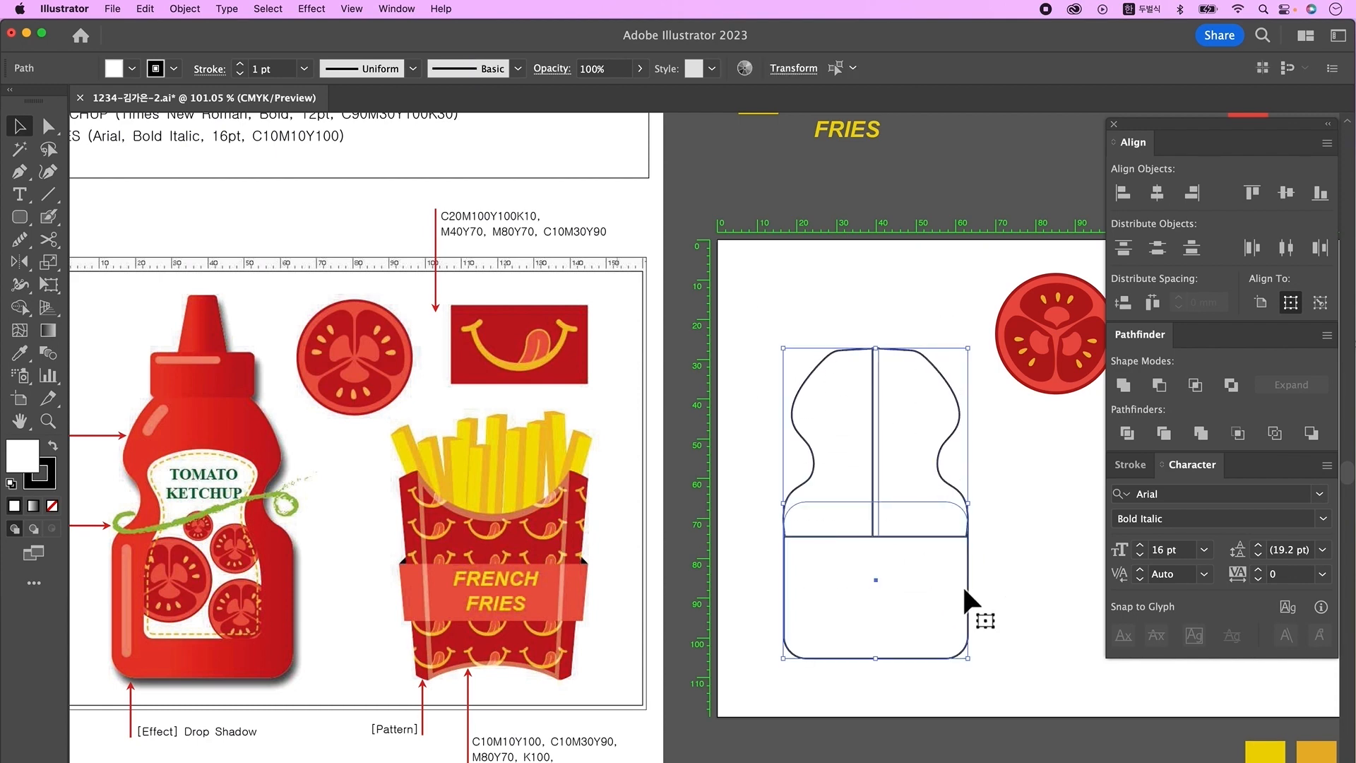
{"action": "left_click", "coordinate": [1129, 391]}
{"action": "left_click", "coordinate": [989, 545]}
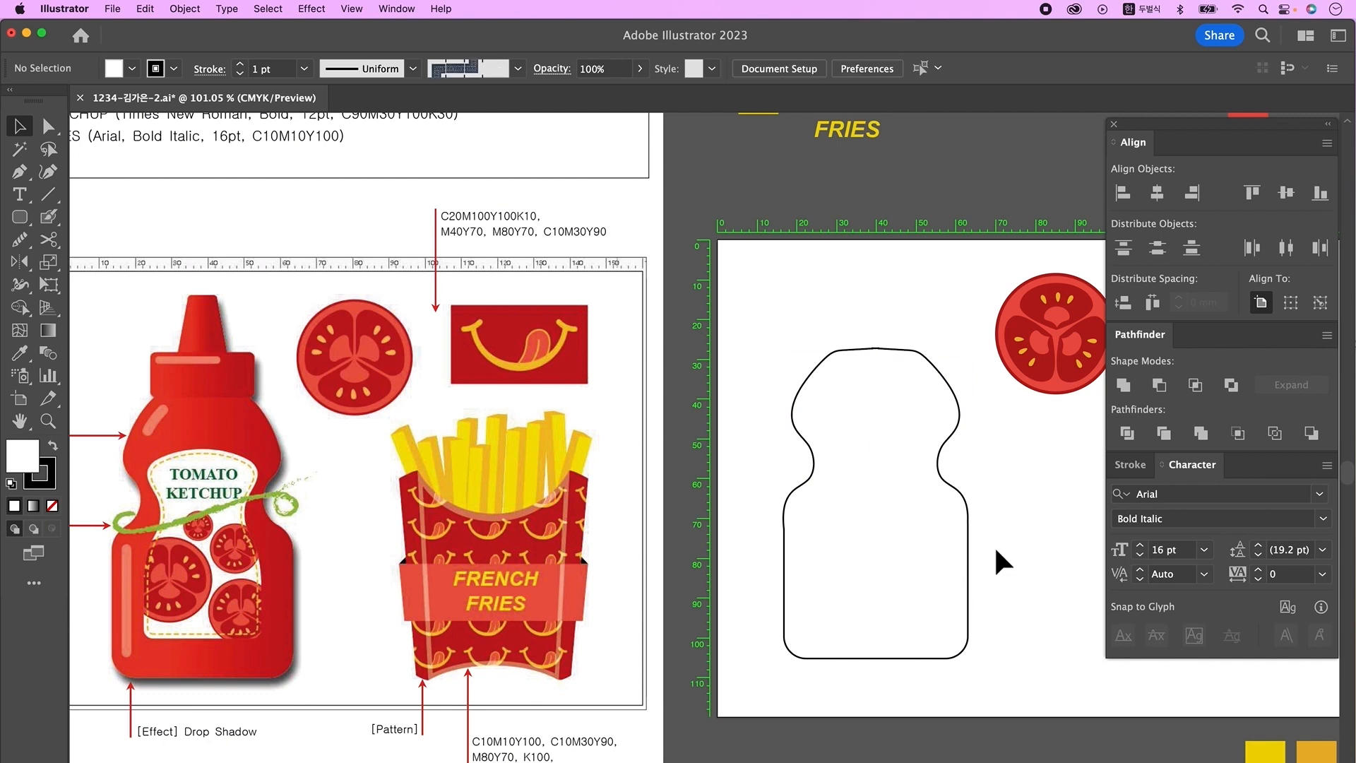
Draw a rounded rectangle about 27 x 11 mm with minimal corner rounding over the bottle's neck for the cap.
{"action": "left_click", "coordinate": [20, 216]}
{"action": "left_click_drag", "start_coordinate": [831, 326], "coordinate": [940, 371]}
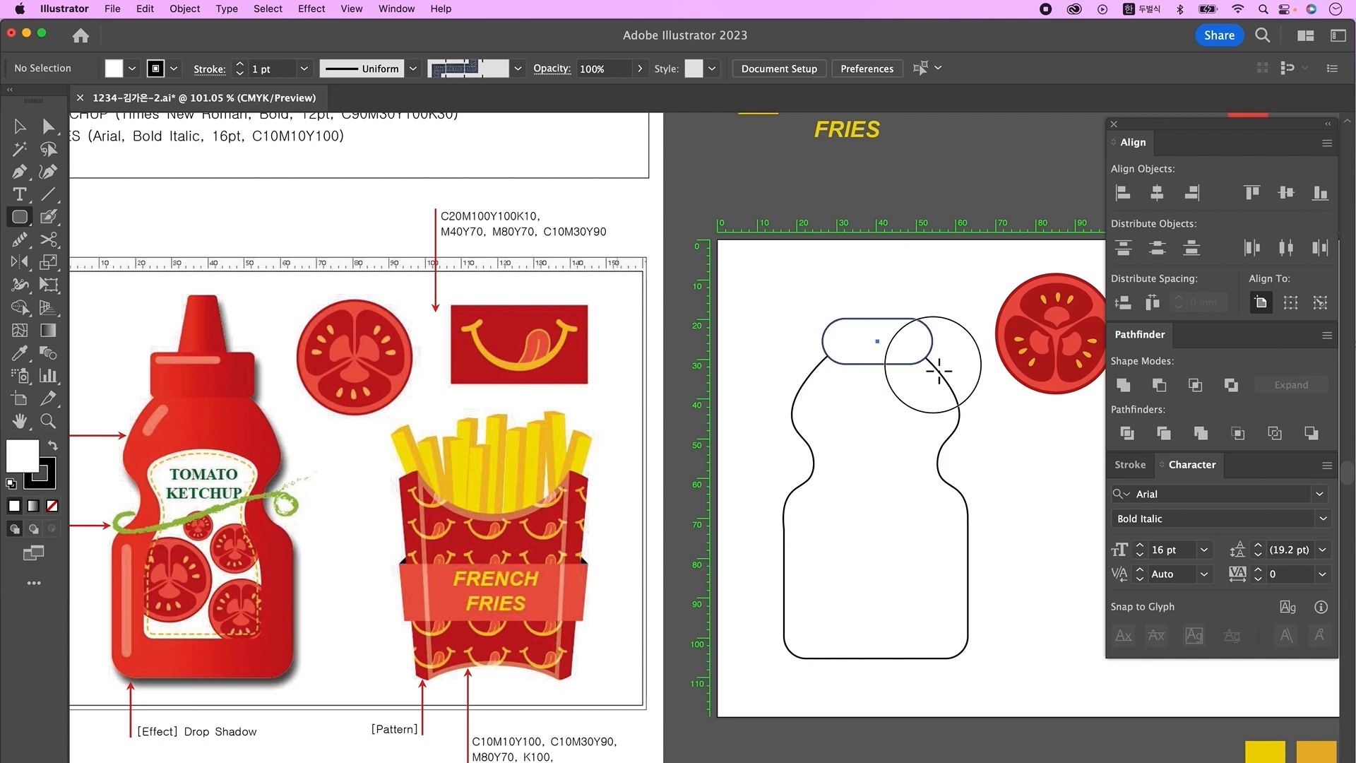
{"action": "left_click_drag", "start_coordinate": [940, 371], "coordinate": [928, 363]}
{"action": "key", "text": "Left"}
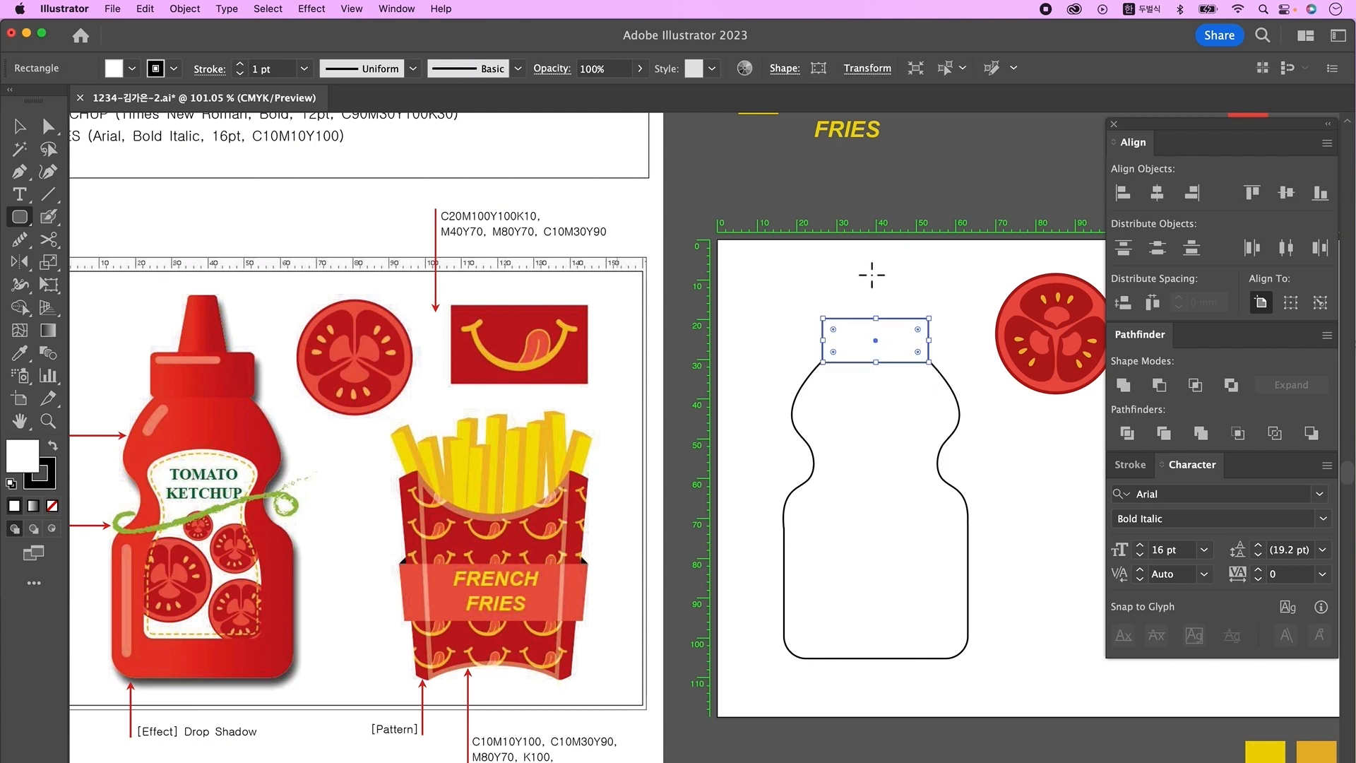
Draw a rounded rectangle about 8 x 12 mm above the cap and spread its lower corners outward to form a tapered nozzle.
{"action": "mouse_move", "coordinate": [862, 264]}
{"action": "left_mouse_down"}
{"action": "mouse_move", "coordinate": [900, 313]}
{"action": "mouse_move", "coordinate": [871, 322]}
{"action": "left_mouse_up"}
{"action": "left_click", "coordinate": [60, 129]}
{"action": "left_click", "coordinate": [852, 304]}
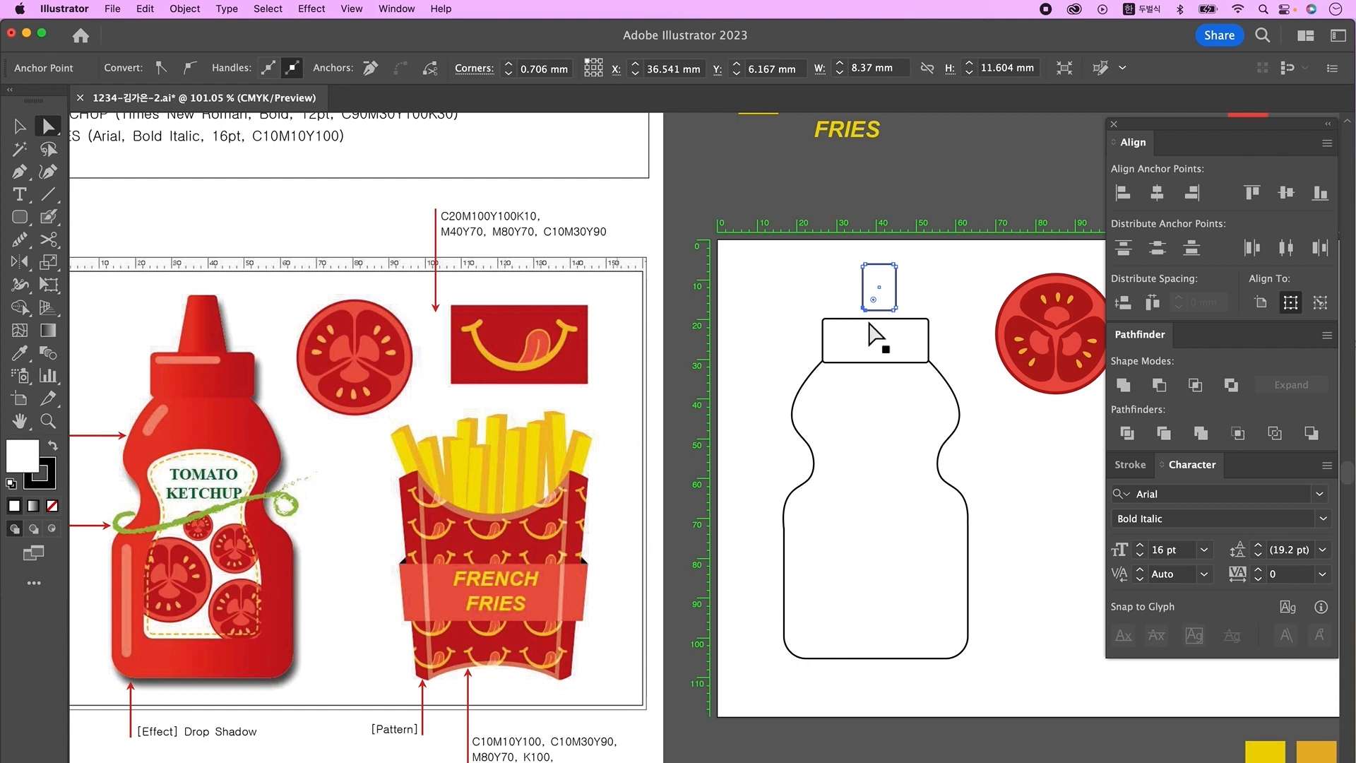
{"action": "key", "text": "Left"}
{"action": "key", "text": "Left"}
{"action": "key", "text": "Left"}
{"action": "key", "text": "Left"}
{"action": "key", "text": "Left"}
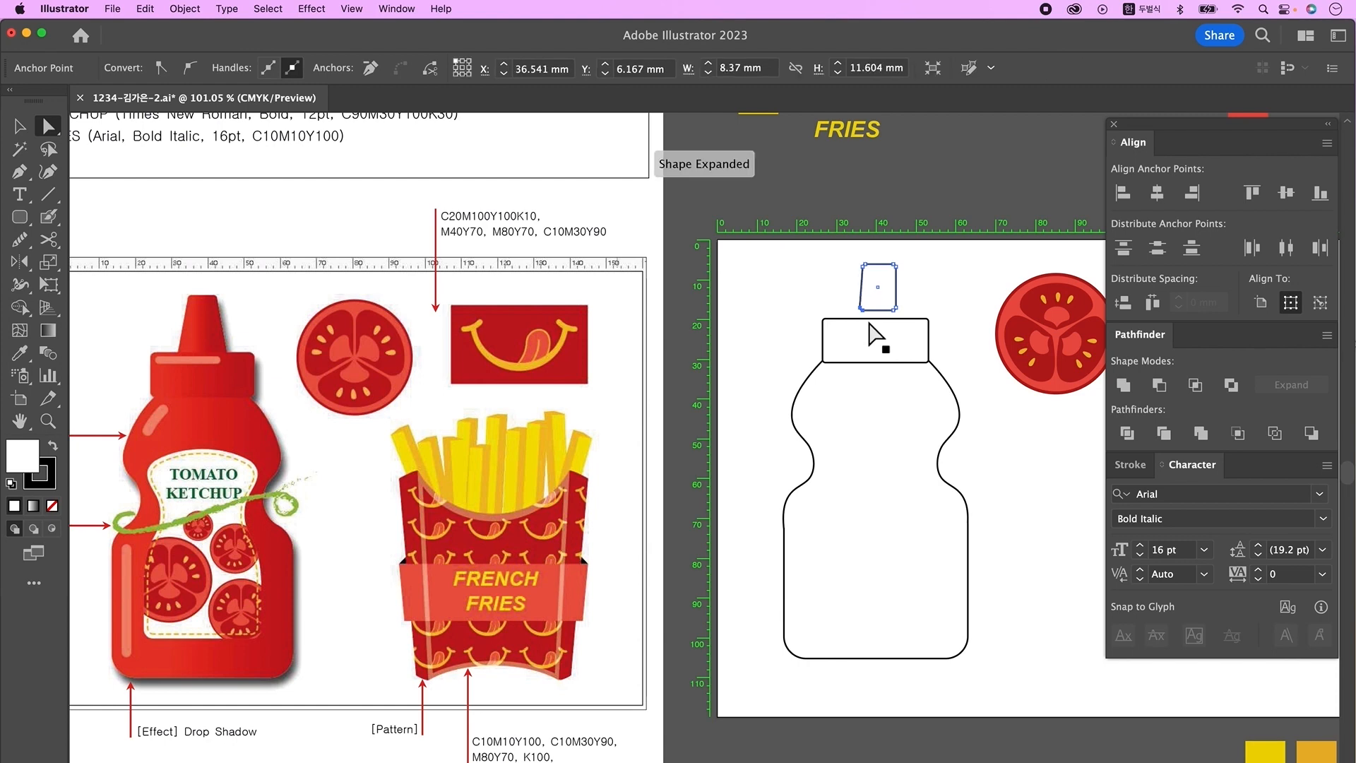
{"action": "scroll", "coordinate": [1028, 346], "scroll_direction": "right", "scroll_amount": 1}
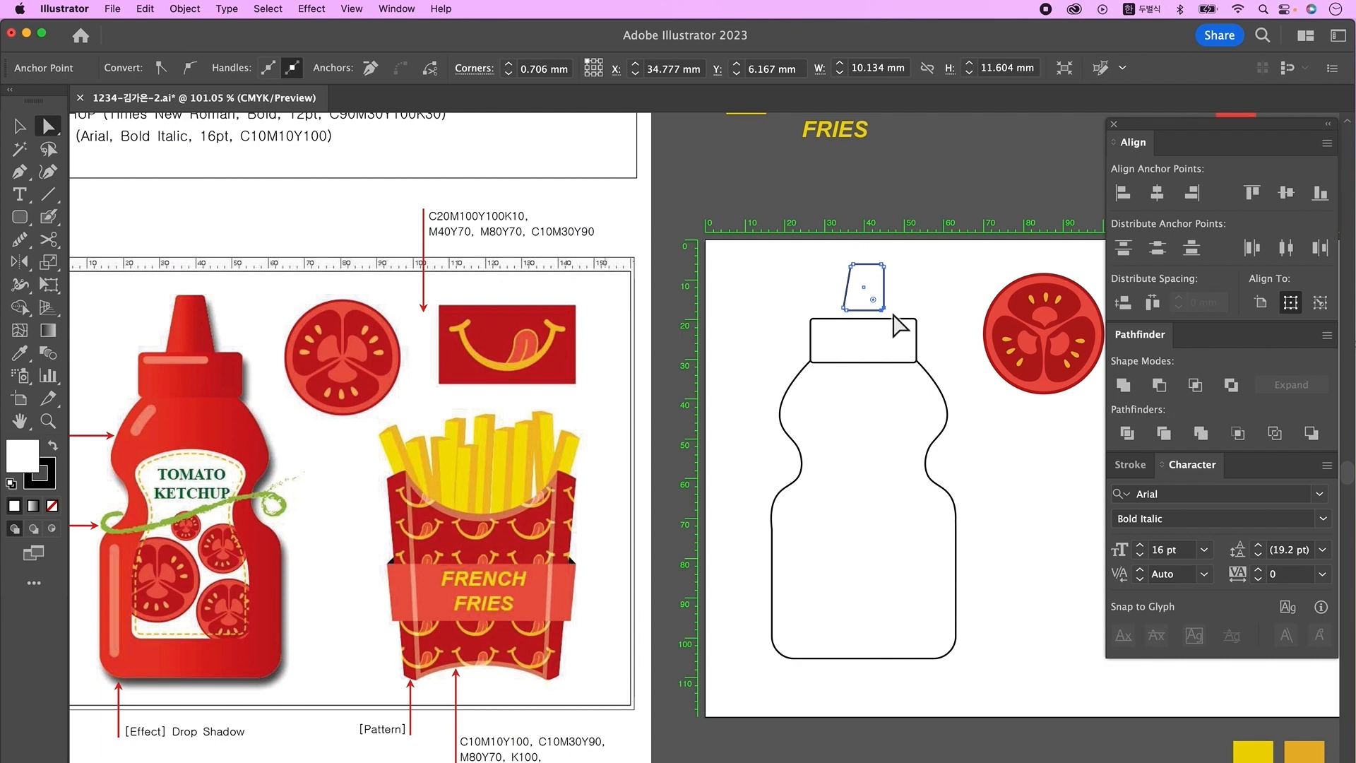
{"action": "key", "text": "Right"}
{"action": "key", "text": "Right"}
{"action": "key", "text": "Right"}
{"action": "key", "text": "Right"}
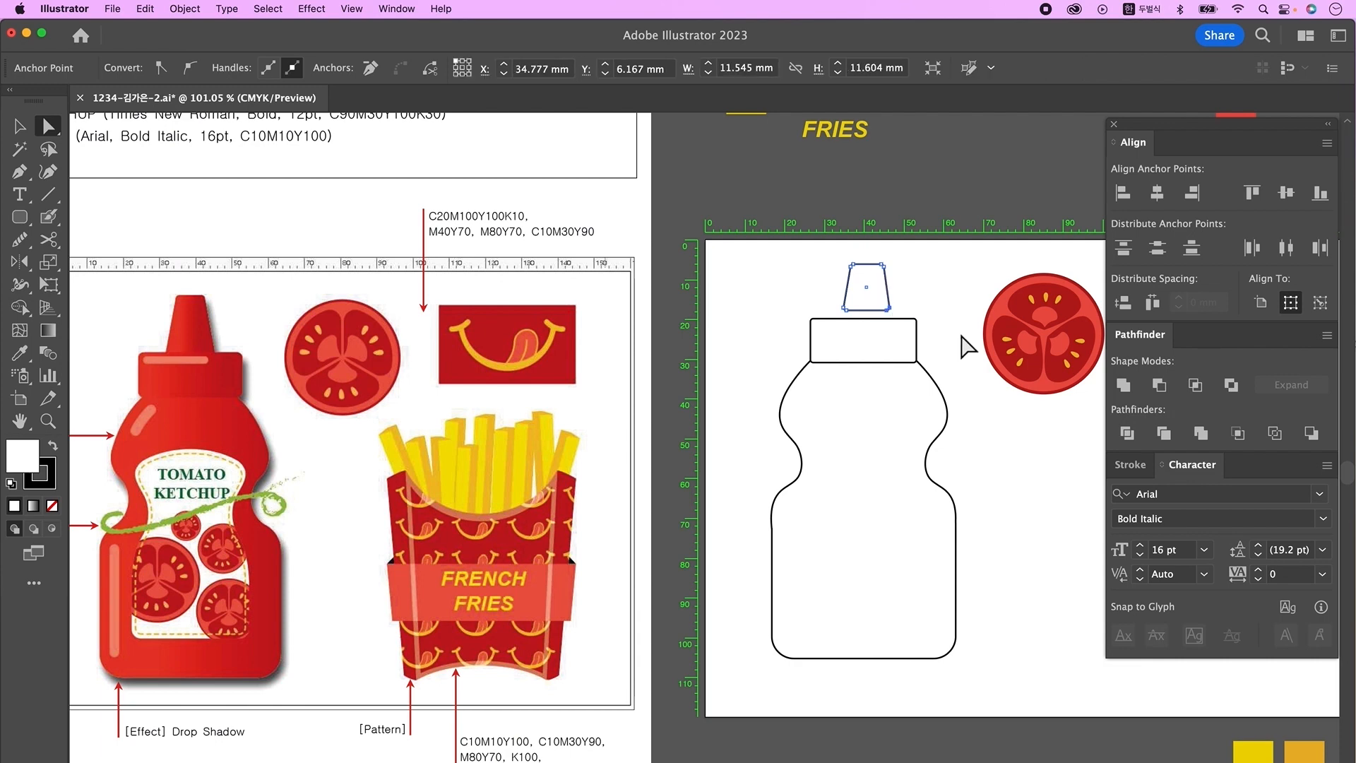
Move the nozzle onto the cap and center the nozzle, cap and bottle body horizontally on each other.
{"action": "key", "text": "v"}
{"action": "left_click_drag", "start_coordinate": [866, 310], "coordinate": [870, 353]}
{"action": "left_click_drag", "start_coordinate": [899, 473], "coordinate": [905, 472]}
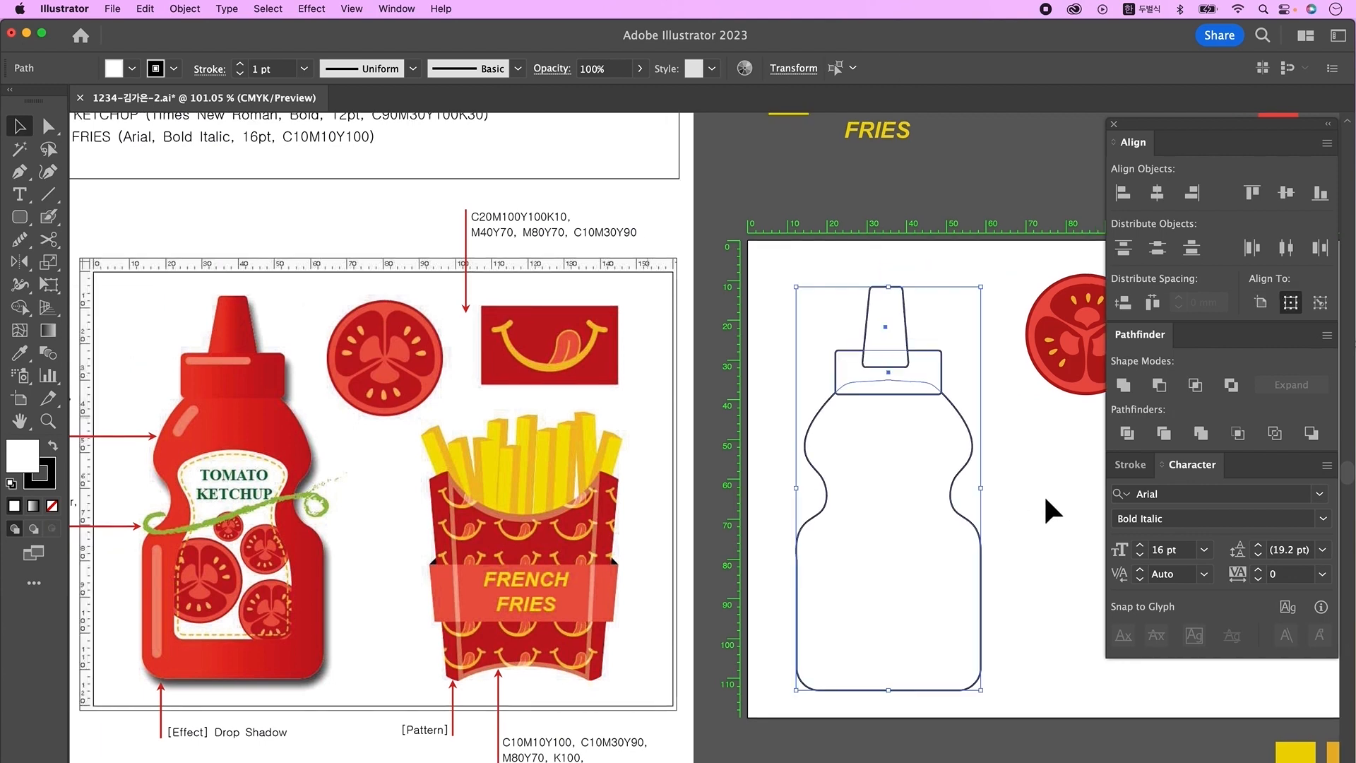
{"action": "left_click", "coordinate": [1158, 195]}
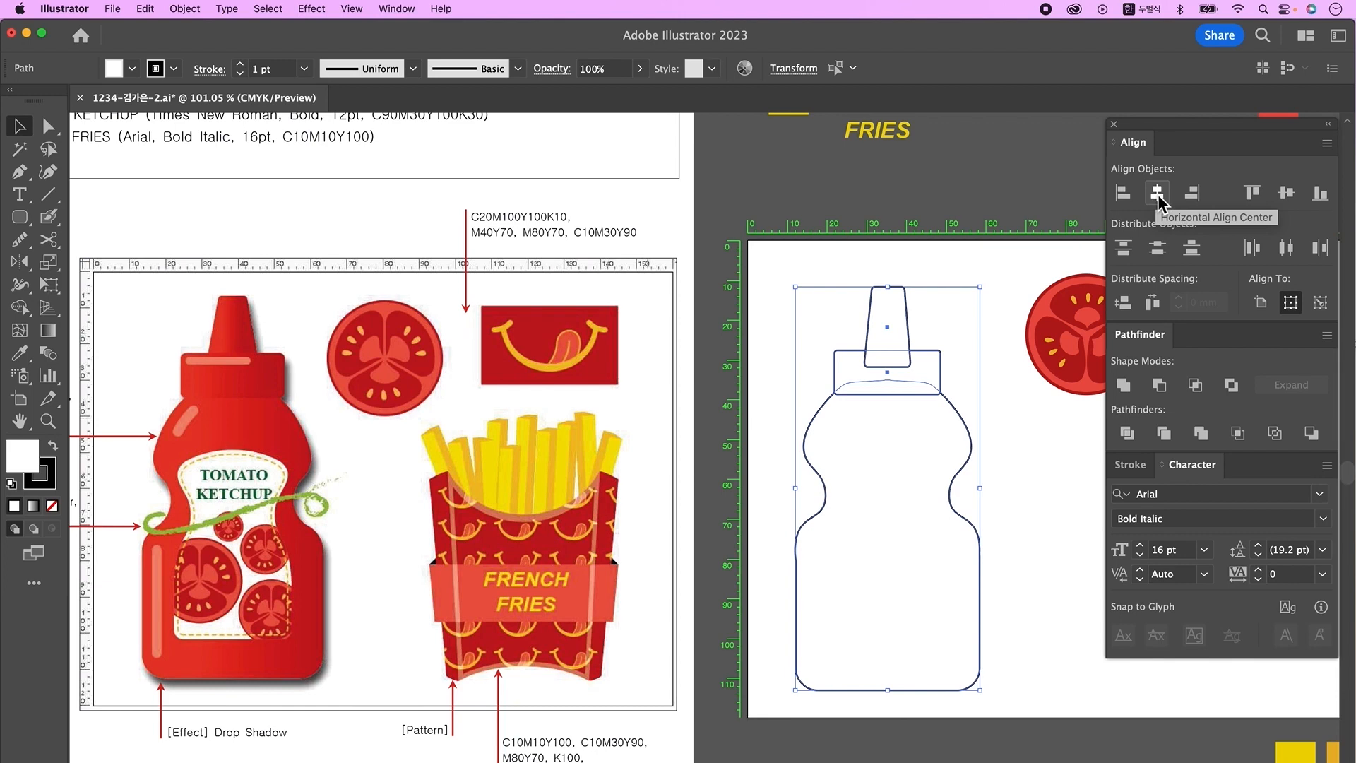
Send the nozzle behind the cap and fill all the bottle parts with the red gradient from the swatch beside the artboard.
{"action": "left_click", "coordinate": [904, 334]}
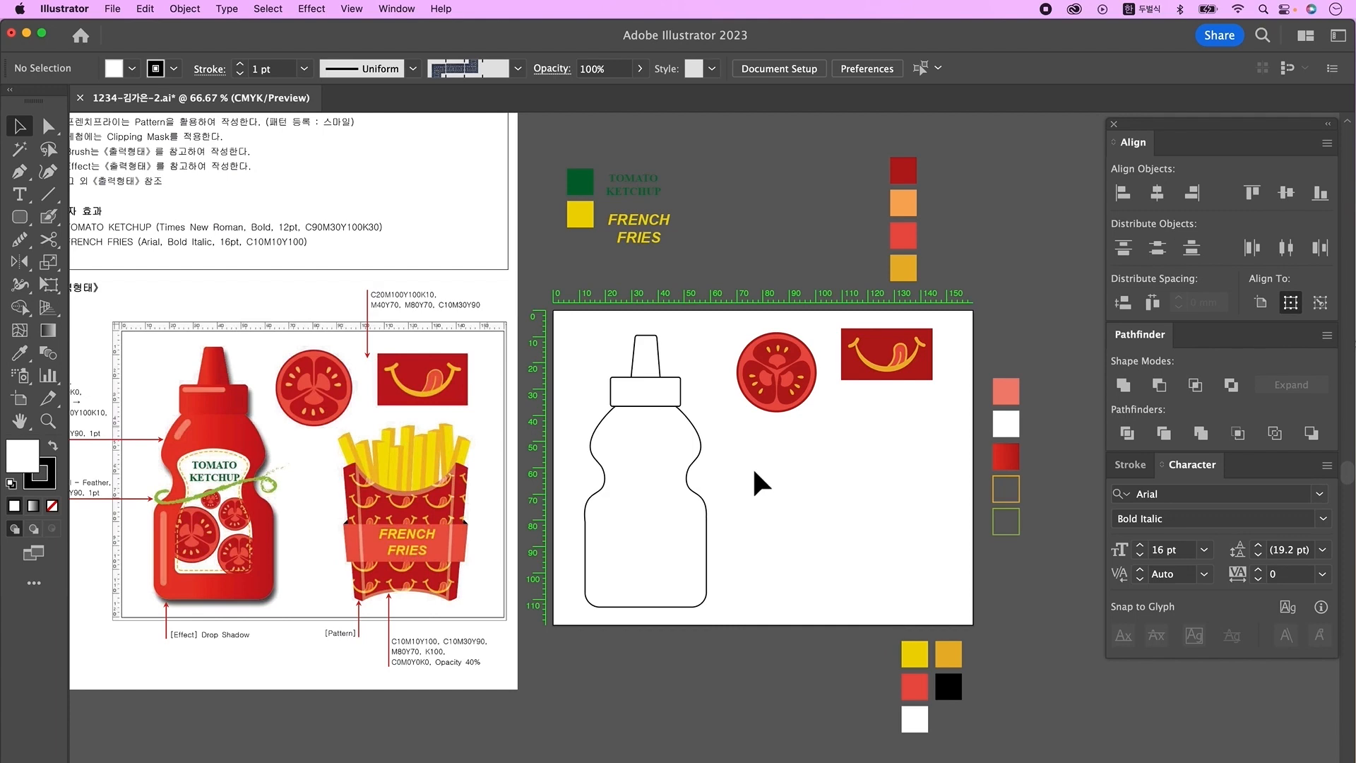
{"action": "left_click_drag", "start_coordinate": [671, 306], "coordinate": [627, 333]}
{"action": "left_click", "coordinate": [1006, 457]}
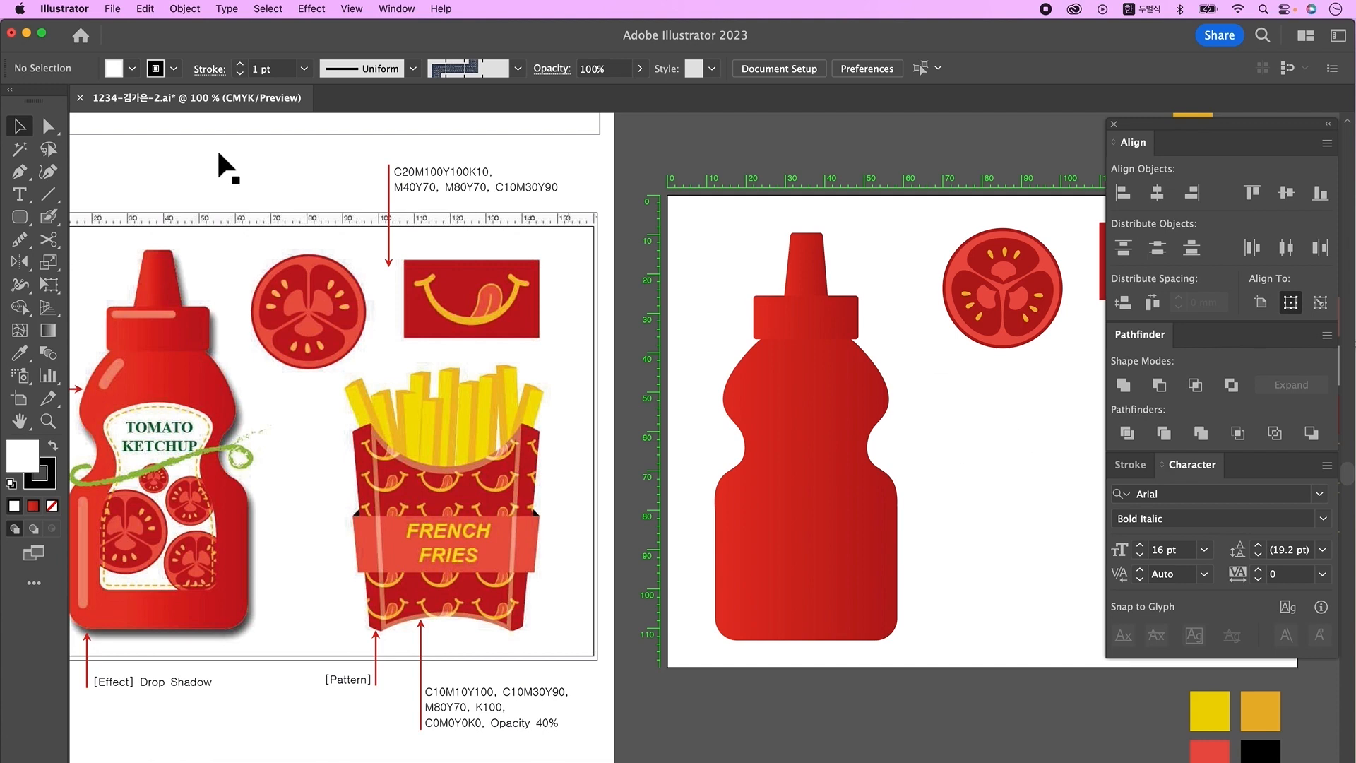
Draw a white ellipse about 27 x 14 mm on the bottle's upper body and a rounded rectangle about 30 x 27 mm on its base.
{"action": "left_click", "coordinate": [19, 217]}
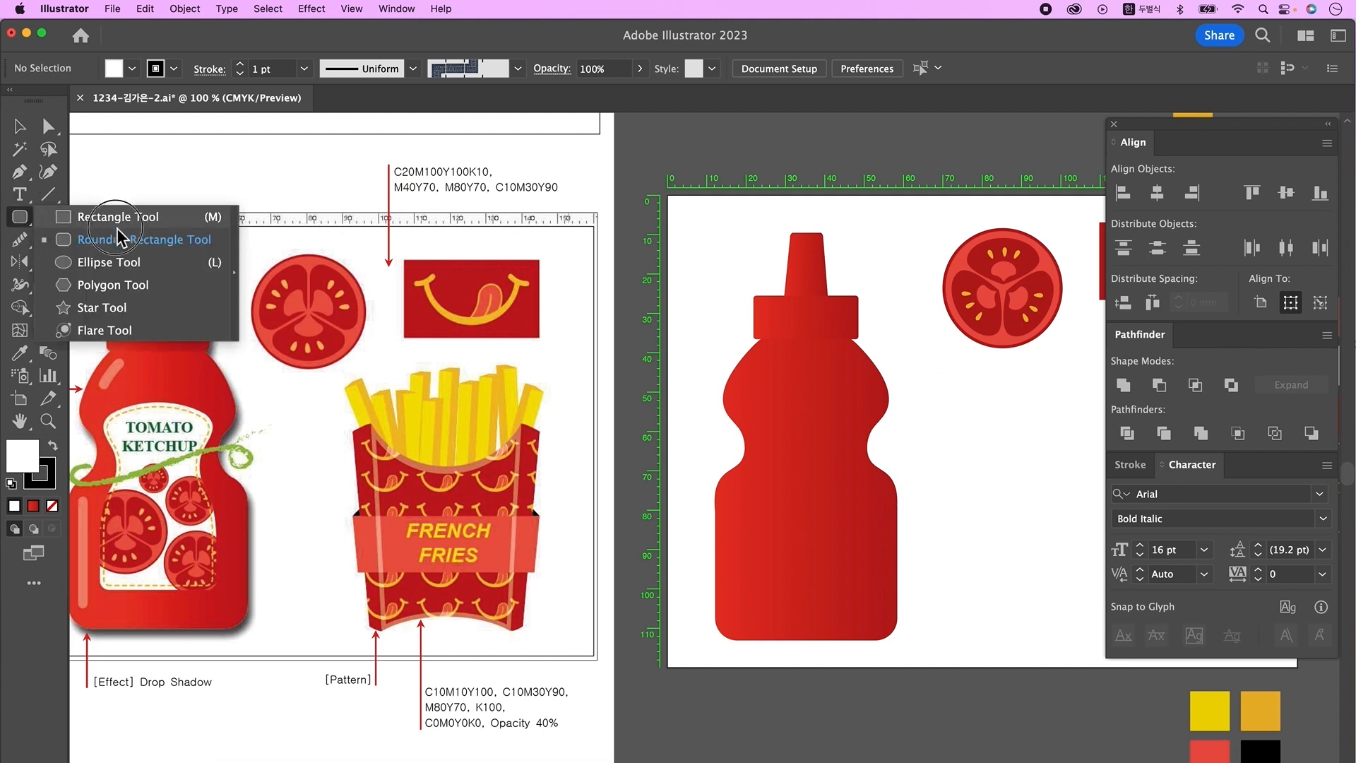
{"action": "left_click", "coordinate": [111, 259]}
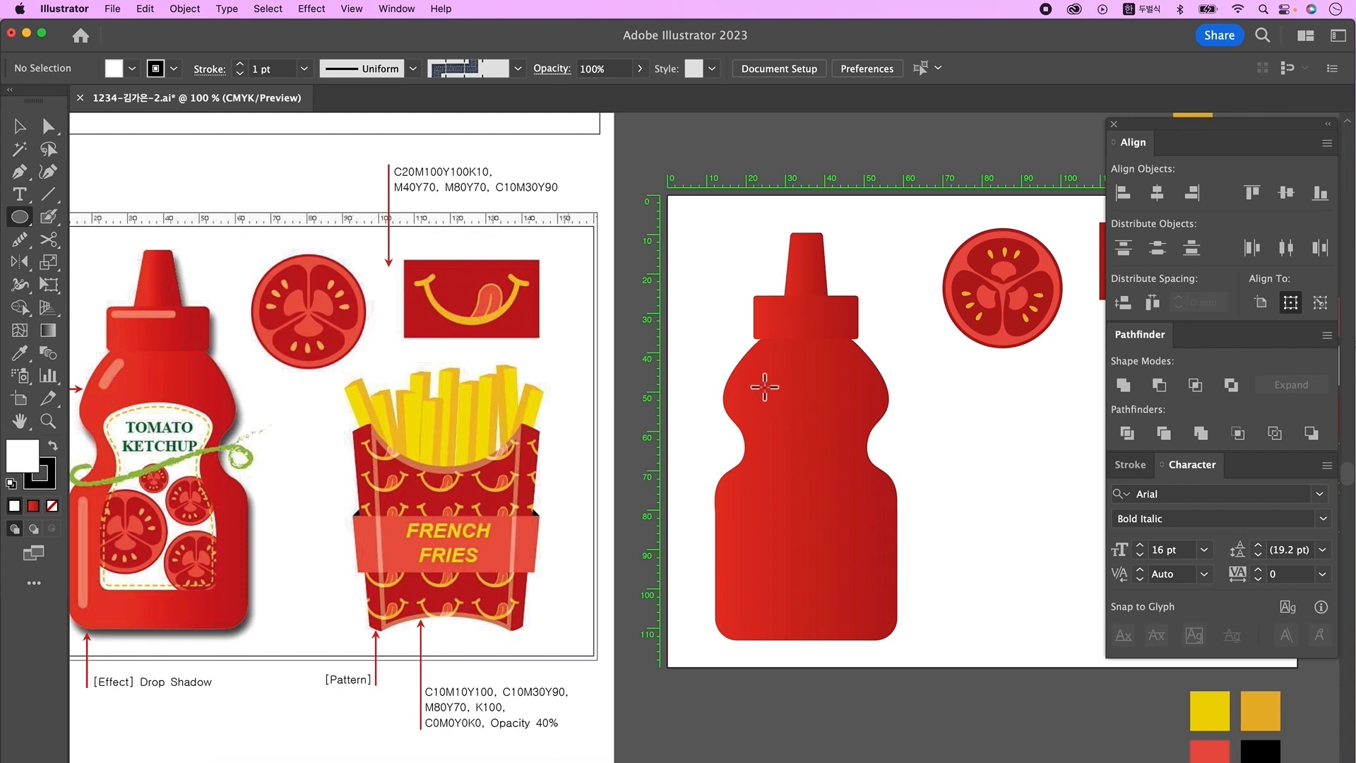
{"action": "left_click_drag", "start_coordinate": [754, 388], "coordinate": [861, 441]}
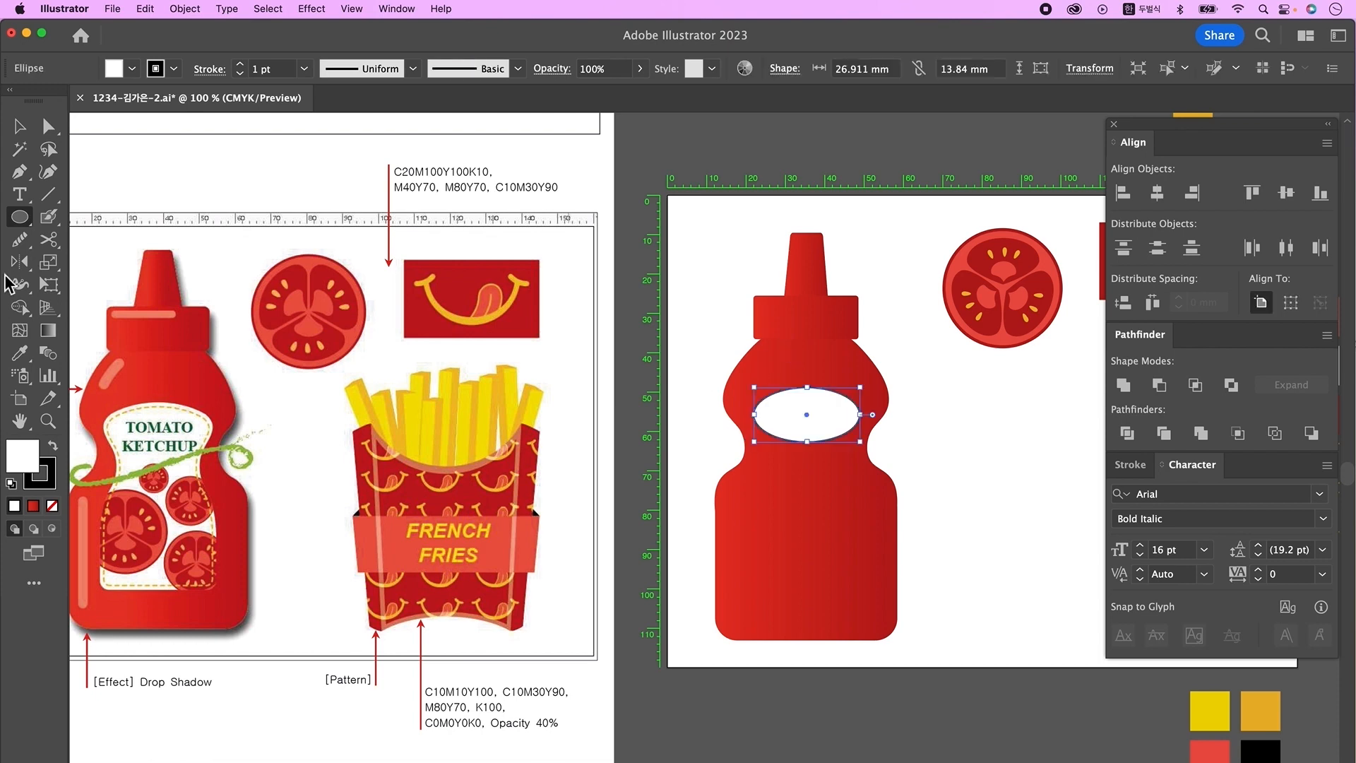
{"action": "left_click", "coordinate": [19, 219]}
{"action": "left_click", "coordinate": [124, 238]}
{"action": "left_click_drag", "start_coordinate": [760, 492], "coordinate": [878, 599]}
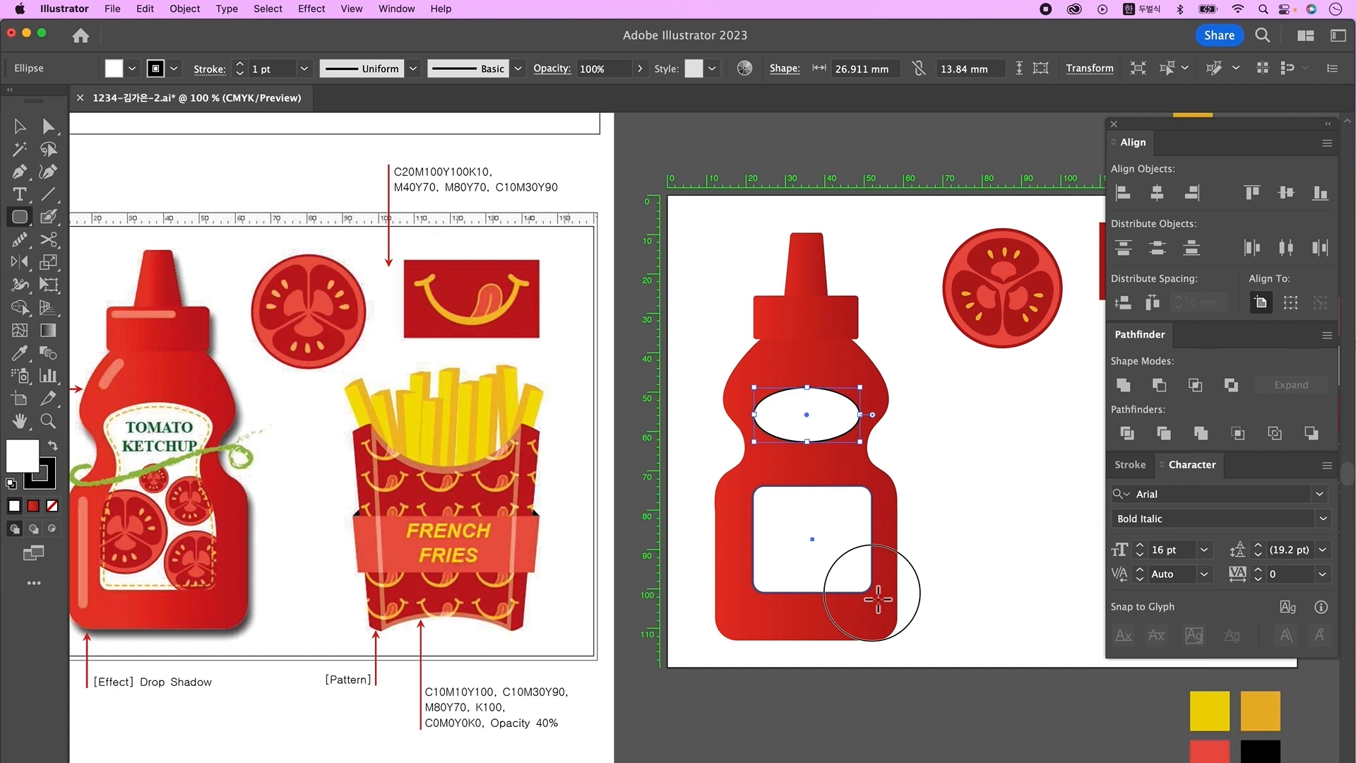
Center the label's ellipse and rounded rectangle horizontally on each other, and enlarge the ellipse to about 29 x 15 mm.
{"action": "key", "text": "v"}
{"action": "left_click", "coordinate": [820, 434], "text": "shift"}
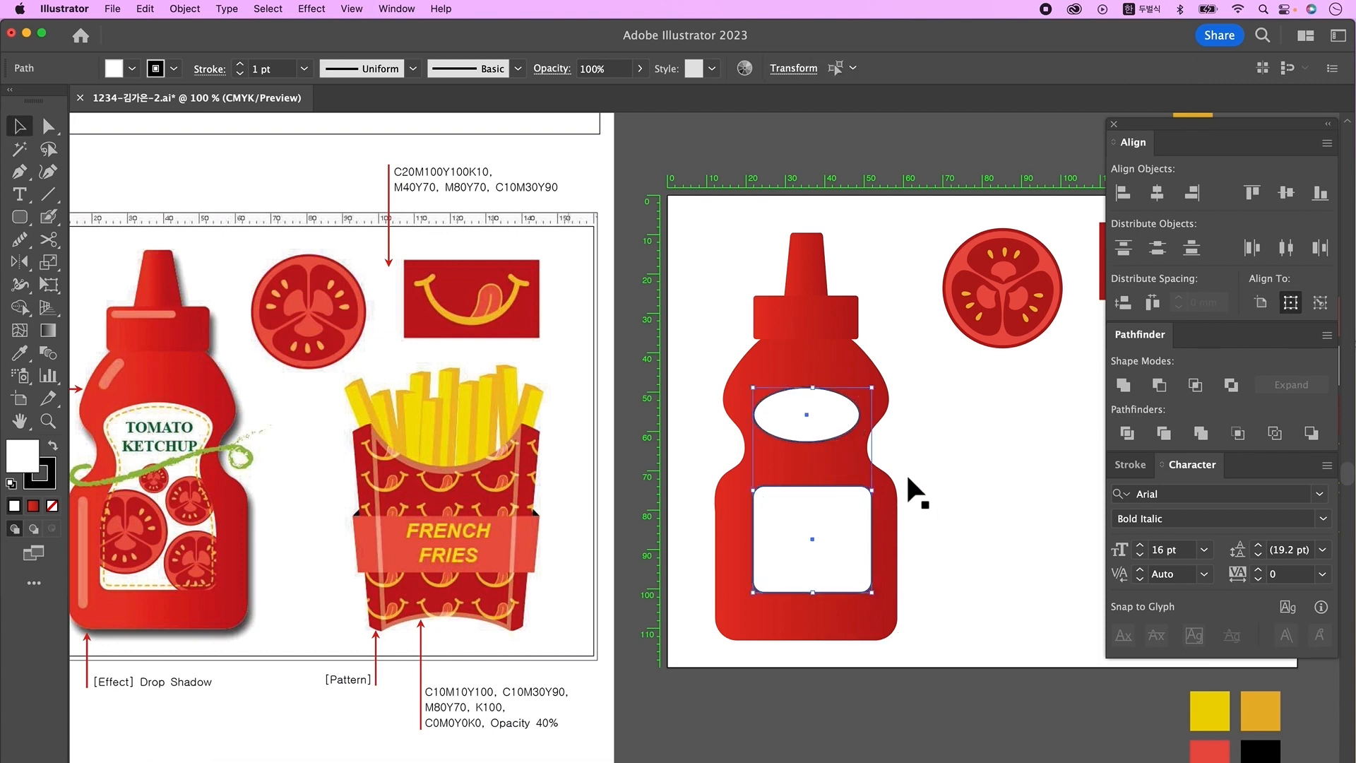
{"action": "left_click", "coordinate": [1158, 194]}
{"action": "left_click", "coordinate": [806, 511]}
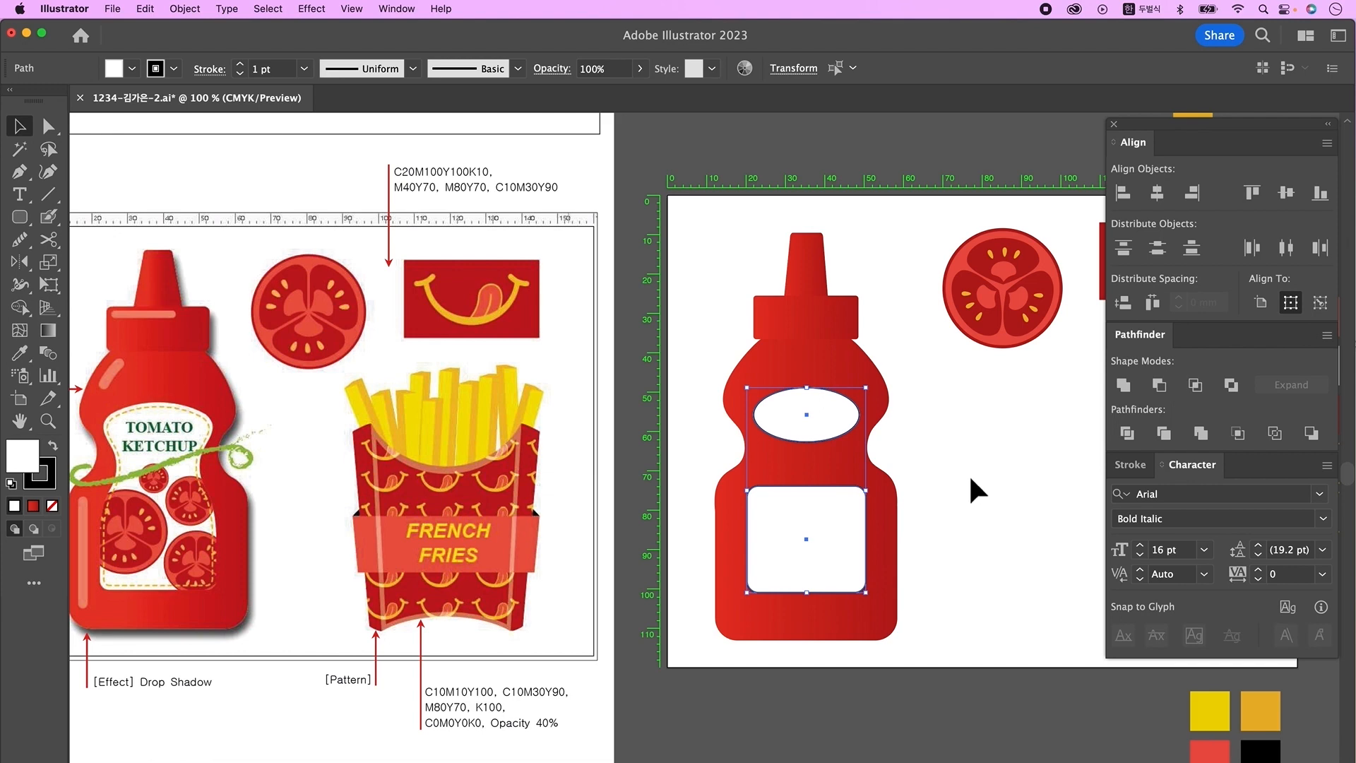
{"action": "left_click", "coordinate": [796, 396]}
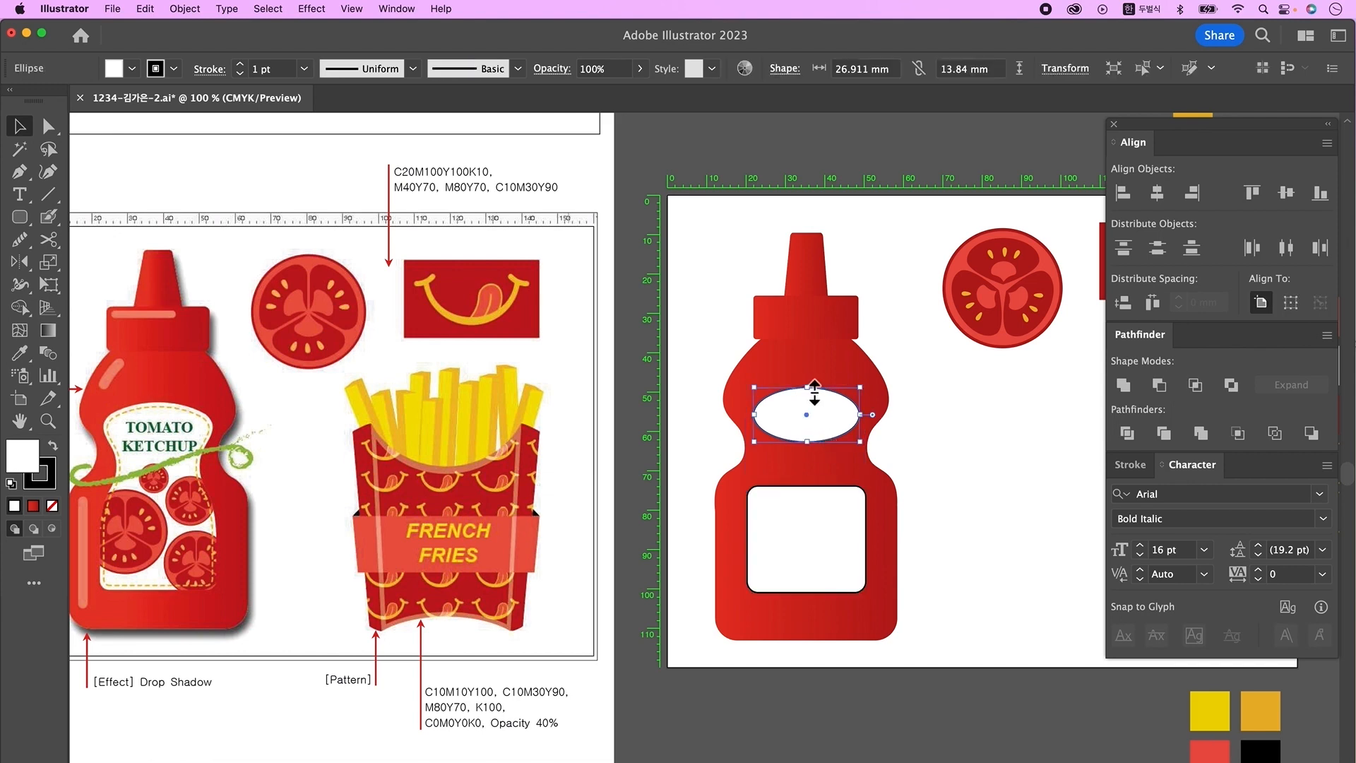
{"action": "left_click", "coordinate": [240, 156]}
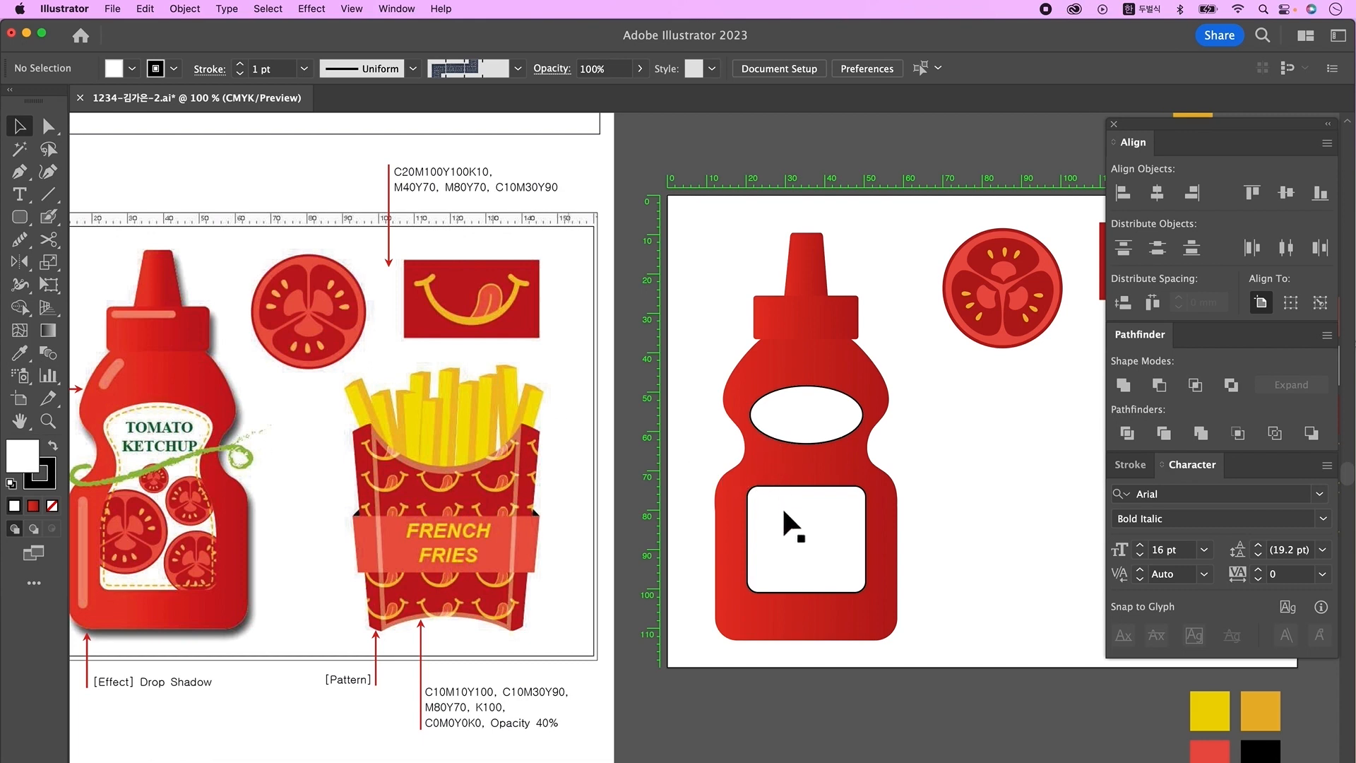
Draw the left half of the label's curved waist between the ellipse and the rounded rectangle as a closed path with the Pen tool.
{"action": "left_click", "coordinate": [20, 171]}
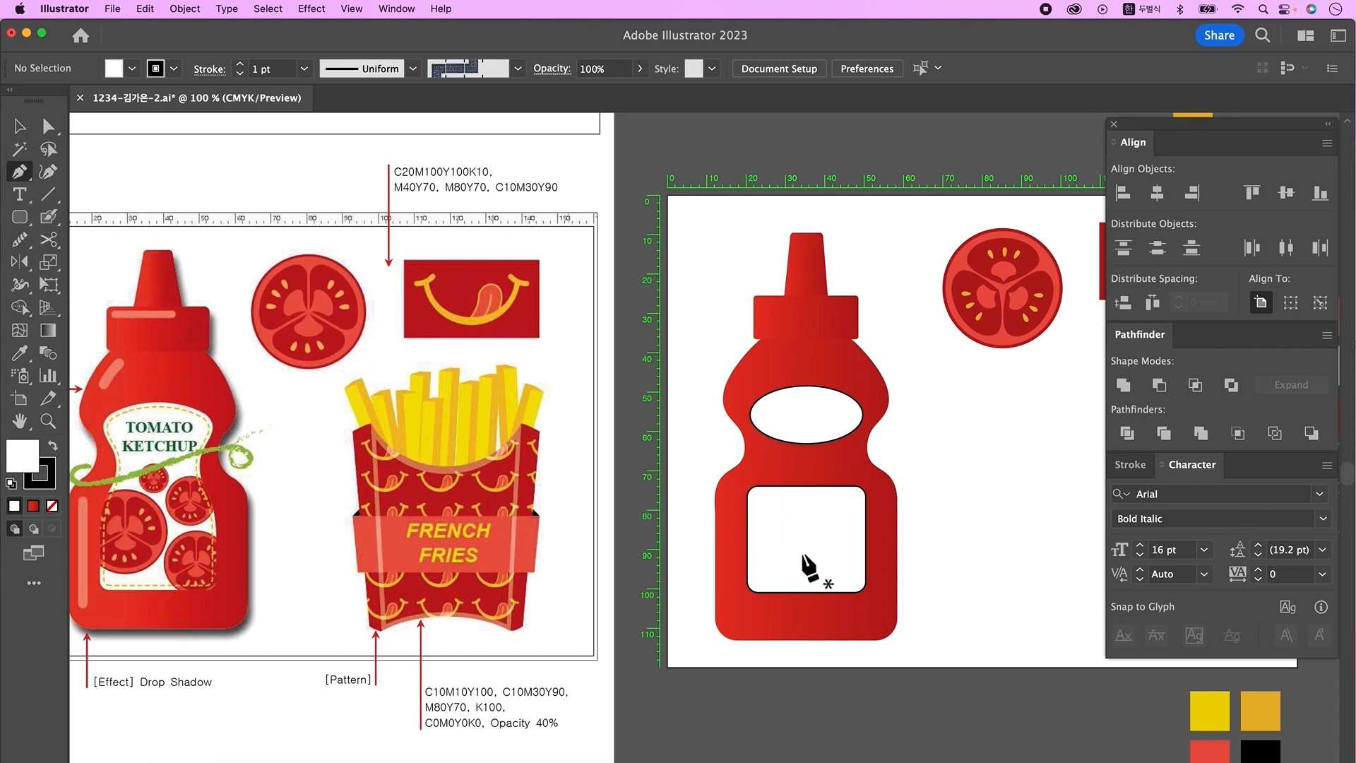
{"action": "left_click", "coordinate": [754, 425]}
{"action": "left_click_drag", "start_coordinate": [770, 455], "coordinate": [740, 494]}
{"action": "left_click", "coordinate": [749, 512]}
{"action": "left_click", "coordinate": [810, 513]}
{"action": "left_click", "coordinate": [810, 427]}
{"action": "left_click", "coordinate": [753, 425]}
Duplicate the label's half waist shape to the right and reflect the copy across the vertical axis.
{"action": "left_click", "coordinate": [20, 126]}
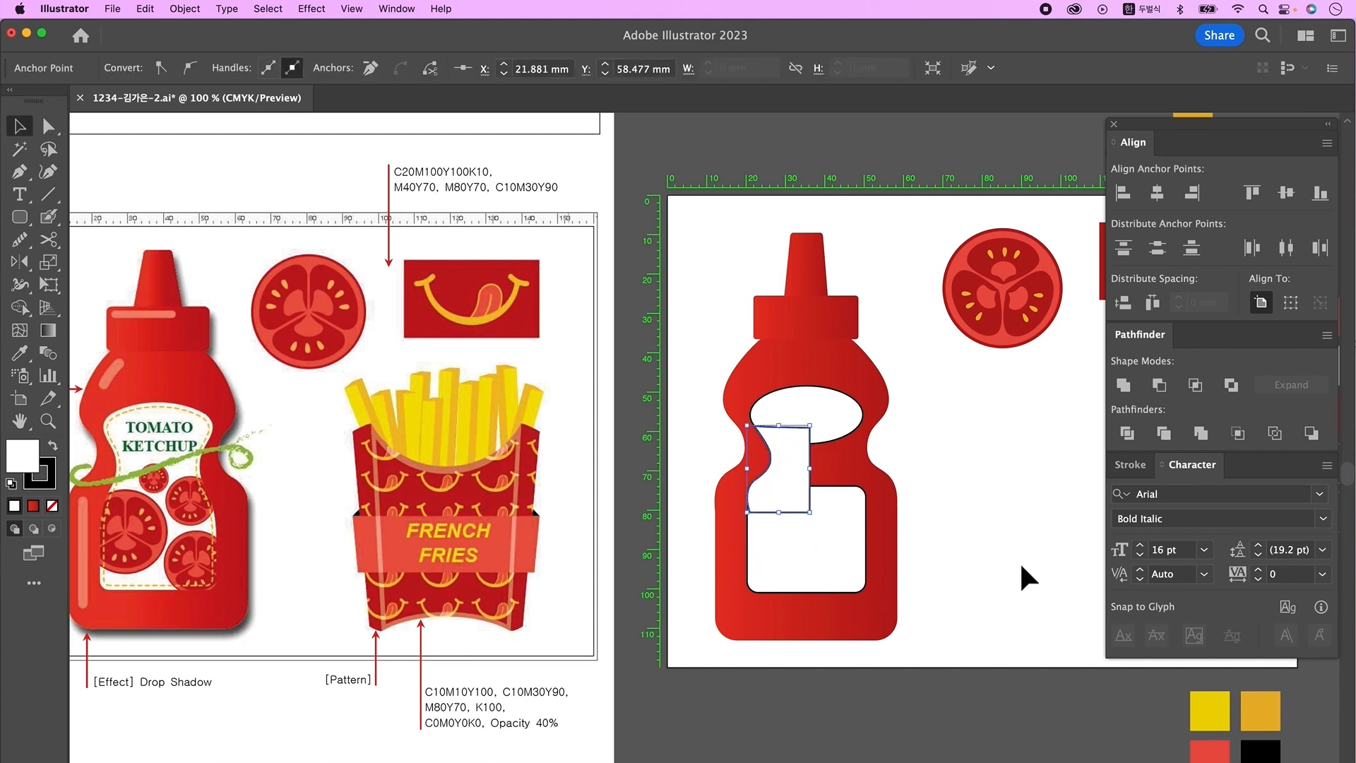
{"action": "left_click_drag", "start_coordinate": [777, 445], "coordinate": [812, 505]}
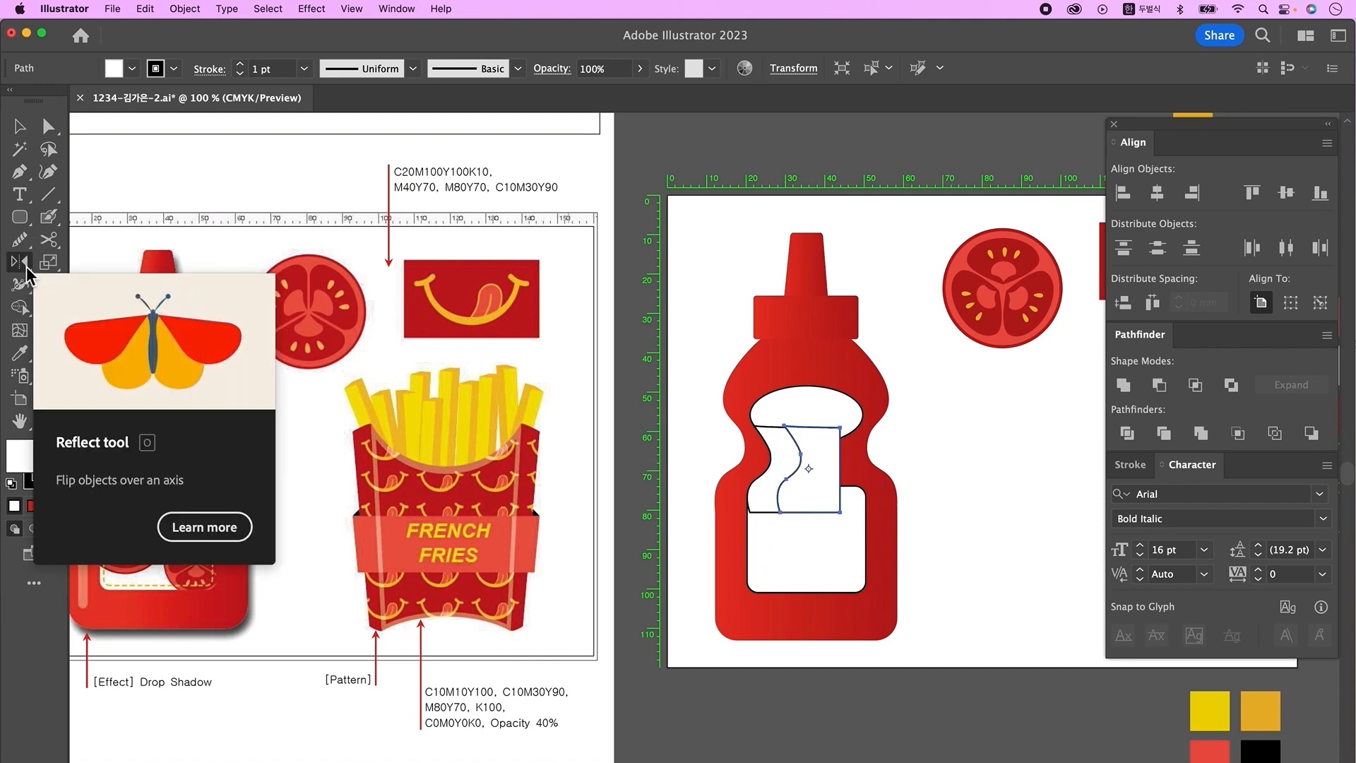
{"action": "double_click", "coordinate": [22, 265]}
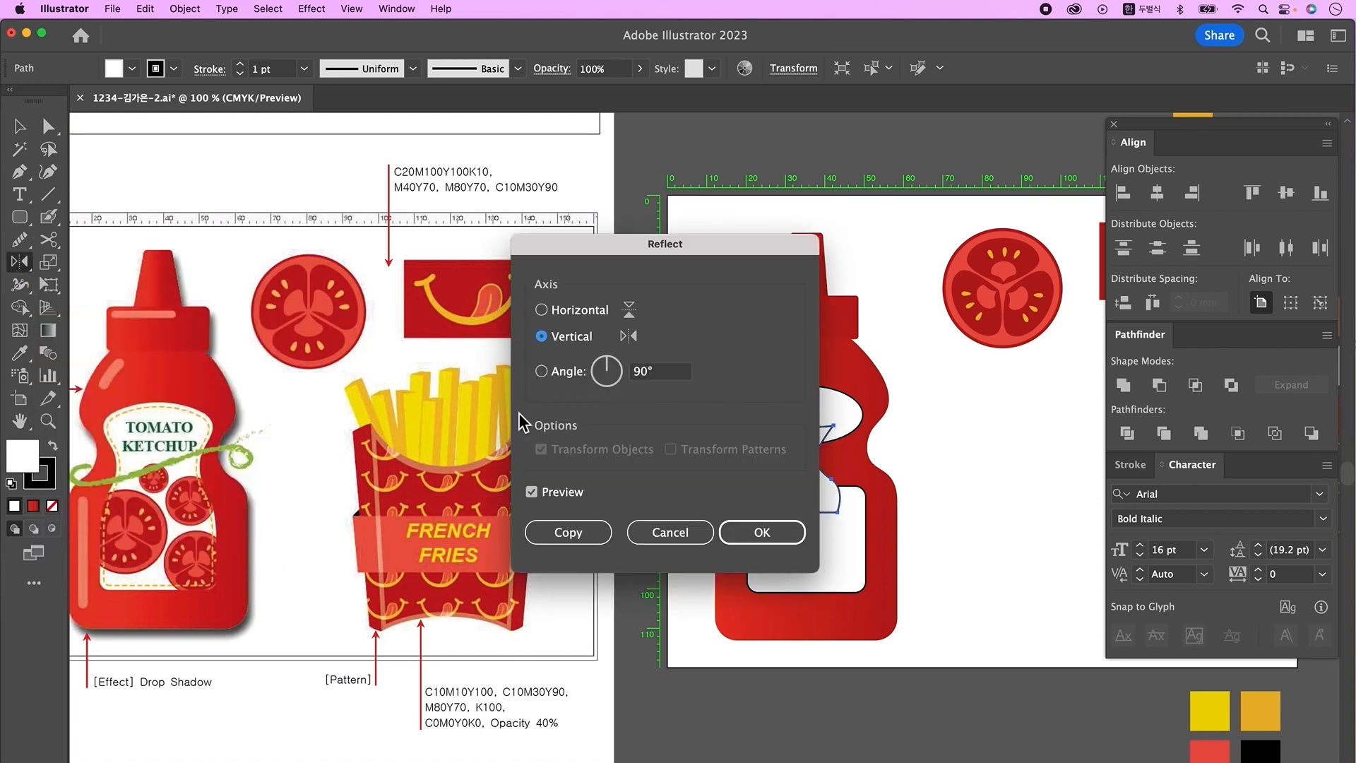
{"action": "left_click", "coordinate": [752, 532]}
Align the mirrored waist half to the right edge of the label's rounded rectangle.
{"action": "key", "text": "v"}
{"action": "left_click", "coordinate": [848, 579], "text": "shift"}
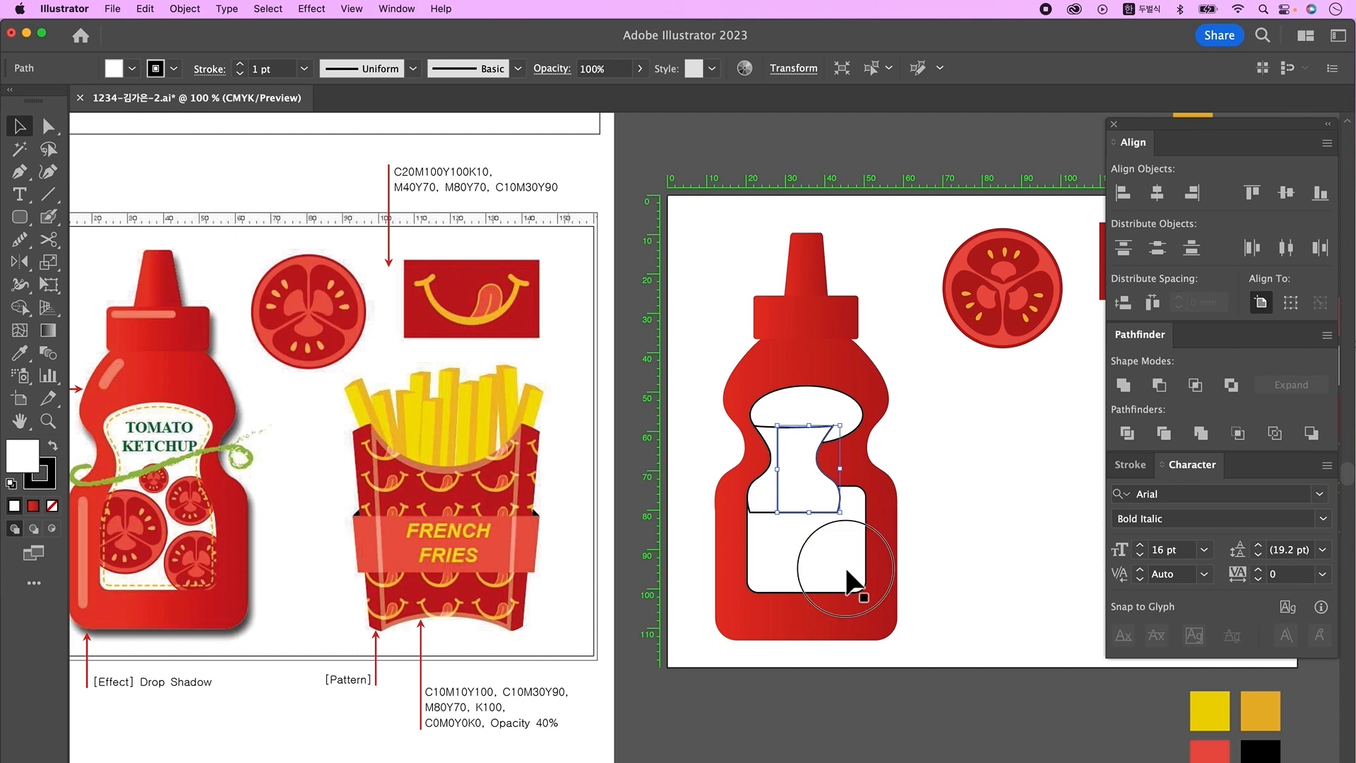
{"action": "left_click", "coordinate": [1192, 198]}
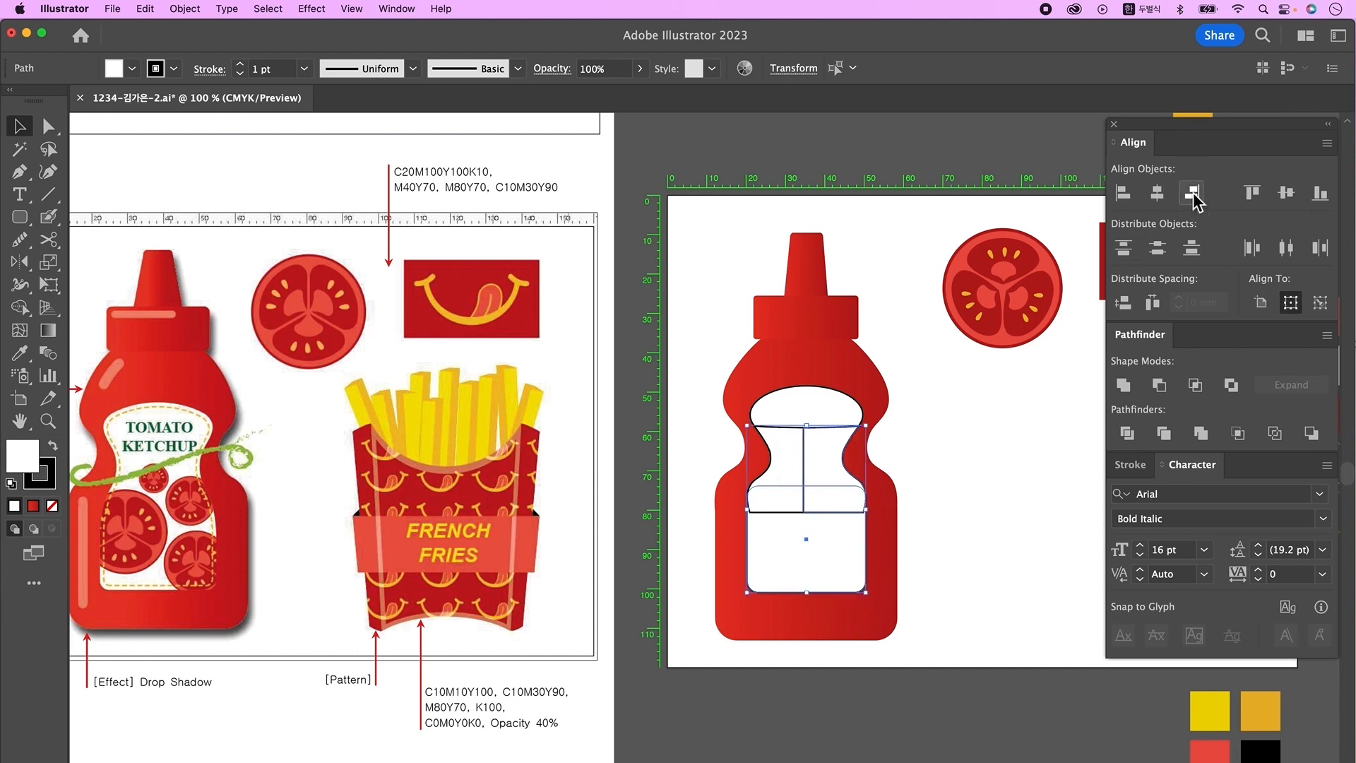
{"action": "left_click", "coordinate": [1004, 520]}
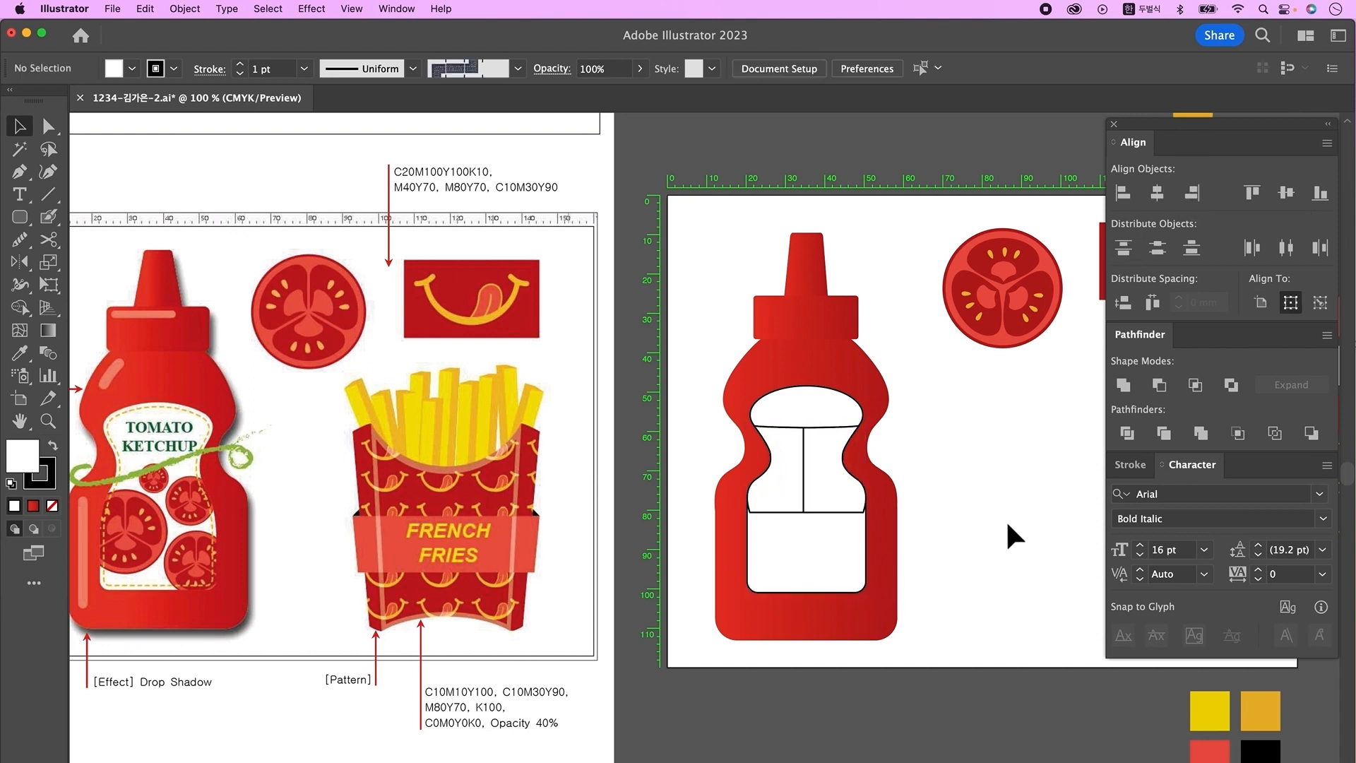
Unite the ellipse, both waist halves and the rounded rectangle into one label shape.
{"action": "left_click", "coordinate": [798, 505]}
{"action": "left_click", "coordinate": [837, 563], "text": "shift"}
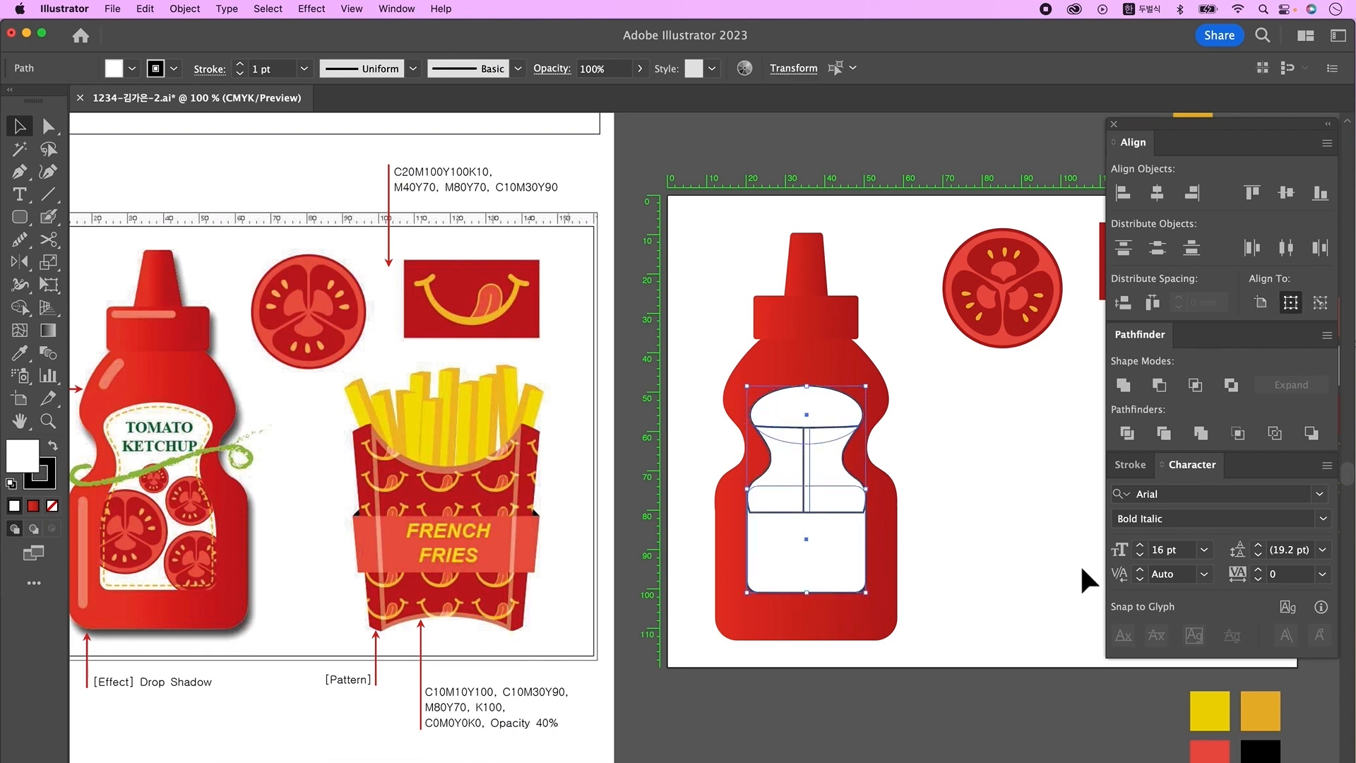
{"action": "left_click", "coordinate": [1123, 385]}
{"action": "left_click", "coordinate": [1023, 478]}
Create an inset copy of the label shape with Offset Path at -1 mm and mitered joins.
{"action": "scroll", "coordinate": [1023, 489], "scroll_direction": "left", "scroll_amount": 1}
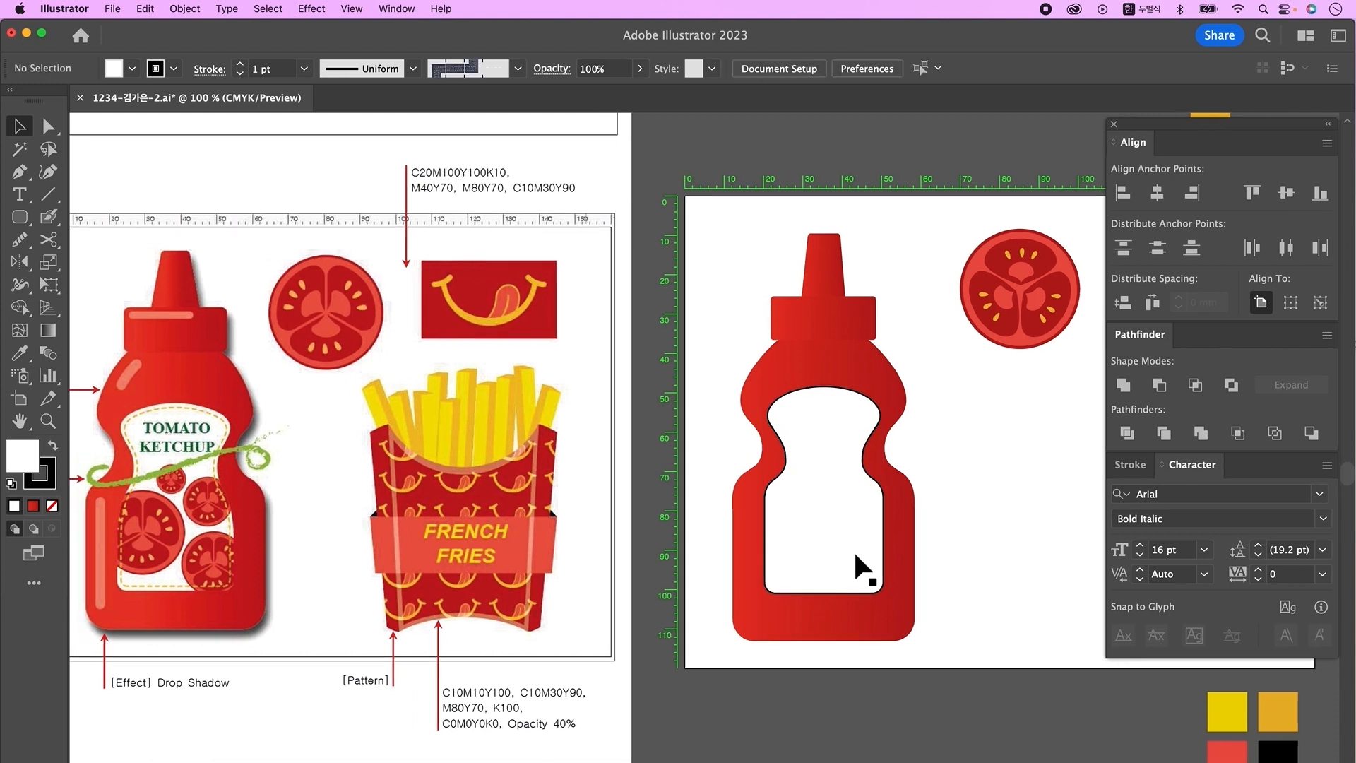
{"action": "left_click", "coordinate": [854, 550]}
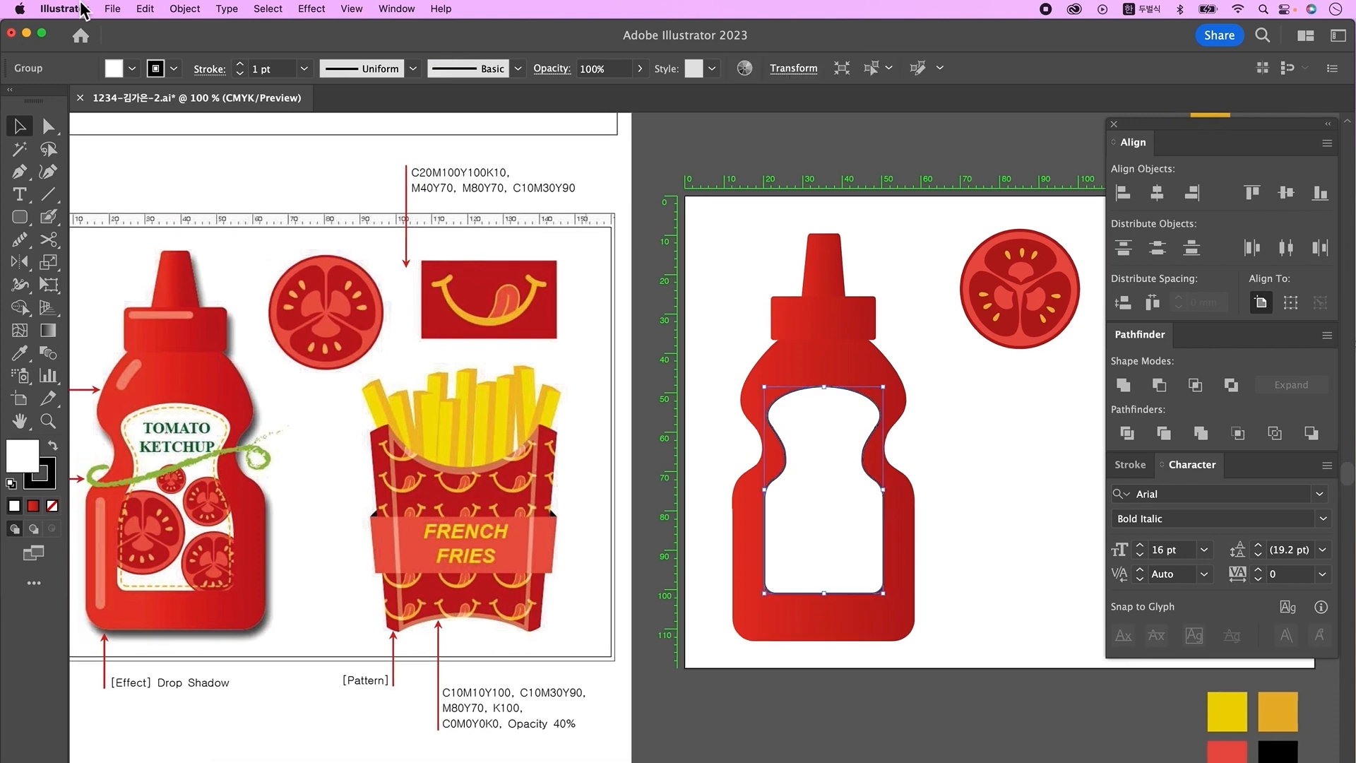
{"action": "left_click", "coordinate": [185, 9]}
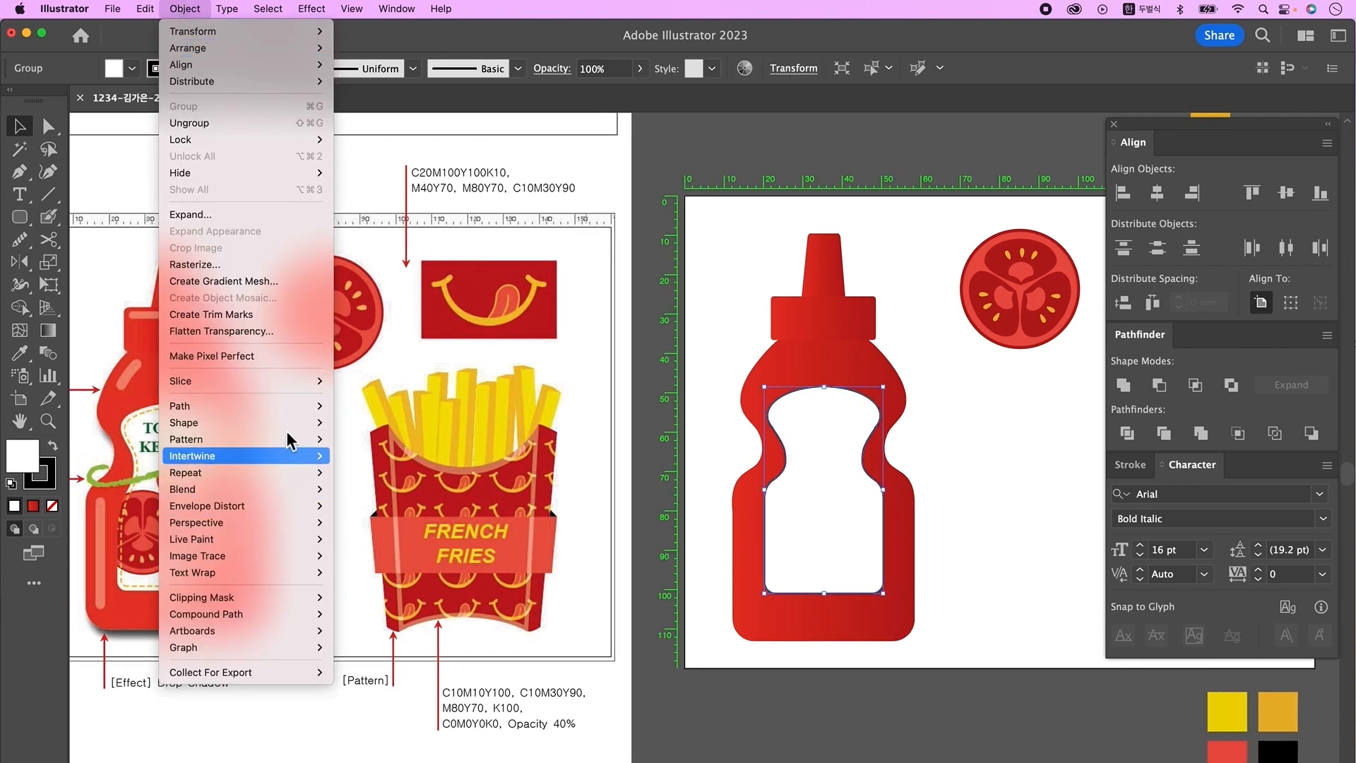
{"action": "mouse_move", "coordinate": [281, 412]}
{"action": "left_click", "coordinate": [381, 464]}
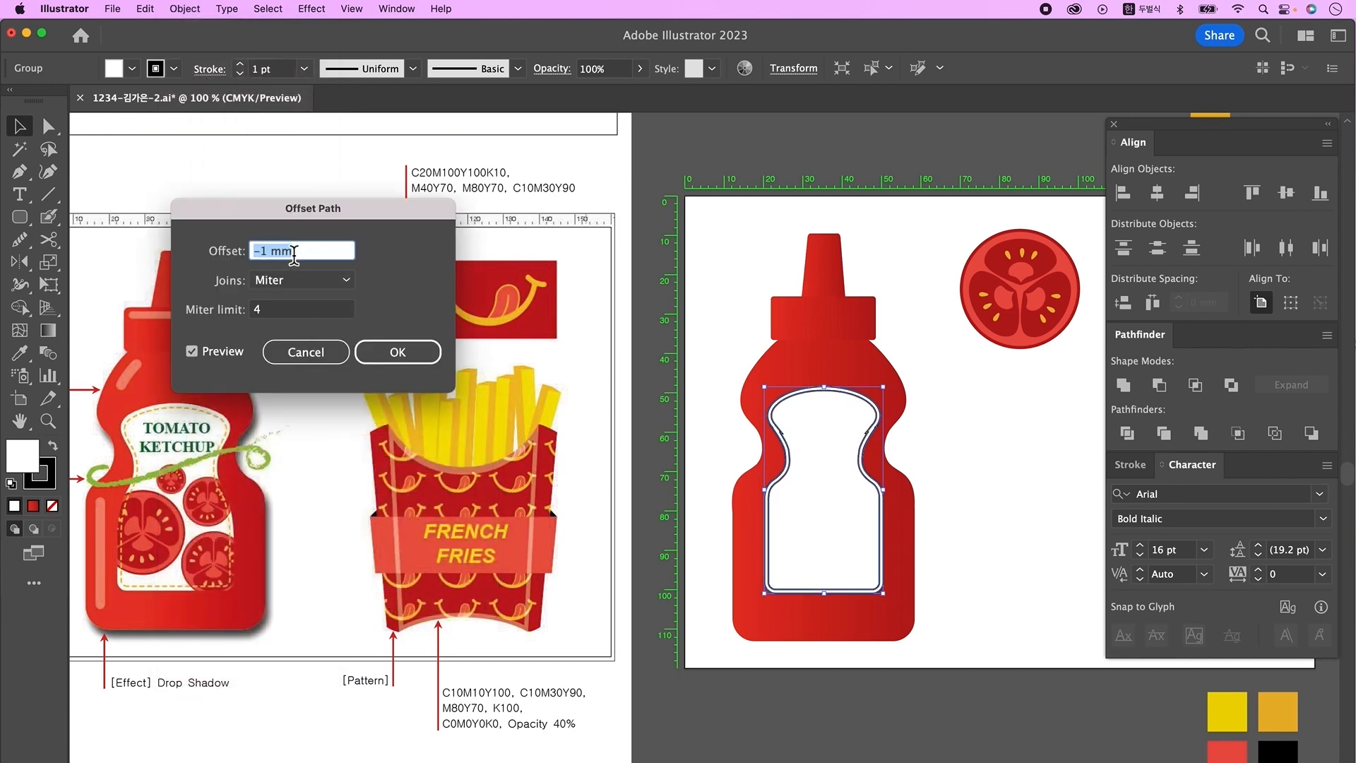
{"action": "left_click", "coordinate": [398, 352]}
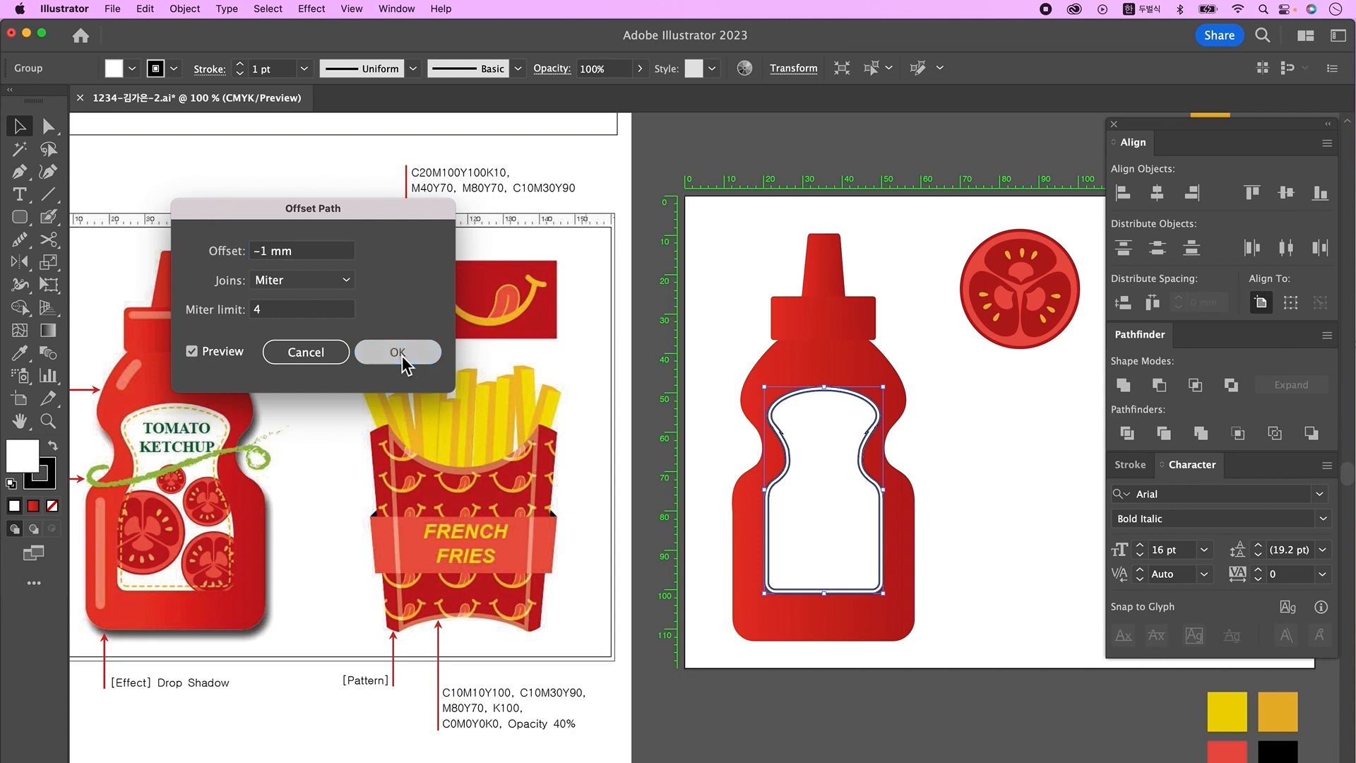
Smooth out the kinks on both sides of the label's waist in the inset outline with the Smooth tool.
{"action": "left_click", "coordinate": [1033, 444]}
{"action": "left_click", "coordinate": [842, 467]}
{"action": "left_click_drag", "start_coordinate": [842, 470], "coordinate": [965, 486]}
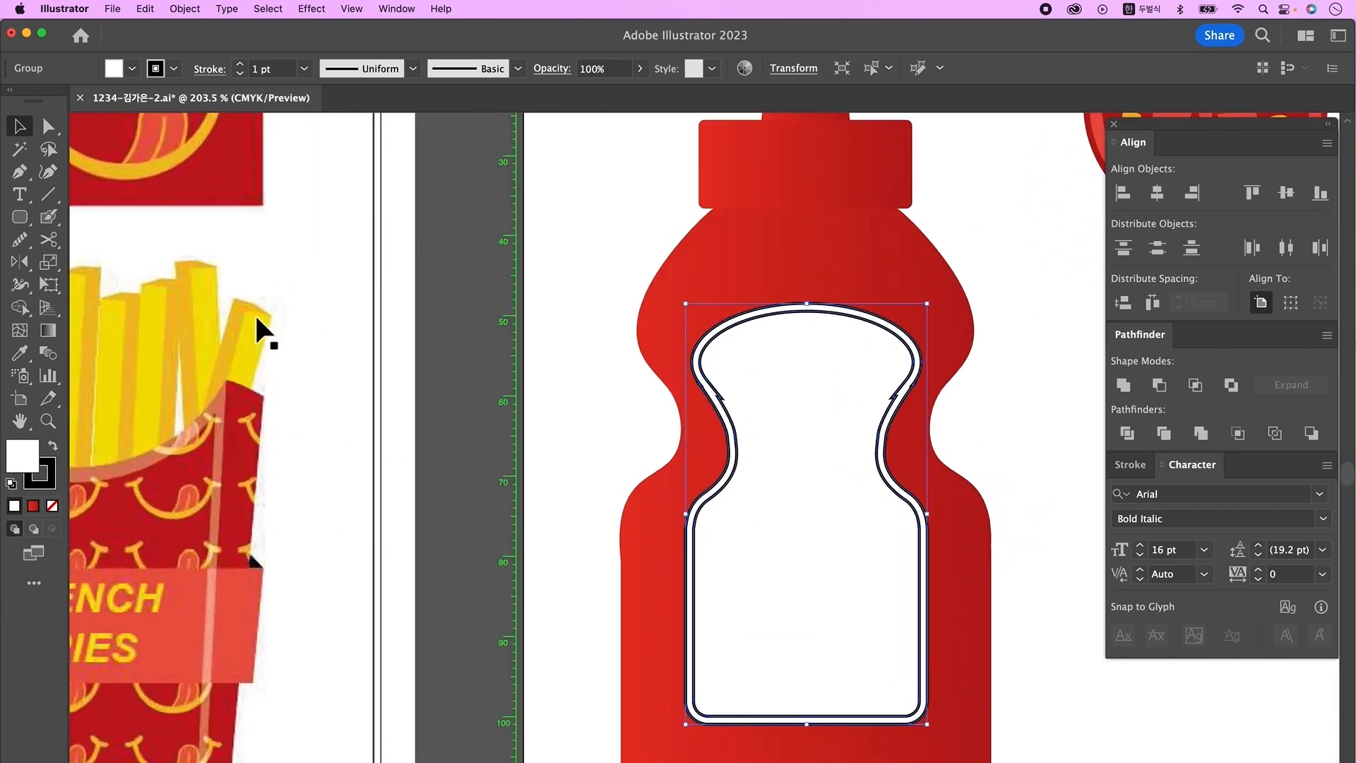
{"action": "left_click", "coordinate": [17, 243]}
{"action": "left_click_drag", "start_coordinate": [730, 413], "coordinate": [745, 445]}
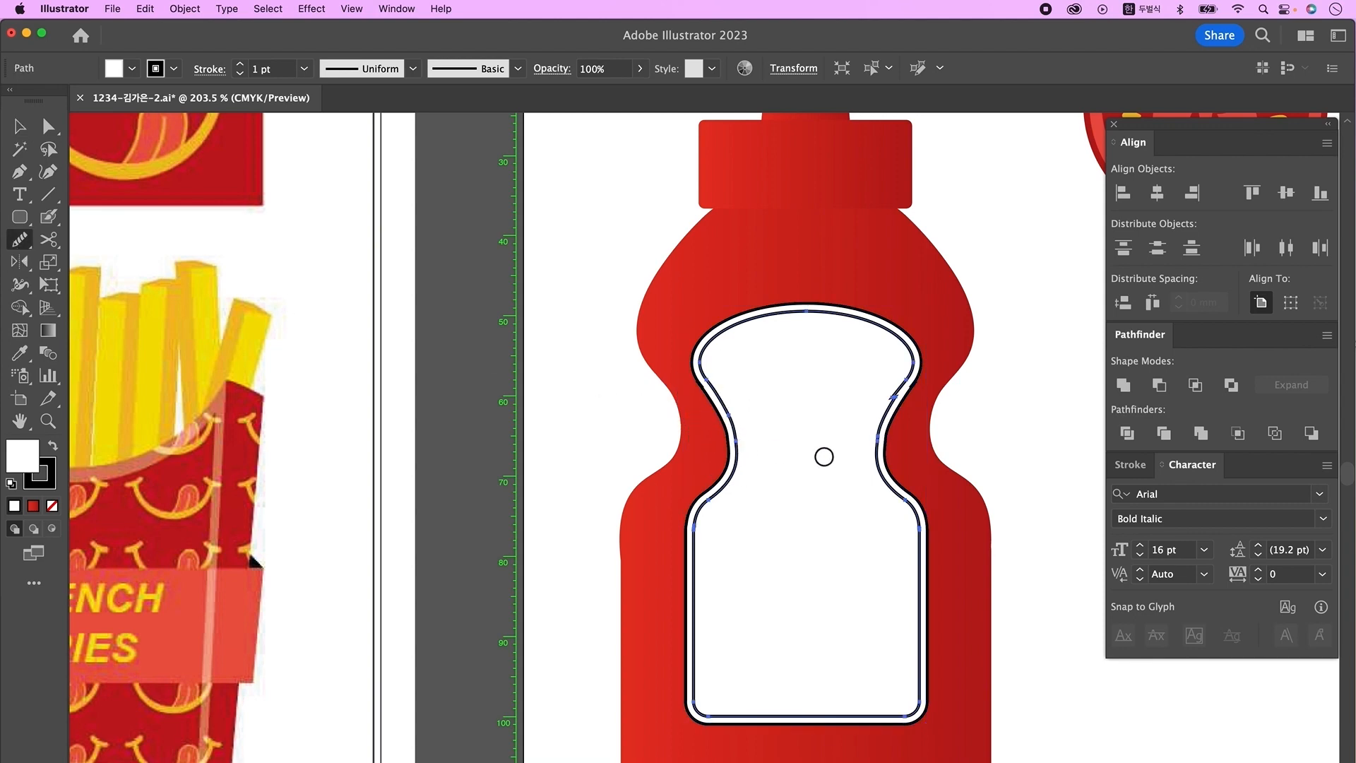
{"action": "mouse_move", "coordinate": [900, 406]}
{"action": "left_mouse_down"}
{"action": "mouse_move", "coordinate": [902, 388]}
{"action": "mouse_move", "coordinate": [911, 403]}
{"action": "left_mouse_up"}
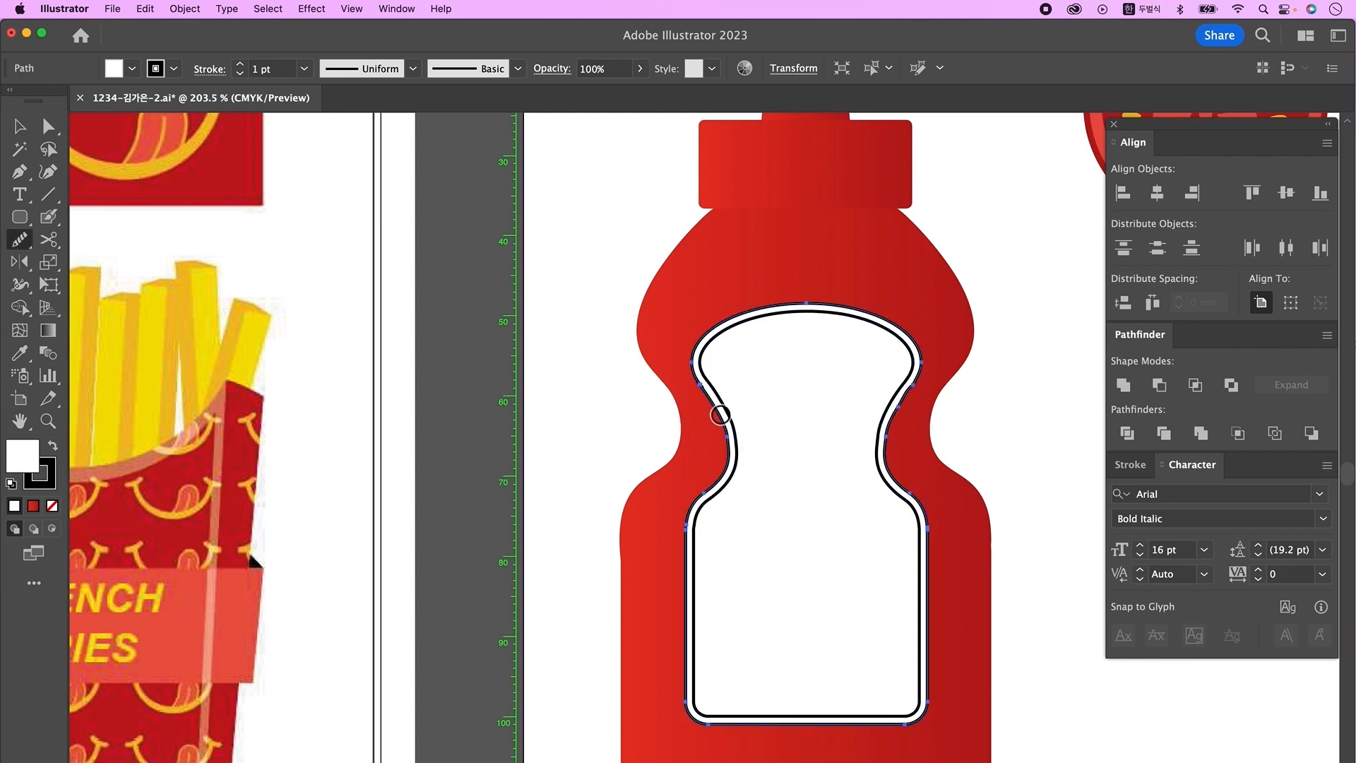
Give the label's inset outline no fill and a 1 pt dashed gold stroke, sampled from the gold-outlined swatch.
{"action": "scroll", "coordinate": [866, 752], "scroll_direction": "down", "scroll_amount": 5}
{"action": "left_click", "coordinate": [19, 126]}
{"action": "left_click", "coordinate": [955, 524]}
{"action": "scroll", "coordinate": [975, 574], "scroll_direction": "right", "scroll_amount": 1}
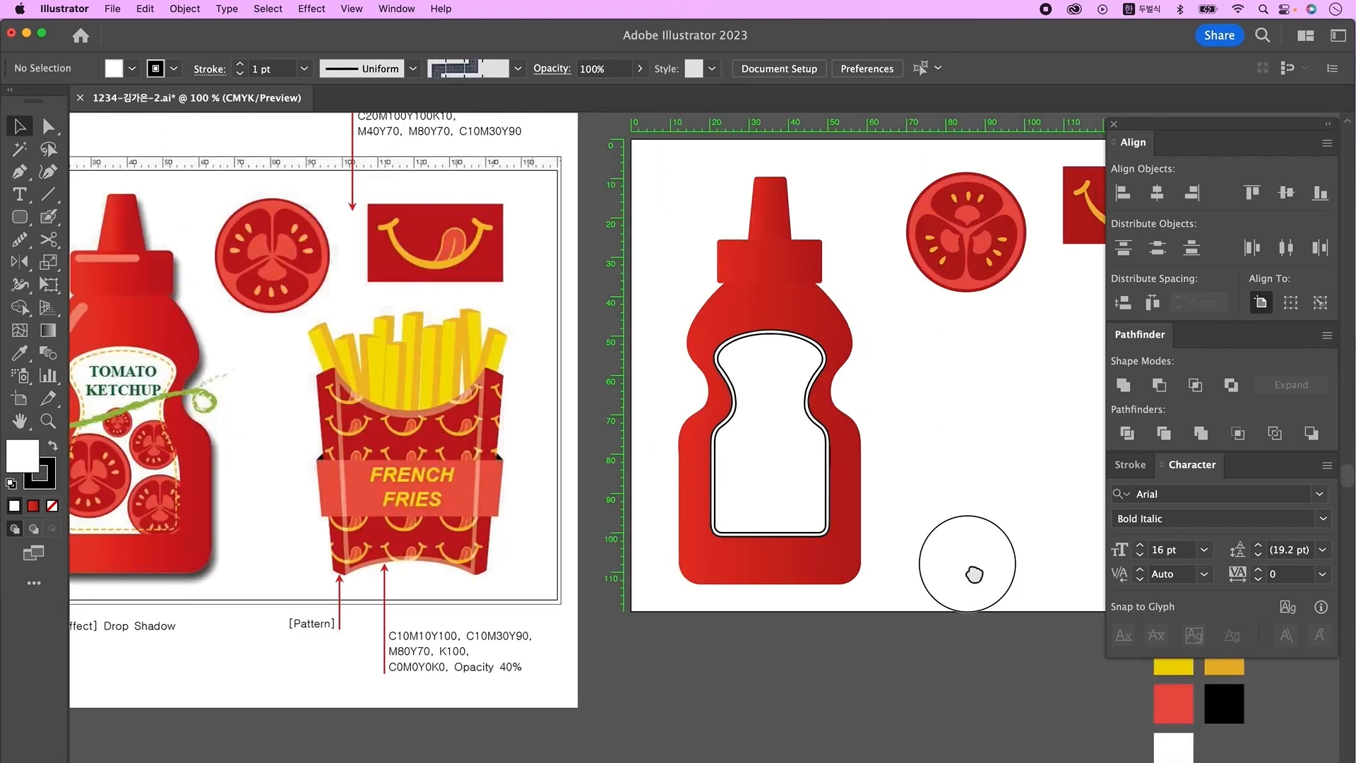
{"action": "left_click", "coordinate": [819, 536]}
{"action": "left_click", "coordinate": [916, 520]}
{"action": "left_click", "coordinate": [828, 534]}
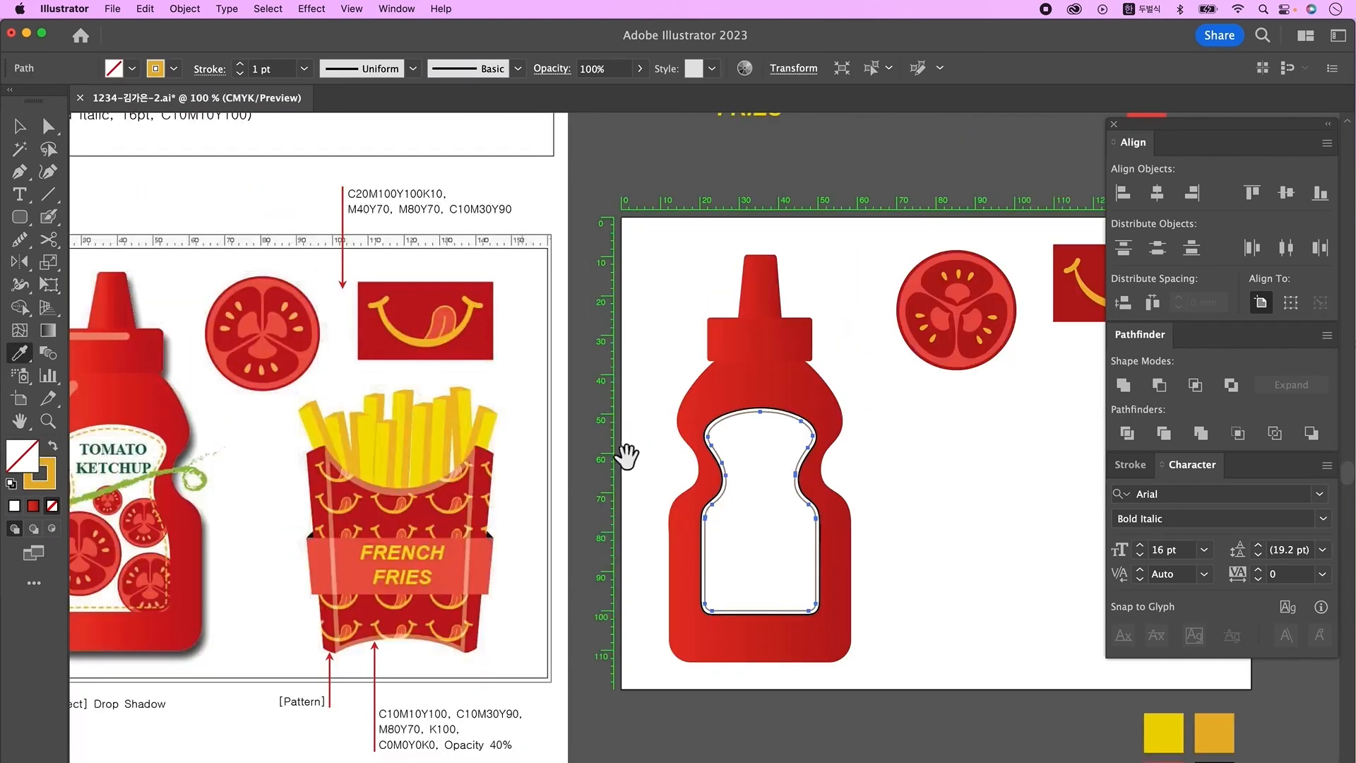
{"action": "scroll", "coordinate": [755, 439], "scroll_direction": "down", "scroll_amount": 2}
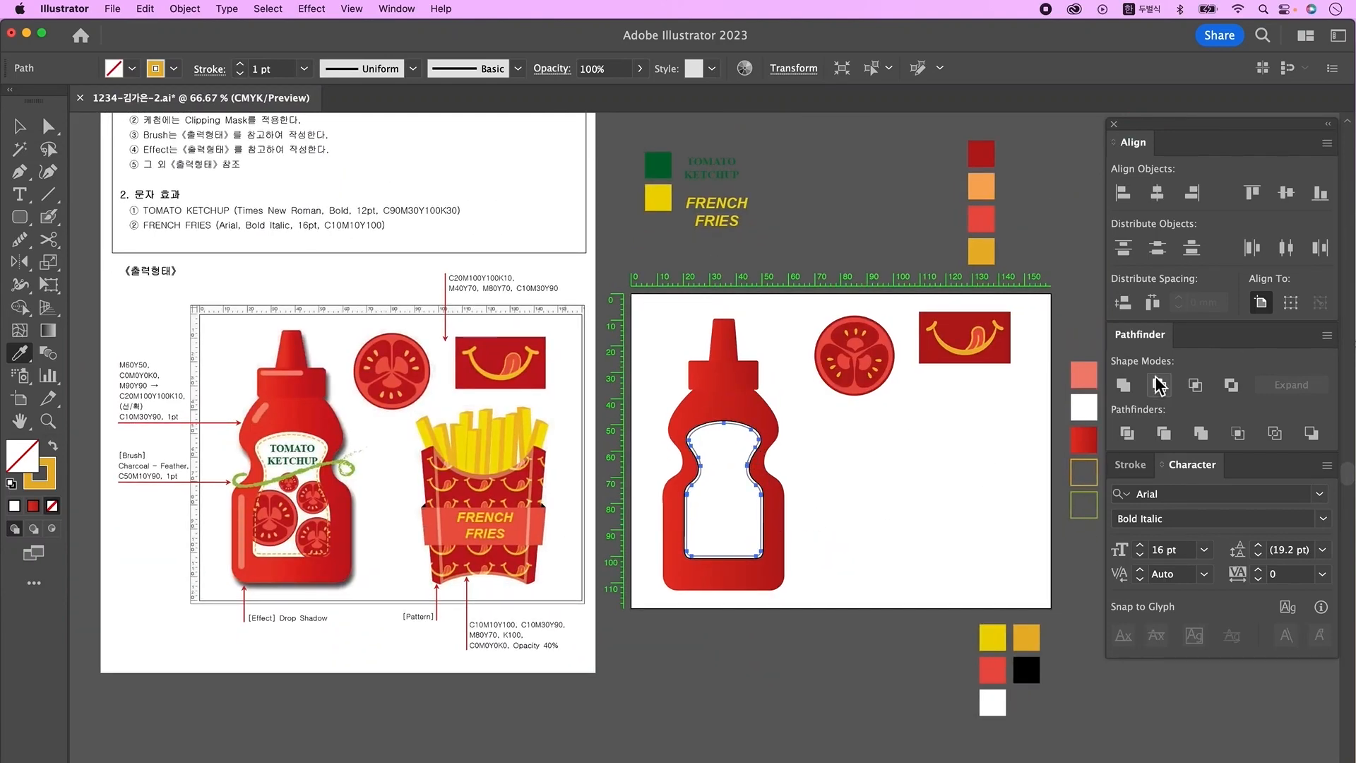
{"action": "left_click", "coordinate": [1132, 465]}
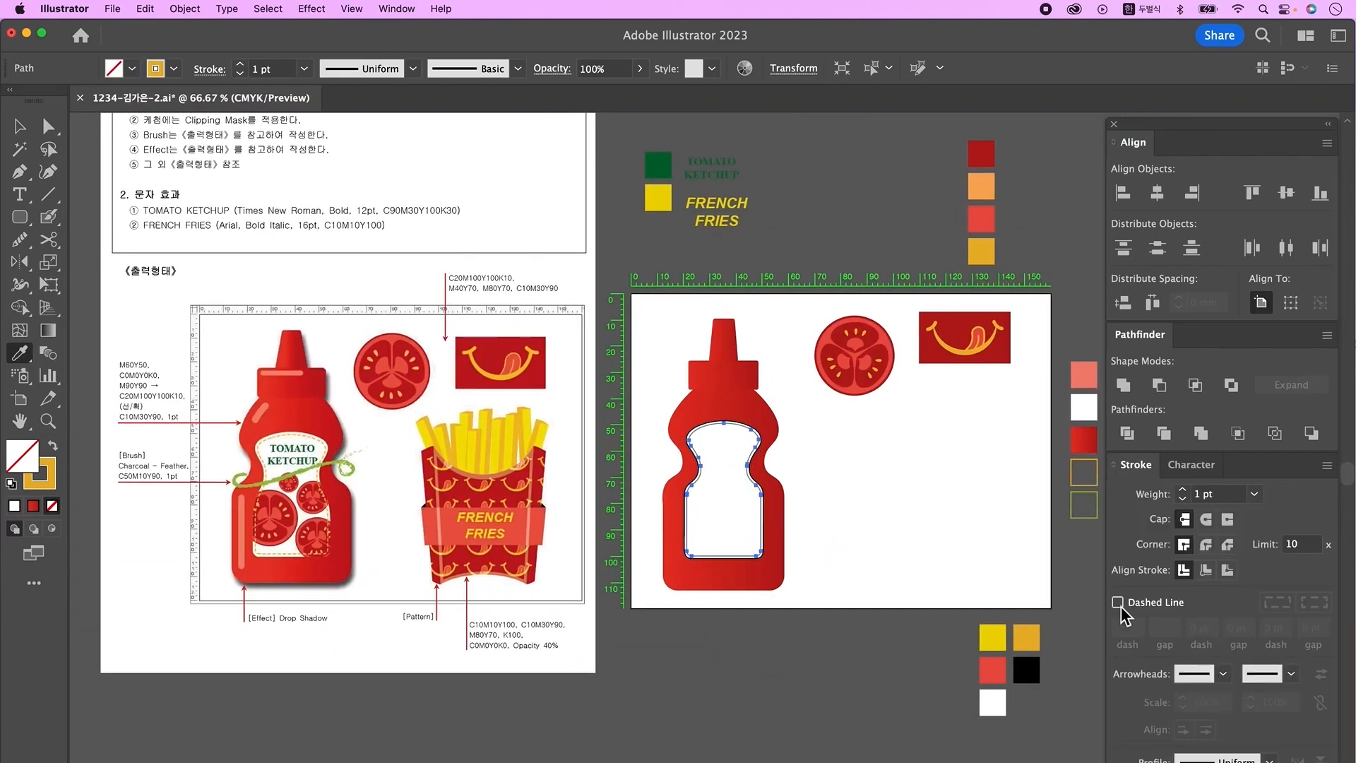
{"action": "left_click", "coordinate": [1118, 602]}
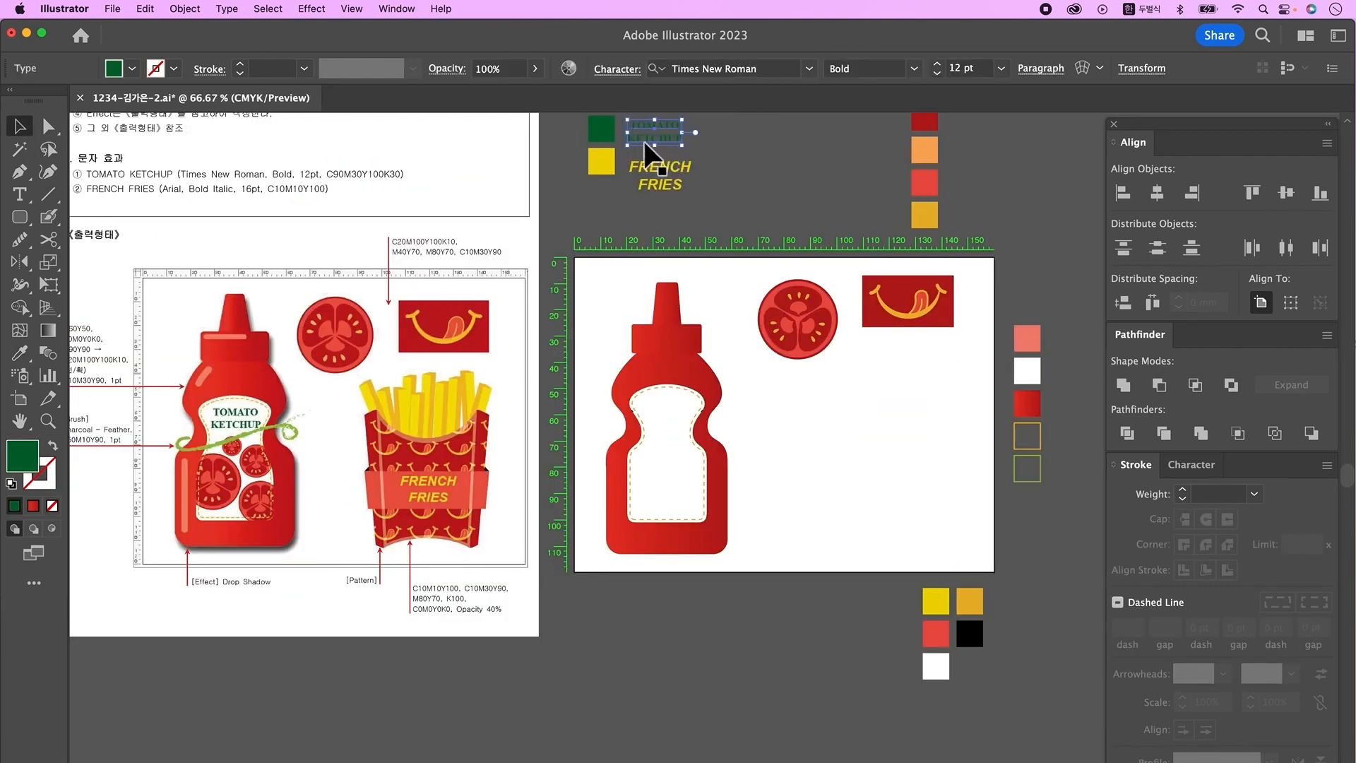
Move the green TOMATO KETCHUP text onto the upper part of the label and bring it to the front.
{"action": "left_click_drag", "start_coordinate": [644, 143], "coordinate": [663, 410]}
{"action": "key", "text": "super+shift+]"}
{"action": "left_click", "coordinate": [772, 475]}
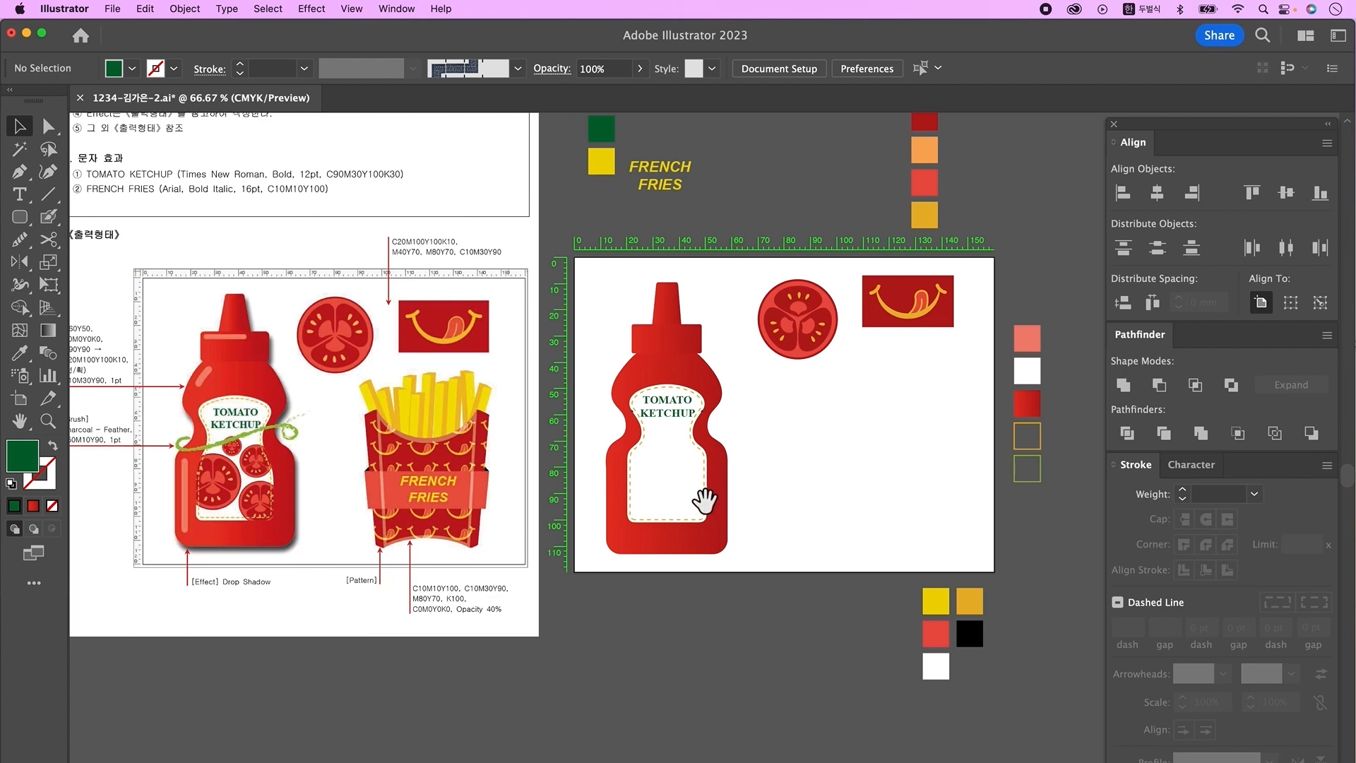
Widen the ketchup bottle and its label slightly and keep the TOMATO KETCHUP text centred on the label.
{"action": "left_click", "coordinate": [709, 384]}
{"action": "left_click", "coordinate": [678, 452], "text": "shift"}
{"action": "left_click_drag", "start_coordinate": [667, 283], "coordinate": [699, 315]}
{"action": "left_click", "coordinate": [672, 299]}
{"action": "scroll", "coordinate": [682, 307], "scroll_direction": "up", "scroll_amount": 1}
{"action": "left_click", "coordinate": [785, 565]}
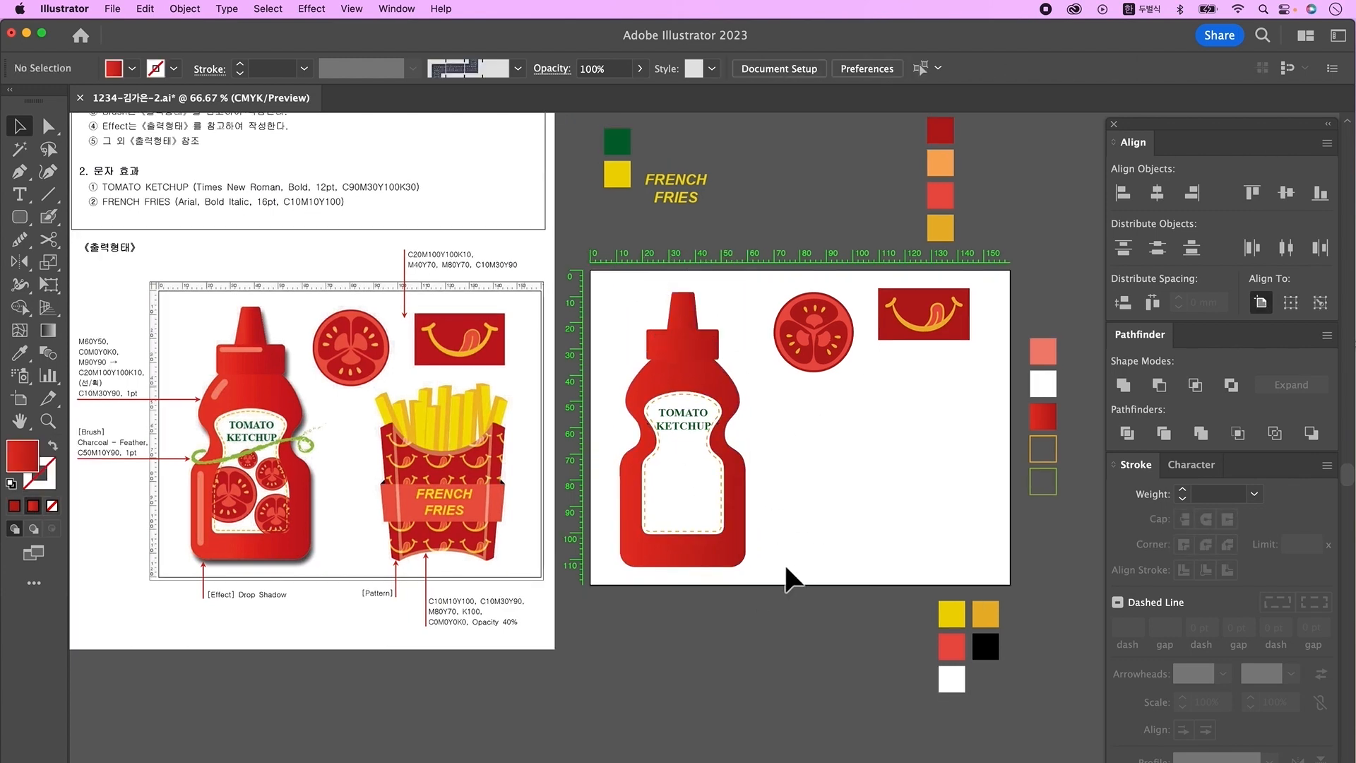
{"action": "left_click", "coordinate": [685, 418]}
{"action": "left_click_drag", "start_coordinate": [766, 526], "coordinate": [674, 311]}
{"action": "left_click", "coordinate": [708, 410], "text": "shift"}
{"action": "left_click_drag", "start_coordinate": [746, 430], "coordinate": [696, 423]}
{"action": "left_click", "coordinate": [777, 436]}
Duplicate the tomato slice, bring the copy to the front and place it over the label's lower left edge.
{"action": "left_click", "coordinate": [866, 365]}
{"action": "scroll", "coordinate": [866, 366], "scroll_direction": "left", "scroll_amount": 1}
{"action": "left_click_drag", "start_coordinate": [886, 343], "coordinate": [823, 272]}
{"action": "left_click", "coordinate": [864, 375]}
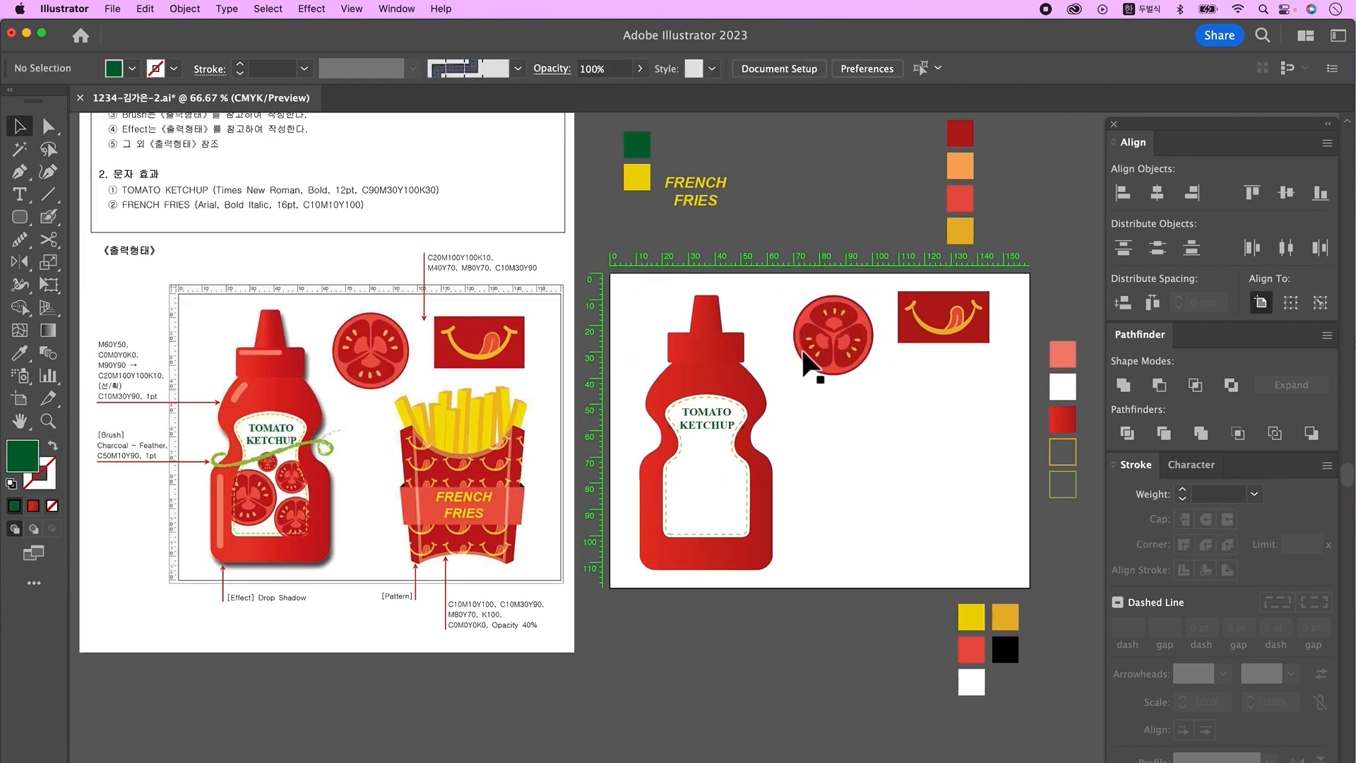
{"action": "left_click", "coordinate": [850, 360]}
{"action": "left_click_drag", "start_coordinate": [878, 388], "coordinate": [793, 294]}
{"action": "left_click_drag", "start_coordinate": [857, 373], "coordinate": [837, 466]}
{"action": "left_click_drag", "start_coordinate": [830, 408], "coordinate": [753, 465]}
{"action": "key", "text": "super+shift+]"}
{"action": "left_click", "coordinate": [695, 497]}
{"action": "left_click_drag", "start_coordinate": [745, 430], "coordinate": [747, 454]}
{"action": "key", "text": "super+="}
Add three smaller tomato slice copies on the label: one below the text and two along the right edge.
{"action": "left_click", "coordinate": [970, 391]}
{"action": "left_click_drag", "start_coordinate": [919, 425], "coordinate": [873, 413]}
{"action": "left_click_drag", "start_coordinate": [868, 381], "coordinate": [916, 527]}
{"action": "left_click_drag", "start_coordinate": [925, 421], "coordinate": [889, 397]}
{"action": "left_click", "coordinate": [860, 395]}
{"action": "left_click_drag", "start_coordinate": [850, 414], "coordinate": [867, 400]}
{"action": "left_click", "coordinate": [908, 438]}
{"action": "left_click_drag", "start_coordinate": [888, 450], "coordinate": [885, 454]}
Group the four tomato slices on the label.
{"action": "left_click", "coordinate": [856, 459]}
{"action": "left_click", "coordinate": [869, 407], "text": "shift"}
{"action": "left_click", "coordinate": [908, 432], "text": "shift"}
{"action": "left_click", "coordinate": [912, 487], "text": "shift"}
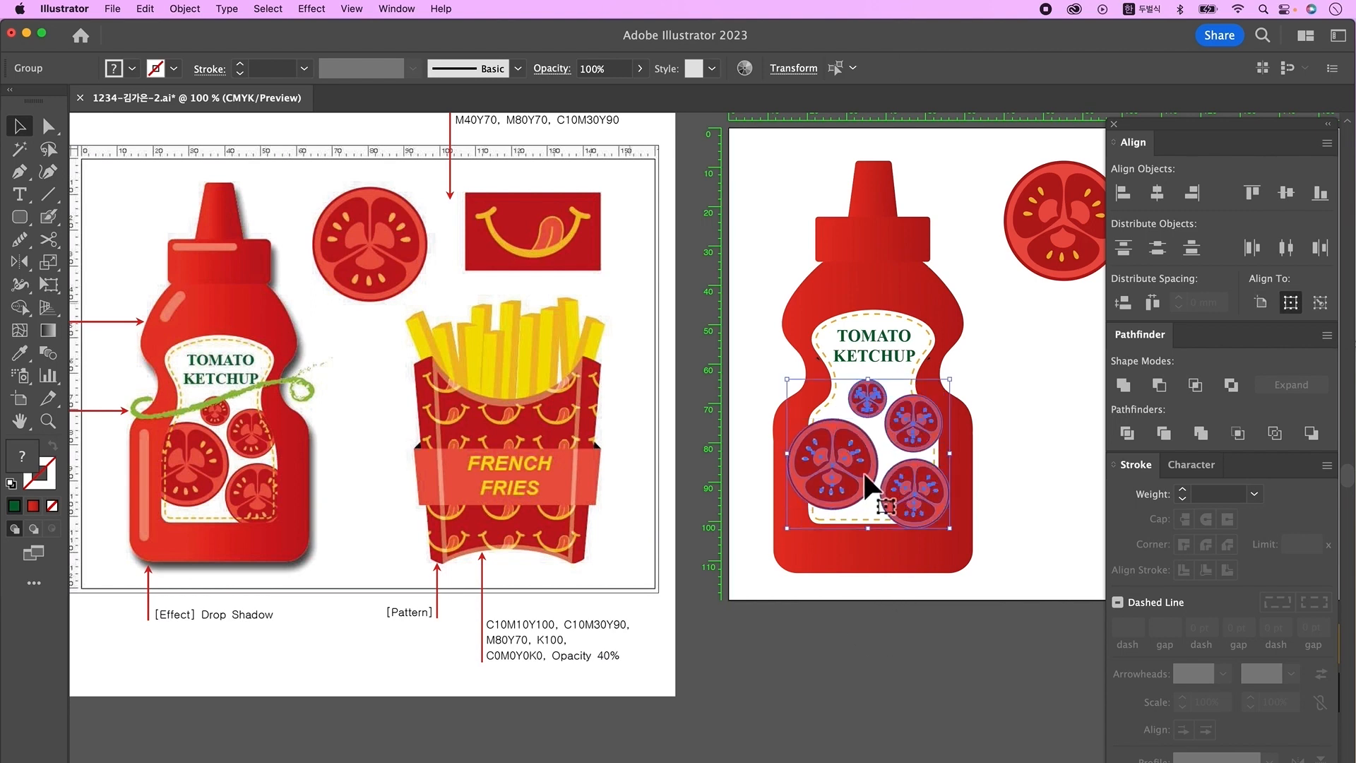
{"action": "right_click", "coordinate": [838, 449]}
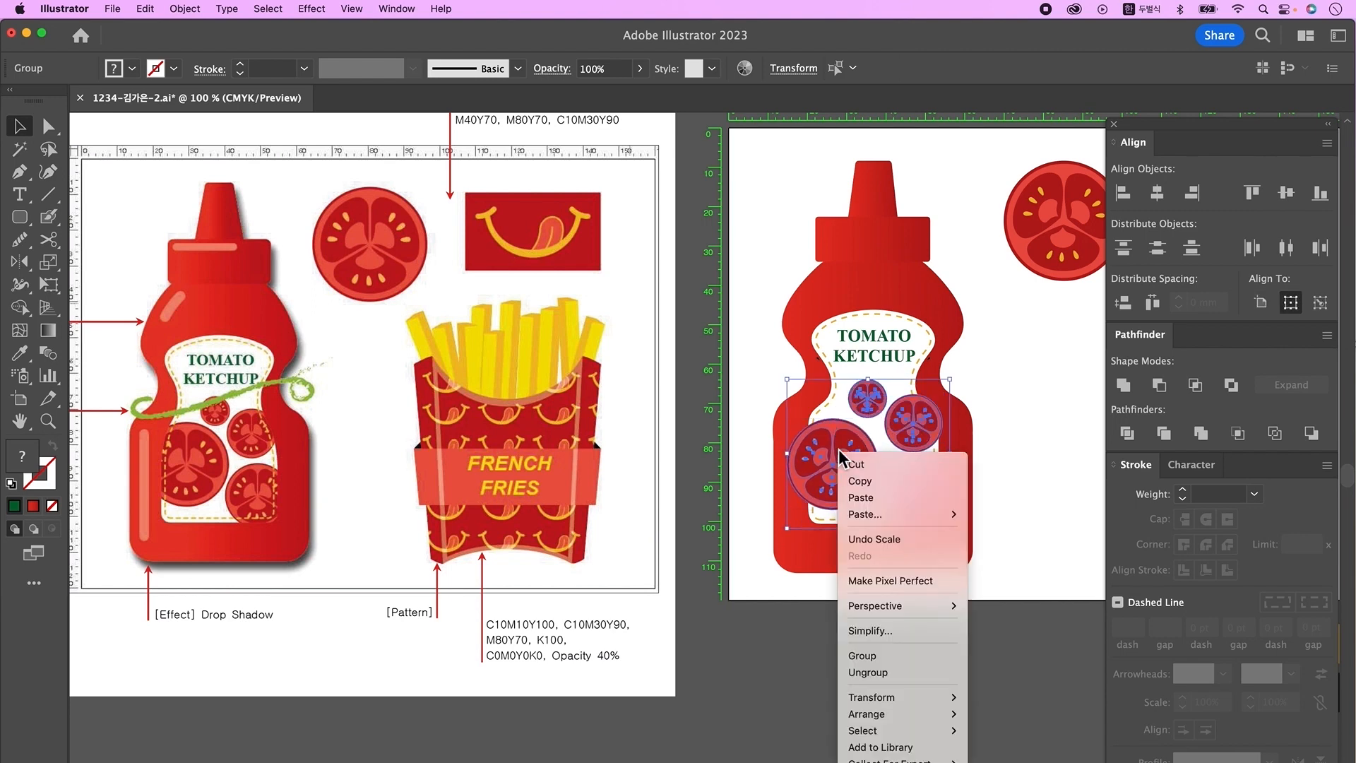
{"action": "left_click", "coordinate": [863, 655]}
Copy the white label shape, paste it in front and bring the copy above the text and tomatoes.
{"action": "left_click", "coordinate": [903, 385]}
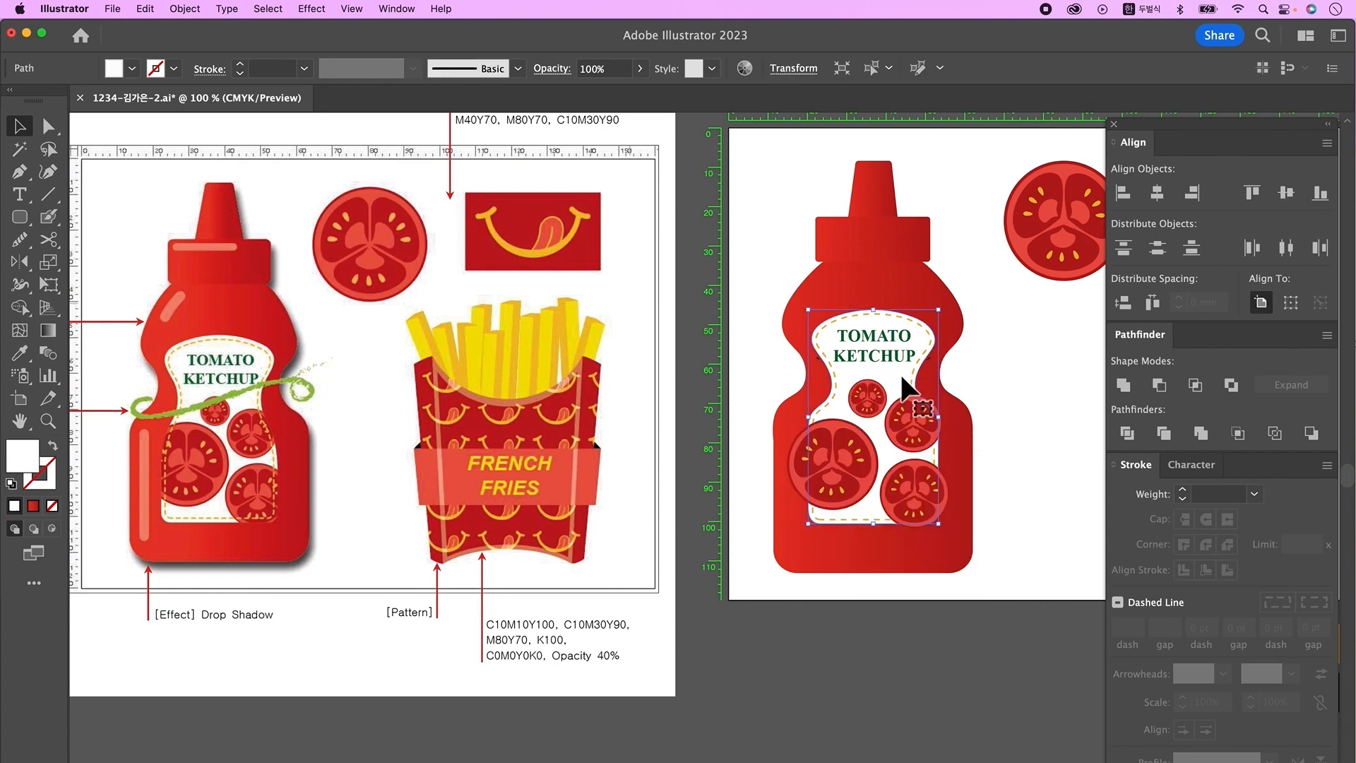
{"action": "key", "text": "super+c"}
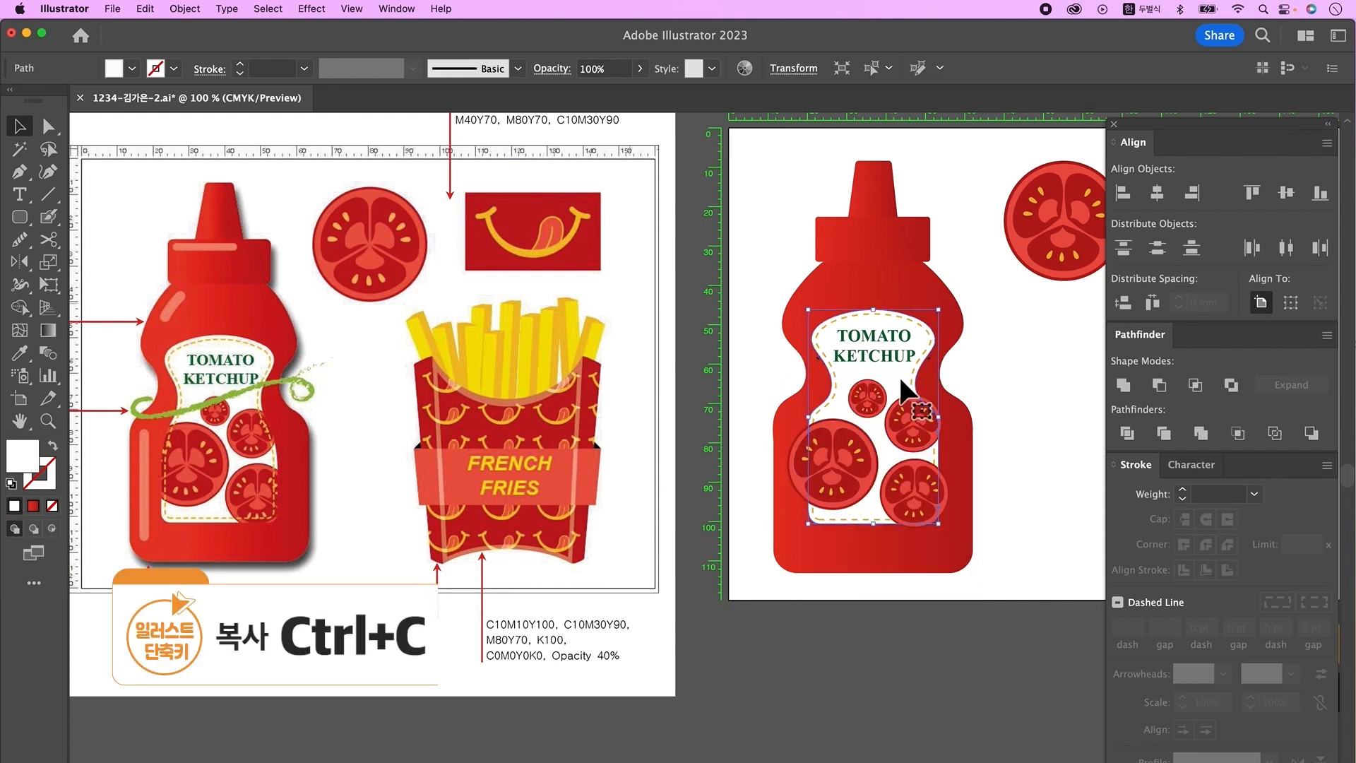
{"action": "key", "text": "super+f"}
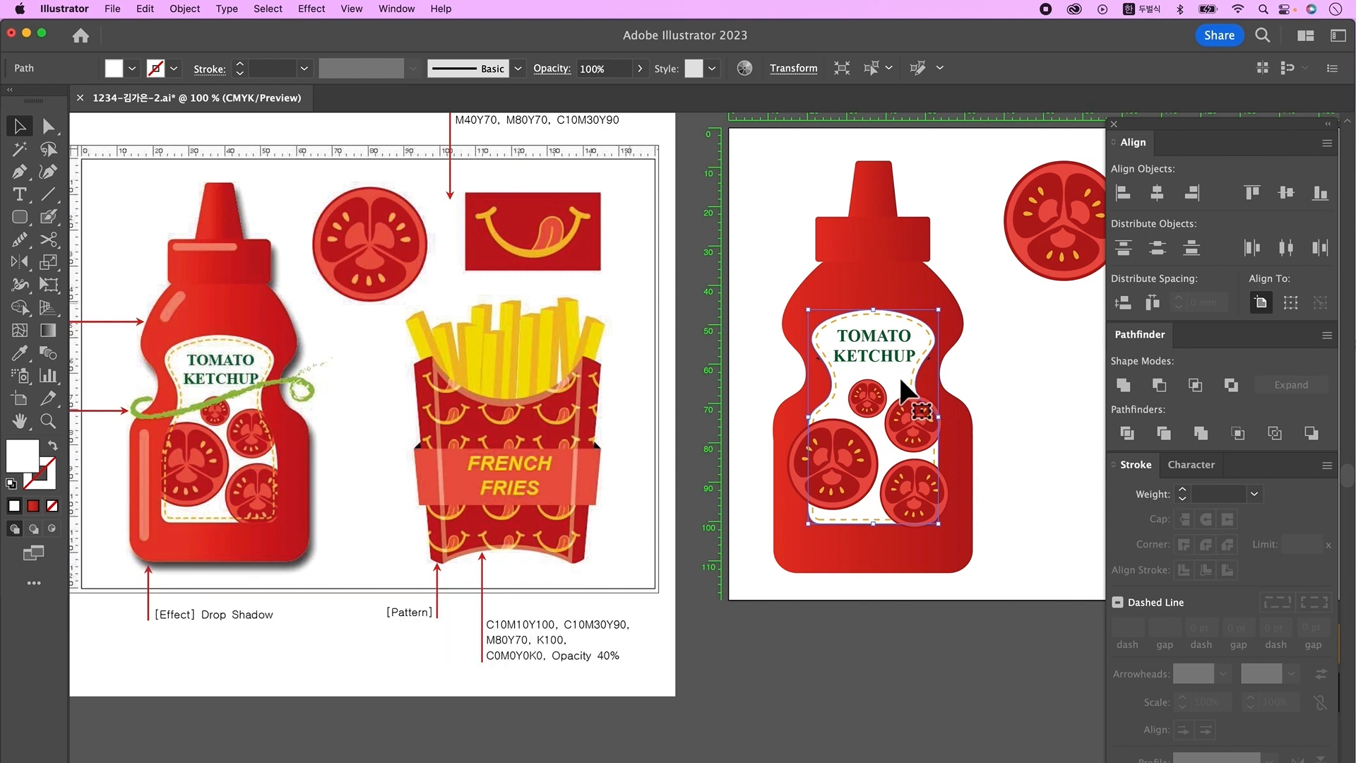
{"action": "key", "text": "super+shift+bracketleft"}
{"action": "key", "text": "super+shift+bracketright"}
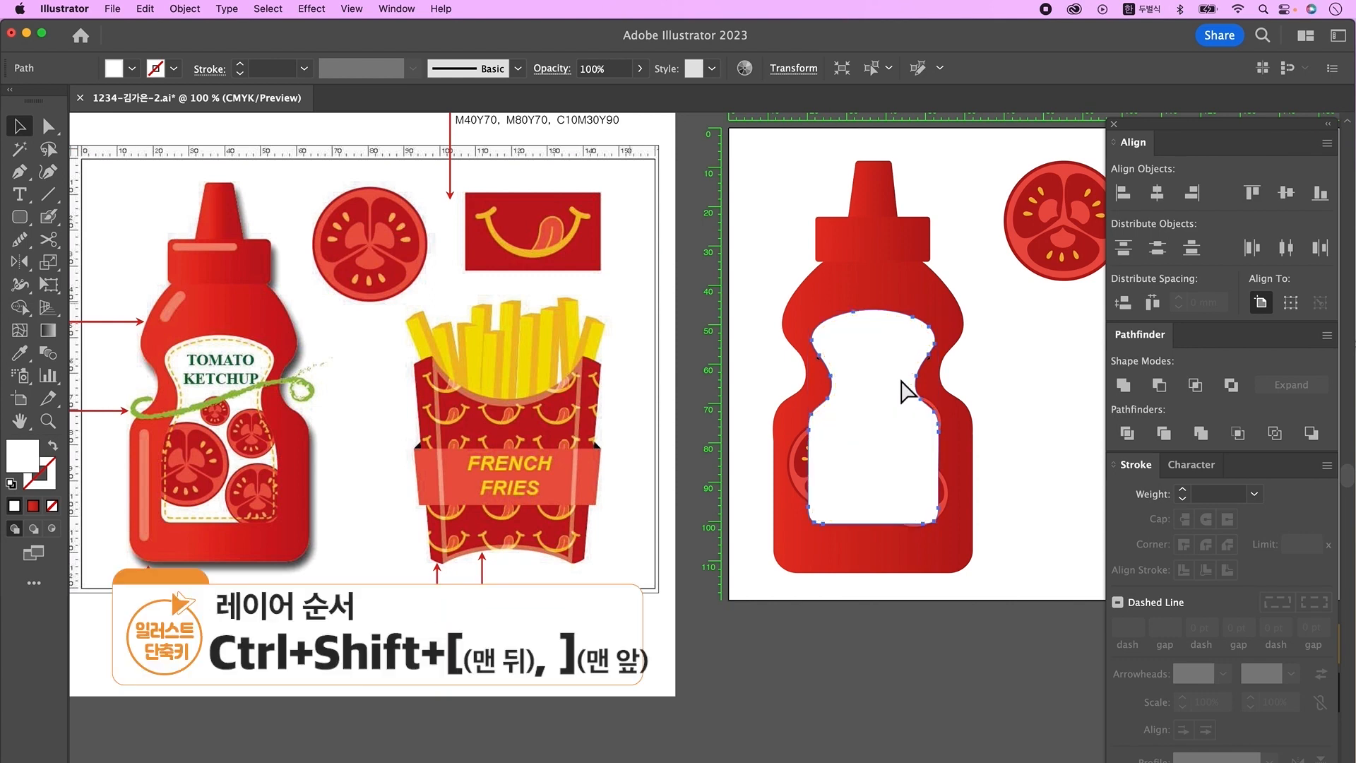
{"action": "scroll", "coordinate": [900, 382], "scroll_direction": "right", "scroll_amount": 2}
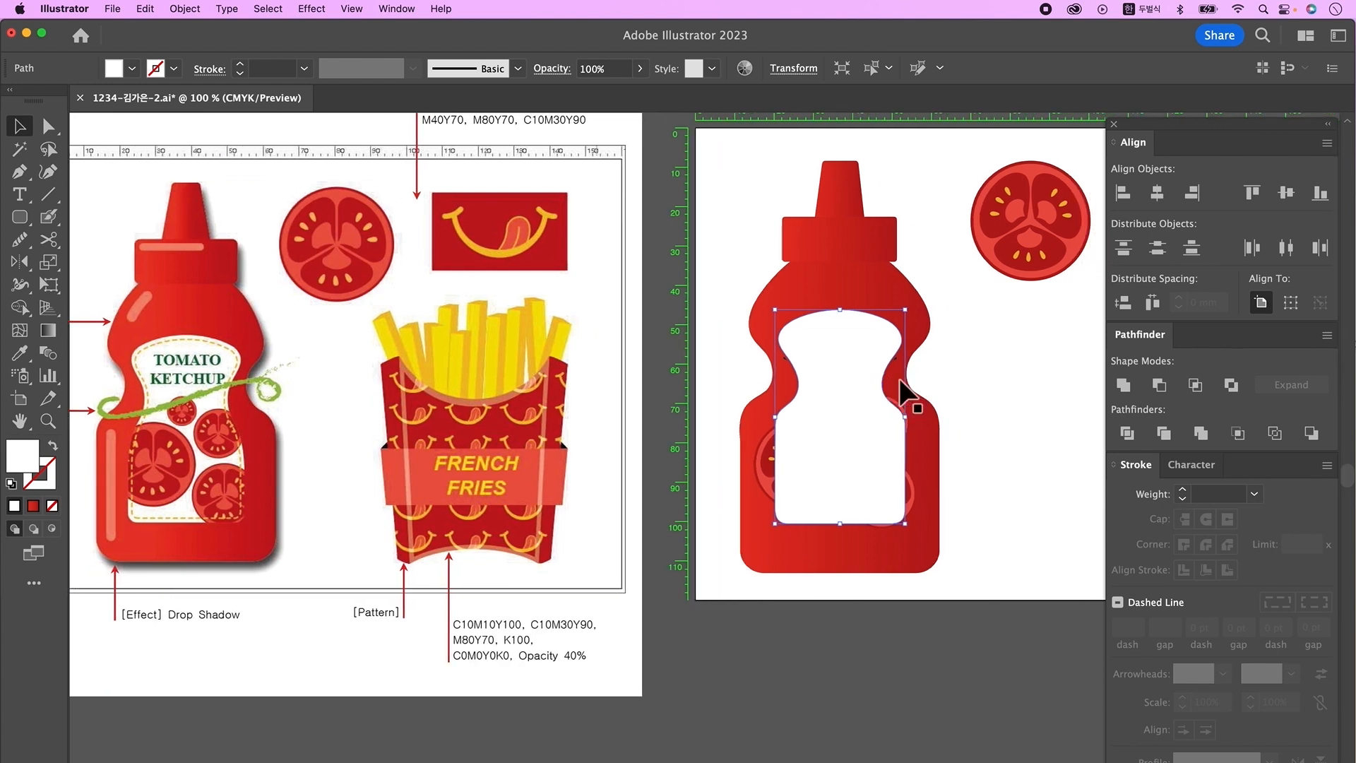
Make a clipping mask from the front label copy and the tomato group to trim the slices to the label.
{"action": "left_click", "coordinate": [968, 463]}
{"action": "left_click_drag", "start_coordinate": [973, 472], "coordinate": [1013, 468]}
{"action": "left_click", "coordinate": [877, 431]}
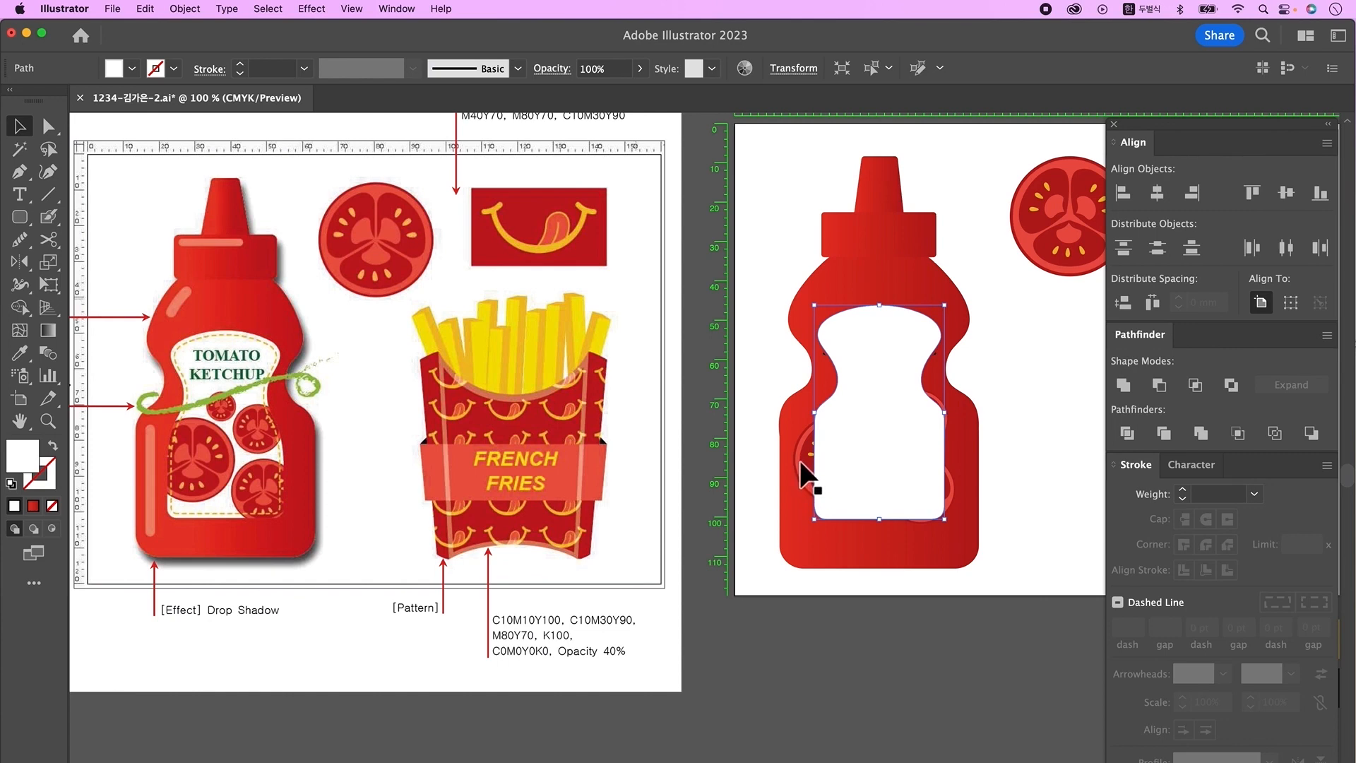
{"action": "right_click", "coordinate": [888, 332]}
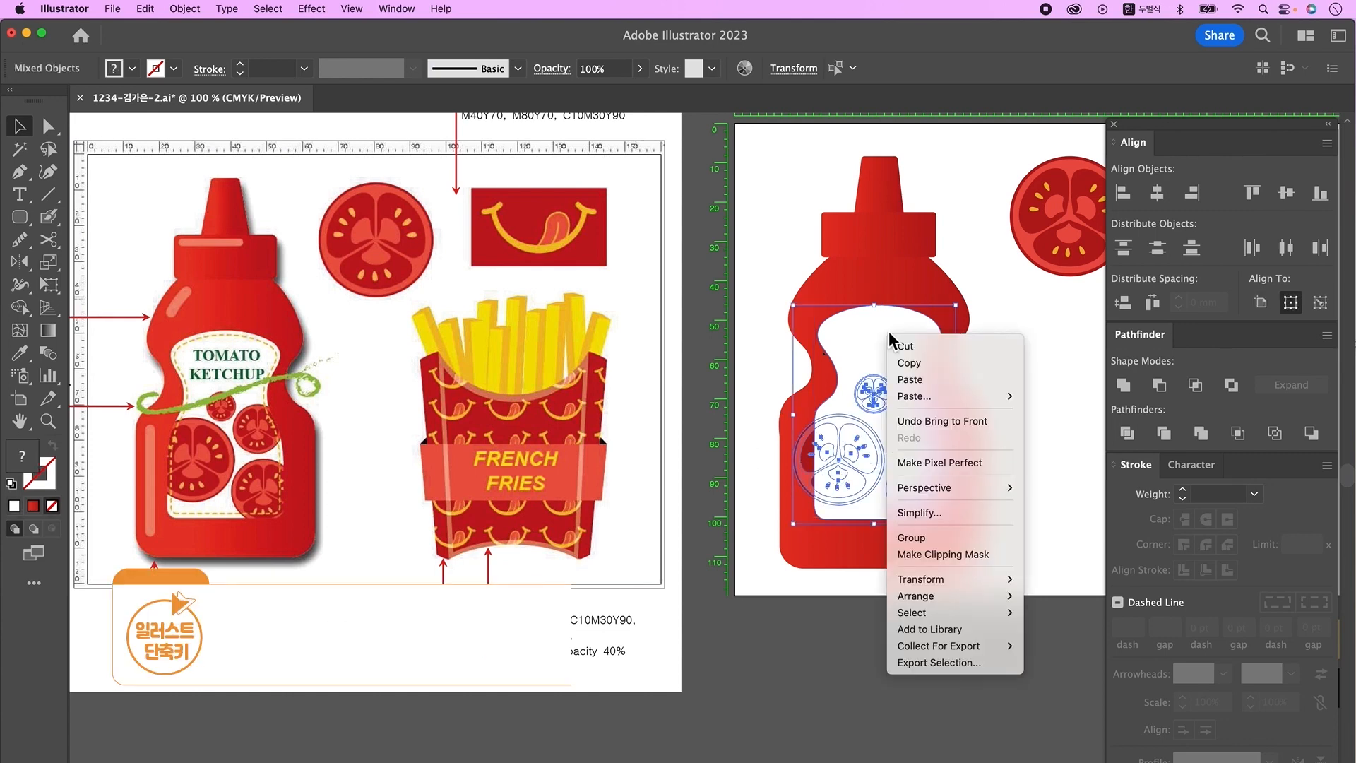
{"action": "left_click", "coordinate": [966, 555]}
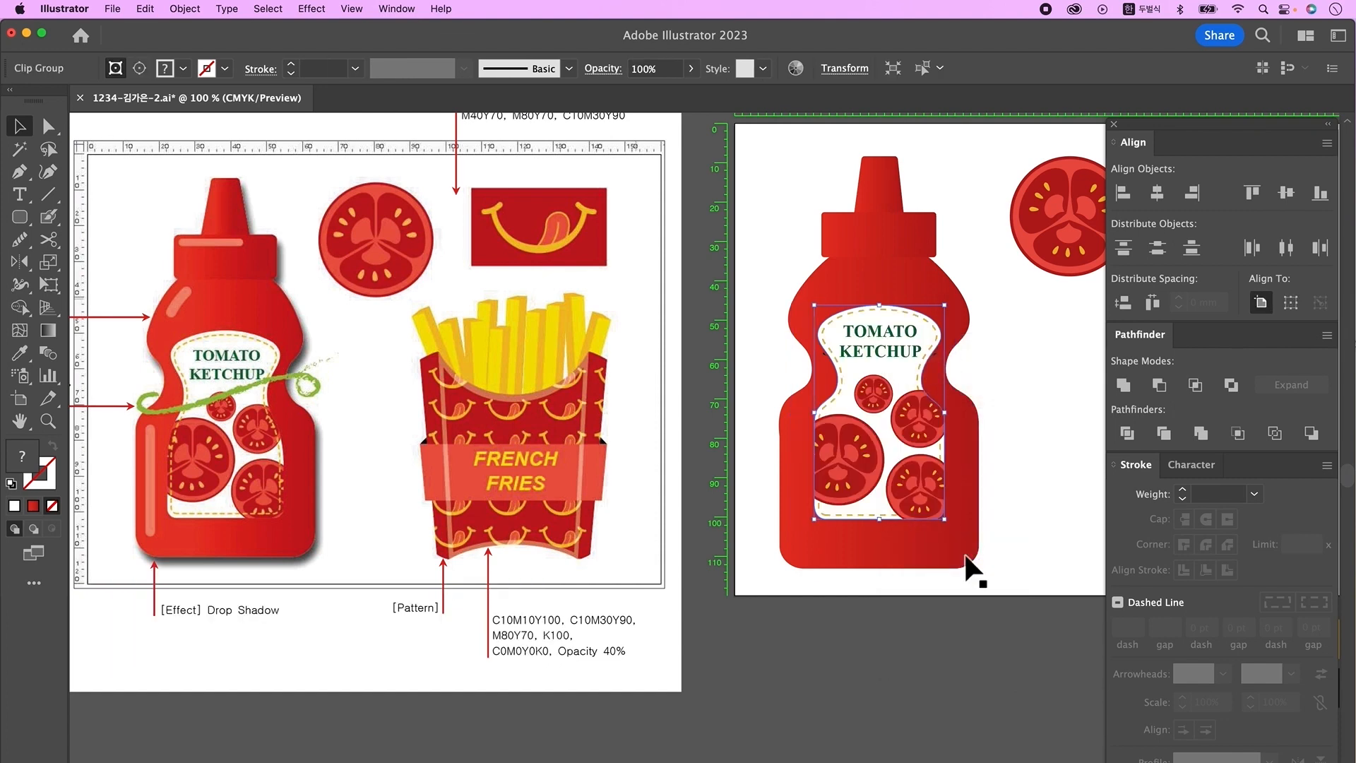
{"action": "left_click", "coordinate": [971, 565]}
Paint salmon-pink highlights with a reduced Blob Brush across the bottle's cap, down its lower left side and on its left shoulder.
{"action": "left_click", "coordinate": [923, 337]}
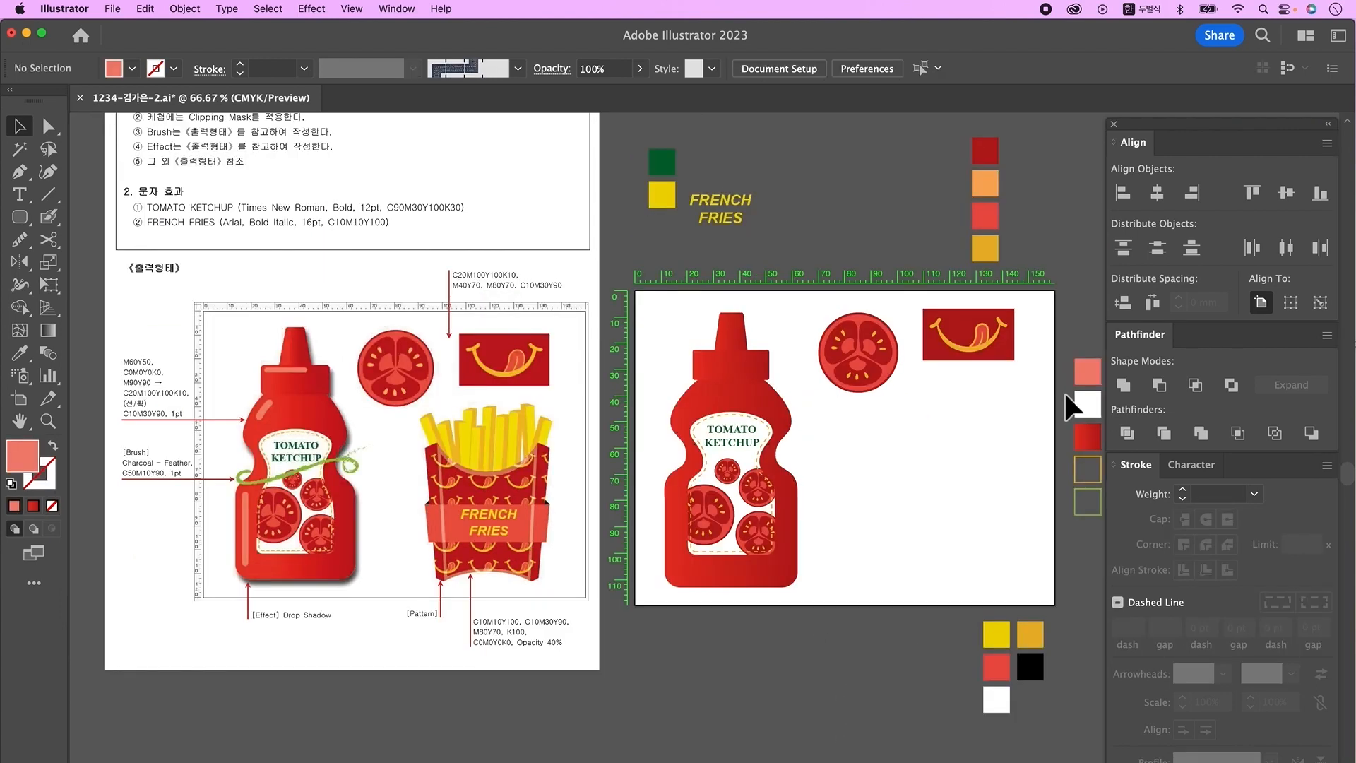
{"action": "left_click", "coordinate": [1081, 368]}
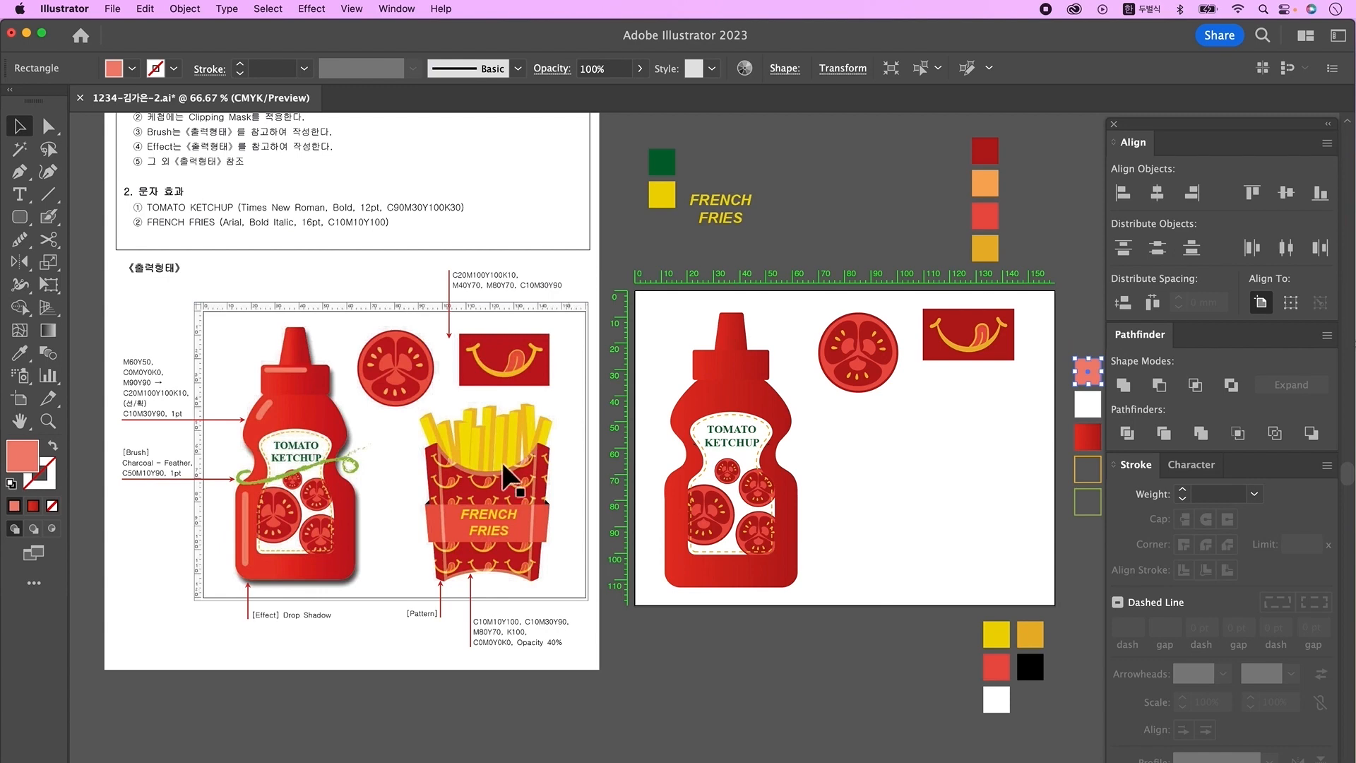
{"action": "left_click", "coordinate": [49, 217]}
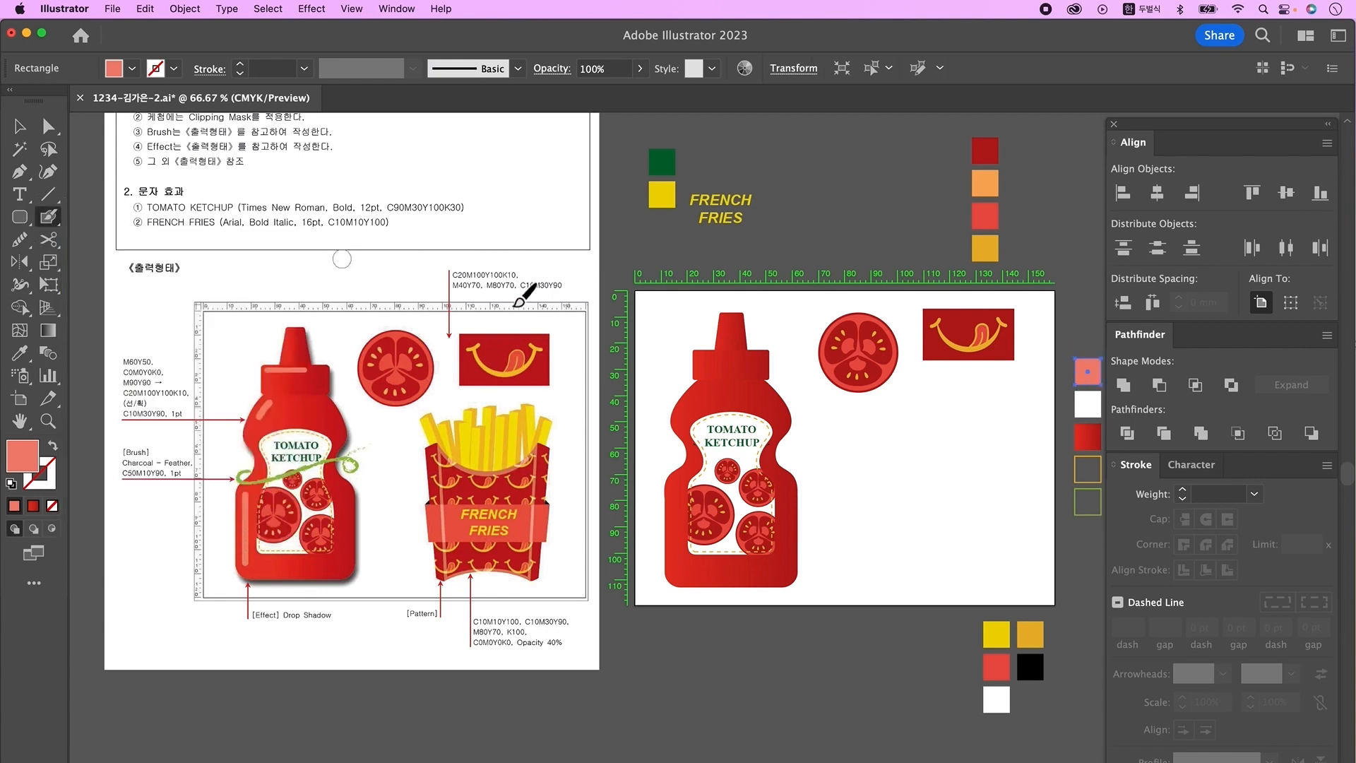
{"action": "key", "text": "super+equal"}
{"action": "left_click_drag", "start_coordinate": [711, 421], "coordinate": [945, 305]}
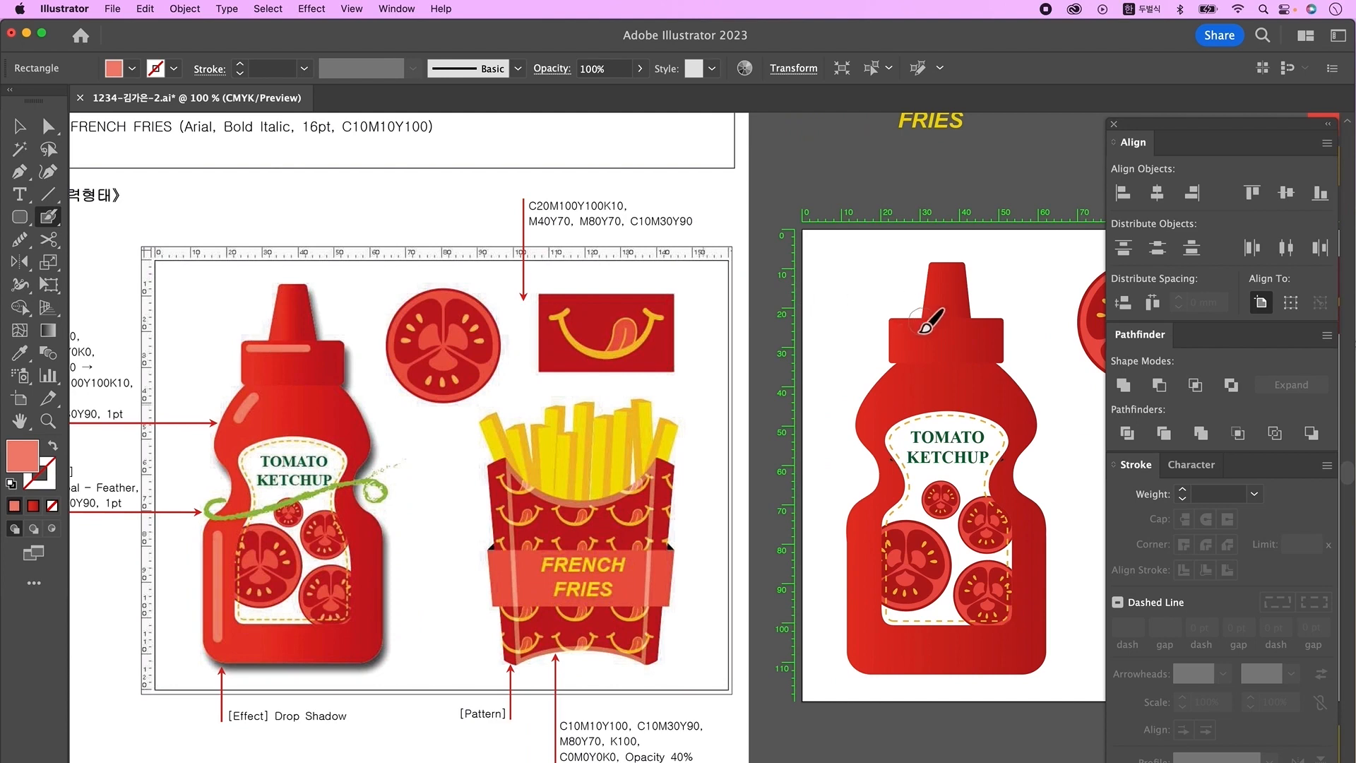
{"action": "key", "text": "bracketleft"}
{"action": "key", "text": "bracketleft"}
{"action": "key", "text": "bracketleft"}
{"action": "key", "text": "bracketleft"}
{"action": "key", "text": "bracketleft"}
{"action": "left_click_drag", "start_coordinate": [904, 331], "coordinate": [961, 330]}
{"action": "left_click_drag", "start_coordinate": [869, 495], "coordinate": [869, 606]}
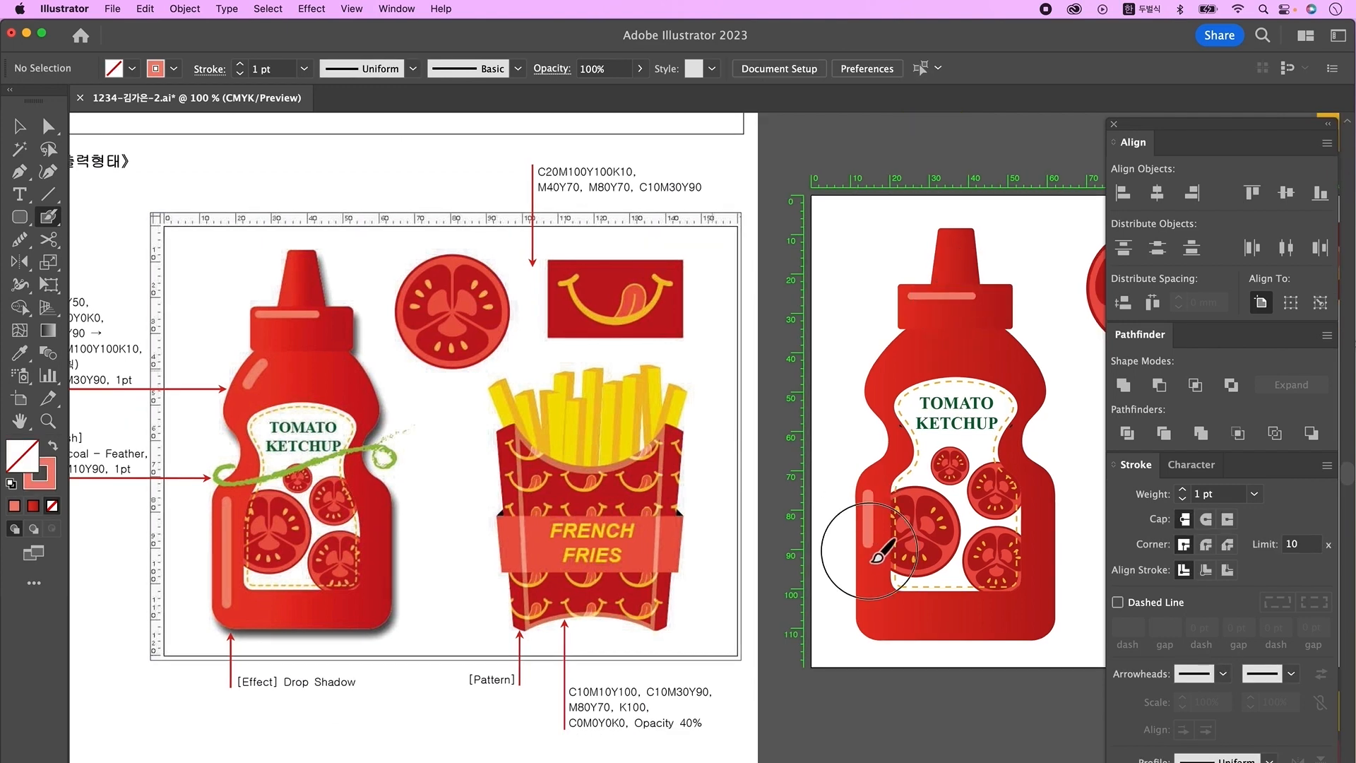
{"action": "left_click_drag", "start_coordinate": [907, 348], "coordinate": [891, 367]}
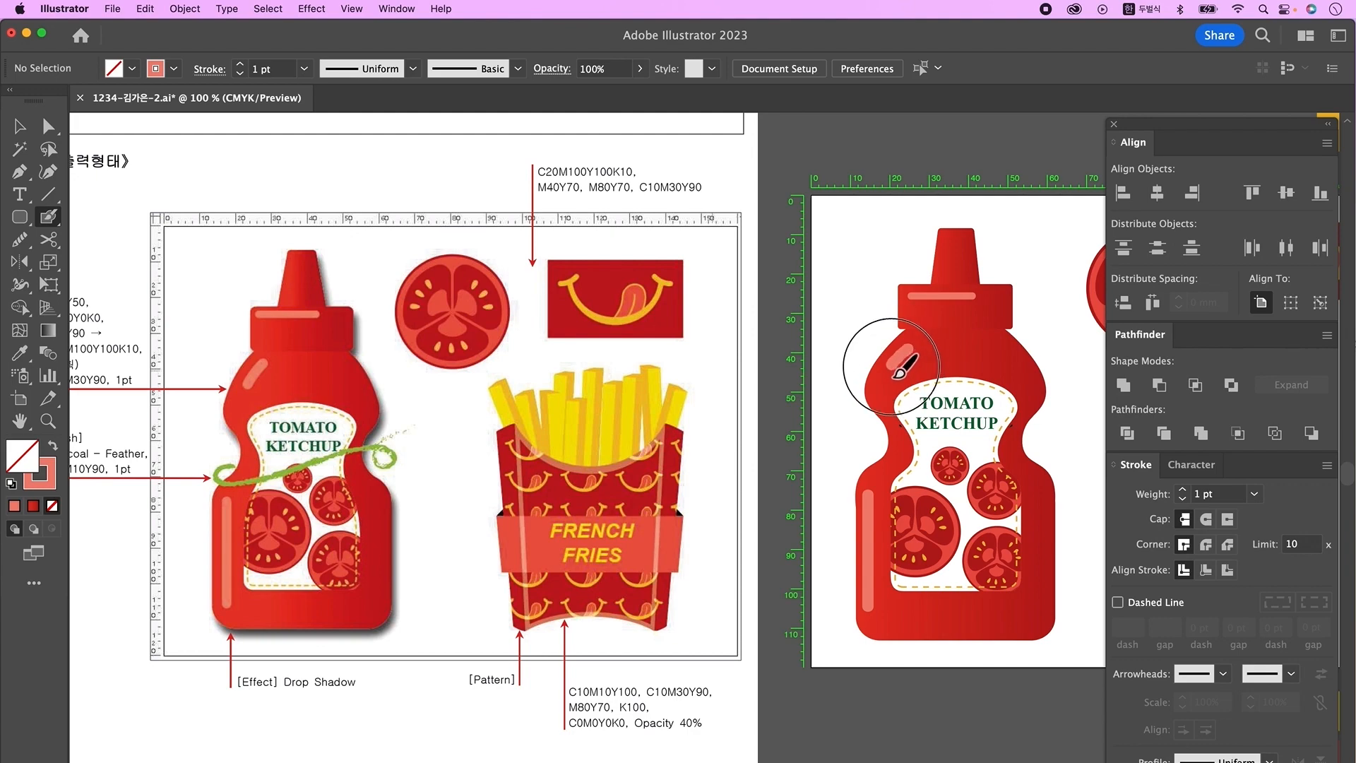
Clean up the small stray black fragments on both sides of the label's waist.
{"action": "key", "text": "v"}
{"action": "scroll", "coordinate": [914, 667], "scroll_direction": "right", "scroll_amount": 1}
{"action": "key", "text": "super+alt+0"}
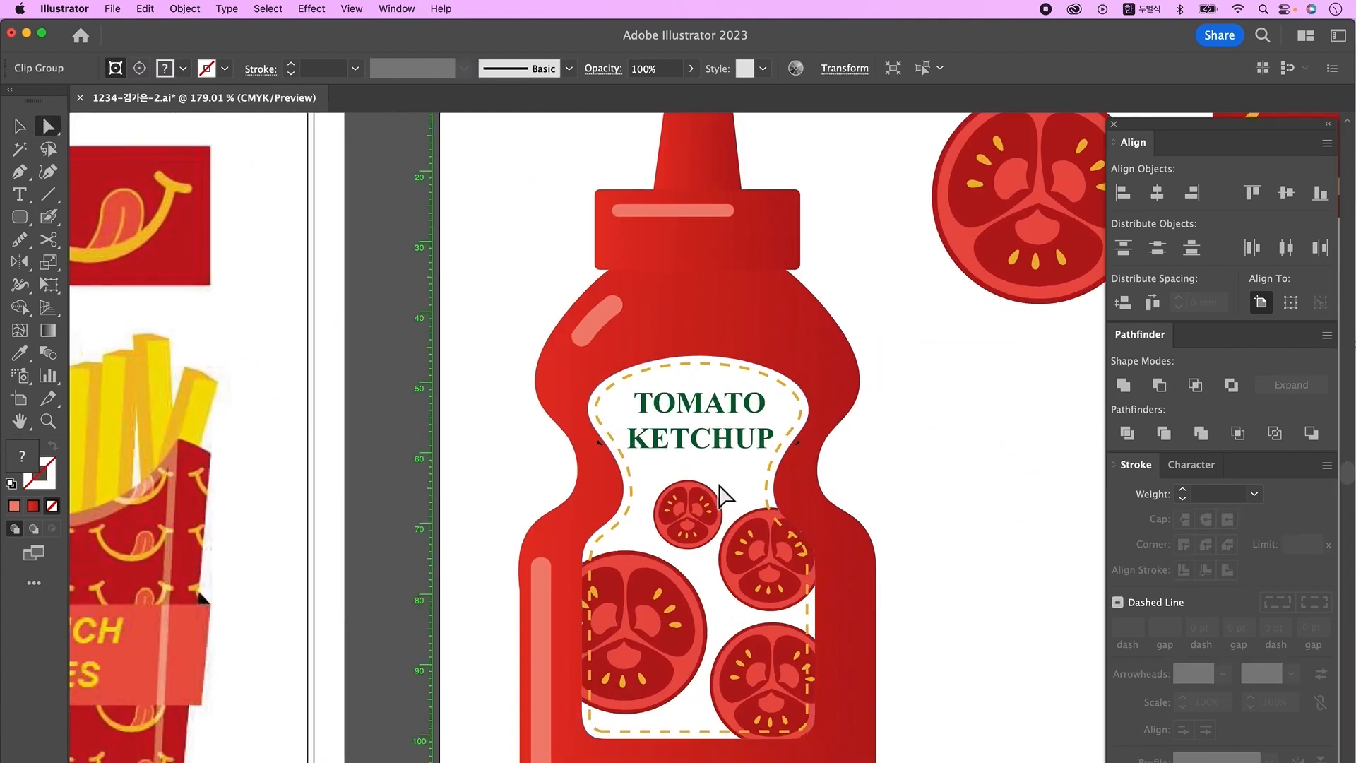
{"action": "left_click", "coordinate": [702, 454]}
{"action": "key", "text": "super+1"}
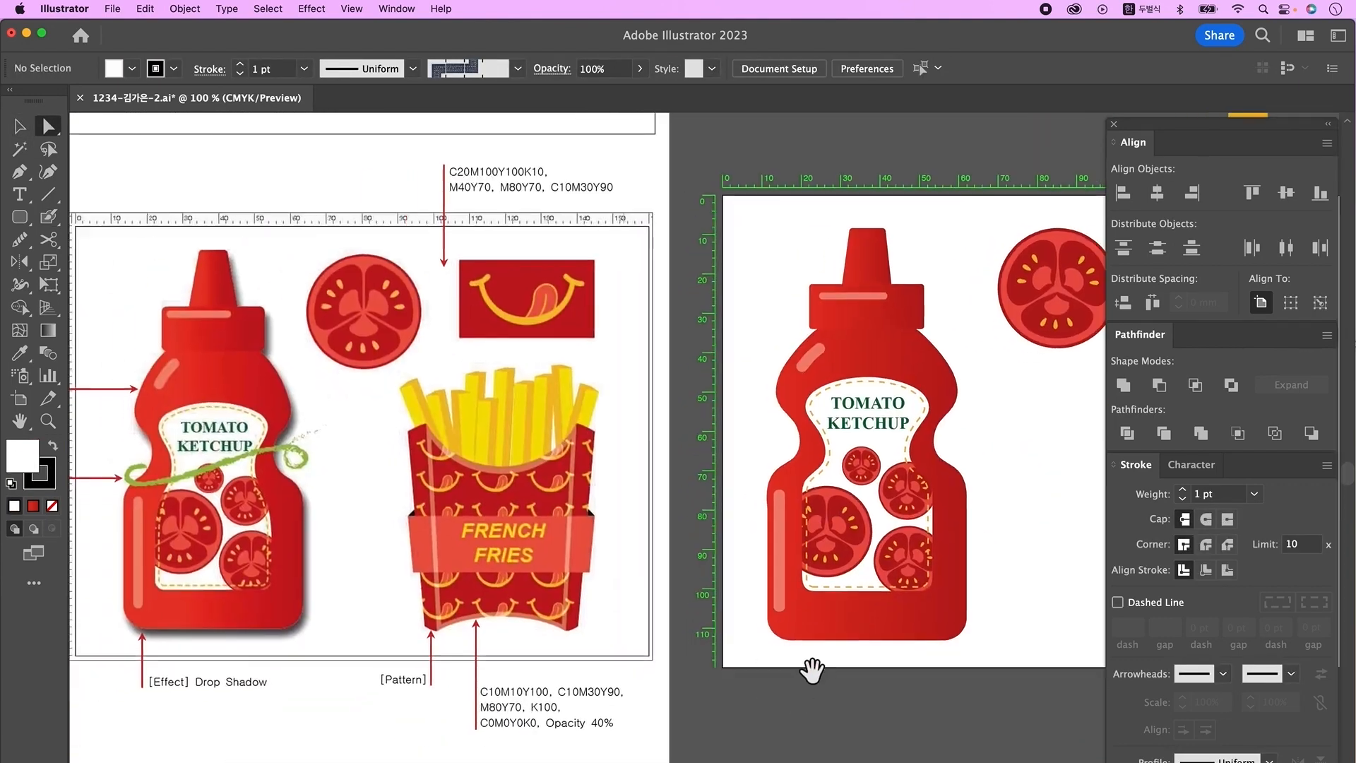
{"action": "key", "text": "v"}
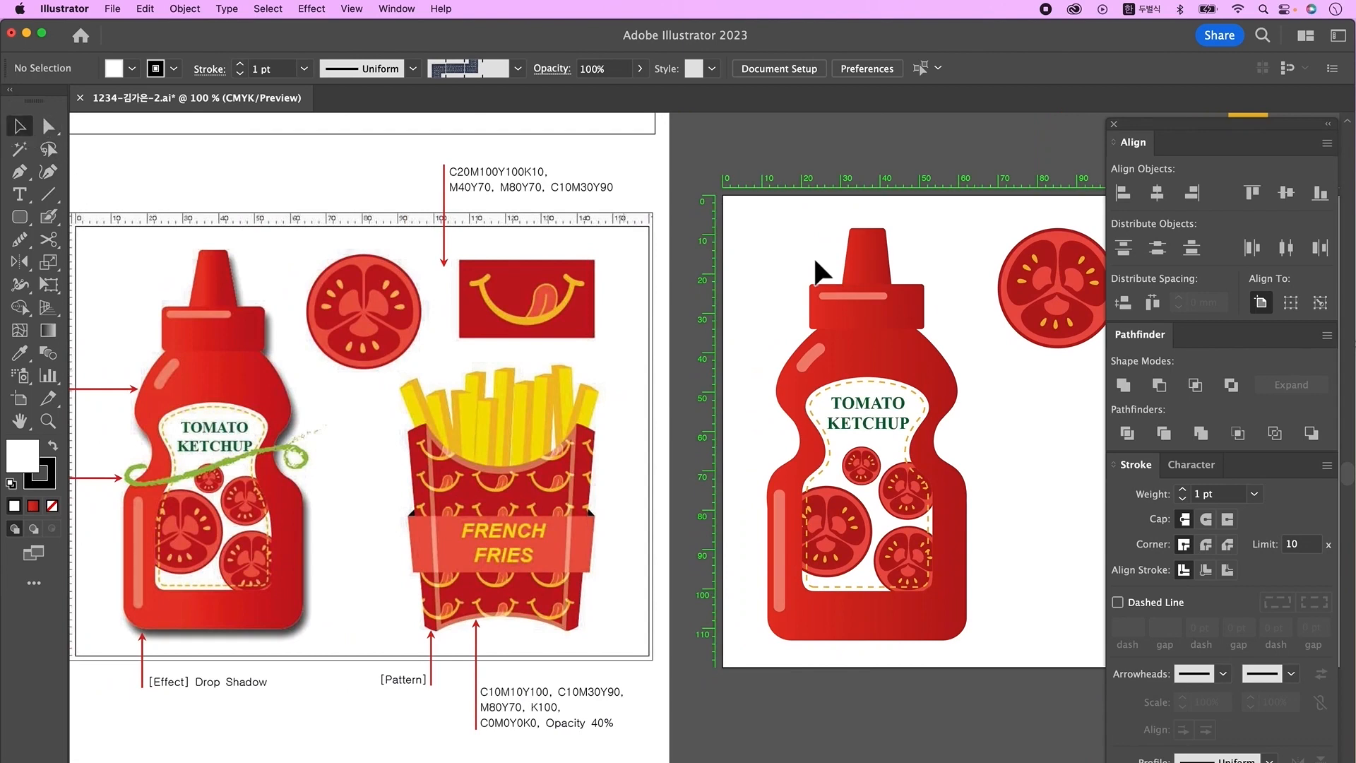
Group the ketchup bottle artwork and apply a Multiply drop shadow with 70% opacity, 1 mm X and Y offsets and 1 mm blur.
{"action": "left_click_drag", "start_coordinate": [780, 238], "coordinate": [959, 650]}
{"action": "key", "text": "super+minus"}
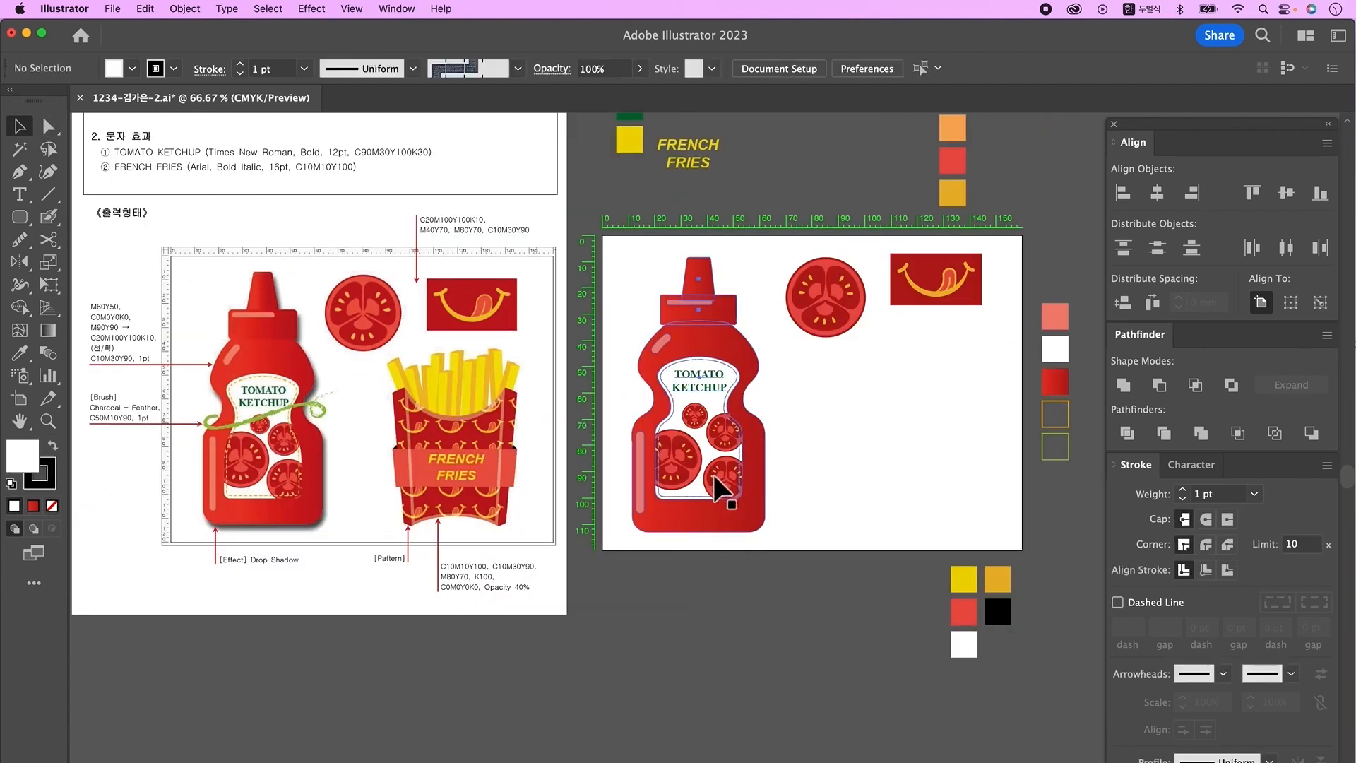
{"action": "left_click", "coordinate": [718, 483]}
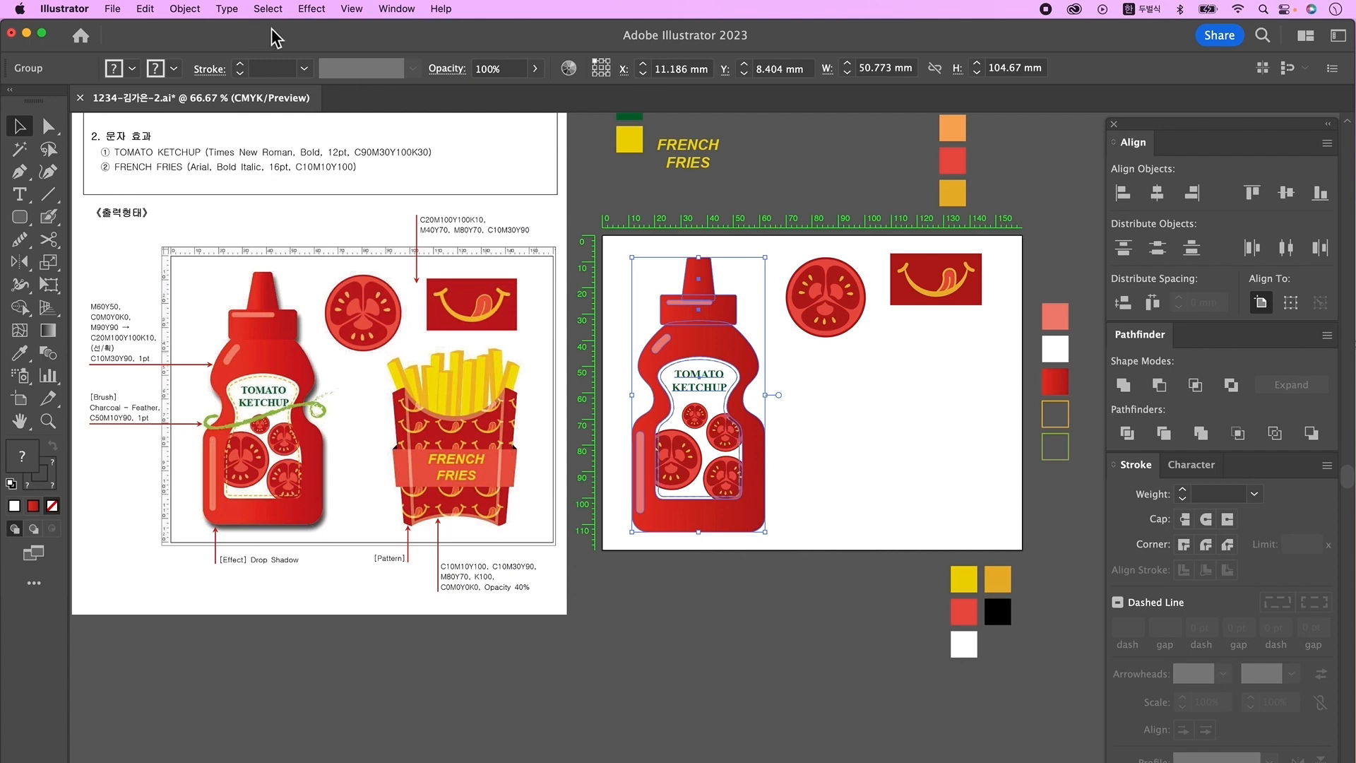
{"action": "left_click", "coordinate": [311, 12]}
{"action": "mouse_move", "coordinate": [426, 236]}
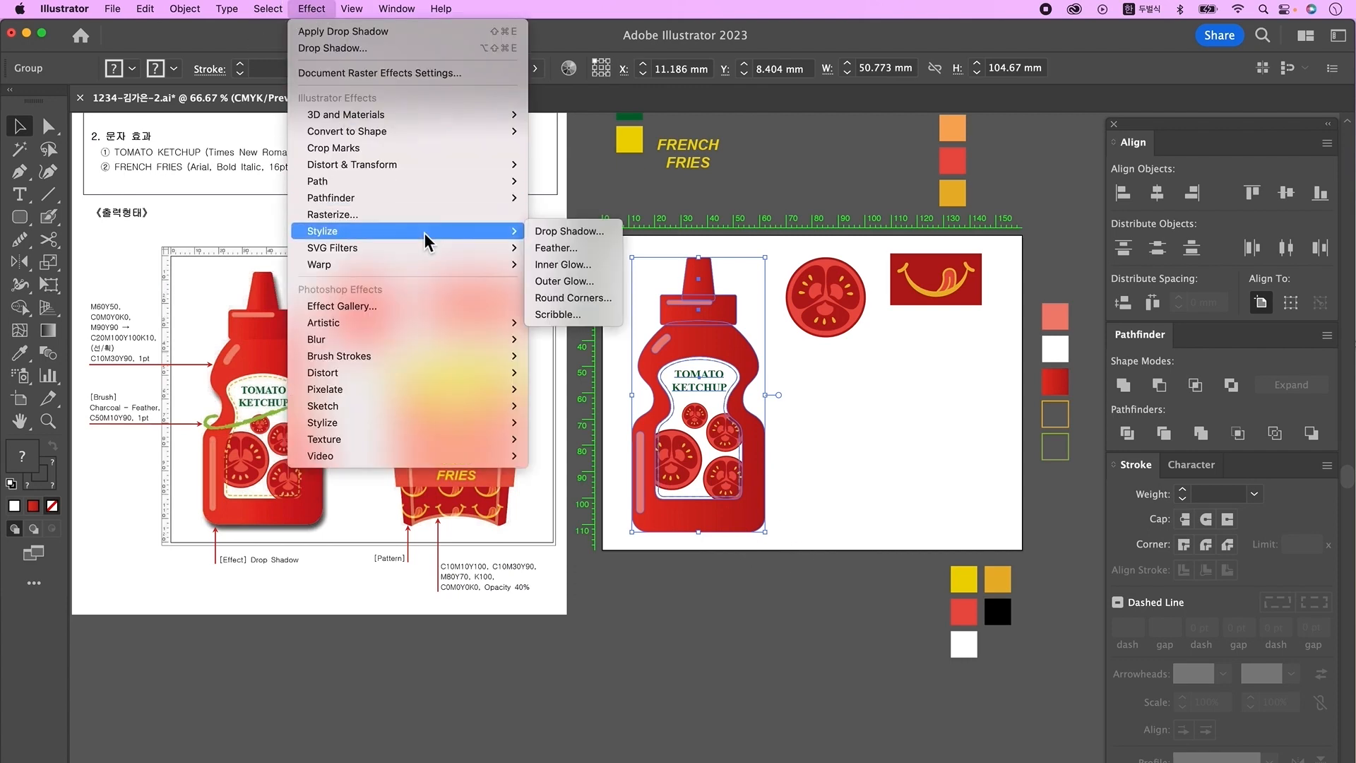
{"action": "left_click", "coordinate": [581, 237]}
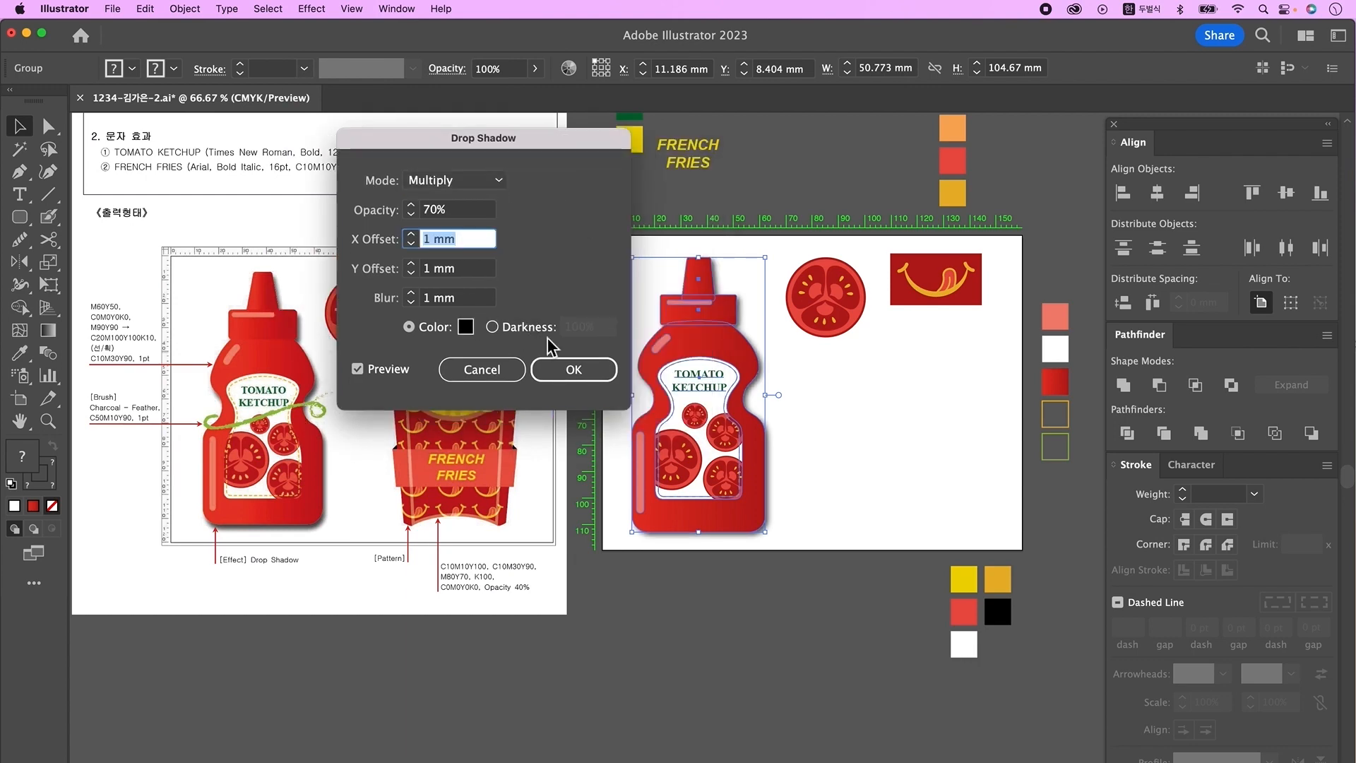
{"action": "left_click", "coordinate": [574, 370]}
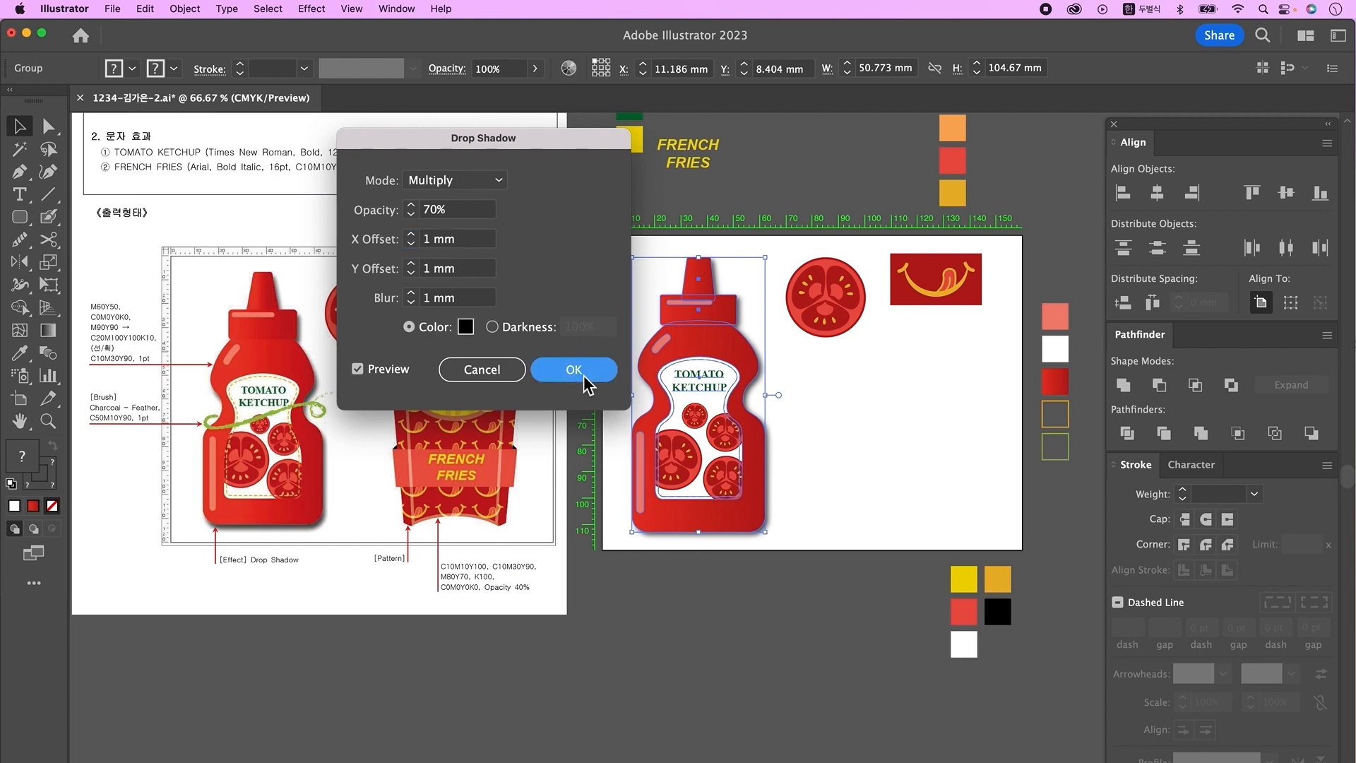
{"action": "left_click", "coordinate": [890, 442]}
Draw a curling open path across the bottle's waist with the Pen tool, using the green swatch's 1 pt stroke and no fill.
{"action": "left_click_drag", "start_coordinate": [1066, 469], "coordinate": [1055, 457]}
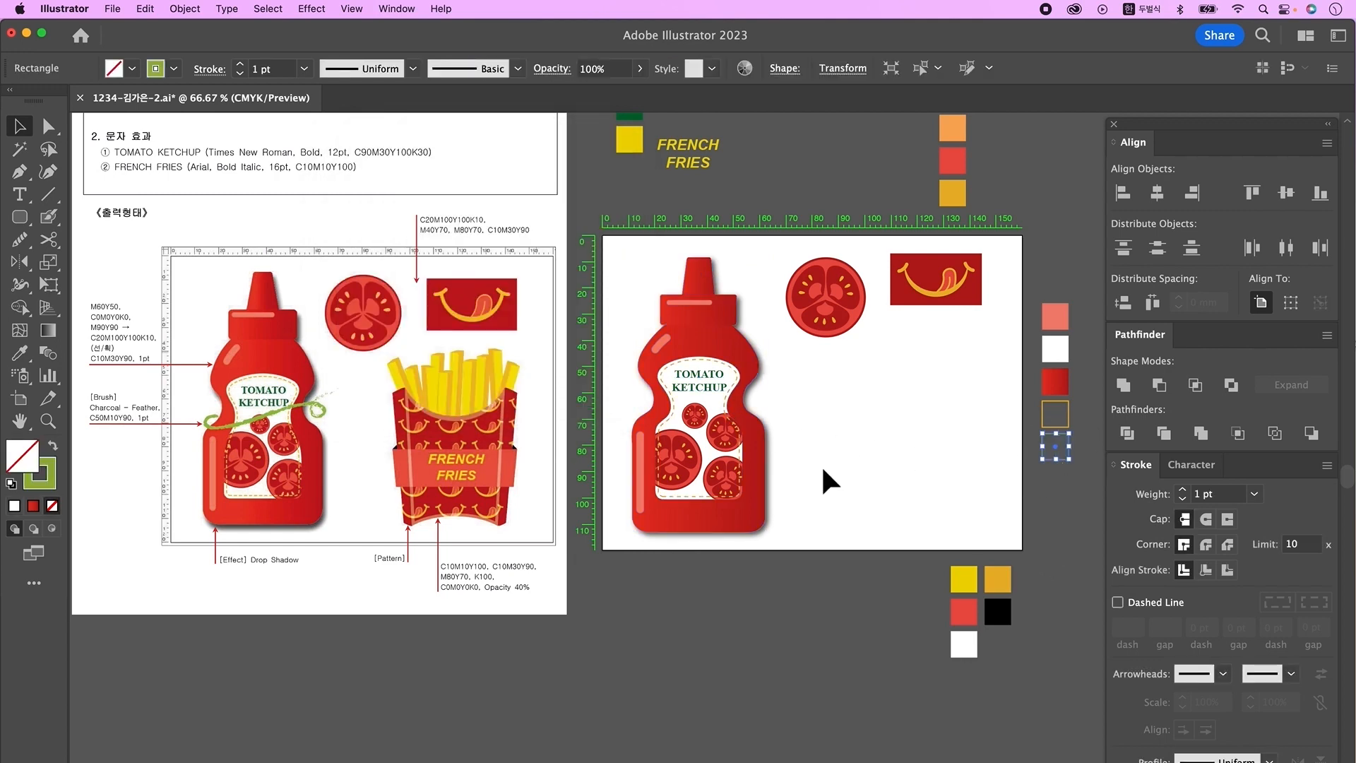
{"action": "left_click", "coordinate": [19, 171]}
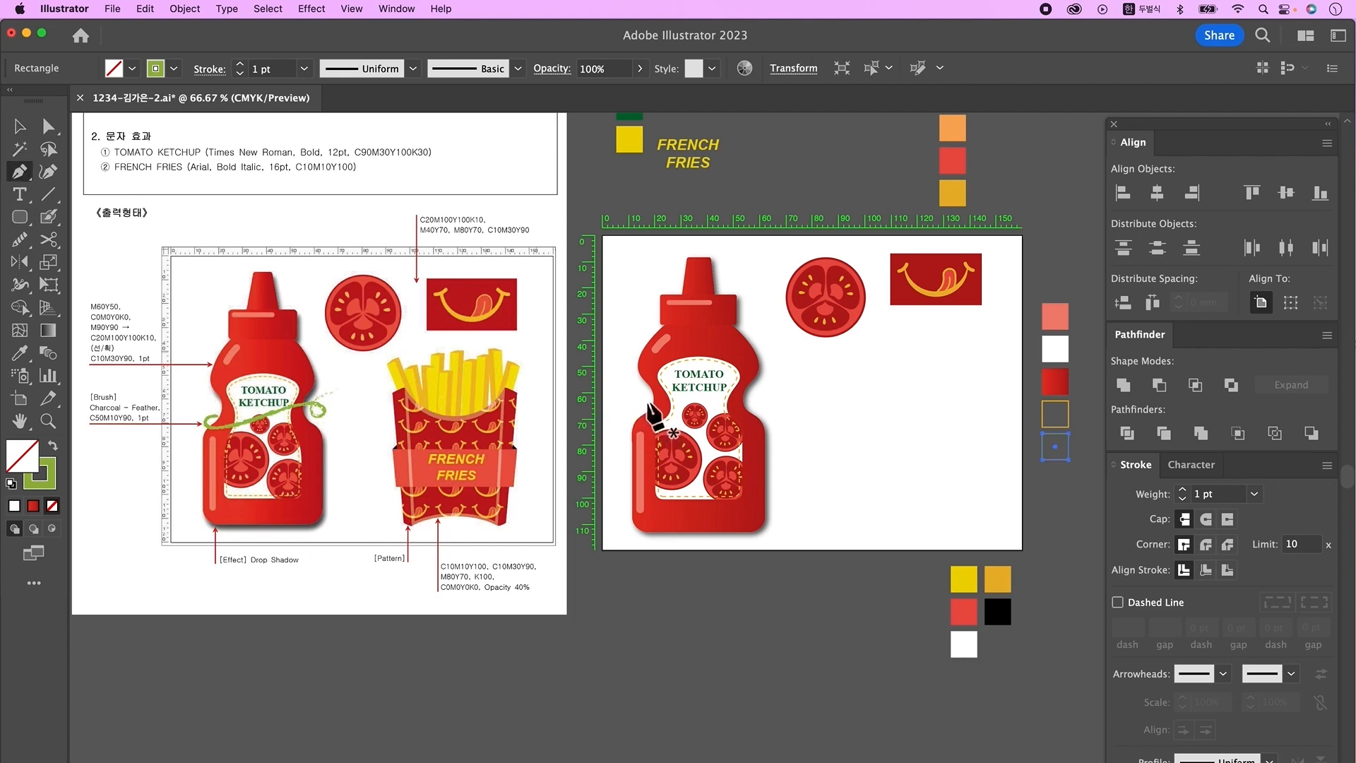
{"action": "left_click_drag", "start_coordinate": [650, 417], "coordinate": [676, 427]}
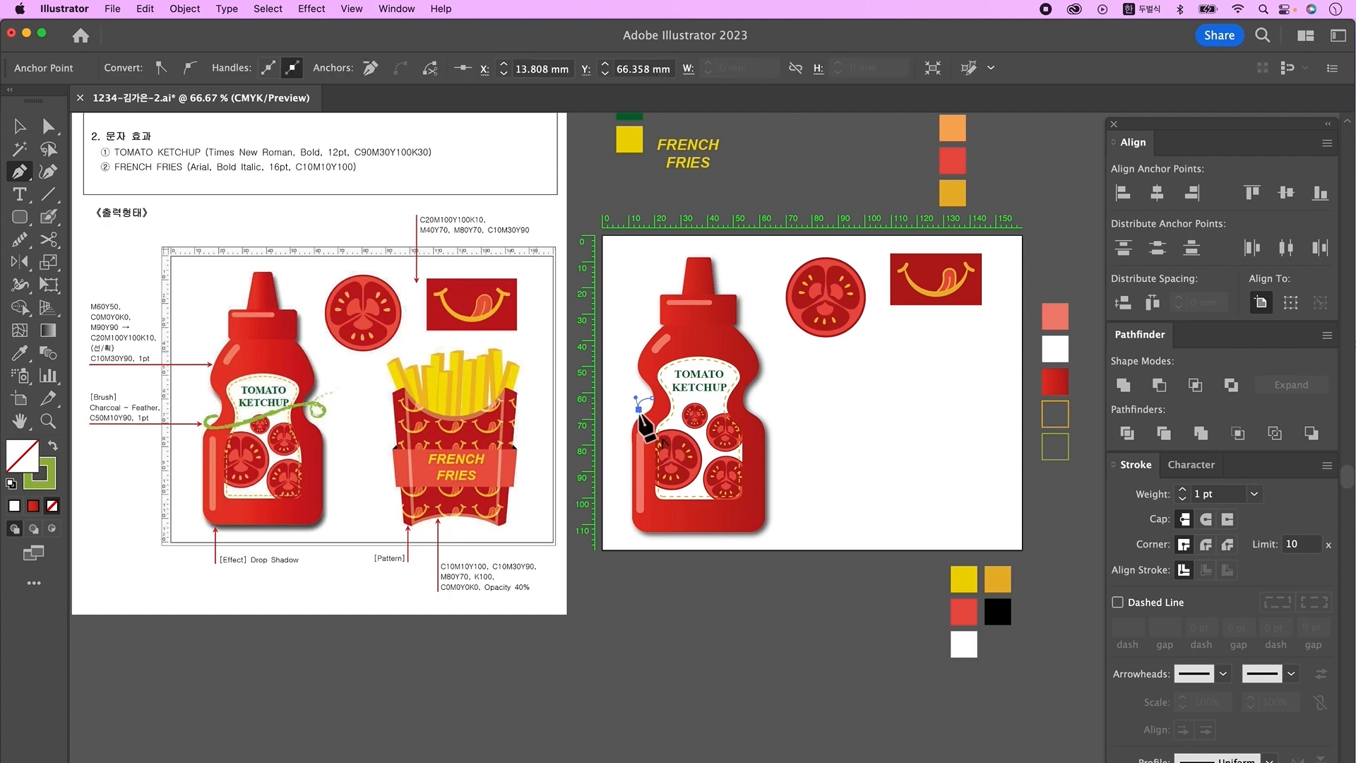
{"action": "left_click_drag", "start_coordinate": [763, 400], "coordinate": [777, 372]}
{"action": "left_click", "coordinate": [763, 399]}
{"action": "left_click", "coordinate": [755, 410]}
{"action": "left_click", "coordinate": [760, 385]}
{"action": "left_click", "coordinate": [769, 380]}
{"action": "left_click", "coordinate": [797, 398], "text": "super"}
{"action": "left_click", "coordinate": [20, 126]}
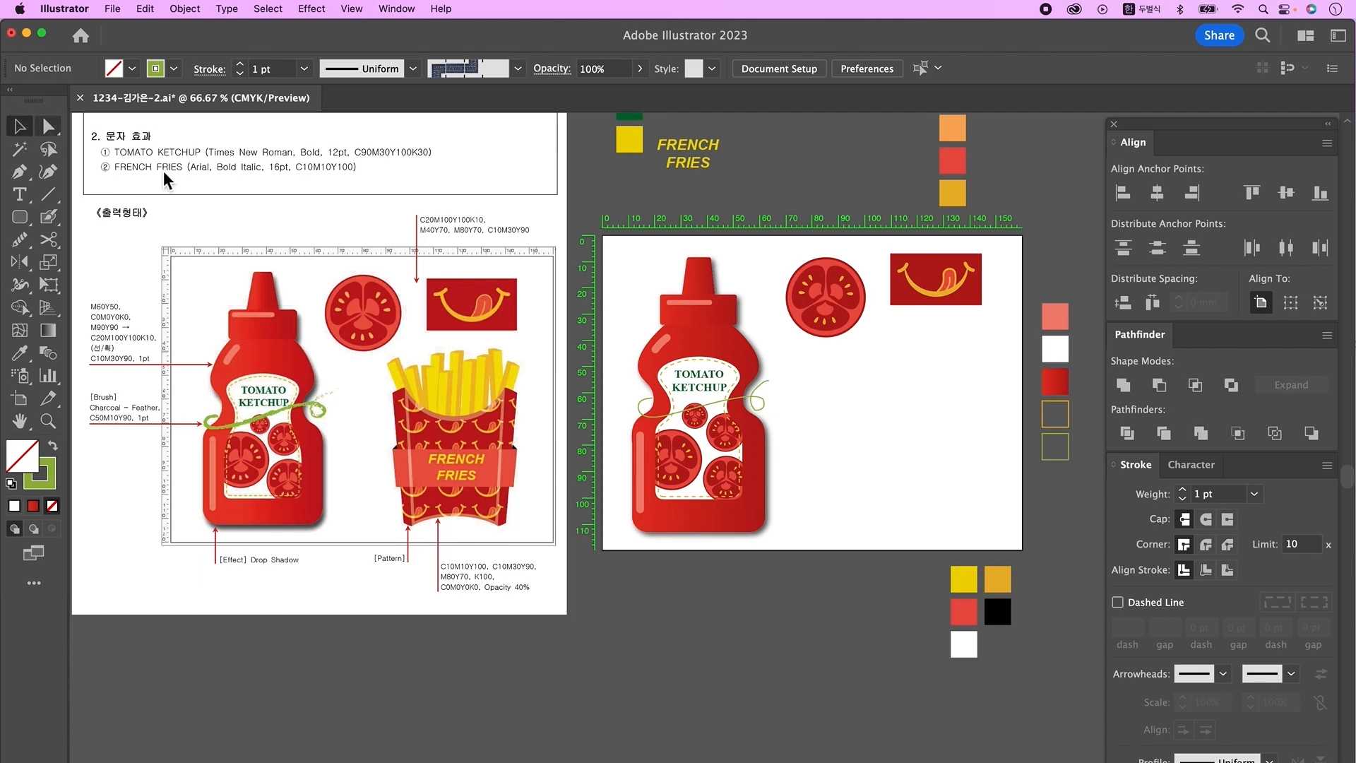
Apply the Charcoal - Feather brush from the Artistic_ChalkCharcoalPencil library to the green path.
{"action": "left_click", "coordinate": [769, 408]}
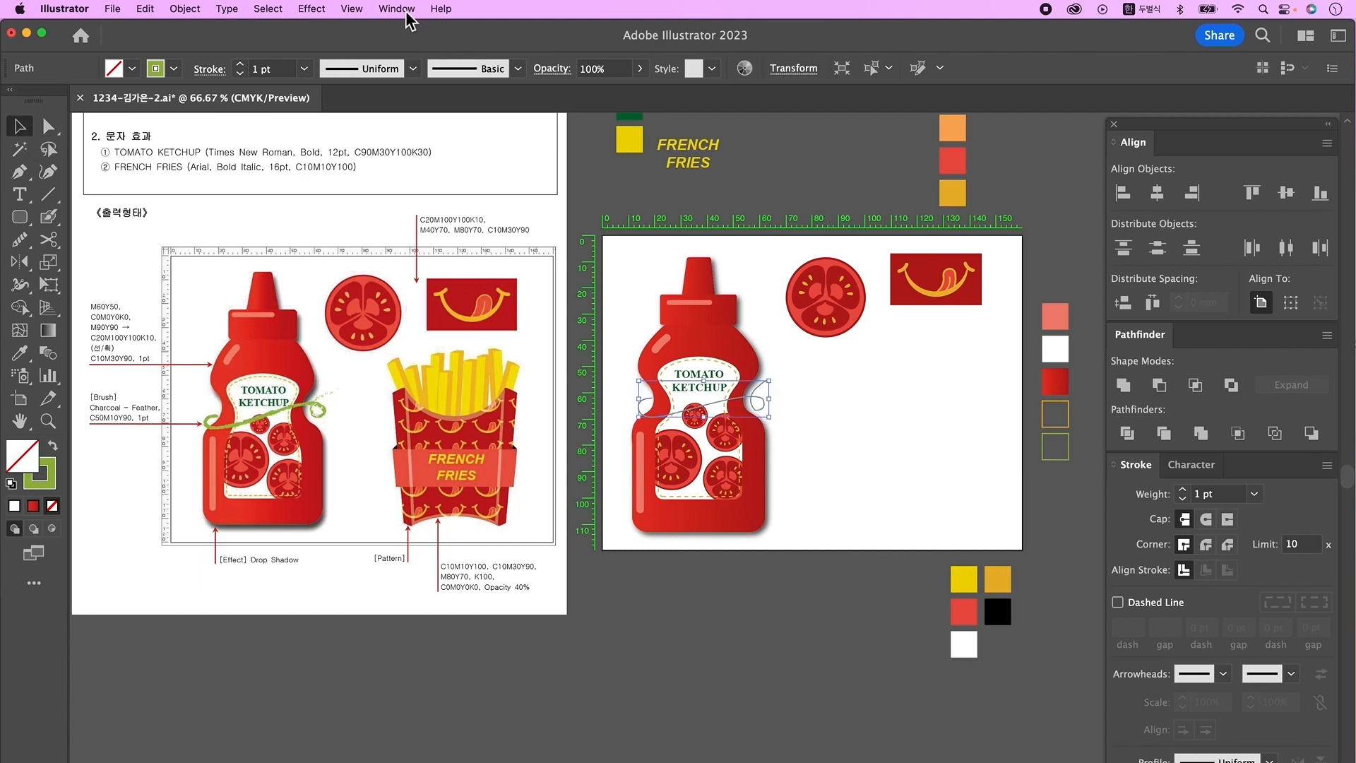
{"action": "left_click", "coordinate": [396, 9]}
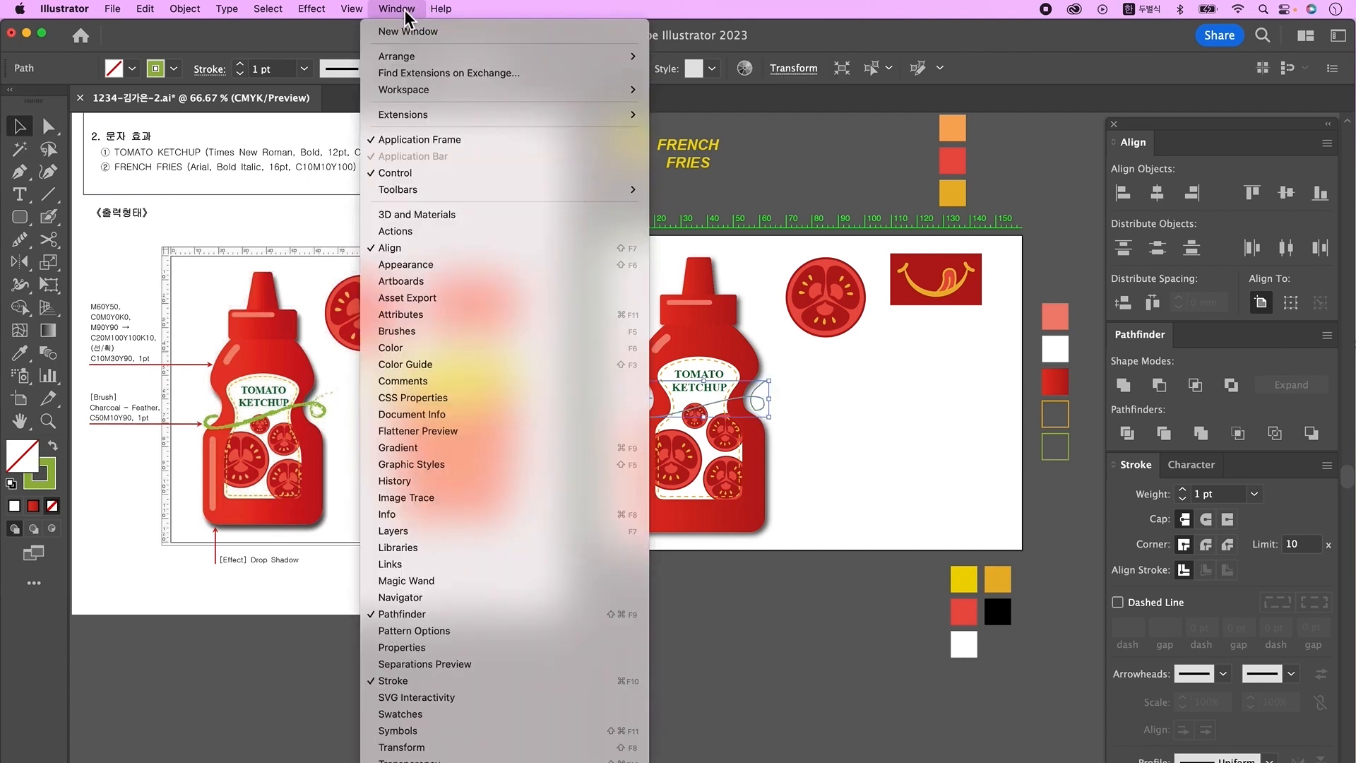
{"action": "left_click", "coordinate": [452, 331]}
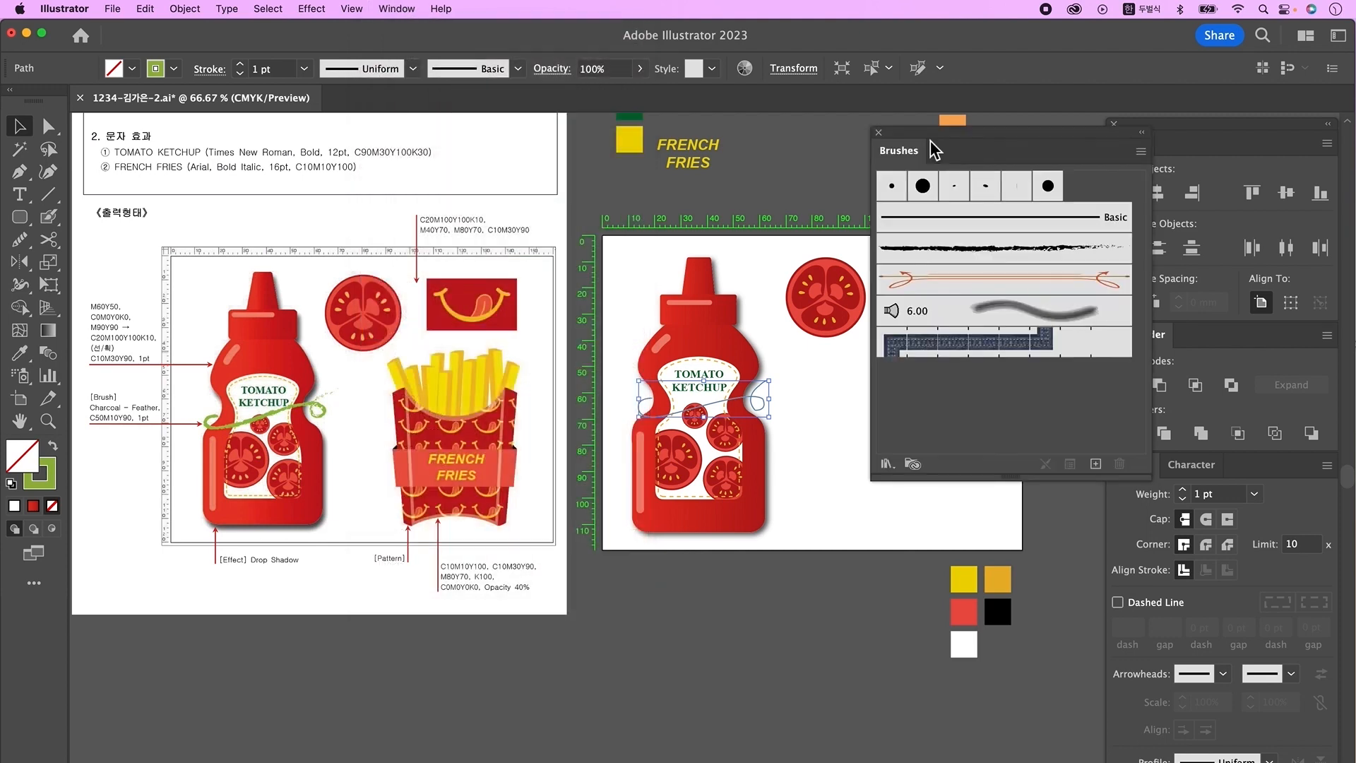
{"action": "left_click", "coordinate": [892, 469]}
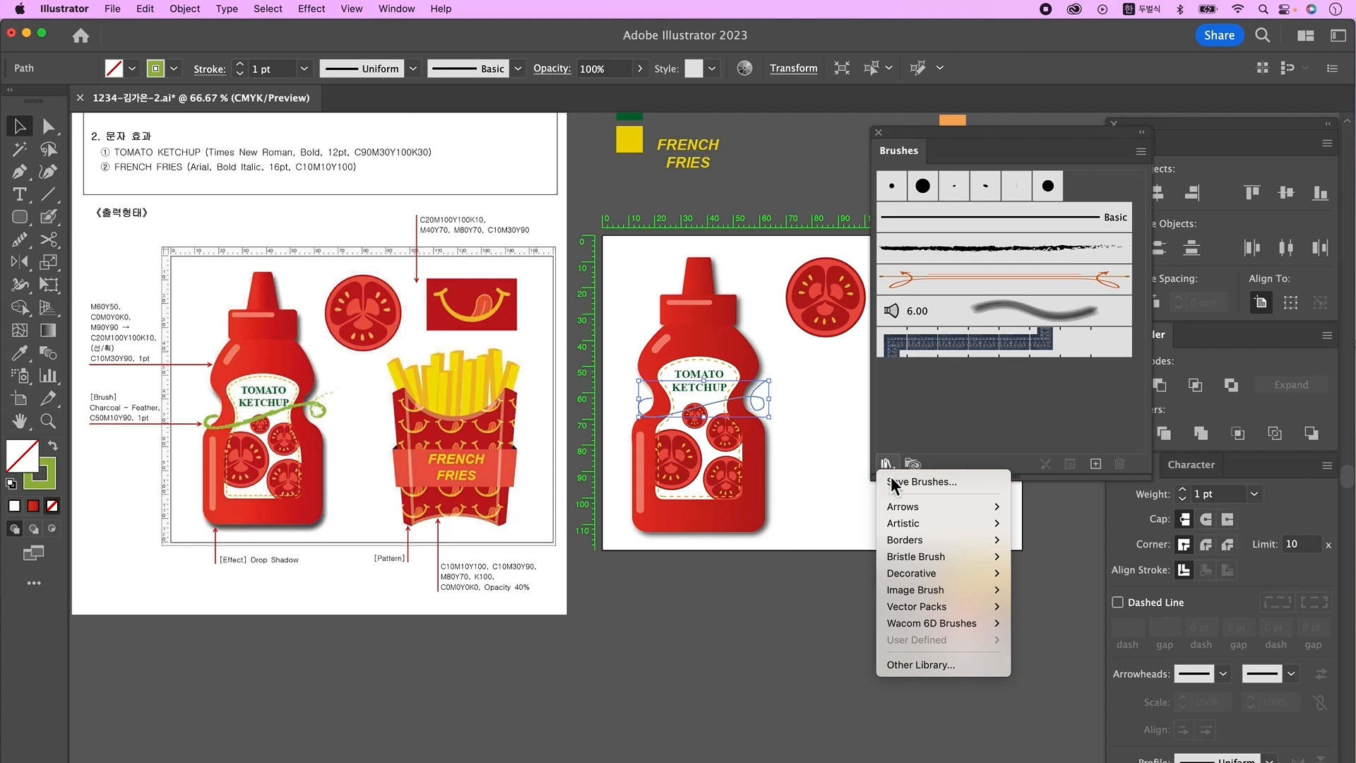
{"action": "mouse_move", "coordinate": [940, 524]}
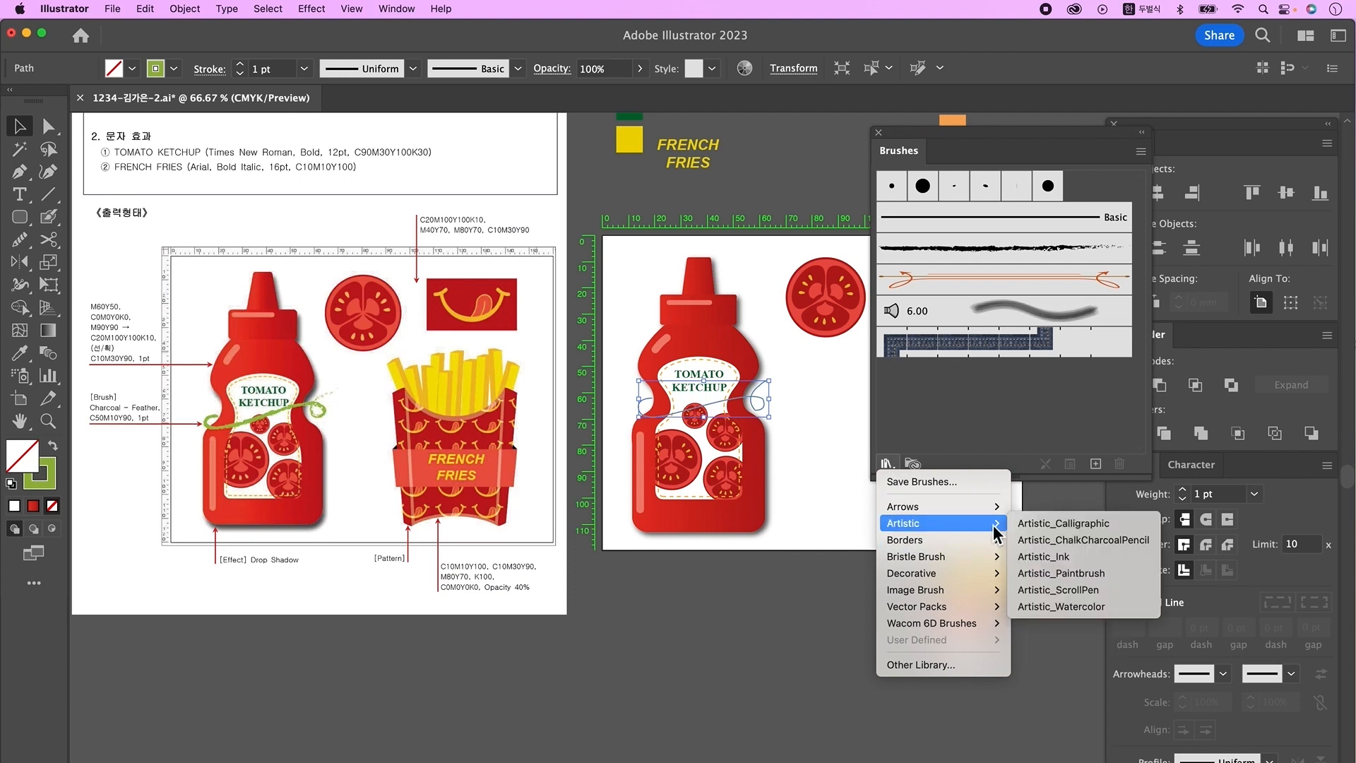
{"action": "left_click", "coordinate": [1091, 541]}
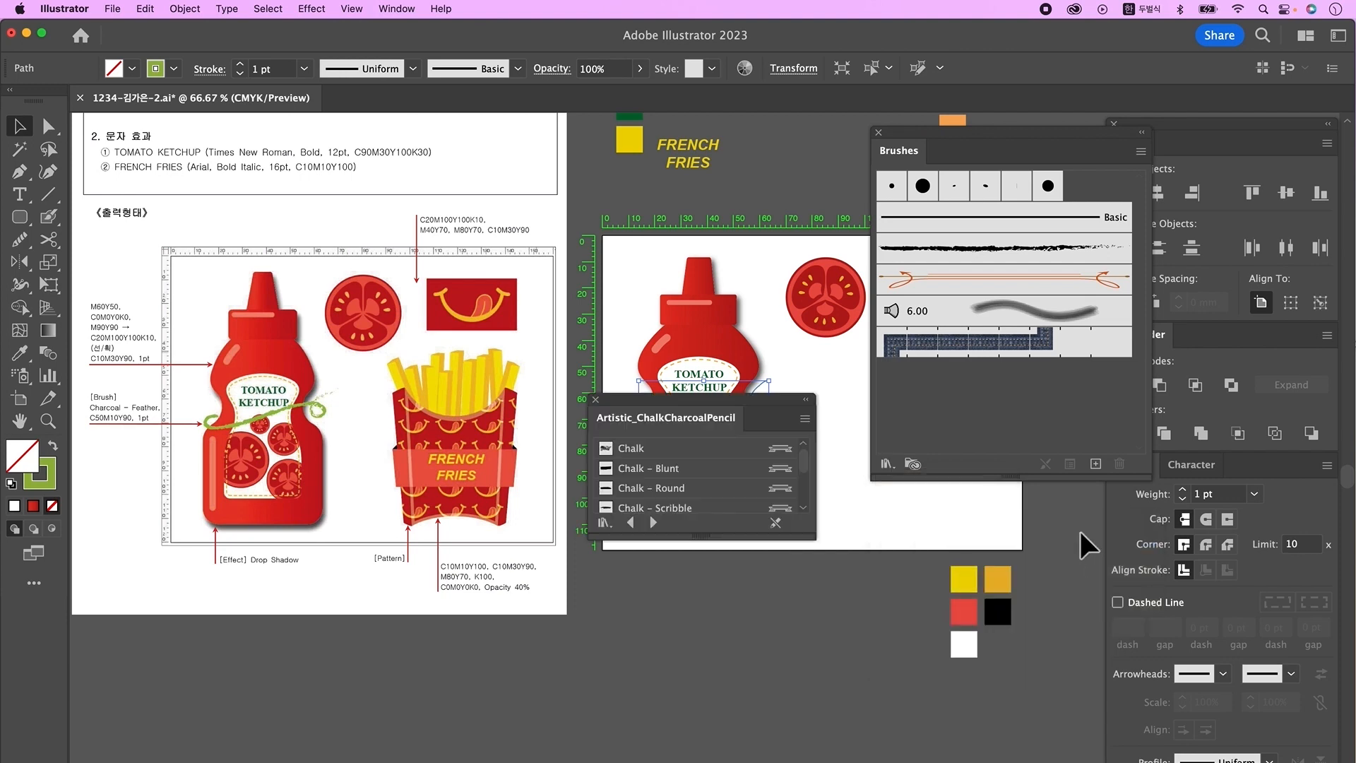
{"action": "left_click", "coordinate": [995, 271]}
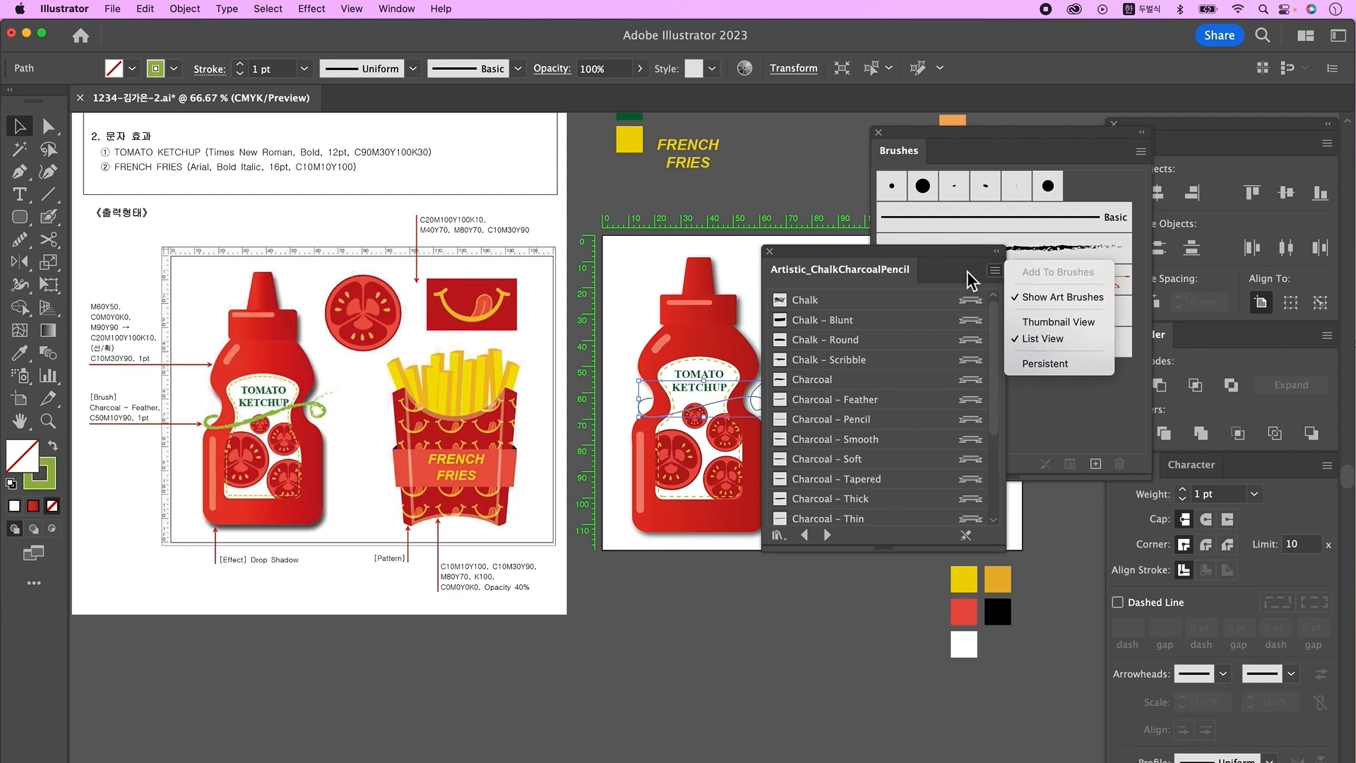
{"action": "left_click", "coordinate": [968, 272]}
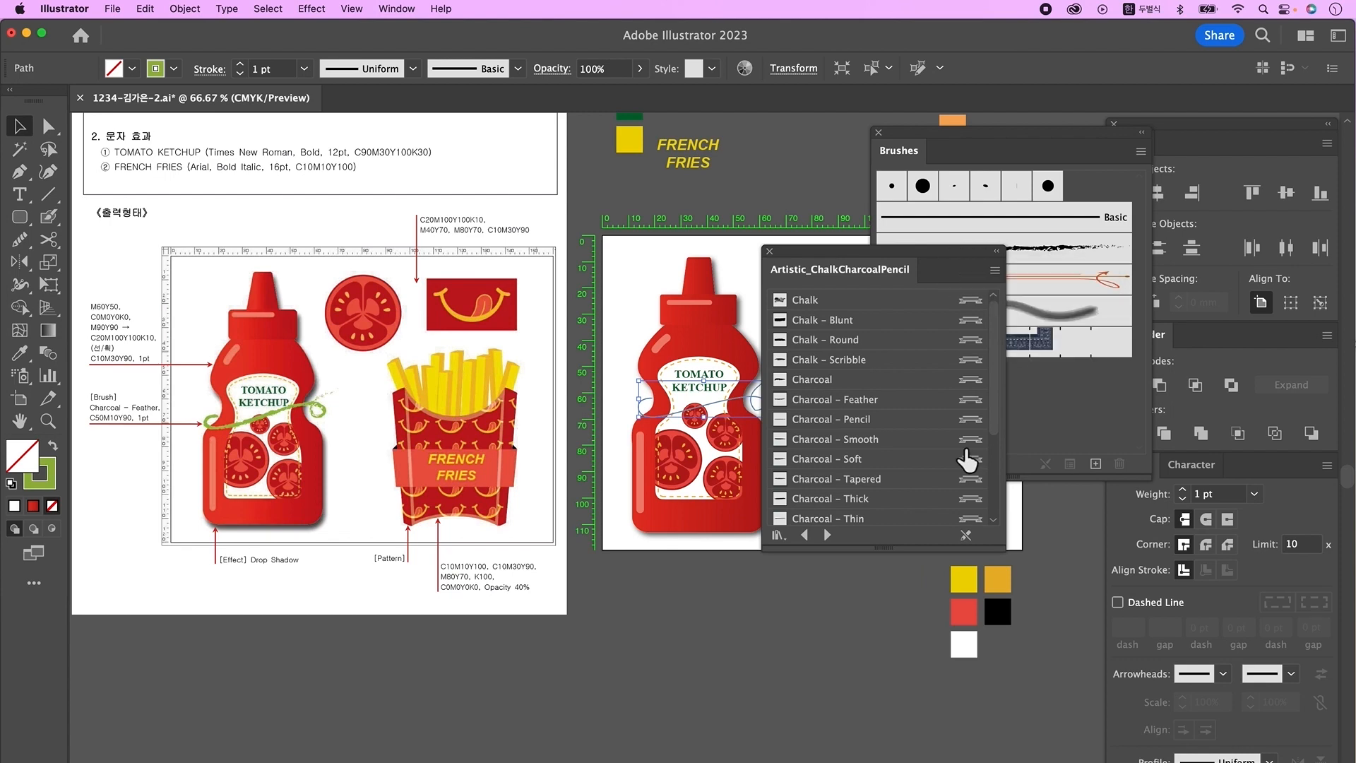
{"action": "left_click", "coordinate": [863, 400]}
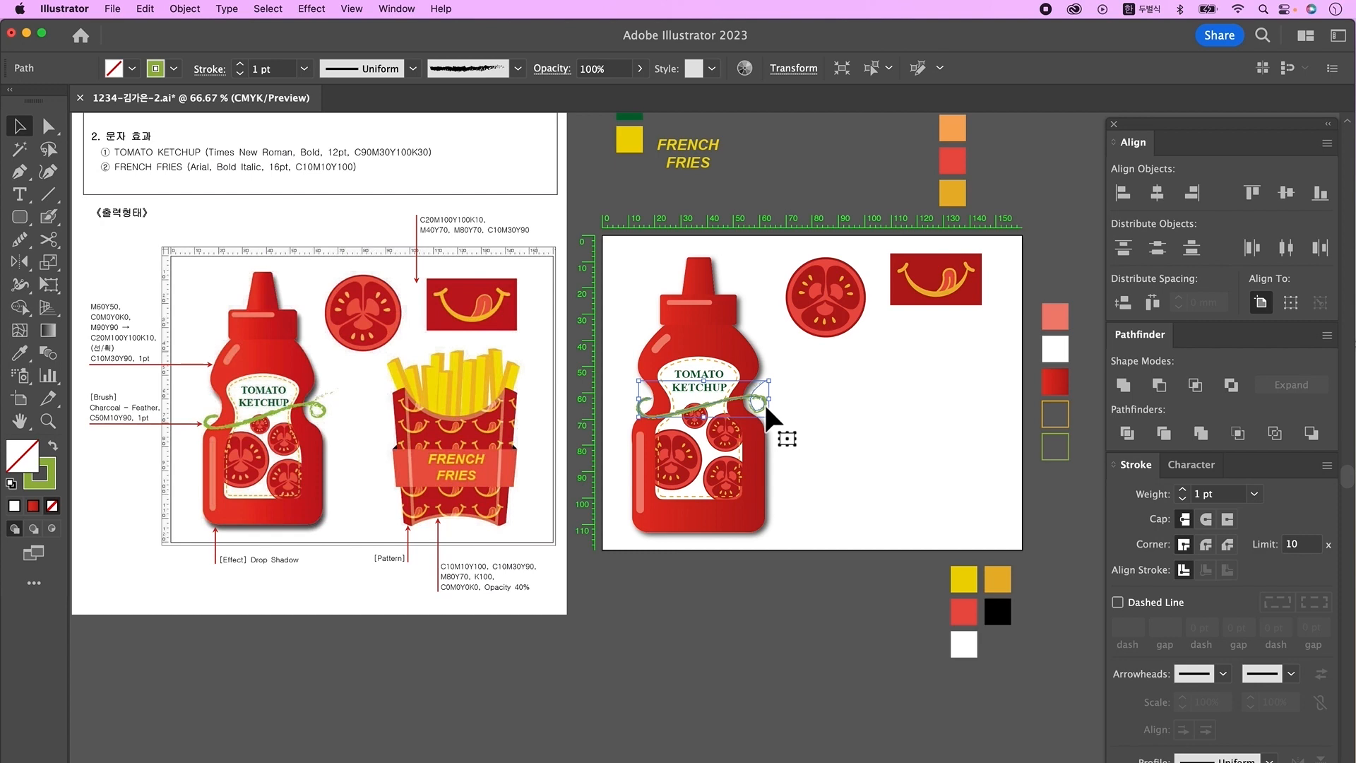
{"action": "left_click", "coordinate": [977, 533]}
Draw an upright rectangle with the default white fill and black stroke to the right of the bottle as the fries box.
{"action": "scroll", "coordinate": [977, 533], "scroll_direction": "right", "scroll_amount": 2}
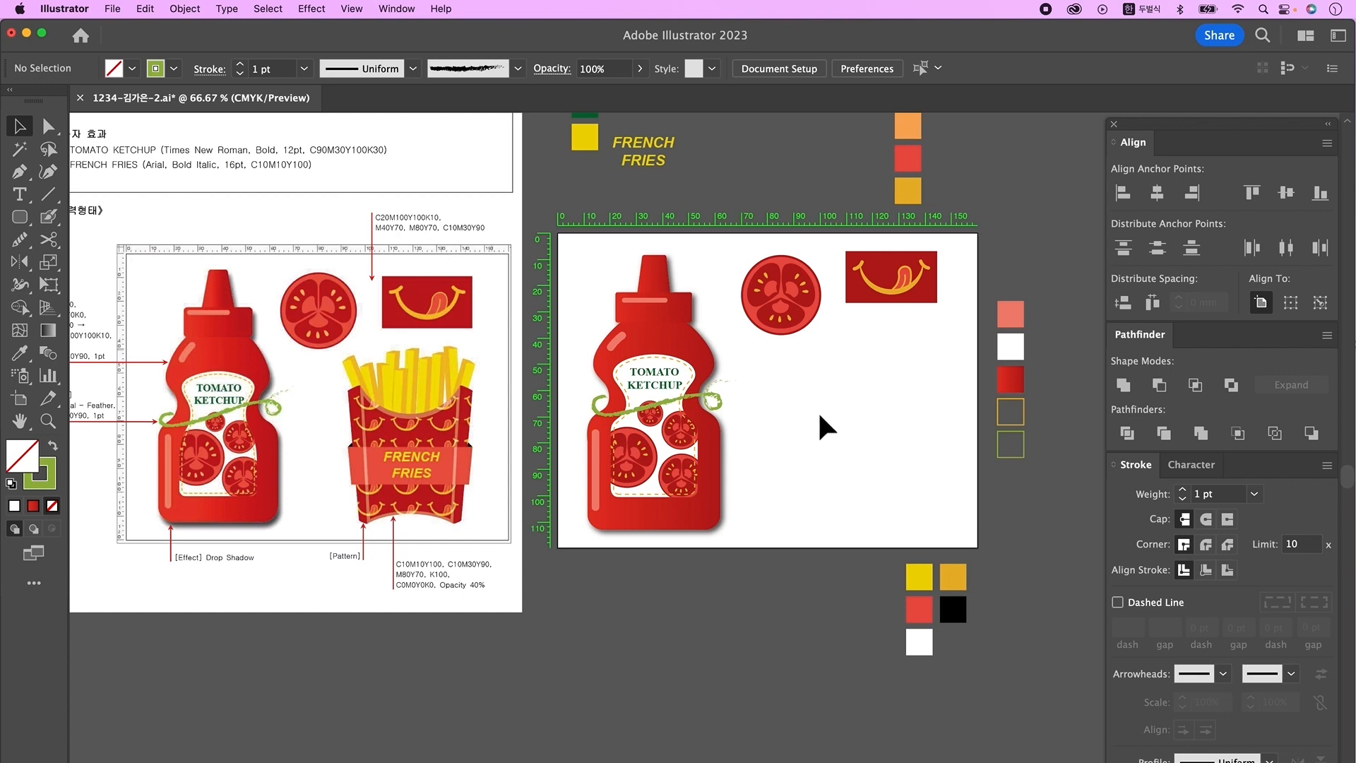
{"action": "left_click_drag", "start_coordinate": [19, 217], "coordinate": [111, 224]}
{"action": "key", "text": "d"}
{"action": "left_click_drag", "start_coordinate": [791, 384], "coordinate": [914, 518]}
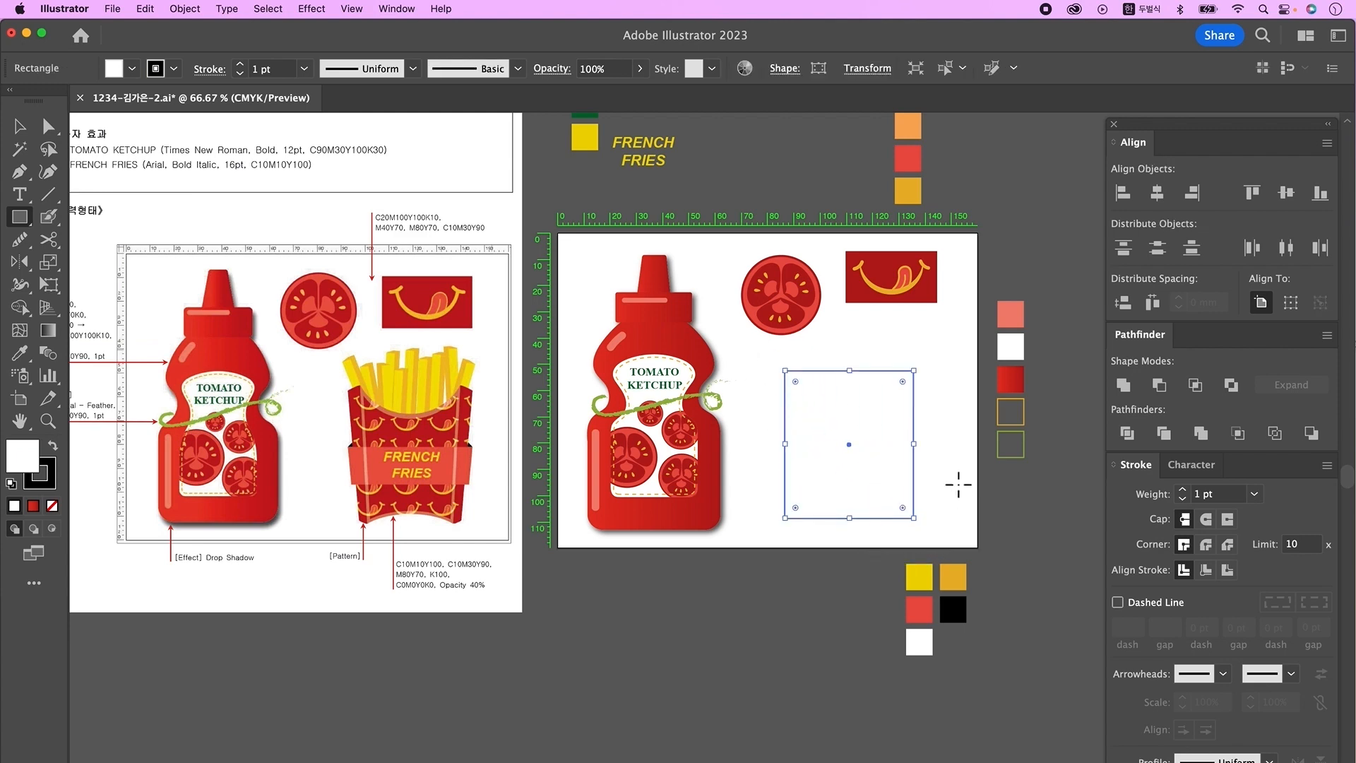
Taper the fries box downward by nudging its lower left corner and lower right corner inward about 1.8 mm each.
{"action": "key", "text": "v"}
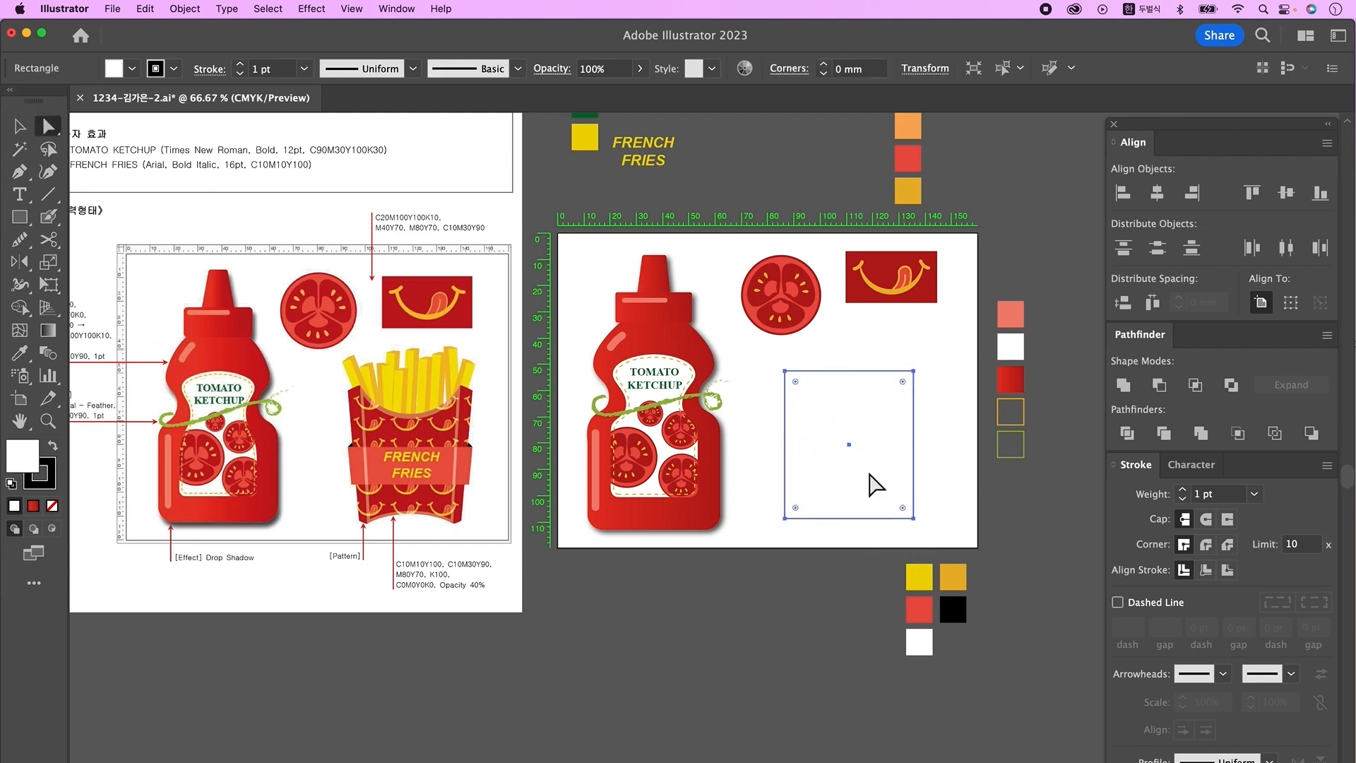
{"action": "left_click_drag", "start_coordinate": [763, 507], "coordinate": [825, 529]}
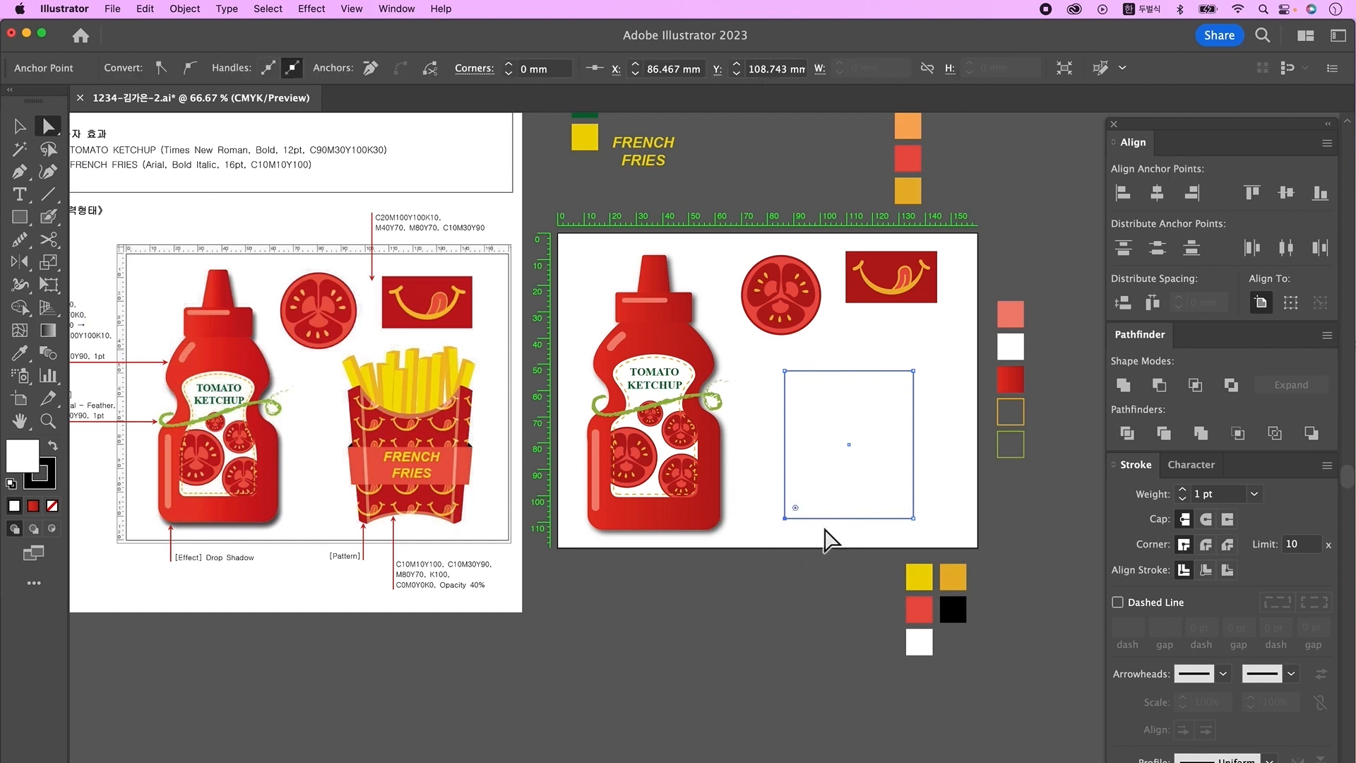
{"action": "key", "text": "Right"}
{"action": "key", "text": "Right"}
{"action": "key", "text": "Right"}
{"action": "key", "text": "Right"}
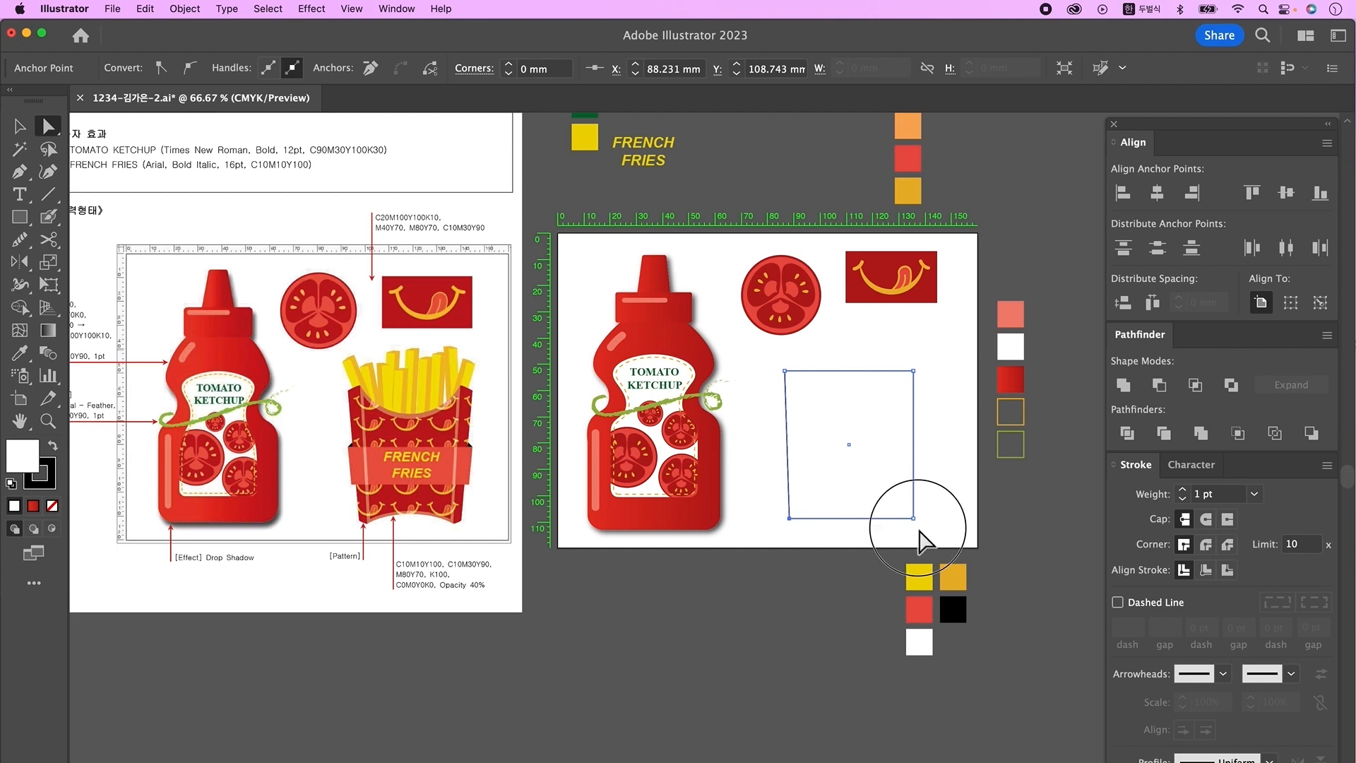
{"action": "key", "text": "Left"}
{"action": "key", "text": "Left"}
{"action": "key", "text": "Left"}
{"action": "key", "text": "Left"}
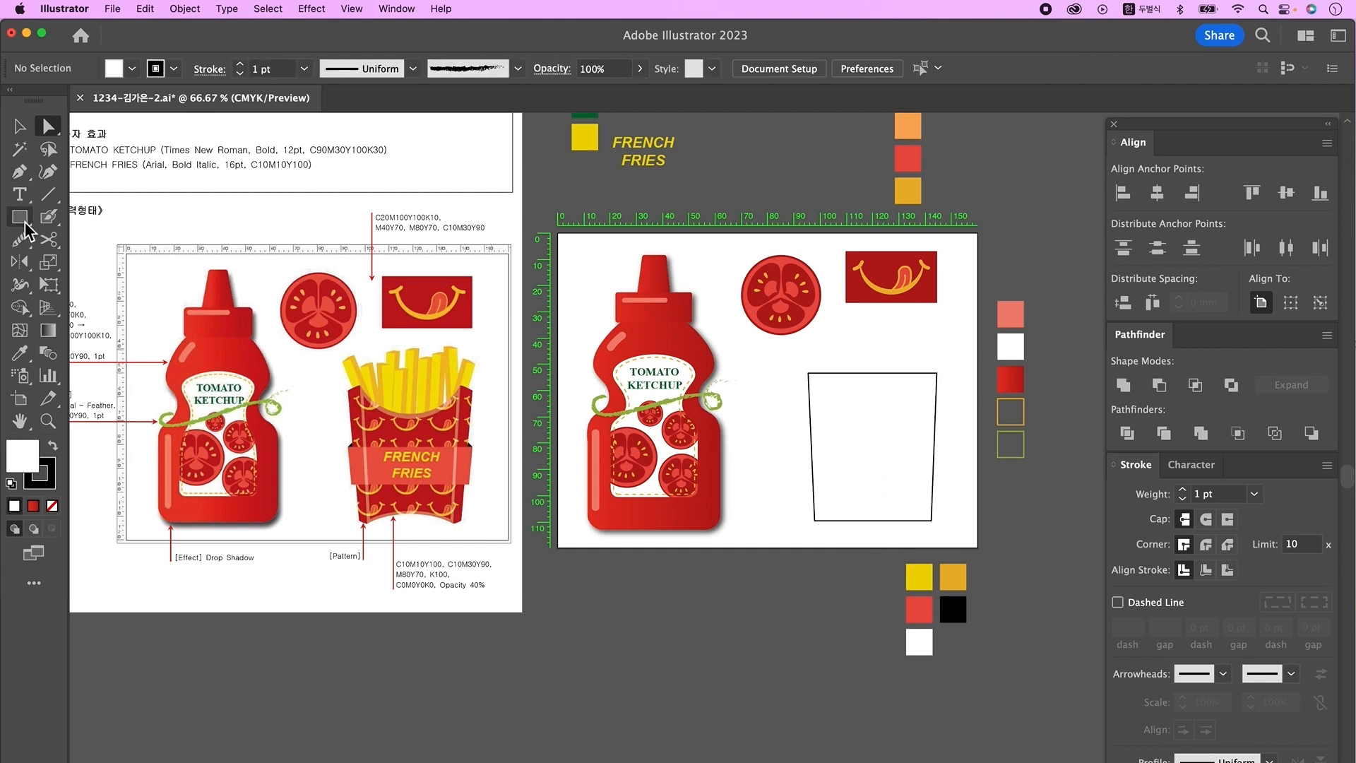
Draw a circle below the artboard, delete its top anchor point to keep the lower arc, and remove its fill.
{"action": "mouse_move", "coordinate": [26, 219]}
{"action": "left_mouse_down"}
{"action": "mouse_move", "coordinate": [143, 247]}
{"action": "mouse_move", "coordinate": [143, 269]}
{"action": "left_mouse_up"}
{"action": "mouse_move", "coordinate": [713, 554]}
{"action": "left_mouse_down"}
{"action": "mouse_move", "coordinate": [811, 635]}
{"action": "mouse_move", "coordinate": [825, 666]}
{"action": "left_mouse_up"}
{"action": "key", "text": "a"}
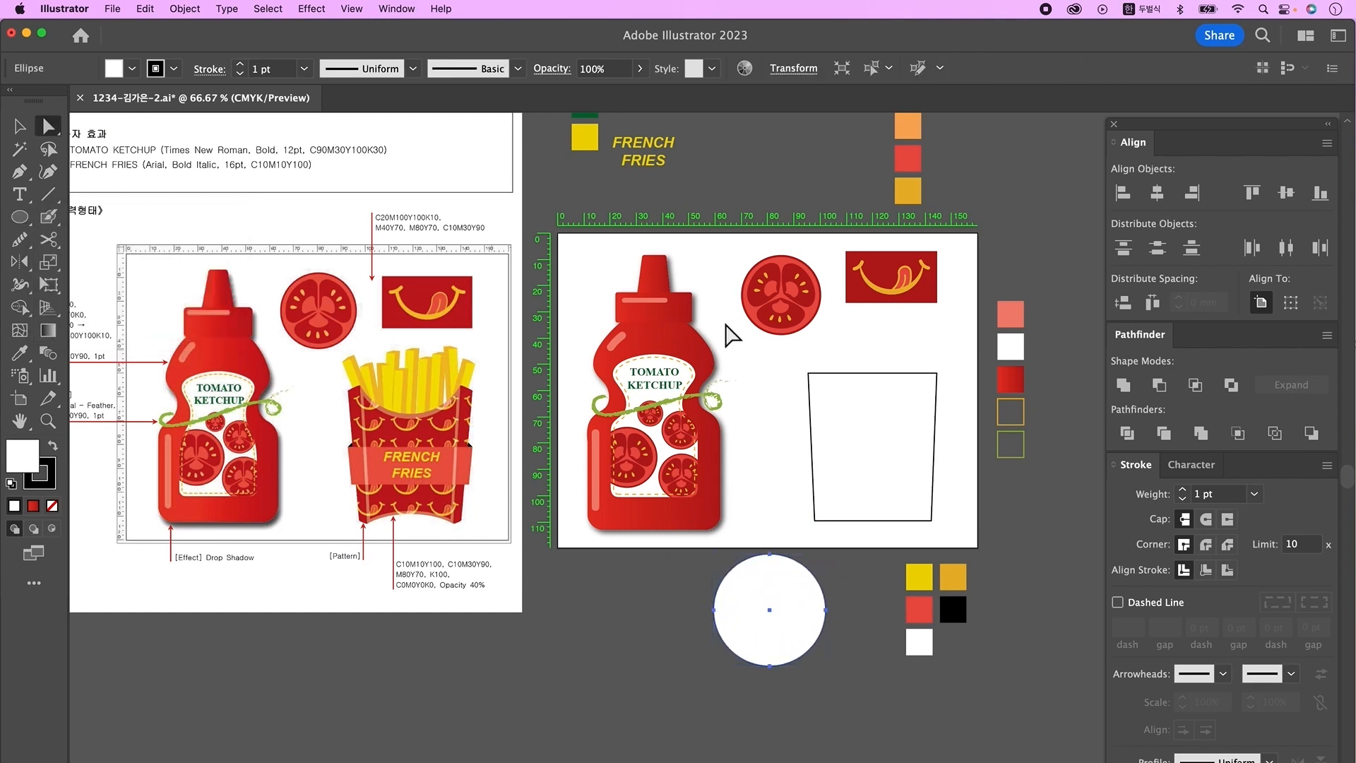
{"action": "left_click_drag", "start_coordinate": [757, 530], "coordinate": [793, 574]}
{"action": "key", "text": "Delete"}
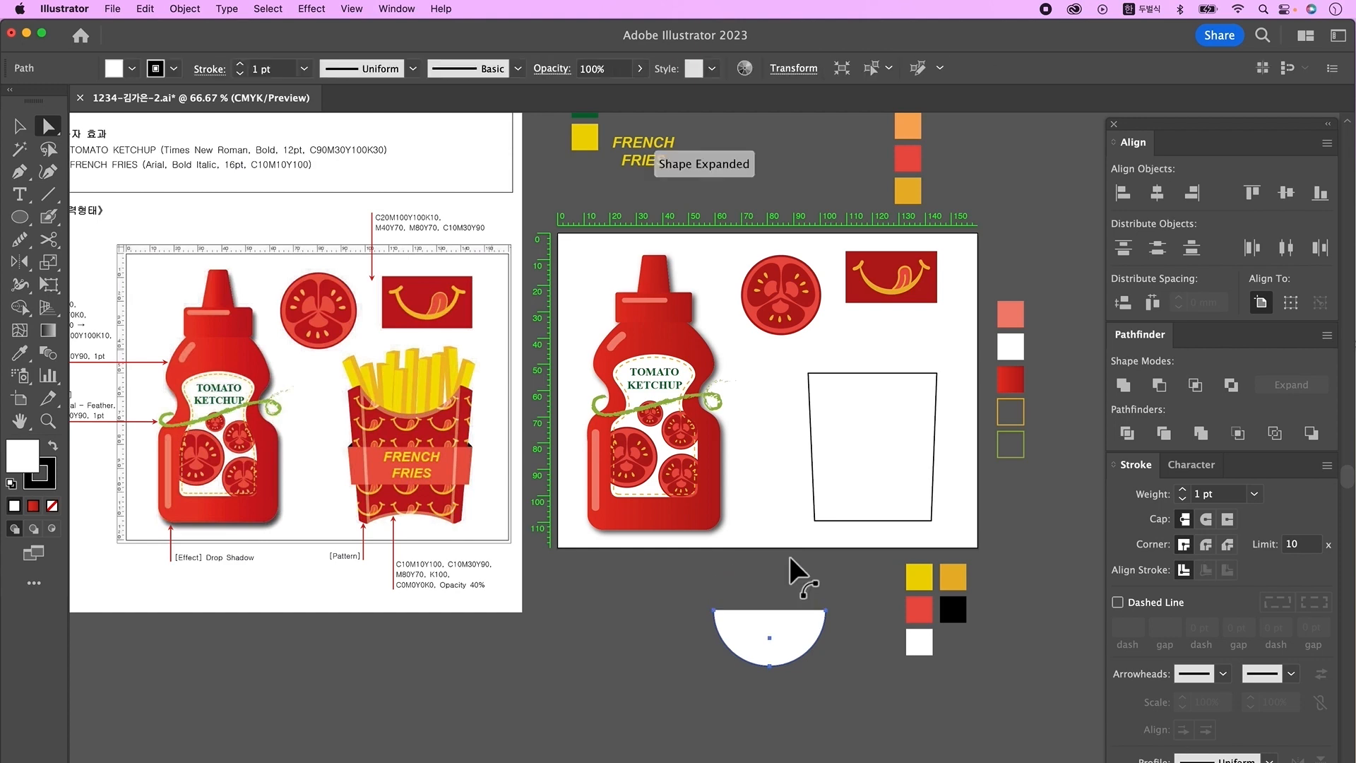
{"action": "left_click", "coordinate": [52, 506]}
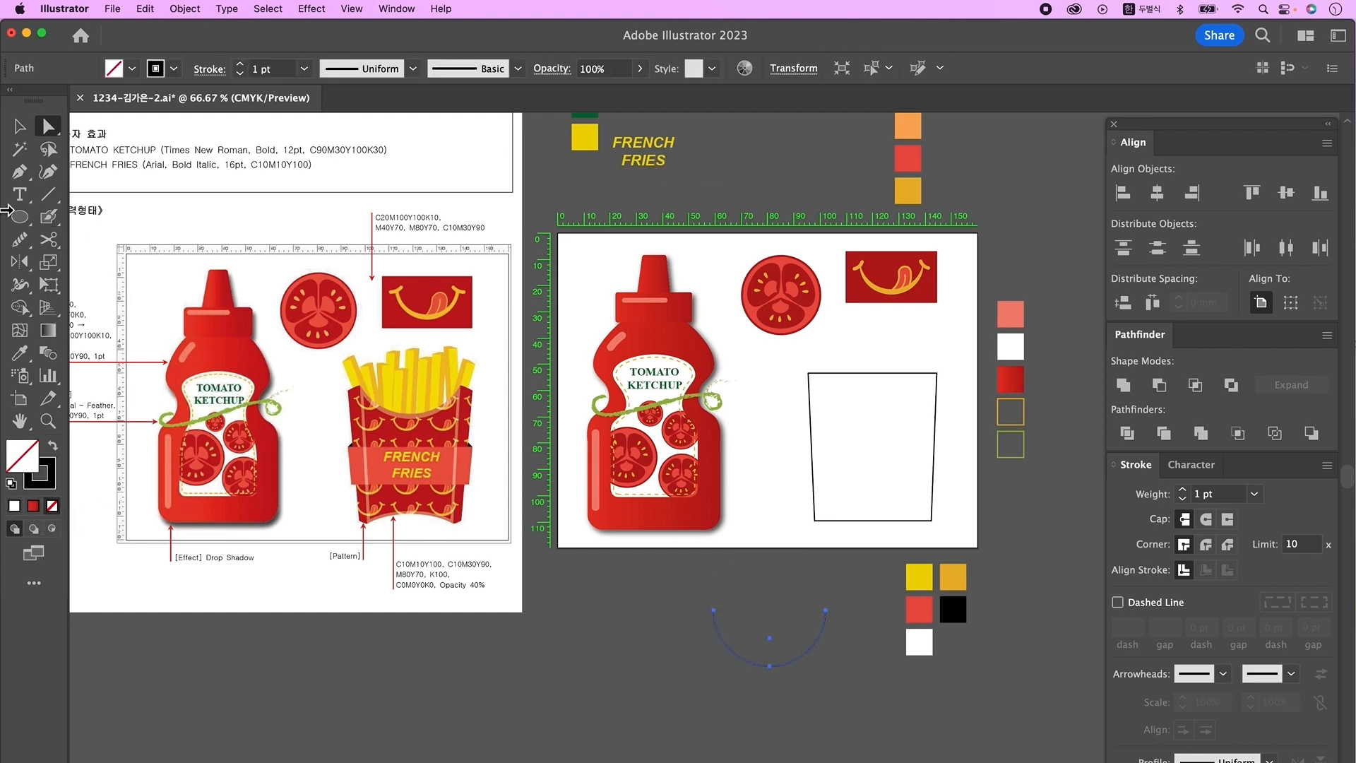
Move the arc over the fries box's upper edge and narrow it slightly to mark the curved opening.
{"action": "left_click", "coordinate": [17, 132]}
{"action": "left_click_drag", "start_coordinate": [812, 650], "coordinate": [913, 383]}
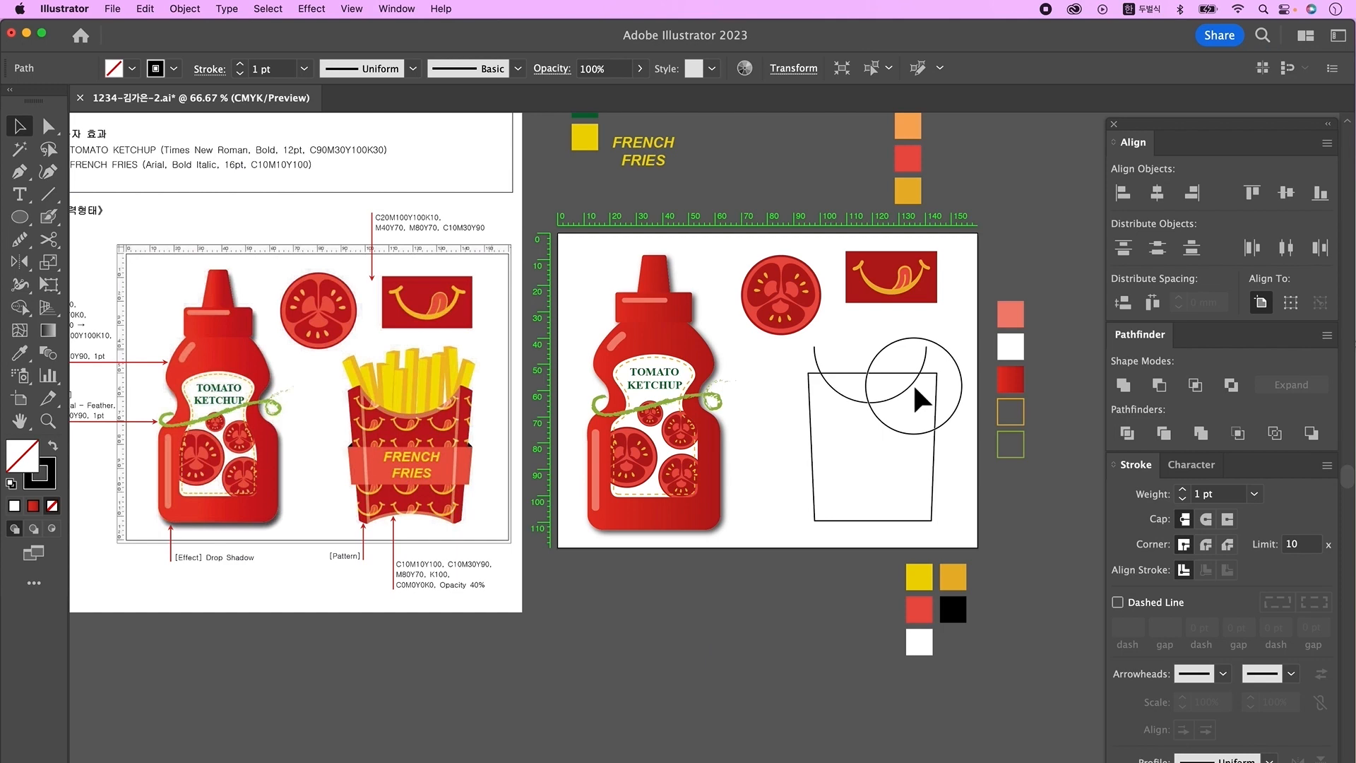
{"action": "left_click_drag", "start_coordinate": [870, 405], "coordinate": [870, 402]}
{"action": "left_click", "coordinate": [971, 357]}
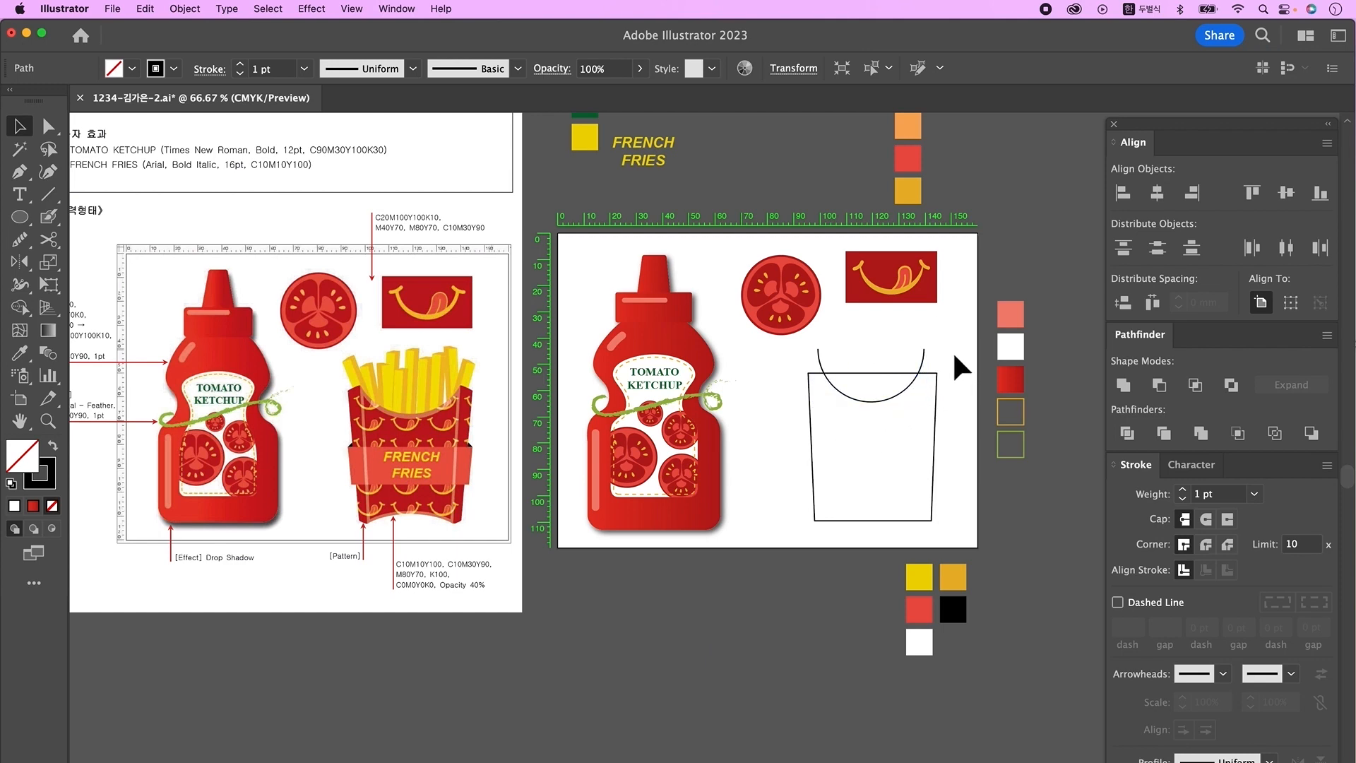
Draw an ellipse about 47 by 20 mm below the artboard and delete its bottom anchor point to keep the upper arc.
{"action": "left_click", "coordinate": [20, 217]}
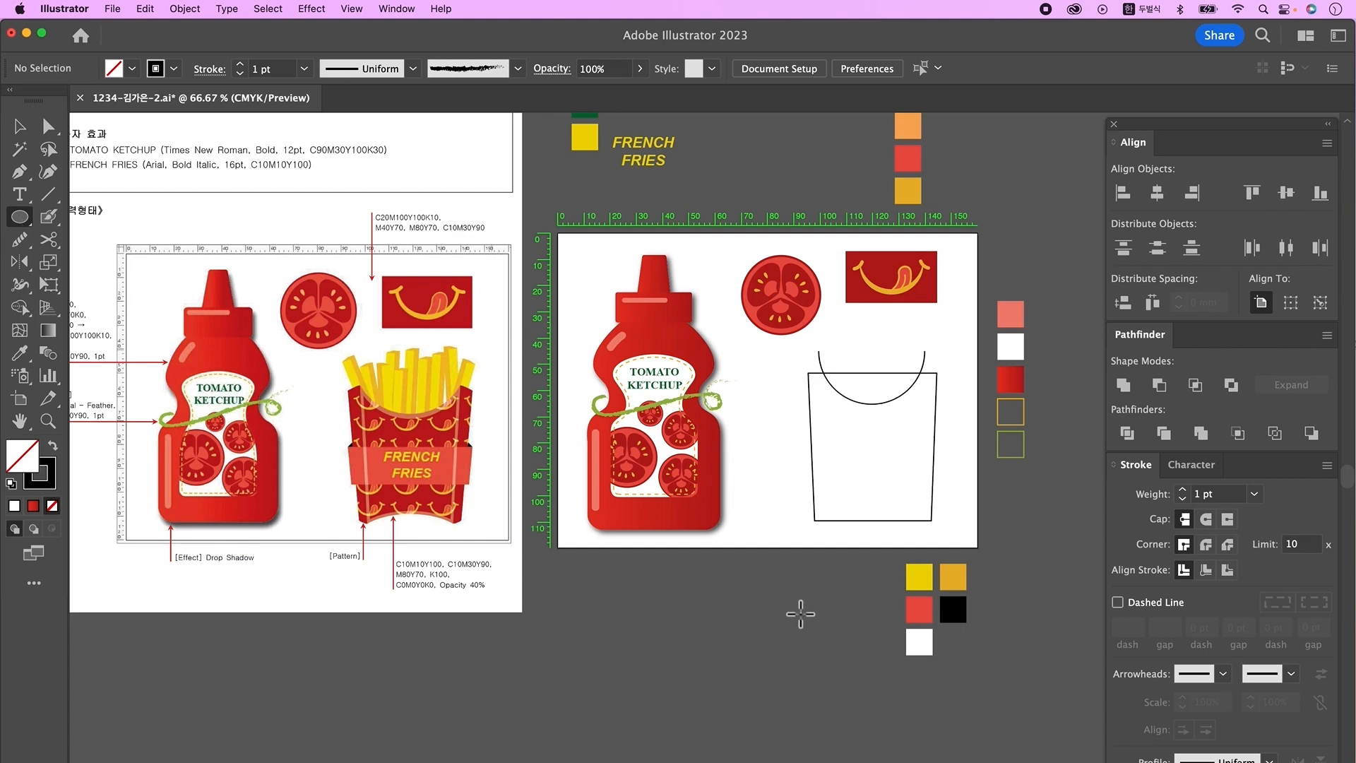
{"action": "left_click_drag", "start_coordinate": [742, 550], "coordinate": [769, 592]}
{"action": "key", "text": "v"}
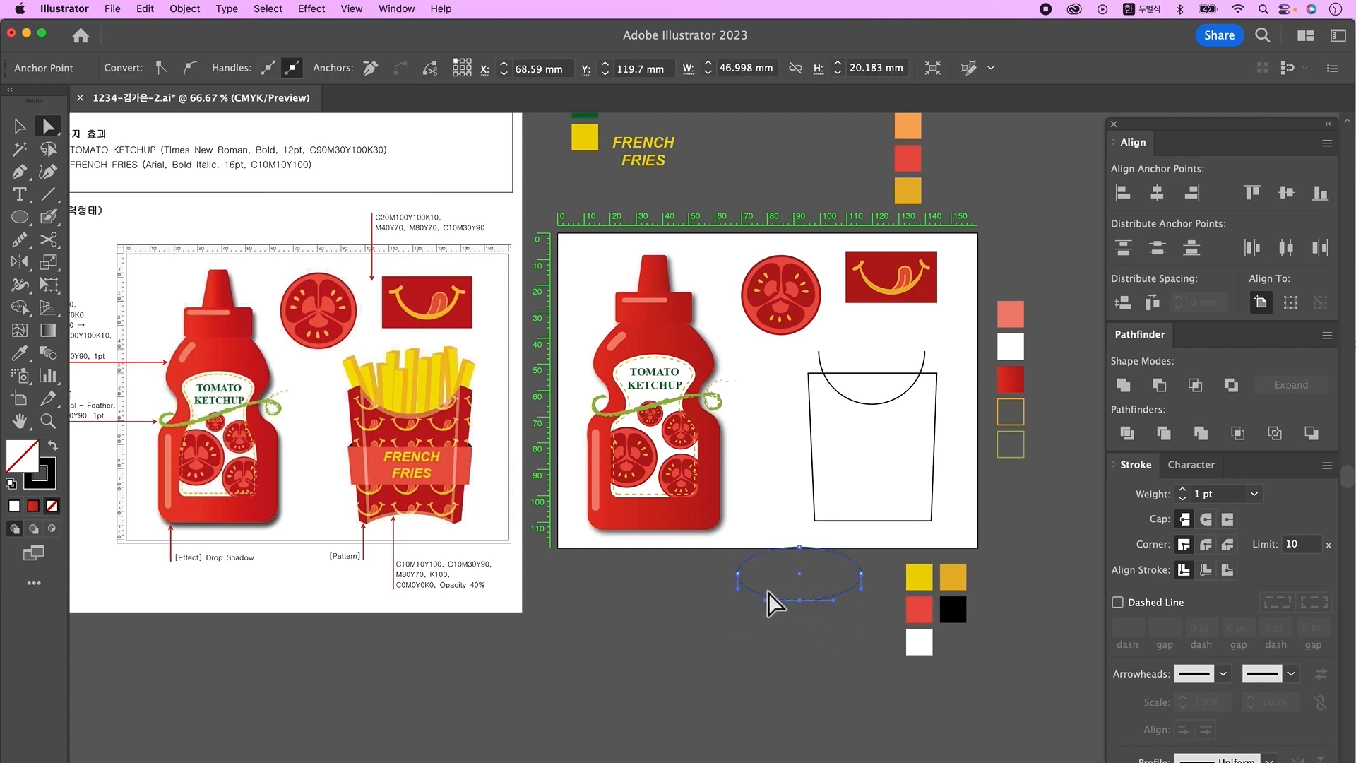
{"action": "key", "text": "Delete"}
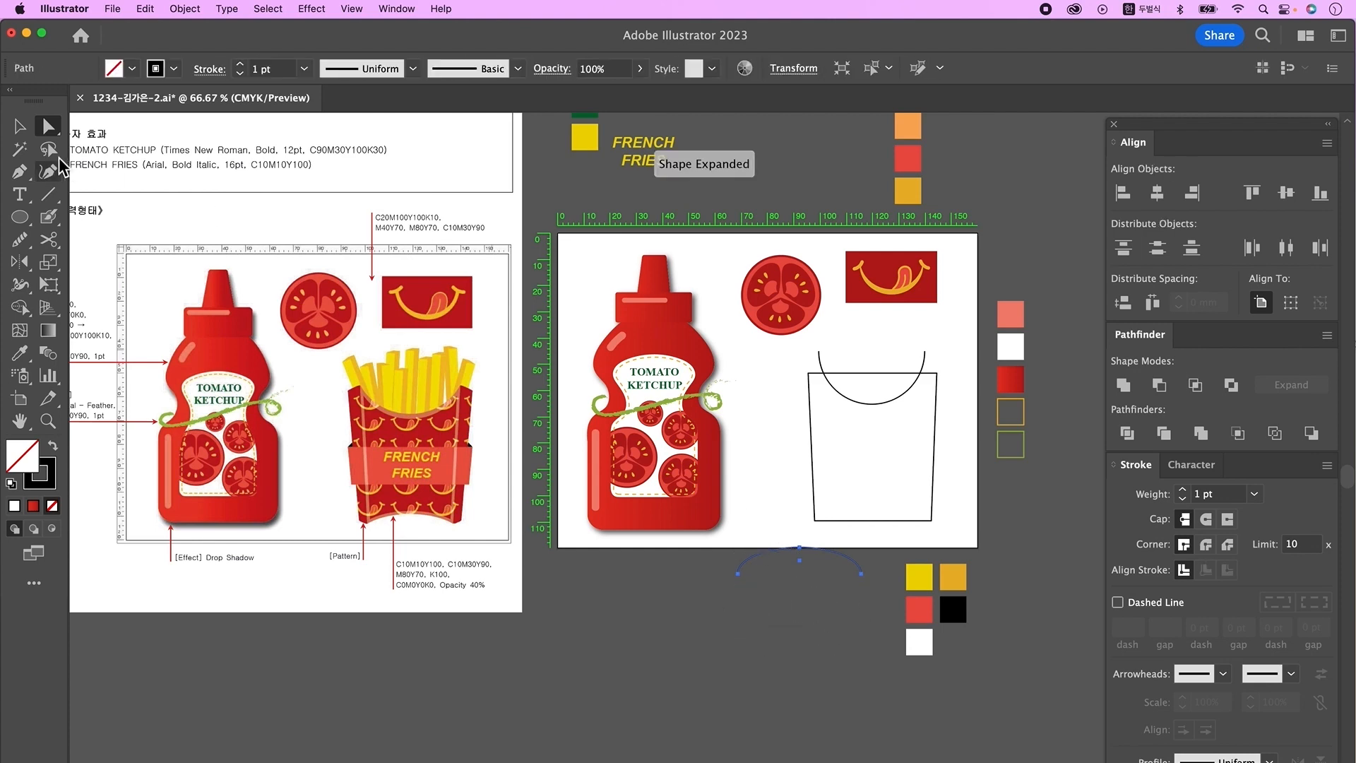
Move the shallow upper arc onto the fries box's bottom edge.
{"action": "key", "text": "v"}
{"action": "left_click", "coordinate": [820, 615]}
{"action": "left_click_drag", "start_coordinate": [829, 549], "coordinate": [903, 510]}
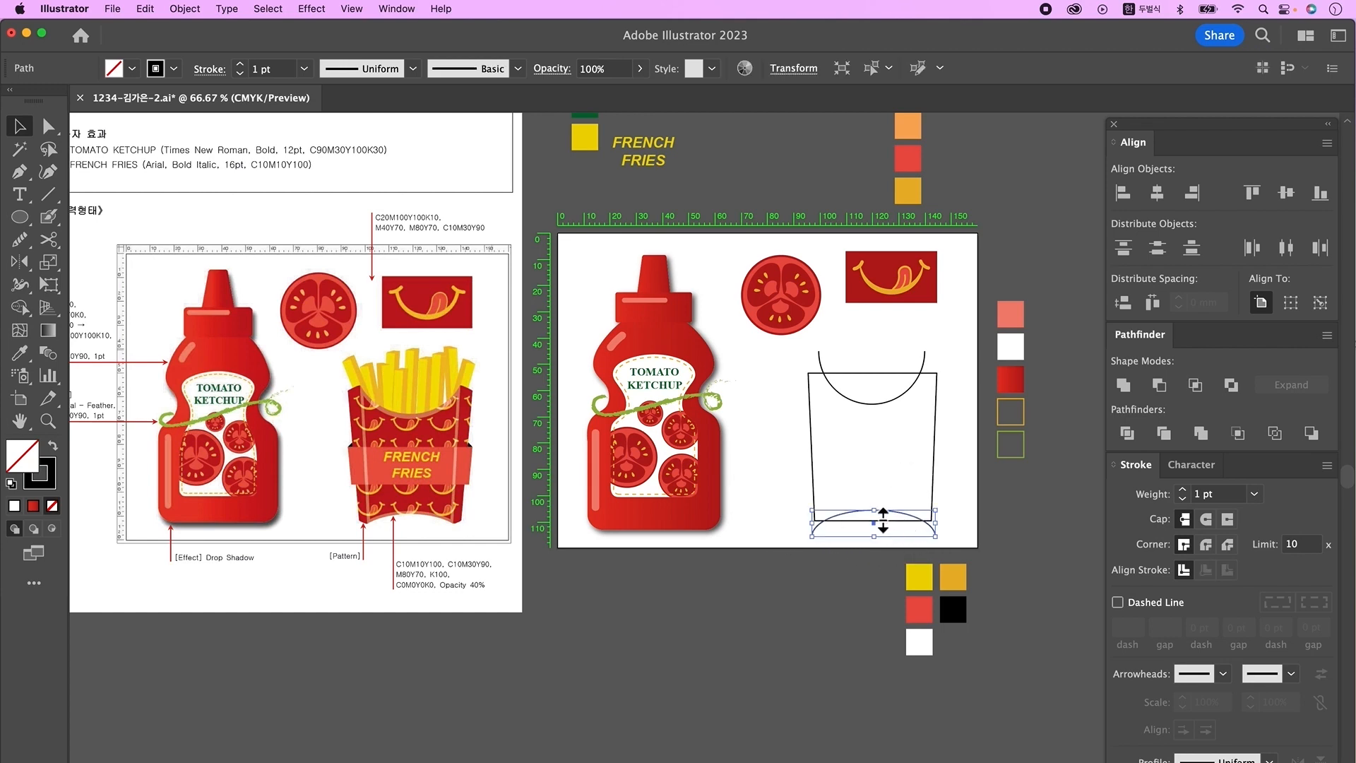
Align the fries box and both arcs to each other on their horizontal centers.
{"action": "left_click", "coordinate": [794, 403]}
{"action": "left_click_drag", "start_coordinate": [785, 367], "coordinate": [918, 553]}
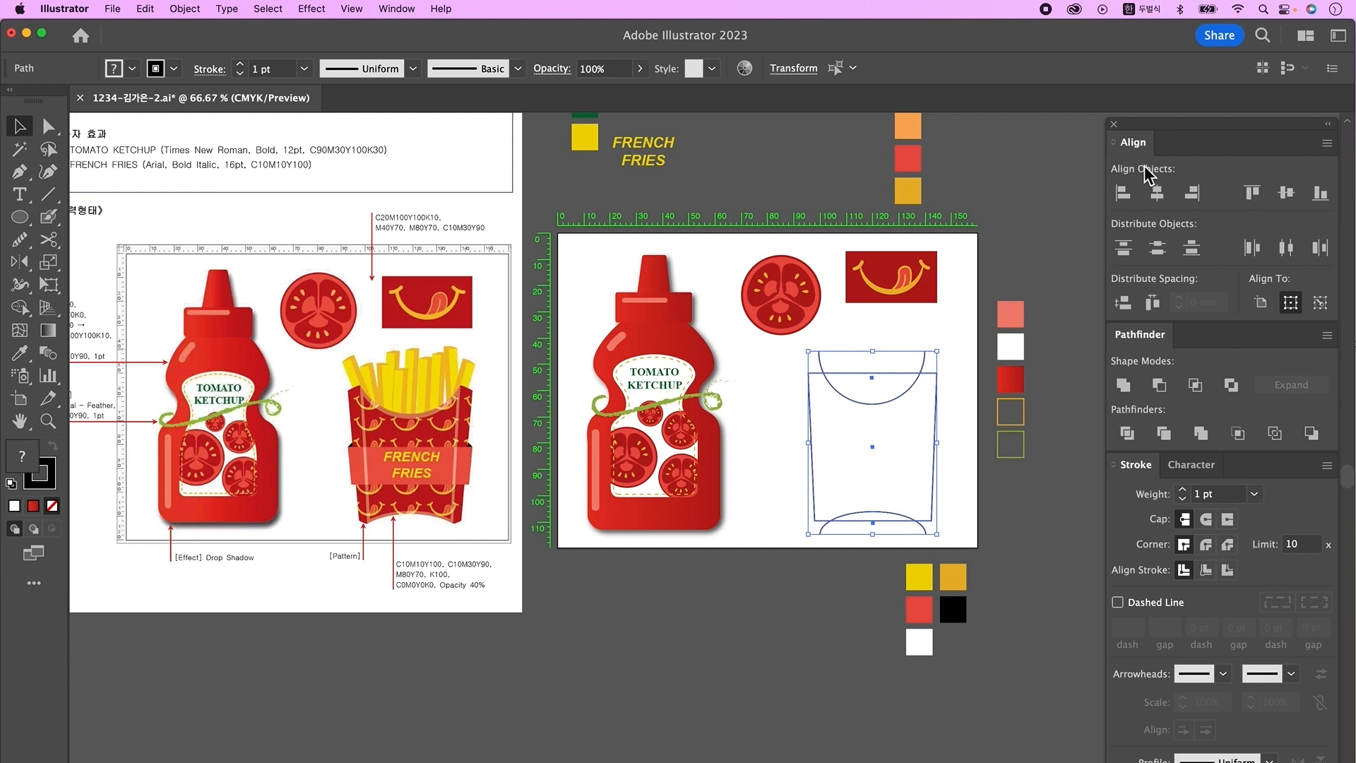
{"action": "left_click", "coordinate": [1159, 192]}
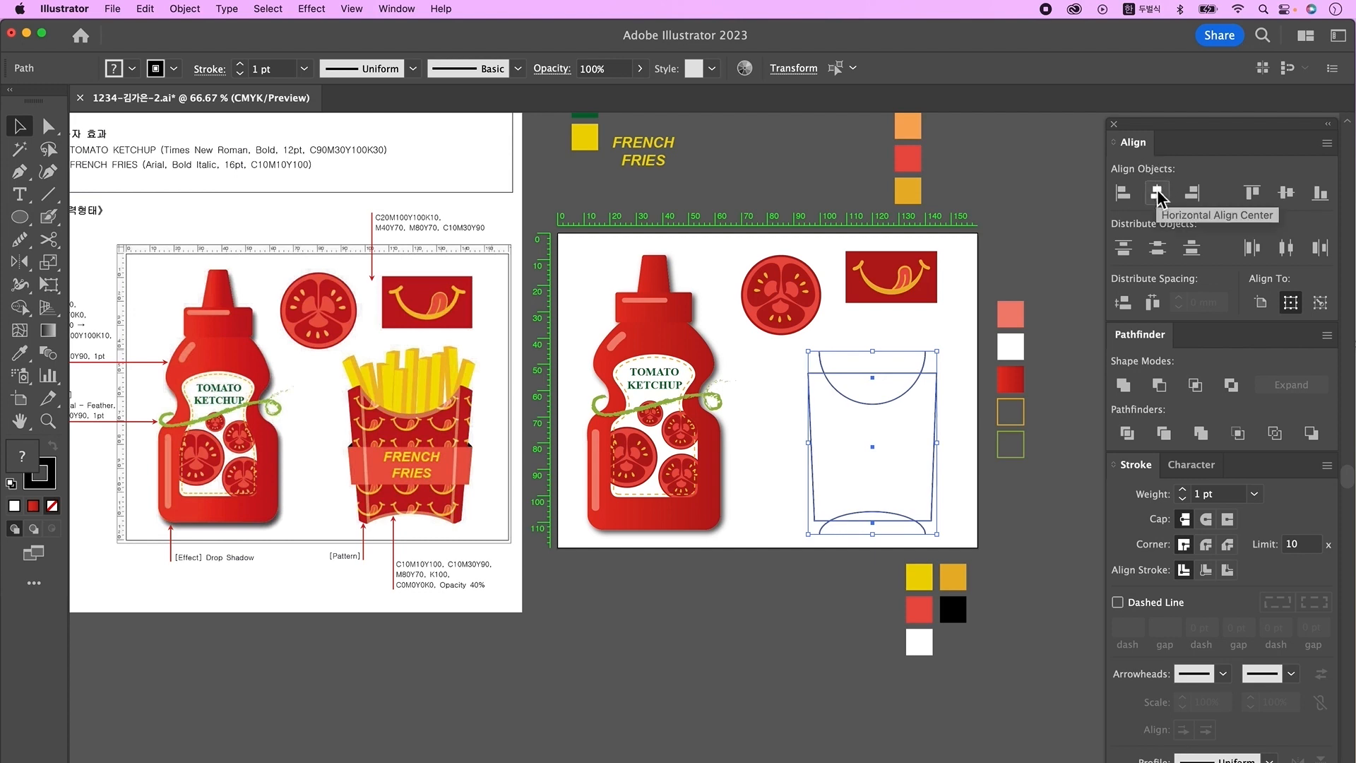
Divide the fries box along both arcs, ungroup the result and remove the curved cut-offs at its upper and lower edges.
{"action": "left_click", "coordinate": [1128, 433]}
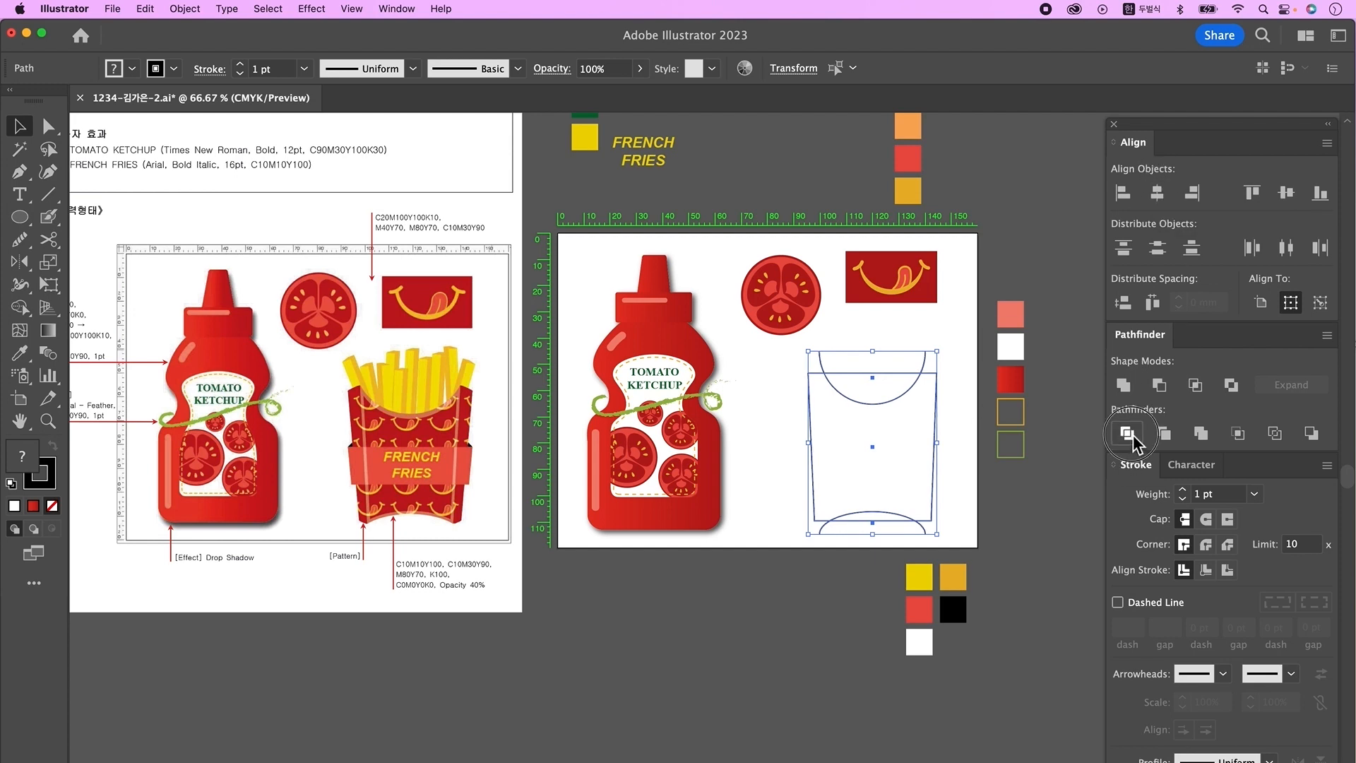
{"action": "right_click", "coordinate": [882, 433]}
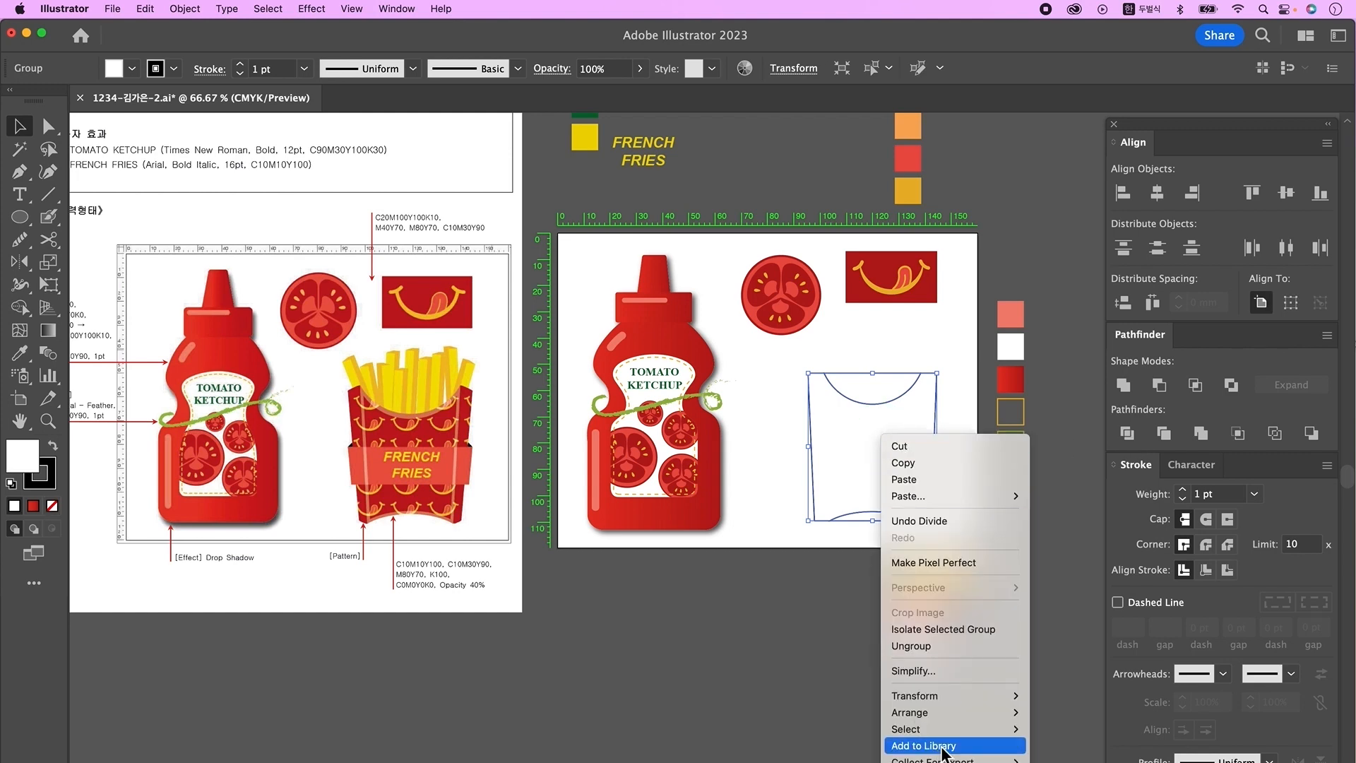
{"action": "left_click", "coordinate": [946, 647]}
{"action": "left_click", "coordinate": [802, 566]}
{"action": "left_click_drag", "start_coordinate": [869, 380], "coordinate": [869, 358]}
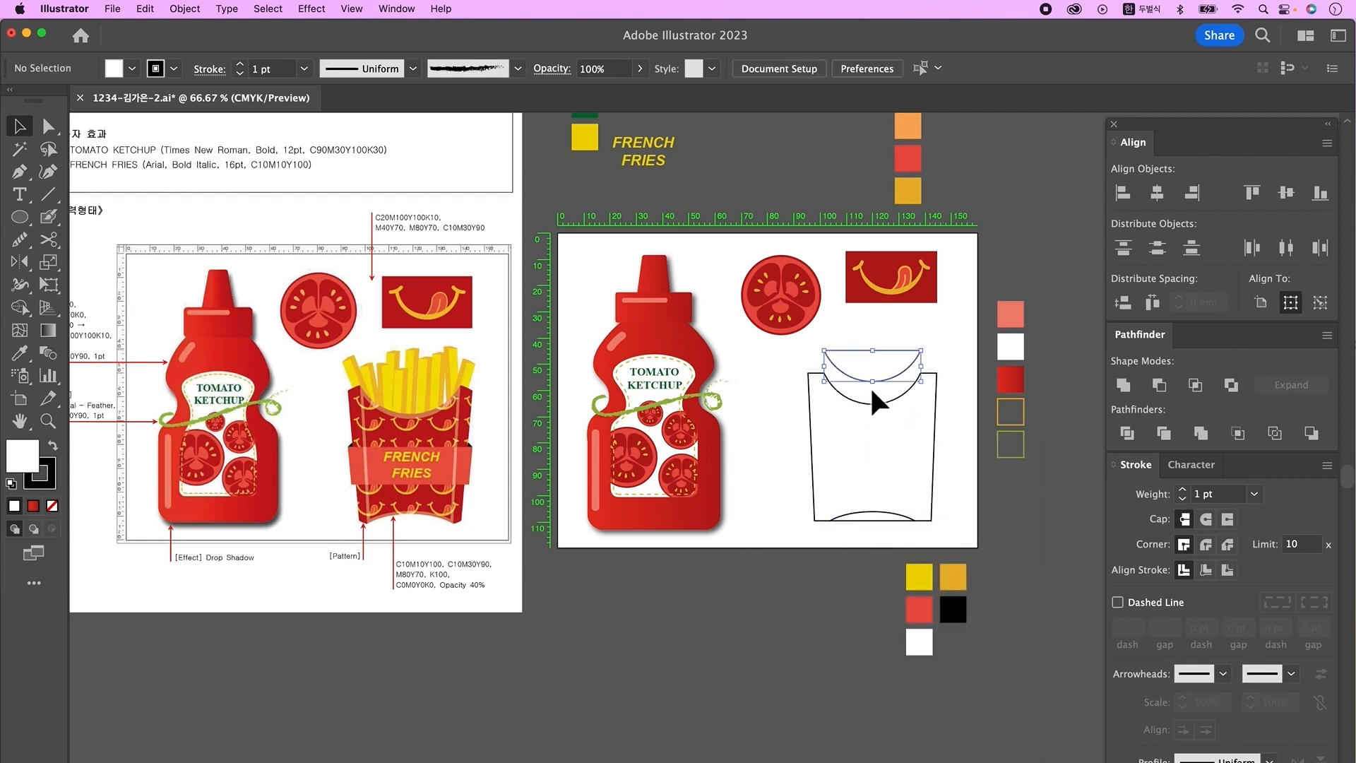
{"action": "left_click_drag", "start_coordinate": [867, 516], "coordinate": [867, 541]}
{"action": "left_click", "coordinate": [869, 357], "text": "shift"}
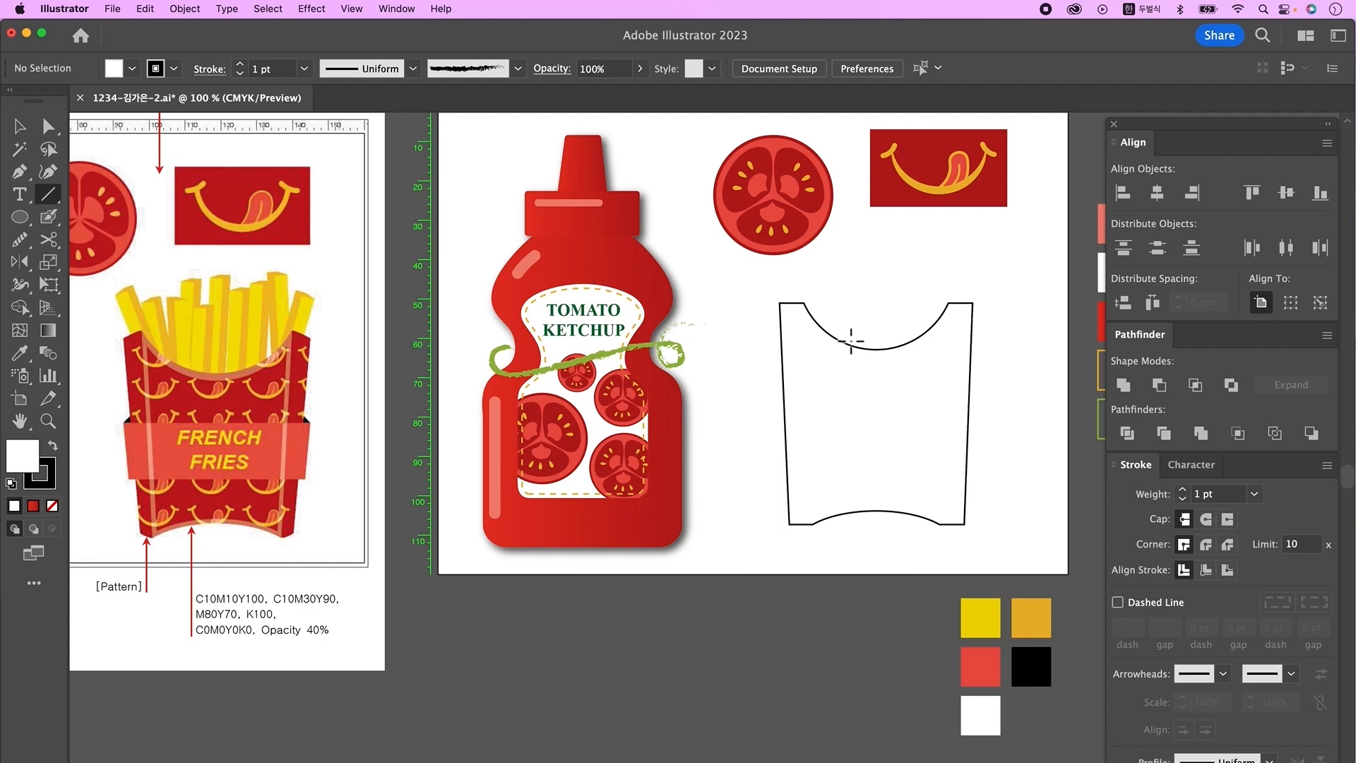
Draw a slanted fold line through the box's left side and copy it to the right side.
{"action": "mouse_move", "coordinate": [796, 252]}
{"action": "left_mouse_down"}
{"action": "mouse_move", "coordinate": [828, 556]}
{"action": "mouse_move", "coordinate": [815, 563]}
{"action": "left_mouse_up"}
{"action": "left_click", "coordinate": [48, 127]}
{"action": "left_click_drag", "start_coordinate": [796, 252], "coordinate": [803, 256]}
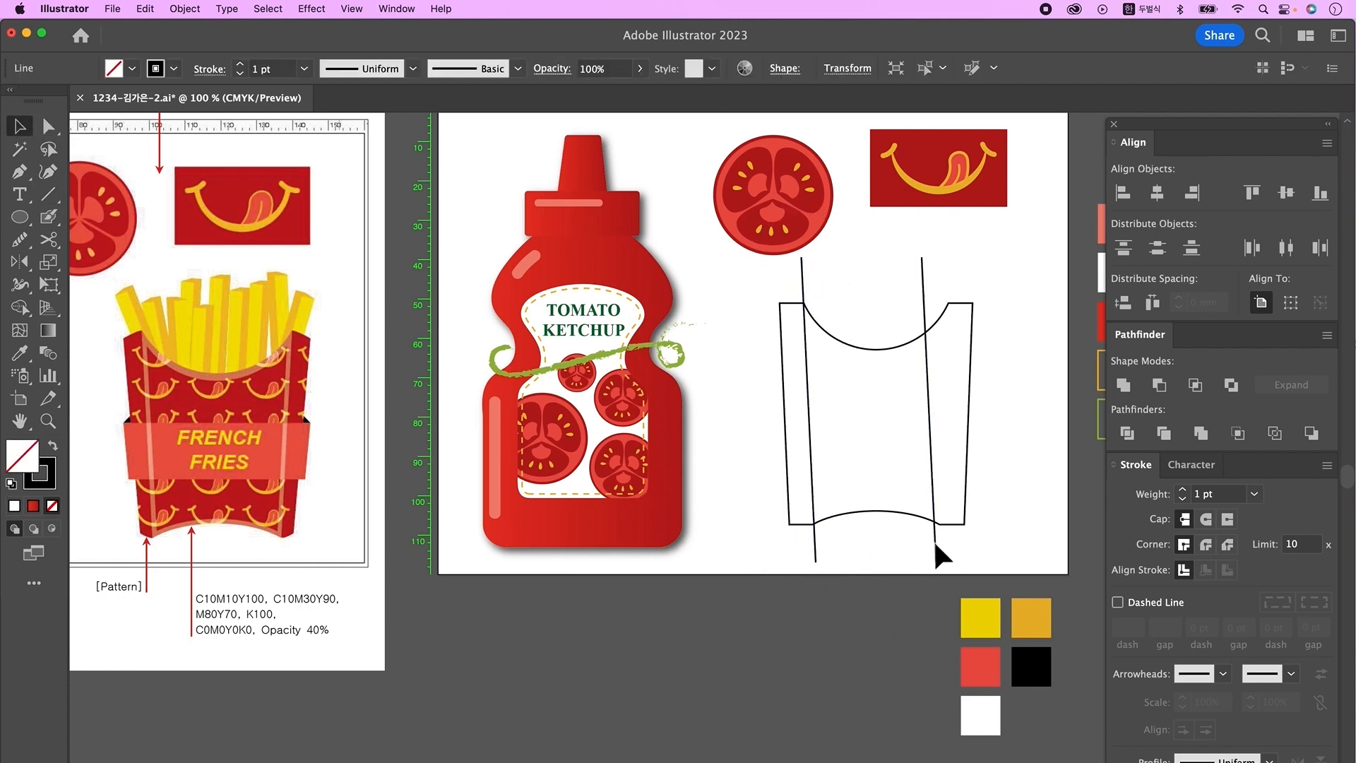
{"action": "left_click", "coordinate": [935, 545]}
Reposition the copied fold line's endpoints so it mirrors the left line's slant and meets the opening's right corner.
{"action": "left_click", "coordinate": [48, 125]}
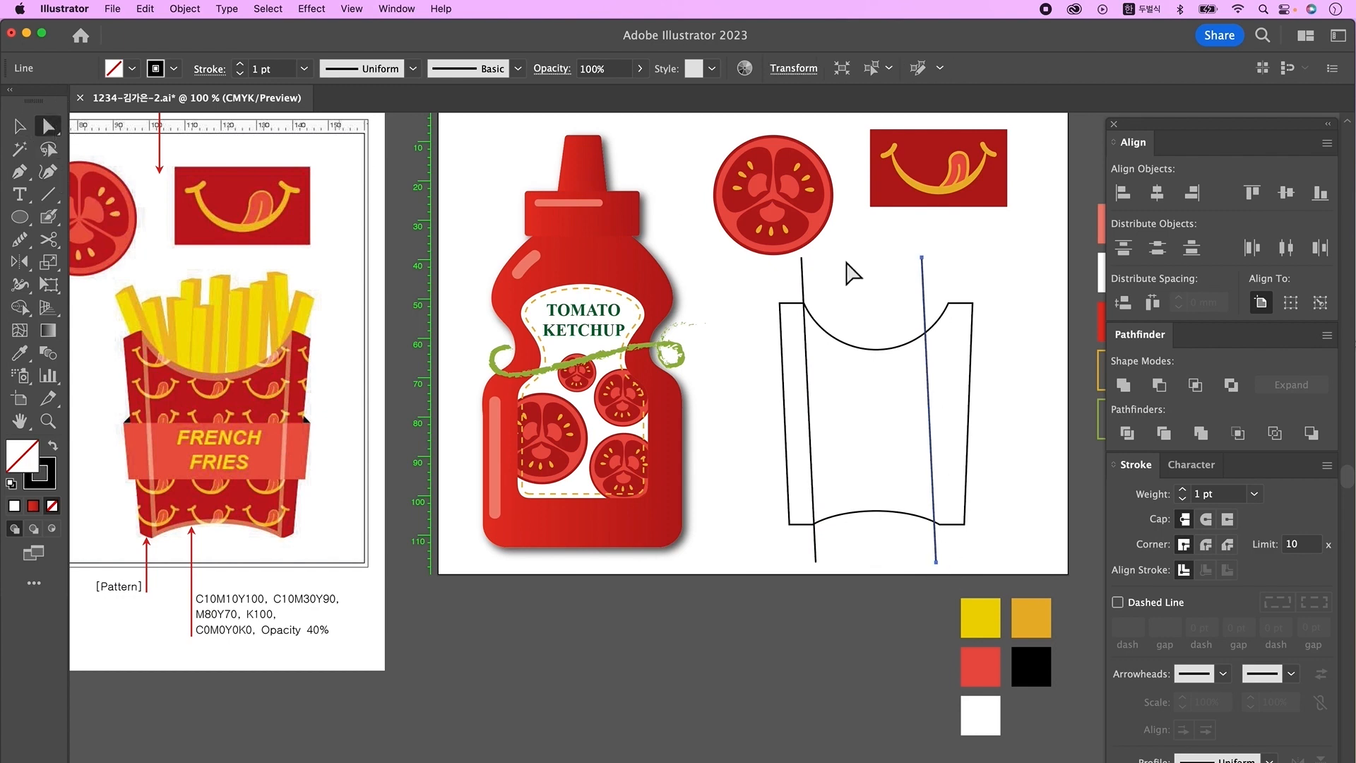
{"action": "left_click_drag", "start_coordinate": [922, 257], "coordinate": [951, 259]}
{"action": "left_click_drag", "start_coordinate": [936, 563], "coordinate": [938, 561]}
{"action": "left_click", "coordinate": [1049, 497]}
{"action": "left_click_drag", "start_coordinate": [880, 480], "coordinate": [922, 480]}
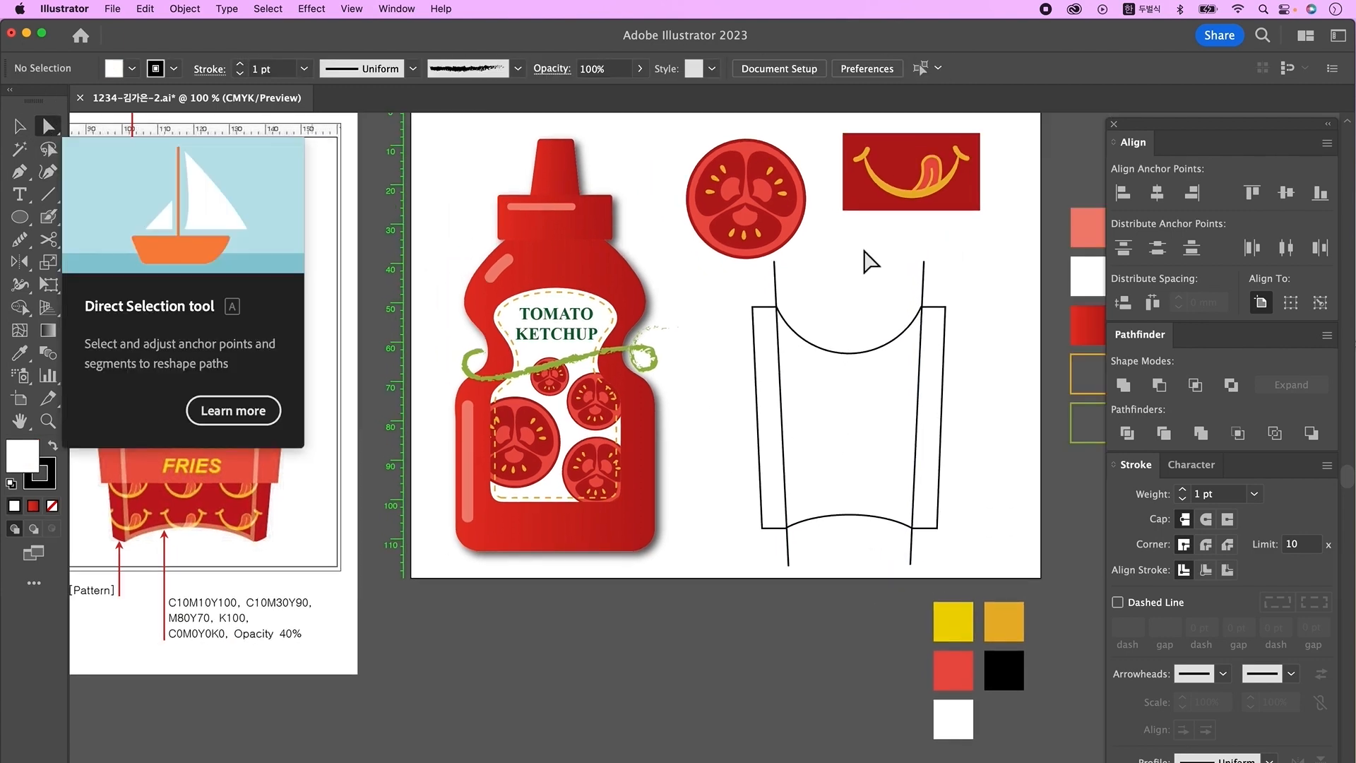
Lower the box's two upper outer corner points to Y 54.605 mm so the side flaps slope outward.
{"action": "left_click_drag", "start_coordinate": [731, 287], "coordinate": [766, 321]}
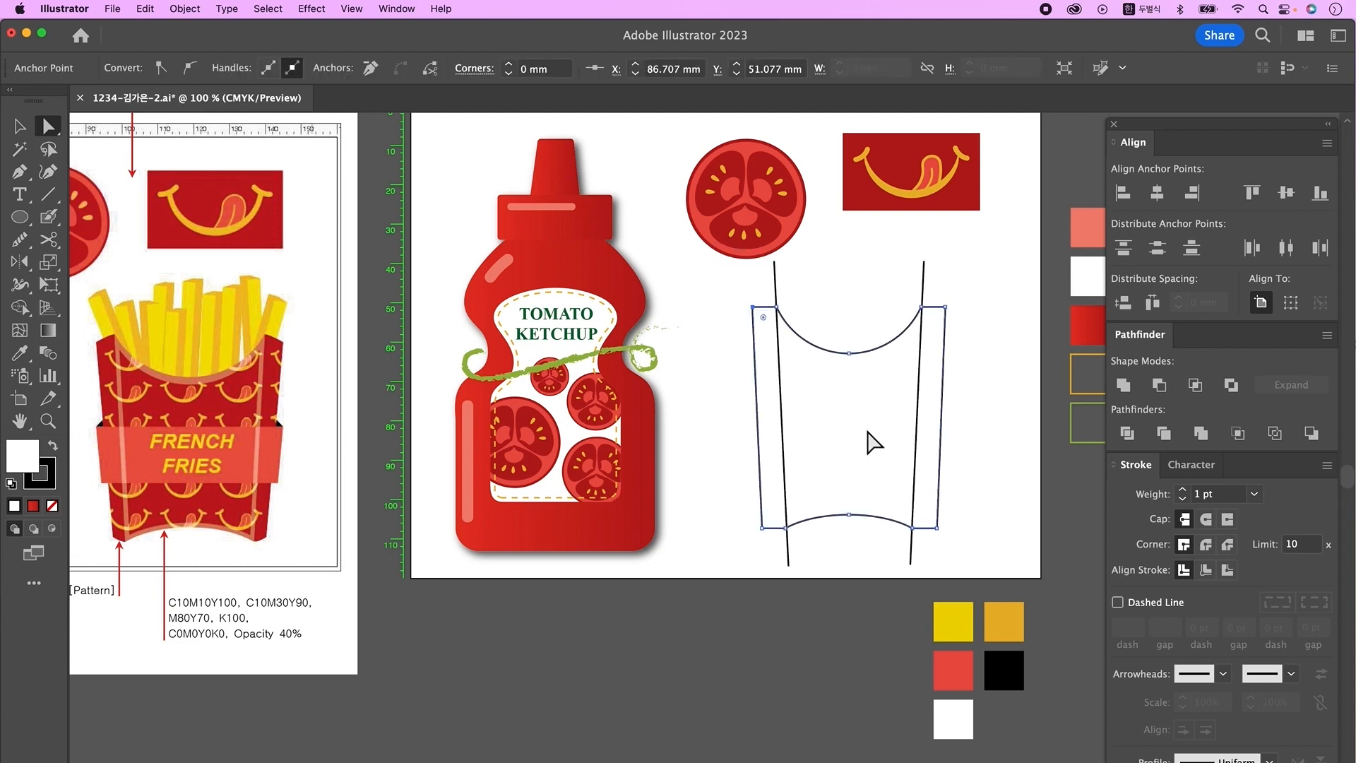
{"action": "key", "text": "shift+Down"}
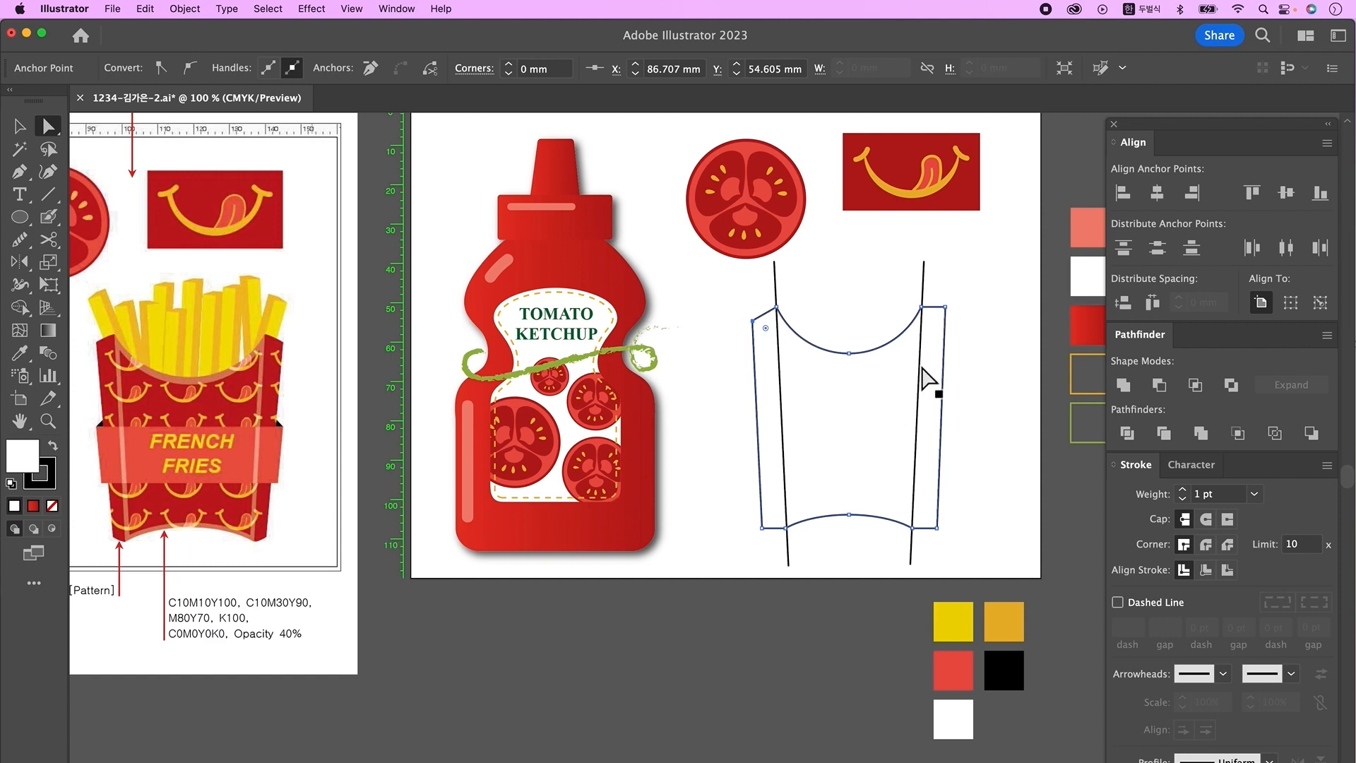
{"action": "left_click_drag", "start_coordinate": [959, 322], "coordinate": [945, 291]}
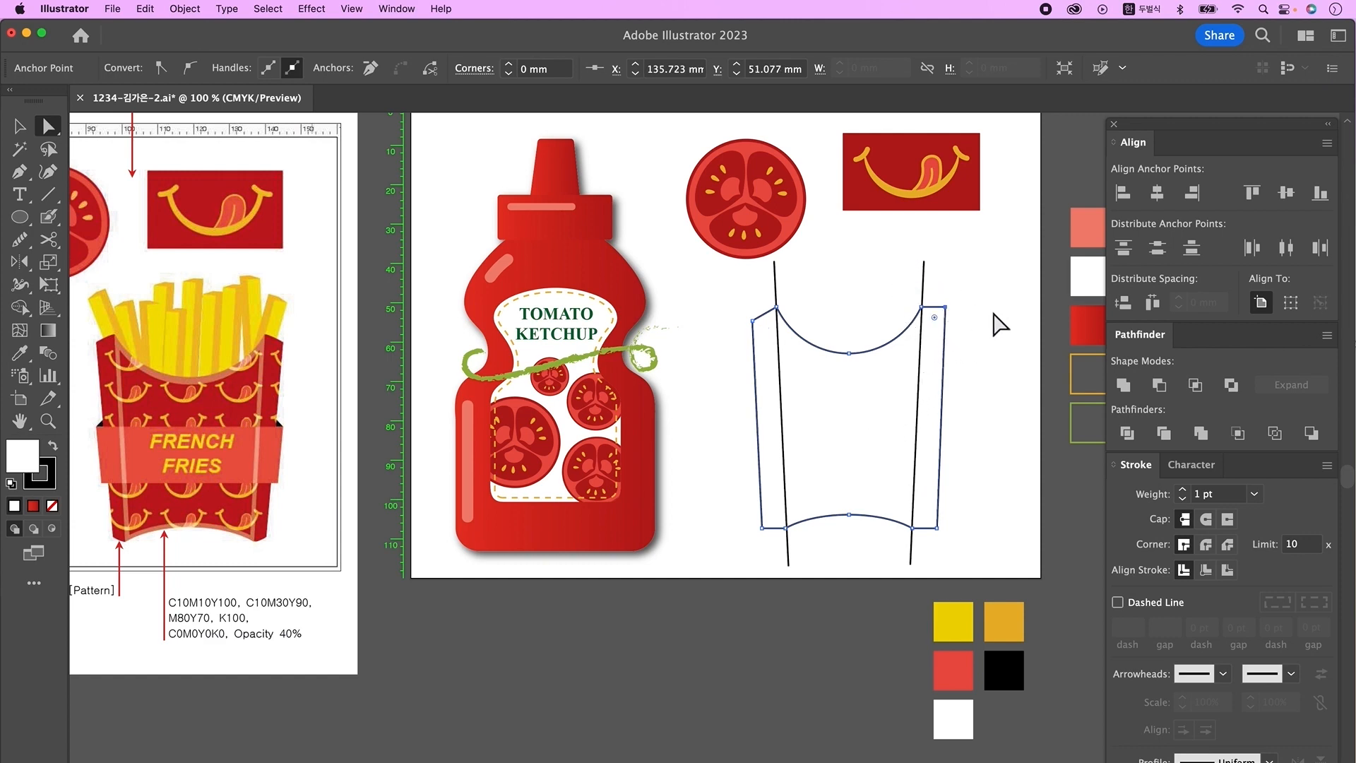
{"action": "key", "text": "shift+Down"}
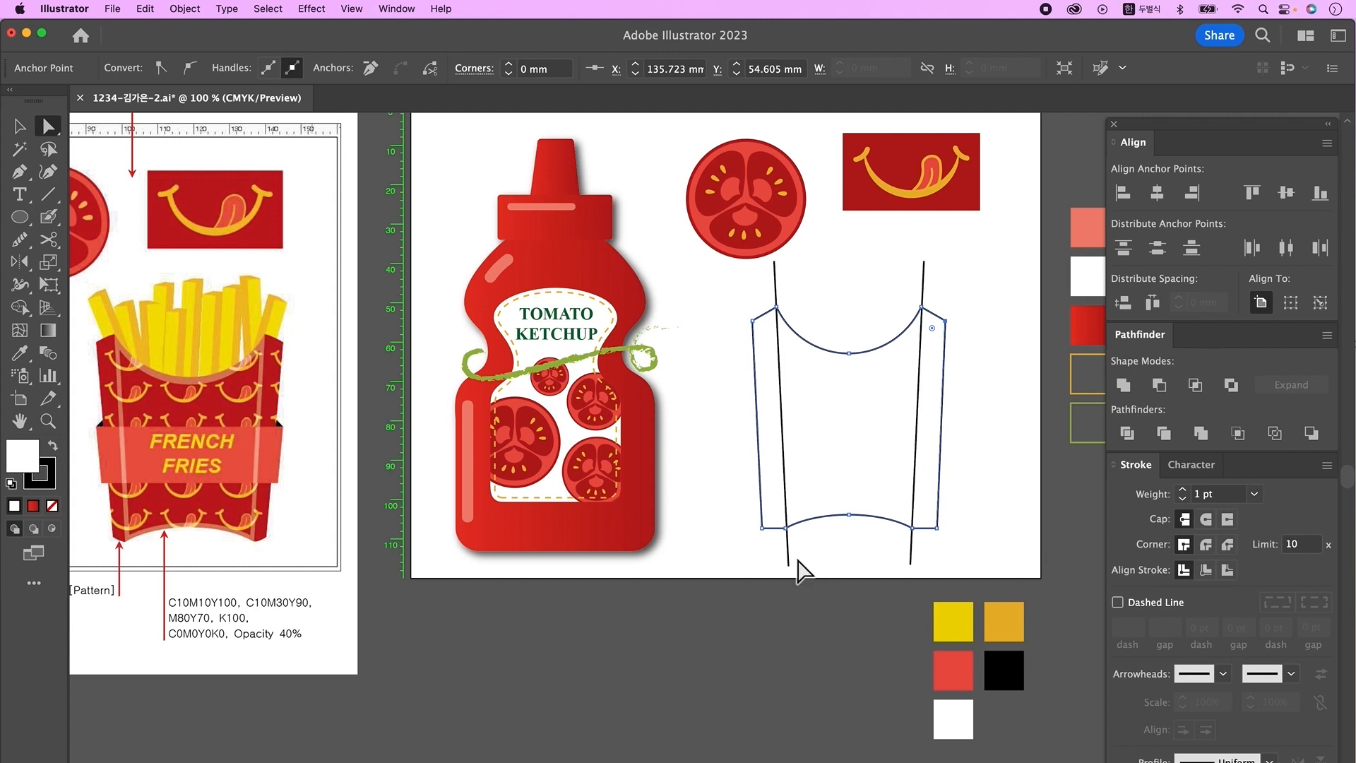
Raise the box's two lower outer corner points to Y 103.773 mm.
{"action": "left_click_drag", "start_coordinate": [741, 521], "coordinate": [775, 545]}
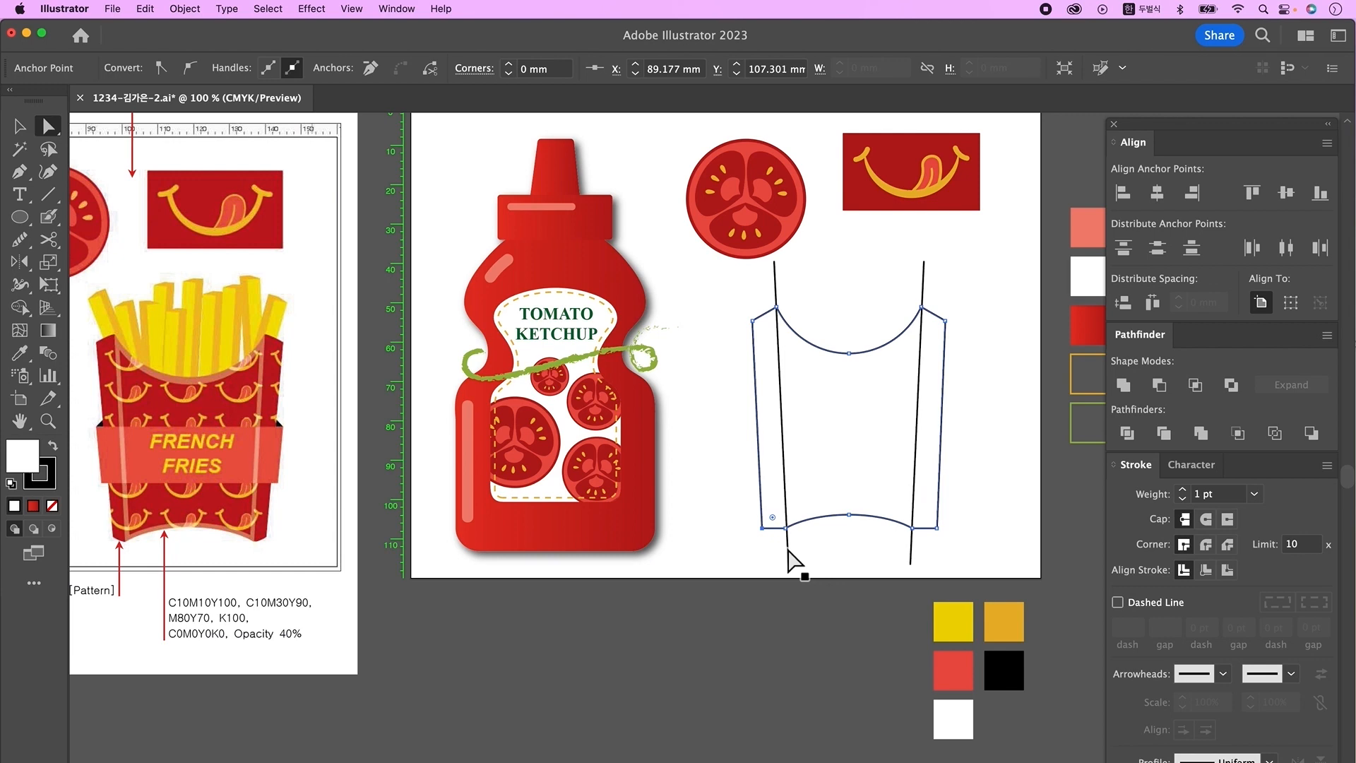
{"action": "key", "text": "shift+Up"}
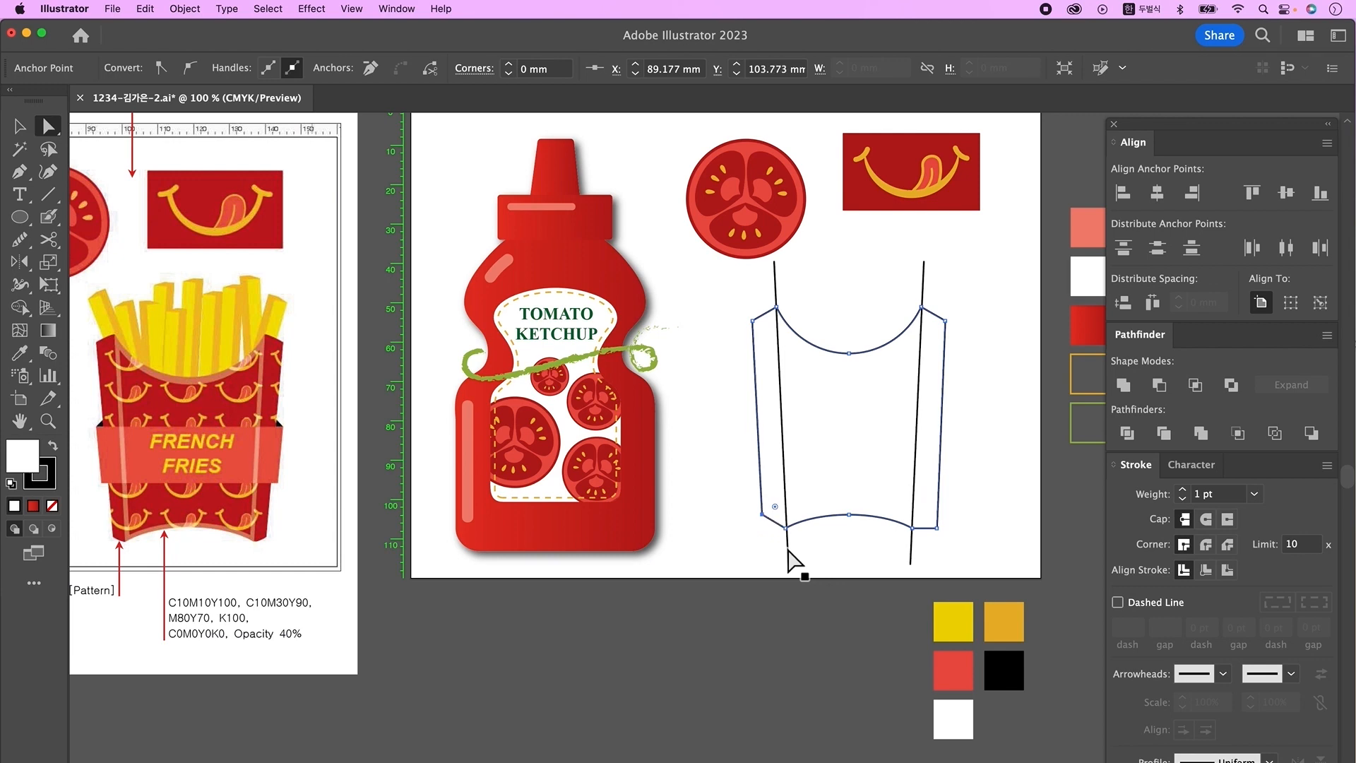
{"action": "left_click_drag", "start_coordinate": [924, 545], "coordinate": [962, 502]}
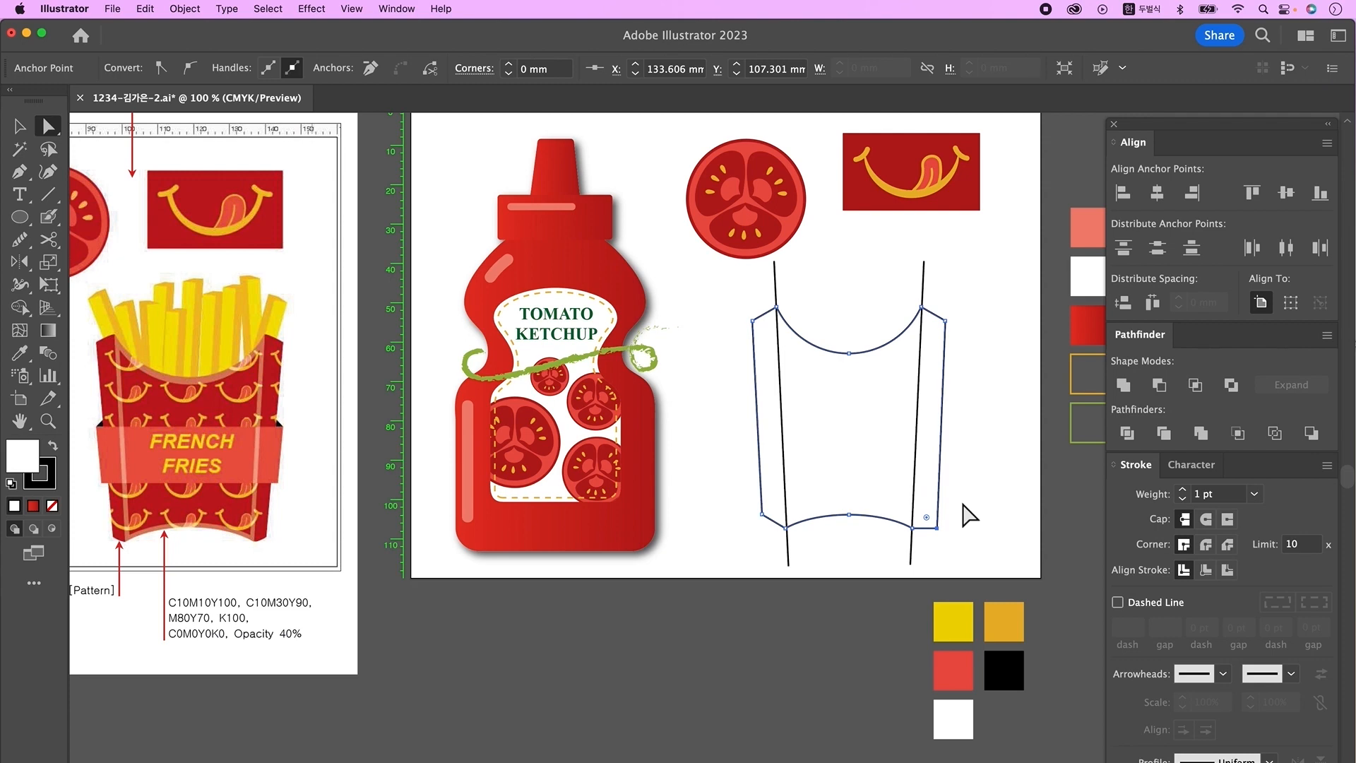
{"action": "key", "text": "shift+Up"}
{"action": "left_click", "coordinate": [963, 522]}
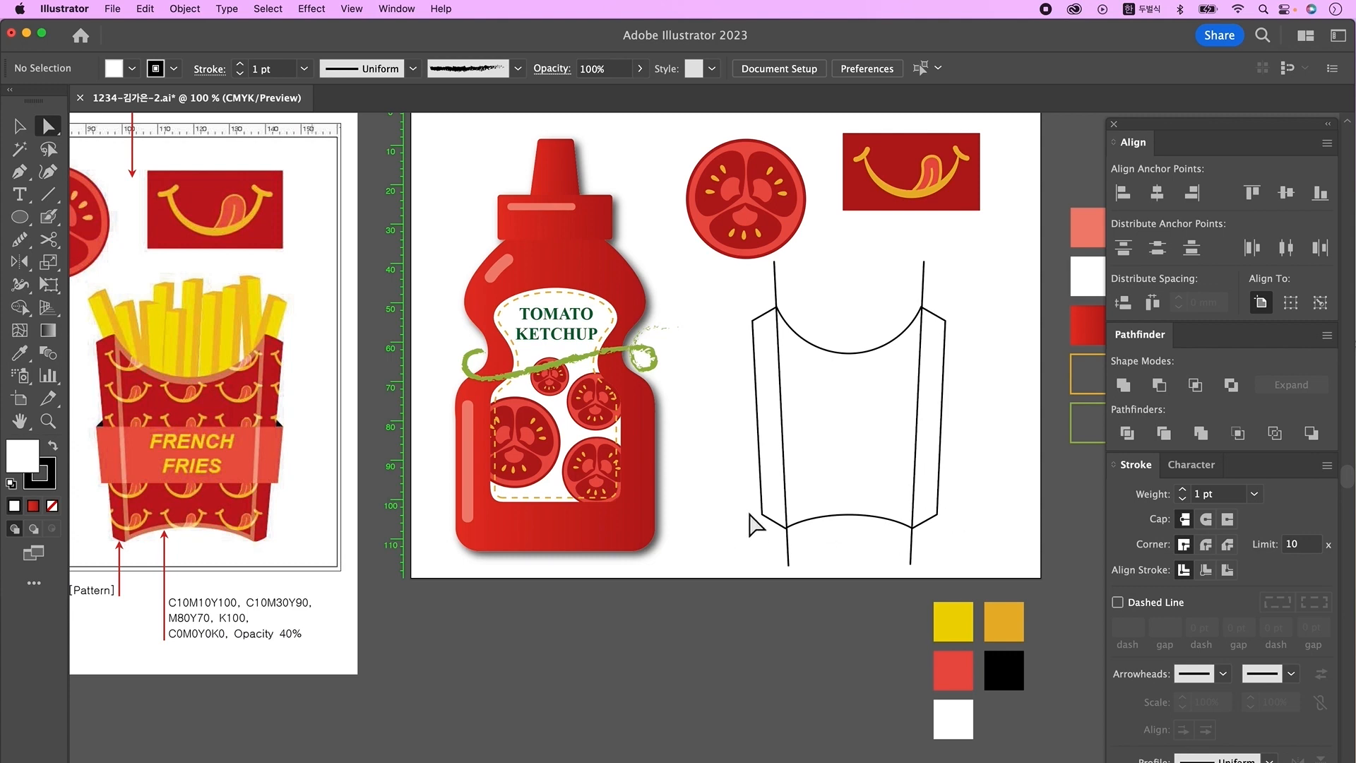
Nudge the box's two lower outer corner points slightly inward by equal amounts.
{"action": "left_click_drag", "start_coordinate": [727, 512], "coordinate": [772, 532]}
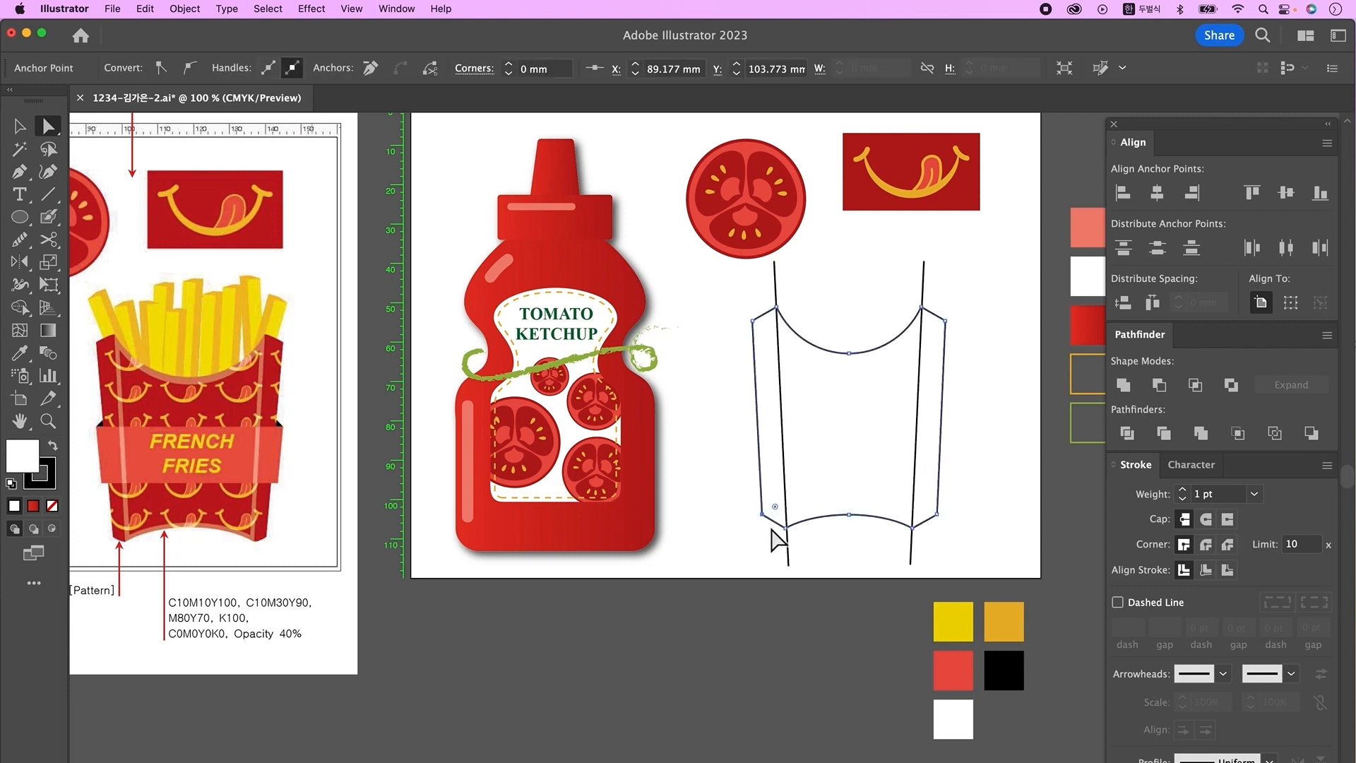
{"action": "key", "text": "Right"}
{"action": "key", "text": "Right"}
{"action": "key", "text": "Right"}
{"action": "left_click_drag", "start_coordinate": [975, 536], "coordinate": [747, 486]}
{"action": "key", "text": "Left"}
{"action": "key", "text": "Left"}
{"action": "key", "text": "Left"}
{"action": "left_click", "coordinate": [973, 530]}
Divide the box along the two fold lines and ungroup it into a front panel and two side flaps.
{"action": "key", "text": "v"}
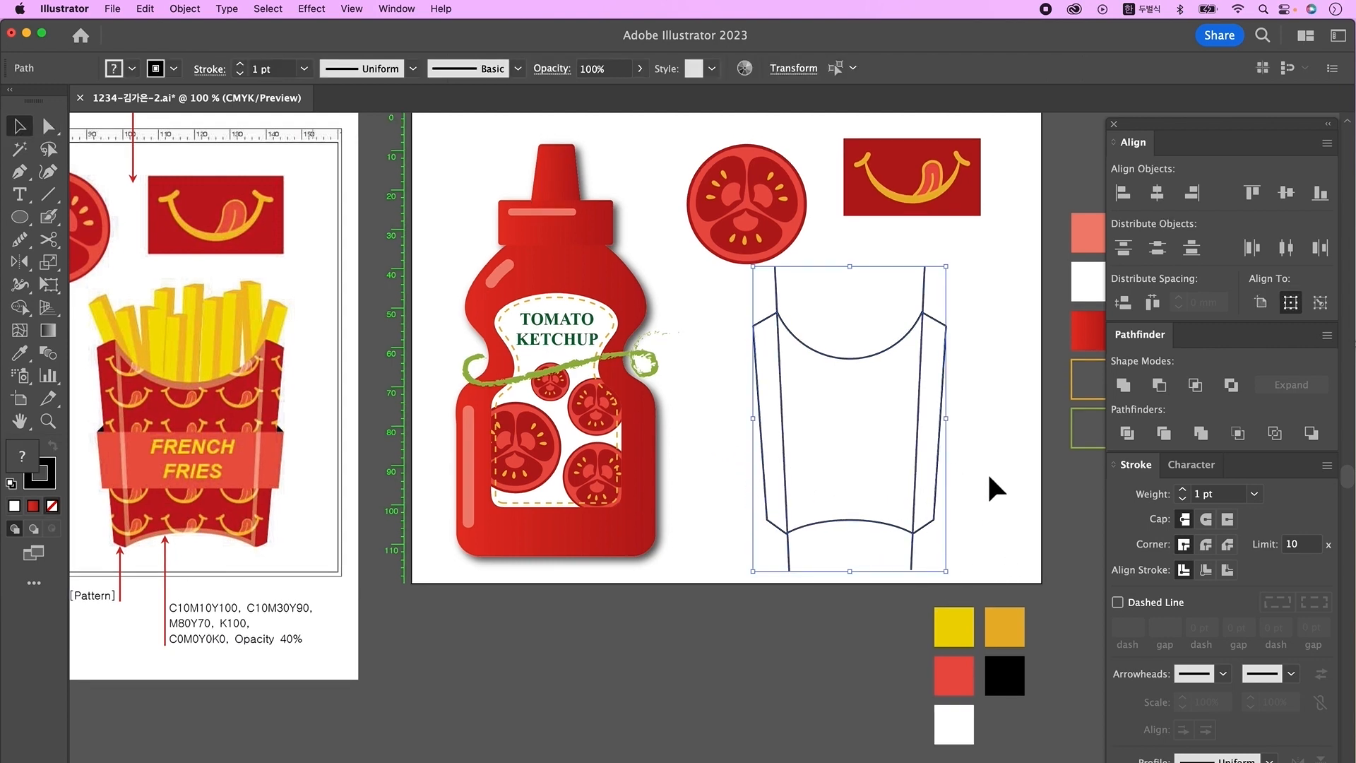
{"action": "left_click", "coordinate": [1127, 433]}
{"action": "right_click", "coordinate": [846, 411]}
{"action": "left_click", "coordinate": [891, 621]}
{"action": "left_click", "coordinate": [990, 381]}
{"action": "scroll", "coordinate": [701, 337], "scroll_direction": "right", "scroll_amount": 3}
Offset the box's front panel path by -1.5 mm with miter joins.
{"action": "left_click", "coordinate": [748, 423]}
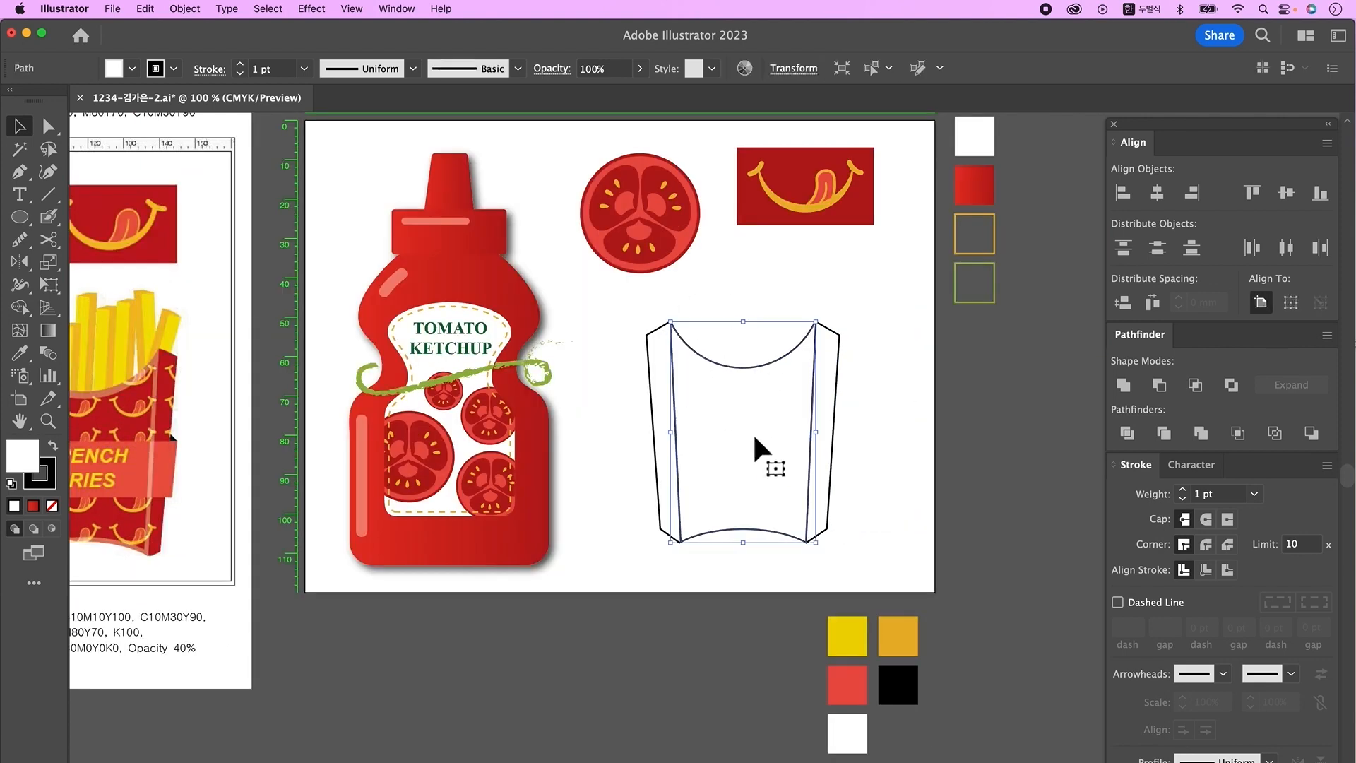
{"action": "left_click_drag", "start_coordinate": [749, 524], "coordinate": [754, 597]}
{"action": "key", "text": "super+z"}
{"action": "left_click", "coordinate": [184, 9]}
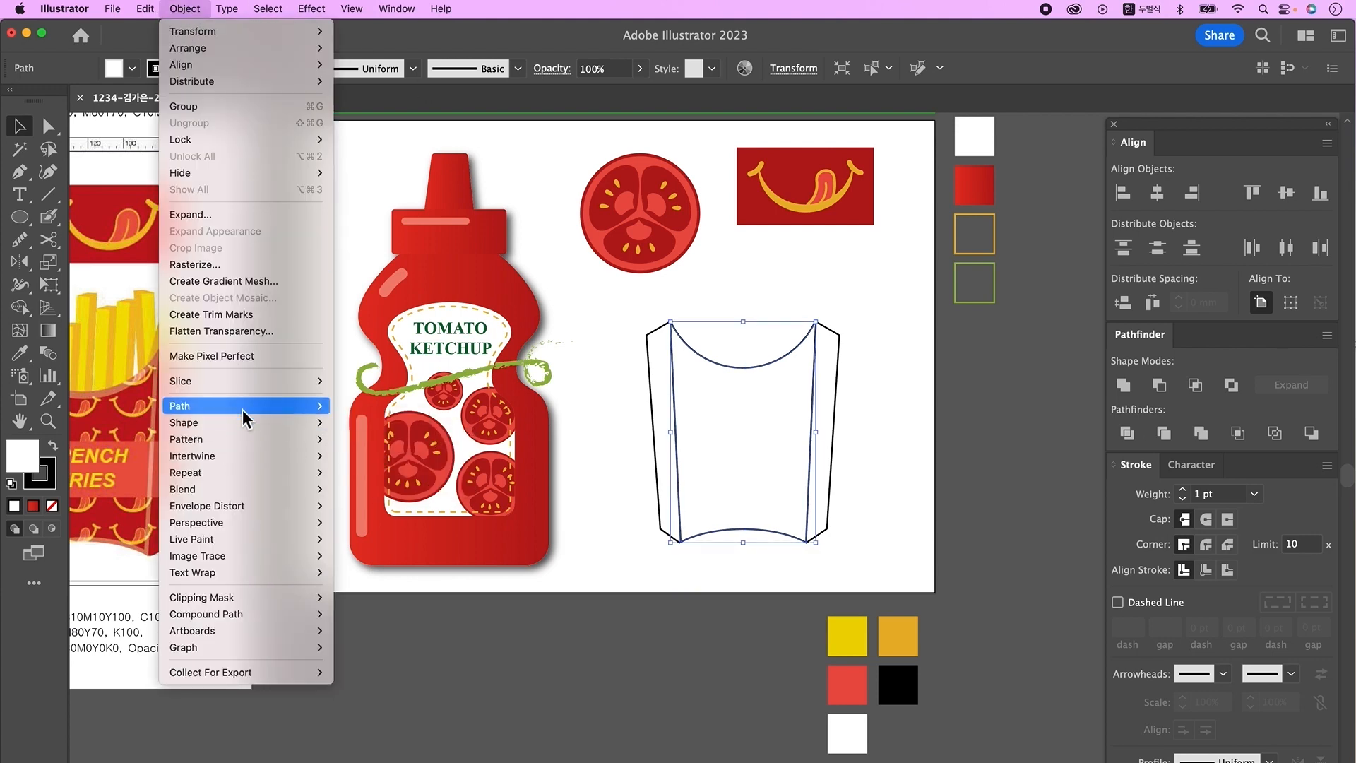
{"action": "mouse_move", "coordinate": [247, 406]}
{"action": "left_click", "coordinate": [407, 466]}
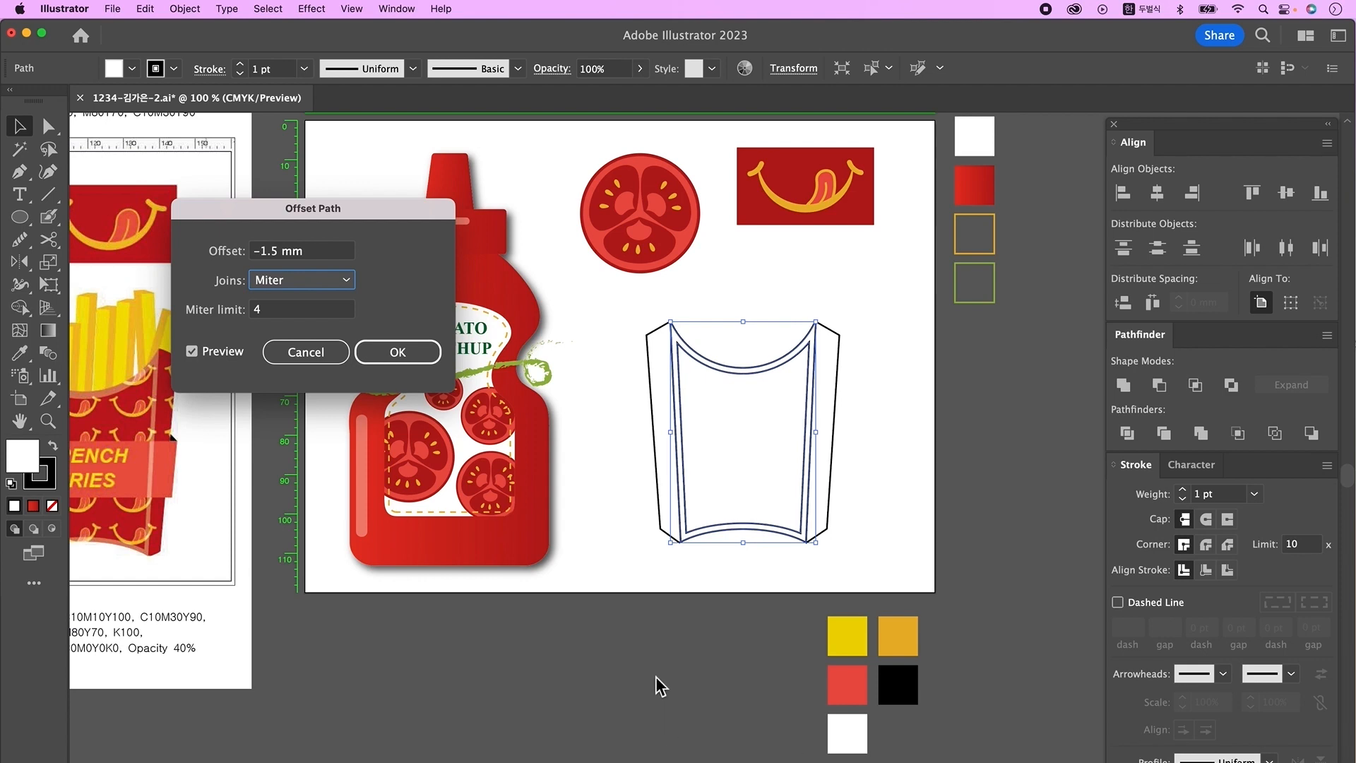
{"action": "left_click", "coordinate": [418, 355]}
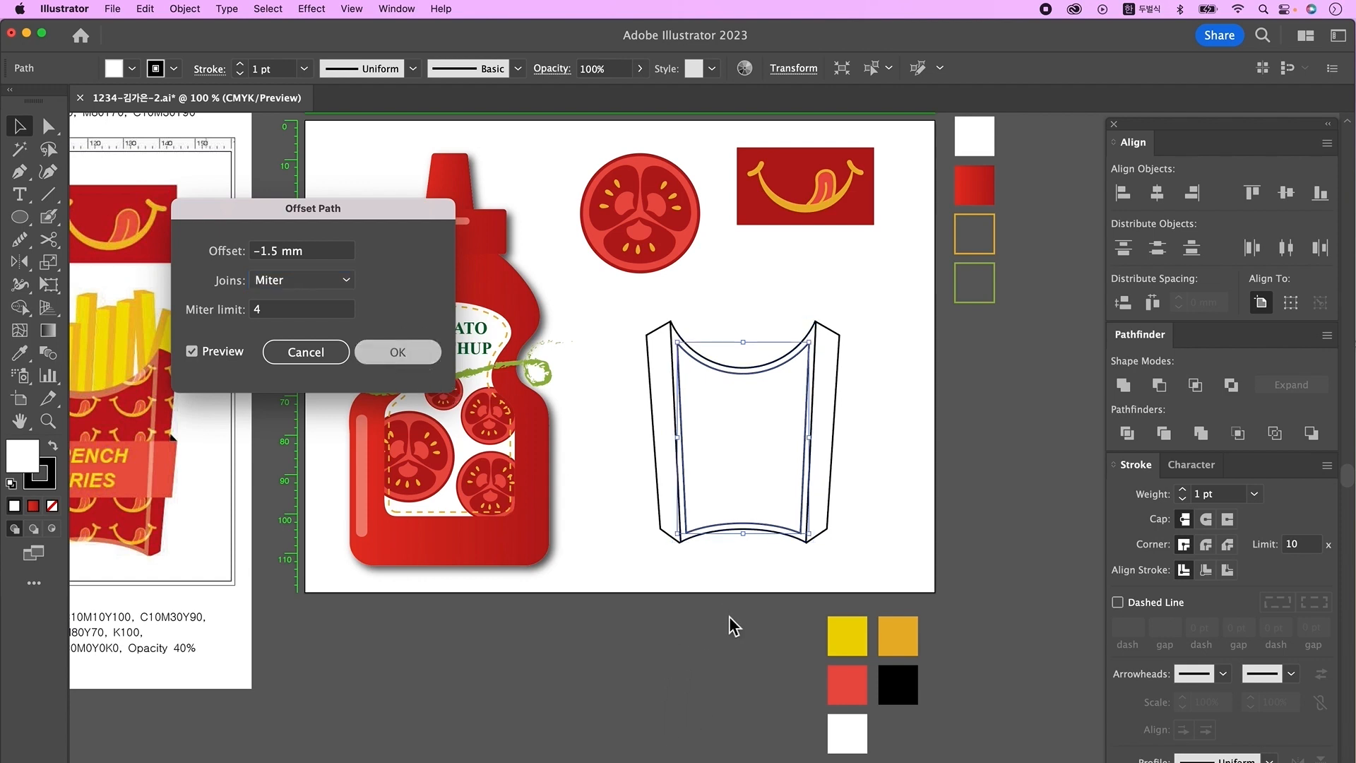
{"action": "left_click", "coordinate": [727, 621]}
Copy the front panel and its inset beside the box, then divide the copy and delete its inner piece to leave a frame.
{"action": "left_click", "coordinate": [753, 413]}
{"action": "left_click_drag", "start_coordinate": [772, 469], "coordinate": [962, 465], "text": "alt"}
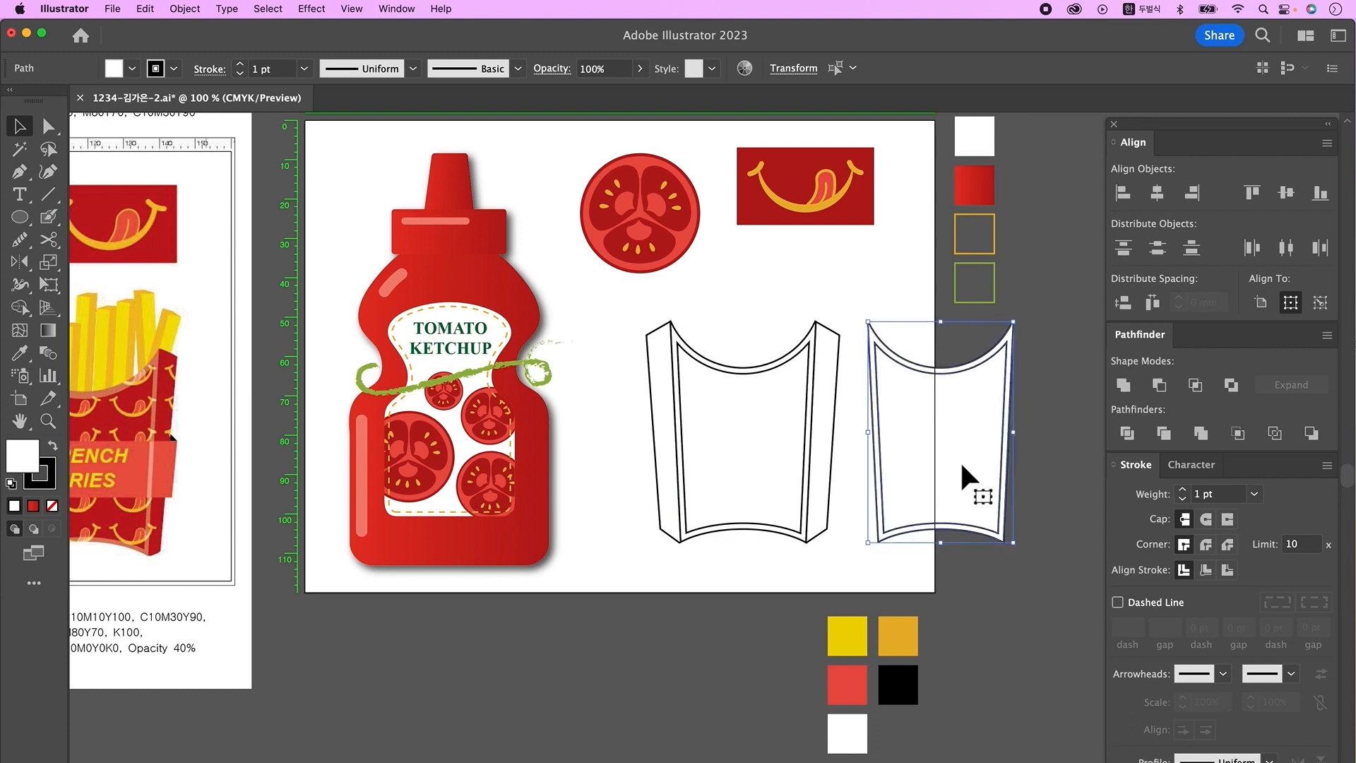
{"action": "left_click", "coordinate": [1127, 433]}
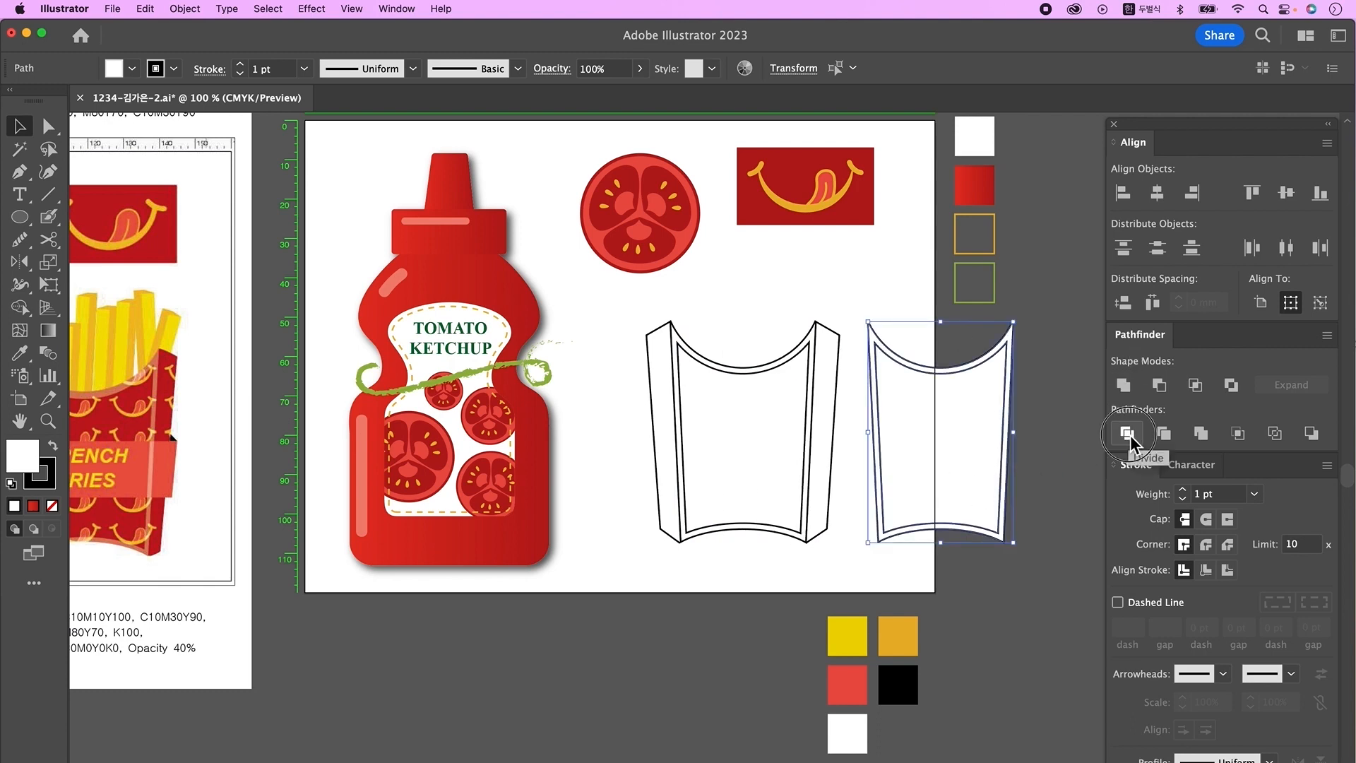
{"action": "right_click", "coordinate": [962, 439]}
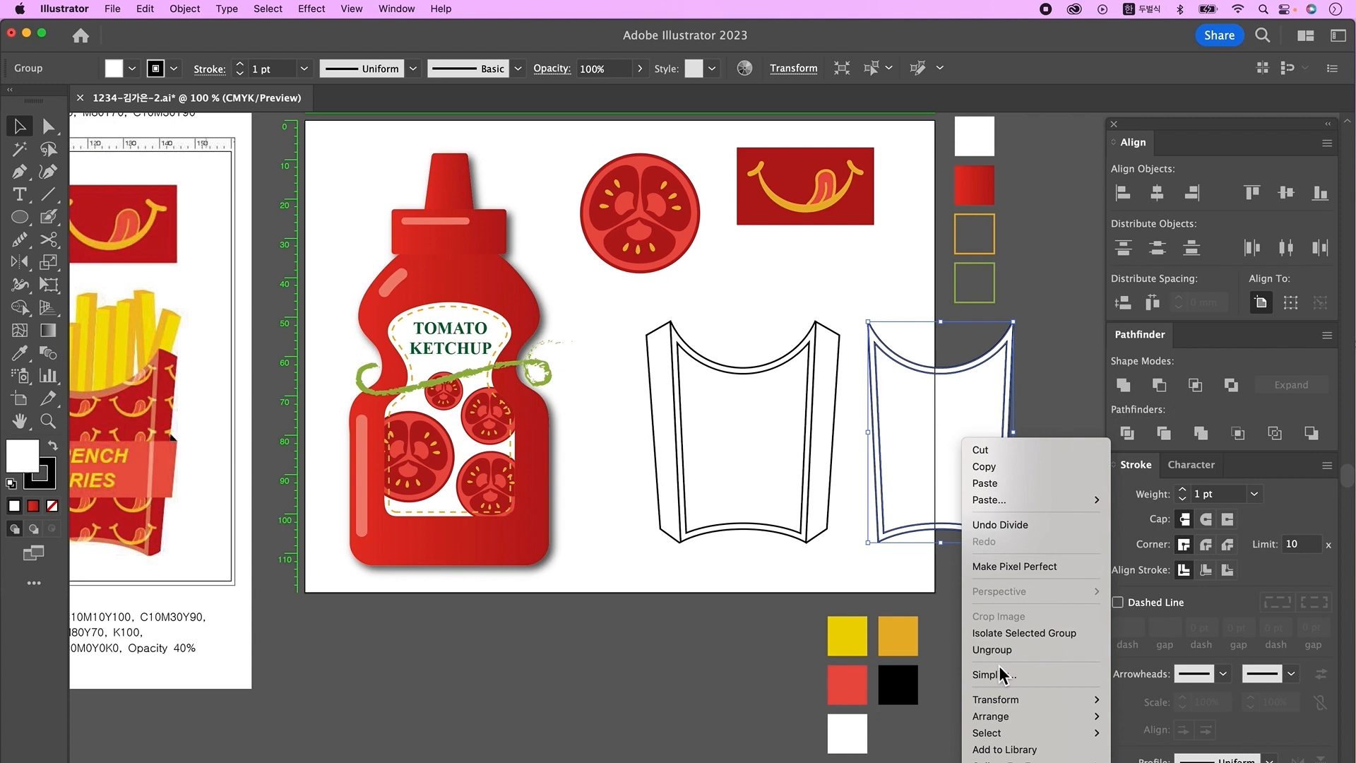
{"action": "left_click", "coordinate": [1003, 654]}
{"action": "left_click", "coordinate": [1073, 316]}
{"action": "left_click_drag", "start_coordinate": [951, 408], "coordinate": [971, 481]}
{"action": "key", "text": "Delete"}
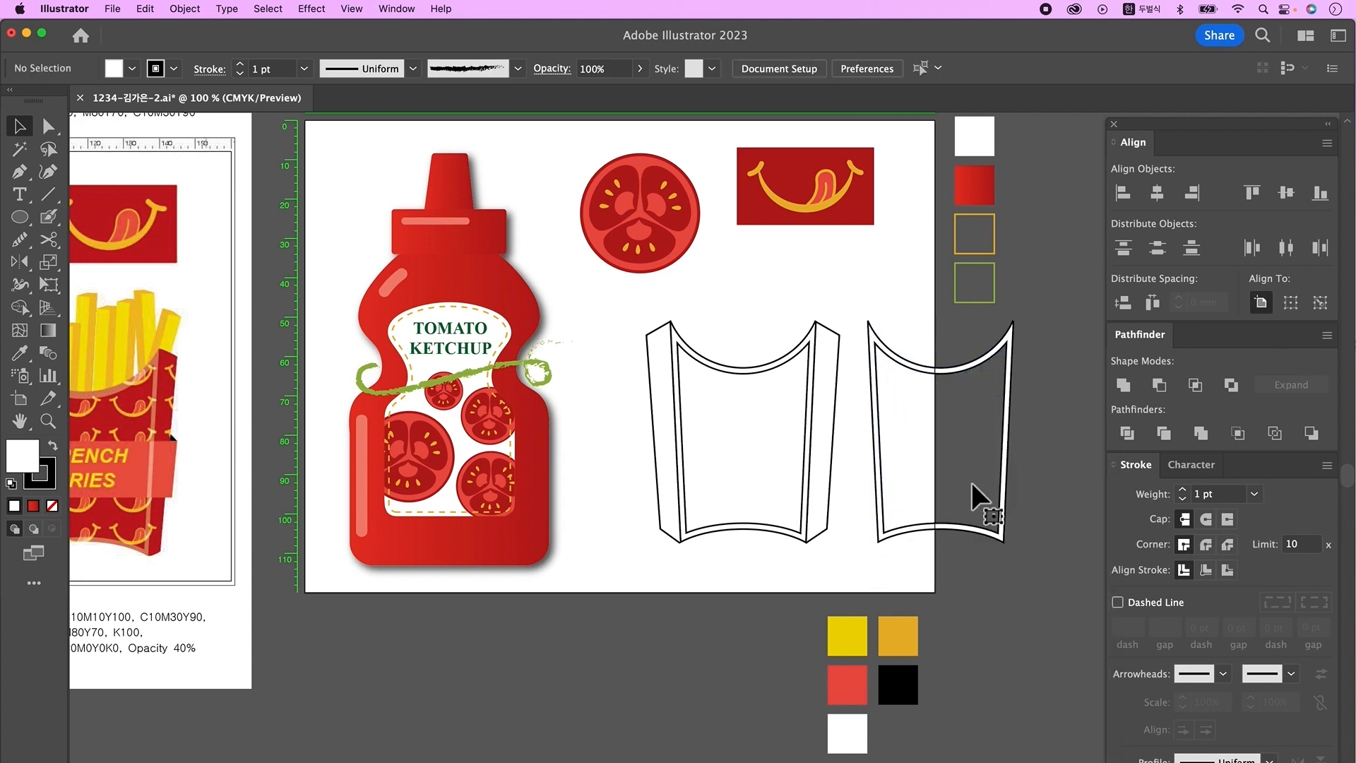
Unite all parts of the original box into a single silhouette.
{"action": "left_click_drag", "start_coordinate": [608, 321], "coordinate": [828, 551]}
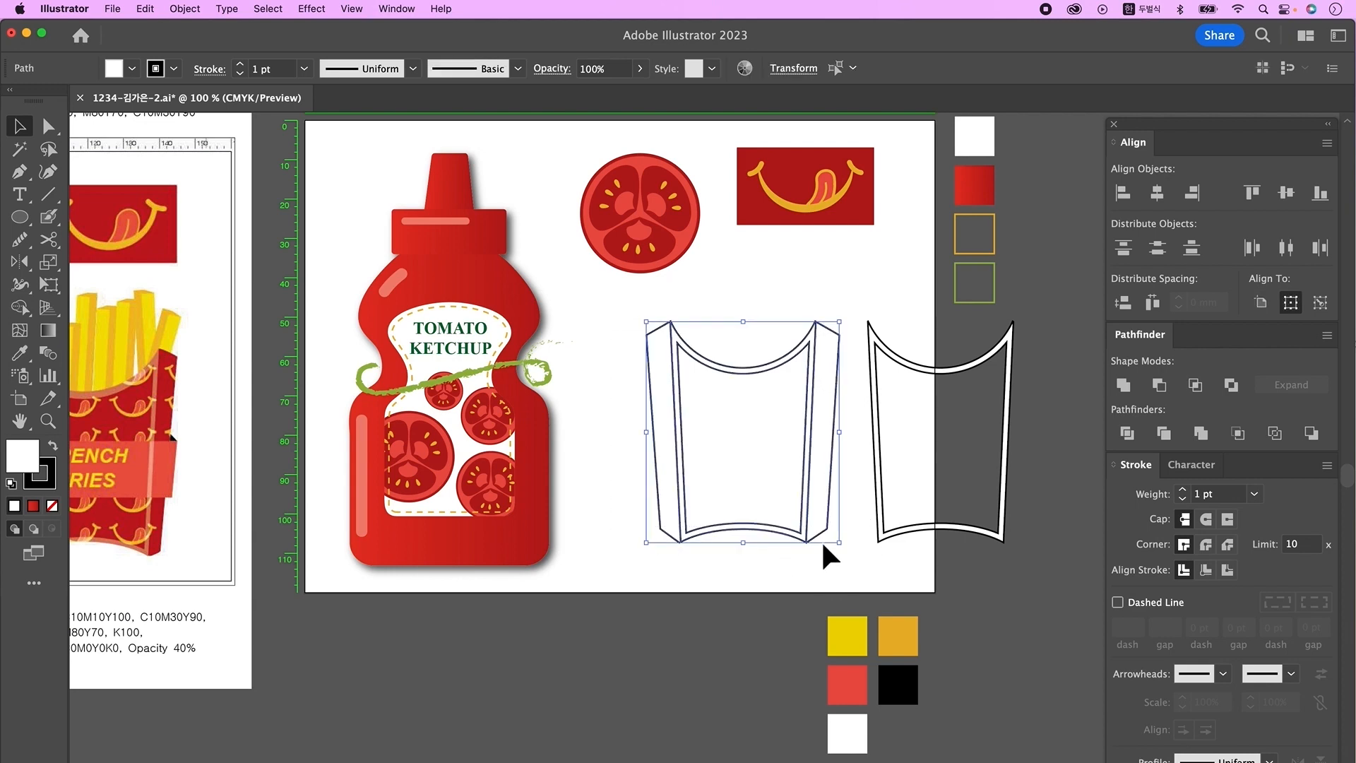
{"action": "left_click", "coordinate": [1124, 387]}
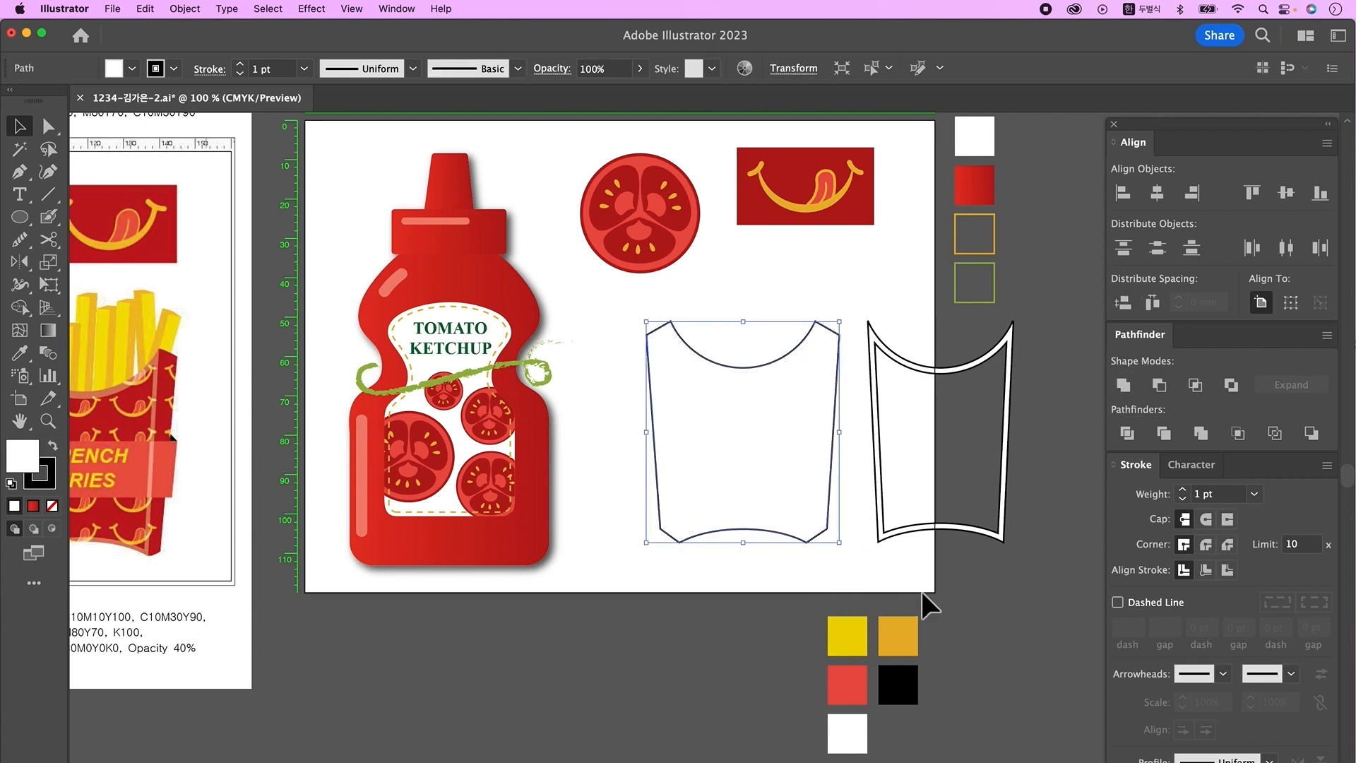
{"action": "left_click", "coordinate": [1039, 489]}
Align the frame and box silhouette on their horizontal centers and move them back onto the artboard with the frame in front.
{"action": "left_click", "coordinate": [705, 448]}
{"action": "left_click", "coordinate": [1003, 456]}
{"action": "left_click_drag", "start_coordinate": [1023, 467], "coordinate": [772, 424]}
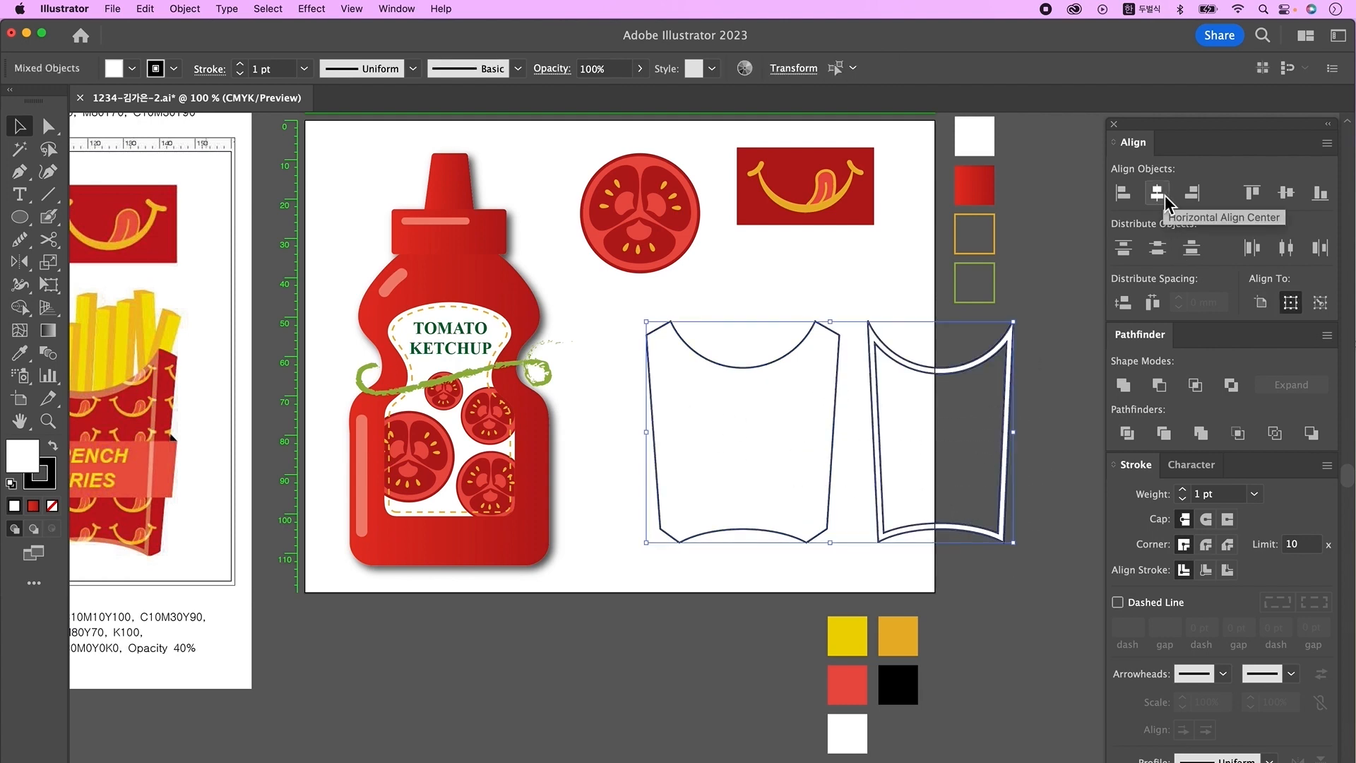
{"action": "left_click", "coordinate": [1164, 195]}
{"action": "left_click_drag", "start_coordinate": [887, 435], "coordinate": [753, 434]}
{"action": "left_click", "coordinate": [890, 442]}
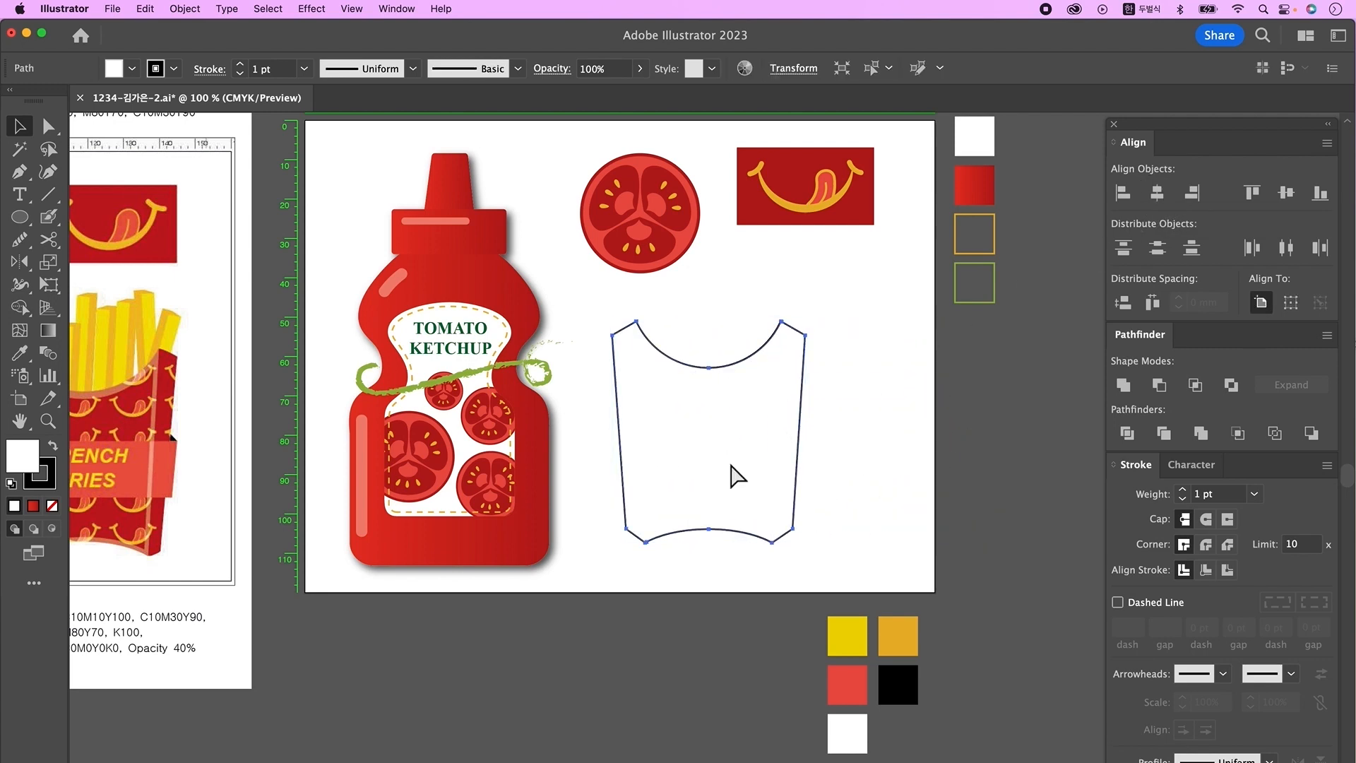
{"action": "scroll", "coordinate": [812, 481], "scroll_direction": "up", "scroll_amount": 1}
{"action": "left_click_drag", "start_coordinate": [801, 449], "coordinate": [888, 416]}
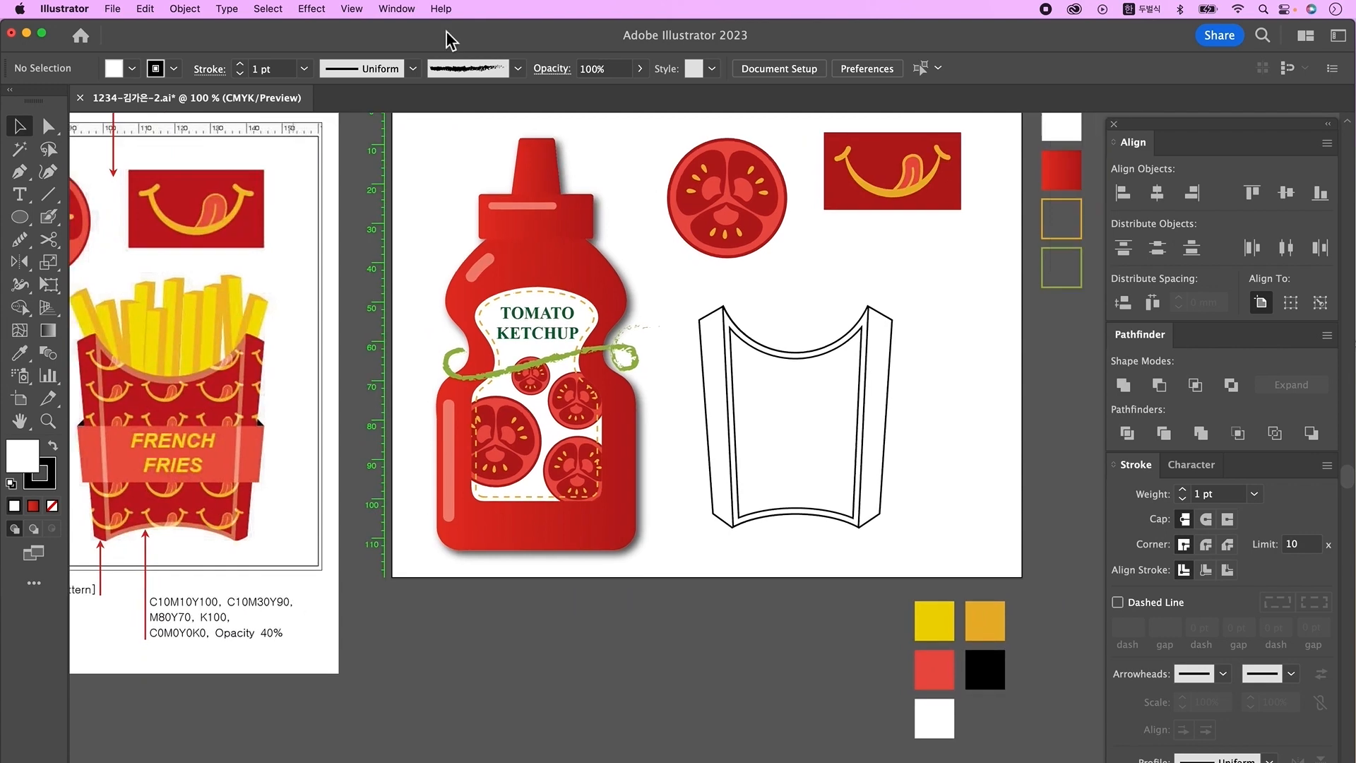
Fill the box silhouette with the smile pattern swatch.
{"action": "left_click", "coordinate": [396, 9]}
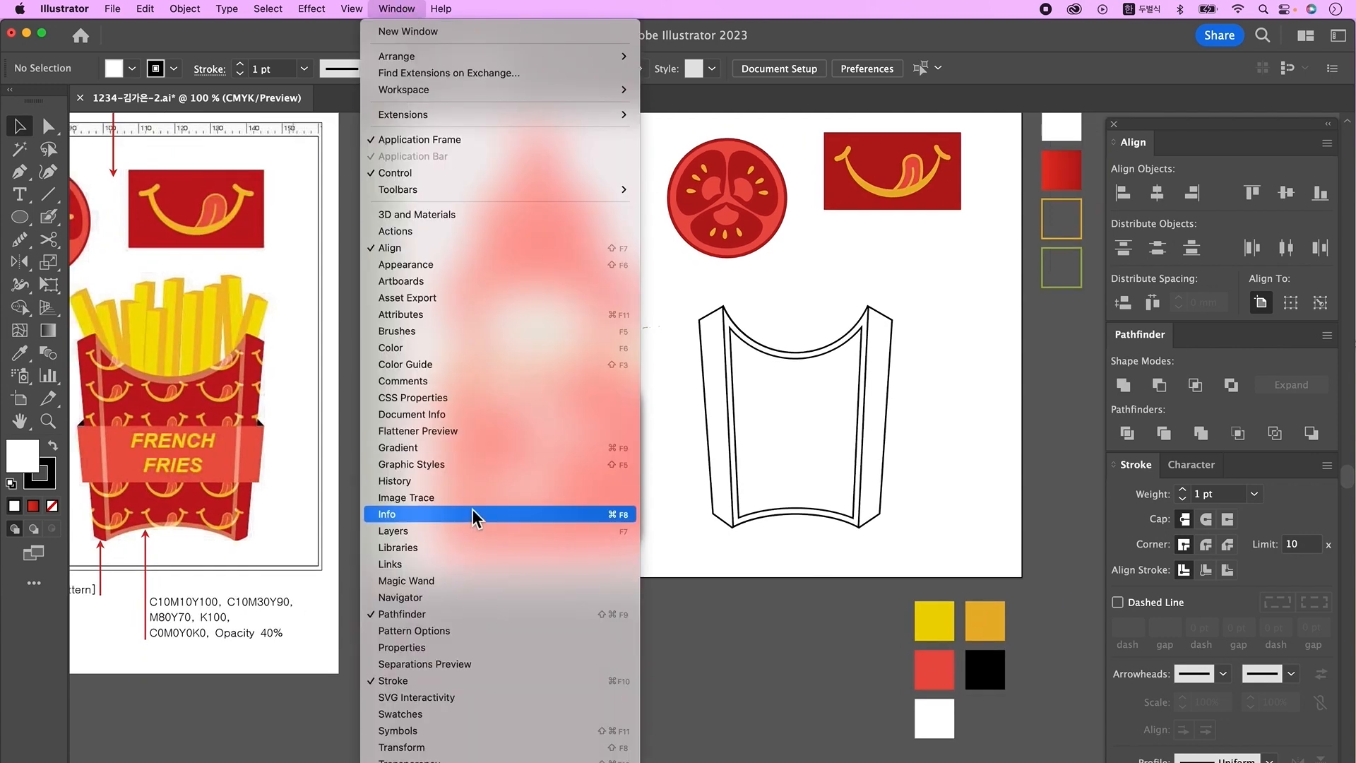
{"action": "left_click", "coordinate": [487, 714]}
{"action": "left_click", "coordinate": [891, 359]}
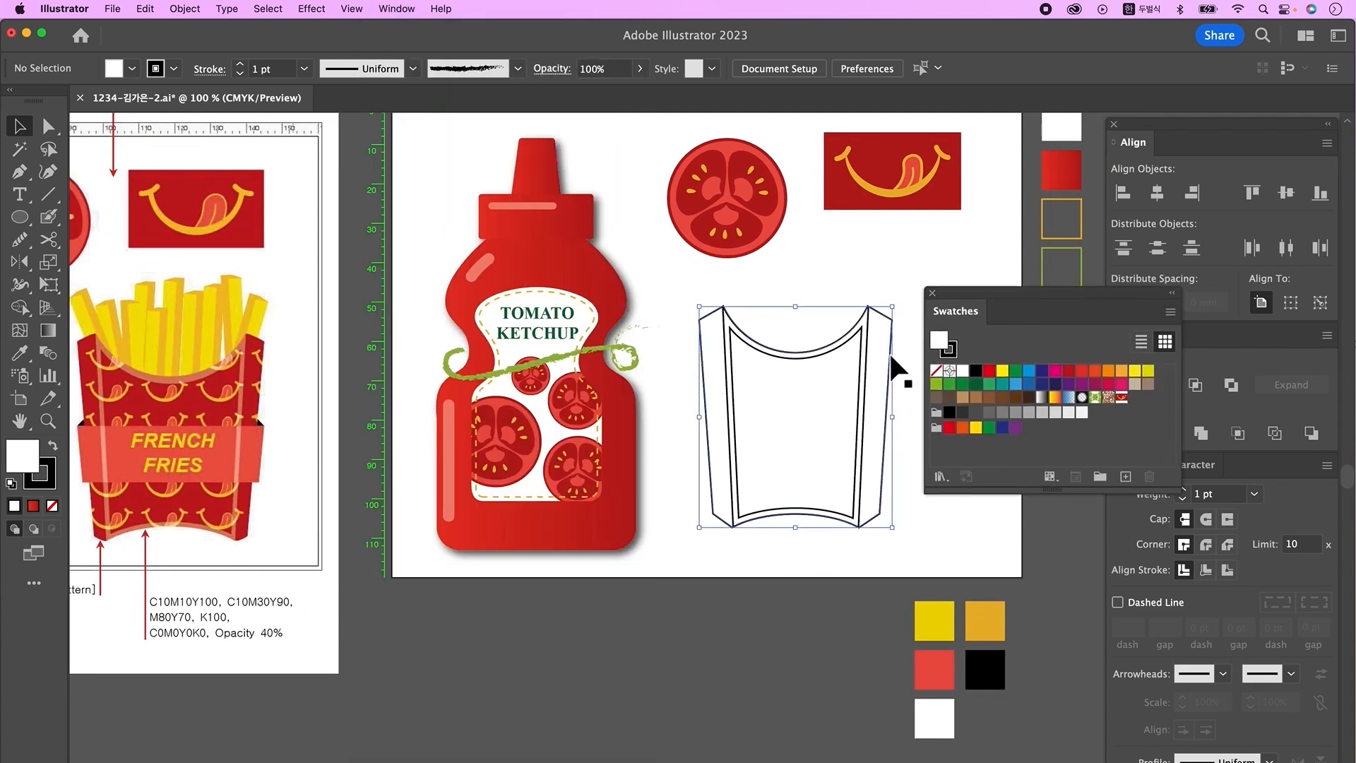
{"action": "left_click", "coordinate": [1125, 400]}
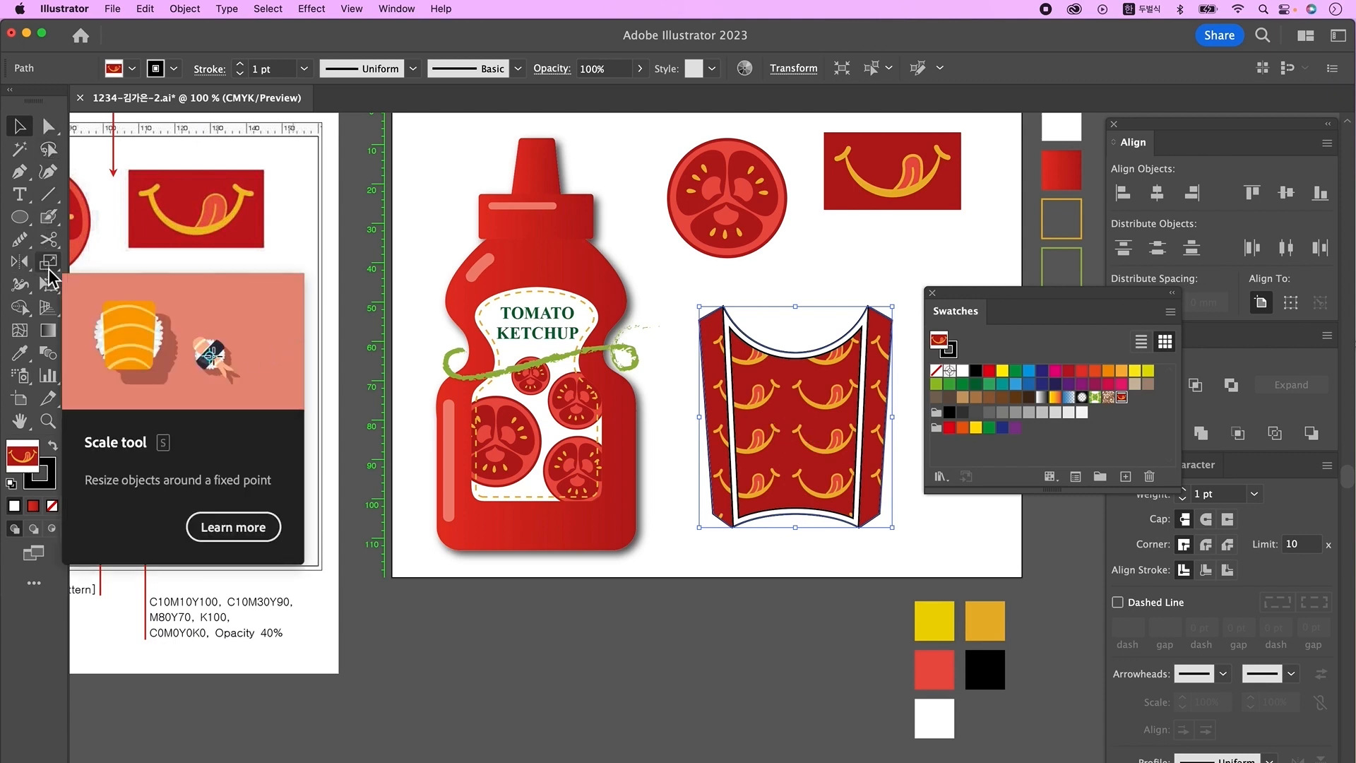
Scale only the smile pattern inside the box silhouette uniformly to 80%, with Transform Objects off and Transform Patterns on.
{"action": "double_click", "coordinate": [50, 267]}
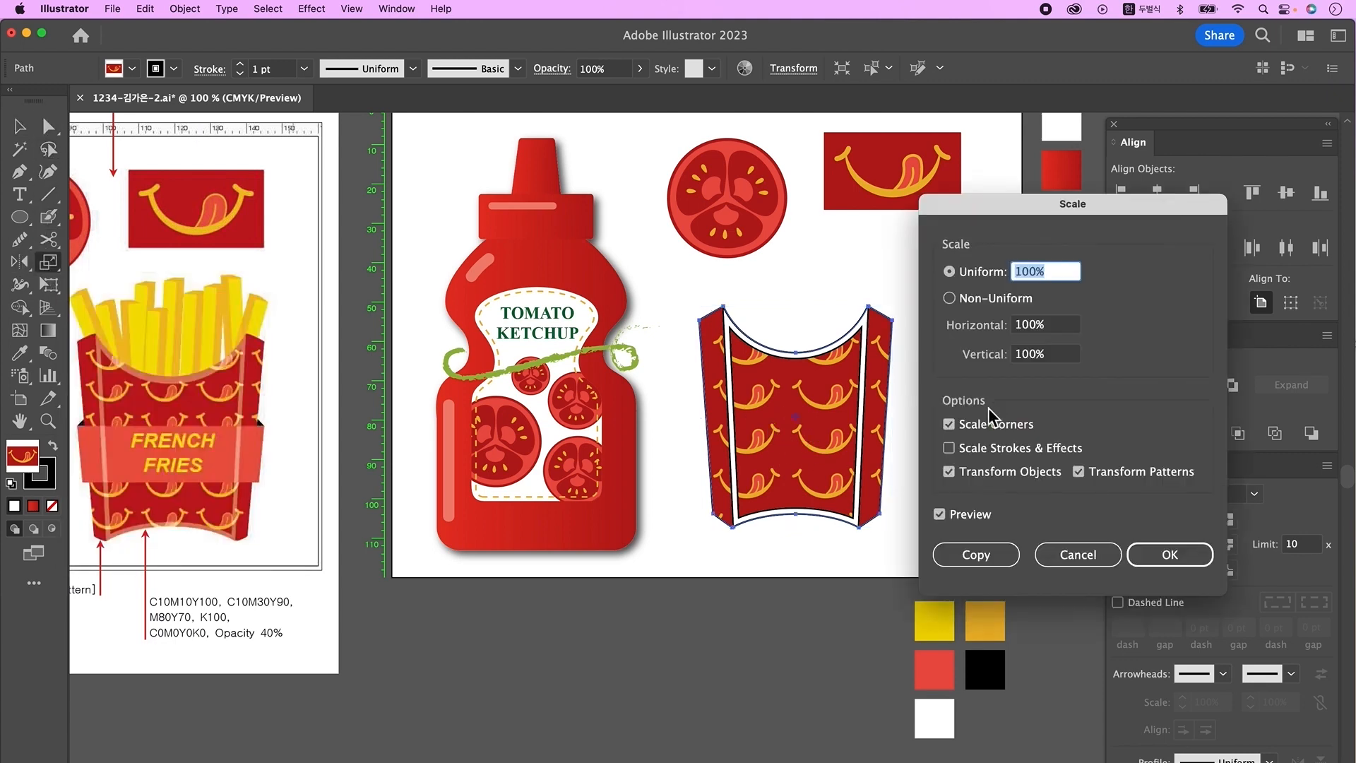
{"action": "left_click", "coordinate": [989, 479]}
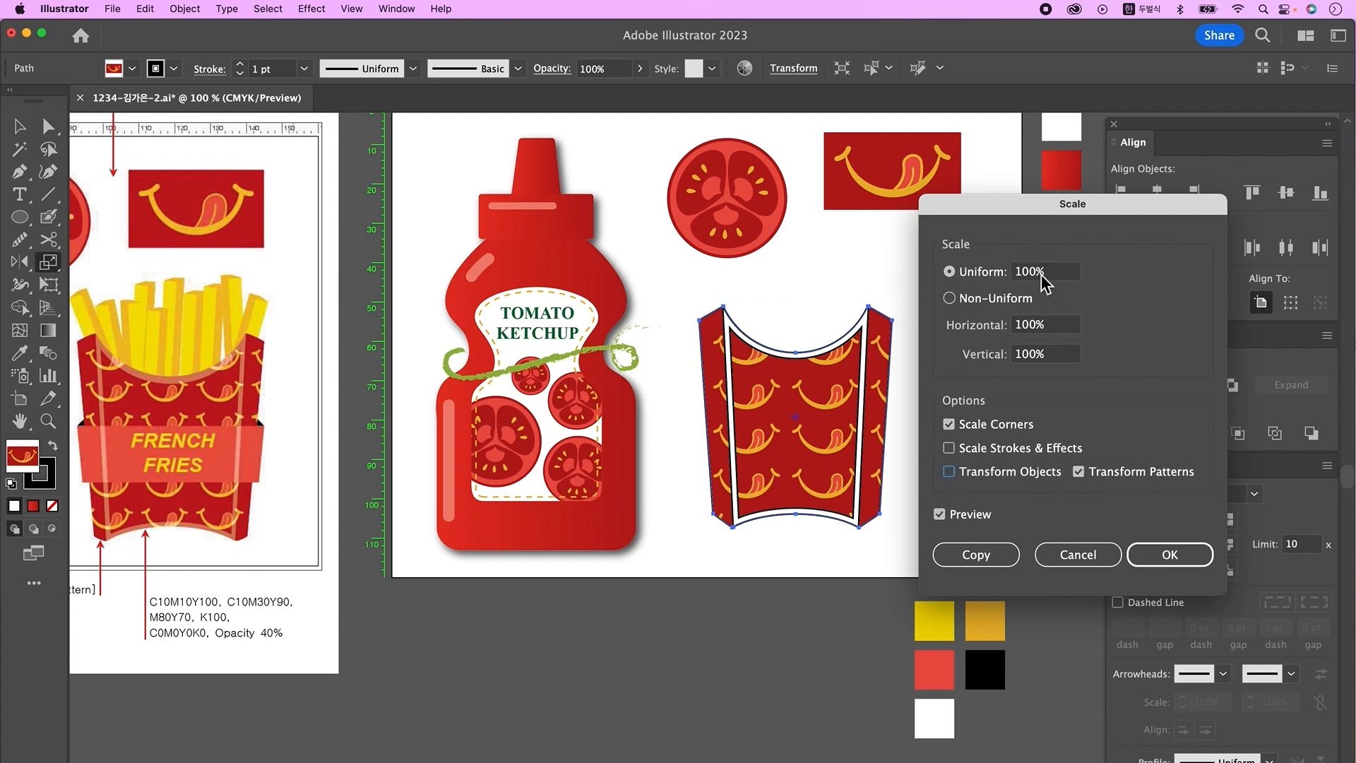
{"action": "left_click_drag", "start_coordinate": [1052, 274], "coordinate": [1011, 286]}
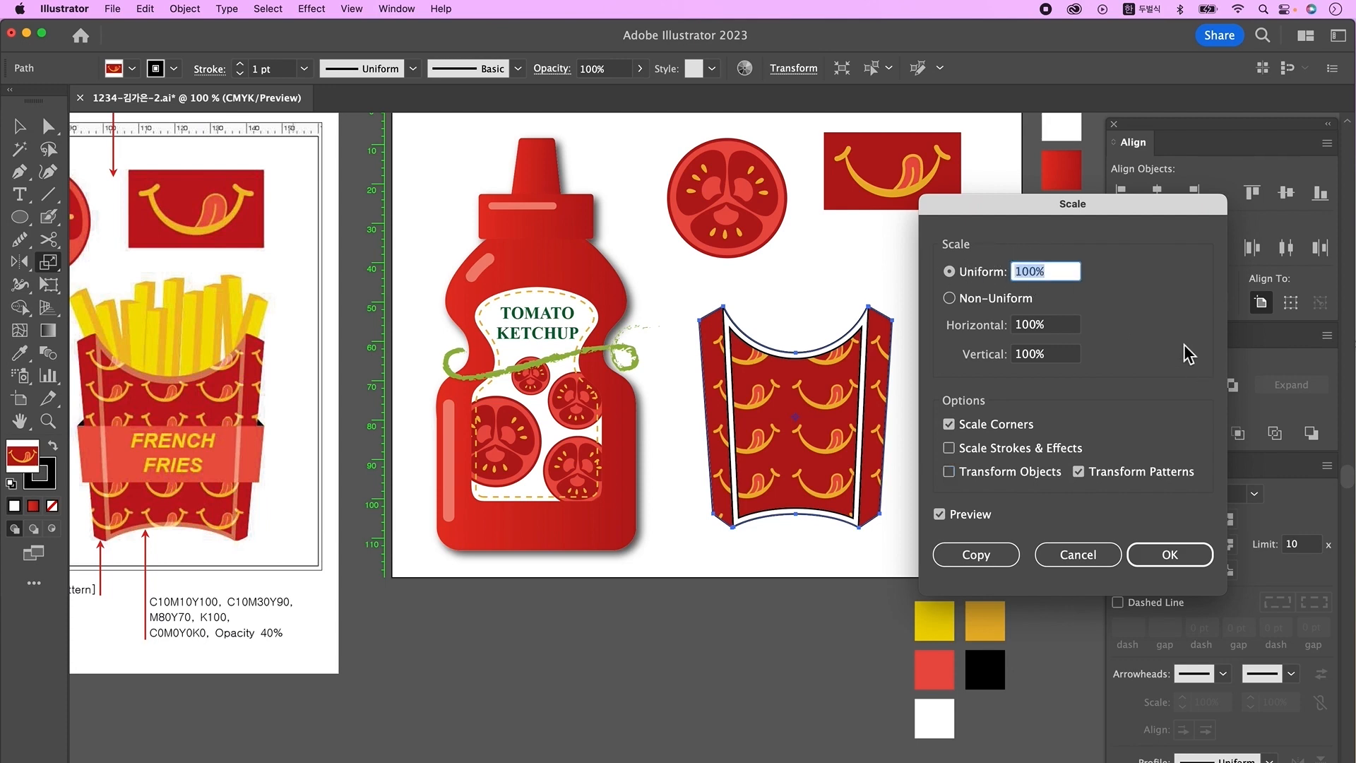
{"action": "type", "text": "70"}
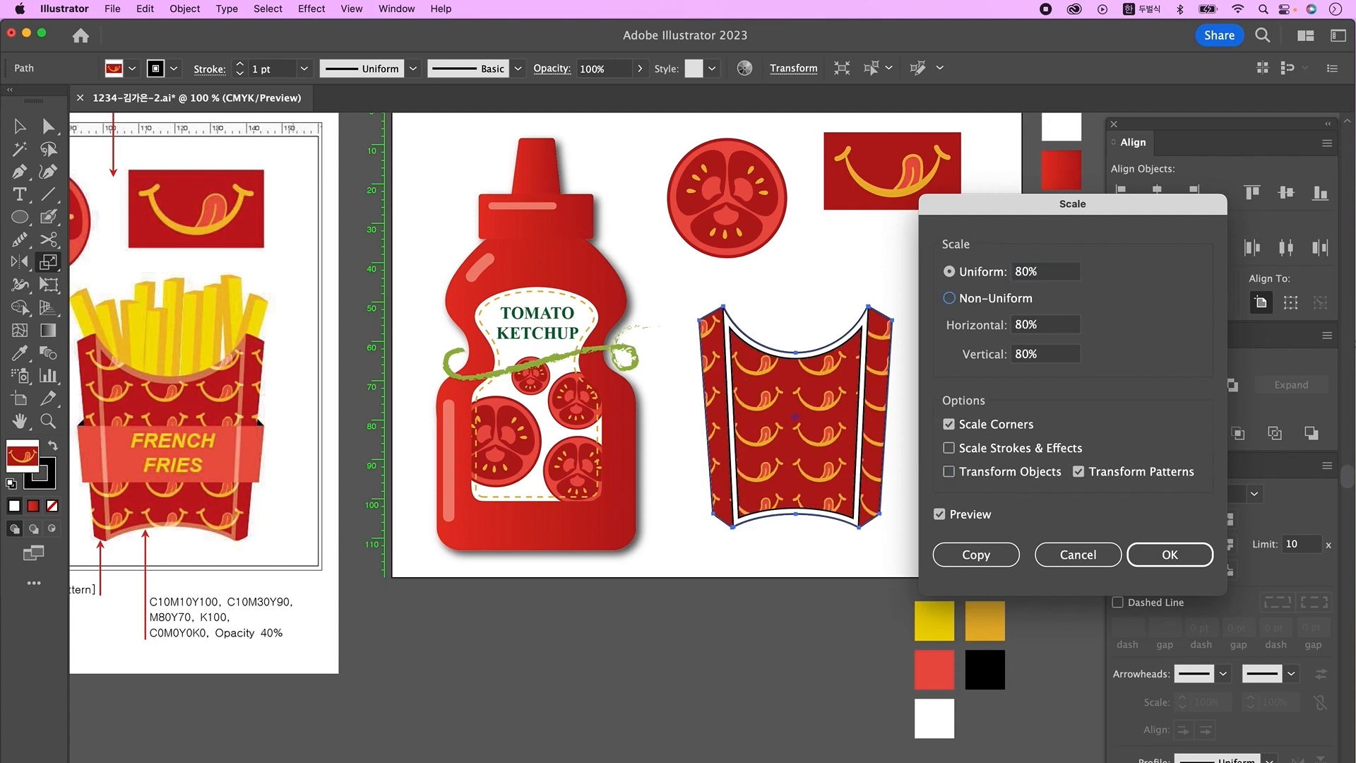
{"action": "key", "text": "Tab"}
{"action": "key", "text": "Return"}
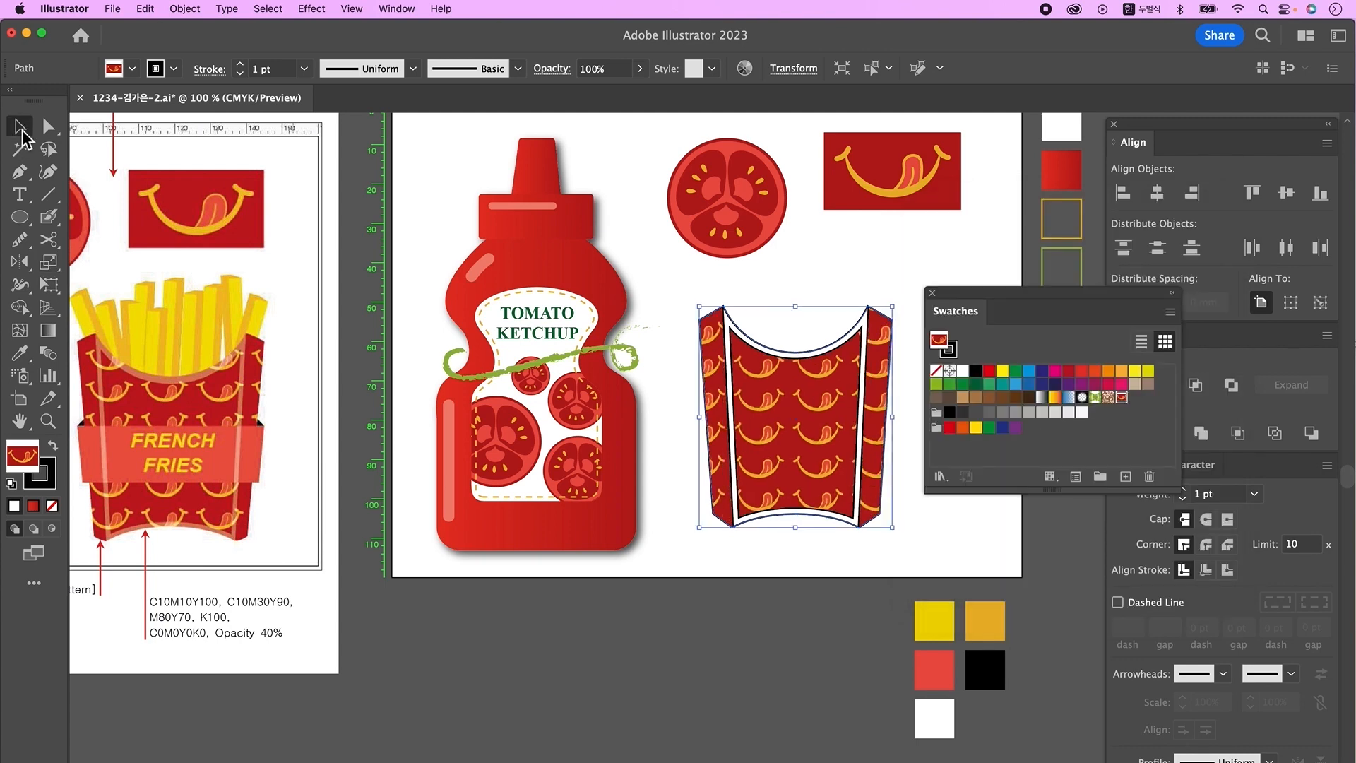
Move only the pattern inside the box silhouette by 9 mm horizontally and 0 mm vertically.
{"action": "double_click", "coordinate": [22, 131]}
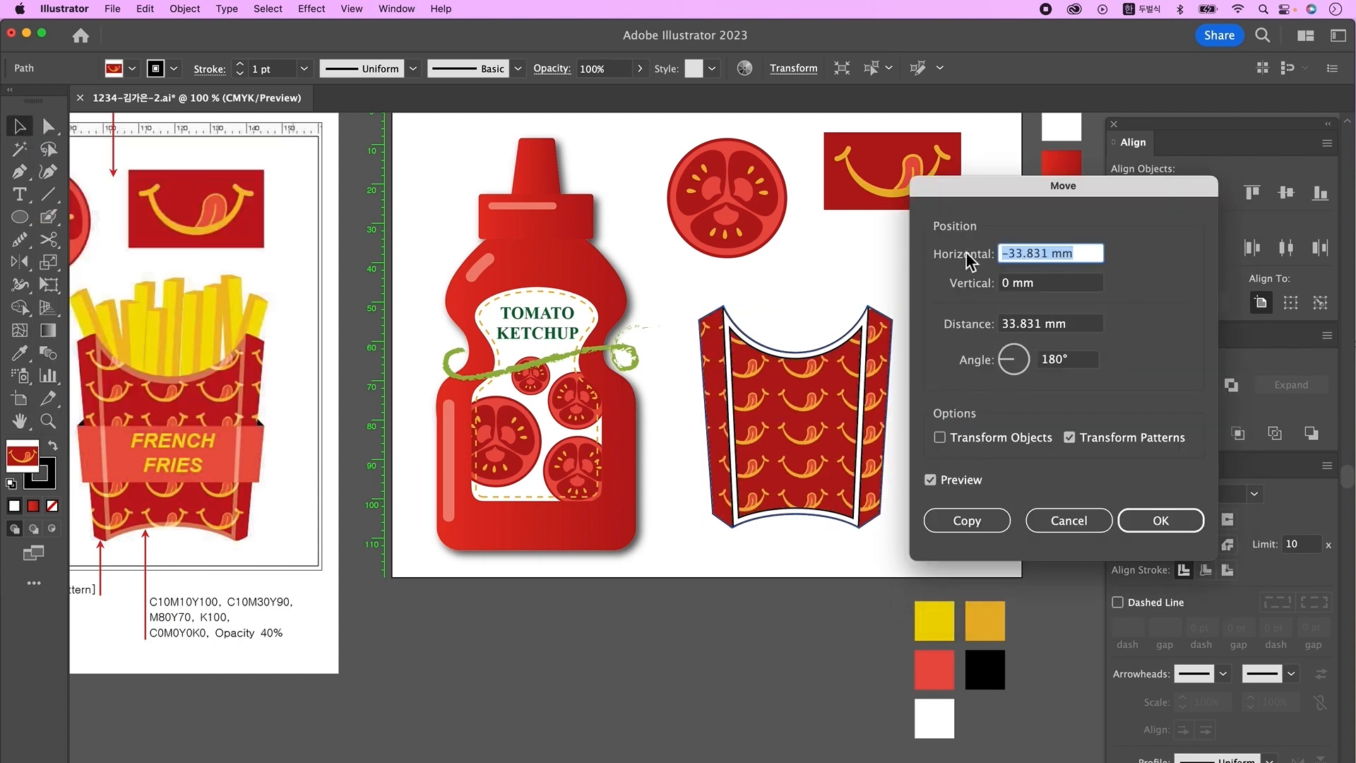
{"action": "type", "text": "0"}
{"action": "key", "text": "Tab"}
{"action": "key", "text": "Tab"}
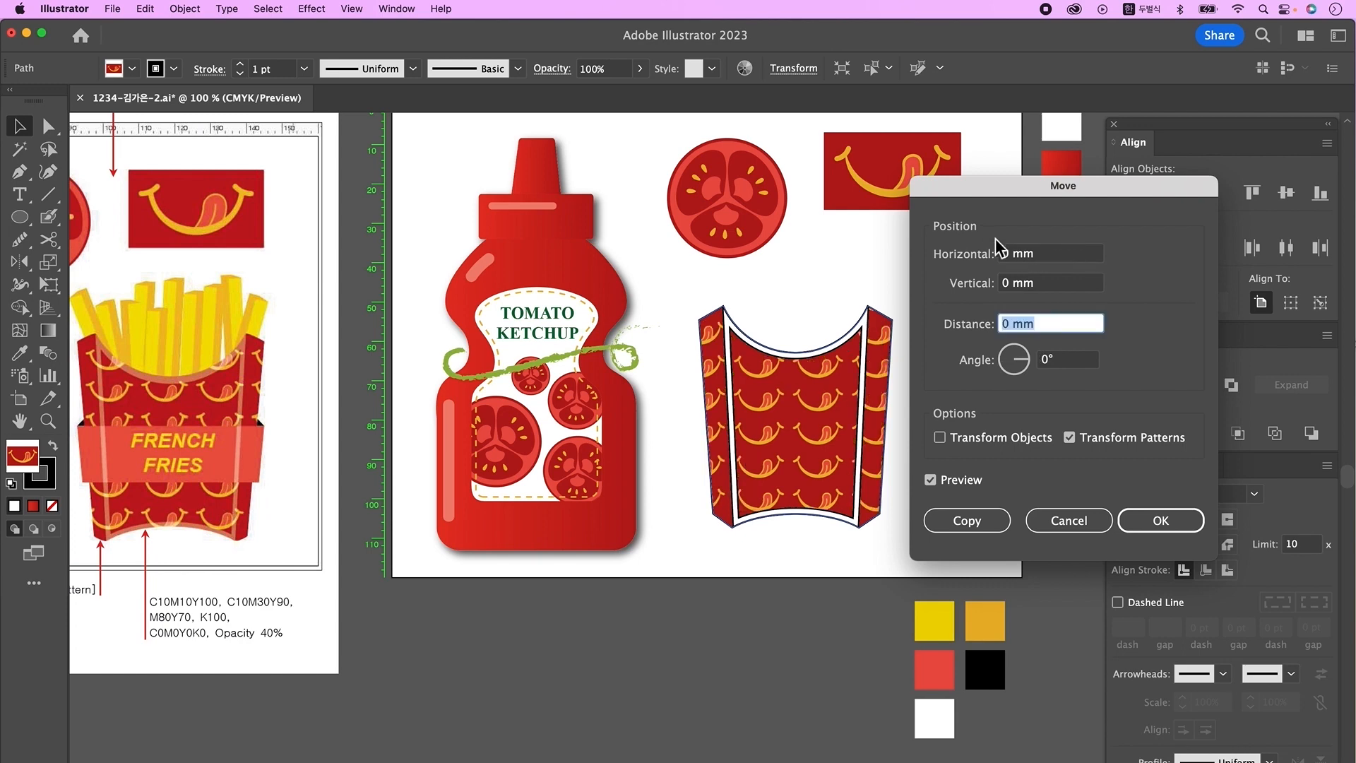
{"action": "left_click", "coordinate": [1049, 257]}
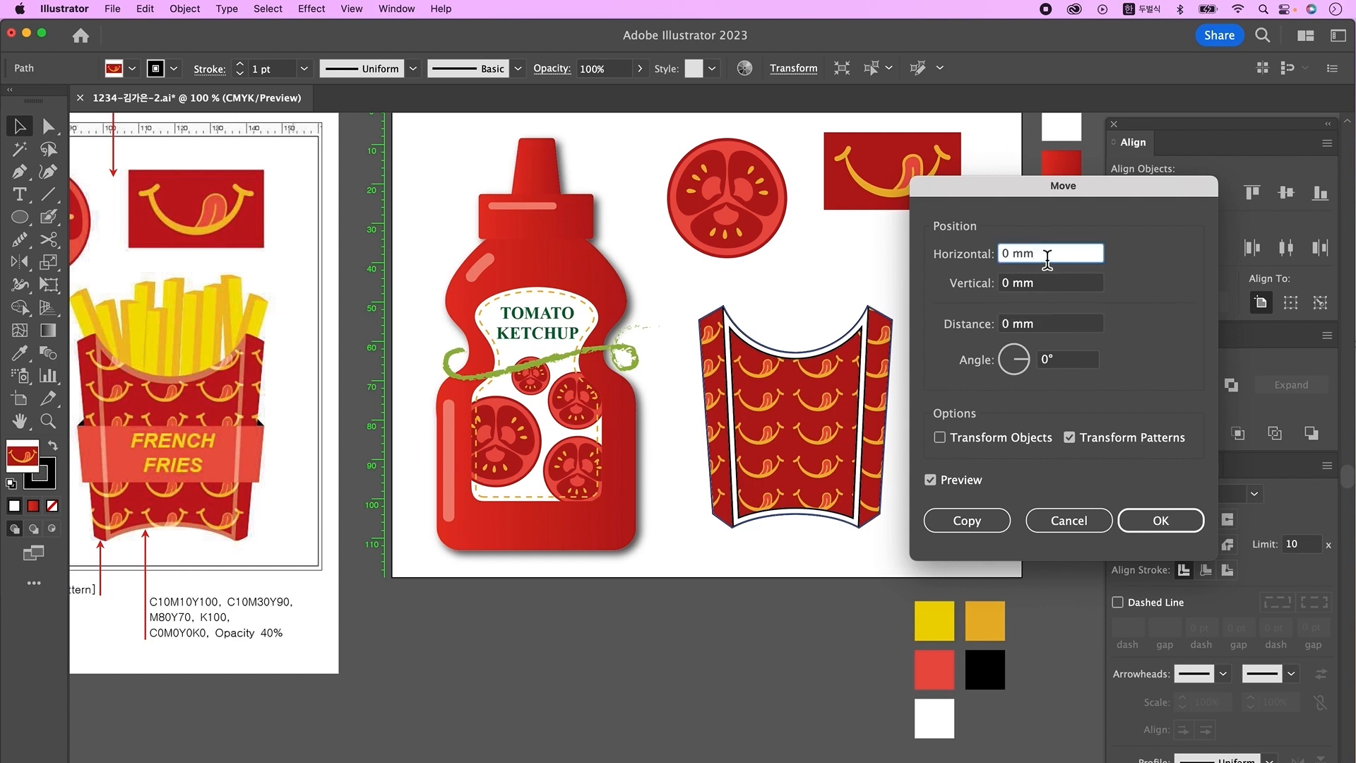
{"action": "key", "text": "Up"}
{"action": "key", "text": "Up"}
{"action": "key", "text": "Up"}
{"action": "key", "text": "Up"}
{"action": "key", "text": "Up"}
{"action": "key", "text": "Up"}
{"action": "key", "text": "Up"}
{"action": "key", "text": "Up"}
{"action": "key", "text": "Up"}
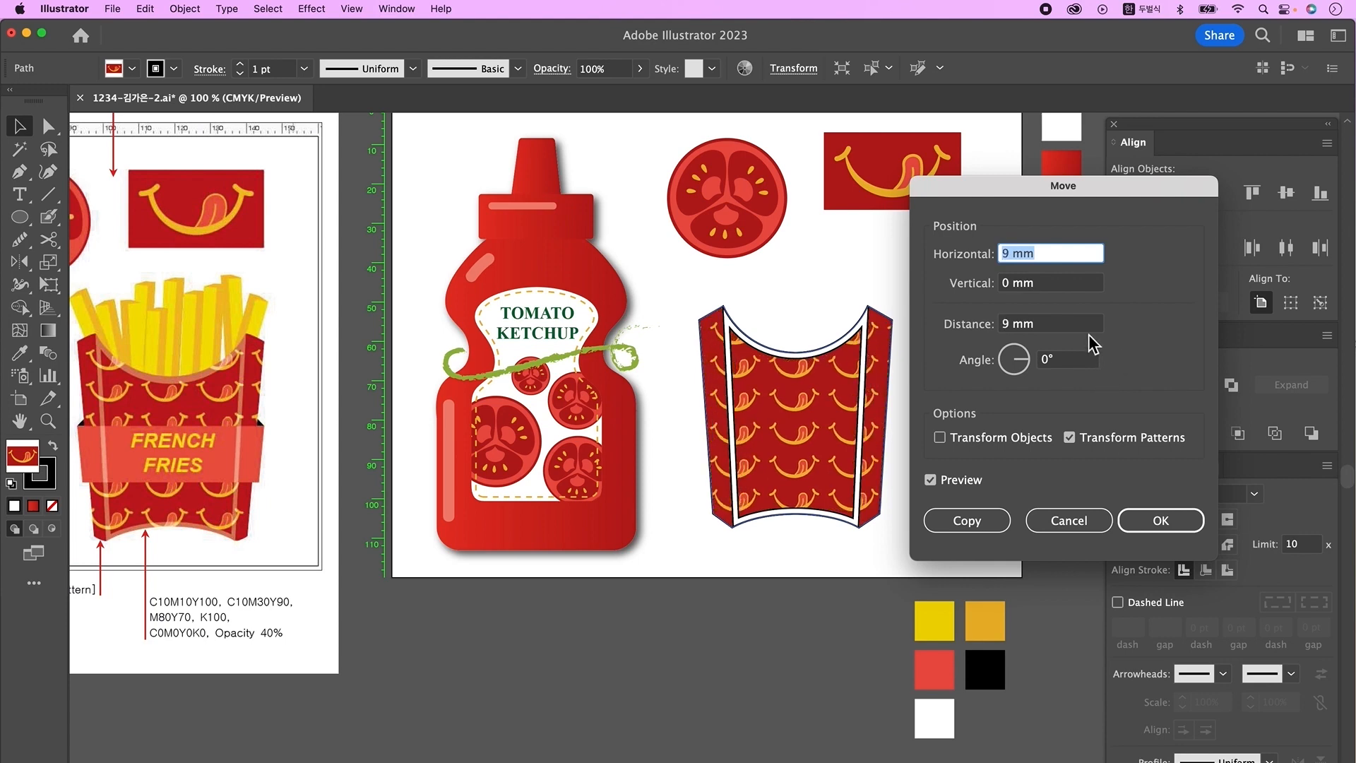
{"action": "key", "text": "Return"}
Give the frame an unstroked white fill at 40% opacity and remove the stroke from the patterned box silhouette.
{"action": "left_click", "coordinate": [838, 513]}
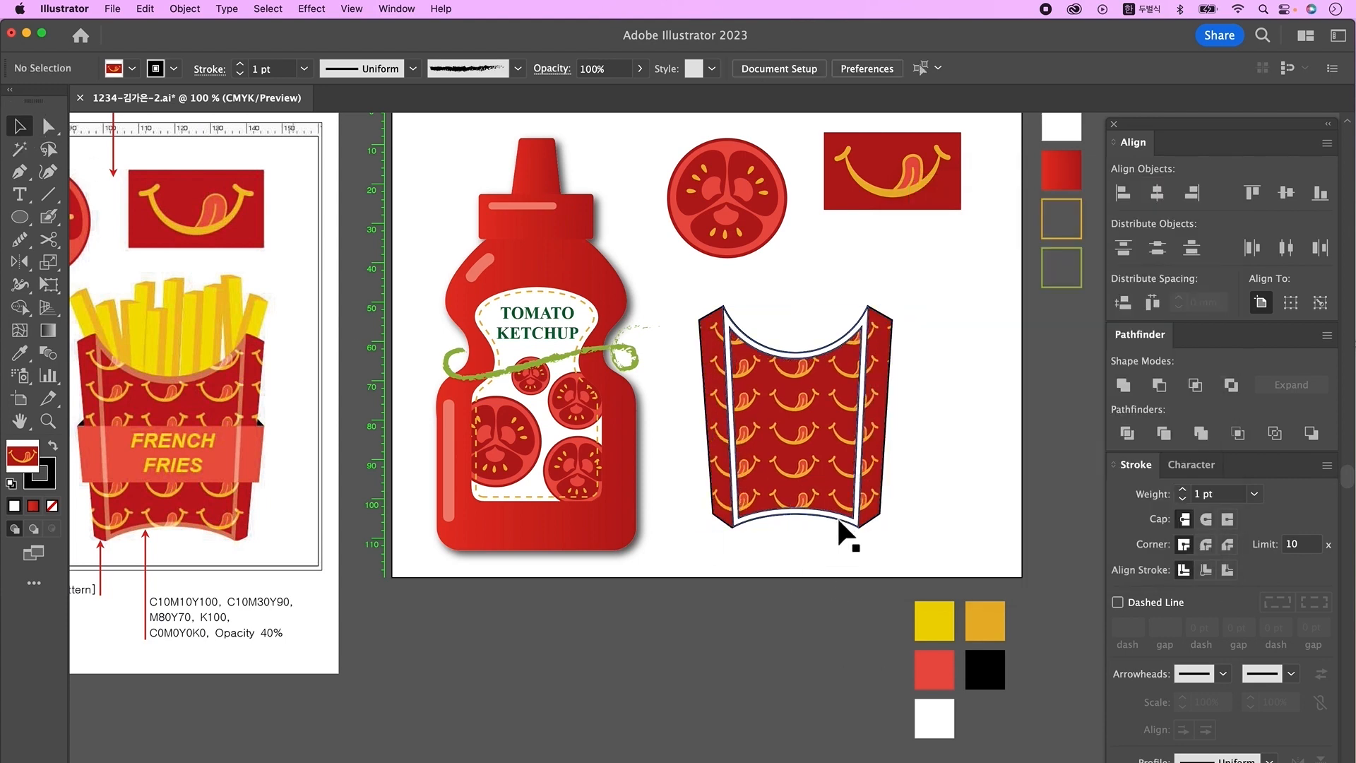
{"action": "left_click", "coordinate": [19, 353]}
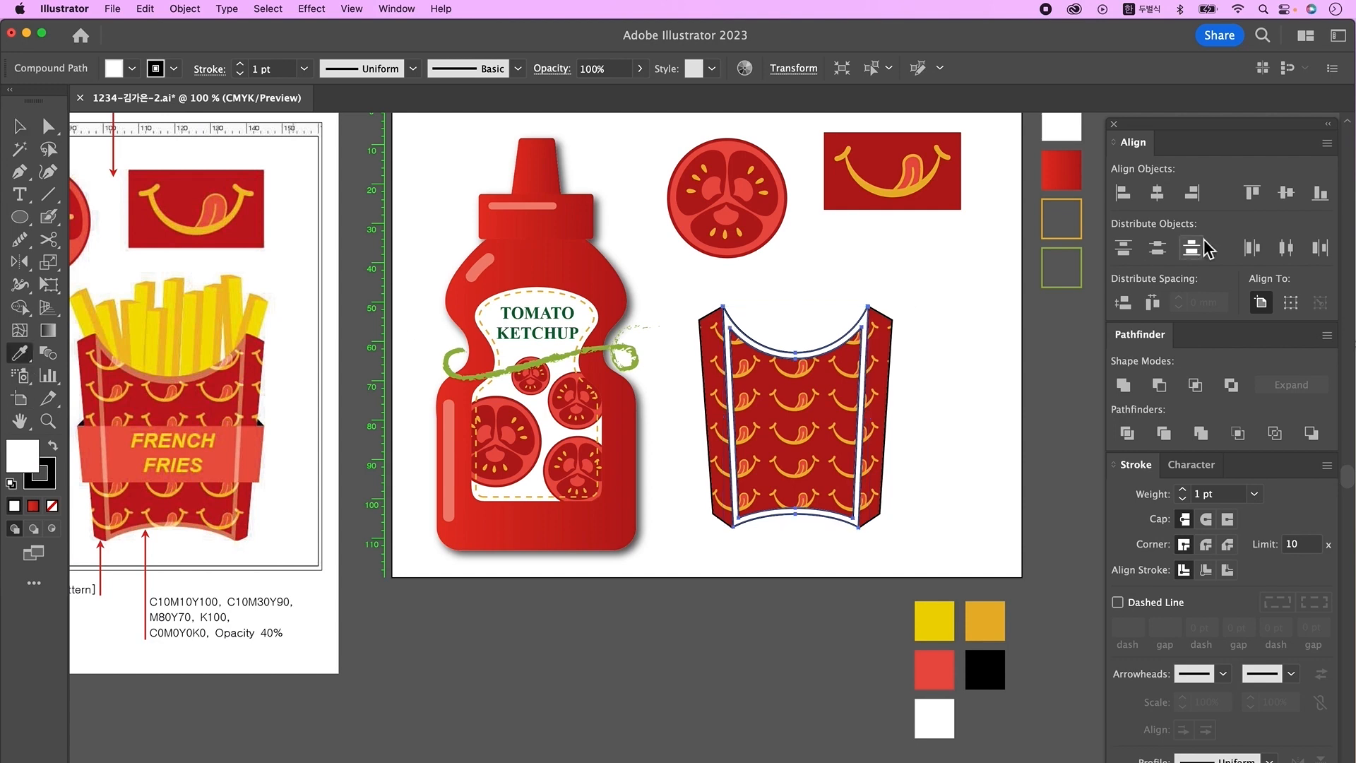
{"action": "left_click", "coordinate": [938, 710]}
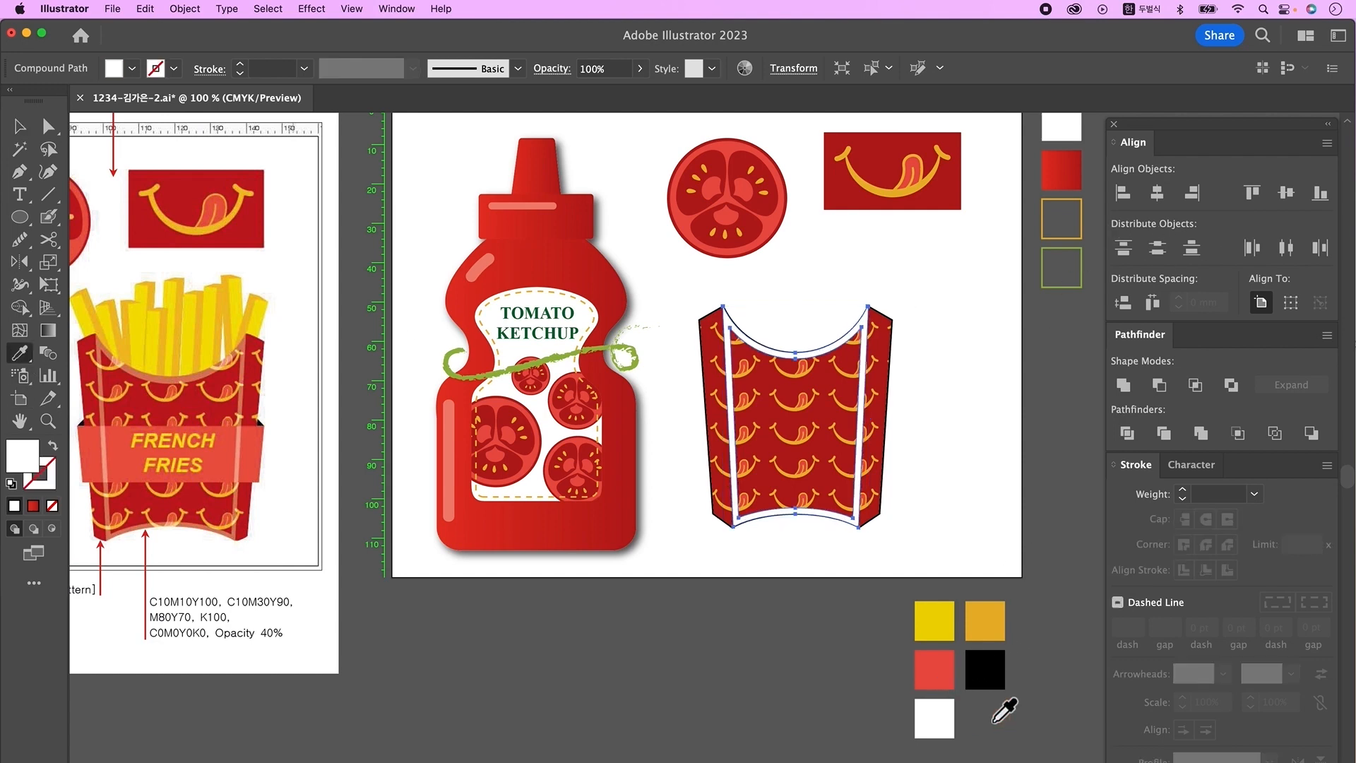
{"action": "left_click", "coordinate": [615, 69]}
{"action": "type", "text": "40"}
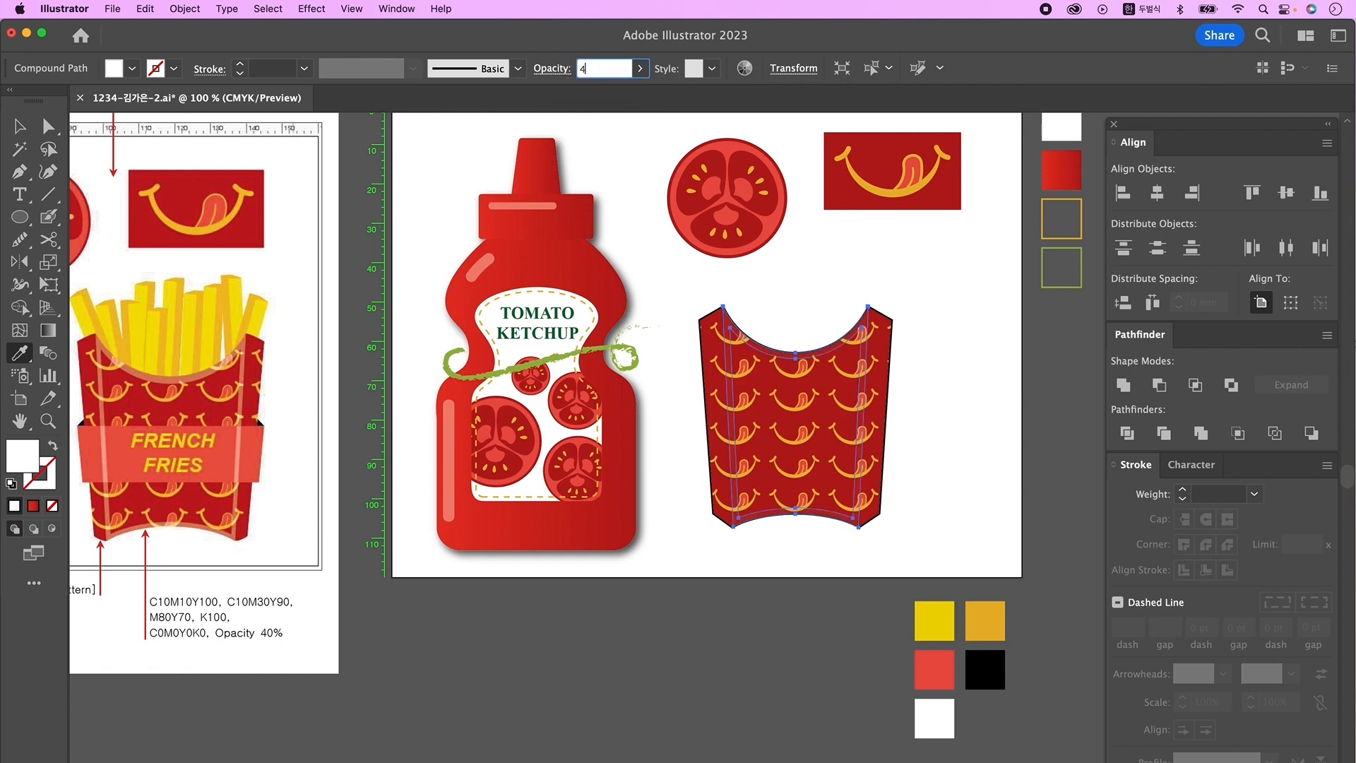
{"action": "key", "text": "Return"}
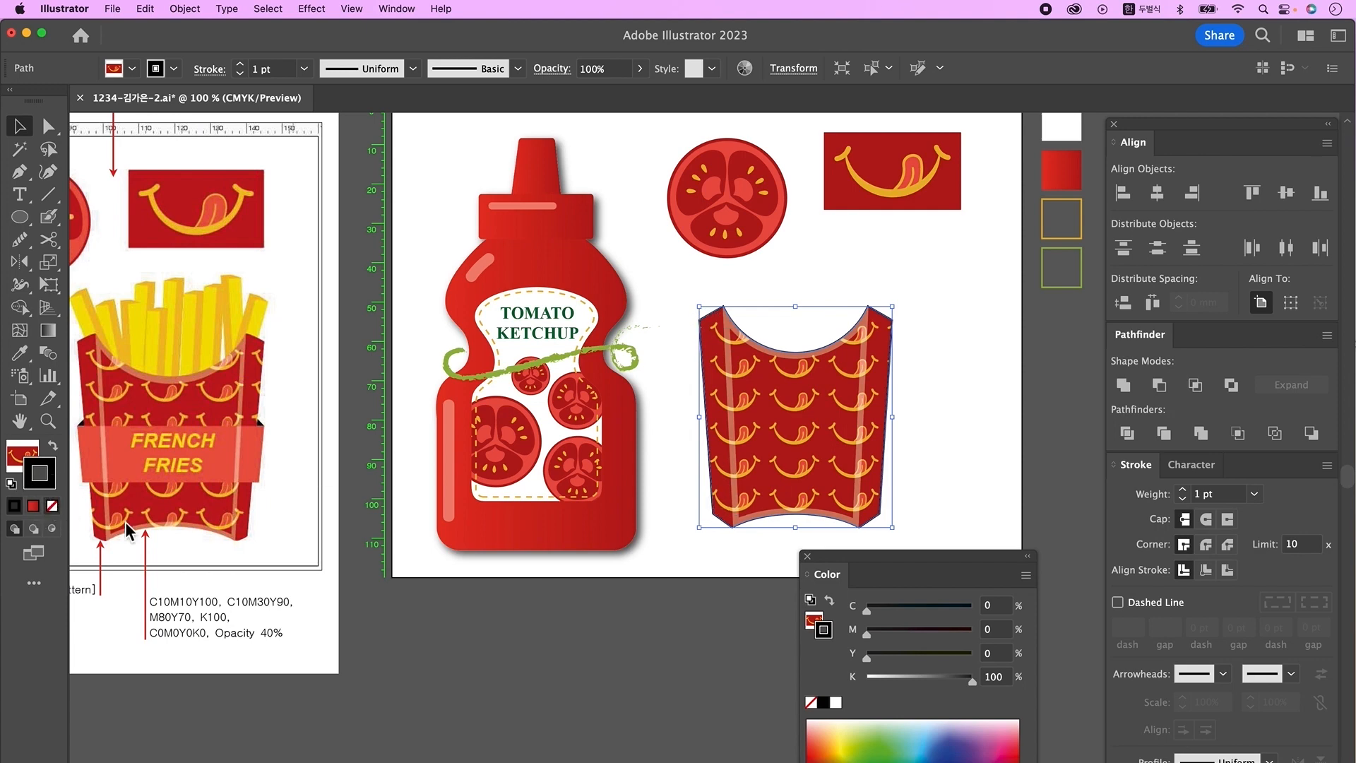
{"action": "key", "text": "slash"}
{"action": "left_click", "coordinate": [578, 609]}
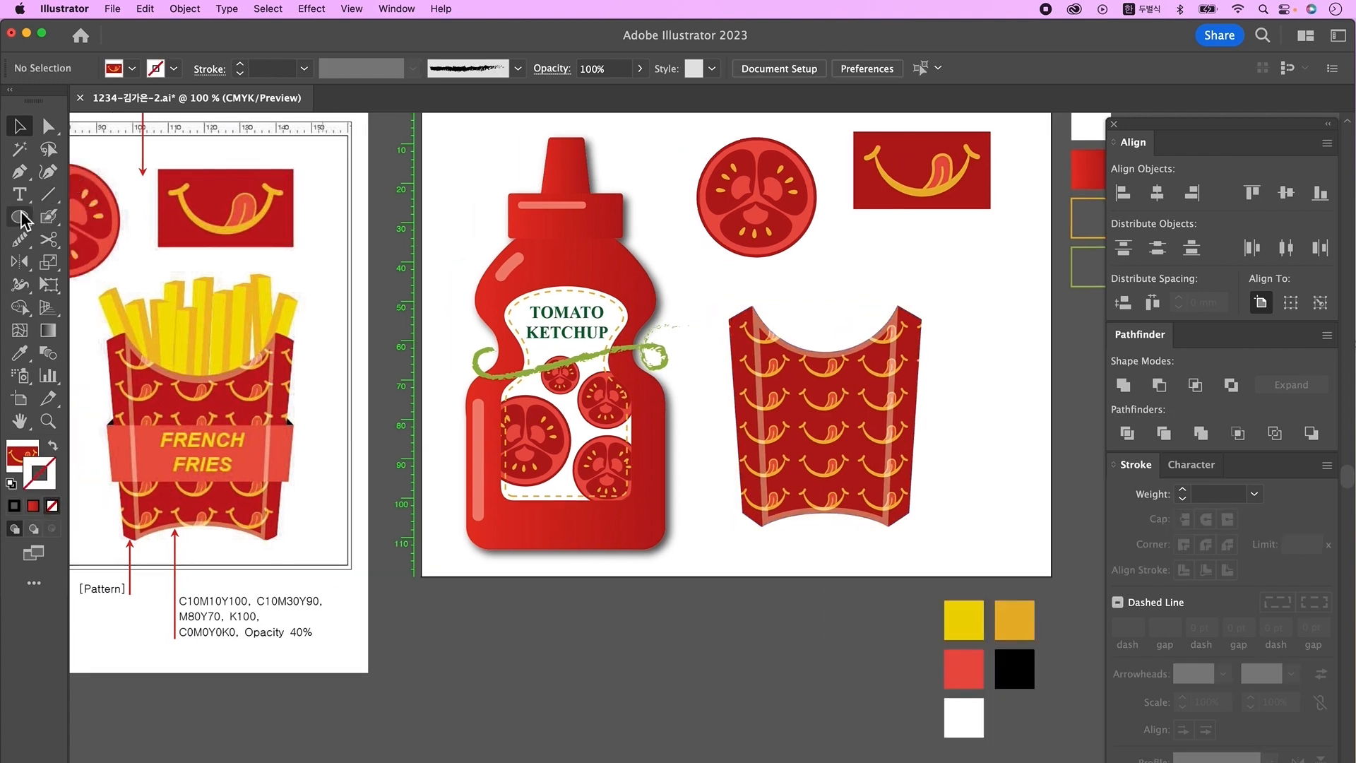
Draw a narrow upright rectangle beside the box as a fry and give it the yellow sample colour without a stroke.
{"action": "left_click_drag", "start_coordinate": [19, 217], "coordinate": [155, 225]}
{"action": "key", "text": "d"}
{"action": "left_click_drag", "start_coordinate": [950, 339], "coordinate": [969, 501]}
{"action": "left_click", "coordinate": [19, 352]}
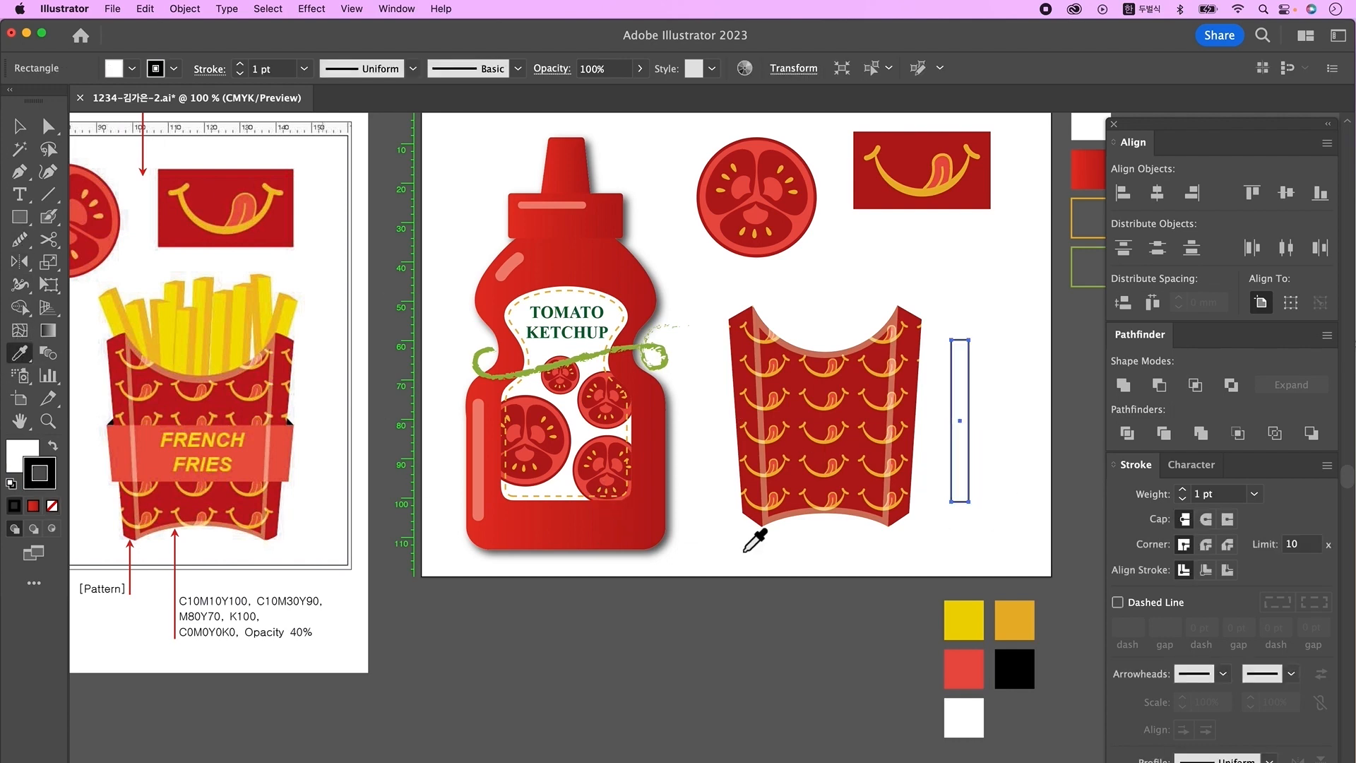
{"action": "left_click", "coordinate": [980, 631]}
{"action": "key", "text": "v"}
Copy the yellow strip beside itself, fill the copy with the orange sample colour and set it slightly higher behind the yellow one.
{"action": "left_click_drag", "start_coordinate": [968, 453], "coordinate": [984, 448]}
{"action": "left_click", "coordinate": [978, 447]}
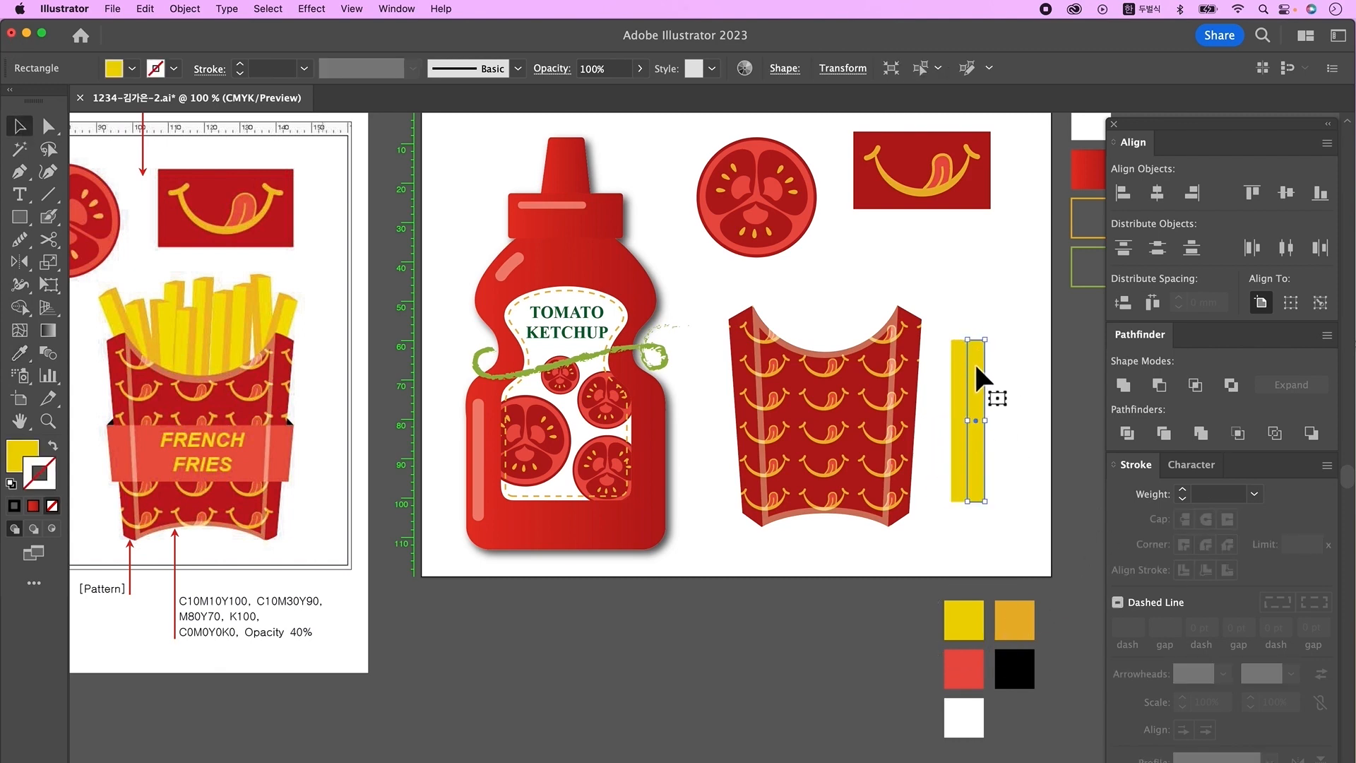
{"action": "left_click", "coordinate": [20, 353]}
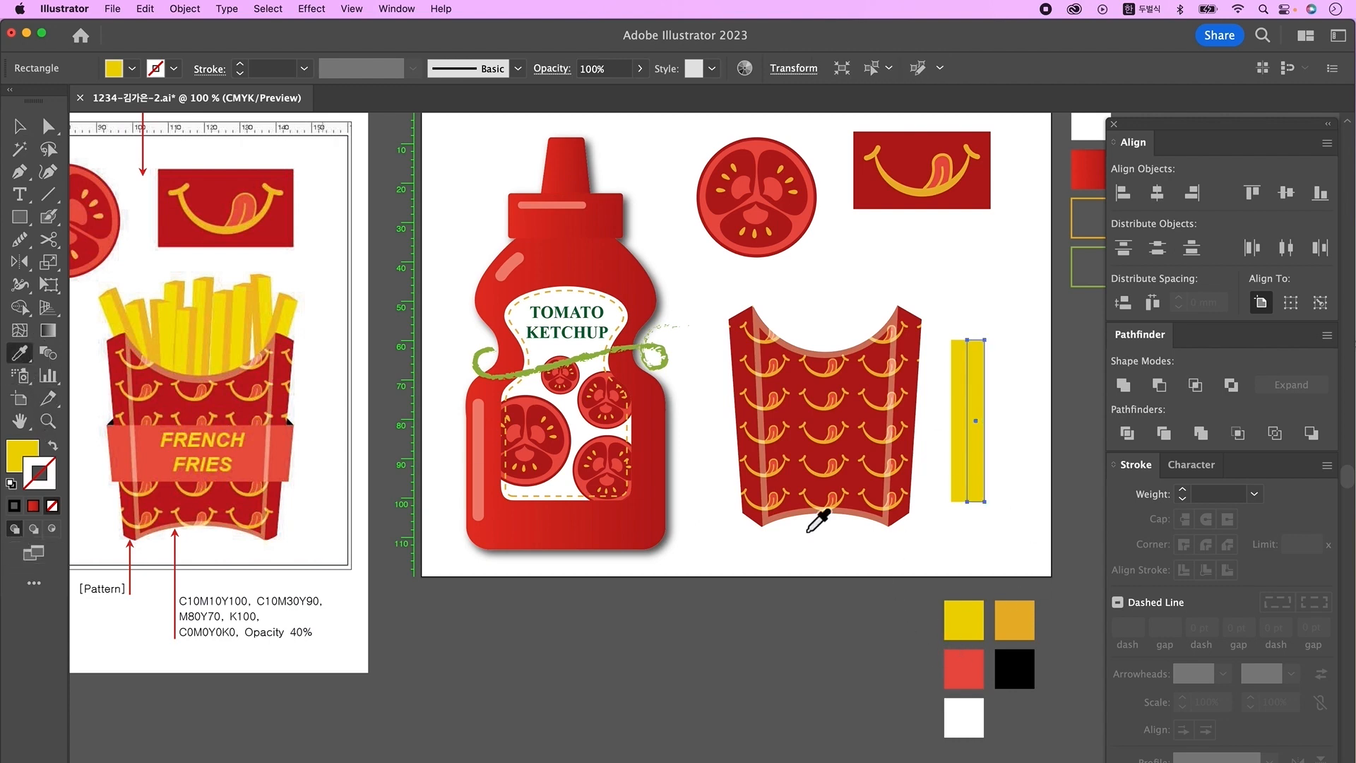
{"action": "left_click", "coordinate": [1014, 616]}
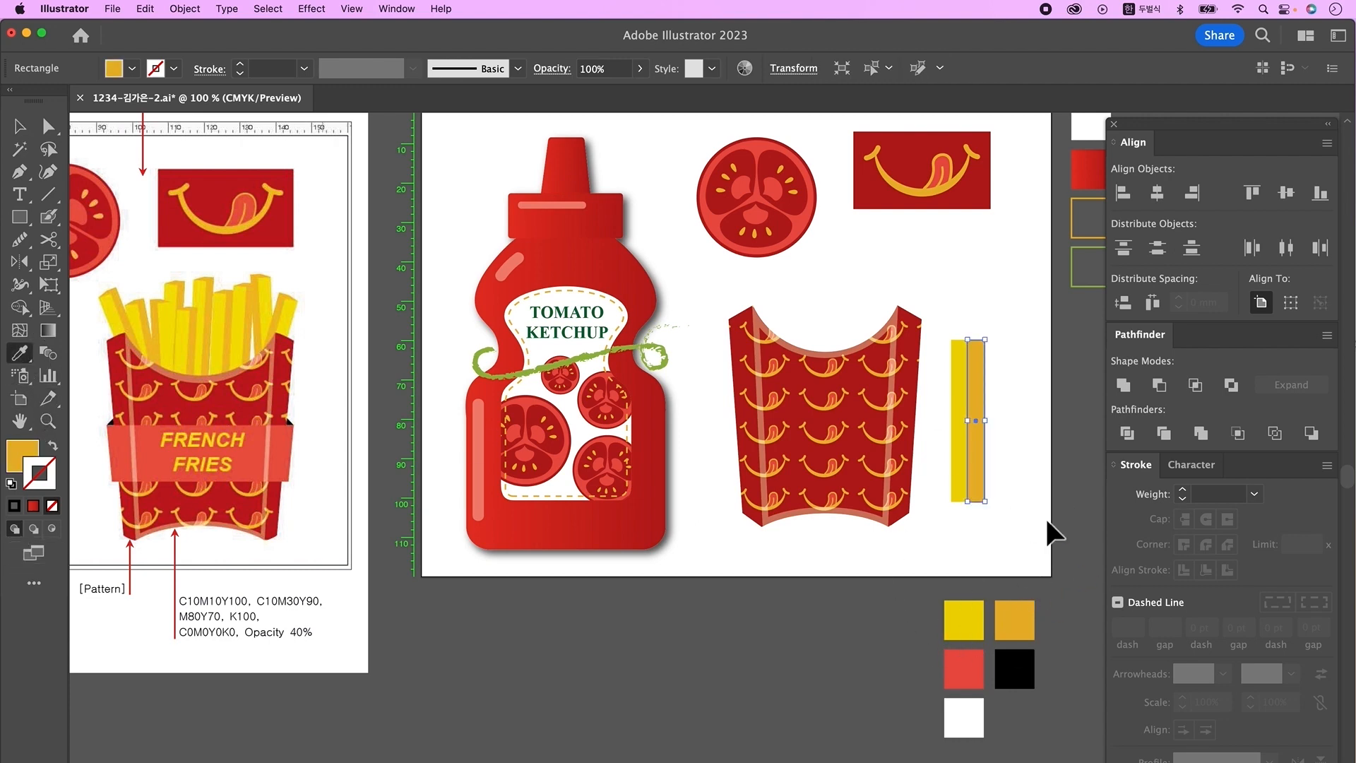
{"action": "left_click", "coordinate": [21, 128]}
{"action": "left_click_drag", "start_coordinate": [924, 308], "coordinate": [1099, 417]}
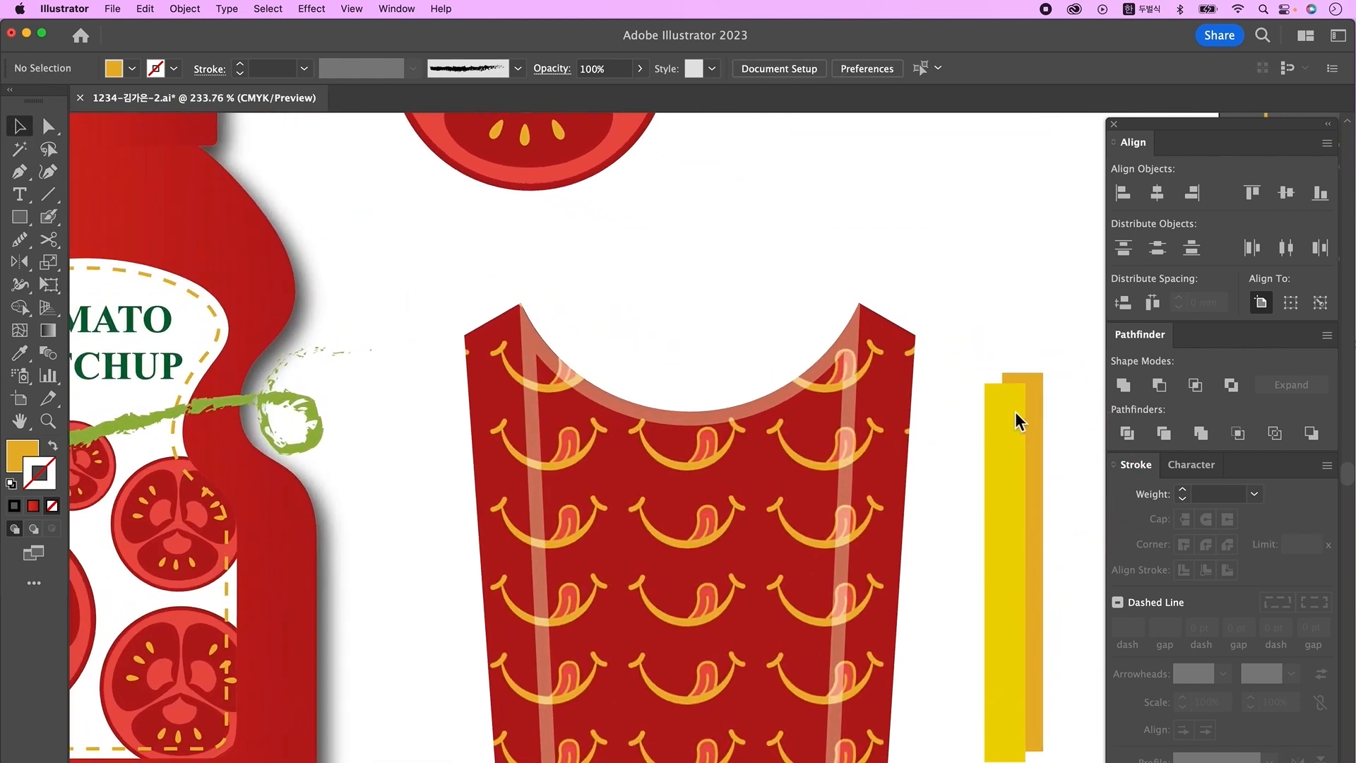
Draw the fry's slanted orange top face with the Pen tool, joining the upper corners of the yellow and orange strips.
{"action": "left_click_drag", "start_coordinate": [1016, 414], "coordinate": [908, 383]}
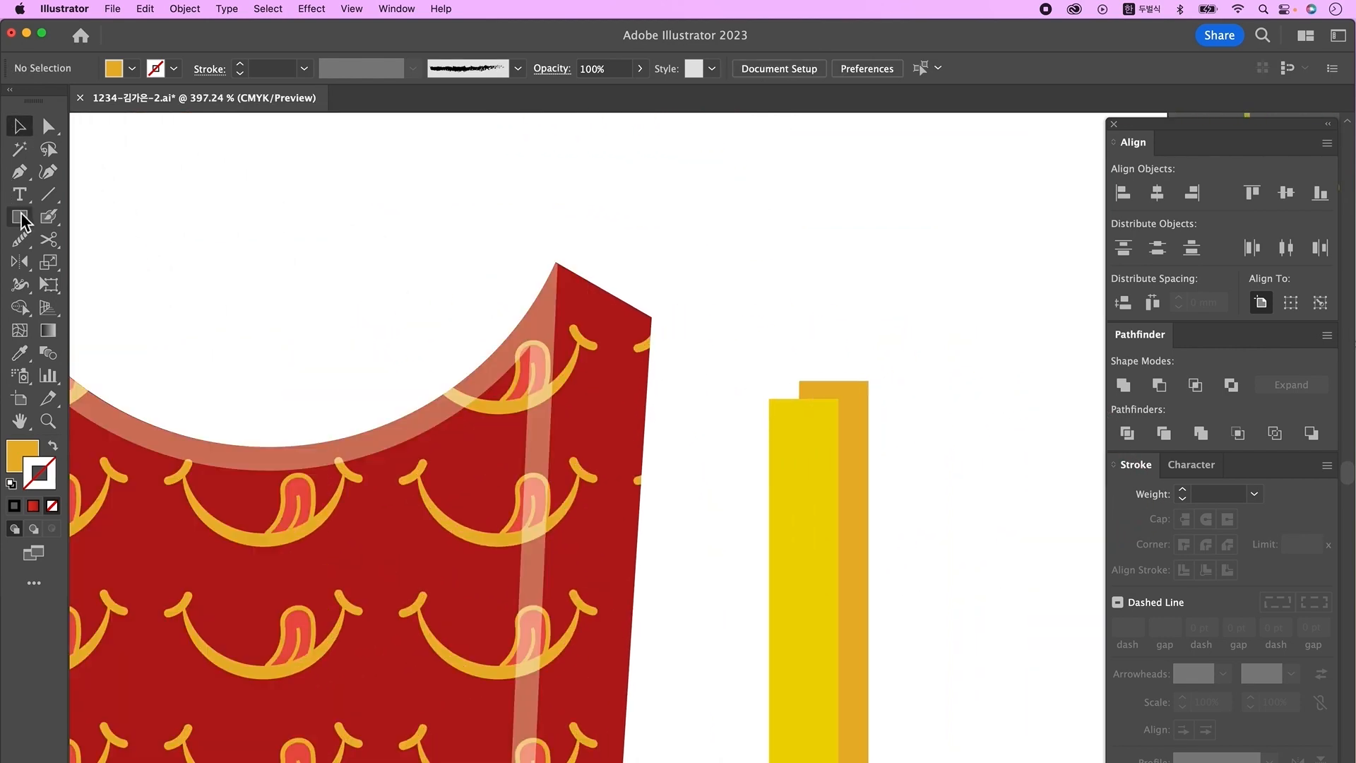
{"action": "left_click", "coordinate": [21, 174]}
{"action": "left_click", "coordinate": [798, 381]}
{"action": "left_click", "coordinate": [769, 399]}
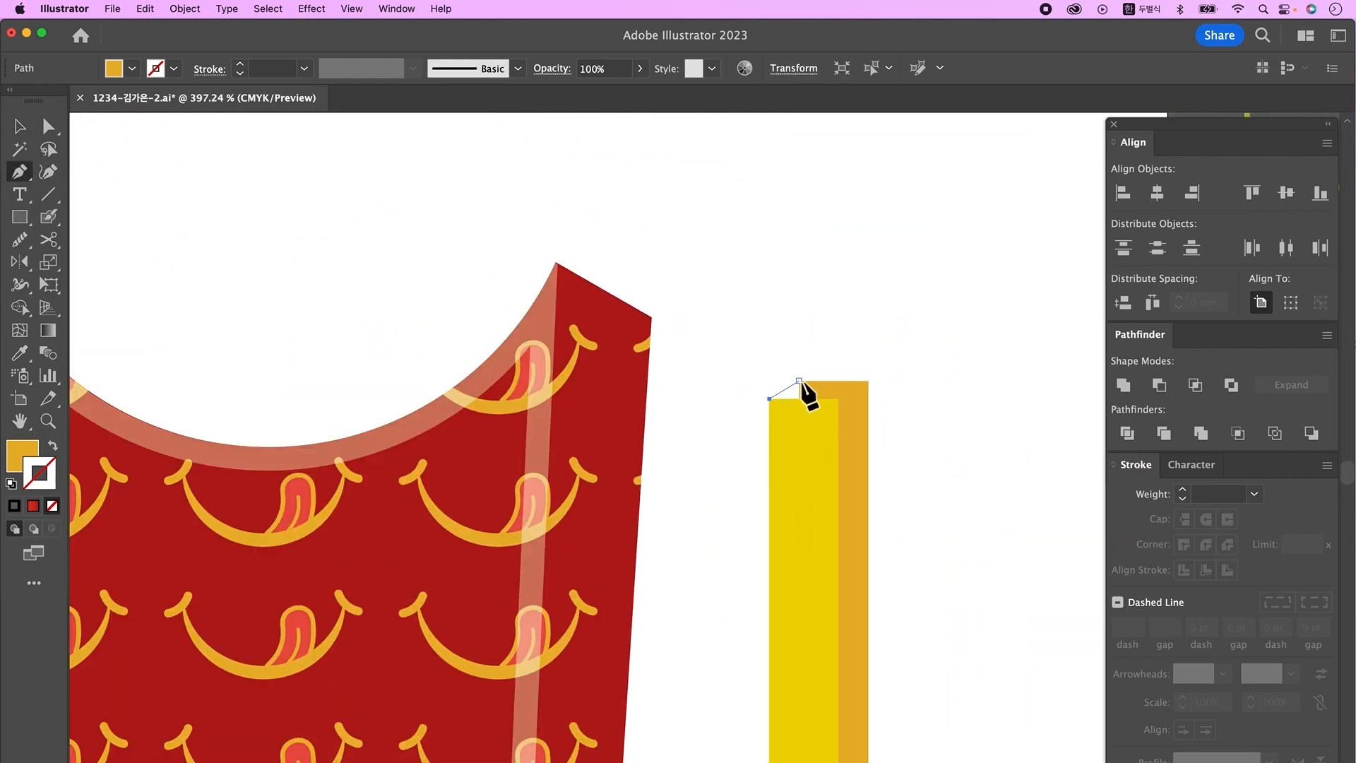
{"action": "left_click", "coordinate": [868, 382]}
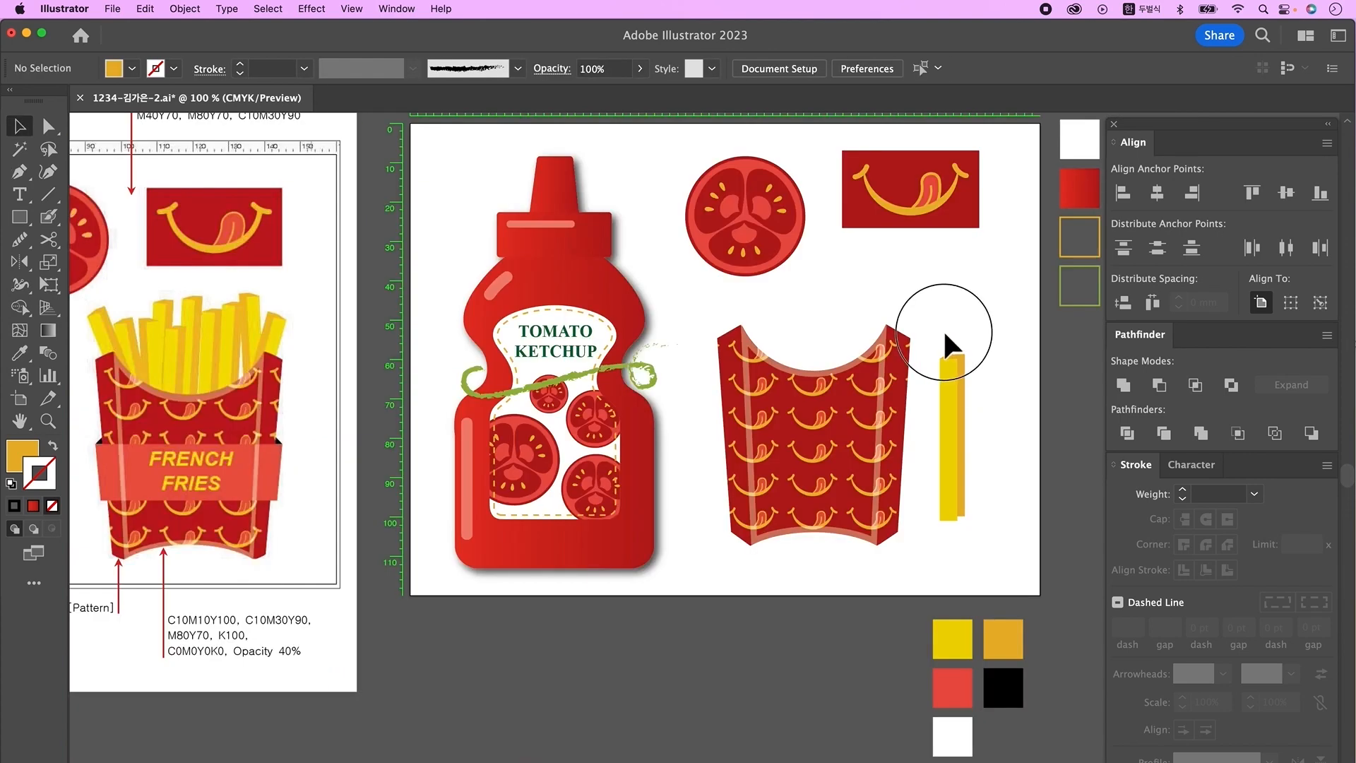
Group the pieces of the fry into one object.
{"action": "left_click", "coordinate": [955, 396]}
{"action": "right_click", "coordinate": [957, 398]}
{"action": "left_click", "coordinate": [998, 583]}
{"action": "left_click", "coordinate": [994, 385]}
{"action": "left_click_drag", "start_coordinate": [991, 471], "coordinate": [1025, 504]}
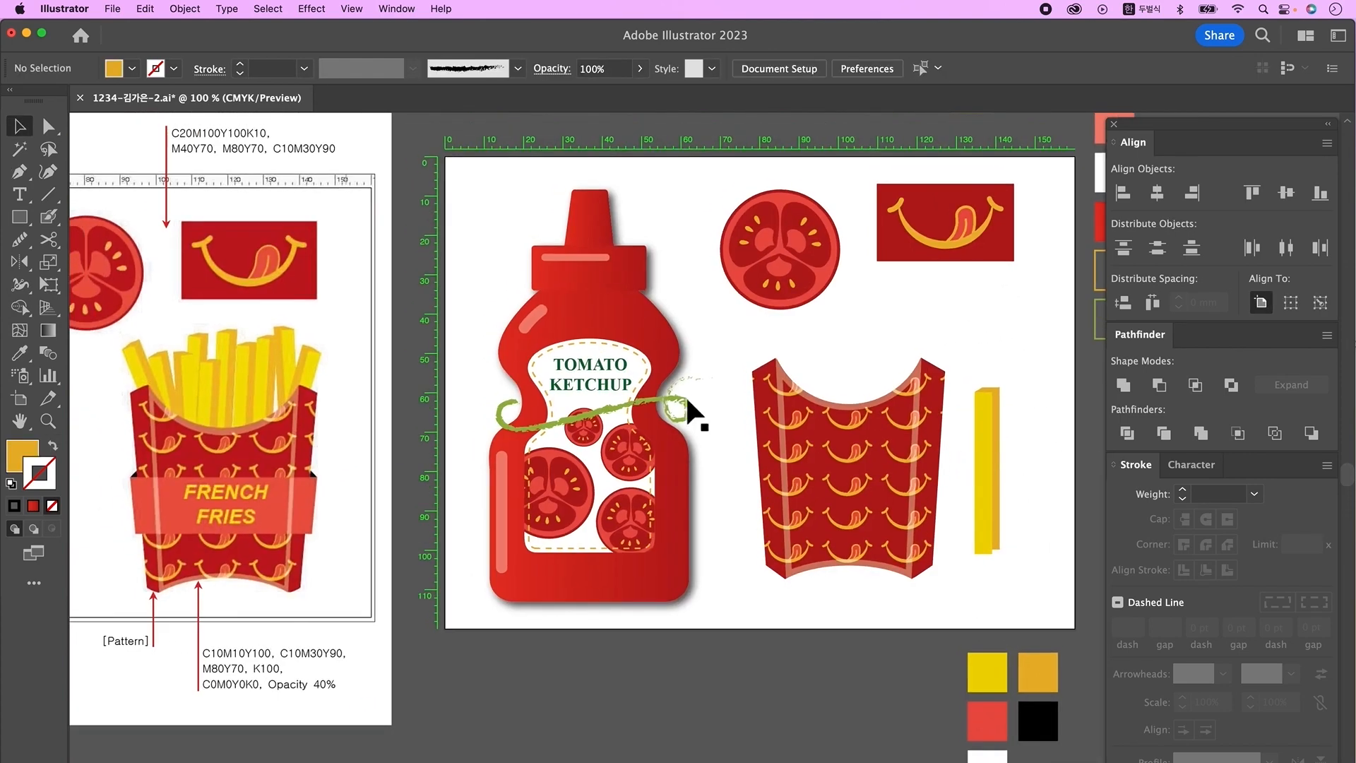
Select the whole box with its frame and move it slightly toward the artboard's lower right.
{"action": "left_click_drag", "start_coordinate": [732, 355], "coordinate": [903, 579]}
{"action": "left_click_drag", "start_coordinate": [905, 519], "coordinate": [957, 545]}
{"action": "left_click", "coordinate": [1025, 502]}
Place copies of the fry over the right half of the box opening, tilting some and reflecting one.
{"action": "left_click_drag", "start_coordinate": [989, 475], "coordinate": [884, 413]}
{"action": "left_click_drag", "start_coordinate": [895, 493], "coordinate": [889, 465]}
{"action": "left_click_drag", "start_coordinate": [881, 345], "coordinate": [931, 366]}
{"action": "left_click_drag", "start_coordinate": [931, 365], "coordinate": [983, 337]}
{"action": "left_click_drag", "start_coordinate": [950, 381], "coordinate": [976, 363]}
{"action": "double_click", "coordinate": [19, 262]}
{"action": "left_click", "coordinate": [743, 537]}
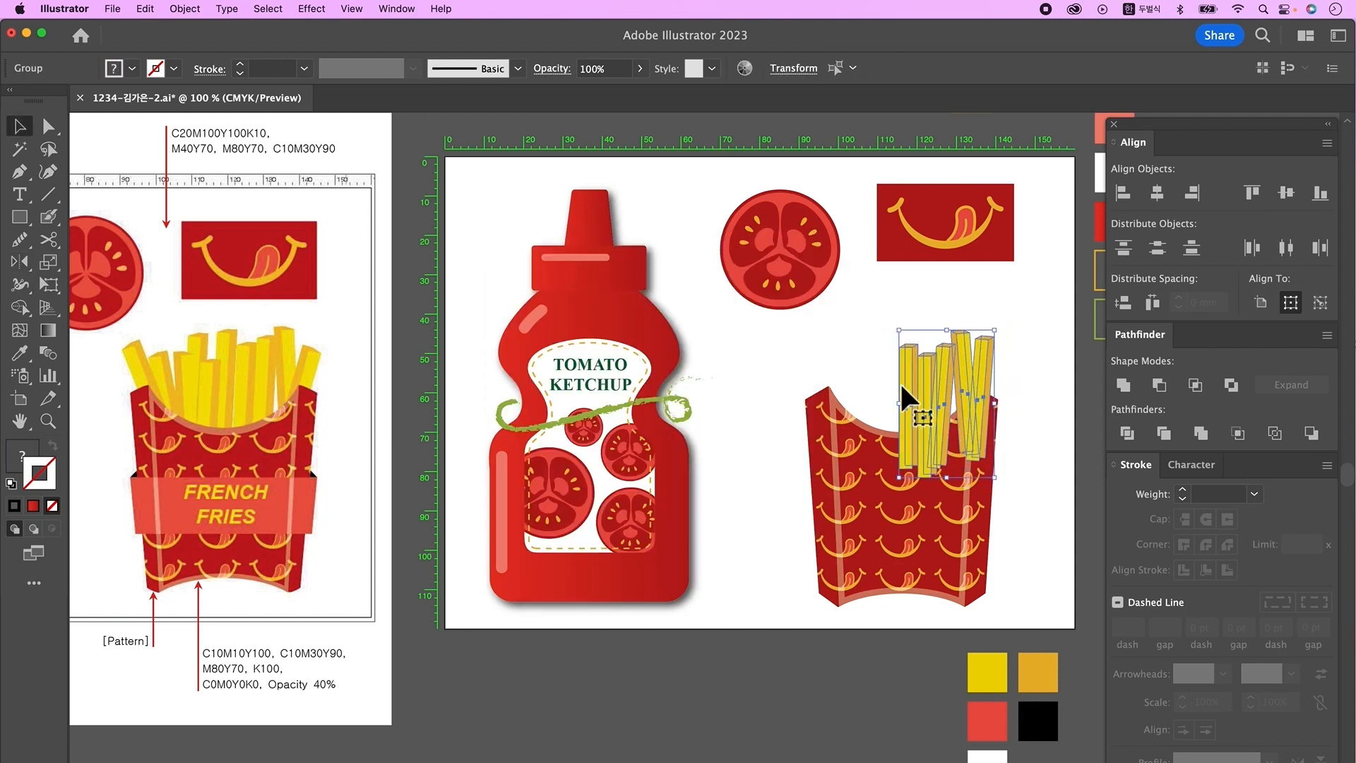
Add and tilt further fry copies toward the box's left side so the fries fan out across the opening.
{"action": "left_click", "coordinate": [972, 306]}
{"action": "left_click_drag", "start_coordinate": [903, 398], "coordinate": [882, 404]}
{"action": "left_click_drag", "start_coordinate": [956, 358], "coordinate": [839, 386]}
{"action": "left_click", "coordinate": [840, 330]}
{"action": "left_click", "coordinate": [874, 378]}
{"action": "left_click_drag", "start_coordinate": [852, 493], "coordinate": [867, 488]}
{"action": "left_click_drag", "start_coordinate": [838, 388], "coordinate": [821, 375]}
{"action": "left_click_drag", "start_coordinate": [840, 486], "coordinate": [850, 484]}
{"action": "left_click", "coordinate": [835, 328]}
{"action": "left_click_drag", "start_coordinate": [836, 353], "coordinate": [839, 348]}
{"action": "left_click_drag", "start_coordinate": [861, 359], "coordinate": [894, 415]}
{"action": "left_click_drag", "start_coordinate": [904, 347], "coordinate": [911, 338]}
Send all the fries behind the box and fine-tune their positions in the opening.
{"action": "left_click_drag", "start_coordinate": [783, 314], "coordinate": [1017, 371]}
{"action": "key", "text": "shift+super+bracketleft"}
{"action": "left_click", "coordinate": [1011, 445]}
{"action": "left_click_drag", "start_coordinate": [783, 314], "coordinate": [1003, 363]}
{"action": "left_click", "coordinate": [981, 357]}
{"action": "left_click", "coordinate": [976, 375]}
{"action": "left_click", "coordinate": [1006, 367]}
{"action": "left_click_drag", "start_coordinate": [898, 397], "coordinate": [898, 390]}
{"action": "left_click", "coordinate": [886, 492]}
{"action": "left_click", "coordinate": [1044, 340]}
{"action": "mouse_move", "coordinate": [939, 534]}
{"action": "left_mouse_down"}
{"action": "mouse_move", "coordinate": [978, 528]}
{"action": "mouse_move", "coordinate": [967, 511]}
{"action": "left_mouse_up"}
Draw a white, black-stroked rectangular band across the middle of the box and taper it by moving both lower corners inward.
{"action": "key", "text": "m"}
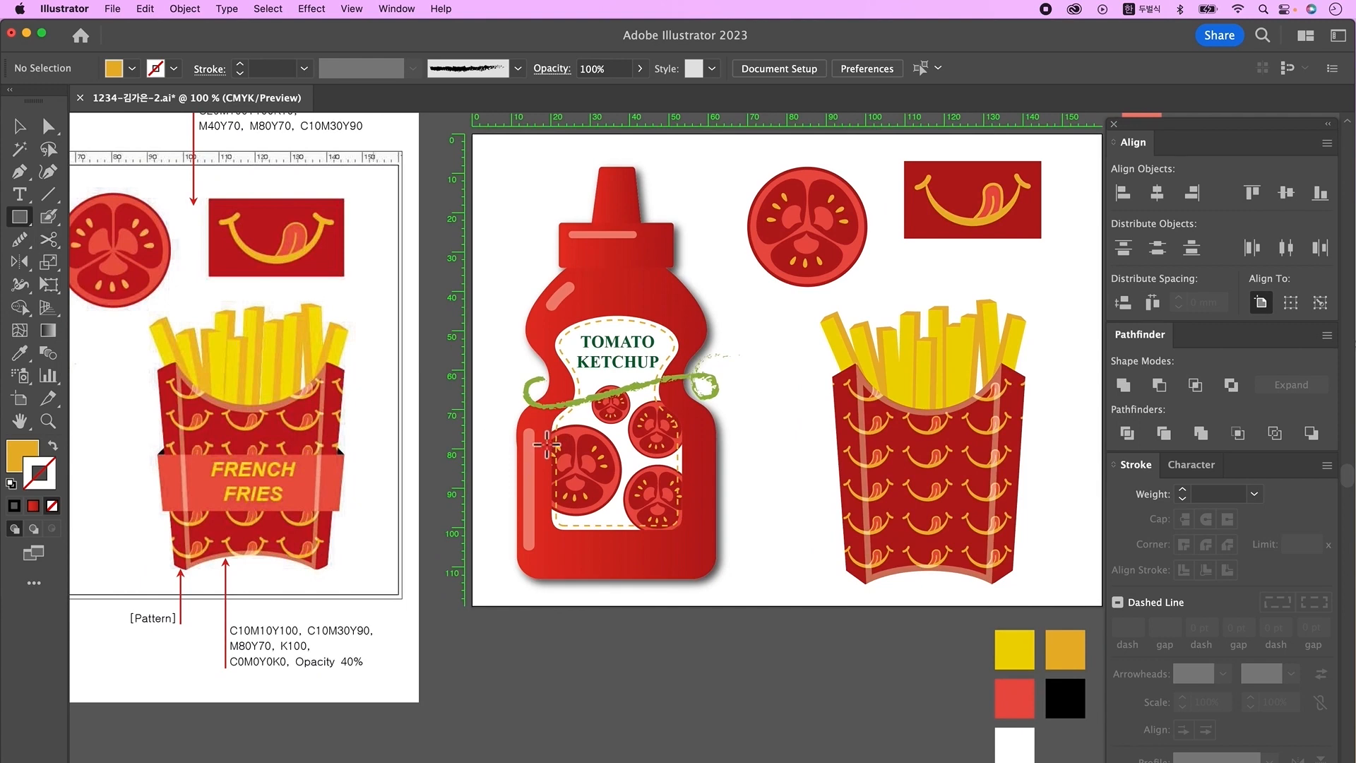
{"action": "key", "text": "d"}
{"action": "left_click_drag", "start_coordinate": [820, 444], "coordinate": [1039, 510]}
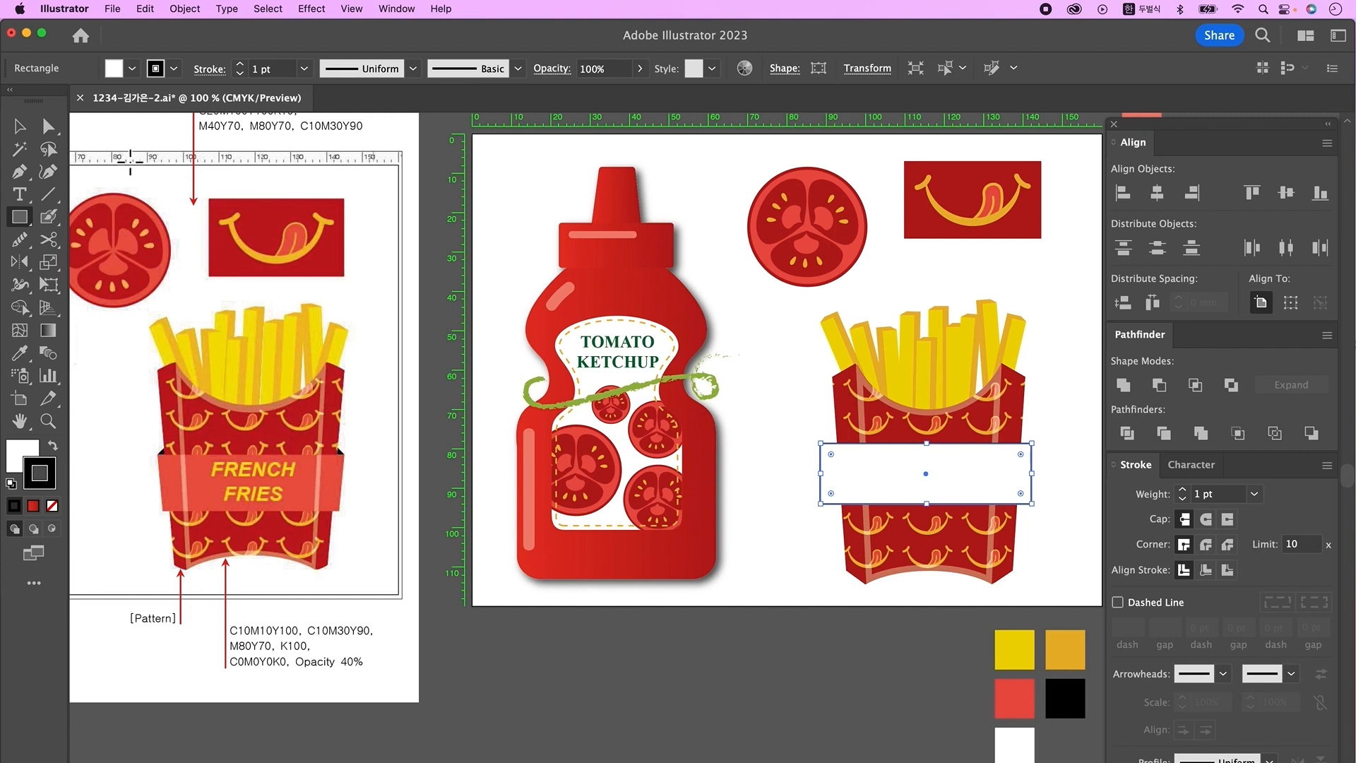
{"action": "left_click", "coordinate": [48, 125]}
{"action": "left_click_drag", "start_coordinate": [807, 489], "coordinate": [832, 535]}
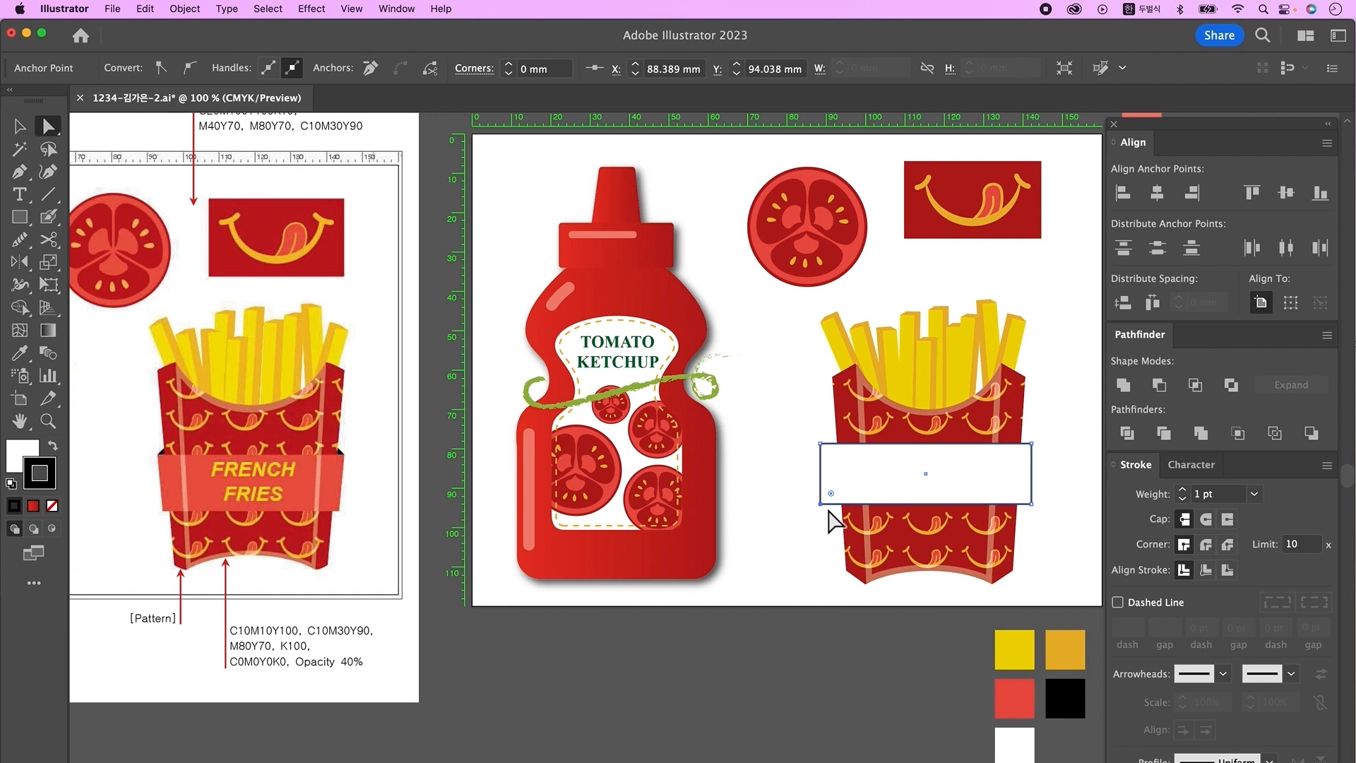
{"action": "key", "text": "Right"}
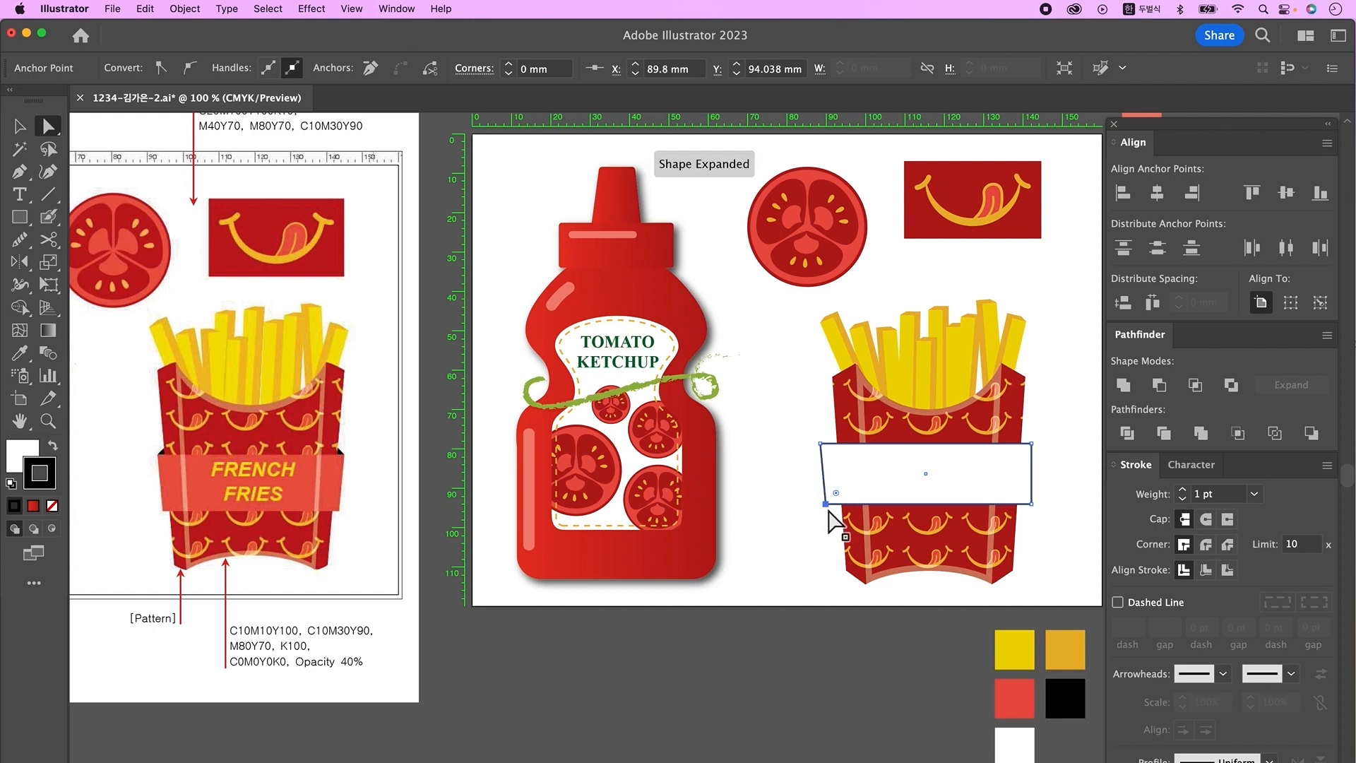
{"action": "left_click_drag", "start_coordinate": [1068, 544], "coordinate": [977, 452]}
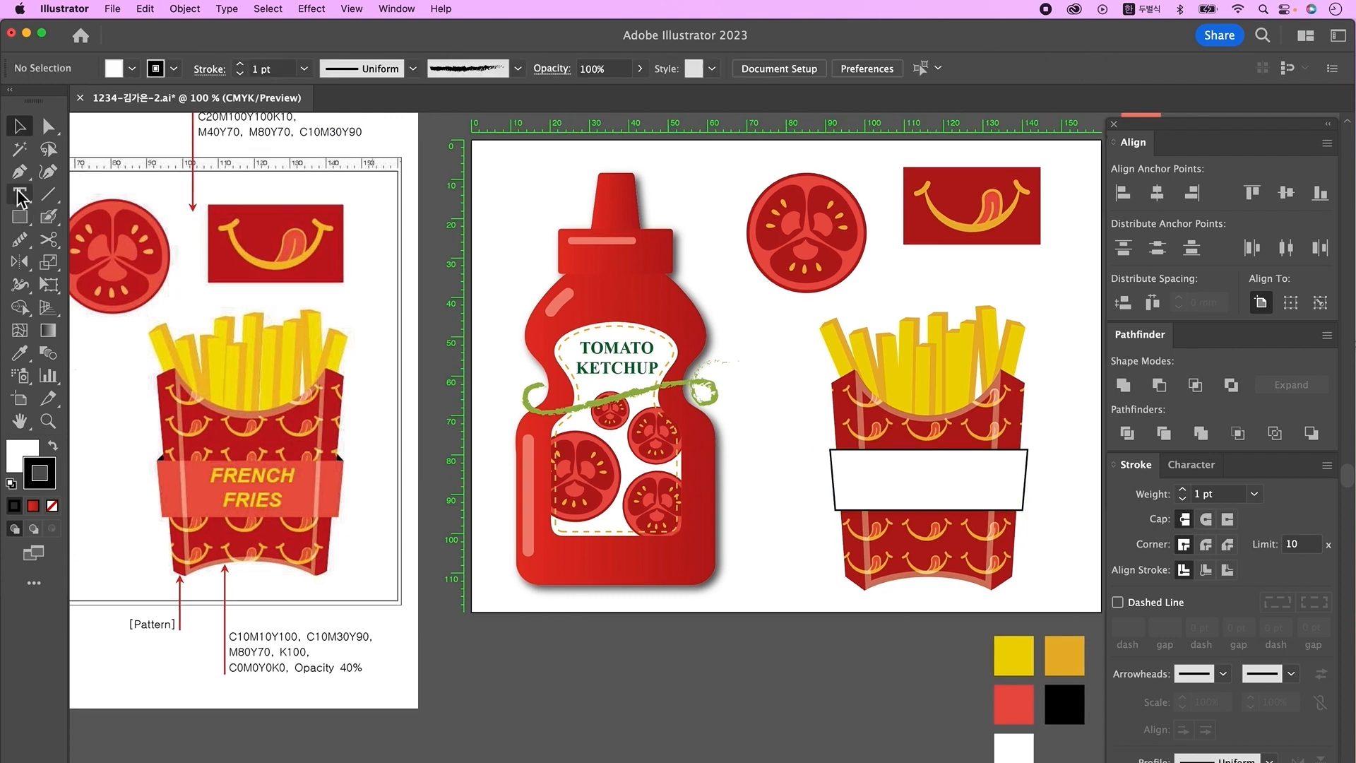
Draw small triangular folds above the band's two upper corners with the Pen tool.
{"action": "left_click", "coordinate": [19, 171]}
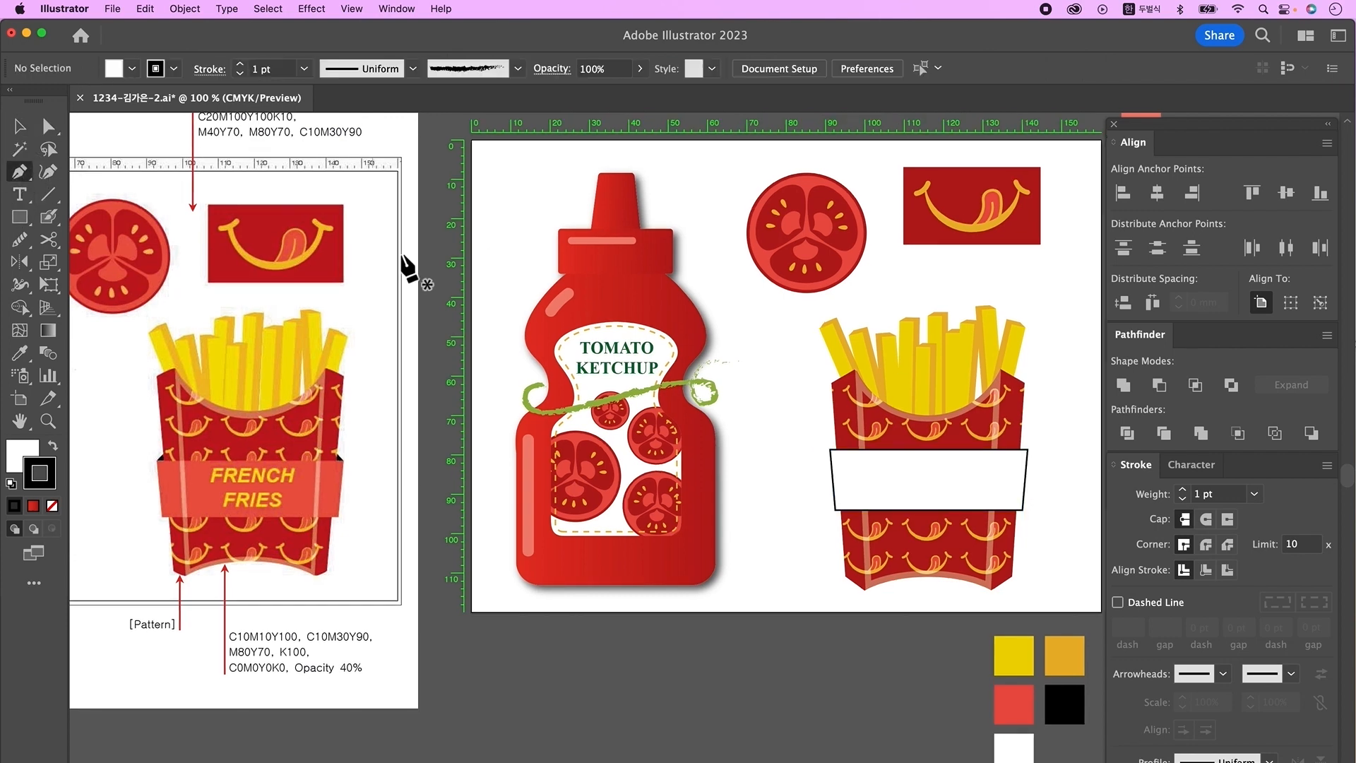
{"action": "left_click", "coordinate": [832, 450]}
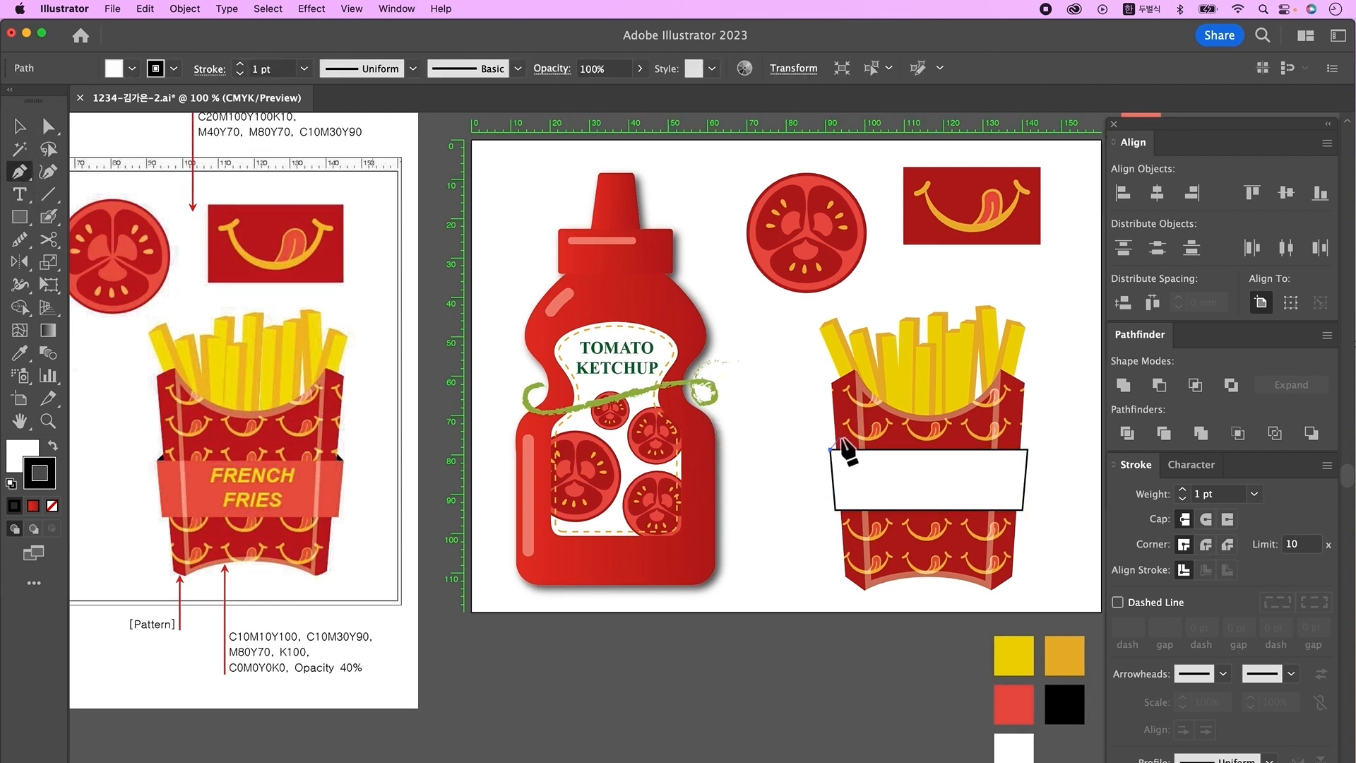
{"action": "left_click", "coordinate": [1017, 438]}
{"action": "key", "text": "v"}
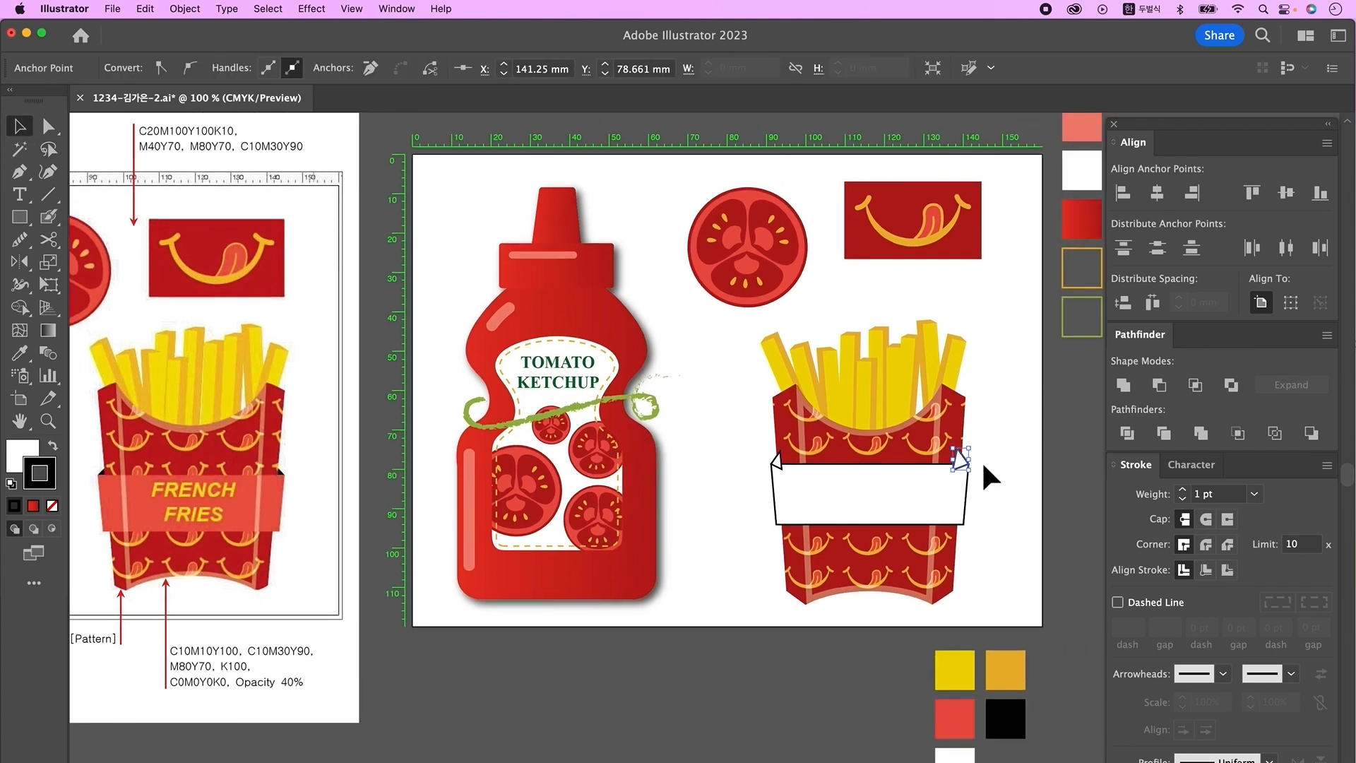
{"action": "left_click", "coordinate": [986, 466]}
Fill both triangular folds black and the band with the coral red sample colour, all without strokes.
{"action": "left_click", "coordinate": [862, 503]}
{"action": "key", "text": "i"}
{"action": "left_click", "coordinate": [1006, 715]}
{"action": "left_click", "coordinate": [925, 512], "text": "super"}
{"action": "left_click", "coordinate": [963, 719]}
Select both black folds and send them behind the box.
{"action": "key", "text": "v"}
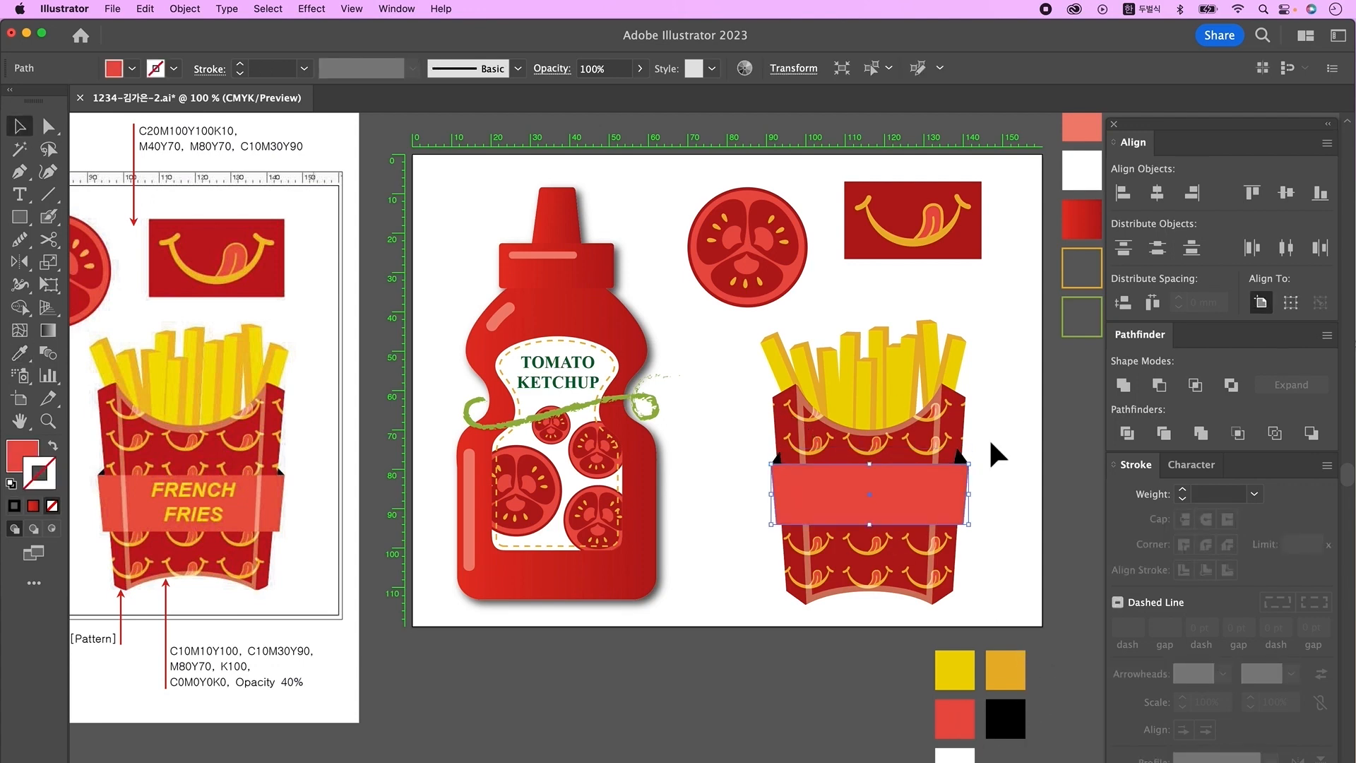
{"action": "left_click", "coordinate": [959, 460]}
{"action": "left_click", "coordinate": [778, 460], "text": "shift"}
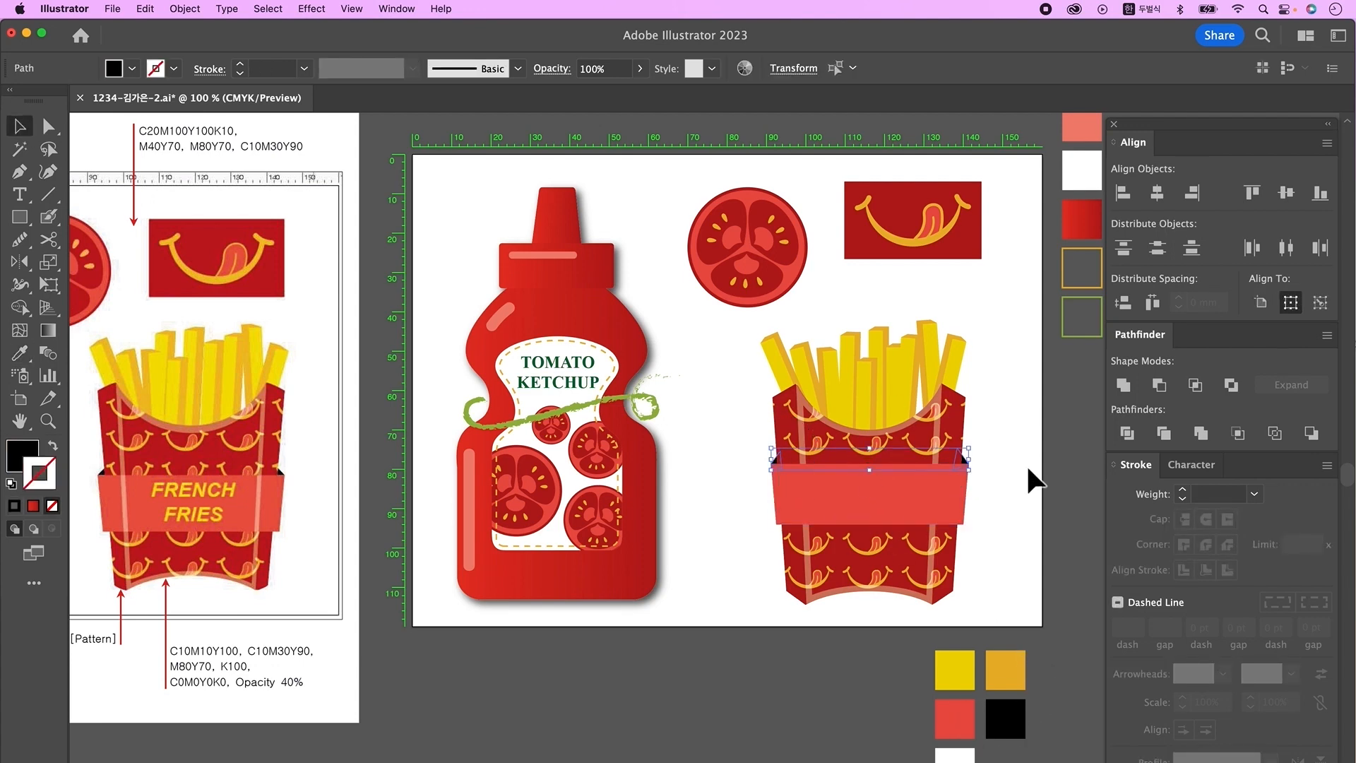
Move the FRENCH FRIES text onto the coral band of the fries box and bring it to the front.
{"action": "left_click", "coordinate": [1021, 484]}
{"action": "scroll", "coordinate": [1017, 502], "scroll_direction": "up", "scroll_amount": 3}
{"action": "left_click", "coordinate": [541, 166]}
{"action": "left_click_drag", "start_coordinate": [554, 159], "coordinate": [904, 625]}
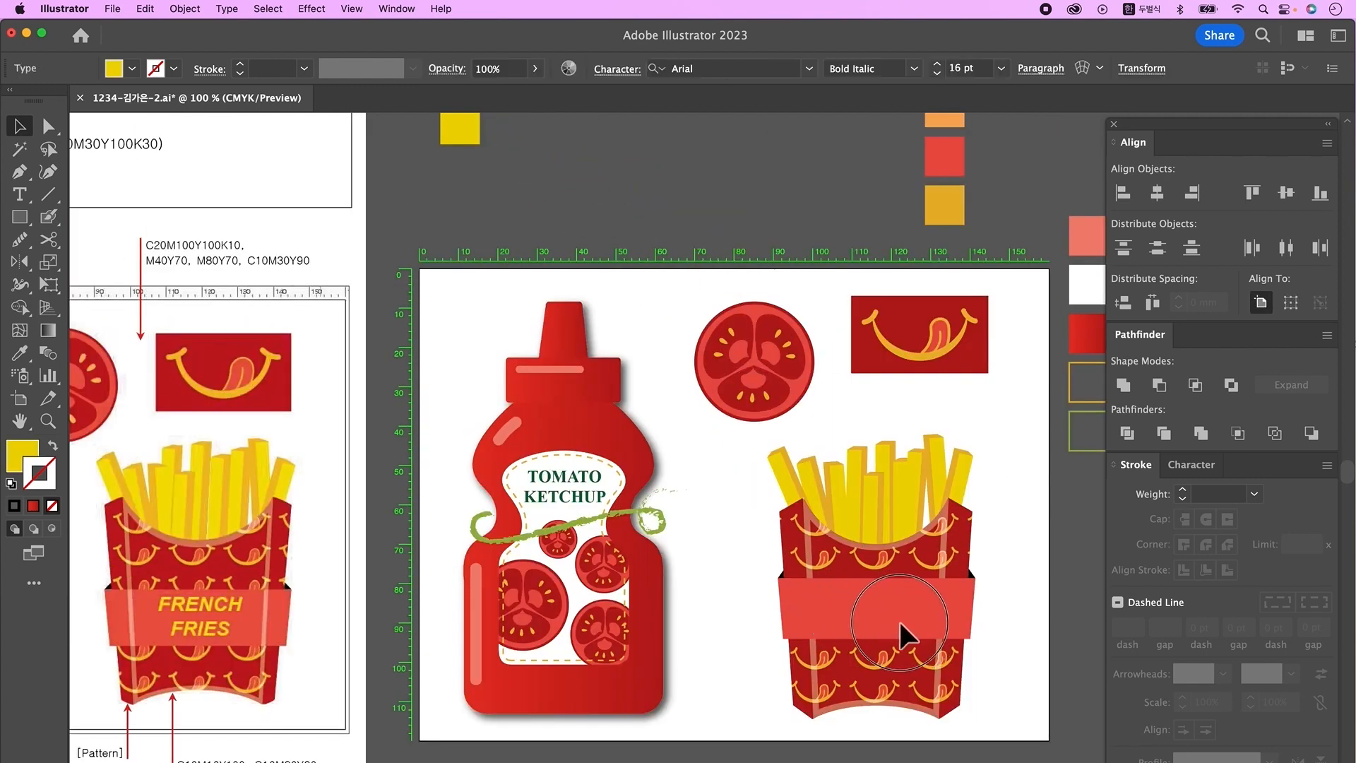
{"action": "key", "text": "super+shift+bracketright"}
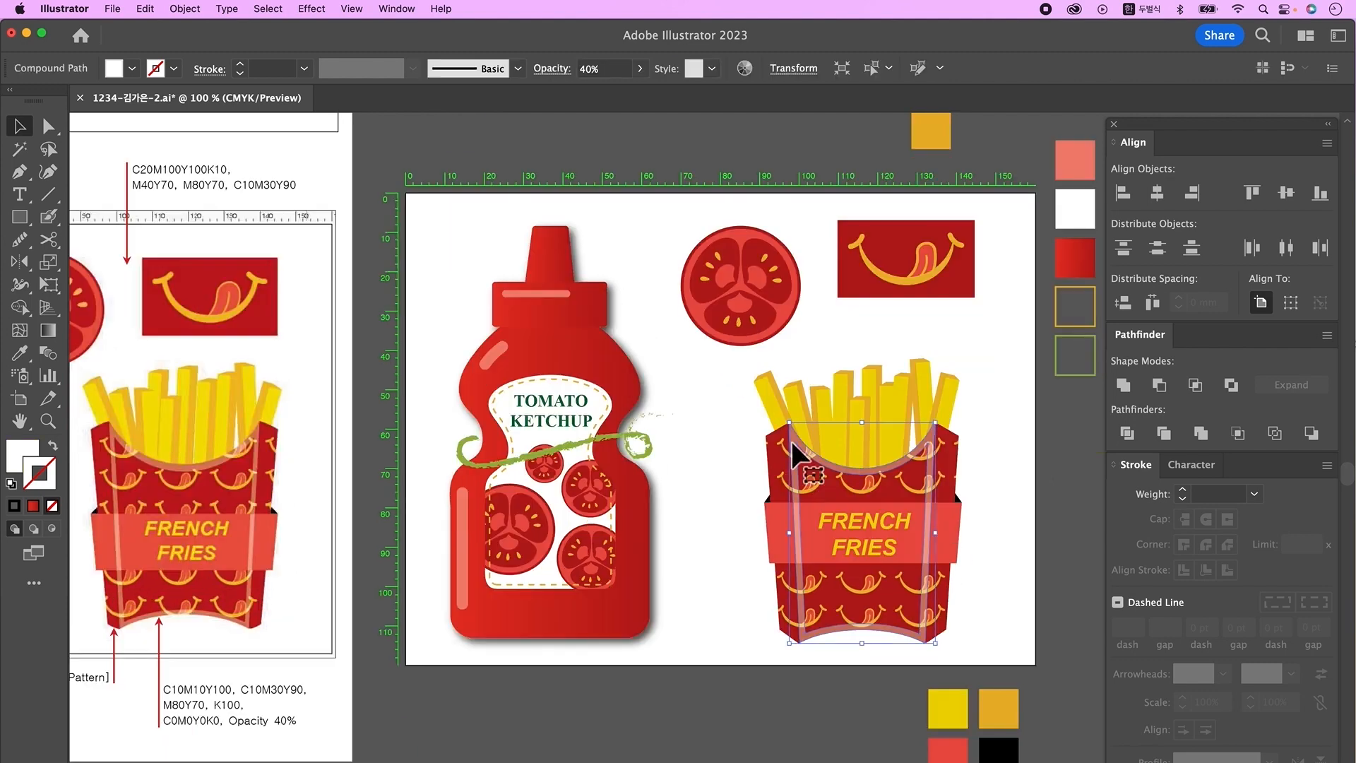
Group all parts of the fries box and shift the group slightly to the right.
{"action": "left_click_drag", "start_coordinate": [735, 369], "coordinate": [920, 538]}
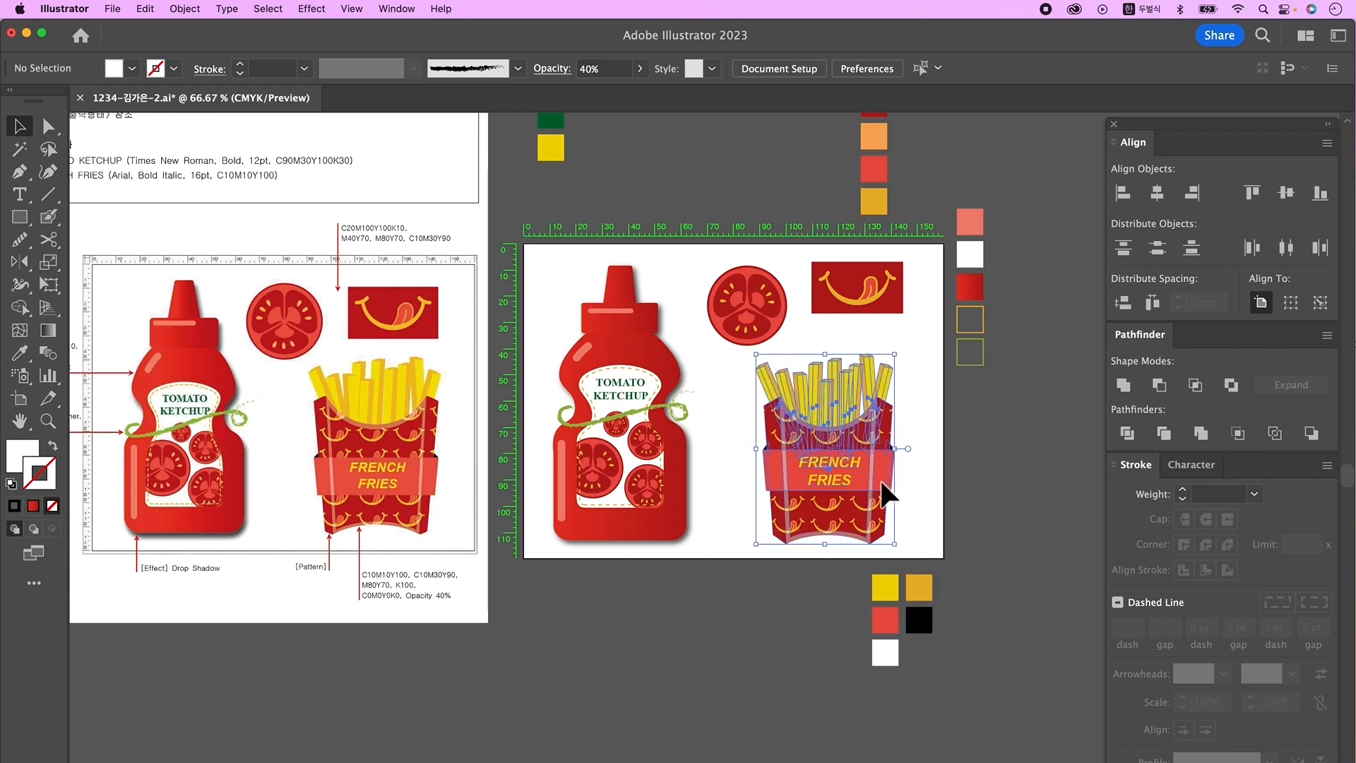
{"action": "right_click", "coordinate": [849, 439]}
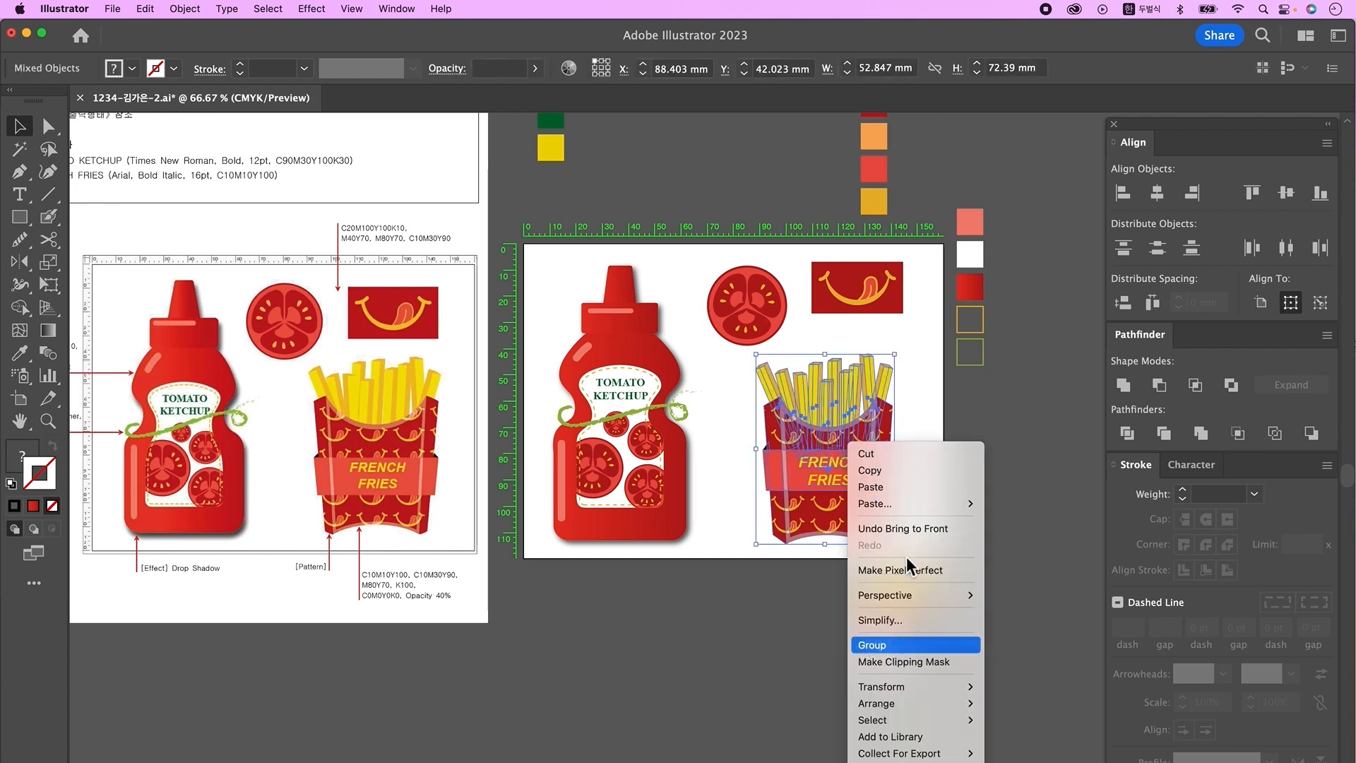
{"action": "left_click", "coordinate": [899, 645]}
{"action": "left_click", "coordinate": [962, 489]}
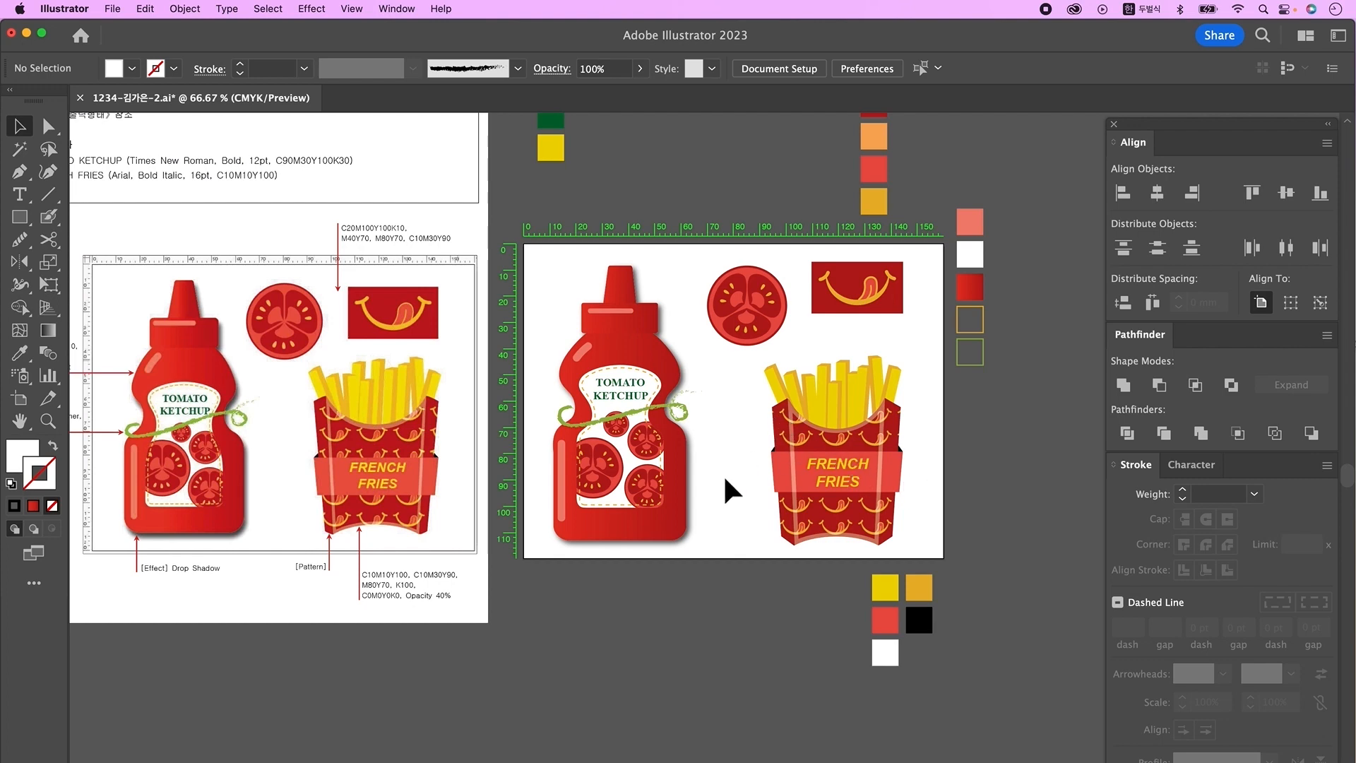
Enlarge the smile rectangle slightly and adjust the positions of the smile rectangle and tomato slice to match the exam layout.
{"action": "left_click_drag", "start_coordinate": [878, 295], "coordinate": [738, 329]}
{"action": "left_click", "coordinate": [798, 336]}
{"action": "scroll", "coordinate": [738, 331], "scroll_direction": "left", "scroll_amount": 3}
{"action": "left_click", "coordinate": [924, 507]}
{"action": "left_click", "coordinate": [766, 547]}
{"action": "scroll", "coordinate": [765, 547], "scroll_direction": "left", "scroll_amount": 3}
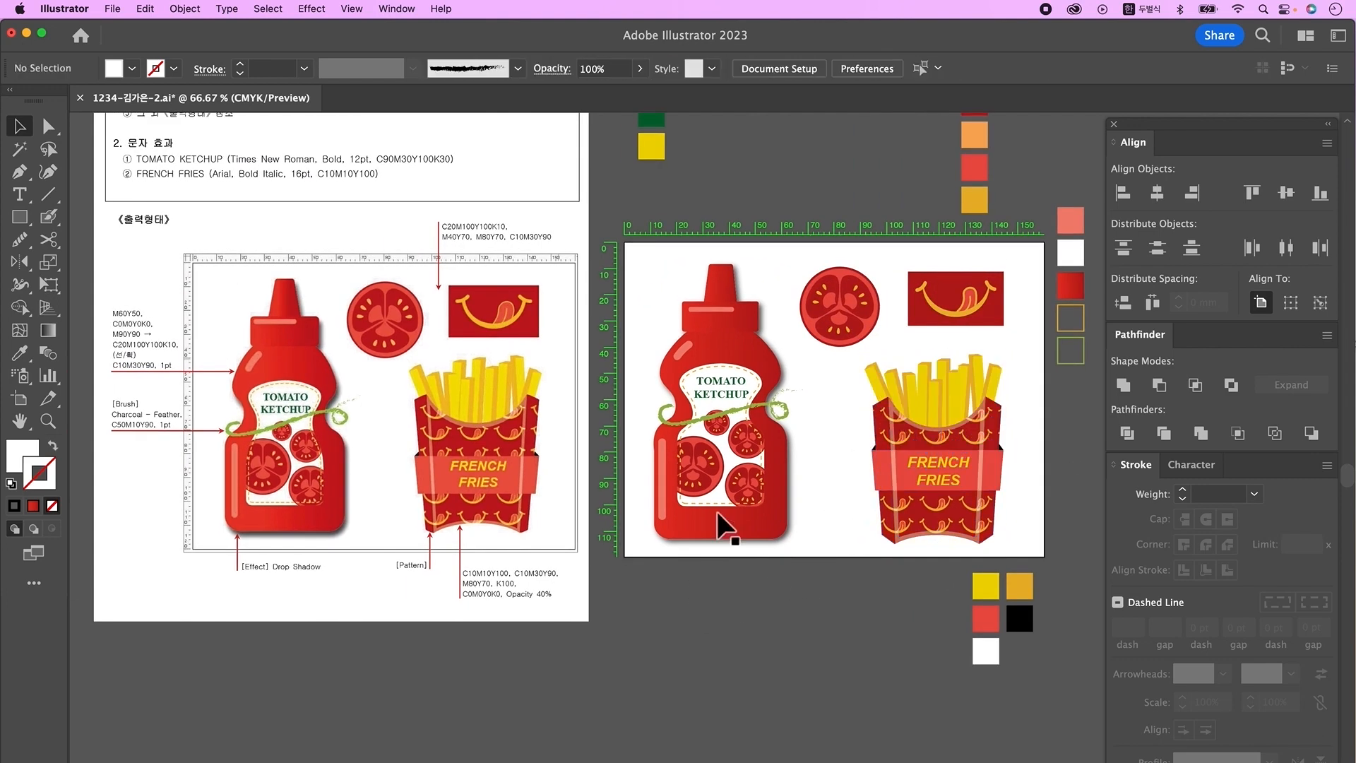
{"action": "left_click", "coordinate": [768, 503]}
{"action": "left_click", "coordinate": [866, 609]}
{"action": "scroll", "coordinate": [866, 608], "scroll_direction": "right", "scroll_amount": 4}
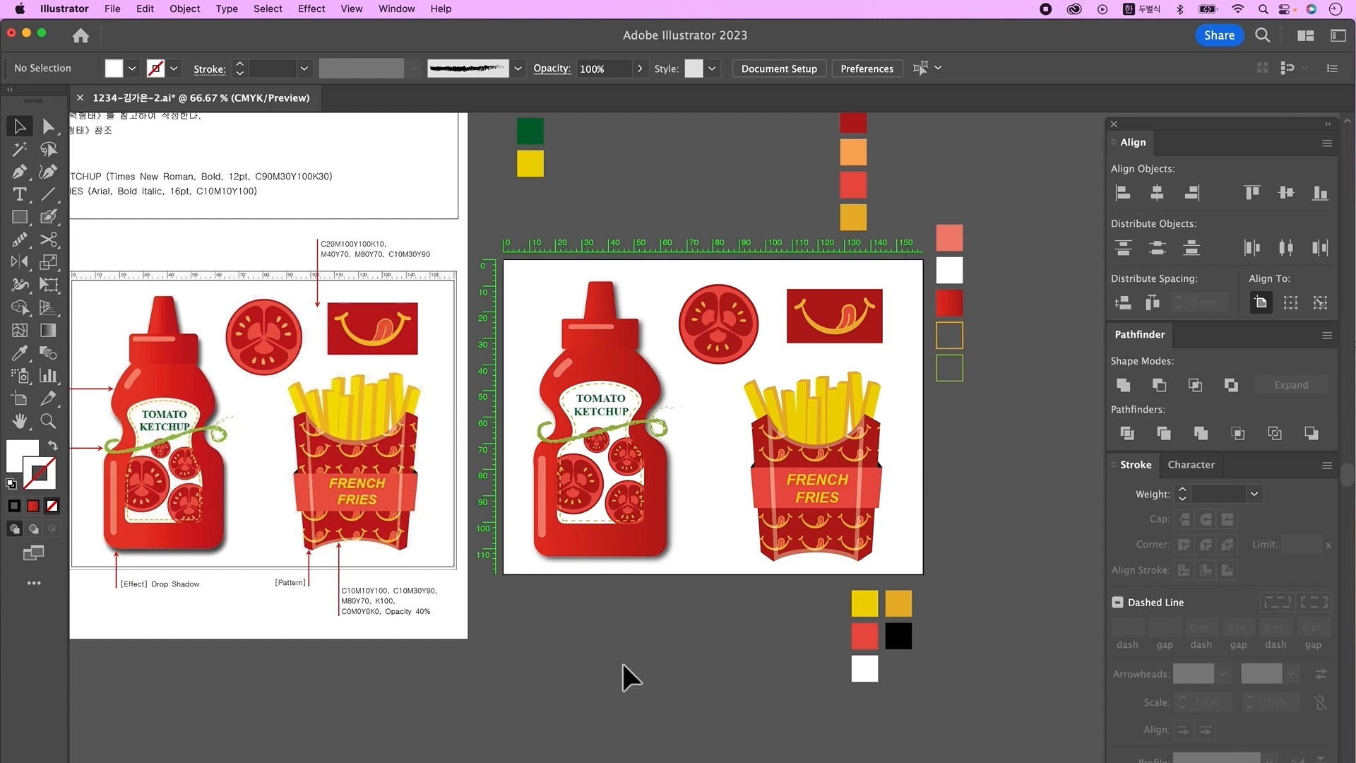
Delete the exam reference sheet and all colour samples around the artboard, and save the finished illustration.
{"action": "key", "text": "super+minus"}
{"action": "left_click_drag", "start_coordinate": [644, 675], "coordinate": [563, 737]}
{"action": "left_click", "coordinate": [423, 325]}
{"action": "left_click_drag", "start_coordinate": [481, 230], "coordinate": [533, 300]}
{"action": "left_click_drag", "start_coordinate": [717, 223], "coordinate": [844, 449]}
{"action": "left_click_drag", "start_coordinate": [809, 671], "coordinate": [693, 603]}
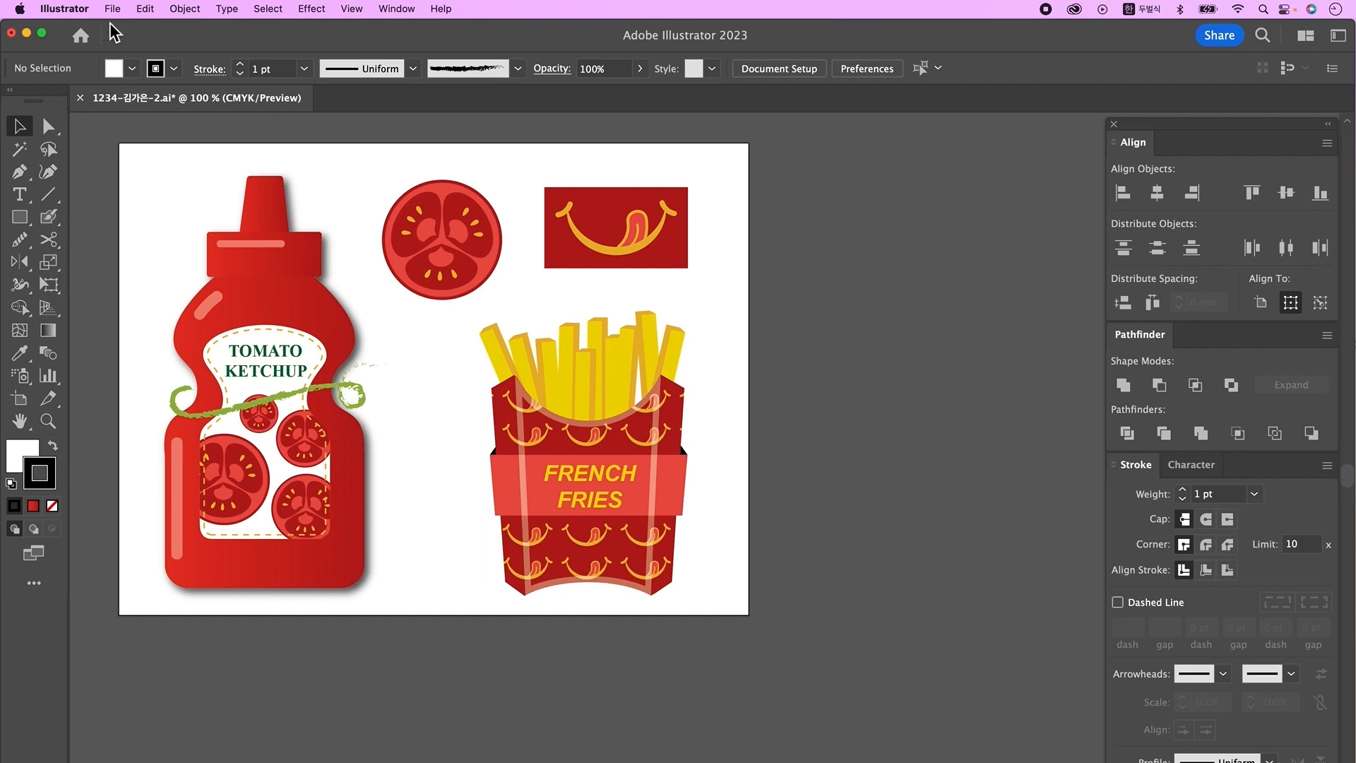
{"action": "left_click", "coordinate": [112, 9]}
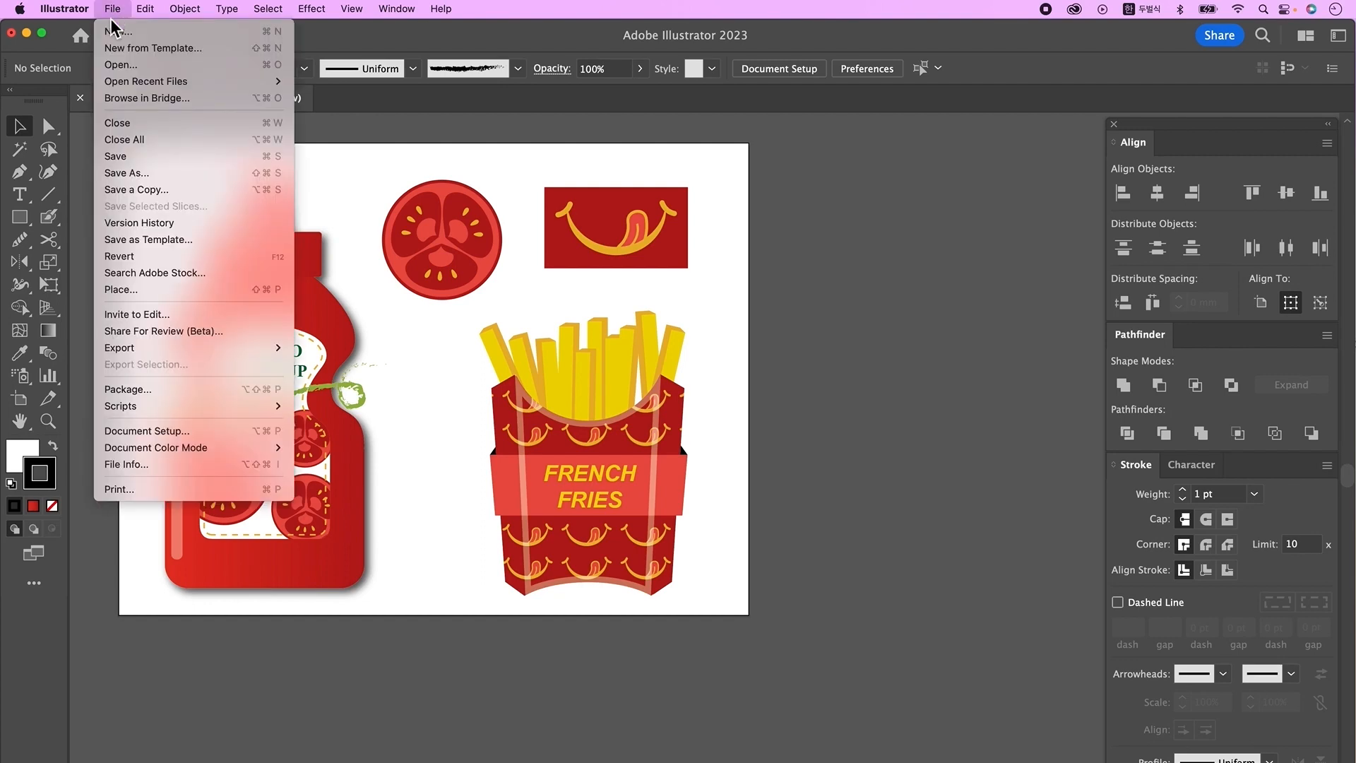
{"action": "left_click", "coordinate": [138, 161]}
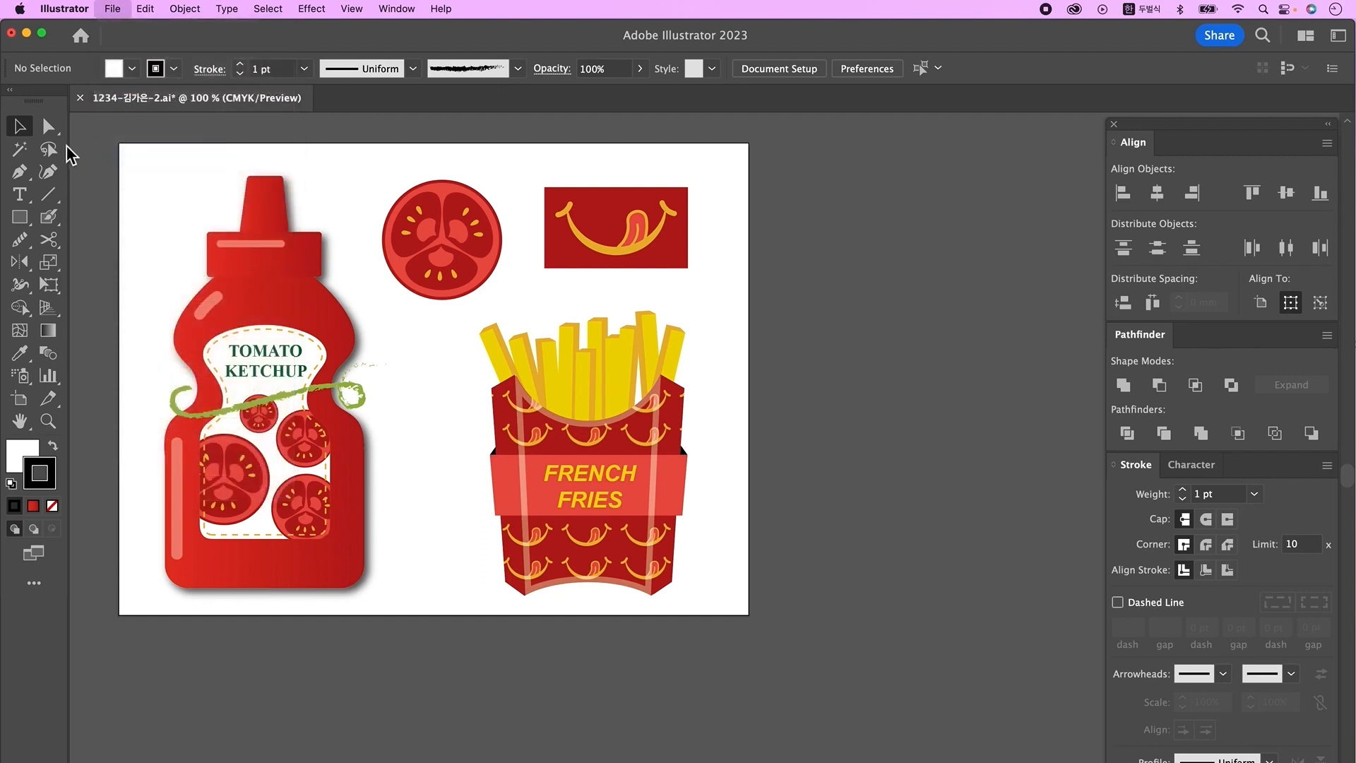
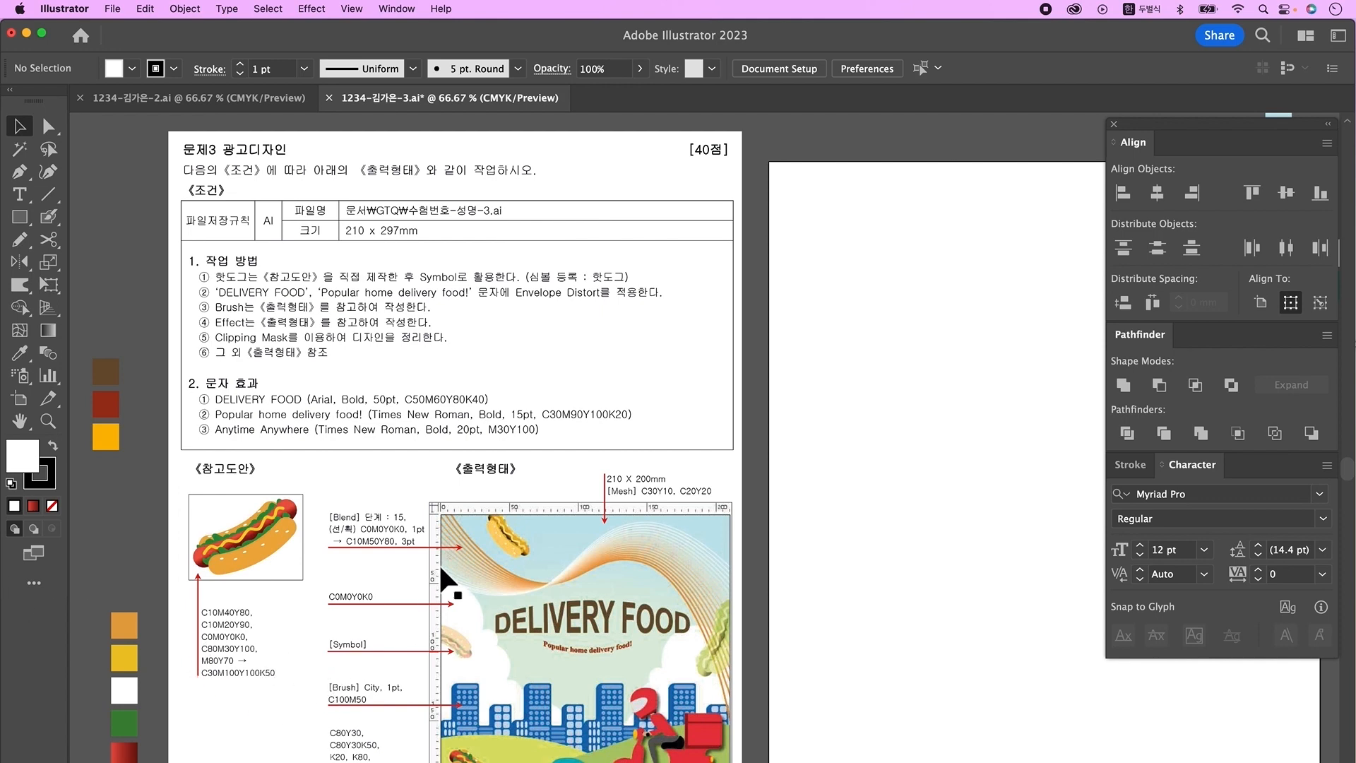
Show the video rulers around the blank 210 x 297 mm artboard of the delivery food poster document.
{"action": "left_click_drag", "start_coordinate": [439, 642], "coordinate": [441, 484]}
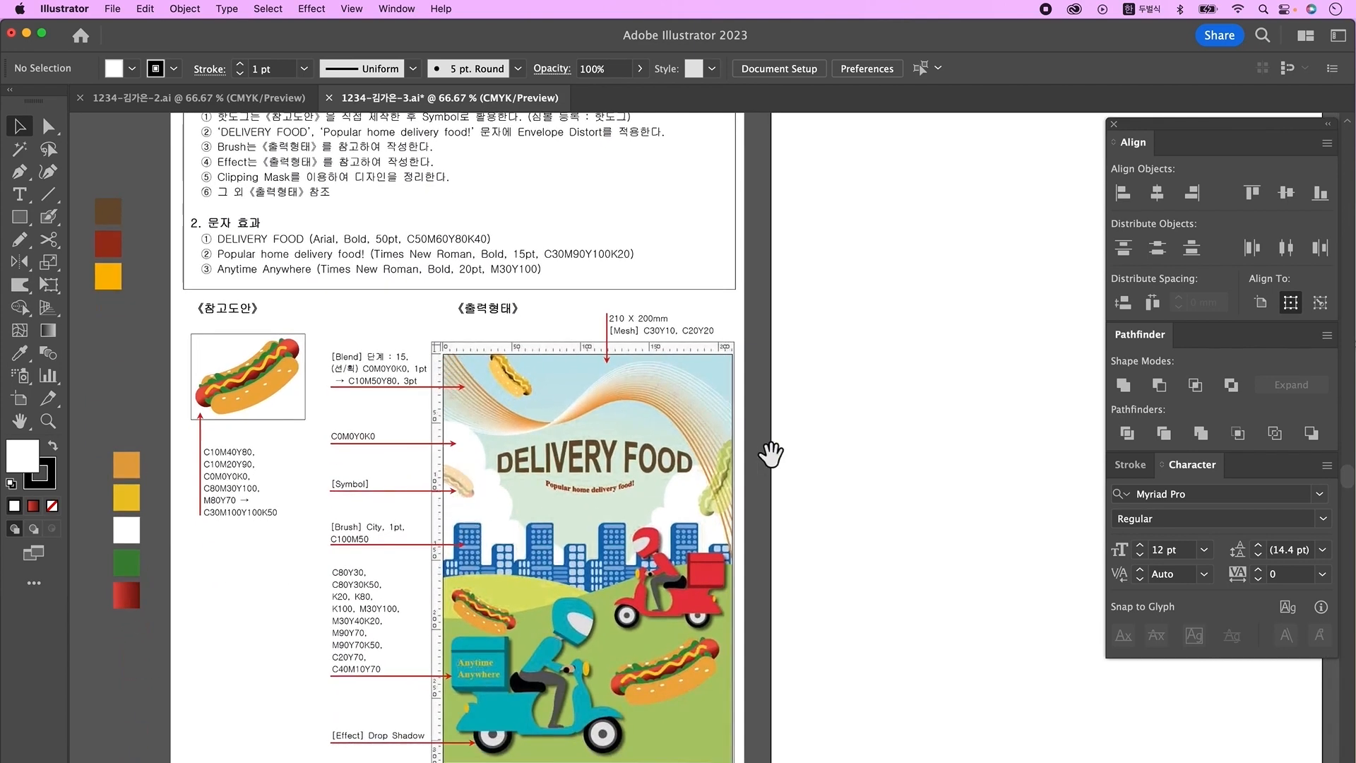
{"action": "left_click", "coordinate": [799, 433], "text": "alt+super"}
{"action": "left_click_drag", "start_coordinate": [838, 548], "coordinate": [551, 588]}
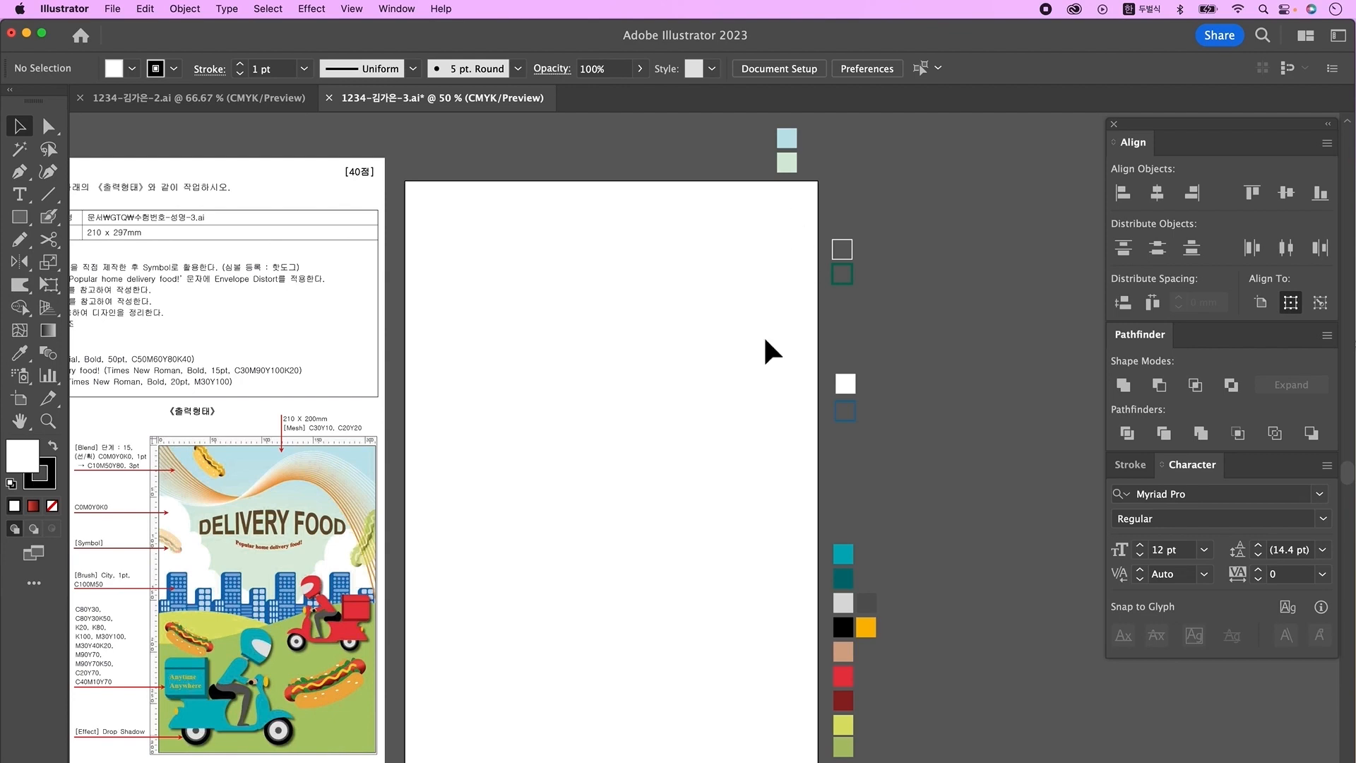
{"action": "left_click_drag", "start_coordinate": [626, 644], "coordinate": [796, 635]}
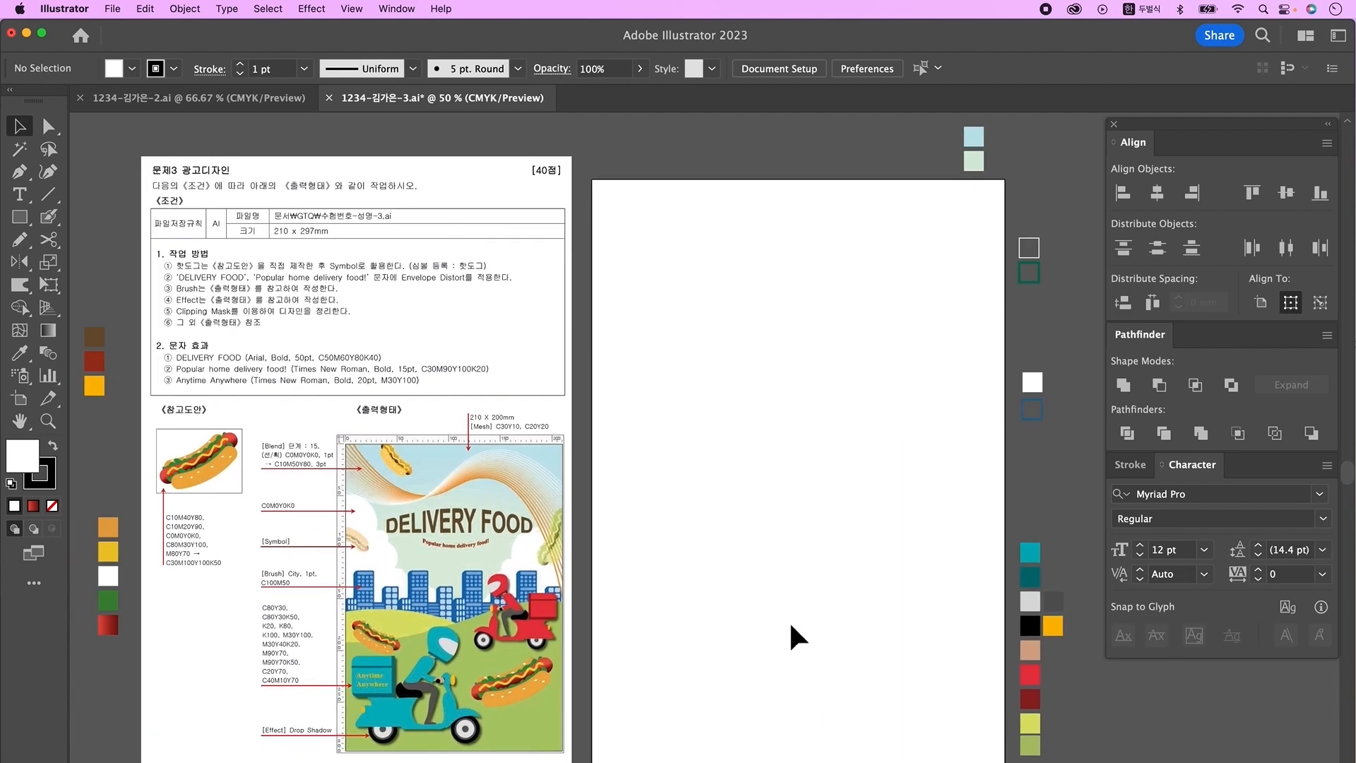
{"action": "left_click", "coordinate": [351, 9]}
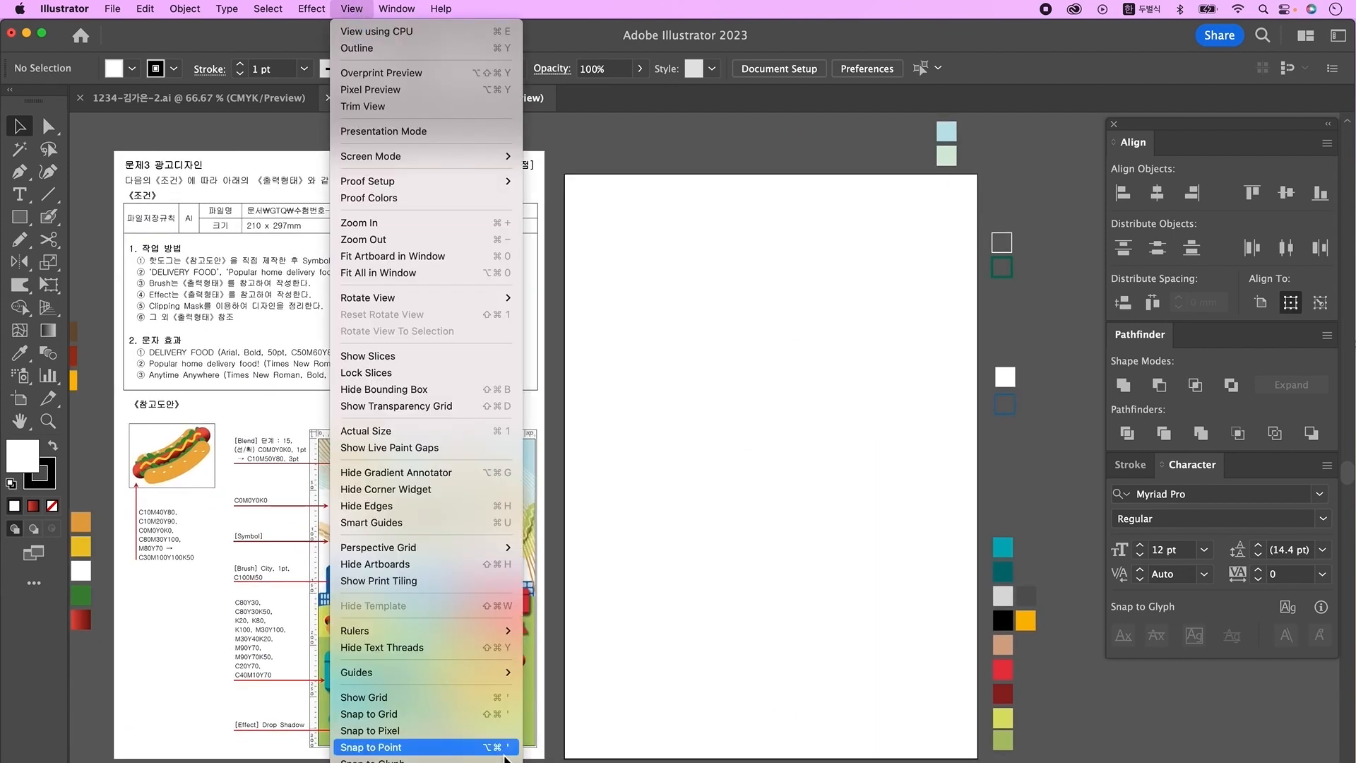
{"action": "mouse_move", "coordinate": [524, 631]}
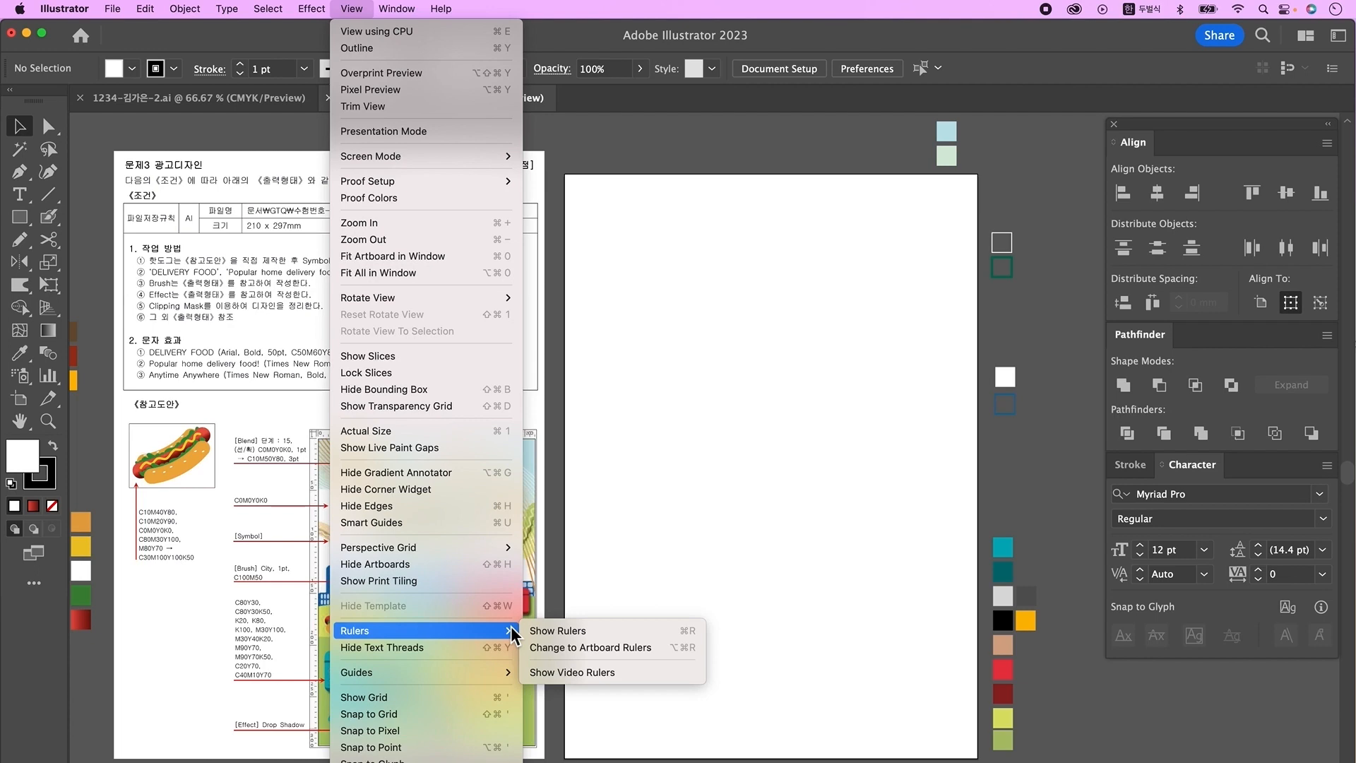
{"action": "left_click", "coordinate": [575, 670]}
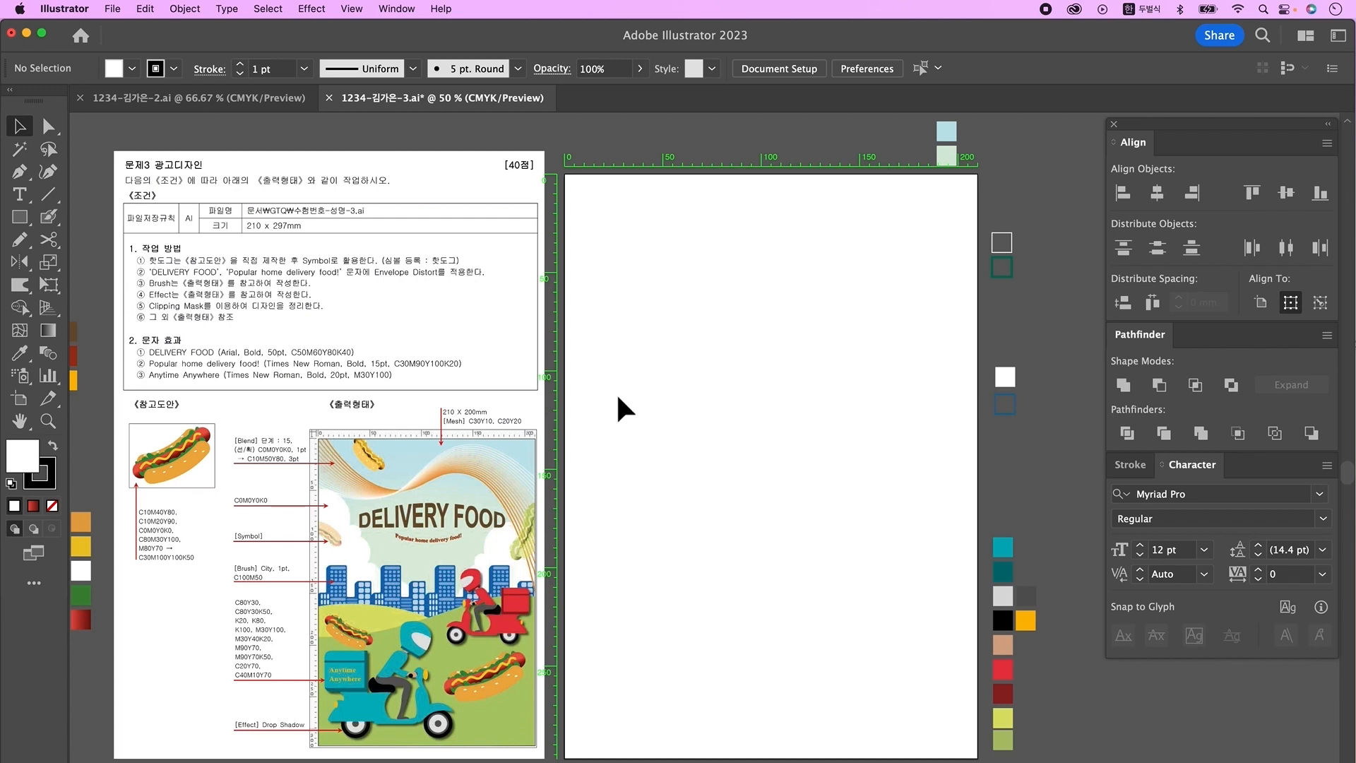
Add the text DELIVERY FOOD beside the exam sheet and format it in Arial Bold at 50 pt.
{"action": "key", "text": "super+equal"}
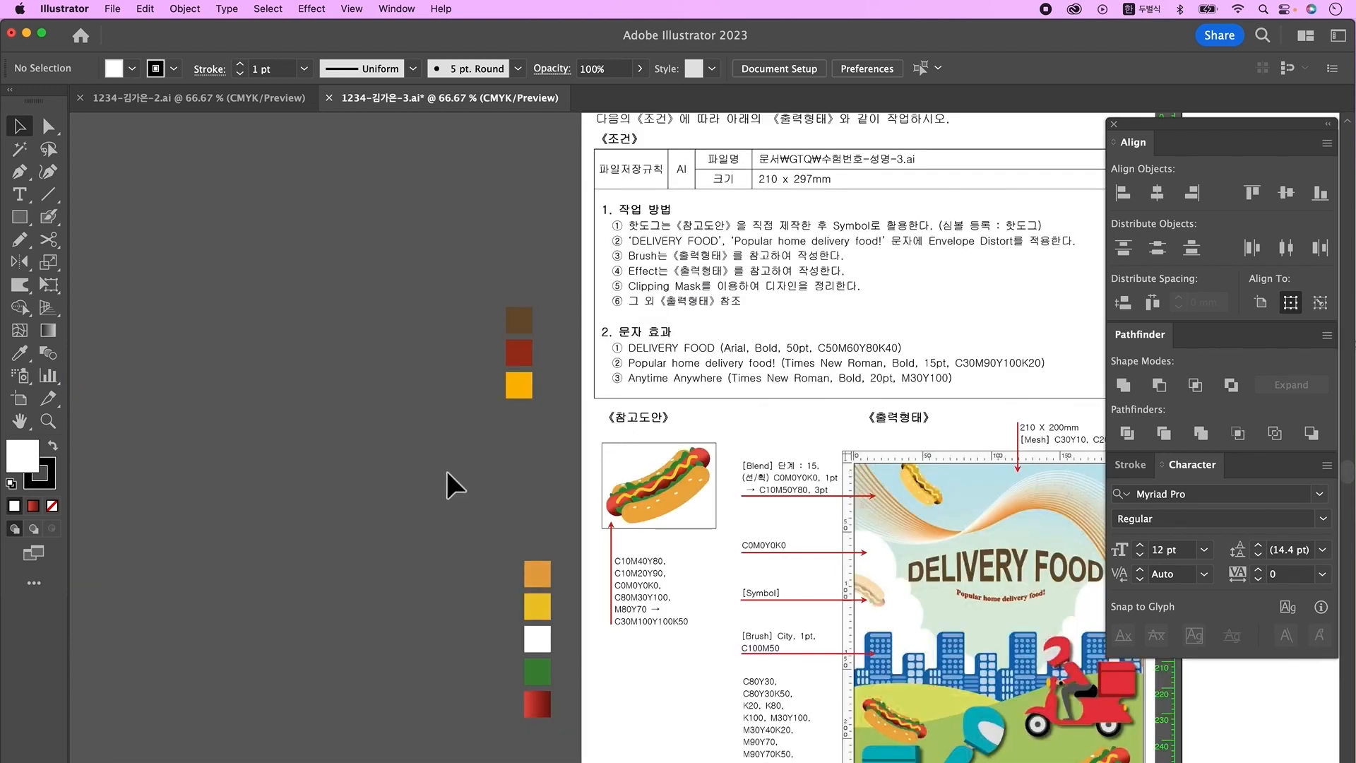
{"action": "left_click", "coordinate": [21, 201]}
{"action": "left_click", "coordinate": [196, 331]}
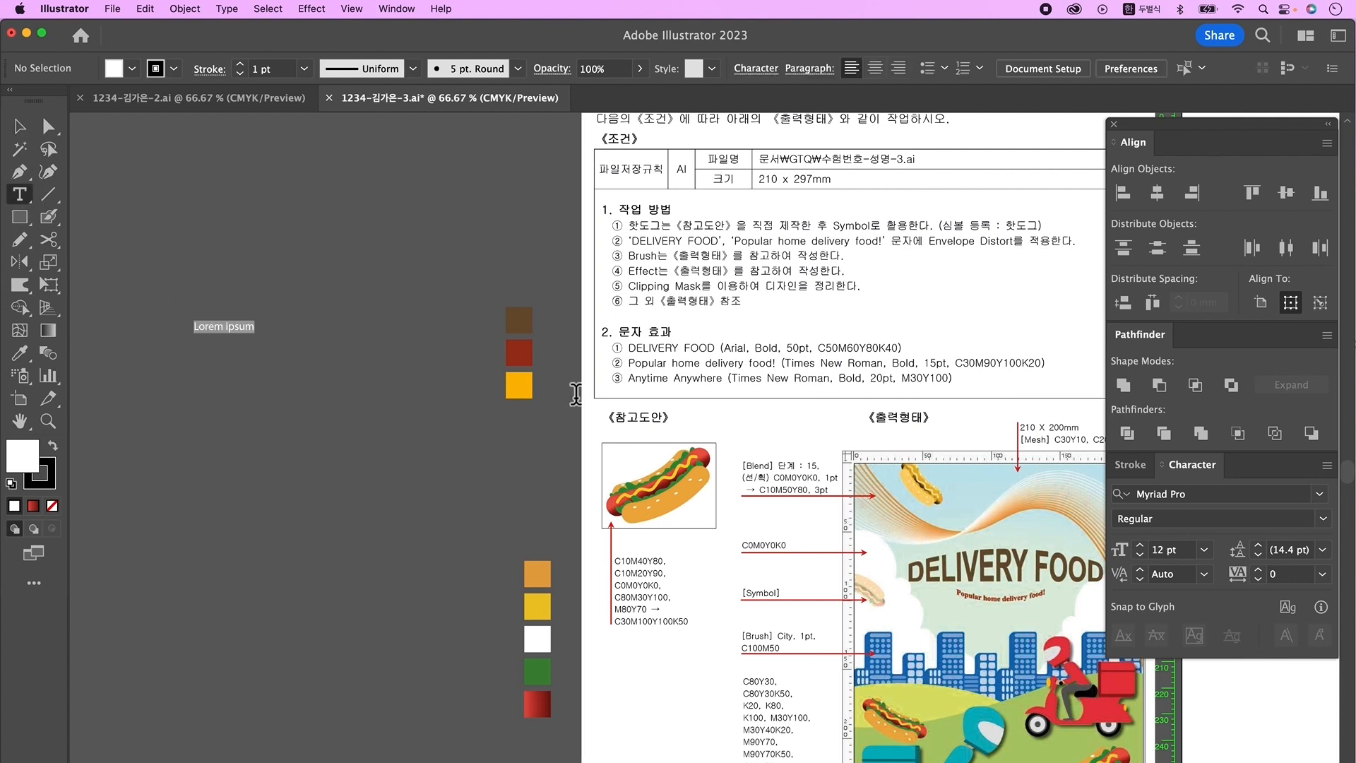
{"action": "left_click_drag", "start_coordinate": [587, 394], "coordinate": [607, 418]}
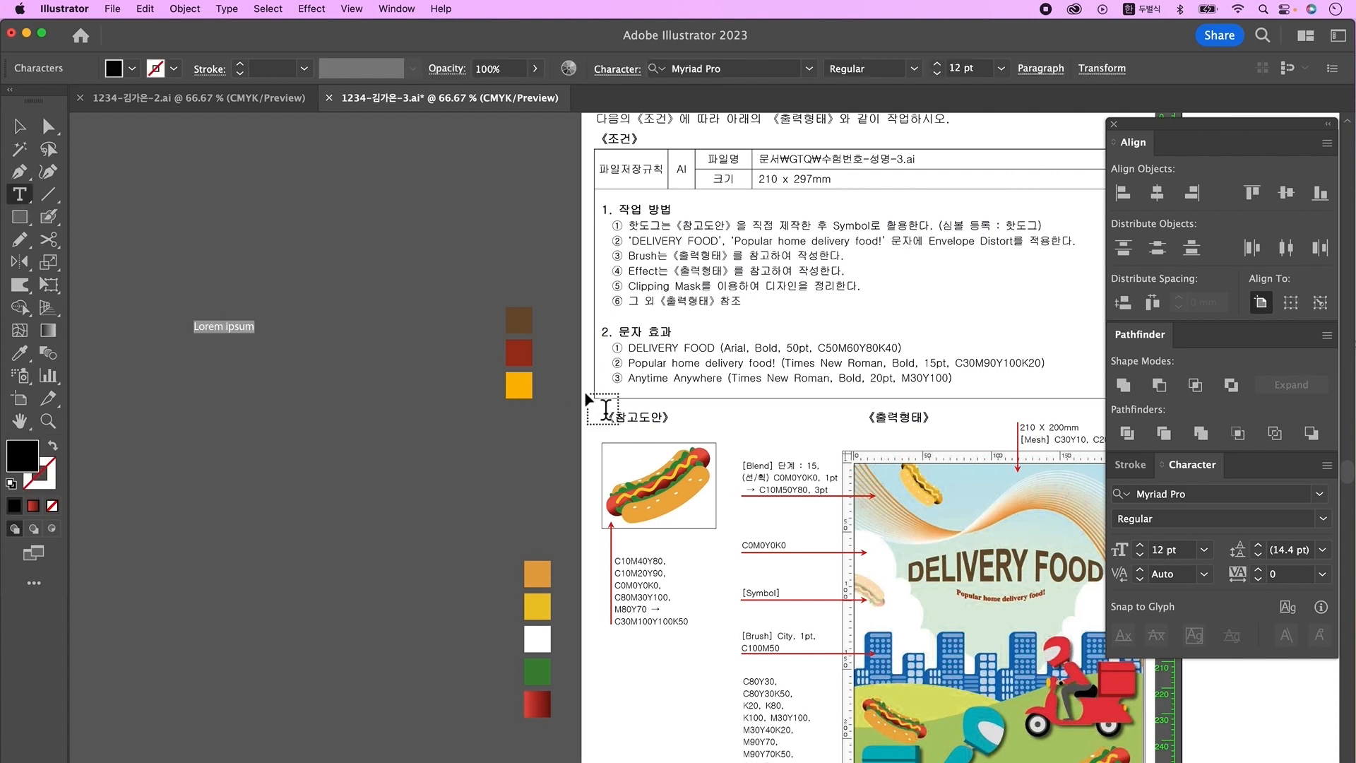
{"action": "key", "text": "ctrl+space"}
{"action": "type", "text": "DELIVERY FOOD"}
{"action": "key", "text": "Escape"}
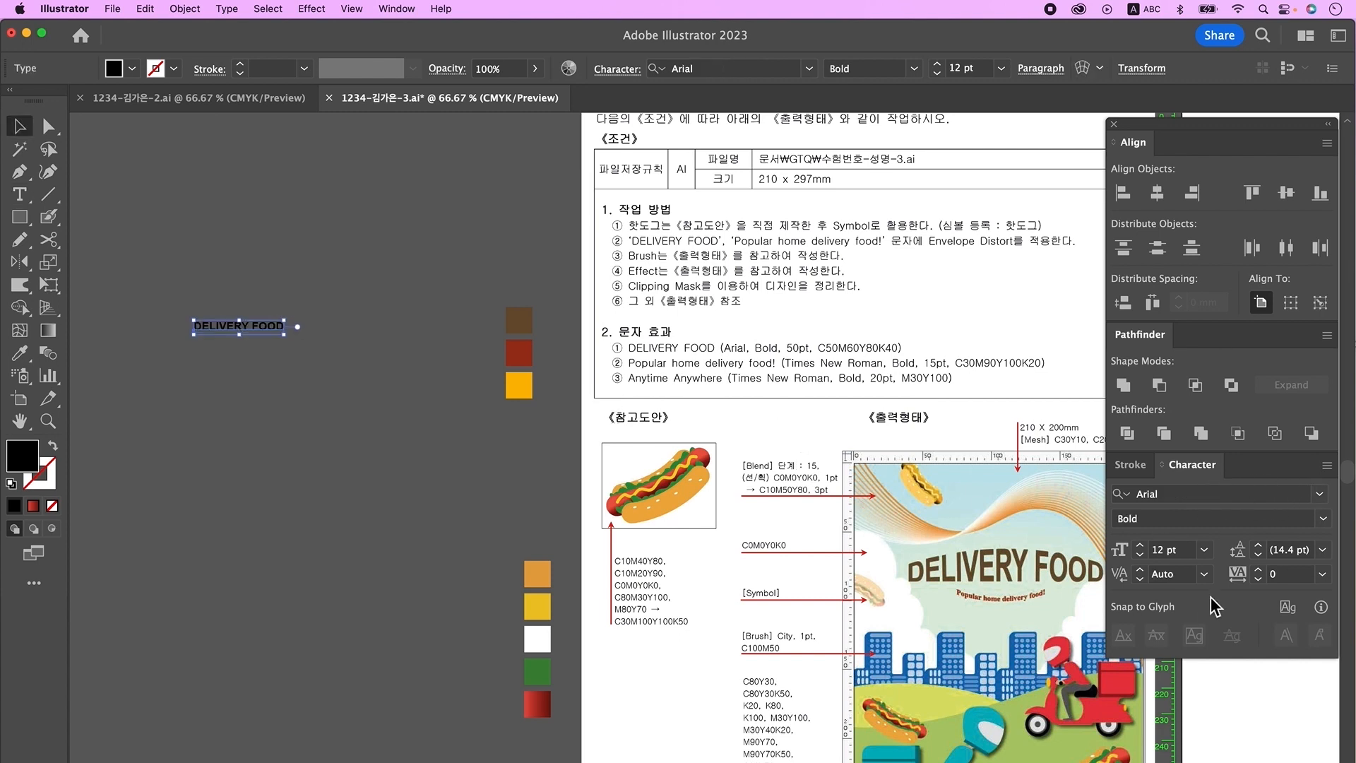
{"action": "left_click", "coordinate": [1172, 550]}
{"action": "type", "text": "50"}
{"action": "key", "text": "Return"}
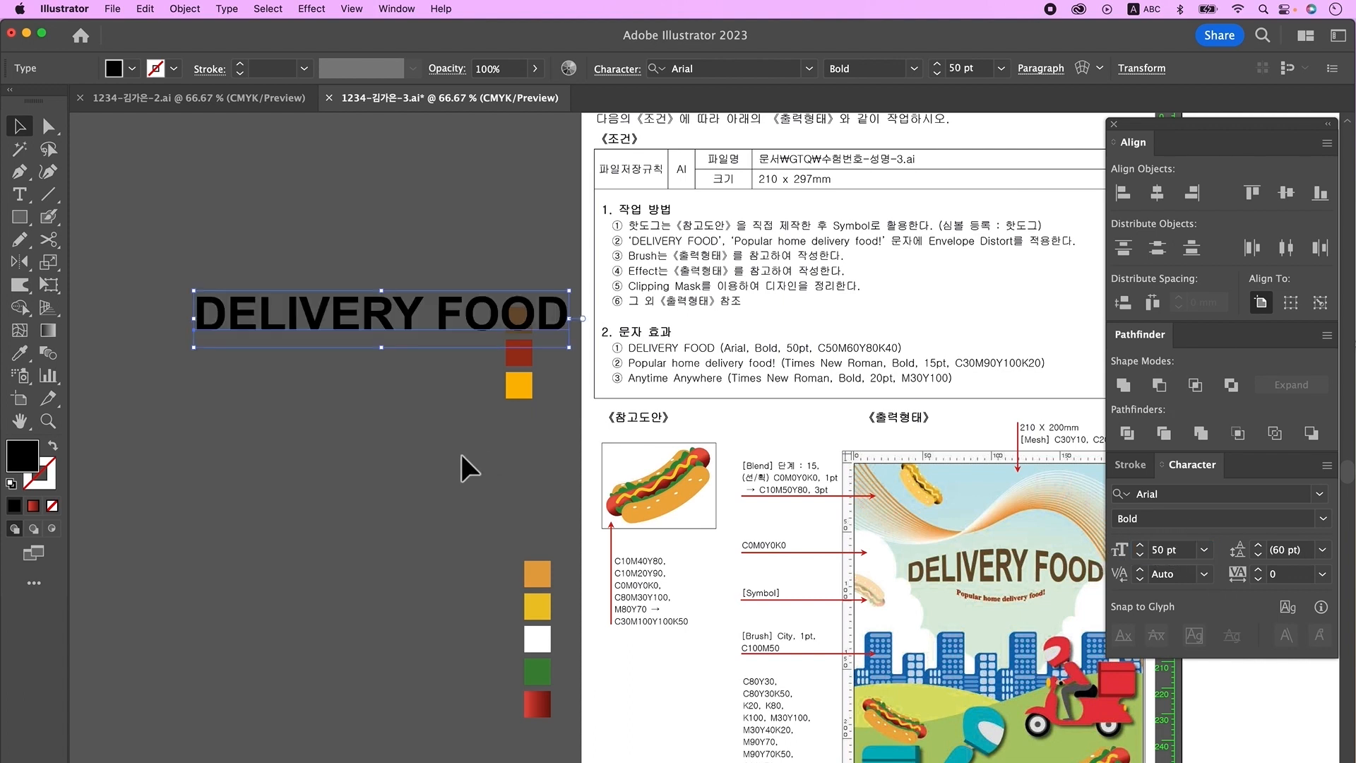
Move the DELIVERY FOOD text above the colour samples and apply the brown sample colour to it.
{"action": "left_click_drag", "start_coordinate": [422, 345], "coordinate": [376, 257]}
{"action": "left_click", "coordinate": [20, 353]}
{"action": "left_click", "coordinate": [518, 320]}
Apply an Arc Upper envelope warp with a 30% horizontal bend to the DELIVERY FOOD text.
{"action": "left_click", "coordinate": [184, 8]}
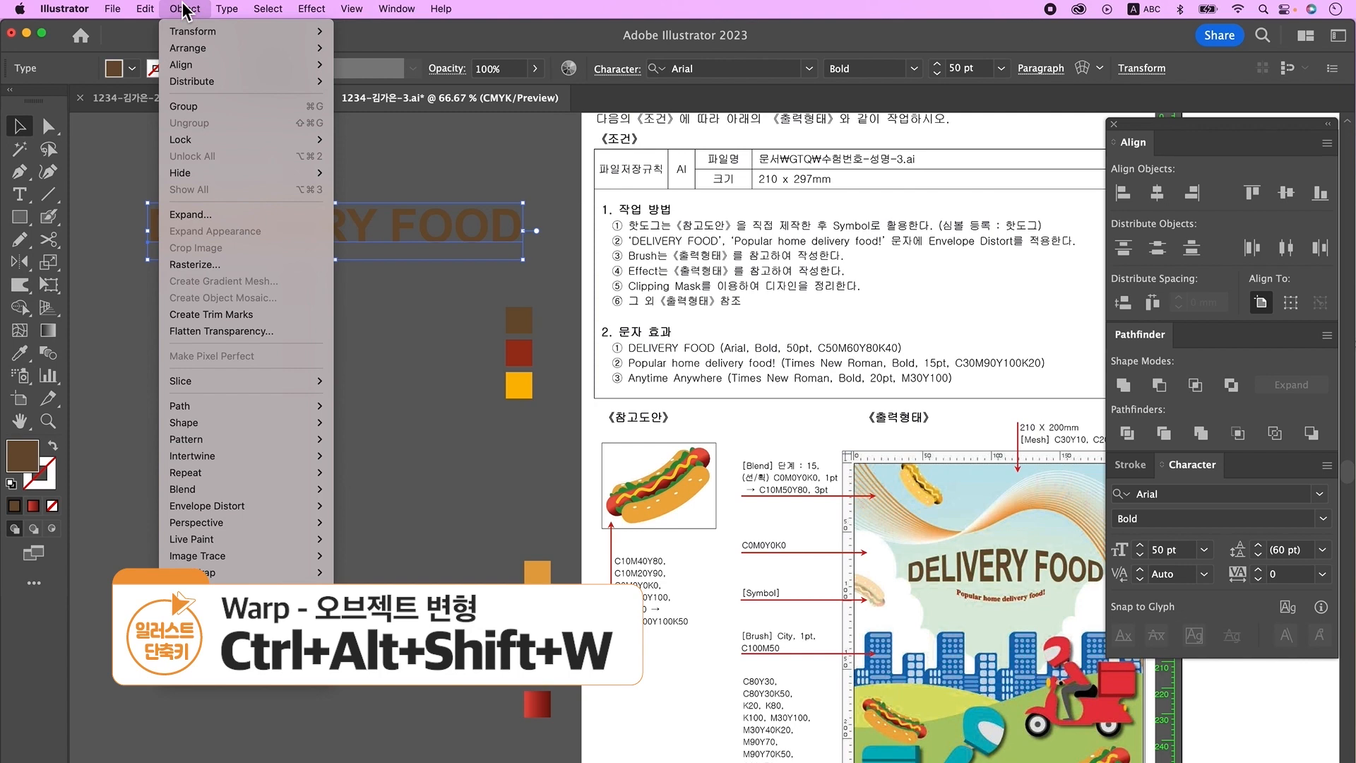
{"action": "mouse_move", "coordinate": [300, 507]}
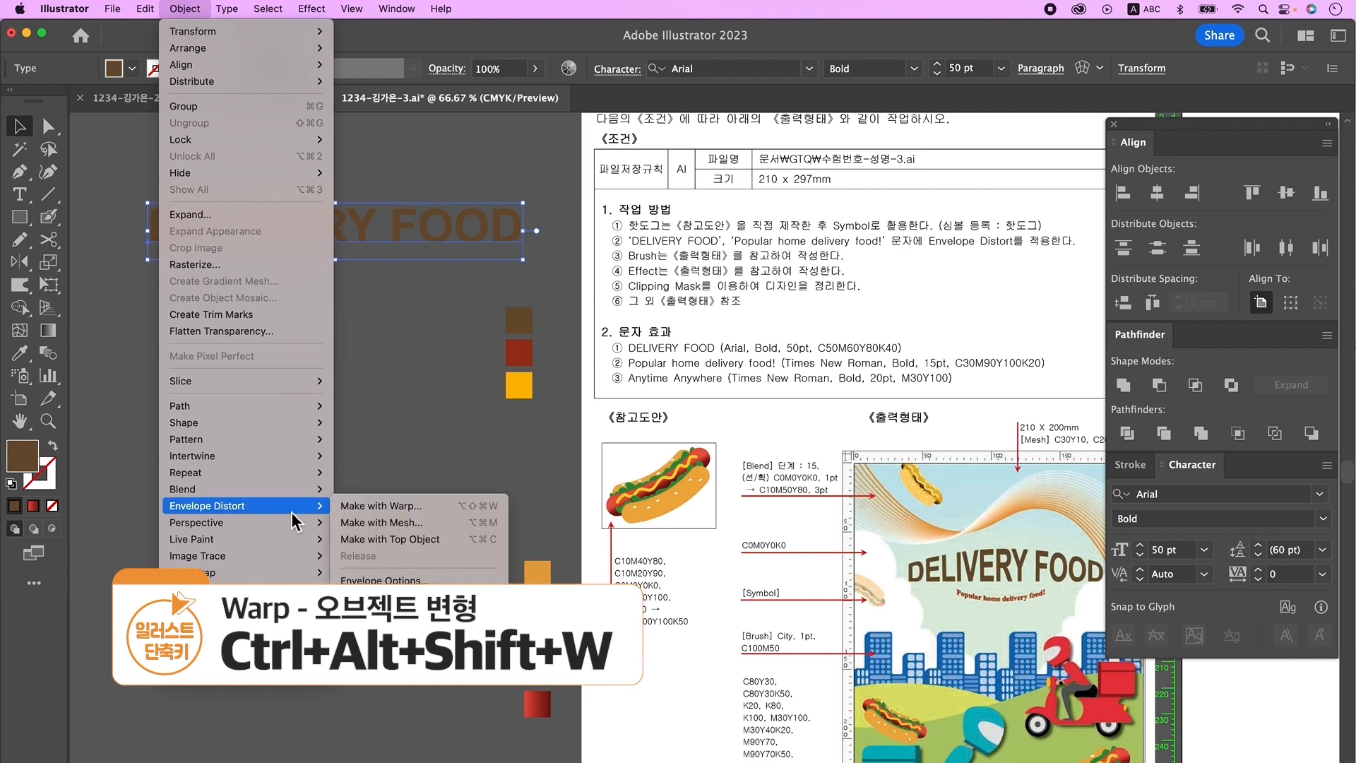
{"action": "left_click", "coordinate": [371, 508]}
{"action": "left_click", "coordinate": [551, 537]}
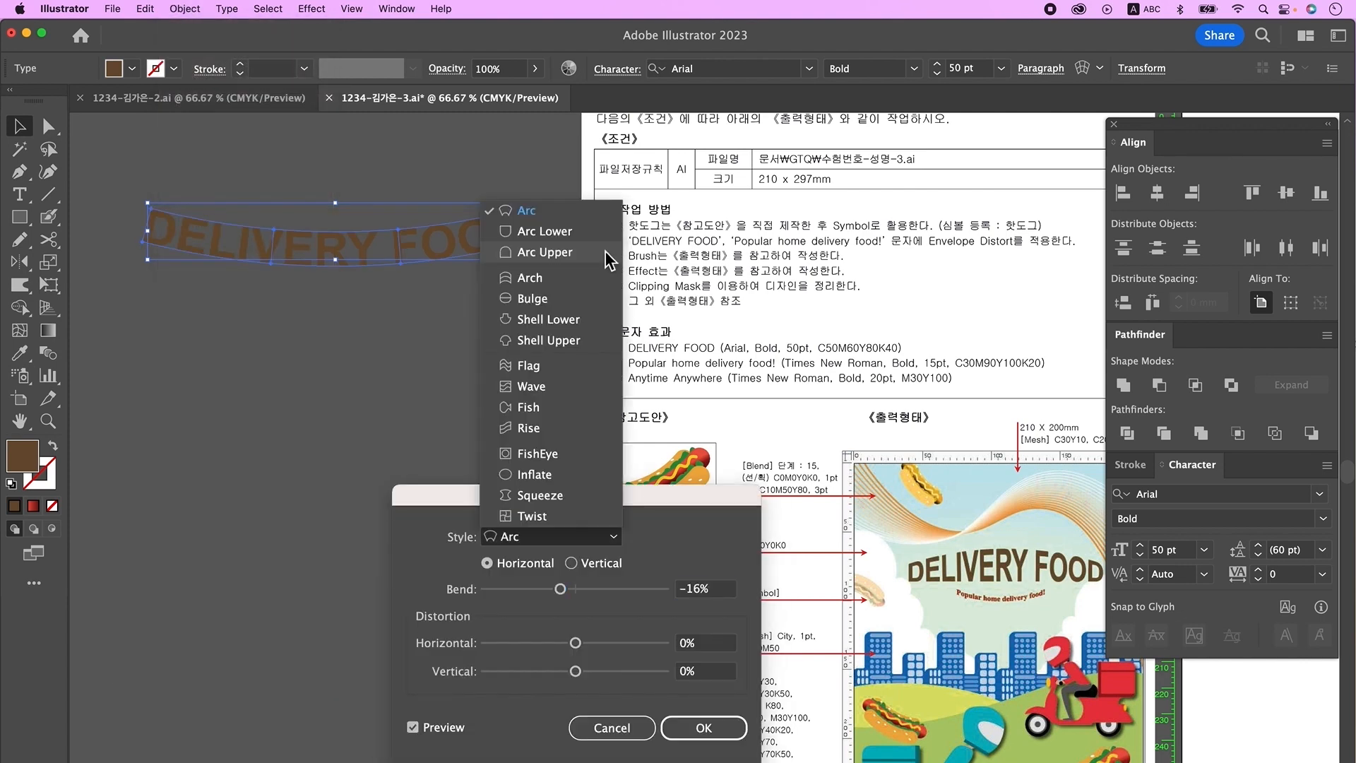
{"action": "left_click", "coordinate": [605, 251]}
{"action": "left_click_drag", "start_coordinate": [562, 589], "coordinate": [601, 592]}
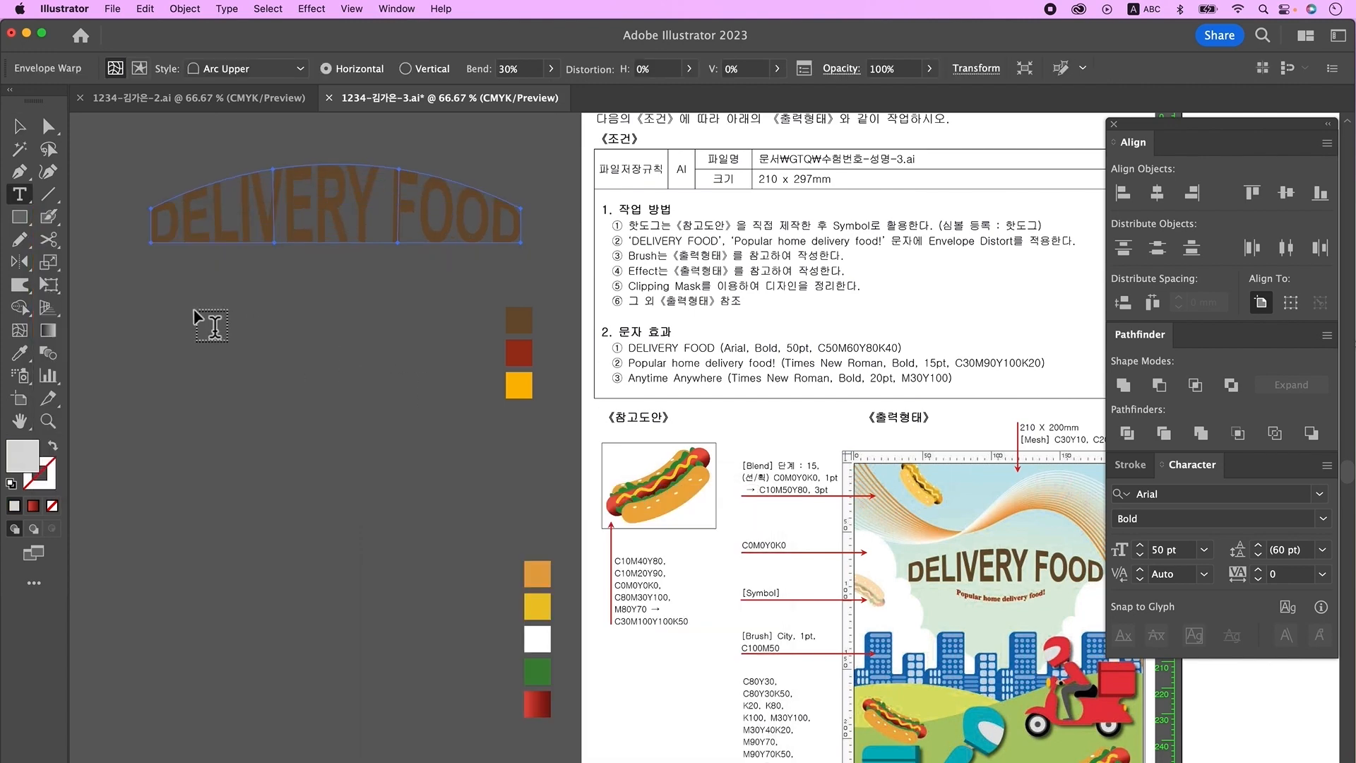
Add the text "Popular home delivery food!" below the warped title and set its font to Times New Roman Bold.
{"action": "left_click", "coordinate": [196, 330]}
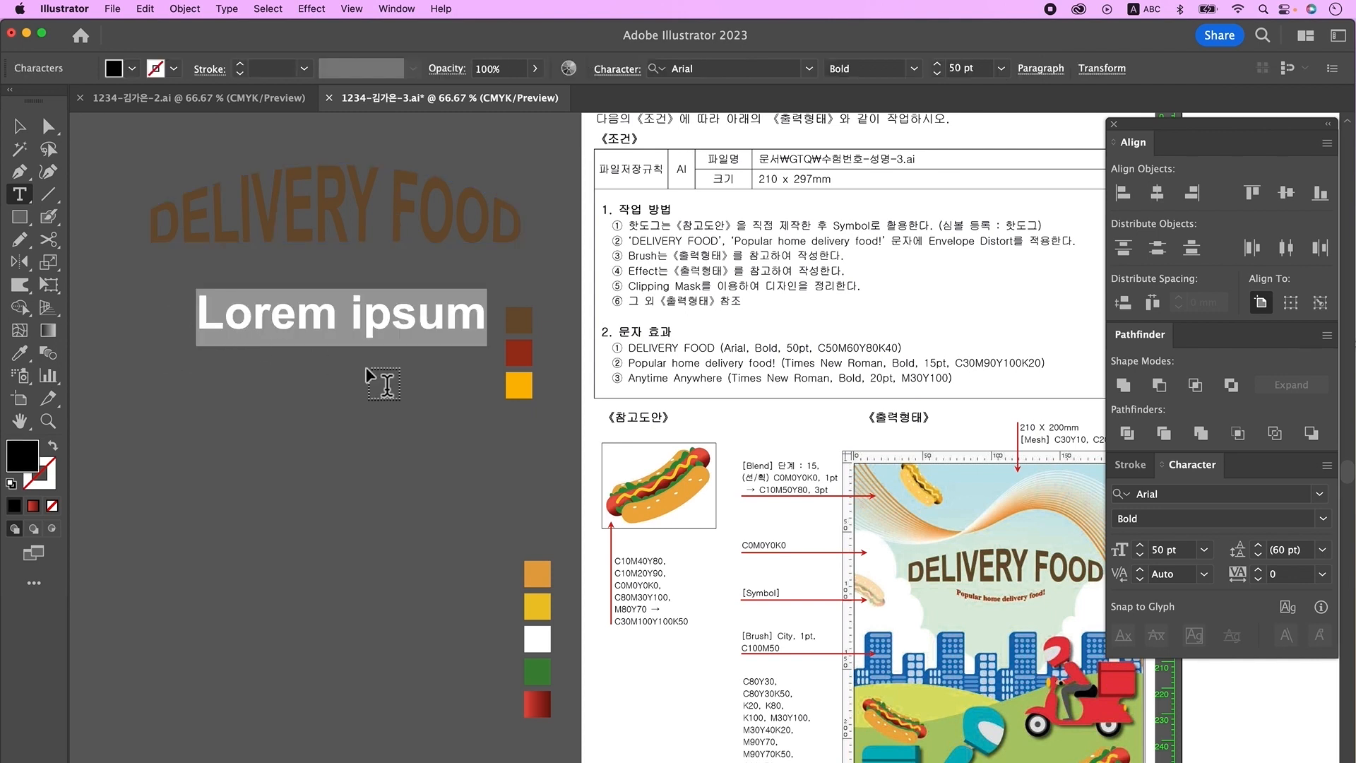
{"action": "type", "text": "P"}
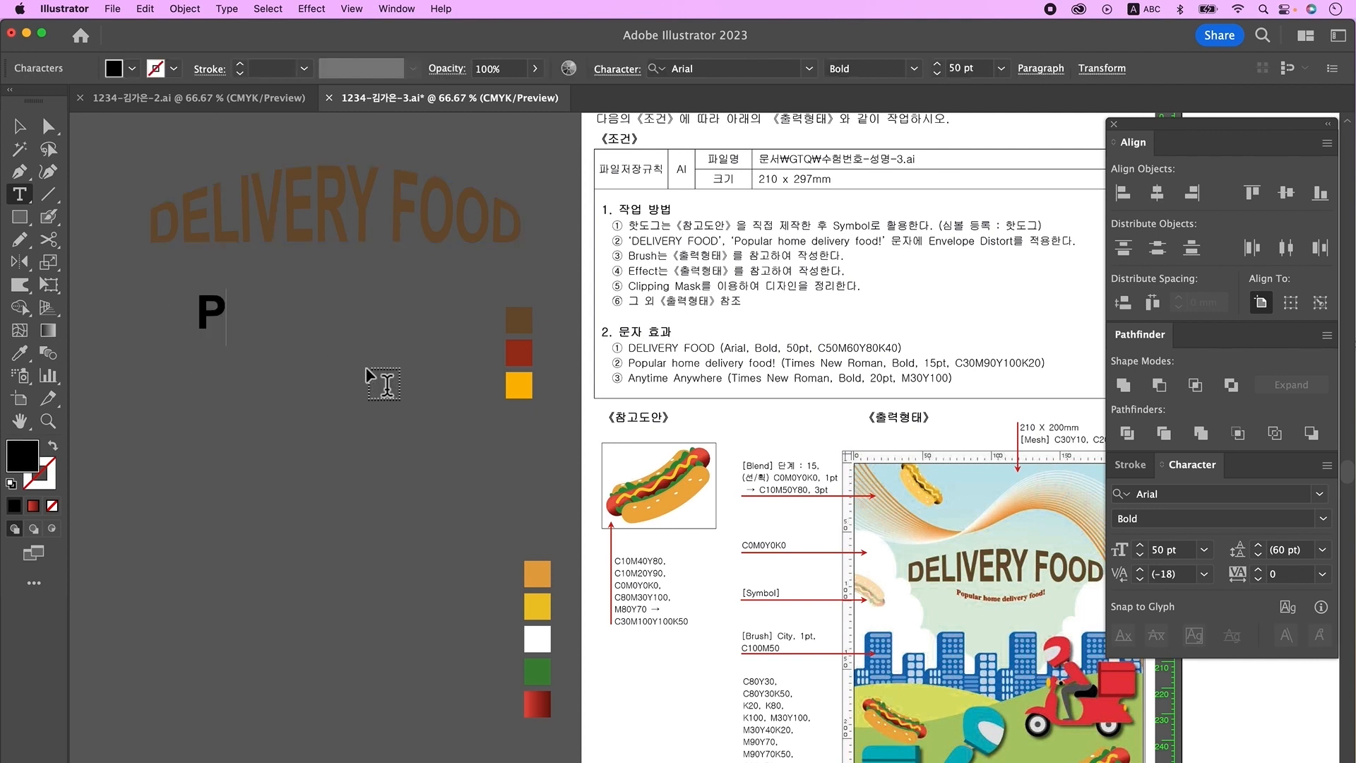
{"action": "type", "text": "opular home delivery food!"}
{"action": "key", "text": "Escape"}
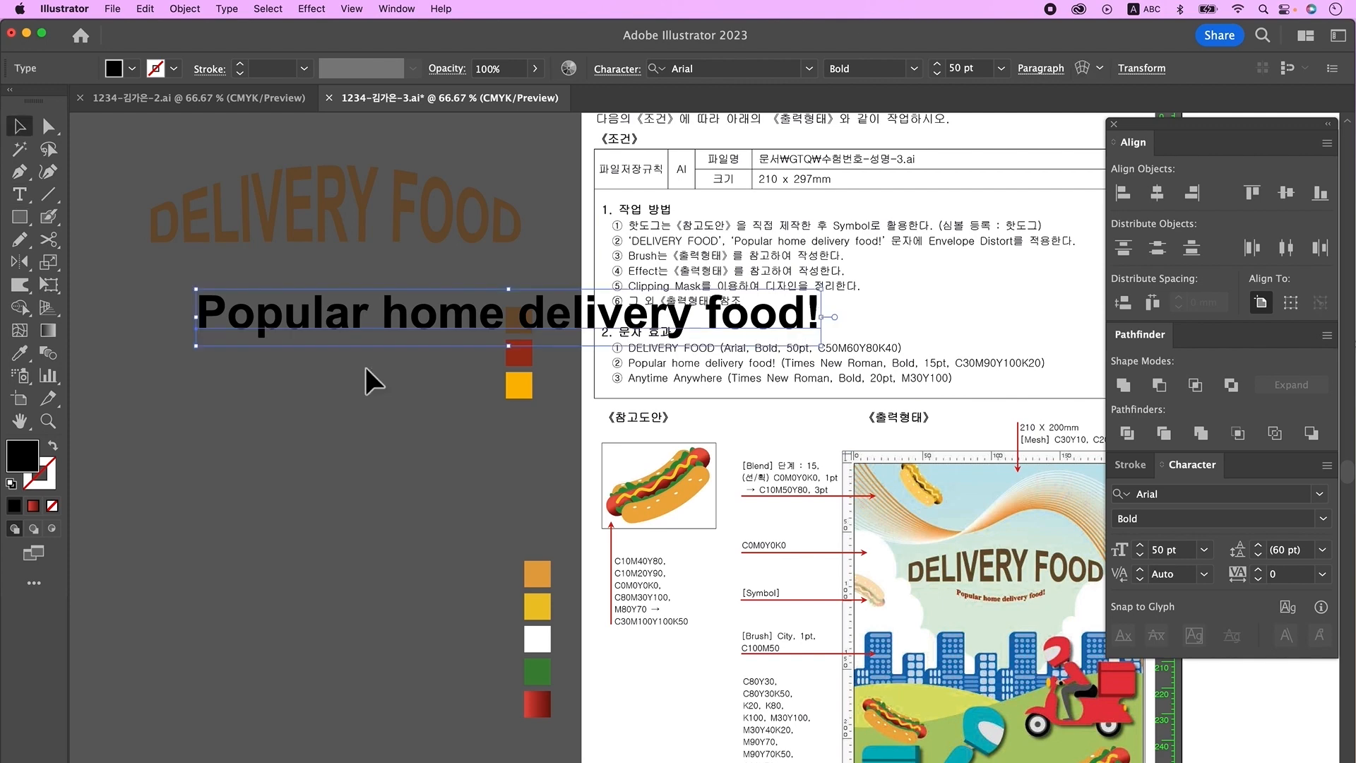
{"action": "left_click", "coordinate": [1319, 494]}
{"action": "left_click", "coordinate": [1175, 608]}
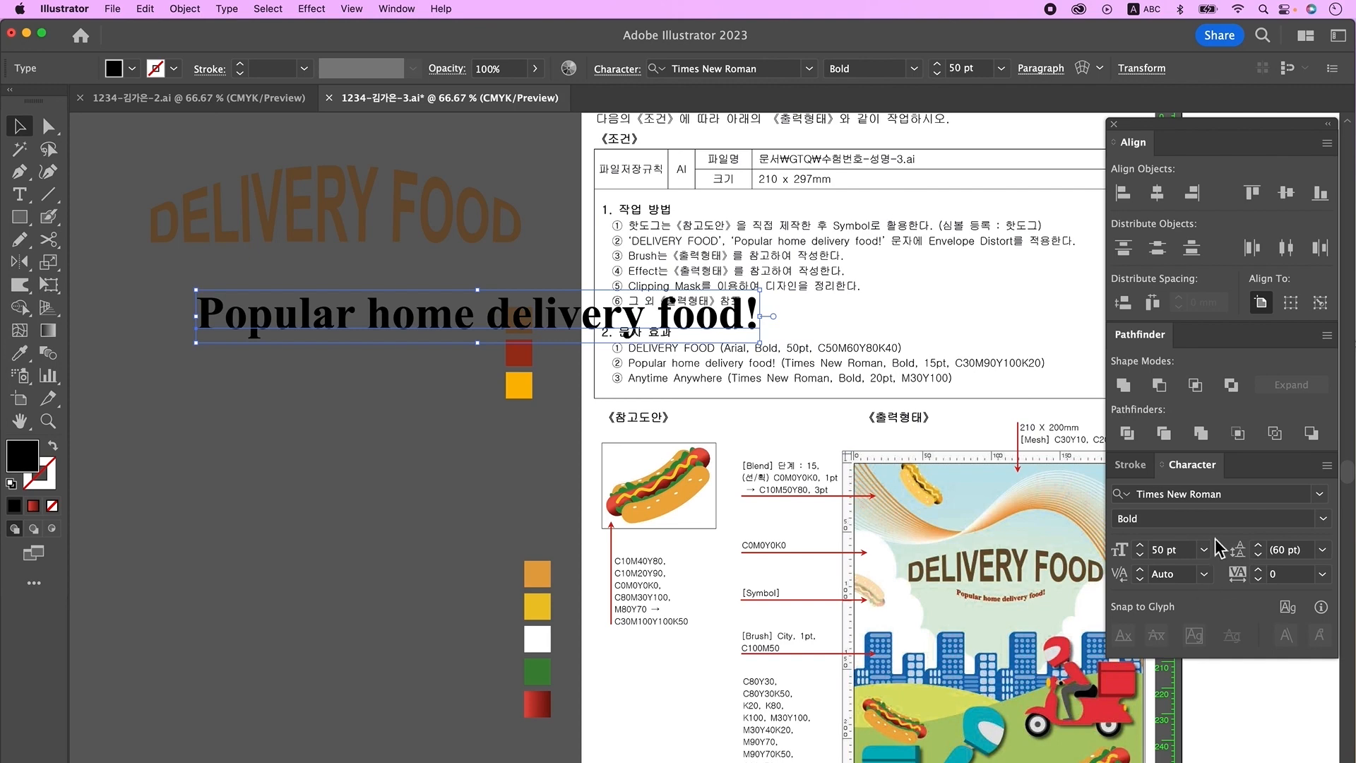
Set the "Popular home delivery food!" text to 15 pt and colour it from the dark red swatch.
{"action": "double_click", "coordinate": [1165, 549]}
{"action": "type", "text": "15"}
{"action": "key", "text": "Return"}
{"action": "left_click", "coordinate": [20, 352]}
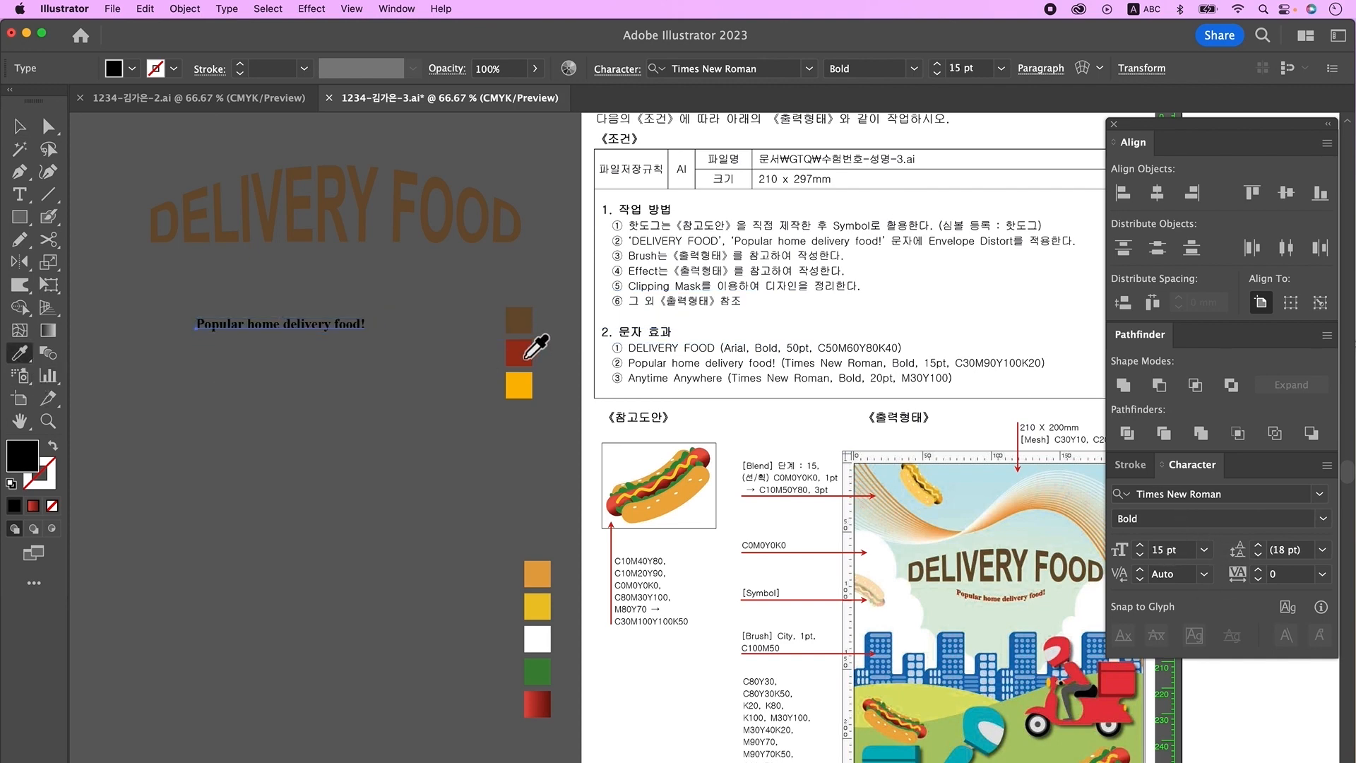
{"action": "left_click", "coordinate": [524, 357]}
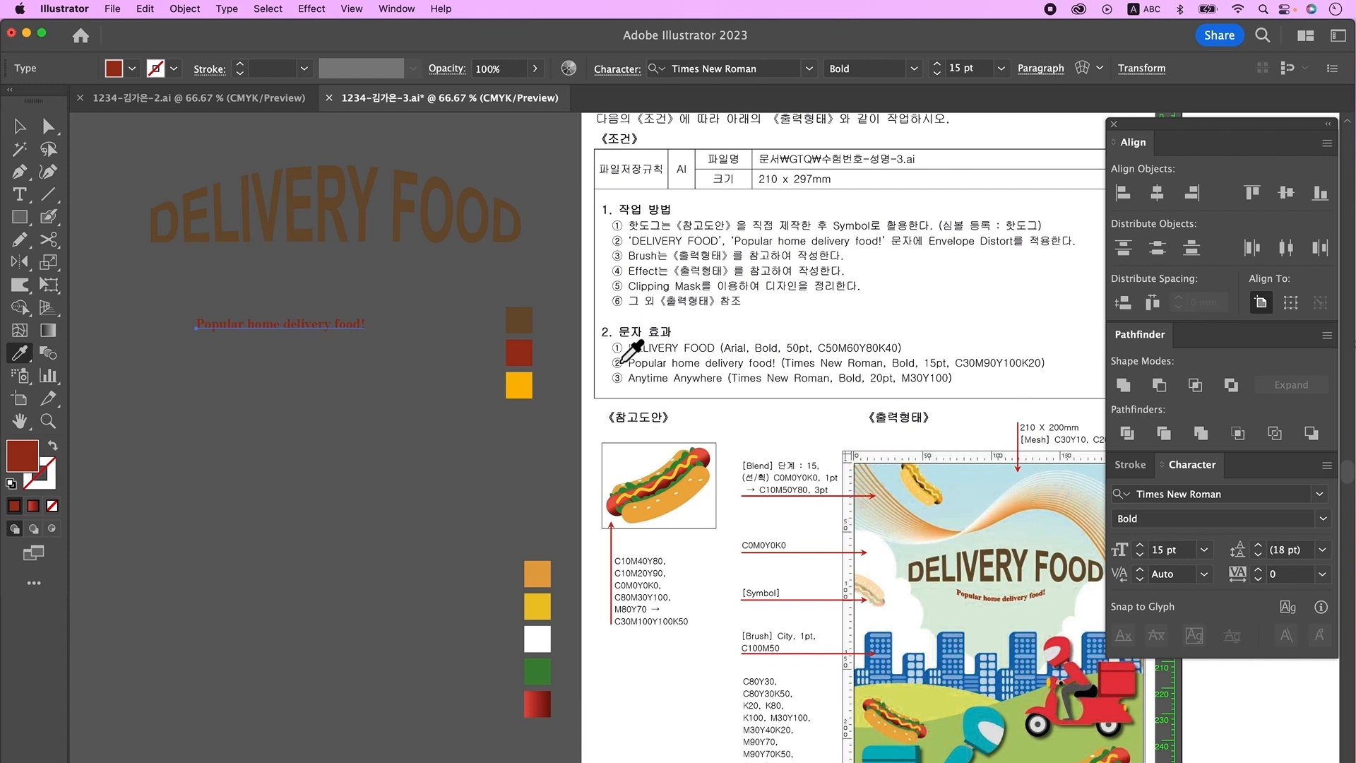
Warp the "Popular home delivery food!" text with a horizontal Arch envelope at a bend of -29%.
{"action": "key", "text": "super"}
{"action": "key", "text": "alt+shift+super+w"}
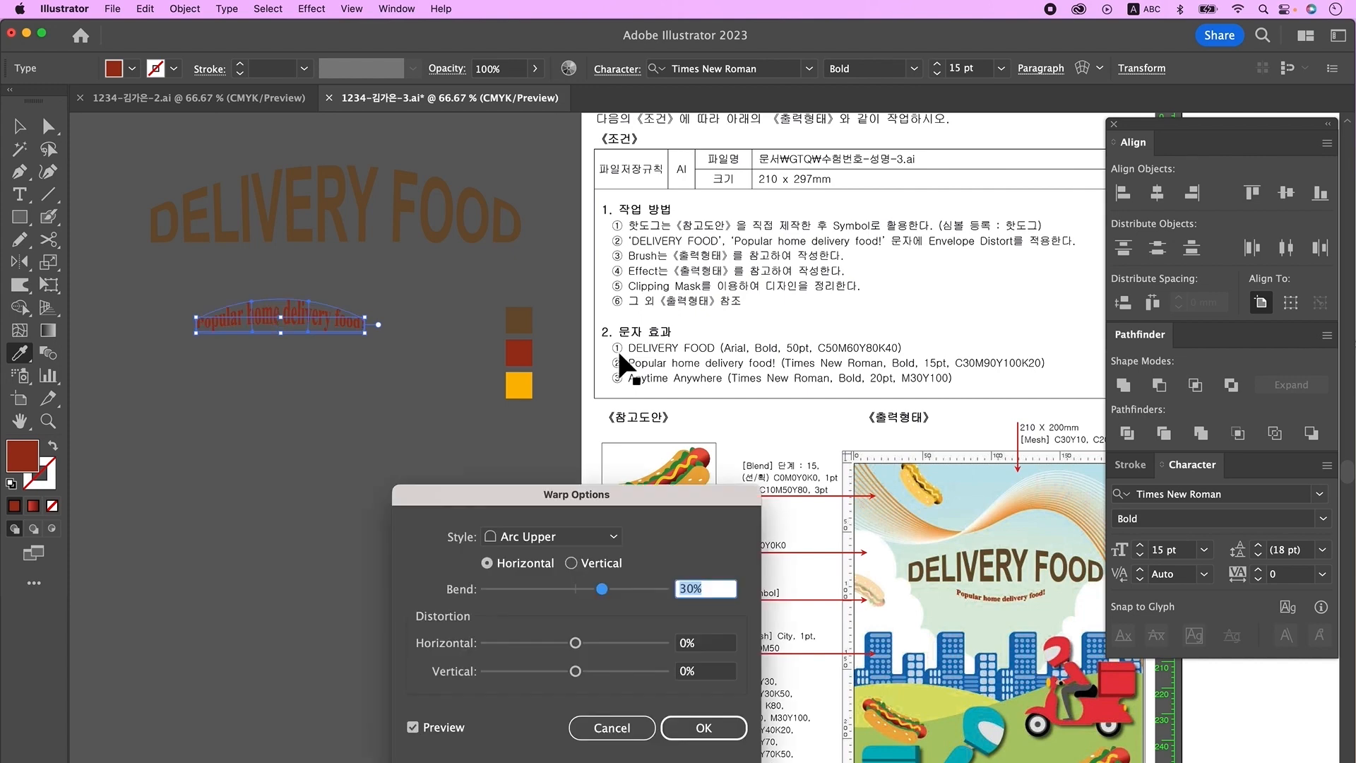
{"action": "left_click", "coordinate": [551, 536]}
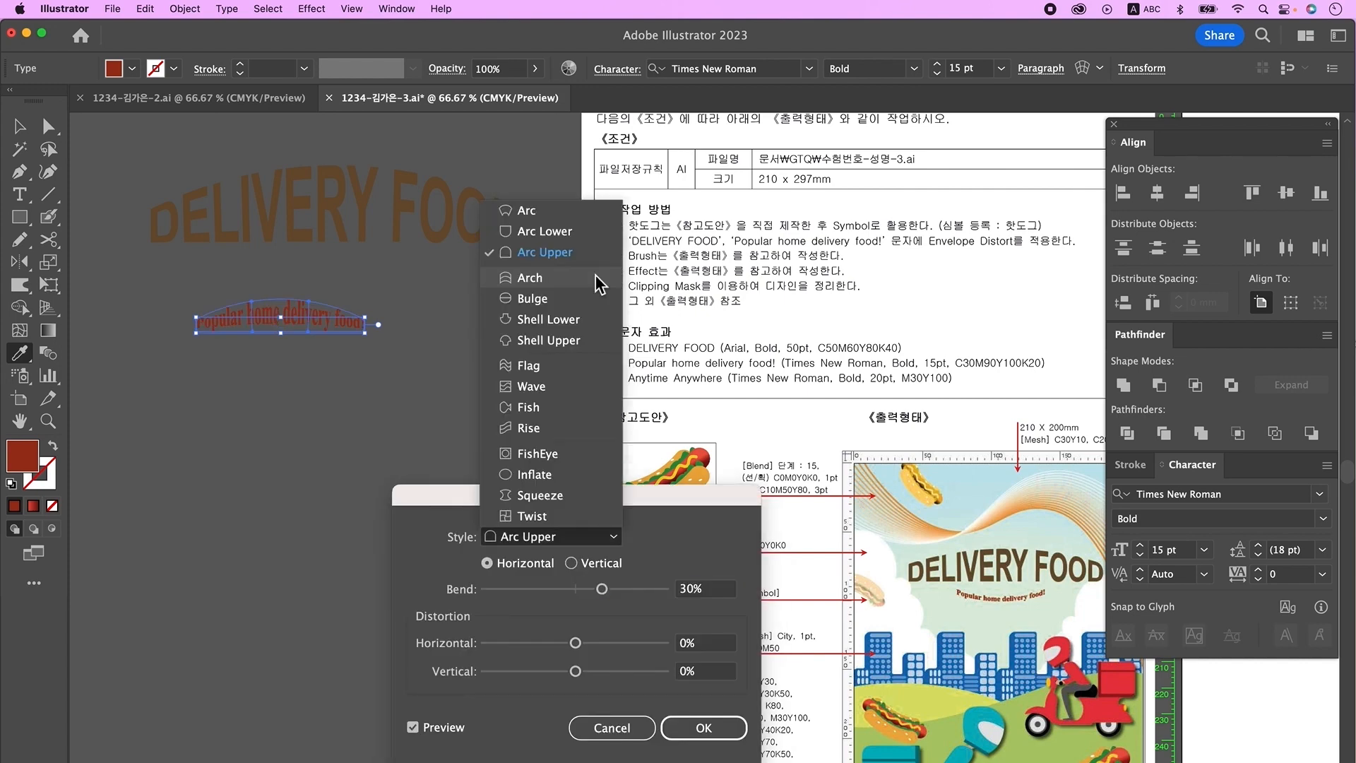
{"action": "left_click", "coordinate": [595, 278]}
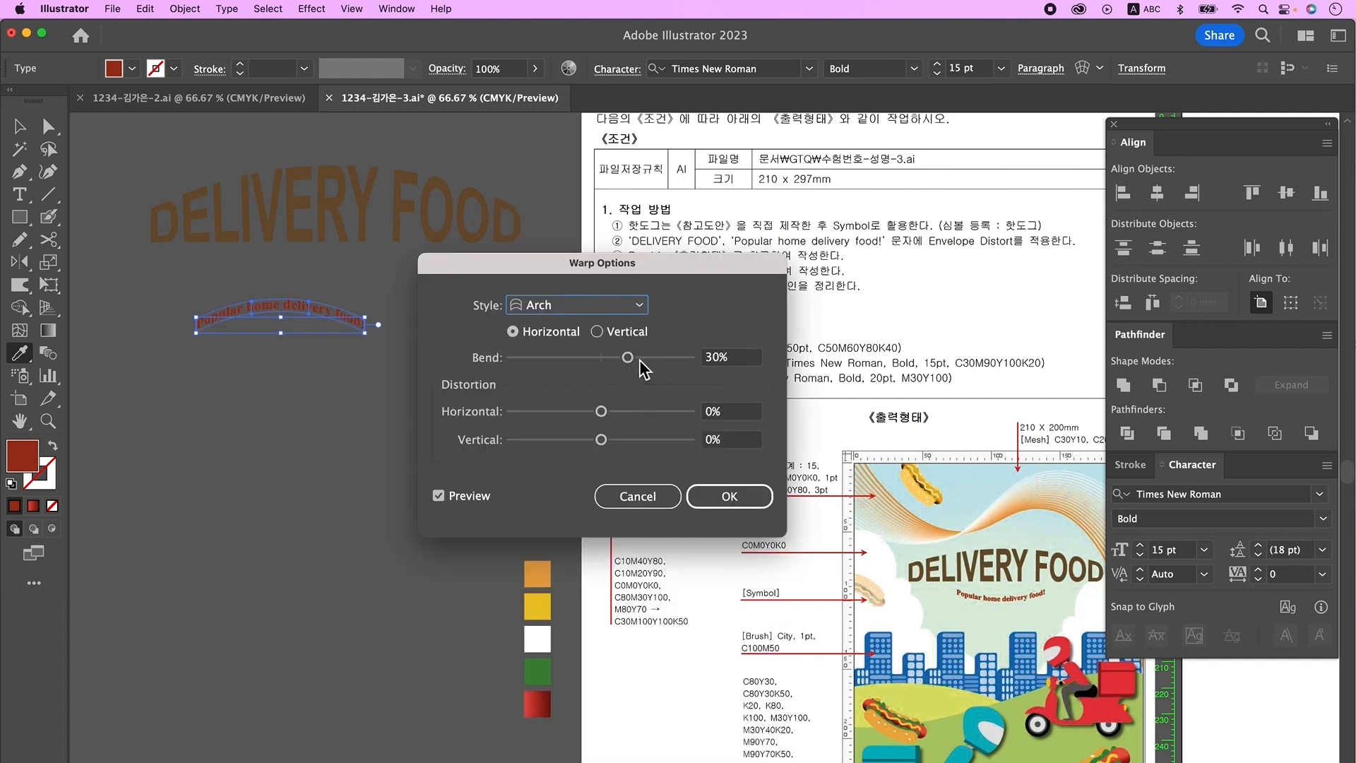
{"action": "left_click_drag", "start_coordinate": [628, 358], "coordinate": [577, 363]}
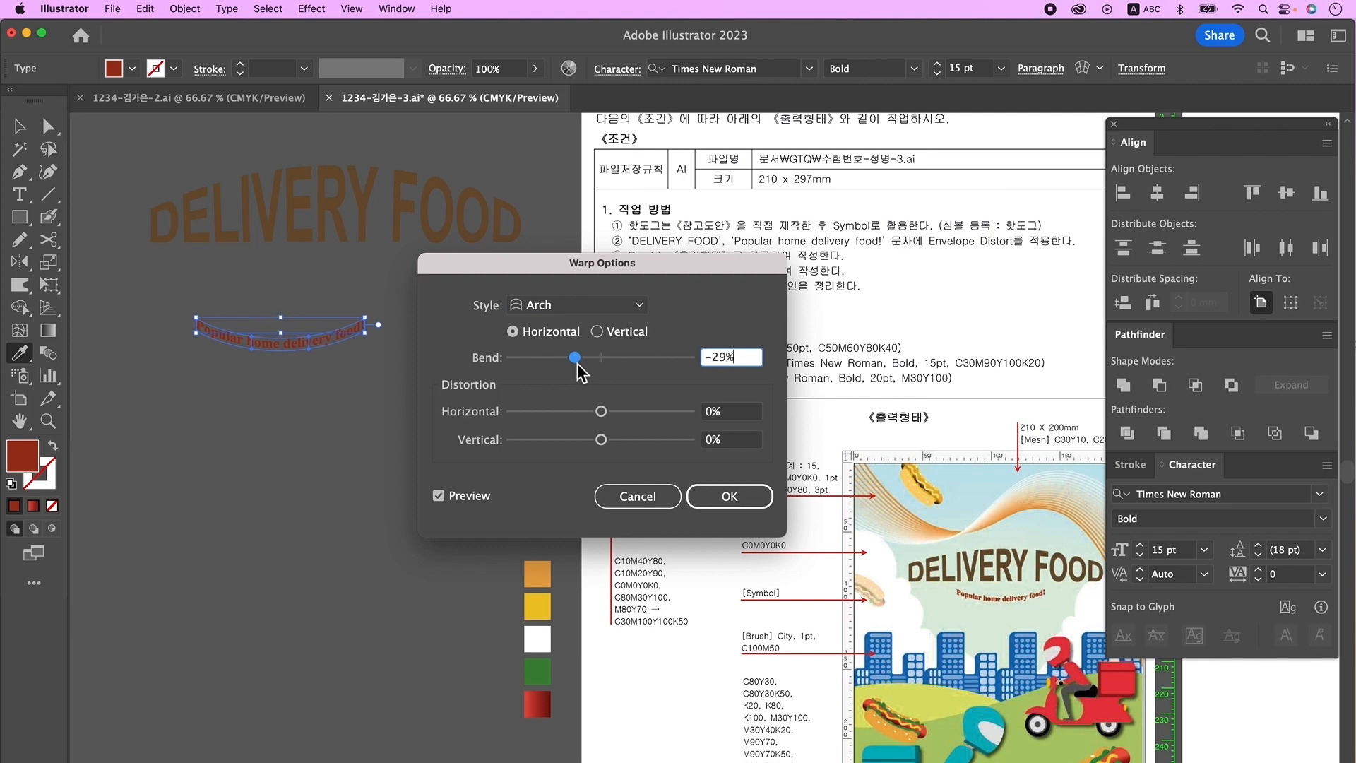
{"action": "left_click", "coordinate": [743, 497]}
{"action": "key", "text": "shift+super+a"}
Add the two-line text "Anytime Anywhere" in 20 pt Times New Roman Bold, coloured from the yellow-orange swatch.
{"action": "key", "text": "t"}
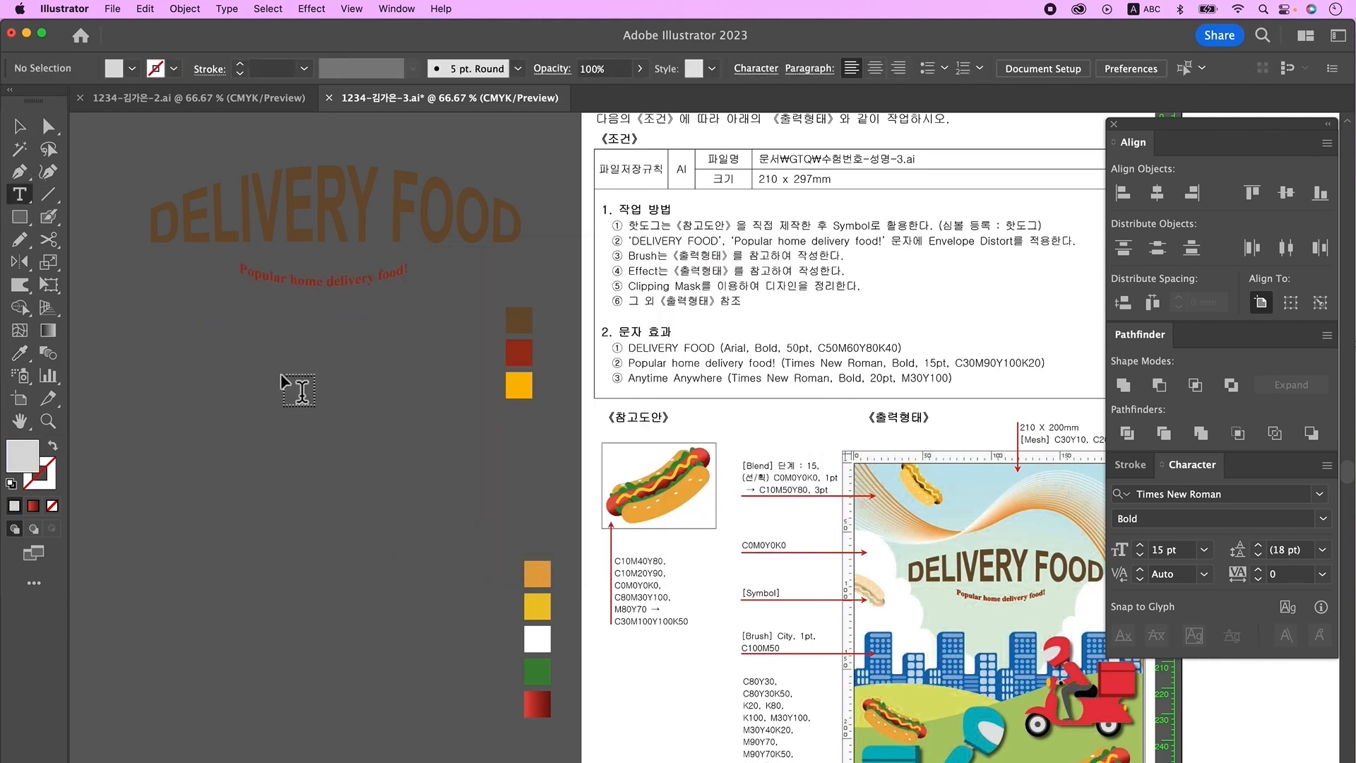
{"action": "left_click", "coordinate": [273, 360]}
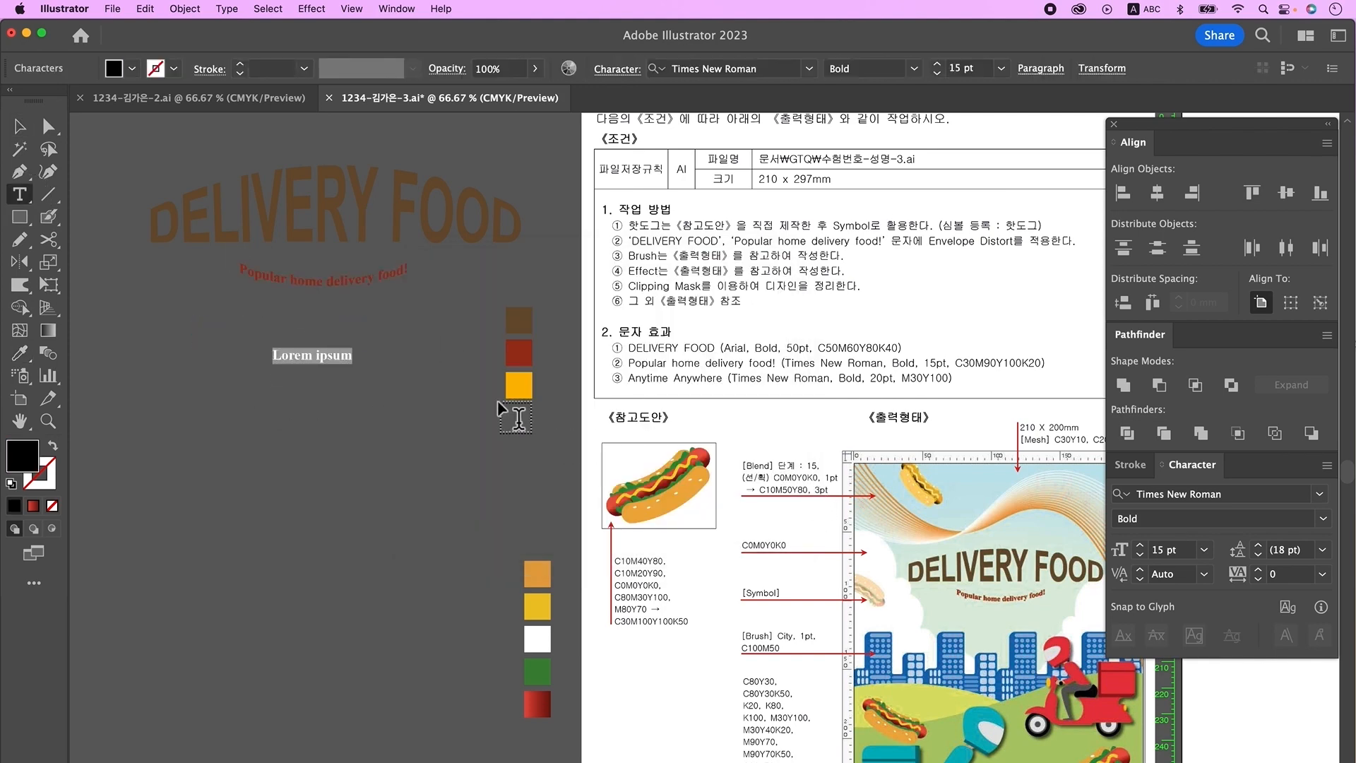
{"action": "type", "text": "Anytime"}
{"action": "key", "text": "Return"}
{"action": "type", "text": "Anywhere"}
{"action": "key", "text": "Escape"}
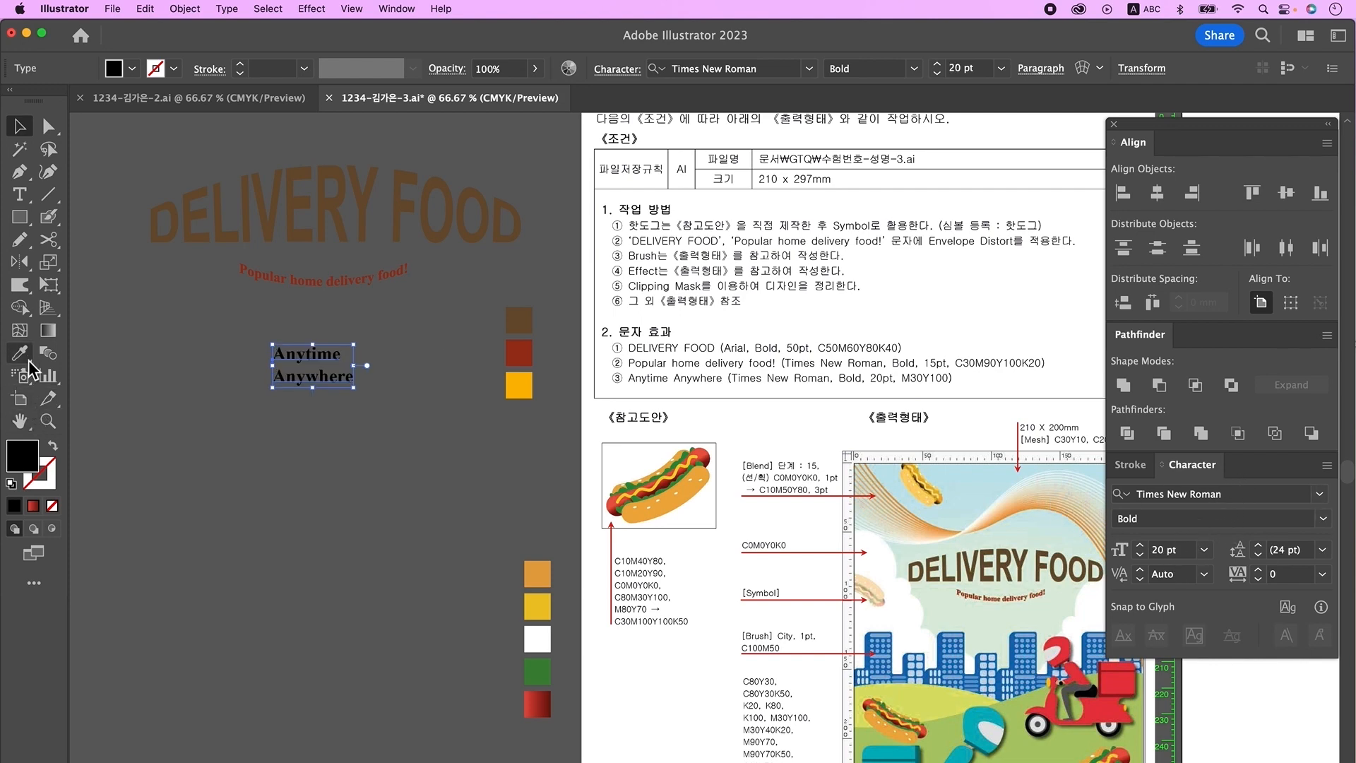
{"action": "left_click", "coordinate": [25, 356]}
{"action": "left_click", "coordinate": [537, 382]}
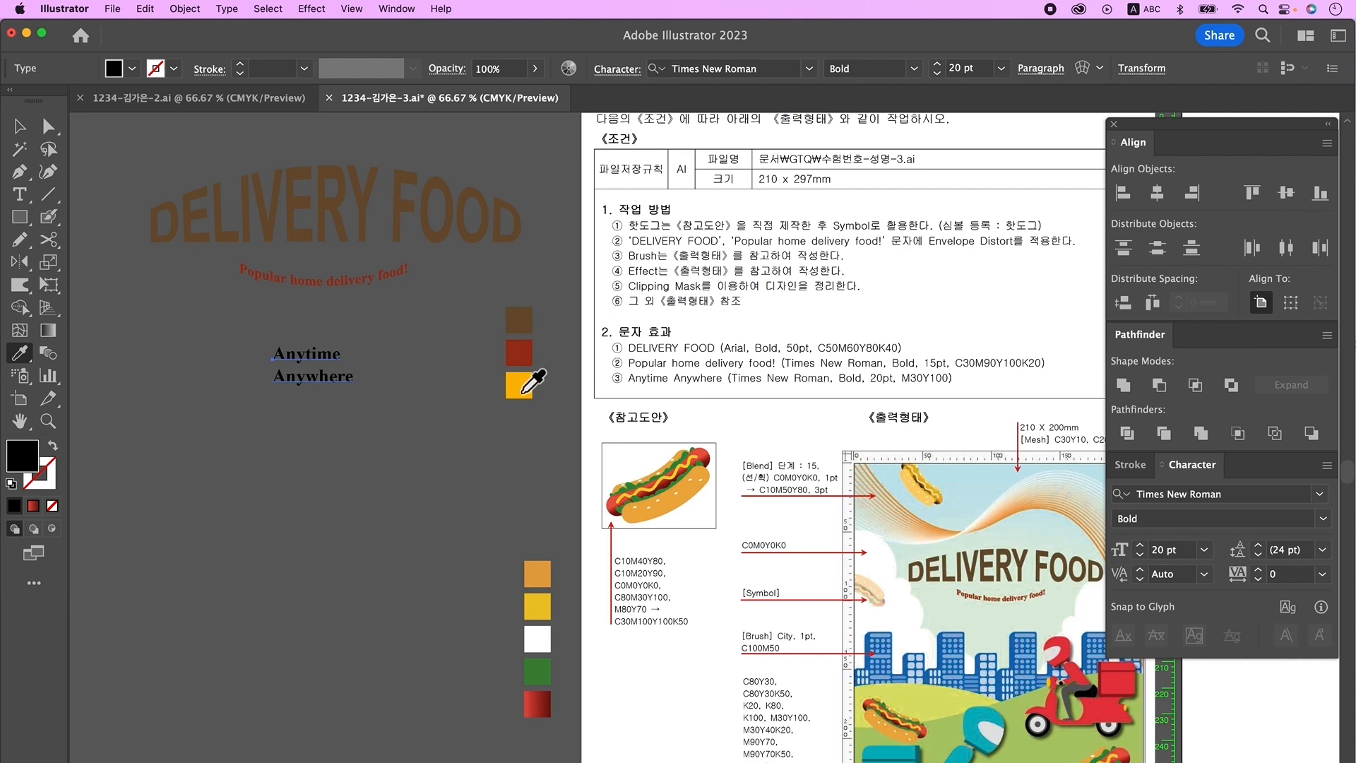
Draw a wide rounded rectangle with fully rounded ends, white fill and 1 pt black stroke, beside the hot dog reference.
{"action": "key", "text": "ctrl+minus"}
{"action": "key", "text": "v"}
{"action": "left_click_drag", "start_coordinate": [252, 523], "coordinate": [921, 176]}
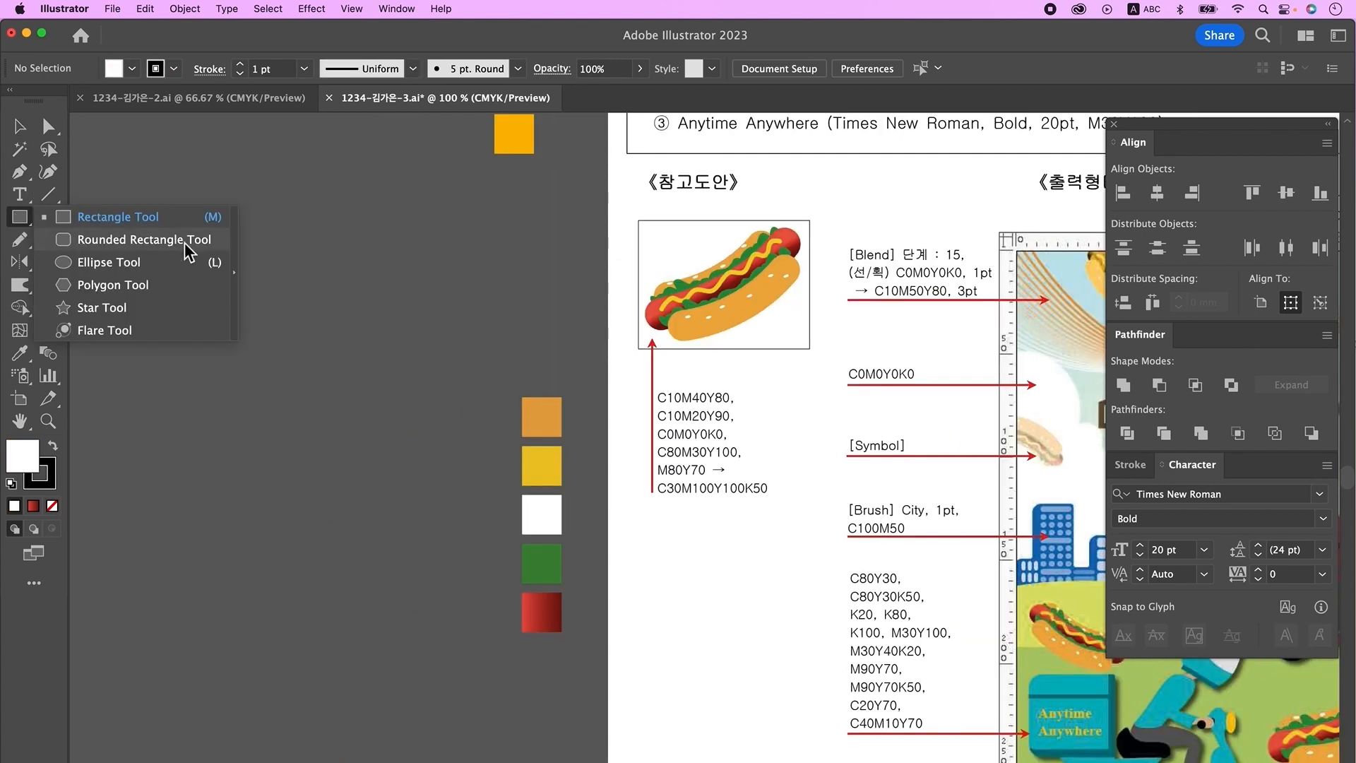
{"action": "left_click", "coordinate": [184, 243]}
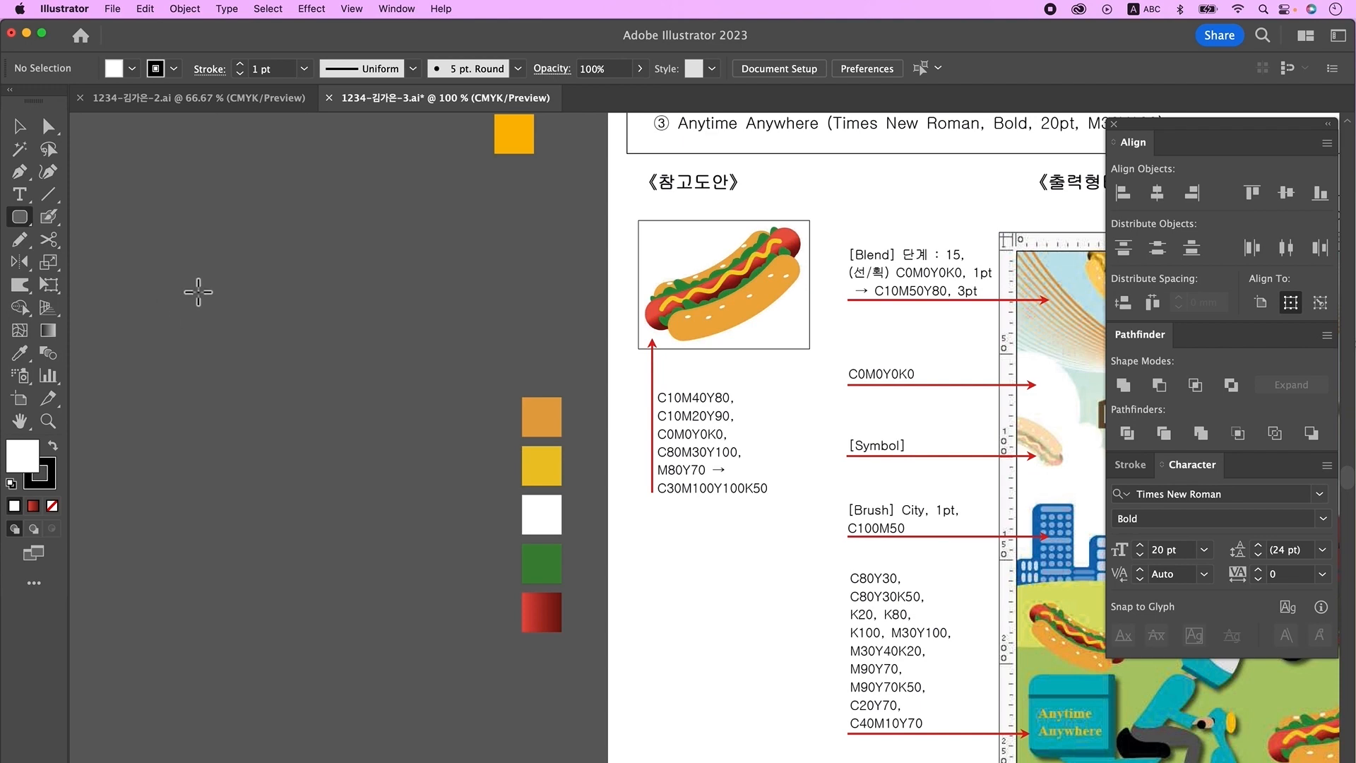
{"action": "left_click_drag", "start_coordinate": [194, 273], "coordinate": [423, 329]}
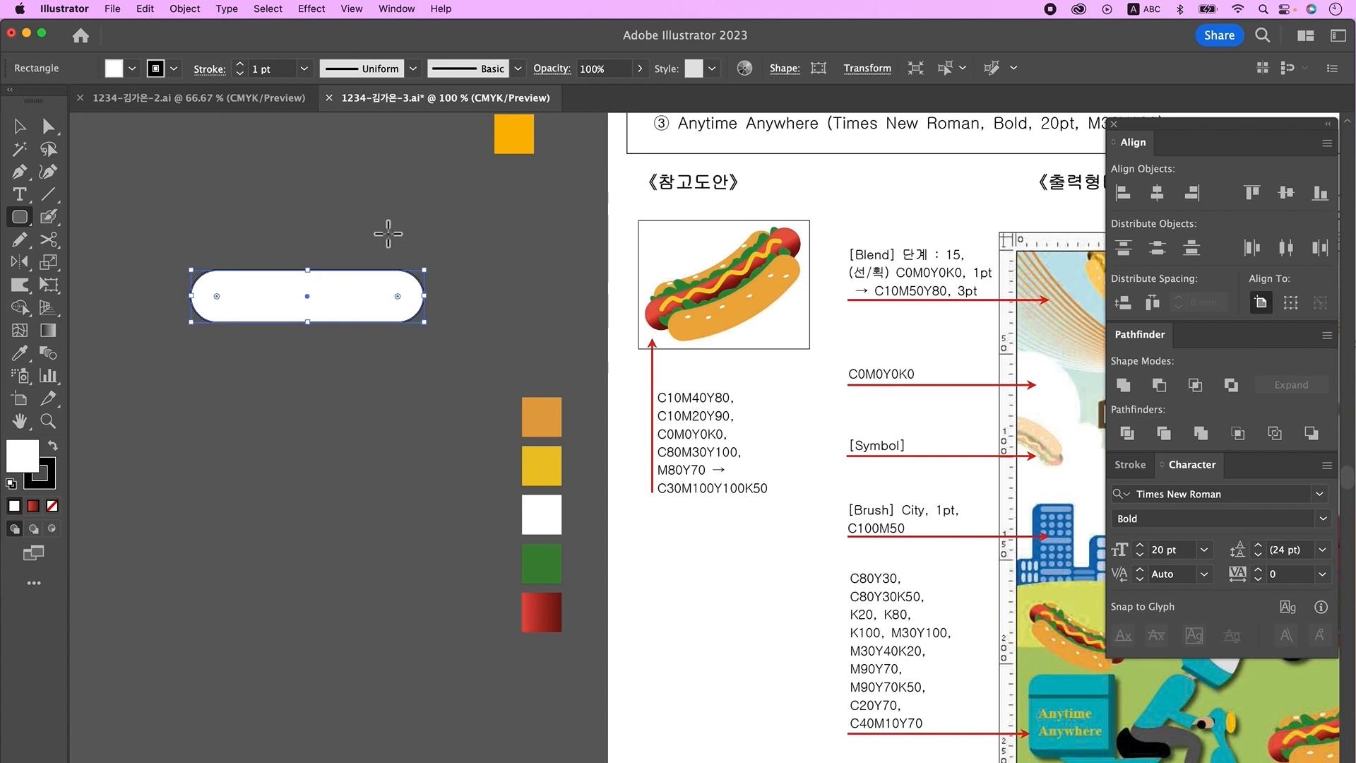
Warp the rounded rectangle with a horizontal Arc envelope at a bend of -20%.
{"action": "left_click", "coordinate": [185, 9]}
{"action": "mouse_move", "coordinate": [270, 508]}
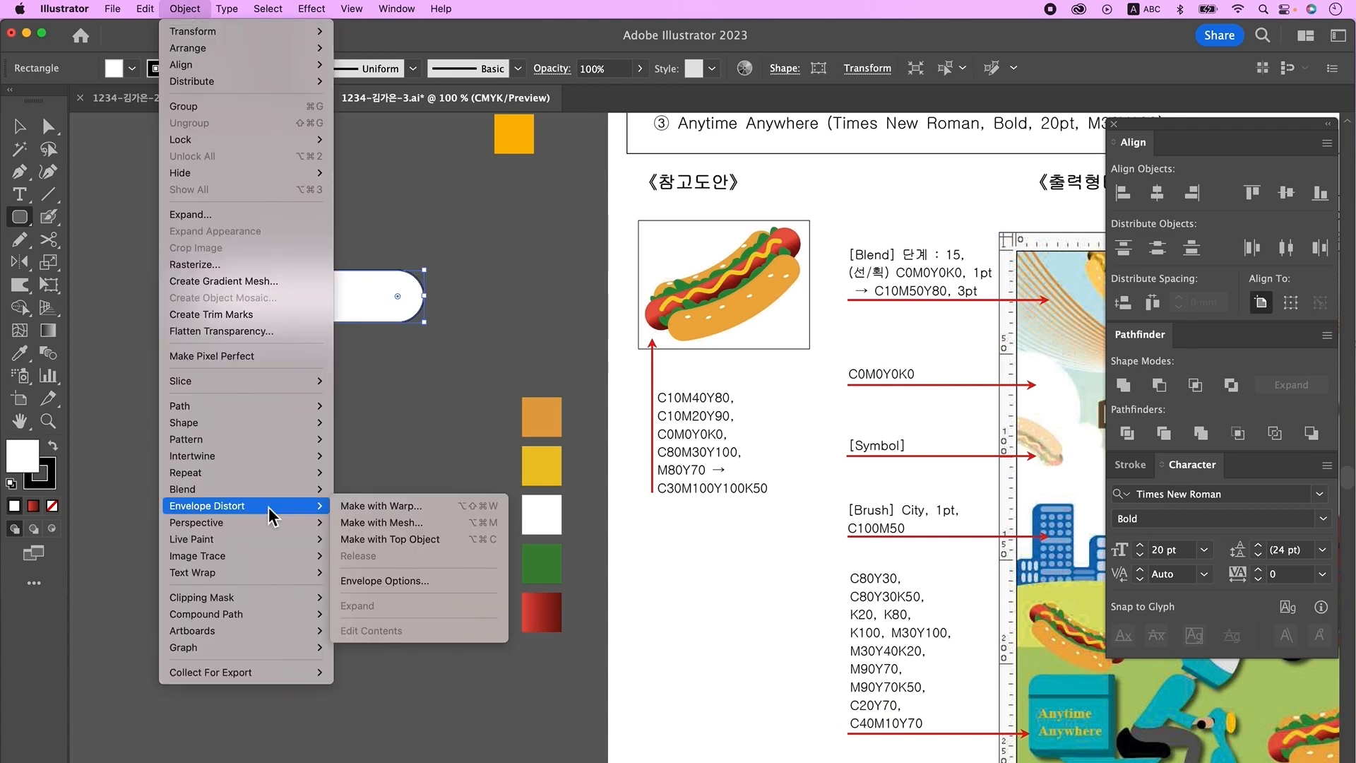
{"action": "left_click", "coordinate": [401, 507]}
{"action": "left_click", "coordinate": [592, 305]}
{"action": "left_click", "coordinate": [593, 319]}
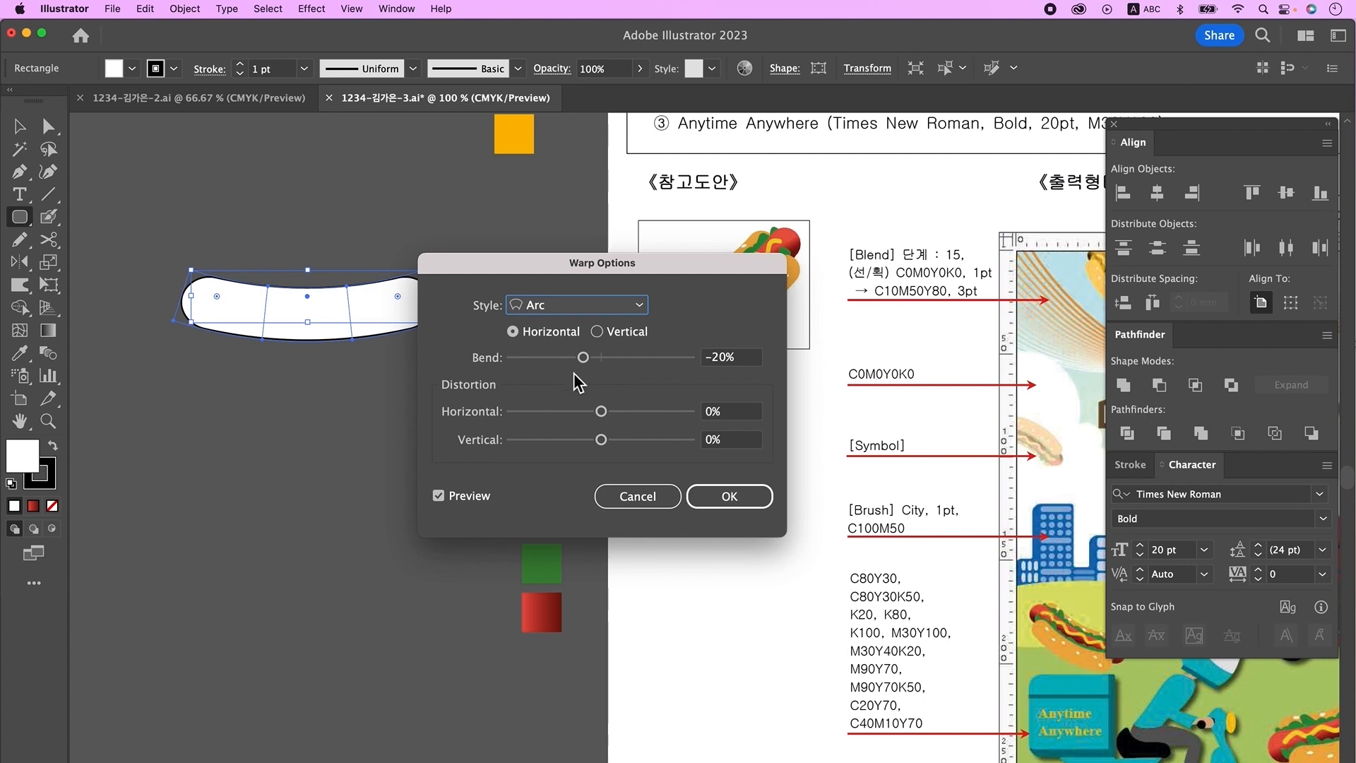
{"action": "left_click", "coordinate": [750, 498]}
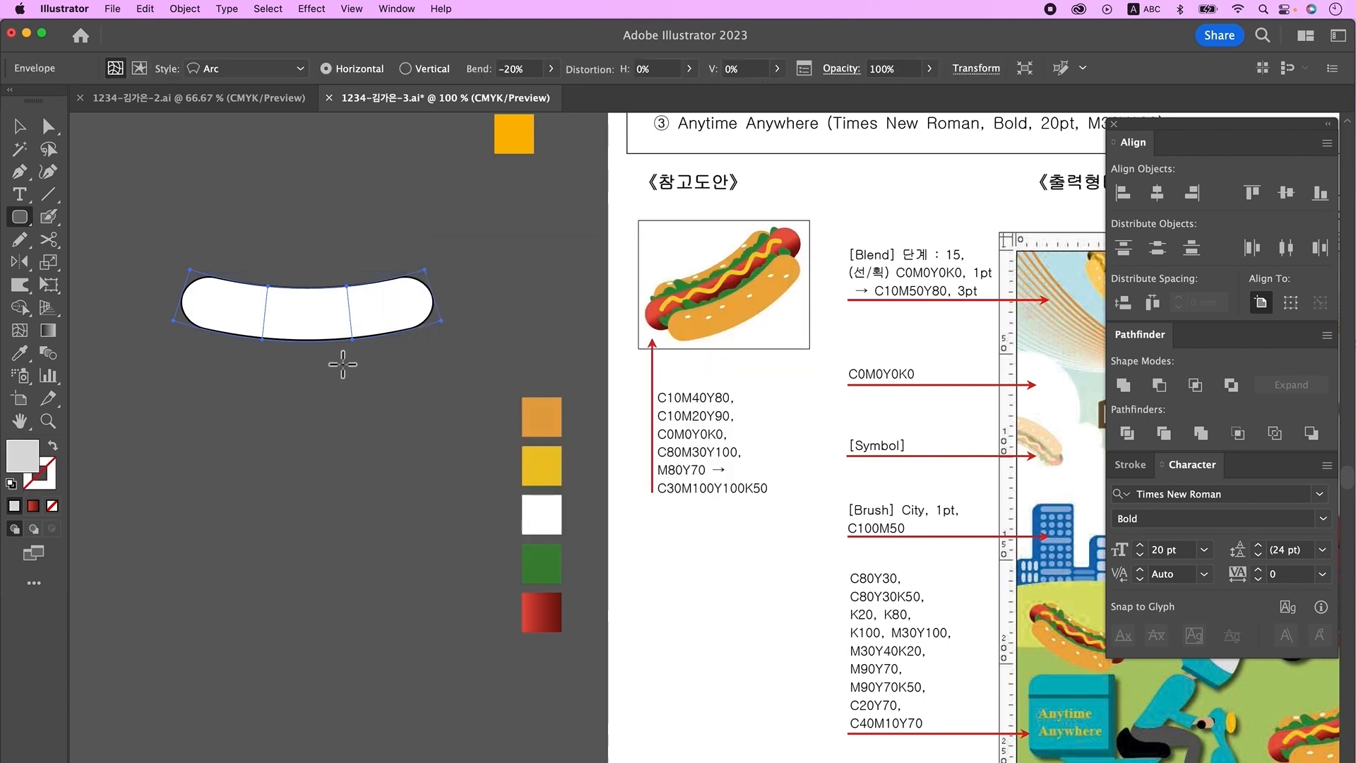
Expand the object and fill of the warped shape.
{"action": "left_click", "coordinate": [190, 9]}
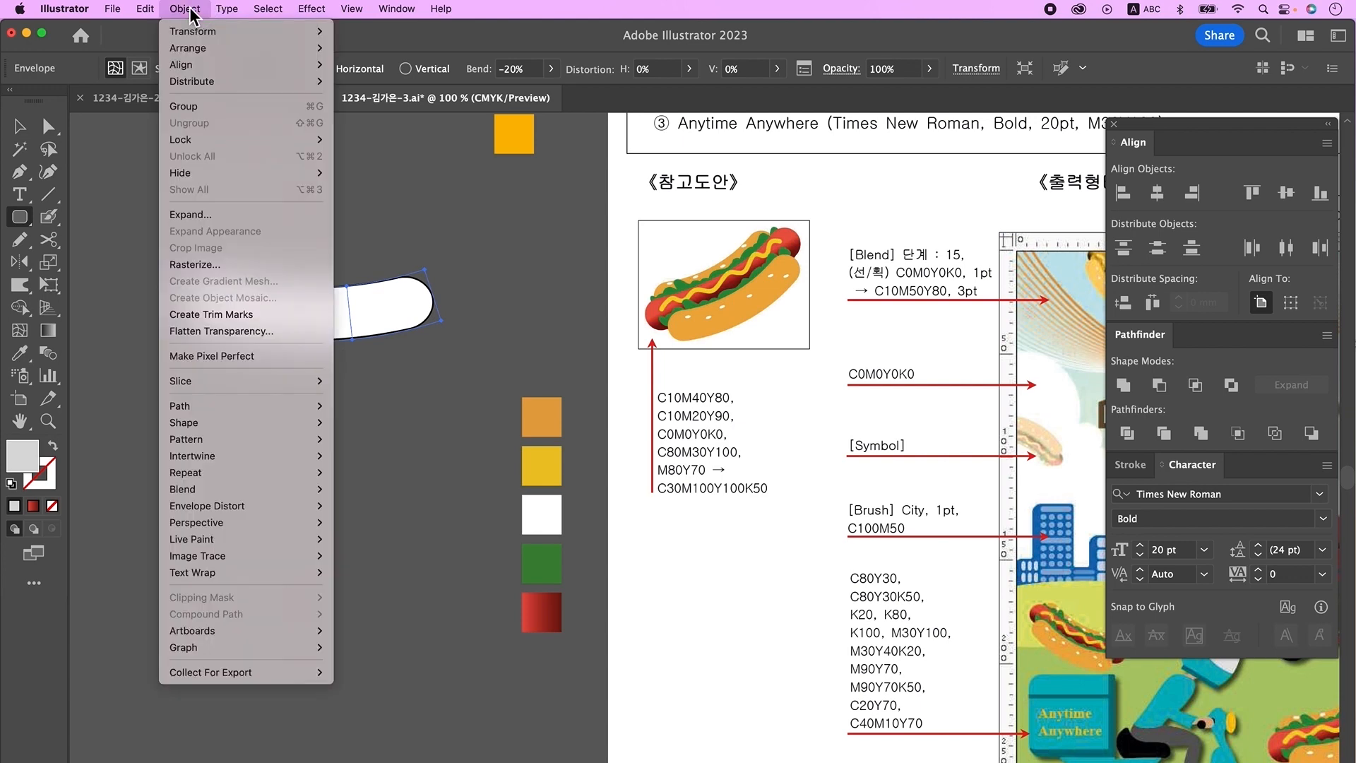
{"action": "left_click", "coordinate": [209, 215]}
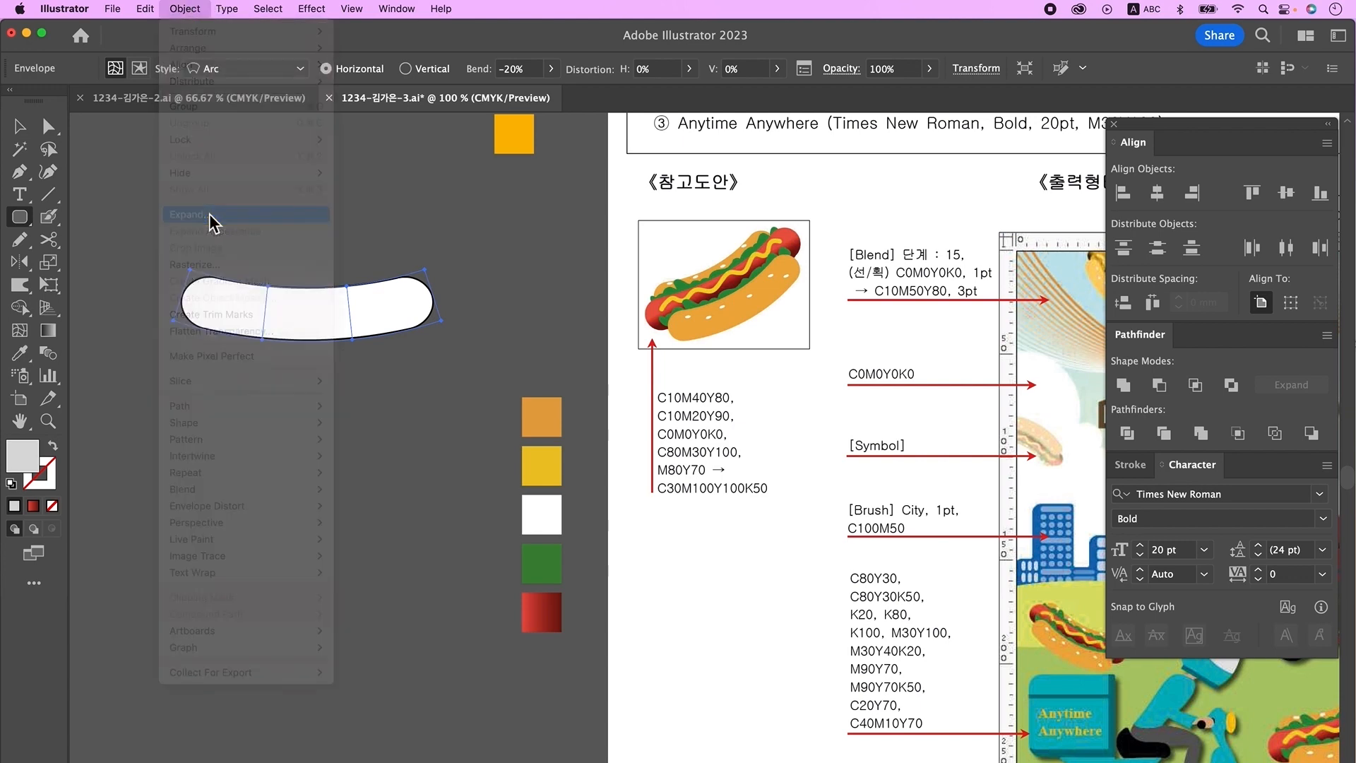
{"action": "left_click", "coordinate": [856, 616]}
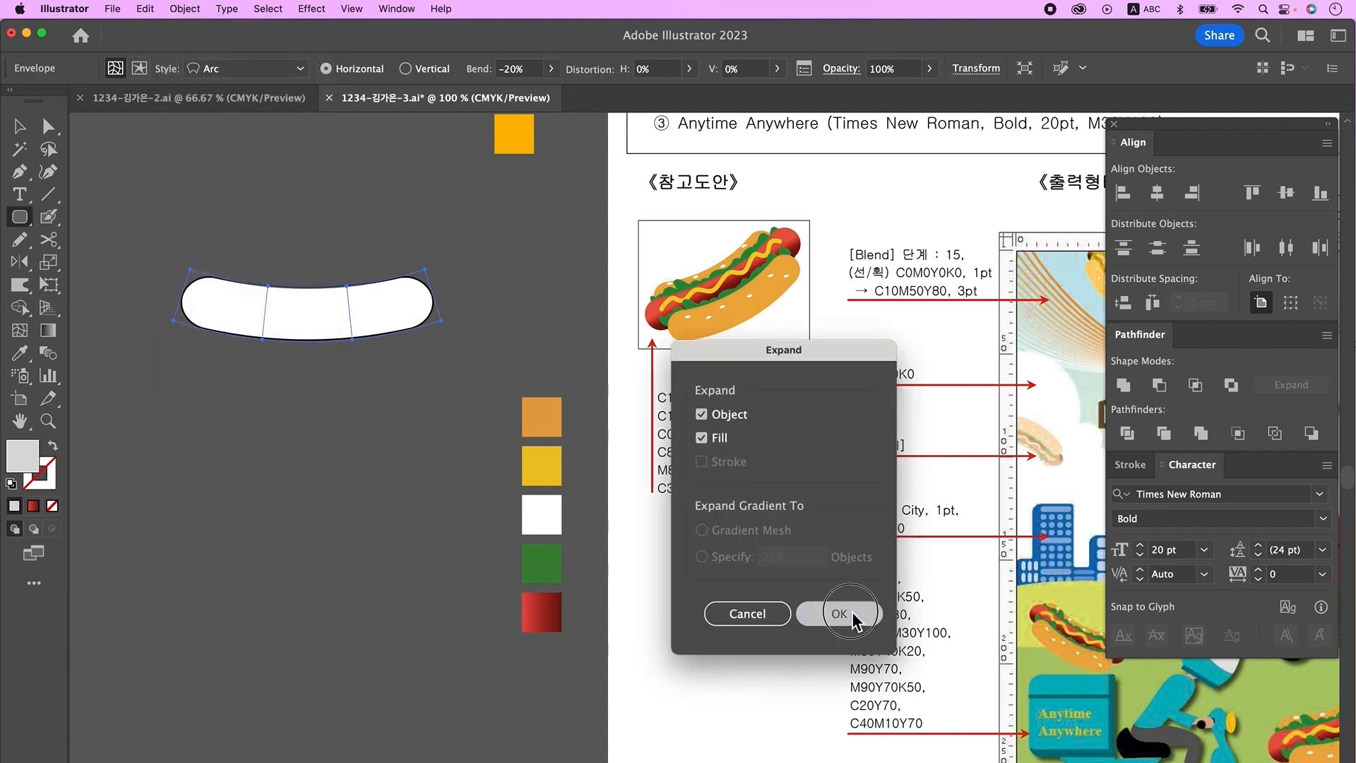
Duplicate the curved bun shape slightly below the original and widen the copy on both sides for the sausage.
{"action": "key", "text": "v"}
{"action": "left_click_drag", "start_coordinate": [364, 316], "coordinate": [376, 266]}
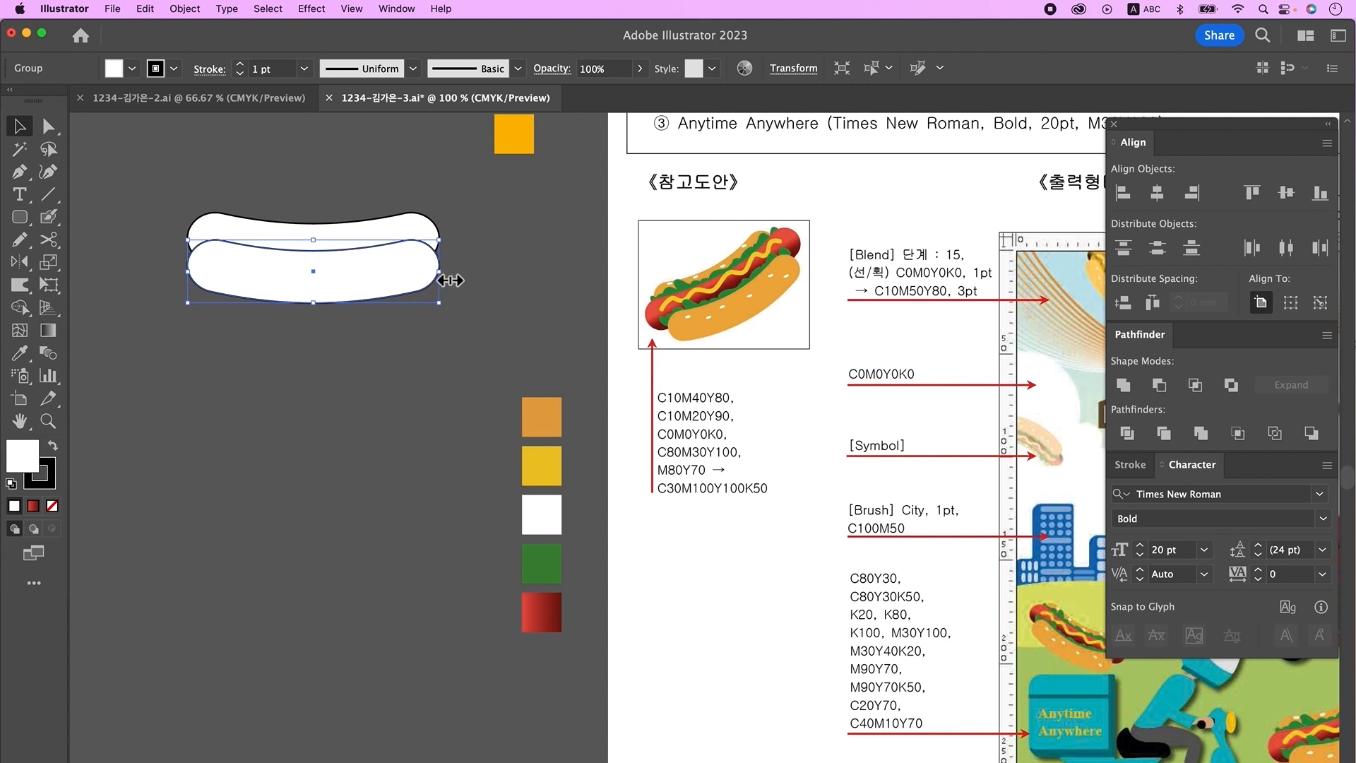
{"action": "left_click_drag", "start_coordinate": [447, 280], "coordinate": [474, 279]}
Duplicate the upper bun shape below the sausage and bring the copy to the front.
{"action": "left_click", "coordinate": [377, 212]}
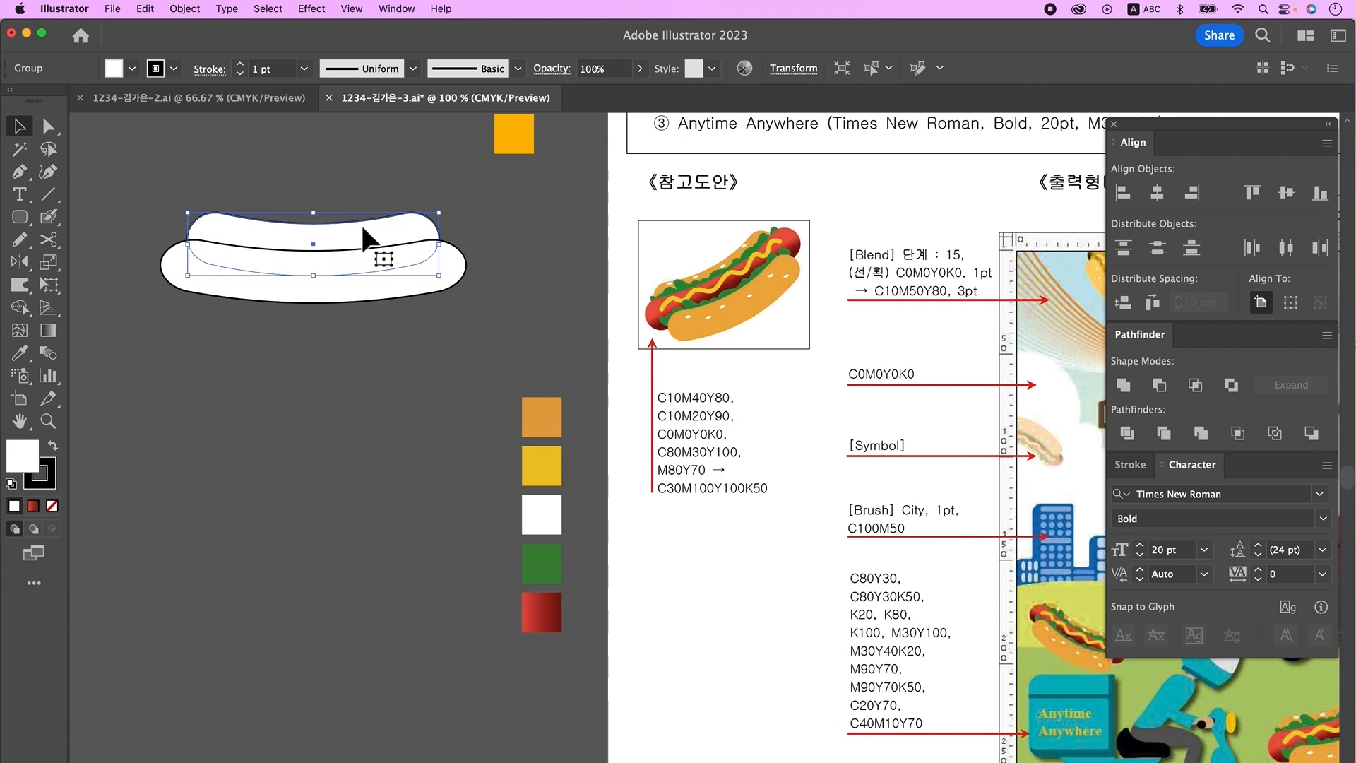
{"action": "left_click_drag", "start_coordinate": [379, 233], "coordinate": [383, 308]}
{"action": "right_click", "coordinate": [361, 323]}
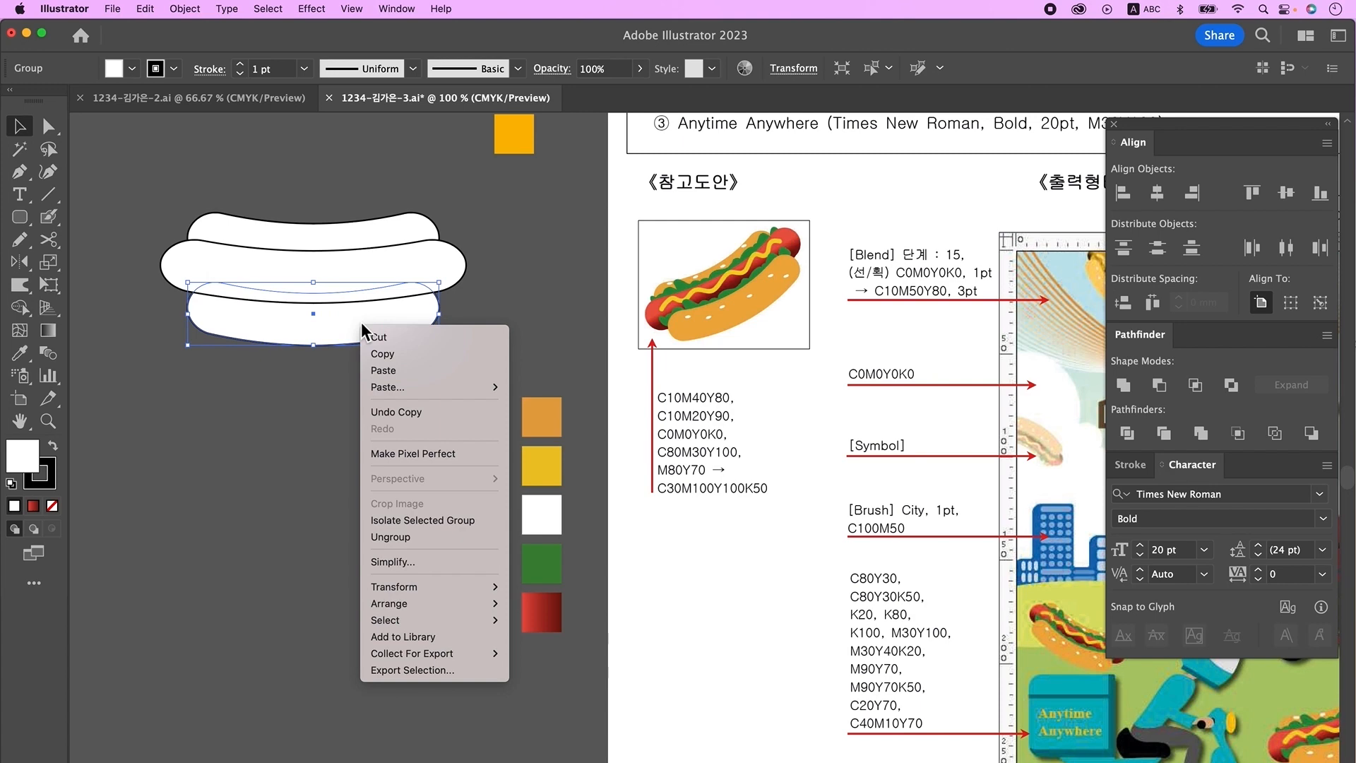
{"action": "mouse_move", "coordinate": [461, 614]}
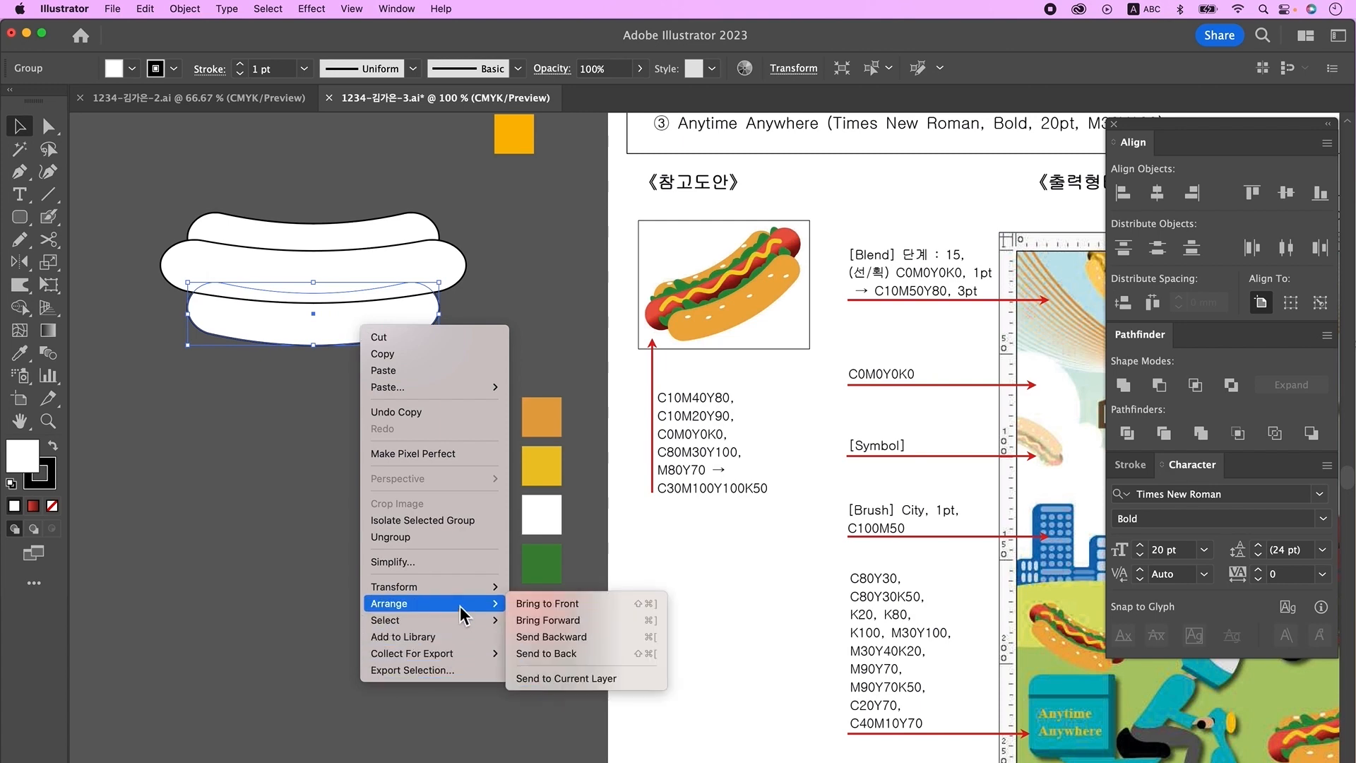
{"action": "left_click", "coordinate": [597, 606]}
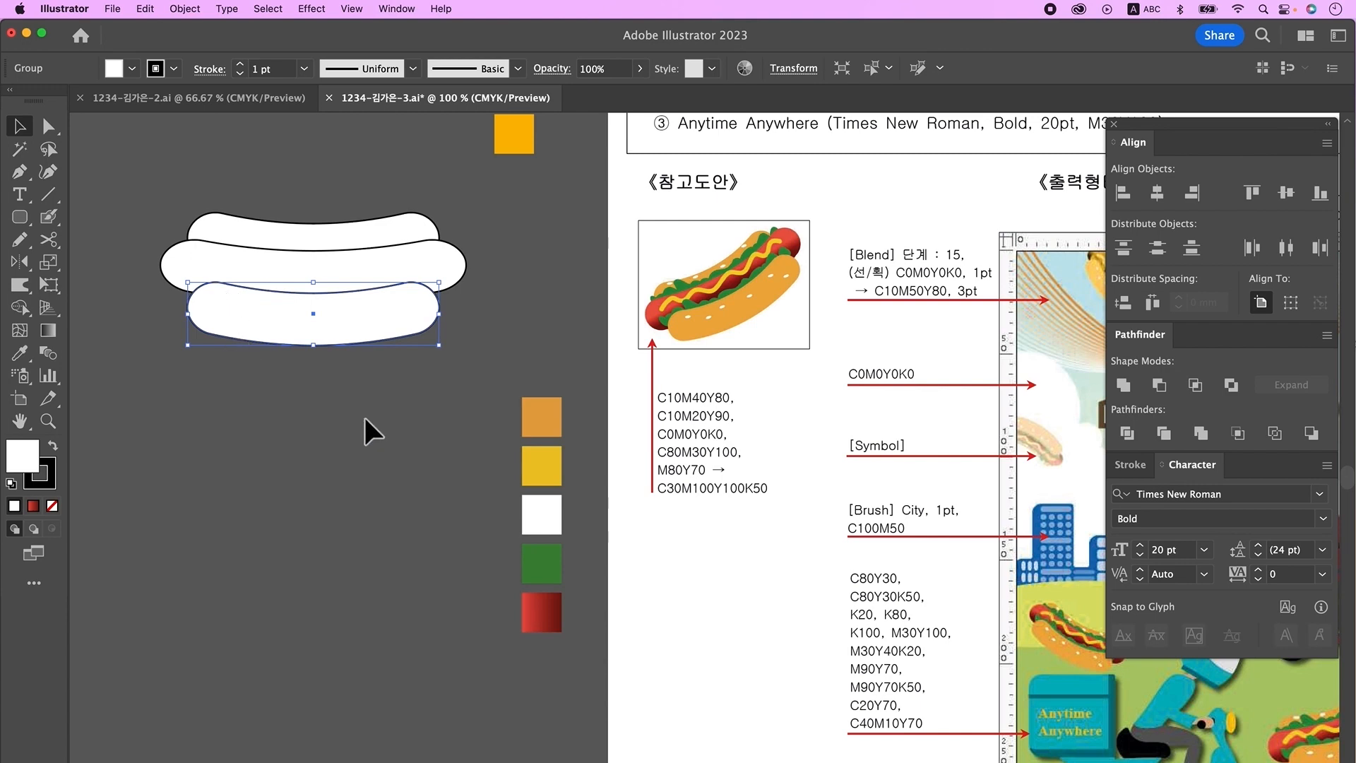
{"action": "left_click", "coordinate": [371, 425]}
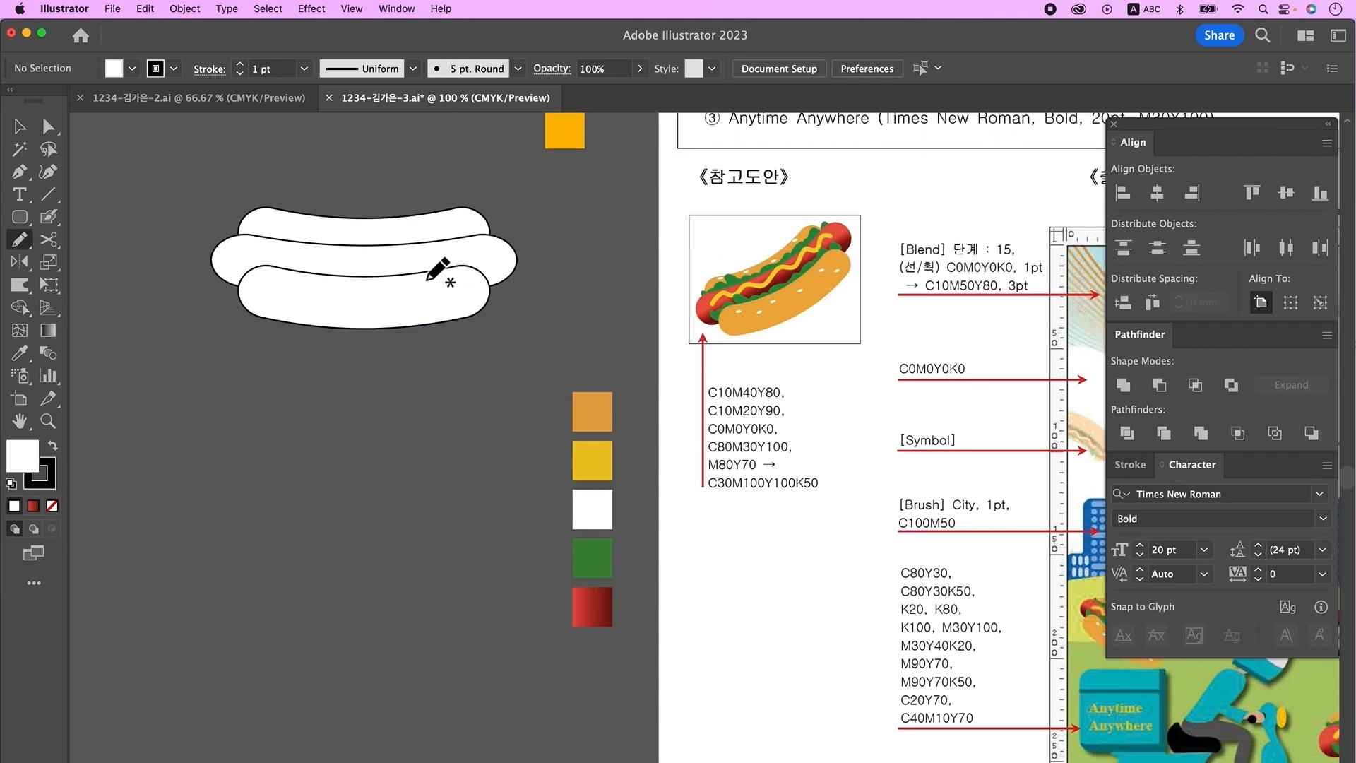
Configure the Pencil tool with fidelity at Smooth.
{"action": "double_click", "coordinate": [21, 241]}
{"action": "left_click_drag", "start_coordinate": [931, 218], "coordinate": [754, 182]}
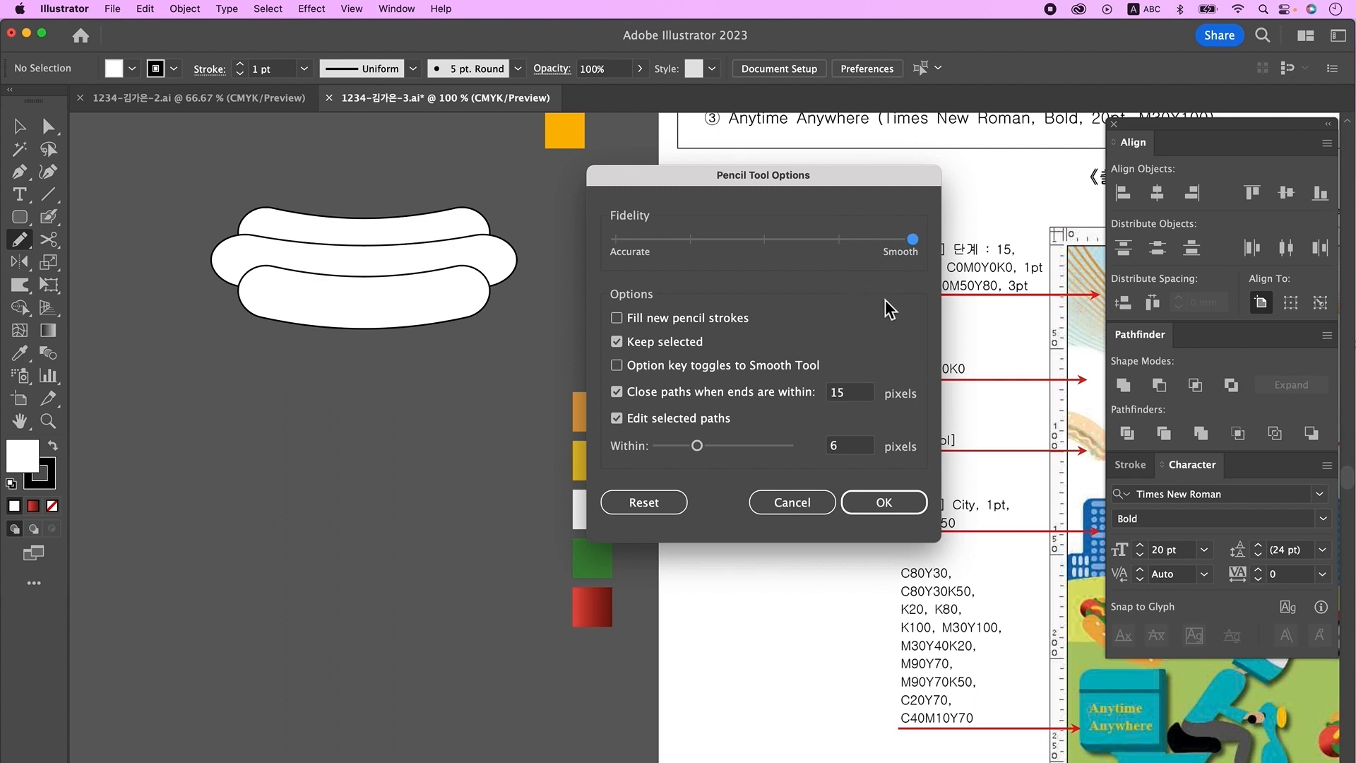
{"action": "left_click", "coordinate": [886, 509]}
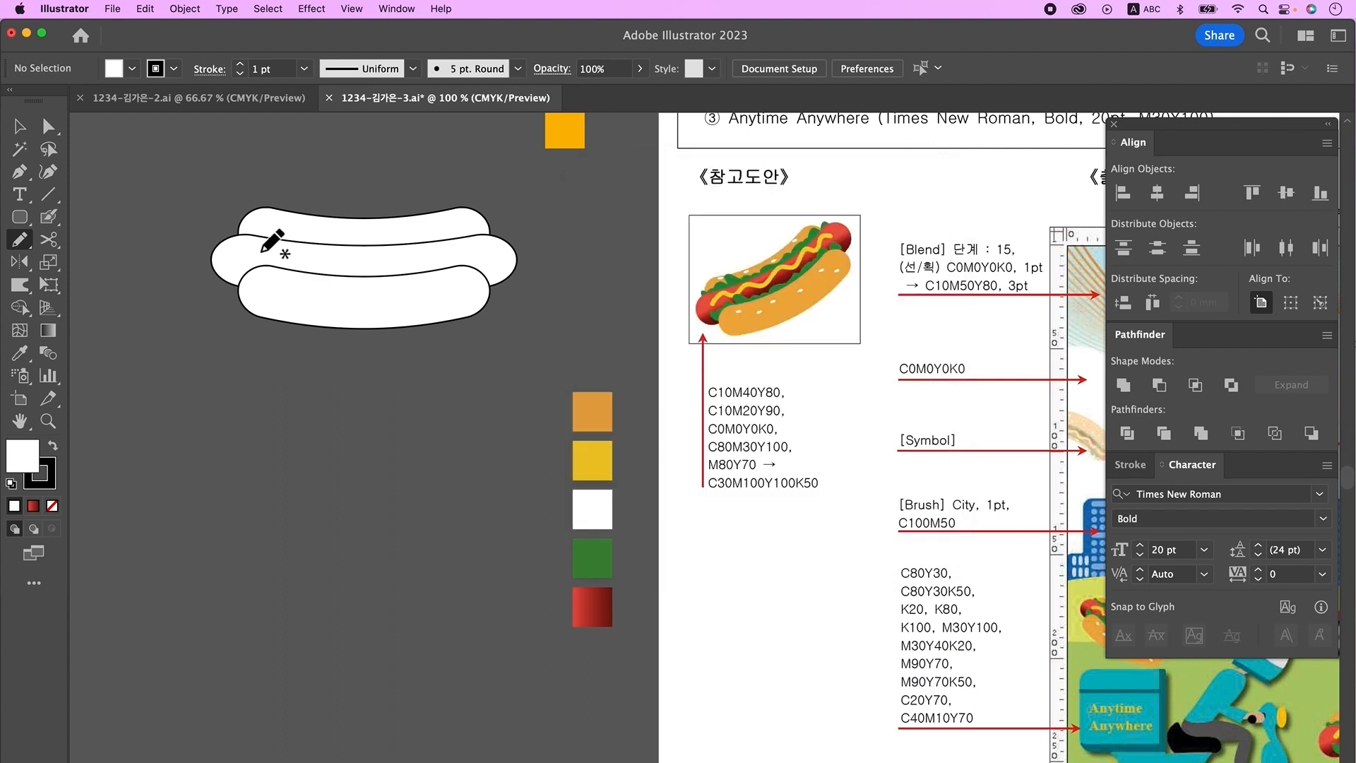
Draw a closed wavy lettuce outline across the top of the sausage with the Pencil tool and refine its upper edge.
{"action": "mouse_move", "coordinate": [251, 236]}
{"action": "left_mouse_down"}
{"action": "mouse_move", "coordinate": [421, 242]}
{"action": "mouse_move", "coordinate": [467, 270]}
{"action": "left_mouse_up"}
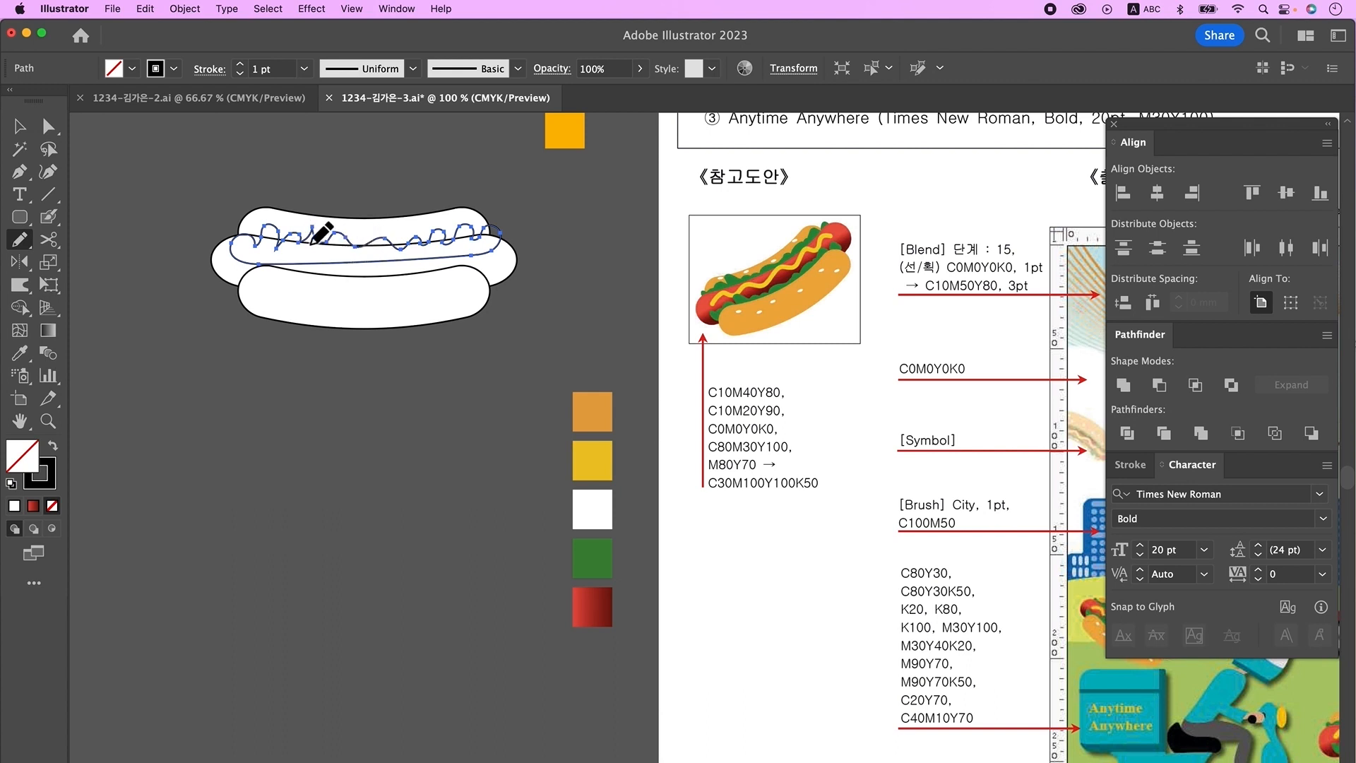
{"action": "mouse_move", "coordinate": [317, 244]}
{"action": "left_mouse_down"}
{"action": "mouse_move", "coordinate": [454, 242]}
{"action": "mouse_move", "coordinate": [364, 246]}
{"action": "mouse_move", "coordinate": [397, 257]}
{"action": "mouse_move", "coordinate": [286, 246]}
{"action": "mouse_move", "coordinate": [469, 237]}
{"action": "mouse_move", "coordinate": [236, 228]}
{"action": "left_mouse_up"}
{"action": "key", "text": "v"}
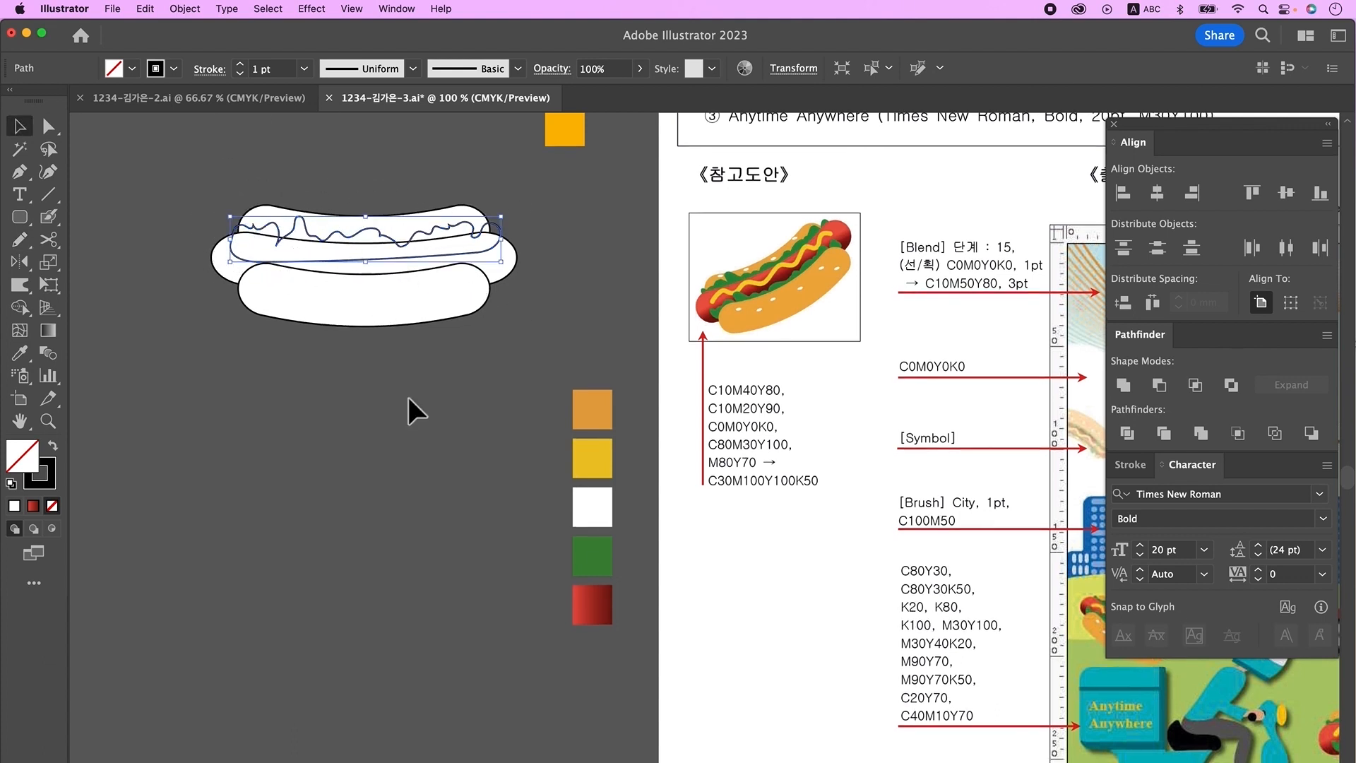
{"action": "left_click", "coordinate": [434, 413]}
Colour the buns orange, the sausage with a vertical red gradient and the lettuce green, using the swatches.
{"action": "left_click", "coordinate": [484, 221]}
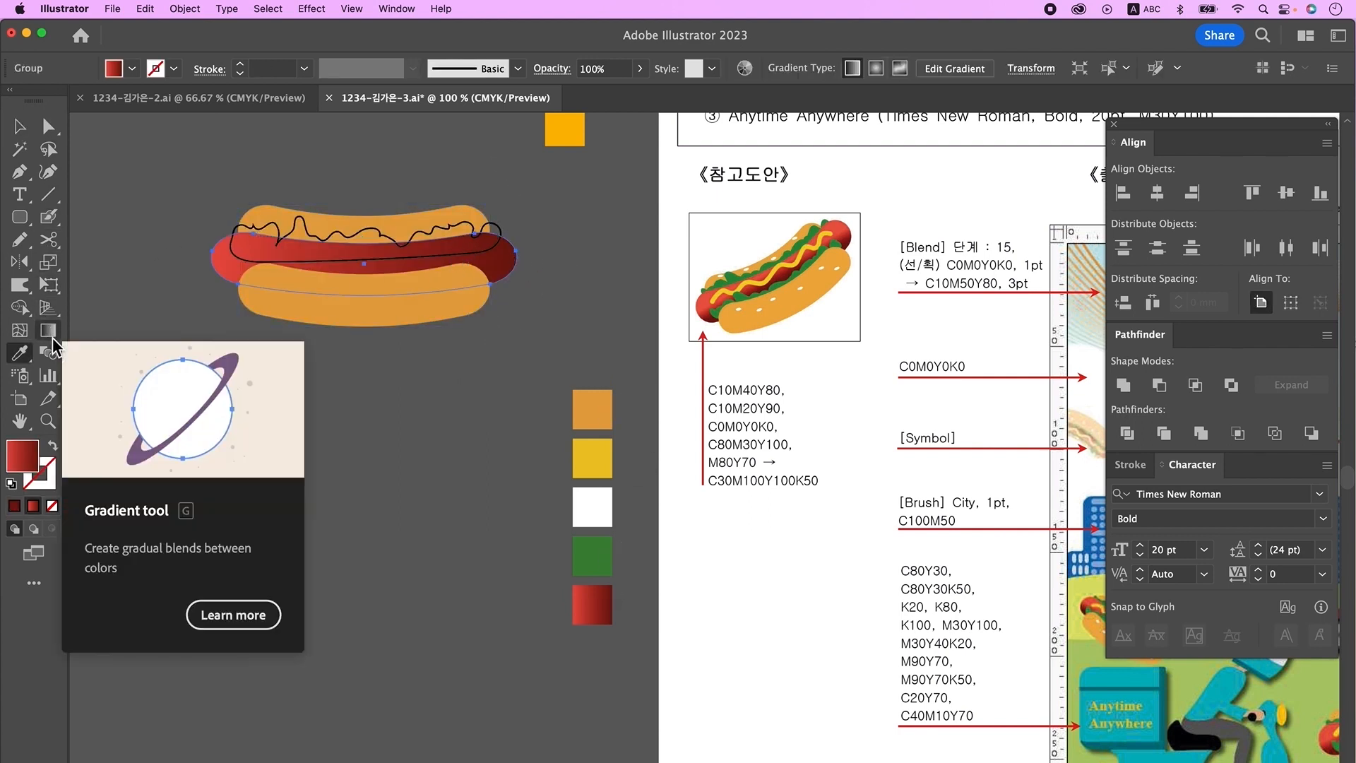
{"action": "left_click", "coordinate": [52, 338]}
{"action": "left_click_drag", "start_coordinate": [371, 223], "coordinate": [377, 277]}
{"action": "key", "text": "v"}
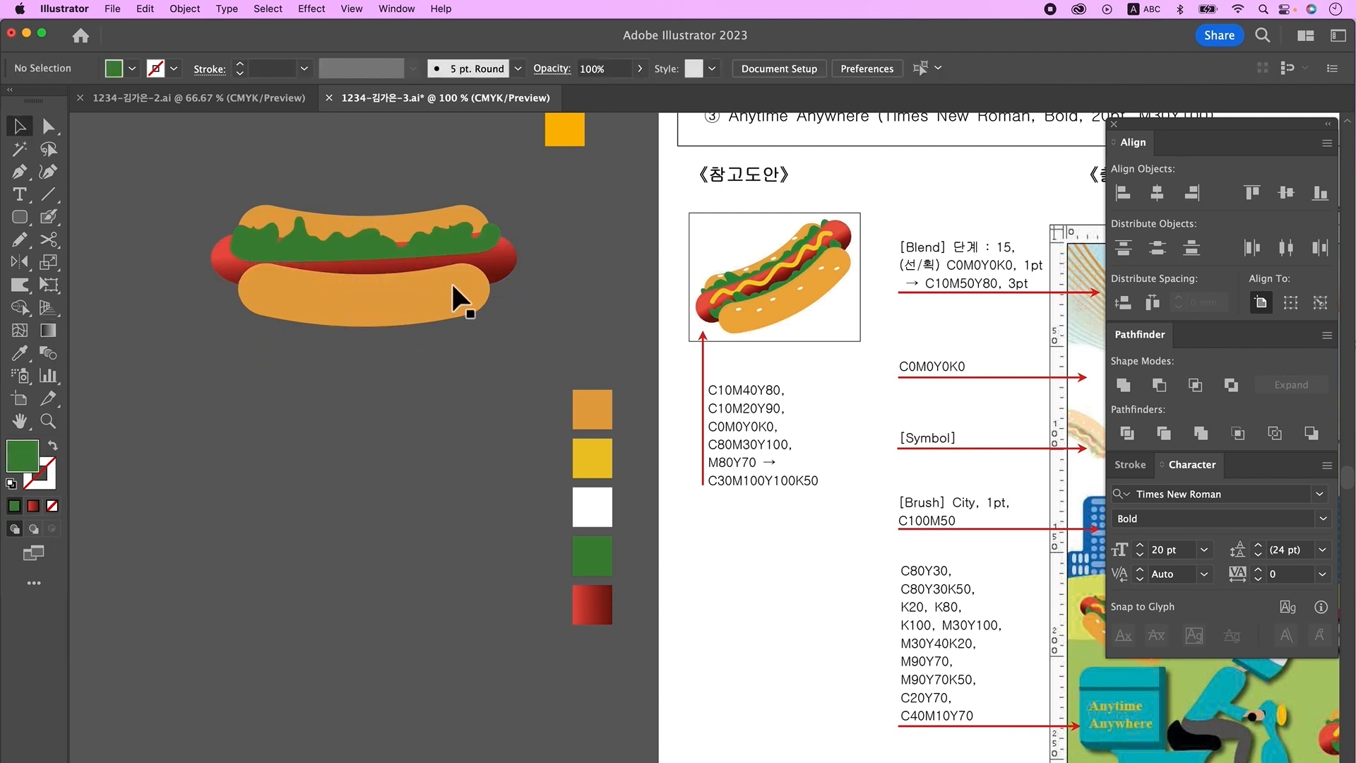
Bring the sausage and the lower bun in front of the lettuce.
{"action": "left_click", "coordinate": [452, 285]}
{"action": "left_click", "coordinate": [506, 256], "text": "shift"}
{"action": "key", "text": "super+shift+bracketright"}
Duplicate the lettuce onto the lower part of the sausage and bring the lower bun in front of the copy.
{"action": "left_click", "coordinate": [391, 240]}
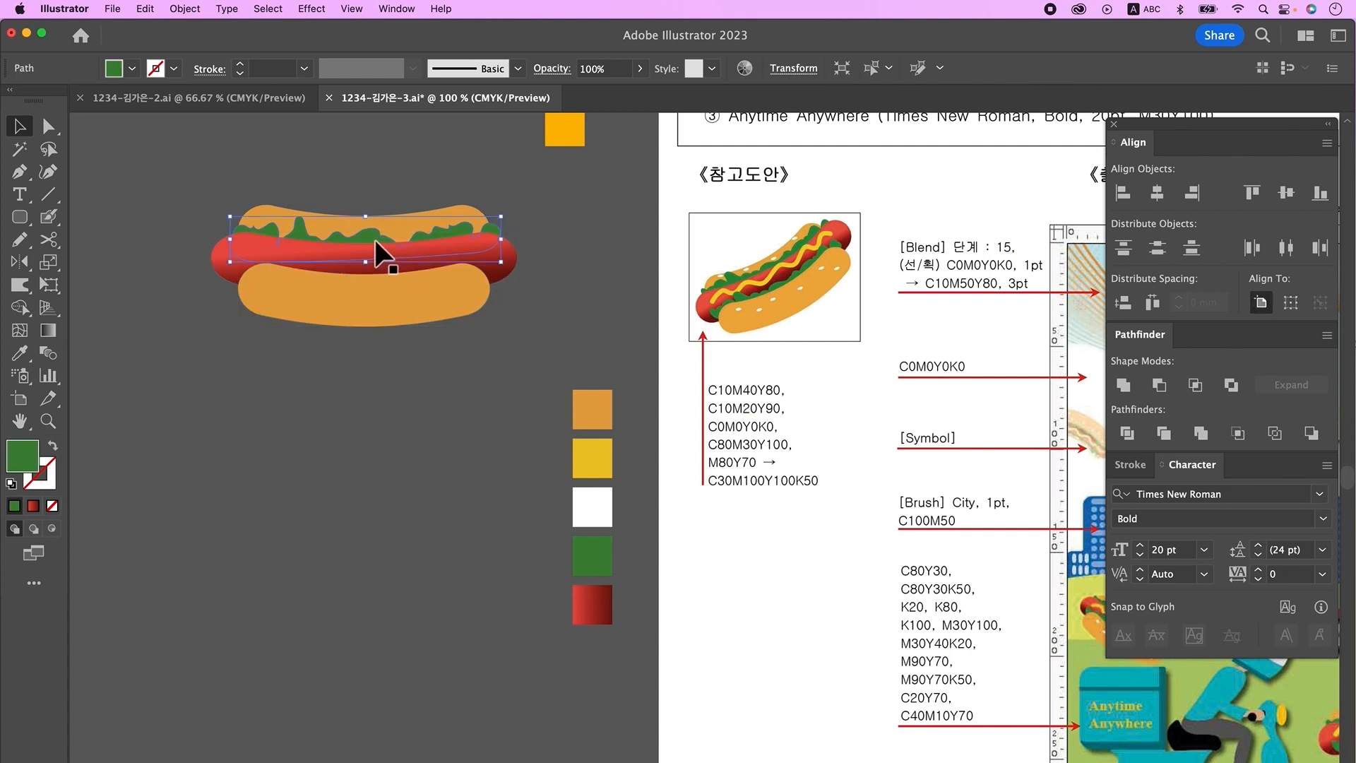
{"action": "left_click_drag", "start_coordinate": [375, 234], "coordinate": [374, 276]}
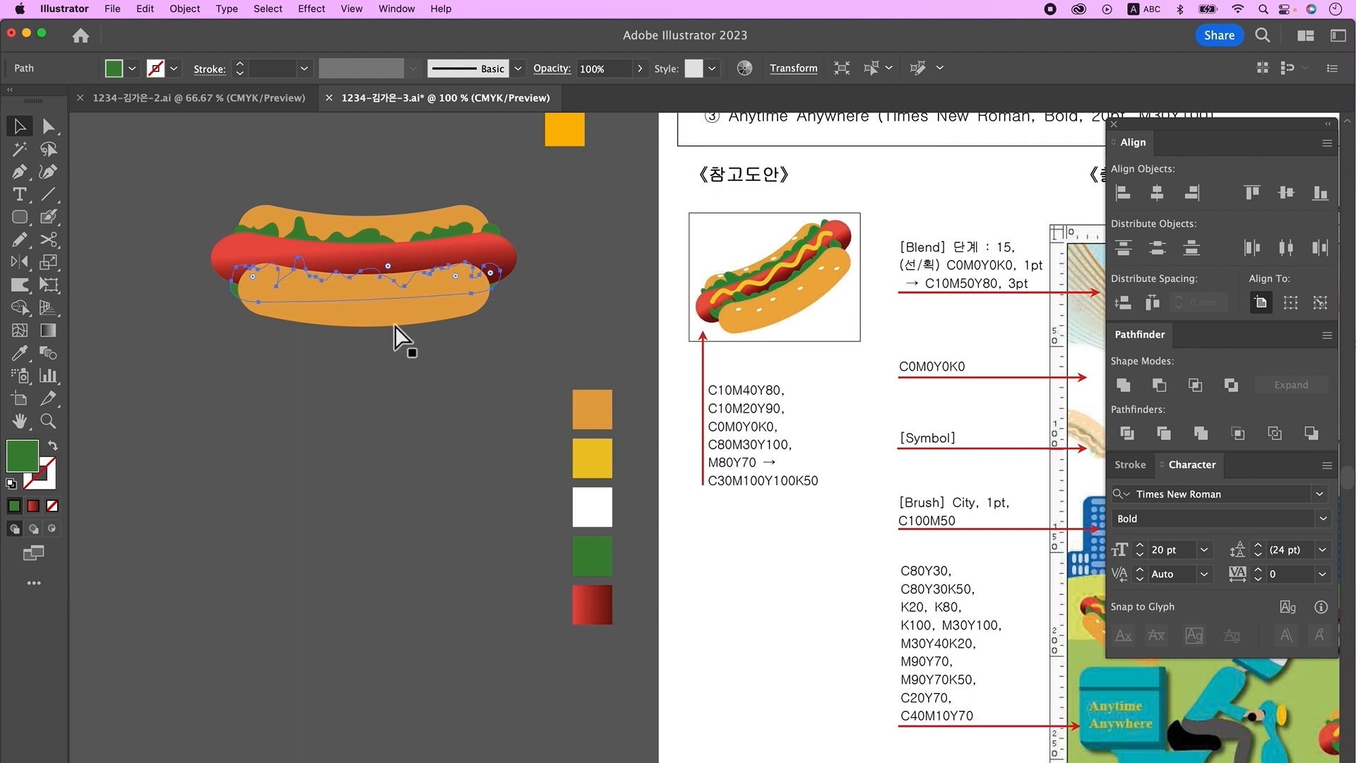
{"action": "key", "text": "super+shift+bracketright"}
{"action": "left_click", "coordinate": [394, 321]}
{"action": "key", "text": "super+shift+bracketright"}
{"action": "left_click", "coordinate": [254, 346]}
Paint a vertical wavy mustard line below the hot dog with the Blob Brush, using the yellow swatch's colour.
{"action": "scroll", "coordinate": [252, 346], "scroll_direction": "down", "scroll_amount": 1}
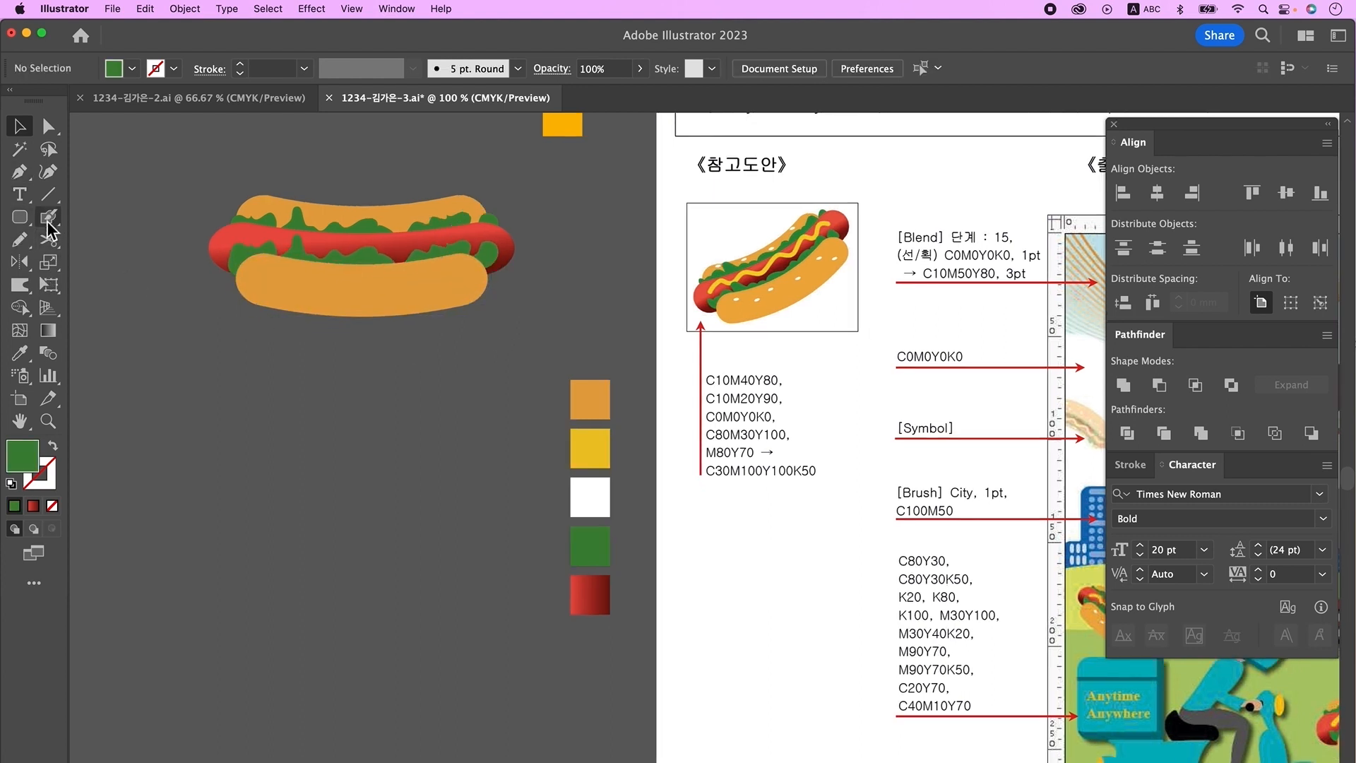
{"action": "left_click", "coordinate": [54, 223]}
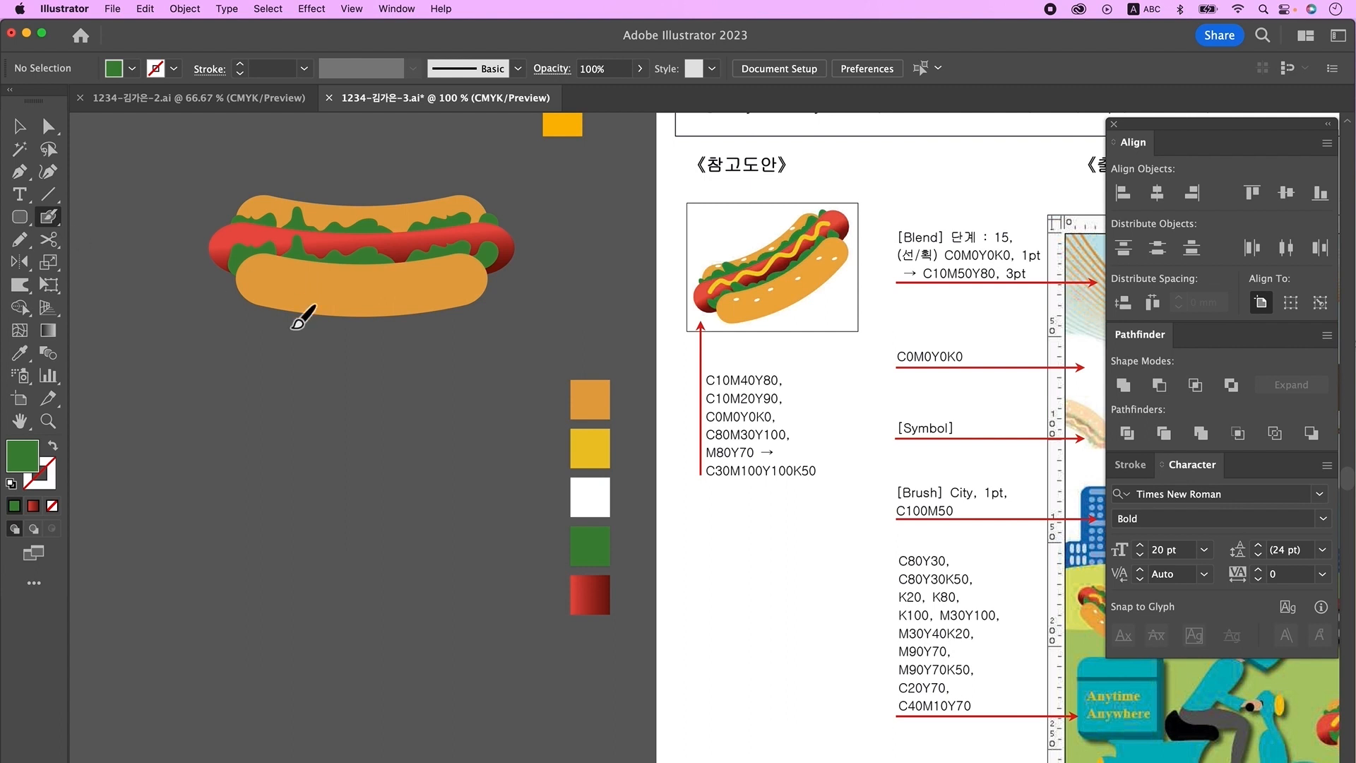
{"action": "key", "text": "i"}
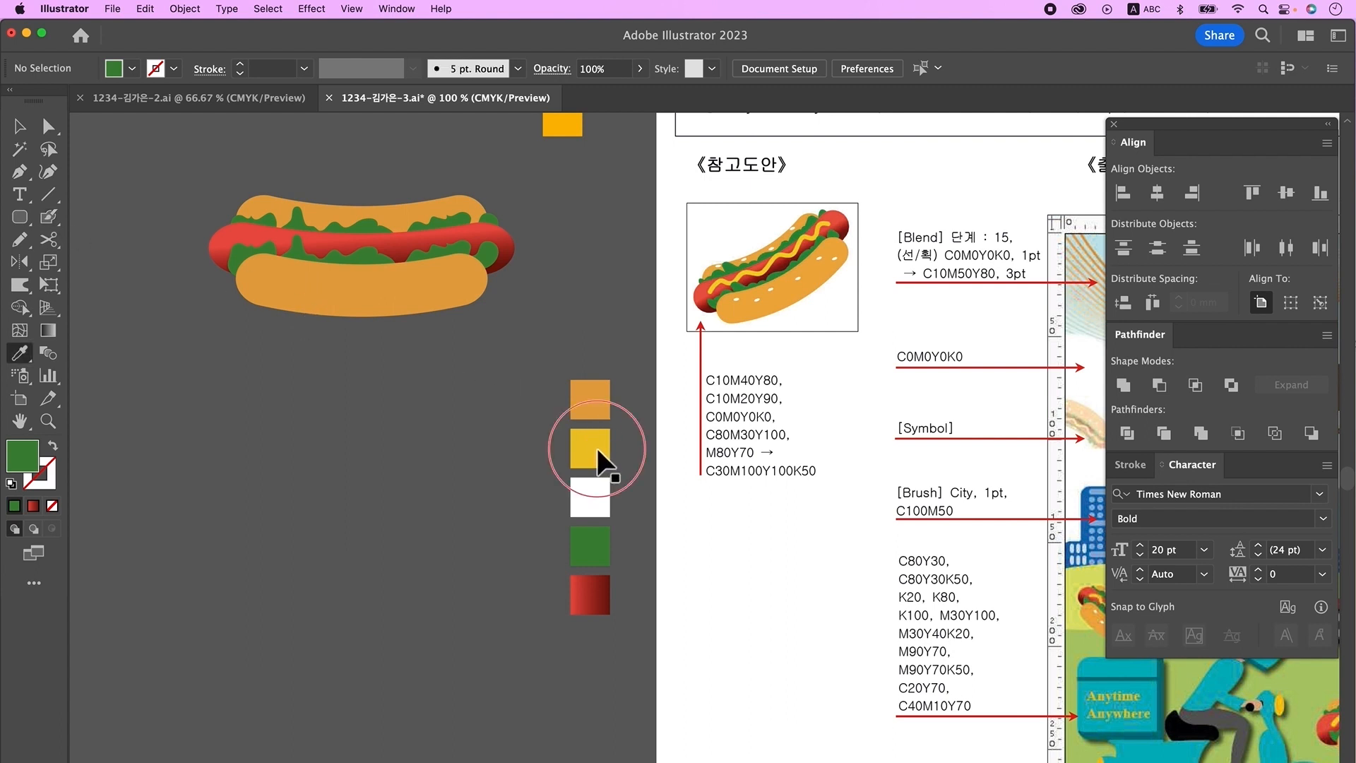
{"action": "left_click", "coordinate": [599, 459]}
{"action": "left_click", "coordinate": [48, 217]}
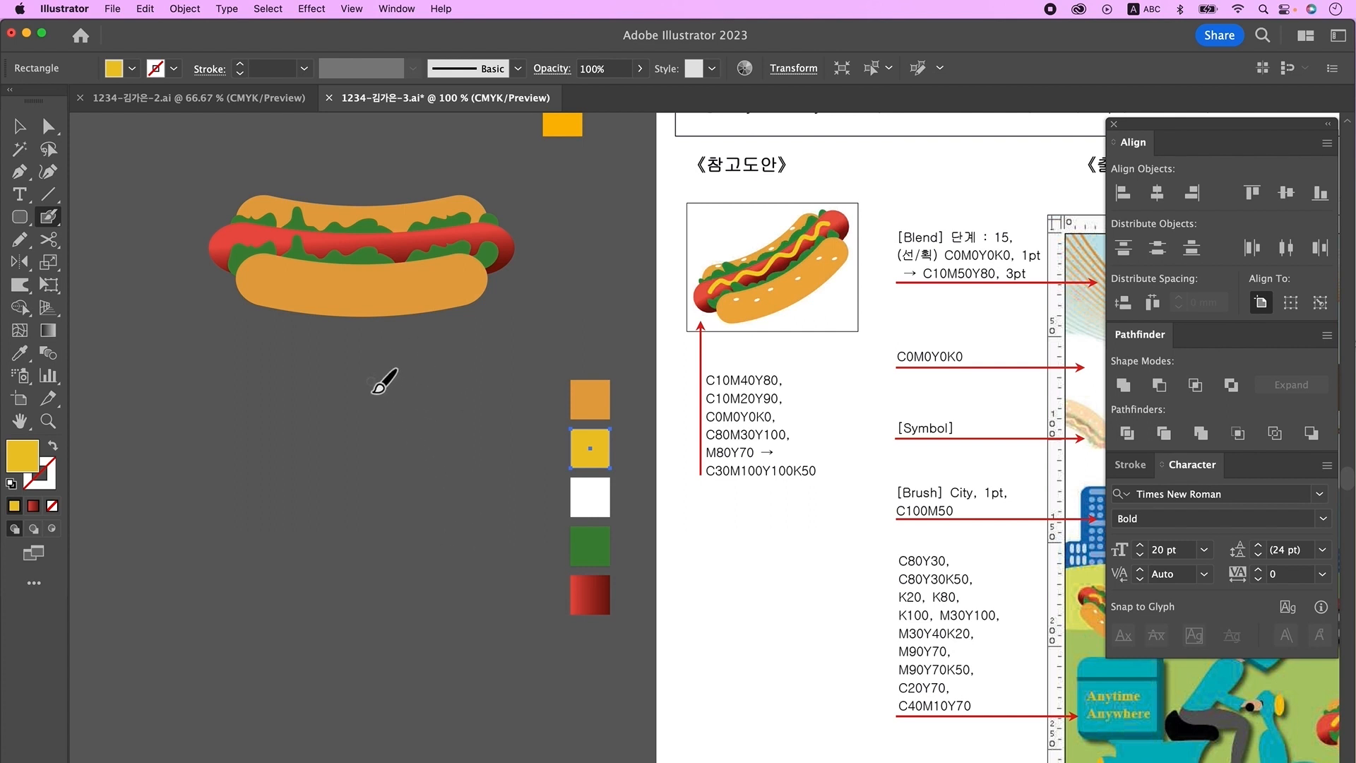
{"action": "mouse_move", "coordinate": [185, 434]}
{"action": "left_mouse_down"}
{"action": "mouse_move", "coordinate": [304, 430]}
{"action": "mouse_move", "coordinate": [483, 439]}
{"action": "mouse_move", "coordinate": [498, 416]}
{"action": "left_mouse_up"}
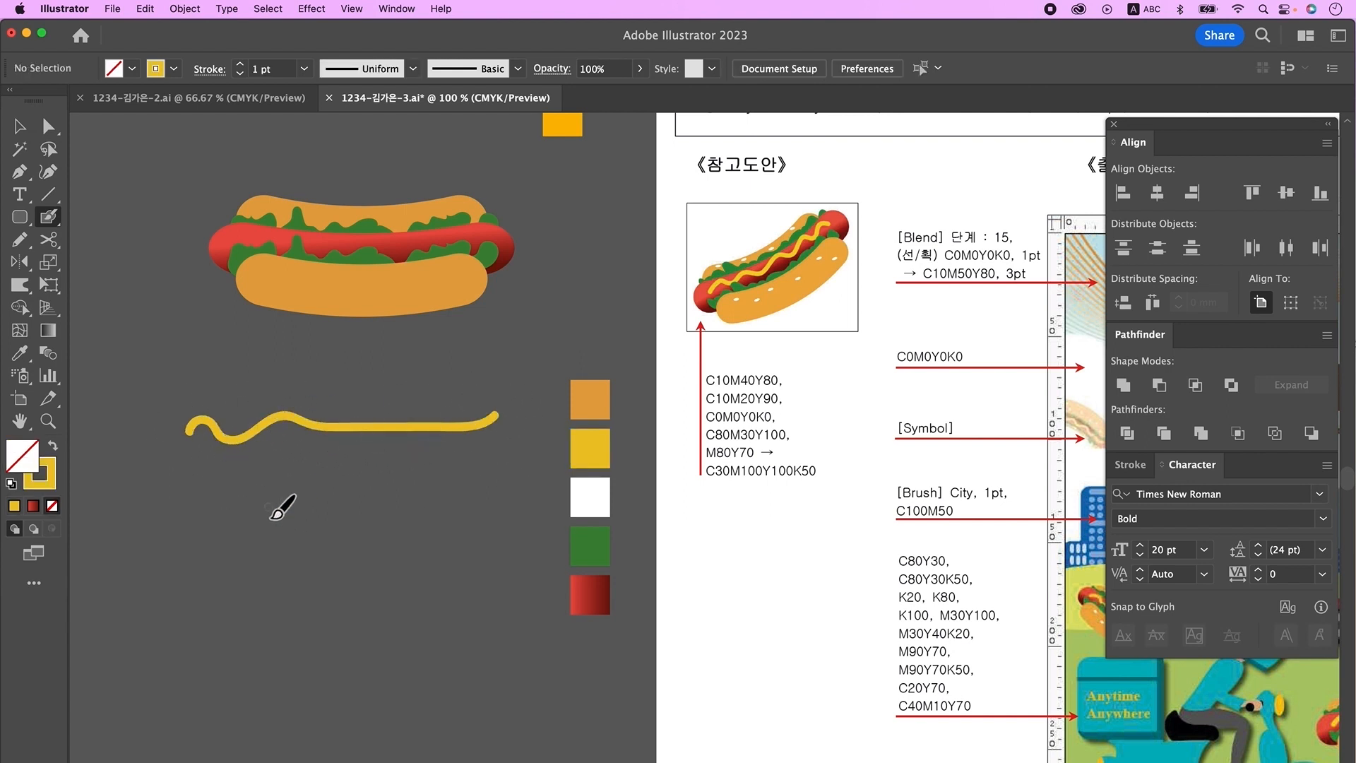
{"action": "key", "text": "cmd+z"}
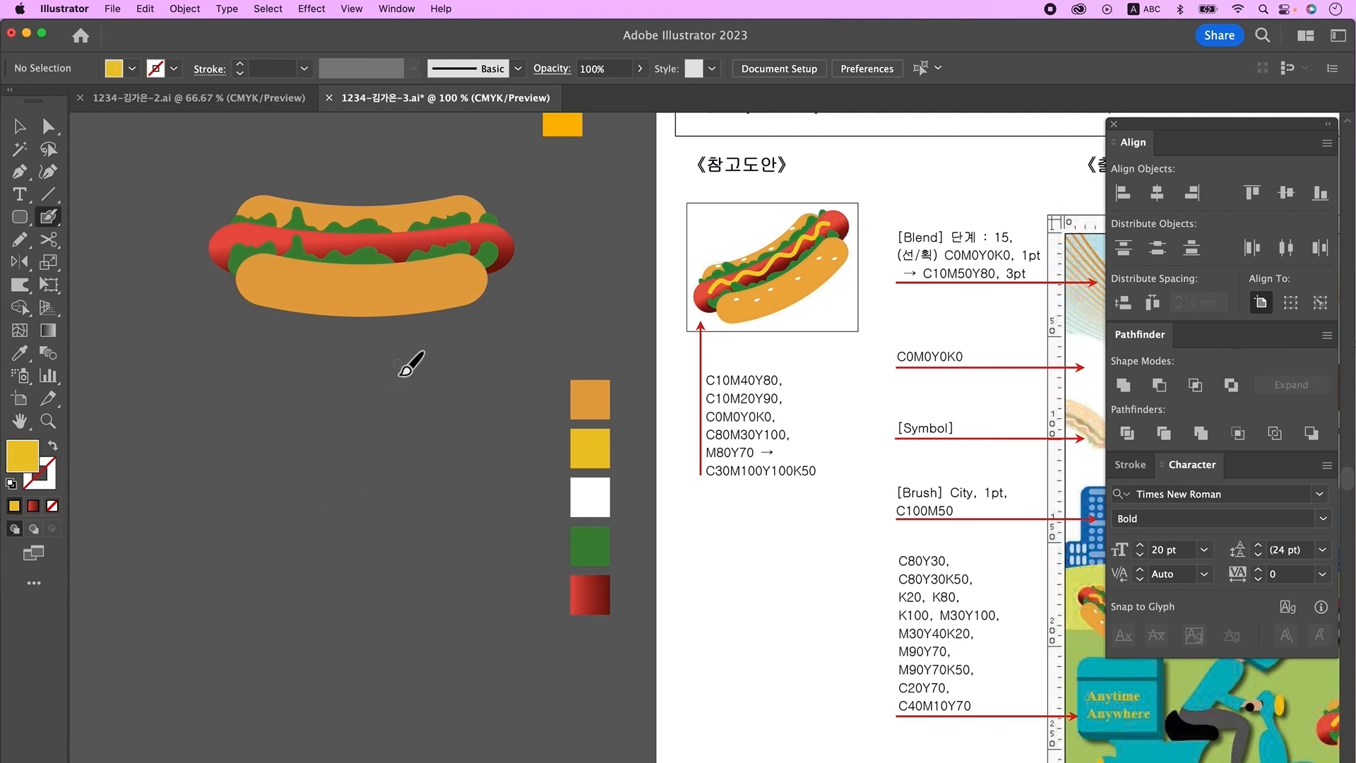
{"action": "left_click_drag", "start_coordinate": [363, 381], "coordinate": [363, 590]}
{"action": "left_click_drag", "start_coordinate": [32, 101], "coordinate": [32, 103]}
{"action": "left_click", "coordinate": [20, 127]}
{"action": "scroll", "coordinate": [459, 533], "scroll_direction": "left", "scroll_amount": 4}
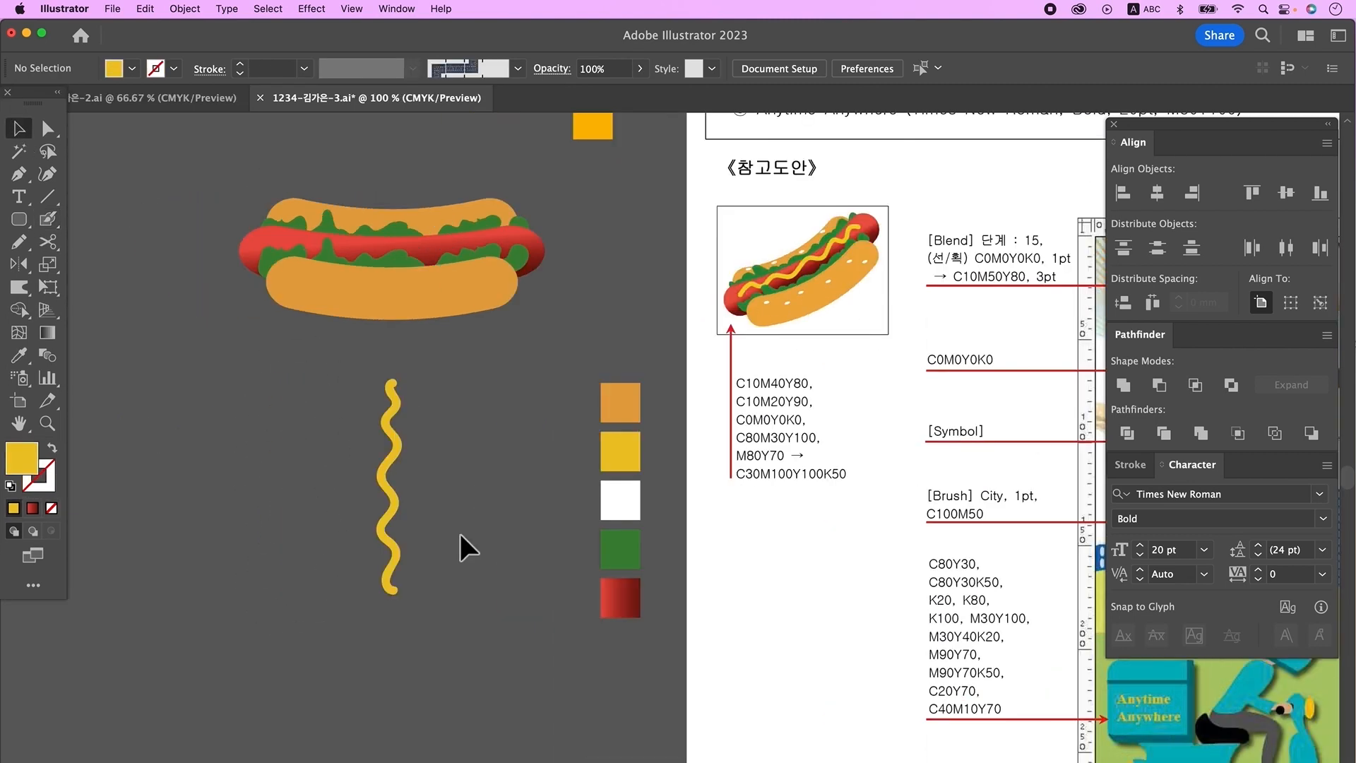
Rotate the mustard line to horizontal, move it onto the sausage and stretch it towards the sausage's right end.
{"action": "left_click", "coordinate": [392, 481]}
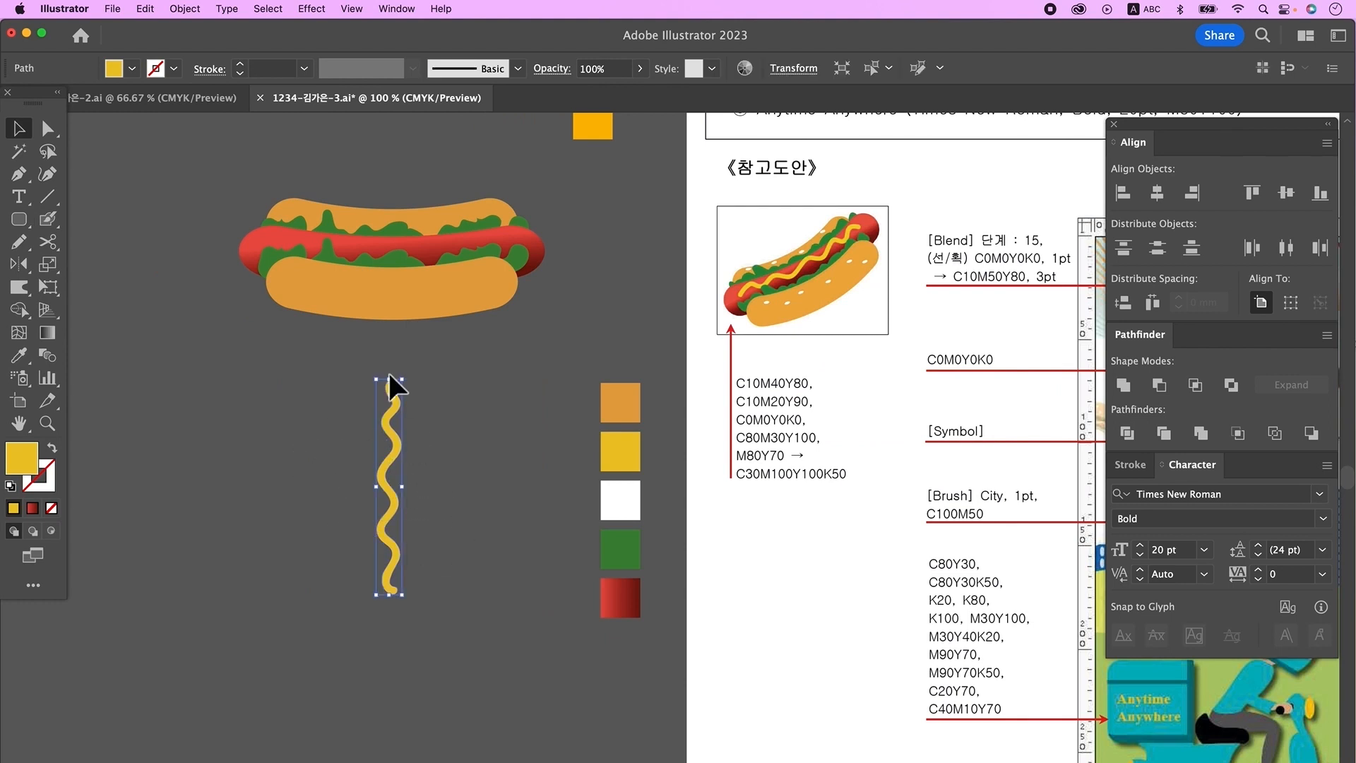
{"action": "left_click_drag", "start_coordinate": [397, 381], "coordinate": [520, 461]}
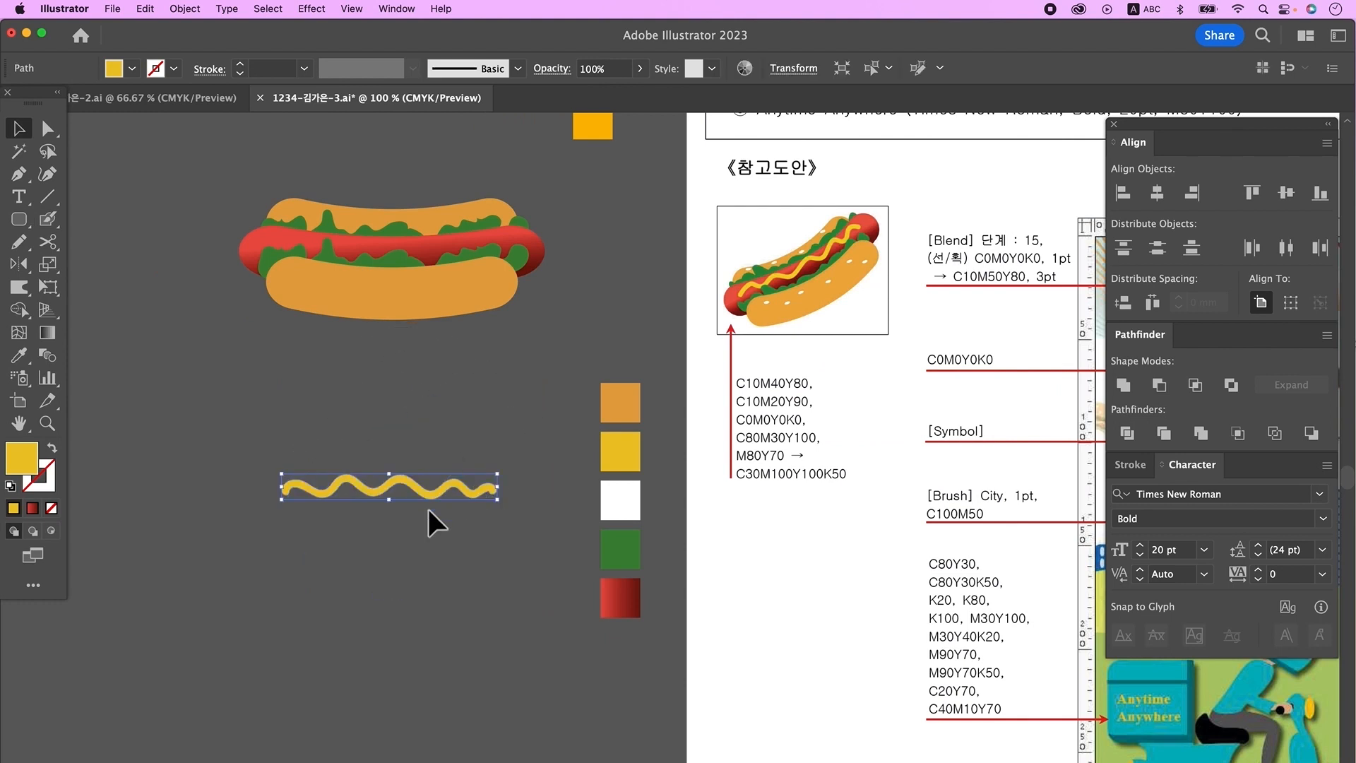
{"action": "left_click_drag", "start_coordinate": [424, 503], "coordinate": [430, 247]}
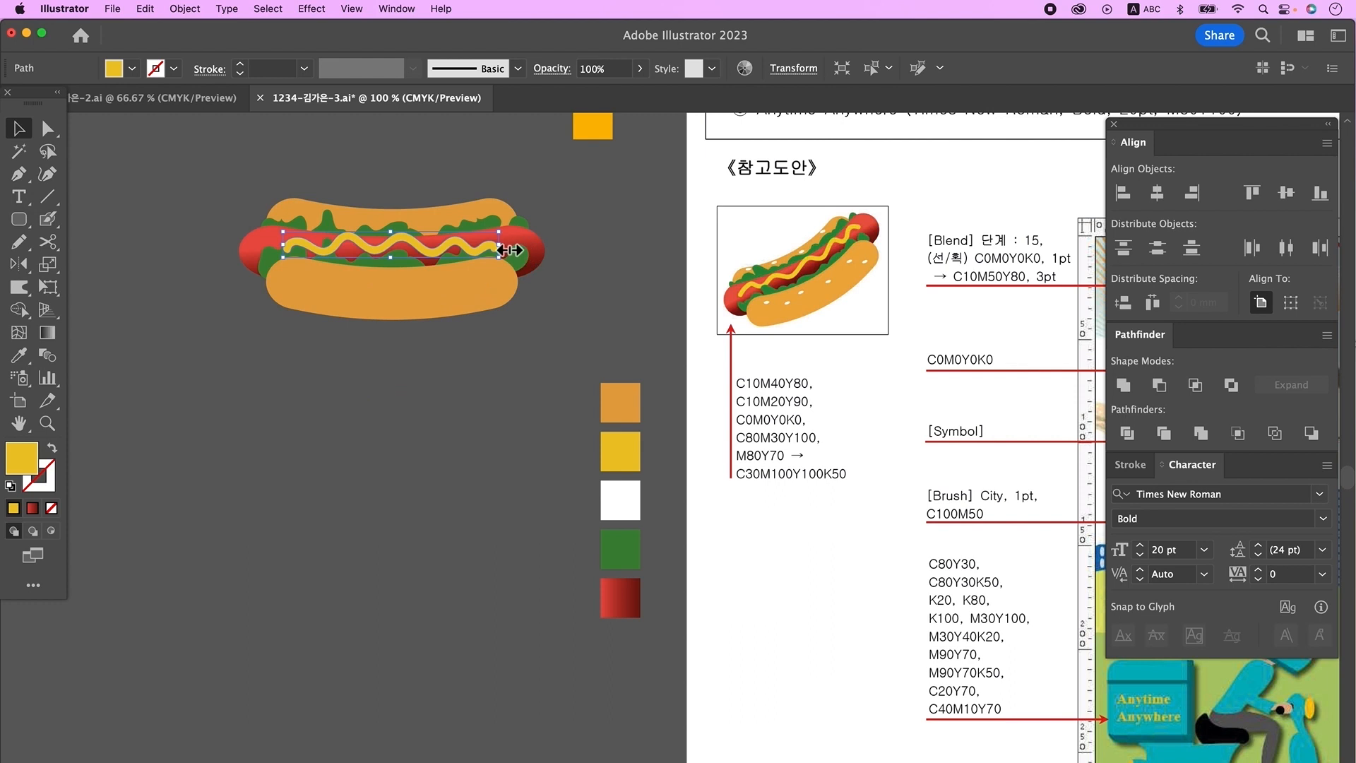
{"action": "left_click_drag", "start_coordinate": [505, 242], "coordinate": [532, 243]}
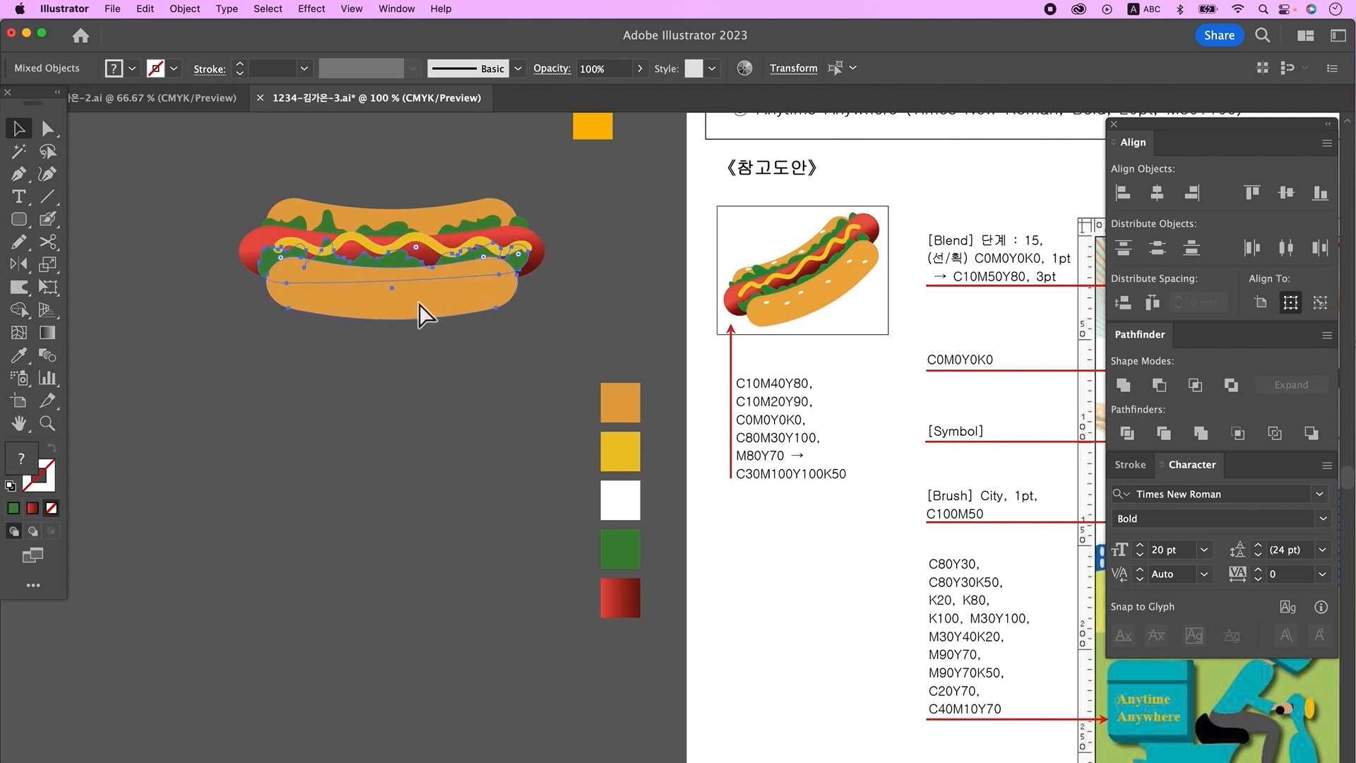
Bring the lower lettuce and the lower bun in front of the mustard line.
{"action": "key", "text": "super+shift+bracketright"}
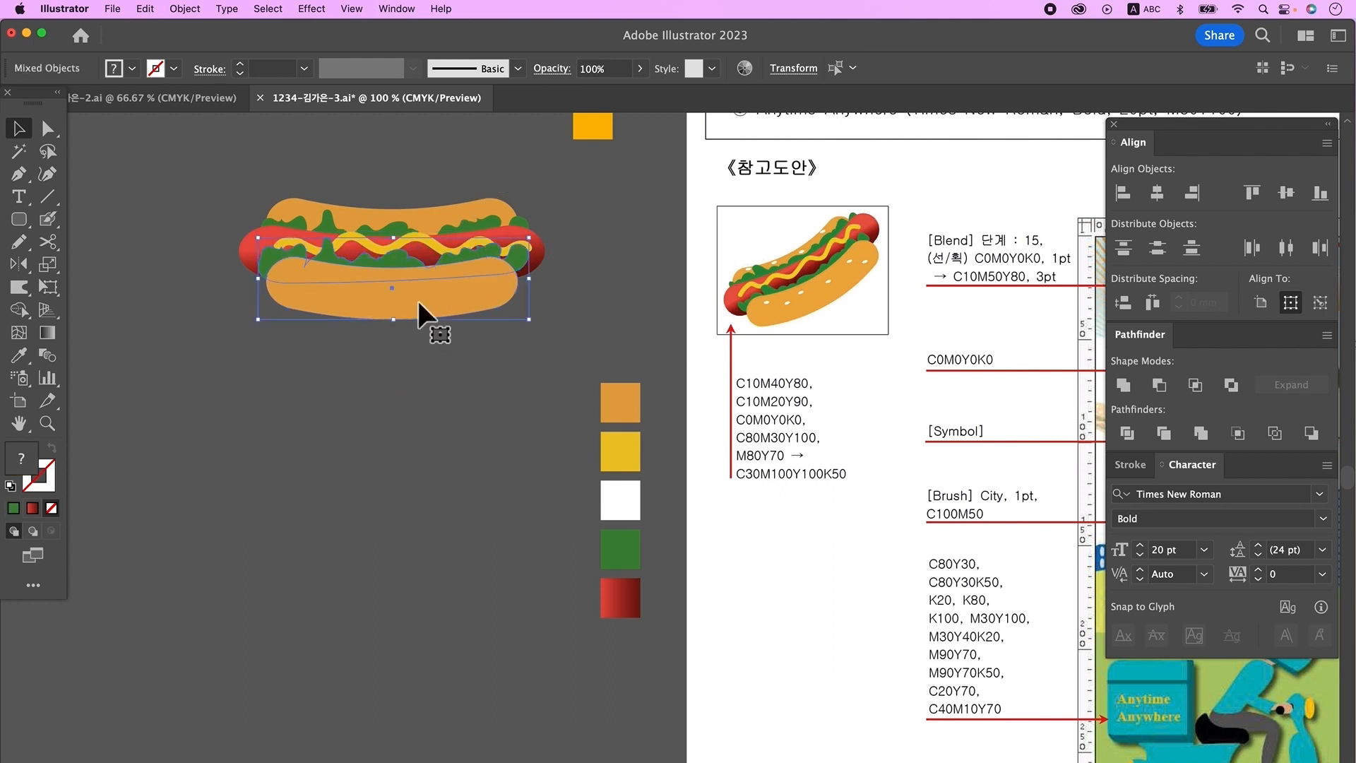
{"action": "left_click", "coordinate": [415, 414]}
{"action": "left_click", "coordinate": [424, 240]}
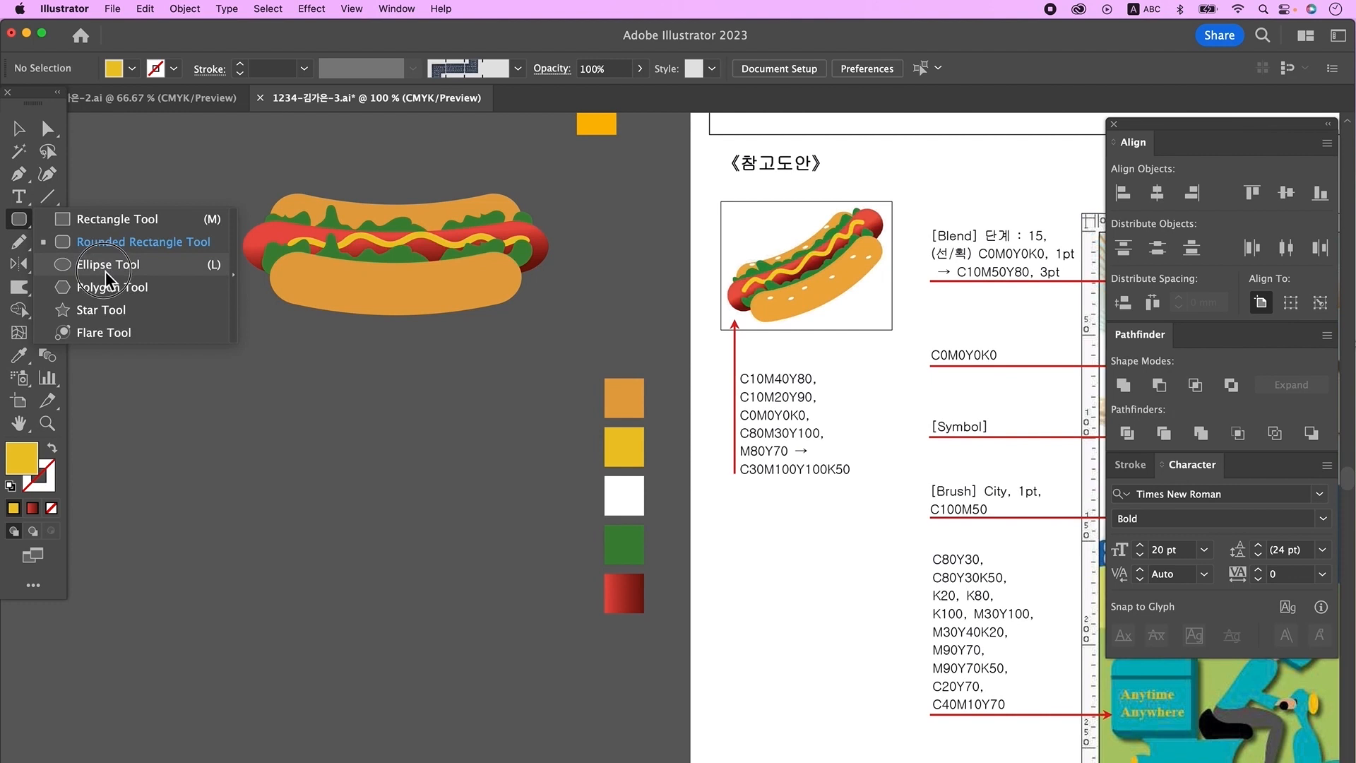
Draw a small flat ellipse below the hot dog for a sesame seed and fill it white.
{"action": "left_click", "coordinate": [102, 266]}
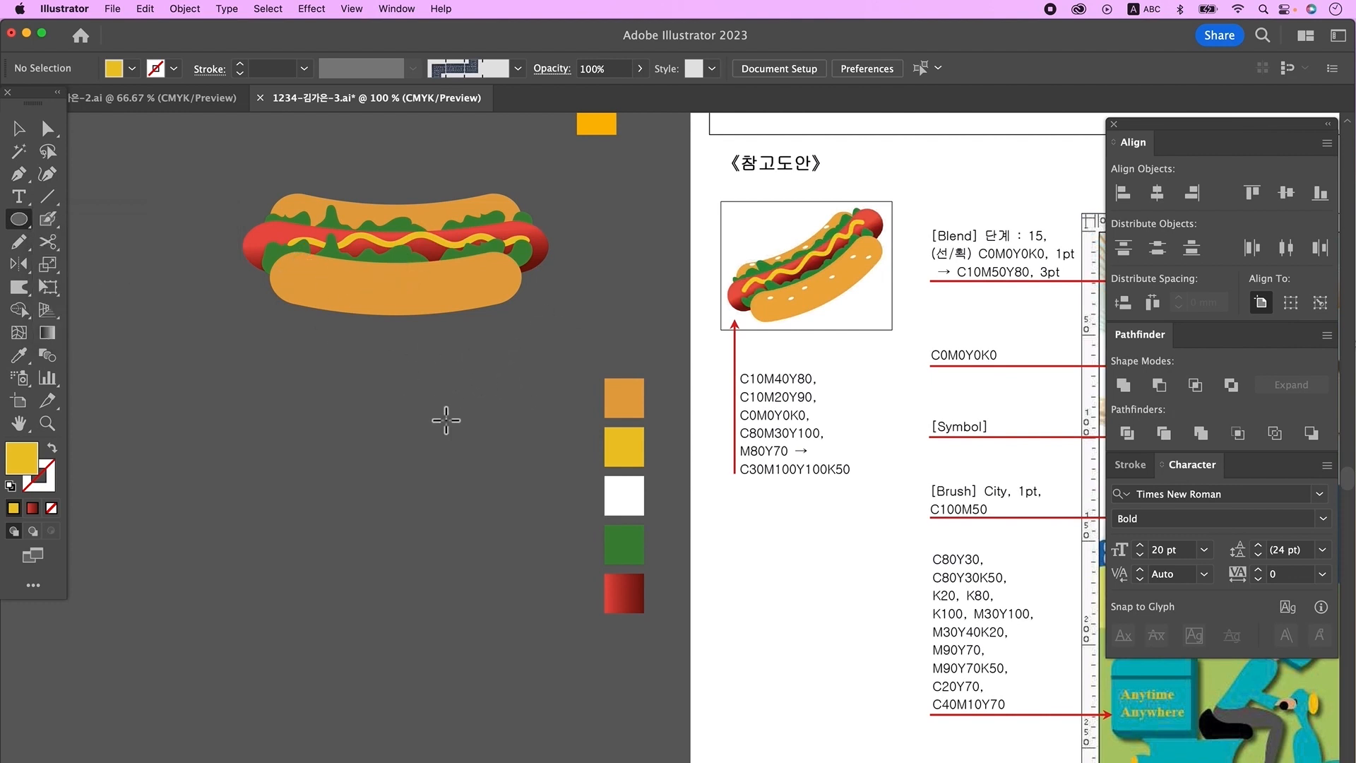
{"action": "left_click_drag", "start_coordinate": [380, 387], "coordinate": [410, 401]}
{"action": "left_click", "coordinate": [421, 391], "text": "super"}
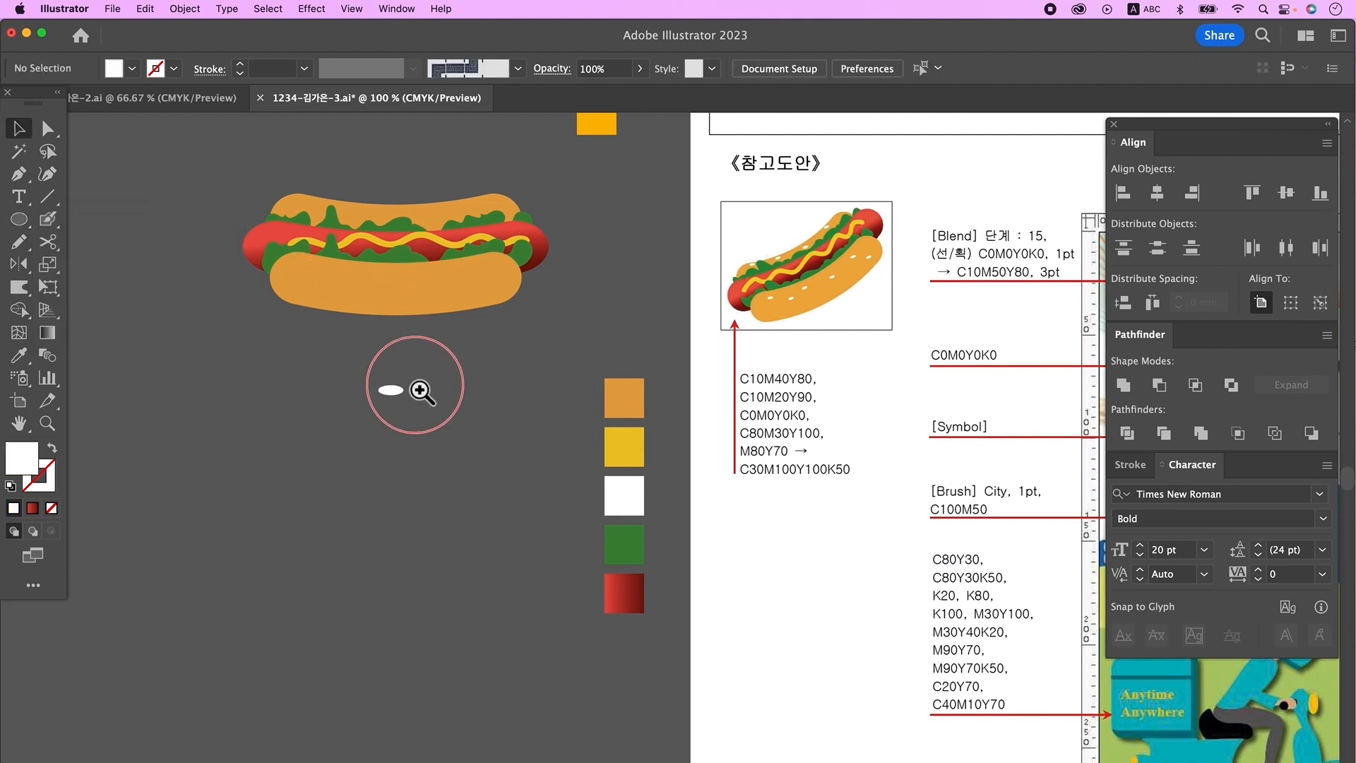
{"action": "left_click_drag", "start_coordinate": [528, 347], "coordinate": [127, 322]}
{"action": "left_click_drag", "start_coordinate": [315, 366], "coordinate": [389, 411]}
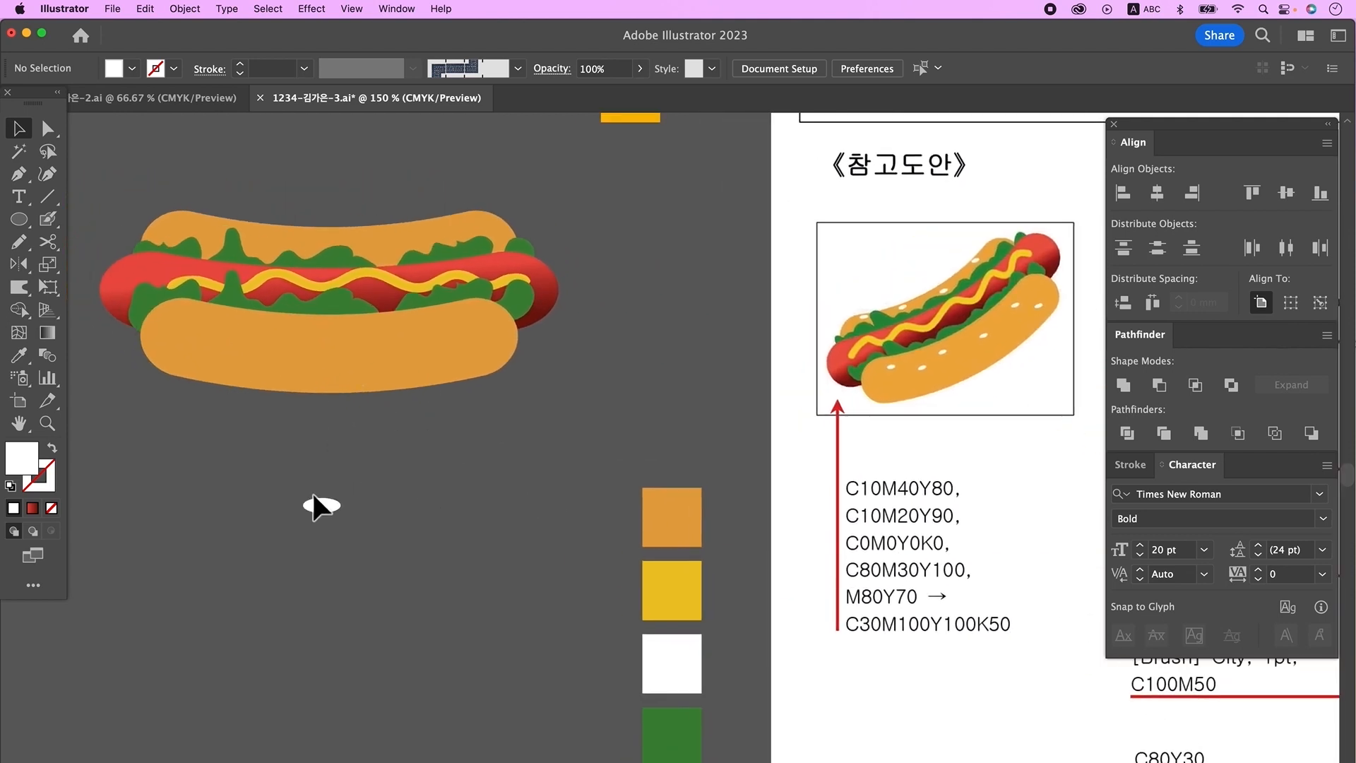
Place the white seed on the lower bun and duplicate it along the bun.
{"action": "left_click", "coordinate": [337, 509]}
{"action": "left_click_drag", "start_coordinate": [346, 521], "coordinate": [452, 353]}
{"action": "left_click_drag", "start_coordinate": [223, 326], "coordinate": [224, 332]}
{"action": "key", "text": "super+minus"}
{"action": "key", "text": "super+minus"}
{"action": "key", "text": "super+minus"}
{"action": "key", "text": "super+minus"}
Copy white seeds onto the upper bun and nudge them into position along its upper edge.
{"action": "left_click_drag", "start_coordinate": [746, 556], "coordinate": [446, 428]}
{"action": "left_click_drag", "start_coordinate": [276, 303], "coordinate": [434, 190]}
{"action": "left_click", "coordinate": [536, 543]}
{"action": "left_click_drag", "start_coordinate": [189, 150], "coordinate": [453, 198]}
{"action": "key", "text": "Down"}
{"action": "key", "text": "Down"}
{"action": "key", "text": "Down"}
{"action": "key", "text": "Down"}
{"action": "key", "text": "Down"}
{"action": "key", "text": "Down"}
{"action": "left_click", "coordinate": [365, 203]}
{"action": "key", "text": "Down"}
{"action": "key", "text": "Down"}
{"action": "key", "text": "Down"}
{"action": "left_click", "coordinate": [374, 160]}
{"action": "key", "text": "super+minus"}
{"action": "left_click_drag", "start_coordinate": [594, 496], "coordinate": [515, 525]}
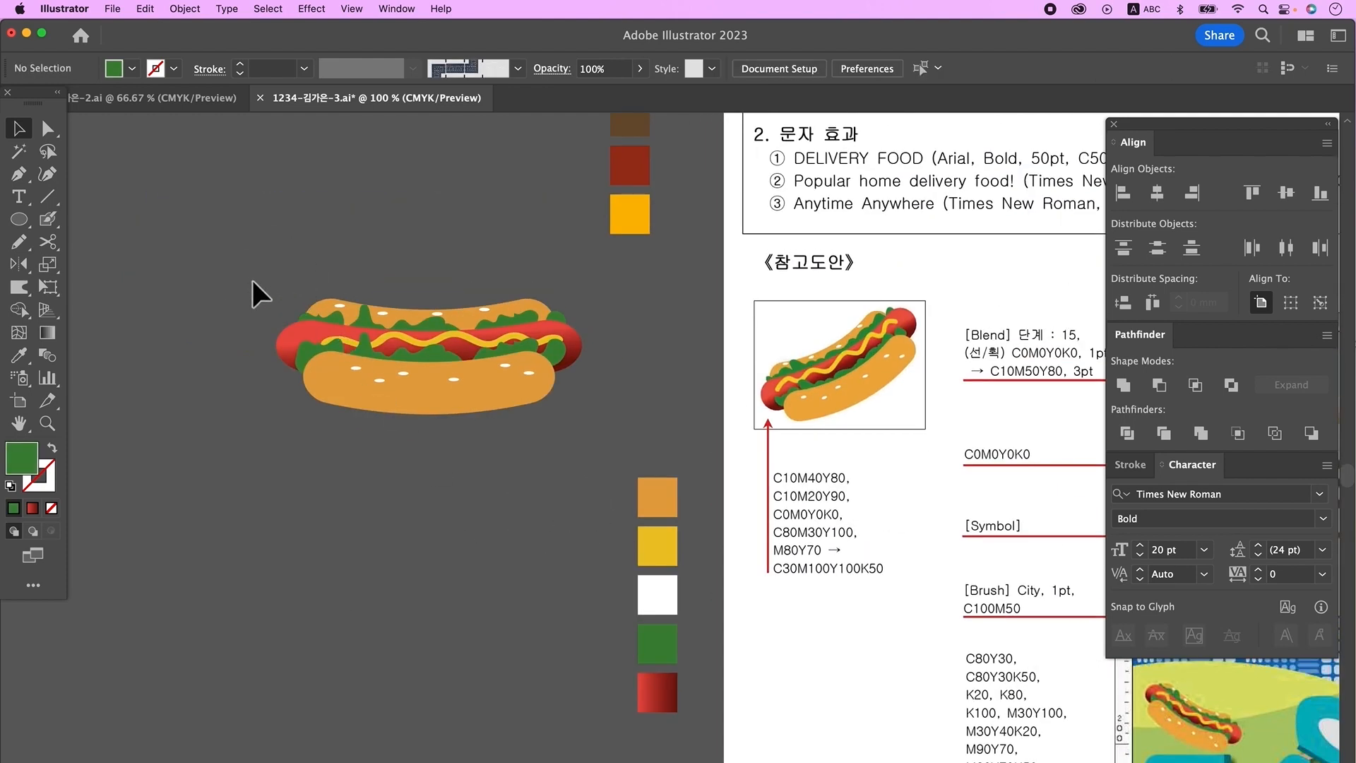
Group all the hot dog parts and rotate the group so its right end tilts upwards as in the reference.
{"action": "left_click_drag", "start_coordinate": [636, 477], "coordinate": [620, 460]}
{"action": "right_click", "coordinate": [515, 392]}
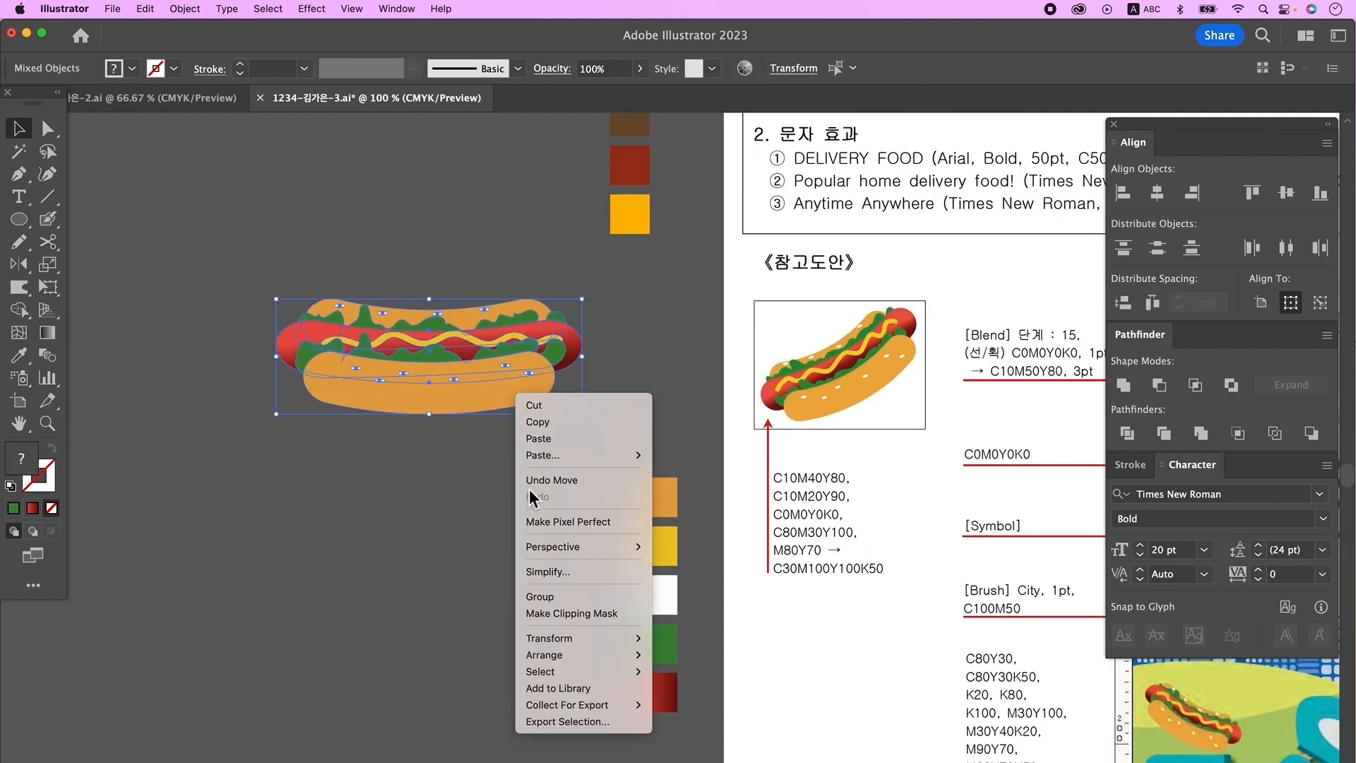
{"action": "left_click", "coordinate": [543, 595]}
{"action": "scroll", "coordinate": [364, 373], "scroll_direction": "down", "scroll_amount": 3}
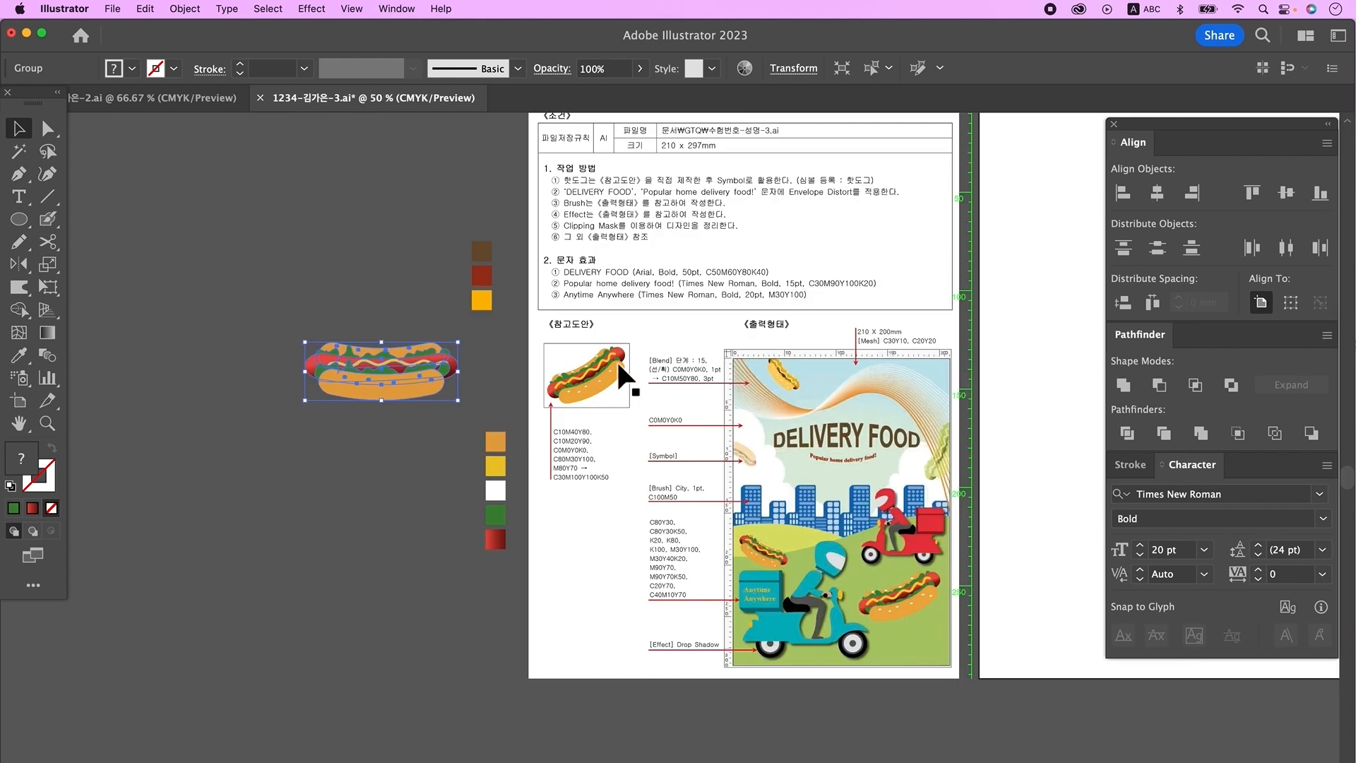
{"action": "left_click_drag", "start_coordinate": [472, 404], "coordinate": [463, 325]}
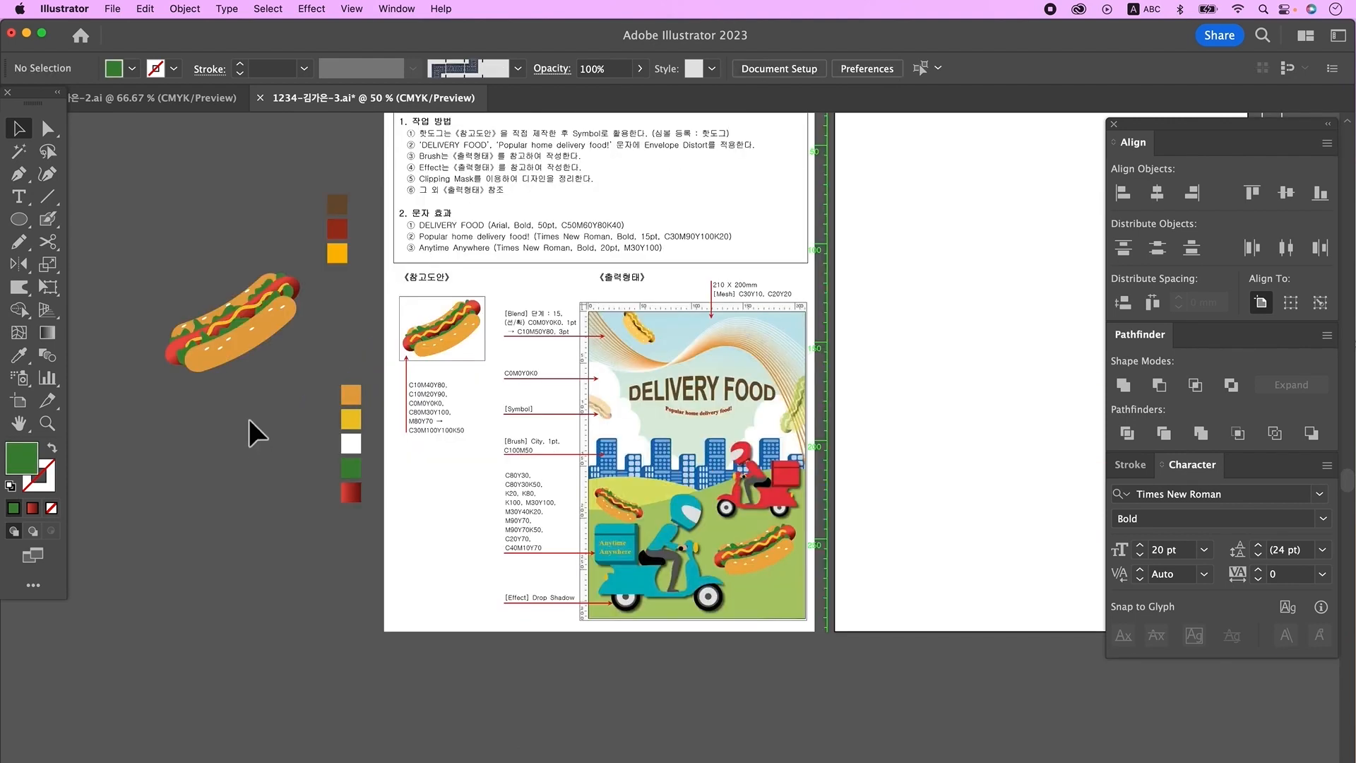
Copy the hot dog onto the lower right of the blank artboard, scale it down and rotate it slightly clockwise.
{"action": "left_click_drag", "start_coordinate": [237, 311], "coordinate": [1006, 485]}
{"action": "left_click_drag", "start_coordinate": [967, 650], "coordinate": [911, 664]}
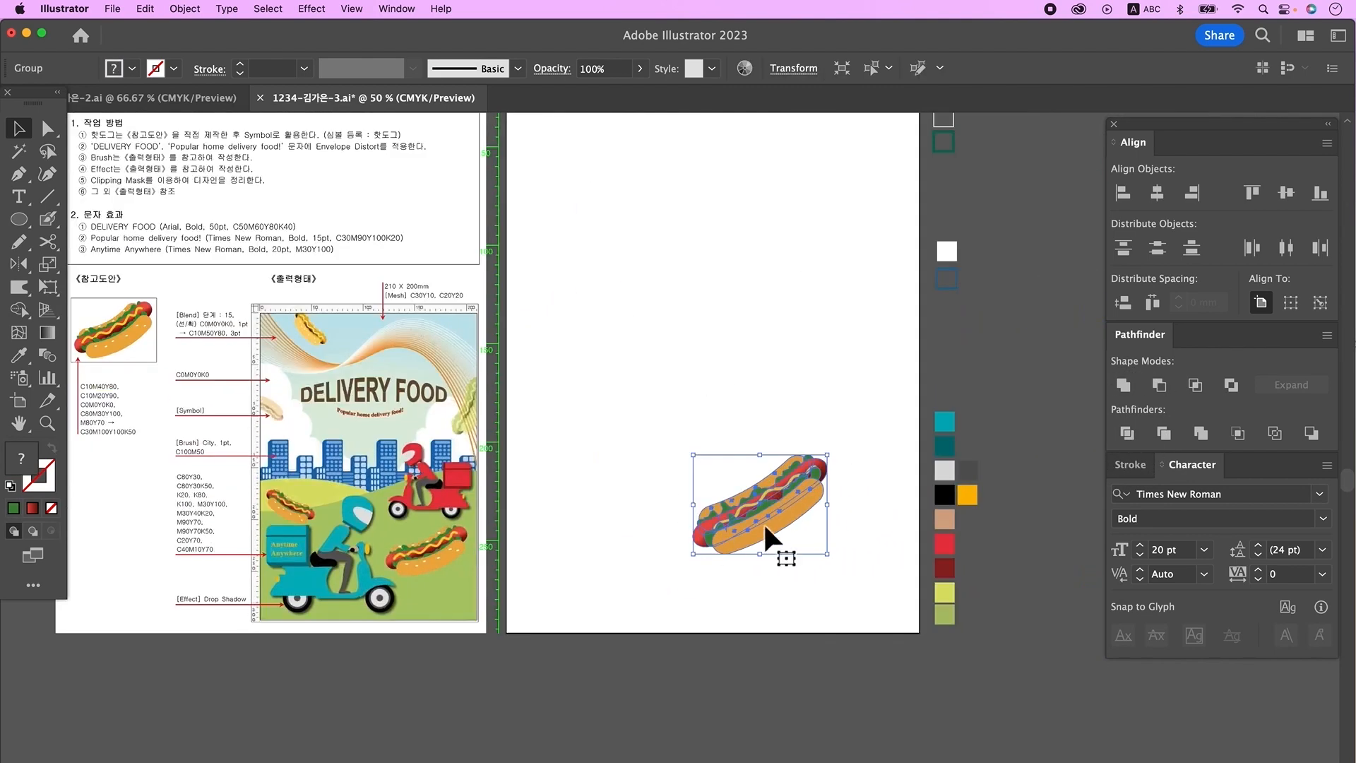
{"action": "left_click_drag", "start_coordinate": [785, 508], "coordinate": [818, 517]}
{"action": "scroll", "coordinate": [773, 466], "scroll_direction": "up", "scroll_amount": 3}
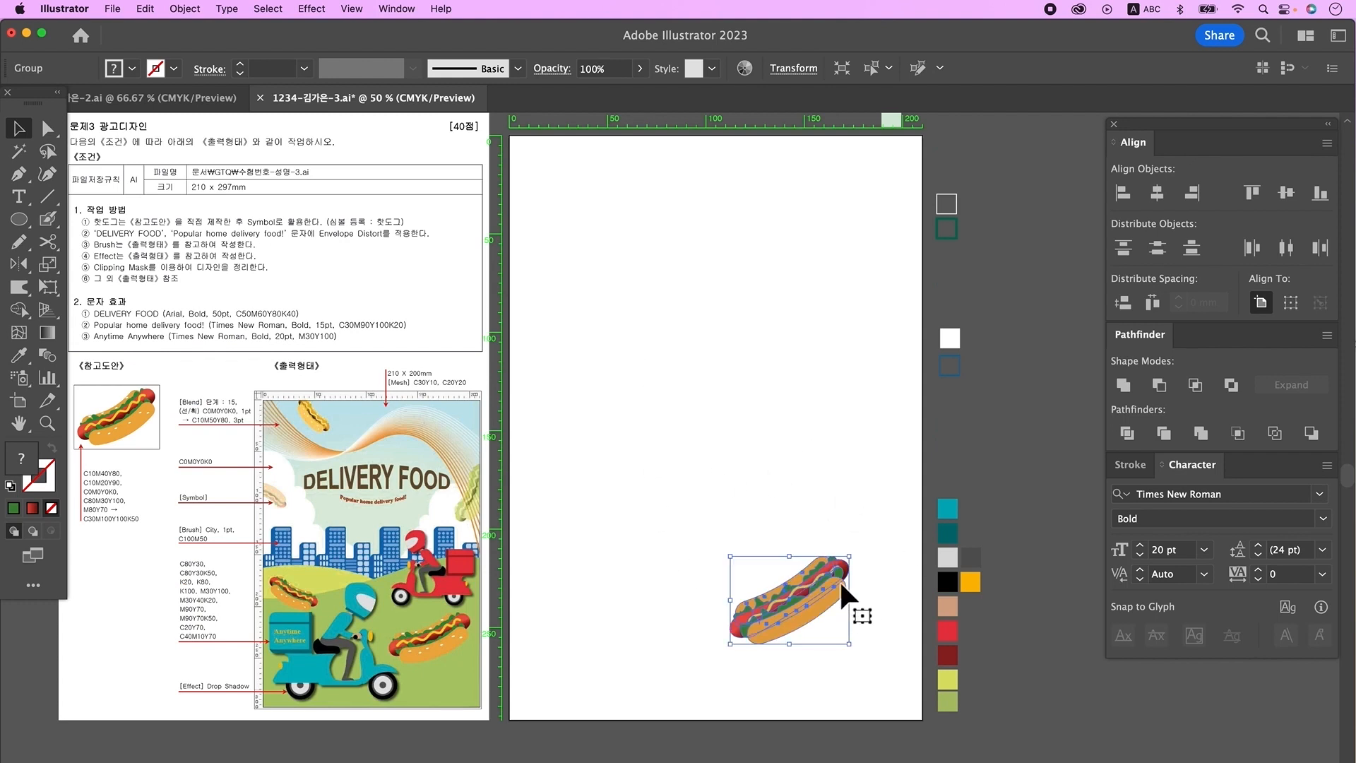
{"action": "left_click_drag", "start_coordinate": [856, 555], "coordinate": [859, 559]}
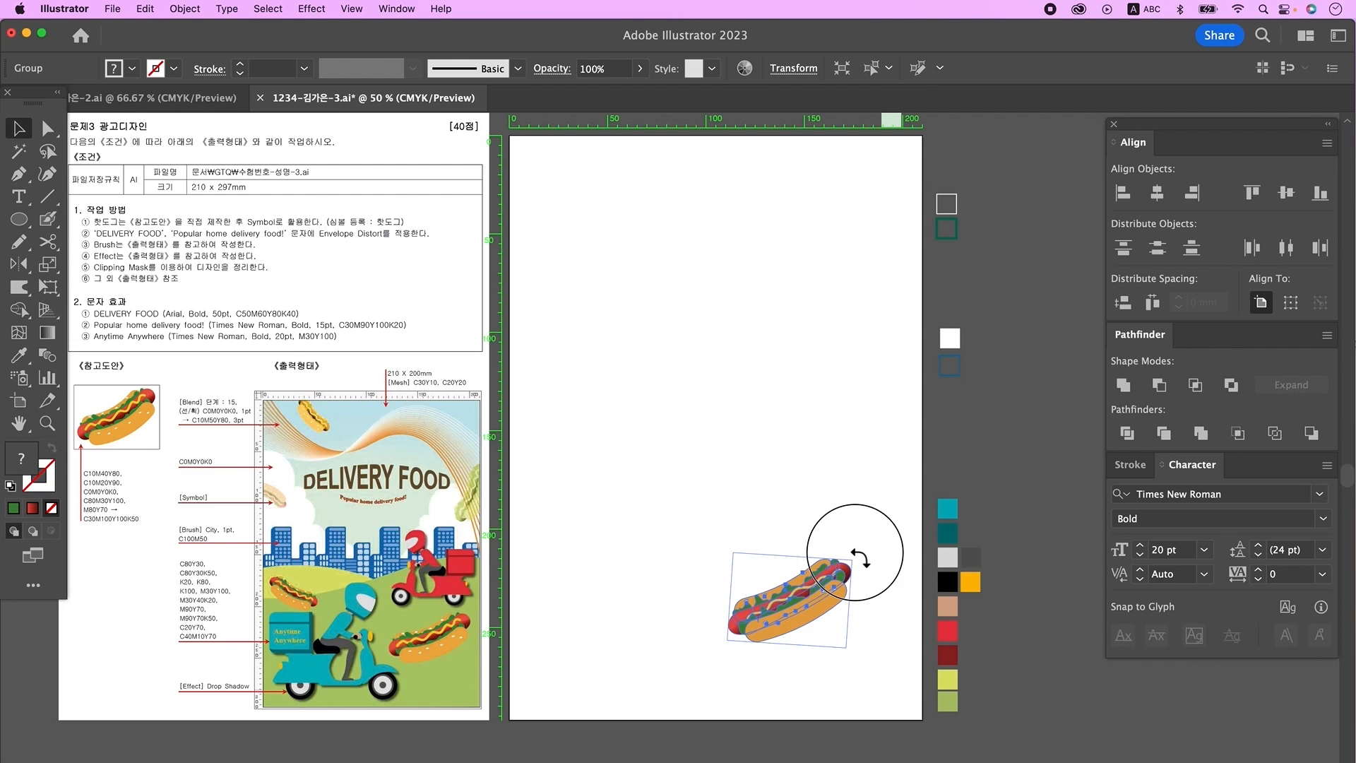
Register the hot dog on the artboard as a symbol named 핫도그 with the Graphic export type.
{"action": "left_click", "coordinate": [397, 8]}
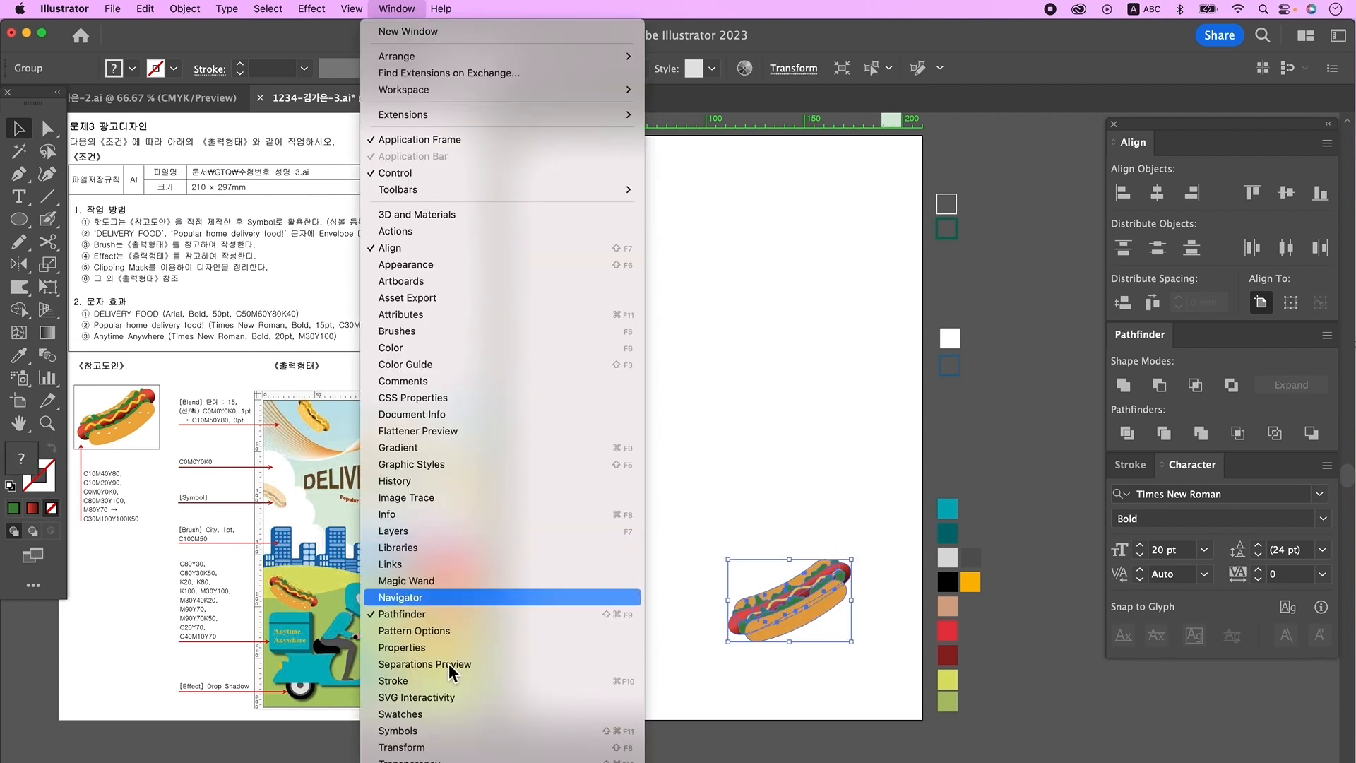
{"action": "left_click", "coordinate": [398, 731]}
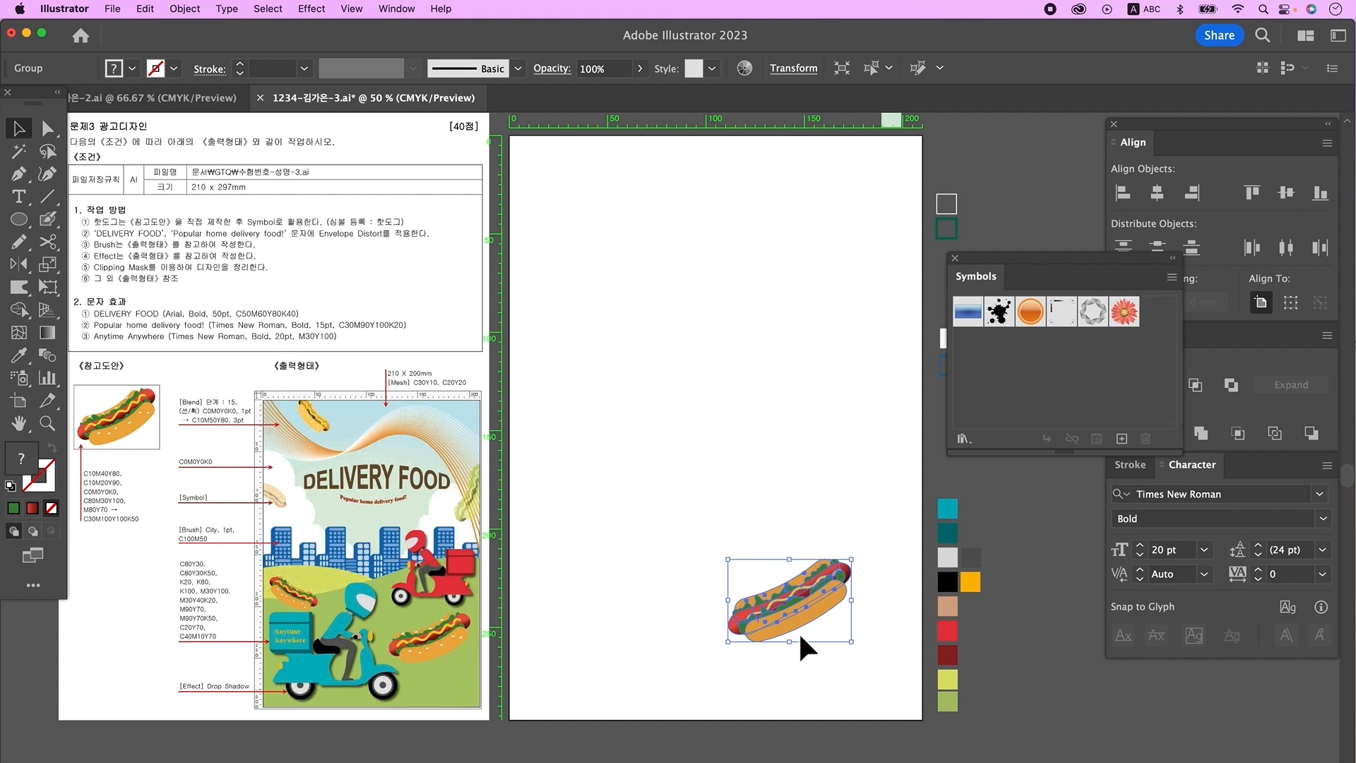
{"action": "left_click_drag", "start_coordinate": [816, 600], "coordinate": [1035, 386]}
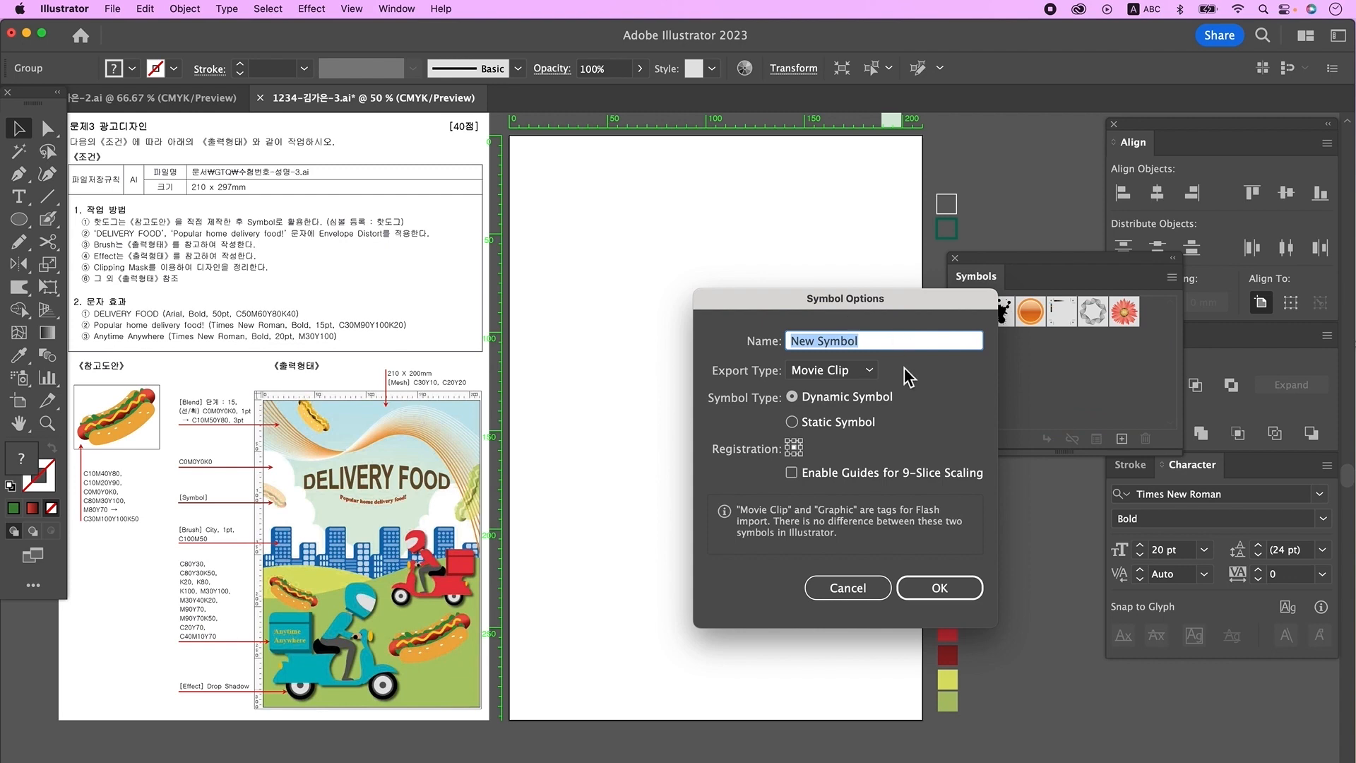
{"action": "type", "text": "핫도그"}
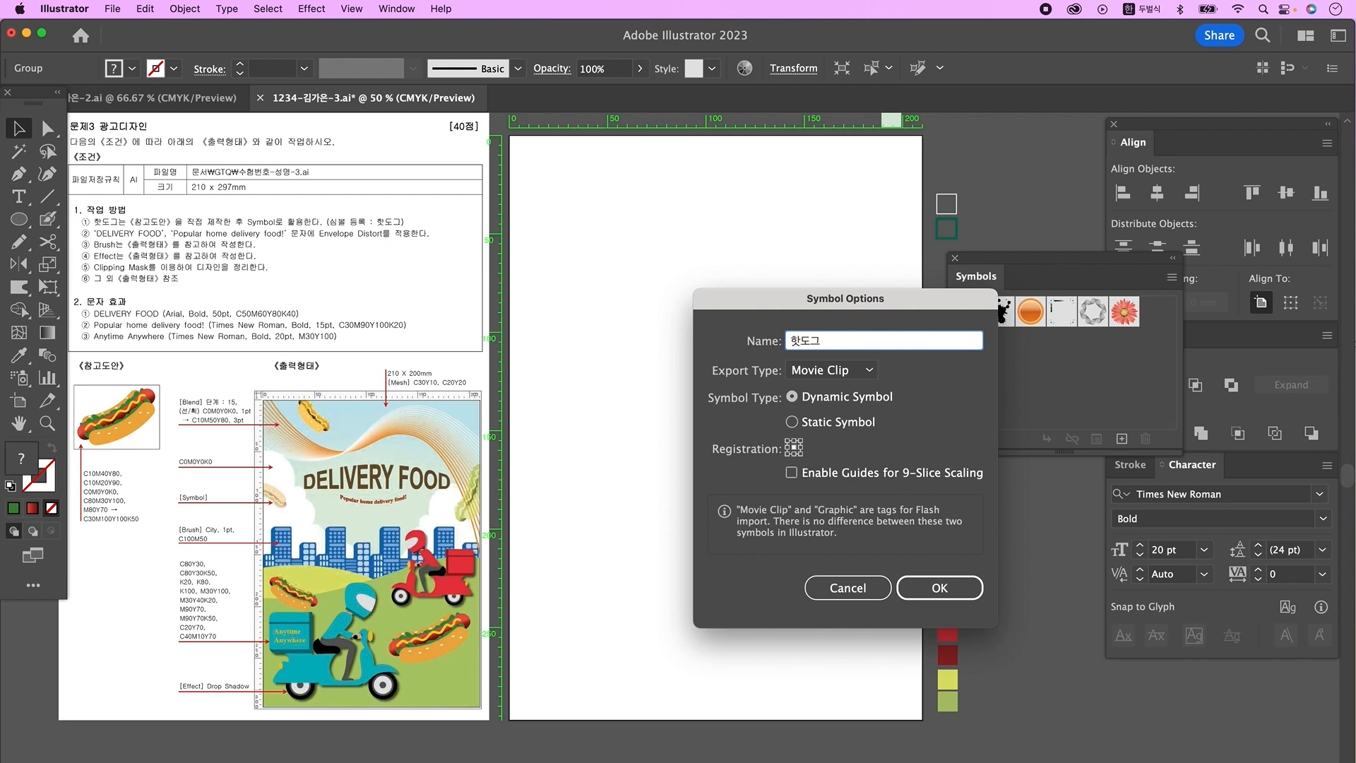
{"action": "left_click", "coordinate": [855, 376]}
{"action": "left_click", "coordinate": [853, 419]}
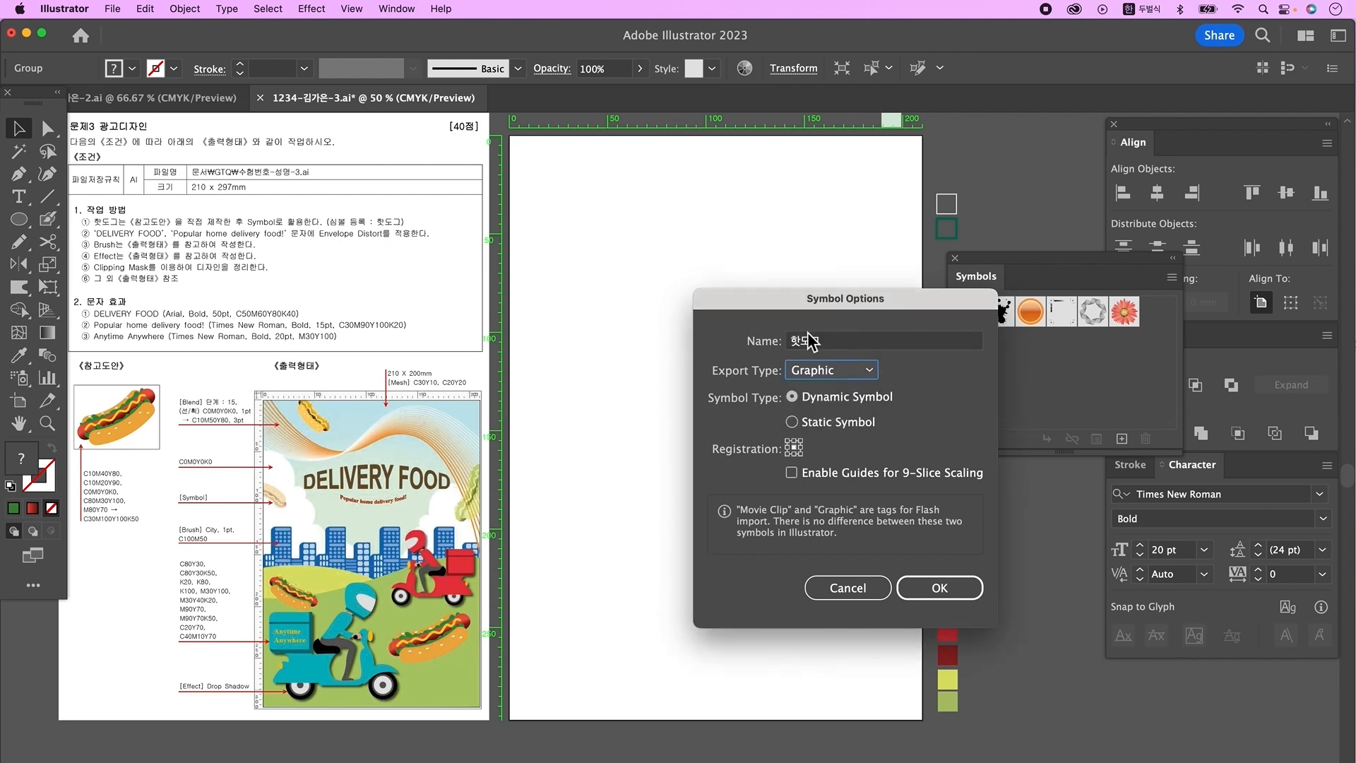
{"action": "left_click", "coordinate": [929, 592]}
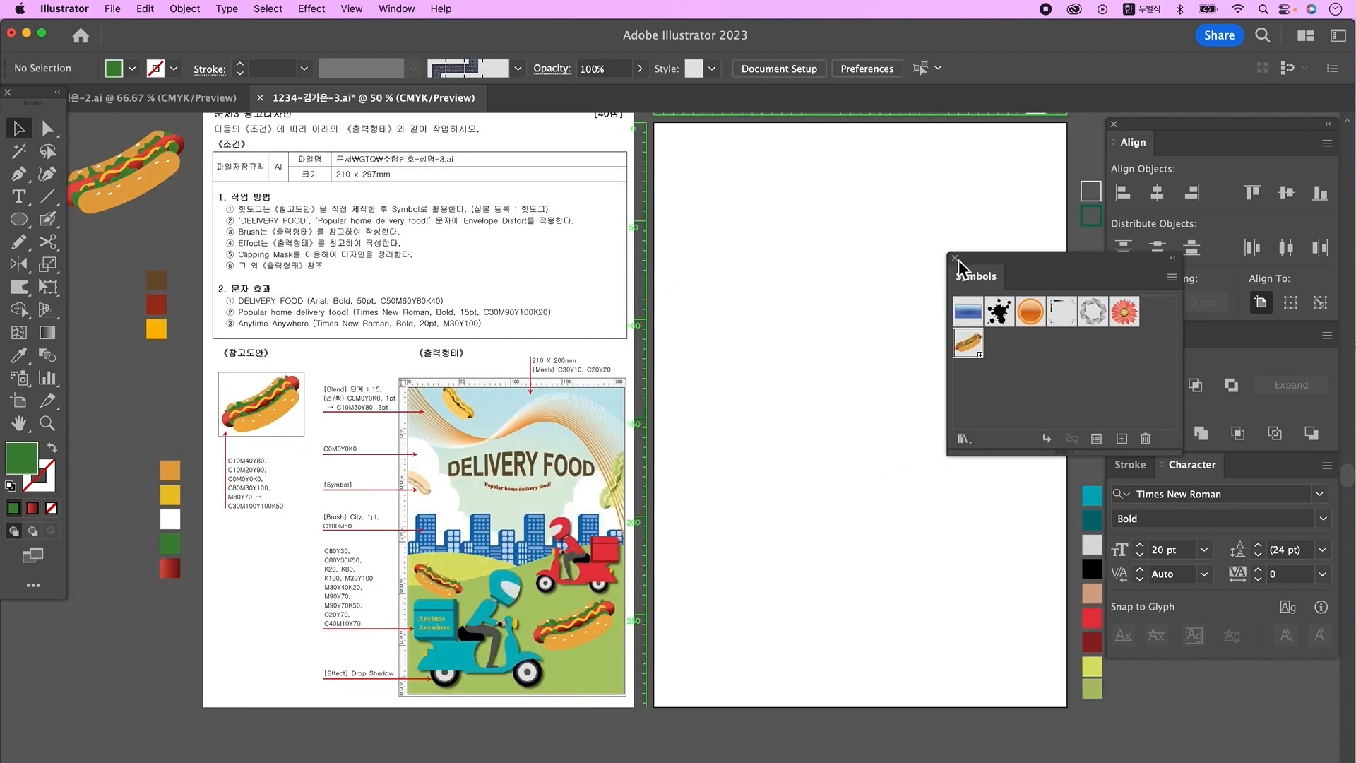
{"action": "left_click", "coordinate": [955, 259]}
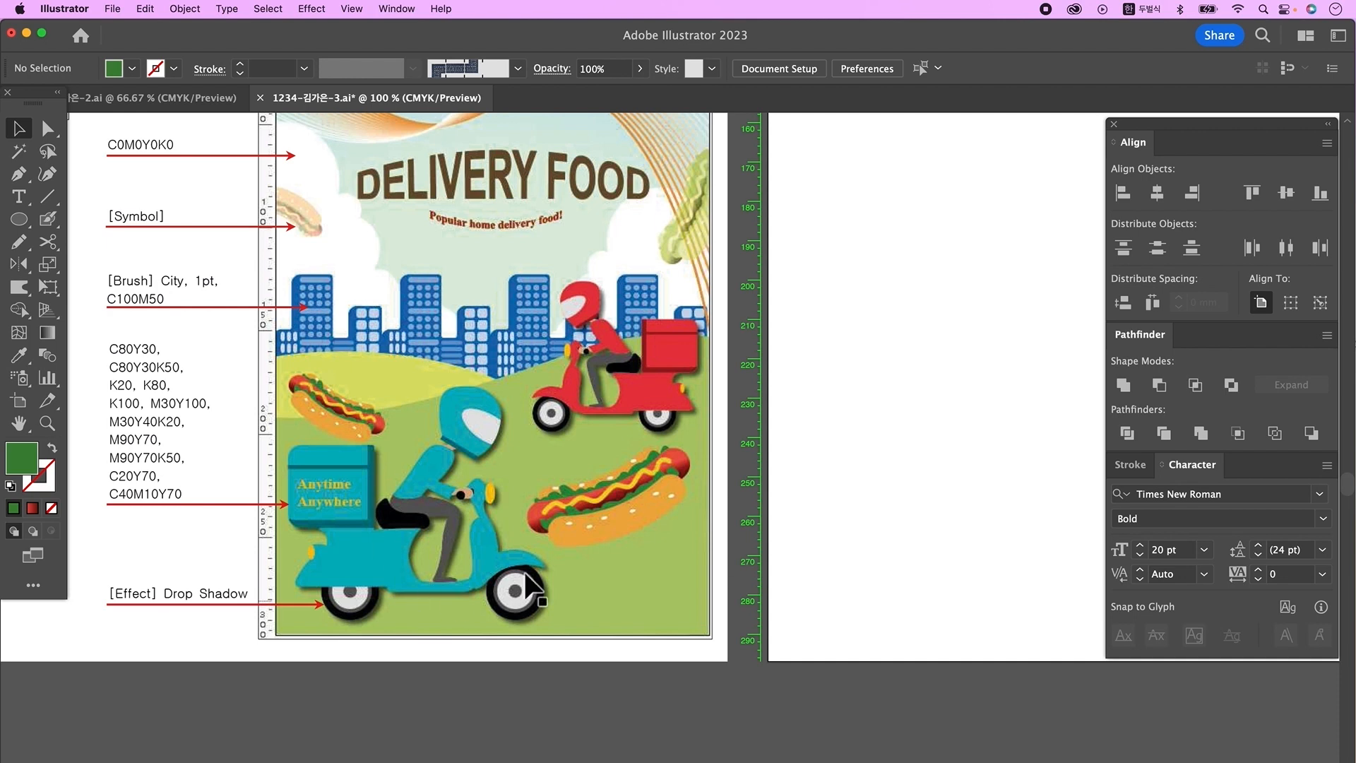
Draw an ellipse about 30 × 32 mm on the blank artboard for the rider's helmet, with default fill and stroke.
{"action": "mouse_move", "coordinate": [834, 610]}
{"action": "left_mouse_down"}
{"action": "mouse_move", "coordinate": [735, 615]}
{"action": "mouse_move", "coordinate": [686, 583]}
{"action": "left_mouse_up"}
{"action": "key", "text": "d"}
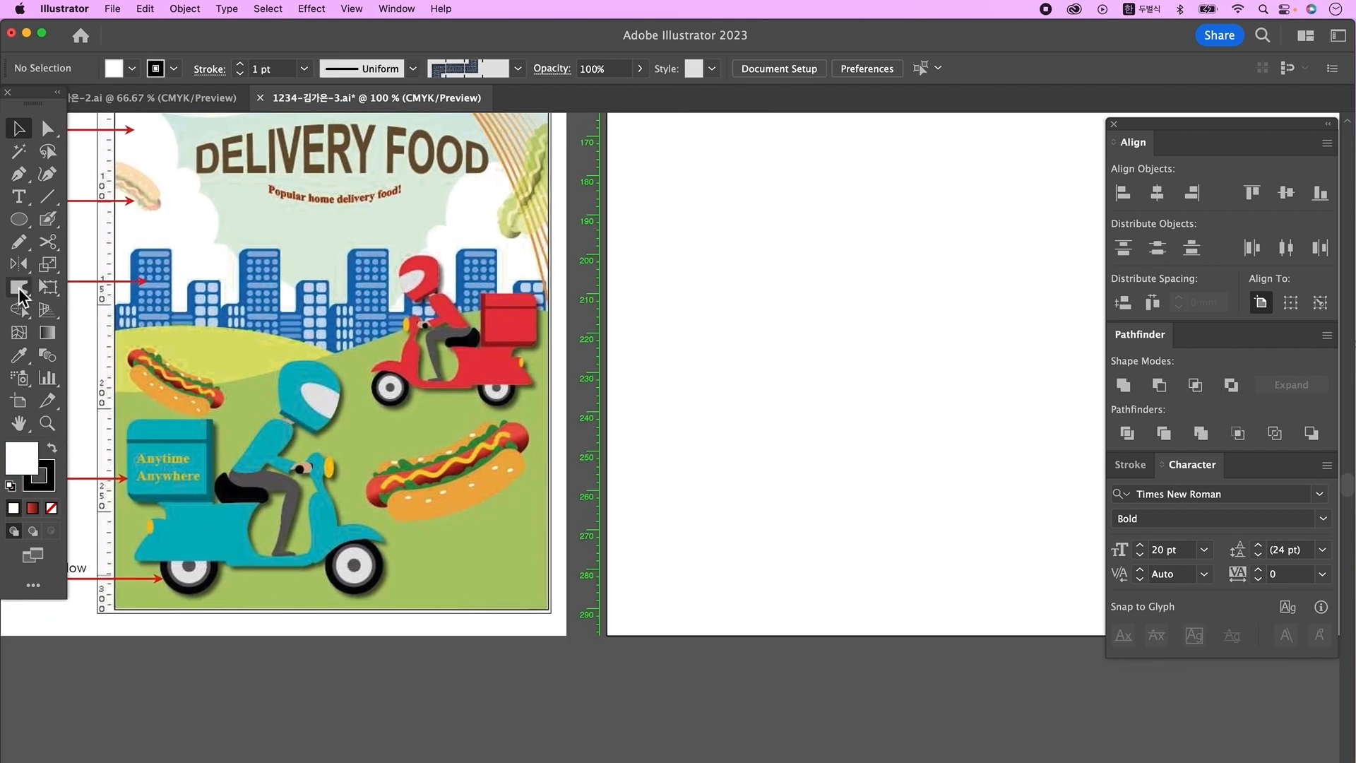
{"action": "left_click", "coordinate": [19, 220]}
{"action": "left_click_drag", "start_coordinate": [721, 236], "coordinate": [839, 364]}
Draw a slanted straight line across the lower-left part of the helmet ellipse, running down to its bottom edge.
{"action": "key", "text": "backslash"}
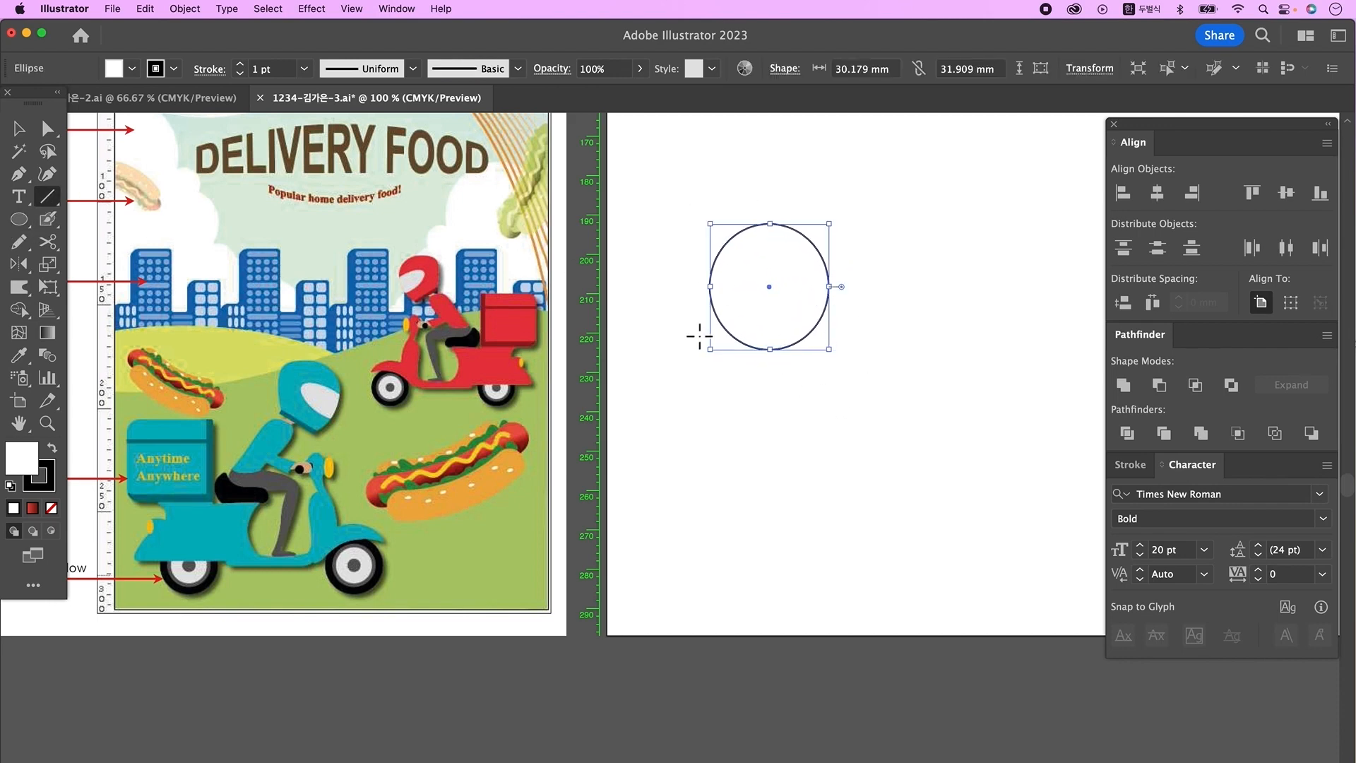
{"action": "left_click_drag", "start_coordinate": [701, 315], "coordinate": [816, 350]}
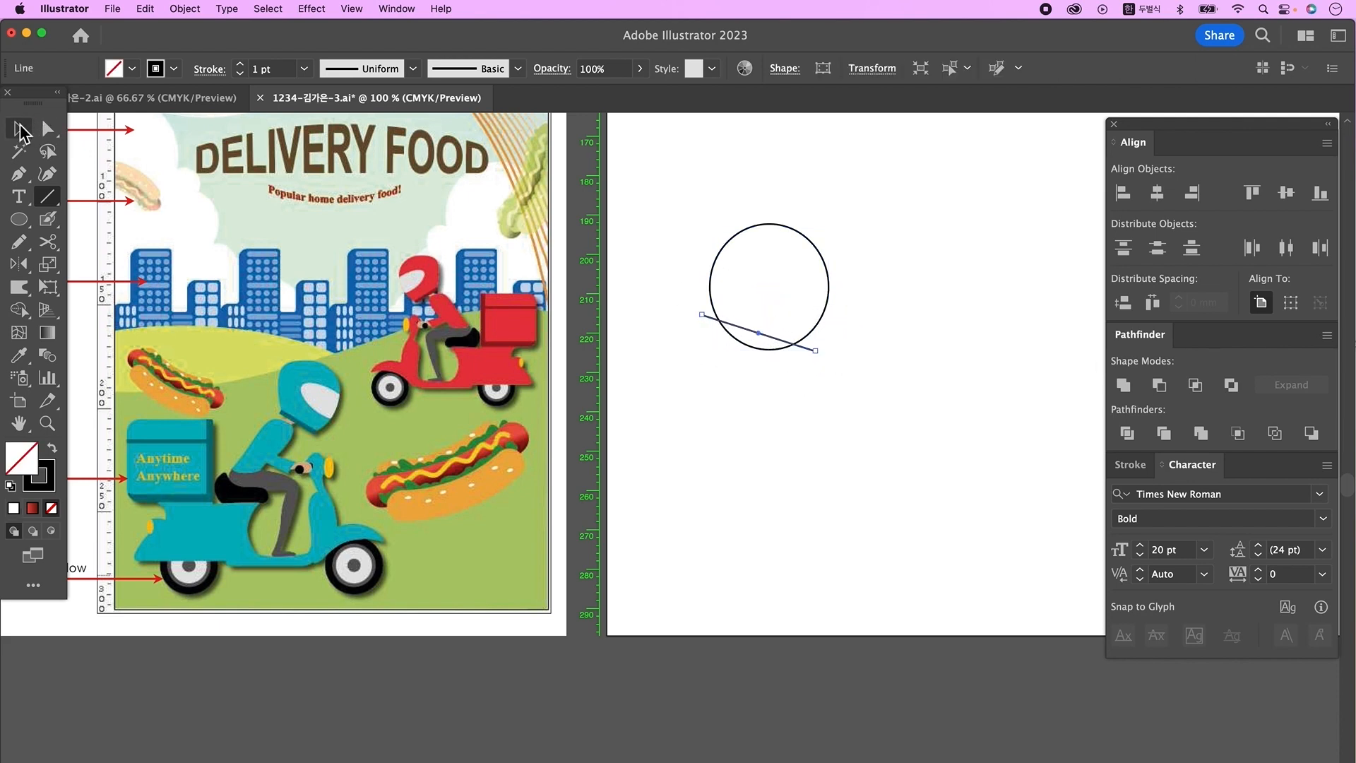
{"action": "left_click", "coordinate": [20, 128]}
{"action": "left_click_drag", "start_coordinate": [799, 346], "coordinate": [802, 347]}
Cut the helmet ellipse along the slanted line with Pathfinder Divide, ungroup it and delete the sliver below the line.
{"action": "left_click_drag", "start_coordinate": [852, 393], "coordinate": [747, 270]}
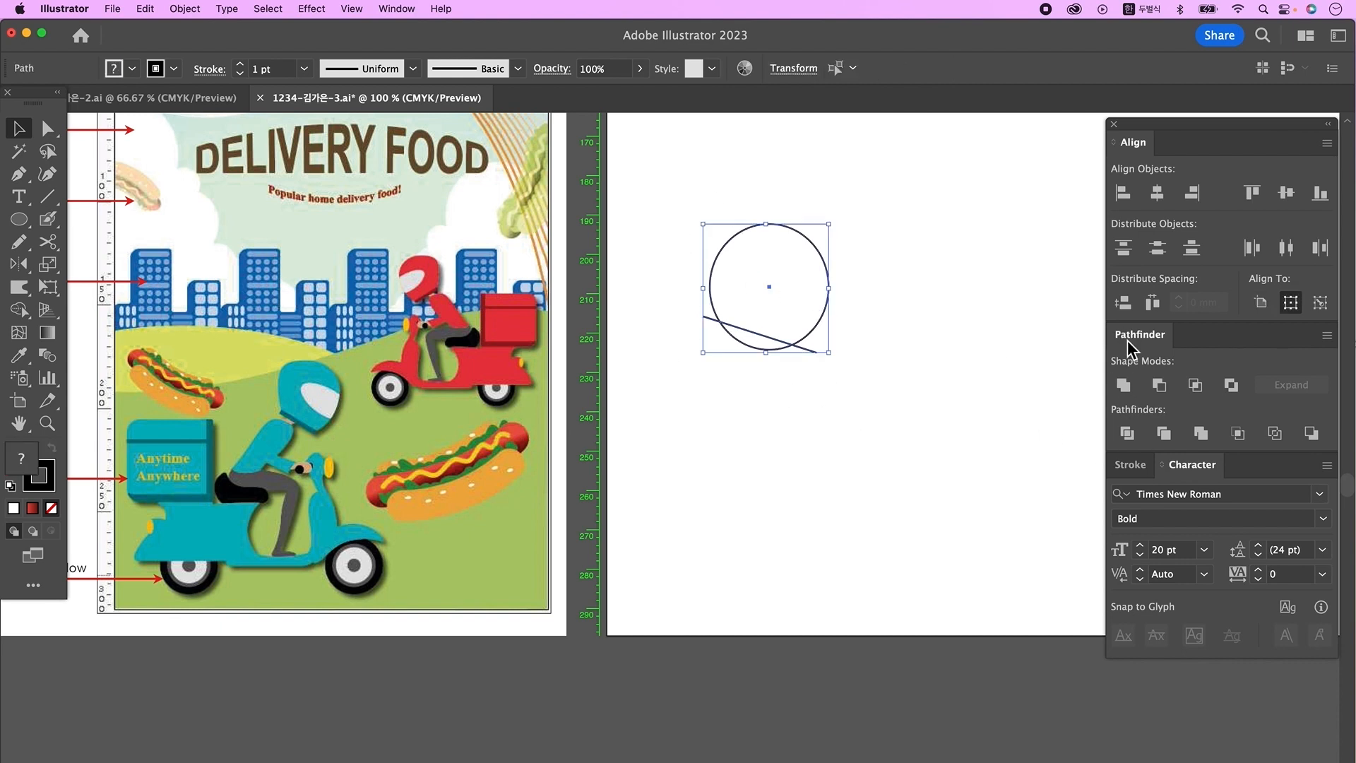
{"action": "left_click", "coordinate": [1127, 433]}
{"action": "right_click", "coordinate": [767, 309]}
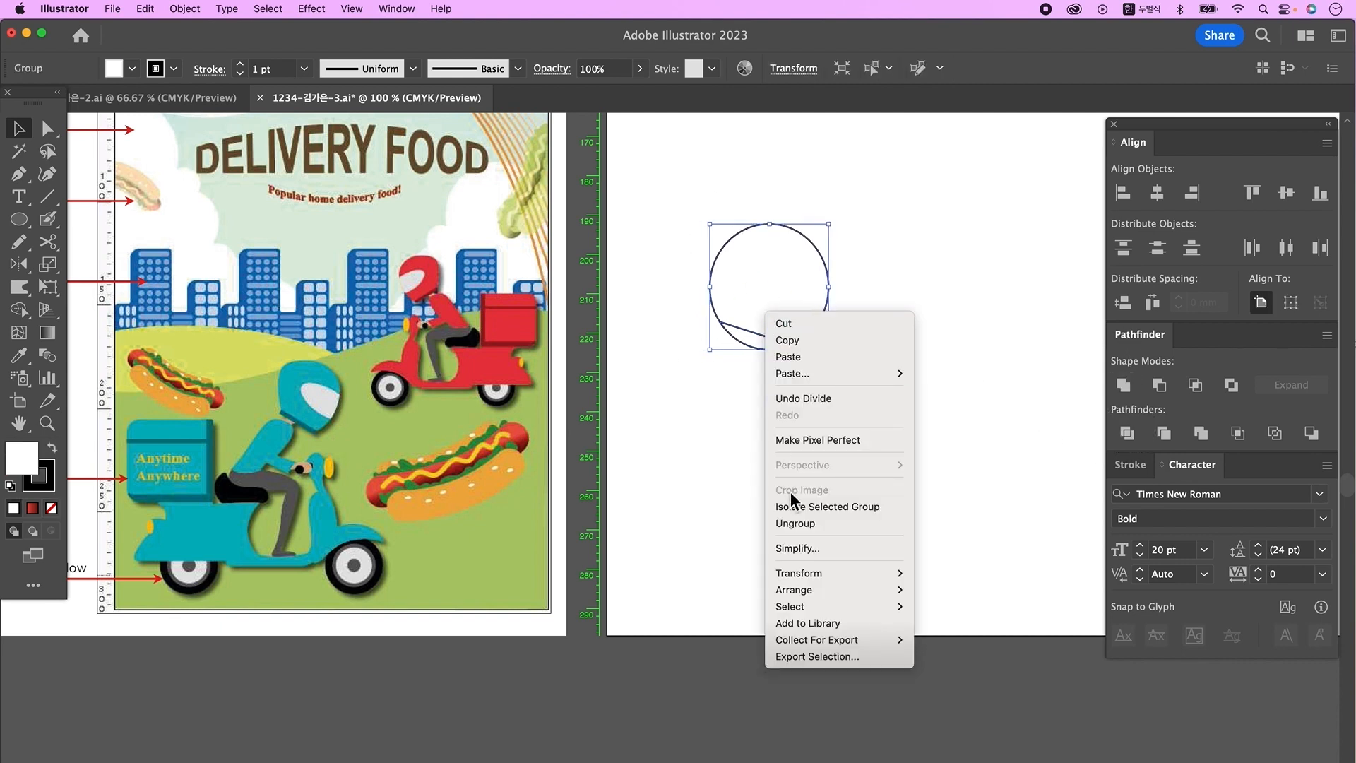
{"action": "left_click", "coordinate": [814, 529]}
{"action": "left_click", "coordinate": [763, 421]}
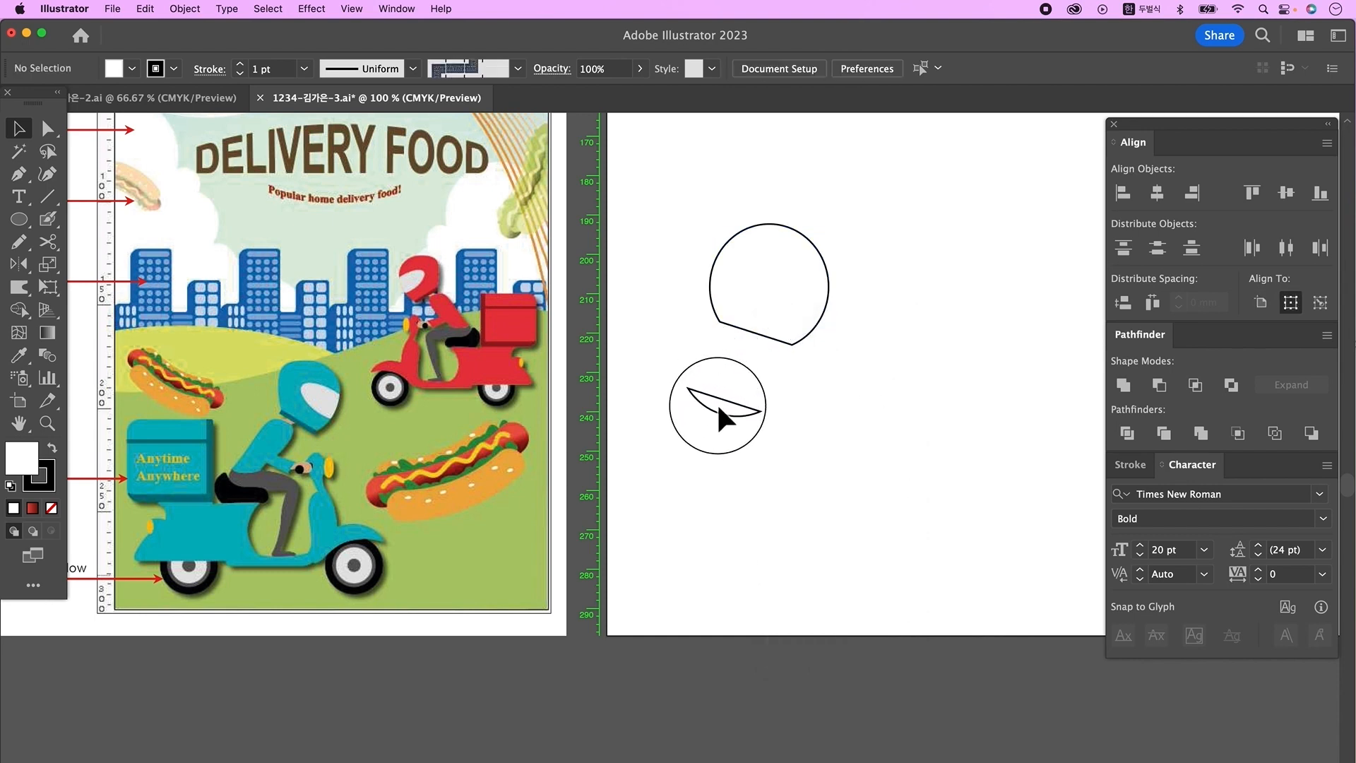
{"action": "left_click", "coordinate": [718, 407]}
{"action": "key", "text": "Delete"}
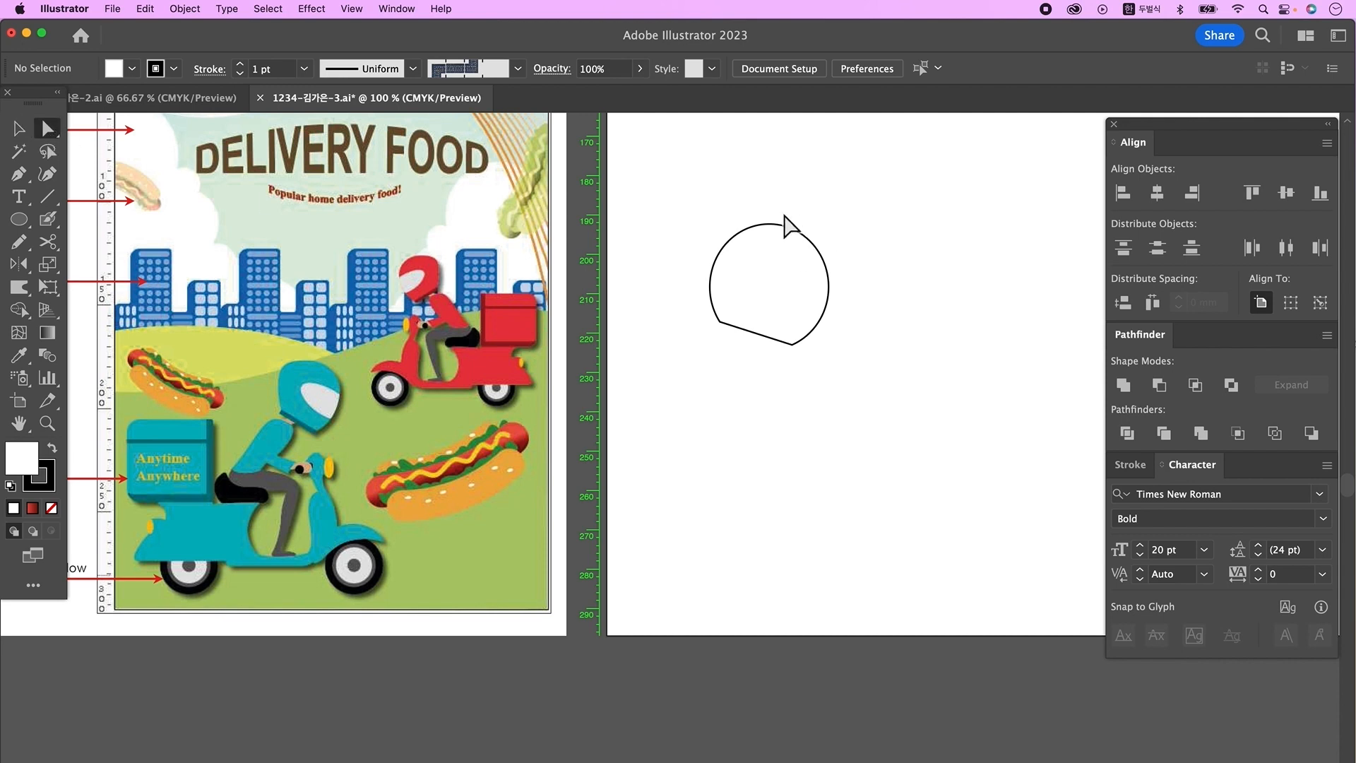
Reshape the helmet outline by adjusting anchor points and handles: a fuller rounded crown and a straight back narrowing toward the neck.
{"action": "left_click", "coordinate": [770, 224]}
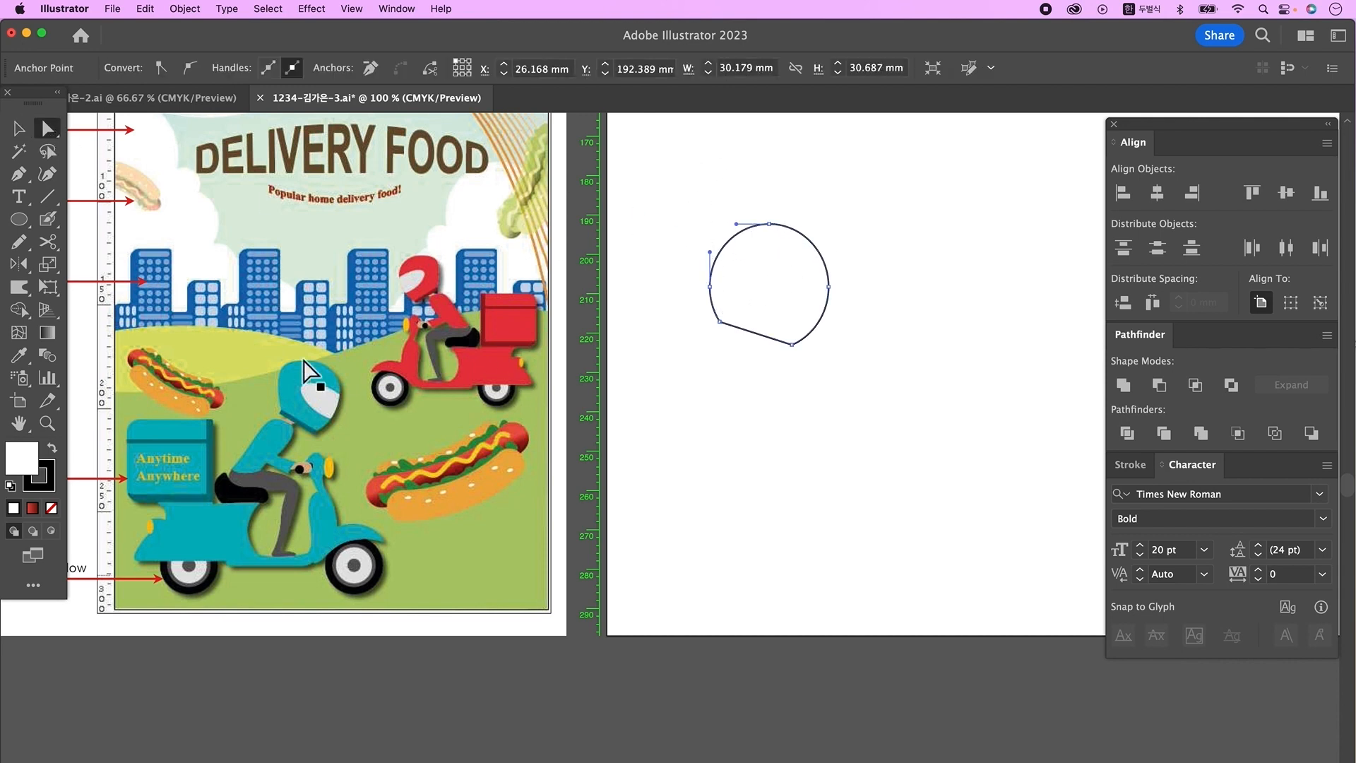
{"action": "left_click_drag", "start_coordinate": [672, 258], "coordinate": [709, 256]}
{"action": "left_click_drag", "start_coordinate": [828, 287], "coordinate": [830, 297]}
{"action": "left_click_drag", "start_coordinate": [769, 224], "coordinate": [770, 222]}
{"action": "left_click_drag", "start_coordinate": [803, 222], "coordinate": [816, 223]}
{"action": "left_click_drag", "start_coordinate": [831, 297], "coordinate": [826, 288]}
{"action": "left_click_drag", "start_coordinate": [791, 345], "coordinate": [729, 324]}
{"action": "left_click", "coordinate": [886, 332]}
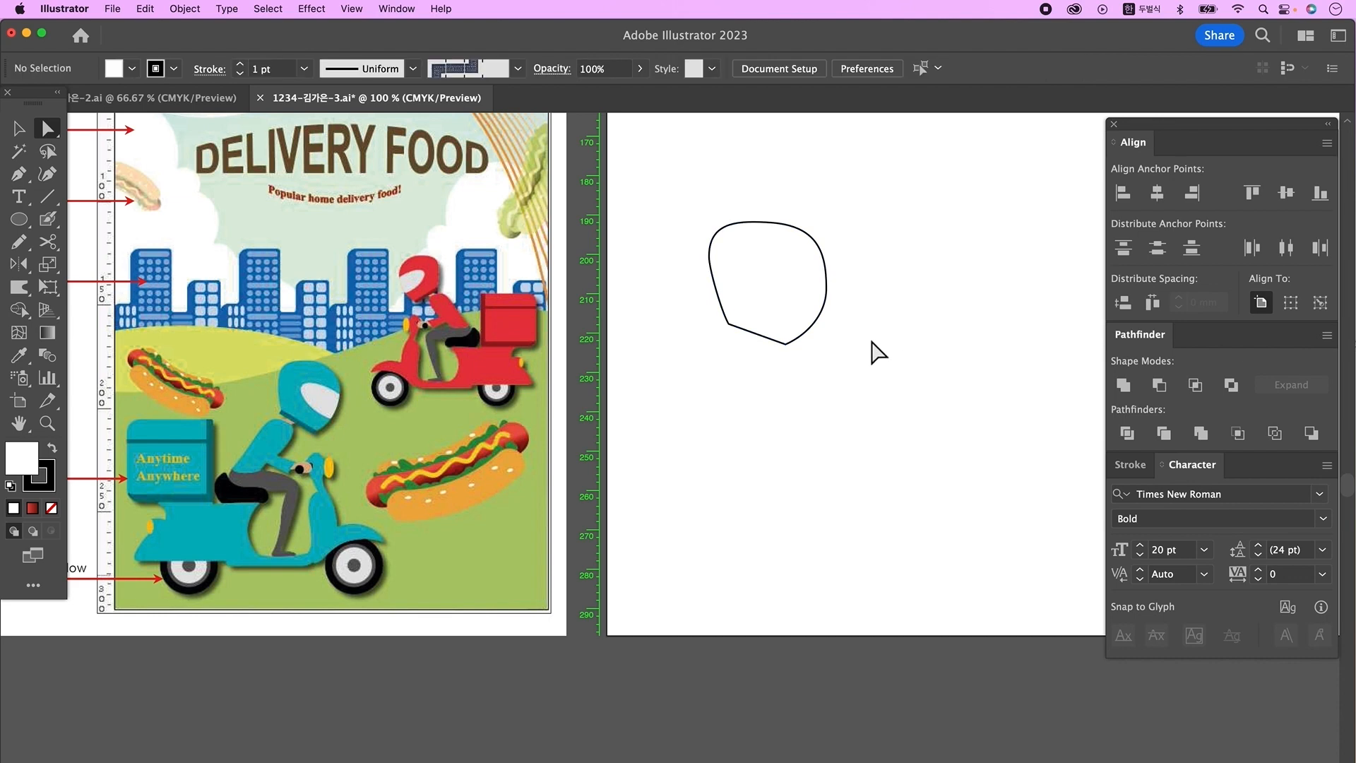
{"action": "left_click", "coordinate": [827, 248]}
Draw a visor ellipse about 25 × 9.4 mm over the helmet's front edge, tilt it clockwise and bulge its lower edge.
{"action": "left_click", "coordinate": [19, 220]}
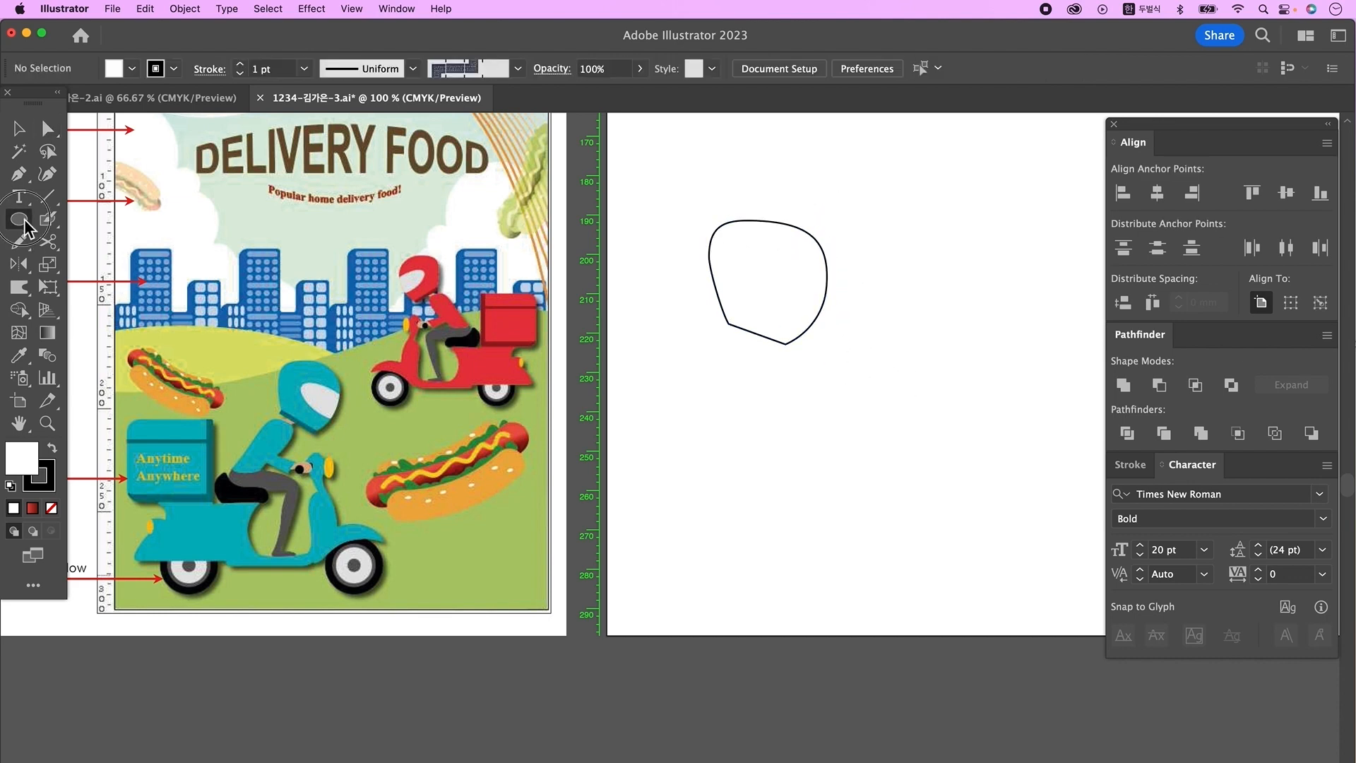
{"action": "left_click_drag", "start_coordinate": [770, 261], "coordinate": [870, 297]}
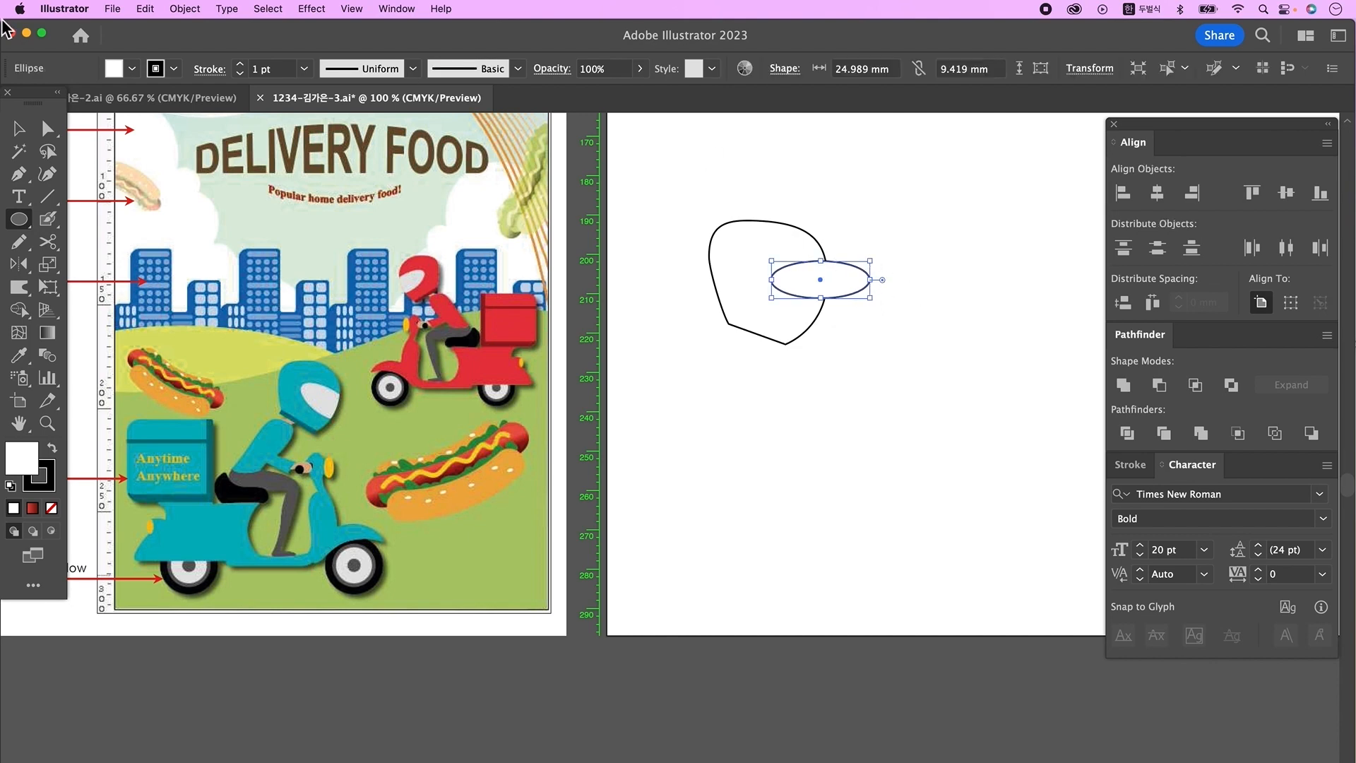
{"action": "left_click", "coordinate": [9, 133]}
{"action": "left_click_drag", "start_coordinate": [871, 311], "coordinate": [850, 346]}
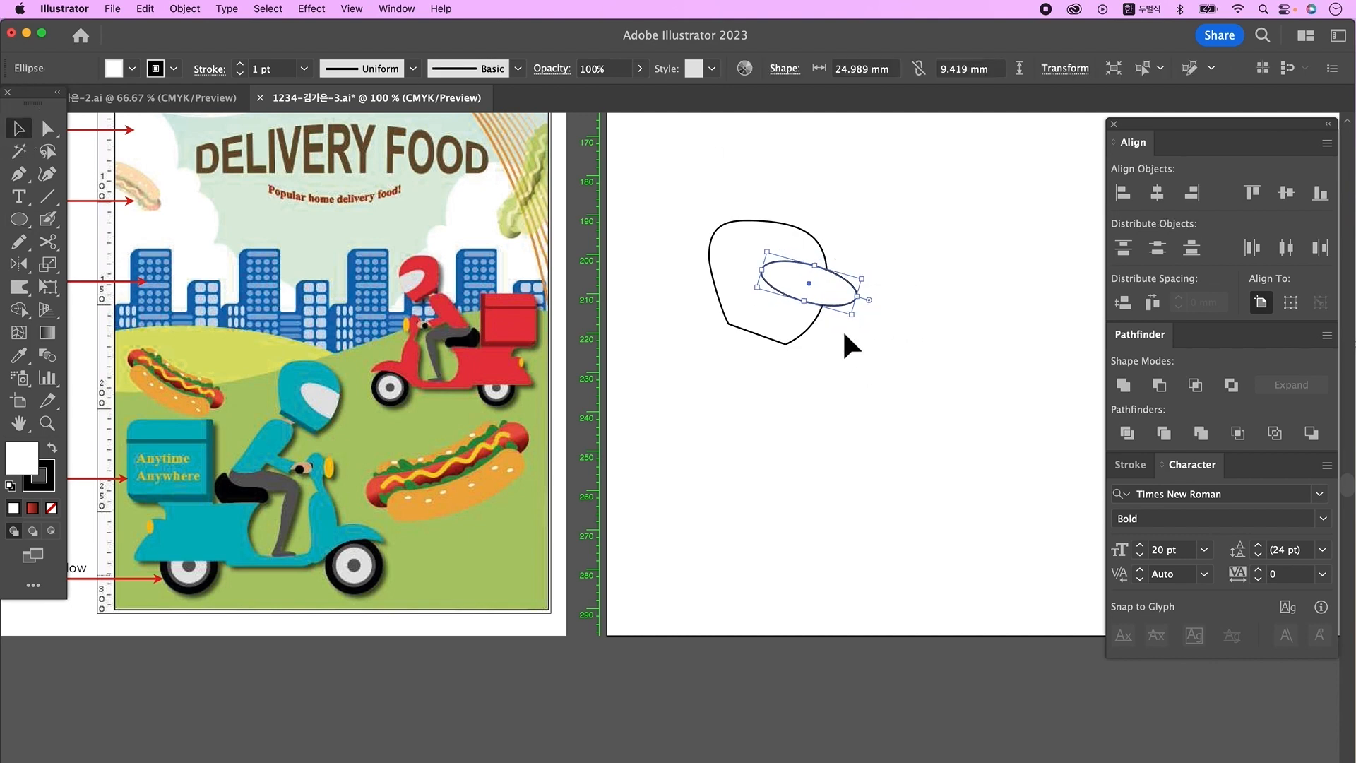
{"action": "left_click", "coordinate": [48, 131]}
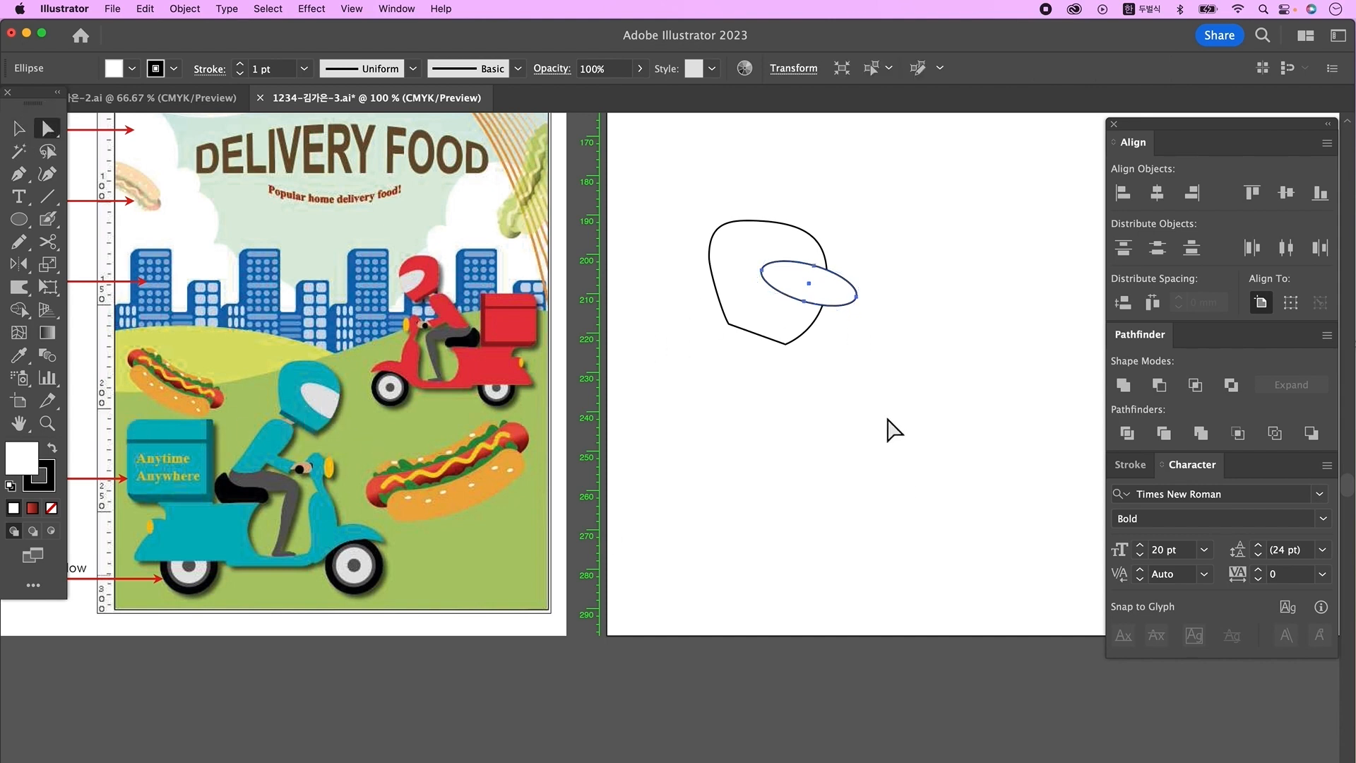
{"action": "left_click", "coordinate": [804, 300]}
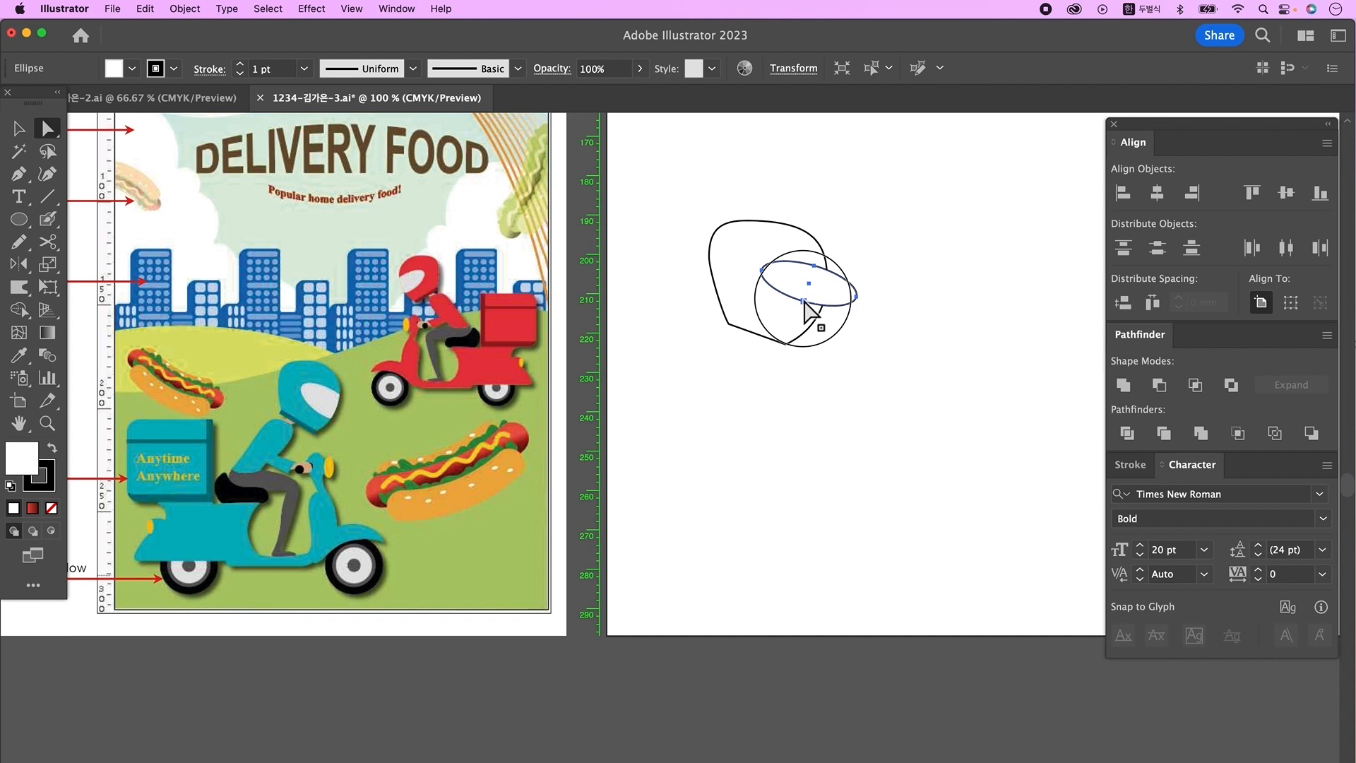
{"action": "left_click", "coordinate": [902, 384]}
Divide the helmet and visor shapes with Pathfinder, ungroup them and delete the visor part outside the helmet.
{"action": "key", "text": "v"}
{"action": "left_click_drag", "start_coordinate": [701, 179], "coordinate": [863, 355]}
{"action": "left_click", "coordinate": [1128, 433]}
{"action": "right_click", "coordinate": [826, 310]}
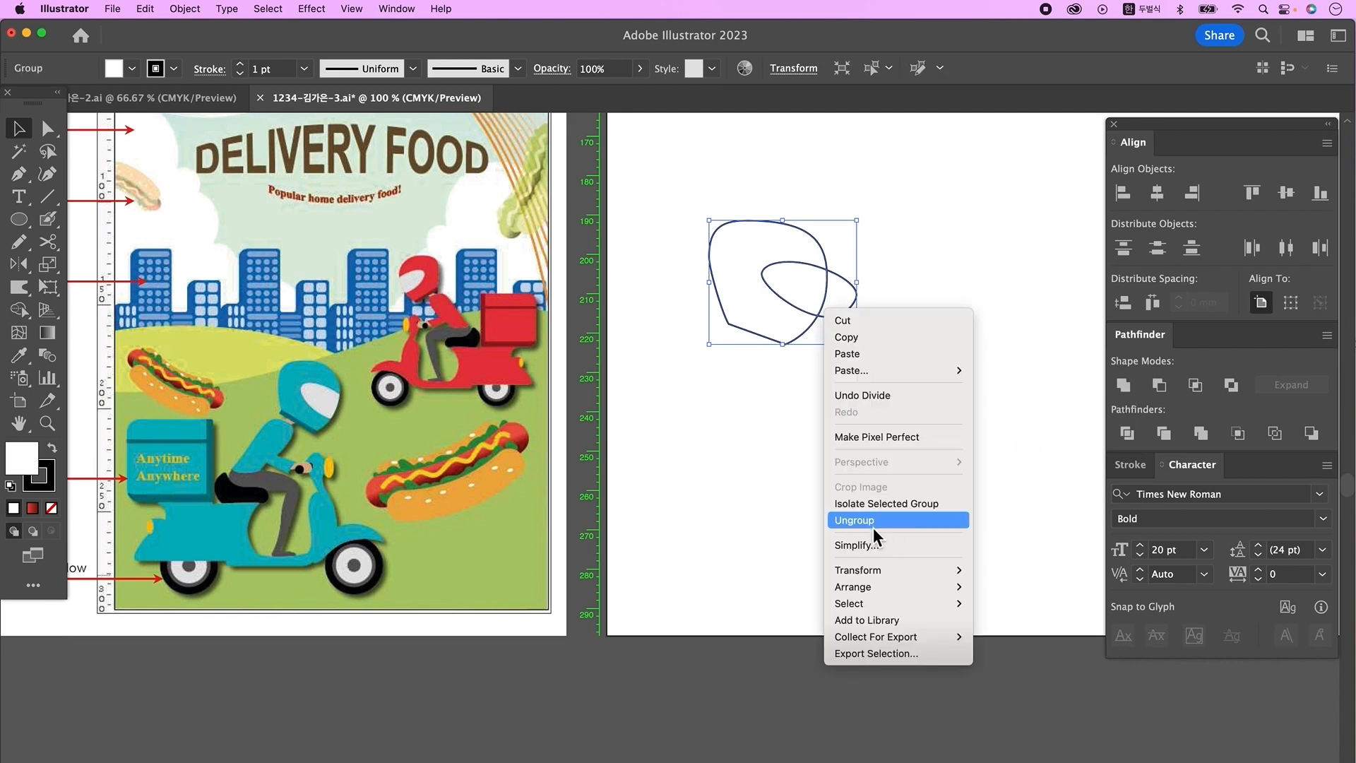
{"action": "left_click", "coordinate": [855, 520]}
{"action": "left_click", "coordinate": [731, 396]}
{"action": "left_click_drag", "start_coordinate": [856, 294], "coordinate": [873, 330]}
{"action": "key", "text": "Delete"}
Draw a thin rectangle as the helmet's neck band, tilt it and fit it against the slanted lower edge of the helmet.
{"action": "left_click_drag", "start_coordinate": [19, 219], "coordinate": [151, 220]}
{"action": "left_click_drag", "start_coordinate": [768, 364], "coordinate": [840, 380]}
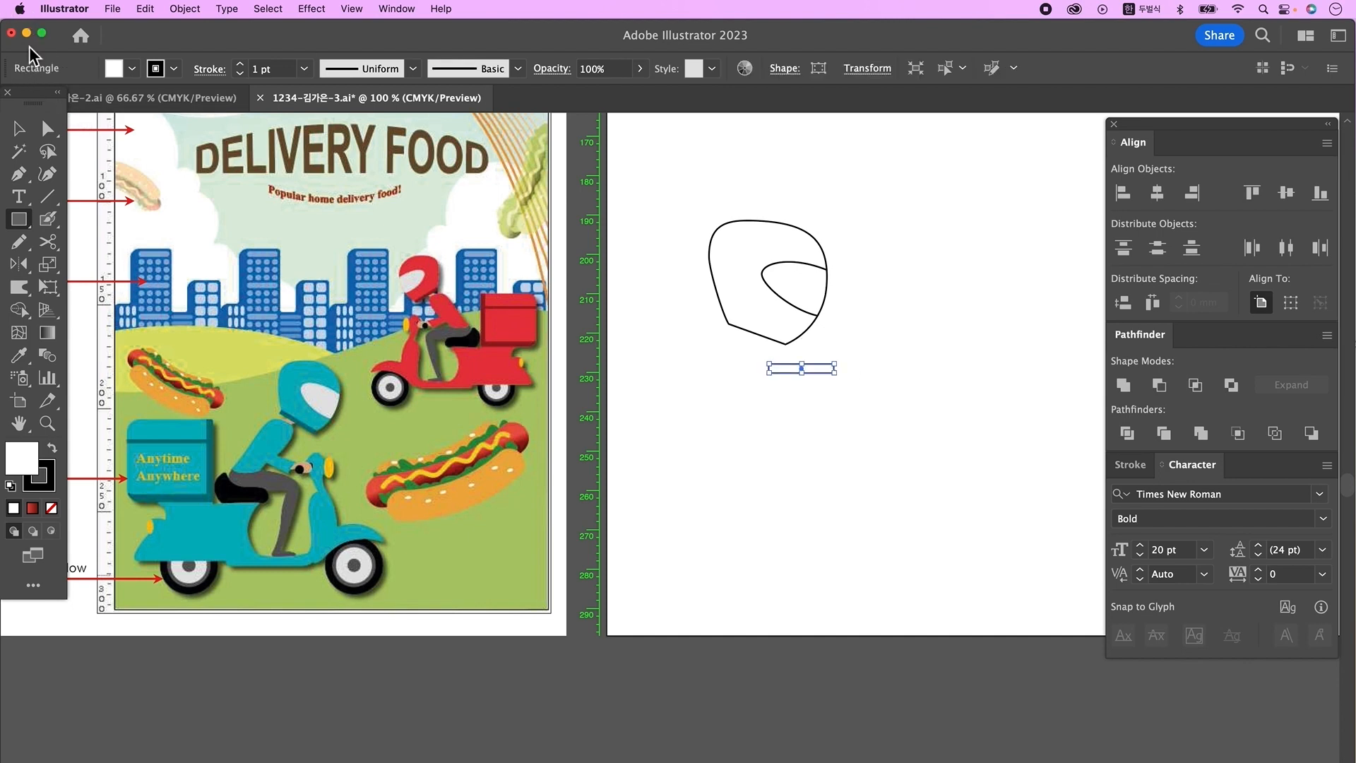
{"action": "left_click", "coordinate": [18, 131]}
{"action": "left_click_drag", "start_coordinate": [845, 386], "coordinate": [773, 336]}
{"action": "left_click_drag", "start_coordinate": [795, 357], "coordinate": [795, 358]}
{"action": "left_click", "coordinate": [756, 339]}
{"action": "left_click_drag", "start_coordinate": [719, 340], "coordinate": [752, 304]}
{"action": "left_click_drag", "start_coordinate": [942, 368], "coordinate": [940, 368]}
{"action": "left_click", "coordinate": [806, 452]}
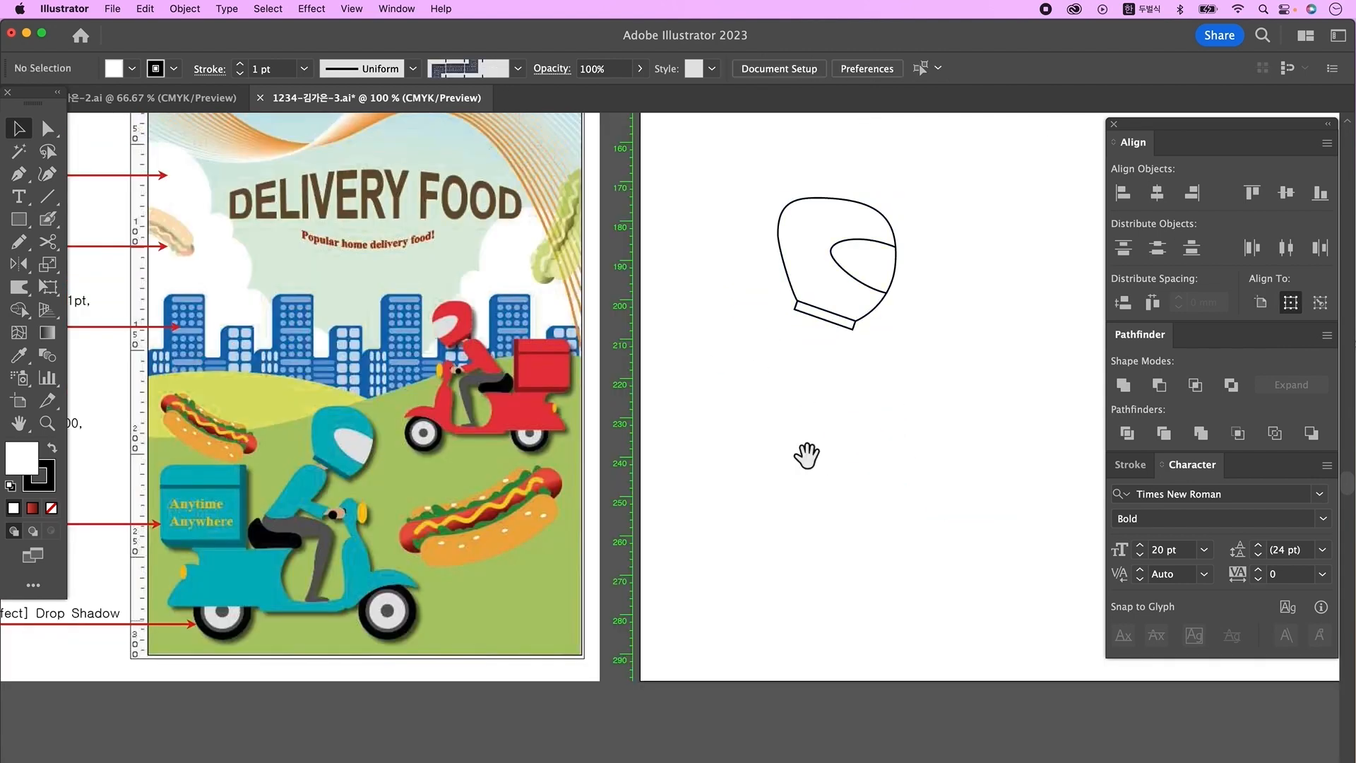
{"action": "left_click_drag", "start_coordinate": [806, 456], "coordinate": [786, 471]}
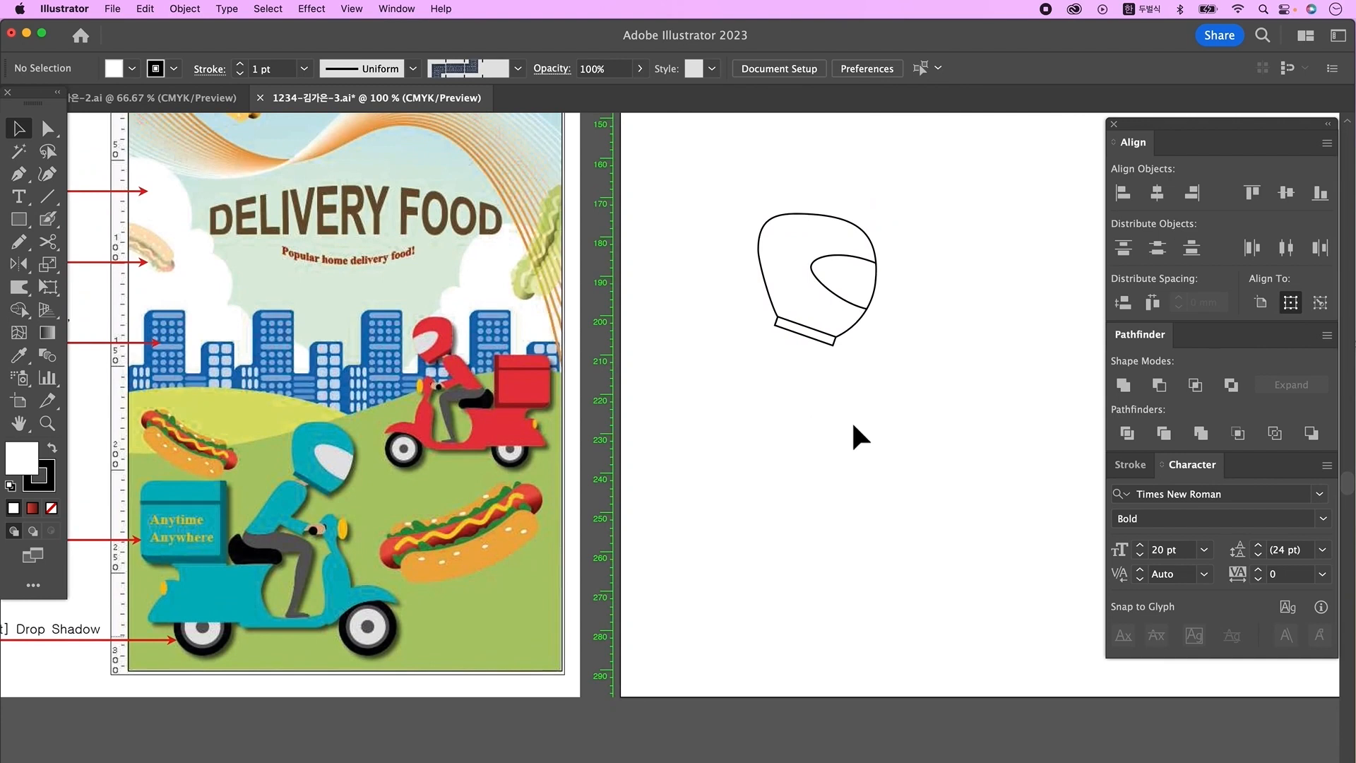
Paint the rider's torso below the helmet as one thick slanted stroke with an enlarged Blob Brush.
{"action": "left_click", "coordinate": [48, 220]}
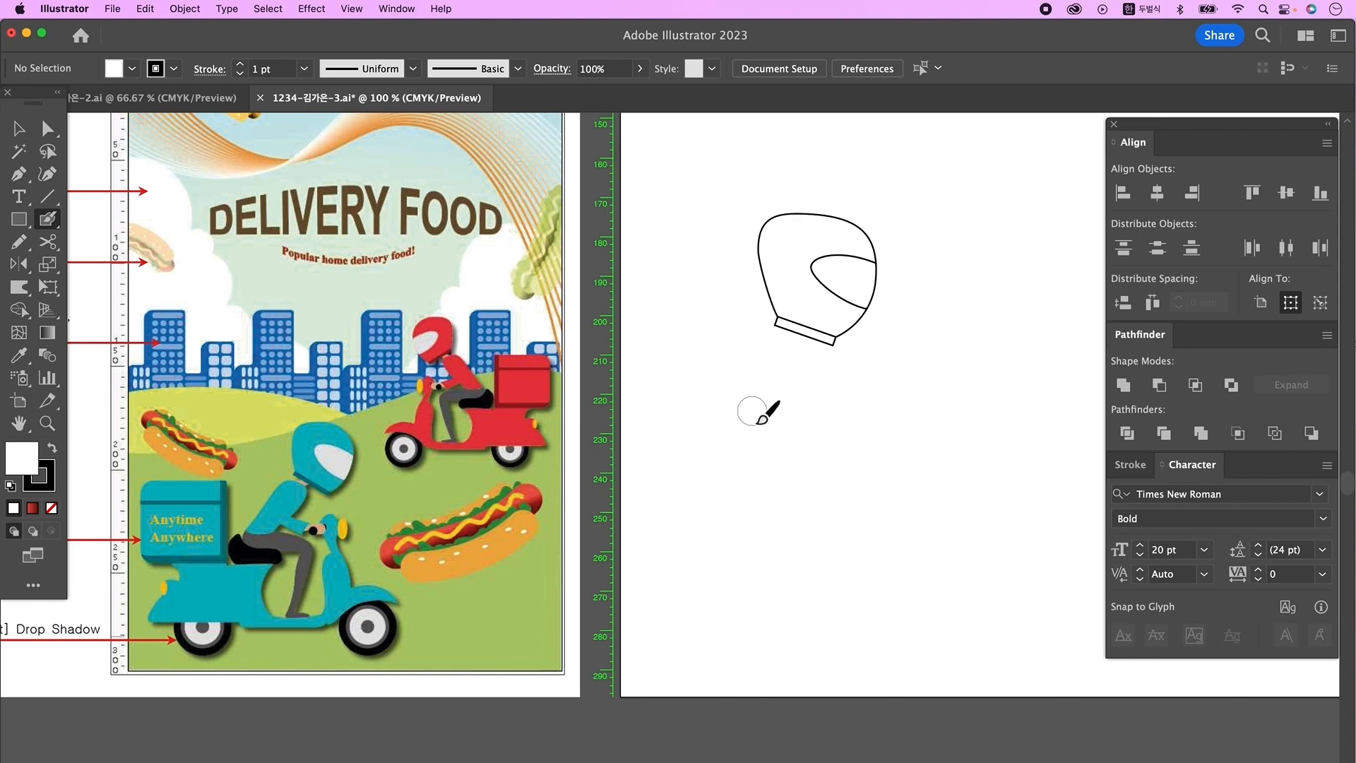
{"action": "key", "text": "bracketright"}
{"action": "key", "text": "bracketright"}
{"action": "key", "text": "bracketright"}
{"action": "scroll", "coordinate": [777, 374], "scroll_direction": "down", "scroll_amount": 1}
{"action": "left_click_drag", "start_coordinate": [778, 376], "coordinate": [750, 435]}
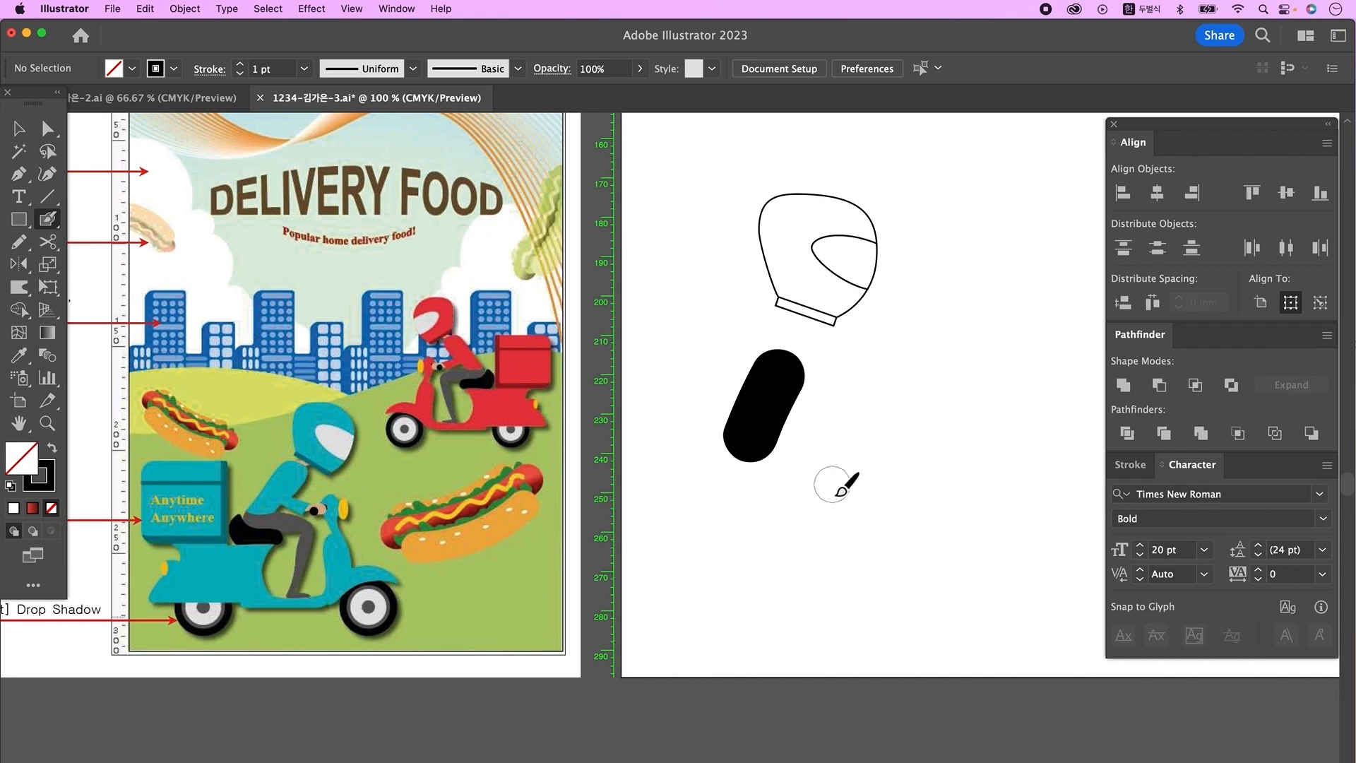
Paint the bent leg with the Blob Brush: a nearly horizontal thigh and, with a smaller brush, a thinner shin running down.
{"action": "scroll", "coordinate": [832, 485], "scroll_direction": "down", "scroll_amount": 1}
{"action": "scroll", "coordinate": [832, 485], "scroll_direction": "right", "scroll_amount": 1}
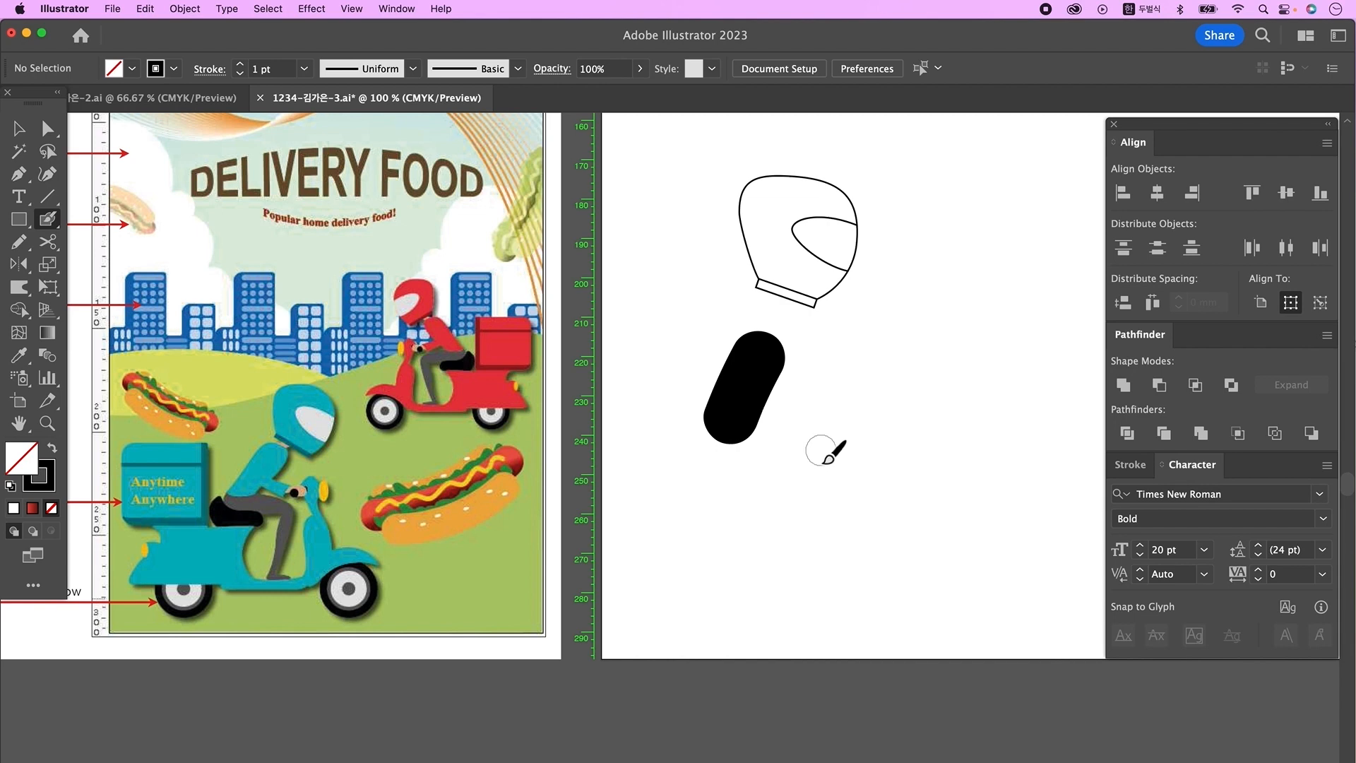
{"action": "left_click_drag", "start_coordinate": [812, 452], "coordinate": [884, 465]}
{"action": "key", "text": "bracketleft"}
{"action": "key", "text": "bracketleft"}
{"action": "key", "text": "bracketleft"}
{"action": "key", "text": "bracketleft"}
{"action": "left_click_drag", "start_coordinate": [885, 464], "coordinate": [878, 550]}
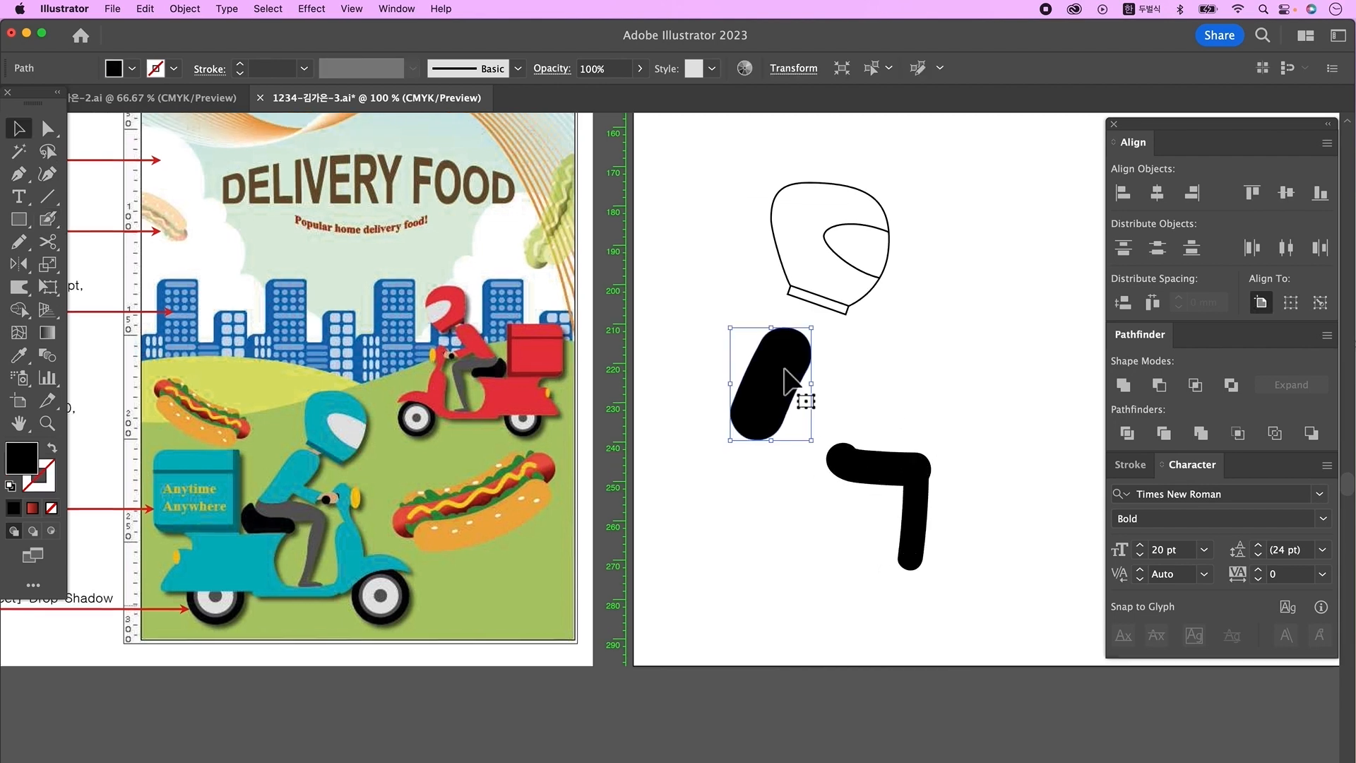
Nudge the torso down and square off its rounded shoulder end by editing its anchor points.
{"action": "left_click_drag", "start_coordinate": [784, 371], "coordinate": [787, 382]}
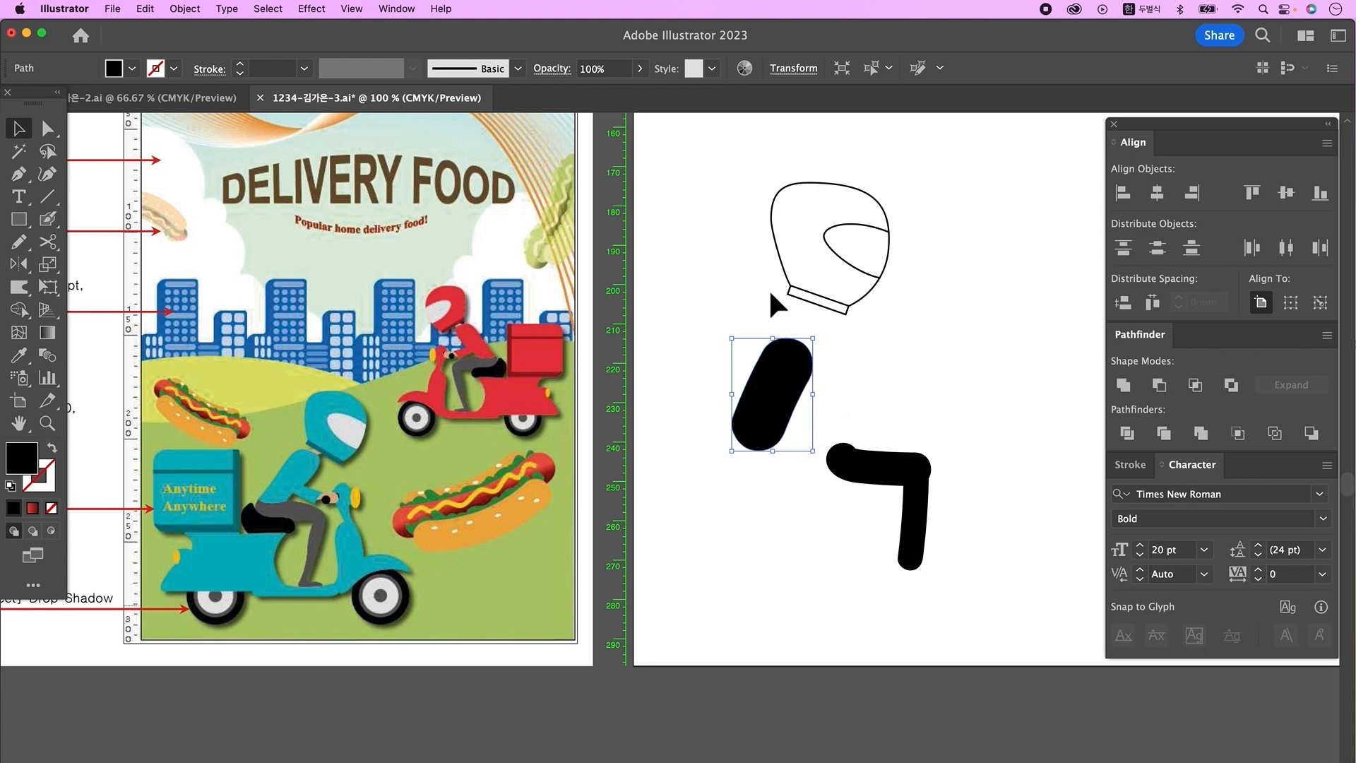
{"action": "left_click", "coordinate": [47, 130]}
{"action": "left_click_drag", "start_coordinate": [758, 320], "coordinate": [794, 351]}
{"action": "left_click_drag", "start_coordinate": [818, 397], "coordinate": [778, 443]}
{"action": "left_click", "coordinate": [737, 426]}
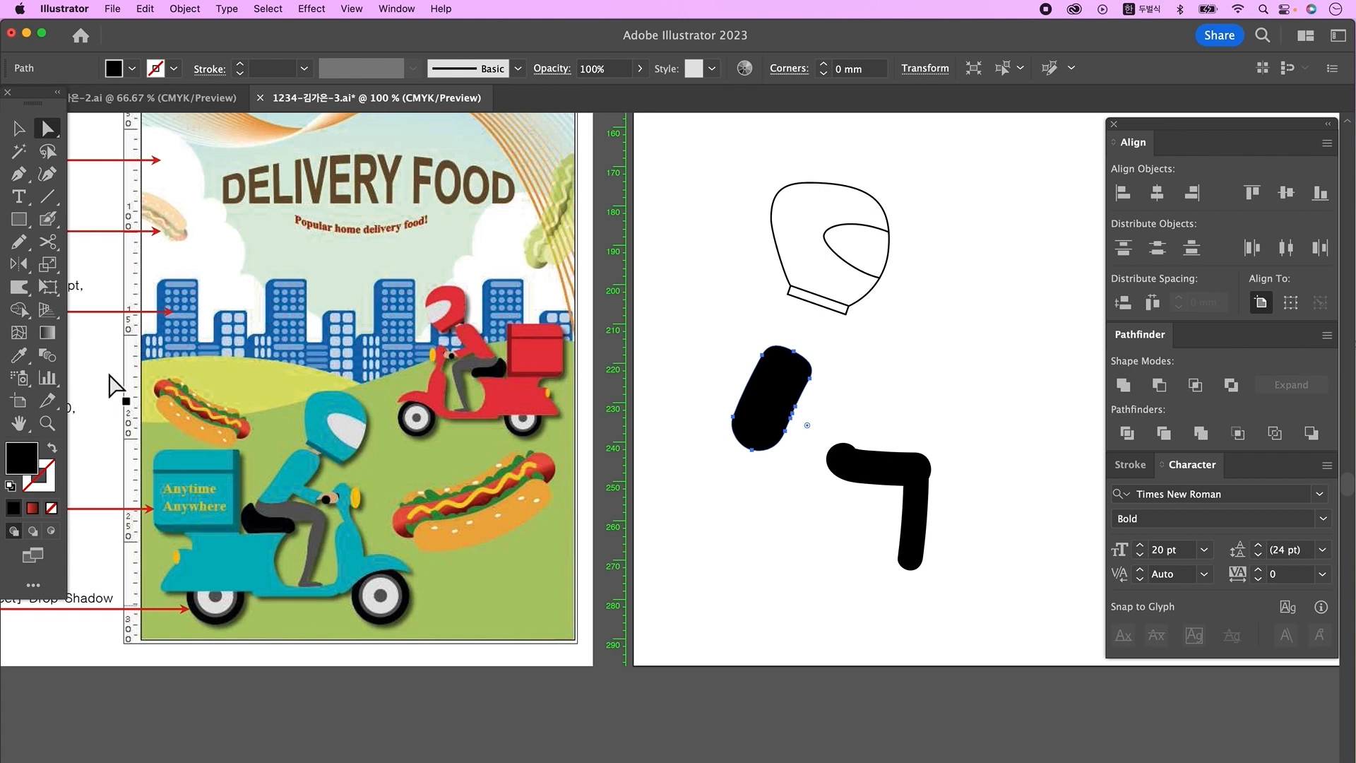
Push the torso's outline with the Warp tool to slim it and flatten its waist end.
{"action": "left_click", "coordinate": [21, 293]}
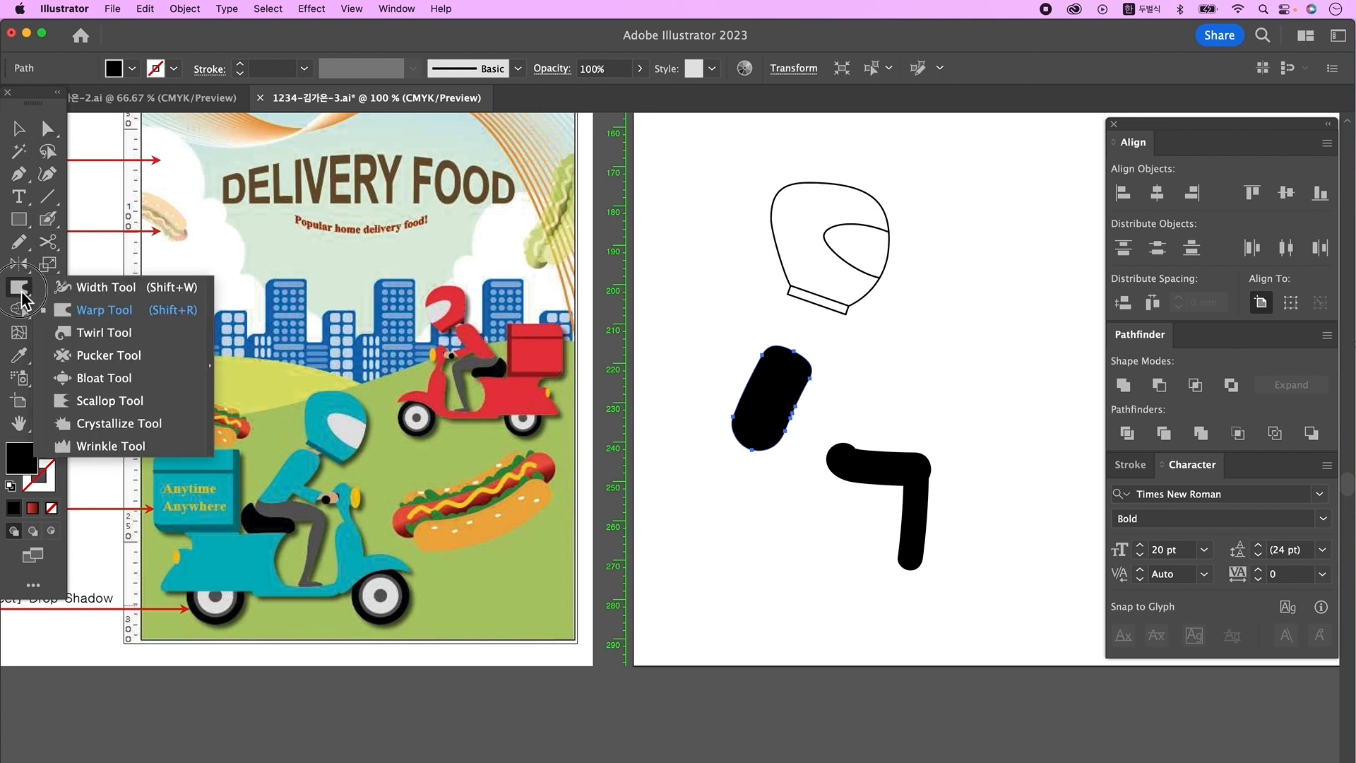
{"action": "left_click", "coordinate": [125, 316]}
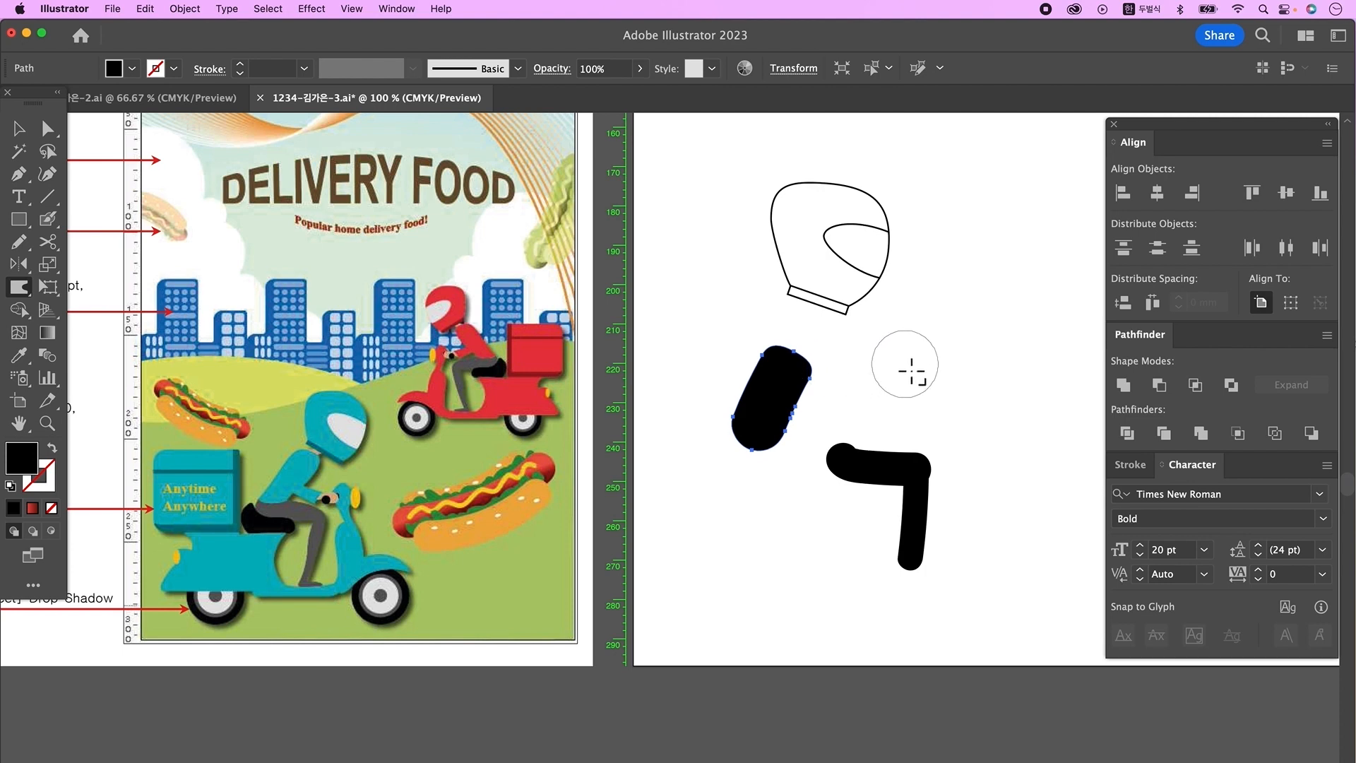
{"action": "mouse_move", "coordinate": [909, 354]}
{"action": "left_mouse_down"}
{"action": "mouse_move", "coordinate": [947, 375]}
{"action": "mouse_move", "coordinate": [905, 387]}
{"action": "mouse_move", "coordinate": [892, 415]}
{"action": "mouse_move", "coordinate": [919, 430]}
{"action": "mouse_move", "coordinate": [898, 410]}
{"action": "left_mouse_up"}
{"action": "mouse_move", "coordinate": [804, 438]}
{"action": "left_mouse_down"}
{"action": "mouse_move", "coordinate": [781, 457]}
{"action": "mouse_move", "coordinate": [808, 423]}
{"action": "mouse_move", "coordinate": [747, 459]}
{"action": "mouse_move", "coordinate": [782, 441]}
{"action": "mouse_move", "coordinate": [812, 378]}
{"action": "left_mouse_up"}
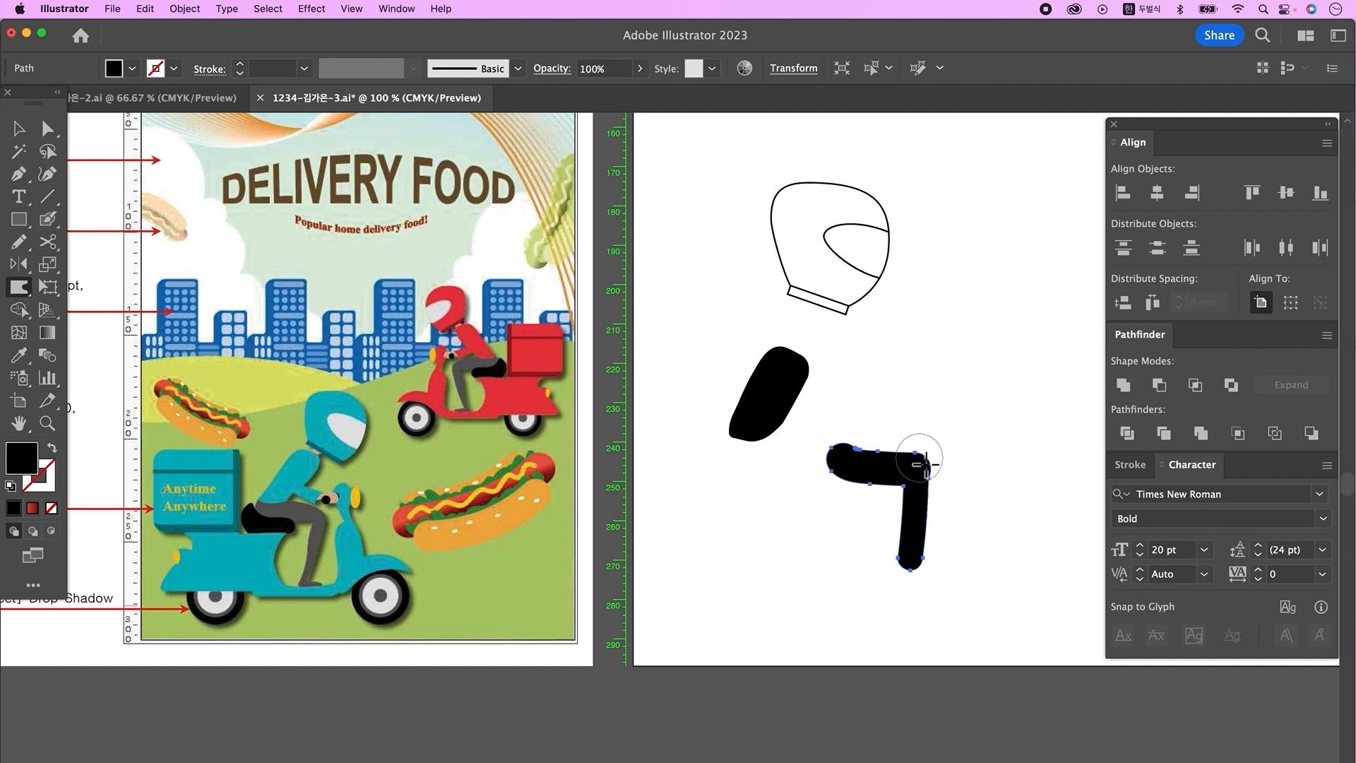
Thicken the thigh and slim the shin of the leg shape with the Warp tool.
{"action": "mouse_move", "coordinate": [882, 465]}
{"action": "left_mouse_down"}
{"action": "mouse_move", "coordinate": [884, 442]}
{"action": "mouse_move", "coordinate": [854, 458]}
{"action": "left_mouse_up"}
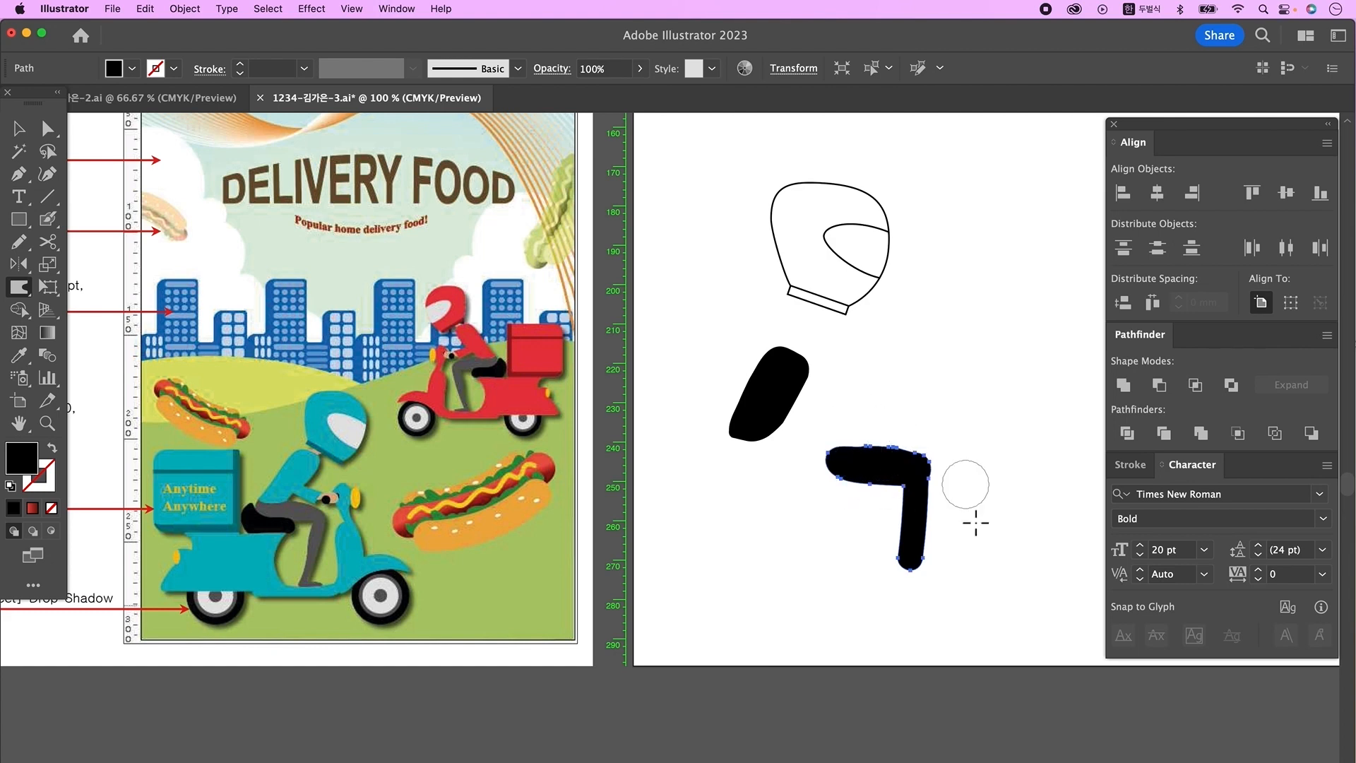
{"action": "mouse_move", "coordinate": [898, 519]}
{"action": "left_mouse_down"}
{"action": "mouse_move", "coordinate": [902, 573]}
{"action": "mouse_move", "coordinate": [933, 488]}
{"action": "mouse_move", "coordinate": [926, 526]}
{"action": "left_mouse_up"}
{"action": "left_click_drag", "start_coordinate": [867, 441], "coordinate": [877, 446]}
Smooth the leg's outline with the Smooth tool and slant the shin backward by shifting its lower anchor points.
{"action": "left_click", "coordinate": [24, 242]}
{"action": "left_click_drag", "start_coordinate": [24, 246], "coordinate": [124, 299]}
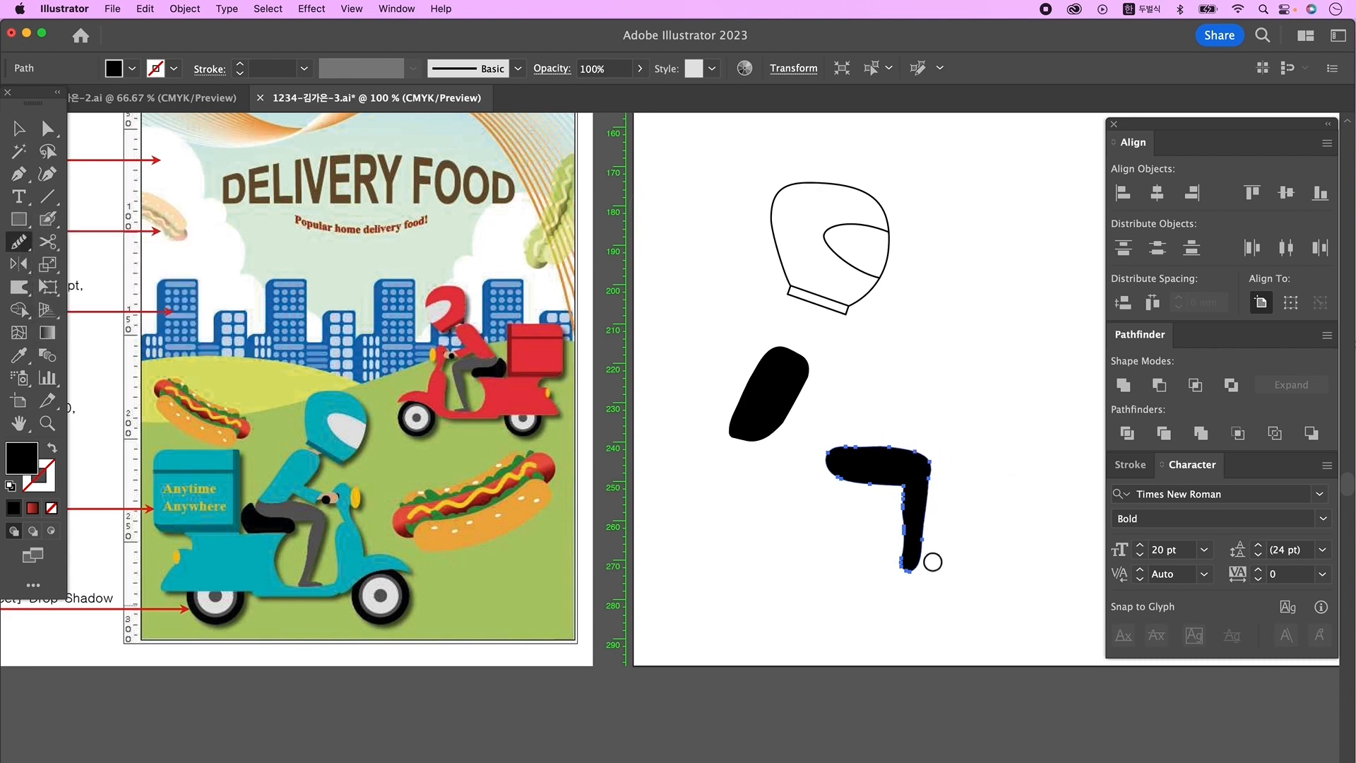
{"action": "mouse_move", "coordinate": [933, 544]}
{"action": "left_mouse_down"}
{"action": "mouse_move", "coordinate": [902, 538]}
{"action": "mouse_move", "coordinate": [906, 508]}
{"action": "left_mouse_up"}
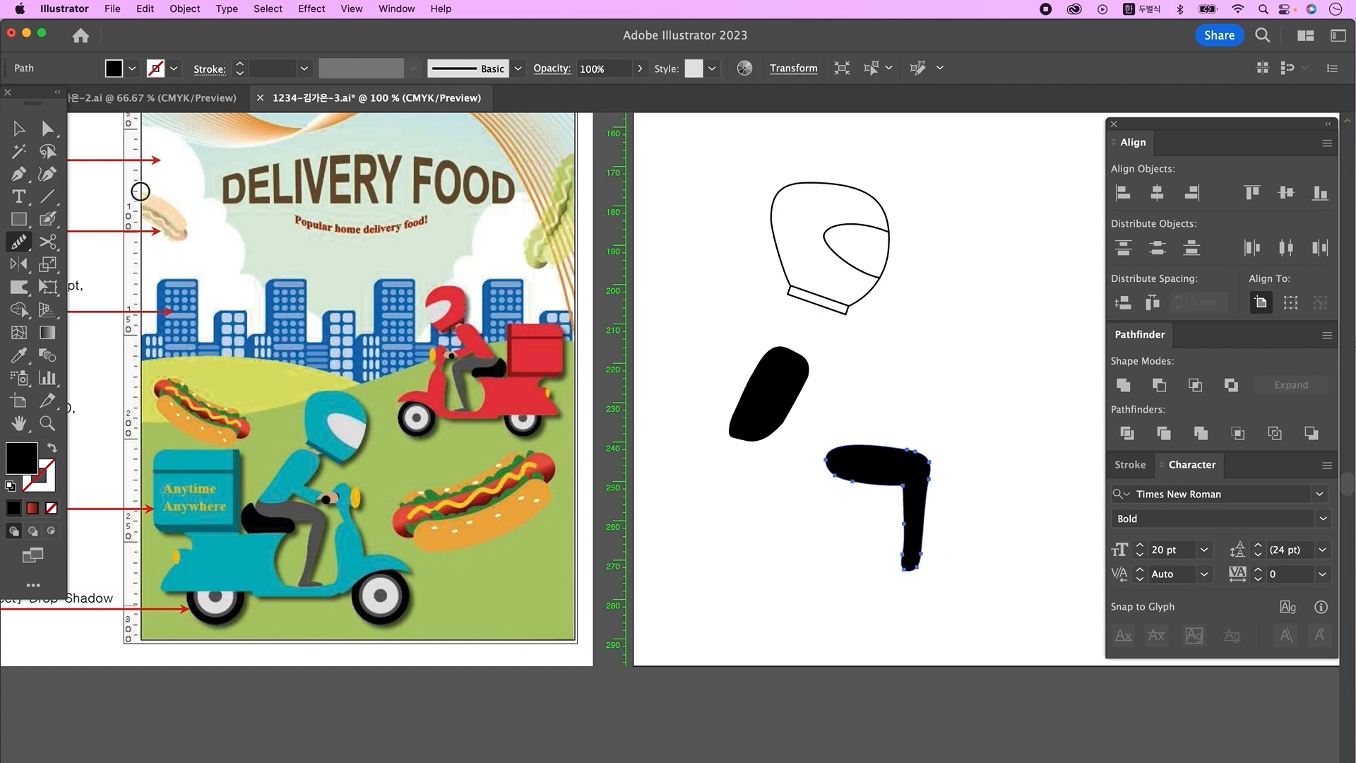
{"action": "key", "text": "a"}
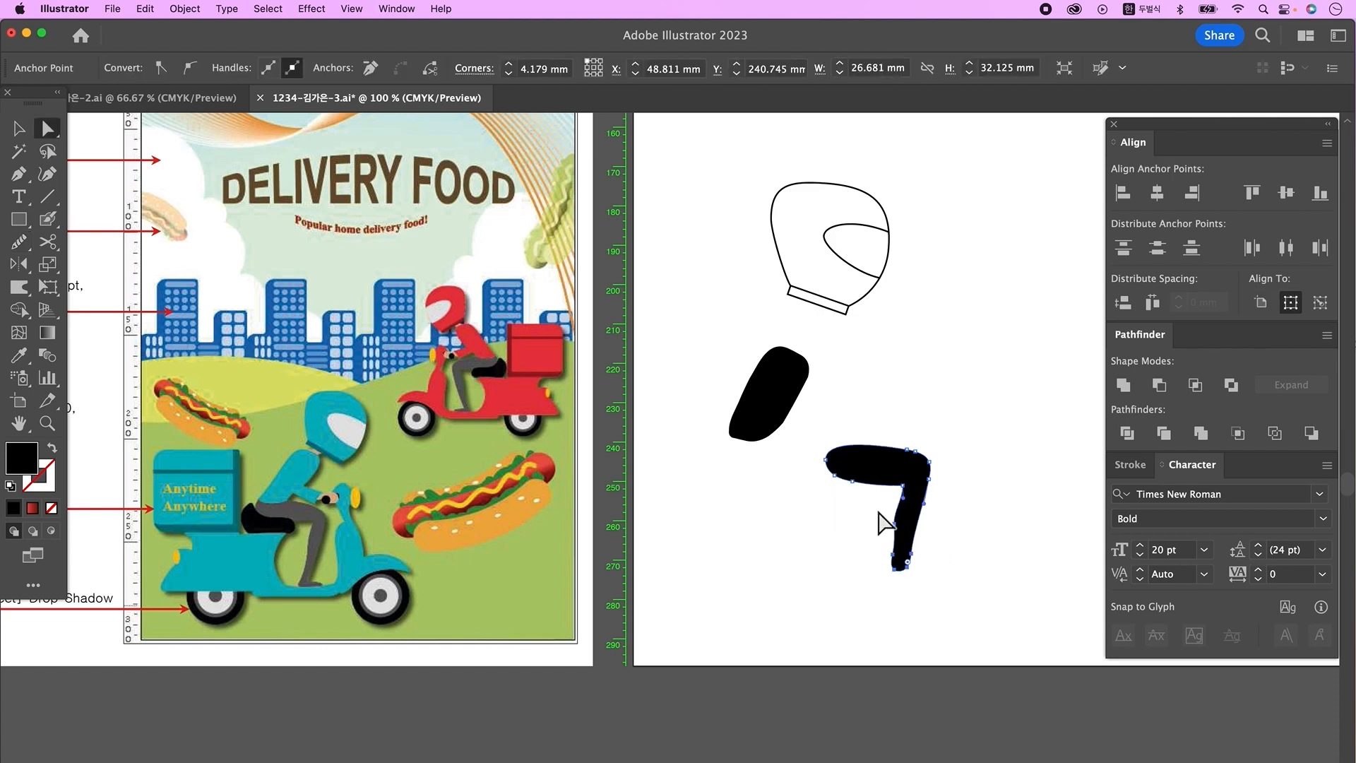
{"action": "left_click", "coordinate": [972, 551]}
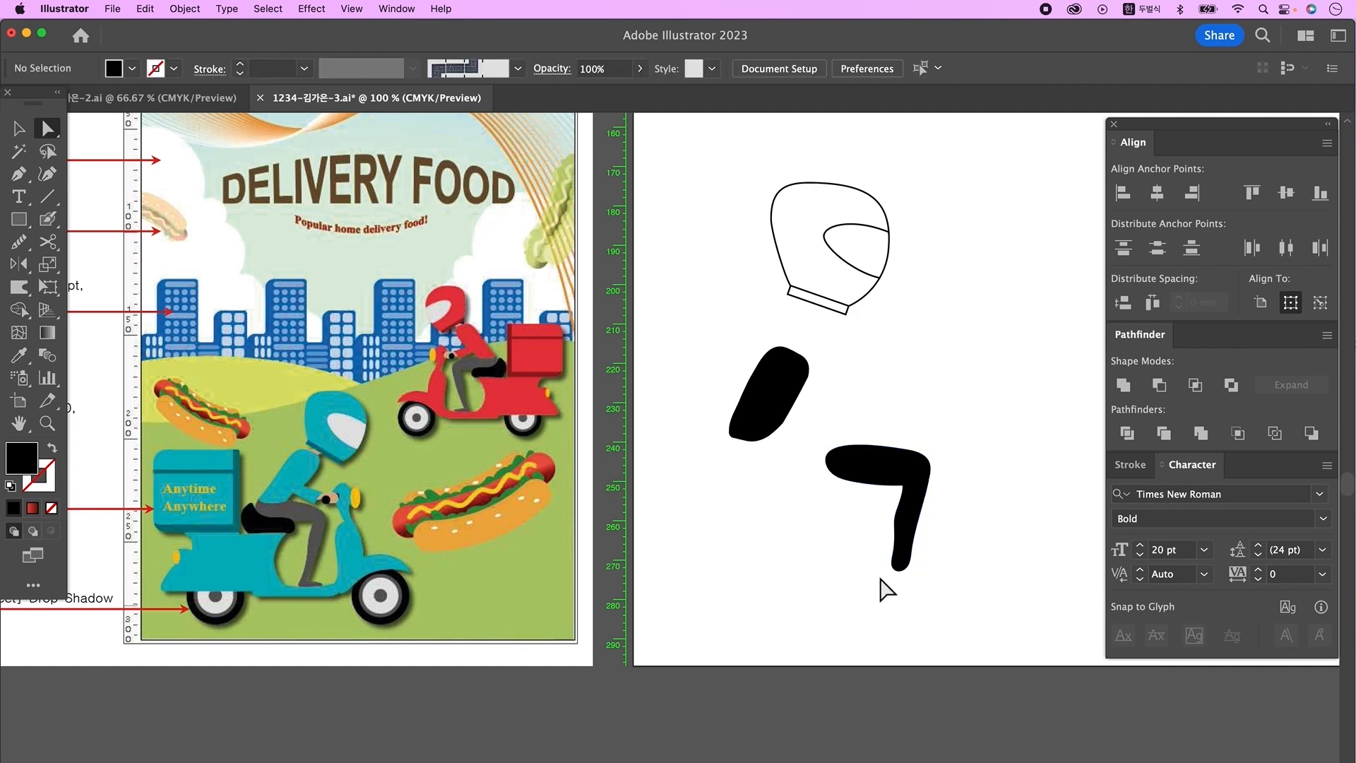
Paint a short forward-pointing foot onto the lower end of the shin with the Blob Brush.
{"action": "scroll", "coordinate": [926, 588], "scroll_direction": "up", "scroll_amount": 5}
{"action": "left_click_drag", "start_coordinate": [925, 588], "coordinate": [802, 526]}
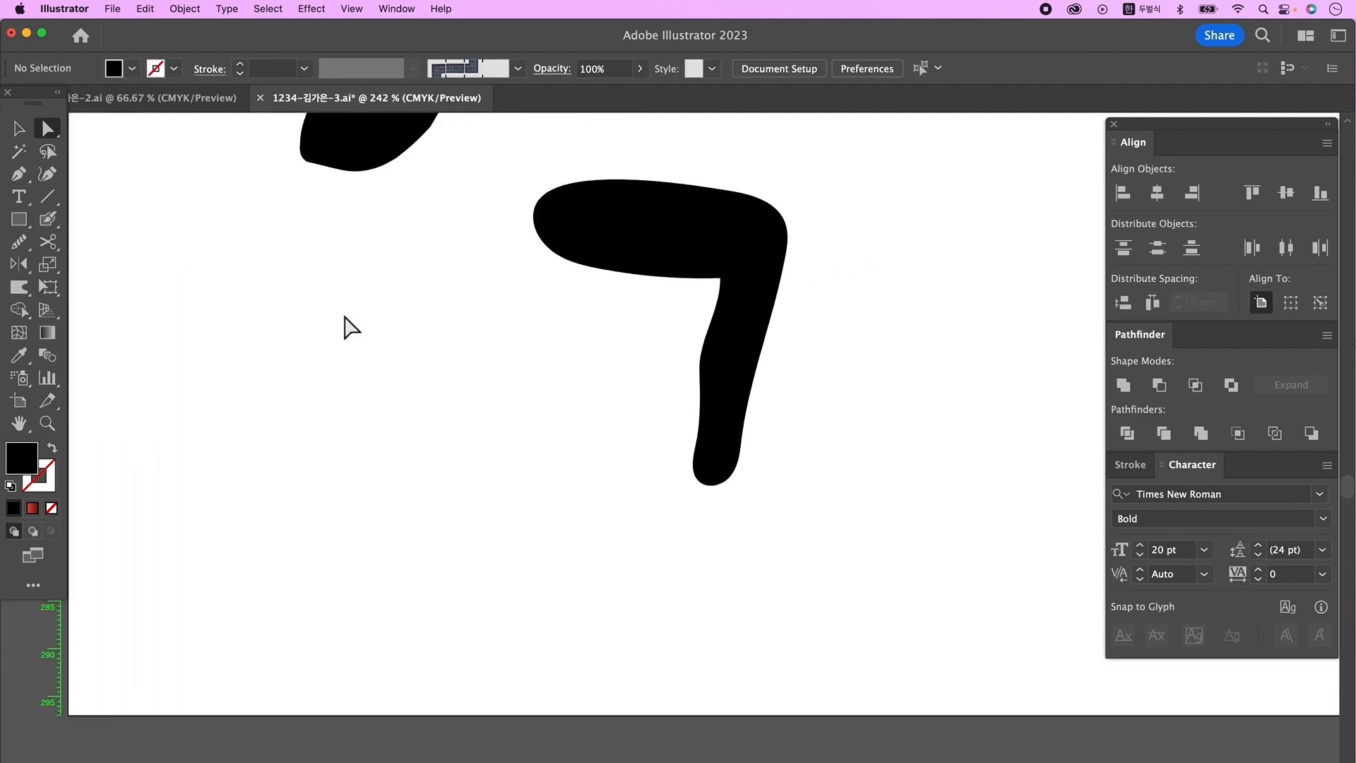
{"action": "left_click", "coordinate": [50, 222]}
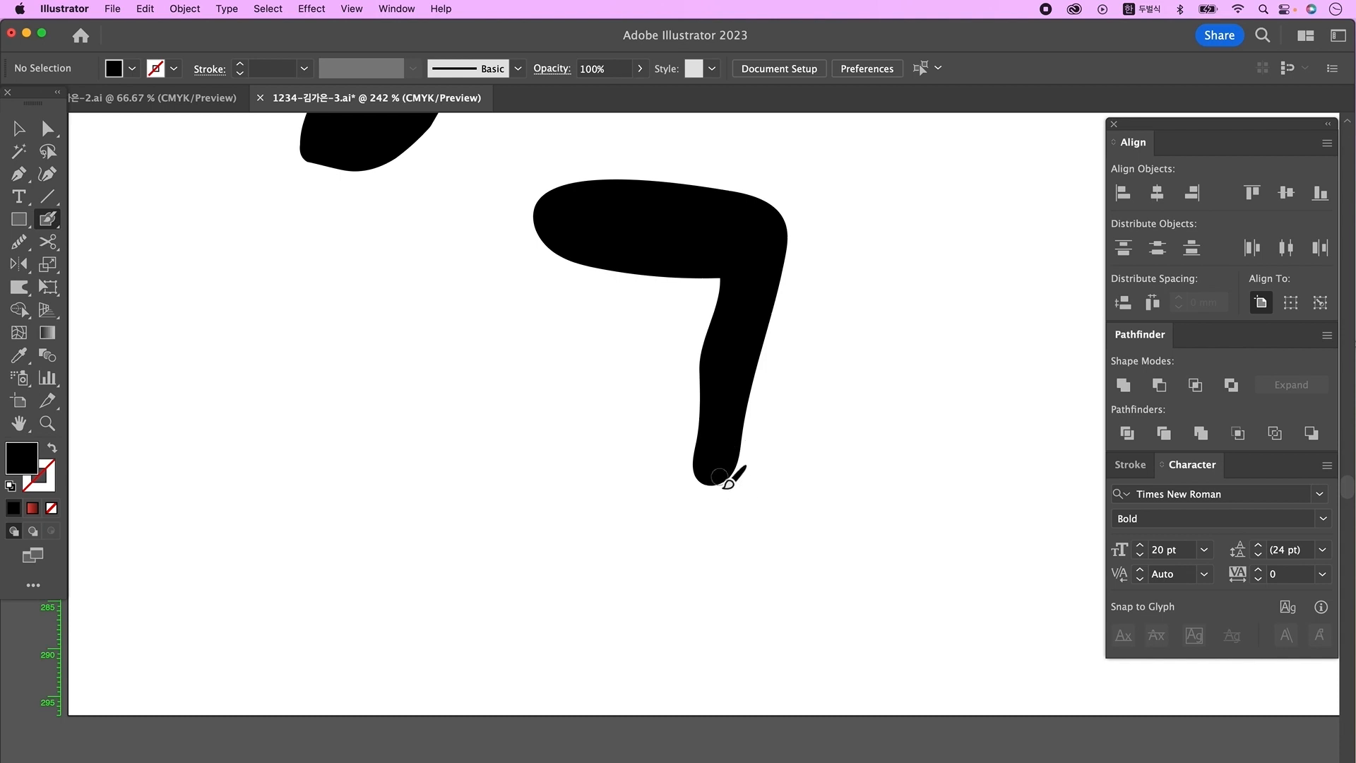
{"action": "left_click_drag", "start_coordinate": [718, 476], "coordinate": [744, 475]}
{"action": "left_click_drag", "start_coordinate": [745, 476], "coordinate": [767, 475]}
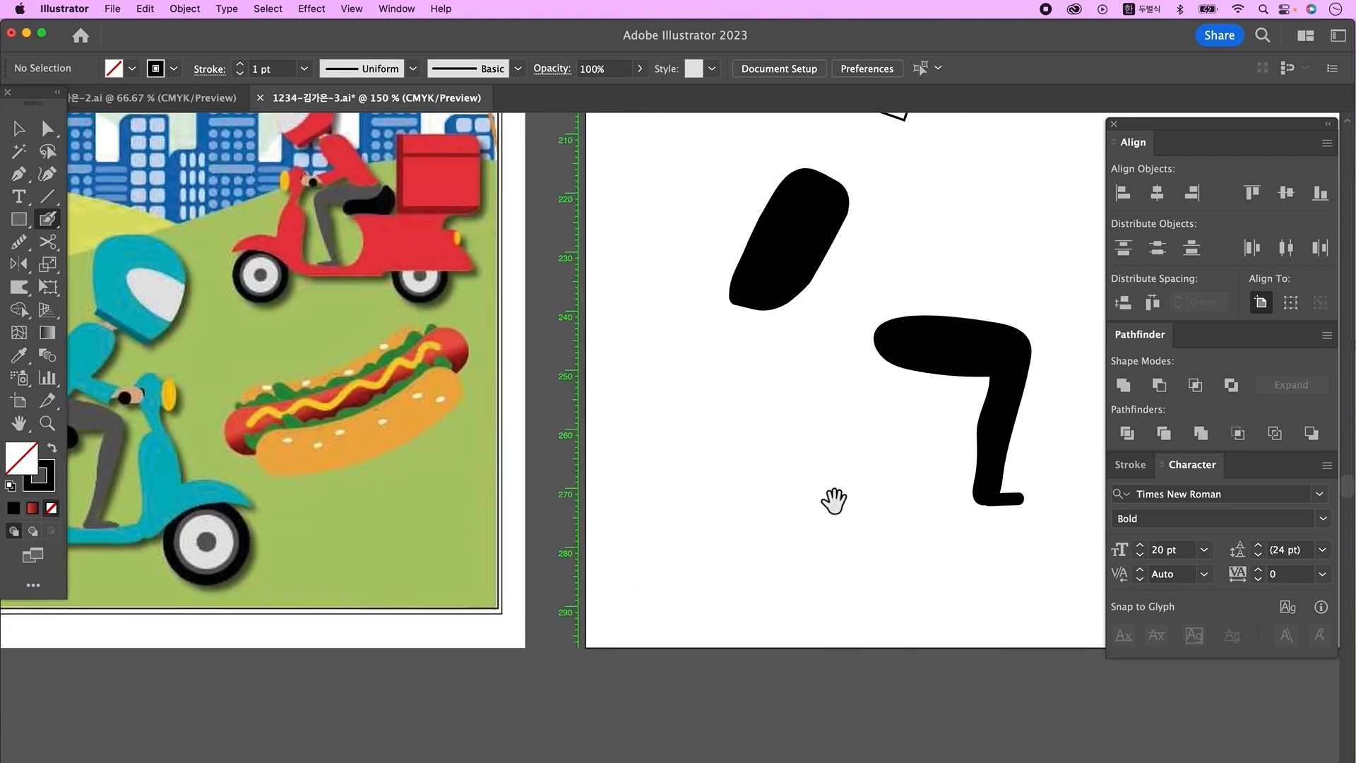
Assemble the rider by moving the torso up under the helmet's neck band and the leg against the torso's lower end.
{"action": "left_click", "coordinate": [20, 126]}
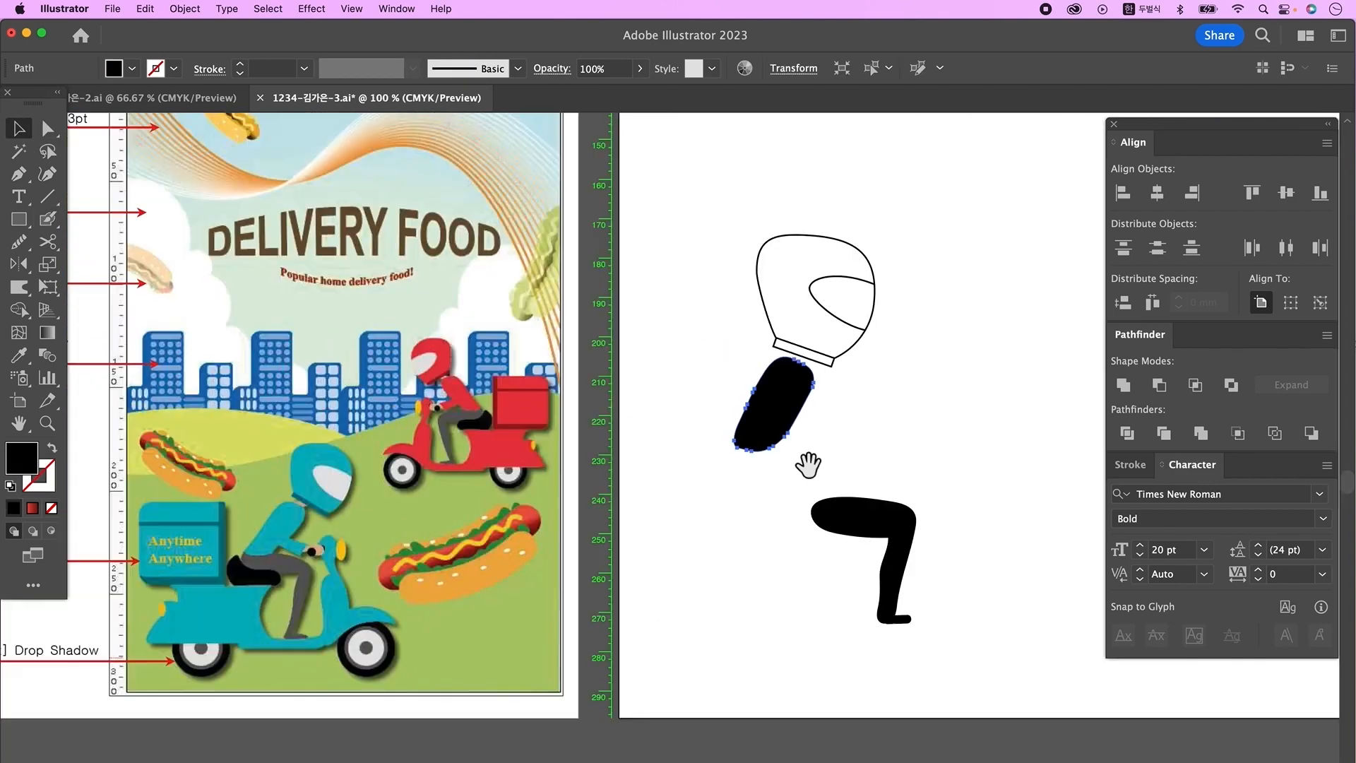
{"action": "left_click", "coordinate": [797, 469]}
{"action": "left_click_drag", "start_coordinate": [734, 213], "coordinate": [812, 283]}
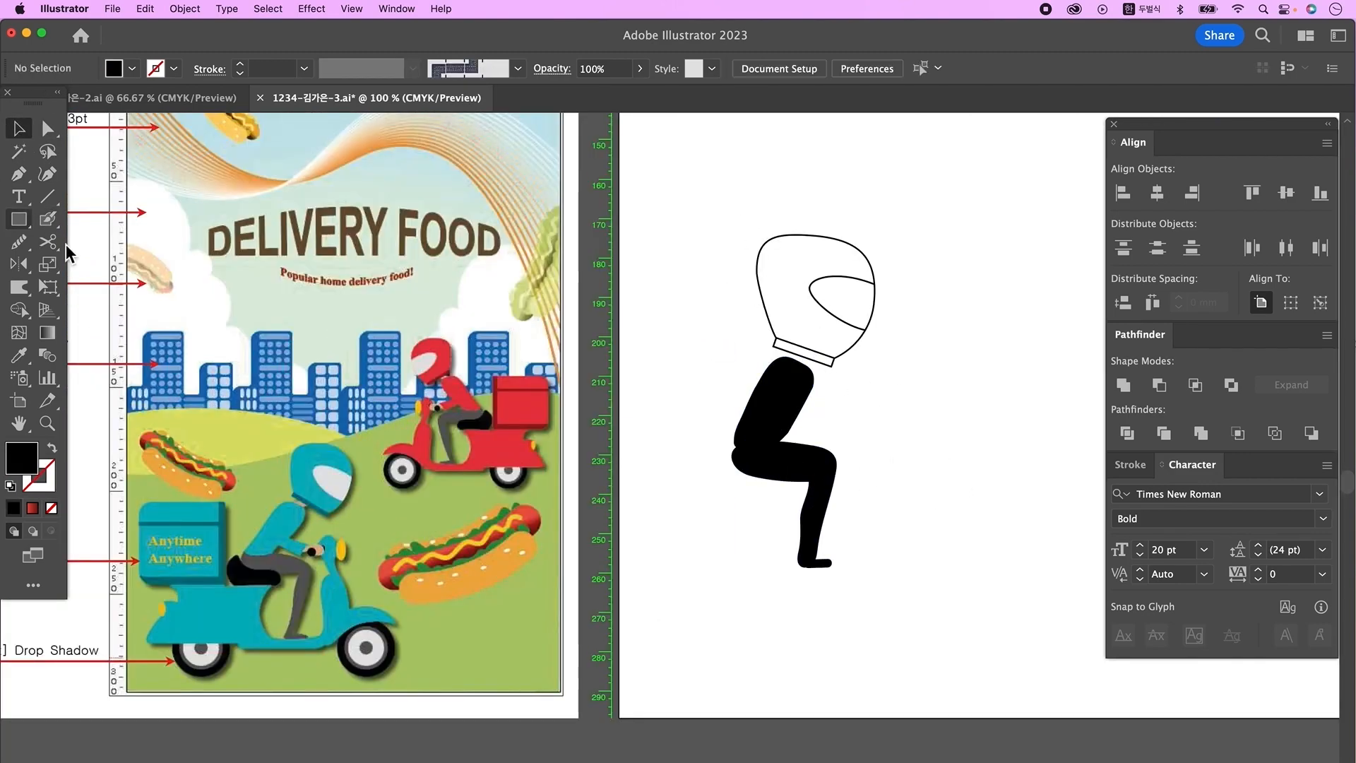
Draw a short four-sided forearm with the Pen tool and attach it to the front of the rider's torso.
{"action": "left_click", "coordinate": [19, 173]}
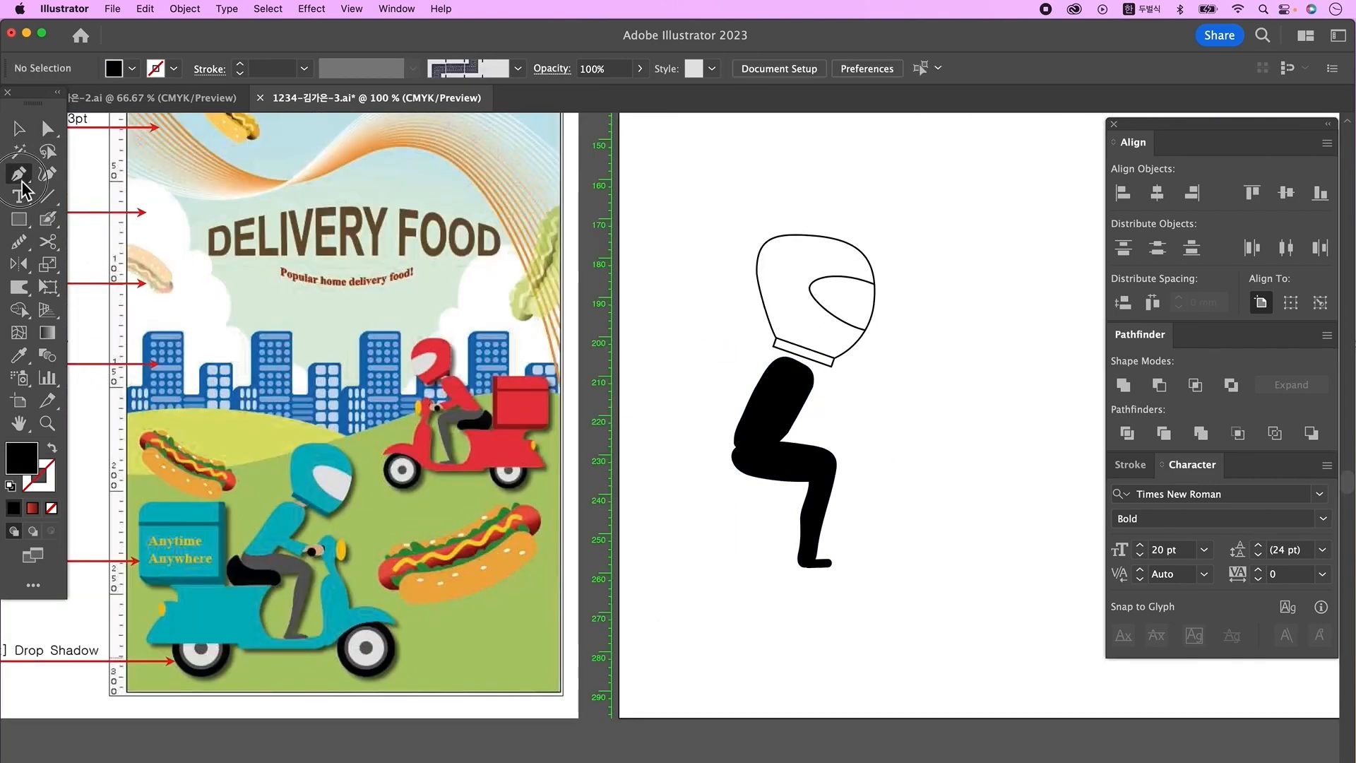
{"action": "left_click", "coordinate": [895, 420]}
{"action": "left_click", "coordinate": [935, 438]}
{"action": "left_click", "coordinate": [923, 461]}
{"action": "left_click", "coordinate": [888, 433]}
{"action": "left_click", "coordinate": [894, 419]}
{"action": "left_click", "coordinate": [20, 129]}
{"action": "left_click", "coordinate": [902, 435]}
{"action": "key", "text": "a"}
{"action": "left_click", "coordinate": [824, 439]}
{"action": "left_click_drag", "start_coordinate": [902, 435], "coordinate": [796, 403]}
Draw a small black four-sided neck between the torso's top and the helmet's neck band with the Pen tool.
{"action": "key", "text": "super+shift+a"}
{"action": "key", "text": "p"}
{"action": "scroll", "coordinate": [796, 410], "scroll_direction": "left", "scroll_amount": 1}
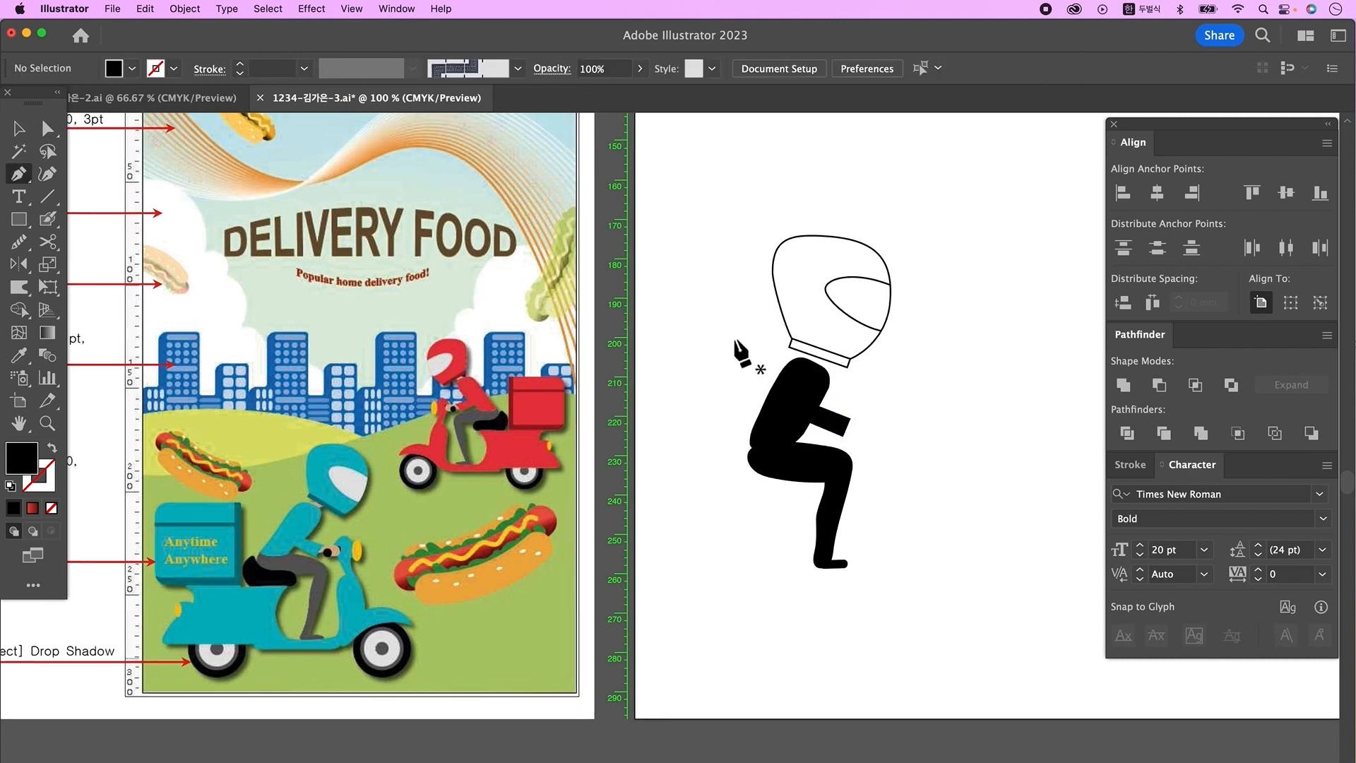
{"action": "left_click", "coordinate": [812, 349]}
{"action": "left_click", "coordinate": [807, 363]}
{"action": "left_click", "coordinate": [824, 367]}
{"action": "left_click", "coordinate": [829, 354]}
{"action": "left_click", "coordinate": [812, 349]}
{"action": "key", "text": "super+shift+a"}
{"action": "left_click", "coordinate": [19, 130]}
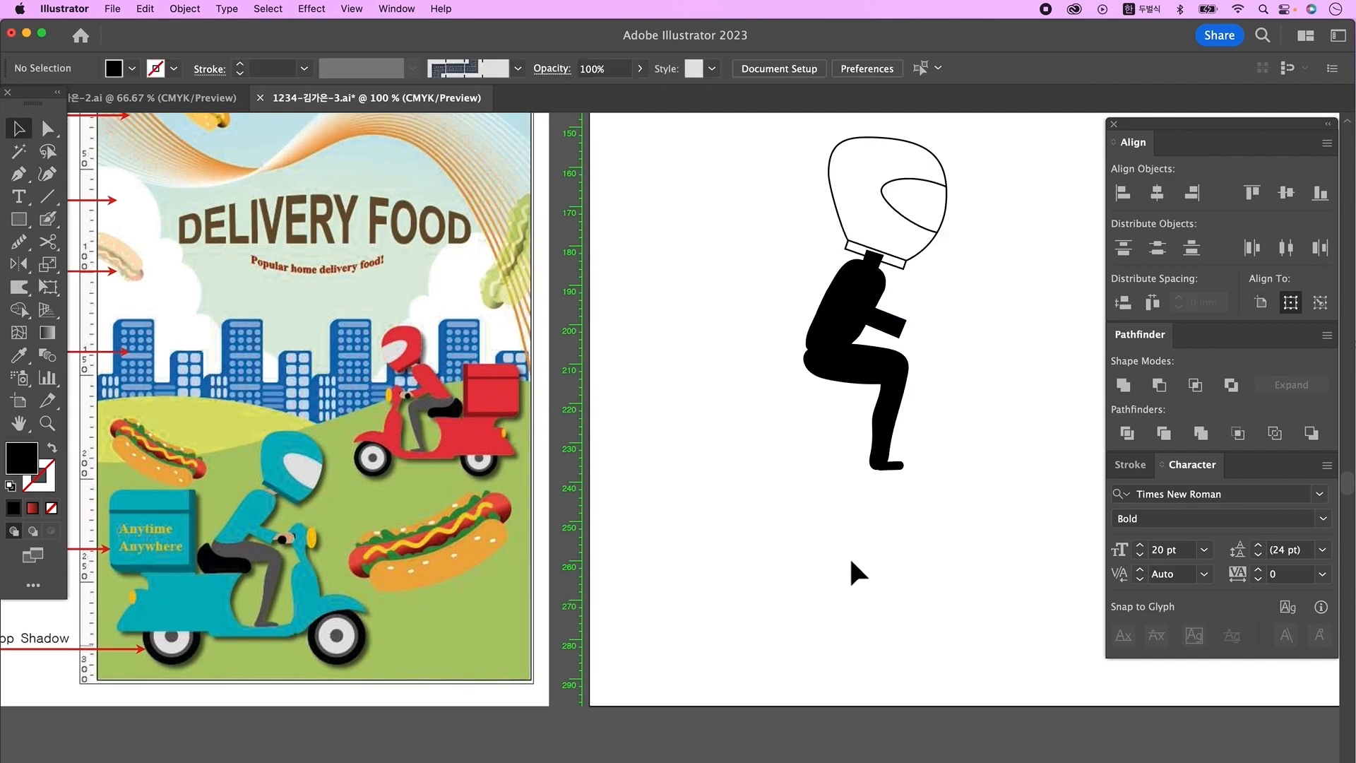
Select the whole rider and move it upward to free the lower part of the artboard.
{"action": "scroll", "coordinate": [950, 469], "scroll_direction": "up", "scroll_amount": 3}
{"action": "left_click_drag", "start_coordinate": [746, 207], "coordinate": [926, 606]}
{"action": "left_click_drag", "start_coordinate": [848, 438], "coordinate": [768, 361]}
{"action": "left_click", "coordinate": [903, 569]}
{"action": "mouse_move", "coordinate": [900, 578]}
{"action": "left_mouse_down"}
{"action": "mouse_move", "coordinate": [881, 401]}
{"action": "mouse_move", "coordinate": [944, 421]}
{"action": "mouse_move", "coordinate": [934, 409]}
{"action": "mouse_move", "coordinate": [892, 442]}
{"action": "left_mouse_up"}
With default white fill and black stroke, start the scooter body outline: straight seat top, curved footwell and rising front column.
{"action": "key", "text": "p"}
{"action": "key", "text": "d"}
{"action": "left_click", "coordinate": [721, 454]}
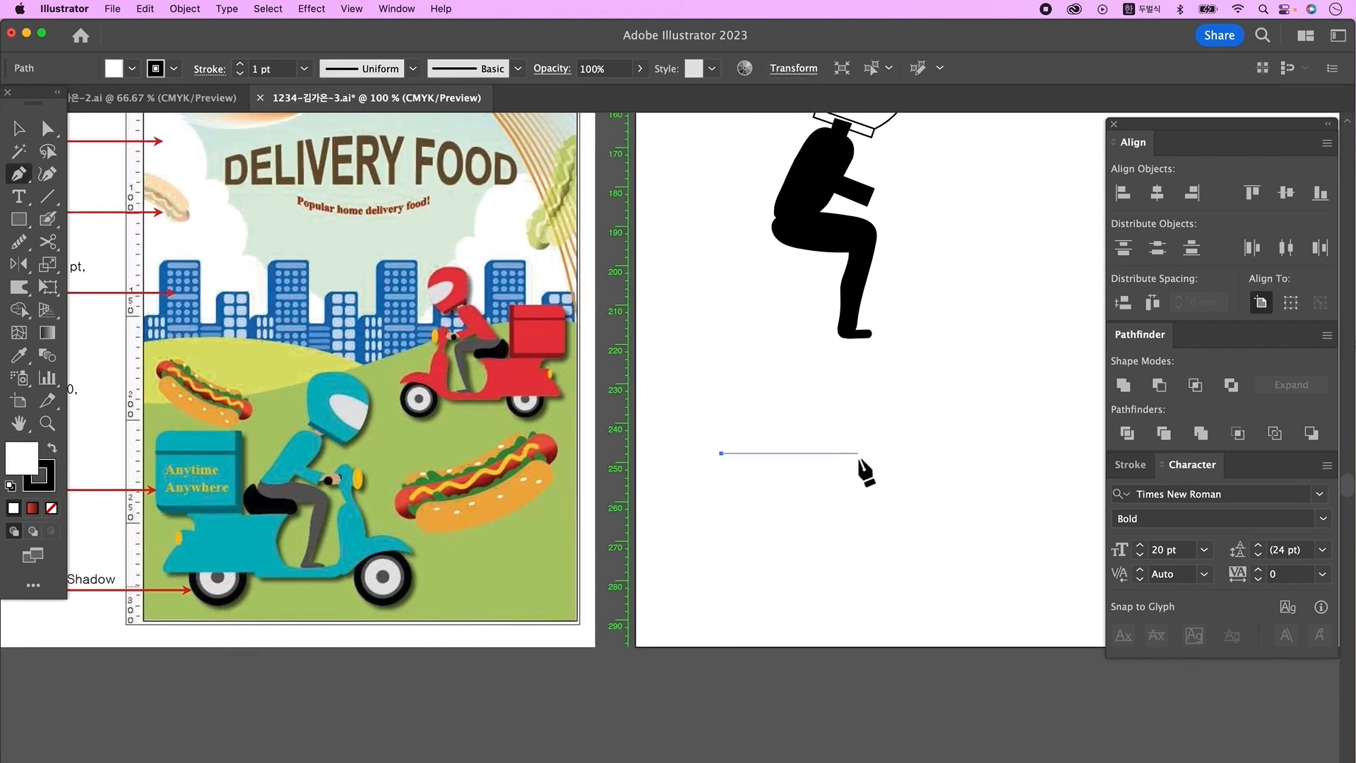
{"action": "left_click", "coordinate": [877, 454]}
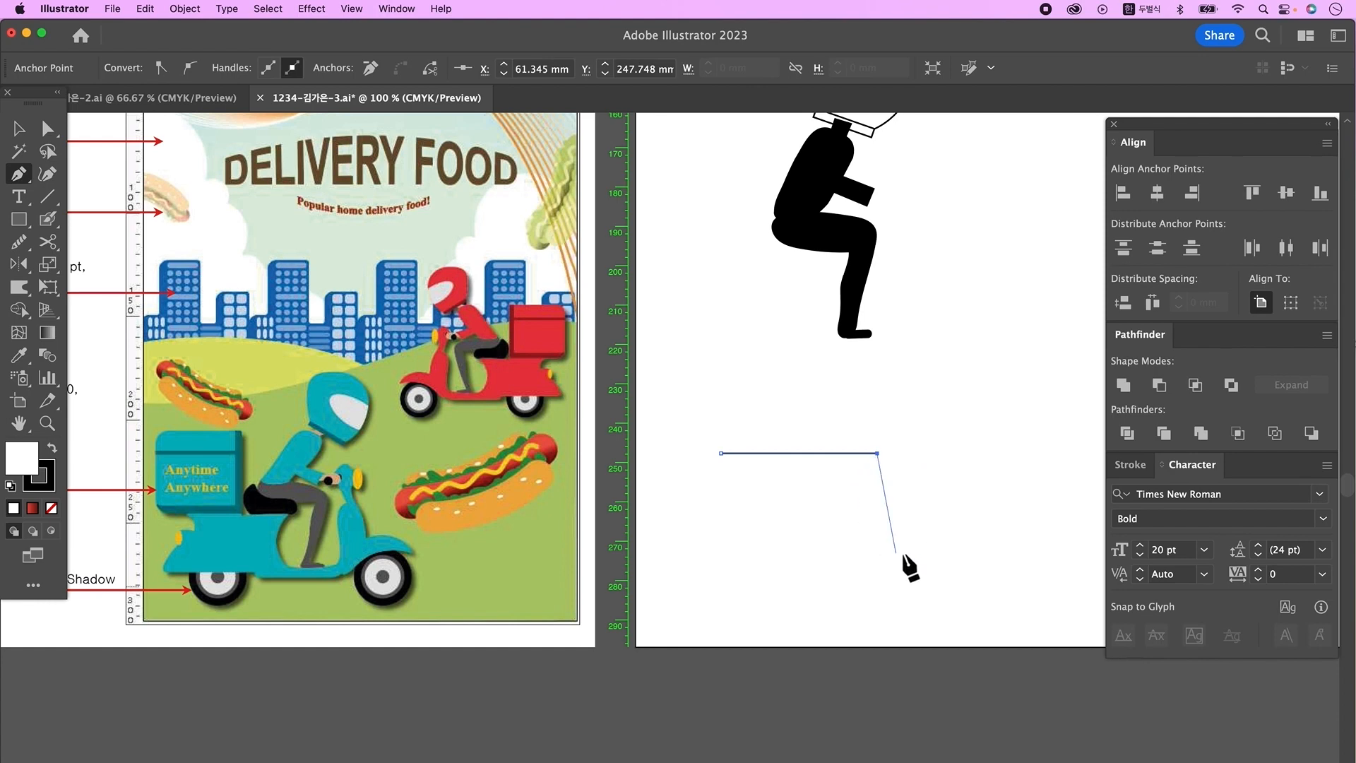
{"action": "left_click", "coordinate": [870, 496]}
{"action": "left_click_drag", "start_coordinate": [871, 500], "coordinate": [963, 491]}
{"action": "left_click", "coordinate": [895, 531]}
{"action": "left_click", "coordinate": [959, 530]}
{"action": "left_click", "coordinate": [960, 441]}
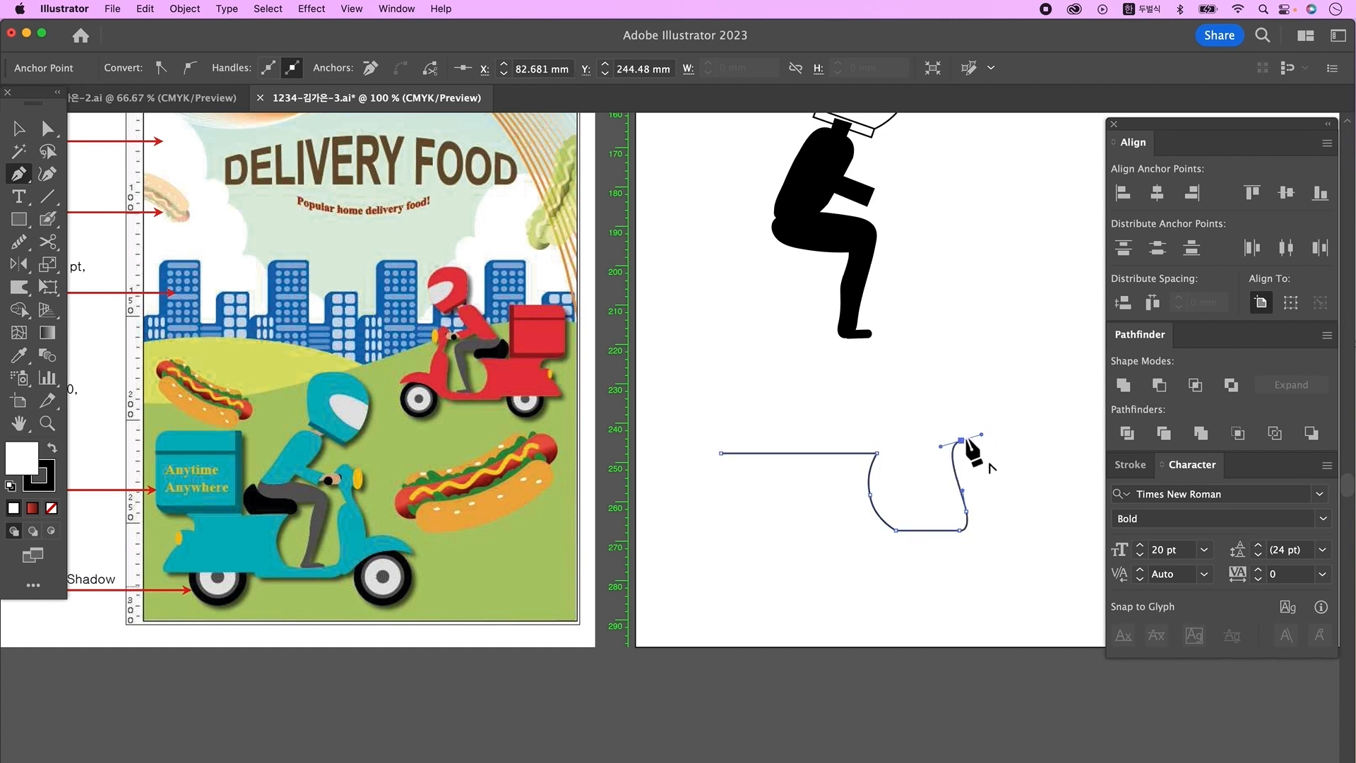
Continue the scooter outline with a rounded handlebar head, a curved pointed front fender and a straight underside running back to the rear.
{"action": "left_click_drag", "start_coordinate": [951, 400], "coordinate": [992, 508]}
{"action": "left_click", "coordinate": [972, 406]}
{"action": "left_click", "coordinate": [991, 482]}
{"action": "scroll", "coordinate": [994, 545], "scroll_direction": "right", "scroll_amount": 2}
{"action": "left_click_drag", "start_coordinate": [964, 521], "coordinate": [936, 540]}
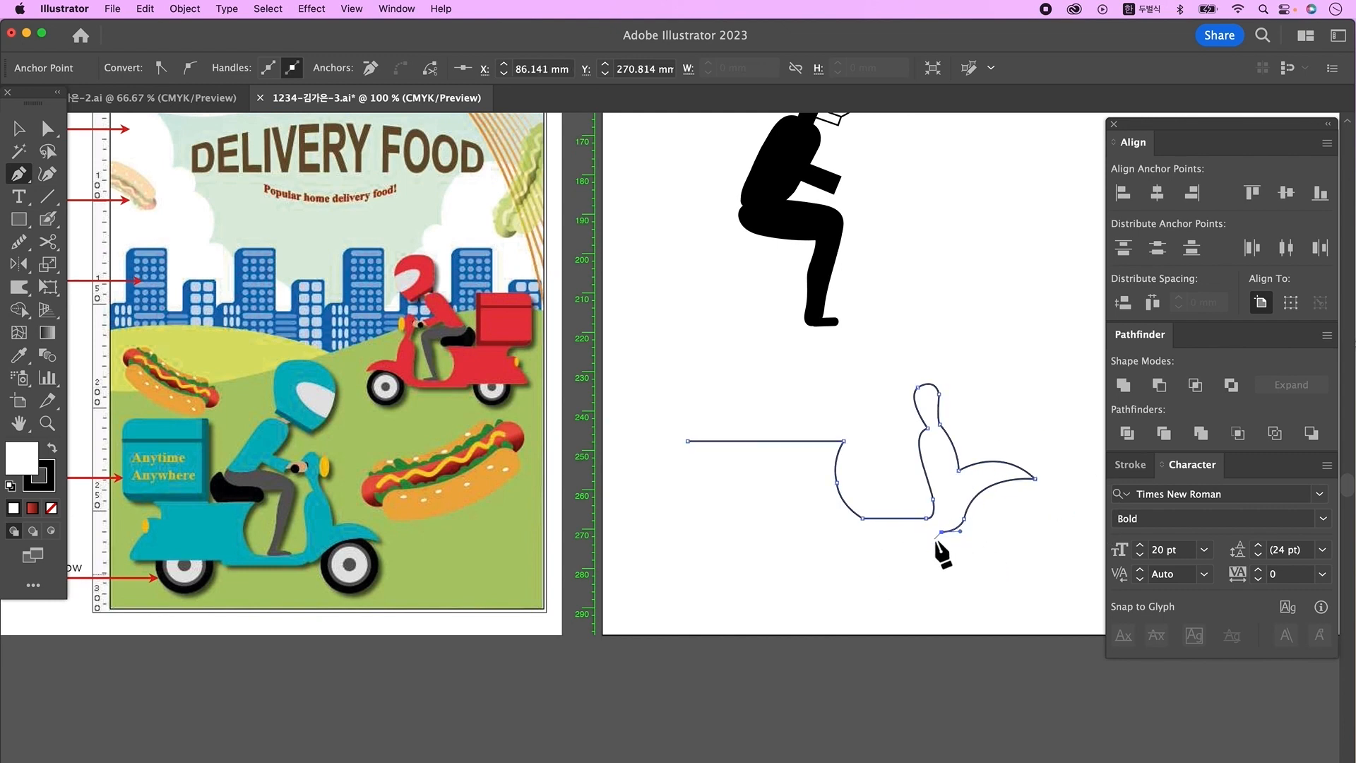
{"action": "left_click", "coordinate": [849, 538]}
{"action": "left_click", "coordinate": [840, 527]}
{"action": "left_click", "coordinate": [670, 527]}
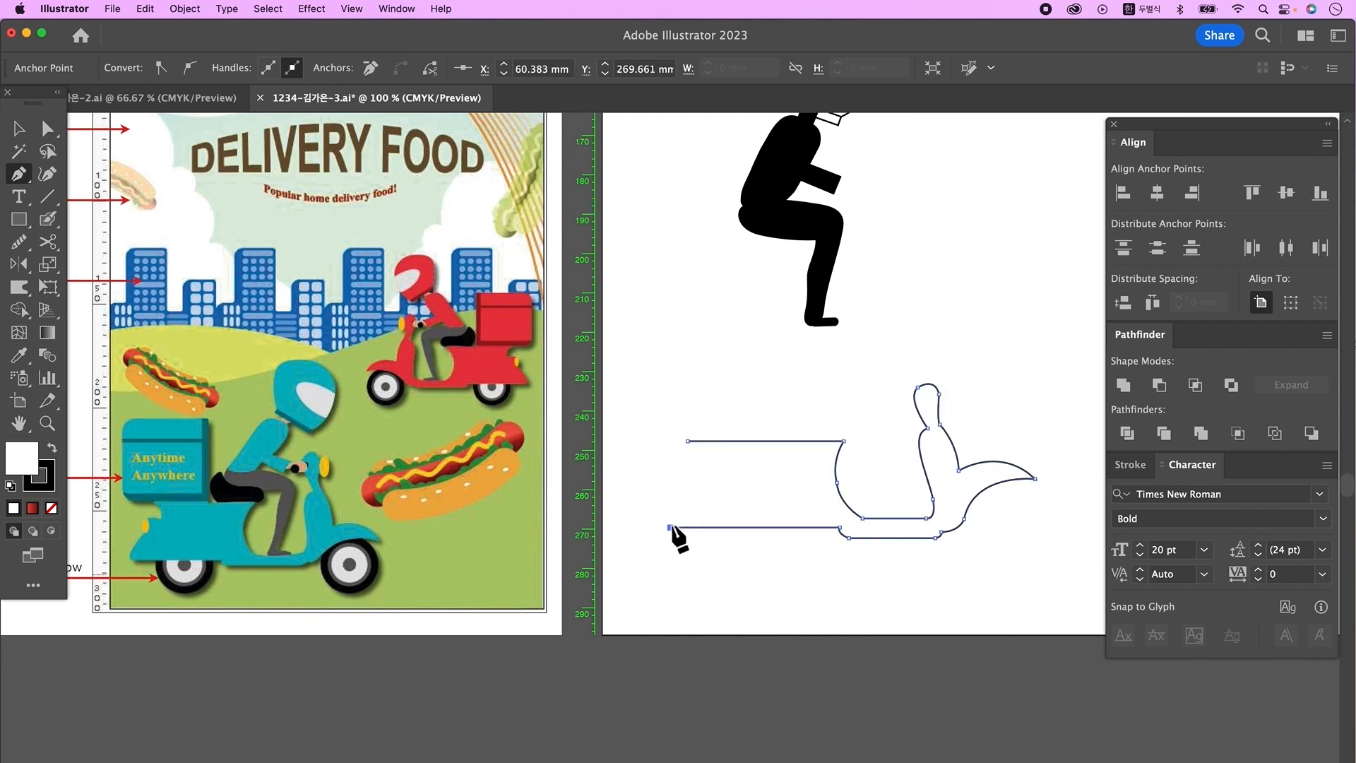
Close the scooter body with a slanted tail and a notched, curved rear end, about 95 mm wide and 39 mm high overall.
{"action": "left_click", "coordinate": [686, 495]}
{"action": "left_click", "coordinate": [686, 474]}
{"action": "mouse_move", "coordinate": [699, 451]}
{"action": "left_mouse_down"}
{"action": "mouse_move", "coordinate": [677, 438]}
{"action": "mouse_move", "coordinate": [694, 433]}
{"action": "left_mouse_up"}
{"action": "left_click", "coordinate": [699, 451]}
Shift the anchor points of the scooter's rear end slightly forward to shorten the body.
{"action": "scroll", "coordinate": [688, 435], "scroll_direction": "right", "scroll_amount": 2}
{"action": "scroll", "coordinate": [689, 435], "scroll_direction": "down", "scroll_amount": 1}
{"action": "left_click", "coordinate": [51, 129]}
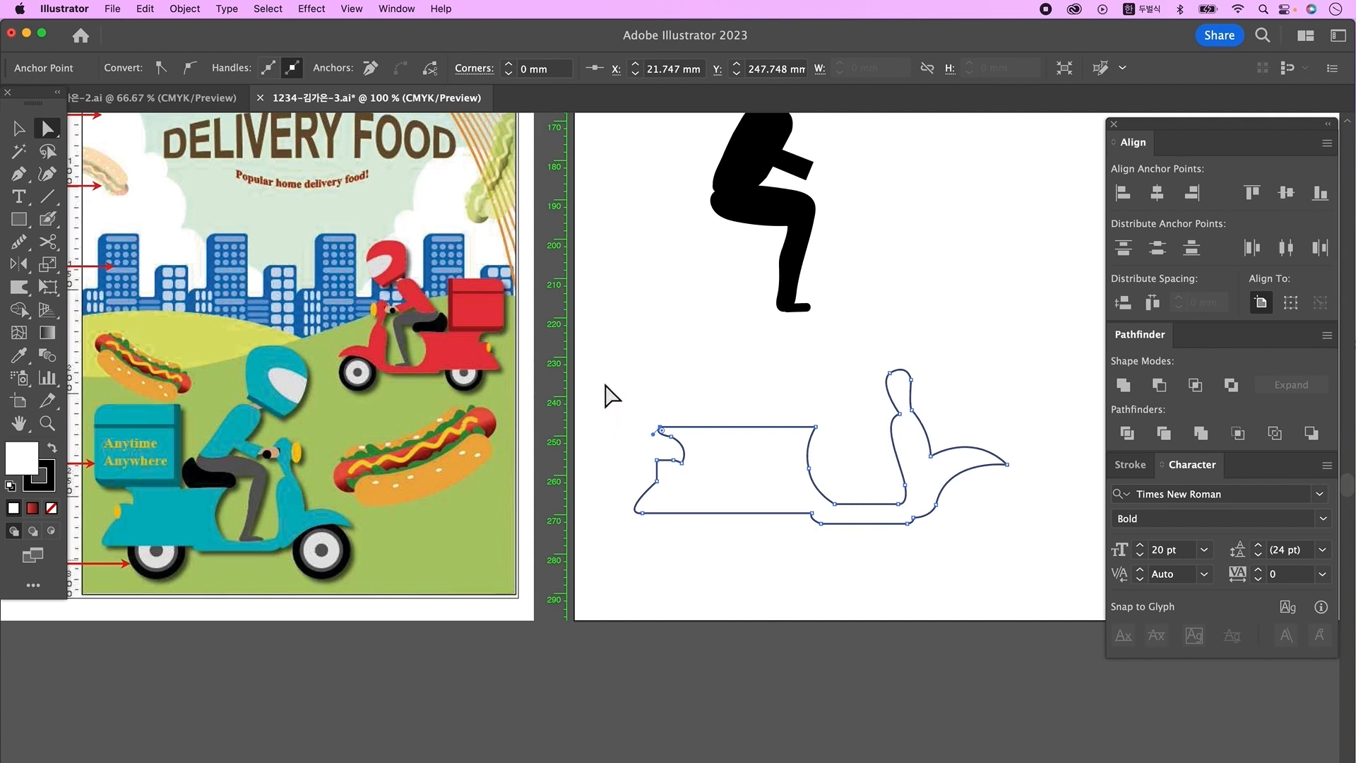
{"action": "left_click_drag", "start_coordinate": [609, 380], "coordinate": [713, 574]}
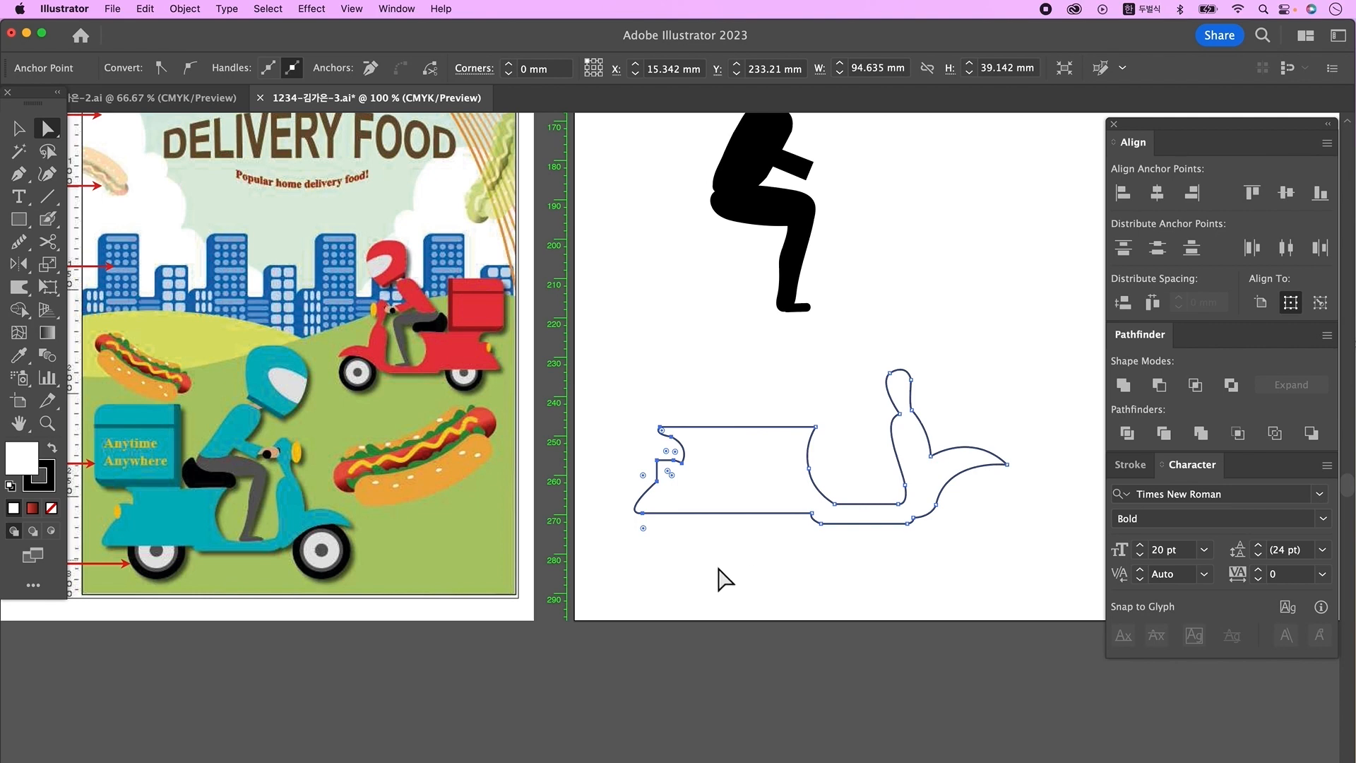
{"action": "key", "text": "Right"}
{"action": "key", "text": "Right"}
{"action": "key", "text": "Right"}
{"action": "key", "text": "Right"}
{"action": "key", "text": "Right"}
{"action": "key", "text": "Right"}
{"action": "key", "text": "Right"}
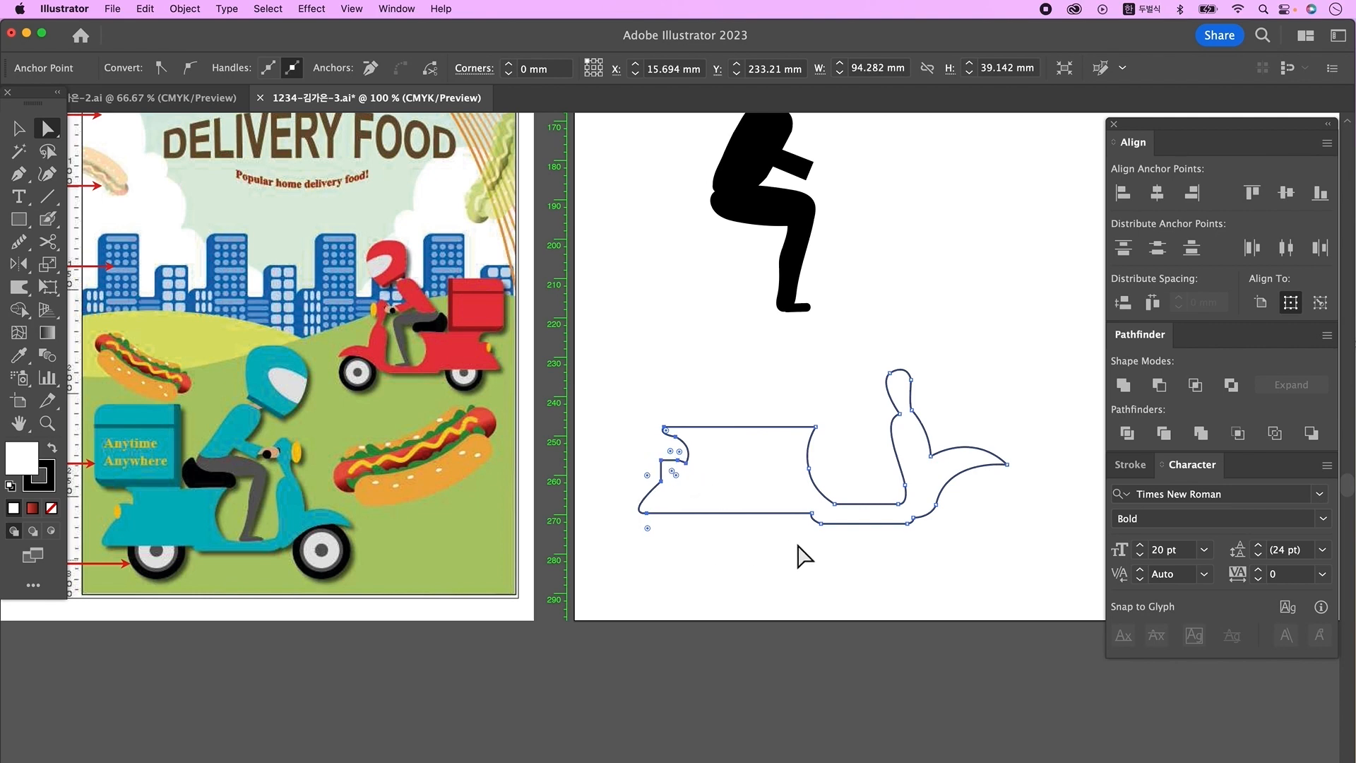
{"action": "left_click", "coordinate": [804, 531]}
{"action": "left_click", "coordinate": [1006, 468]}
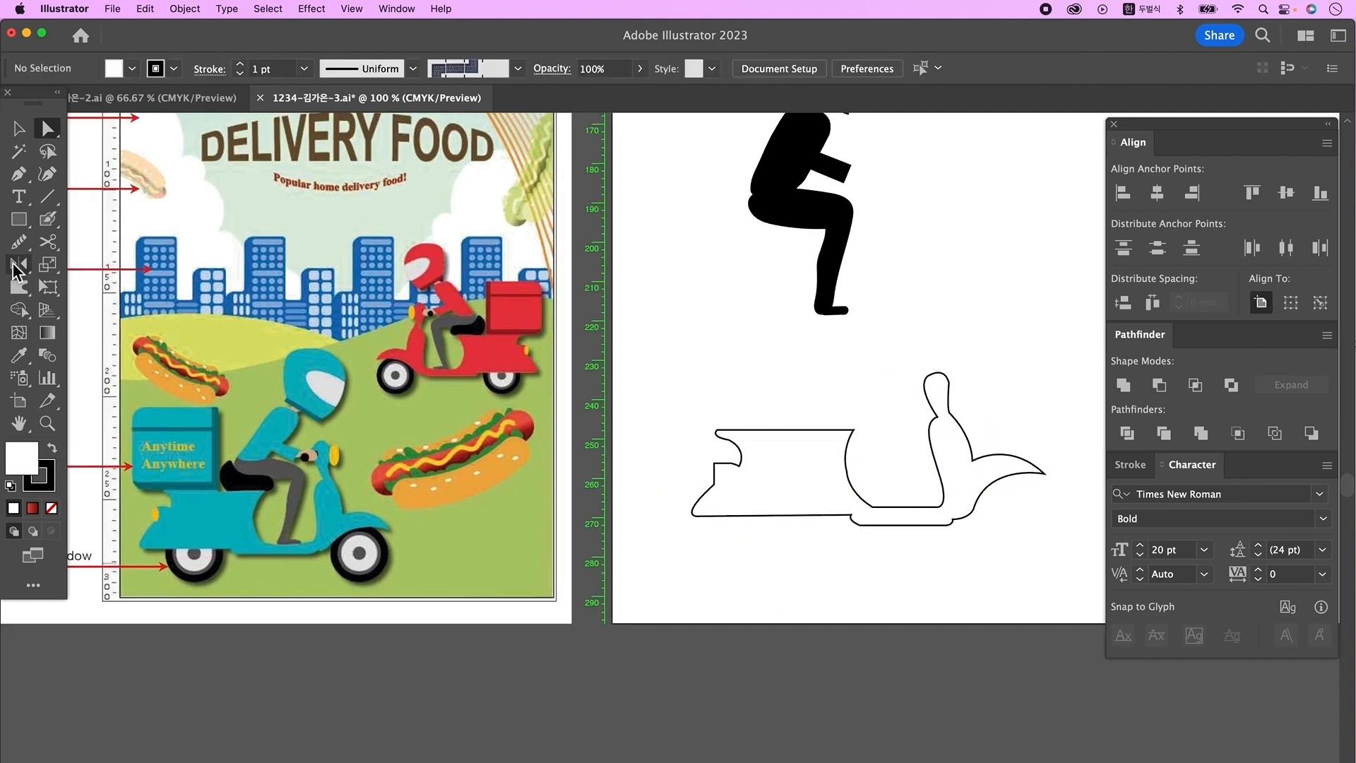
Draw a rectangular delivery box above the scooter's rear and round its two rear corners.
{"action": "left_click", "coordinate": [19, 219]}
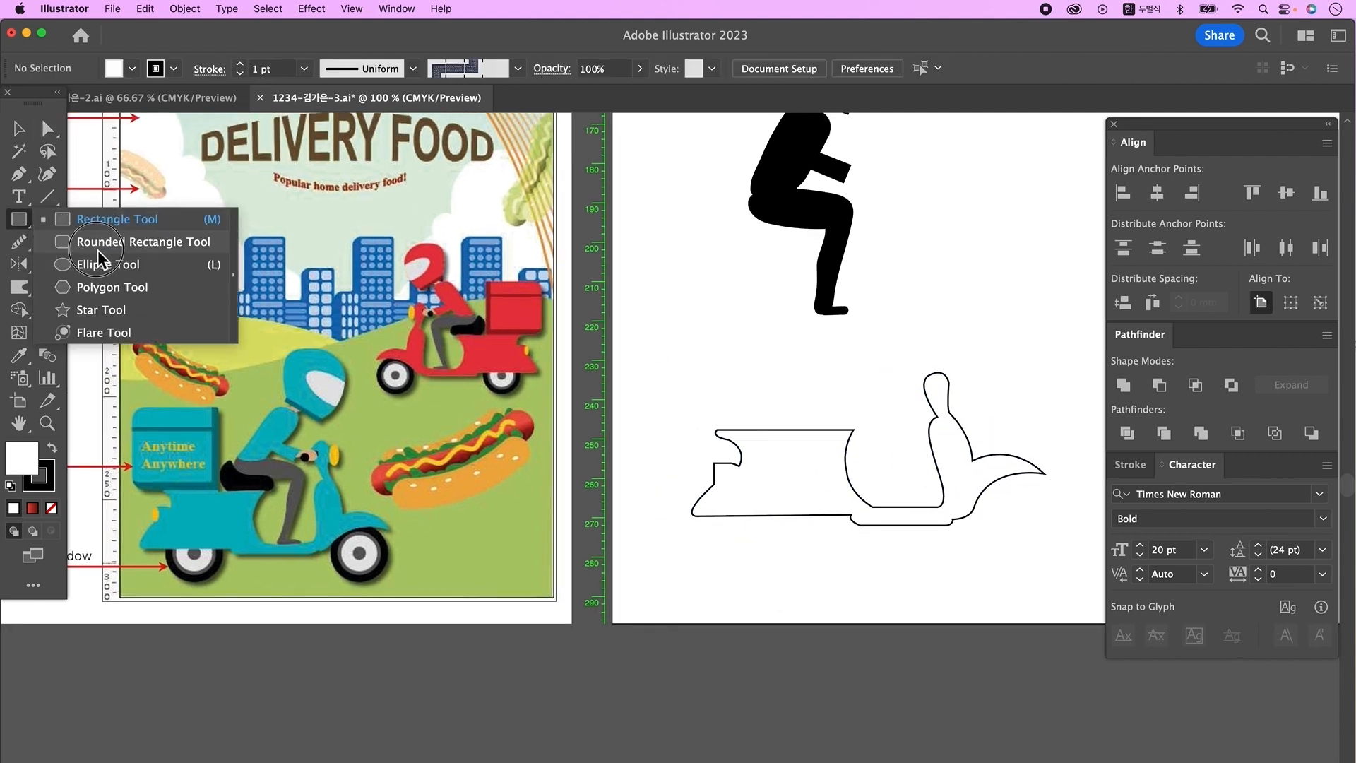
{"action": "left_click", "coordinate": [99, 219]}
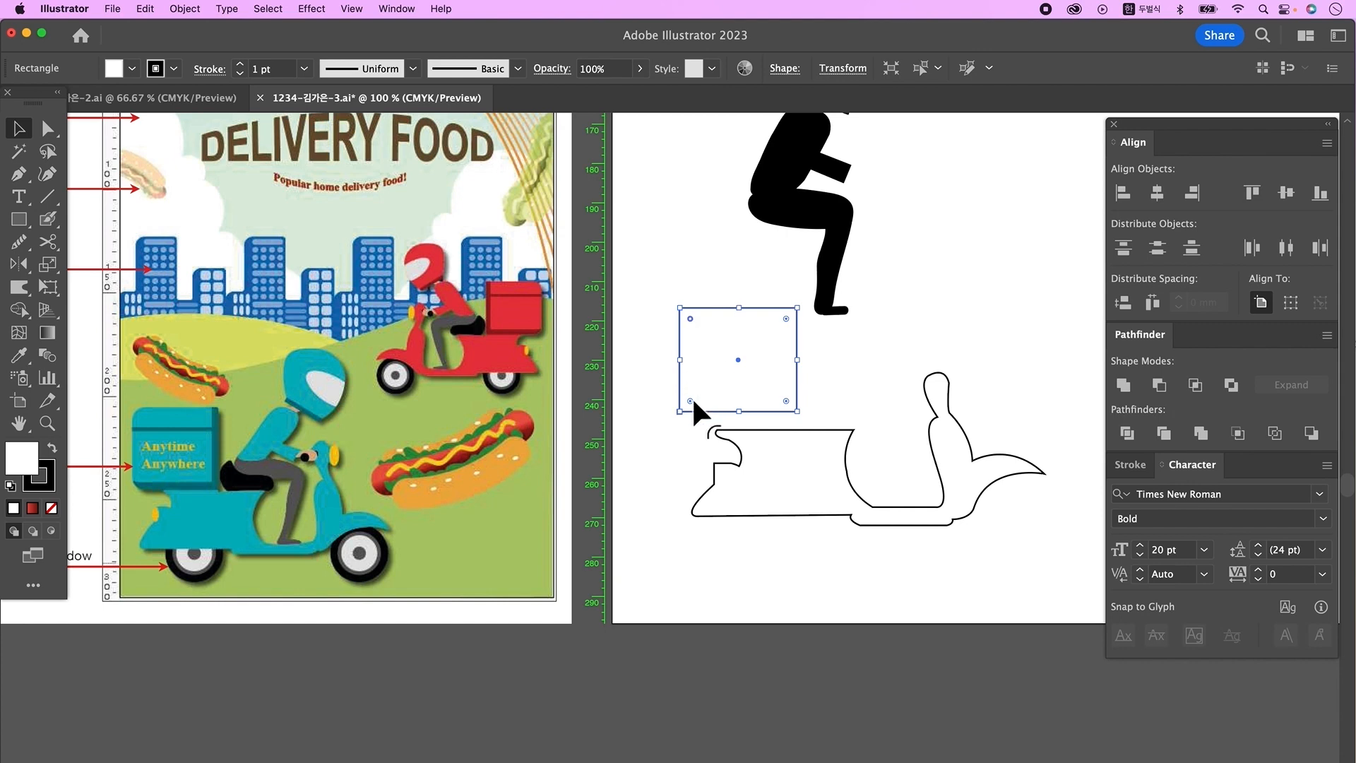
{"action": "left_click_drag", "start_coordinate": [691, 397], "coordinate": [704, 397]}
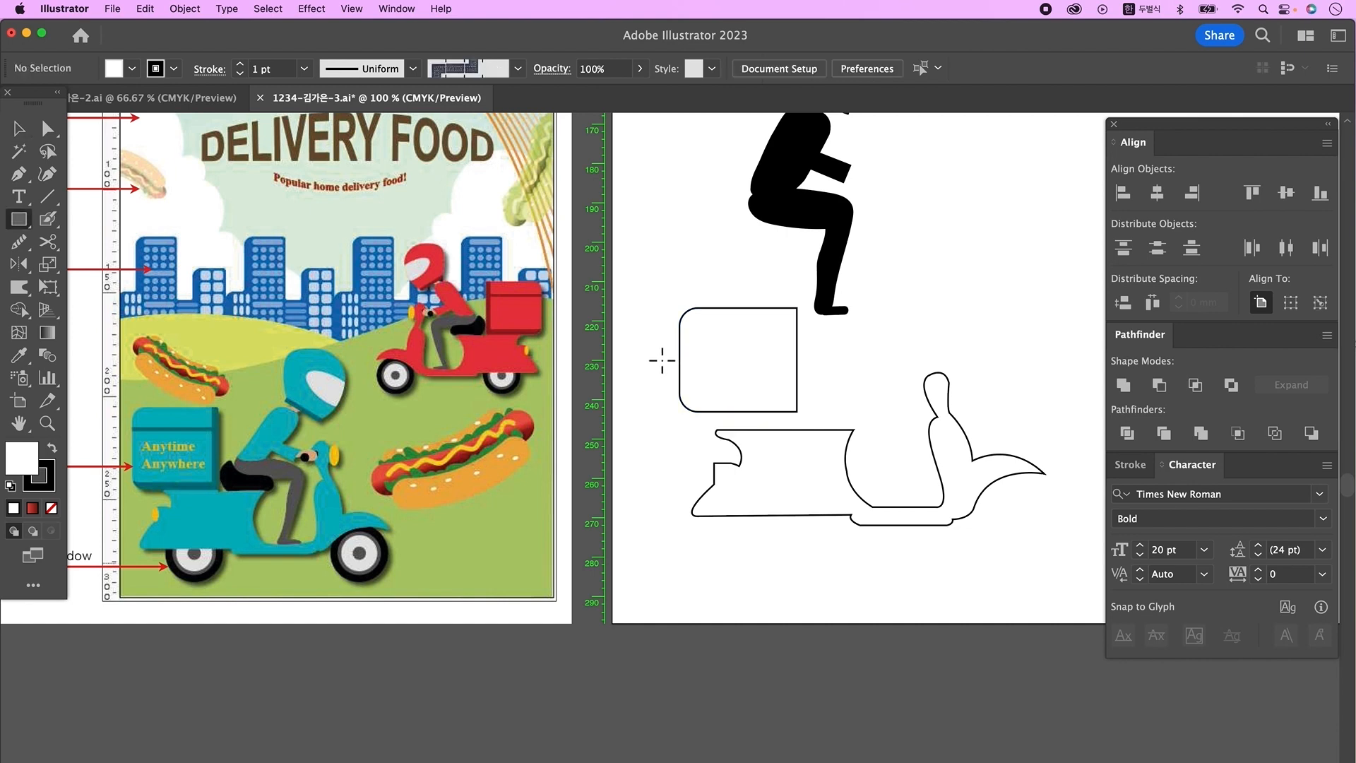
Draw an unfilled rectangle across the box's lower half and duplicate it above, leaving a narrow gap between the two.
{"action": "left_click_drag", "start_coordinate": [656, 345], "coordinate": [784, 402]}
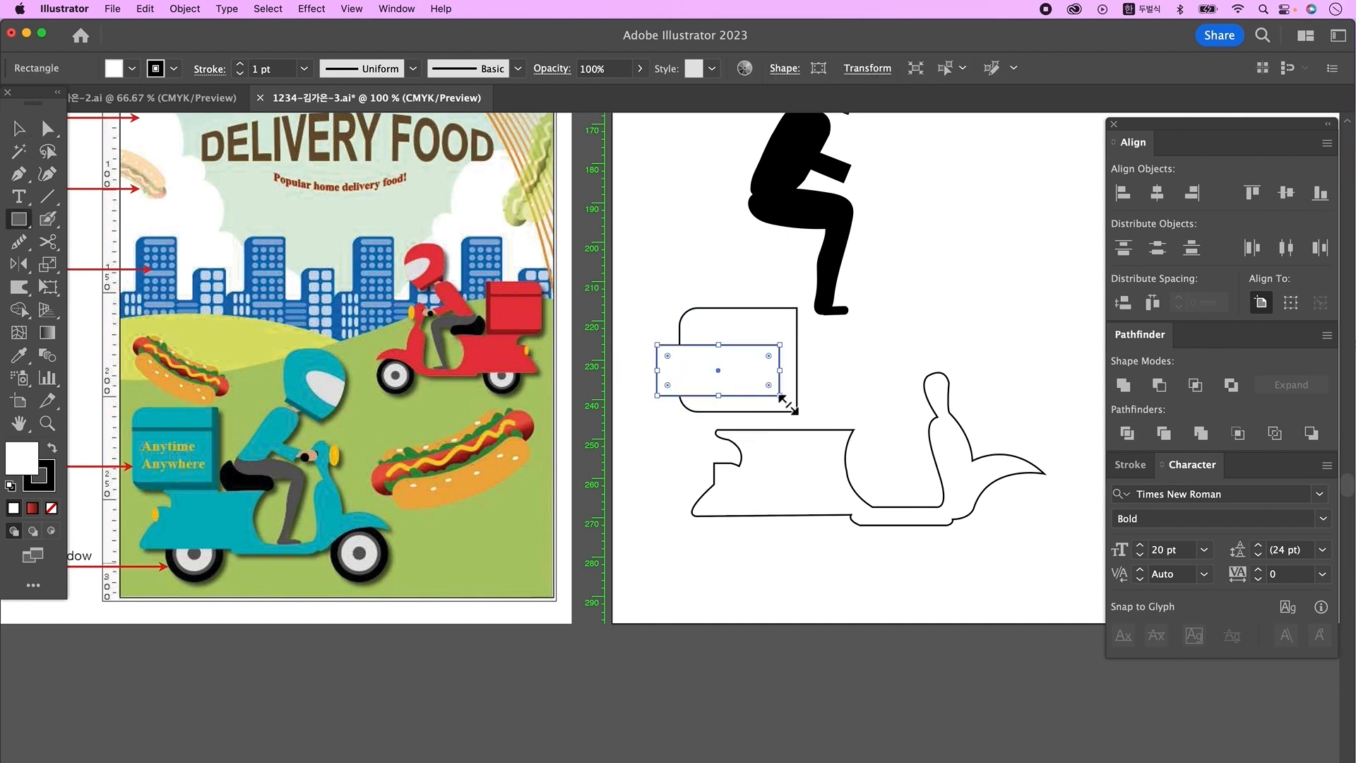
{"action": "left_click", "coordinate": [51, 509]}
{"action": "left_click", "coordinate": [26, 132]}
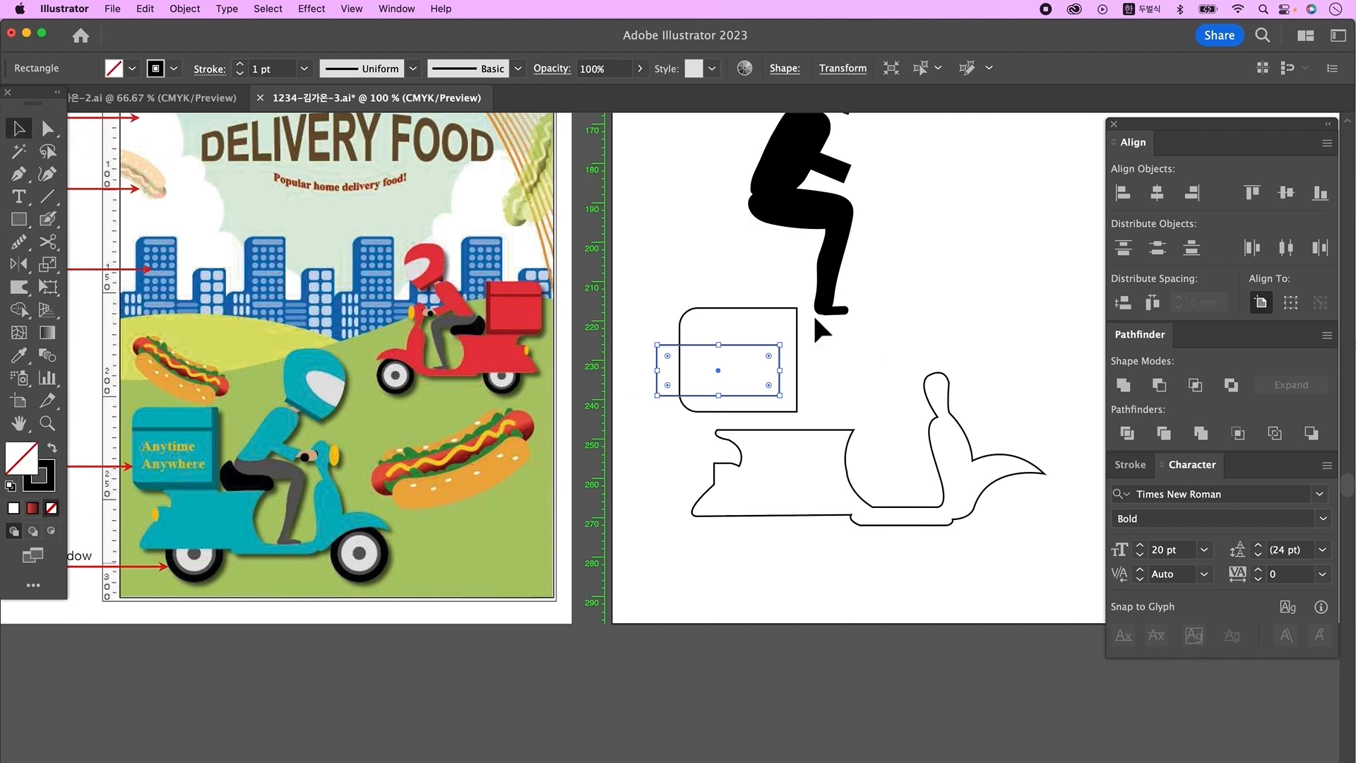
{"action": "left_click", "coordinate": [667, 390]}
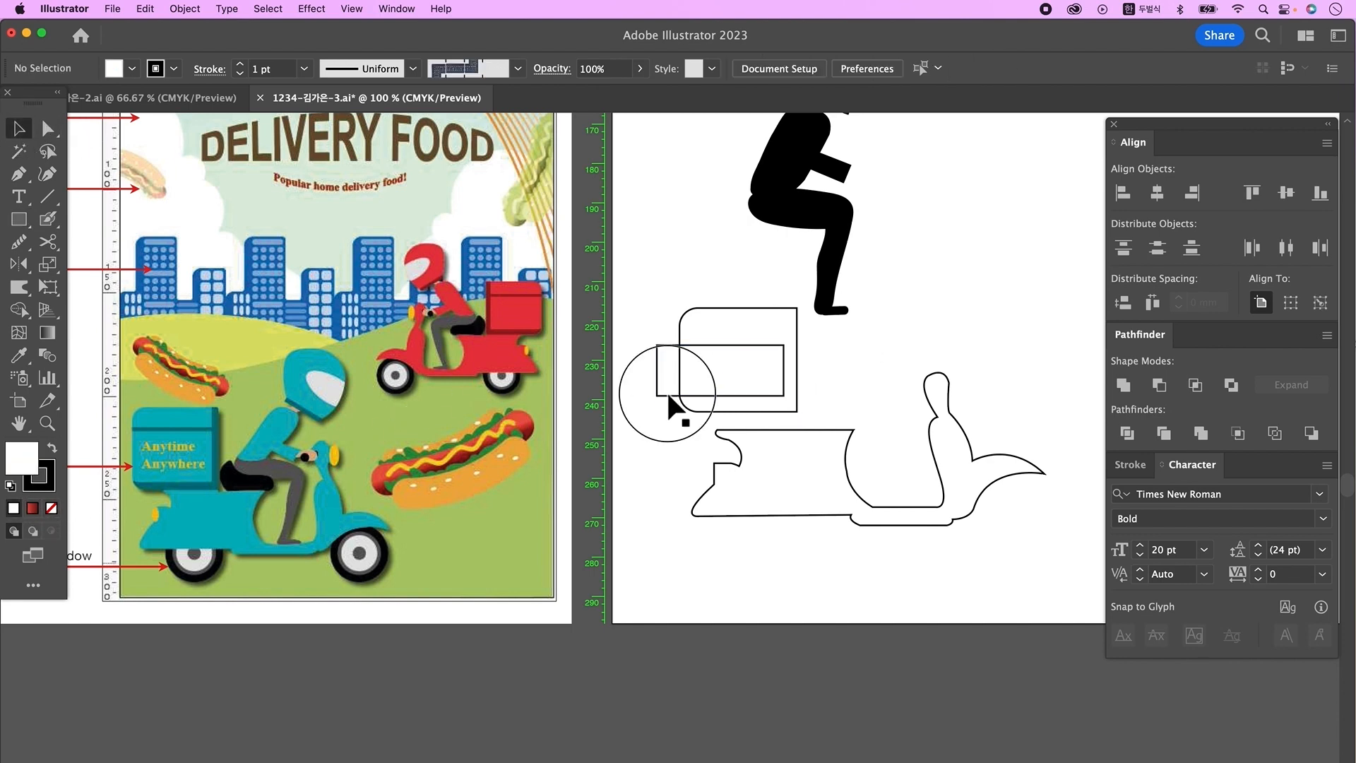
{"action": "left_click_drag", "start_coordinate": [668, 395], "coordinate": [676, 346]}
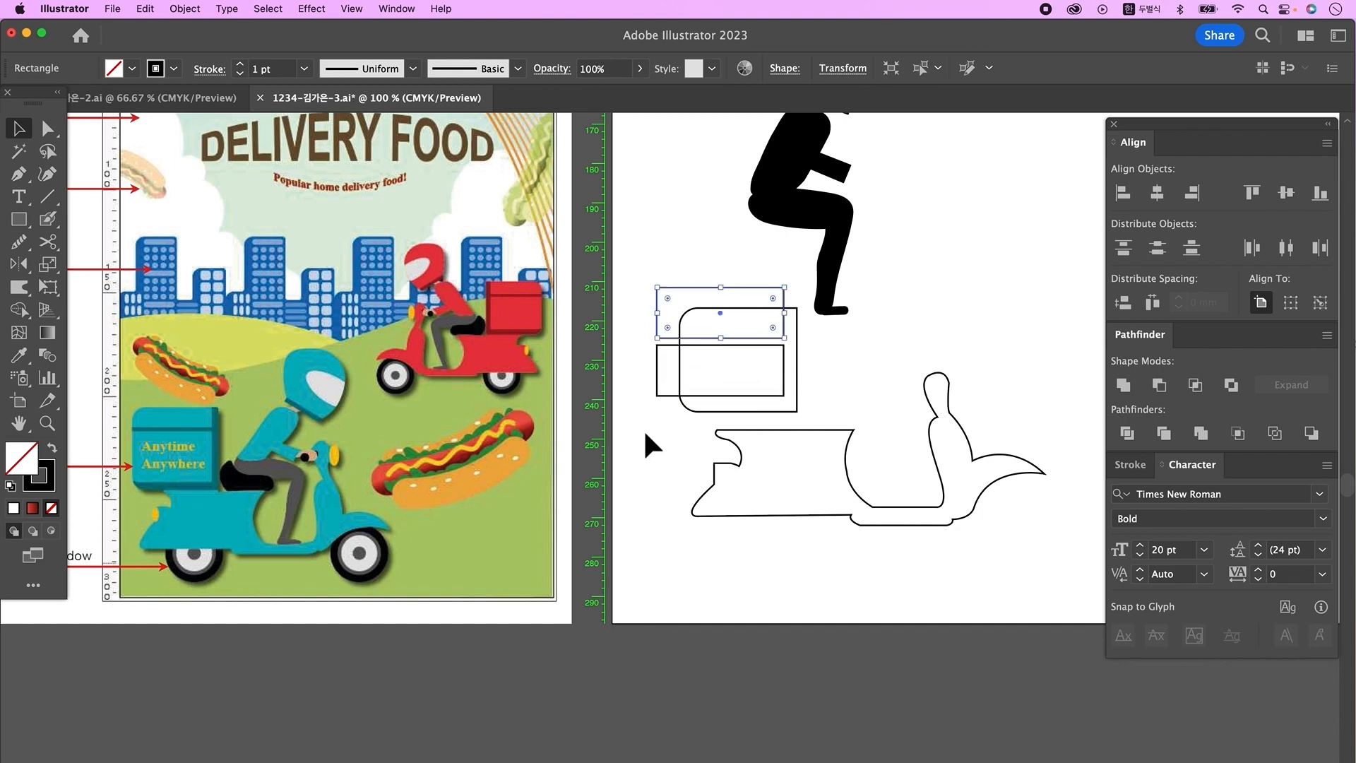
Make the lower rectangle slightly taller, narrow the box a little, and select all three shapes.
{"action": "left_click", "coordinate": [727, 396]}
{"action": "left_click", "coordinate": [858, 372]}
{"action": "left_click_drag", "start_coordinate": [721, 344], "coordinate": [795, 360]}
{"action": "left_click", "coordinate": [797, 367]}
{"action": "left_click", "coordinate": [635, 321]}
{"action": "left_click_drag", "start_coordinate": [718, 391], "coordinate": [718, 391]}
Divide the overlapping box shapes, ungroup the result and delete the pieces outside the box.
{"action": "left_click", "coordinate": [1128, 433]}
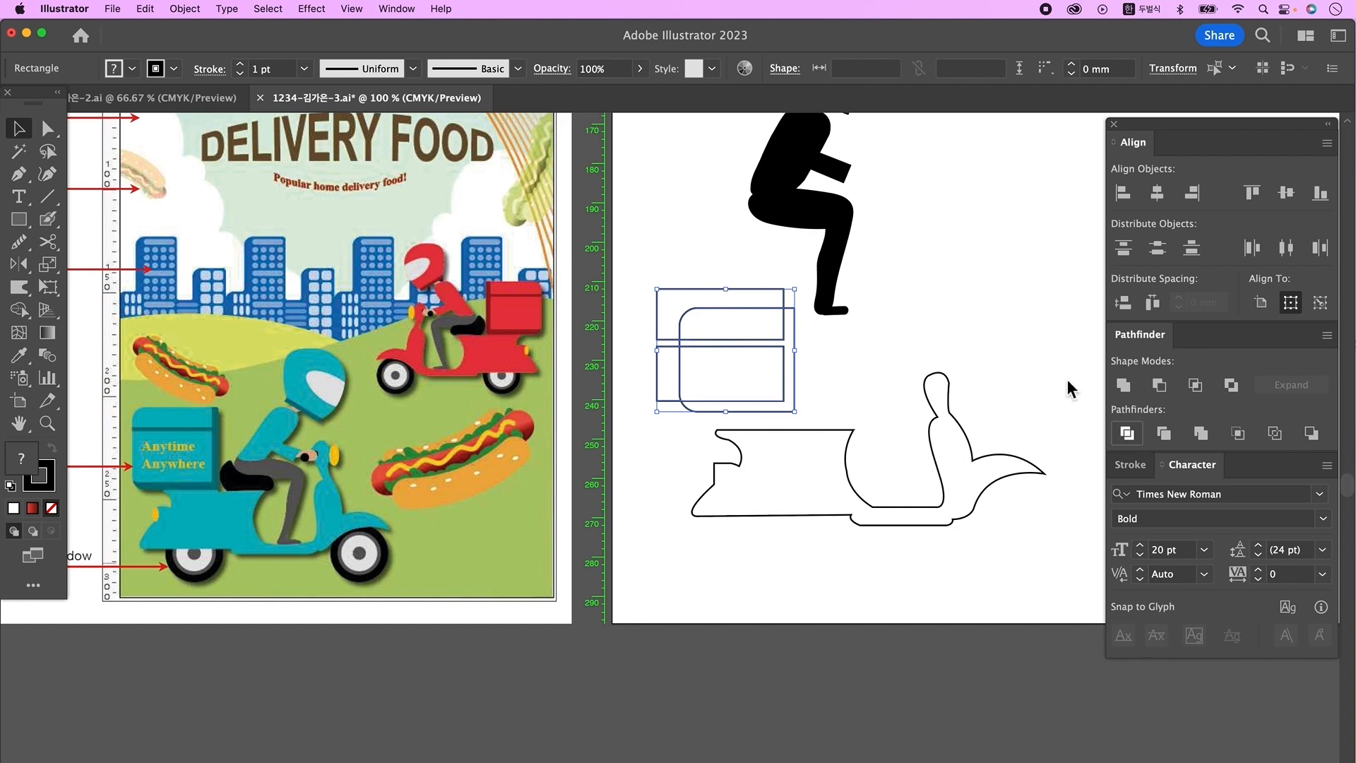
{"action": "right_click", "coordinate": [678, 329]}
{"action": "left_click", "coordinate": [709, 542]}
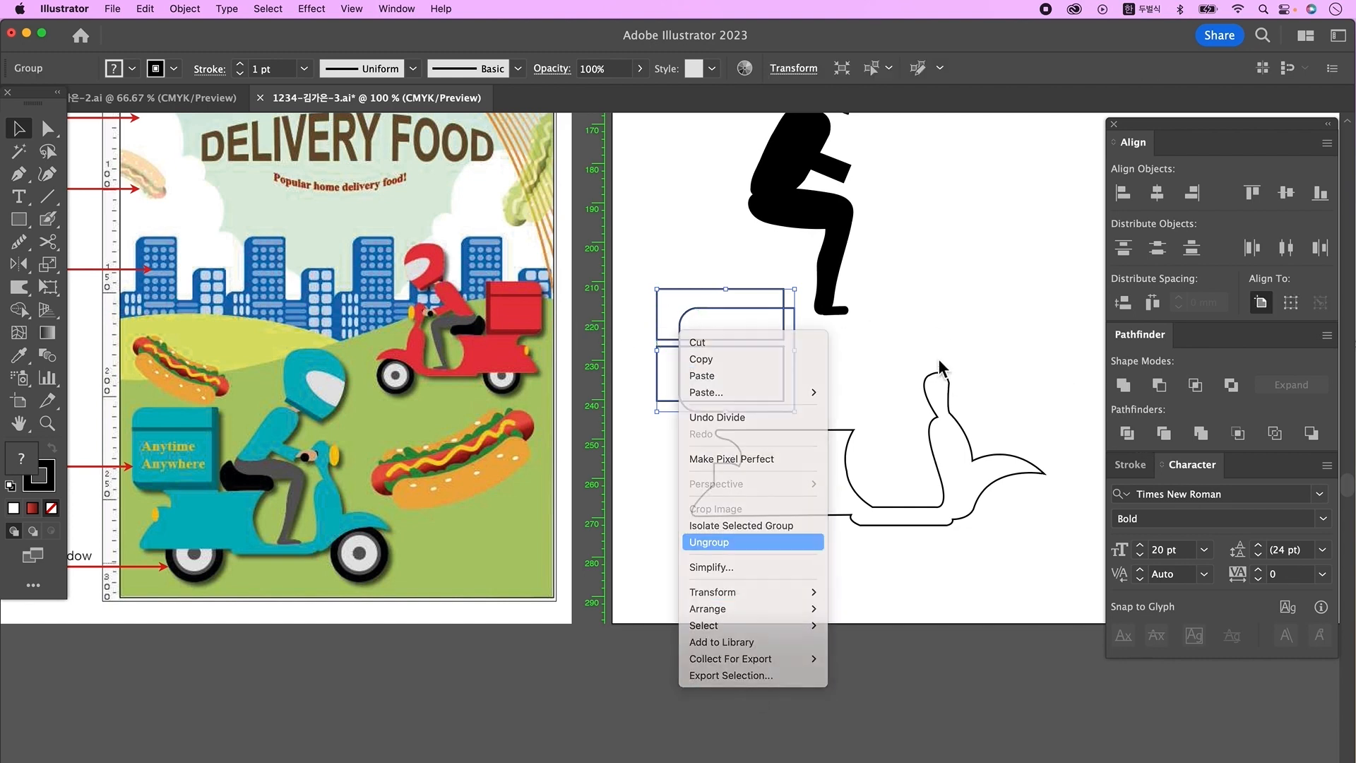
{"action": "left_click", "coordinate": [647, 357]}
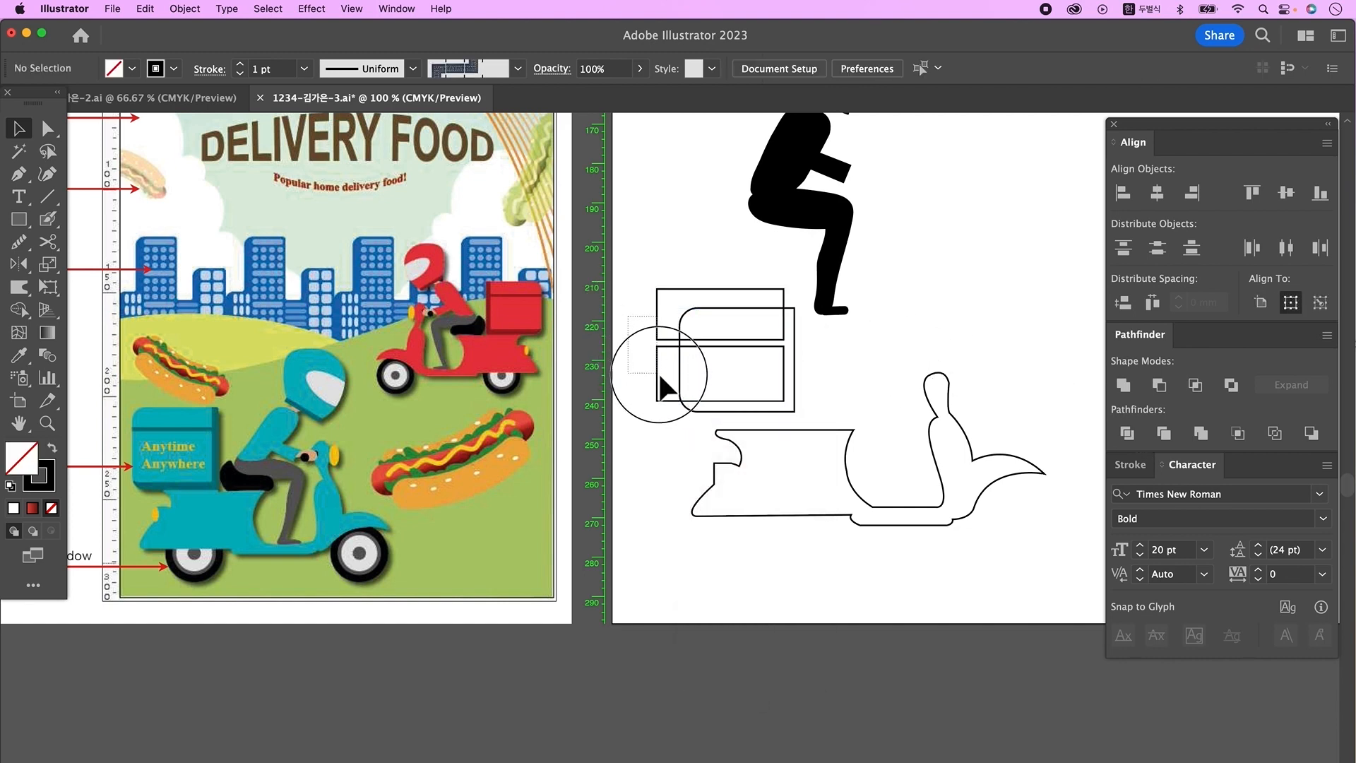
{"action": "left_click_drag", "start_coordinate": [658, 371], "coordinate": [662, 385]}
{"action": "left_click", "coordinate": [665, 399]}
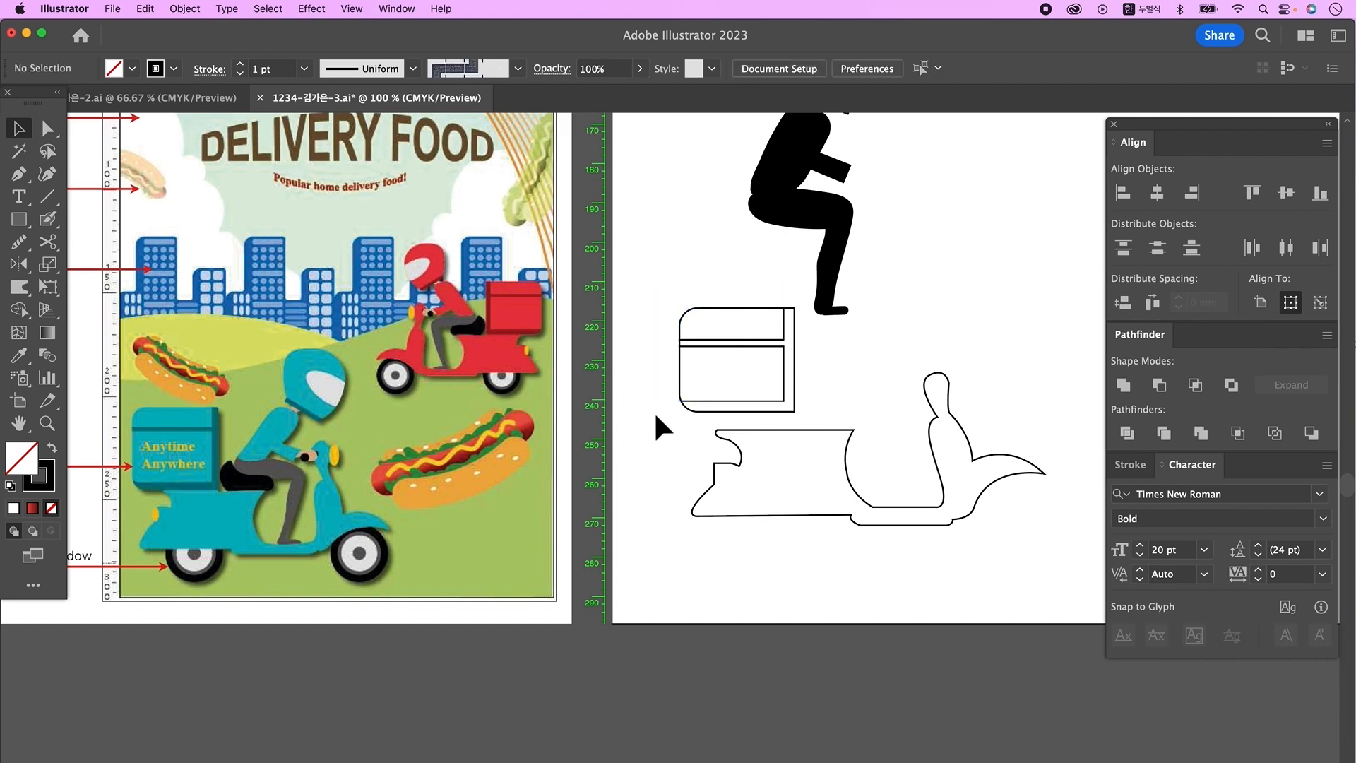
{"action": "left_click_drag", "start_coordinate": [659, 437], "coordinate": [643, 408]}
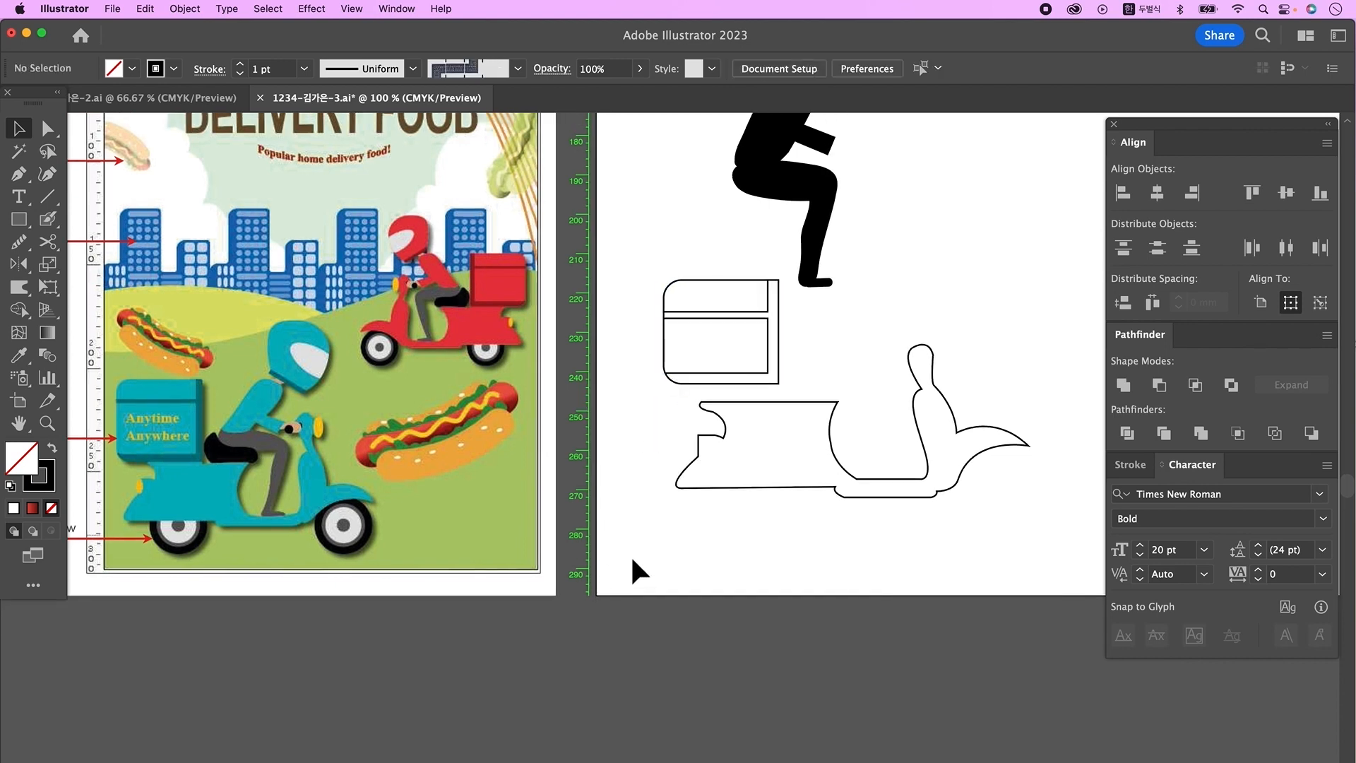
Draw a wheel below the scooter's rear from an outer circle of about 21.7 mm and three smaller concentric circles.
{"action": "left_click_drag", "start_coordinate": [763, 560], "coordinate": [683, 534]}
{"action": "left_click_drag", "start_coordinate": [34, 230], "coordinate": [84, 263]}
{"action": "left_click_drag", "start_coordinate": [638, 483], "coordinate": [721, 575]}
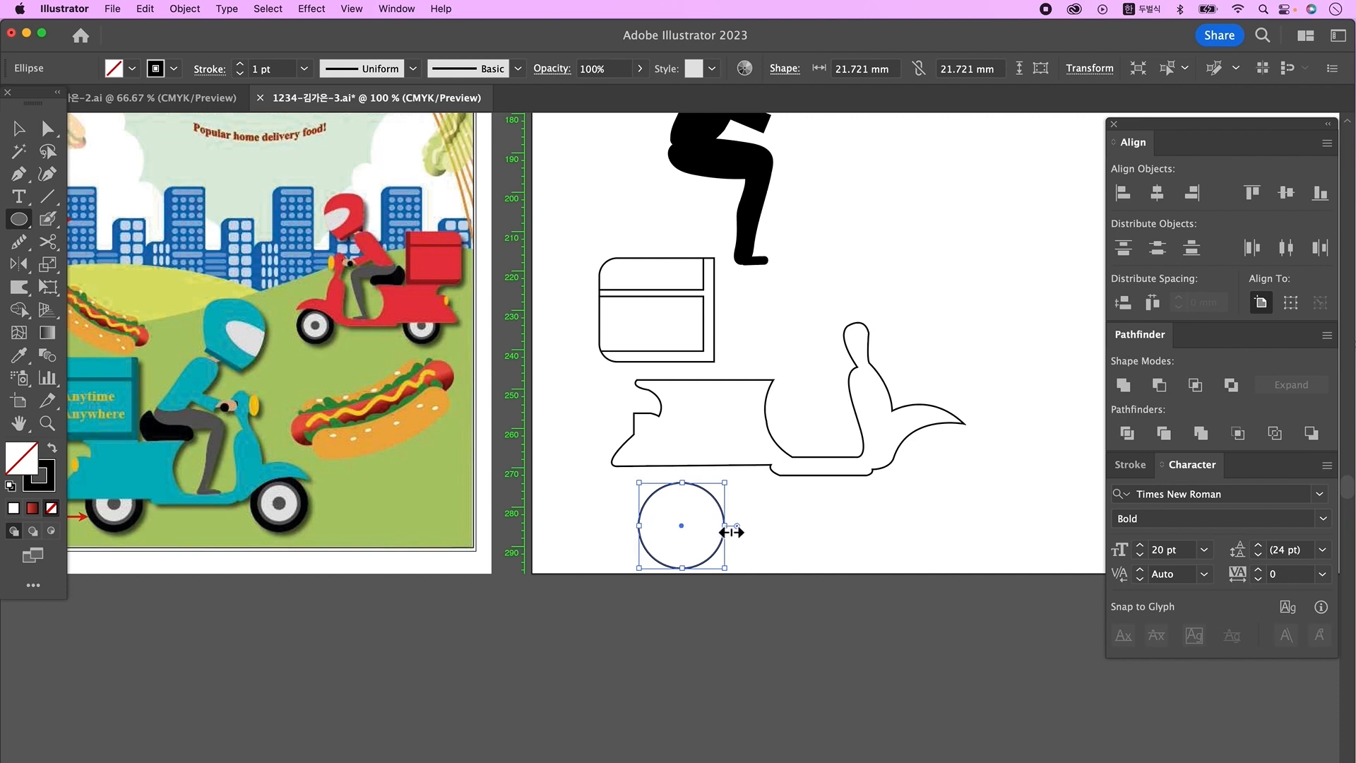
{"action": "left_click_drag", "start_coordinate": [731, 534], "coordinate": [718, 535]}
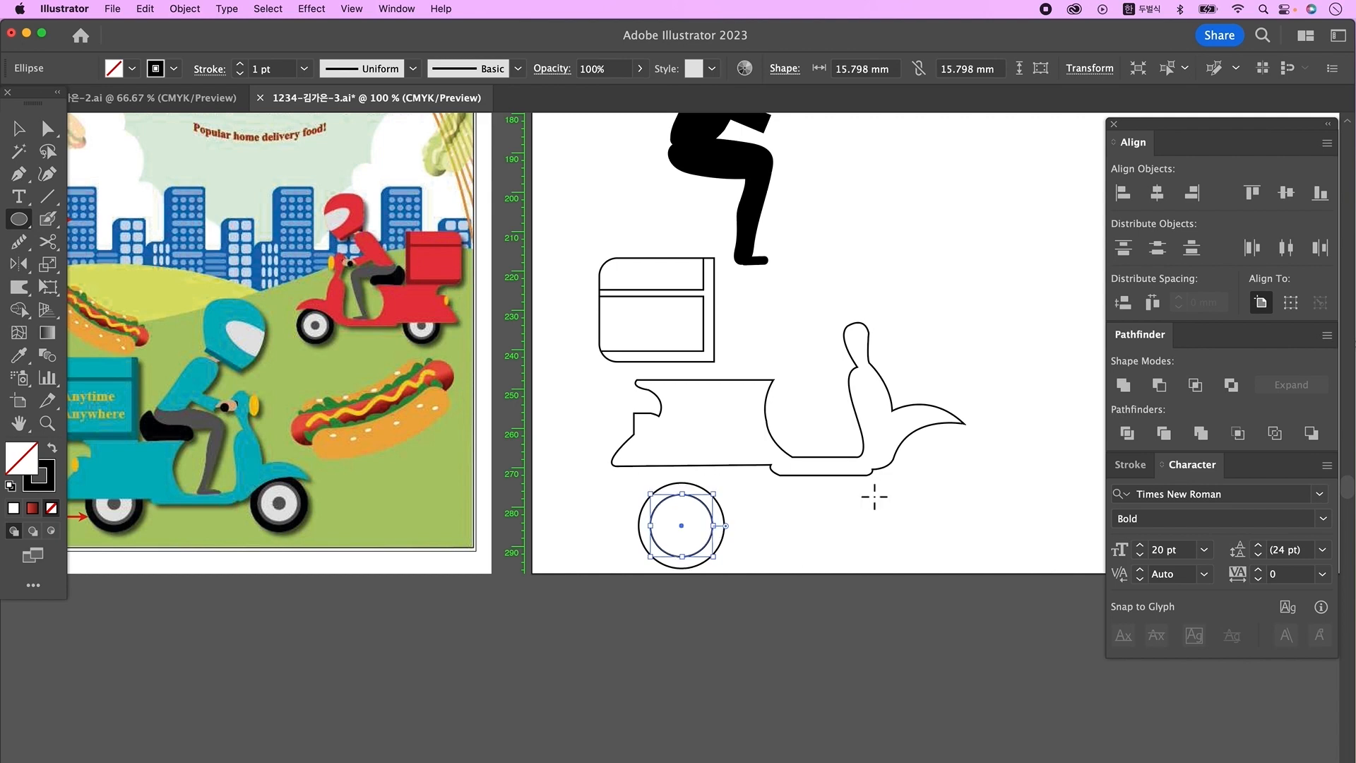
{"action": "left_click_drag", "start_coordinate": [722, 535], "coordinate": [692, 526]}
{"action": "left_click", "coordinate": [19, 129]}
{"action": "left_click", "coordinate": [802, 576]}
Fill the helmet, torso, box panels and scooter body with the teal swatch color.
{"action": "scroll", "coordinate": [803, 576], "scroll_direction": "left", "scroll_amount": 1}
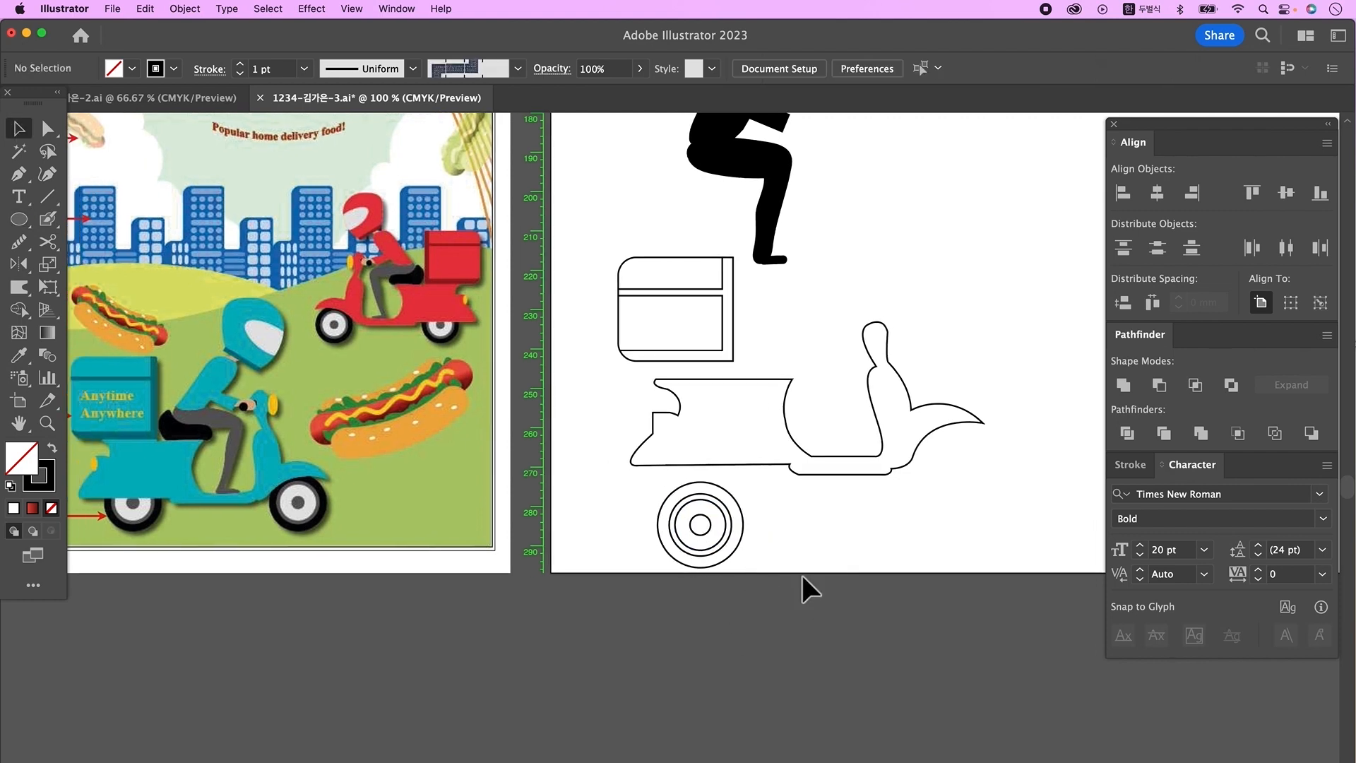
{"action": "scroll", "coordinate": [820, 574], "scroll_direction": "up", "scroll_amount": 2}
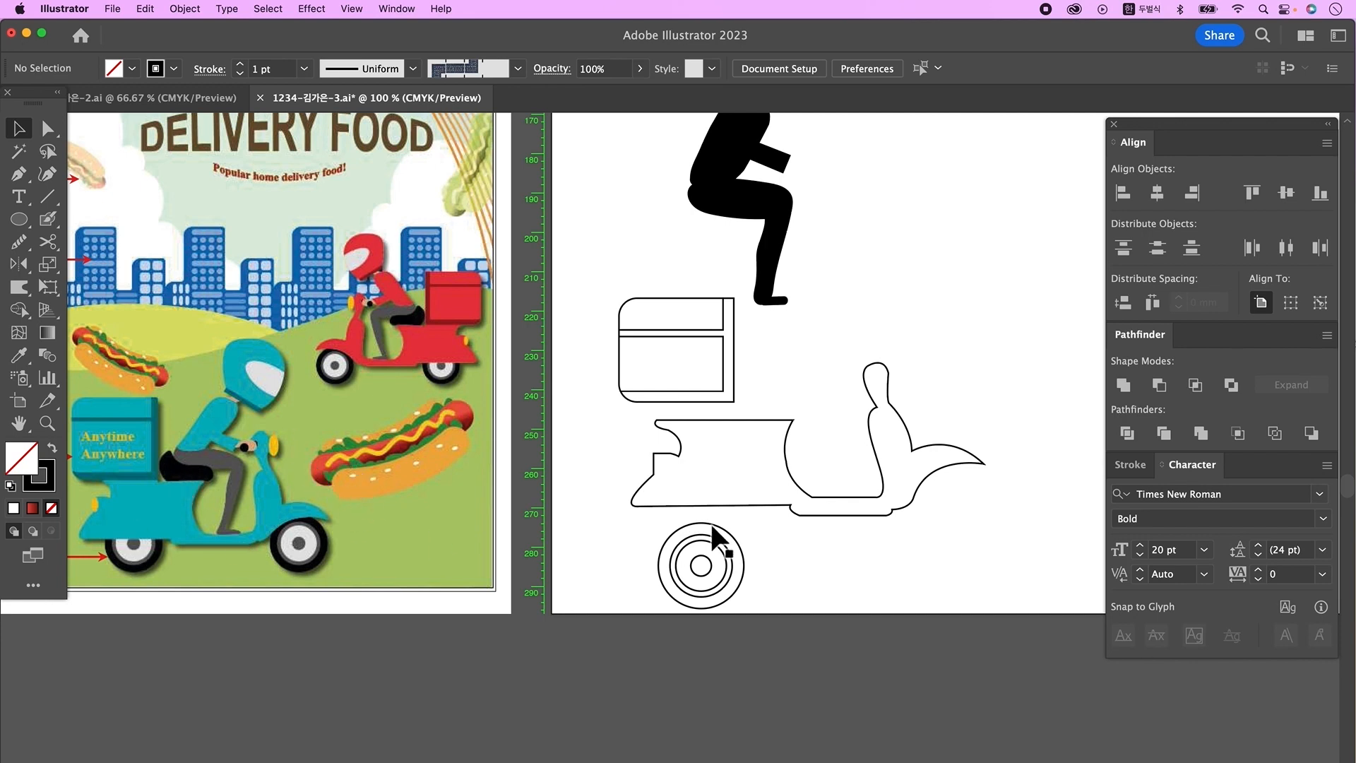
{"action": "scroll", "coordinate": [870, 332], "scroll_direction": "up", "scroll_amount": 3}
{"action": "scroll", "coordinate": [870, 332], "scroll_direction": "left", "scroll_amount": 1}
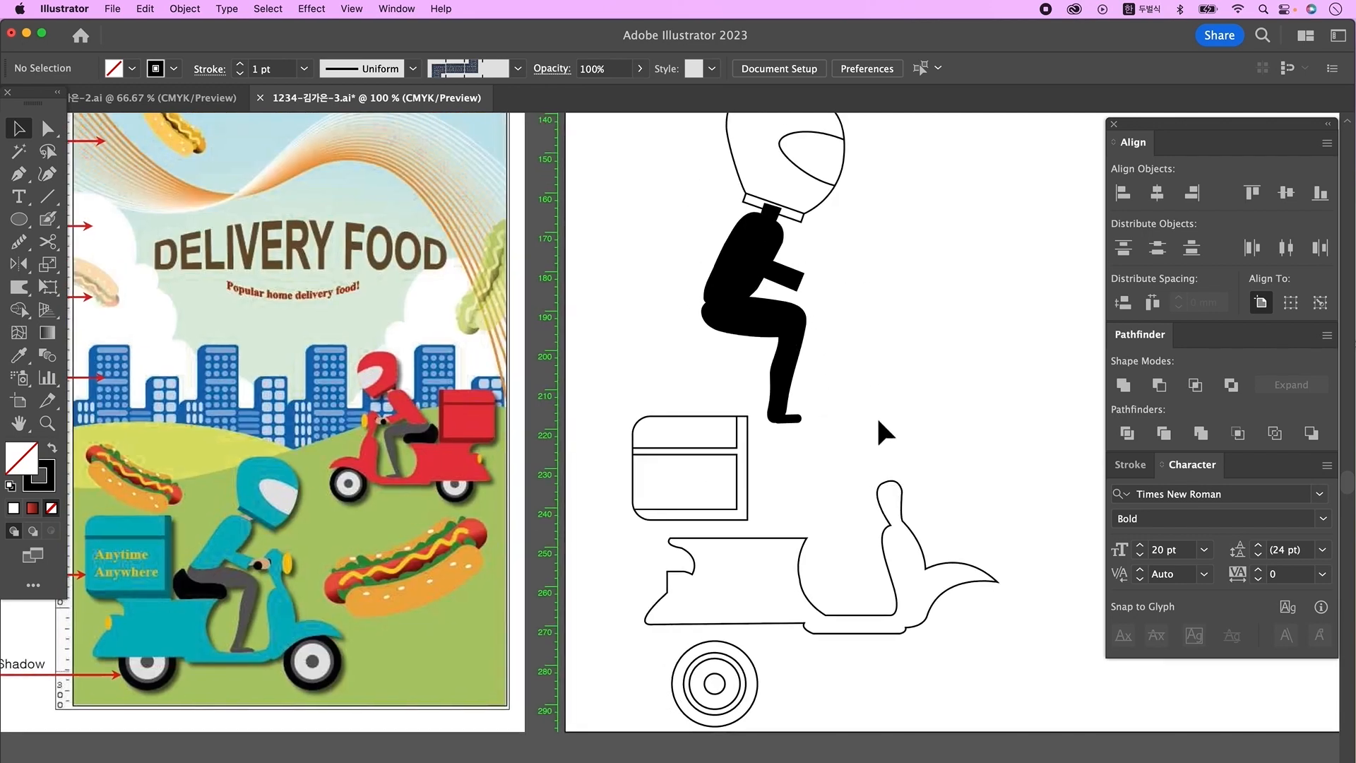
{"action": "scroll", "coordinate": [877, 385], "scroll_direction": "down", "scroll_amount": 2}
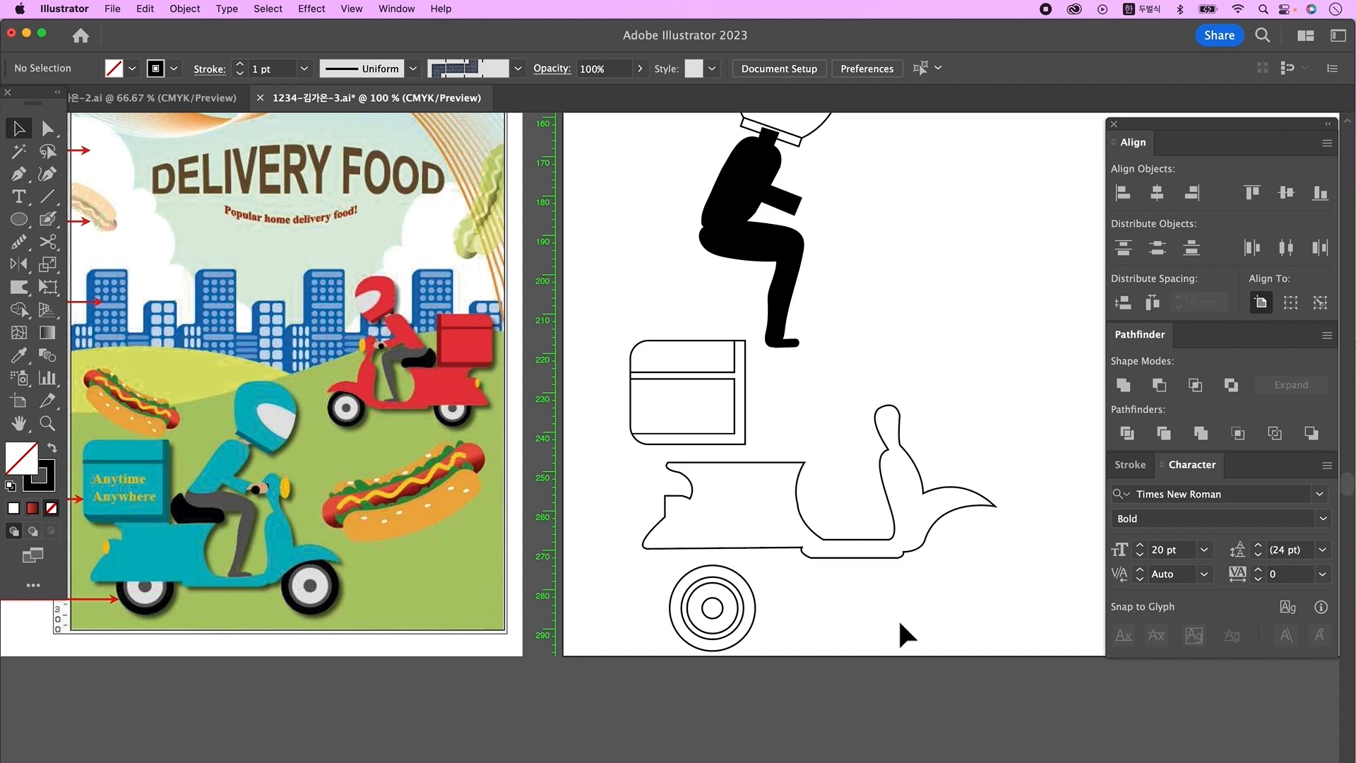
{"action": "key", "text": "super+minus"}
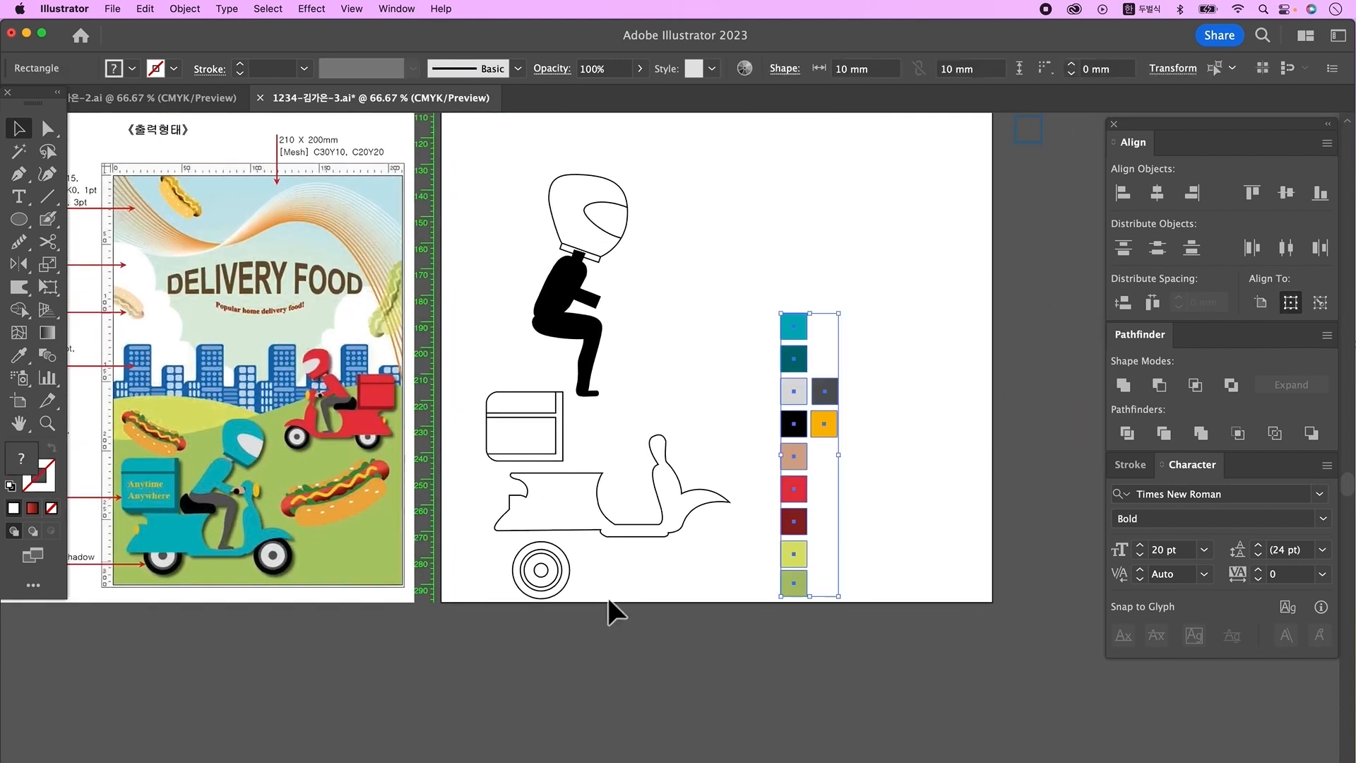
{"action": "left_click", "coordinate": [555, 502]}
{"action": "scroll", "coordinate": [565, 282], "scroll_direction": "up", "scroll_amount": 2}
{"action": "left_click", "coordinate": [569, 244], "text": "shift"}
{"action": "left_click", "coordinate": [496, 468], "text": "shift"}
{"action": "key", "text": "i"}
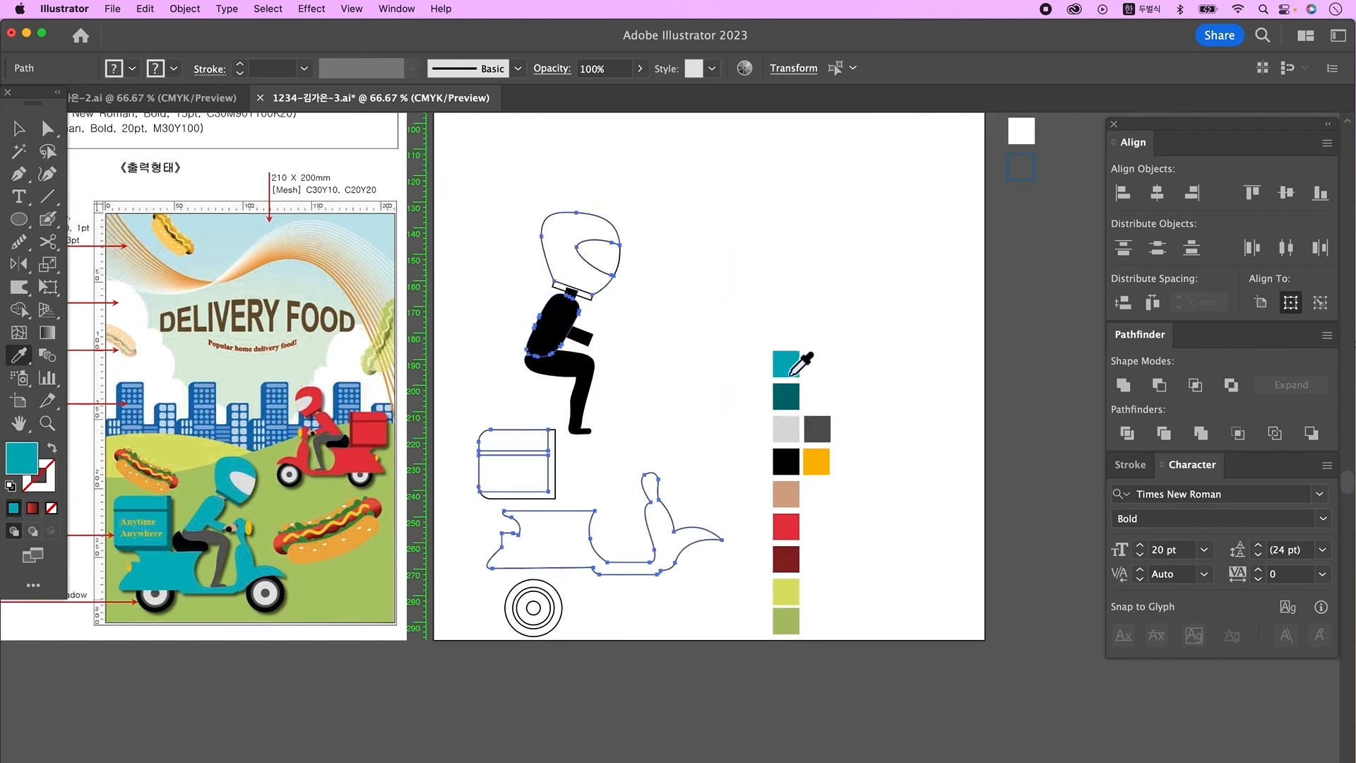
{"action": "left_click", "coordinate": [787, 364]}
Color the helmet's visor light gray and the box's side and edge strip dark teal from the swatches.
{"action": "left_click", "coordinate": [601, 255], "text": "super"}
{"action": "left_click", "coordinate": [786, 429]}
{"action": "left_click", "coordinate": [688, 443], "text": "super"}
{"action": "left_click", "coordinate": [553, 463], "text": "super"}
{"action": "left_click", "coordinate": [788, 398]}
Color the rider's leg dark gray and the forearm teal from the swatches.
{"action": "left_click", "coordinate": [678, 396], "text": "super"}
{"action": "left_click", "coordinate": [584, 375], "text": "super"}
{"action": "left_click", "coordinate": [816, 430]}
{"action": "left_click", "coordinate": [579, 336], "text": "super"}
{"action": "left_click", "coordinate": [786, 365]}
Color the rider's neck with the skin-tone swatch and the helmet's neck band dark teal.
{"action": "left_click", "coordinate": [570, 296], "text": "super"}
{"action": "left_click", "coordinate": [784, 499]}
{"action": "left_click", "coordinate": [590, 296], "text": "super"}
{"action": "left_click", "coordinate": [785, 398]}
Send the helmet pieces to the back and group them into one object.
{"action": "left_click", "coordinate": [19, 128]}
{"action": "left_click_drag", "start_coordinate": [523, 198], "coordinate": [659, 286]}
{"action": "key", "text": "super+shift+bracketleft"}
{"action": "left_click", "coordinate": [529, 212]}
{"action": "left_click_drag", "start_coordinate": [529, 212], "coordinate": [640, 284]}
{"action": "key", "text": "super+g"}
Scale the helmet group down and seat it on the rider's neck.
{"action": "mouse_move", "coordinate": [621, 212]}
{"action": "left_mouse_down"}
{"action": "mouse_move", "coordinate": [604, 232]}
{"action": "mouse_move", "coordinate": [612, 224]}
{"action": "left_mouse_up"}
{"action": "left_click", "coordinate": [647, 260]}
{"action": "left_click_drag", "start_coordinate": [581, 271], "coordinate": [587, 275]}
{"action": "left_click", "coordinate": [688, 300]}
Bring the rider's torso to the front so that it overlaps the leg.
{"action": "scroll", "coordinate": [636, 325], "scroll_direction": "left", "scroll_amount": 1}
{"action": "left_click", "coordinate": [549, 342]}
{"action": "key", "text": "super+shift+bracketright"}
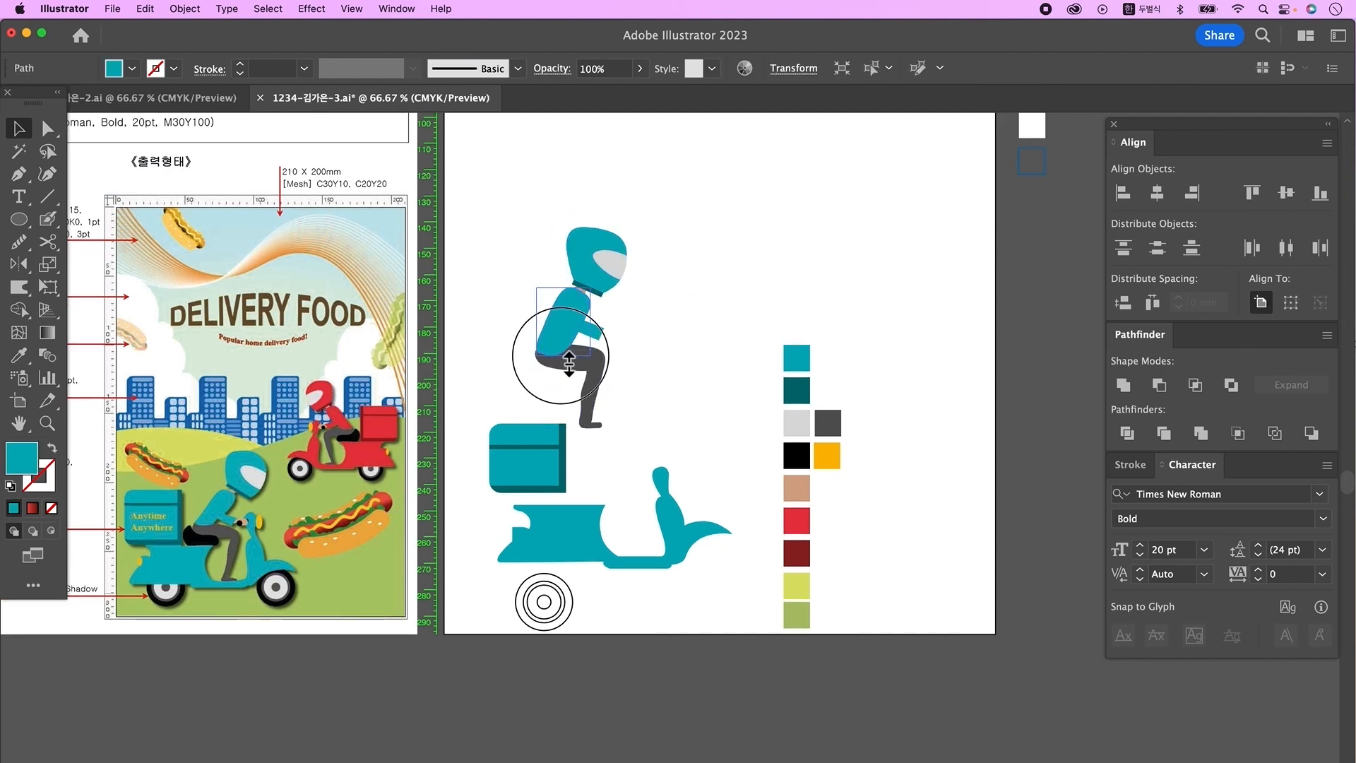
{"action": "left_click", "coordinate": [560, 371]}
Try to fill the wheel's outer circle with a swatch color, and undo it.
{"action": "scroll", "coordinate": [561, 424], "scroll_direction": "down", "scroll_amount": 1}
{"action": "left_click", "coordinate": [570, 563]}
{"action": "key", "text": "i"}
{"action": "left_click", "coordinate": [801, 438]}
{"action": "key", "text": "super+z"}
Fill the wheel's second circle and hub with the dark gray swatch, and its outermost circle with black.
{"action": "key", "text": "super+equal"}
{"action": "left_click_drag", "start_coordinate": [708, 549], "coordinate": [636, 627]}
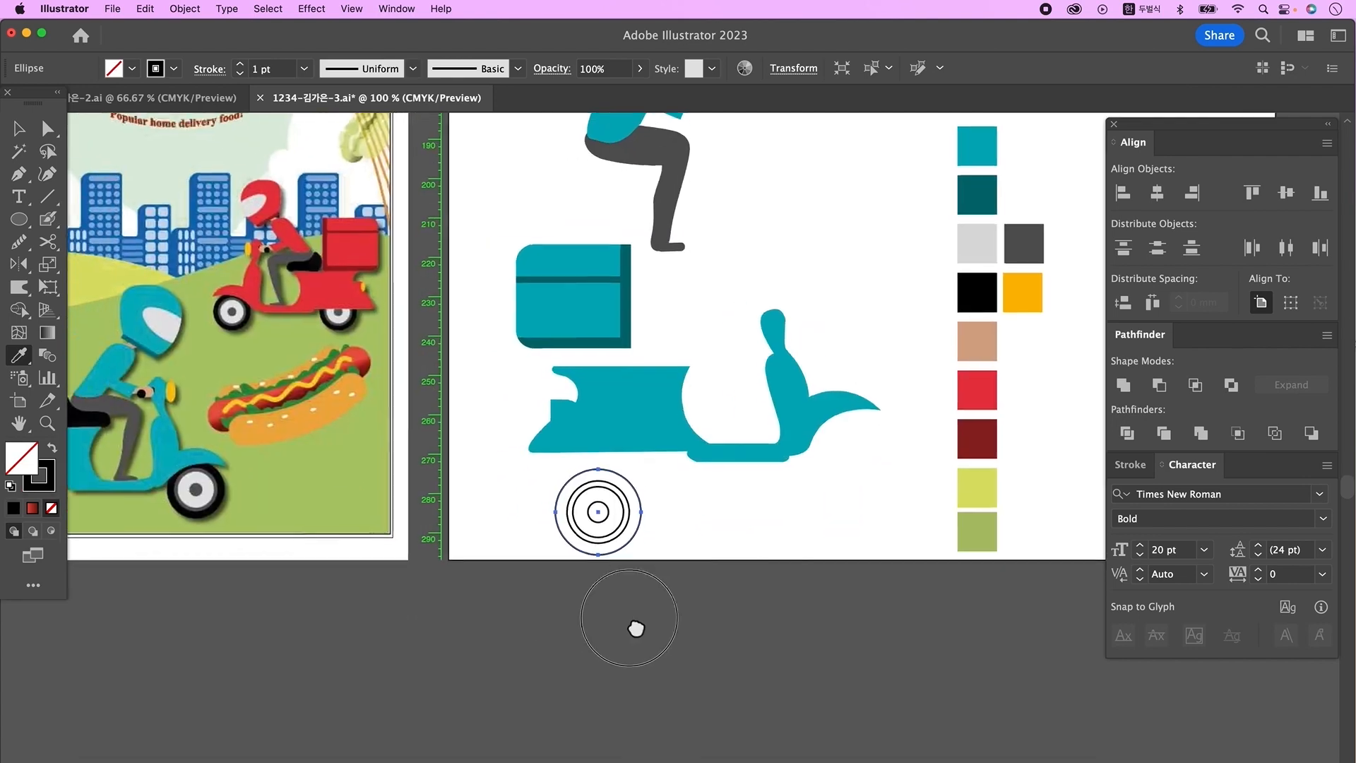
{"action": "key", "text": "a"}
{"action": "left_click", "coordinate": [611, 516]}
{"action": "left_click", "coordinate": [649, 540]}
{"action": "left_click", "coordinate": [611, 517]}
{"action": "left_click", "coordinate": [20, 129]}
{"action": "left_click", "coordinate": [657, 540]}
{"action": "left_click", "coordinate": [609, 524]}
{"action": "left_click", "coordinate": [632, 523], "text": "shift"}
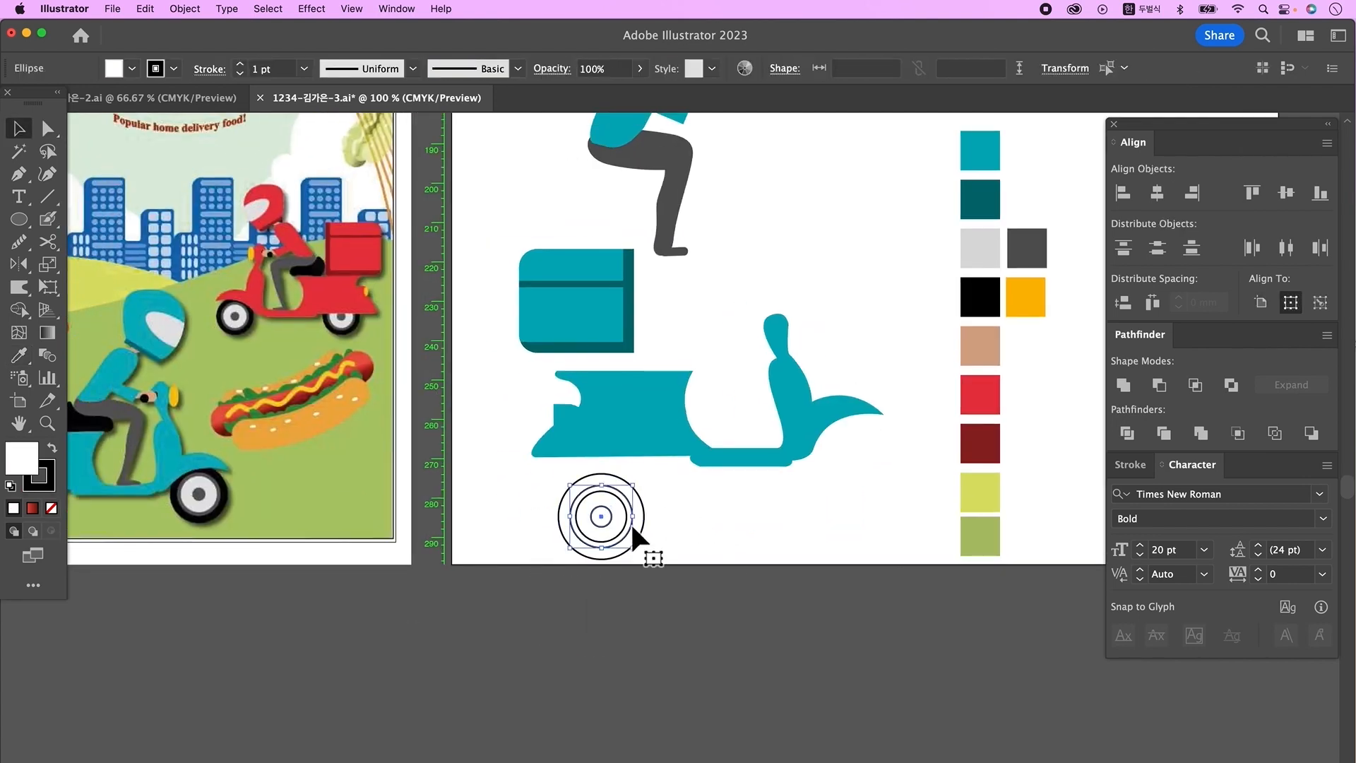
{"action": "key", "text": "i"}
{"action": "left_click", "coordinate": [1026, 249]}
{"action": "left_click", "coordinate": [634, 543], "text": "super"}
{"action": "left_click", "coordinate": [991, 300]}
Remove the stroke from all circles of the wheel and group them.
{"action": "left_click_drag", "start_coordinate": [667, 578], "coordinate": [584, 497]}
{"action": "left_click", "coordinate": [48, 483]}
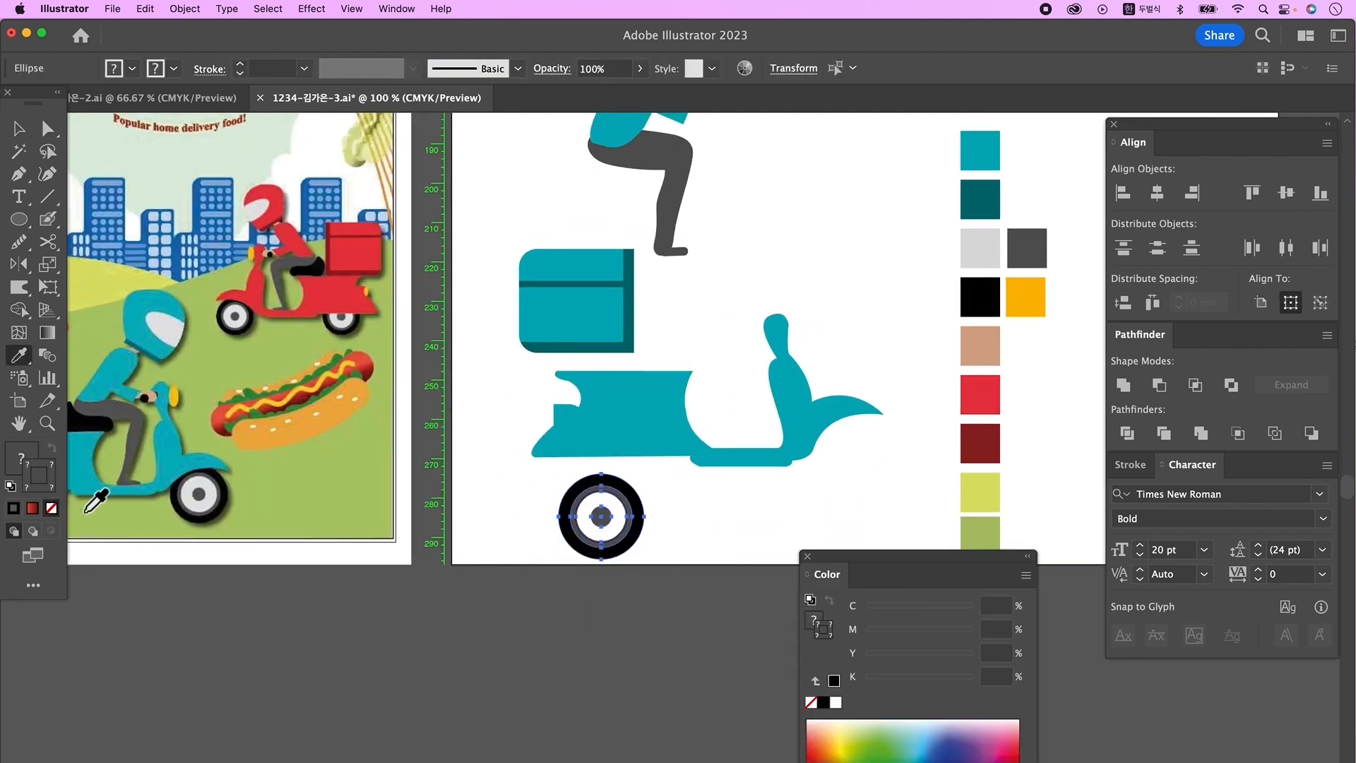
{"action": "left_click", "coordinate": [19, 128]}
{"action": "left_click", "coordinate": [808, 557]}
{"action": "left_click", "coordinate": [52, 508]}
{"action": "key", "text": "super+g"}
Nudge the anchor points where the scooter's footboard meets the rear body slightly to the left.
{"action": "key", "text": "super+minus"}
{"action": "left_click_drag", "start_coordinate": [670, 452], "coordinate": [621, 544]}
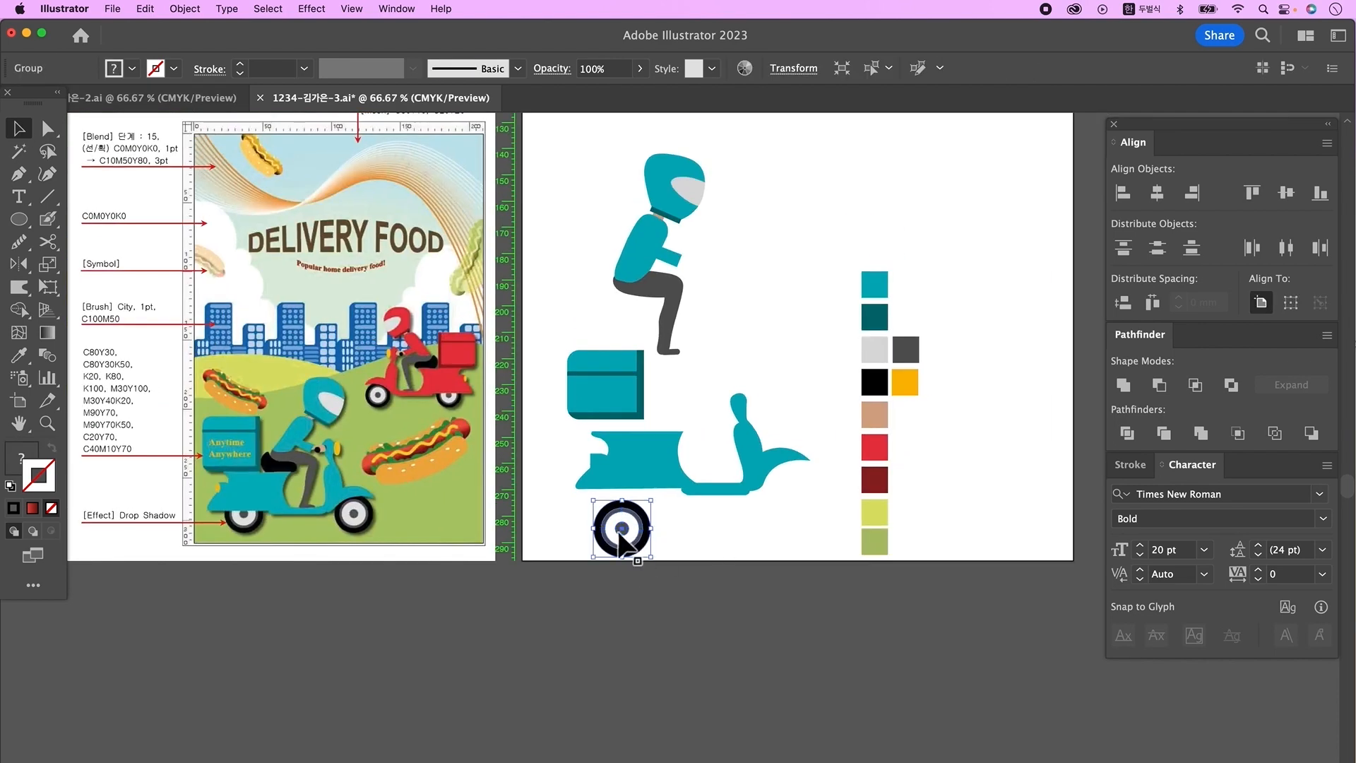
{"action": "key", "text": "a"}
{"action": "left_click", "coordinate": [581, 489]}
{"action": "left_click_drag", "start_coordinate": [667, 491], "coordinate": [742, 555]}
{"action": "key", "text": "Left"}
{"action": "key", "text": "Left"}
{"action": "key", "text": "Left"}
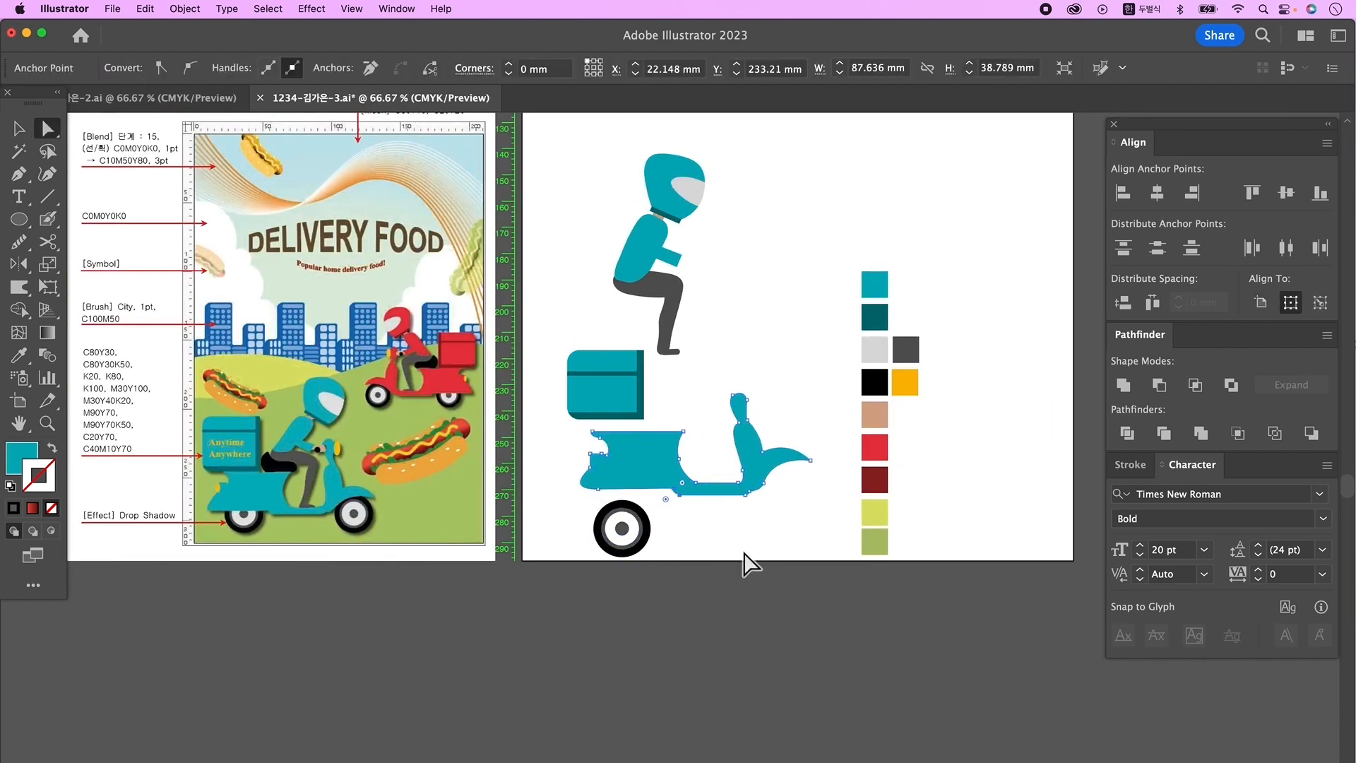
{"action": "left_click", "coordinate": [743, 555]}
Place the wheel under the scooter's rear body and copy it horizontally under the front fender.
{"action": "key", "text": "v"}
{"action": "mouse_move", "coordinate": [624, 531]}
{"action": "left_mouse_down"}
{"action": "mouse_move", "coordinate": [639, 497]}
{"action": "mouse_move", "coordinate": [605, 524]}
{"action": "left_mouse_up"}
{"action": "key", "text": "super+shift+a"}
{"action": "left_click", "coordinate": [649, 505]}
{"action": "left_click_drag", "start_coordinate": [643, 501], "coordinate": [791, 498]}
{"action": "left_click", "coordinate": [636, 511], "text": "shift"}
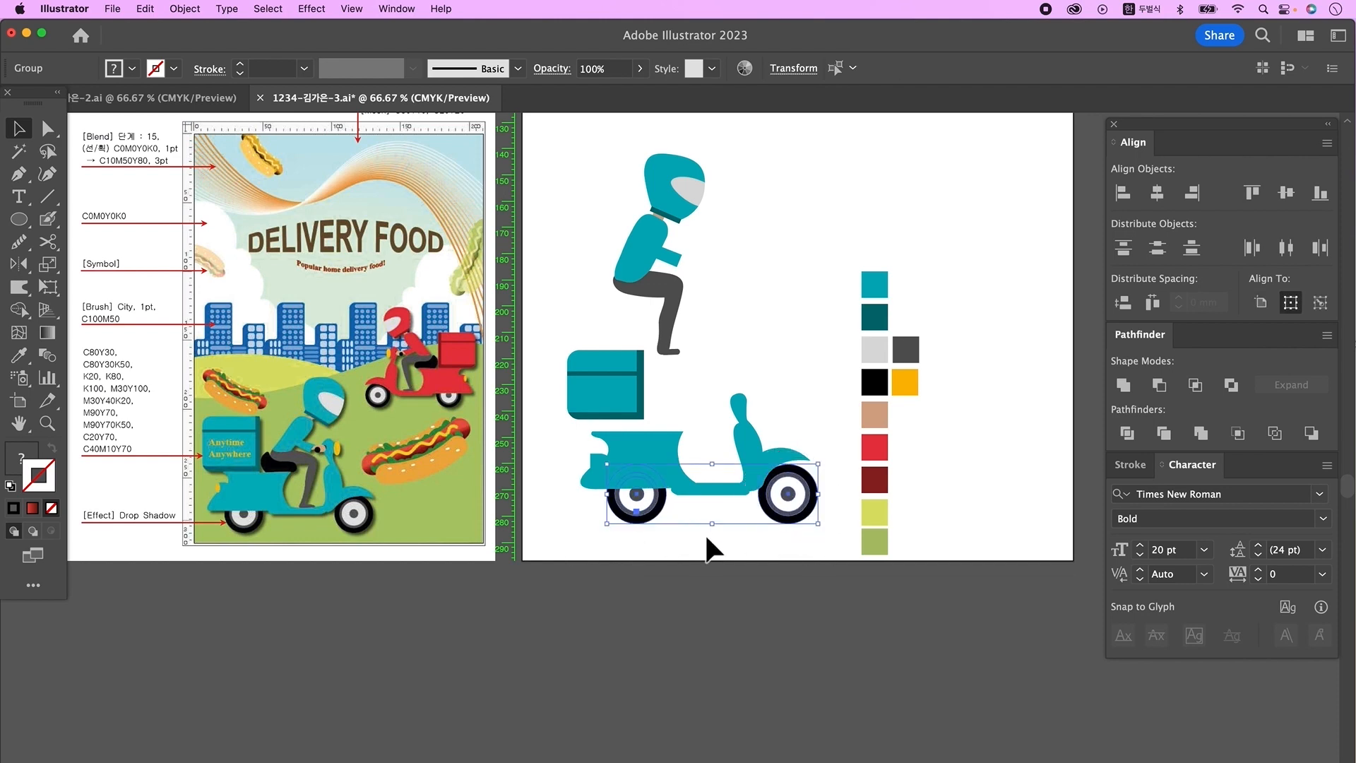
{"action": "left_click", "coordinate": [698, 544]}
Reshape the tip of the front fender so that it curves down over the front wheel.
{"action": "key", "text": "a"}
{"action": "mouse_move", "coordinate": [809, 461]}
{"action": "left_mouse_down"}
{"action": "mouse_move", "coordinate": [783, 459]}
{"action": "mouse_move", "coordinate": [796, 442]}
{"action": "mouse_move", "coordinate": [811, 471]}
{"action": "mouse_move", "coordinate": [783, 452]}
{"action": "left_mouse_up"}
{"action": "left_click", "coordinate": [775, 462]}
{"action": "left_click", "coordinate": [811, 467]}
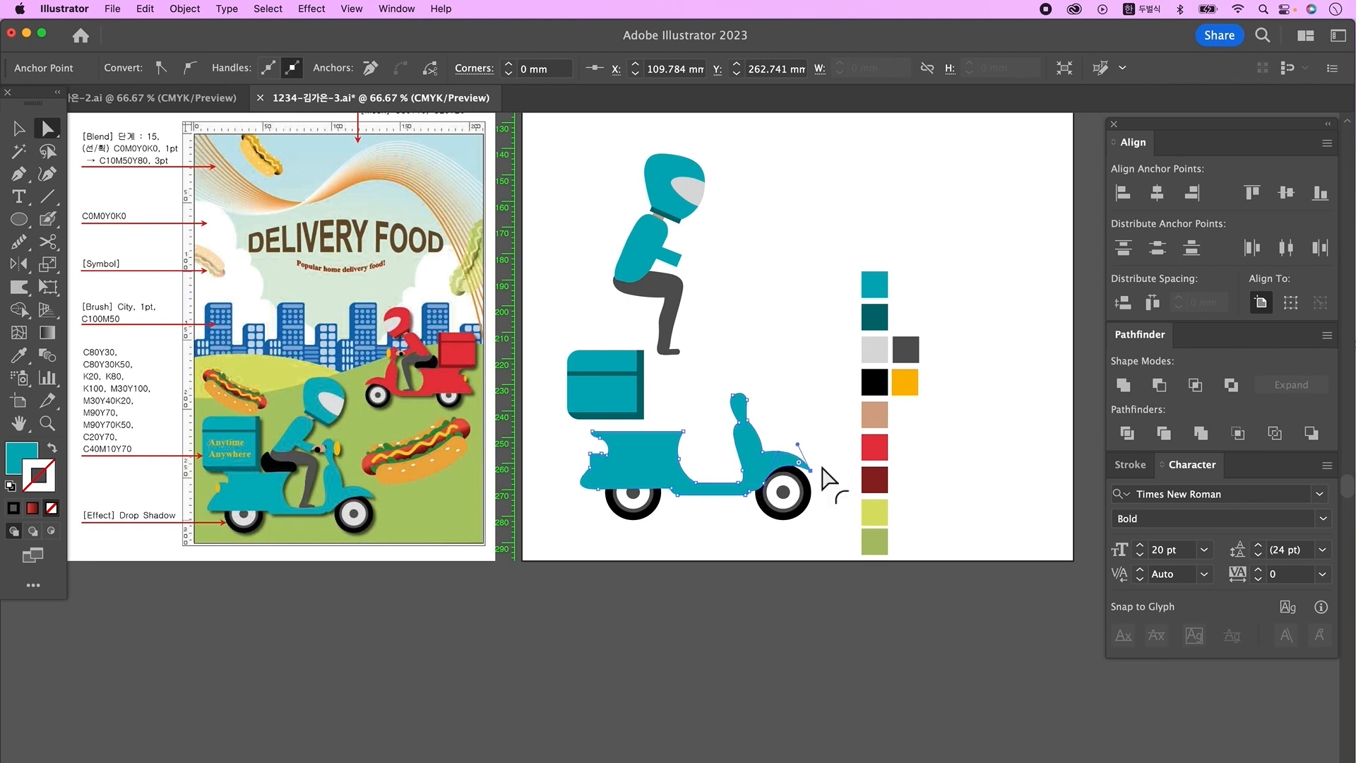
{"action": "left_click", "coordinate": [692, 570]}
Draw a small elliptical tail light at the scooter's rear end and fill it with the yellow-orange swatch.
{"action": "scroll", "coordinate": [692, 569], "scroll_direction": "left", "scroll_amount": 1}
{"action": "key", "text": "l"}
{"action": "left_click_drag", "start_coordinate": [587, 453], "coordinate": [599, 470]}
{"action": "key", "text": "i"}
{"action": "left_click", "coordinate": [912, 381]}
{"action": "left_click", "coordinate": [19, 128]}
{"action": "left_click_drag", "start_coordinate": [592, 422], "coordinate": [636, 422]}
{"action": "left_click", "coordinate": [592, 514]}
{"action": "left_click_drag", "start_coordinate": [583, 515], "coordinate": [593, 514]}
Seat the delivery box on top of the scooter's rear body.
{"action": "left_click", "coordinate": [775, 601], "text": "alt+super"}
{"action": "left_click_drag", "start_coordinate": [774, 601], "coordinate": [835, 693]}
{"action": "left_click", "coordinate": [634, 408]}
{"action": "left_click", "coordinate": [714, 401]}
{"action": "left_click_drag", "start_coordinate": [631, 387], "coordinate": [622, 401]}
{"action": "left_click", "coordinate": [759, 373]}
Copy the tail light to the front of the handlebar, adjust it into a narrow pointed headlight, and group it.
{"action": "scroll", "coordinate": [776, 372], "scroll_direction": "right", "scroll_amount": 1}
{"action": "left_click_drag", "start_coordinate": [587, 448], "coordinate": [743, 391]}
{"action": "left_click", "coordinate": [802, 416]}
{"action": "left_click_drag", "start_coordinate": [734, 366], "coordinate": [820, 456]}
{"action": "left_click_drag", "start_coordinate": [754, 403], "coordinate": [791, 396]}
{"action": "left_click_drag", "start_coordinate": [793, 443], "coordinate": [785, 441]}
{"action": "left_click", "coordinate": [781, 480]}
{"action": "left_click_drag", "start_coordinate": [781, 442], "coordinate": [781, 438]}
{"action": "left_click", "coordinate": [816, 438]}
{"action": "left_click", "coordinate": [795, 514], "text": "alt+super"}
{"action": "left_click_drag", "start_coordinate": [795, 515], "coordinate": [766, 447]}
{"action": "left_click_drag", "start_coordinate": [775, 431], "coordinate": [761, 417]}
{"action": "key", "text": "super+g"}
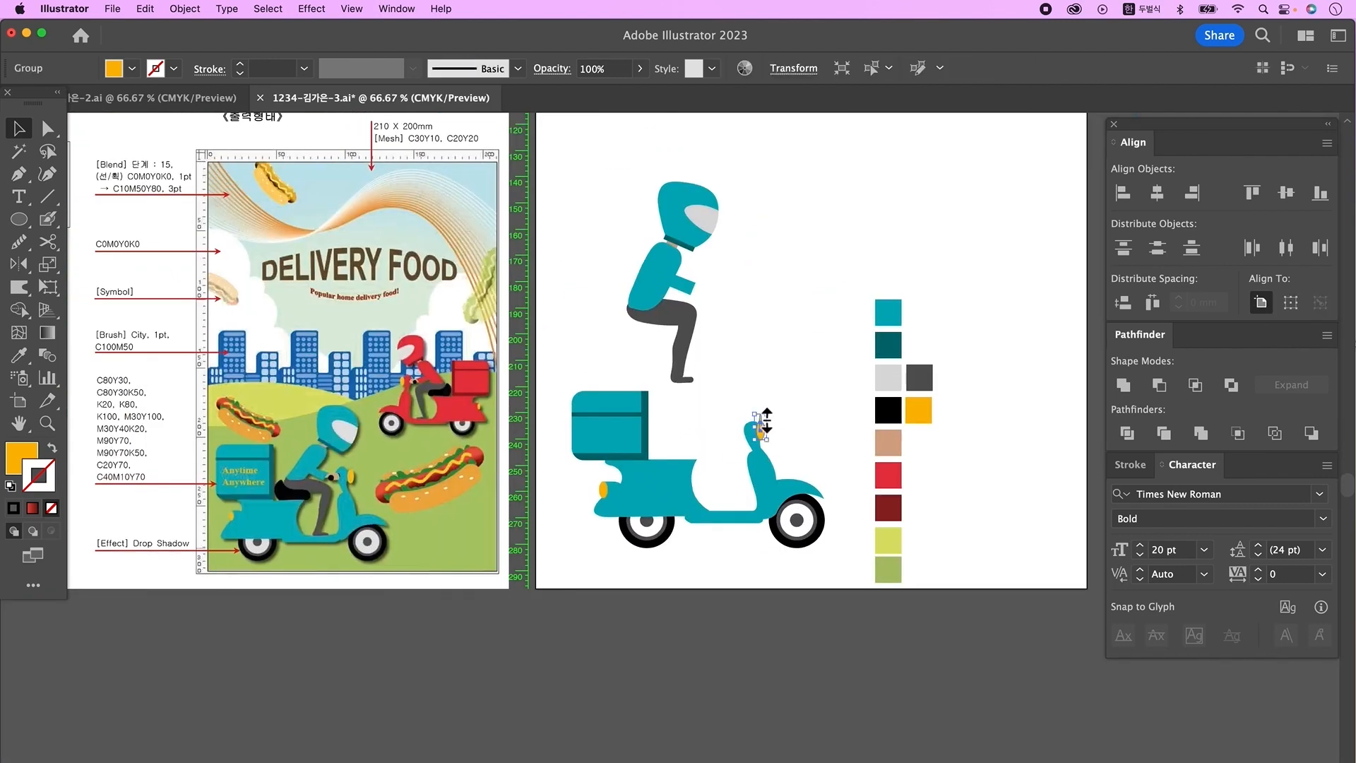
Draw a rounded seat beside the delivery box with the Pen tool and give it a black fill without stroke.
{"action": "left_click", "coordinate": [796, 417]}
{"action": "left_click", "coordinate": [625, 452], "text": "super"}
{"action": "key", "text": "p"}
{"action": "key", "text": "d"}
{"action": "left_click", "coordinate": [724, 422]}
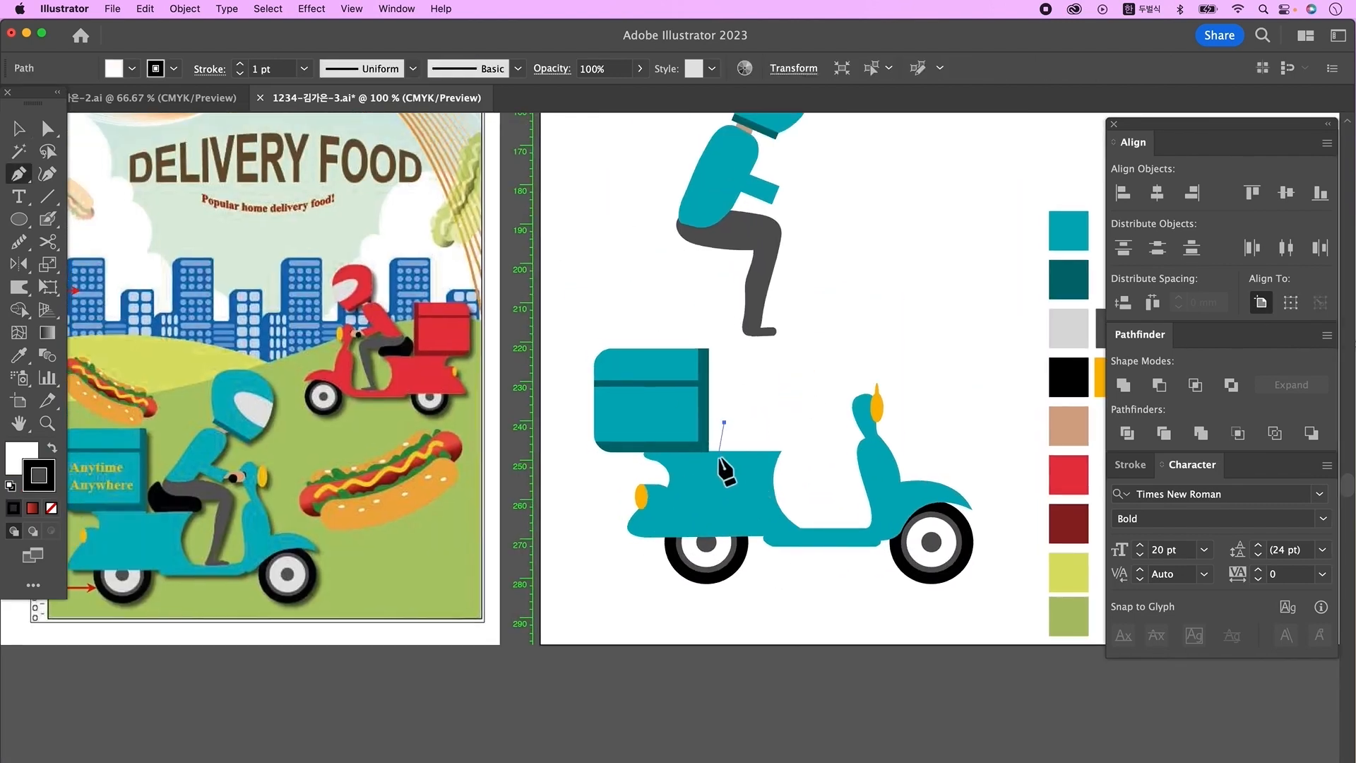
{"action": "left_click", "coordinate": [722, 454]}
{"action": "left_click_drag", "start_coordinate": [736, 477], "coordinate": [743, 431]}
{"action": "left_click", "coordinate": [780, 454]}
{"action": "left_click", "coordinate": [784, 446]}
{"action": "left_click_drag", "start_coordinate": [724, 423], "coordinate": [724, 406]}
{"action": "key", "text": "a"}
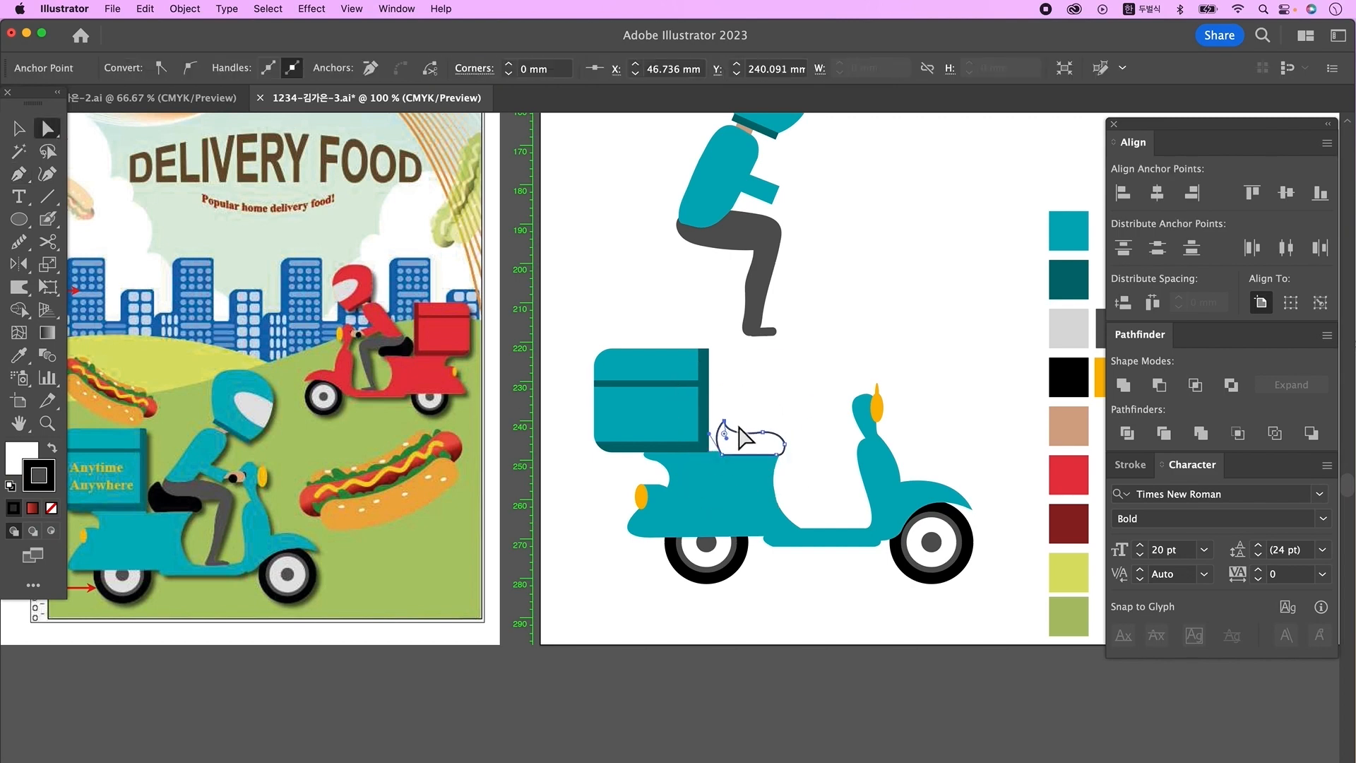
{"action": "key", "text": "shift+x"}
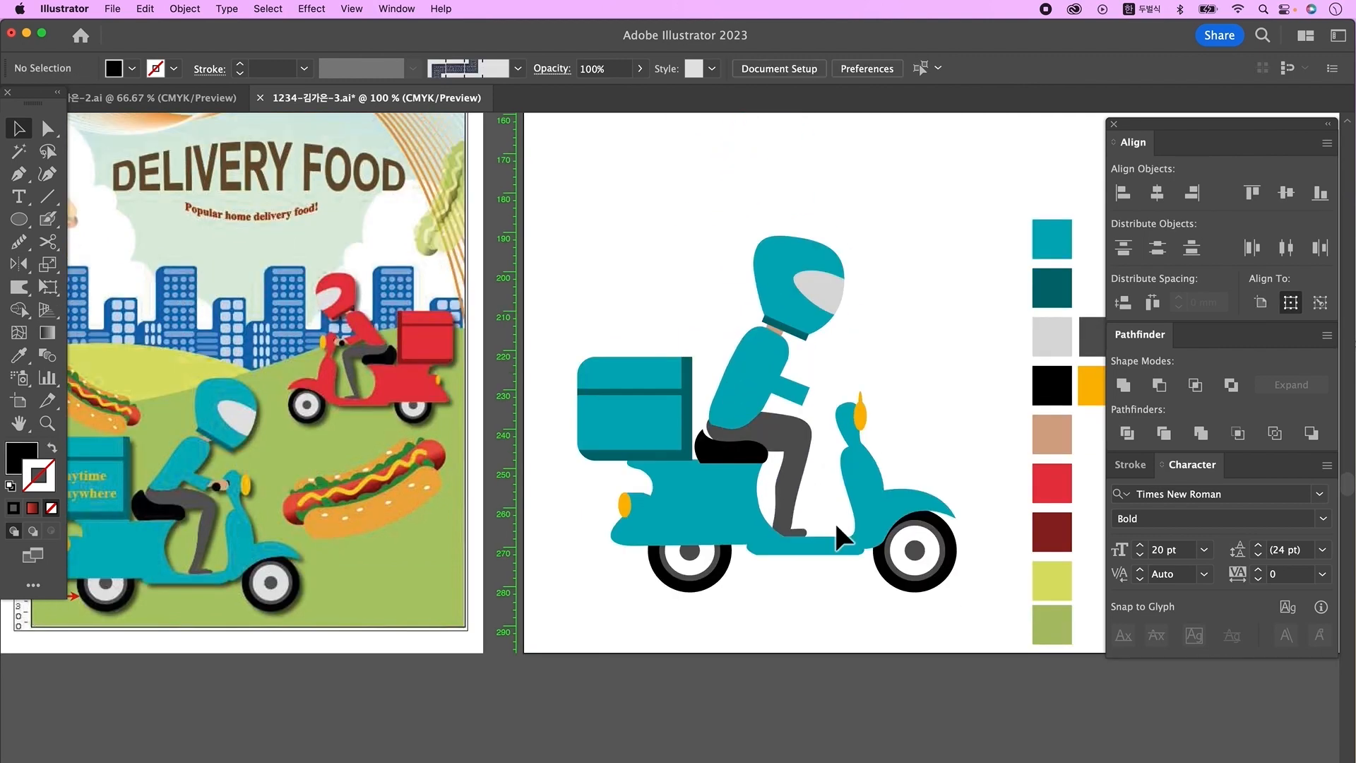
Redraw the front edge of the rider's lower leg with the Pencil tool.
{"action": "key", "text": "a"}
{"action": "left_click", "coordinate": [811, 512]}
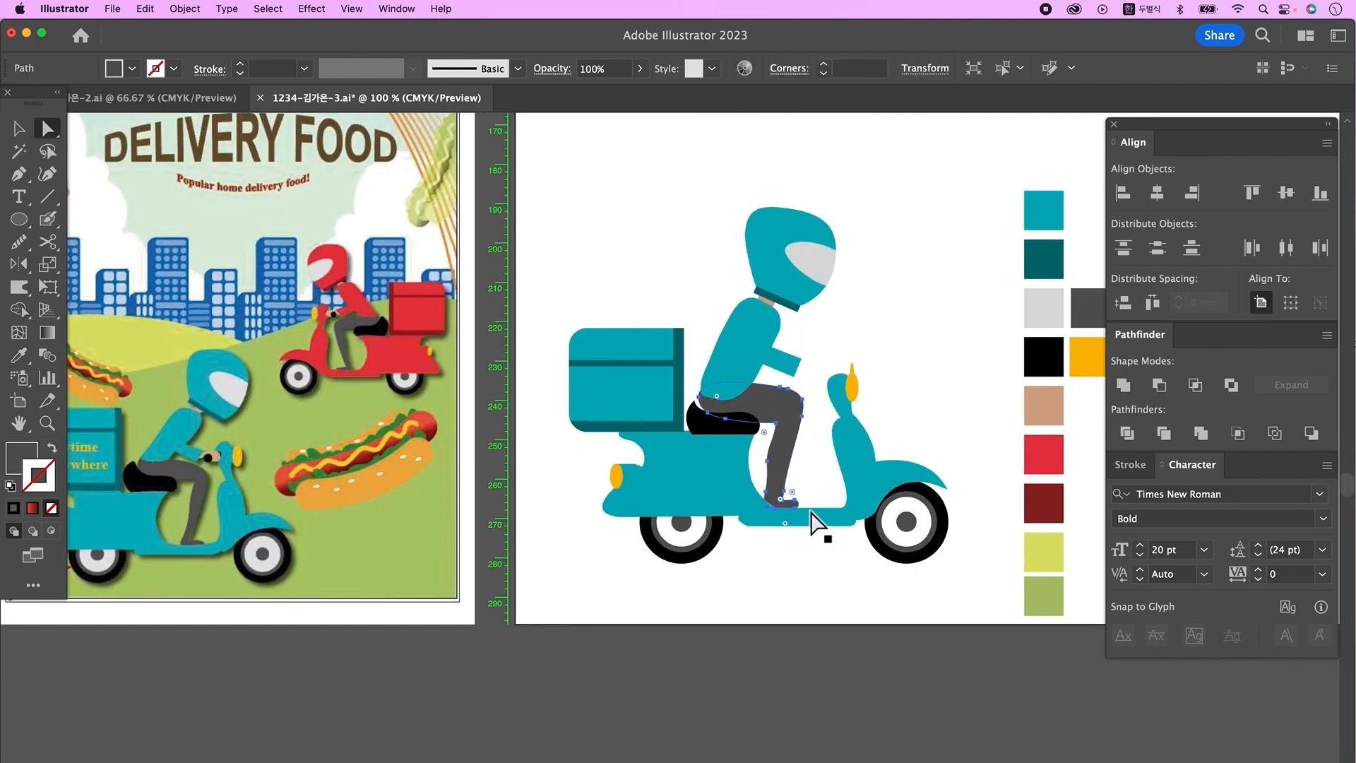
{"action": "key", "text": "shift+e"}
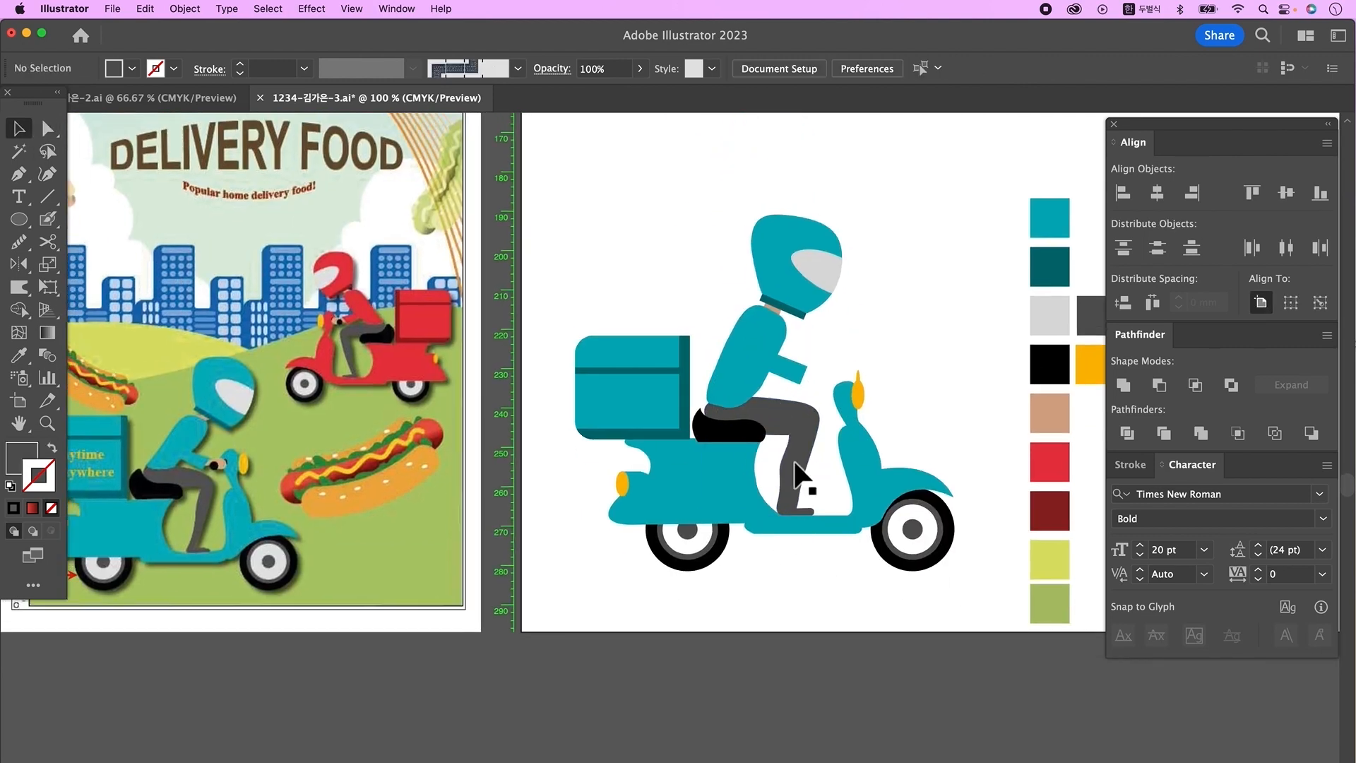
{"action": "left_click_drag", "start_coordinate": [788, 476], "coordinate": [790, 477]}
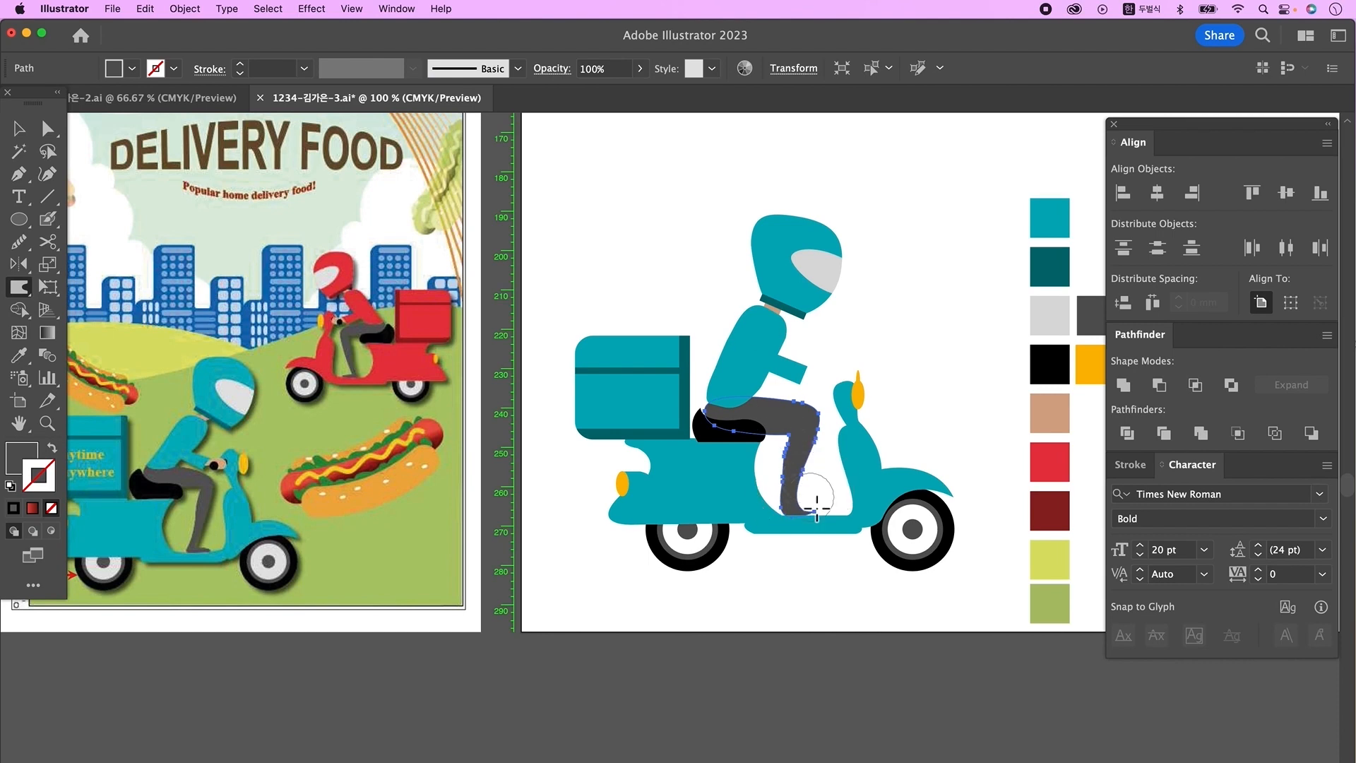
{"action": "left_click_drag", "start_coordinate": [19, 241], "coordinate": [188, 287]}
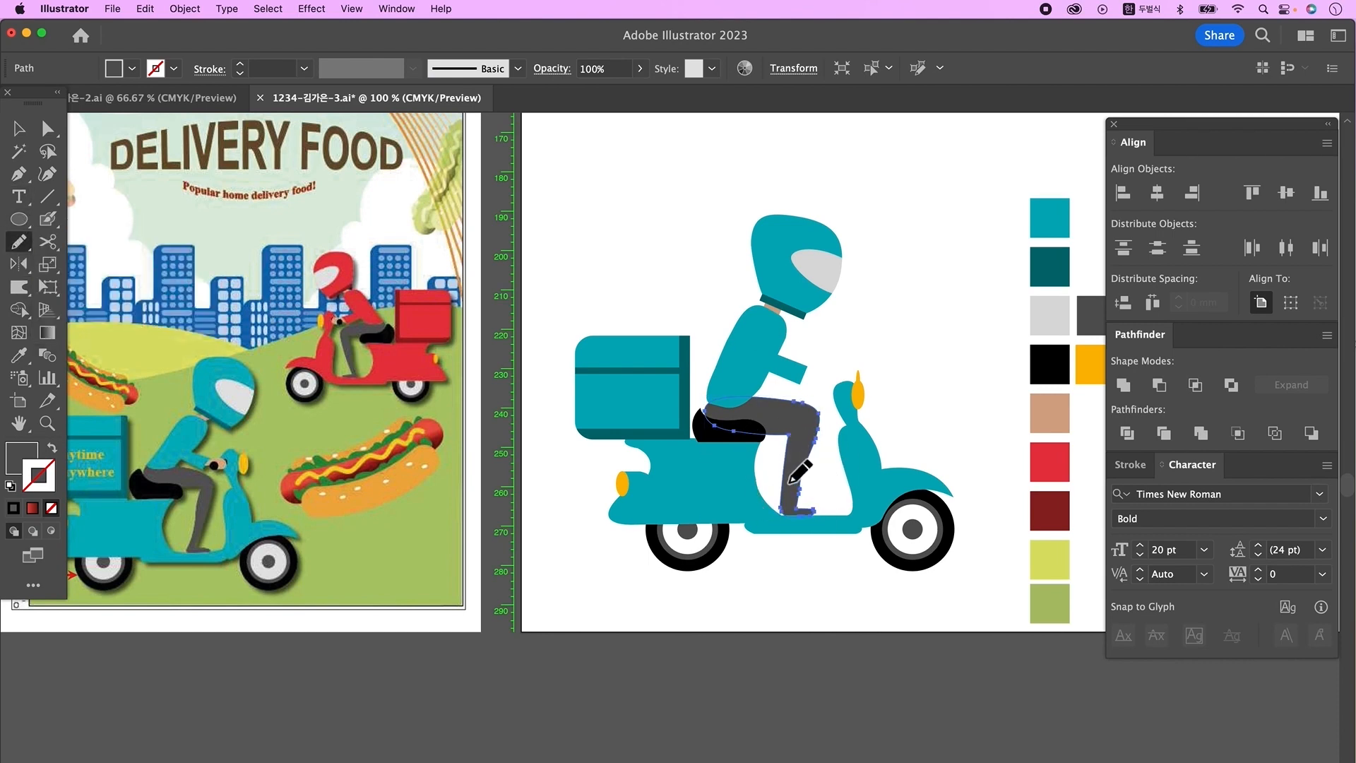
{"action": "left_click_drag", "start_coordinate": [821, 435], "coordinate": [803, 510]}
Rotate the rider's torso and arm forward and move them toward the handlebar.
{"action": "left_click", "coordinate": [22, 125]}
{"action": "left_click", "coordinate": [741, 261]}
{"action": "left_click", "coordinate": [799, 375]}
{"action": "left_click_drag", "start_coordinate": [811, 299], "coordinate": [827, 316]}
{"action": "left_click_drag", "start_coordinate": [742, 358], "coordinate": [759, 368]}
{"action": "left_click", "coordinate": [798, 387]}
{"action": "left_click_drag", "start_coordinate": [823, 405], "coordinate": [798, 381]}
Move the helmet forward onto the leaning torso's neck and rotate it slightly.
{"action": "scroll", "coordinate": [905, 338], "scroll_direction": "down", "scroll_amount": 1}
{"action": "left_click_drag", "start_coordinate": [876, 198], "coordinate": [760, 301]}
{"action": "left_click_drag", "start_coordinate": [805, 263], "coordinate": [832, 281]}
{"action": "left_click_drag", "start_coordinate": [857, 218], "coordinate": [861, 221]}
{"action": "left_click", "coordinate": [622, 541]}
Draw the rider's hand between sleeve and handlebar, fill it with the skin-tone swatch, and bring the arm to the front.
{"action": "left_click", "coordinate": [20, 173]}
{"action": "key", "text": "d"}
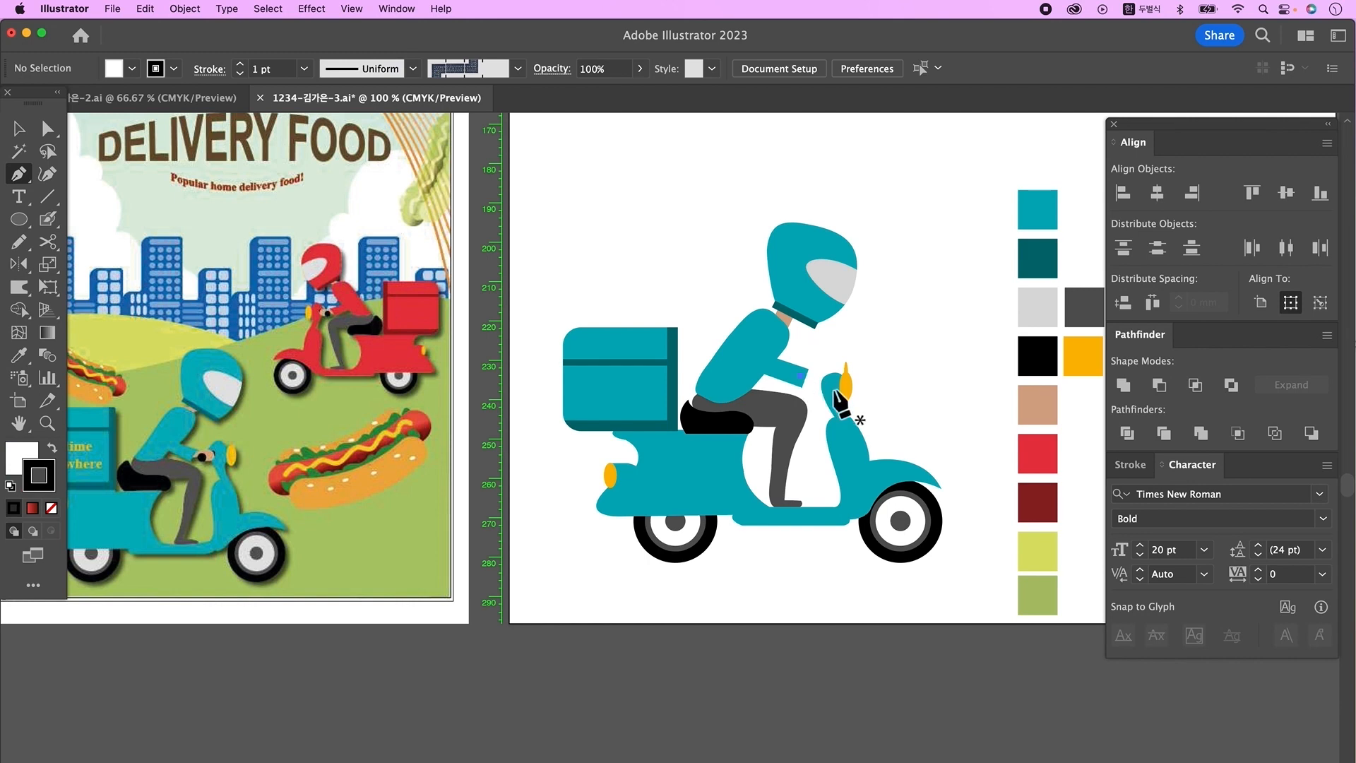
{"action": "left_click", "coordinate": [801, 376]}
{"action": "left_click_drag", "start_coordinate": [824, 379], "coordinate": [819, 397]}
{"action": "left_click", "coordinate": [801, 377]}
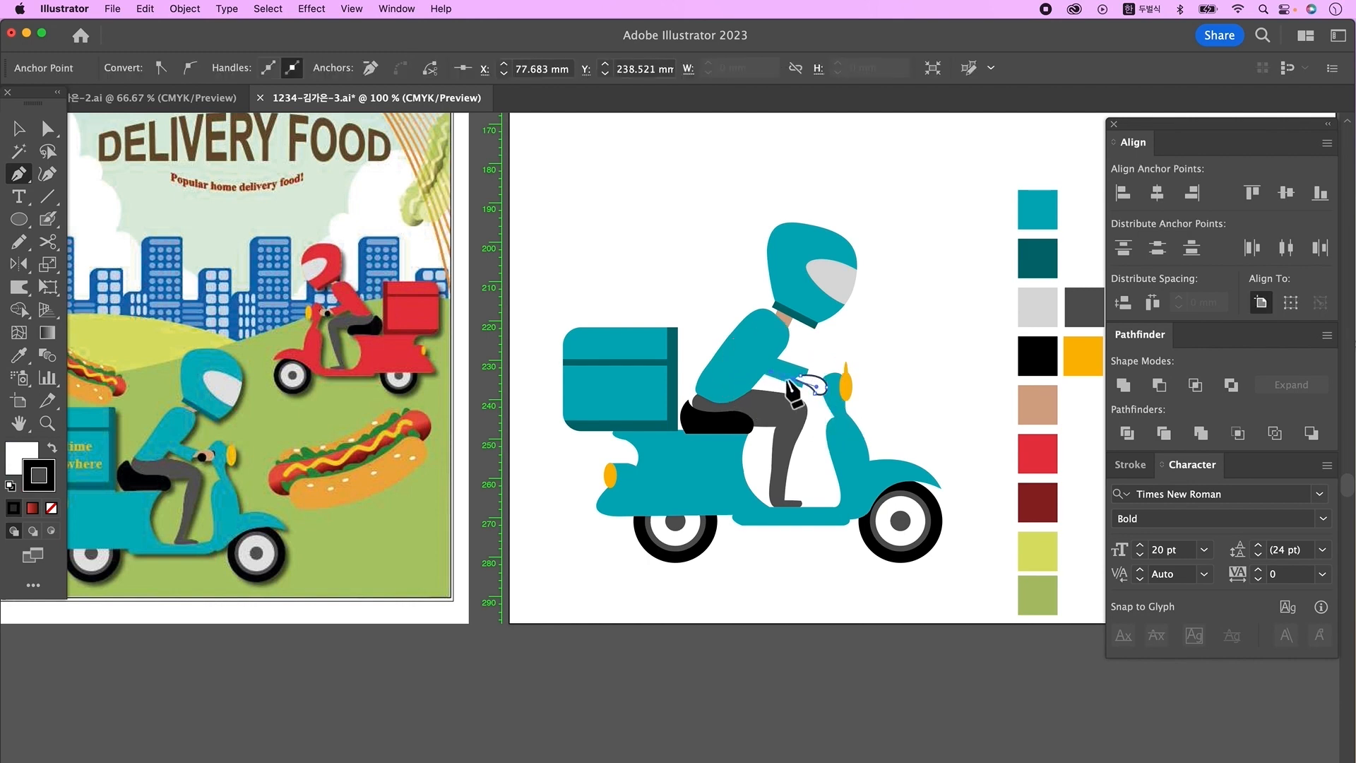
{"action": "key", "text": "i"}
{"action": "left_click", "coordinate": [1042, 415]}
{"action": "left_click", "coordinate": [19, 127]}
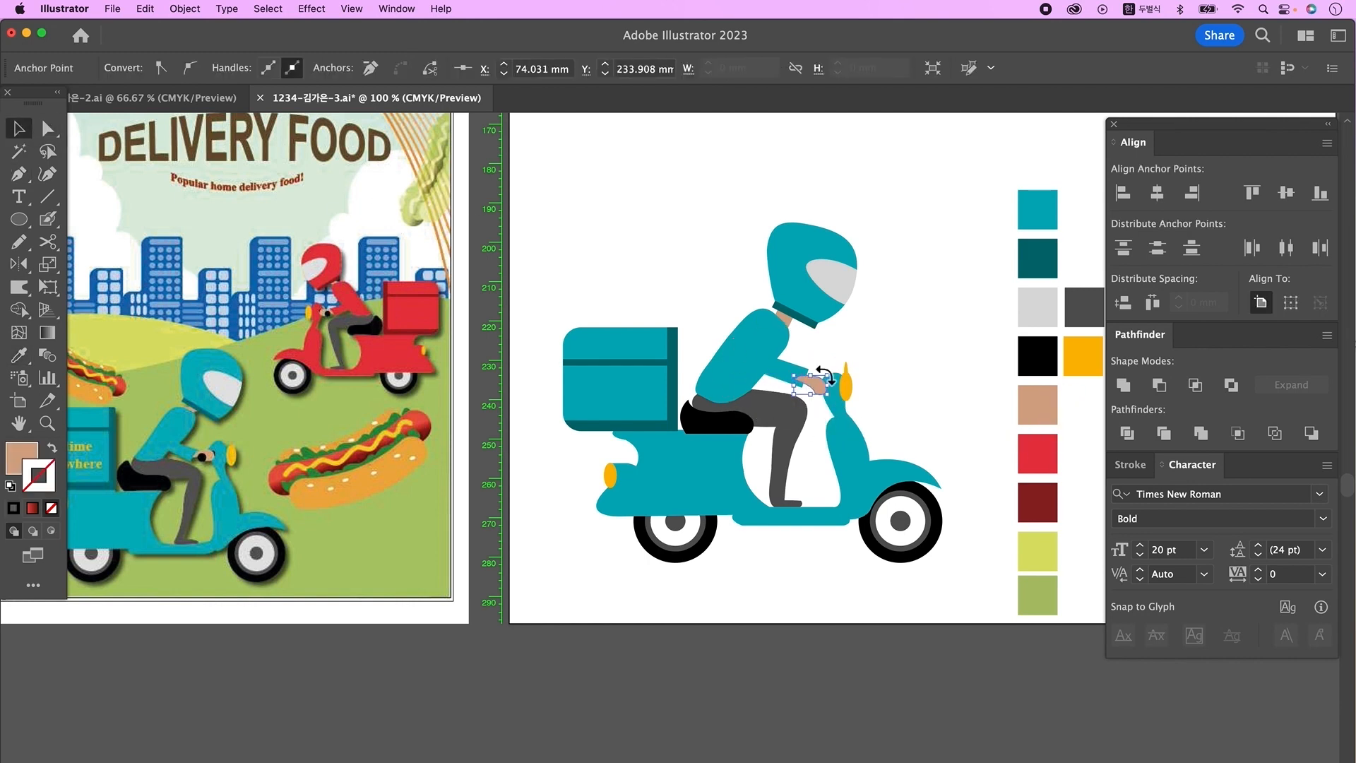
{"action": "left_click", "coordinate": [799, 372]}
{"action": "key", "text": "super+shift+]"}
{"action": "left_click", "coordinate": [879, 335]}
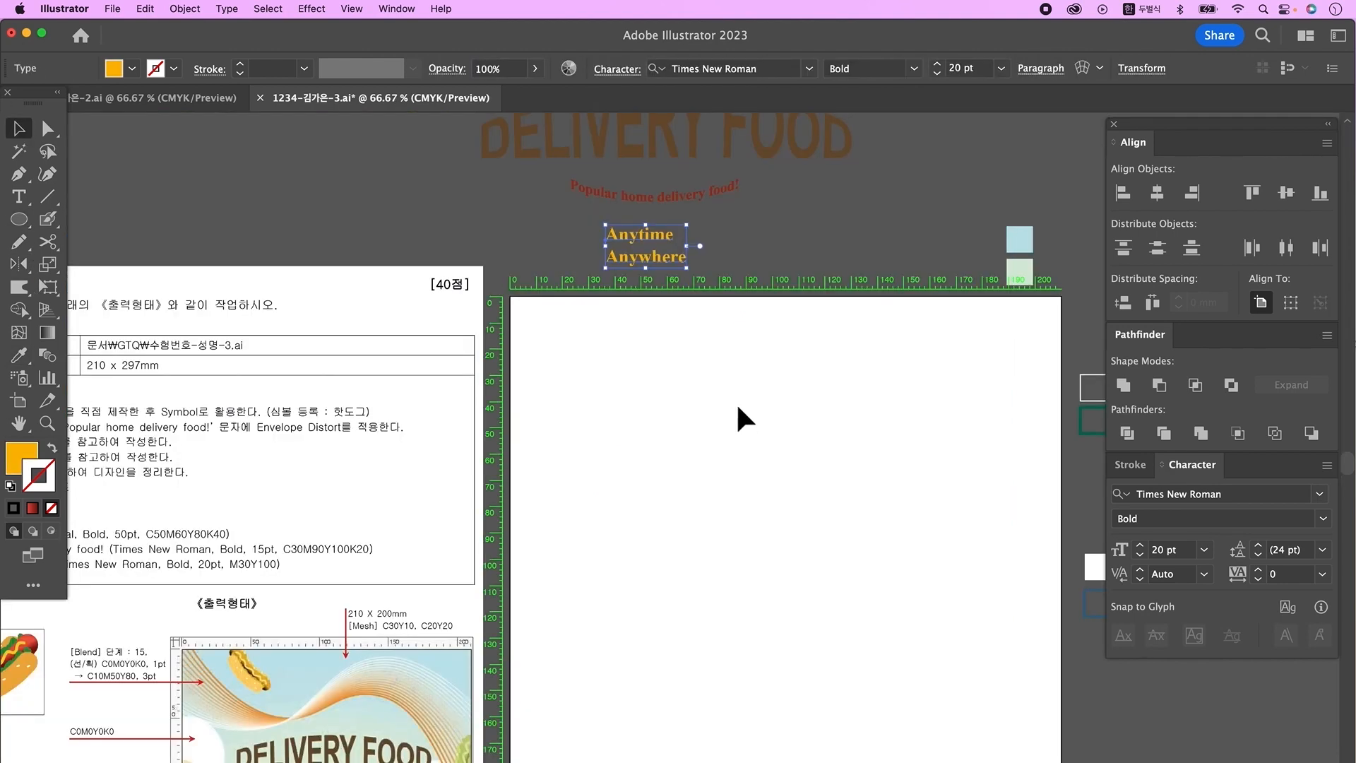
Move the "Anytime Anywhere" text from above the artboard onto the delivery box.
{"action": "left_click", "coordinate": [737, 408]}
{"action": "left_click", "coordinate": [730, 357], "text": "alt+super"}
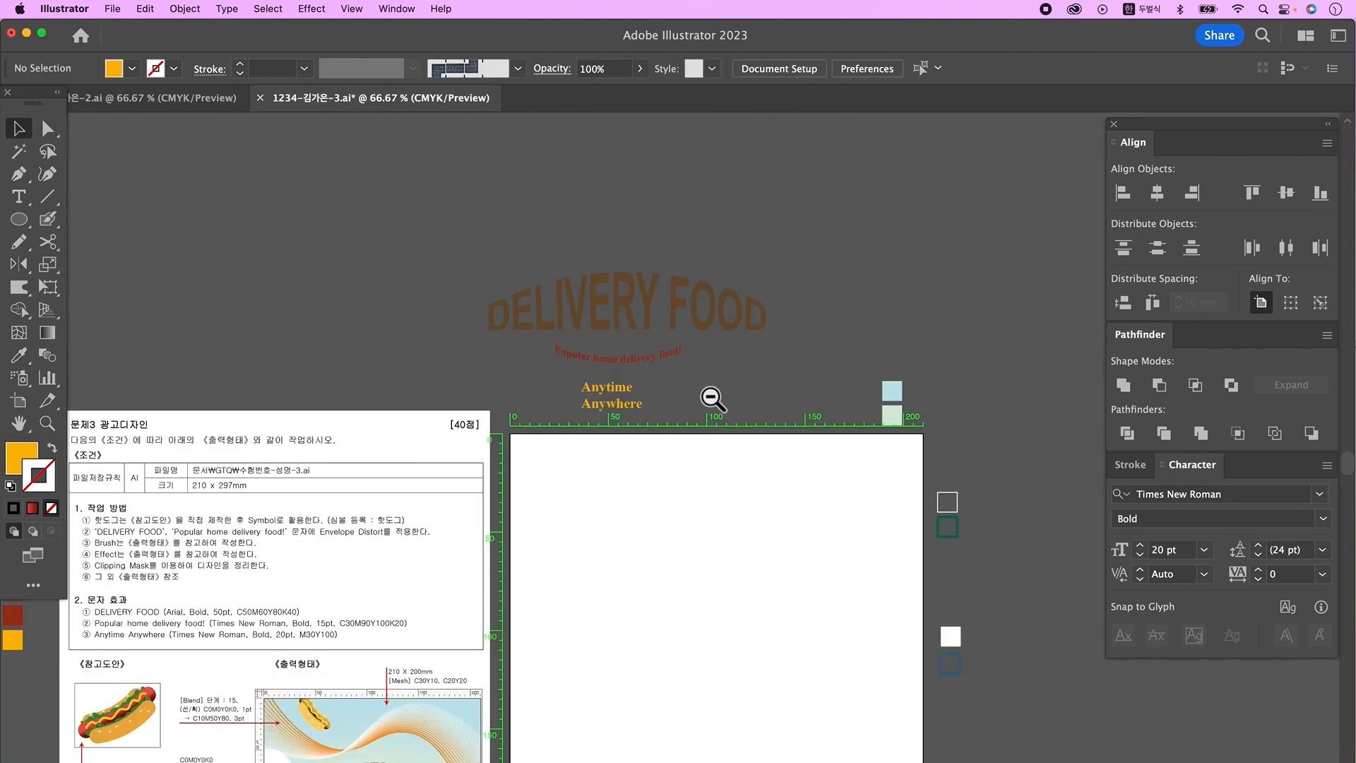
{"action": "left_click_drag", "start_coordinate": [654, 529], "coordinate": [684, 325]}
{"action": "left_click_drag", "start_coordinate": [639, 194], "coordinate": [592, 690]}
{"action": "left_click", "coordinate": [622, 481]}
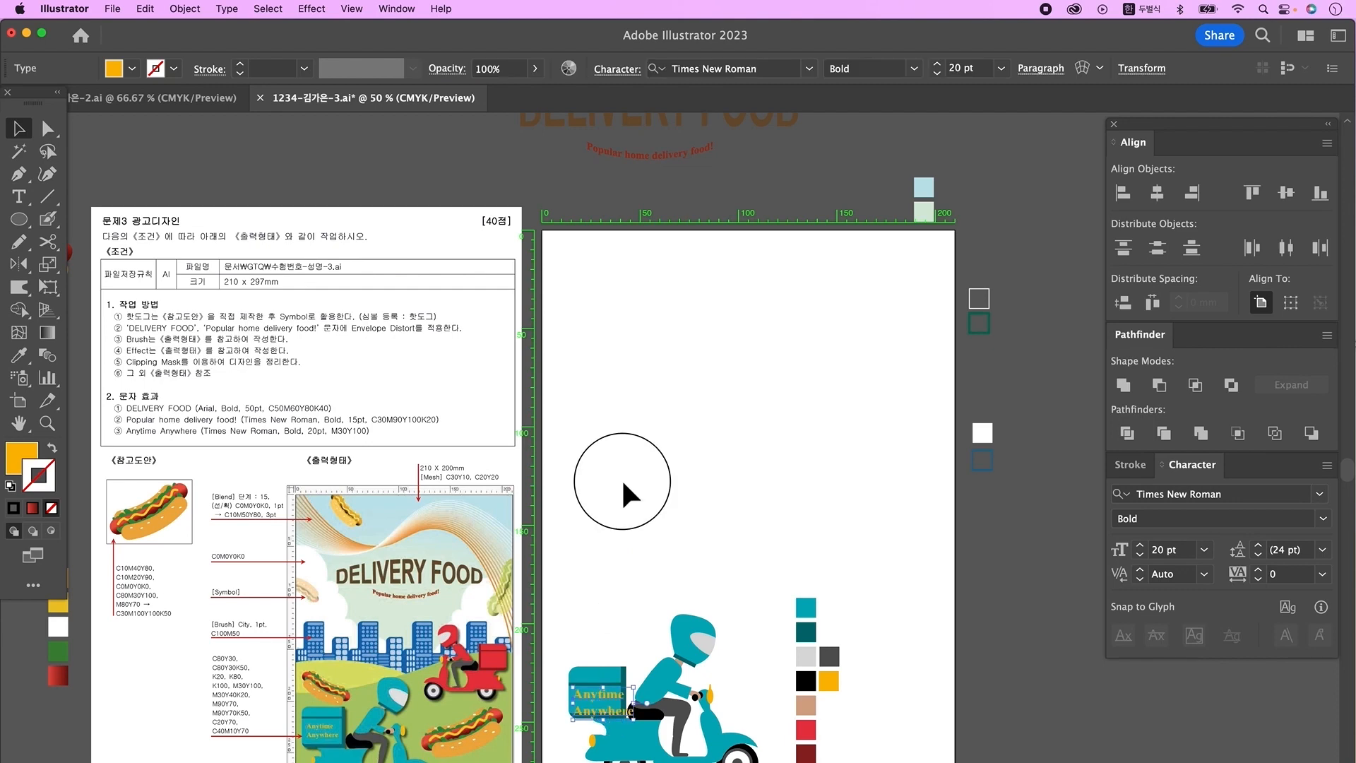
{"action": "left_click", "coordinate": [675, 675], "text": "super"}
{"action": "left_click_drag", "start_coordinate": [671, 665], "coordinate": [666, 650]}
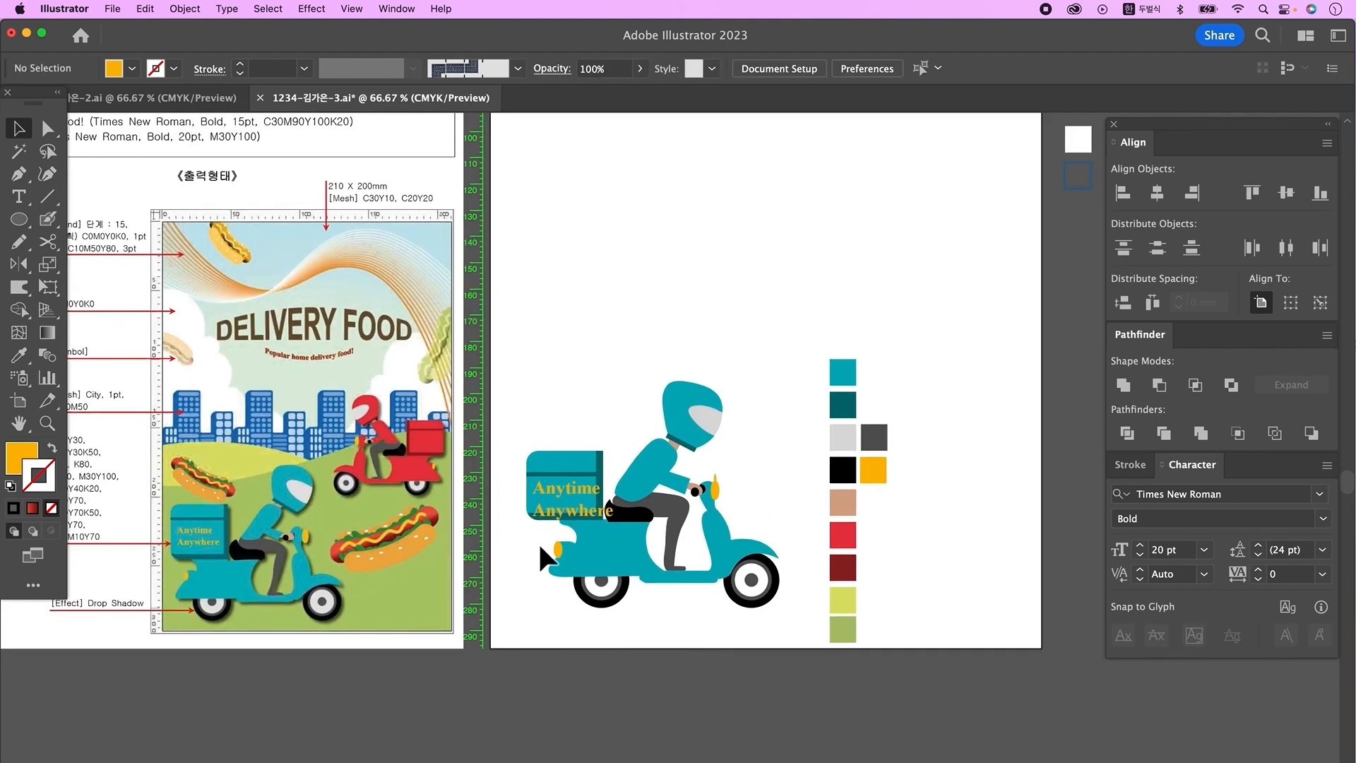
Move the color swatches off the artboard and scale up the scooter, delivery box and rider.
{"action": "left_click_drag", "start_coordinate": [818, 277], "coordinate": [929, 697]}
{"action": "left_click_drag", "start_coordinate": [848, 529], "coordinate": [1085, 508]}
{"action": "left_click_drag", "start_coordinate": [581, 494], "coordinate": [581, 342]}
{"action": "left_click_drag", "start_coordinate": [524, 422], "coordinate": [732, 443]}
{"action": "left_click", "coordinate": [693, 433]}
{"action": "left_click", "coordinate": [833, 479]}
{"action": "left_click", "coordinate": [573, 346]}
{"action": "key", "text": "shift+super+a"}
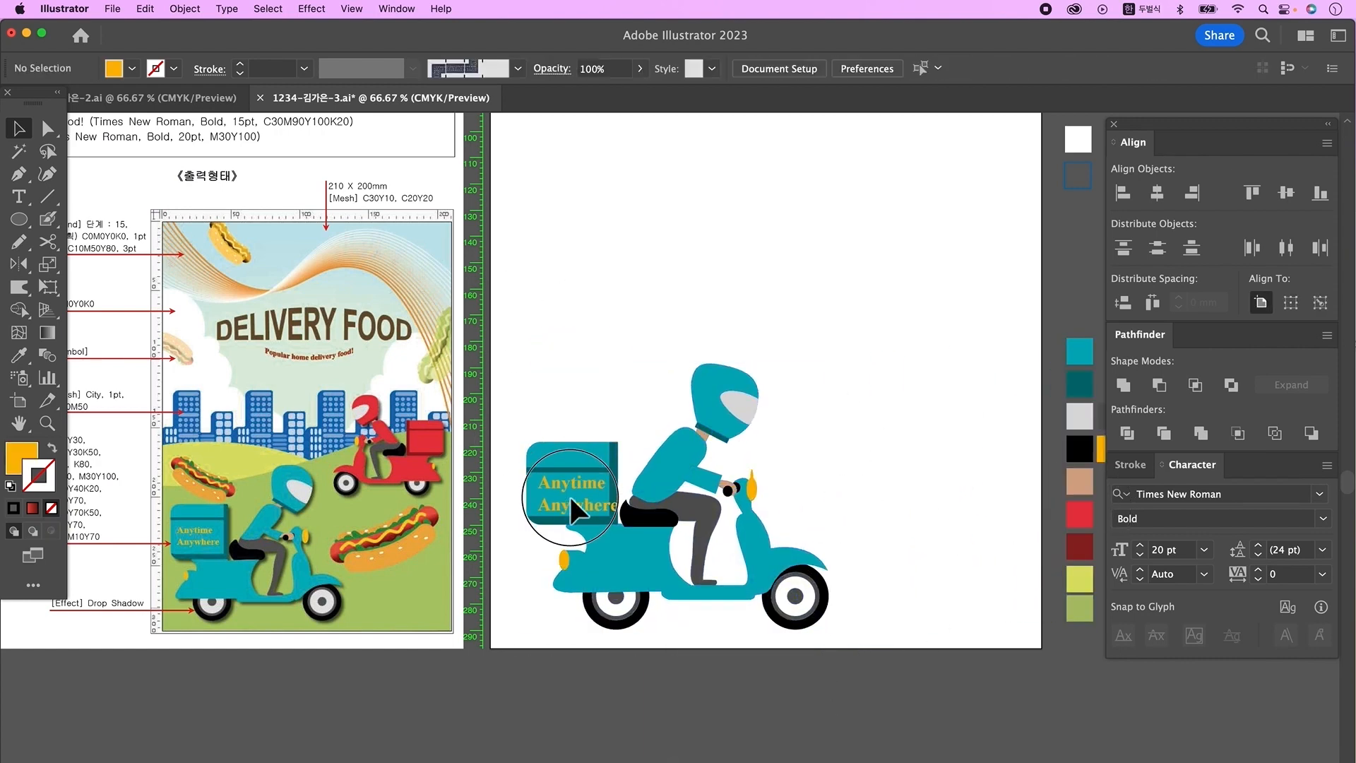
Enlarge the scooter illustration further until the "Anytime Anywhere" text fits inside the delivery box.
{"action": "left_click", "coordinate": [570, 498]}
{"action": "left_click_drag", "start_coordinate": [829, 497], "coordinate": [893, 496]}
{"action": "key", "text": "super+minus"}
{"action": "scroll", "coordinate": [706, 565], "scroll_direction": "up", "scroll_amount": 3}
{"action": "left_click_drag", "start_coordinate": [554, 424], "coordinate": [696, 557]}
{"action": "left_click", "coordinate": [641, 664]}
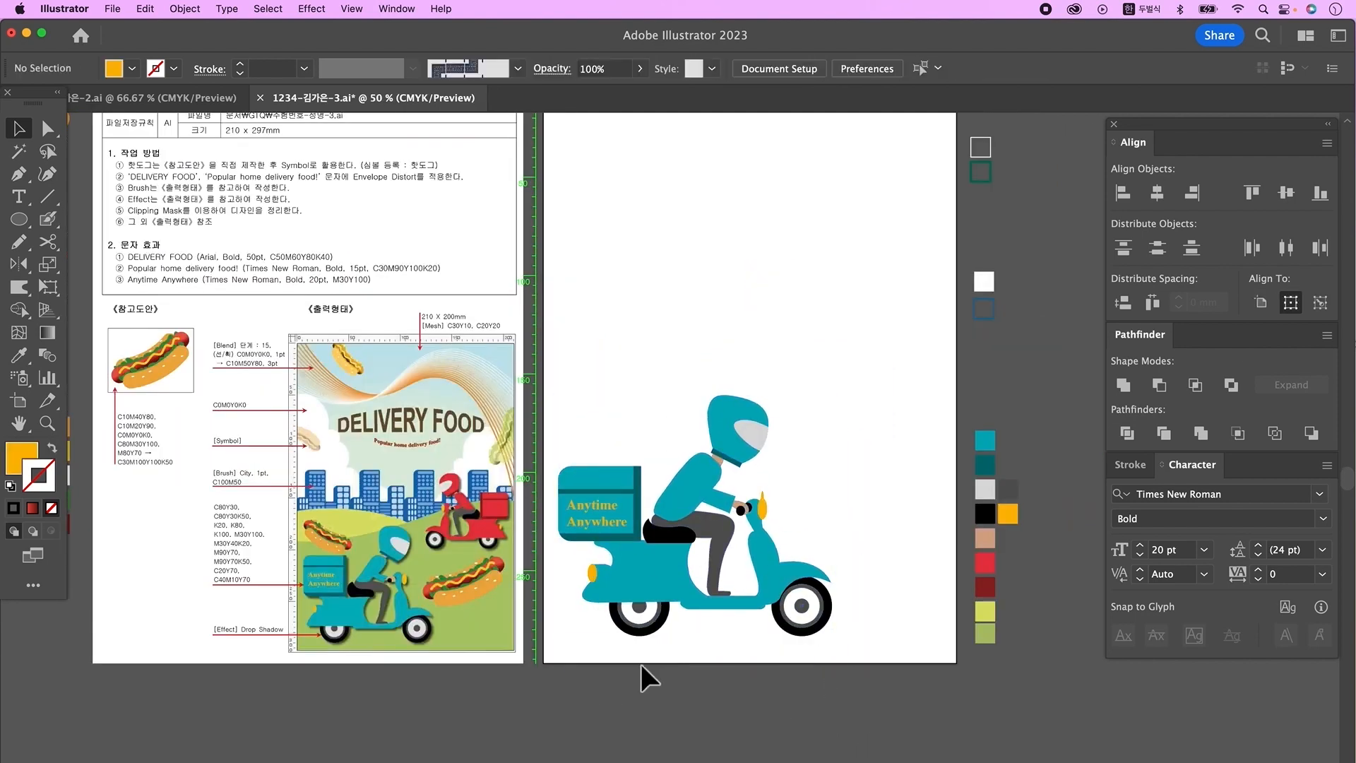
Ungroup the scooter illustration and lock the delivery box.
{"action": "key", "text": "super+shift+g"}
{"action": "left_click_drag", "start_coordinate": [869, 662], "coordinate": [601, 613]}
{"action": "left_click", "coordinate": [598, 482]}
{"action": "key", "text": "super+2"}
Scale down the scooter and rider and reposition them beneath the delivery box.
{"action": "left_click_drag", "start_coordinate": [585, 352], "coordinate": [858, 651]}
{"action": "left_click_drag", "start_coordinate": [834, 395], "coordinate": [813, 446]}
{"action": "left_click_drag", "start_coordinate": [638, 573], "coordinate": [649, 558]}
{"action": "left_click", "coordinate": [792, 508]}
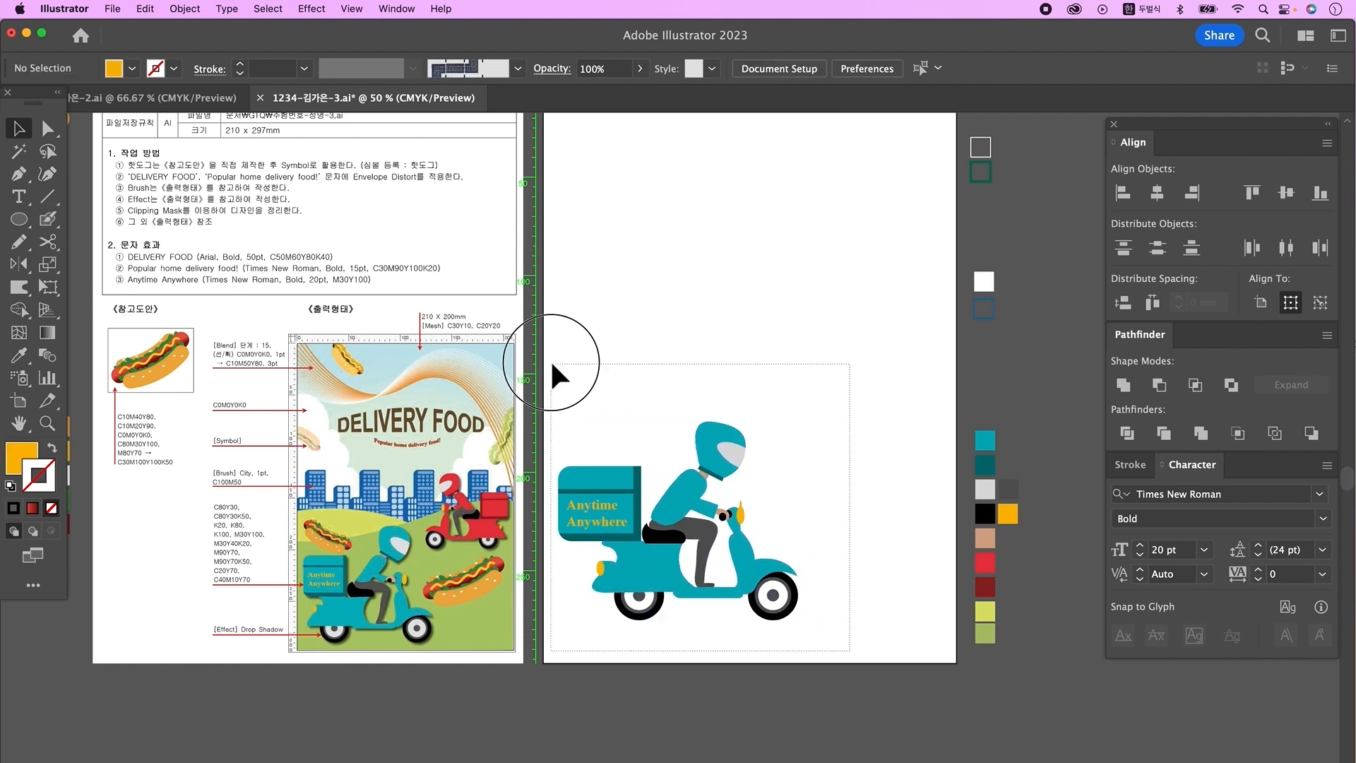
Move the scooter illustration down to the artboard's lower edge and slightly narrow the delivery box.
{"action": "left_click_drag", "start_coordinate": [748, 609], "coordinate": [748, 638]}
{"action": "left_click", "coordinate": [609, 532]}
{"action": "left_click_drag", "start_coordinate": [551, 440], "coordinate": [799, 671]}
{"action": "left_click", "coordinate": [627, 540]}
{"action": "left_click_drag", "start_coordinate": [641, 534], "coordinate": [637, 534]}
{"action": "left_click", "coordinate": [616, 442]}
Nudge the delivery box and its "Anytime Anywhere" text slightly to the right, closer to the rider.
{"action": "left_click", "coordinate": [607, 519]}
{"action": "key", "text": "Right"}
{"action": "key", "text": "Right"}
{"action": "key", "text": "Right"}
{"action": "key", "text": "Right"}
{"action": "key", "text": "Right"}
{"action": "left_click", "coordinate": [597, 537]}
{"action": "key", "text": "Right"}
{"action": "key", "text": "Right"}
{"action": "key", "text": "Right"}
{"action": "key", "text": "Right"}
{"action": "key", "text": "Right"}
{"action": "left_click", "coordinate": [853, 602]}
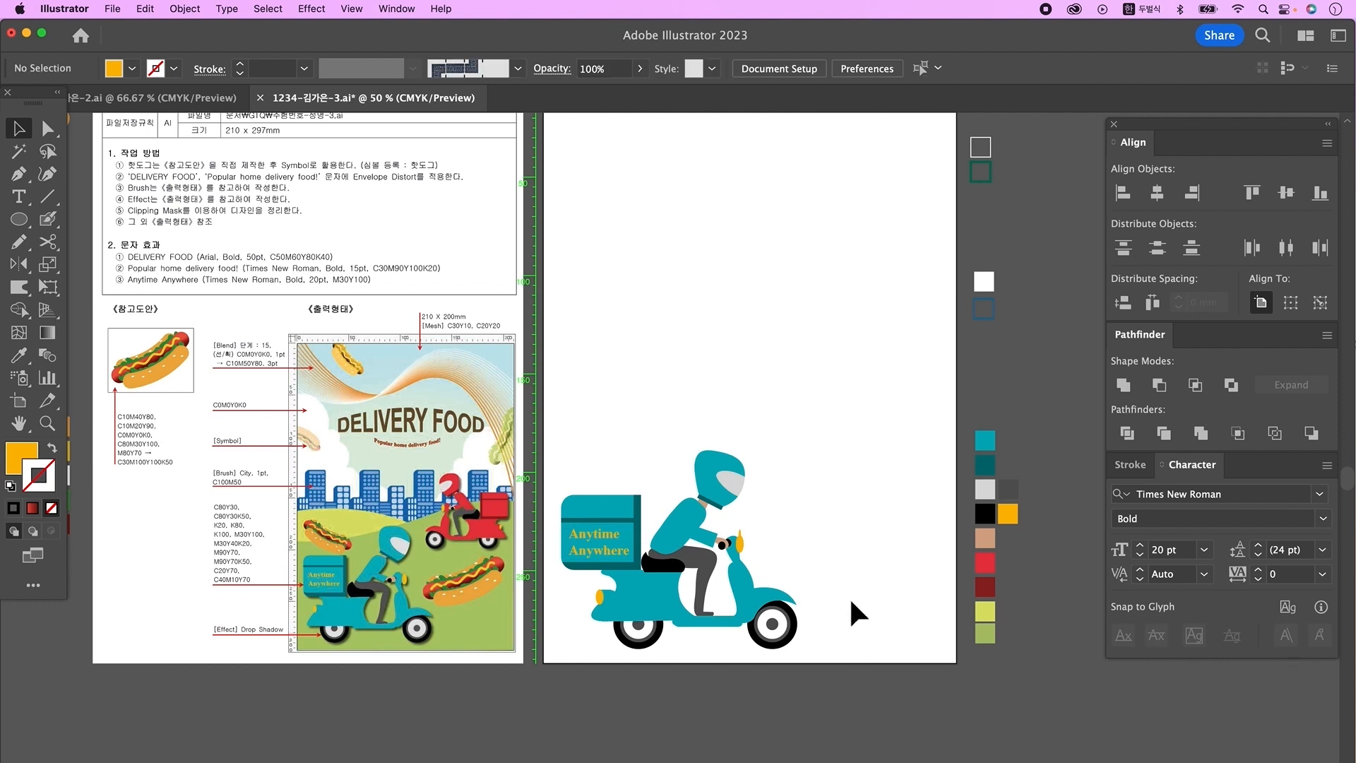
Group the scooter, rider and lettered box, and place a copy of the group above the original.
{"action": "left_click_drag", "start_coordinate": [825, 664], "coordinate": [554, 444]}
{"action": "right_click", "coordinate": [691, 565]}
{"action": "left_click", "coordinate": [863, 535]}
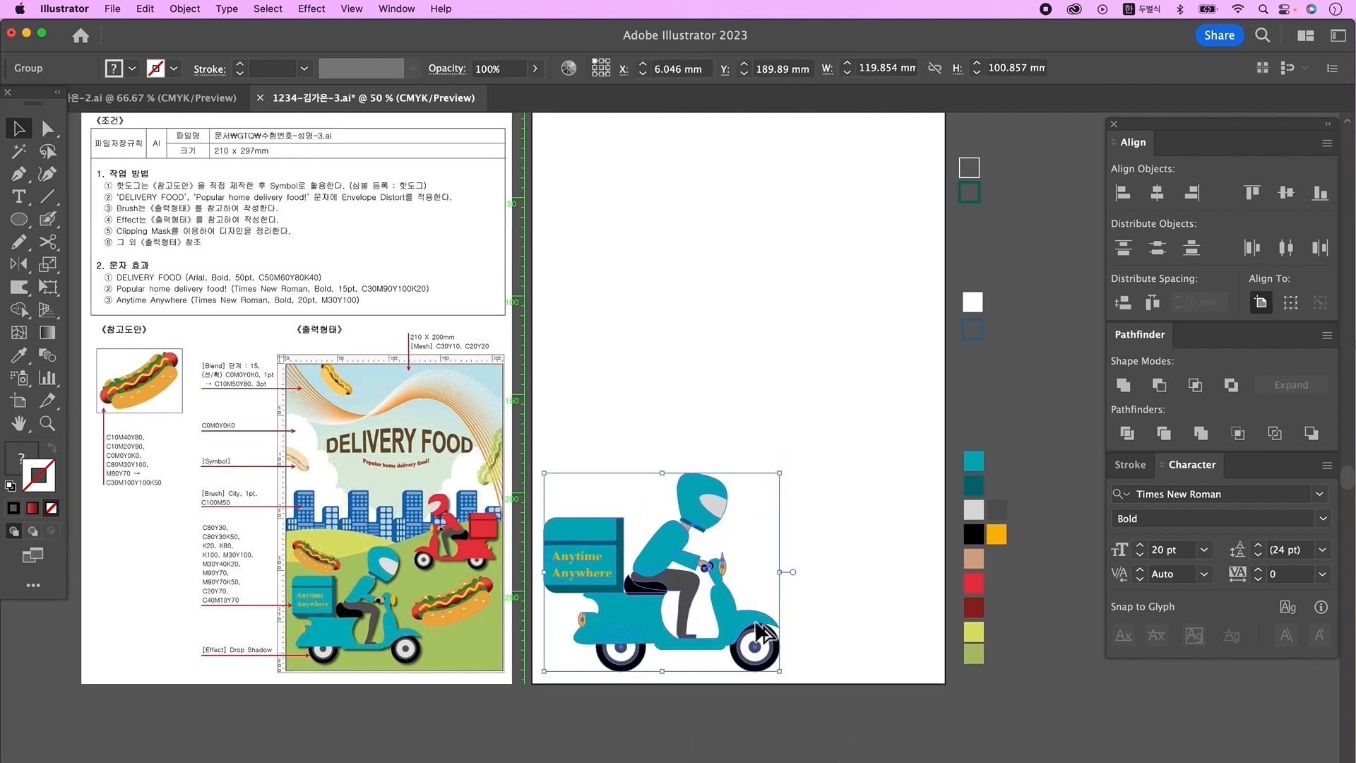
{"action": "left_click_drag", "start_coordinate": [753, 622], "coordinate": [784, 385], "text": "alt"}
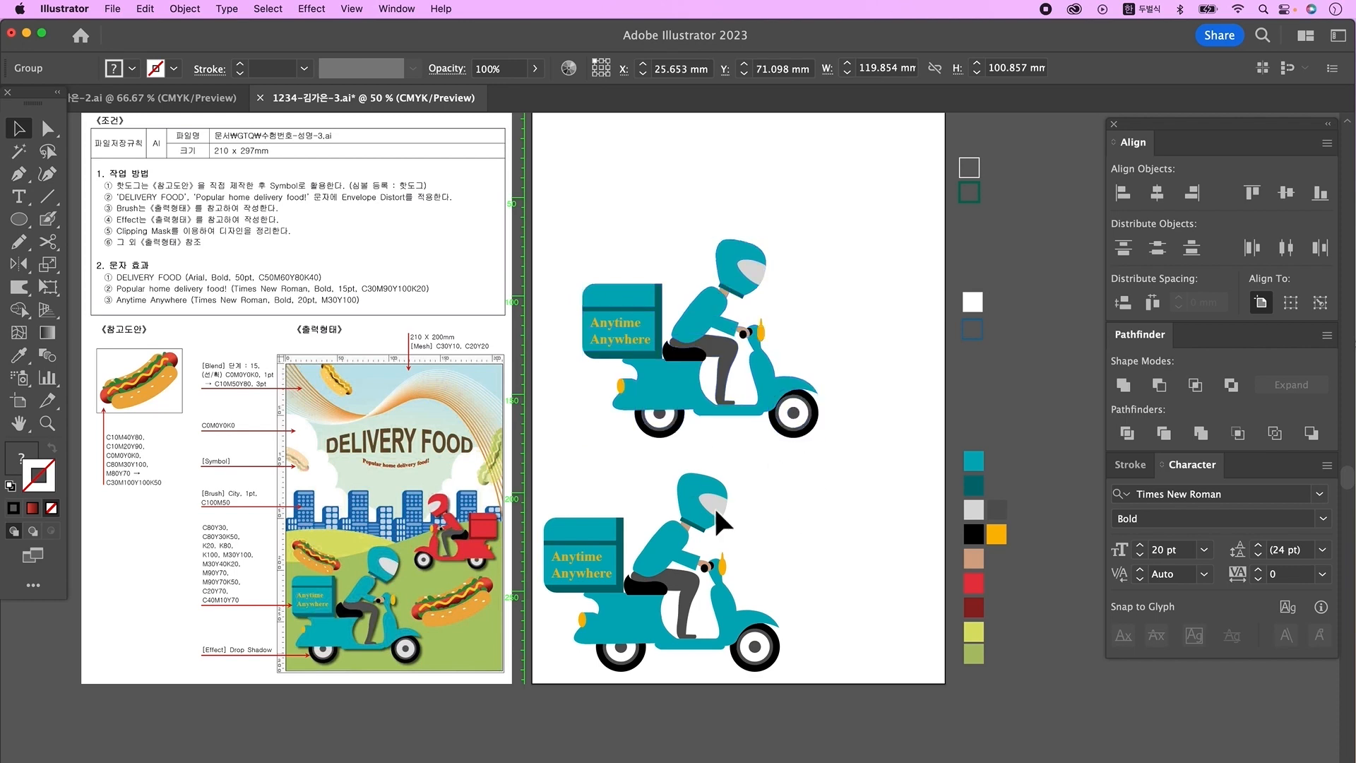
Delete the "Anytime Anywhere" text from the delivery box of the upper scooter copy.
{"action": "key", "text": "a"}
{"action": "left_click", "coordinate": [634, 338]}
{"action": "key", "text": "Delete"}
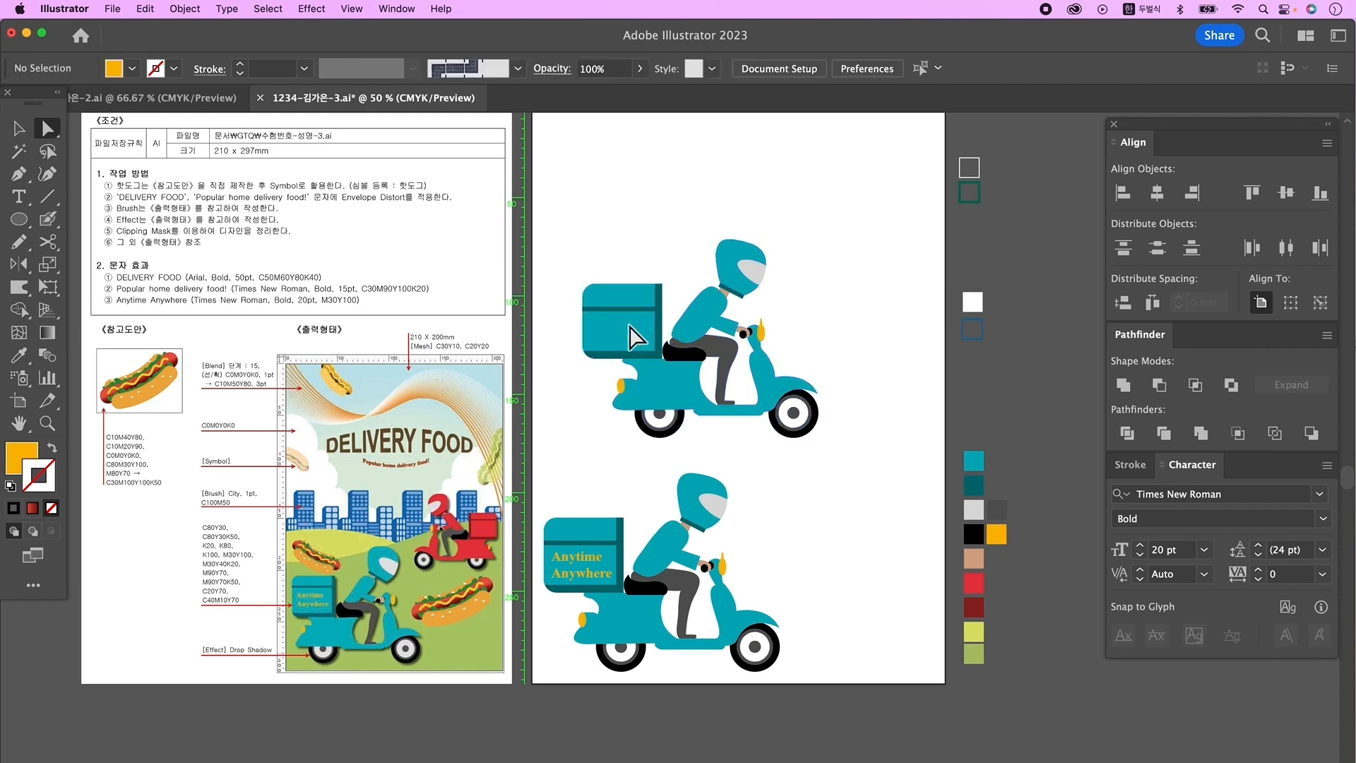
Recolor the upper copy's helmet, jacket, scooter body and box panels with the red swatch.
{"action": "left_click", "coordinate": [733, 277]}
{"action": "left_click", "coordinate": [721, 322], "text": "shift"}
{"action": "left_click", "coordinate": [654, 385], "text": "shift"}
{"action": "left_click", "coordinate": [622, 329], "text": "shift"}
{"action": "left_click", "coordinate": [620, 296], "text": "shift"}
{"action": "key", "text": "i"}
{"action": "left_click", "coordinate": [976, 582]}
Recolor the upper copy's box shading and rider's collar with the dark red swatch.
{"action": "left_click", "coordinate": [661, 318], "text": "super"}
{"action": "left_click", "coordinate": [739, 294], "text": "shift+super"}
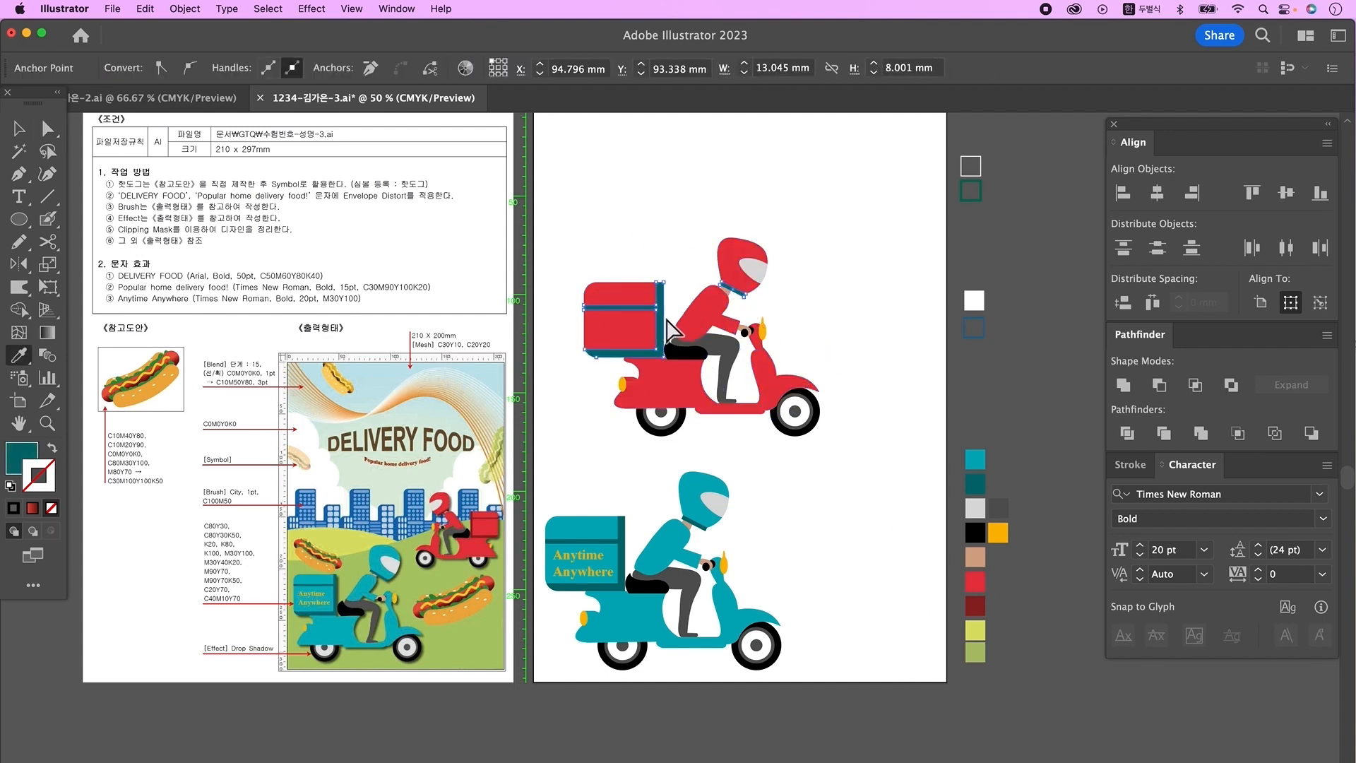
{"action": "left_click", "coordinate": [977, 607]}
{"action": "left_click", "coordinate": [881, 454], "text": "super"}
Reflect the red scooter group across the vertical axis.
{"action": "left_click", "coordinate": [18, 129]}
{"action": "left_click", "coordinate": [692, 380]}
{"action": "left_click", "coordinate": [692, 379]}
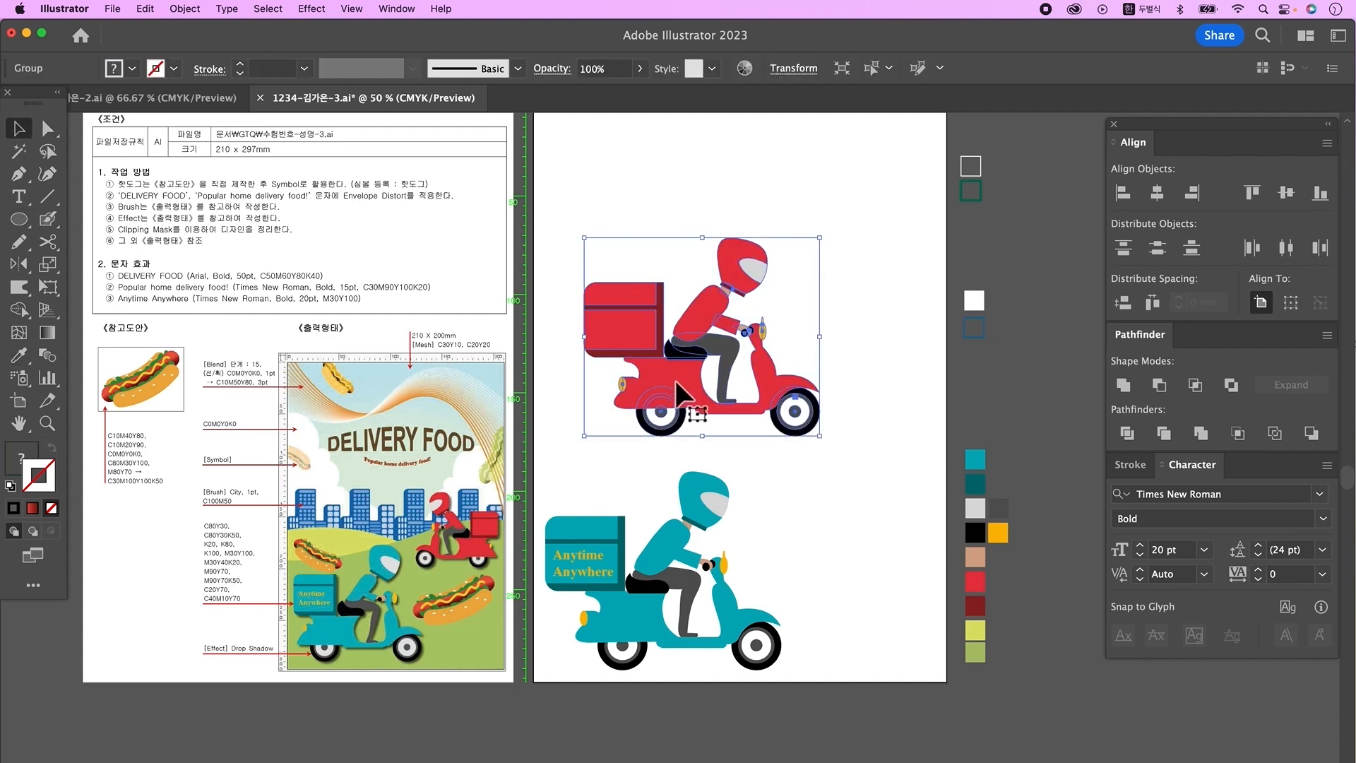
{"action": "double_click", "coordinate": [21, 265]}
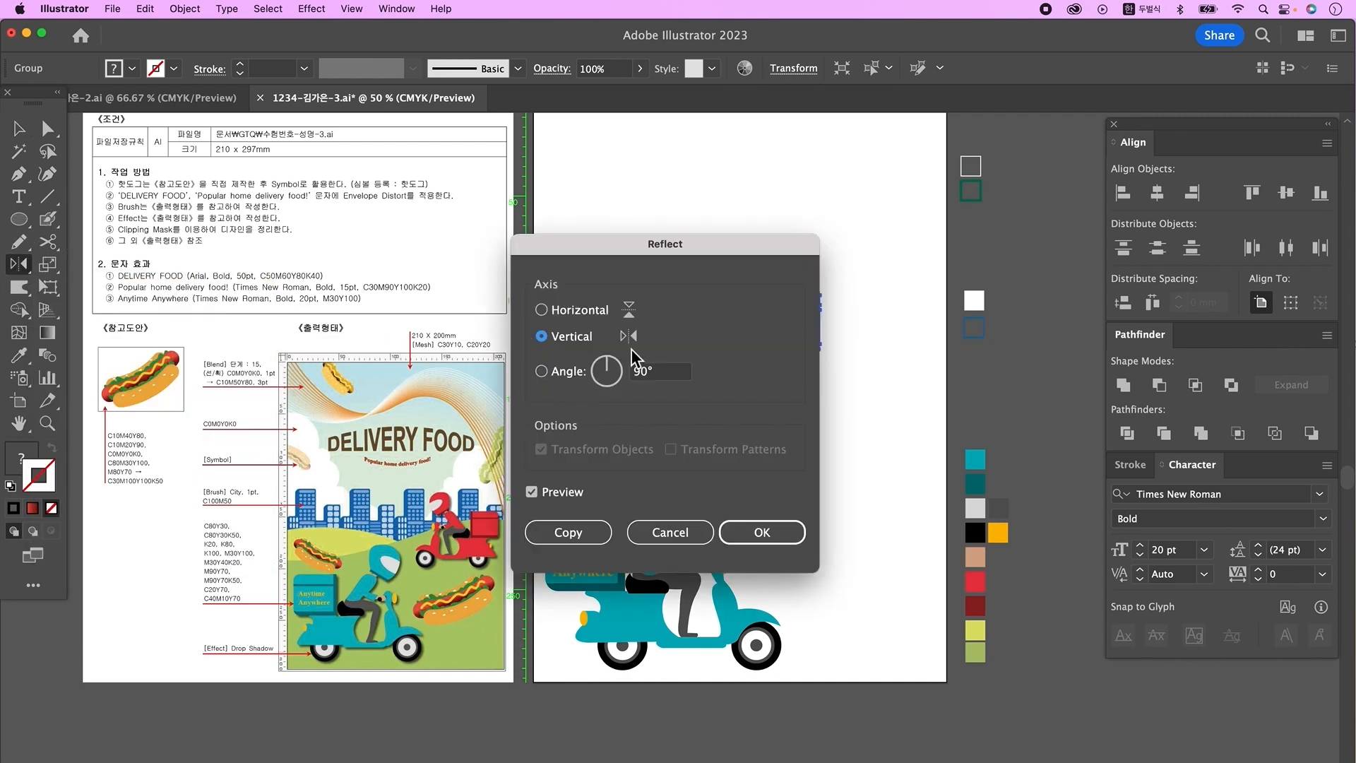
{"action": "left_click", "coordinate": [762, 532]}
Scale down the red scooter and place it near the artboard's right edge, above the teal scooter.
{"action": "left_click", "coordinate": [20, 129]}
{"action": "left_click_drag", "start_coordinate": [736, 360], "coordinate": [853, 360]}
{"action": "left_click_drag", "start_coordinate": [883, 483], "coordinate": [892, 531]}
{"action": "left_click_drag", "start_coordinate": [829, 286], "coordinate": [829, 349]}
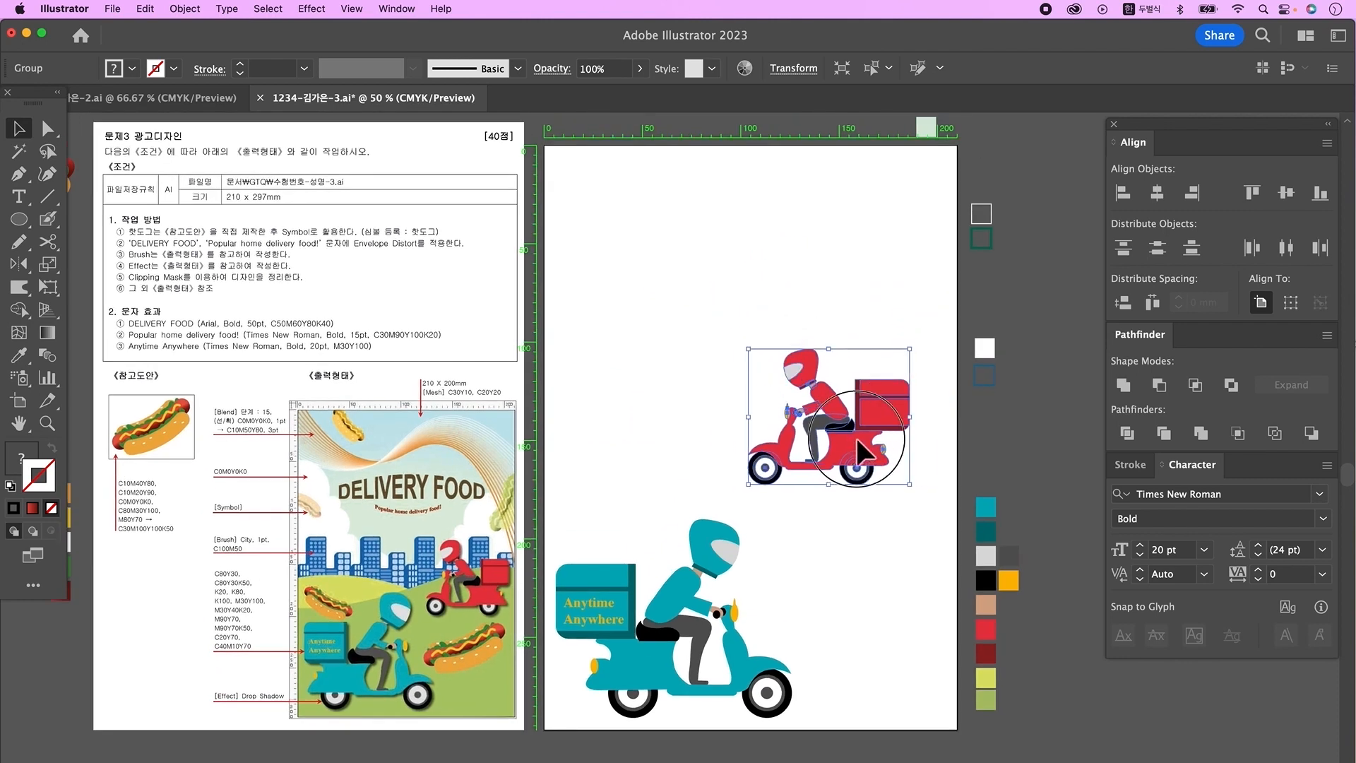
{"action": "left_click_drag", "start_coordinate": [857, 440], "coordinate": [881, 439]}
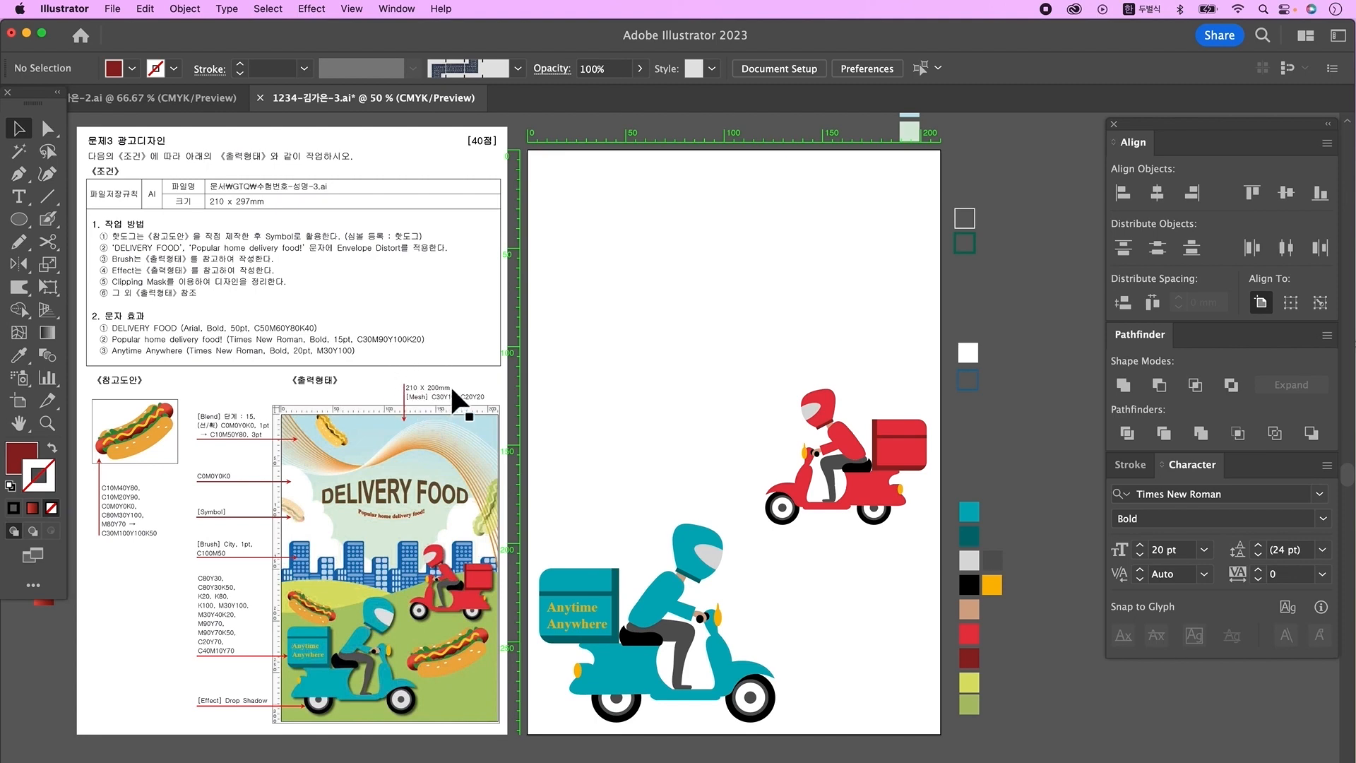
Draw a 210 × 200 mm rectangle with default fill and stroke, and align it to the artboard's left and top edges.
{"action": "left_click_drag", "start_coordinate": [19, 219], "coordinate": [91, 219]}
{"action": "key", "text": "d"}
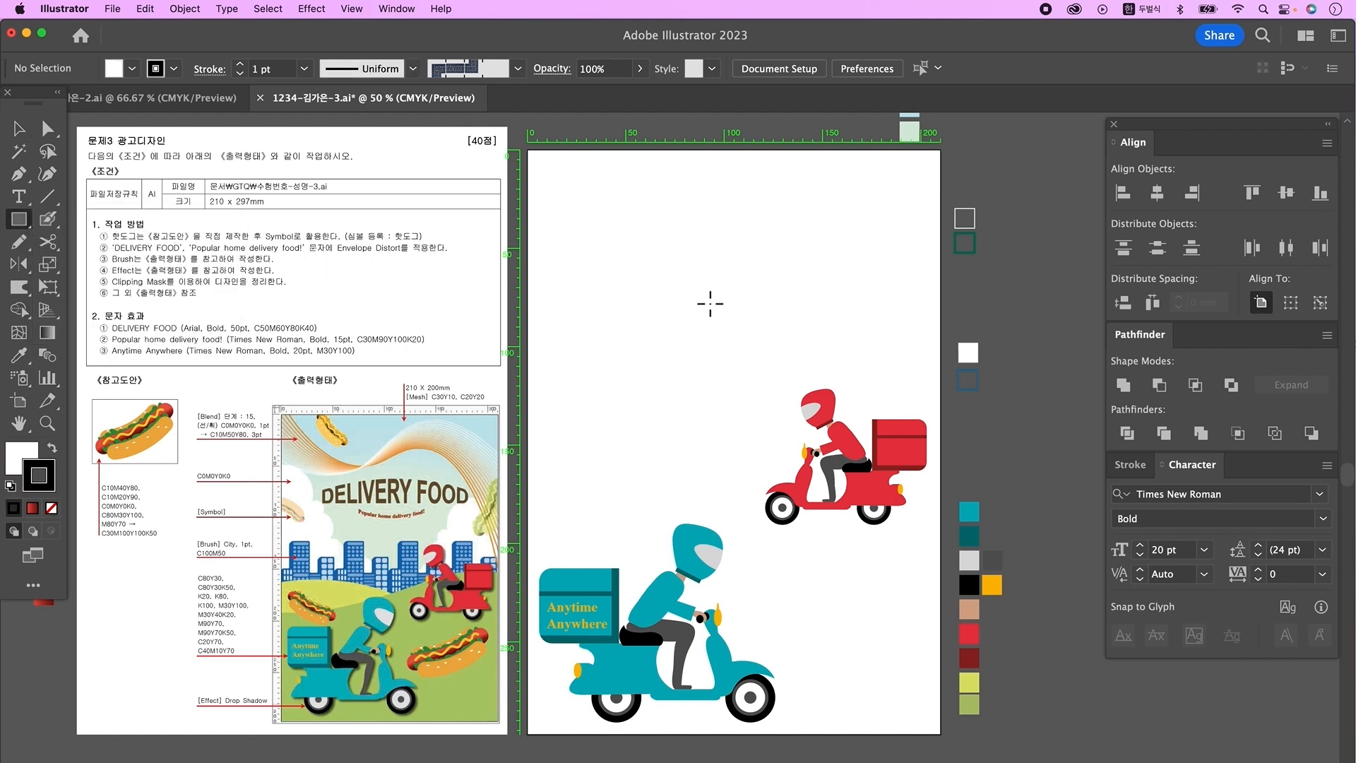
{"action": "left_click", "coordinate": [888, 317]}
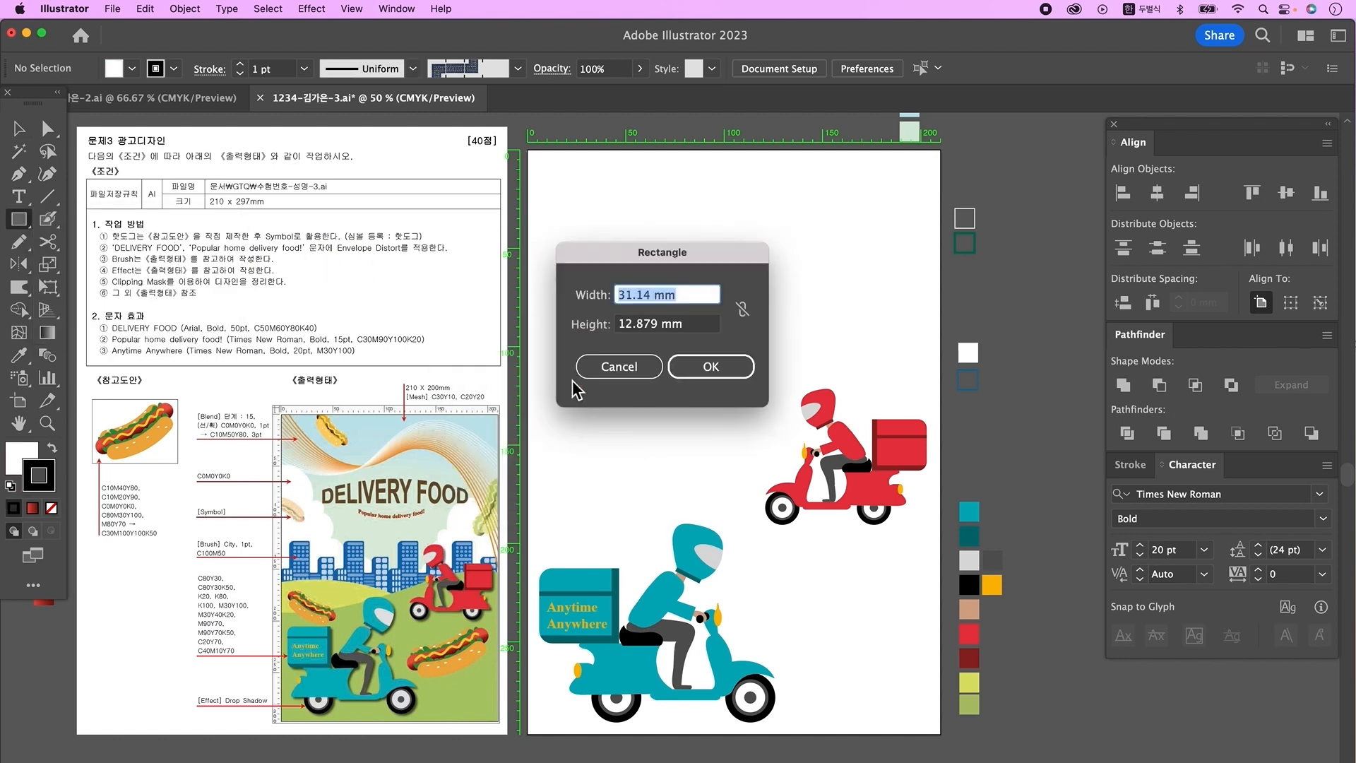
{"action": "type", "text": "210"}
{"action": "key", "text": "Tab"}
{"action": "type", "text": "200"}
{"action": "key", "text": "Tab"}
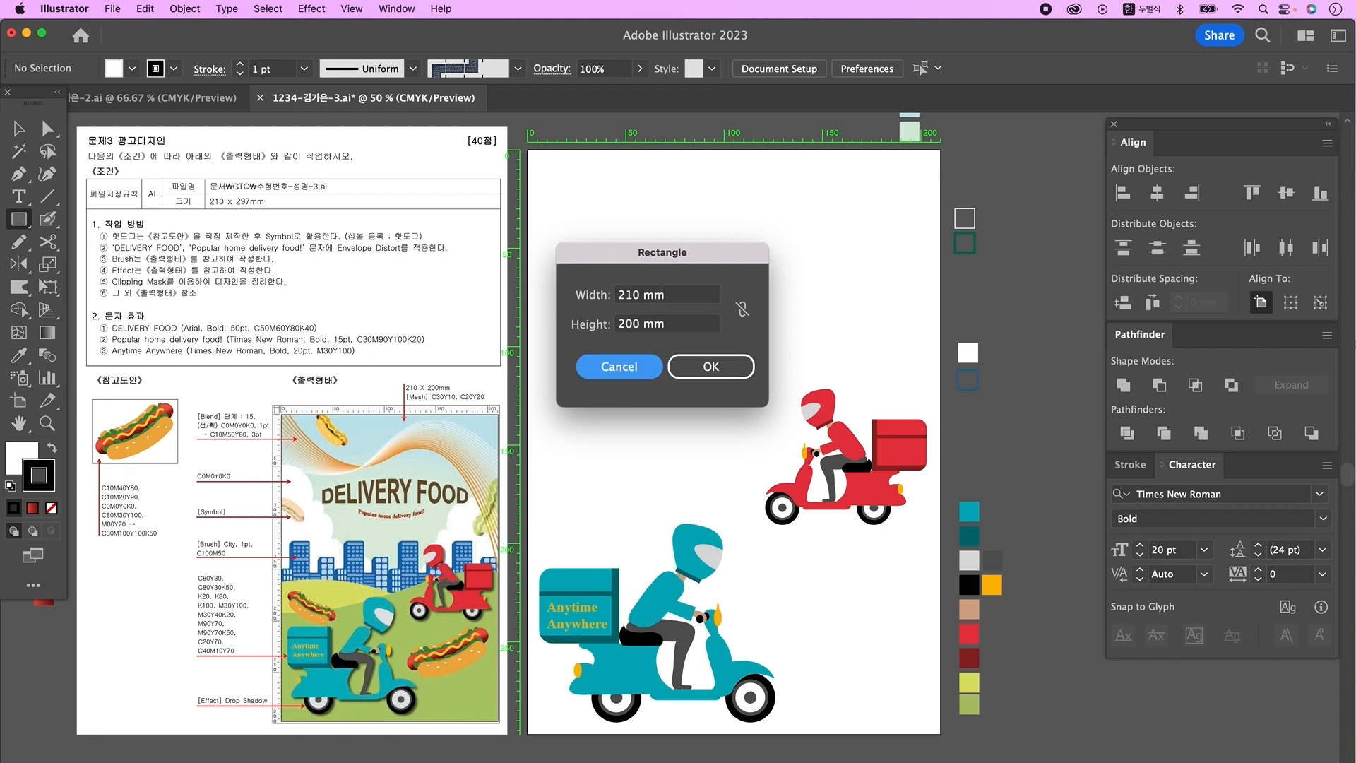
{"action": "left_click", "coordinate": [708, 382]}
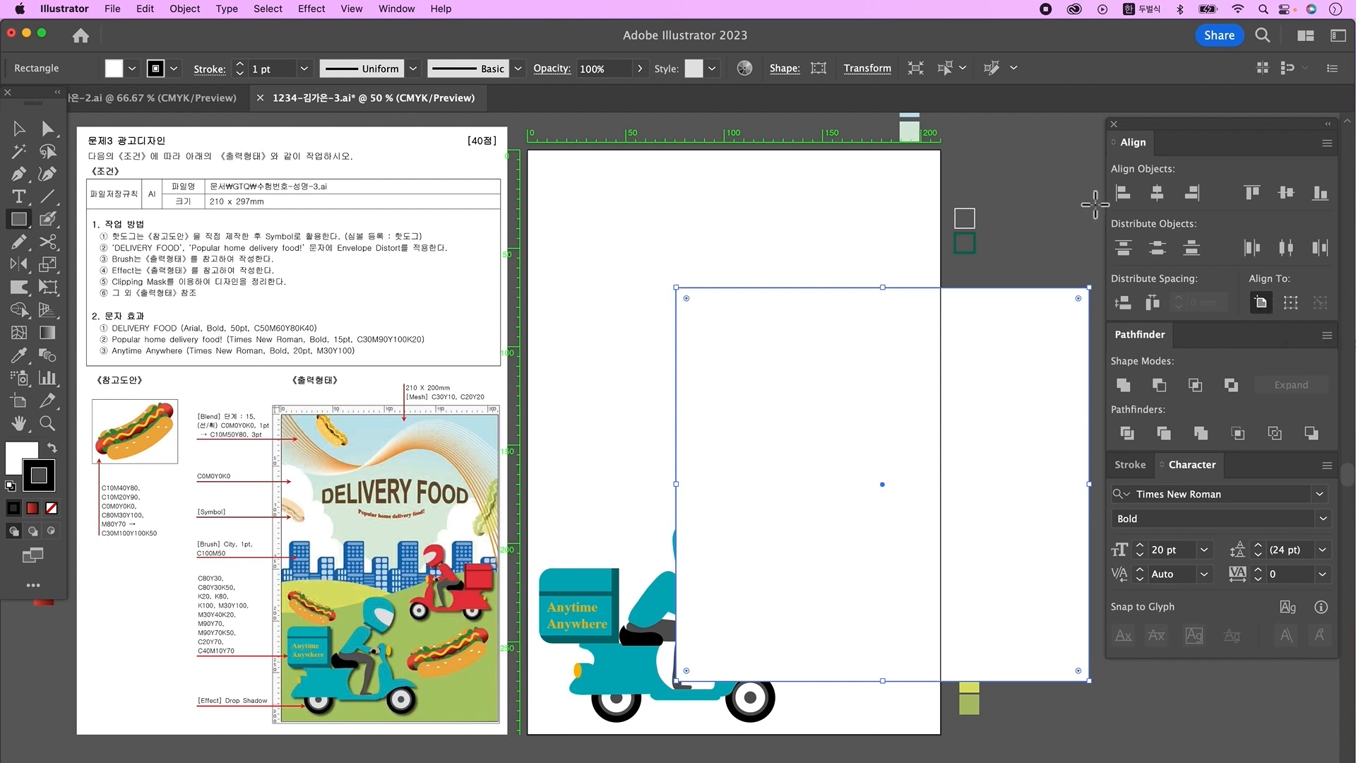
{"action": "left_click", "coordinate": [1124, 191]}
{"action": "left_click", "coordinate": [1253, 192]}
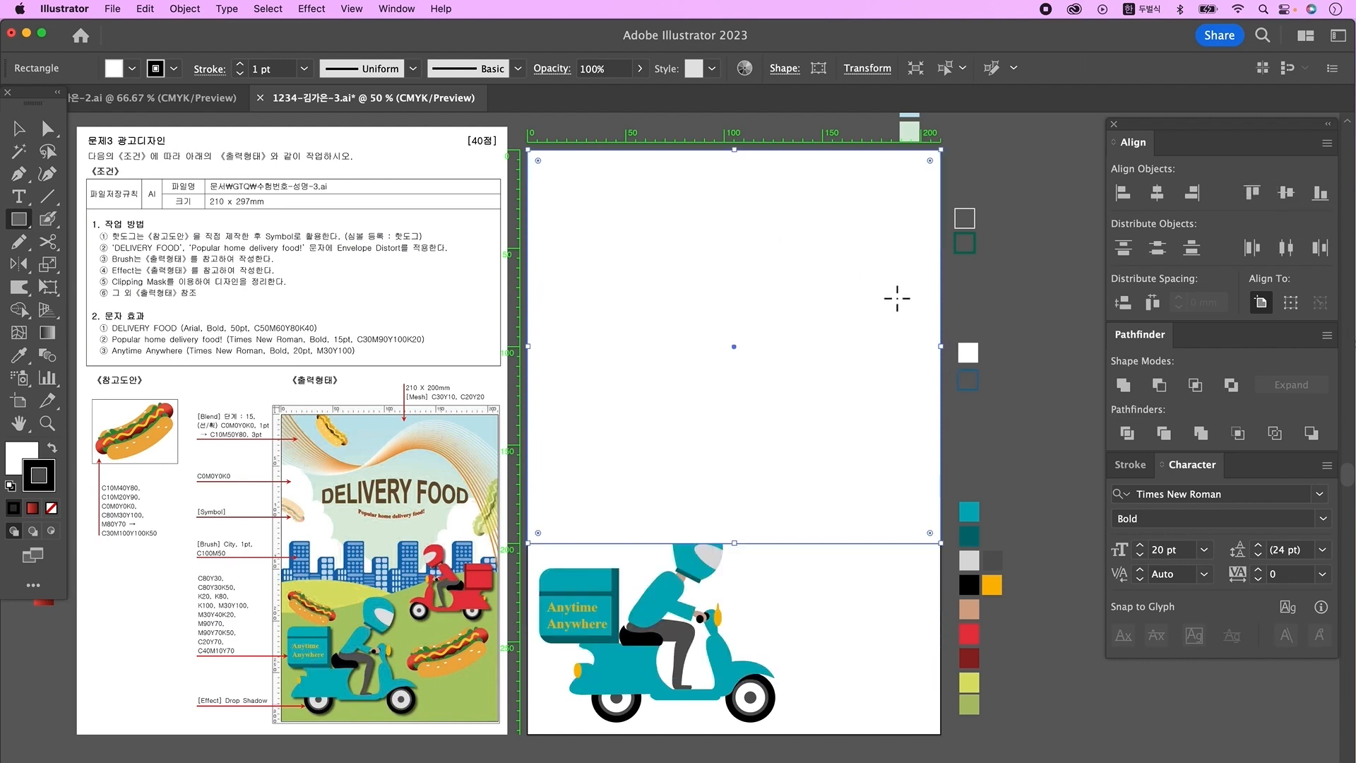
Fill the rectangle with the light blue C30 Y10 swatch and send it behind the scooters.
{"action": "scroll", "coordinate": [996, 285], "scroll_direction": "up", "scroll_amount": 2}
{"action": "key", "text": "i"}
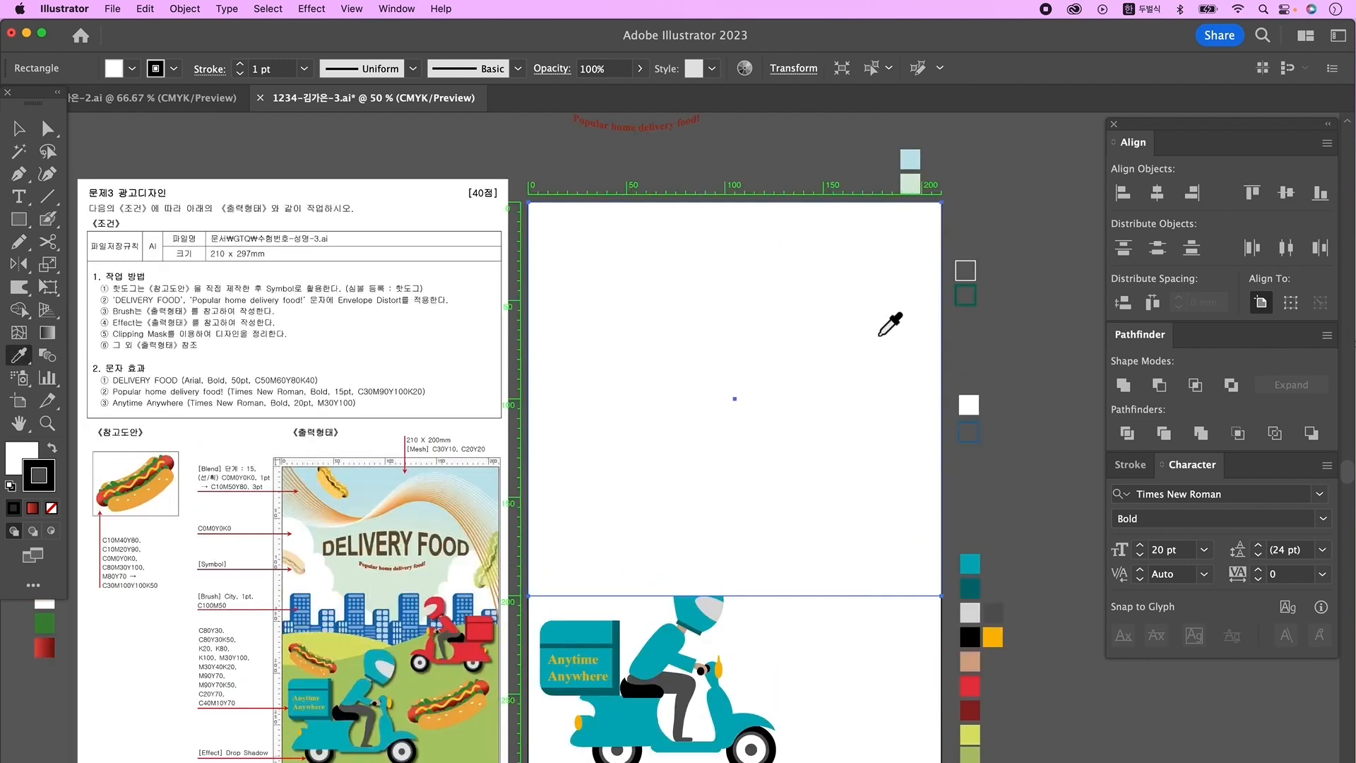
{"action": "left_click", "coordinate": [912, 161]}
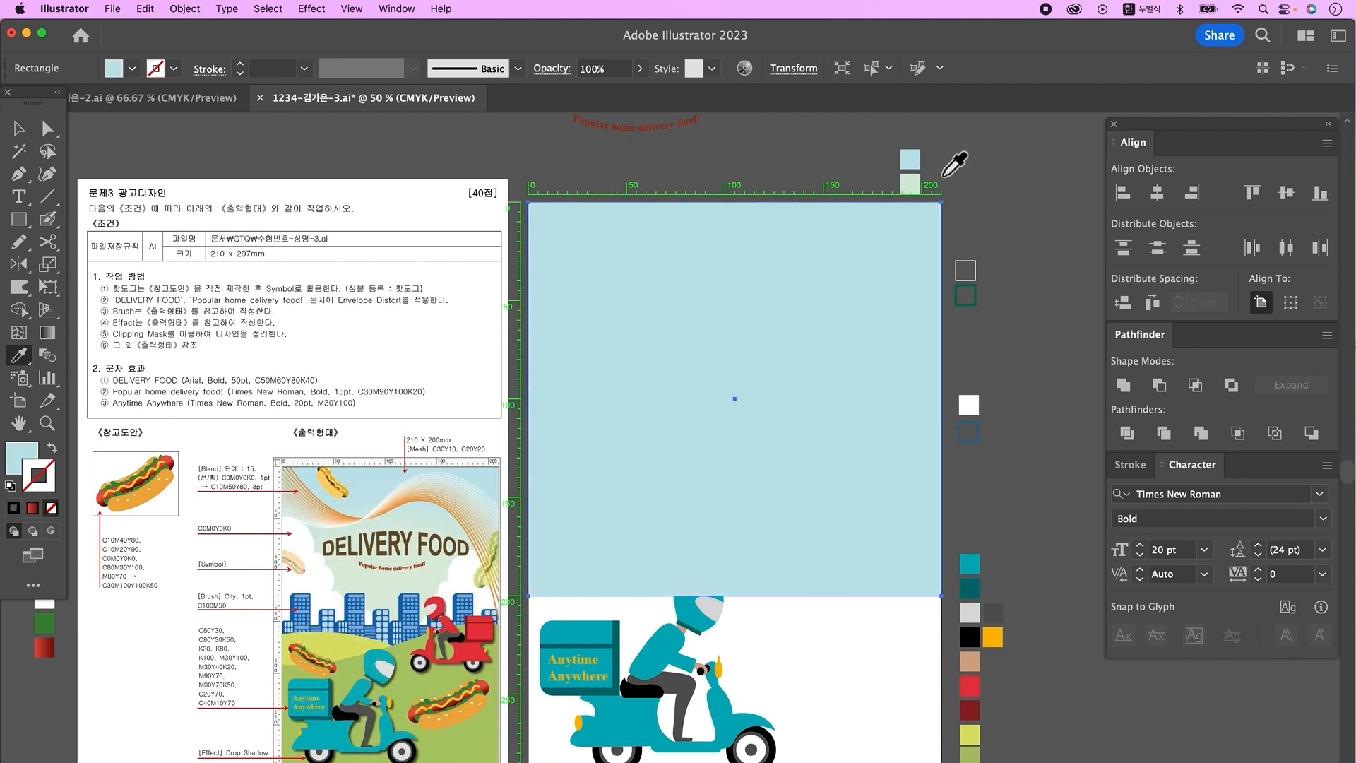
{"action": "key", "text": "super+shift+bracketleft"}
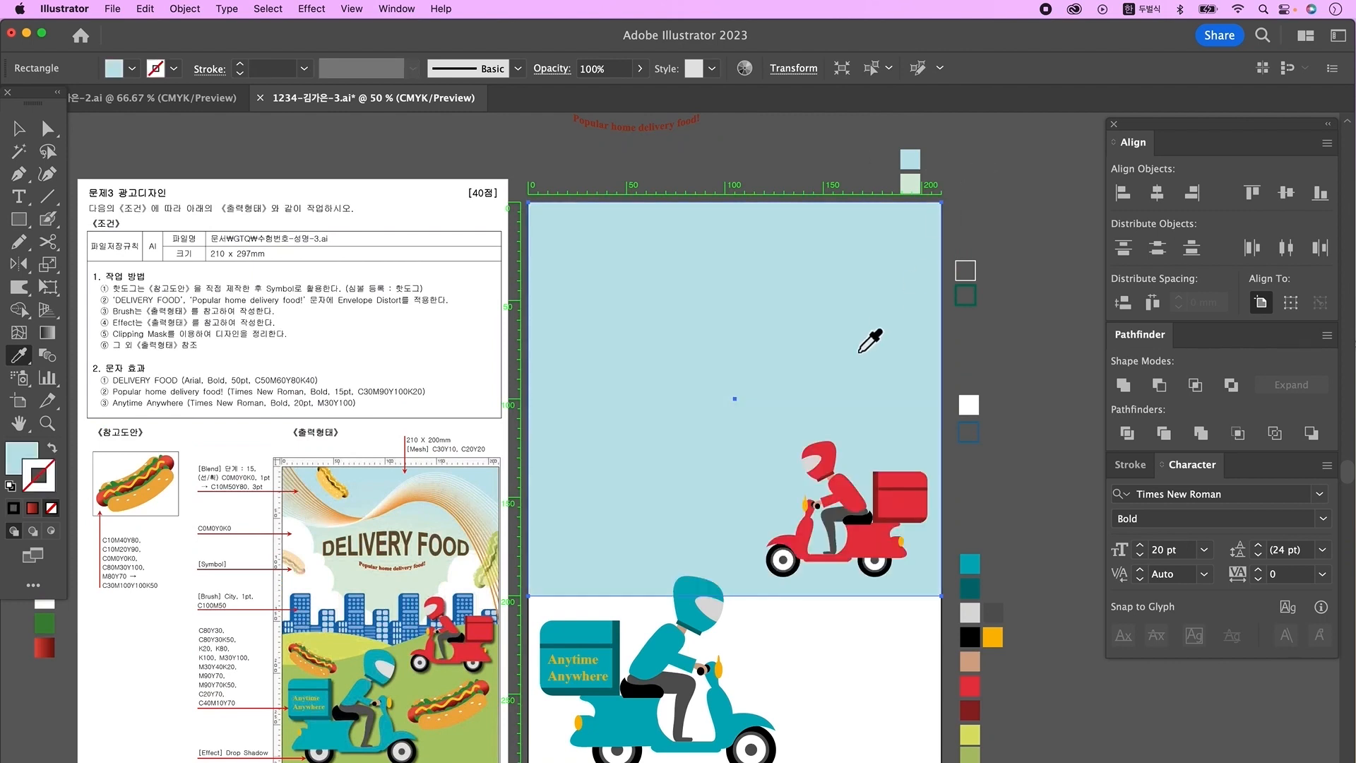
{"action": "key", "text": "super+shift+a"}
Add a mesh point below the center of the blue rectangle, color it with the pale green C20 Y20 swatch, and lock the mesh.
{"action": "left_click", "coordinate": [24, 341]}
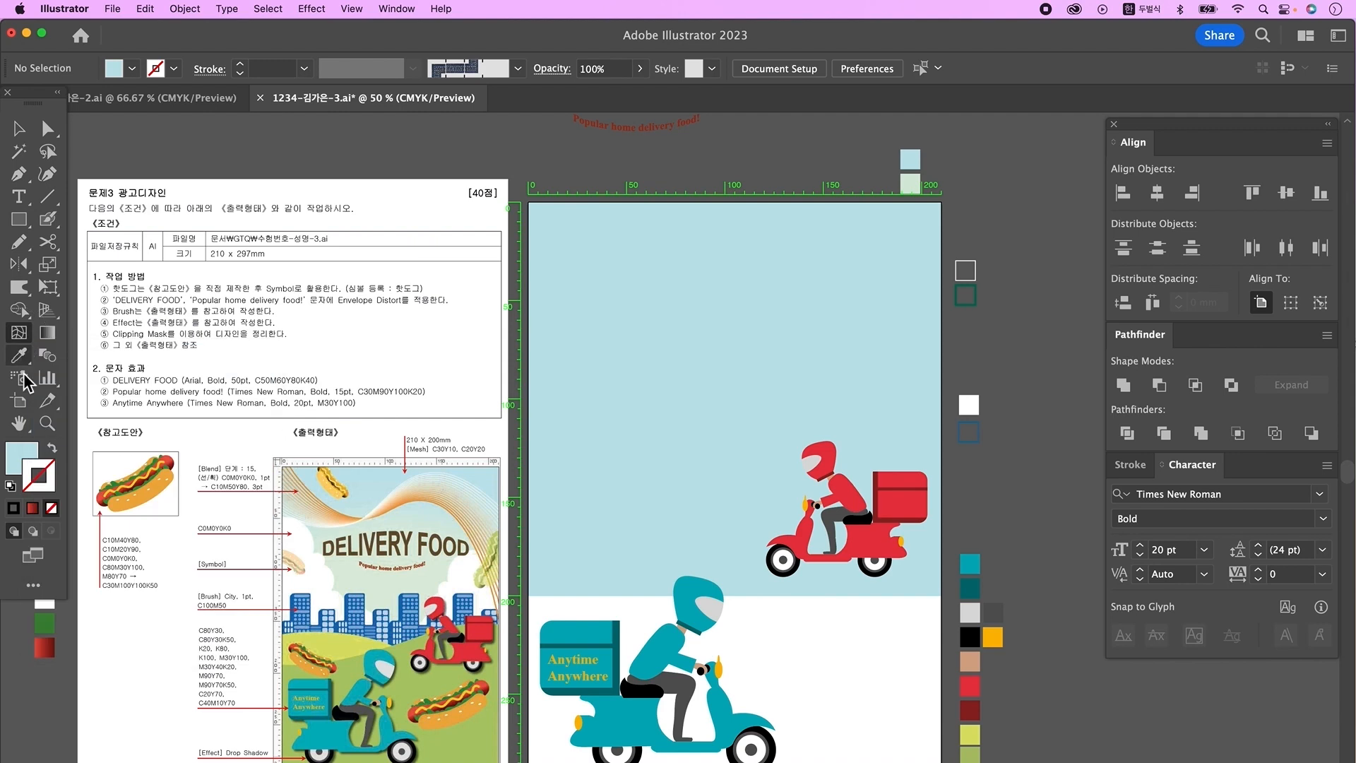
{"action": "left_click", "coordinate": [20, 456]}
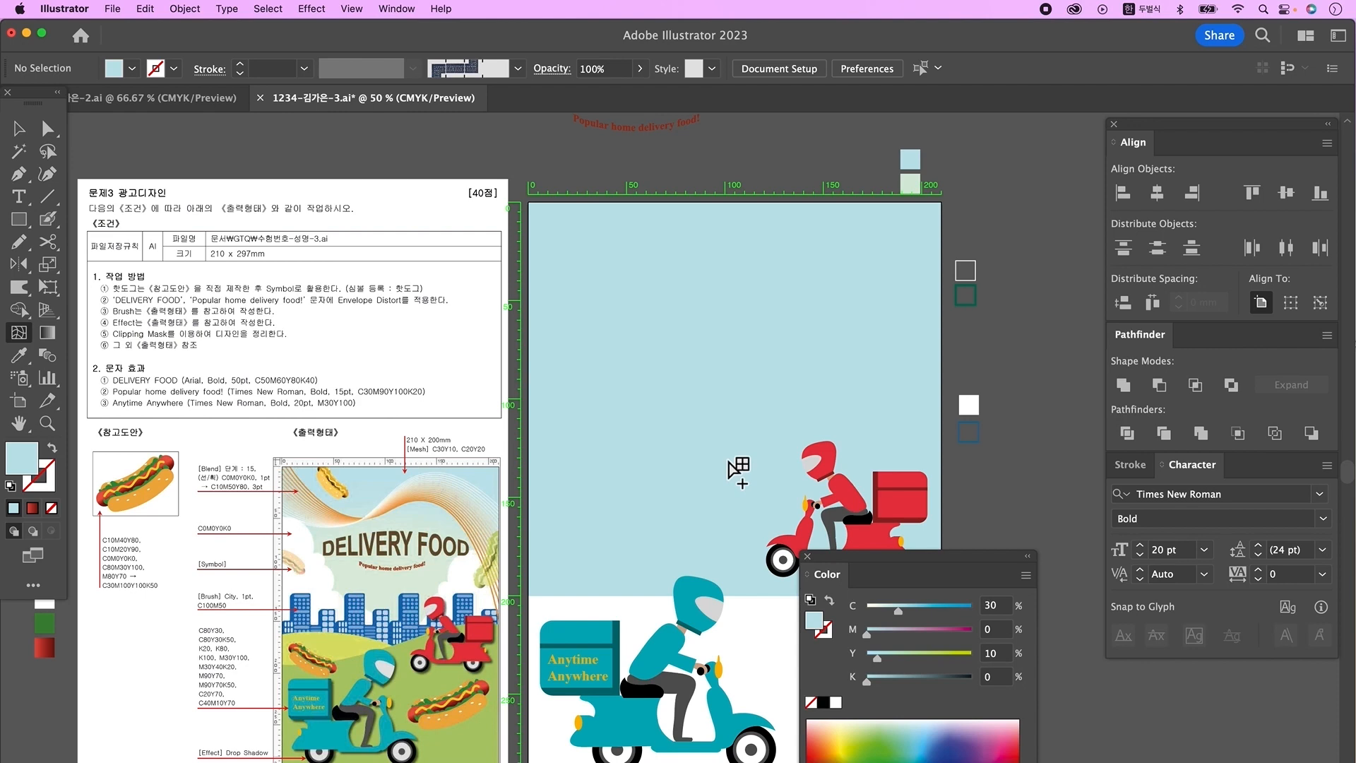
{"action": "left_click", "coordinate": [733, 455]}
{"action": "left_click", "coordinate": [48, 128]}
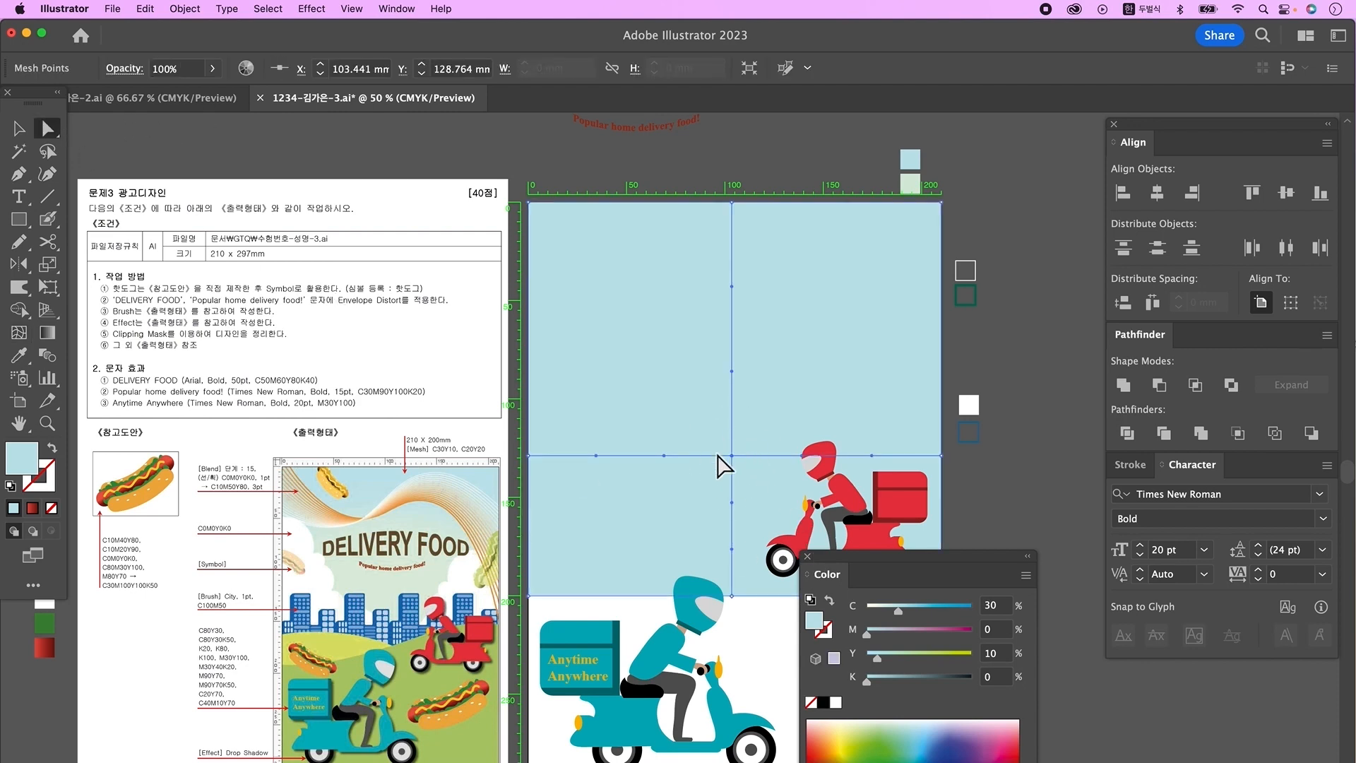
{"action": "left_click", "coordinate": [19, 354]}
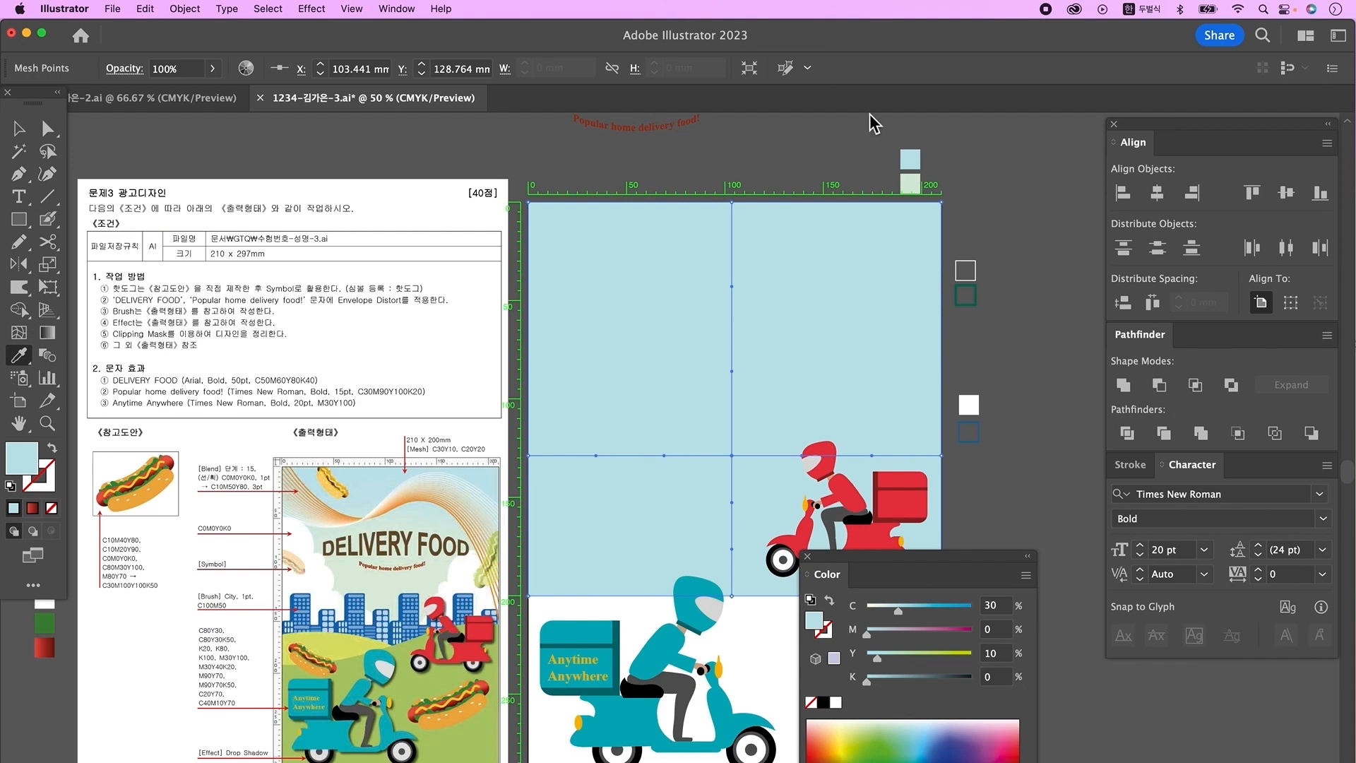
{"action": "left_click", "coordinate": [914, 185]}
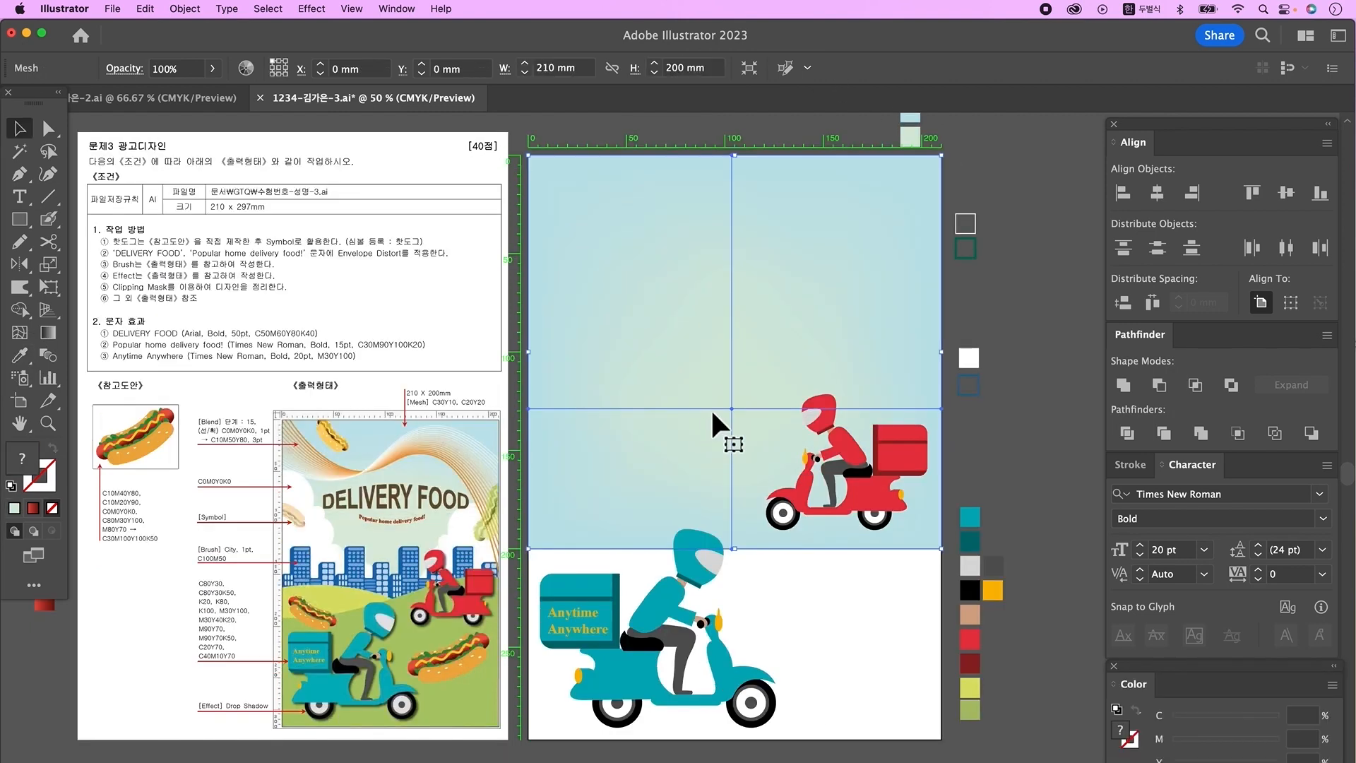
{"action": "key", "text": "ctrl+2"}
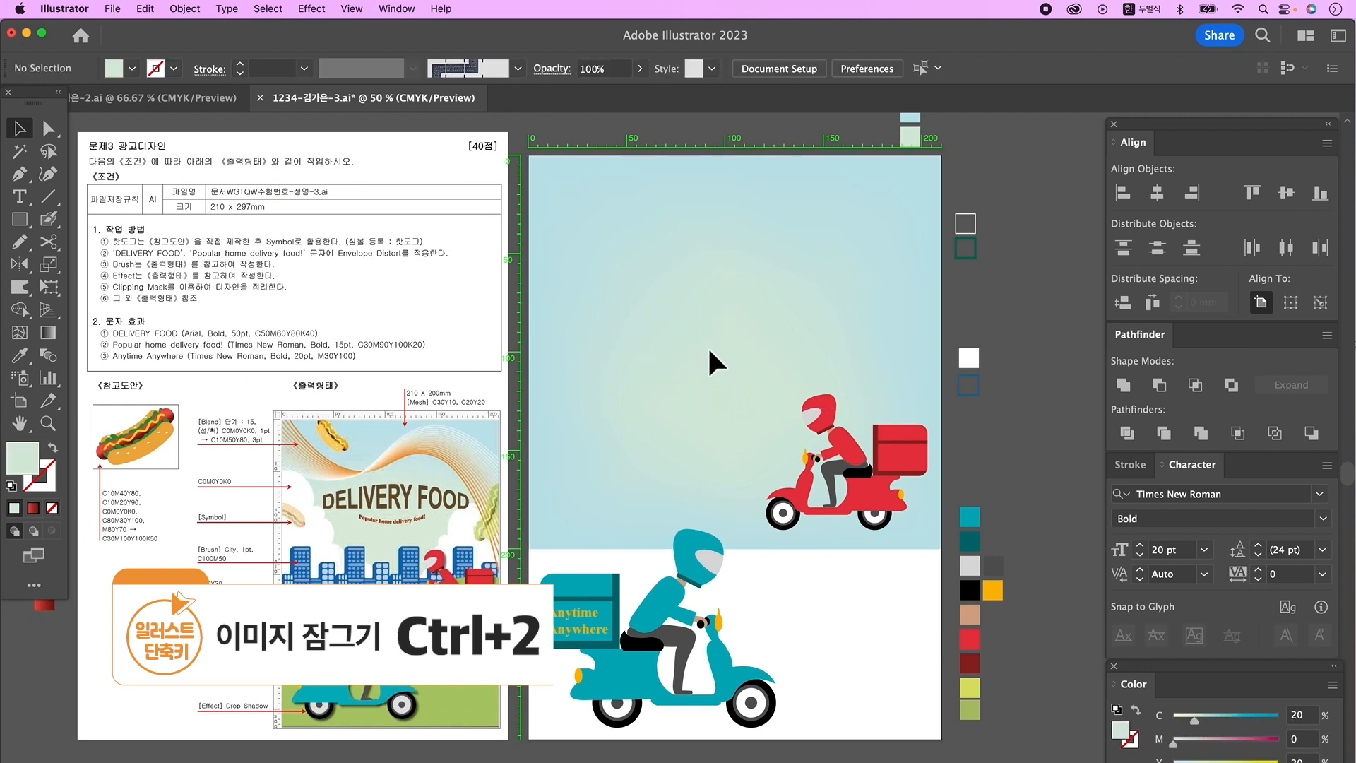
Draw a closed hill shape with the Pen tool, rising to the right and extending past the artboard's side and lower edges.
{"action": "left_click_drag", "start_coordinate": [693, 552], "coordinate": [681, 471]}
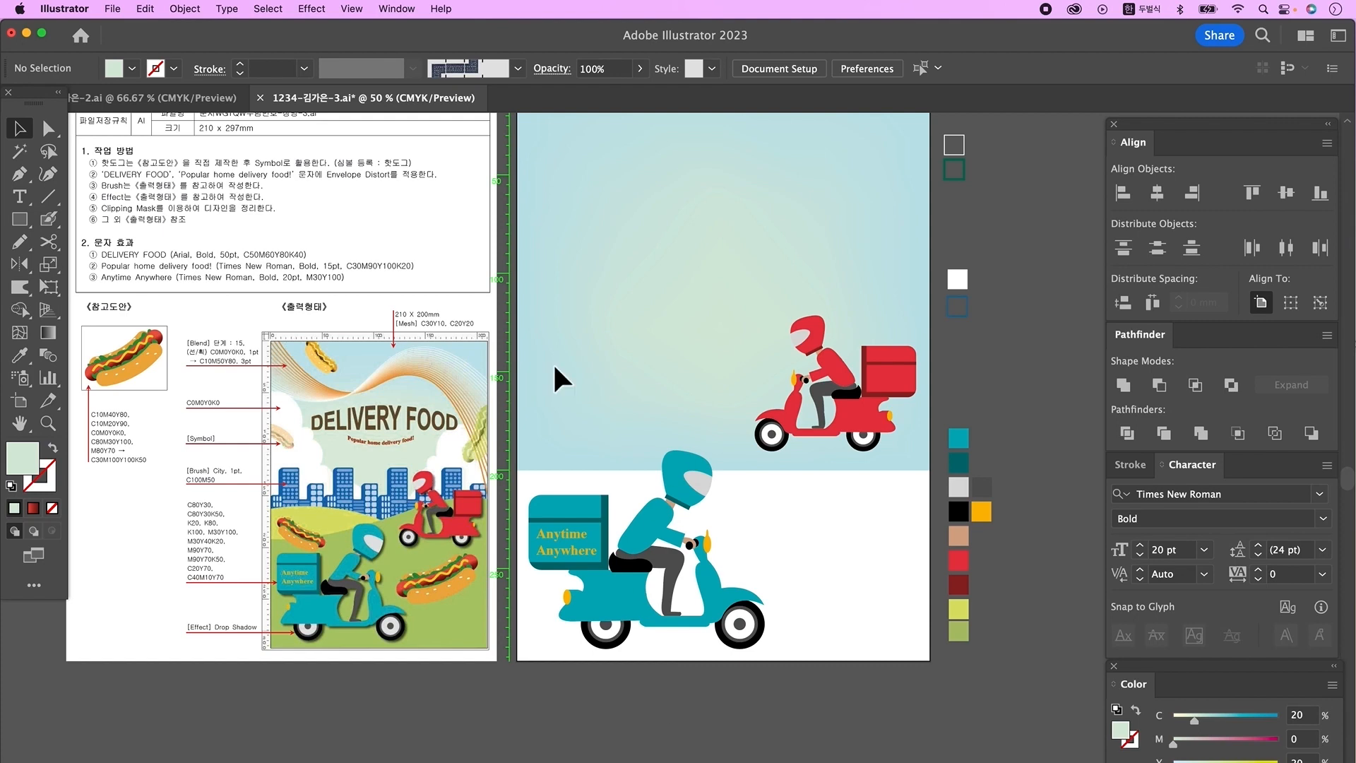
{"action": "left_click", "coordinate": [19, 177]}
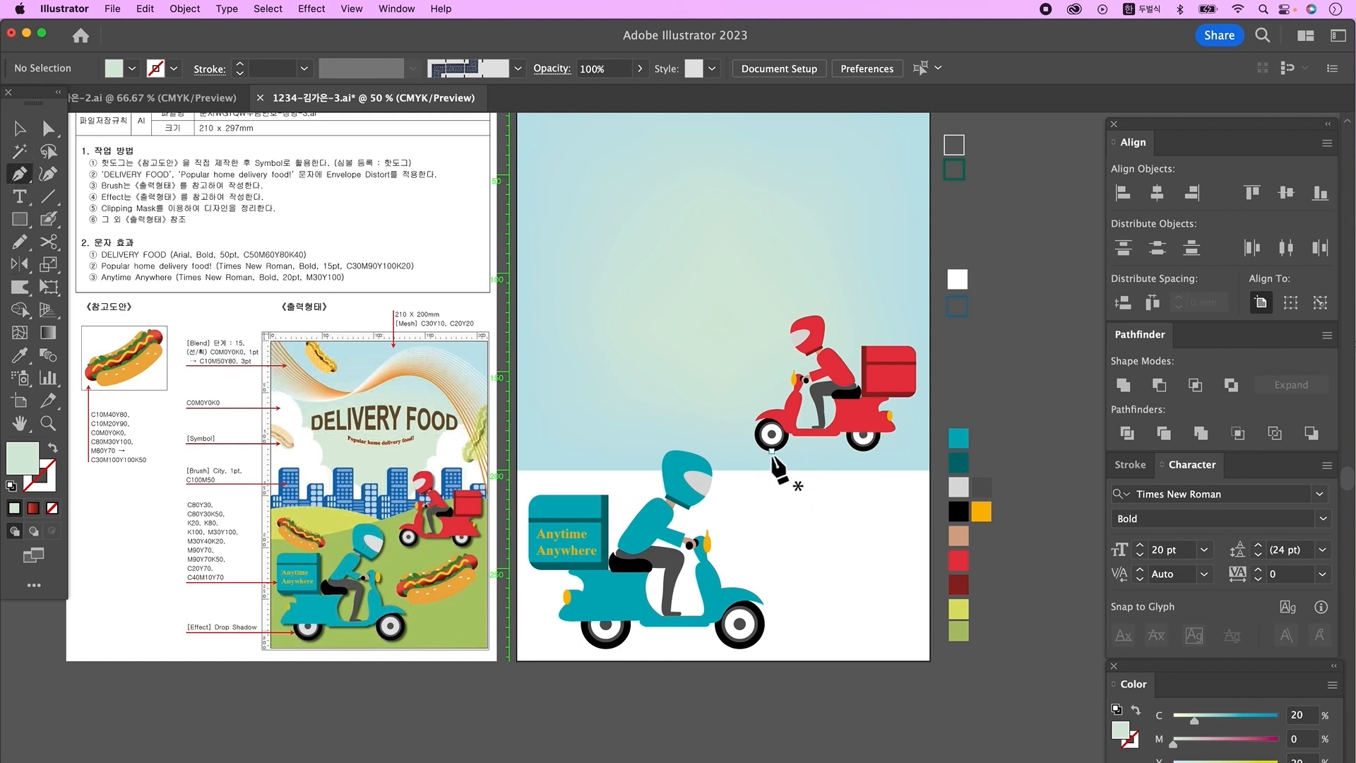
{"action": "left_click", "coordinate": [506, 457]}
{"action": "left_click_drag", "start_coordinate": [795, 374], "coordinate": [878, 294]}
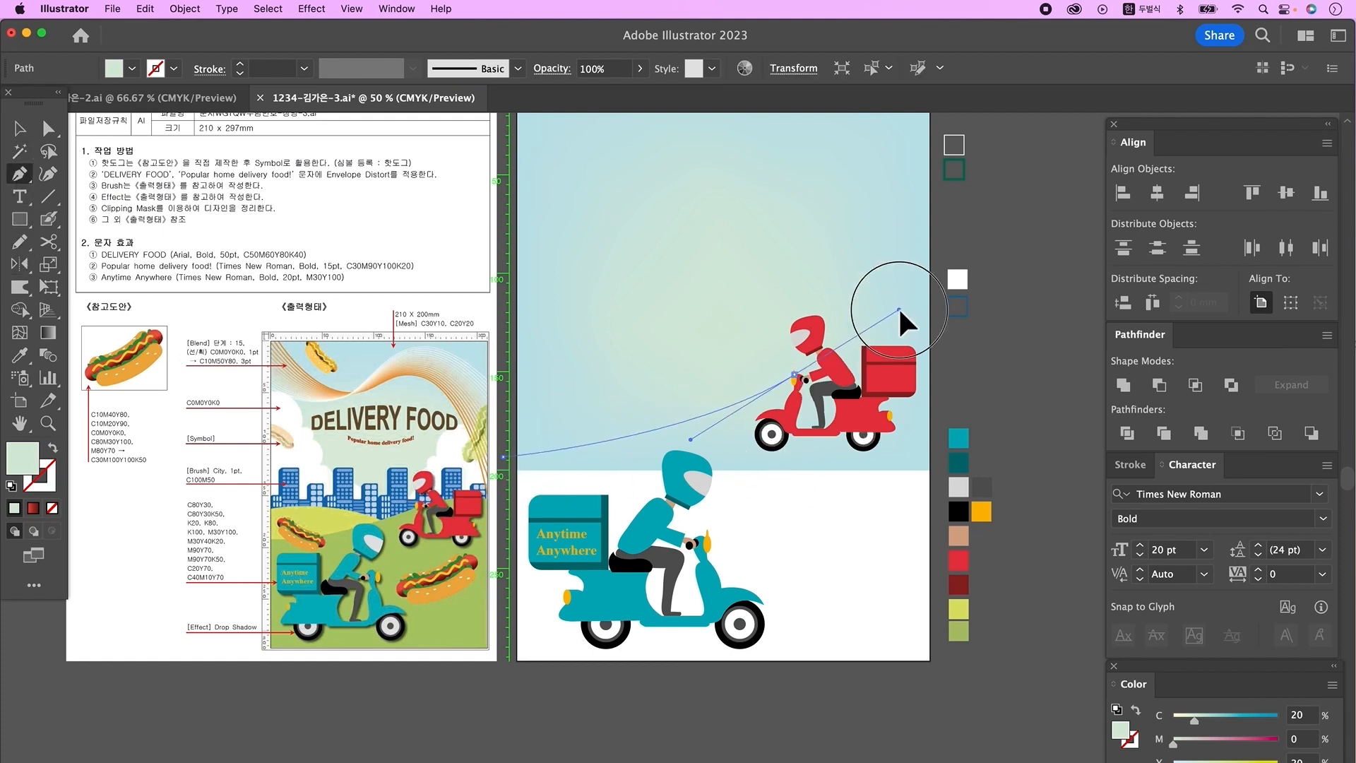
{"action": "left_click", "coordinate": [974, 373]}
{"action": "left_click", "coordinate": [975, 670]}
{"action": "left_click", "coordinate": [497, 670]}
{"action": "left_click", "coordinate": [503, 458]}
{"action": "scroll", "coordinate": [794, 418], "scroll_direction": "right", "scroll_amount": 2}
{"action": "left_click", "coordinate": [19, 129]}
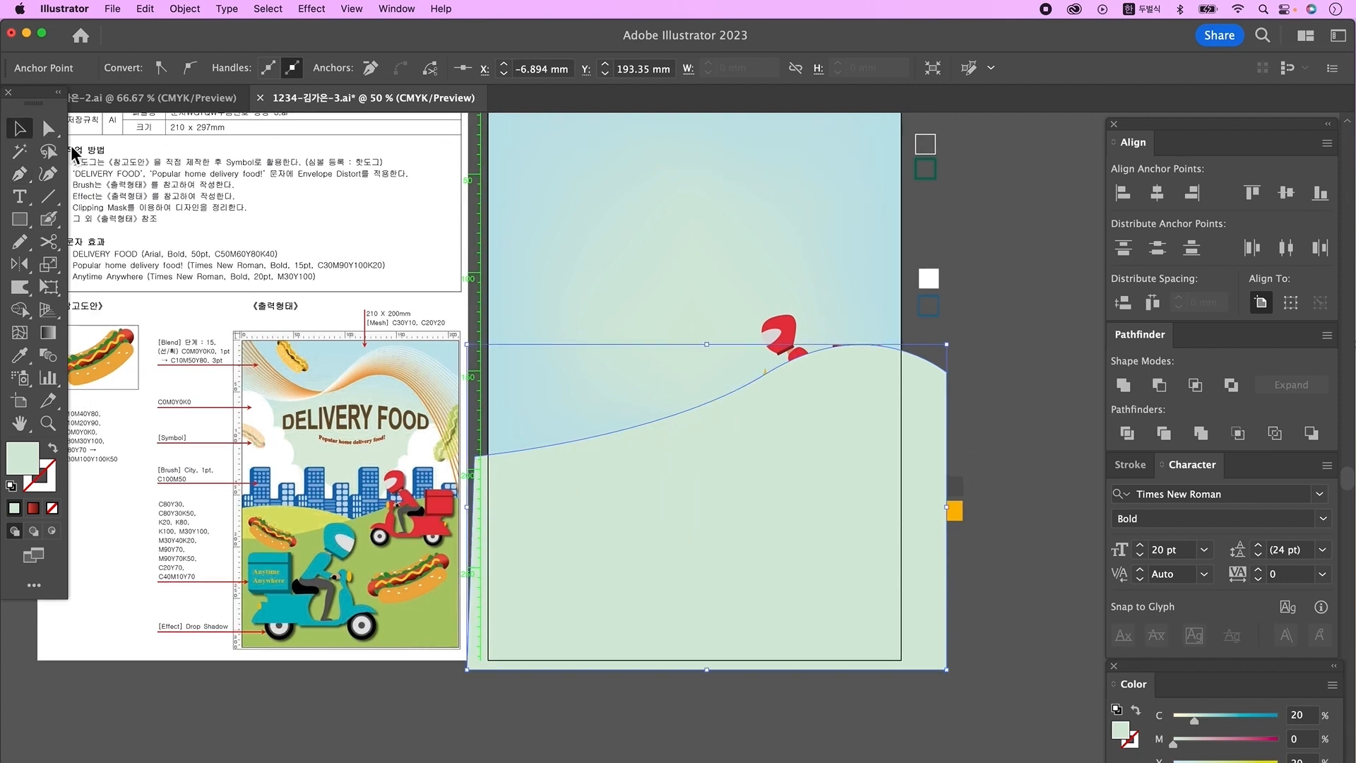
Lock the hill shape and move the lower color swatches to the right, clear of the hill.
{"action": "key", "text": "super+2"}
{"action": "left_click_drag", "start_coordinate": [883, 423], "coordinate": [979, 639]}
{"action": "left_click_drag", "start_coordinate": [934, 465], "coordinate": [1001, 464]}
{"action": "left_click", "coordinate": [1035, 604]}
Draw a second, smaller curved hill at the left edge of the artboard, overlapping the large hill, with the Pen tool.
{"action": "left_click", "coordinate": [19, 174]}
{"action": "left_click", "coordinate": [470, 396]}
{"action": "left_click_drag", "start_coordinate": [763, 427], "coordinate": [893, 545]}
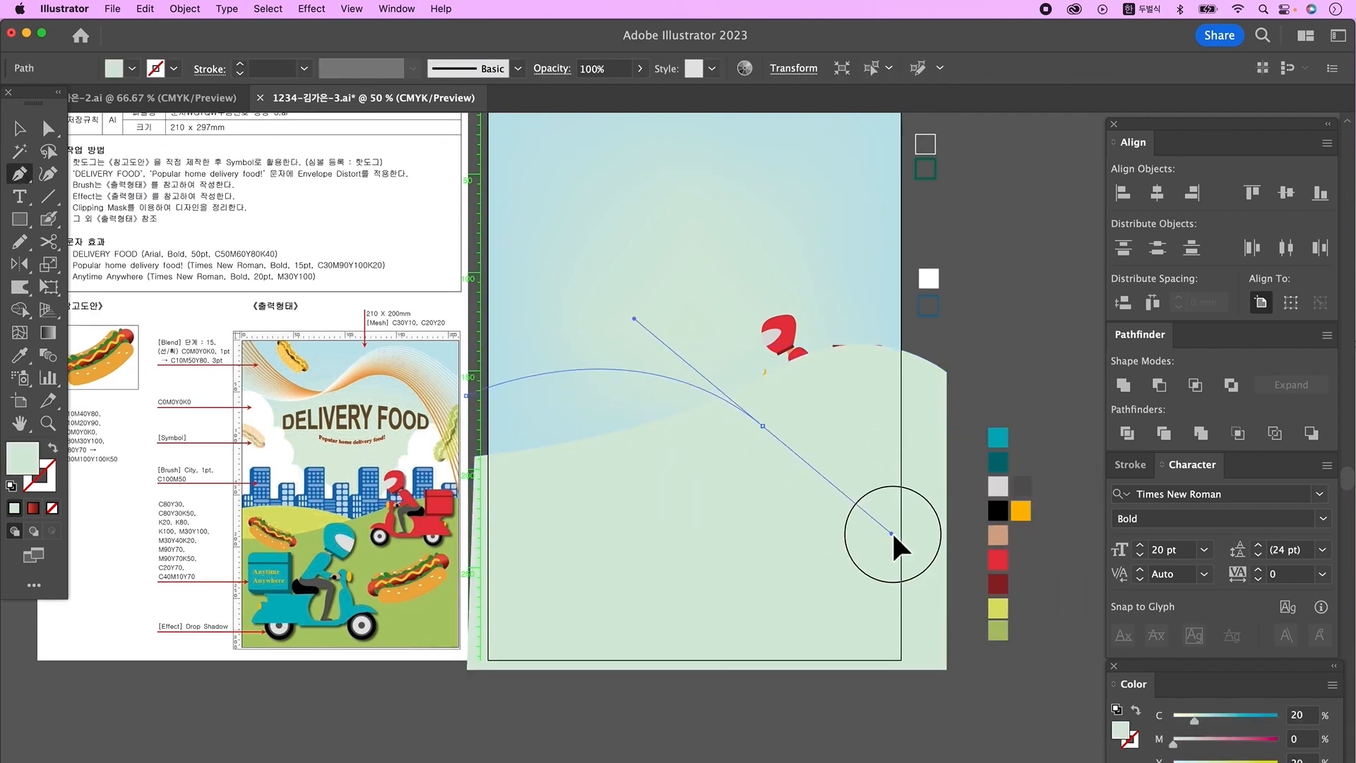
{"action": "left_click", "coordinate": [484, 503]}
{"action": "left_click", "coordinate": [28, 133]}
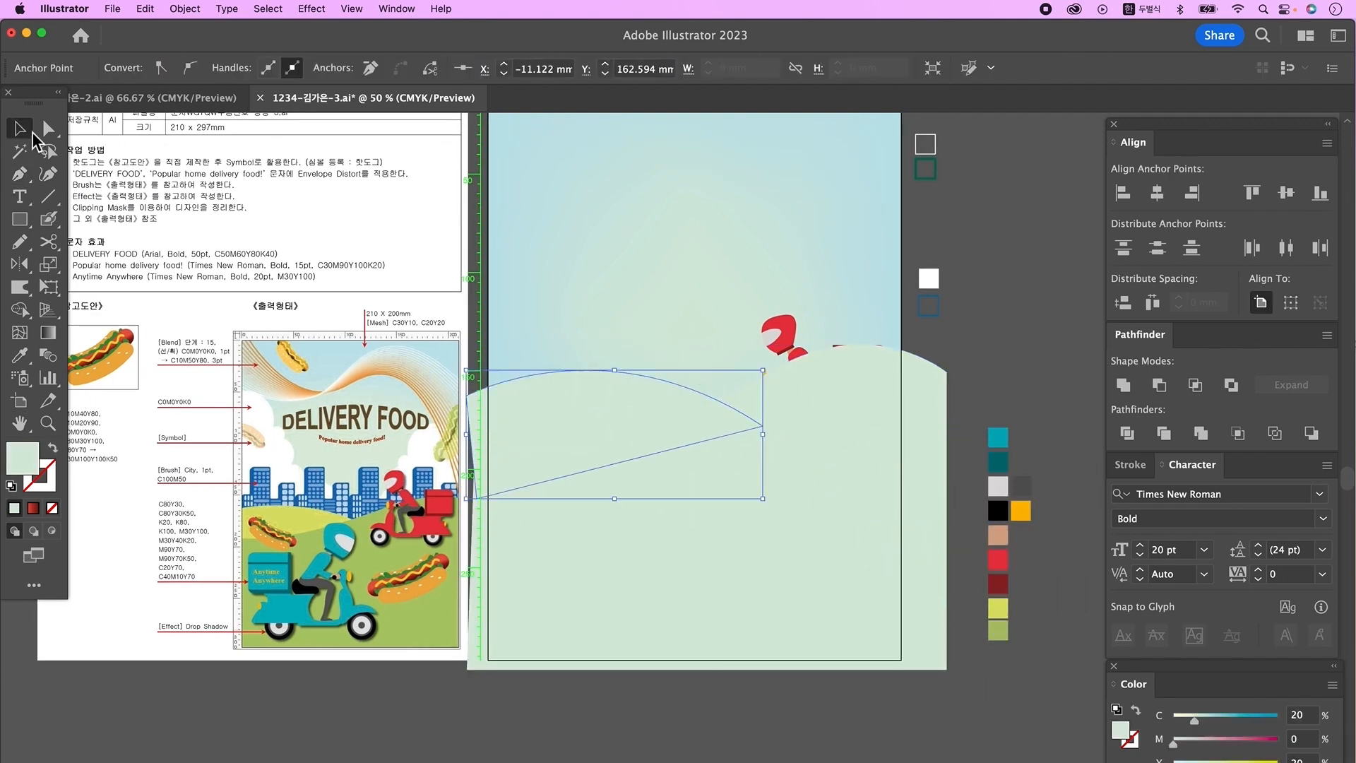
Fill the large hill with the green C40 M10 Y70 swatch and the small hill with the yellow-green C20 Y70 swatch.
{"action": "left_click", "coordinate": [788, 510]}
{"action": "key", "text": "i"}
{"action": "left_click", "coordinate": [998, 631]}
{"action": "left_click", "coordinate": [622, 431], "text": "super"}
{"action": "left_click", "coordinate": [998, 609]}
{"action": "key", "text": "v"}
Bring the large green hill to the front, followed by the red scooter and the teal scooter.
{"action": "left_click", "coordinate": [649, 601]}
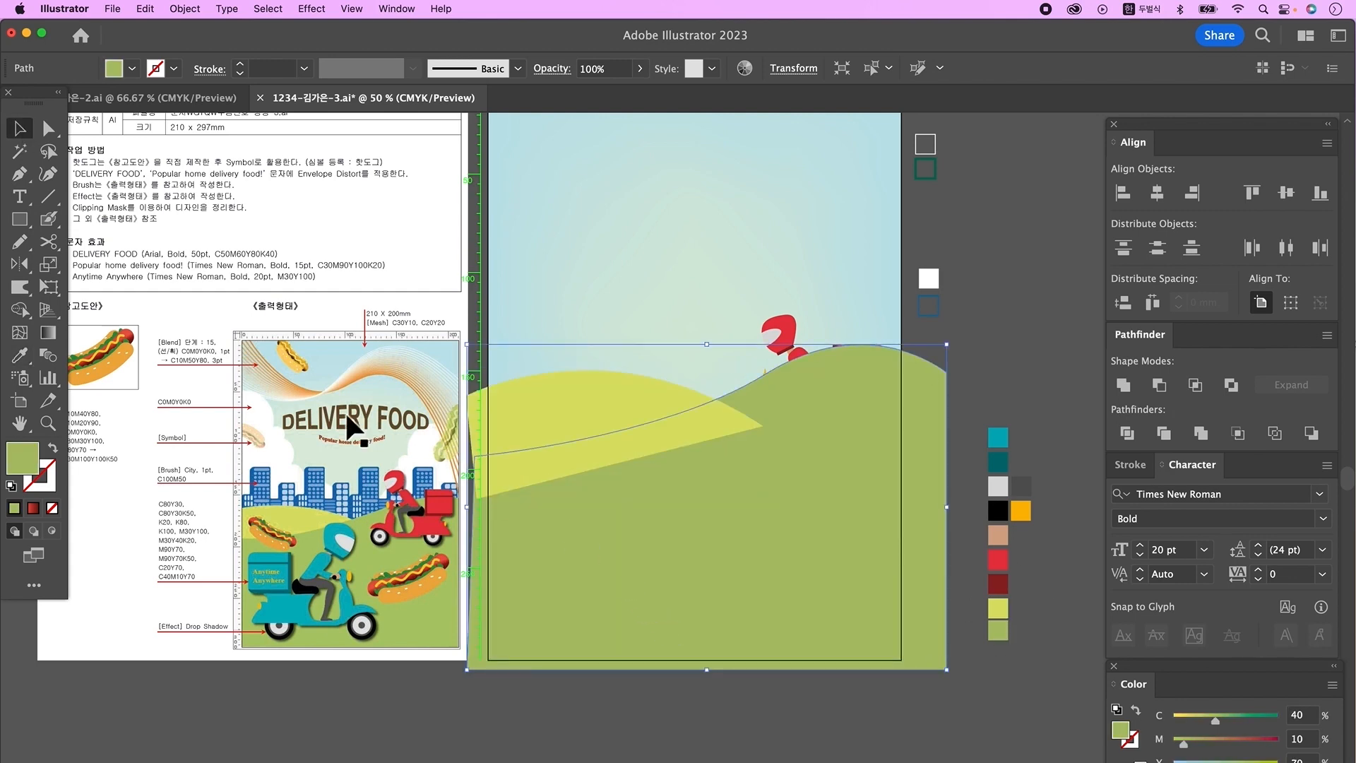
{"action": "key", "text": "super+shift+]"}
{"action": "left_click", "coordinate": [800, 353]}
{"action": "key", "text": "super+shift+]"}
{"action": "left_click", "coordinate": [635, 539], "text": "super"}
{"action": "key", "text": "super+shift+]"}
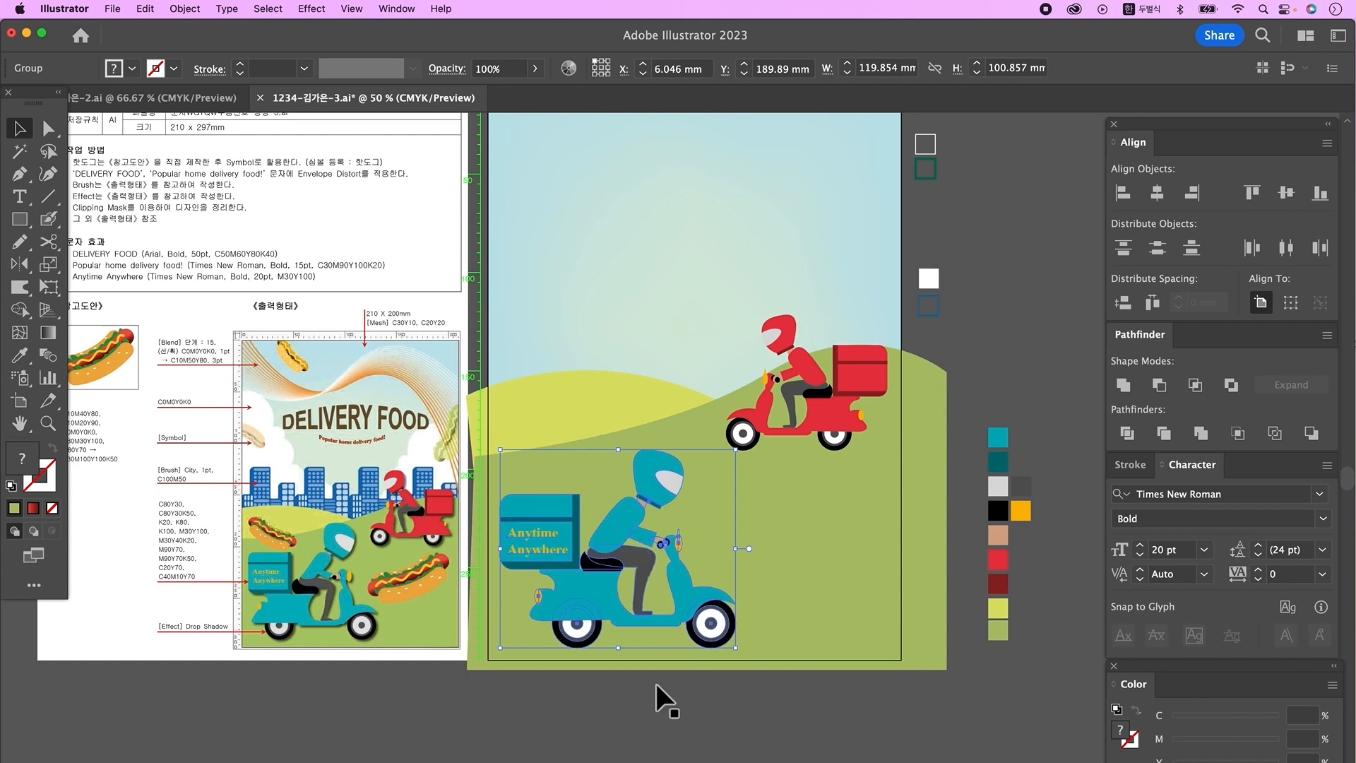
{"action": "left_click", "coordinate": [646, 731]}
Draw a cloud of overlapping white circles descending from the artboard's left edge to the yellow-green hill, the last about 30.5 mm wide.
{"action": "scroll", "coordinate": [646, 731], "scroll_direction": "up", "scroll_amount": 3}
{"action": "left_click", "coordinate": [928, 359]}
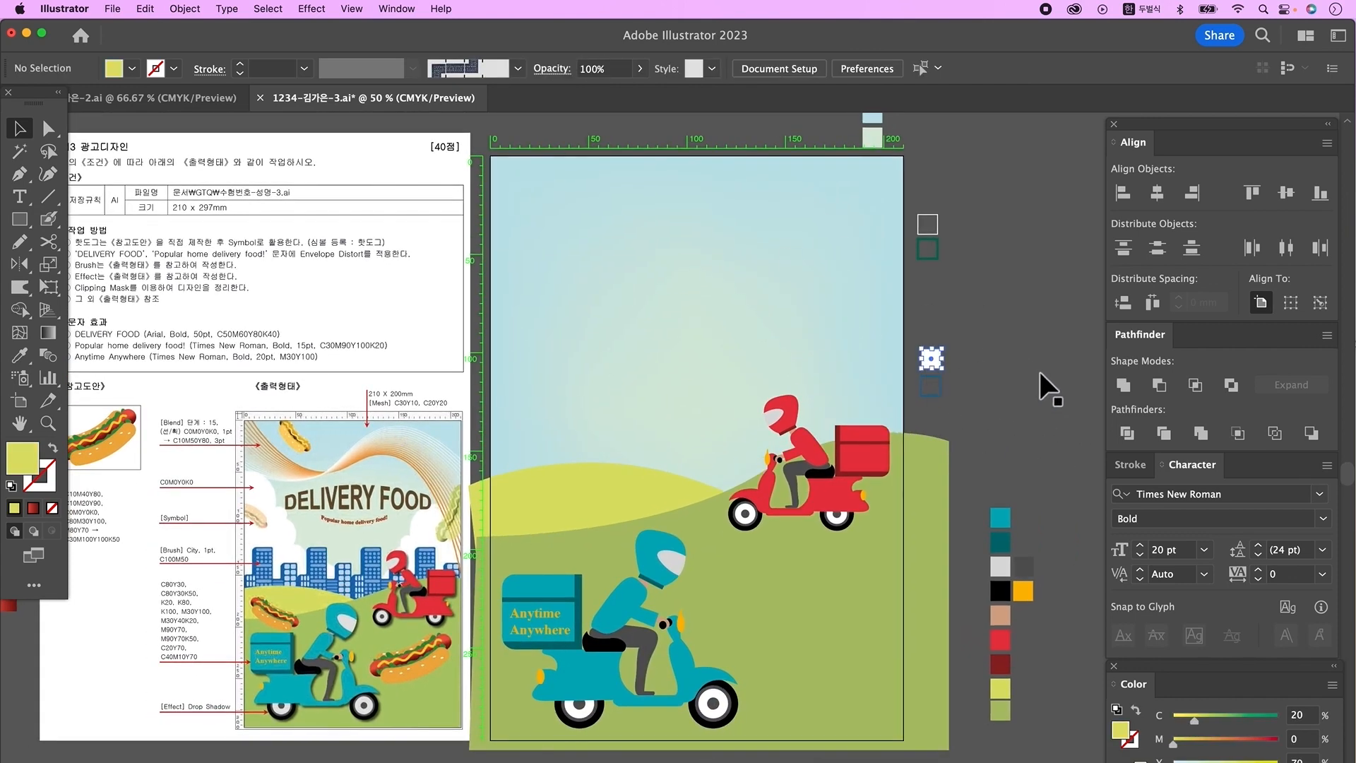
{"action": "left_click", "coordinate": [978, 397]}
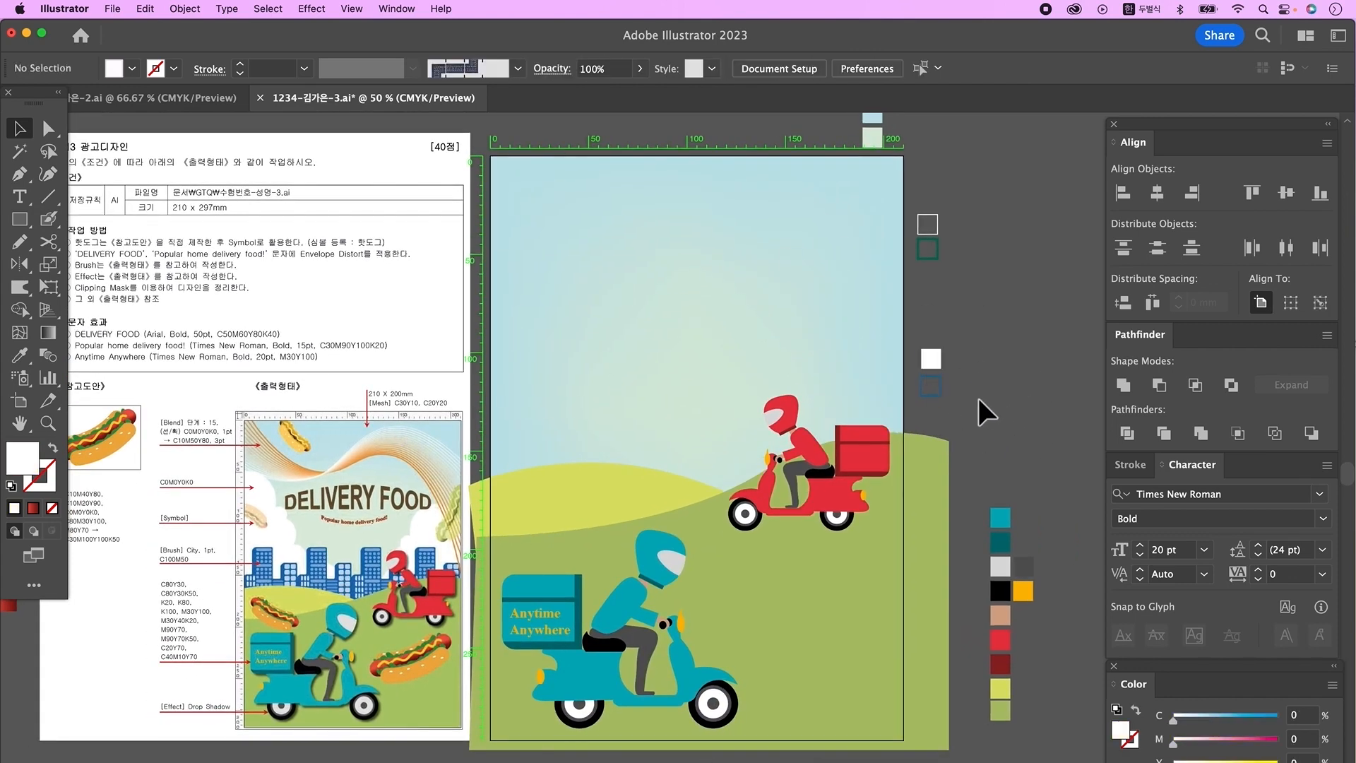
{"action": "scroll", "coordinate": [997, 324], "scroll_direction": "left", "scroll_amount": 2}
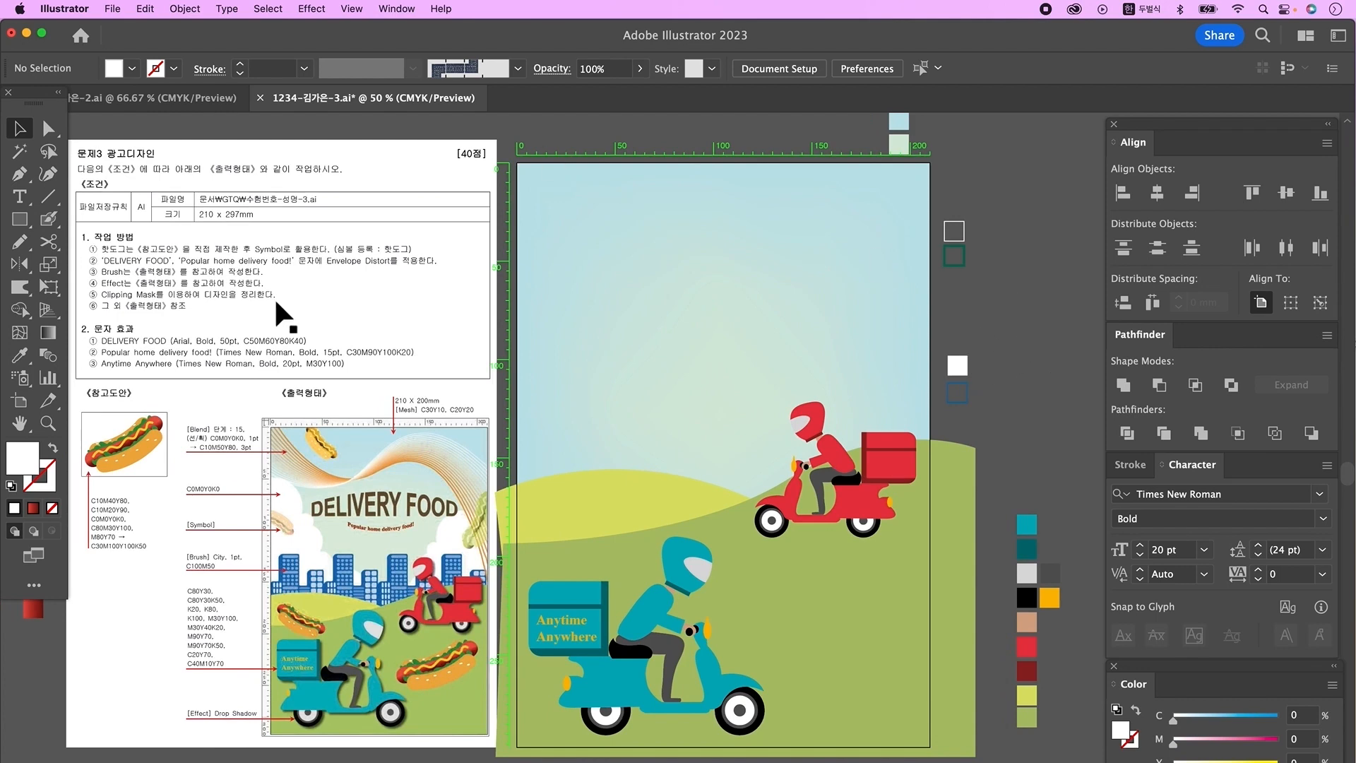
{"action": "left_click_drag", "start_coordinate": [22, 227], "coordinate": [99, 266]}
{"action": "left_click_drag", "start_coordinate": [514, 337], "coordinate": [584, 408]}
{"action": "left_click", "coordinate": [25, 134]}
{"action": "left_click_drag", "start_coordinate": [609, 437], "coordinate": [685, 503]}
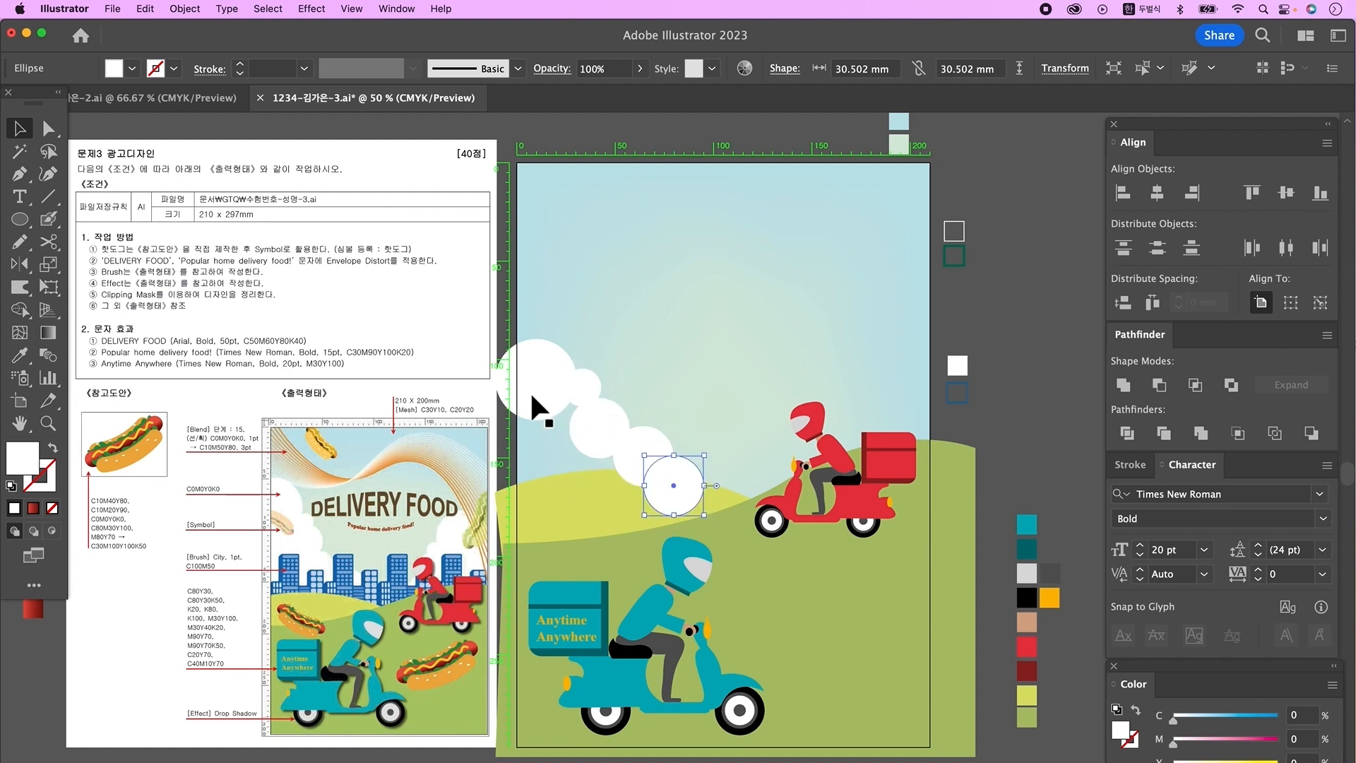
Fill out the lower part of the left cloud with more overlapping white circles.
{"action": "left_click", "coordinate": [619, 487]}
{"action": "left_click_drag", "start_coordinate": [611, 477], "coordinate": [569, 475]}
{"action": "left_click_drag", "start_coordinate": [568, 475], "coordinate": [860, 353]}
{"action": "left_click", "coordinate": [868, 383], "text": "super"}
Draw a second cloud of overlapping white circles and ellipses at the artboard's right edge, above the red scooter.
{"action": "left_click_drag", "start_coordinate": [907, 296], "coordinate": [882, 337]}
{"action": "left_click_drag", "start_coordinate": [926, 272], "coordinate": [880, 356]}
{"action": "left_click_drag", "start_coordinate": [887, 302], "coordinate": [888, 355]}
{"action": "left_click_drag", "start_coordinate": [893, 384], "coordinate": [1015, 305]}
{"action": "left_click", "coordinate": [975, 280], "text": "shift"}
{"action": "left_click", "coordinate": [1092, 249]}
{"action": "left_click_drag", "start_coordinate": [922, 315], "coordinate": [921, 280]}
{"action": "left_click_drag", "start_coordinate": [928, 303], "coordinate": [911, 336]}
{"action": "left_click_drag", "start_coordinate": [911, 336], "coordinate": [1051, 359]}
{"action": "left_click_drag", "start_coordinate": [975, 337], "coordinate": [975, 286]}
{"action": "left_click_drag", "start_coordinate": [996, 322], "coordinate": [1003, 349]}
{"action": "scroll", "coordinate": [1004, 349], "scroll_direction": "up", "scroll_amount": 1}
{"action": "left_click_drag", "start_coordinate": [979, 299], "coordinate": [1048, 363]}
{"action": "left_click", "coordinate": [983, 300]}
{"action": "left_click", "coordinate": [1089, 248]}
{"action": "key", "text": "super+minus"}
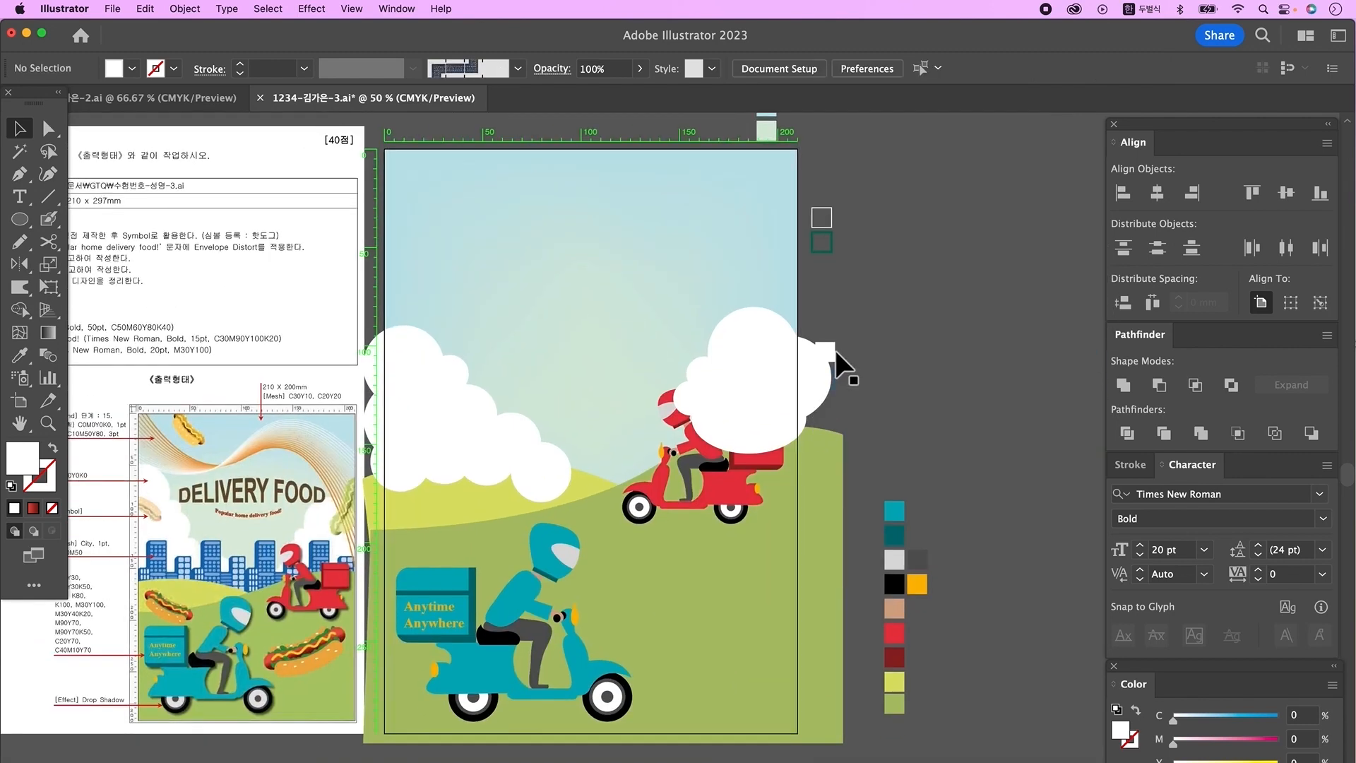
Merge all the circles of the left cloud into a single shape with Pathfinder Unite.
{"action": "scroll", "coordinate": [568, 354], "scroll_direction": "left", "scroll_amount": 4}
{"action": "left_click_drag", "start_coordinate": [531, 277], "coordinate": [609, 496]}
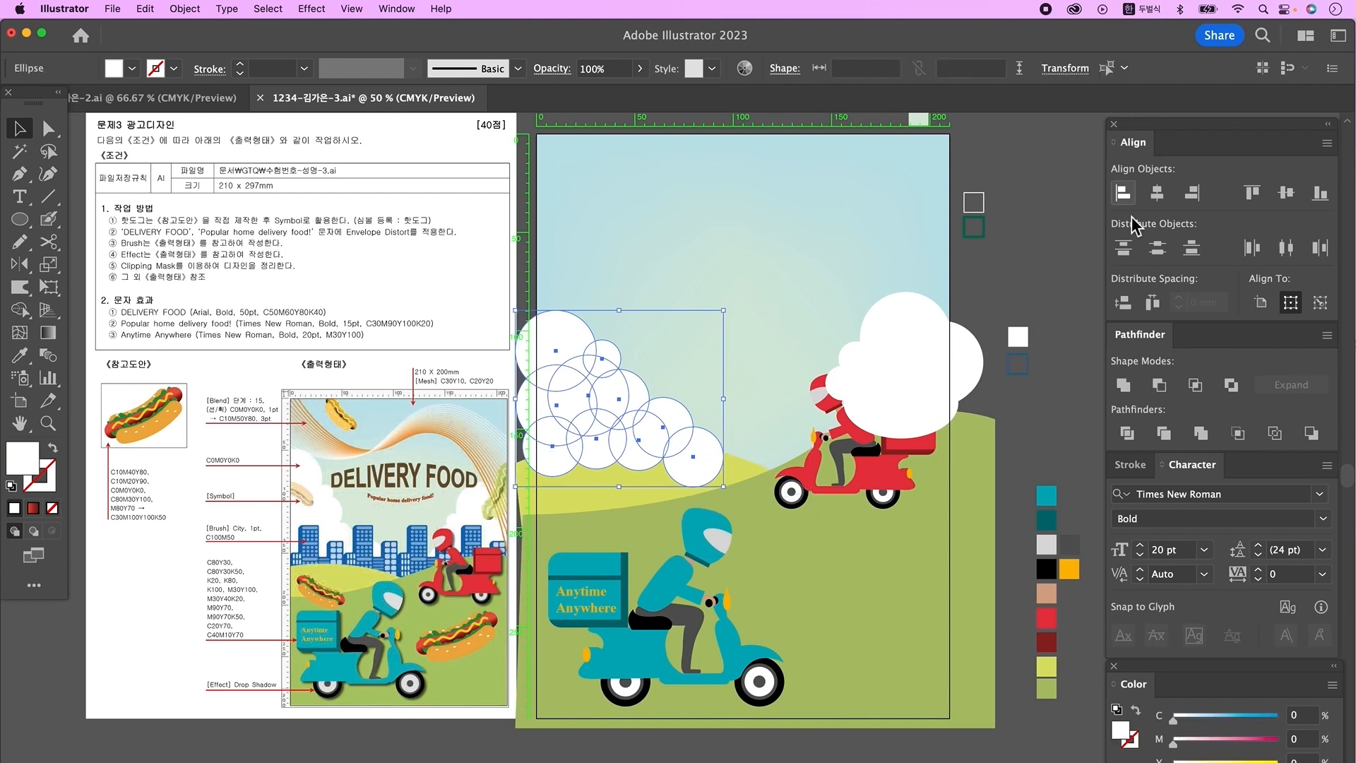
{"action": "left_click", "coordinate": [1123, 385]}
{"action": "left_click", "coordinate": [1004, 311]}
{"action": "left_click", "coordinate": [888, 391]}
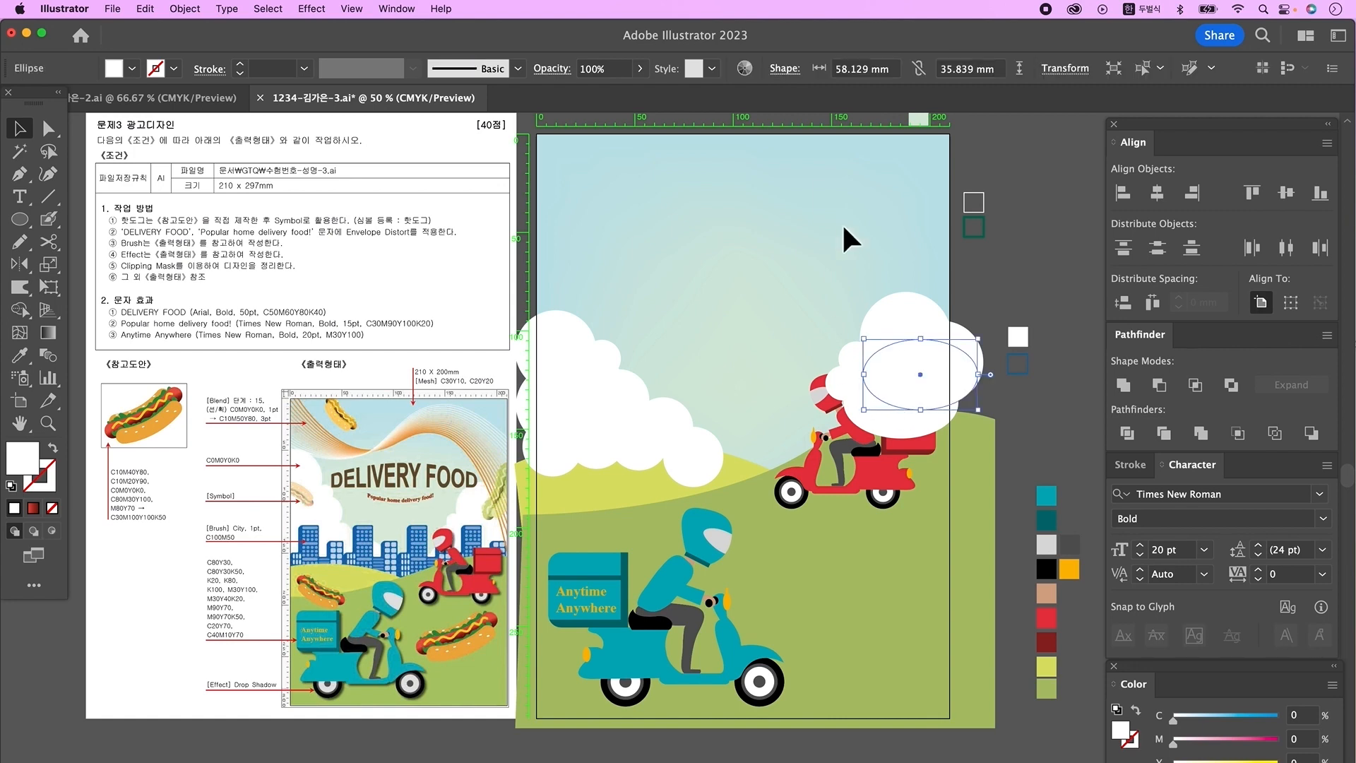
Bring both hills and both scooters to the front, ahead of the white clouds.
{"action": "left_click", "coordinate": [586, 486]}
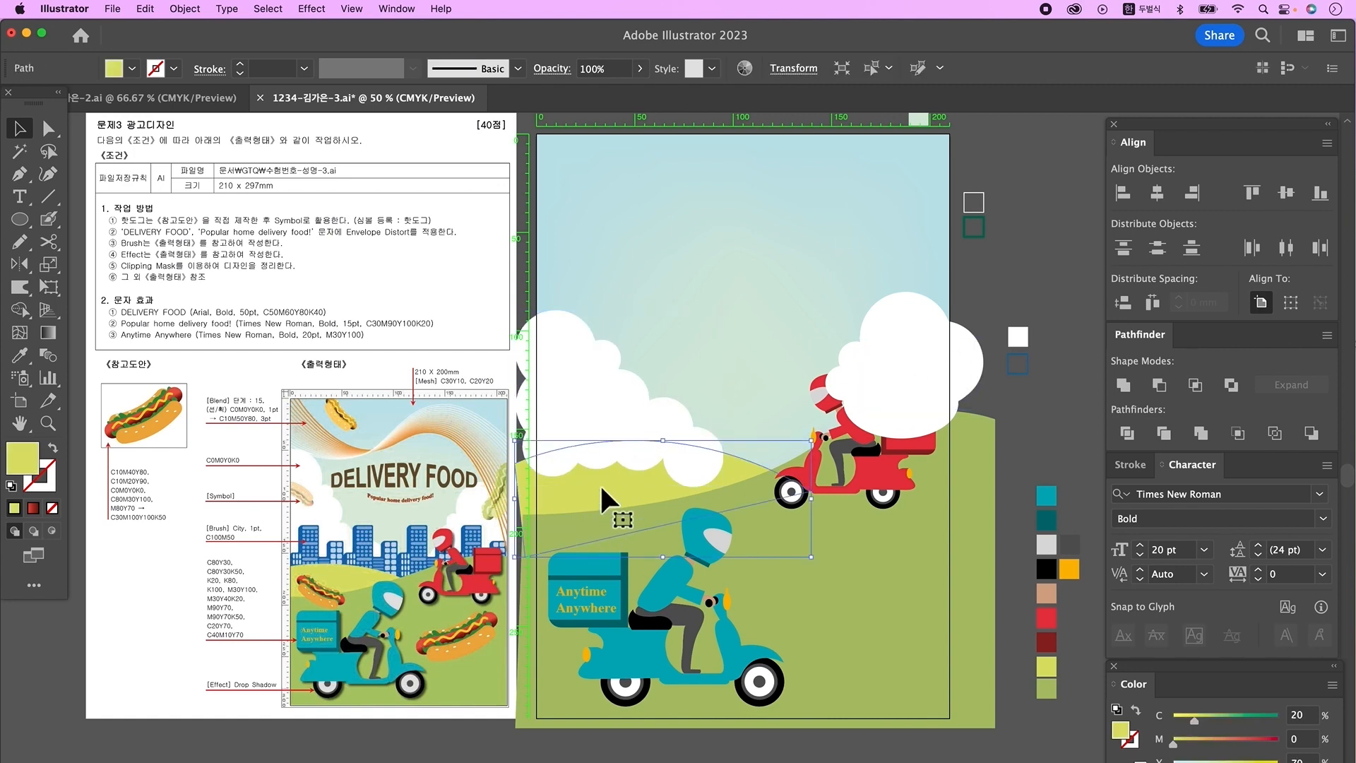
{"action": "left_click", "coordinate": [848, 720]}
{"action": "left_click_drag", "start_coordinate": [848, 733], "coordinate": [602, 486]}
{"action": "key", "text": "super+shift+]"}
{"action": "left_click", "coordinate": [1024, 452]}
{"action": "left_click_drag", "start_coordinate": [819, 605], "coordinate": [783, 581]}
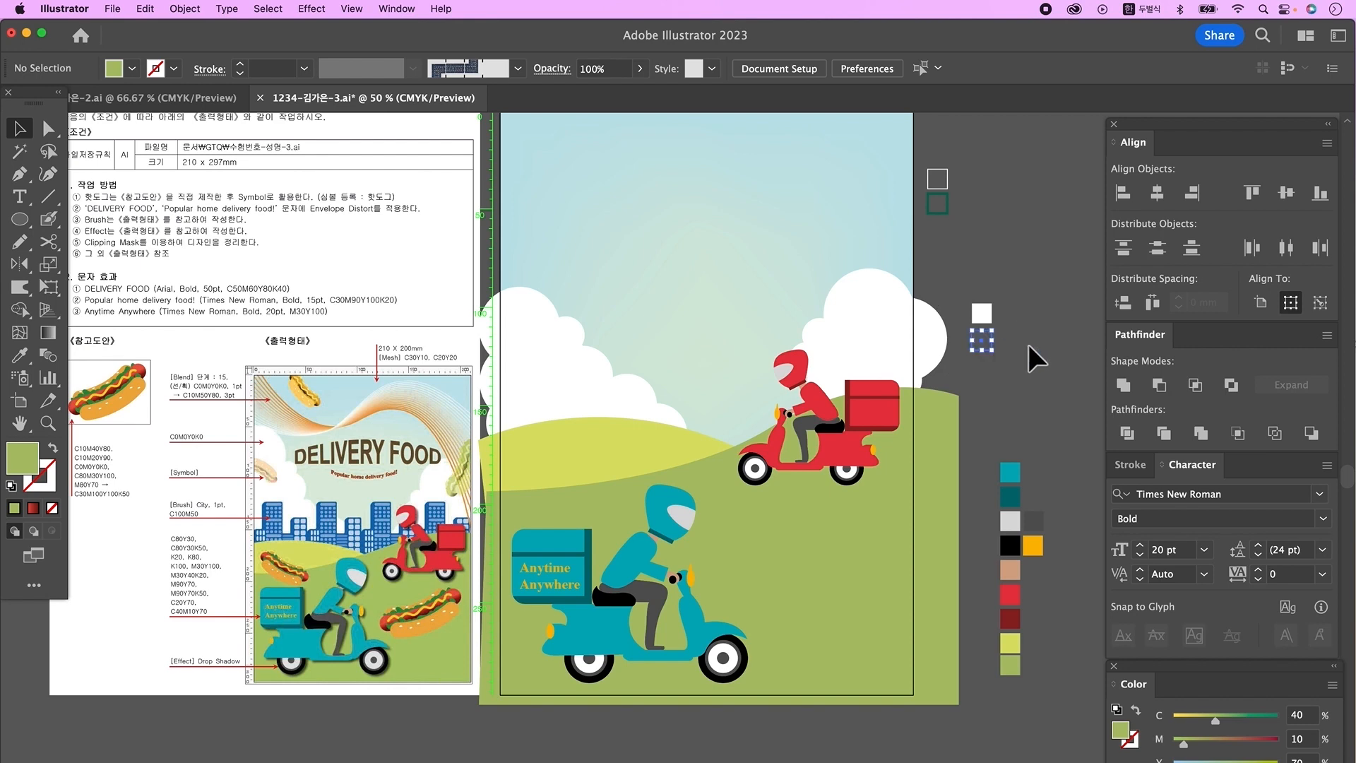
Draw a horizontal line across the full artboard width at cloud height, using the blue swatch's 1 pt stroke.
{"action": "left_click", "coordinate": [972, 350]}
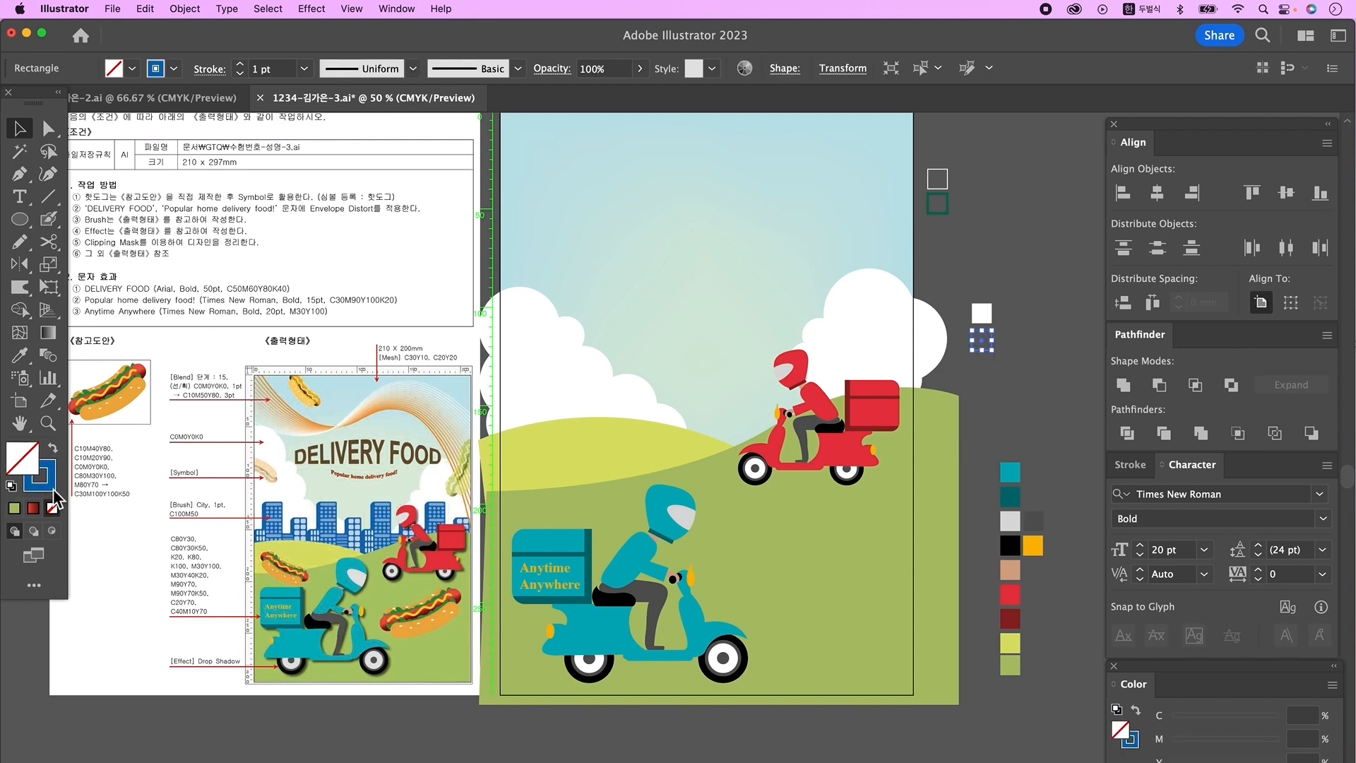
{"action": "left_click", "coordinate": [48, 196]}
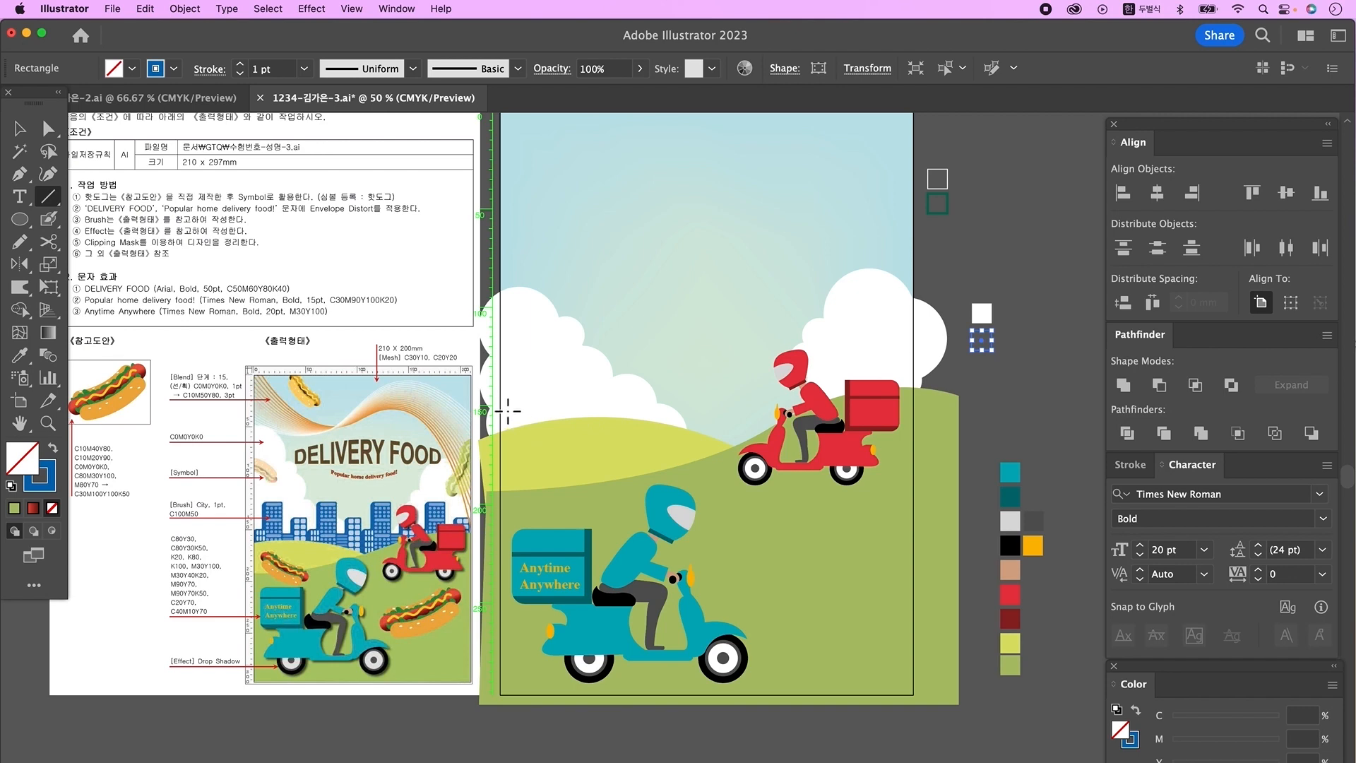
{"action": "left_click_drag", "start_coordinate": [508, 410], "coordinate": [922, 432]}
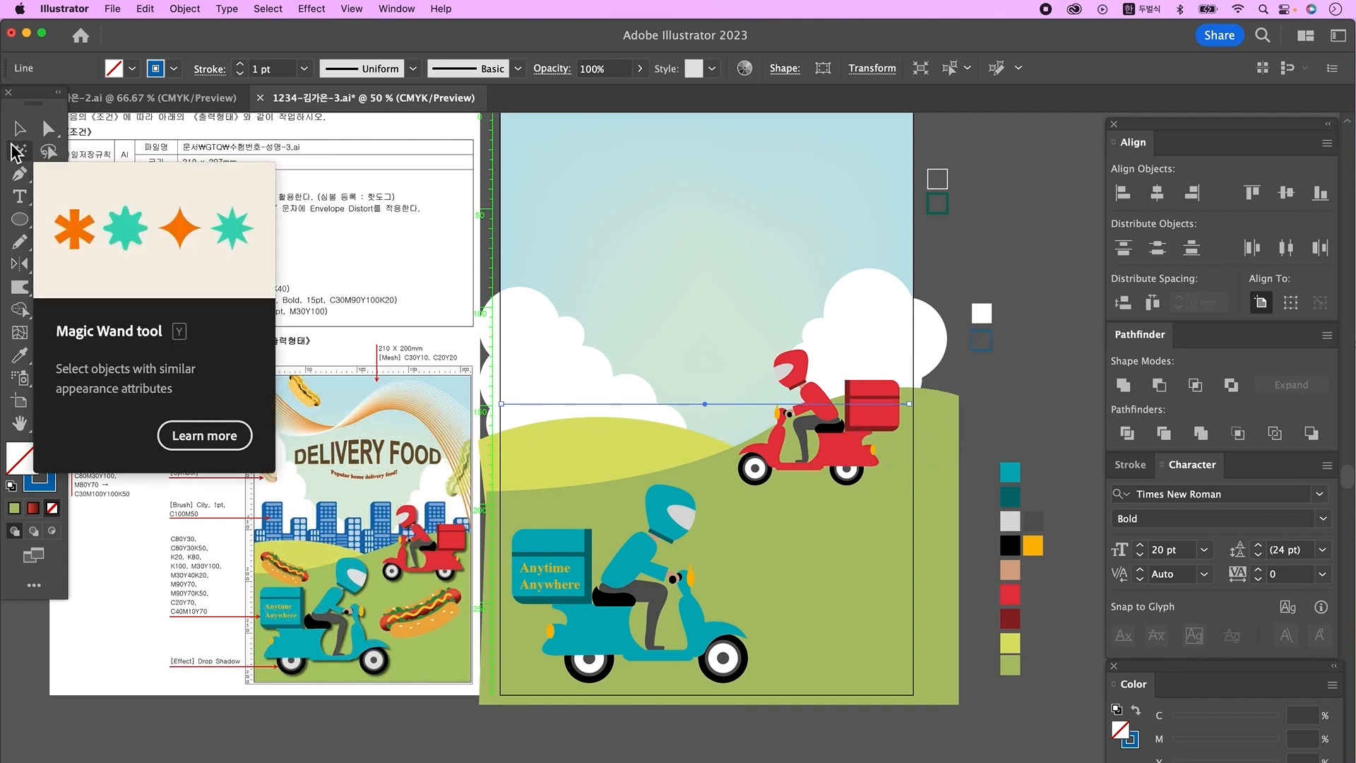
Show the Elegant Curl & Floral Brush Set library as a list and apply its City brush to the blue line.
{"action": "left_click", "coordinate": [397, 10]}
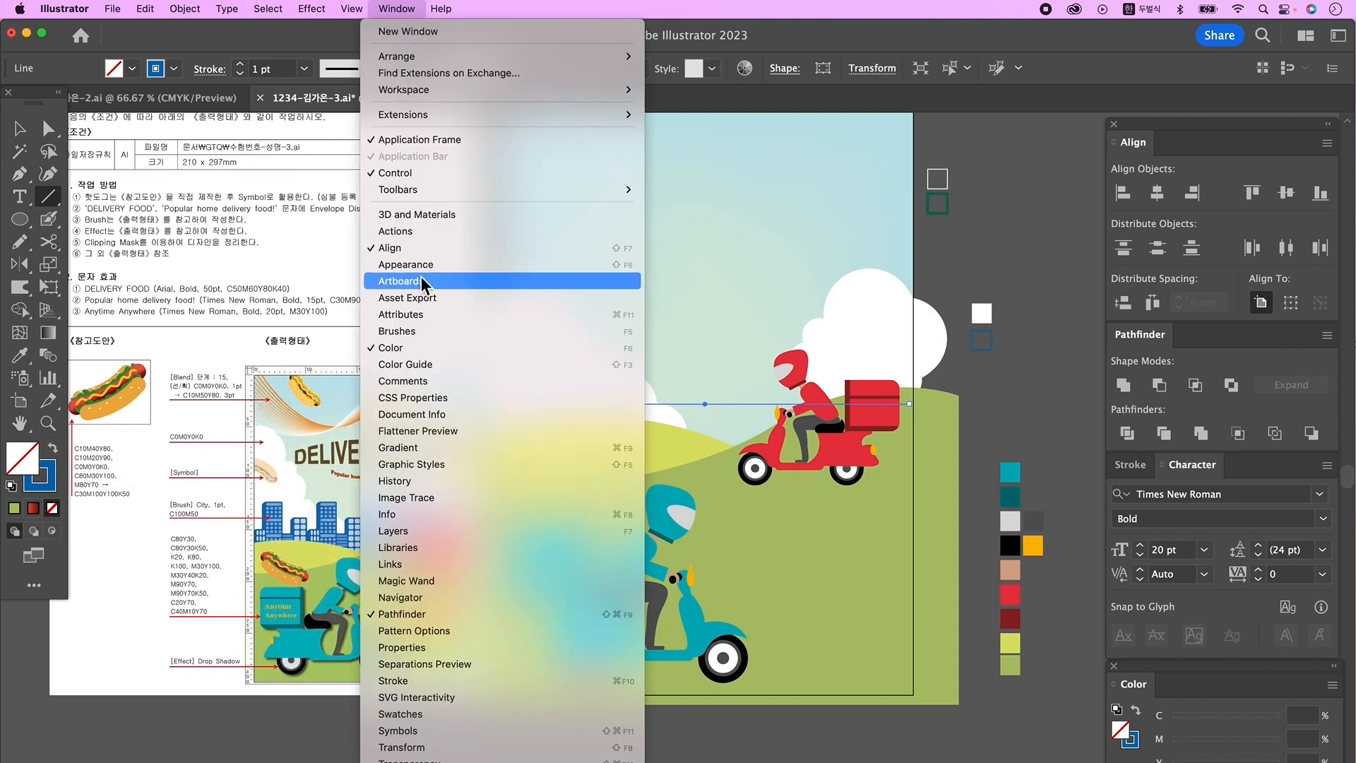
{"action": "left_click", "coordinate": [416, 331]}
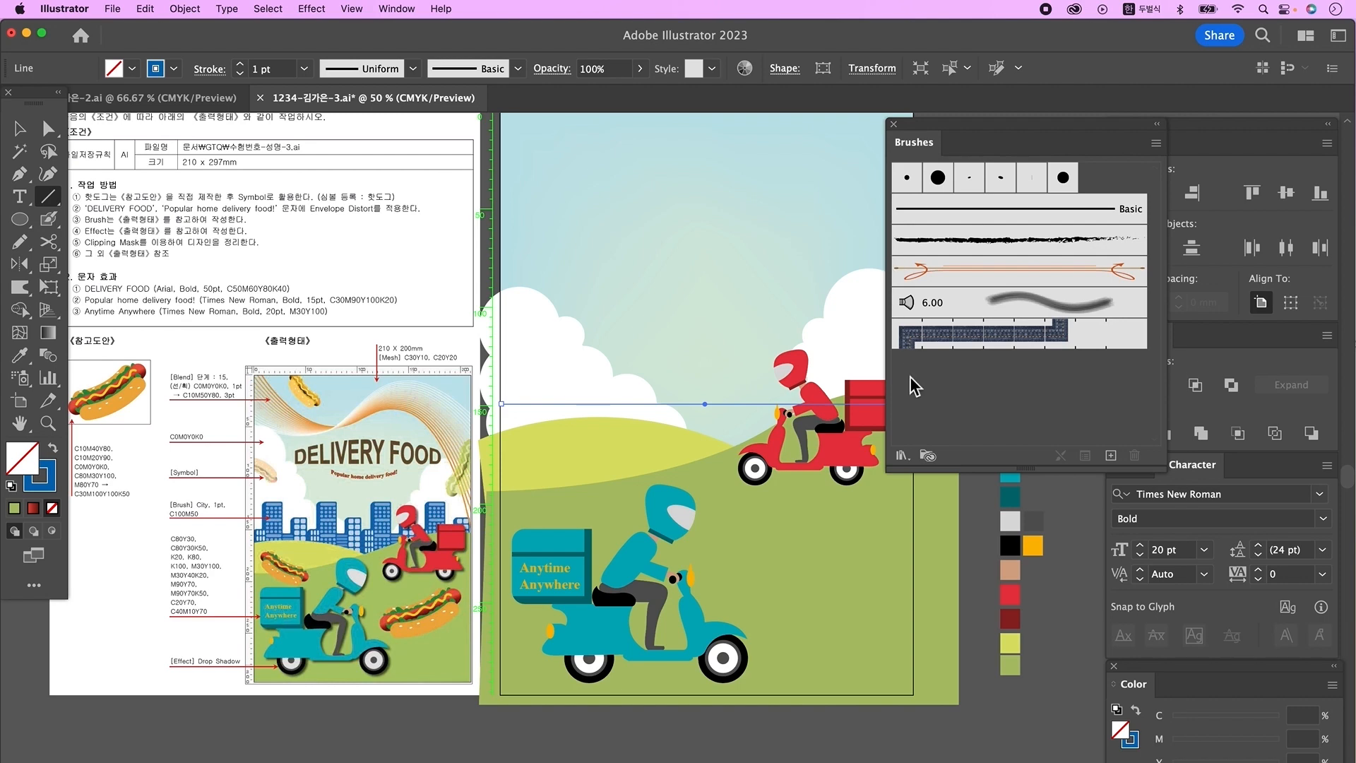
{"action": "left_click", "coordinate": [902, 456]}
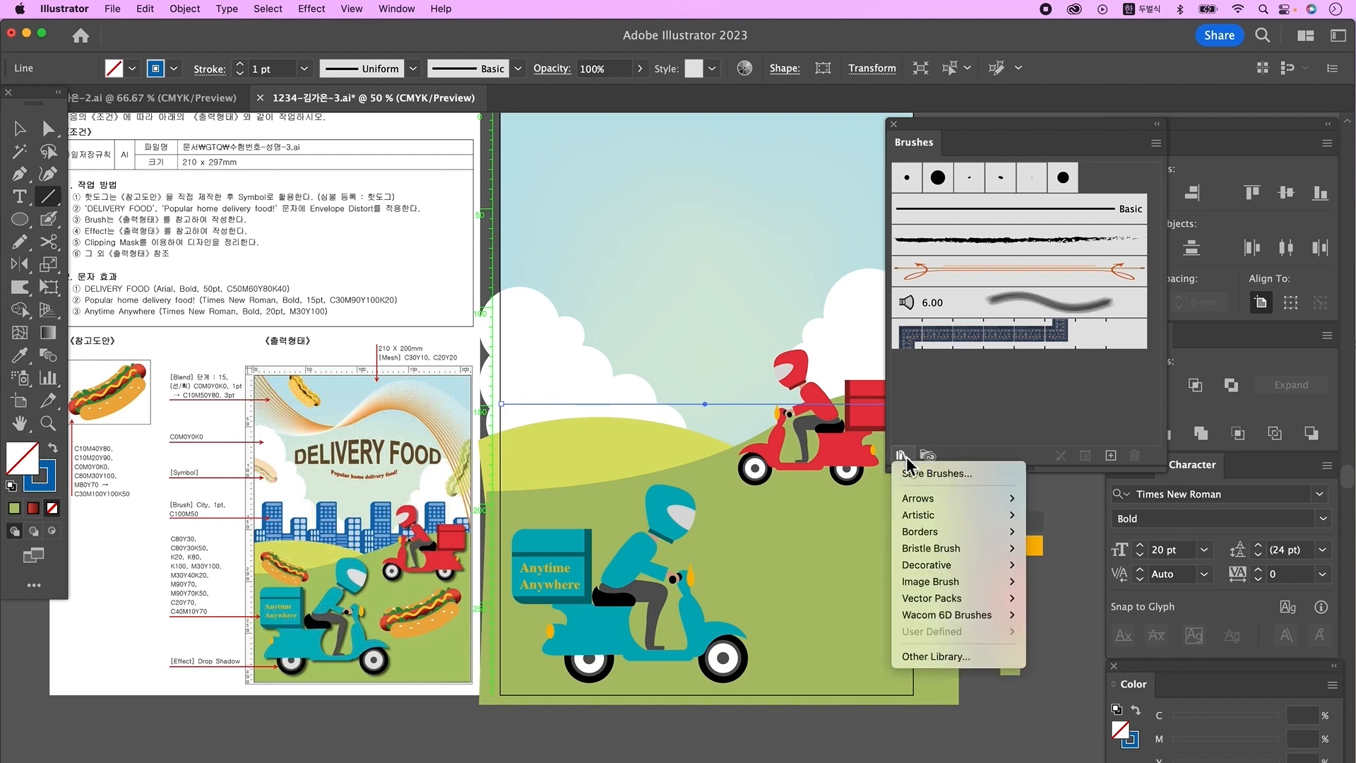
{"action": "mouse_move", "coordinate": [1017, 565]}
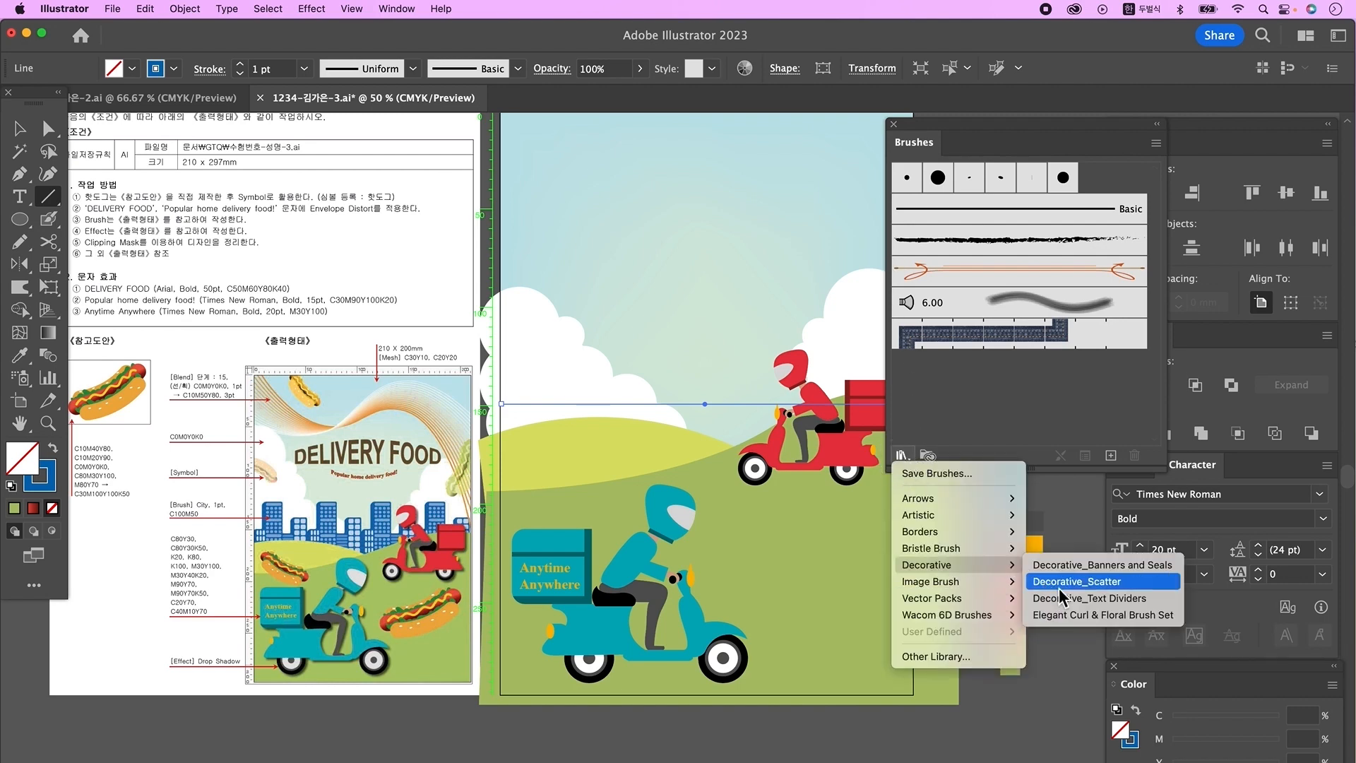
{"action": "left_click", "coordinate": [1139, 616]}
{"action": "left_click", "coordinate": [980, 272]}
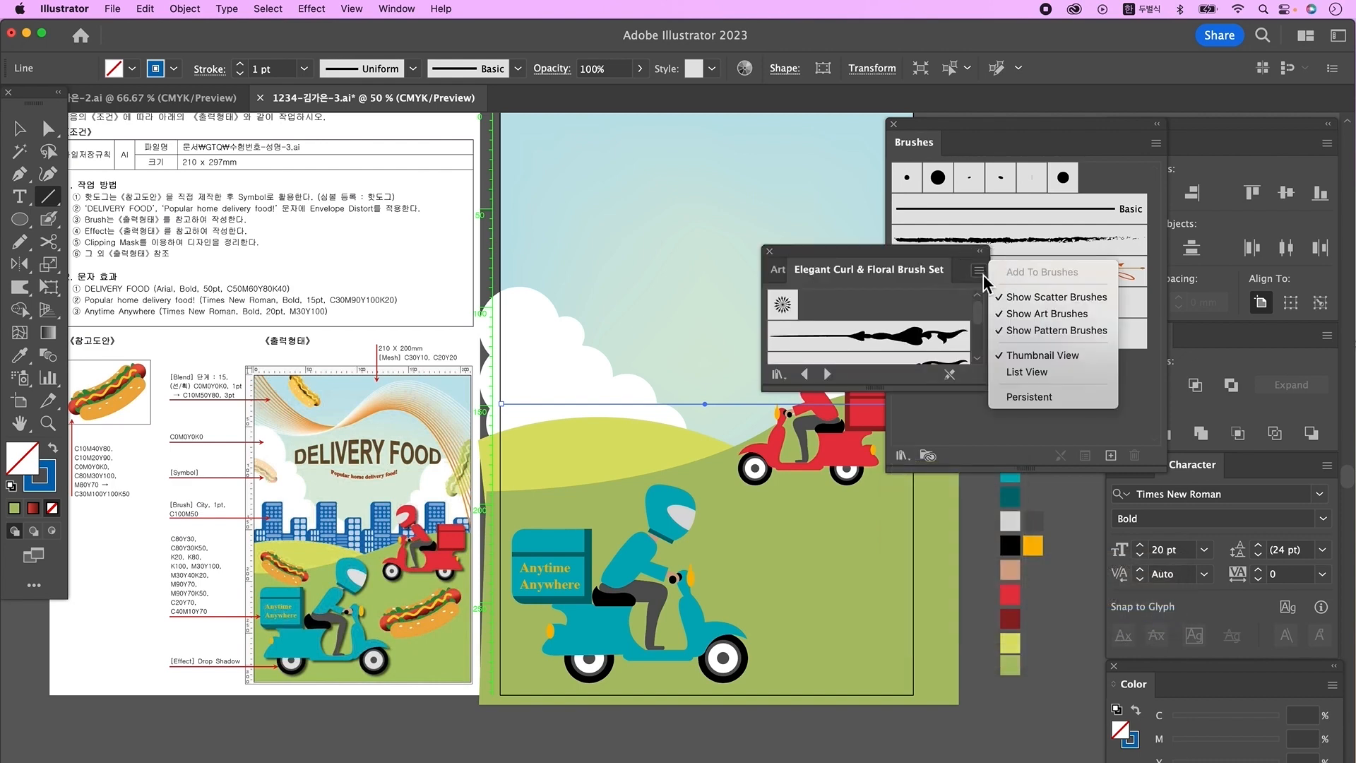
{"action": "left_click", "coordinate": [1033, 375]}
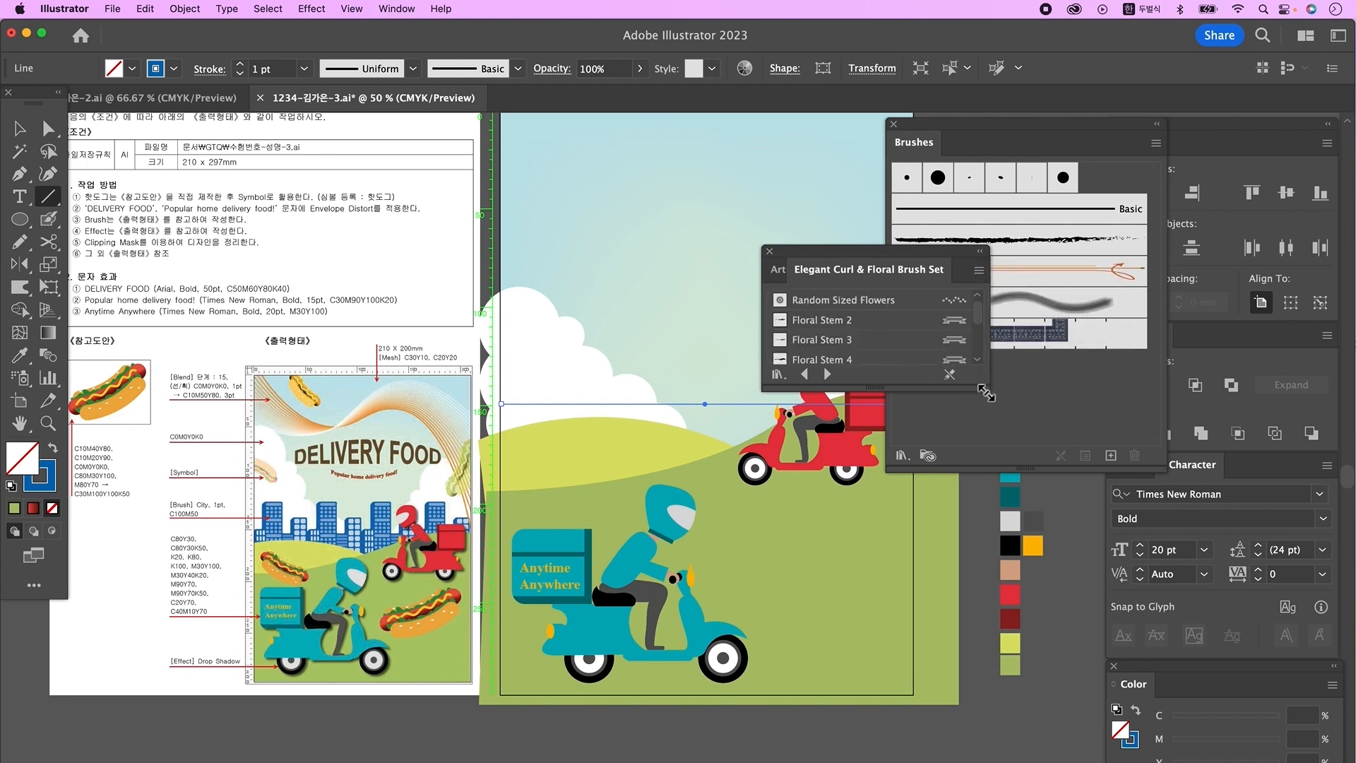
{"action": "left_click_drag", "start_coordinate": [986, 393], "coordinate": [985, 759]}
{"action": "left_click", "coordinate": [801, 449]}
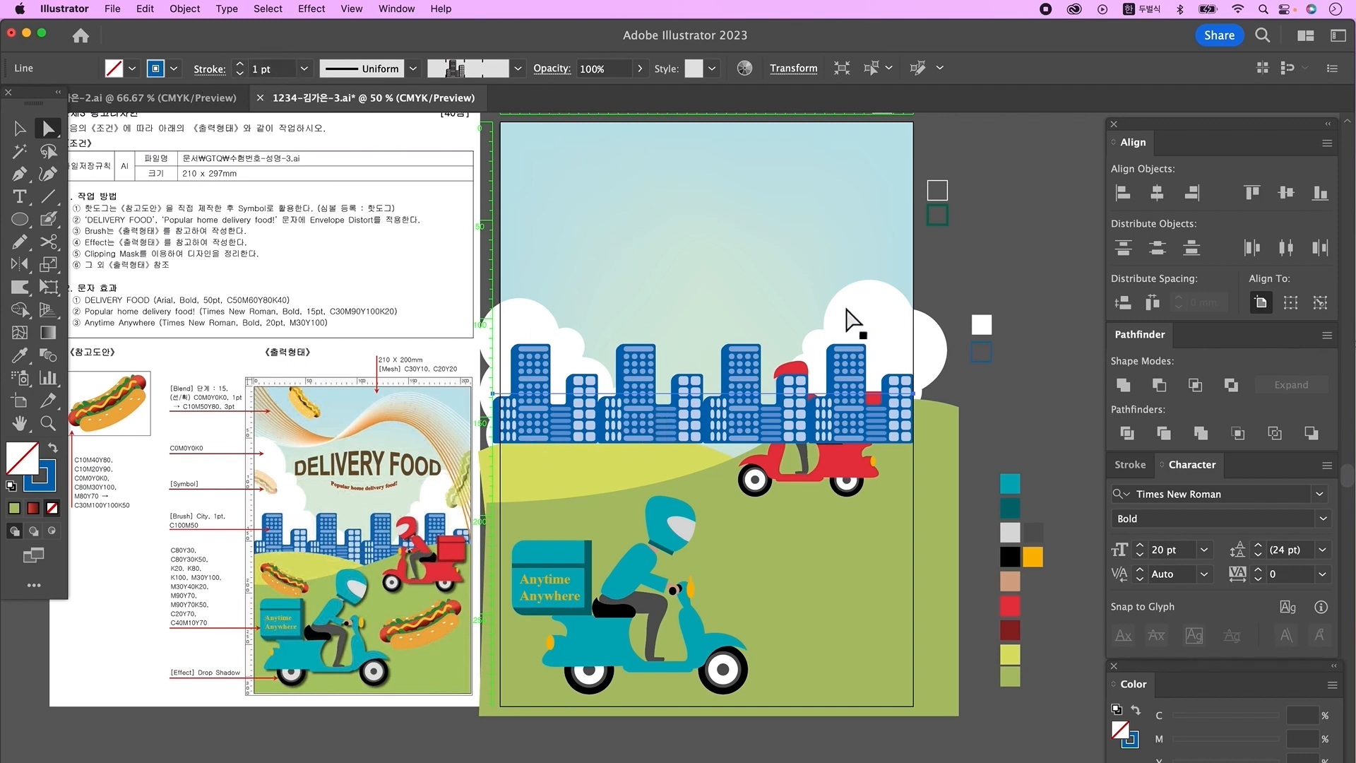
Send the city skyline behind the hills and scooters, and place both clouds behind the skyline.
{"action": "left_click", "coordinate": [19, 128]}
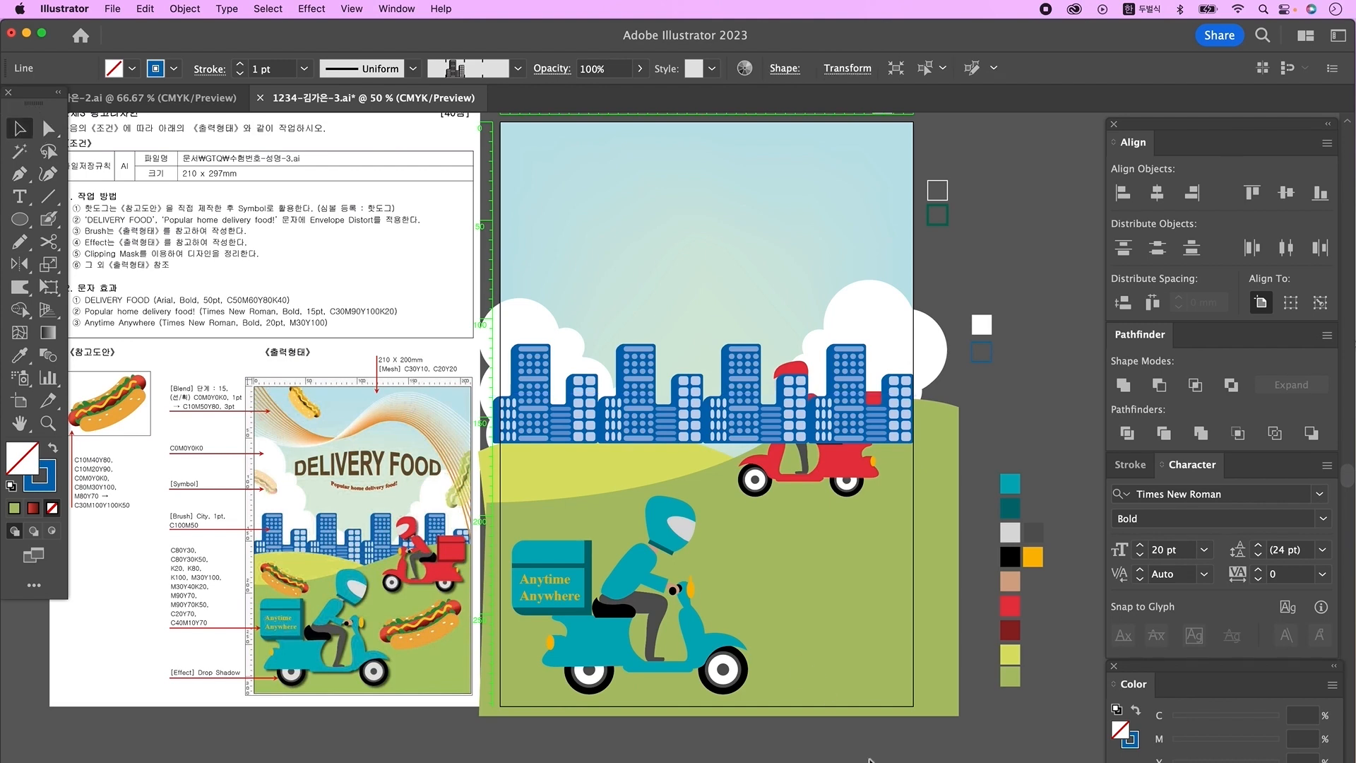
{"action": "key", "text": "super+shift+bracketleft"}
{"action": "left_click", "coordinate": [547, 343]}
{"action": "left_click", "coordinate": [847, 329], "text": "shift"}
{"action": "key", "text": "super+shift+bracketleft"}
{"action": "left_click", "coordinate": [716, 413]}
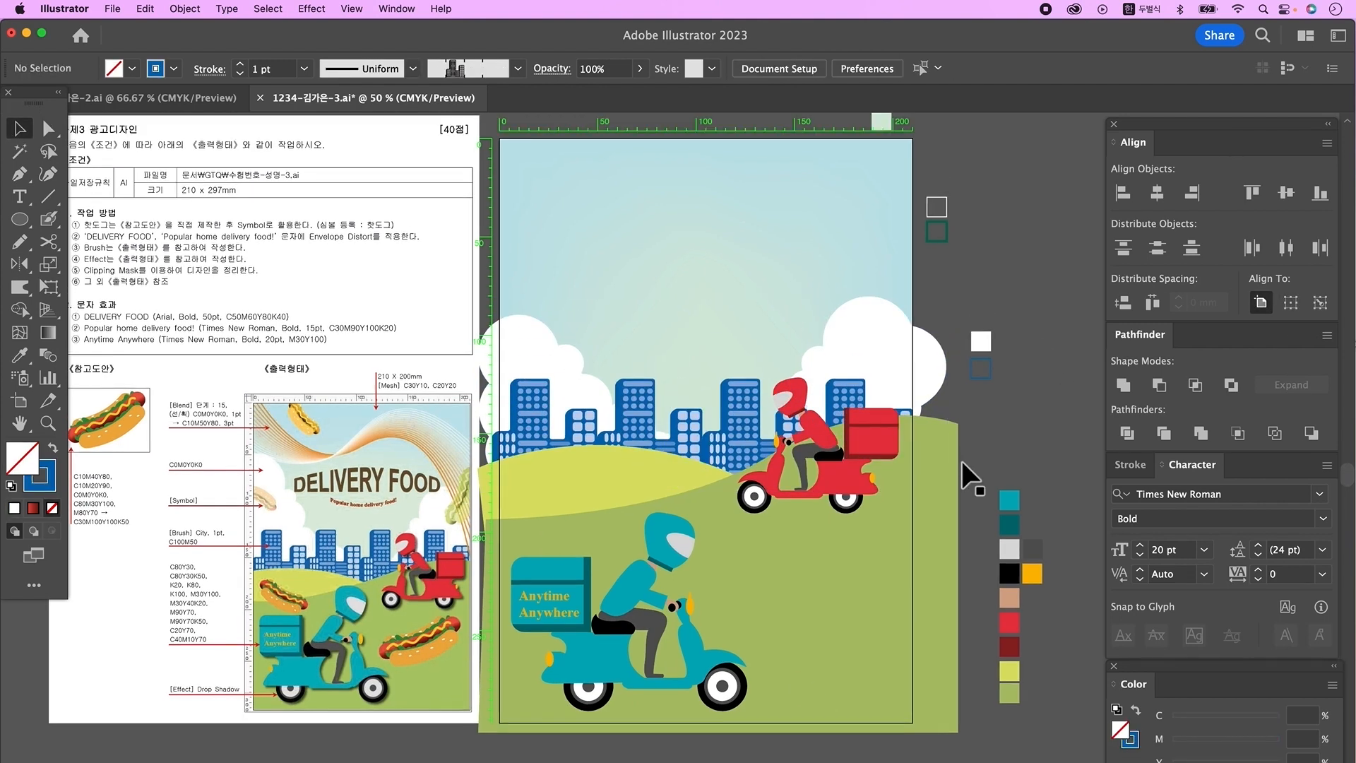
Draw a wavy Pen path from above the artboard's upper-left corner to beyond its right edge with the 3 pt orange C10 M50 Y80 stroke.
{"action": "scroll", "coordinate": [291, 441], "scroll_direction": "up", "scroll_amount": 5}
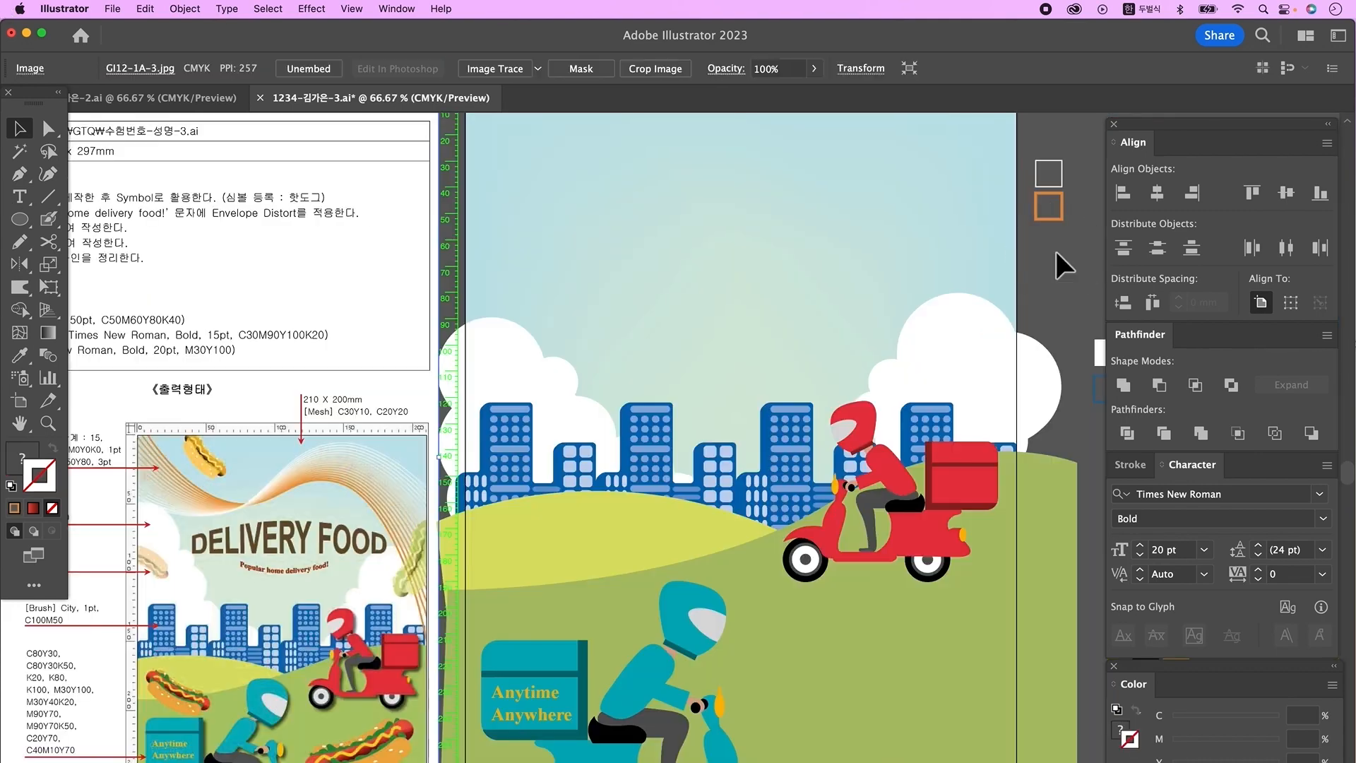
{"action": "left_click", "coordinate": [1056, 253]}
{"action": "left_click", "coordinate": [1047, 217]}
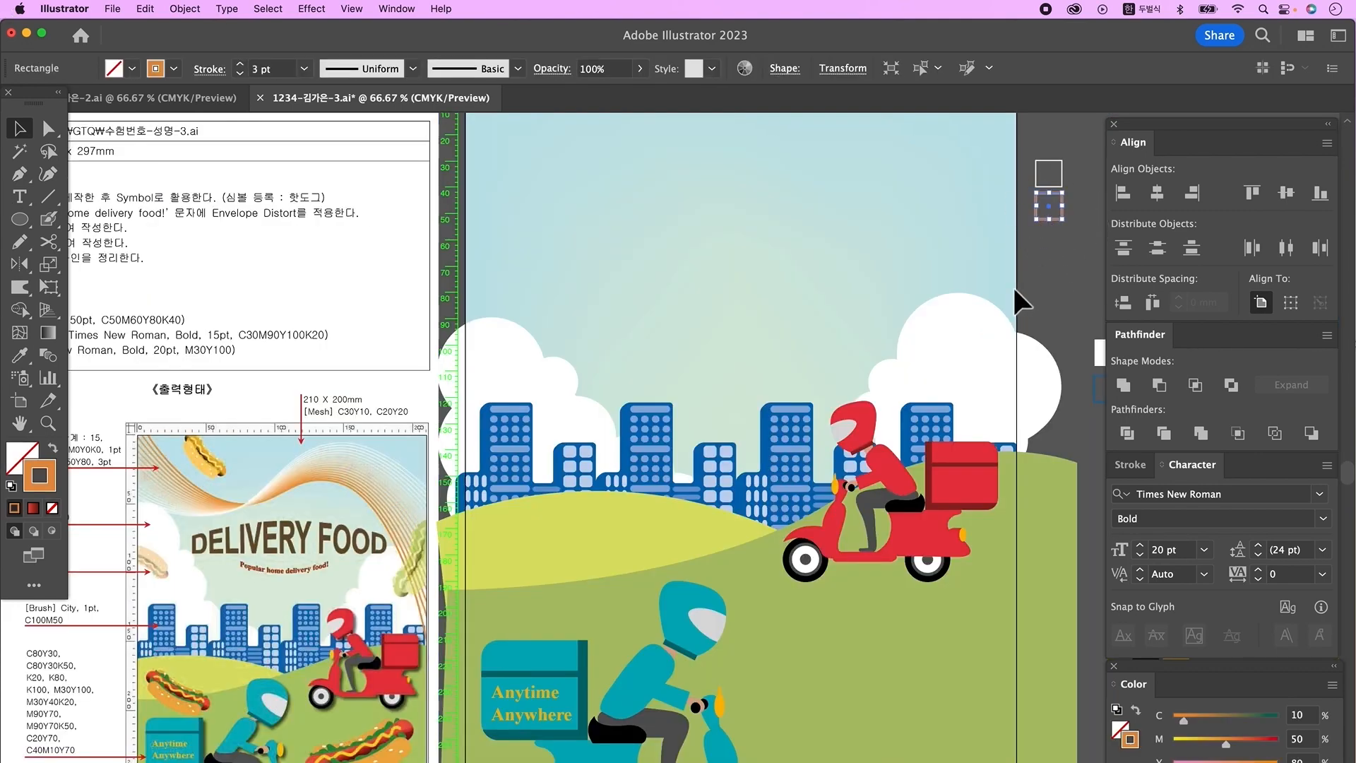
{"action": "left_click", "coordinate": [918, 402], "text": "alt+super"}
{"action": "left_click_drag", "start_coordinate": [615, 464], "coordinate": [678, 461]}
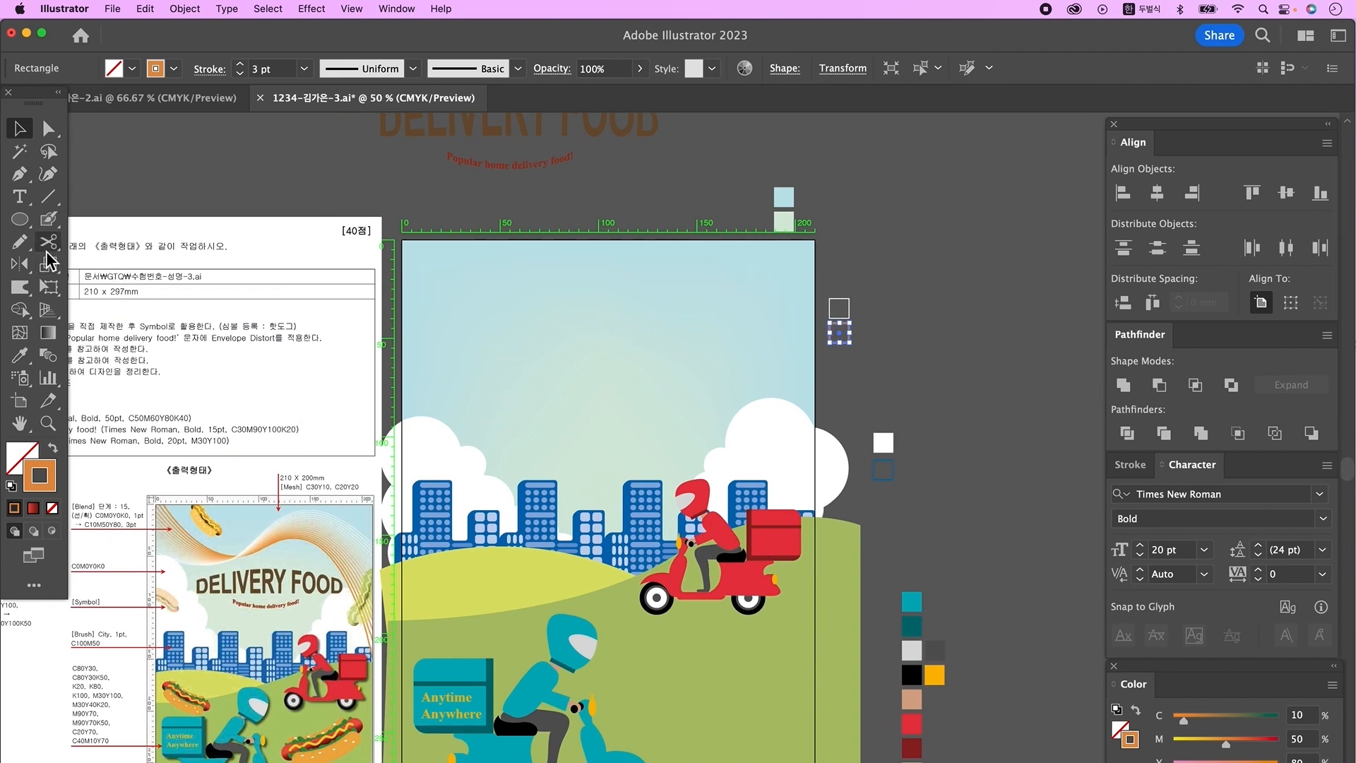
{"action": "left_click", "coordinate": [19, 197]}
{"action": "left_click_drag", "start_coordinate": [390, 175], "coordinate": [409, 266]}
{"action": "key", "text": "p"}
{"action": "left_click", "coordinate": [346, 146]}
{"action": "left_click_drag", "start_coordinate": [585, 438], "coordinate": [756, 405]}
{"action": "left_click_drag", "start_coordinate": [907, 712], "coordinate": [1040, 762]}
{"action": "key", "text": "Escape"}
{"action": "left_click_drag", "start_coordinate": [953, 425], "coordinate": [963, 524]}
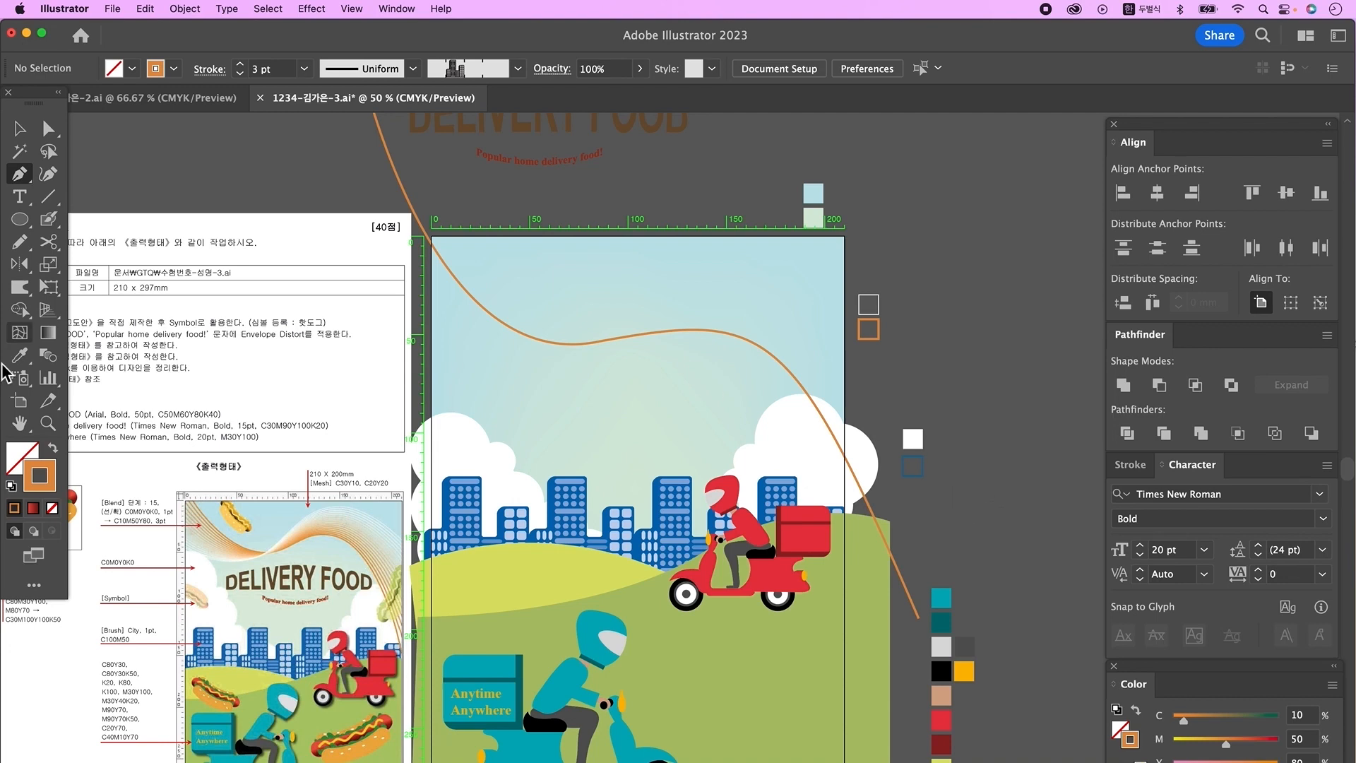
Draw a second wavy Pen path crossing the orange curve, using the white swatch's 1 pt stroke.
{"action": "left_click_drag", "start_coordinate": [883, 286], "coordinate": [866, 306]}
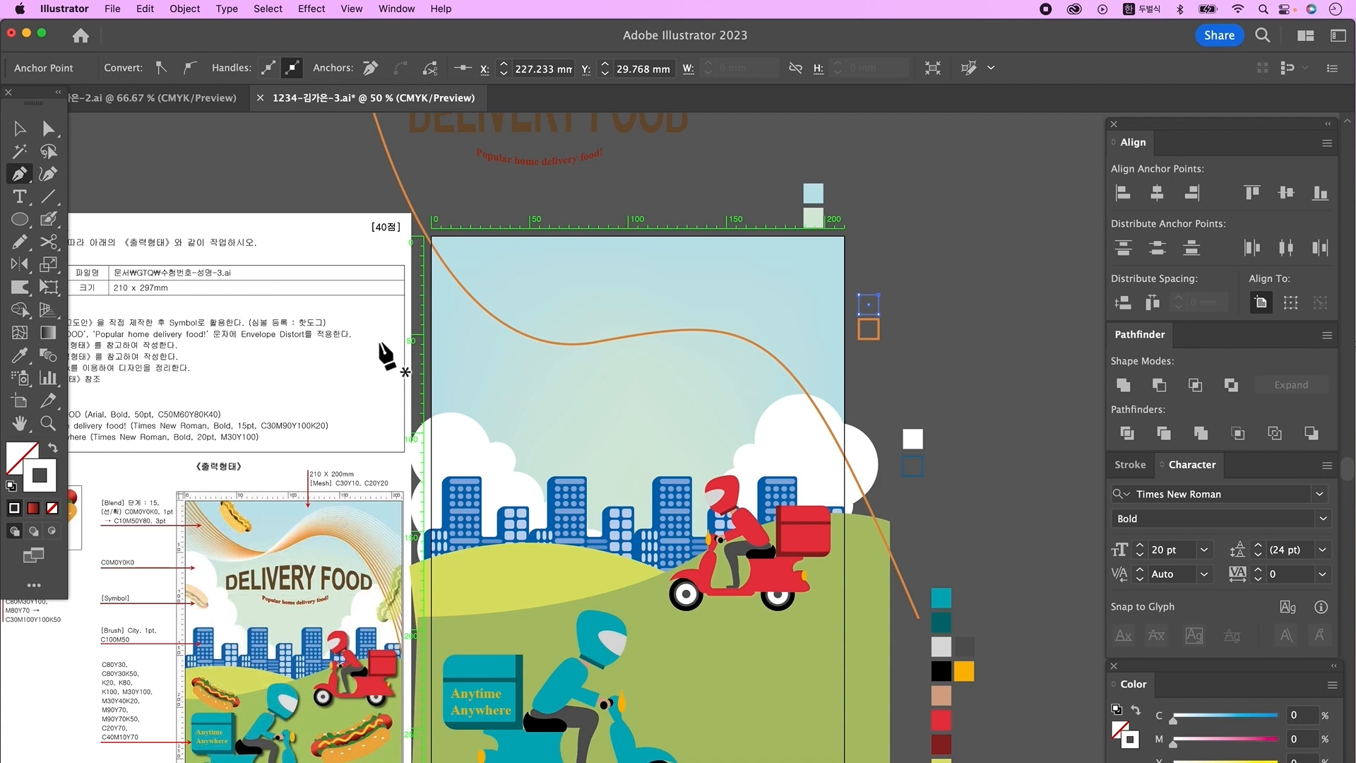
{"action": "left_click", "coordinate": [384, 328]}
{"action": "left_click_drag", "start_coordinate": [633, 276], "coordinate": [691, 165]}
{"action": "left_click_drag", "start_coordinate": [1038, 397], "coordinate": [1095, 461]}
{"action": "left_click", "coordinate": [1027, 484], "text": "super"}
Reshape the white curve by moving its anchor points and handles so it rises smoothly above the orange curve and descends past the artboard.
{"action": "left_click", "coordinate": [49, 130]}
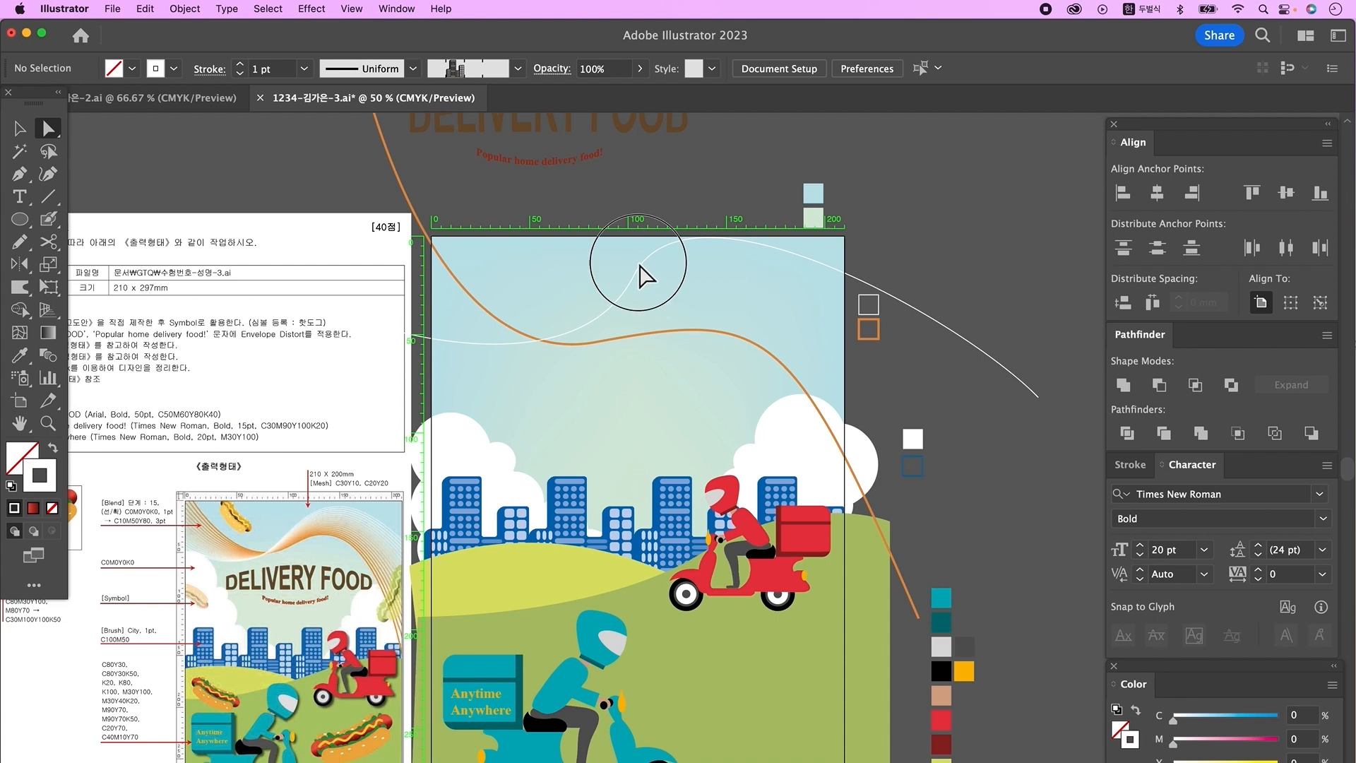
{"action": "left_click", "coordinate": [633, 275]}
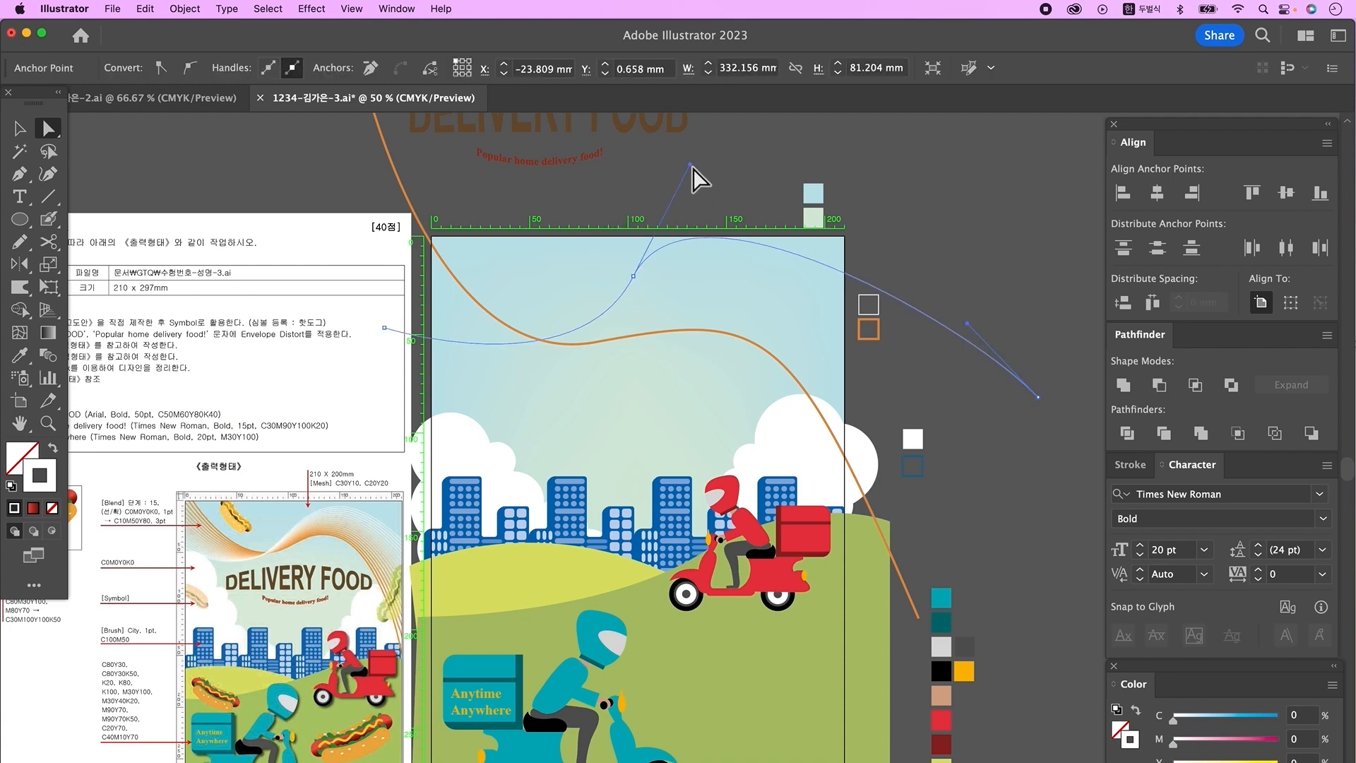
{"action": "left_click_drag", "start_coordinate": [690, 165], "coordinate": [754, 173]}
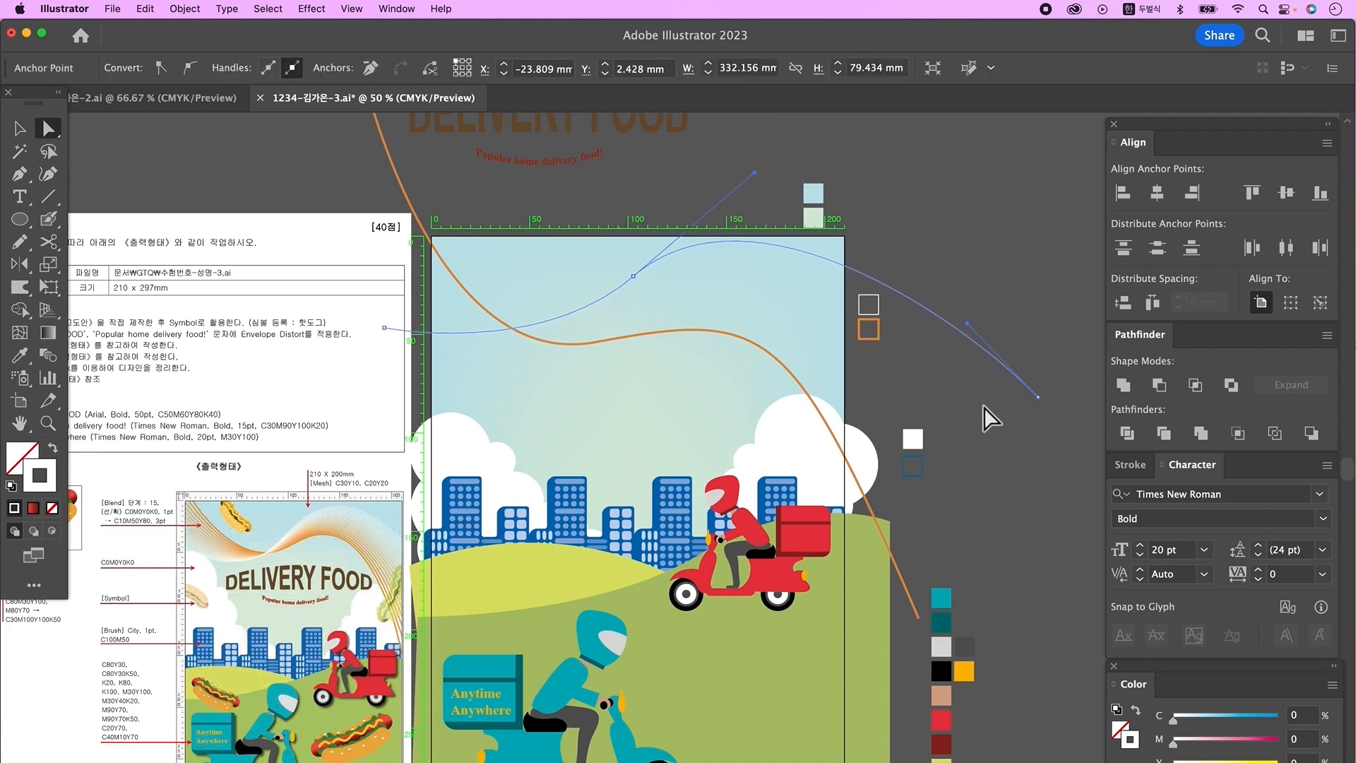
{"action": "left_click_drag", "start_coordinate": [1039, 397], "coordinate": [1032, 450]}
{"action": "left_click_drag", "start_coordinate": [384, 327], "coordinate": [351, 322]}
{"action": "left_click_drag", "start_coordinate": [715, 249], "coordinate": [714, 275]}
{"action": "left_click", "coordinate": [633, 302]}
{"action": "left_click_drag", "start_coordinate": [754, 199], "coordinate": [763, 171]}
Refine the orange curve's bends and lower its right end point slightly.
{"action": "left_click", "coordinate": [770, 354]}
{"action": "left_click", "coordinate": [918, 618]}
{"action": "left_click_drag", "start_coordinate": [919, 618], "coordinate": [920, 636]}
{"action": "mouse_move", "coordinate": [793, 338]}
{"action": "left_mouse_down"}
{"action": "mouse_move", "coordinate": [846, 340]}
{"action": "mouse_move", "coordinate": [812, 319]}
{"action": "left_mouse_up"}
{"action": "left_click_drag", "start_coordinate": [768, 310], "coordinate": [756, 302]}
{"action": "left_click_drag", "start_coordinate": [596, 342], "coordinate": [595, 333]}
{"action": "left_click", "coordinate": [957, 517]}
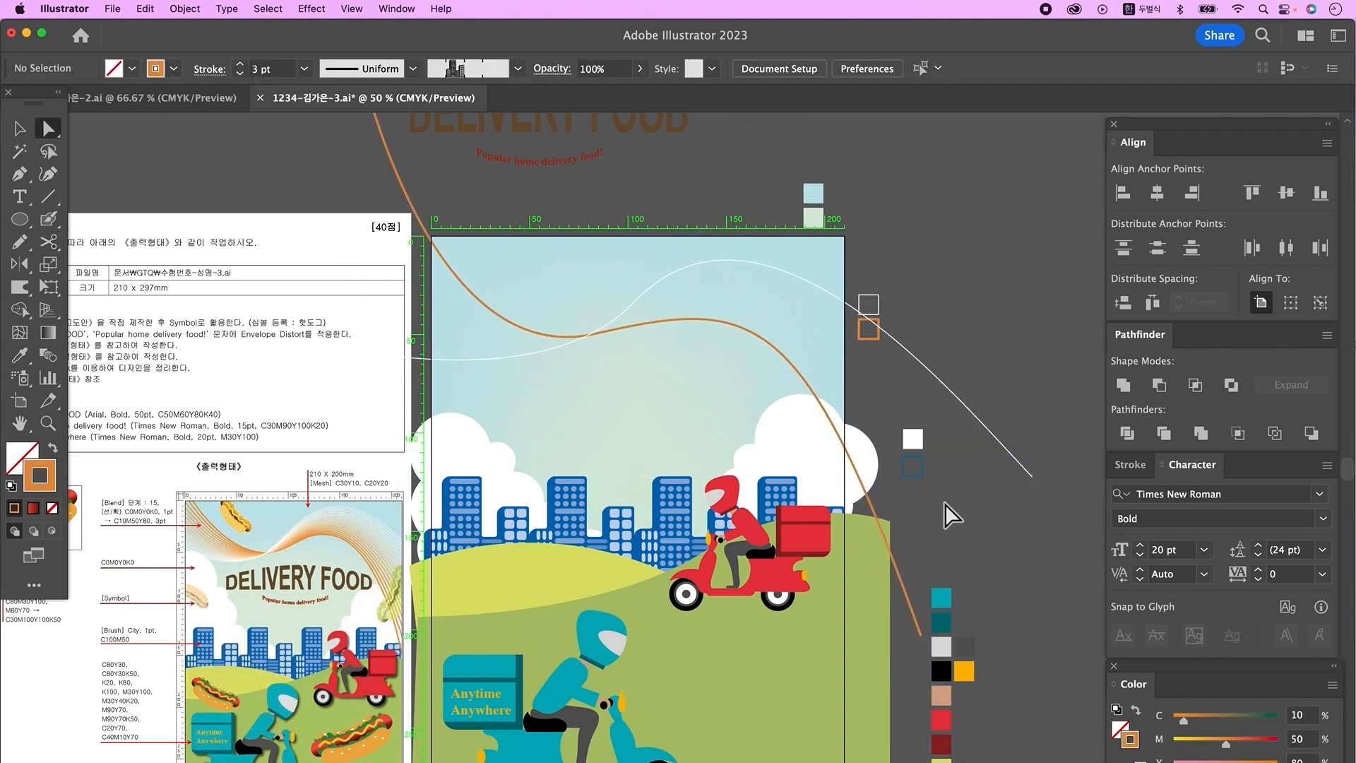
Blend the white and orange curves using 15 specified steps.
{"action": "left_click", "coordinate": [48, 356]}
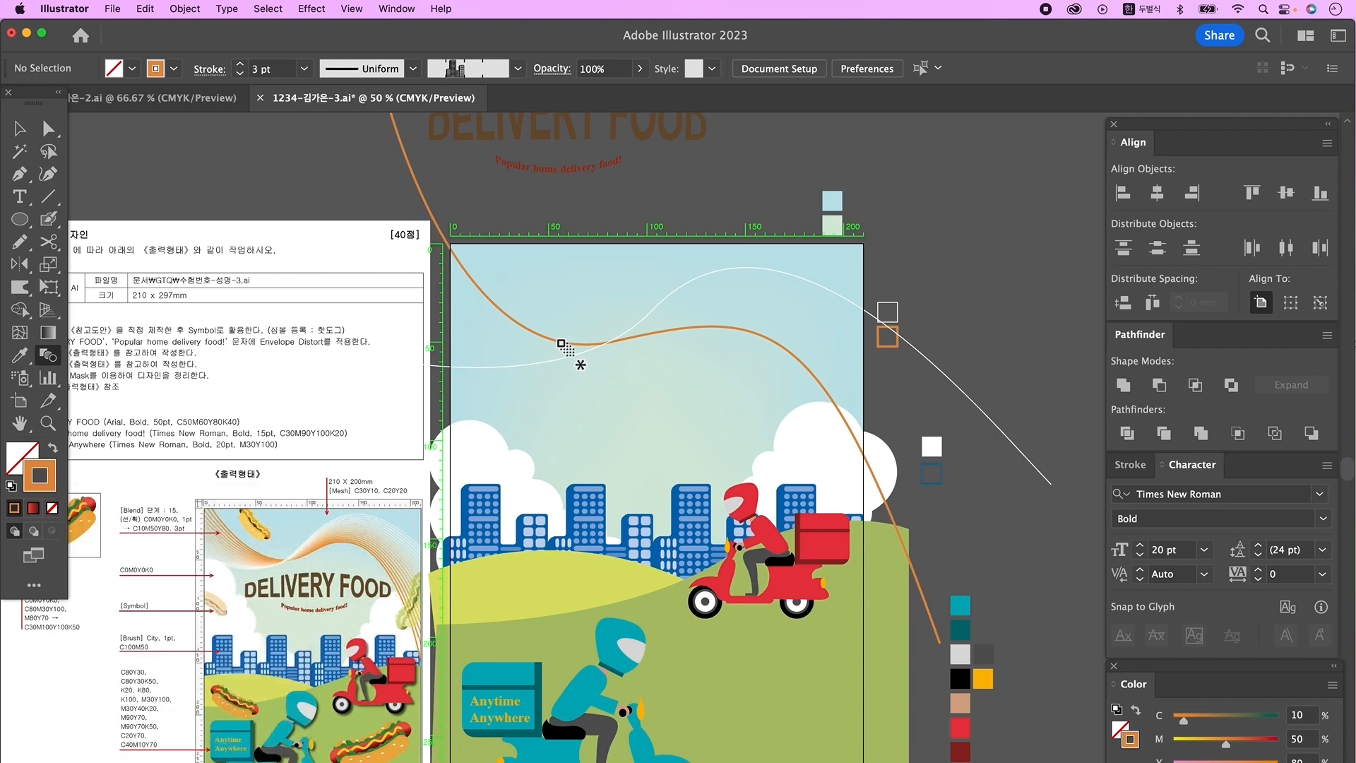
{"action": "left_click", "coordinate": [541, 369]}
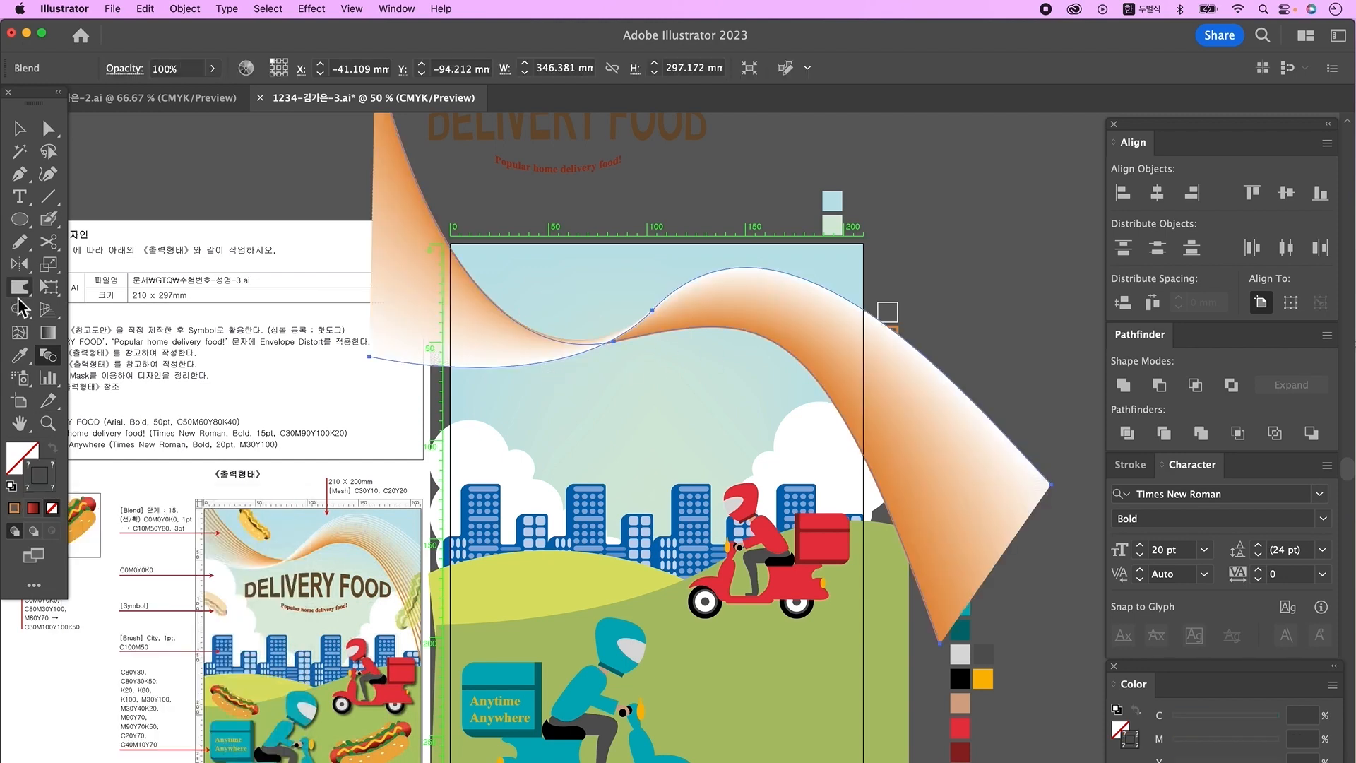
{"action": "double_click", "coordinate": [51, 362]}
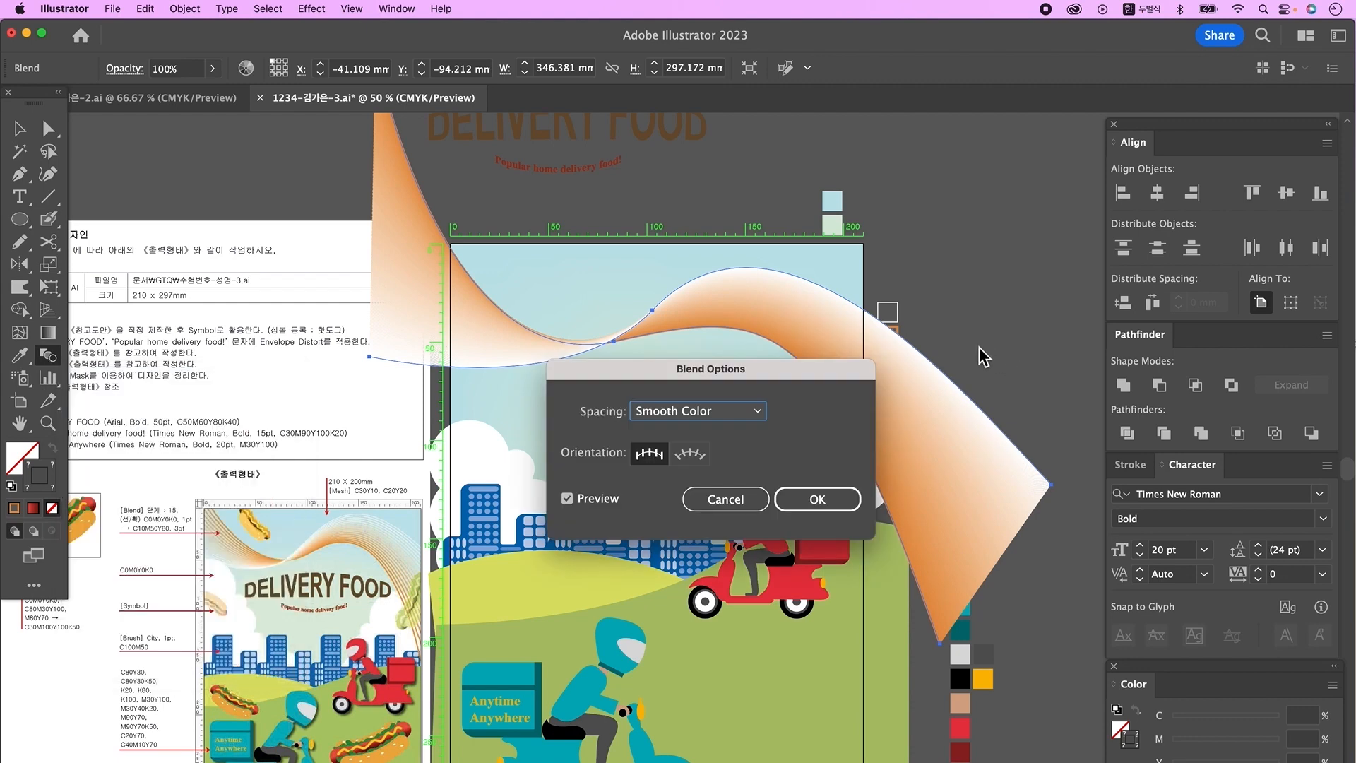
{"action": "left_click", "coordinate": [721, 416]}
{"action": "left_click", "coordinate": [727, 456]}
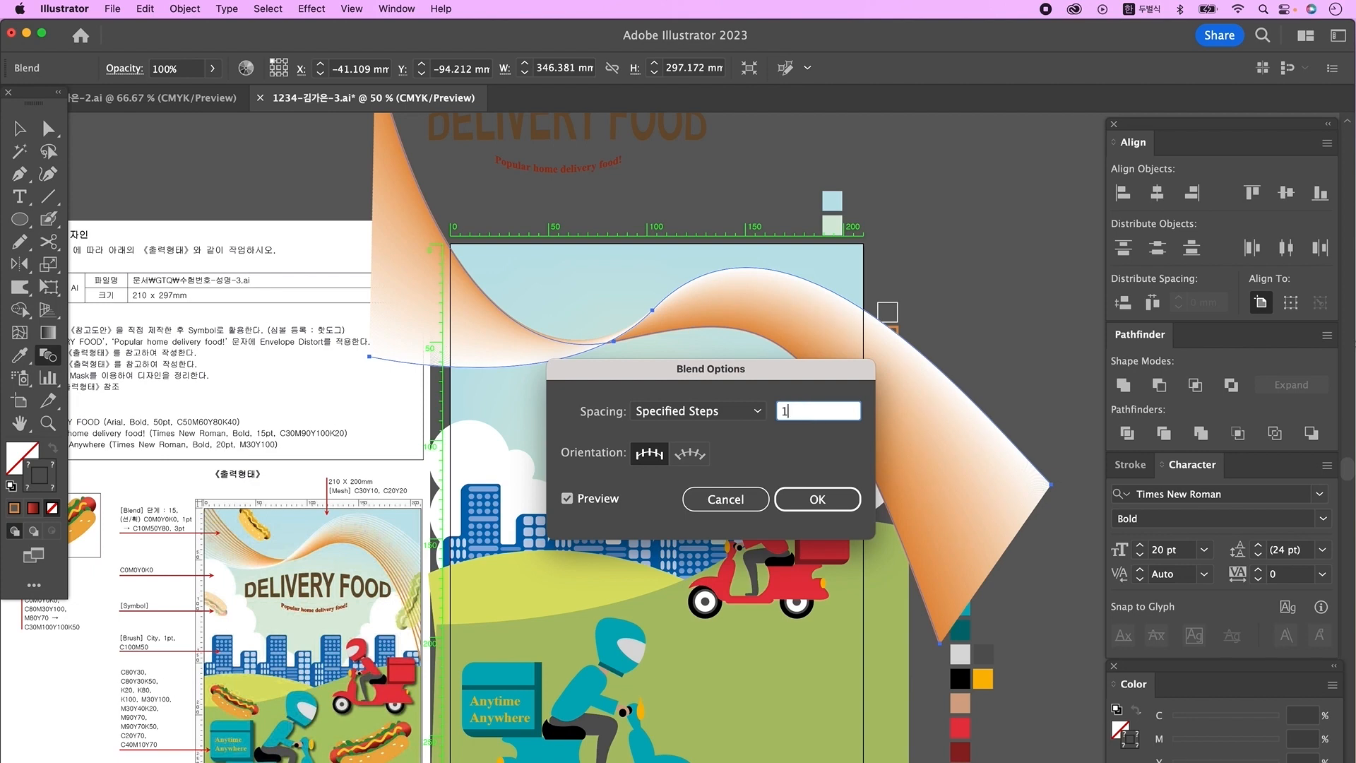
{"action": "left_click", "coordinate": [834, 499]}
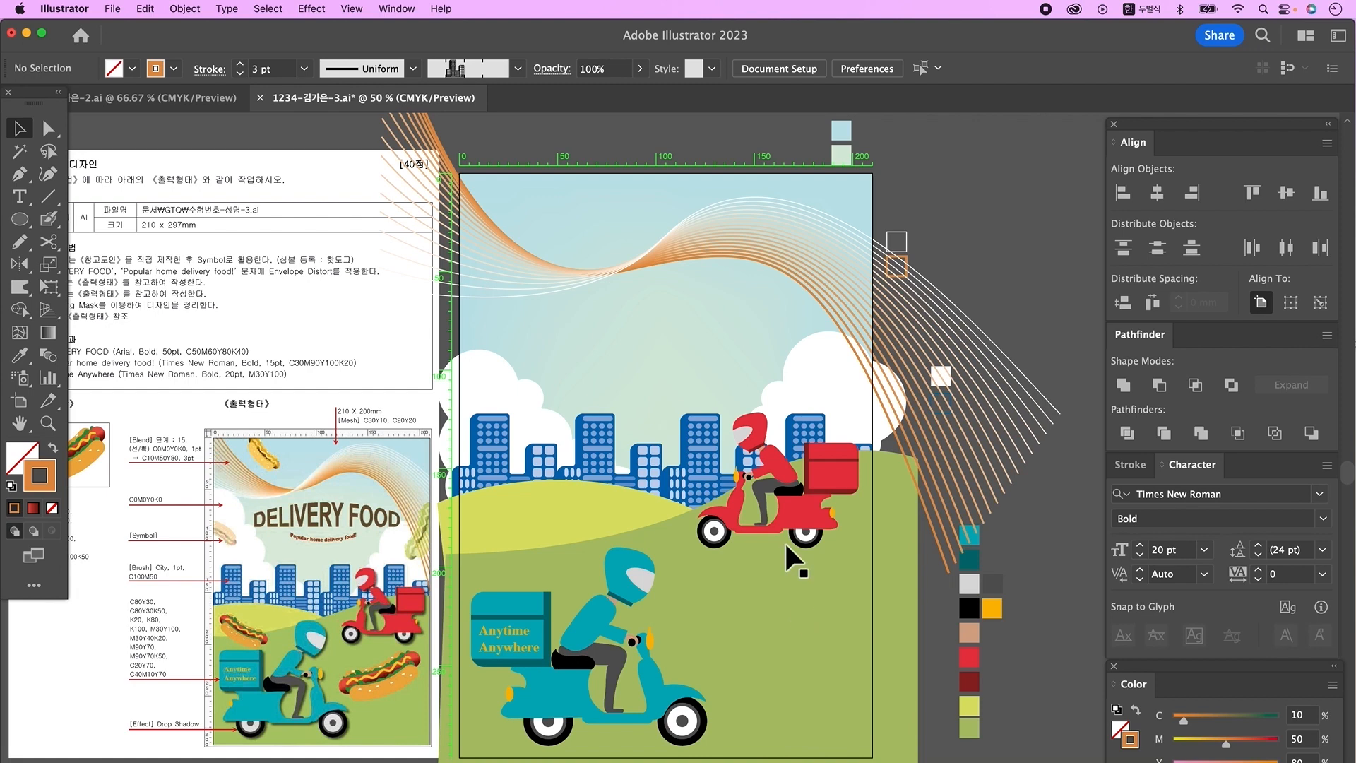
Show the symbol library and set the symbolism tools' intensity to 3 and symbol set density to 3.
{"action": "left_click", "coordinate": [397, 9]}
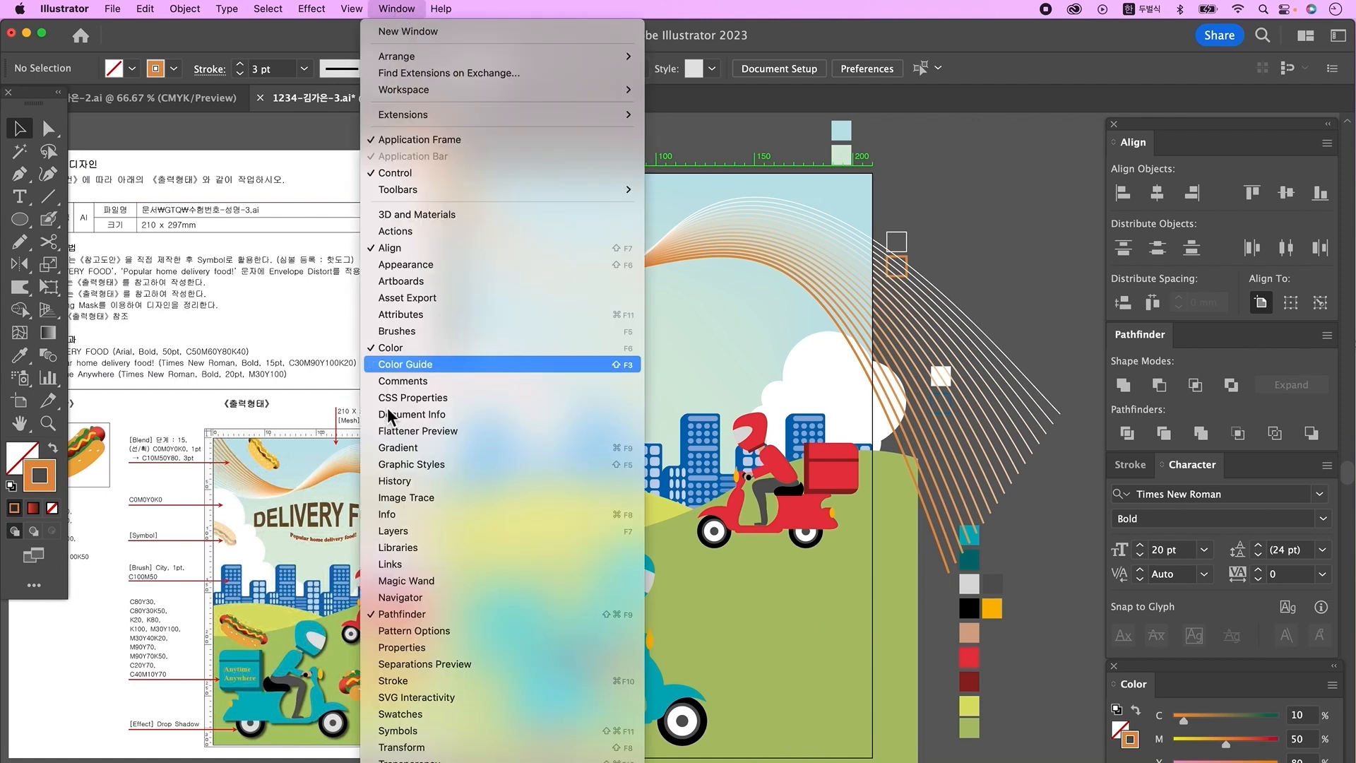
{"action": "left_click", "coordinate": [436, 732]}
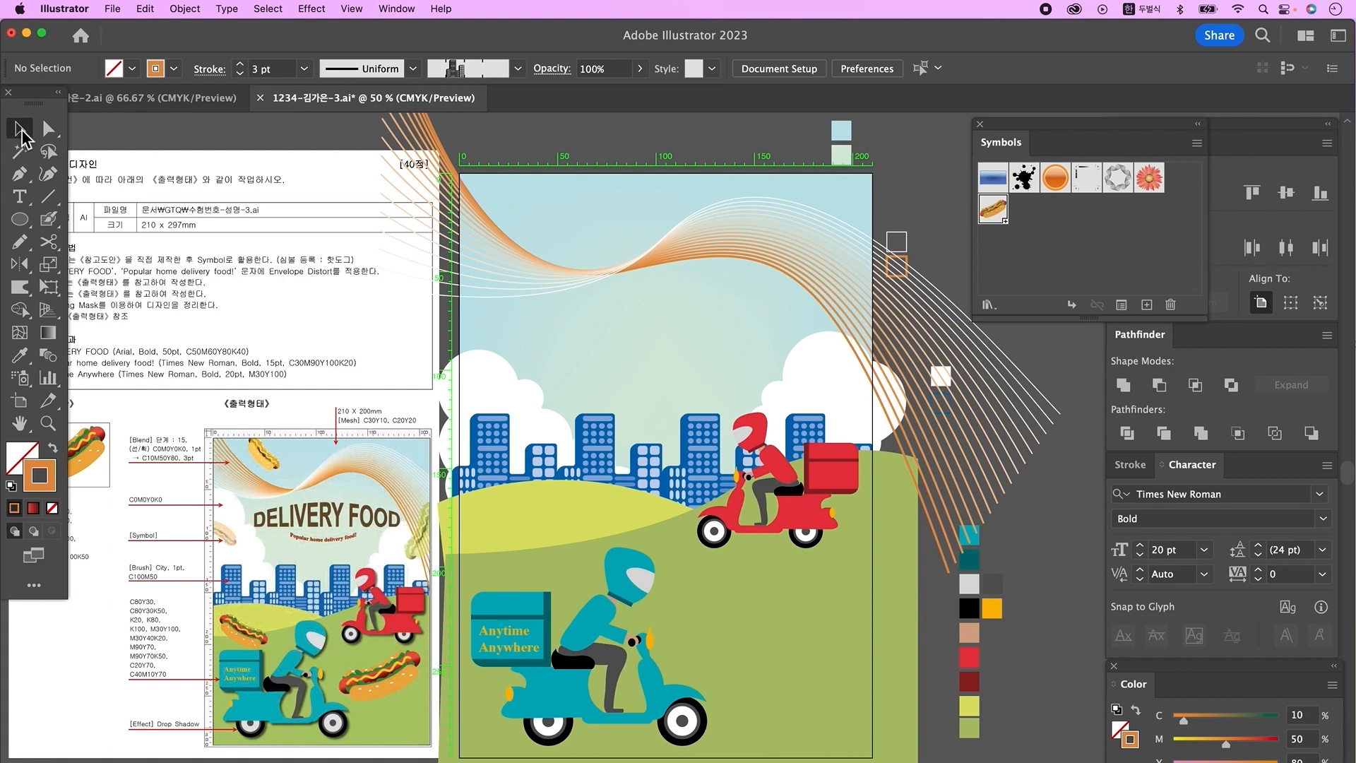
{"action": "double_click", "coordinate": [23, 381]}
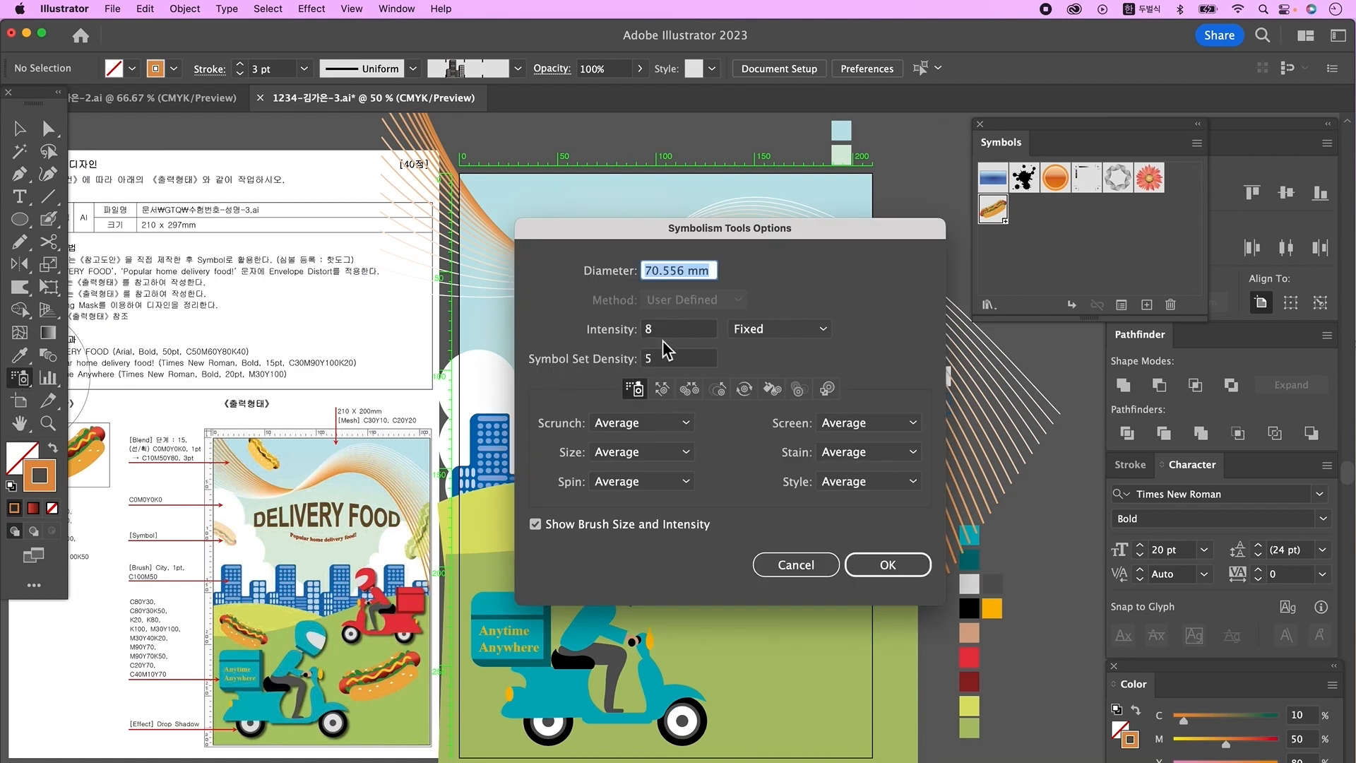
{"action": "key", "text": "Tab"}
{"action": "type", "text": "3"}
{"action": "key", "text": "Tab"}
{"action": "key", "text": "Tab"}
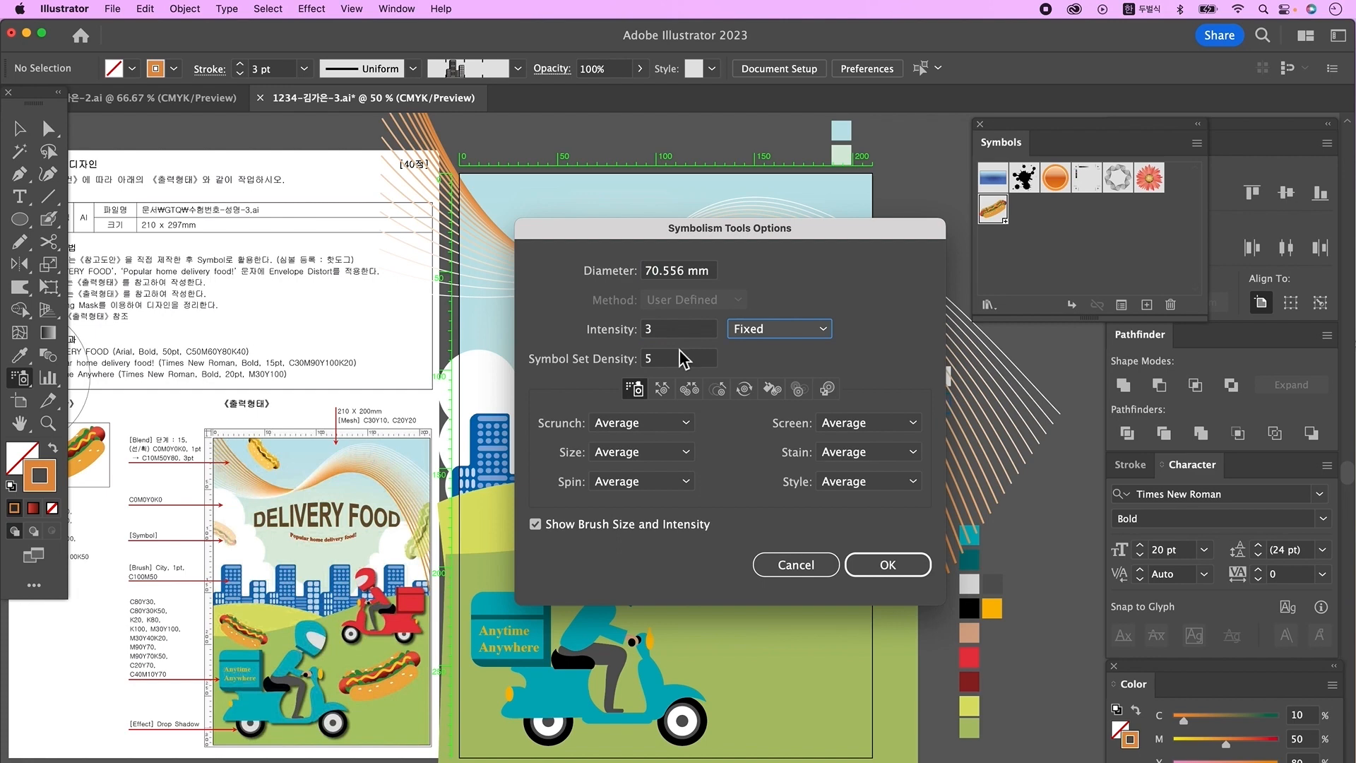
{"action": "type", "text": "3"}
{"action": "key", "text": "Tab"}
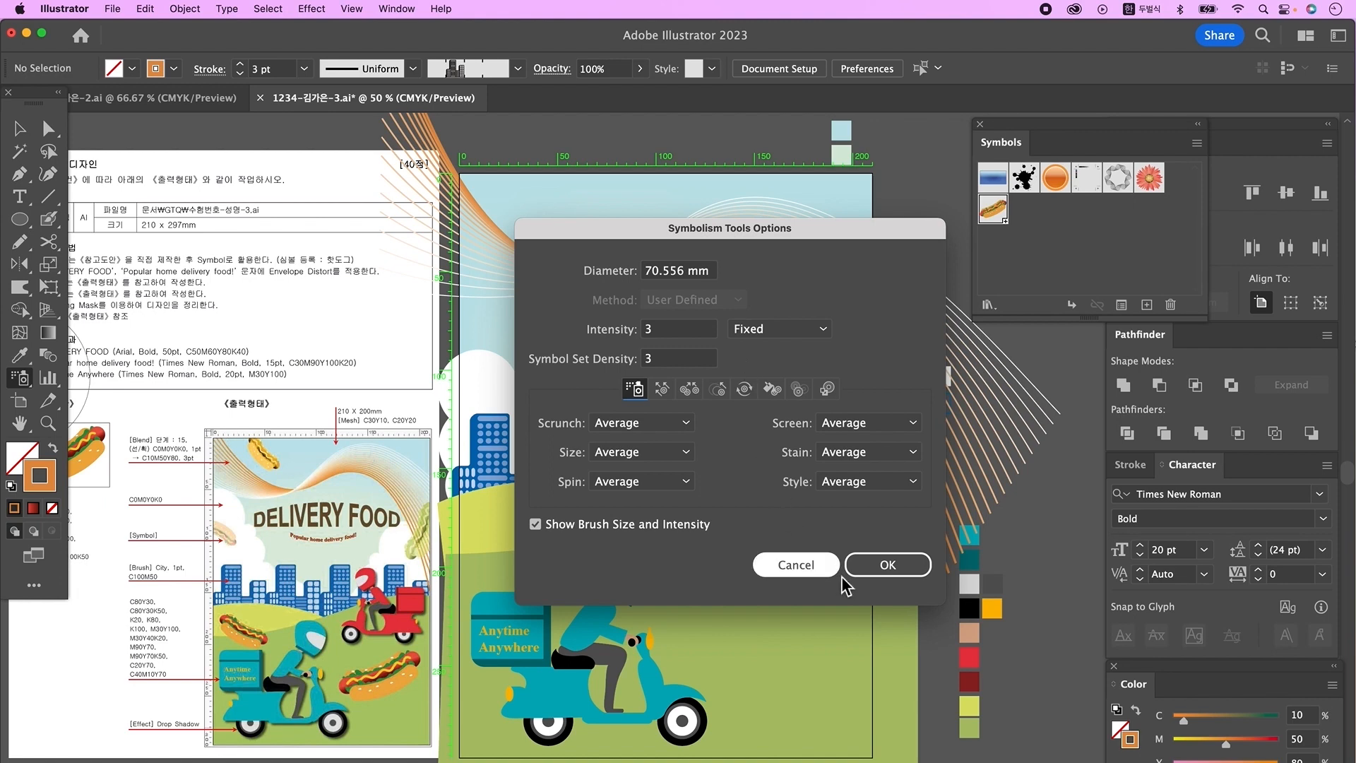
{"action": "left_click", "coordinate": [888, 567]}
Tear off the symbolism tool group, spray hot dog symbols across the poster and remove the one over the skyline's centre.
{"action": "left_click", "coordinate": [30, 381]}
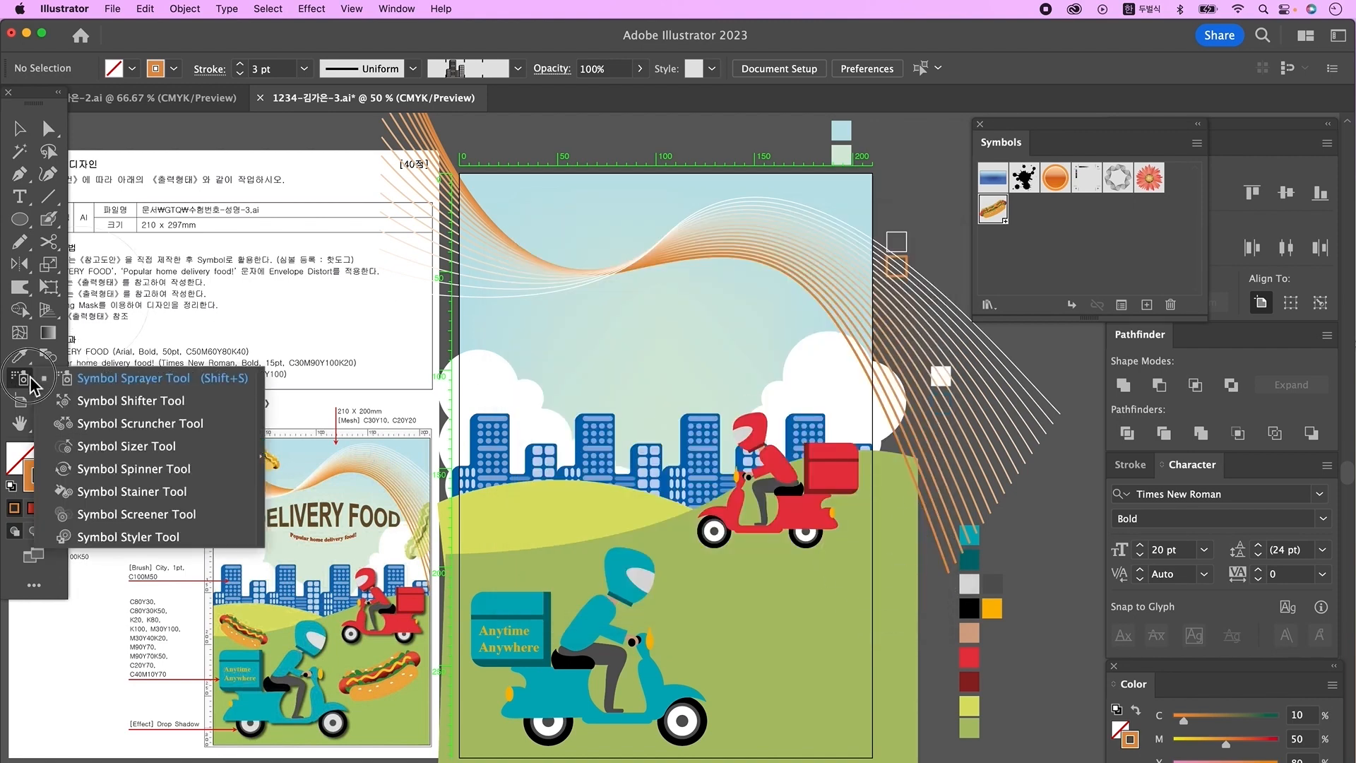
{"action": "left_click", "coordinate": [261, 455]}
{"action": "left_click_drag", "start_coordinate": [320, 148], "coordinate": [351, 144]}
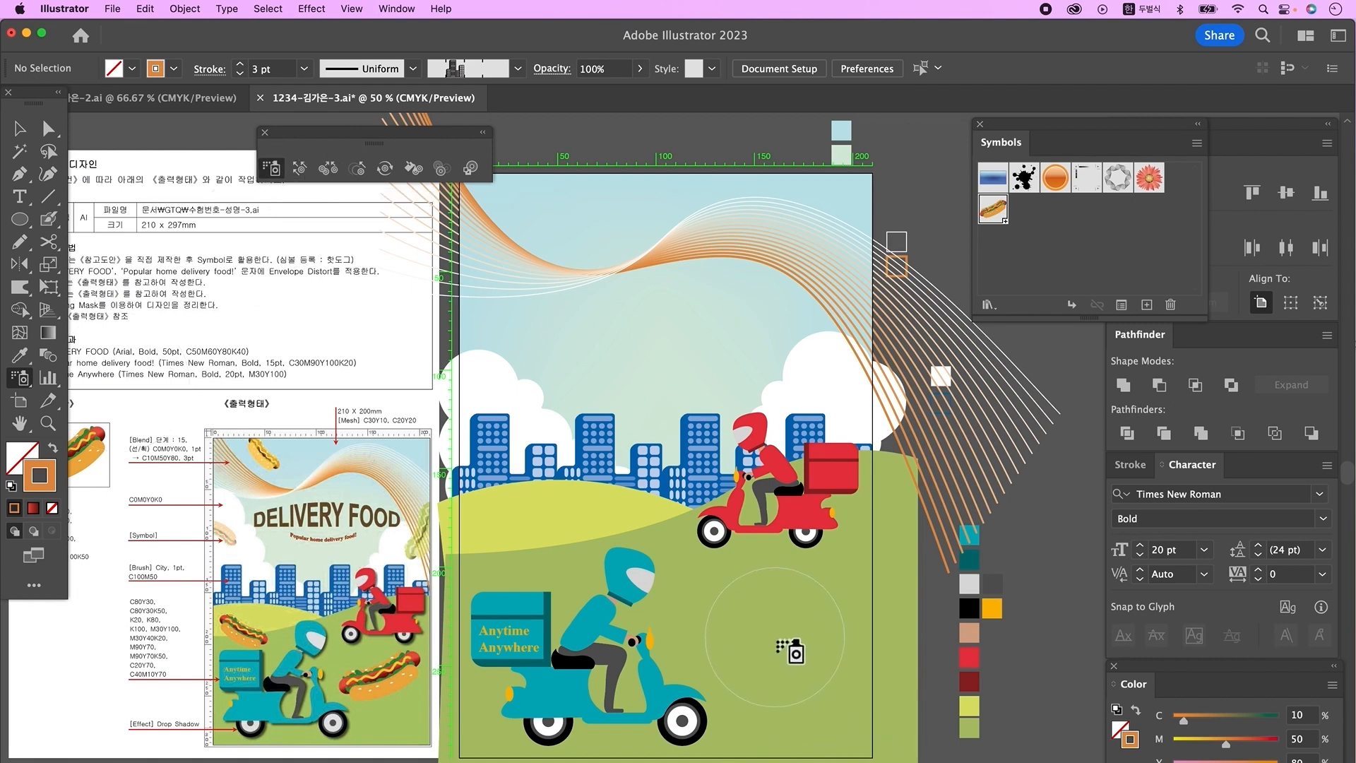
{"action": "mouse_move", "coordinate": [811, 668]}
{"action": "left_mouse_down"}
{"action": "mouse_move", "coordinate": [525, 552]}
{"action": "mouse_move", "coordinate": [568, 393]}
{"action": "mouse_move", "coordinate": [560, 211]}
{"action": "mouse_move", "coordinate": [855, 382]}
{"action": "left_mouse_up"}
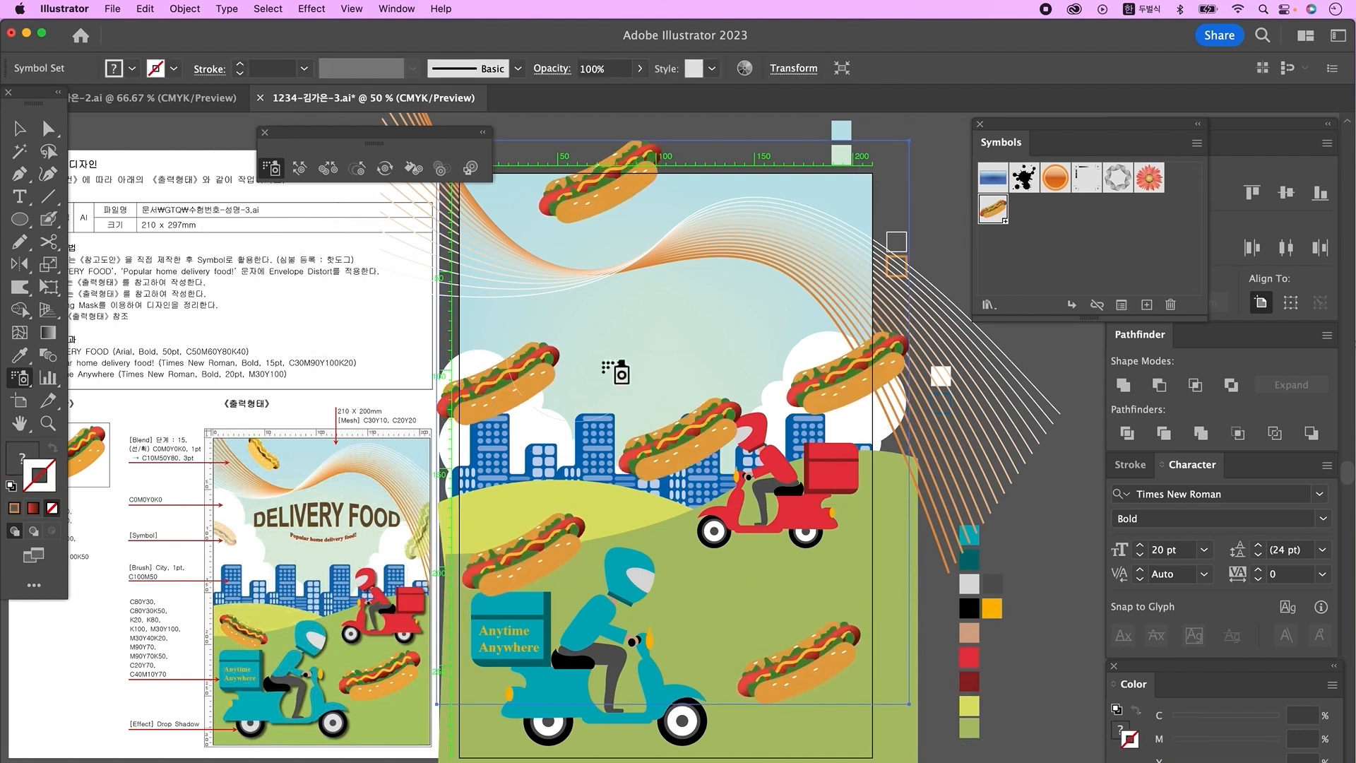
{"action": "left_click", "coordinate": [691, 452], "text": "alt"}
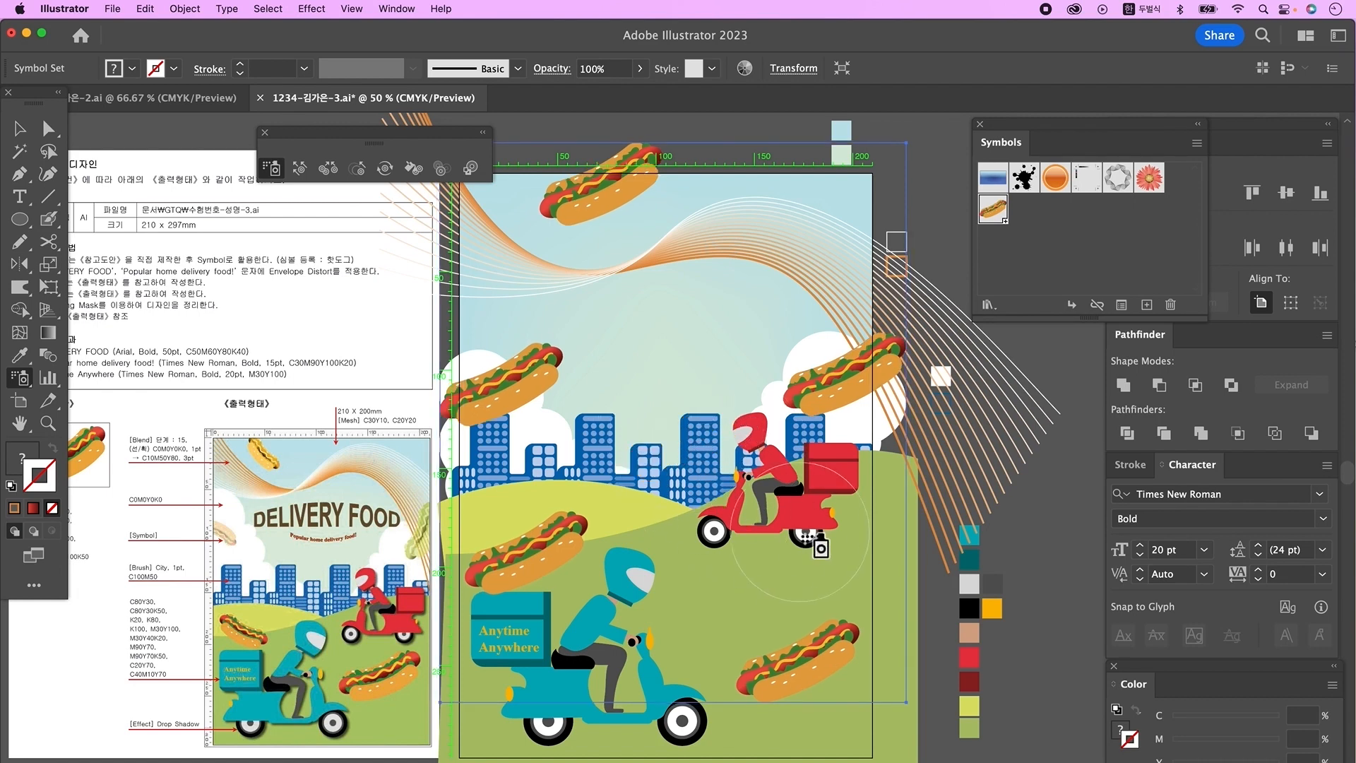
Shrink the hot dogs at the poster's top edge, over both clouds and above the teal scooter with the Symbol Sizer.
{"action": "left_click", "coordinate": [358, 171]}
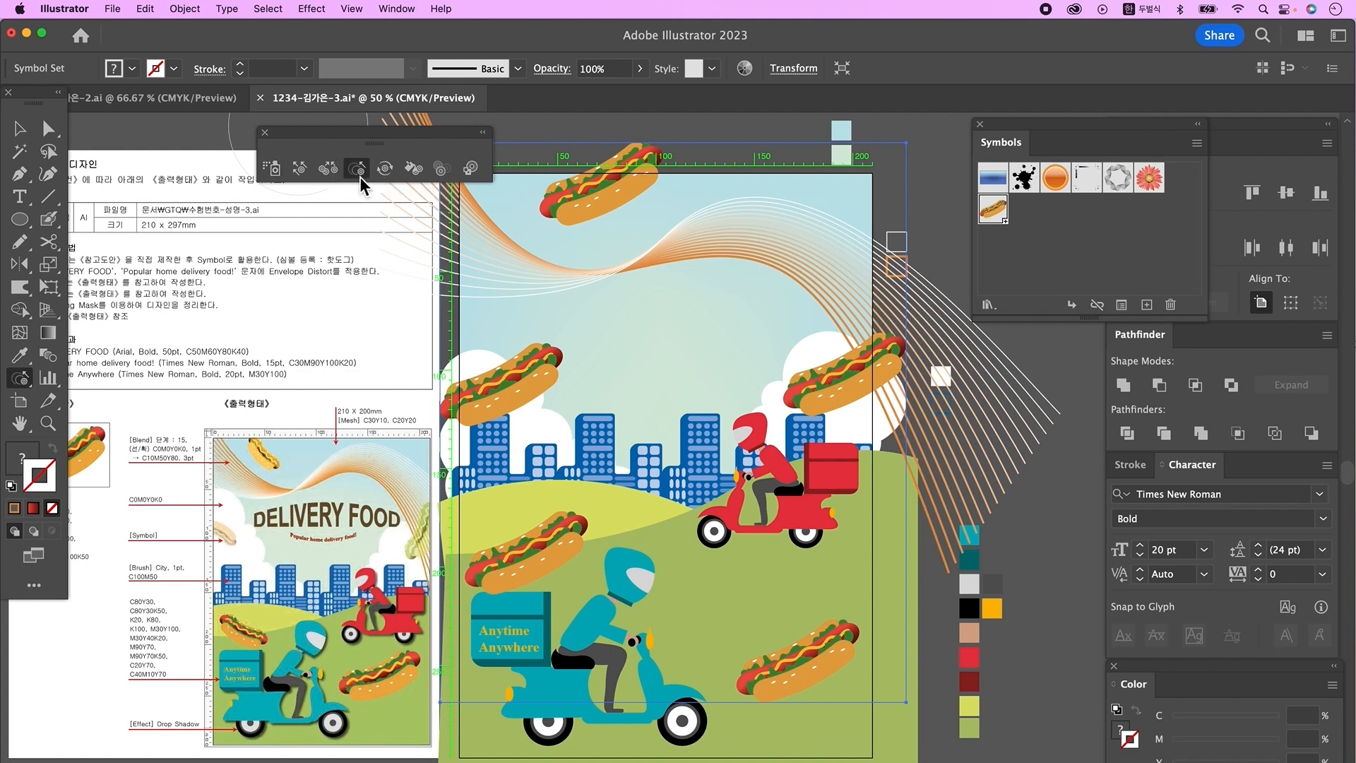
{"action": "left_click", "coordinate": [851, 402]}
{"action": "left_click_drag", "start_coordinate": [850, 400], "coordinate": [850, 402]}
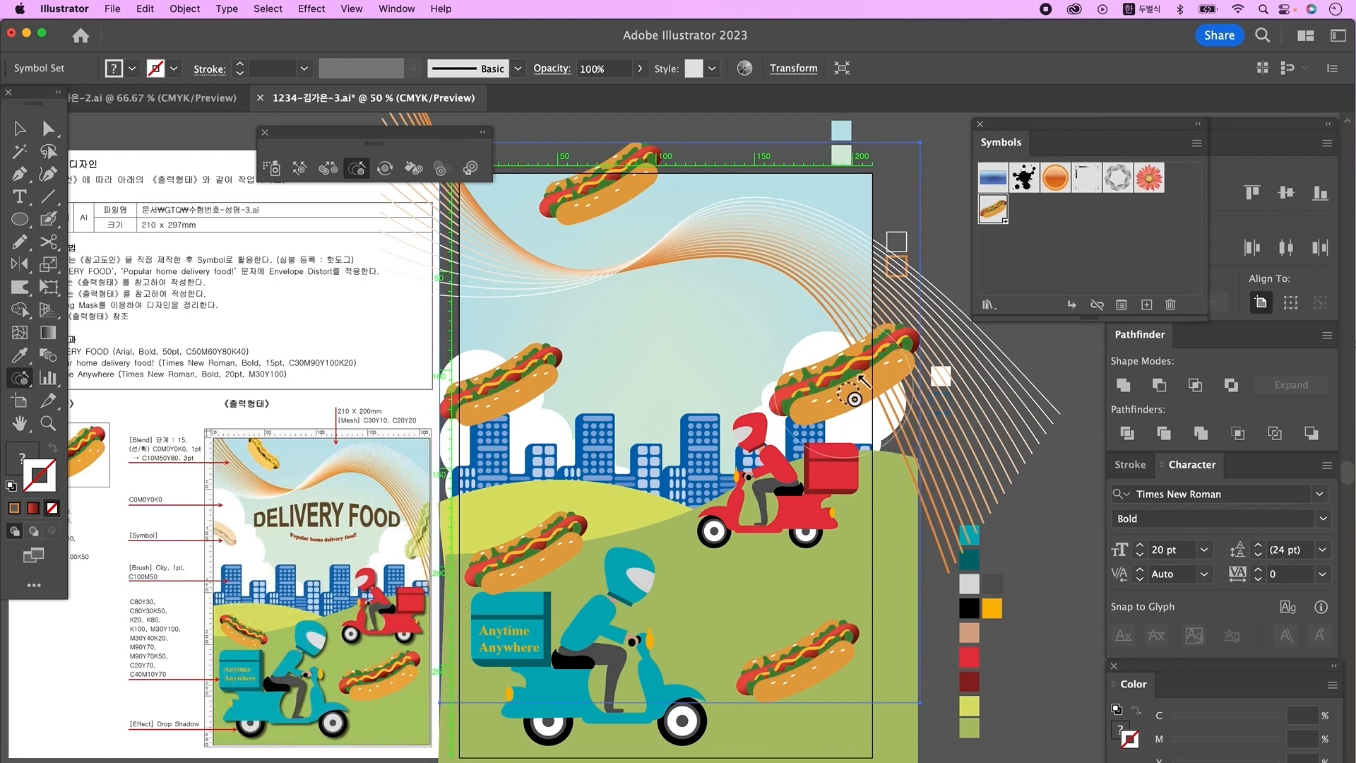
{"action": "left_click", "coordinate": [849, 395], "text": "alt"}
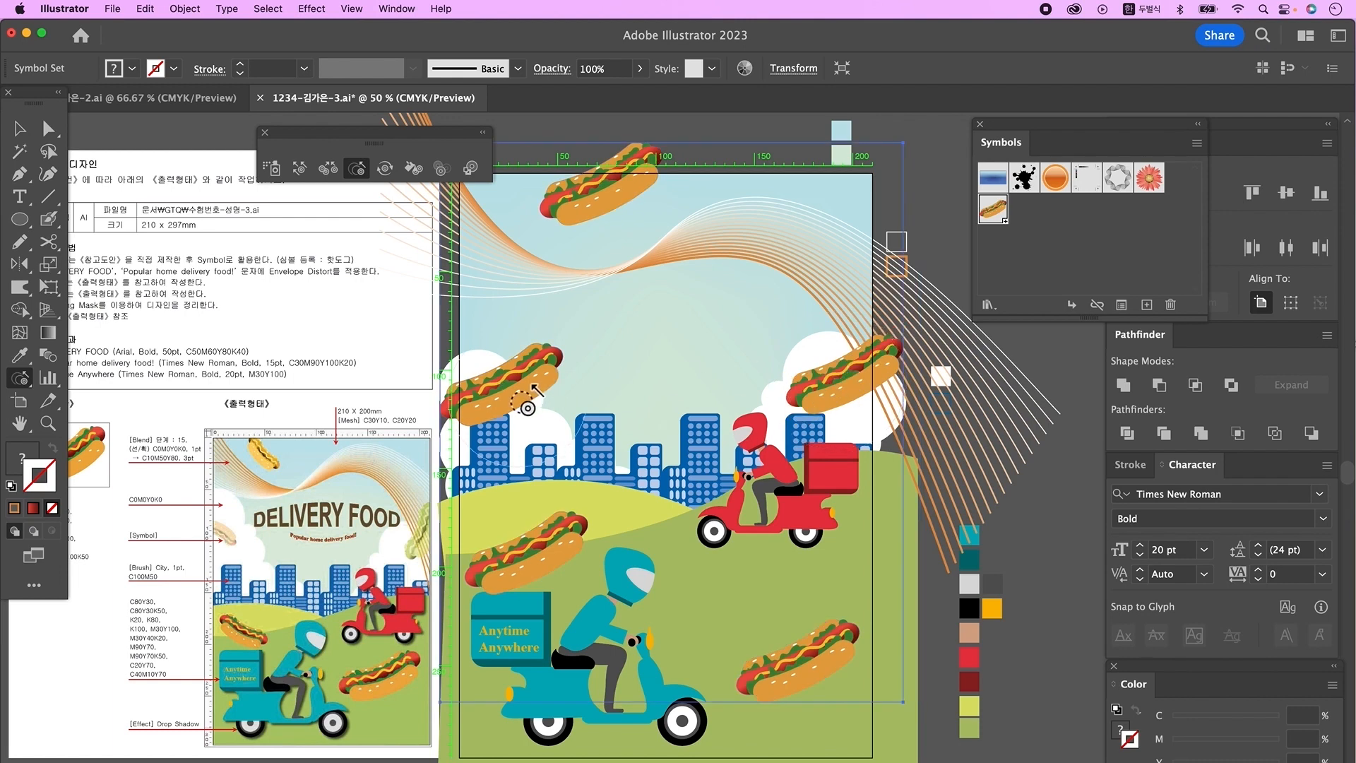
{"action": "left_click", "coordinate": [511, 388], "text": "alt"}
{"action": "left_click", "coordinate": [528, 553], "text": "alt"}
{"action": "left_click", "coordinate": [609, 184], "text": "alt"}
{"action": "left_click", "coordinate": [609, 183], "text": "alt"}
{"action": "left_click", "coordinate": [512, 382], "text": "alt"}
{"action": "left_click", "coordinate": [539, 564], "text": "alt"}
{"action": "left_click", "coordinate": [853, 395], "text": "alt"}
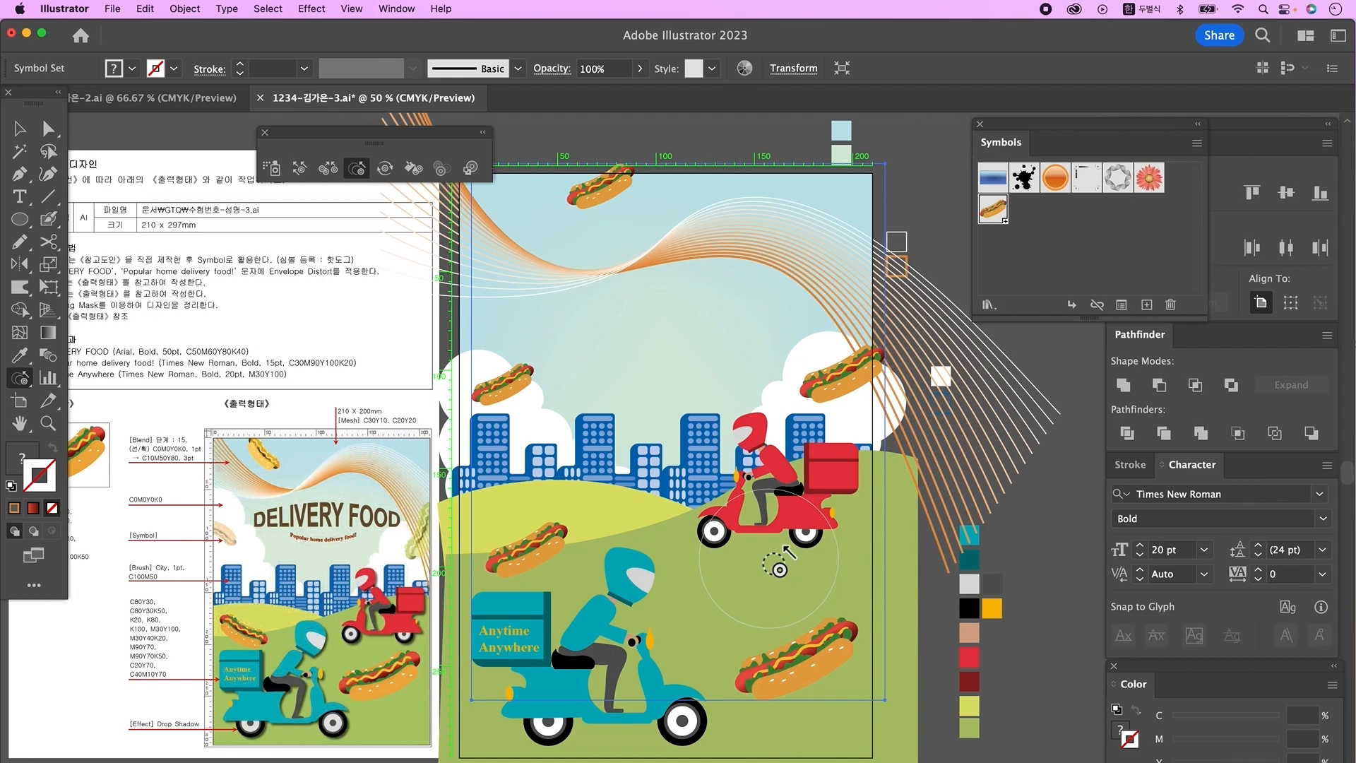
Rotate the hot dogs near the top edge, over the left cloud and above the teal scooter so they slope down rightward.
{"action": "left_click", "coordinate": [390, 175]}
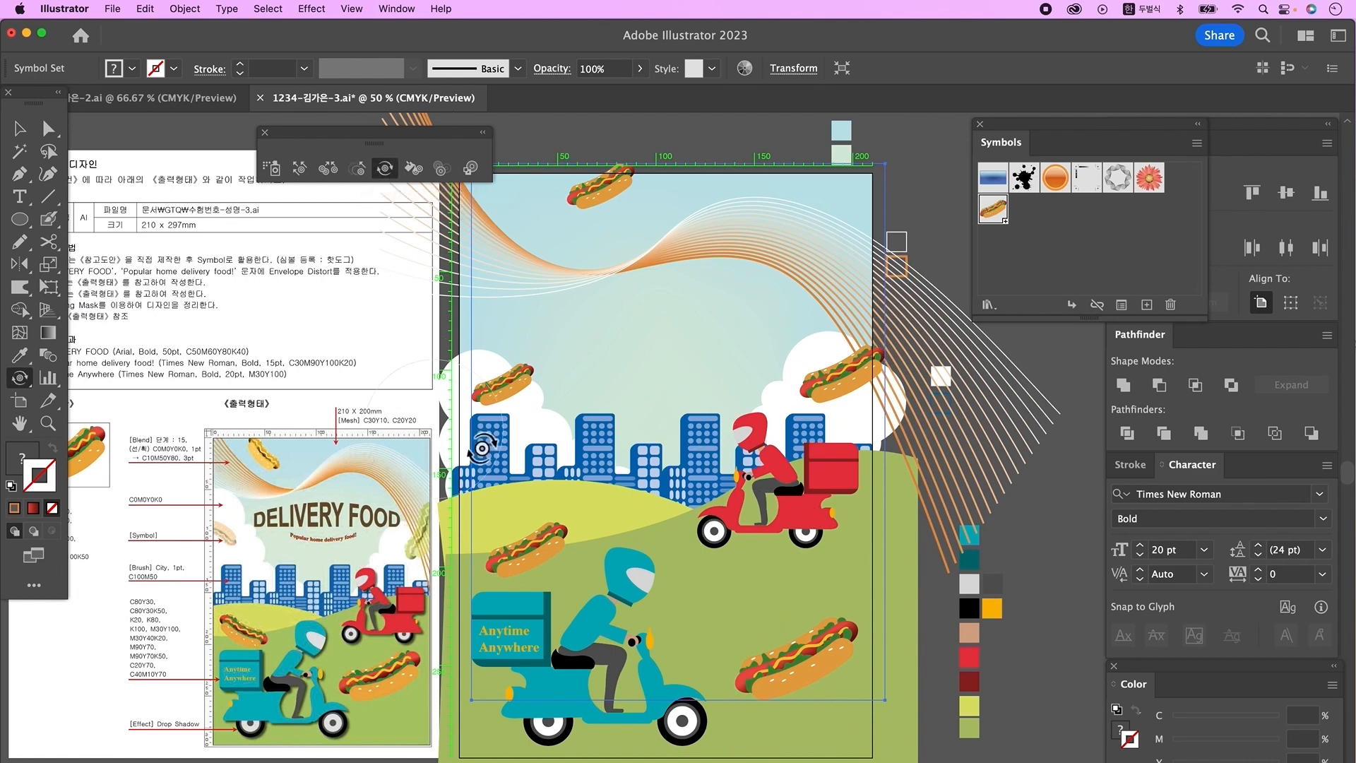
{"action": "mouse_move", "coordinate": [524, 388]}
{"action": "left_mouse_down"}
{"action": "mouse_move", "coordinate": [583, 435]}
{"action": "mouse_move", "coordinate": [508, 380]}
{"action": "mouse_move", "coordinate": [615, 395]}
{"action": "mouse_move", "coordinate": [523, 388]}
{"action": "mouse_move", "coordinate": [505, 374]}
{"action": "mouse_move", "coordinate": [542, 430]}
{"action": "mouse_move", "coordinate": [544, 407]}
{"action": "mouse_move", "coordinate": [487, 375]}
{"action": "mouse_move", "coordinate": [472, 403]}
{"action": "mouse_move", "coordinate": [533, 386]}
{"action": "mouse_move", "coordinate": [464, 387]}
{"action": "mouse_move", "coordinate": [565, 388]}
{"action": "mouse_move", "coordinate": [533, 409]}
{"action": "left_mouse_up"}
{"action": "mouse_move", "coordinate": [635, 230]}
{"action": "left_mouse_down"}
{"action": "mouse_move", "coordinate": [584, 190]}
{"action": "mouse_move", "coordinate": [645, 195]}
{"action": "mouse_move", "coordinate": [640, 162]}
{"action": "mouse_move", "coordinate": [583, 234]}
{"action": "mouse_move", "coordinate": [602, 156]}
{"action": "mouse_move", "coordinate": [627, 202]}
{"action": "mouse_move", "coordinate": [582, 164]}
{"action": "mouse_move", "coordinate": [633, 149]}
{"action": "mouse_move", "coordinate": [599, 153]}
{"action": "mouse_move", "coordinate": [628, 177]}
{"action": "mouse_move", "coordinate": [620, 168]}
{"action": "mouse_move", "coordinate": [622, 201]}
{"action": "mouse_move", "coordinate": [826, 409]}
{"action": "mouse_move", "coordinate": [845, 364]}
{"action": "mouse_move", "coordinate": [829, 639]}
{"action": "mouse_move", "coordinate": [567, 538]}
{"action": "mouse_move", "coordinate": [556, 585]}
{"action": "left_mouse_up"}
Shift the hot dogs to match the reference layout, moving the top and lower ones left and refining their rotation.
{"action": "left_click", "coordinate": [299, 168]}
{"action": "left_click_drag", "start_coordinate": [521, 393], "coordinate": [478, 397]}
{"action": "left_click_drag", "start_coordinate": [561, 565], "coordinate": [521, 577]}
{"action": "left_click_drag", "start_coordinate": [833, 651], "coordinate": [785, 626]}
{"action": "mouse_move", "coordinate": [854, 377]}
{"action": "left_mouse_down"}
{"action": "mouse_move", "coordinate": [850, 335]}
{"action": "mouse_move", "coordinate": [856, 390]}
{"action": "left_mouse_up"}
{"action": "left_click", "coordinate": [385, 168]}
{"action": "left_click", "coordinate": [300, 168]}
{"action": "mouse_move", "coordinate": [601, 195]}
{"action": "left_mouse_down"}
{"action": "mouse_move", "coordinate": [533, 203]}
{"action": "mouse_move", "coordinate": [535, 188]}
{"action": "left_mouse_up"}
{"action": "left_click", "coordinate": [384, 168]}
{"action": "left_click", "coordinate": [299, 168]}
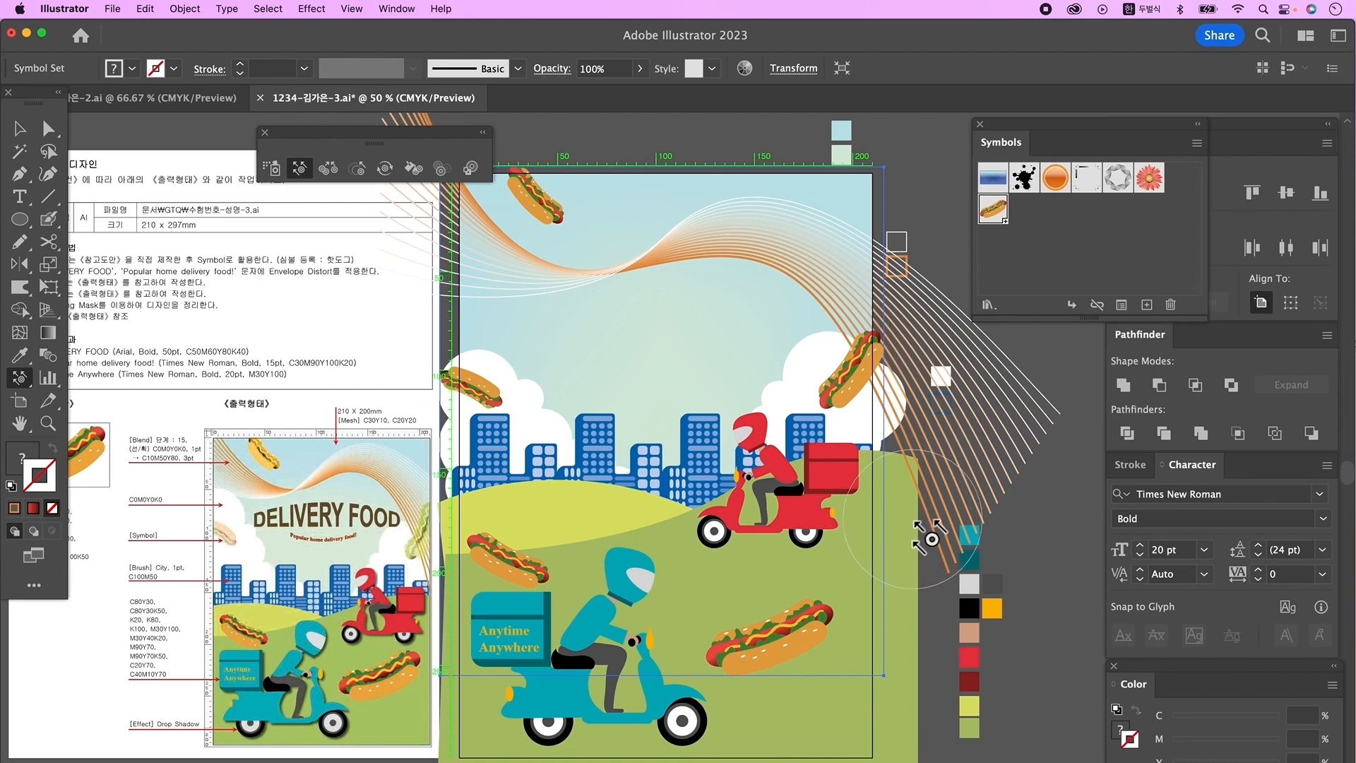
Stain the hot dog over the right cloud light green and the one at the top edge golden orange.
{"action": "left_click", "coordinate": [414, 168]}
{"action": "double_click", "coordinate": [23, 459]}
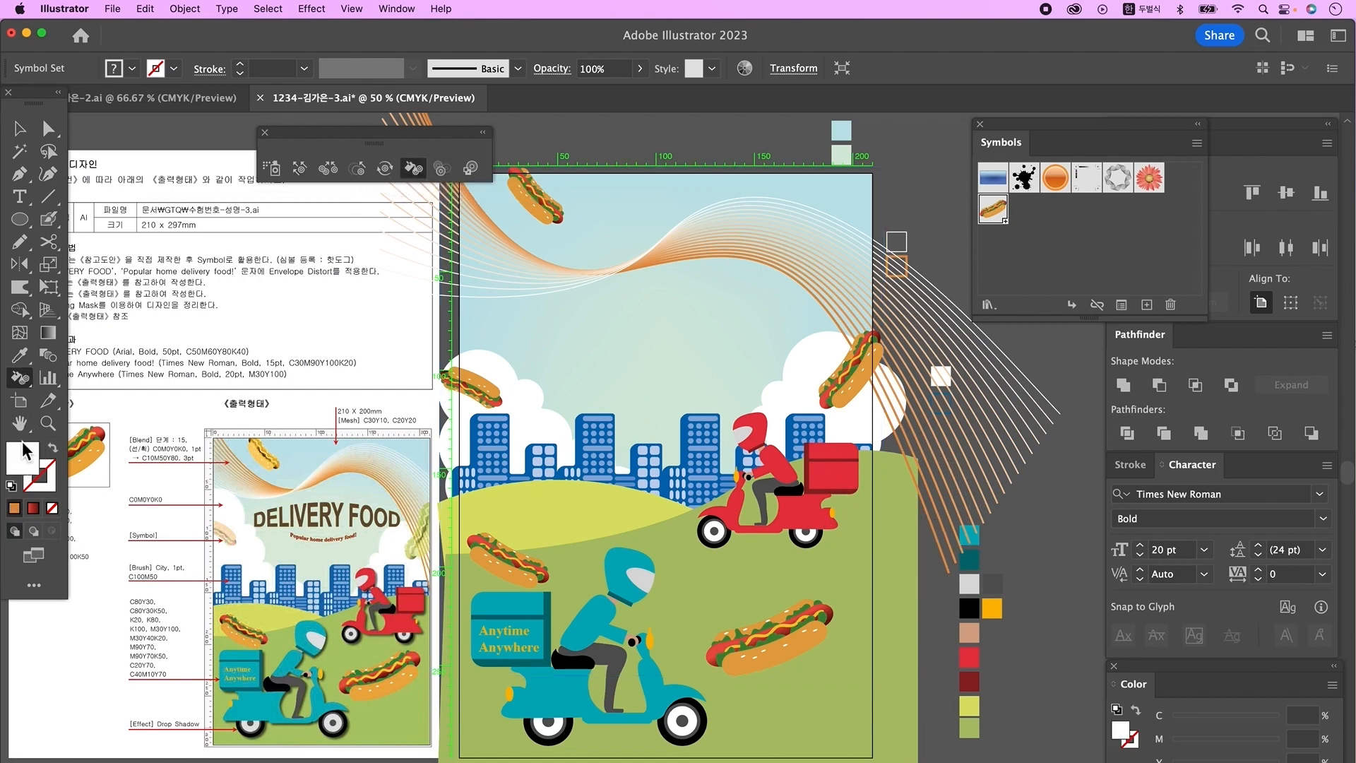
{"action": "left_click", "coordinate": [1020, 344]}
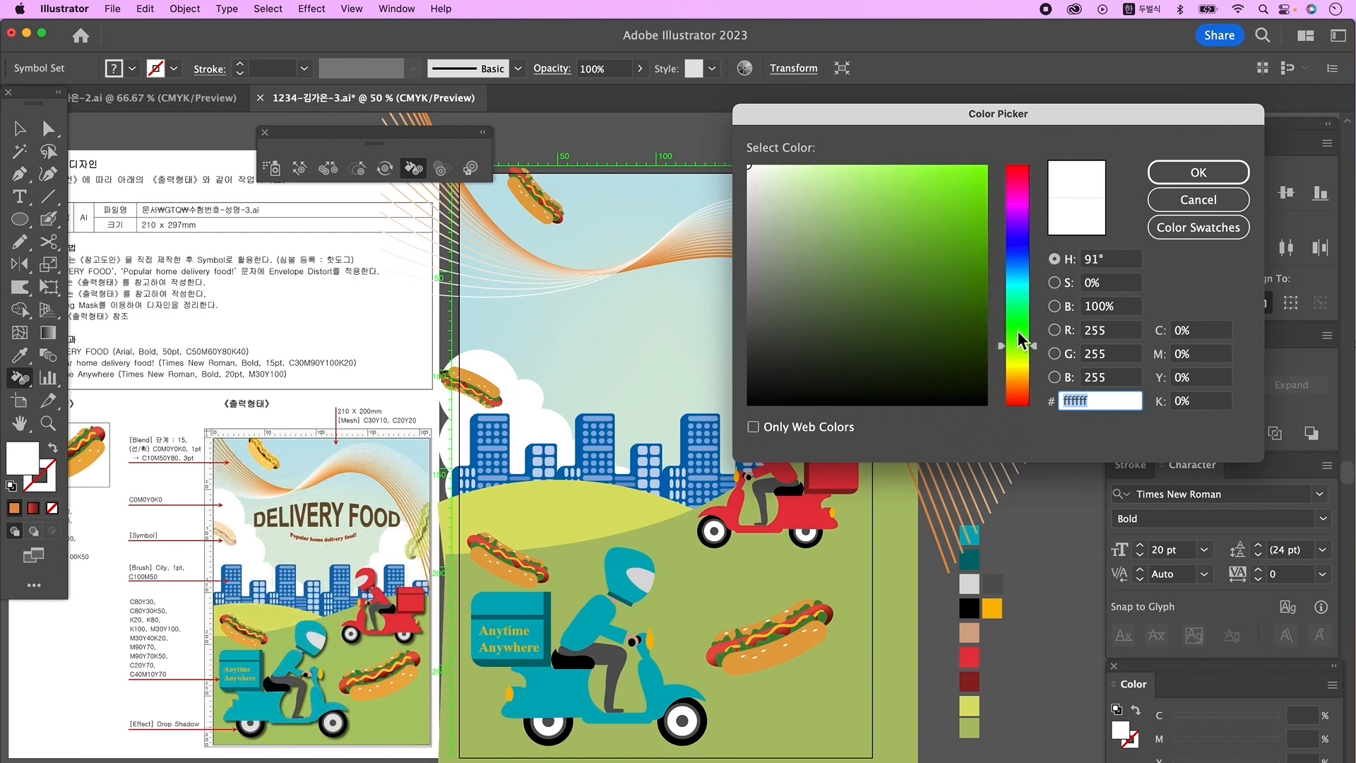
{"action": "left_click", "coordinate": [949, 193]}
{"action": "left_click", "coordinate": [1199, 172]}
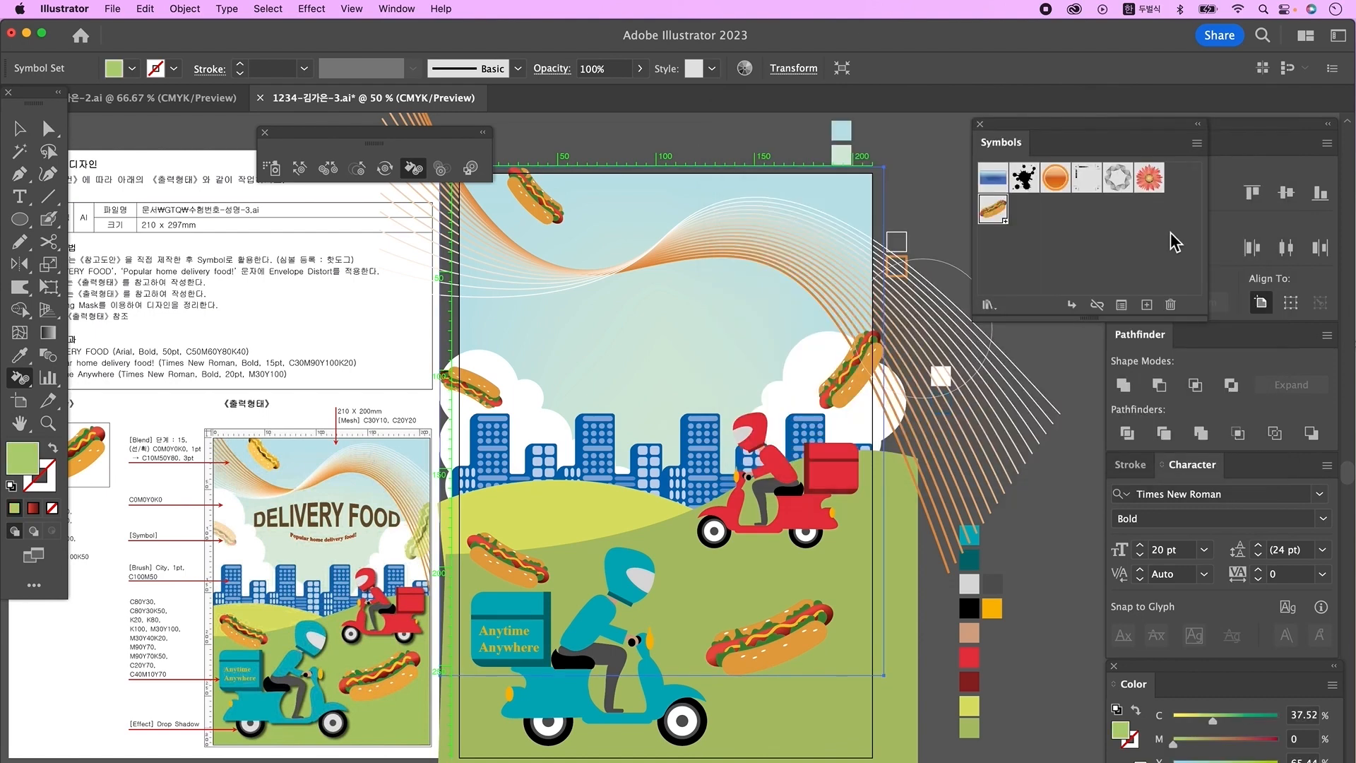
{"action": "left_click", "coordinate": [858, 375]}
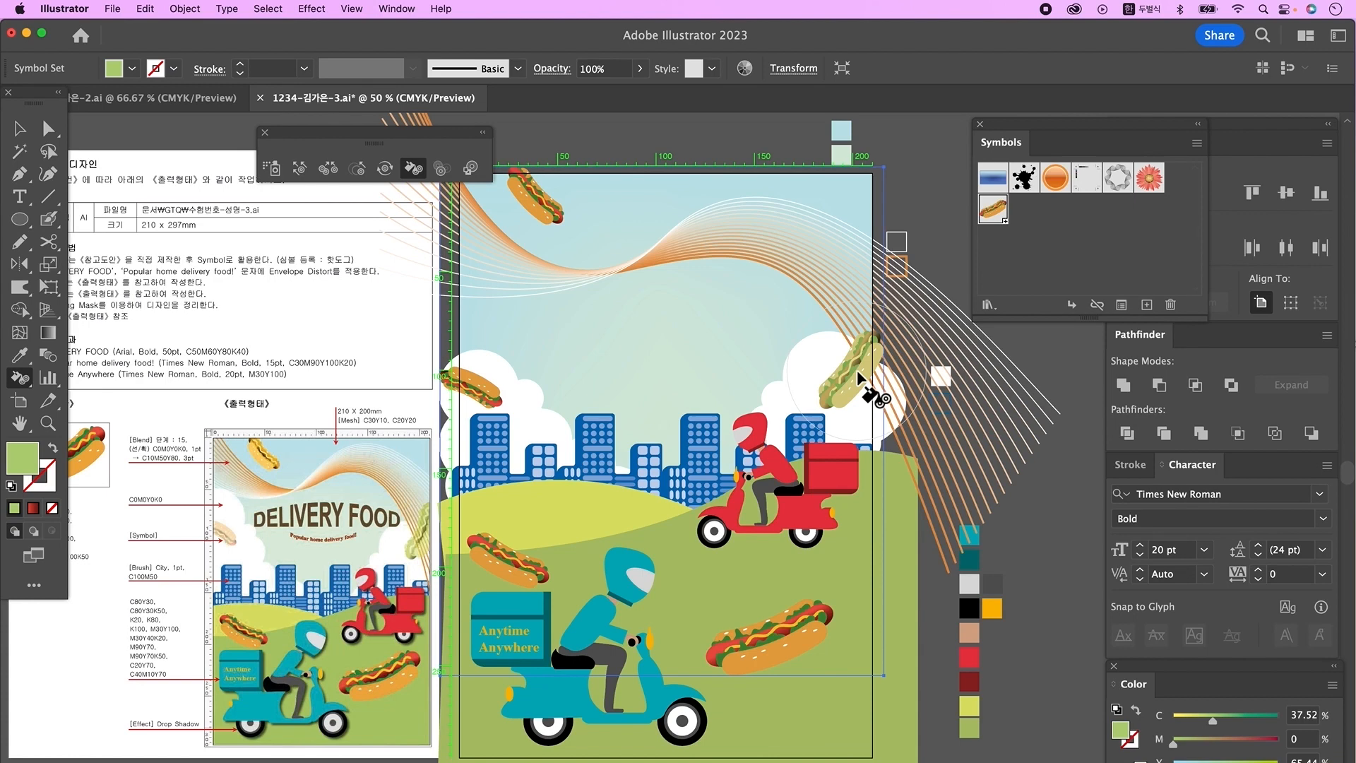
{"action": "double_click", "coordinate": [22, 458]}
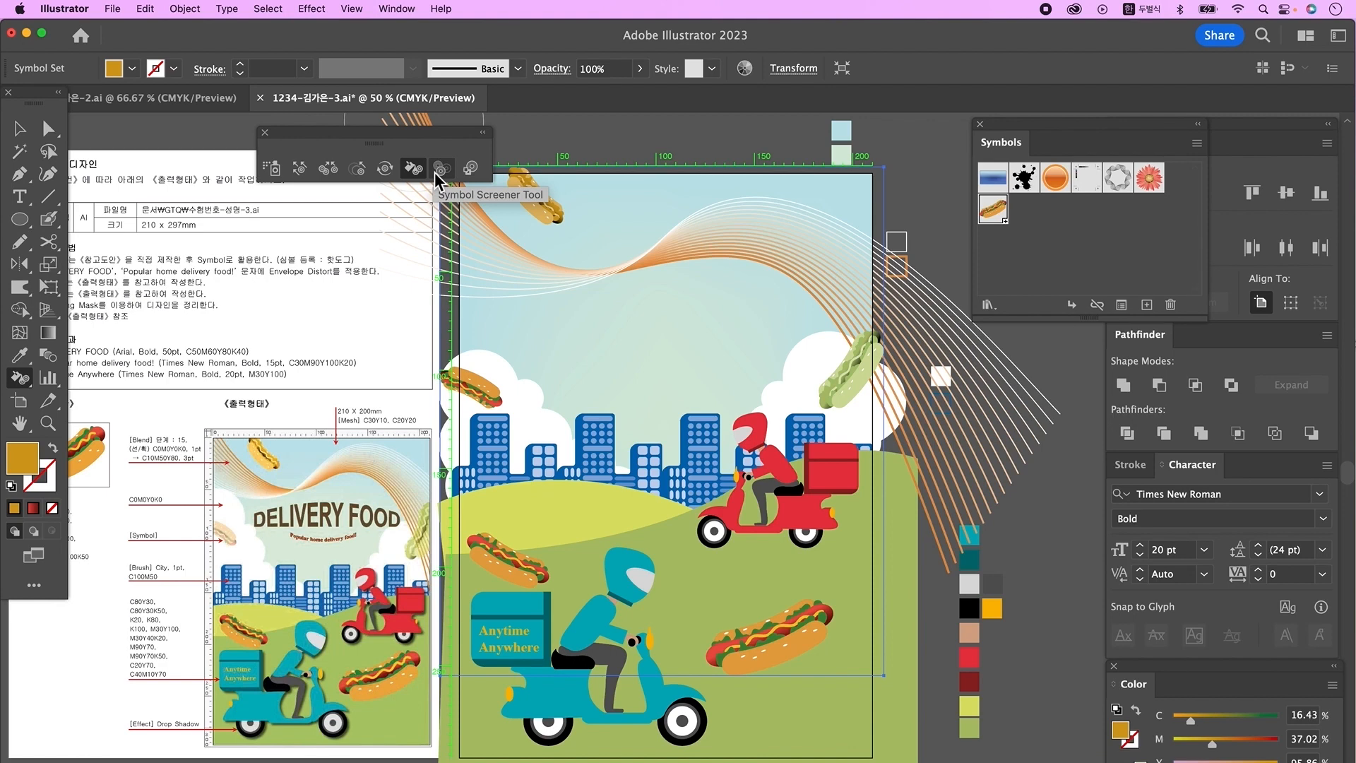
Fade the hot dogs over the left and right clouds with the Symbol Screener.
{"action": "left_click", "coordinate": [440, 169]}
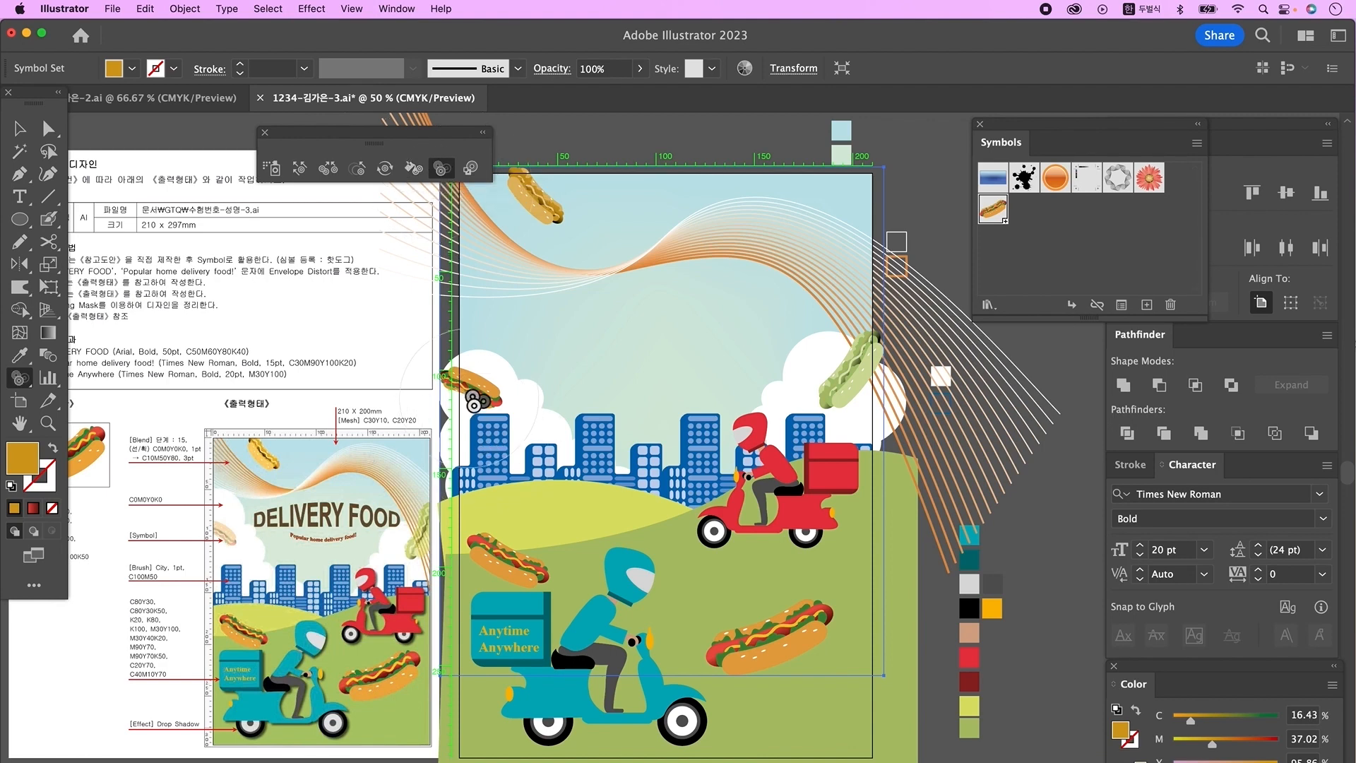
{"action": "left_click", "coordinate": [474, 406]}
{"action": "left_click", "coordinate": [865, 397]}
Move the faded green hot dog slightly upward, then enlarge it and the big hot dog beside the teal scooter.
{"action": "left_click", "coordinate": [300, 168]}
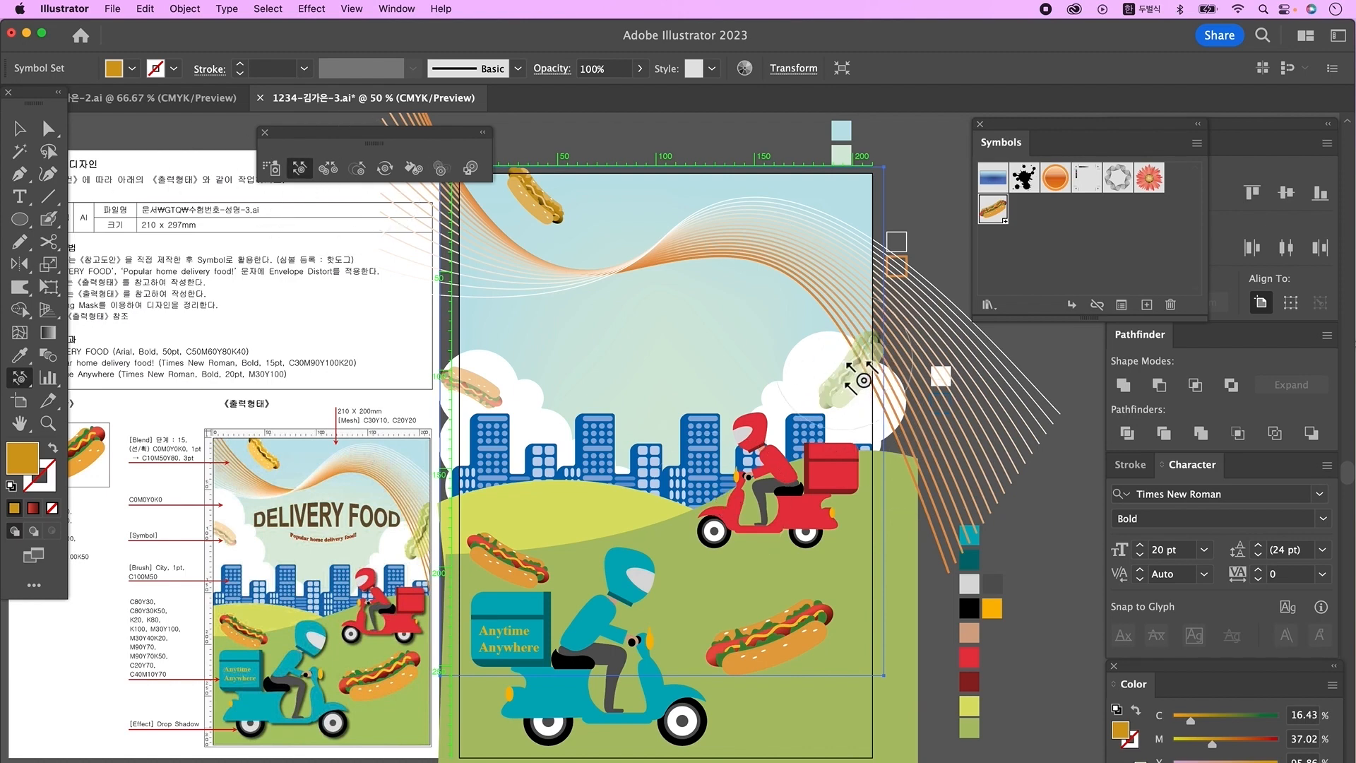
{"action": "left_click_drag", "start_coordinate": [871, 377], "coordinate": [874, 330]}
{"action": "left_click", "coordinate": [385, 168]}
{"action": "left_click", "coordinate": [357, 168]}
{"action": "left_click", "coordinate": [857, 353]}
{"action": "left_click", "coordinate": [779, 654]}
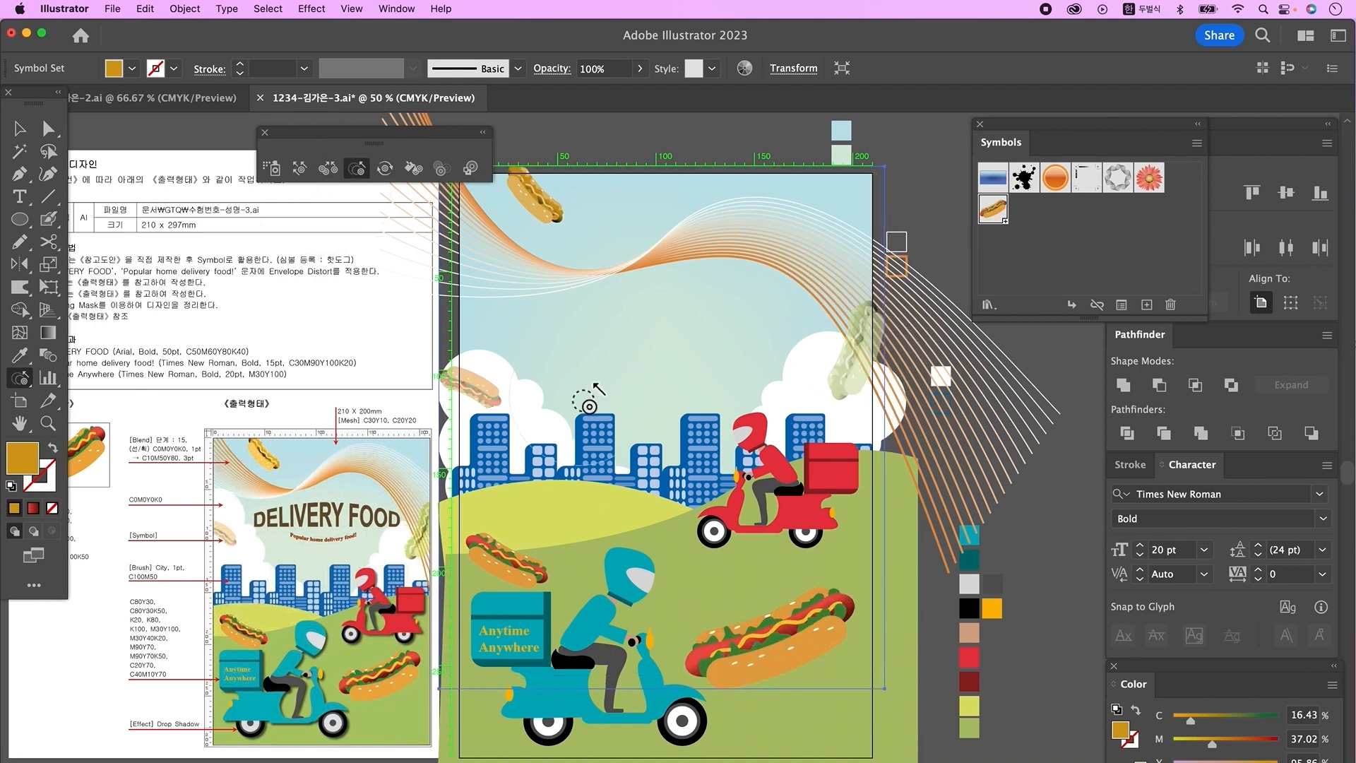
Apply a Multiply drop shadow to both scooters with 80% opacity, 1 mm X and Y offsets and 1 mm blur.
{"action": "left_click", "coordinate": [20, 129]}
{"action": "left_click", "coordinate": [395, 340]}
{"action": "scroll", "coordinate": [495, 410], "scroll_direction": "up", "scroll_amount": 1}
{"action": "left_click", "coordinate": [643, 610]}
{"action": "scroll", "coordinate": [643, 611], "scroll_direction": "down", "scroll_amount": 1}
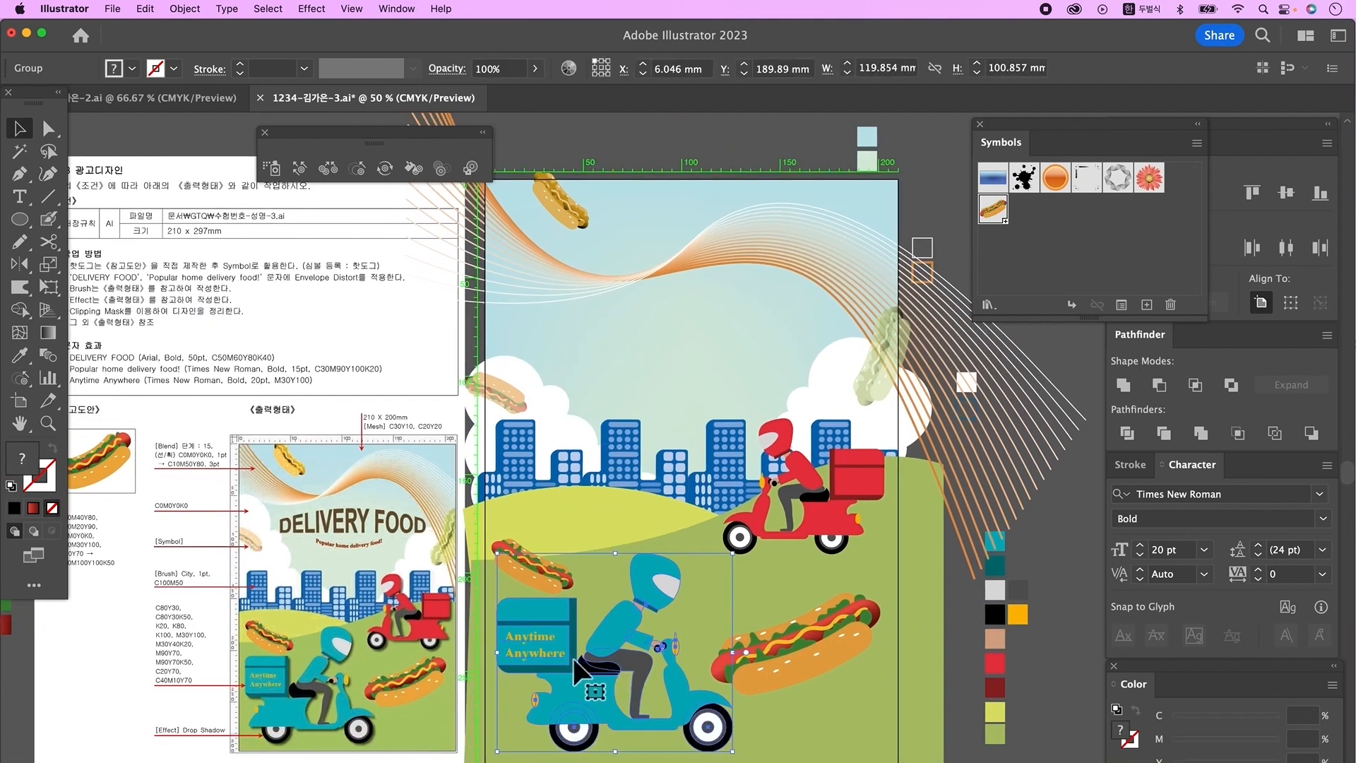
{"action": "left_click", "coordinate": [848, 494], "text": "shift"}
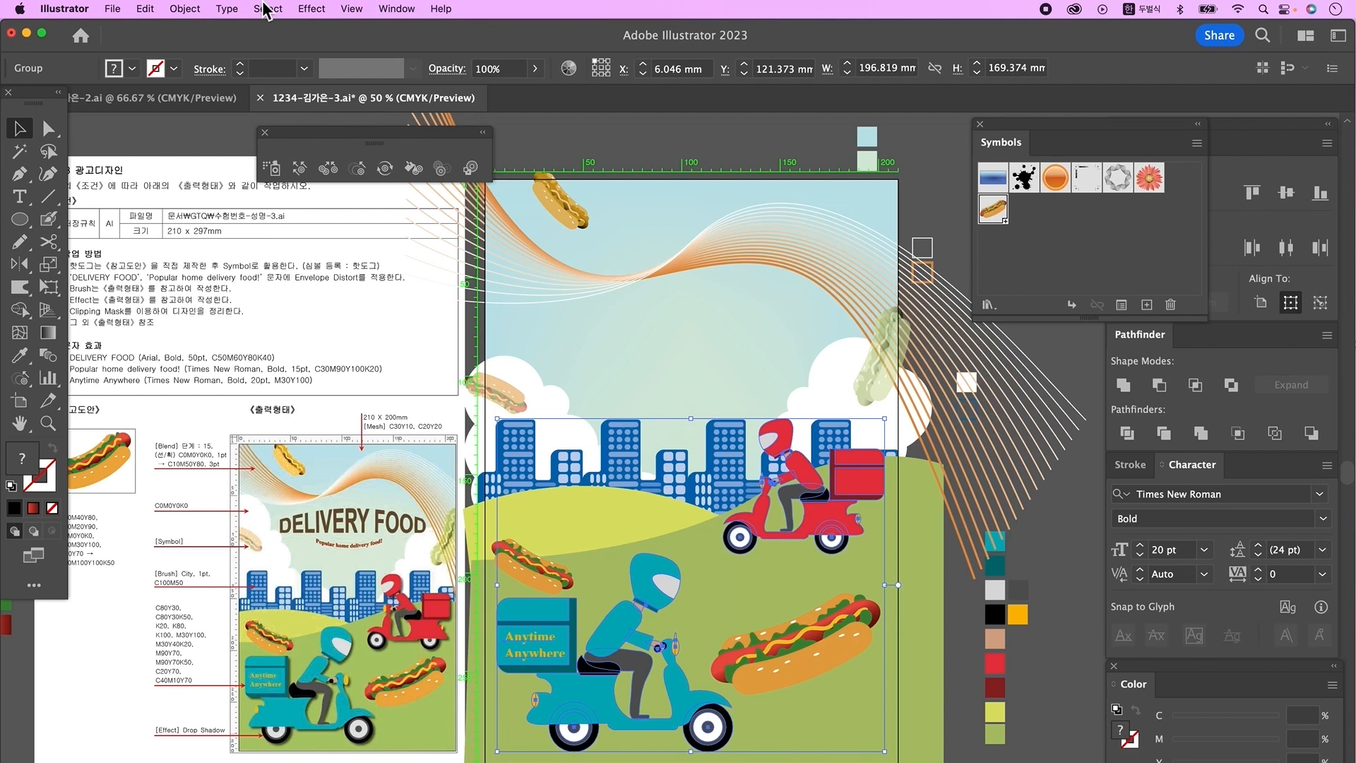
{"action": "left_click", "coordinate": [312, 9]}
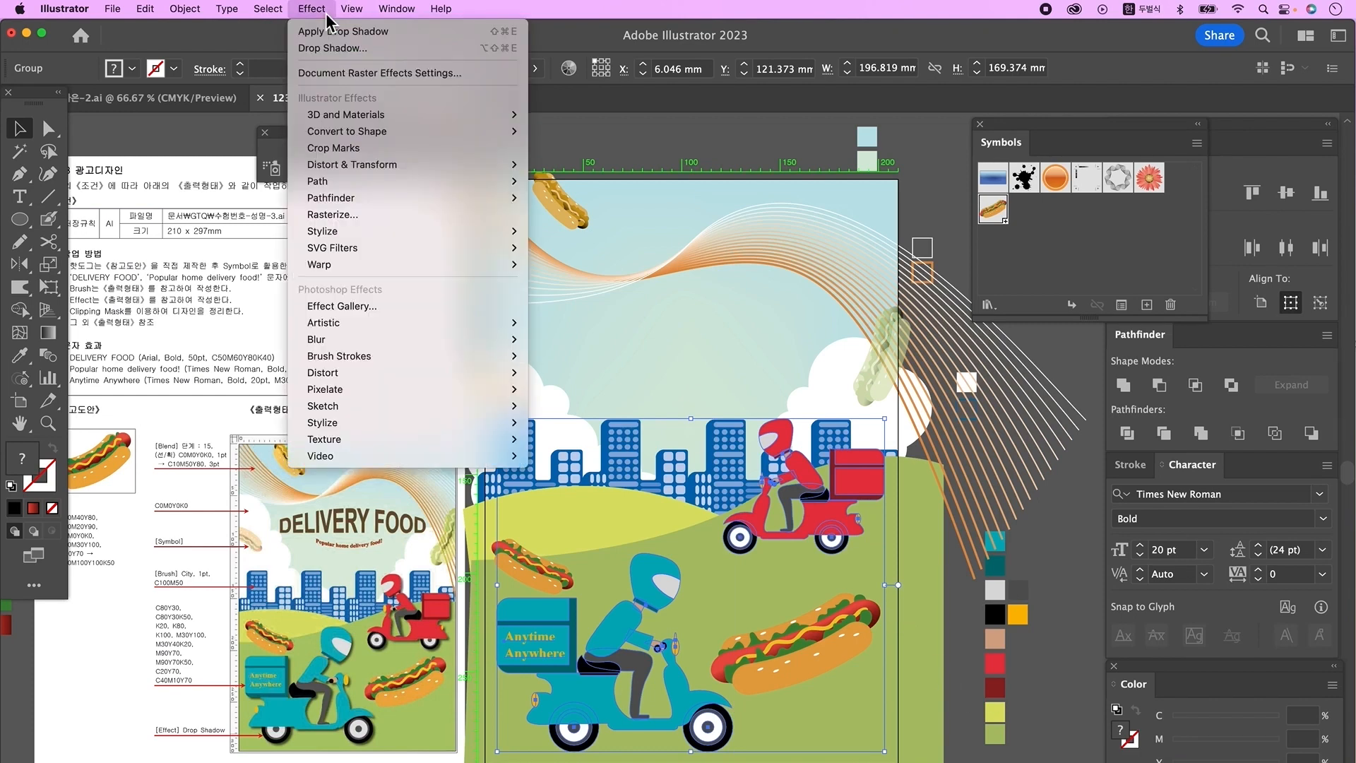
{"action": "mouse_move", "coordinate": [406, 240]}
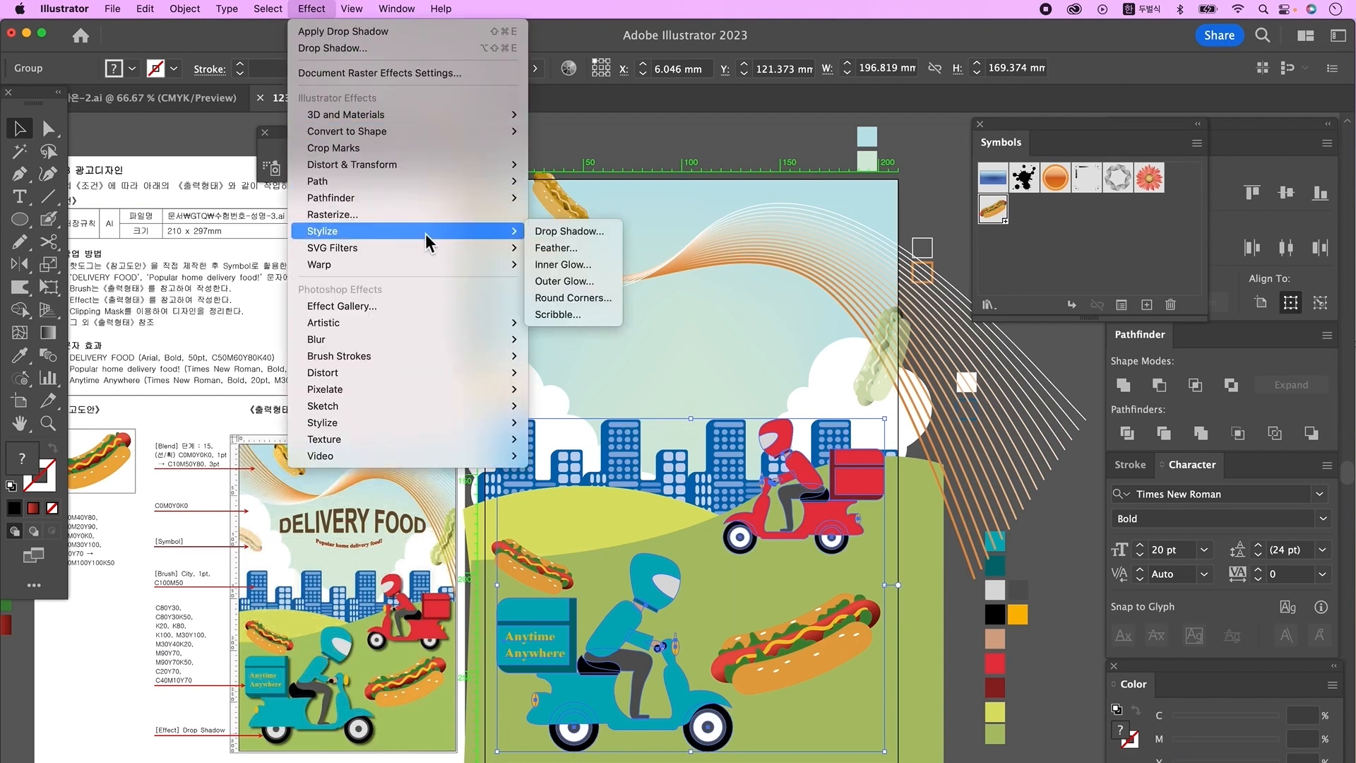
{"action": "left_click", "coordinate": [572, 231]}
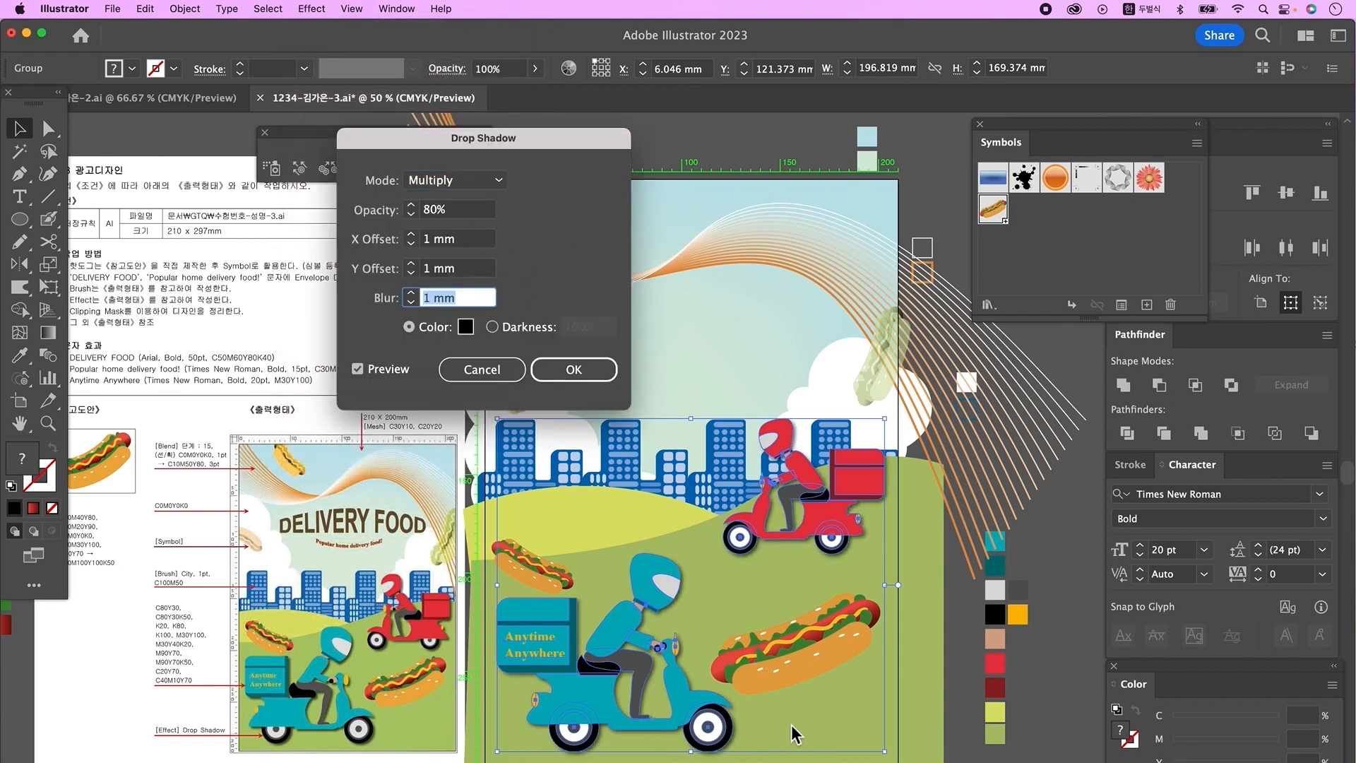
{"action": "left_click", "coordinate": [584, 374]}
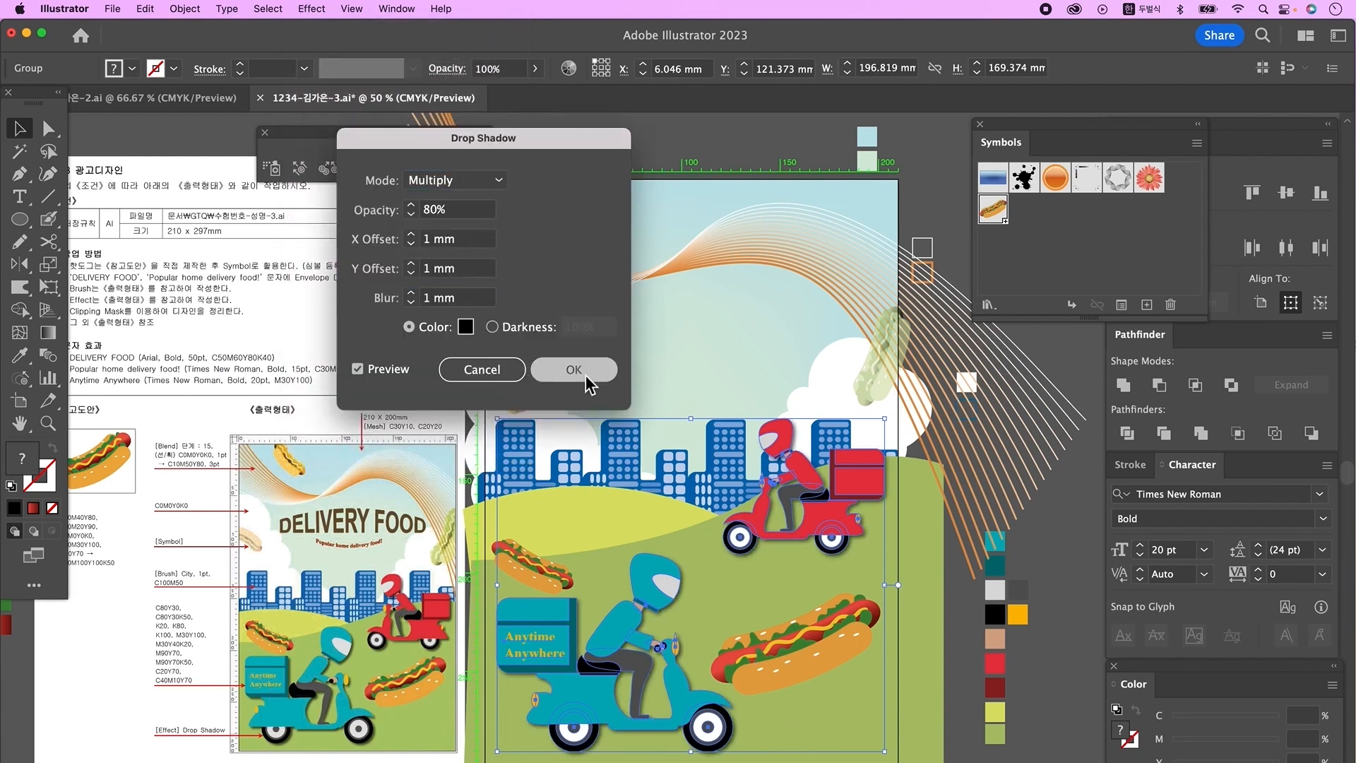
Move the warped title and subtitle onto the poster's sky and nudge the DELIVERY FOOD title down slightly.
{"action": "scroll", "coordinate": [609, 362], "scroll_direction": "up", "scroll_amount": 3}
{"action": "left_click_drag", "start_coordinate": [616, 175], "coordinate": [711, 423]}
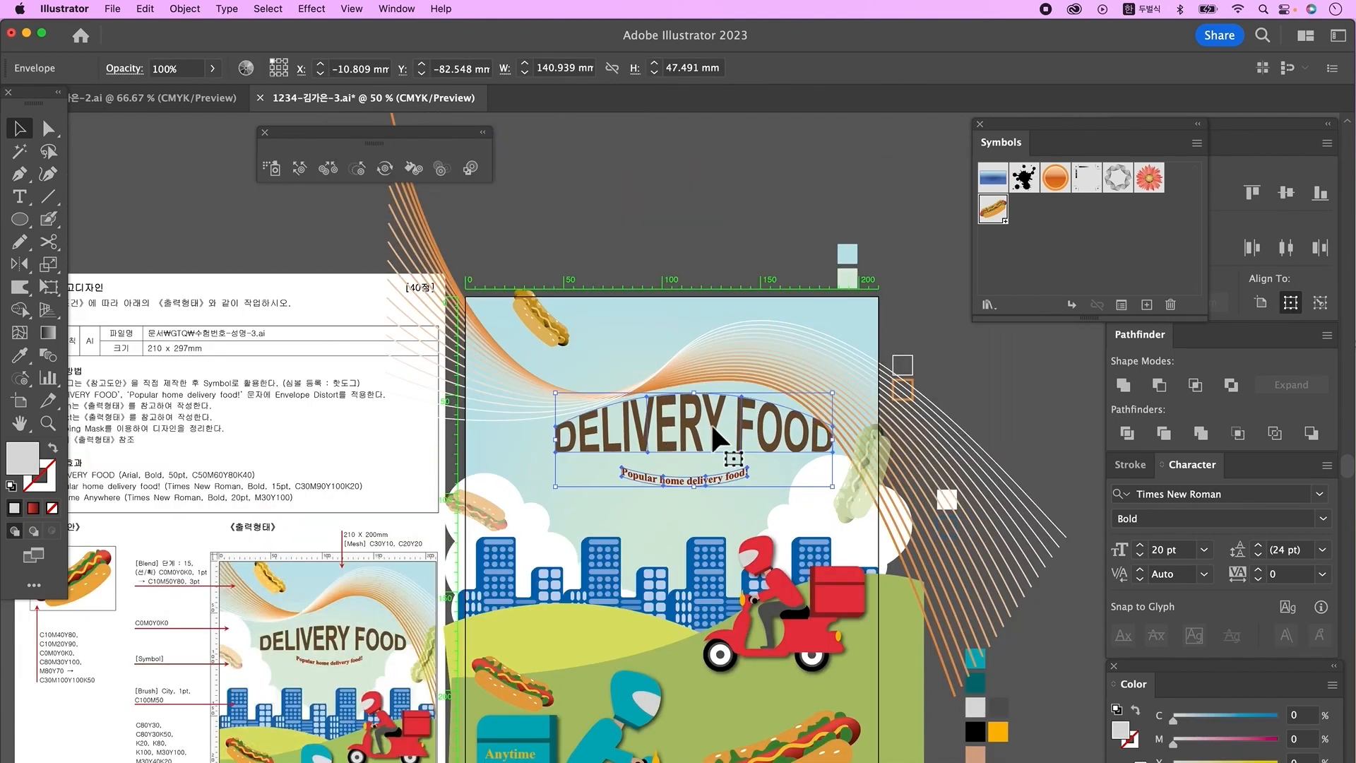
{"action": "key", "text": "super+shift+a"}
{"action": "scroll", "coordinate": [680, 416], "scroll_direction": "down", "scroll_amount": 2}
{"action": "left_click", "coordinate": [681, 417]}
{"action": "left_click", "coordinate": [684, 375], "text": "shift"}
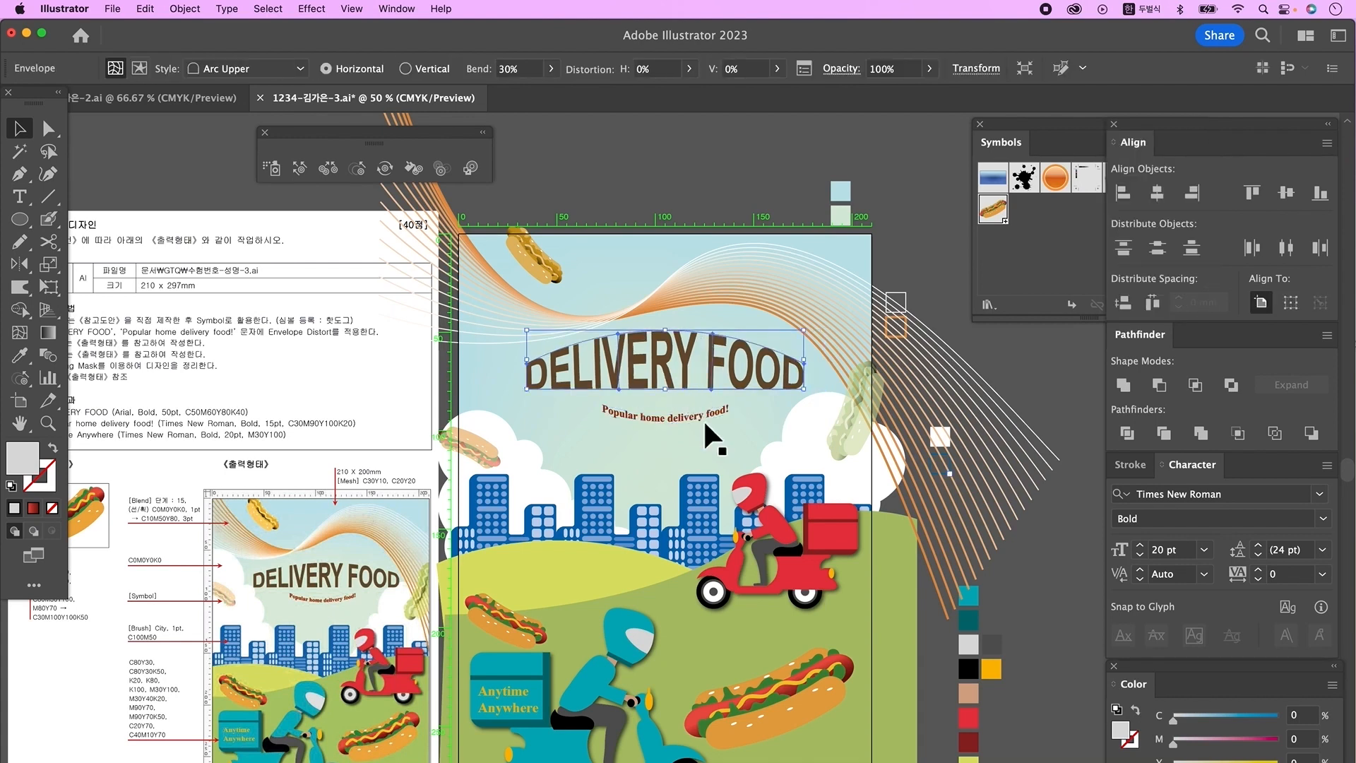
{"action": "key", "text": "Down"}
{"action": "key", "text": "Down"}
{"action": "key", "text": "Down"}
{"action": "key", "text": "Down"}
{"action": "key", "text": "Down"}
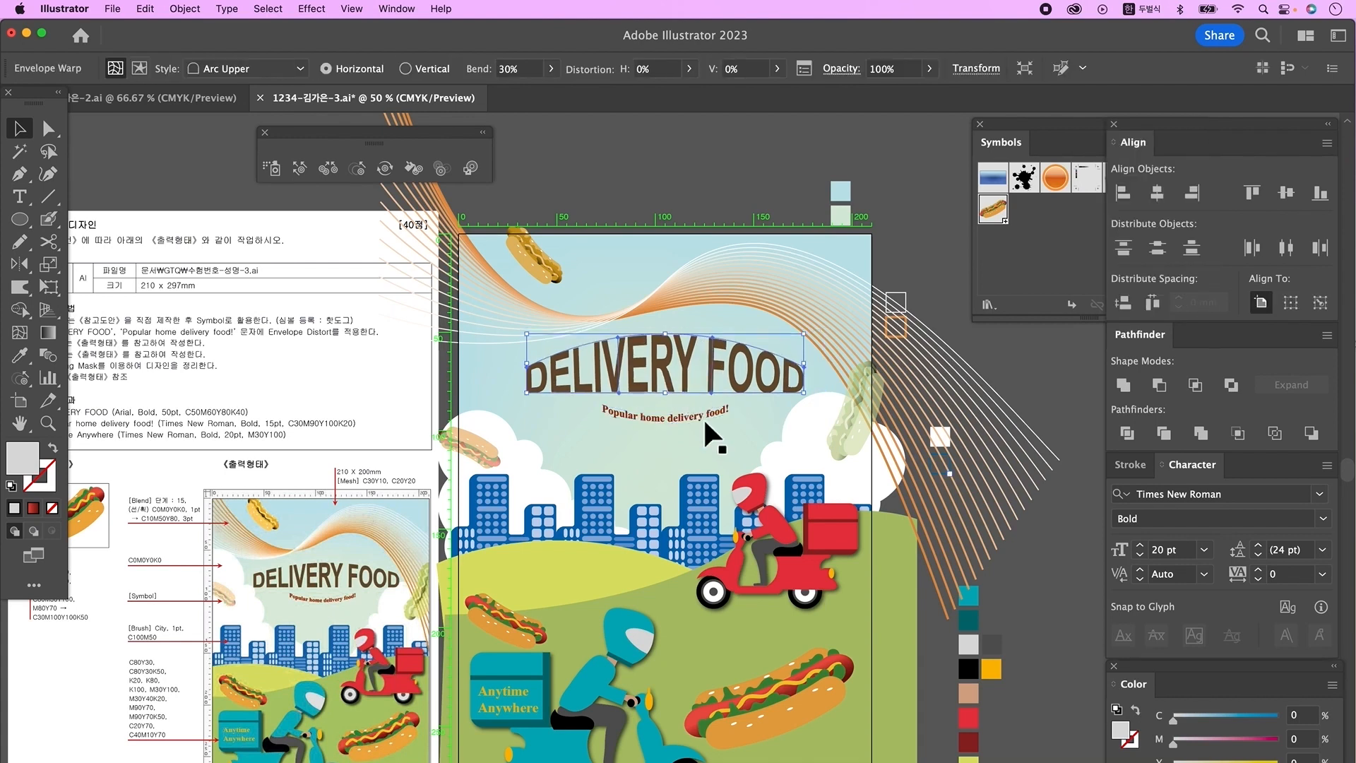
Raise the white clouds at the left and right edges of the poster slightly above the skyline.
{"action": "left_click", "coordinate": [597, 155]}
{"action": "scroll", "coordinate": [493, 404], "scroll_direction": "down", "scroll_amount": 1}
{"action": "left_click_drag", "start_coordinate": [493, 404], "coordinate": [492, 385]}
{"action": "left_click_drag", "start_coordinate": [541, 379], "coordinate": [554, 348]}
{"action": "left_click", "coordinate": [823, 416]}
{"action": "left_click_drag", "start_coordinate": [830, 381], "coordinate": [830, 365]}
{"action": "left_click", "coordinate": [947, 269]}
Unlock all locked objects in the document and clear the selection.
{"action": "key", "text": "super+minus"}
{"action": "left_click_drag", "start_coordinate": [791, 734], "coordinate": [753, 680]}
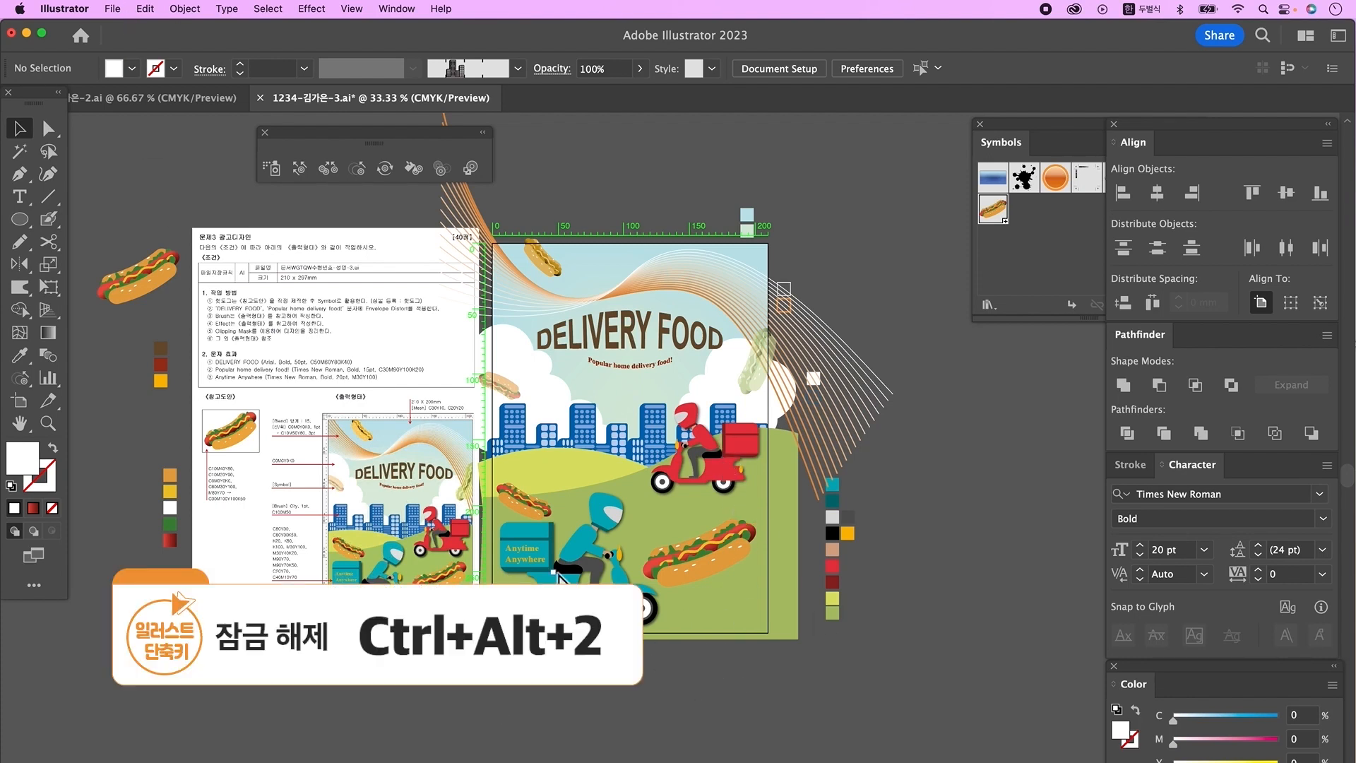
{"action": "key", "text": "super+alt+2"}
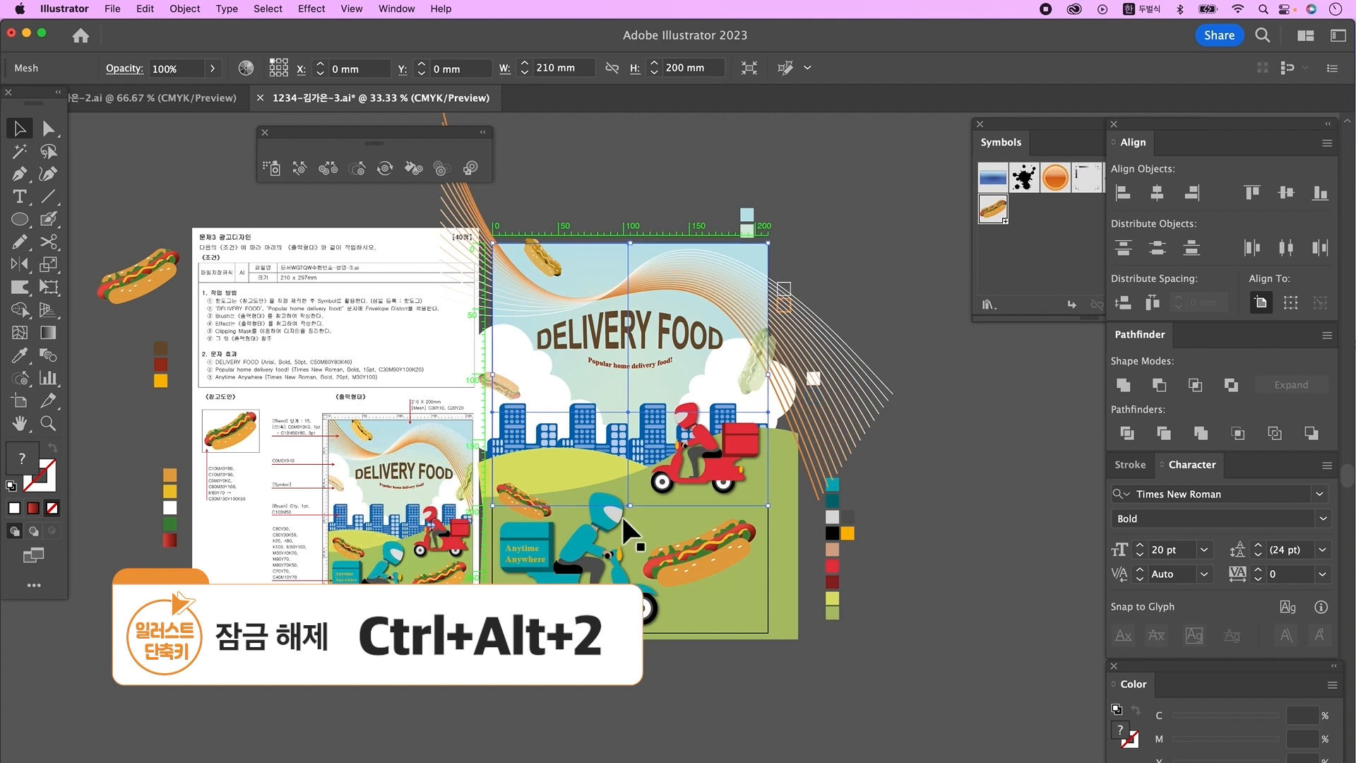
{"action": "left_click", "coordinate": [644, 704]}
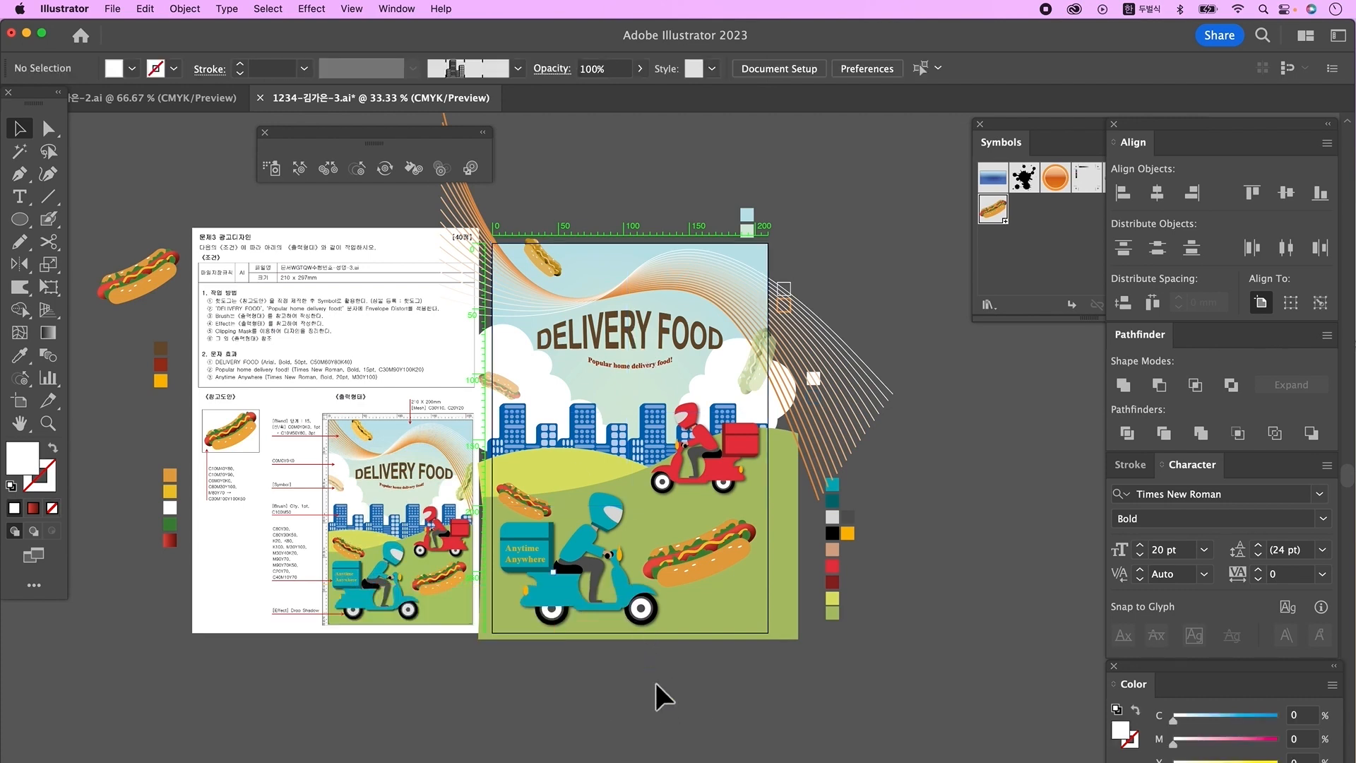
Draw a white 210 x 297 mm rectangle and align it to the artboard's horizontal center and top edge.
{"action": "left_click_drag", "start_coordinate": [20, 219], "coordinate": [77, 225]}
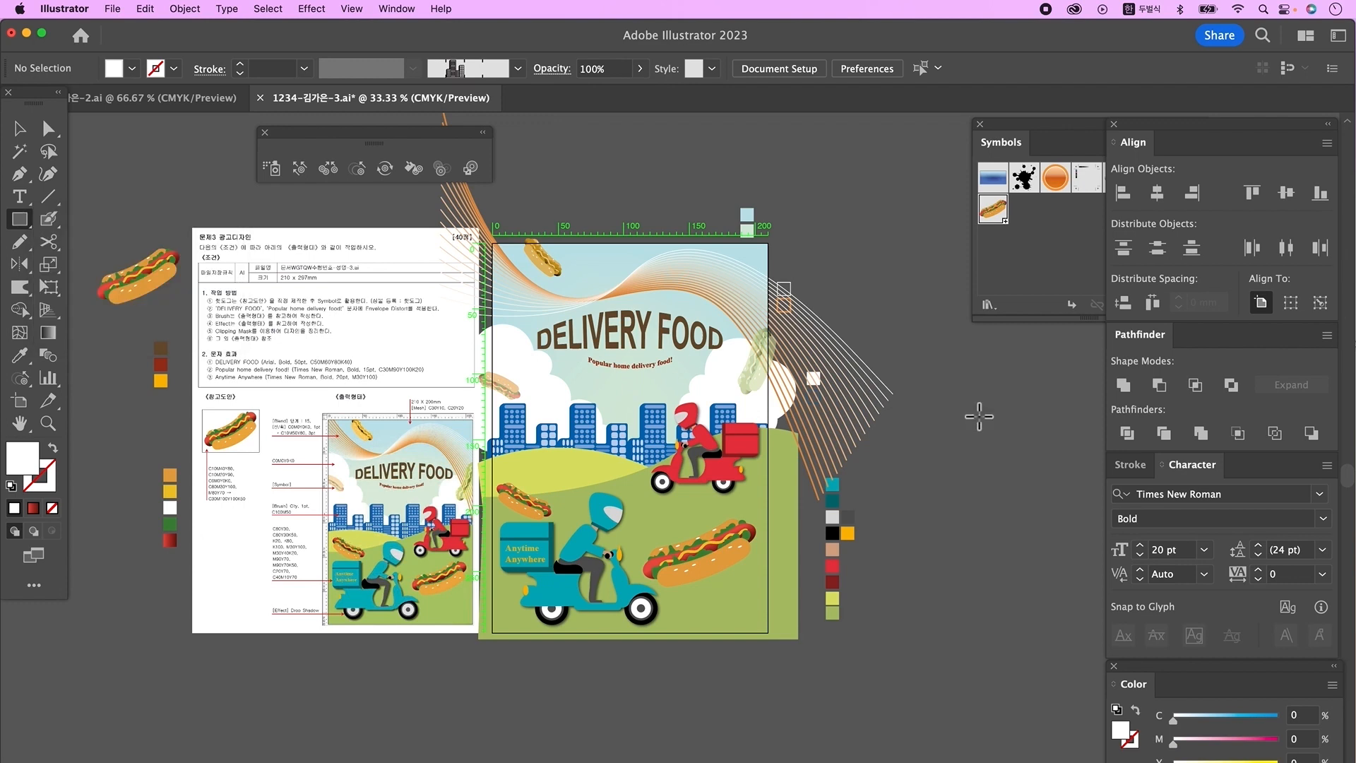
{"action": "left_click", "coordinate": [905, 464]}
{"action": "type", "text": "210"}
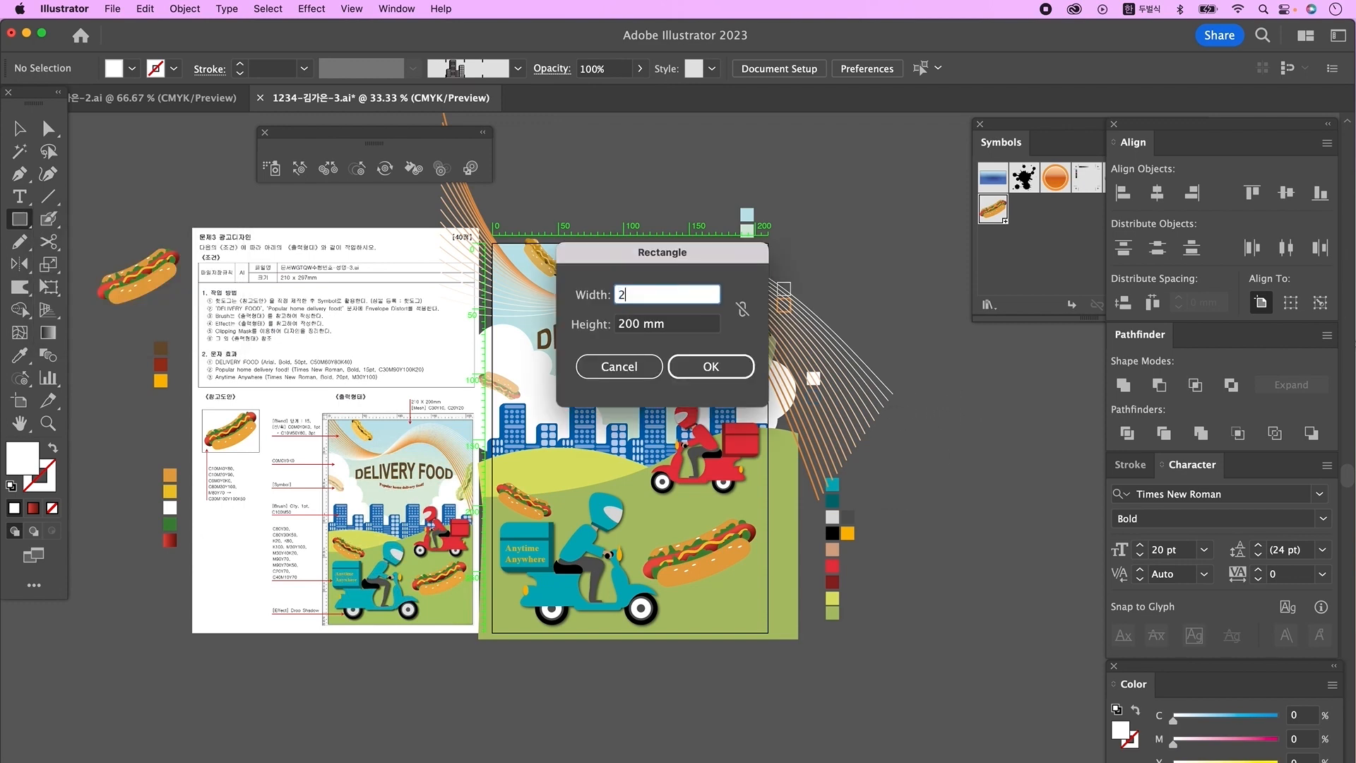
{"action": "key", "text": "Tab"}
{"action": "type", "text": "29"}
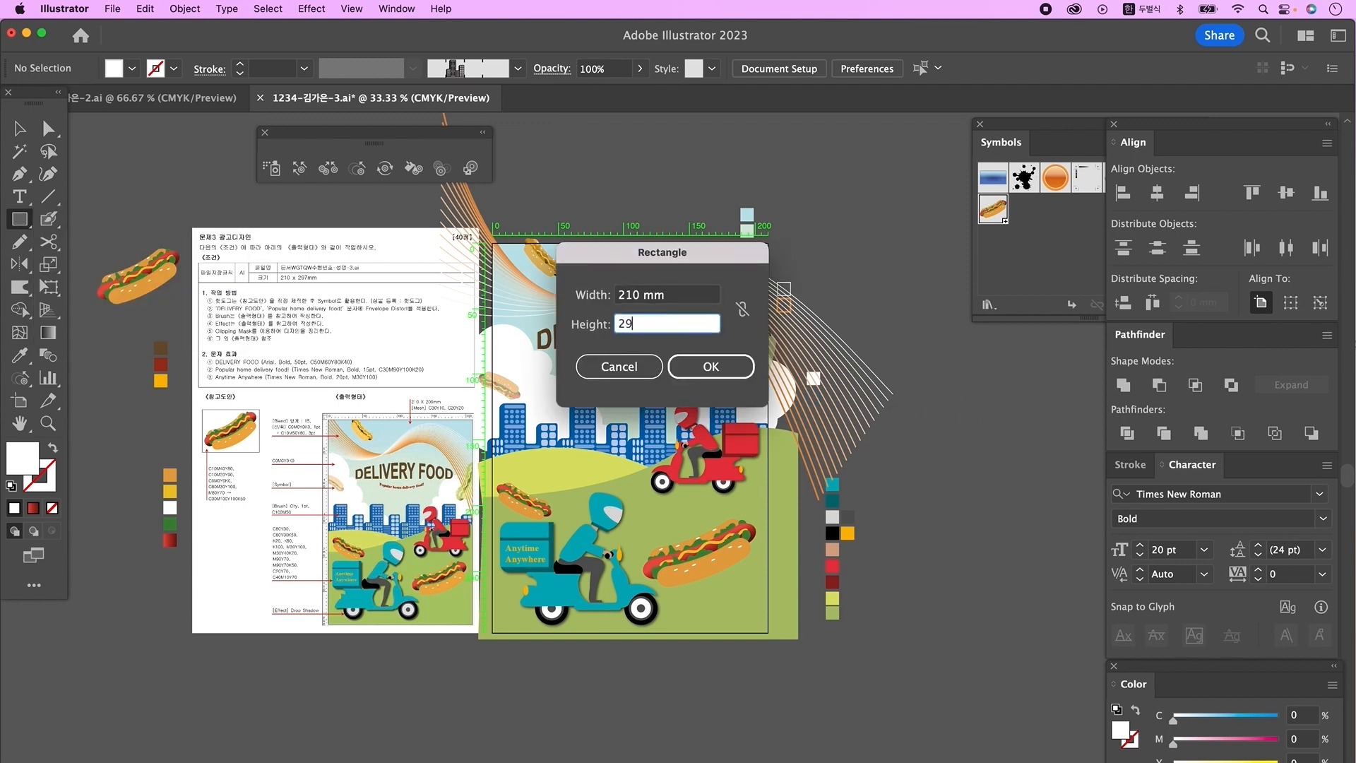
{"action": "type", "text": "7"}
{"action": "key", "text": "Return"}
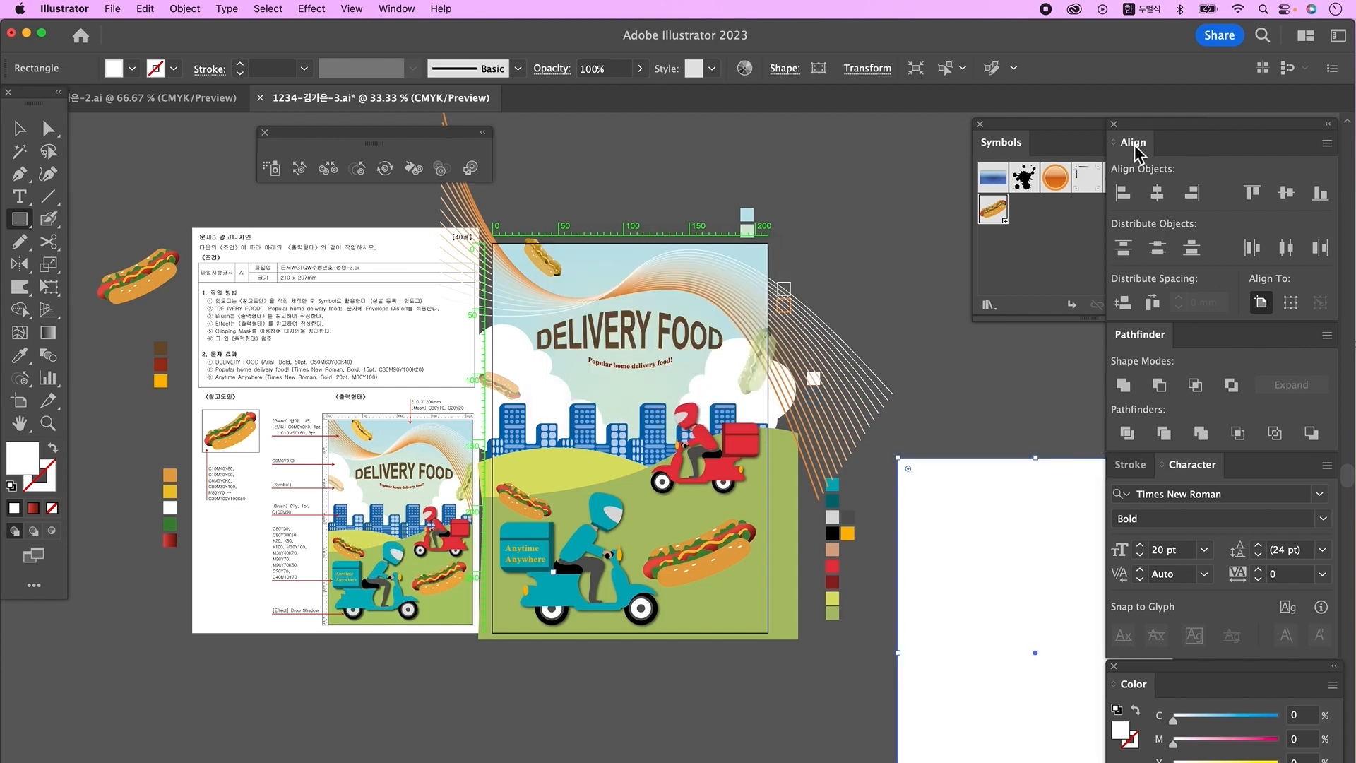
{"action": "left_click", "coordinate": [1157, 192]}
{"action": "left_click", "coordinate": [1254, 193]}
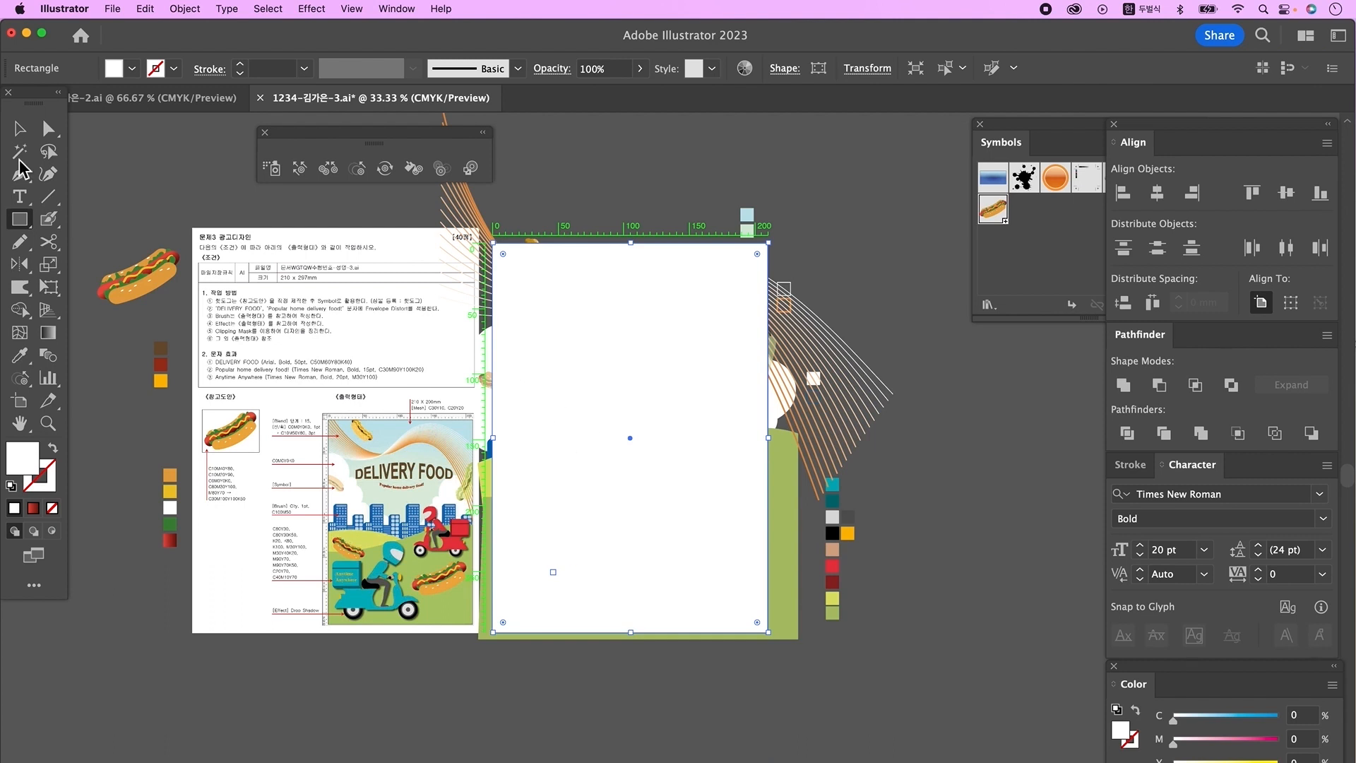
Clip all the poster artwork to the white rectangle with a clipping mask and clear the selection.
{"action": "key", "text": "v"}
{"action": "left_click", "coordinate": [721, 678]}
{"action": "left_click_drag", "start_coordinate": [751, 659], "coordinate": [506, 243]}
{"action": "right_click", "coordinate": [520, 301]}
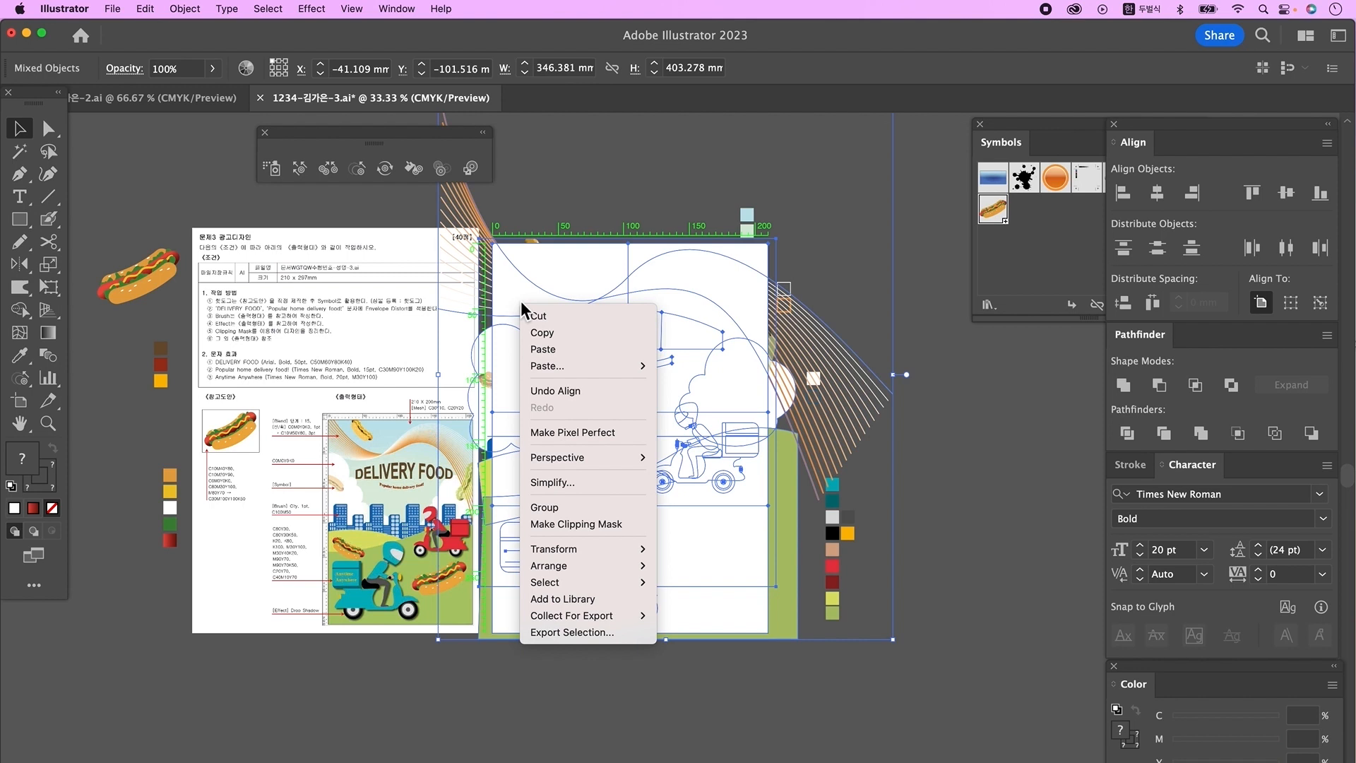
{"action": "left_click", "coordinate": [633, 526]}
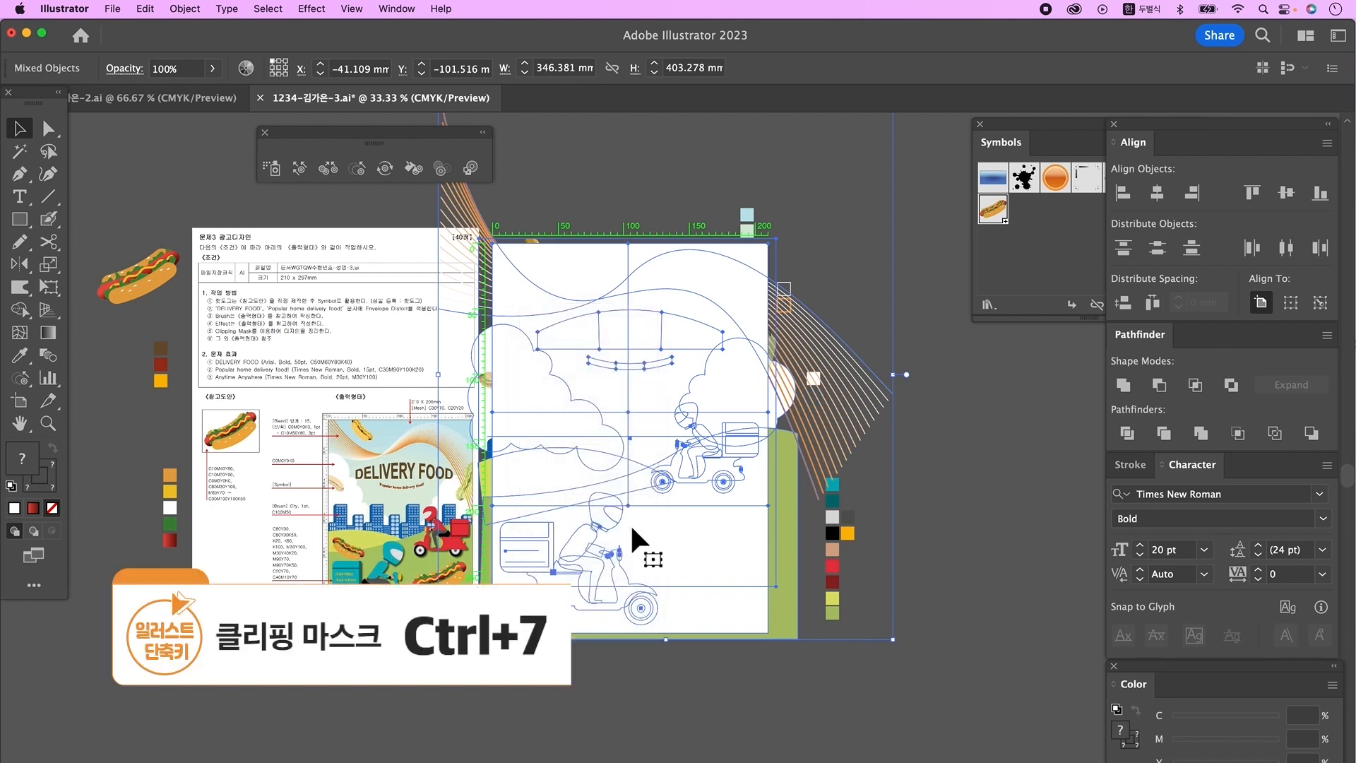
{"action": "key", "text": "super+shift+a"}
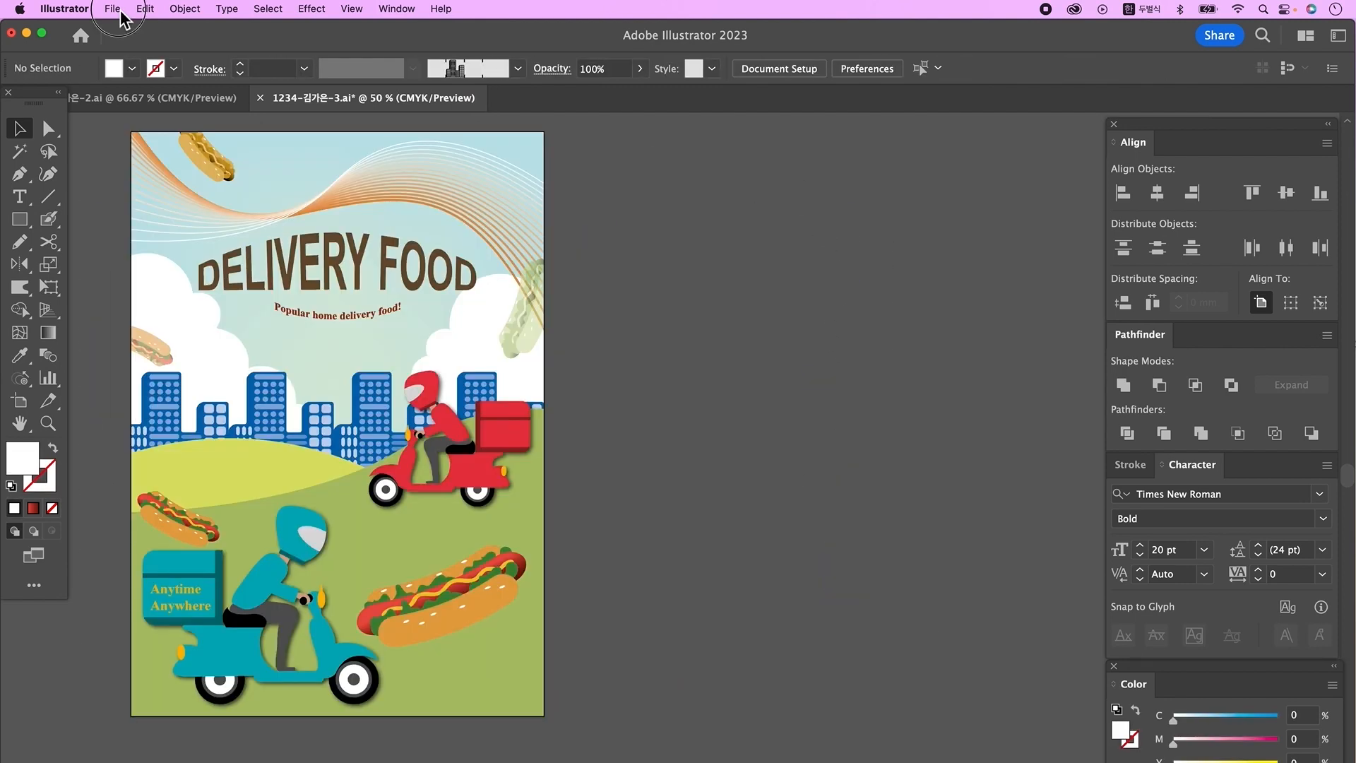
Save the finished poster document.
{"action": "left_click", "coordinate": [113, 9]}
{"action": "left_click", "coordinate": [128, 157]}
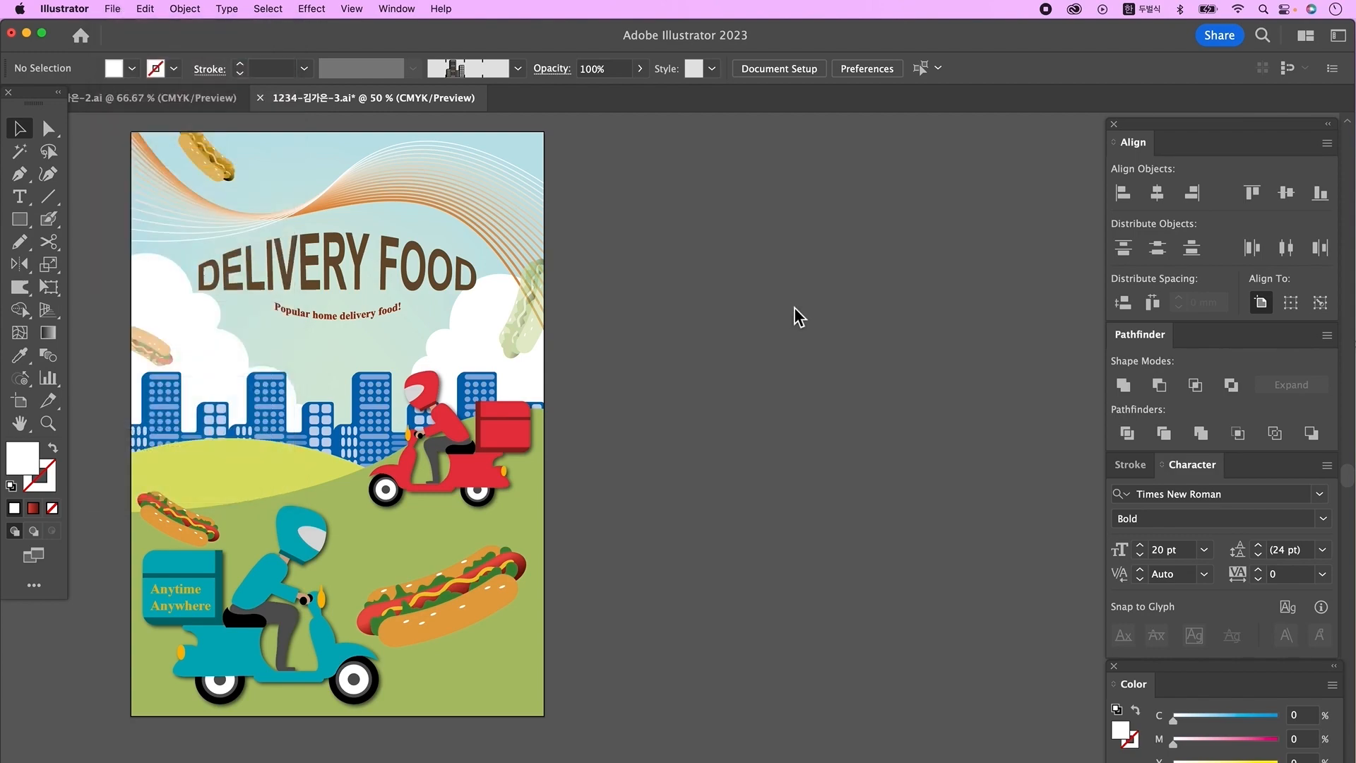